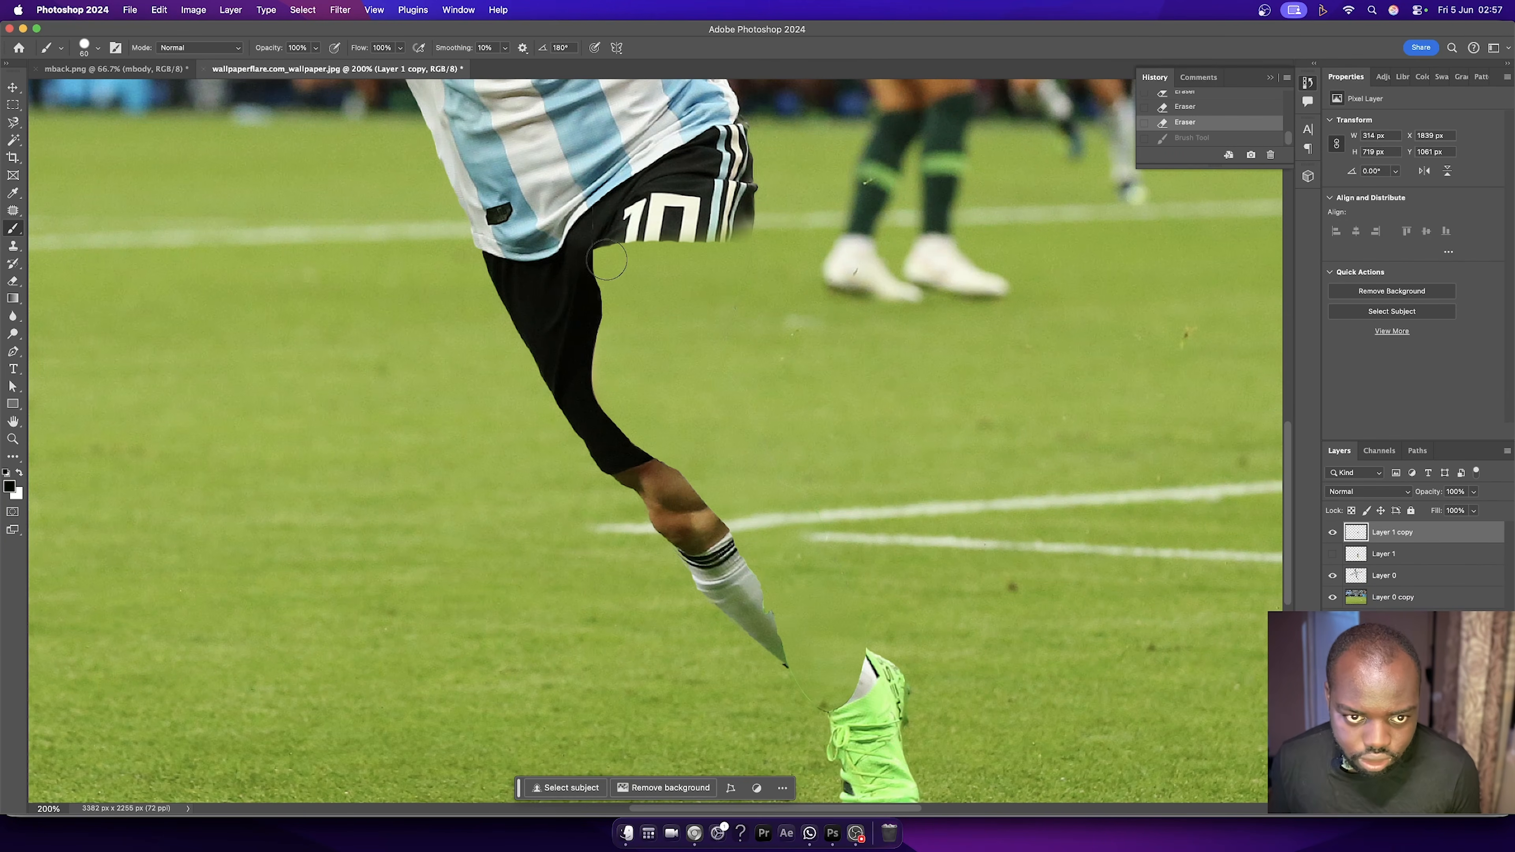
# Paint the missing part of the shorts black on Layer 1 copy and move that layer beneath Layer 1.
pyautogui.moveTo(606, 259)
pyautogui.mouseDown()
pyautogui.moveTo(636, 360)
pyautogui.moveTo(681, 253)
pyautogui.moveTo(665, 365)
pyautogui.moveTo(603, 403)
pyautogui.moveTo(660, 375)
pyautogui.moveTo(739, 235)
pyautogui.mouseUp()
pyautogui.press('super+bracketleft')
pyautogui.click(1332, 532)
pyautogui.click(1333, 532)
pyautogui.scroll(4, 1306, 577)
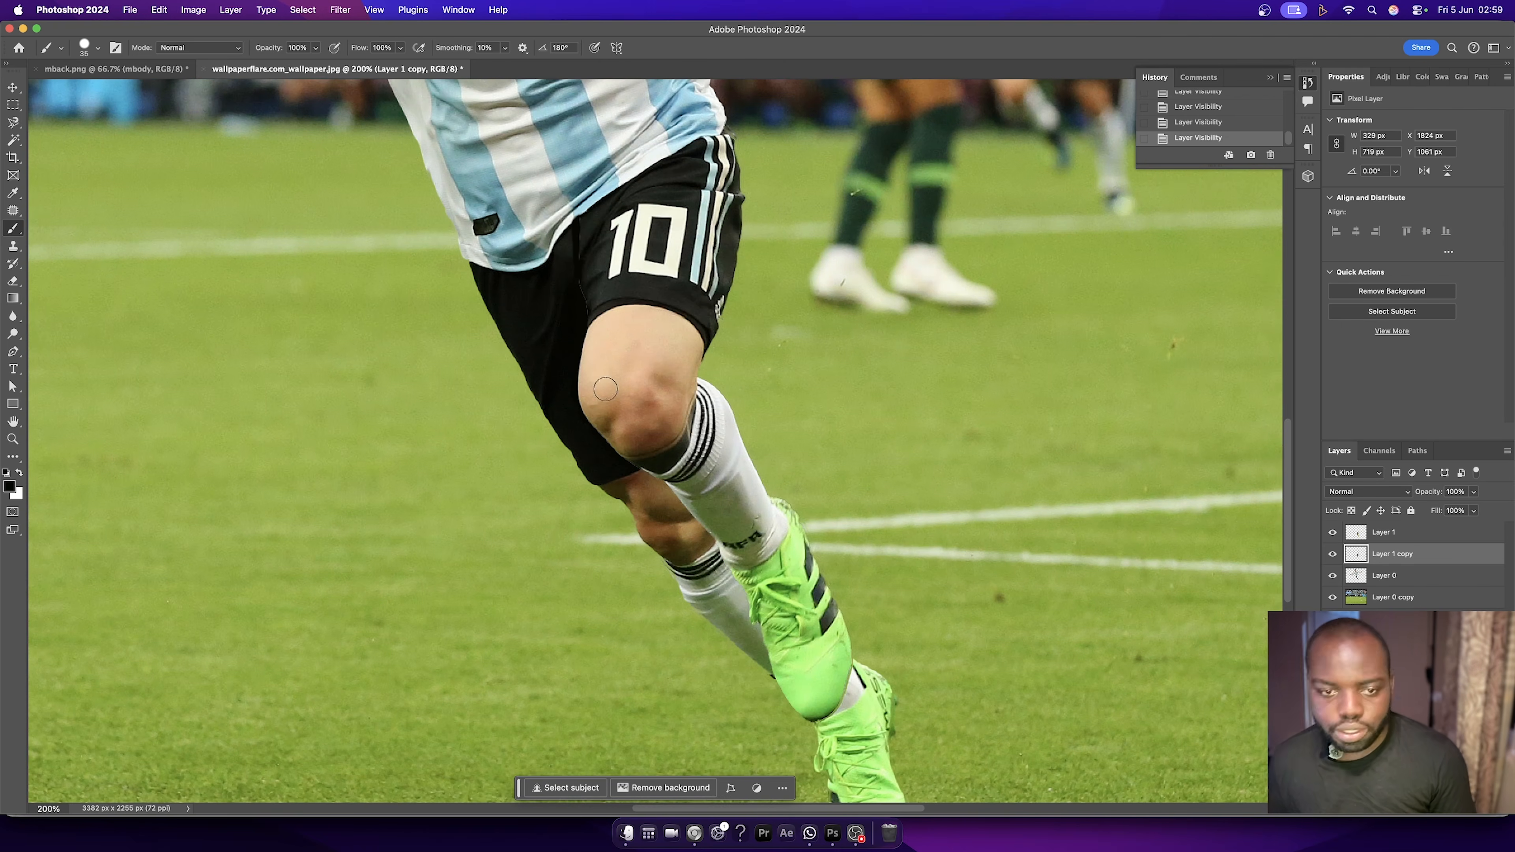
# Copy a piece of the white sock to a new layer and place pieces of it across the gap above the rear boot.
pyautogui.press('super+j')
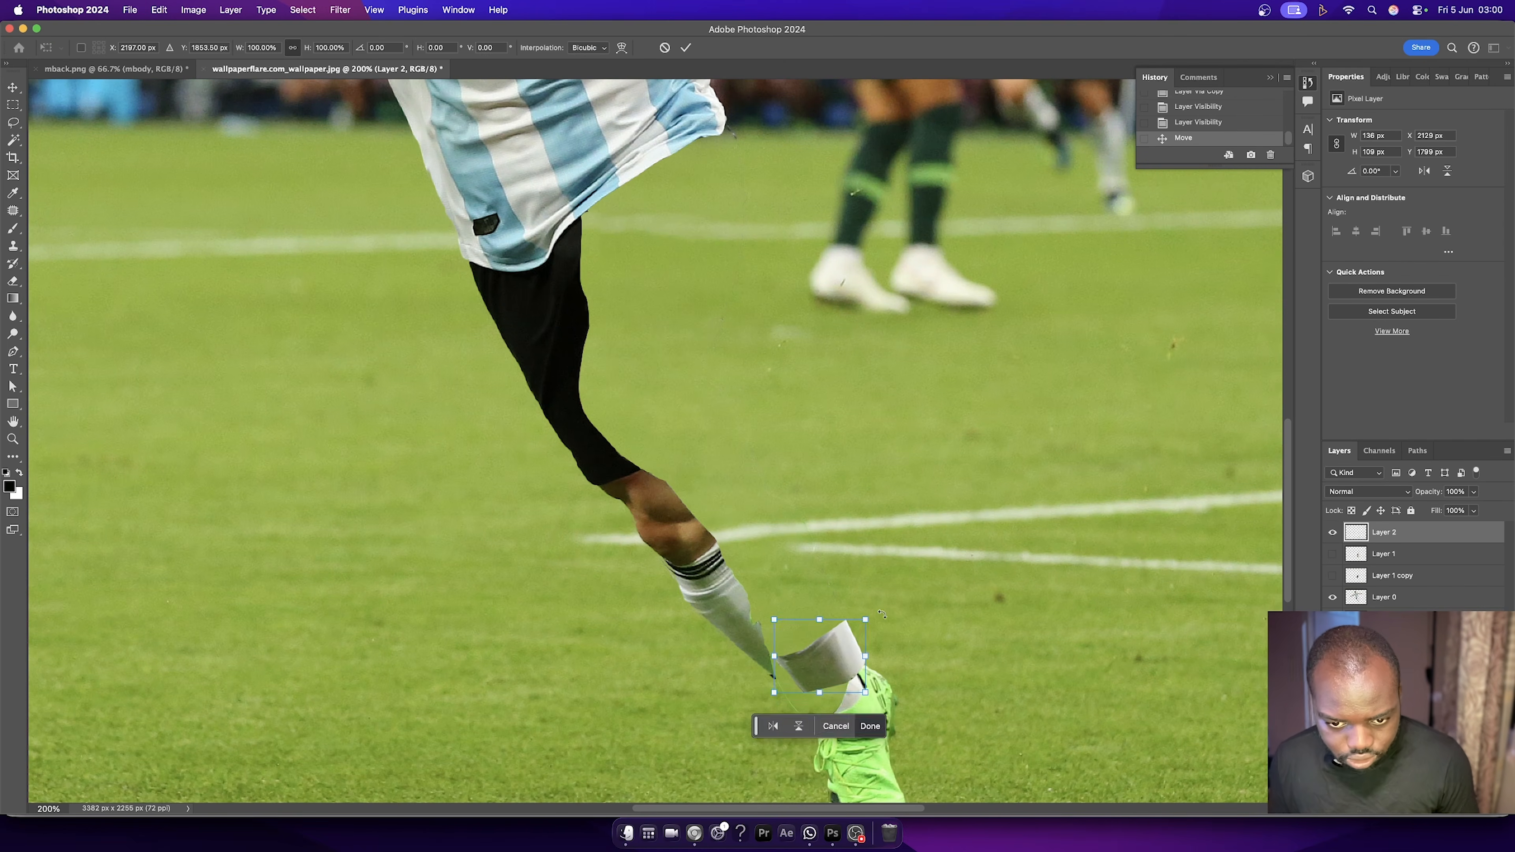
pyautogui.press('Return')
pyautogui.moveTo(835, 662)
pyautogui.mouseDown()
pyautogui.moveTo(855, 653)
pyautogui.moveTo(829, 692)
pyautogui.moveTo(807, 663)
pyautogui.mouseUp()
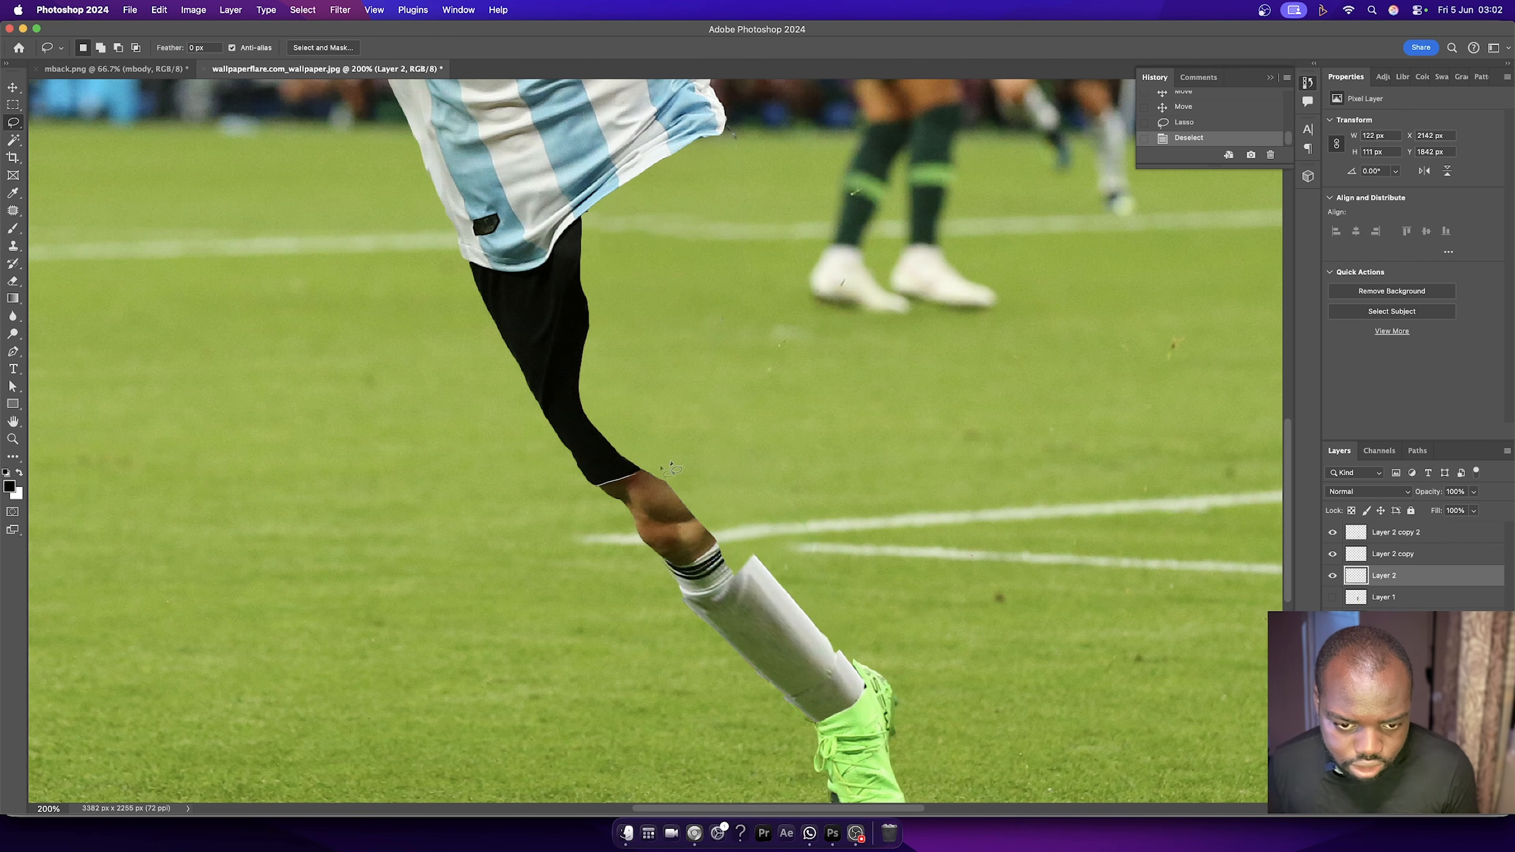
# Copy the rear knee area to a new layer, transform it to widen the leg, and erase the excess around the shorts.
pyautogui.moveTo(672, 468); pyautogui.dragTo(673, 471)
pyautogui.press('super+j')
pyautogui.press('super+t')
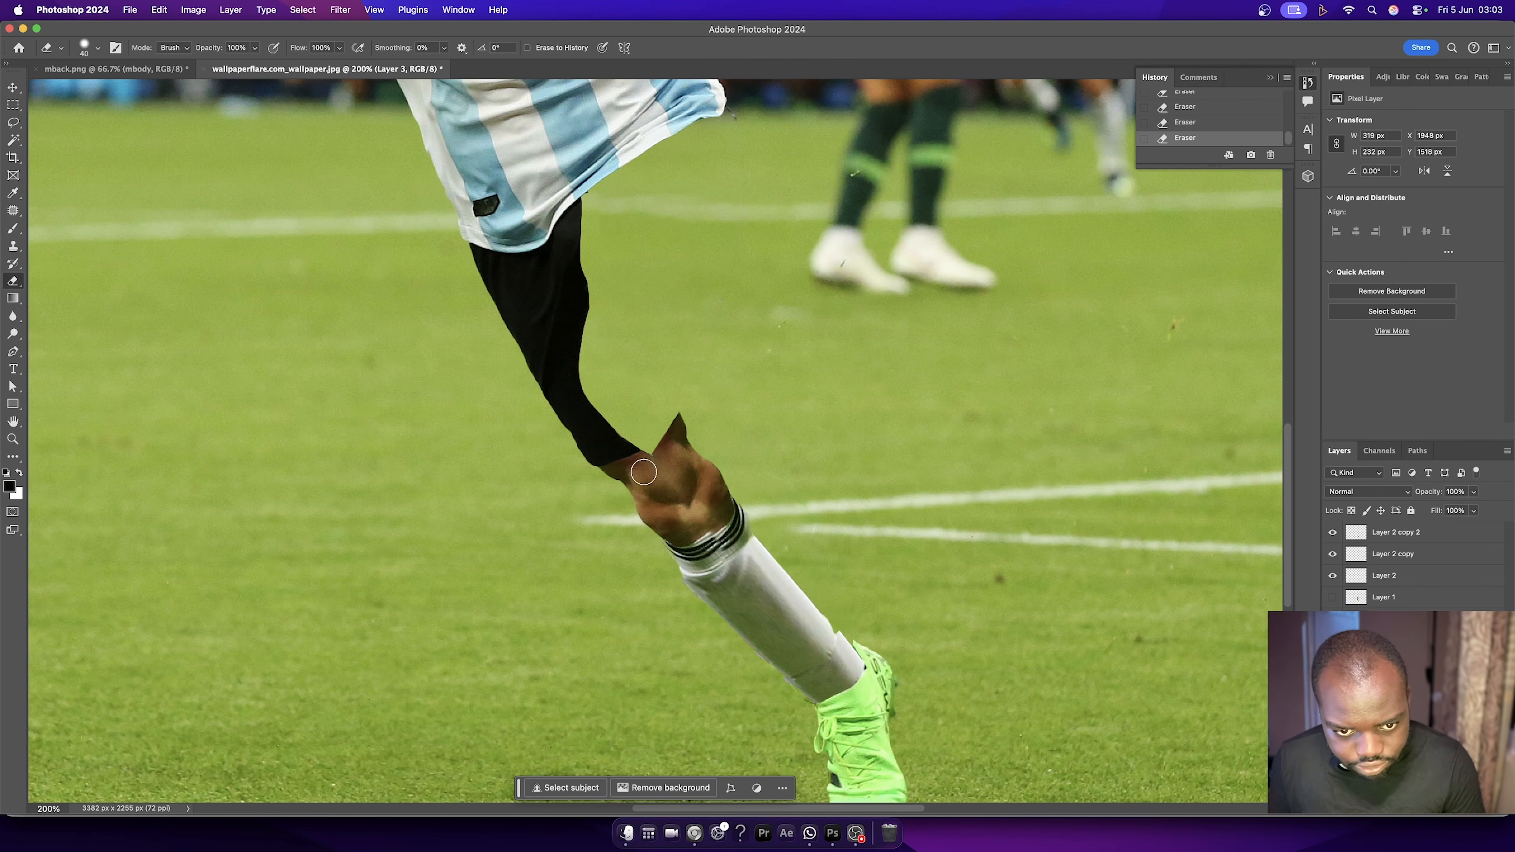
pyautogui.press('super+0')
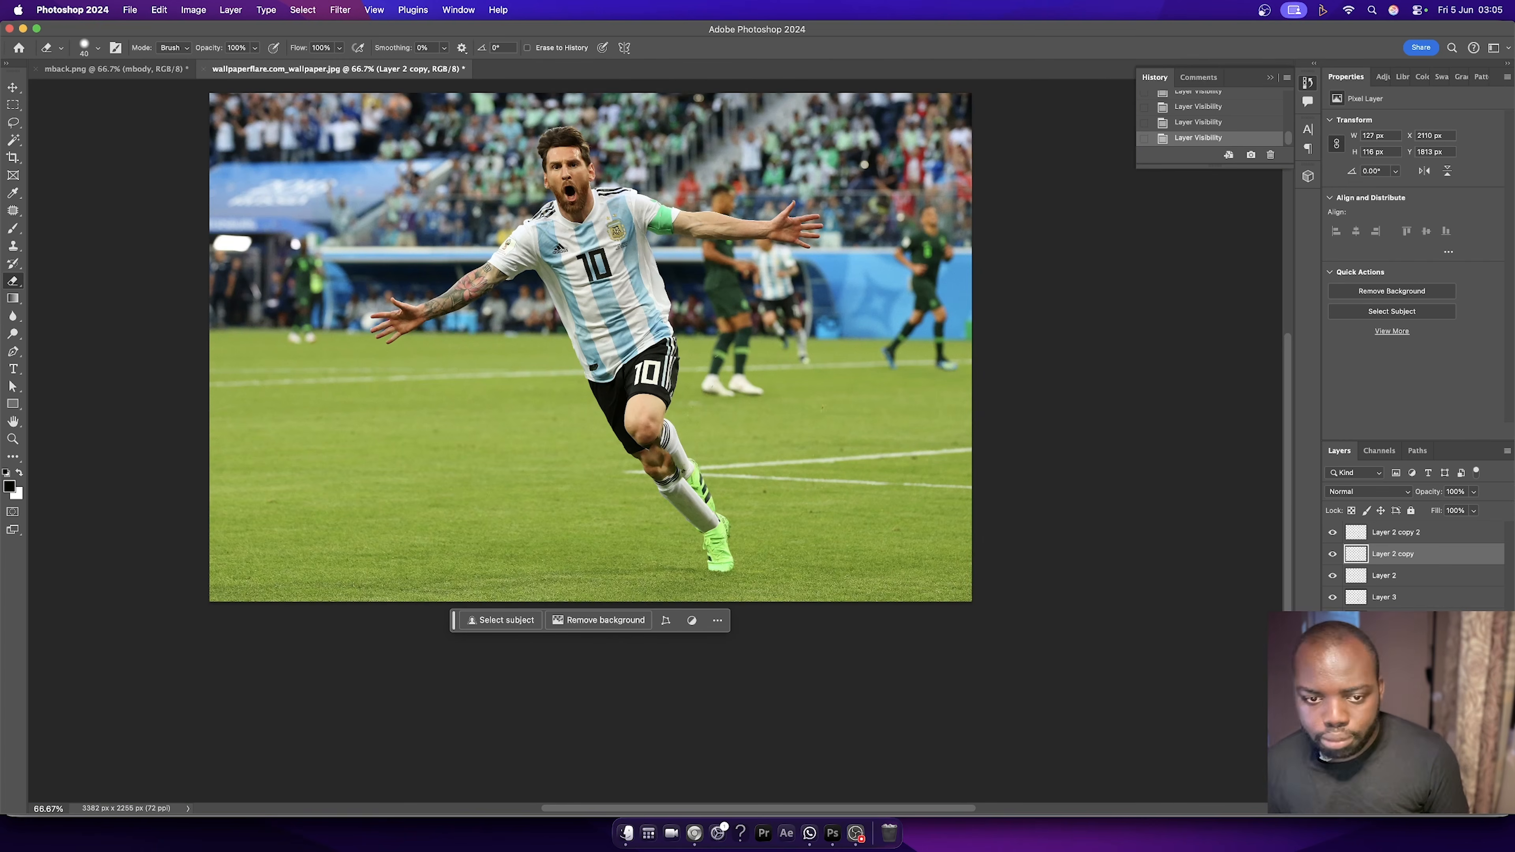
# Select the body layer and the rear leg patch layers and merge them into one layer.
pyautogui.click(1383, 532)
pyautogui.click(1333, 532)
pyautogui.rightClick(1398, 603)
pyautogui.click(1248, 612)
pyautogui.click(1332, 598)
pyautogui.click(1332, 576)
pyautogui.rightClick(1396, 577)
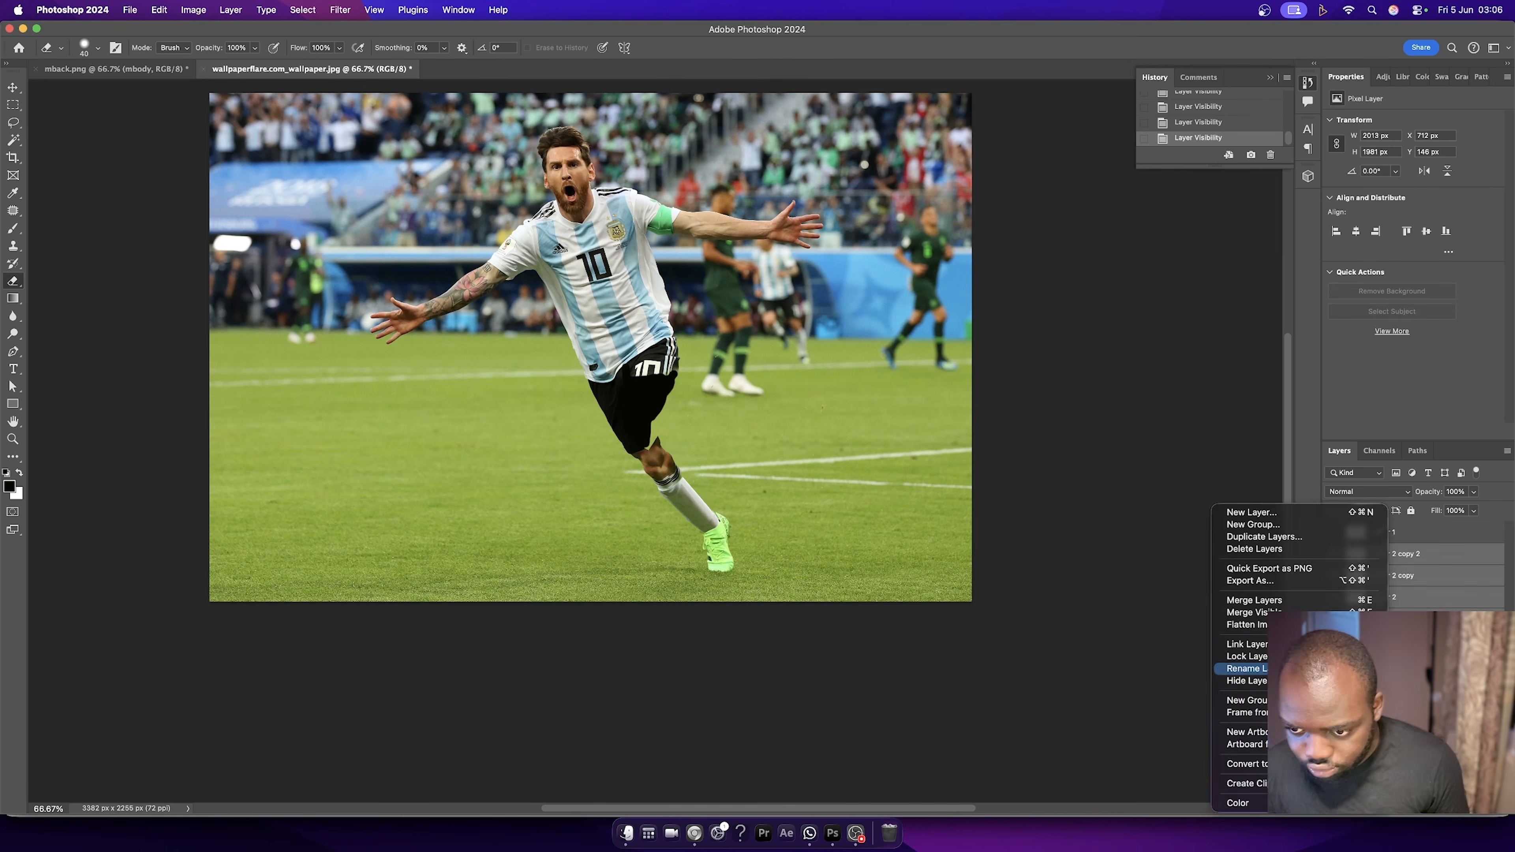
pyautogui.click(1248, 601)
# Export the merged body layer as a PNG file.
pyautogui.click(1332, 533)
pyautogui.rightClick(1402, 576)
pyautogui.click(1250, 564)
pyautogui.click(1131, 698)
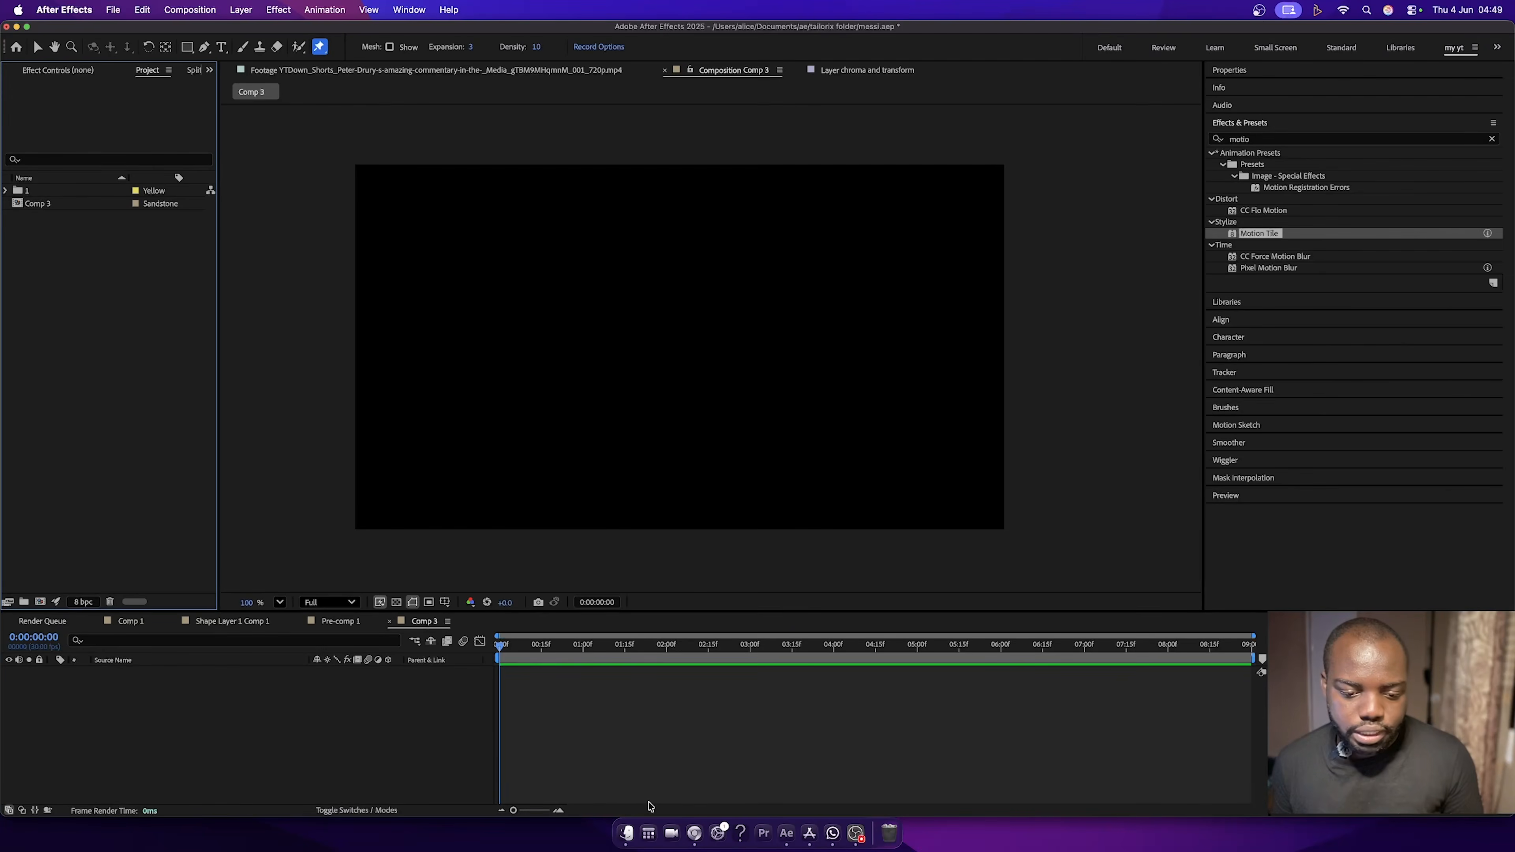
# Import m leg.png, mback.png and ms run.png from the Documents folder into the Comp 3 timeline.
pyautogui.click(625, 832)
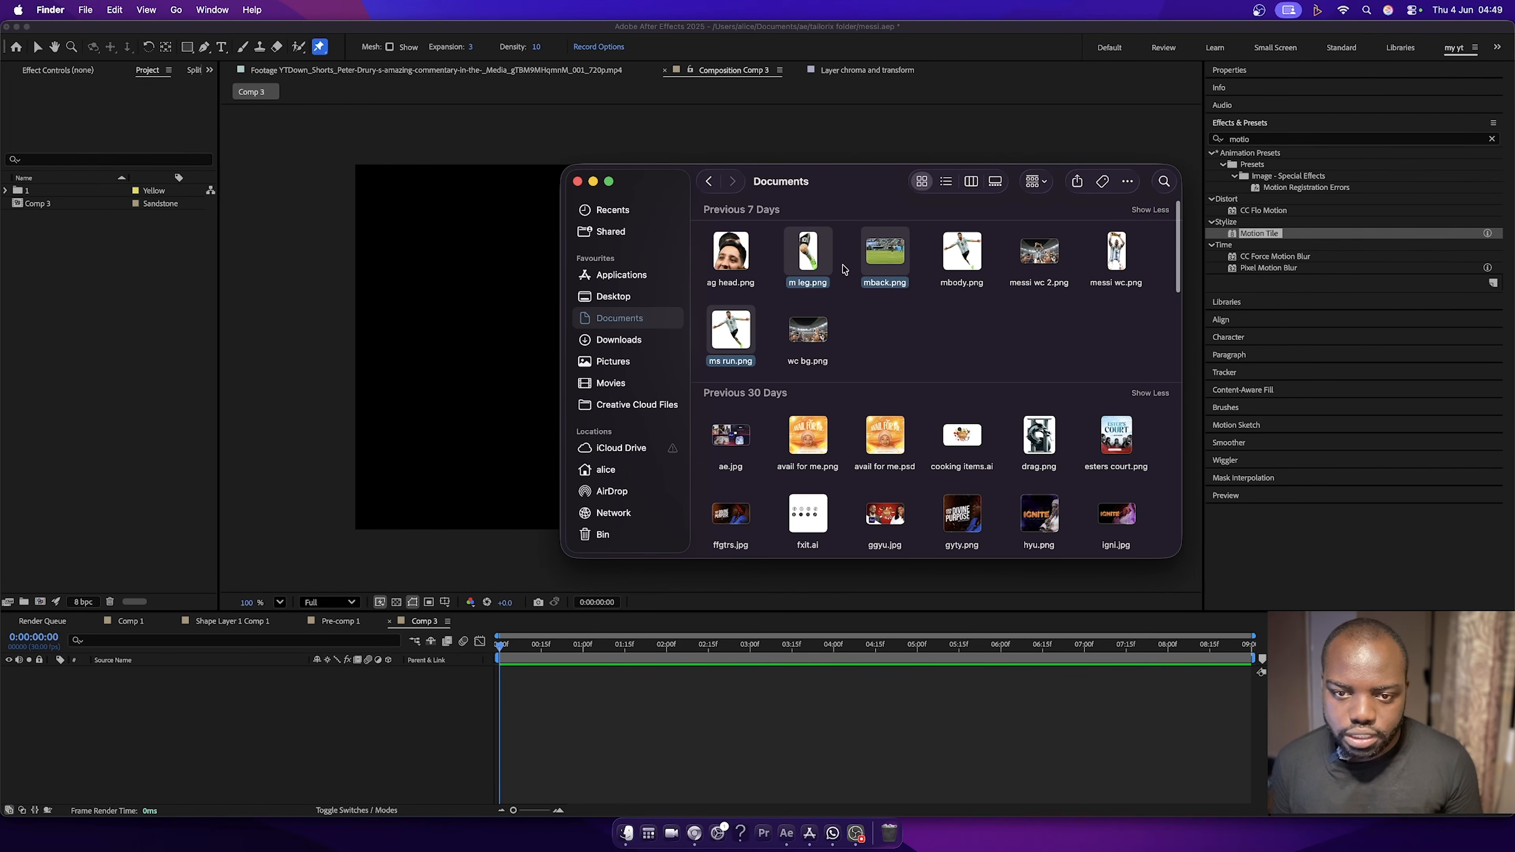
pyautogui.click(866, 304)
pyautogui.click(807, 262)
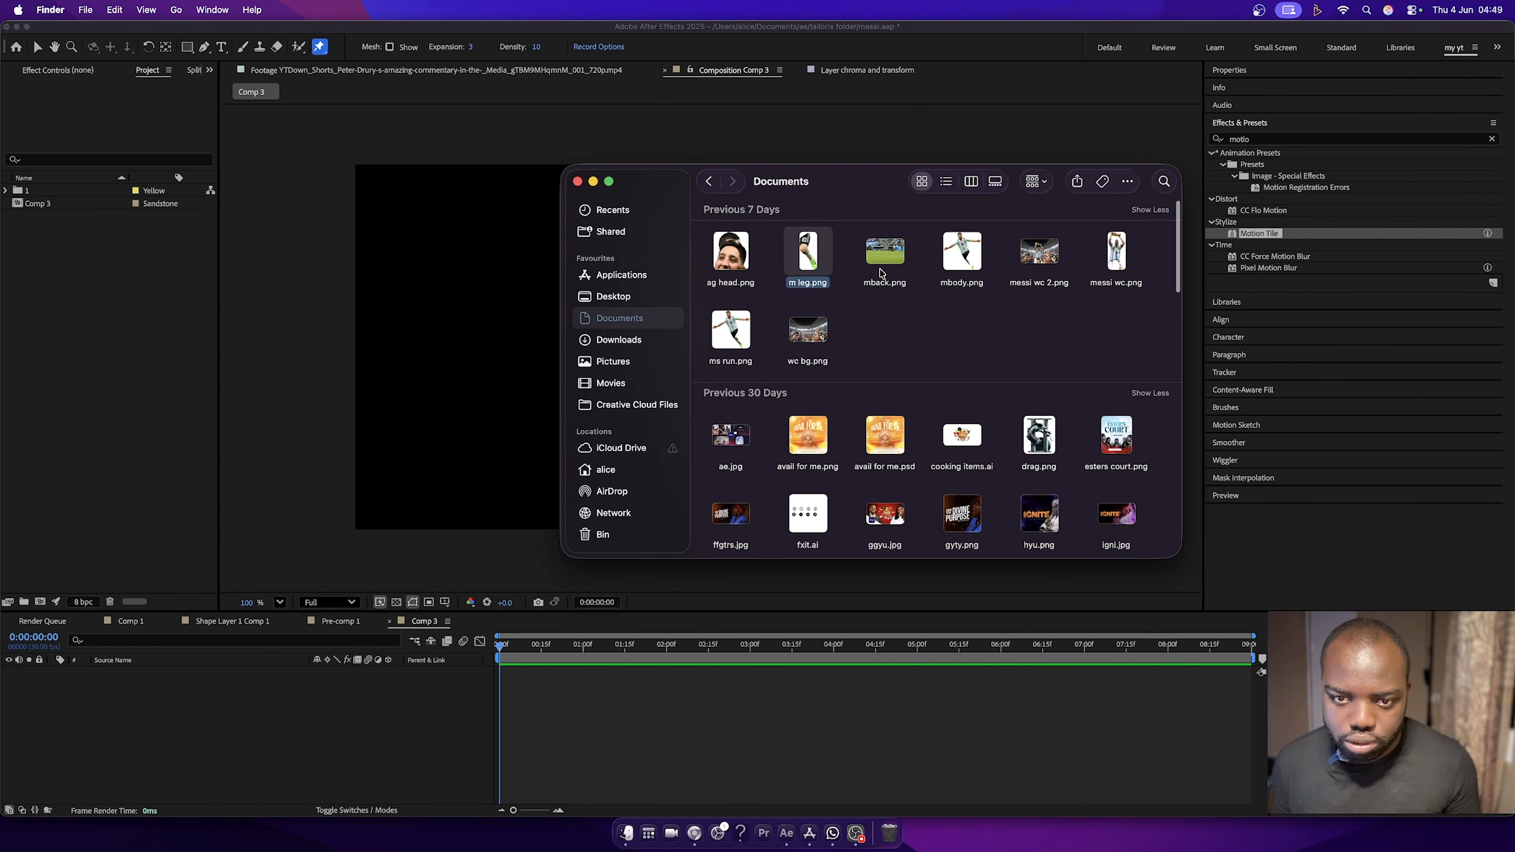
pyautogui.keyDown('super'); pyautogui.click(893, 269); pyautogui.keyUp('super')
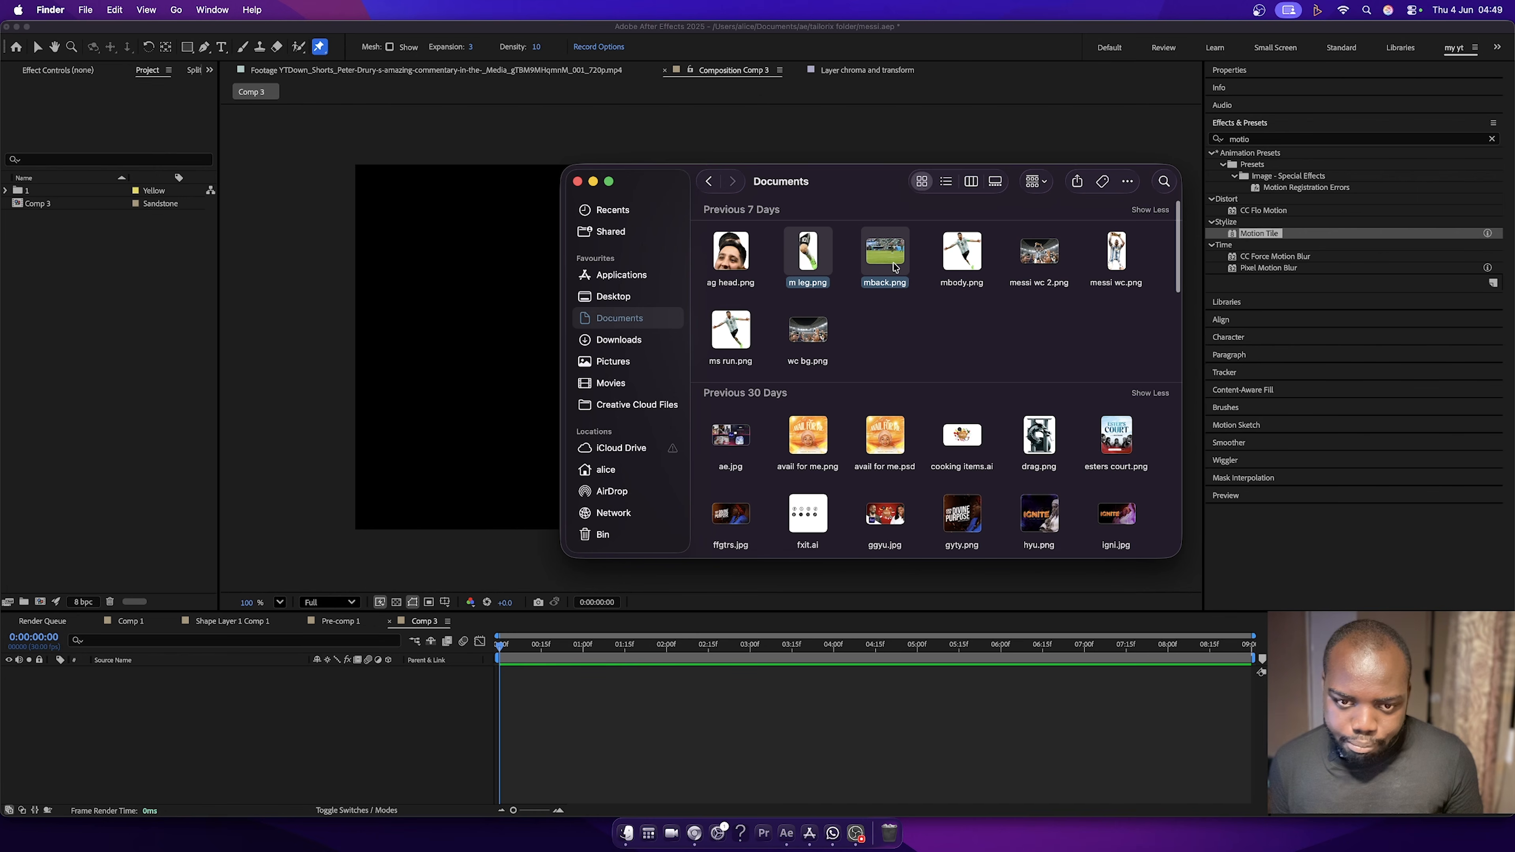
pyautogui.keyDown('super'); pyautogui.click(735, 328); pyautogui.keyUp('super')
pyautogui.moveTo(741, 332); pyautogui.dragTo(316, 715)
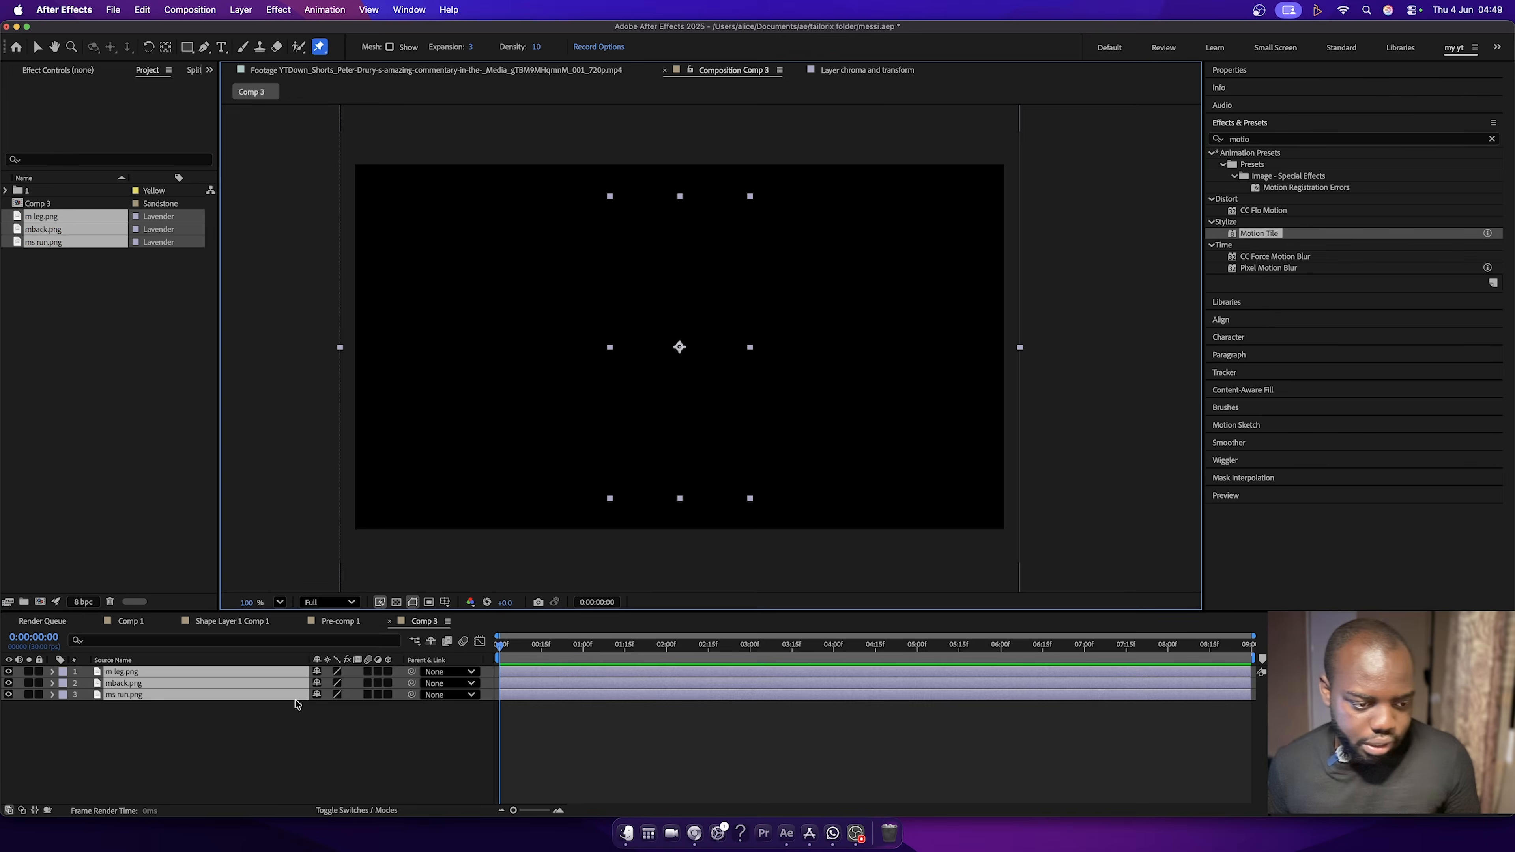
# Scale all three image layers to 48% and place ms run.png above mback.png in the layer order.
pyautogui.press('s')
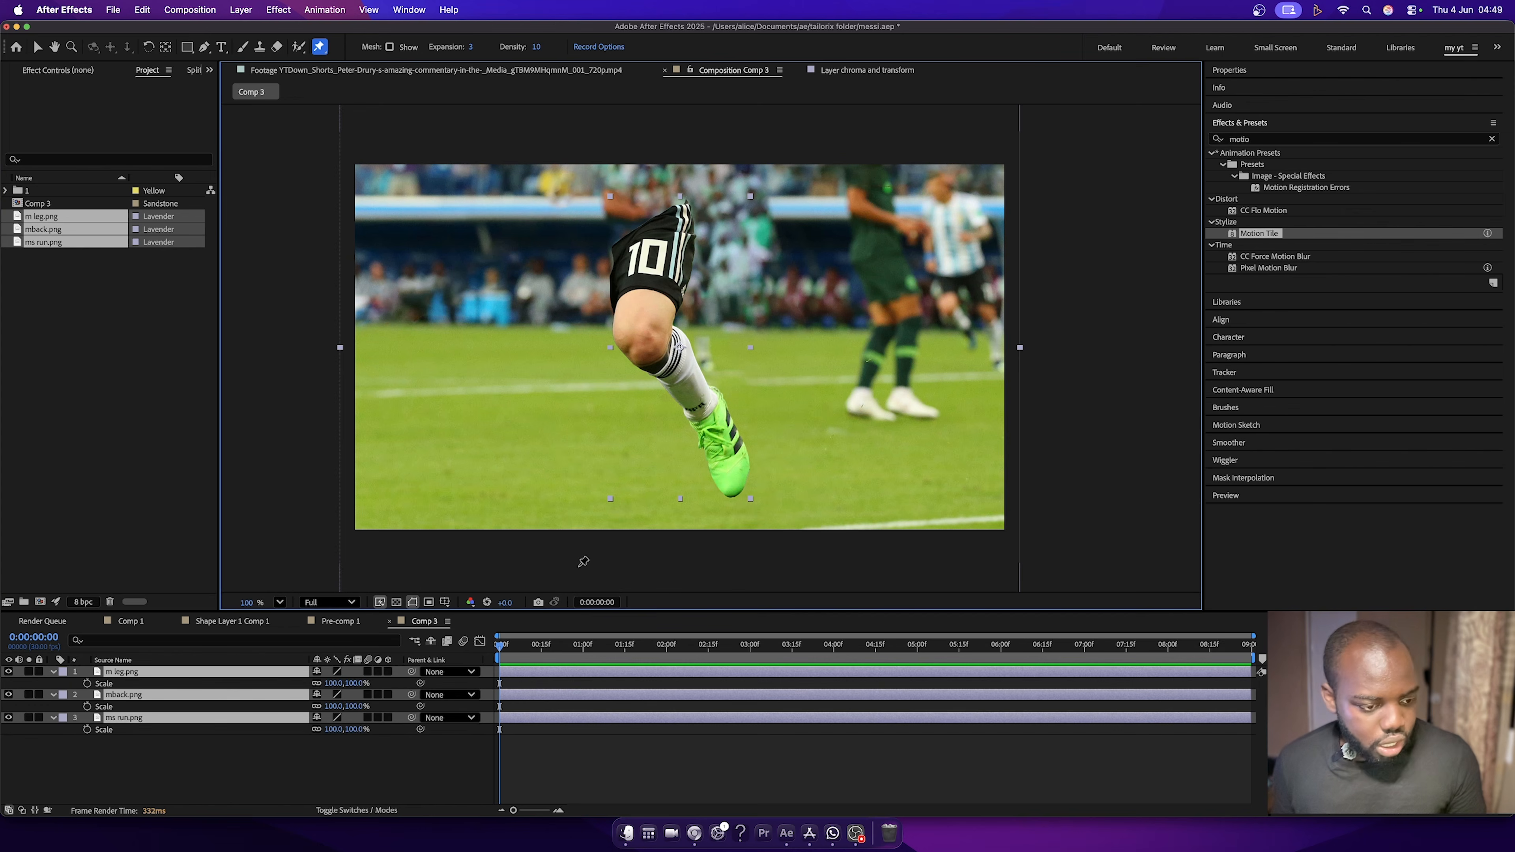
pyautogui.moveTo(358, 688); pyautogui.dragTo(330, 685)
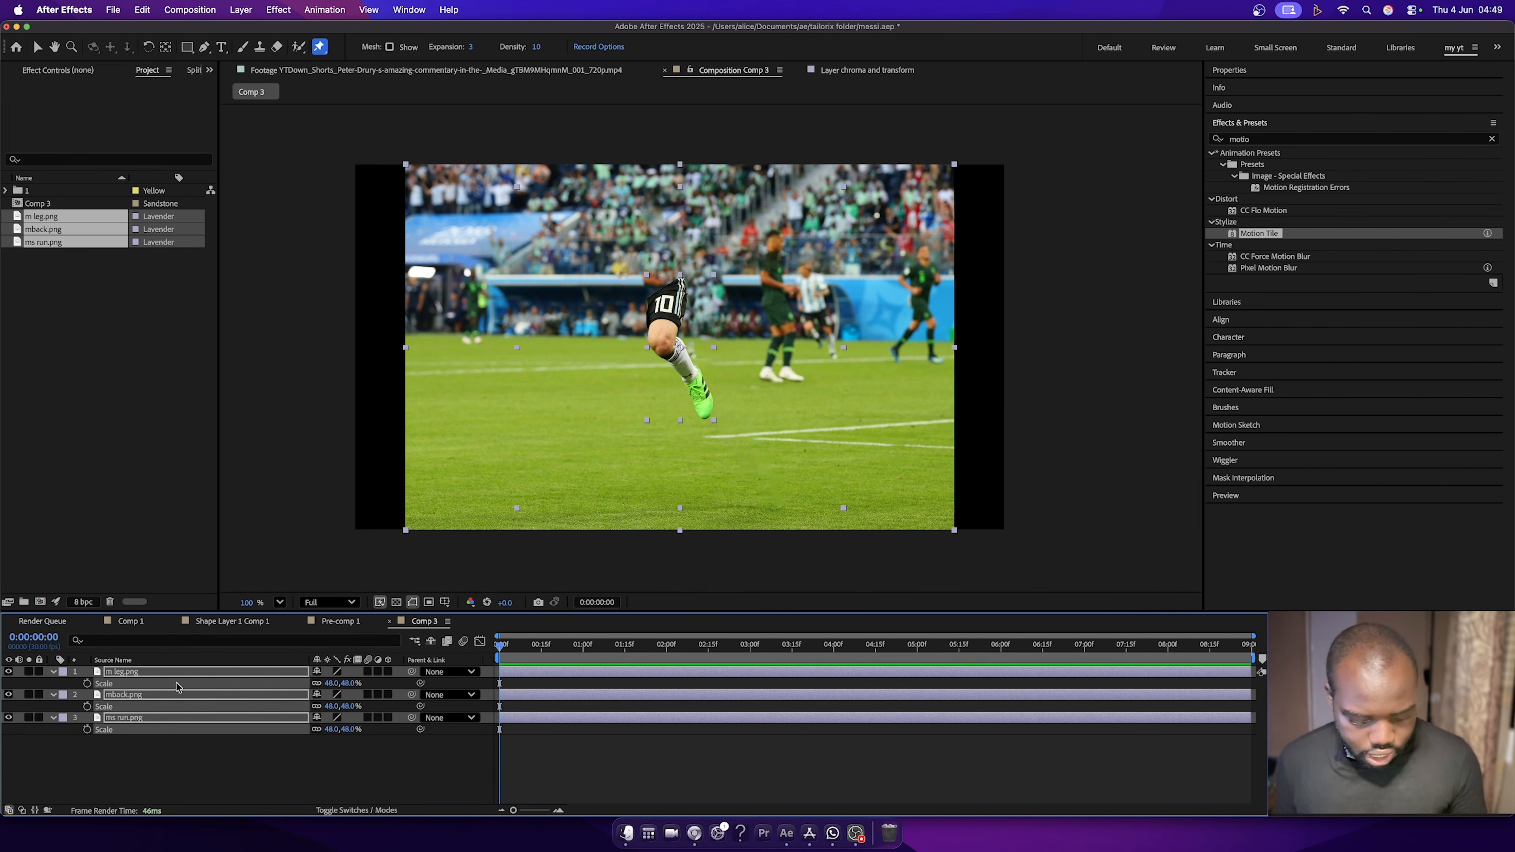
pyautogui.click(53, 675)
pyautogui.click(149, 722)
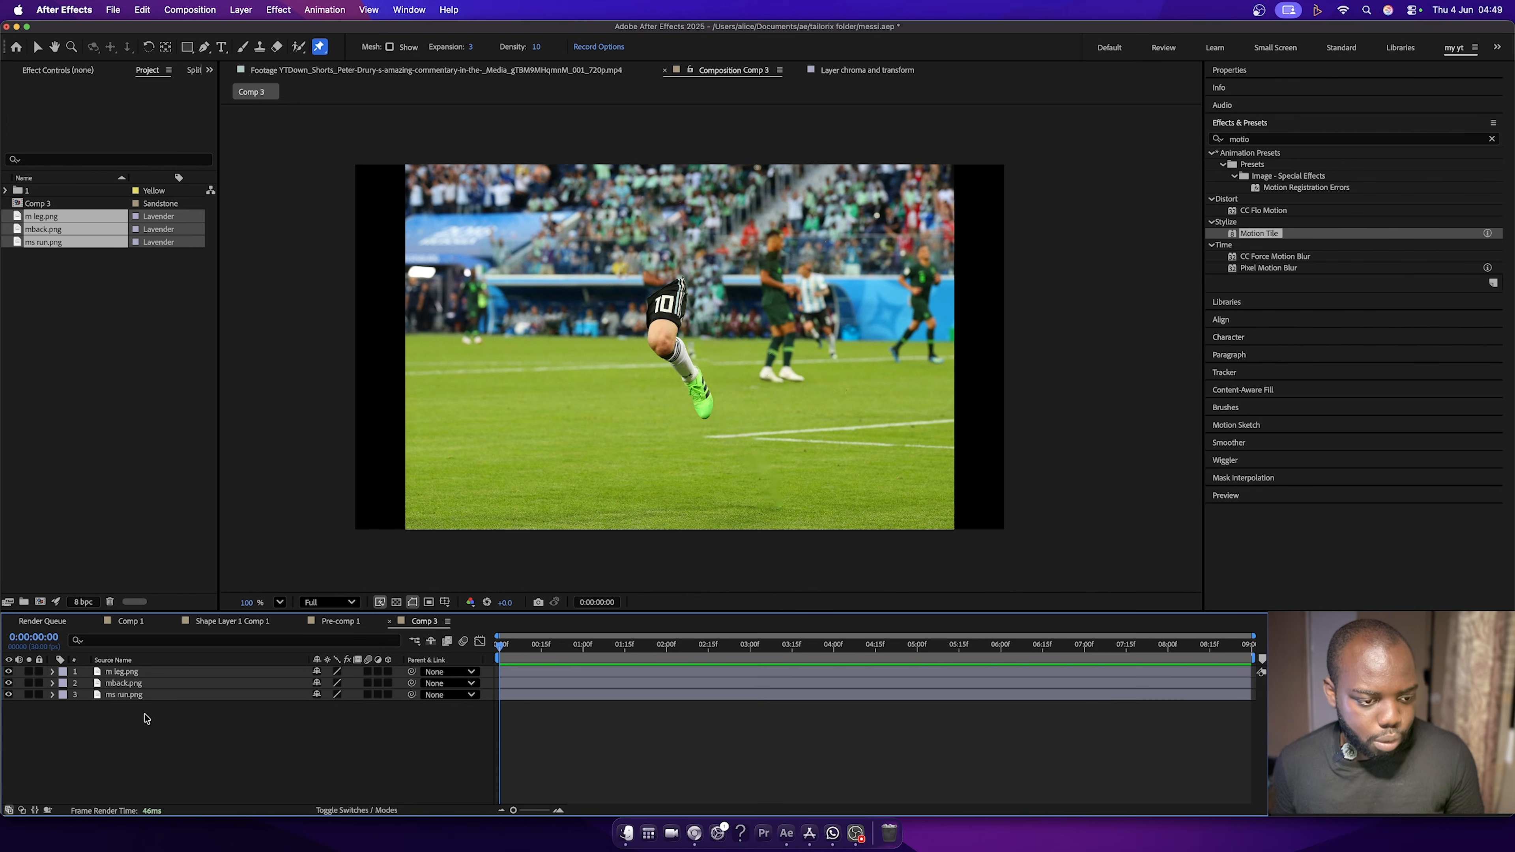
pyautogui.moveTo(133, 699); pyautogui.dragTo(155, 684)
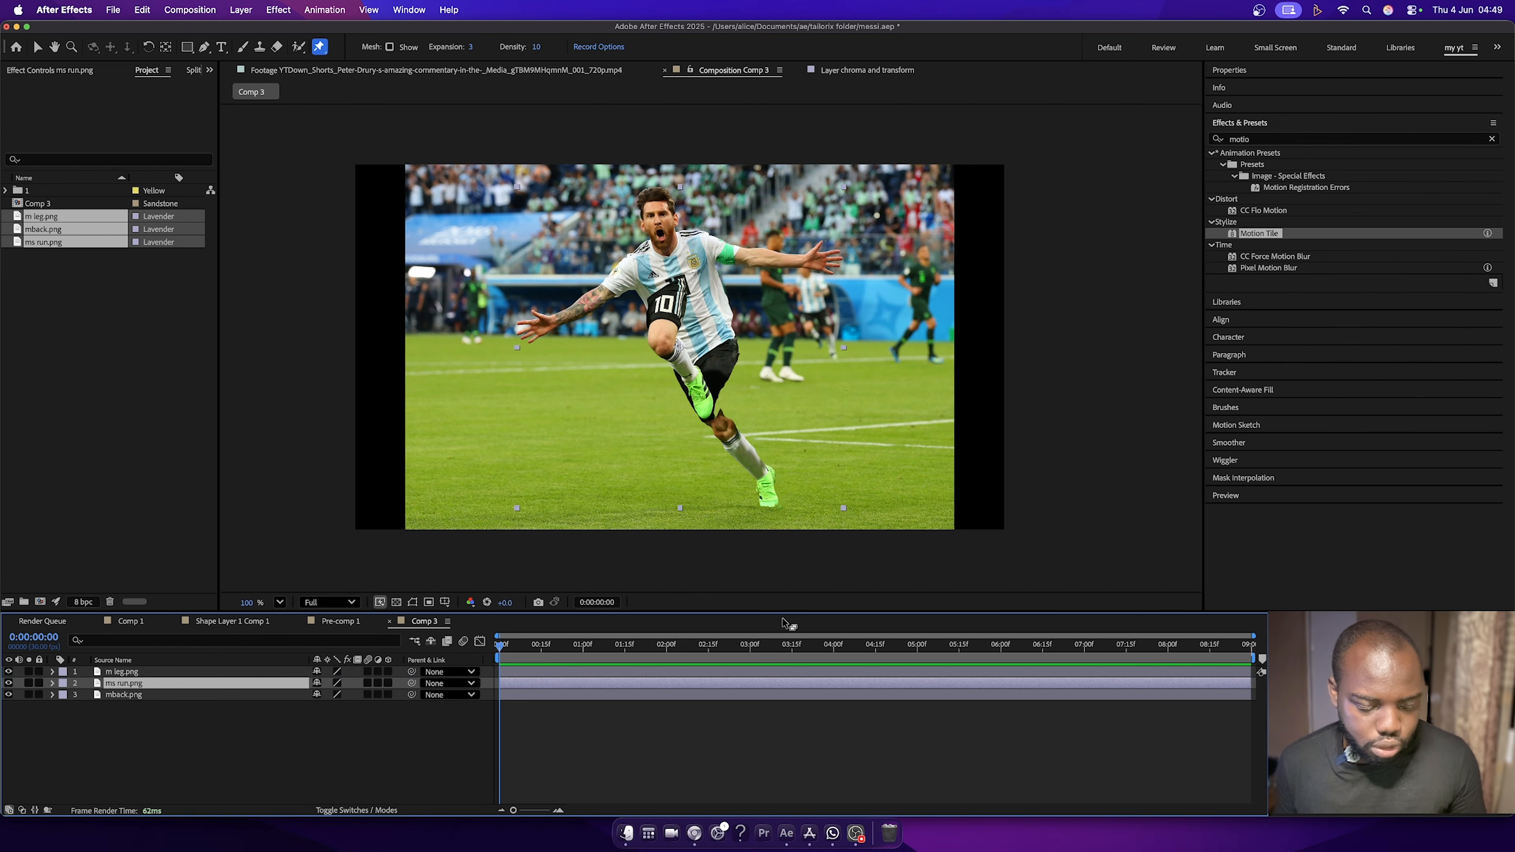
# Position the m leg.png layer on the runner's body so the front leg and shorts line up with the hip.
pyautogui.click(40, 46)
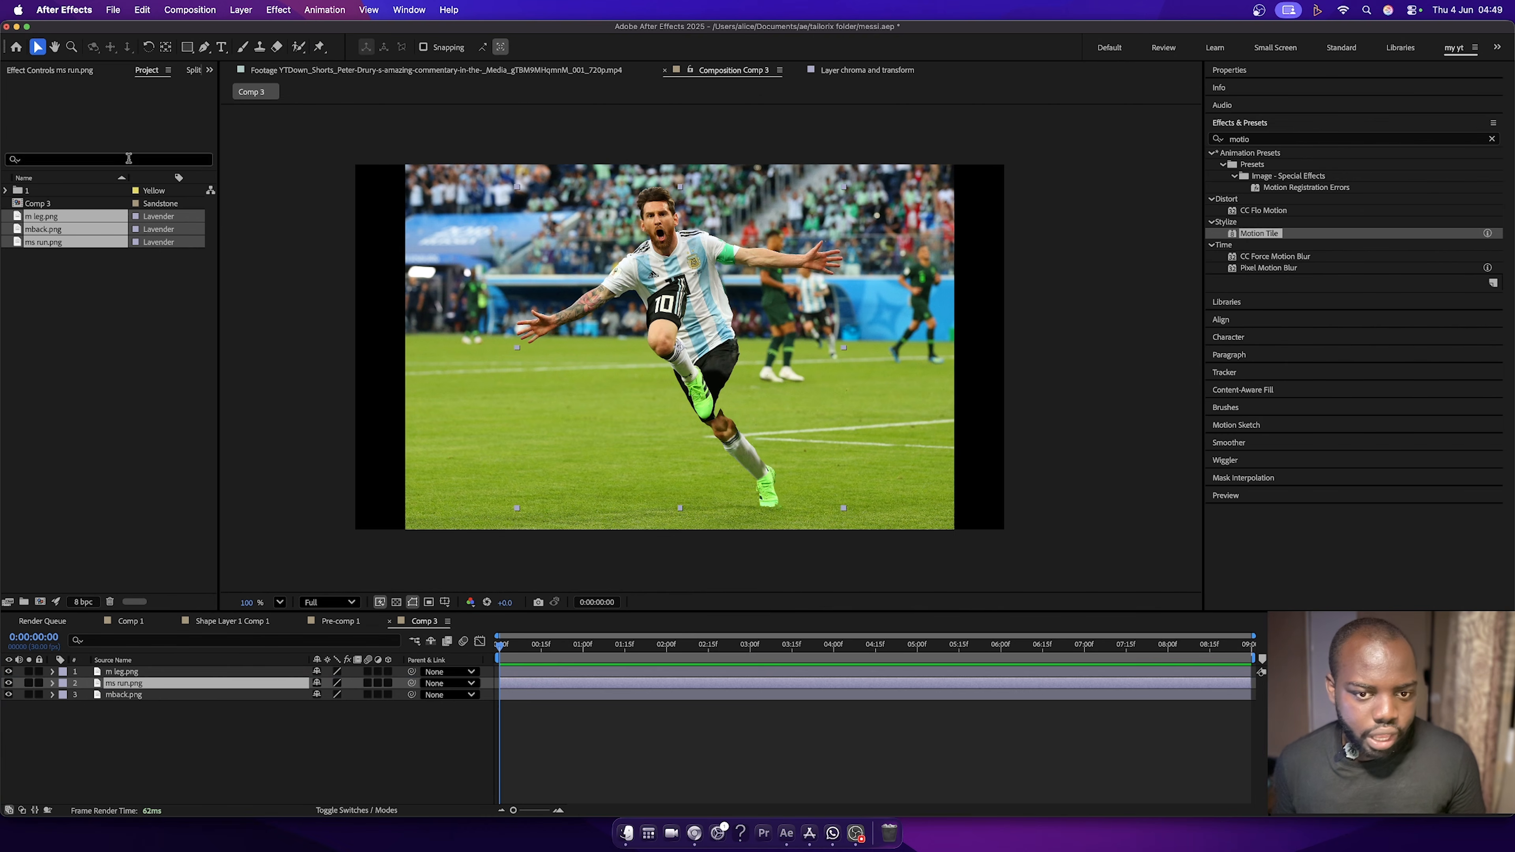
pyautogui.click(1068, 362)
pyautogui.click(668, 346)
pyautogui.moveTo(663, 340); pyautogui.dragTo(721, 387)
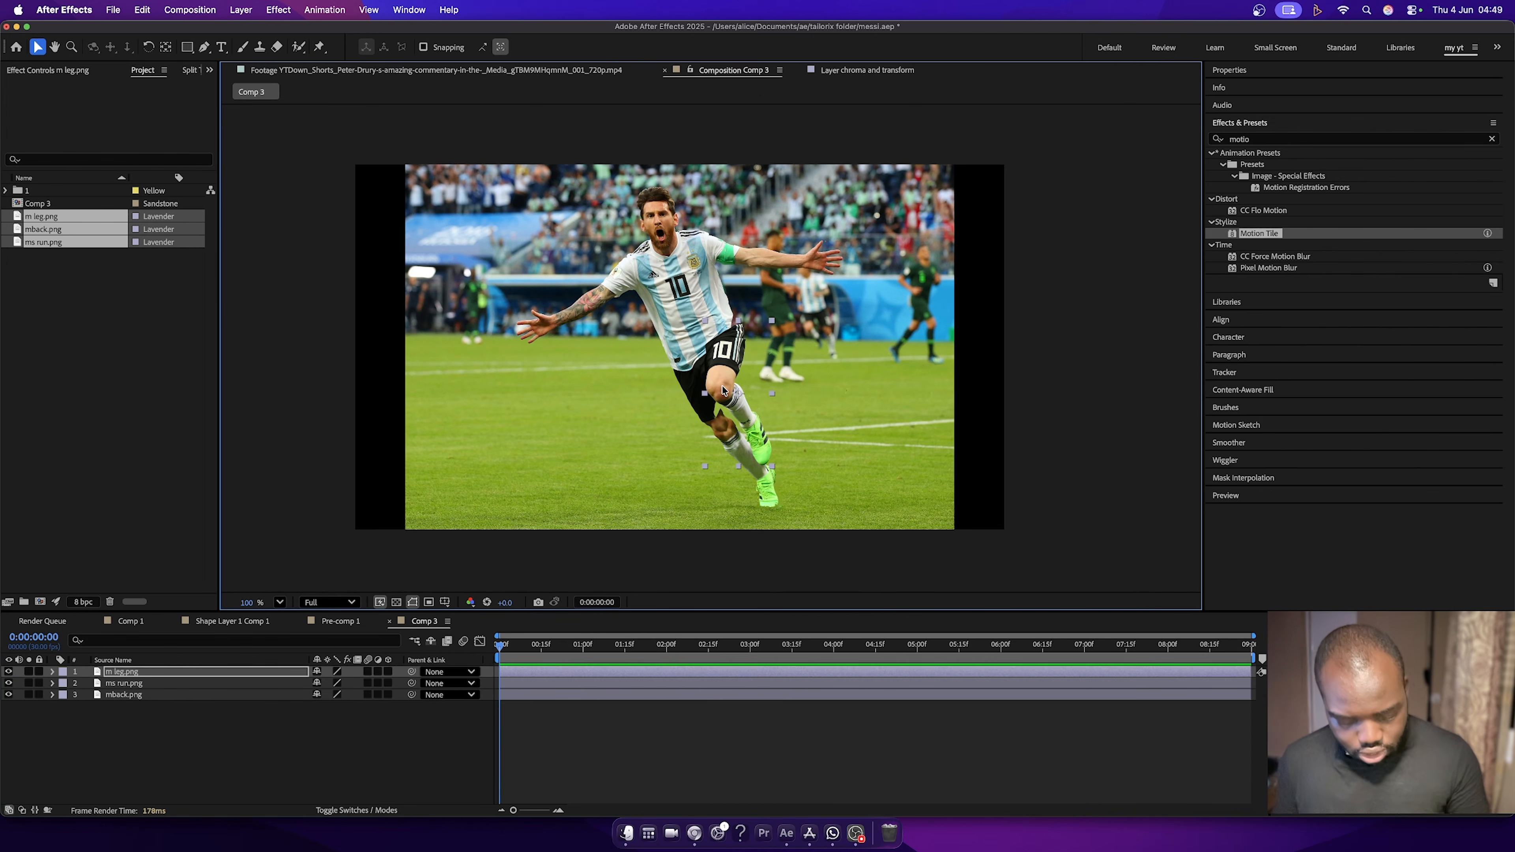
pyautogui.scroll(5, 721, 386)
pyautogui.moveTo(851, 327); pyautogui.dragTo(799, 410)
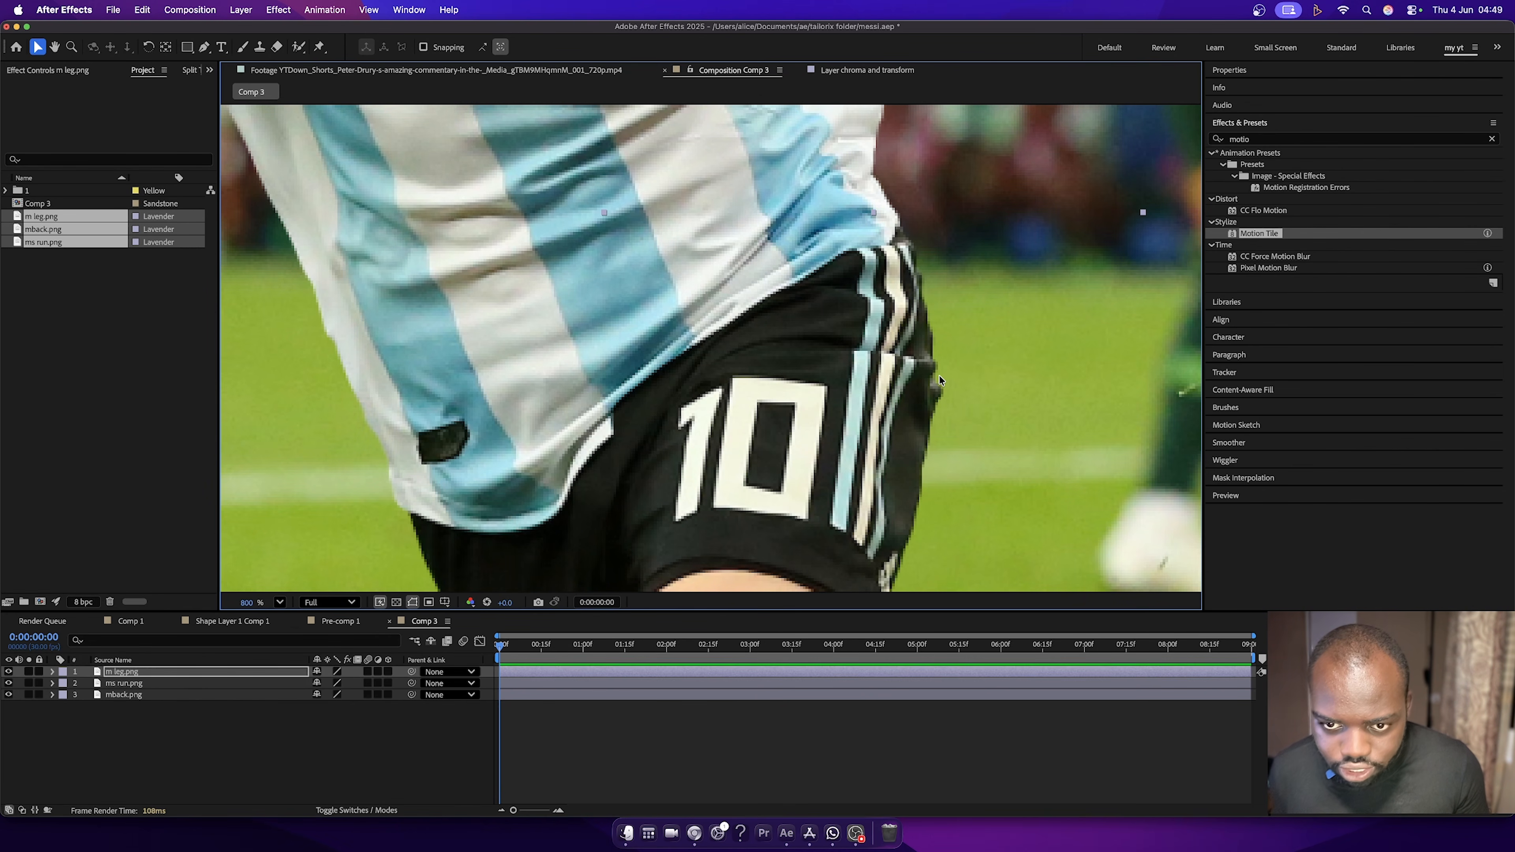
pyautogui.moveTo(885, 360); pyautogui.dragTo(890, 387)
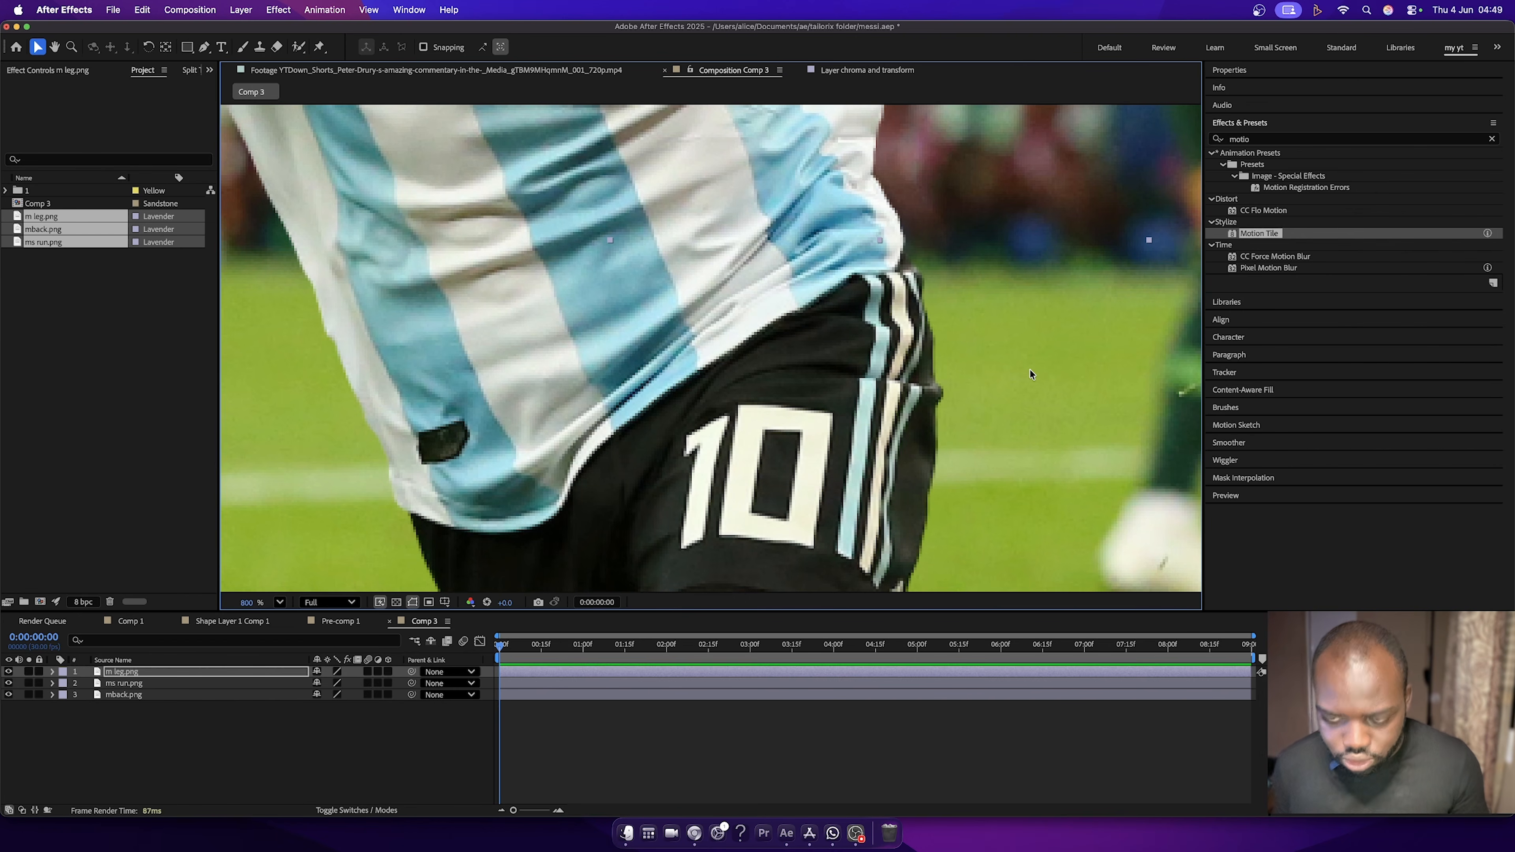
pyautogui.scroll(-6, 1030, 374)
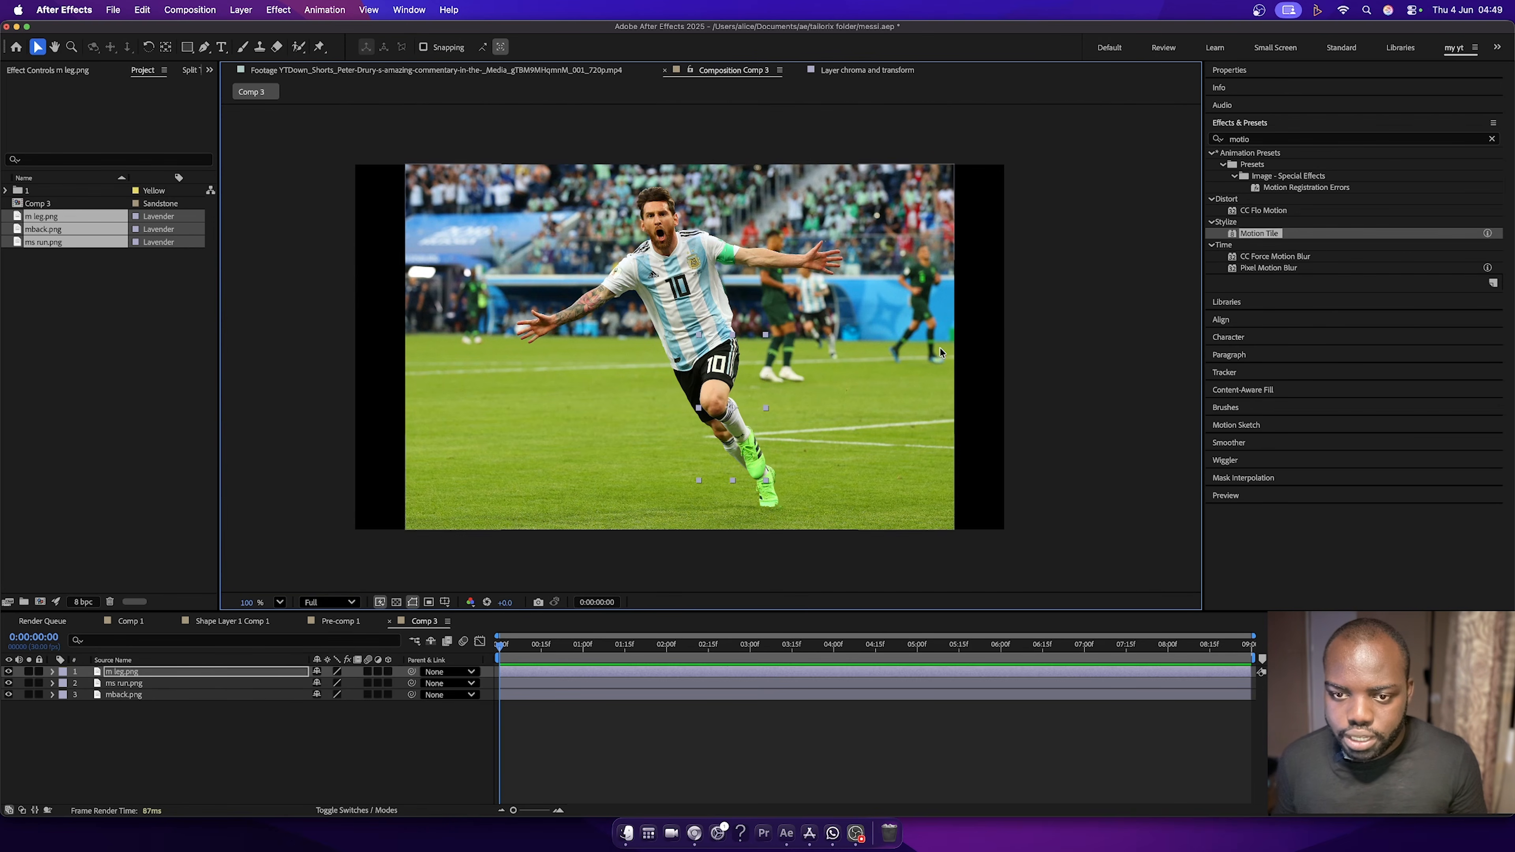
pyautogui.click(1017, 366)
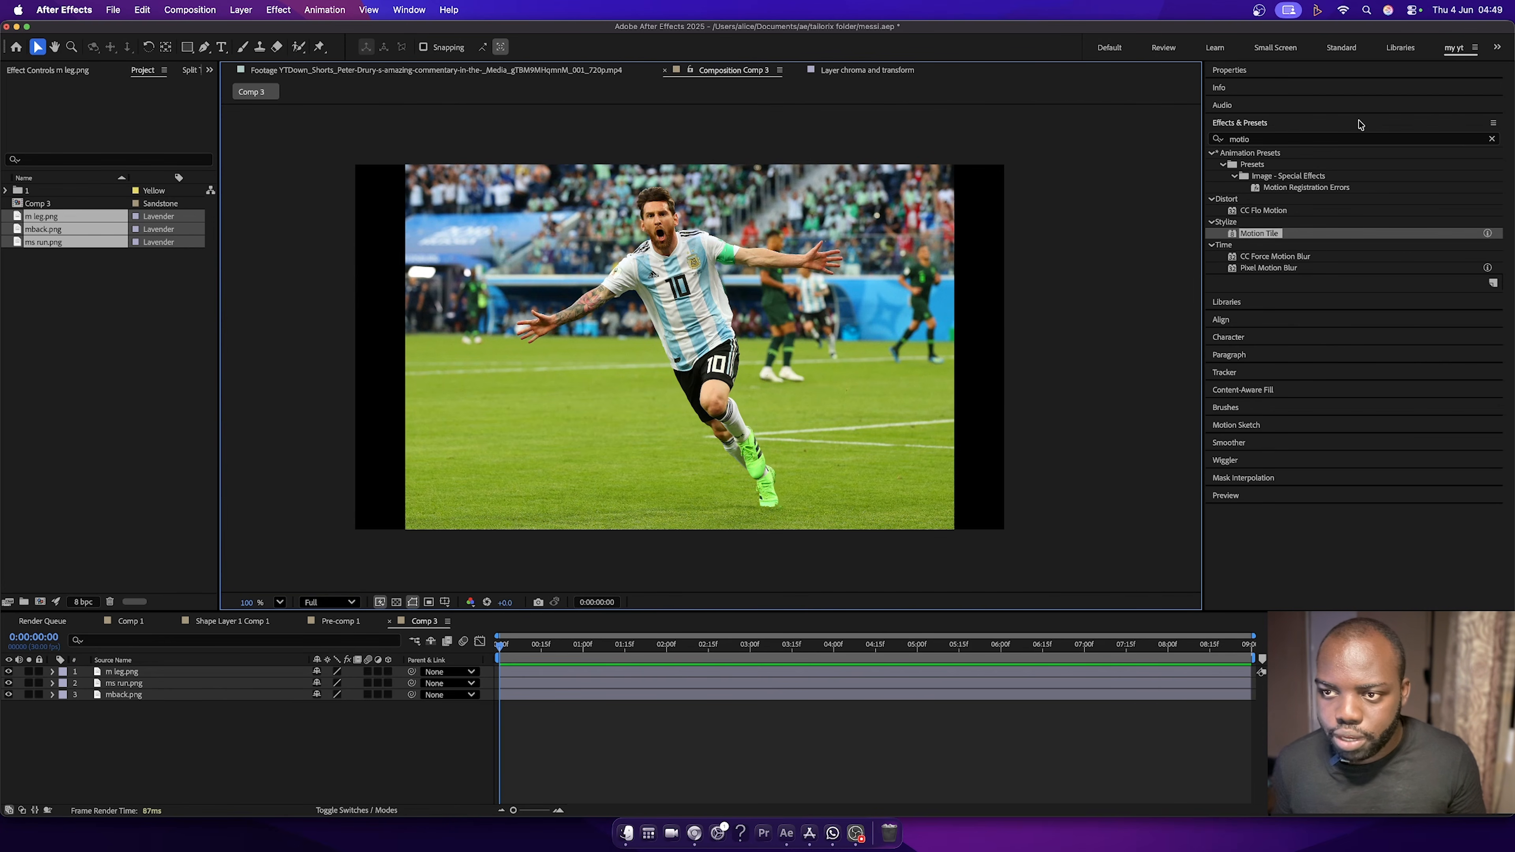
# Apply Motion Tile to mback.png with Output Width 250 and Mirror Edges enabled to fill the frame's sides.
pyautogui.click(1270, 137)
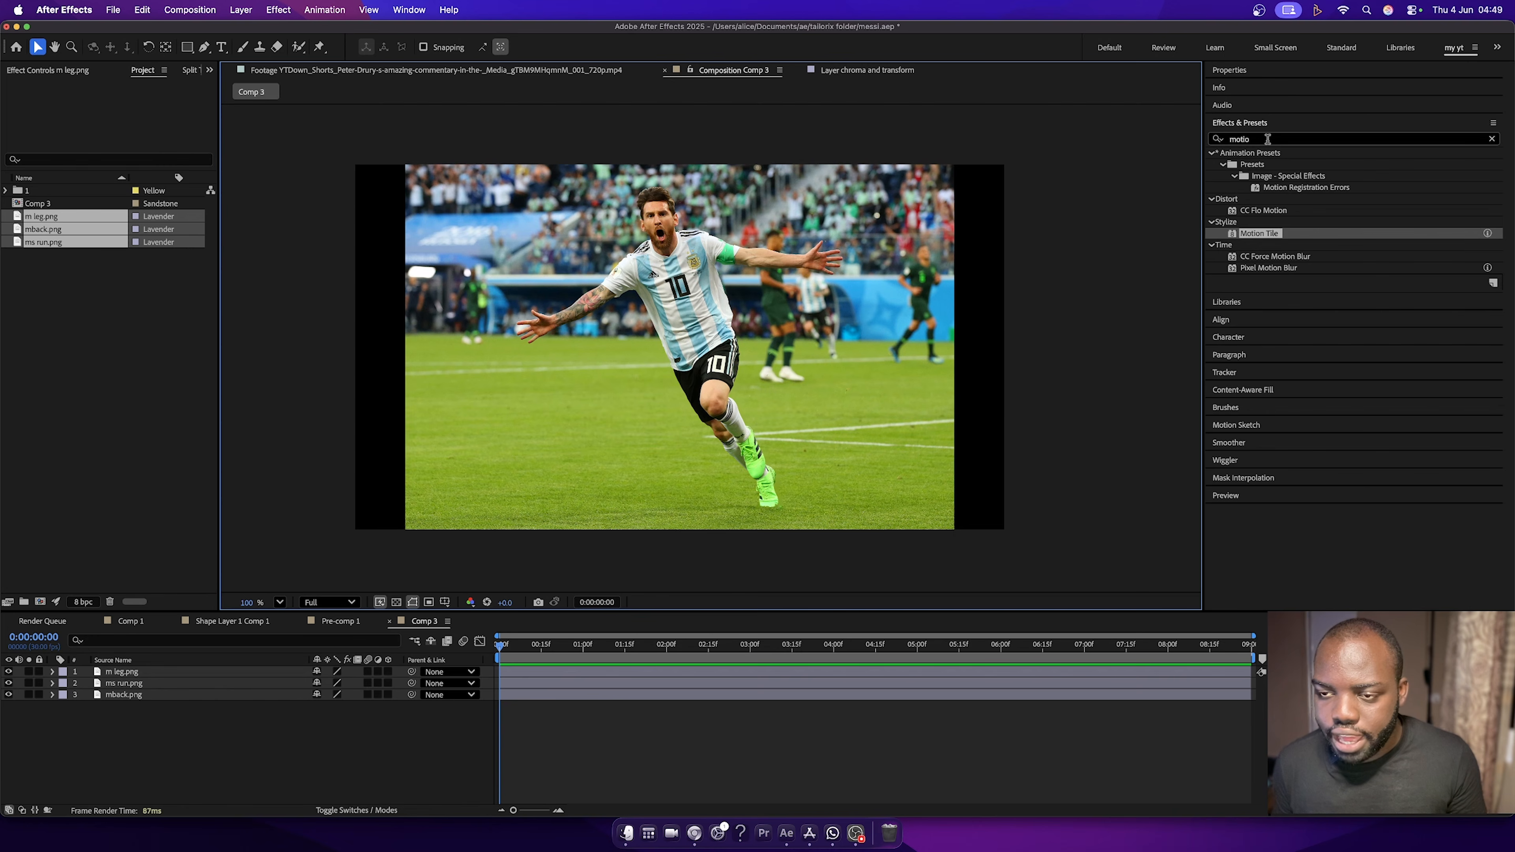
pyautogui.moveTo(1268, 239); pyautogui.dragTo(928, 309)
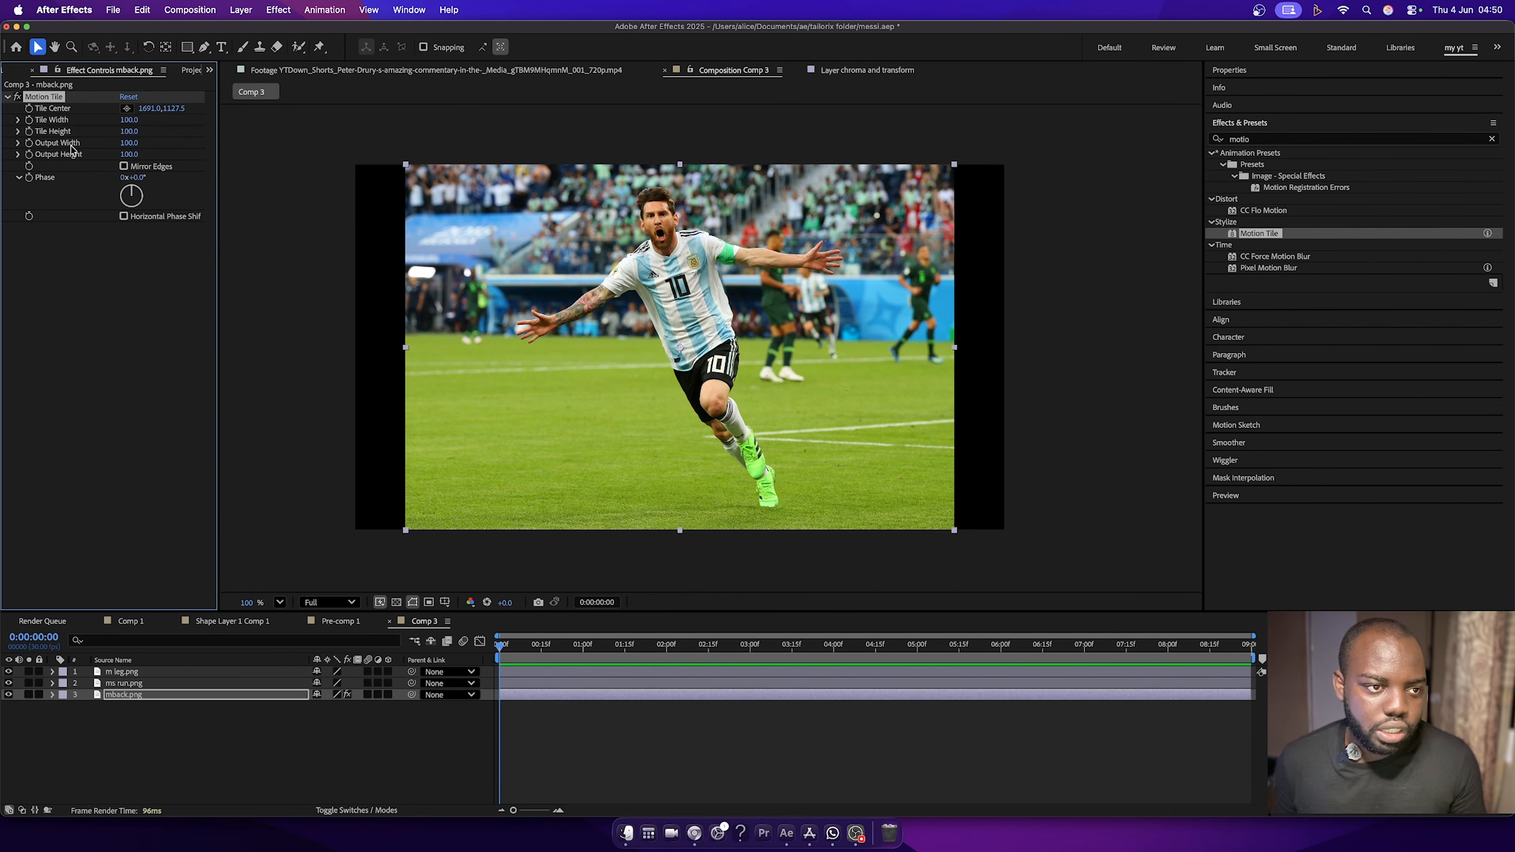
pyautogui.moveTo(132, 142); pyautogui.dragTo(142, 143)
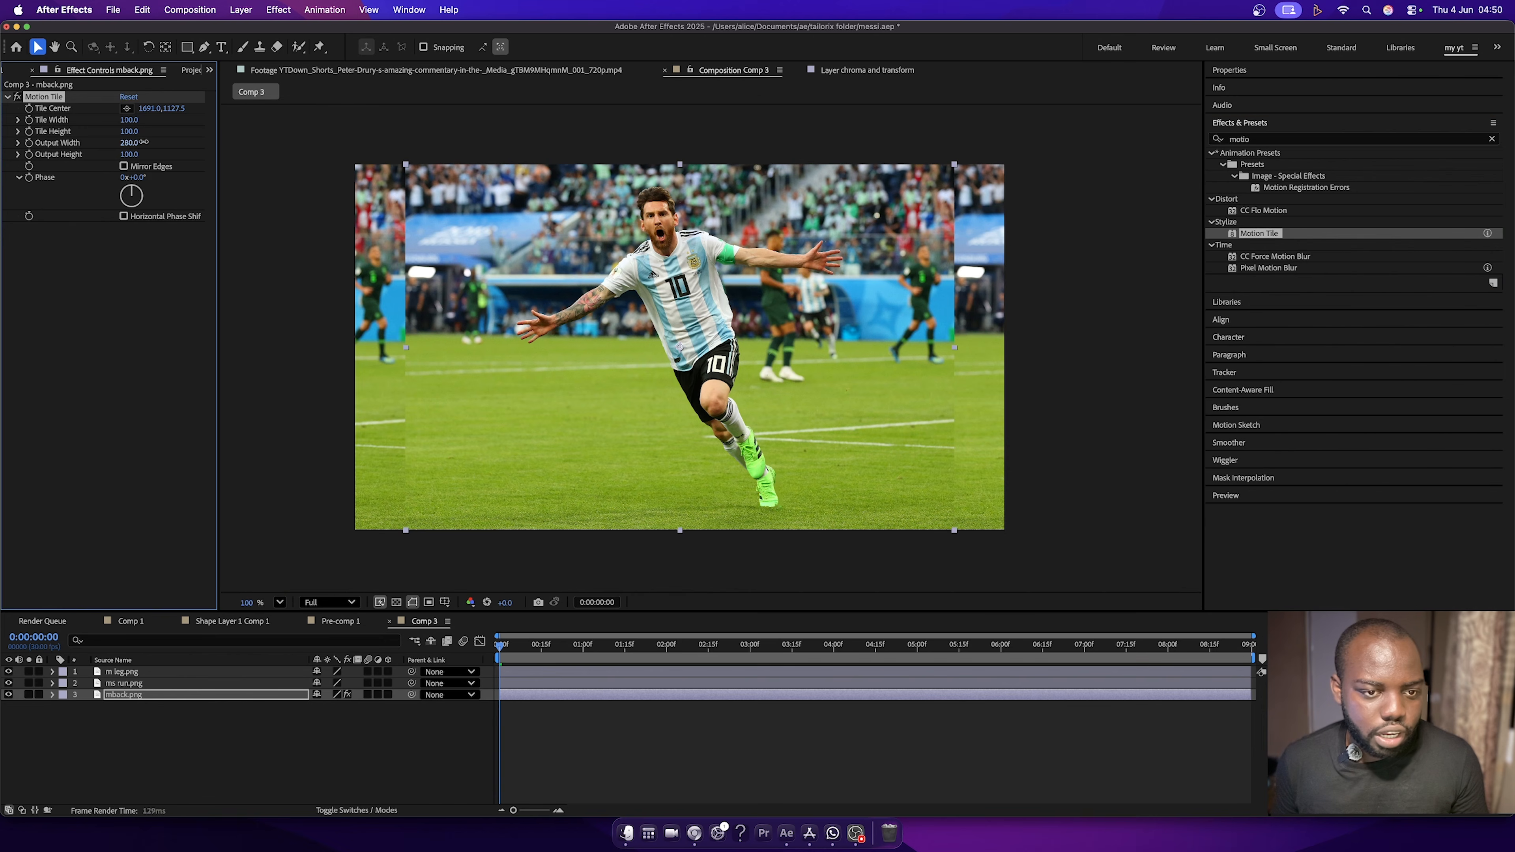
pyautogui.click(123, 167)
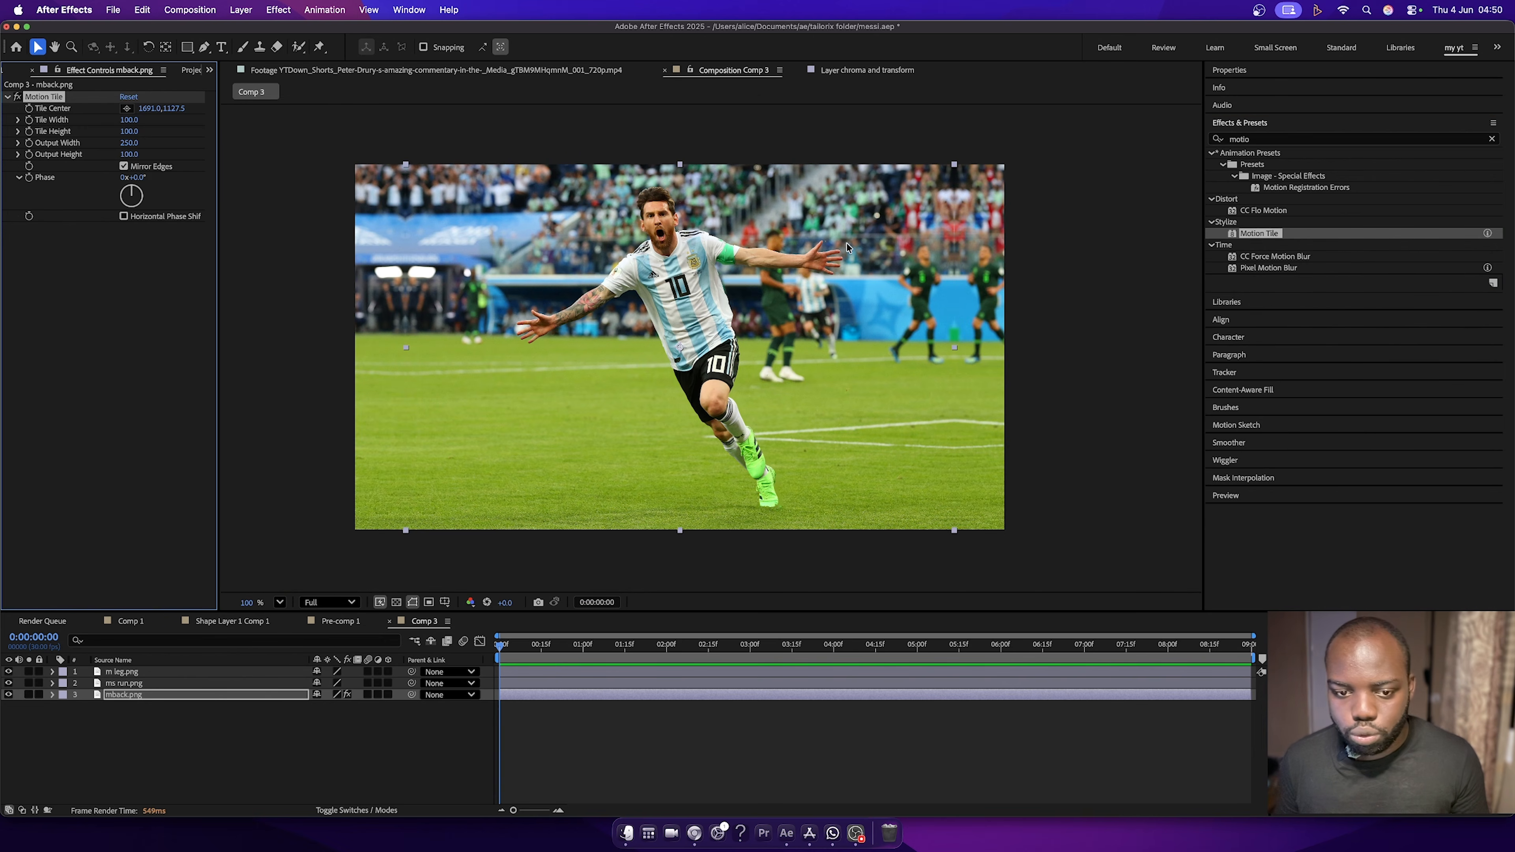
pyautogui.click(147, 786)
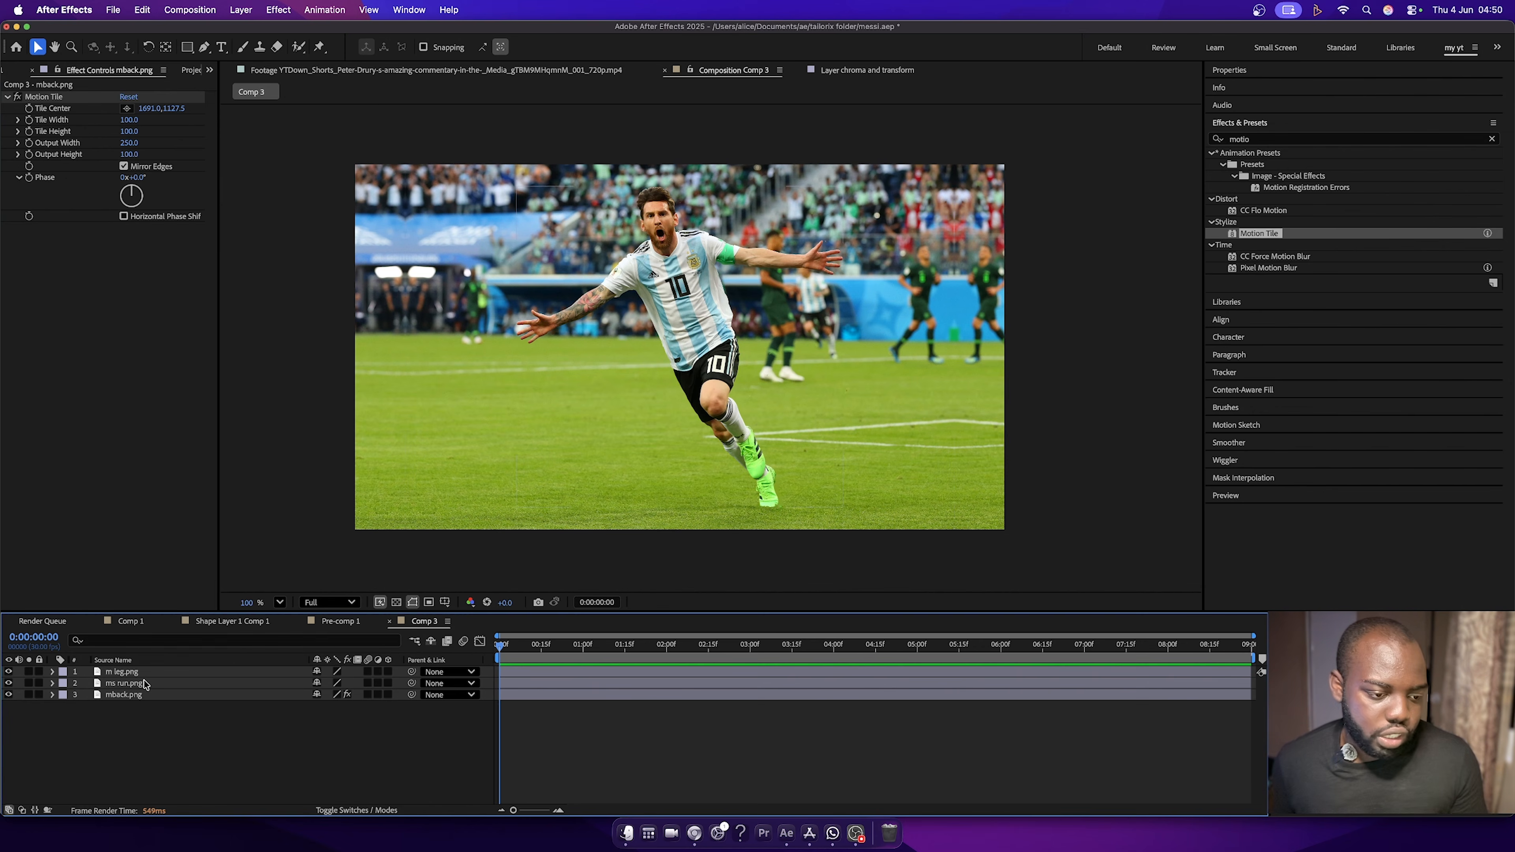
# Add puppet pins to ms run.png along the tattooed arm, at the hand, wrist, elbow and shoulder.
pyautogui.click(138, 684)
pyautogui.click(319, 47)
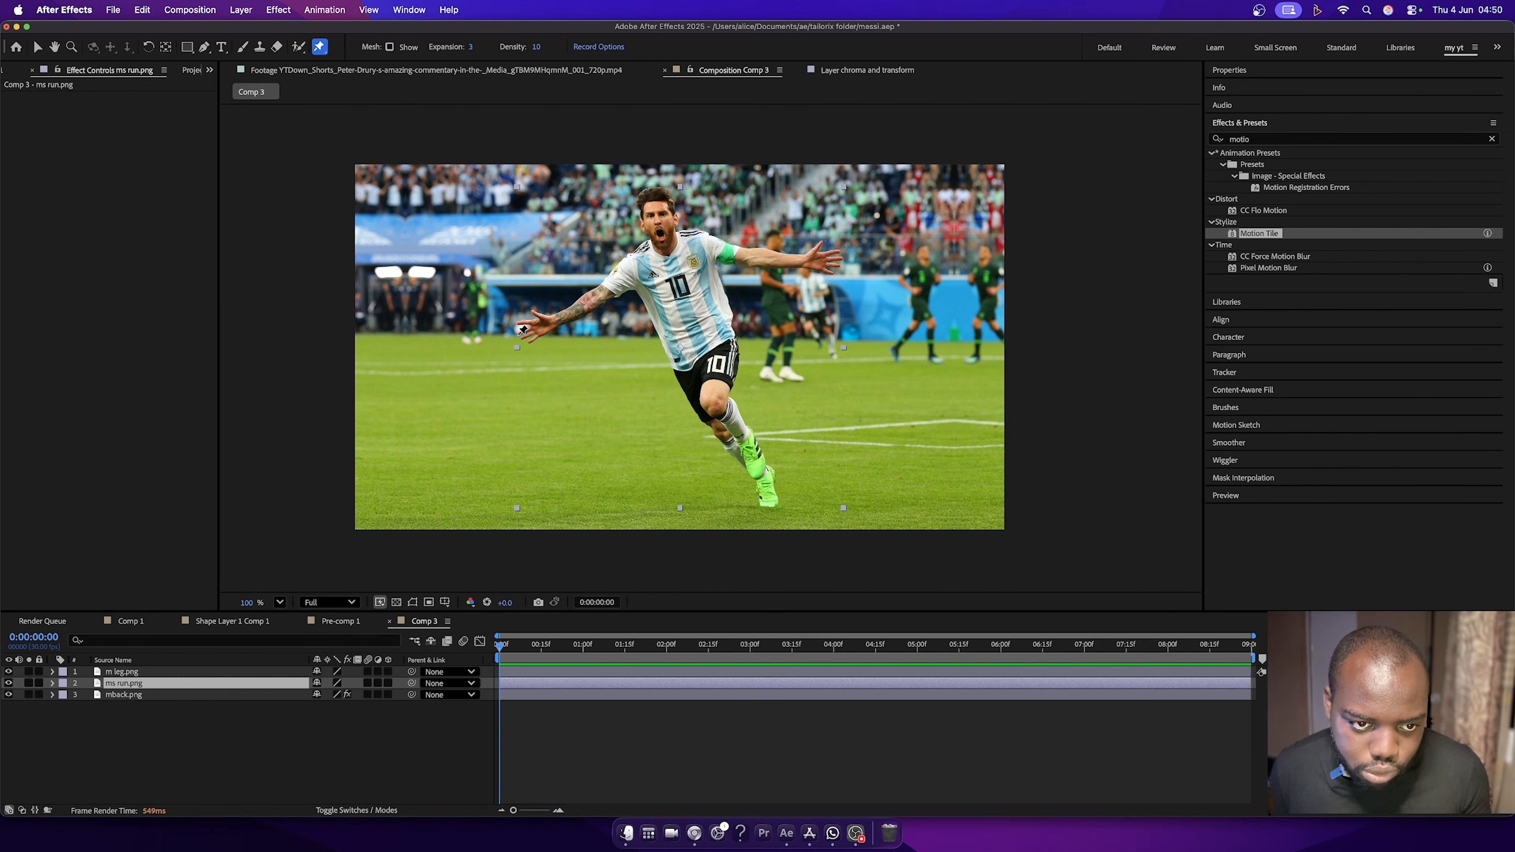
pyautogui.click(562, 321)
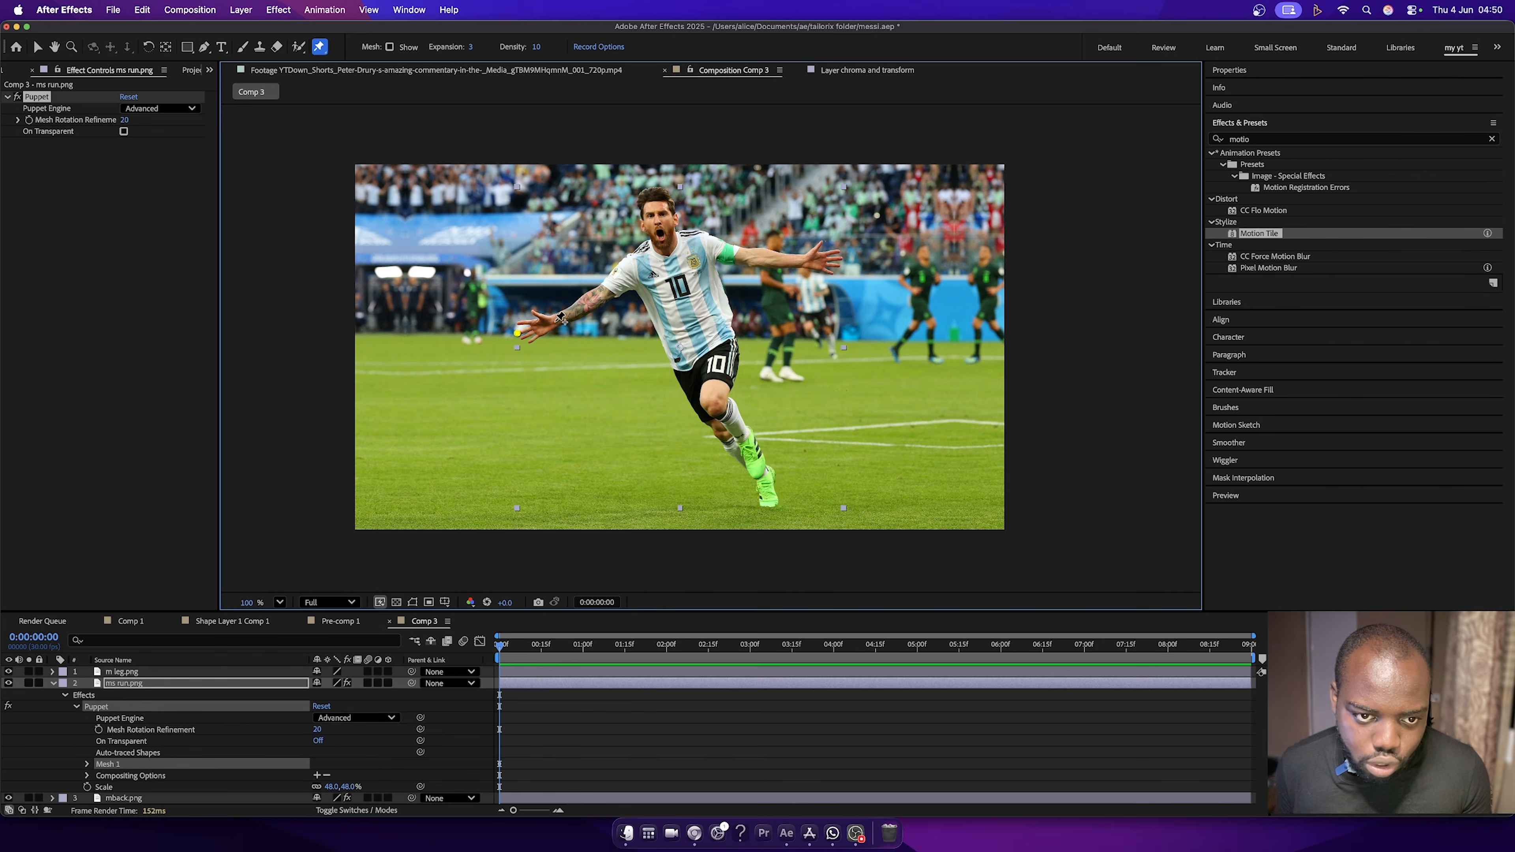
pyautogui.click(555, 320)
pyautogui.click(599, 293)
pyautogui.click(637, 267)
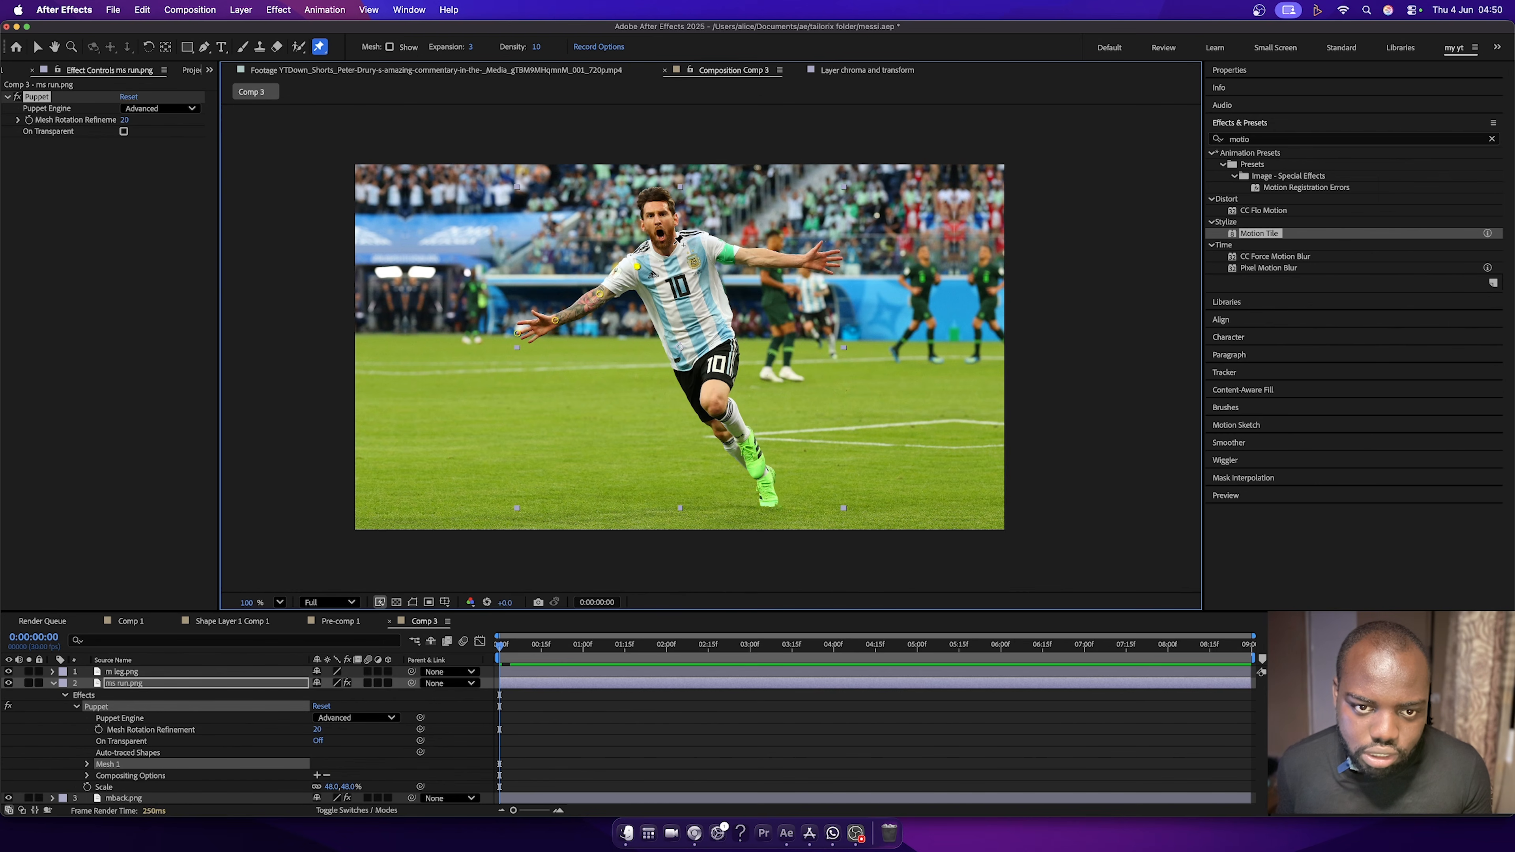
# Add puppet pins at the runner's neck and along the armband arm, from the shoulder to the fingertips.
pyautogui.click(667, 245)
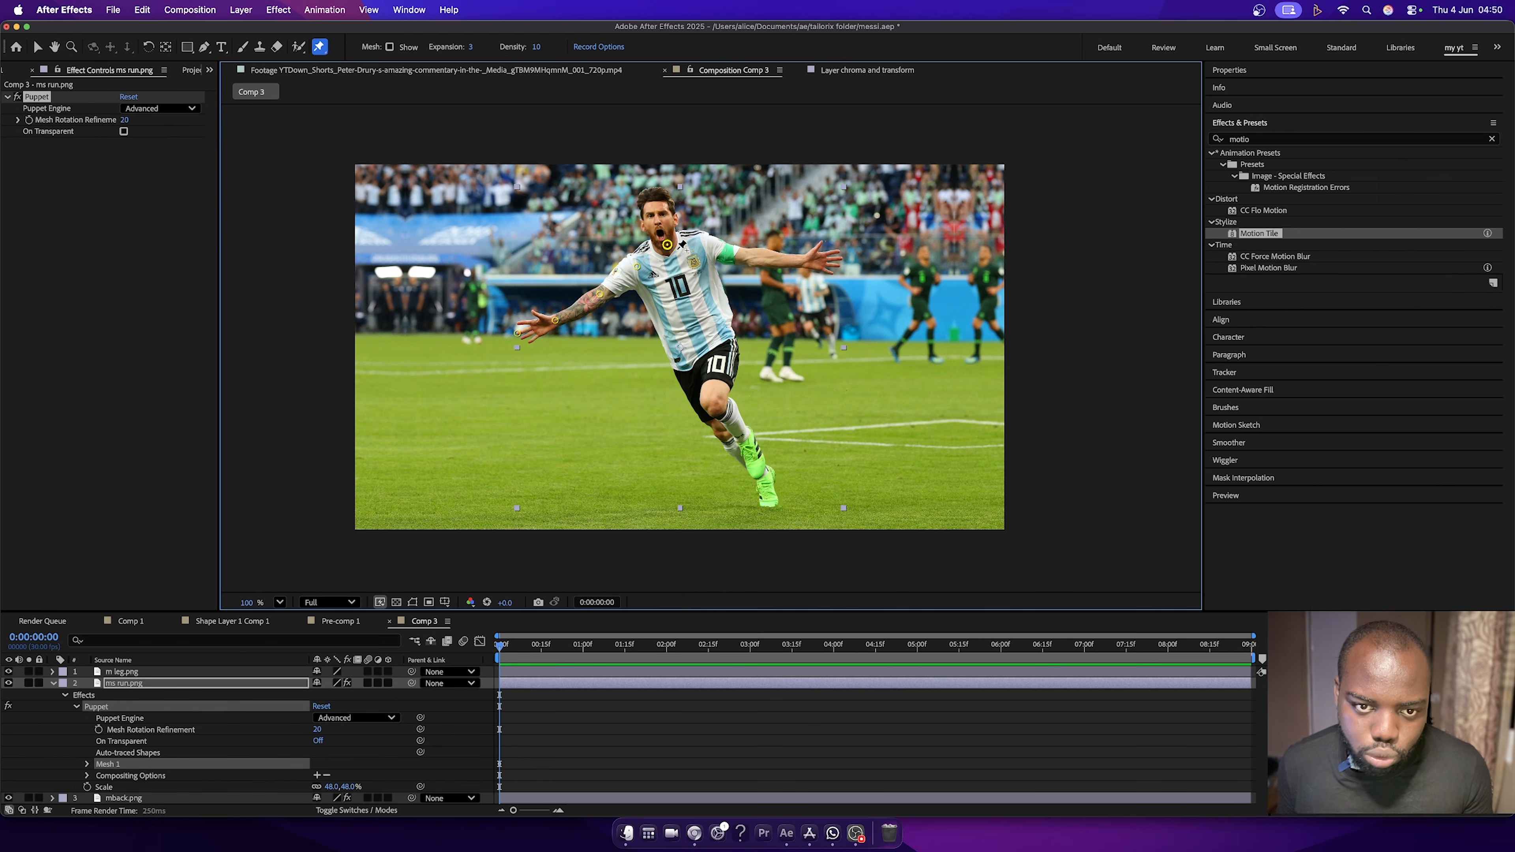
pyautogui.click(706, 245)
pyautogui.click(753, 255)
pyautogui.click(807, 261)
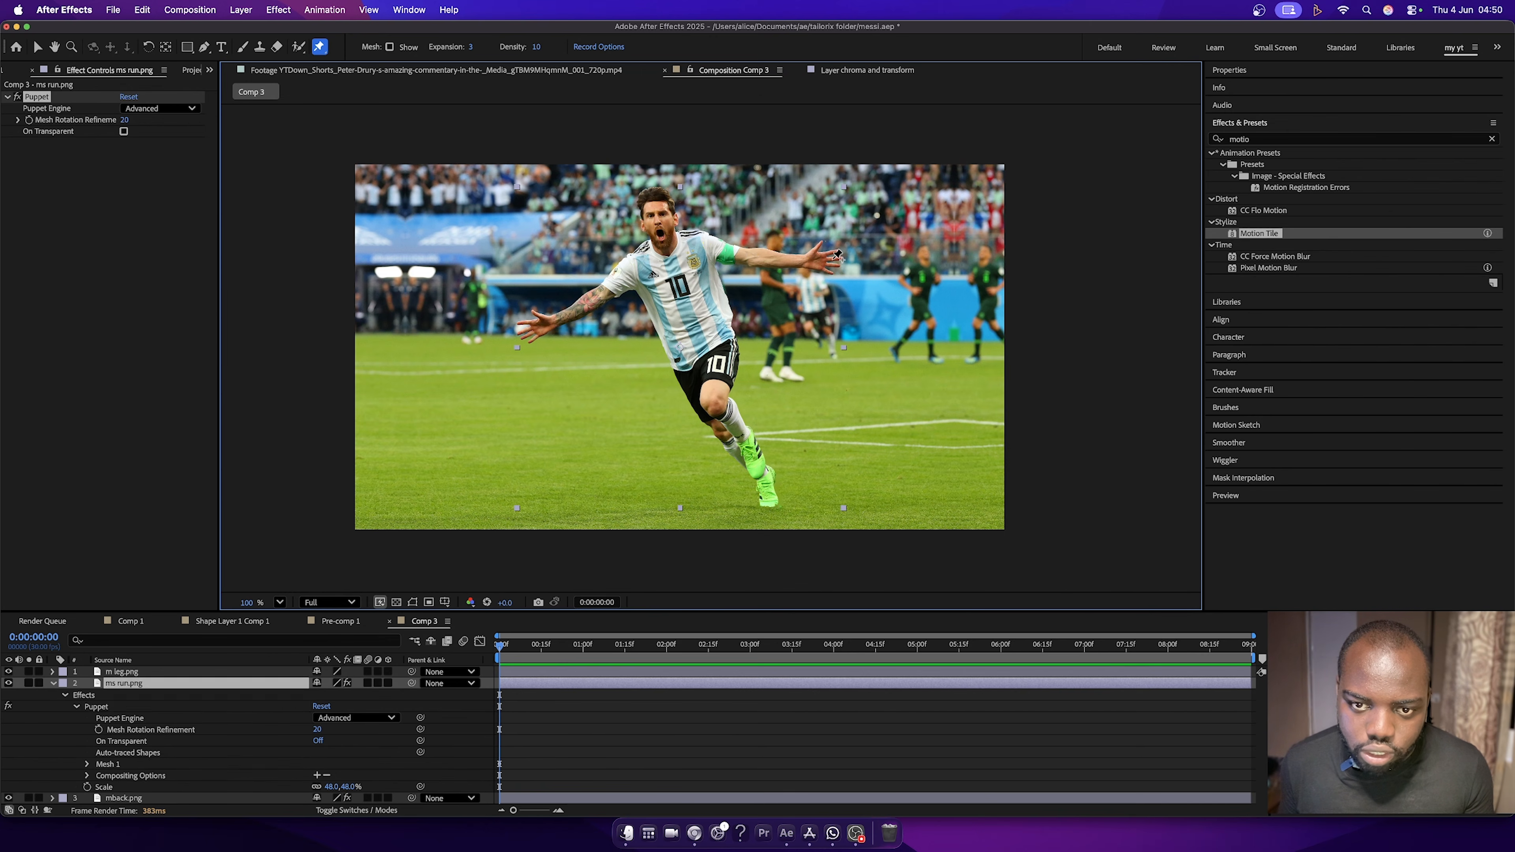
pyautogui.click(843, 259)
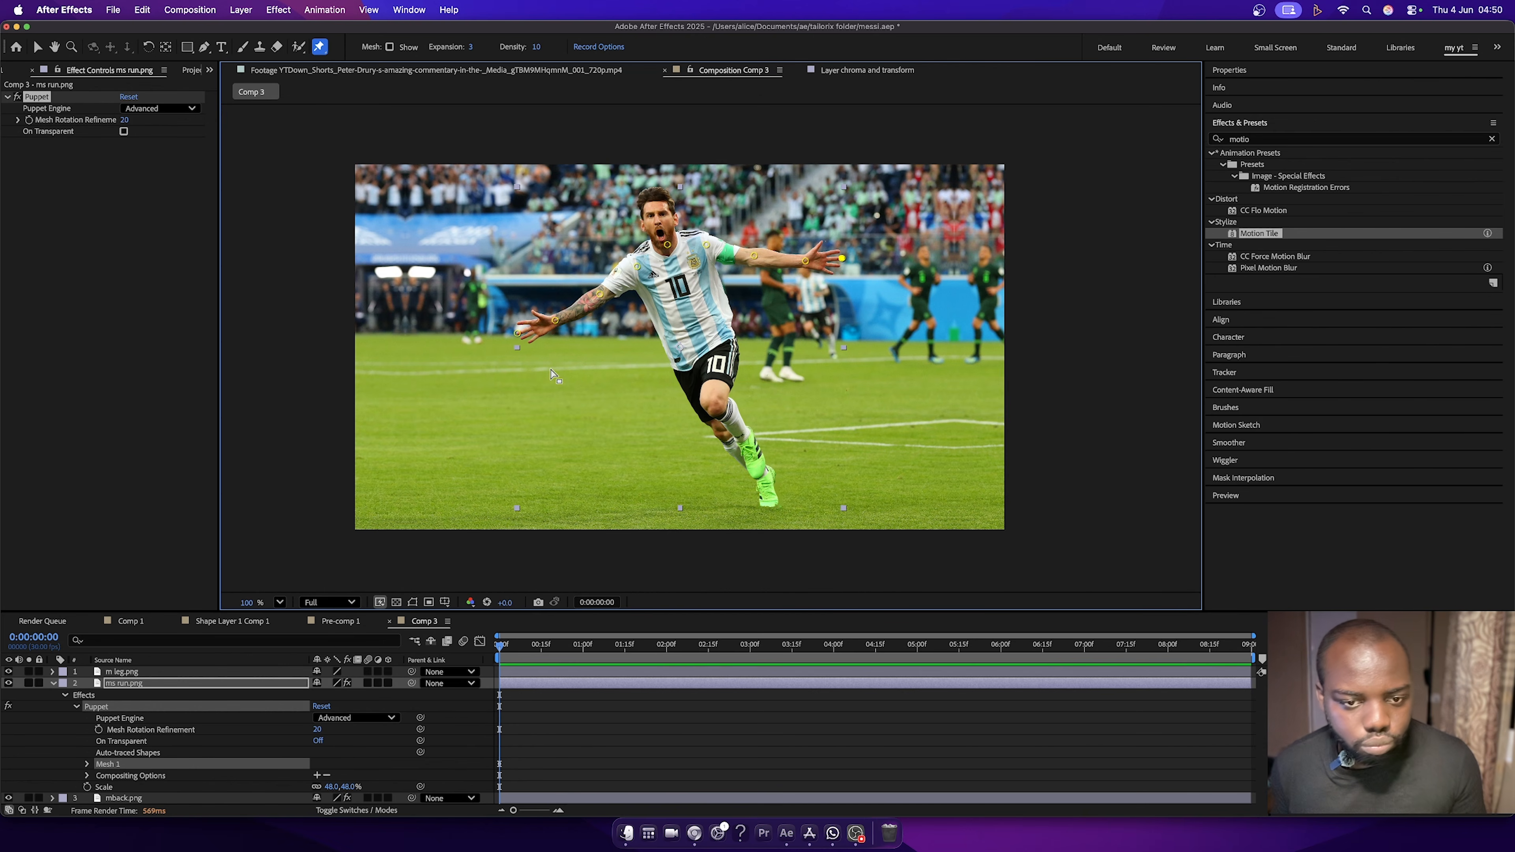
# Add puppet pins on the runner's torso, rear knee and rear boot.
pyautogui.click(684, 310)
pyautogui.click(725, 433)
pyautogui.click(765, 472)
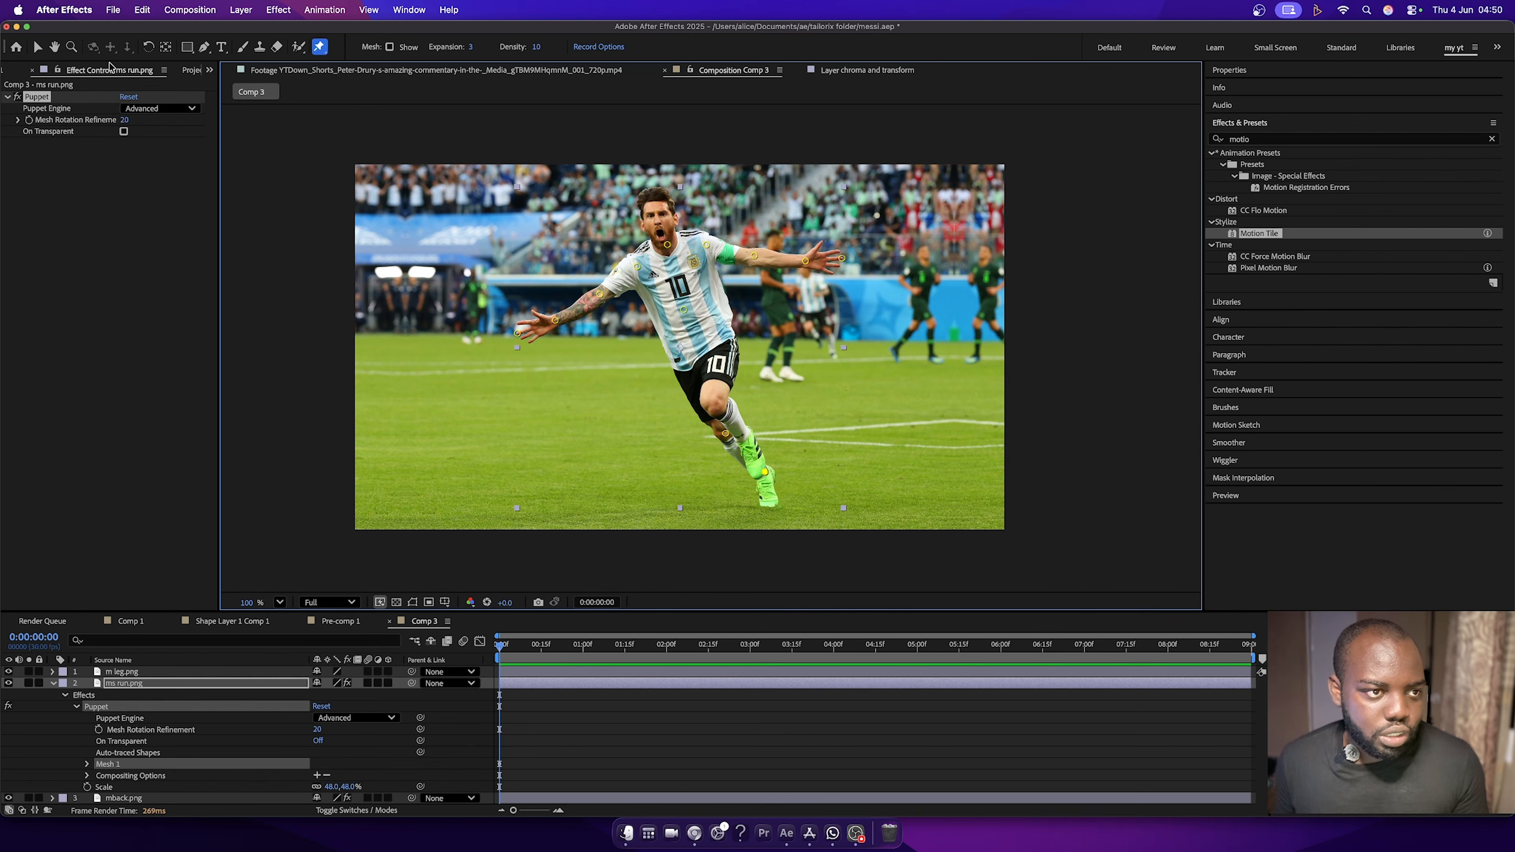
# Reveal the puppet pin position keyframes of ms run.png and move them all to 03:00 on the timeline.
pyautogui.click(37, 47)
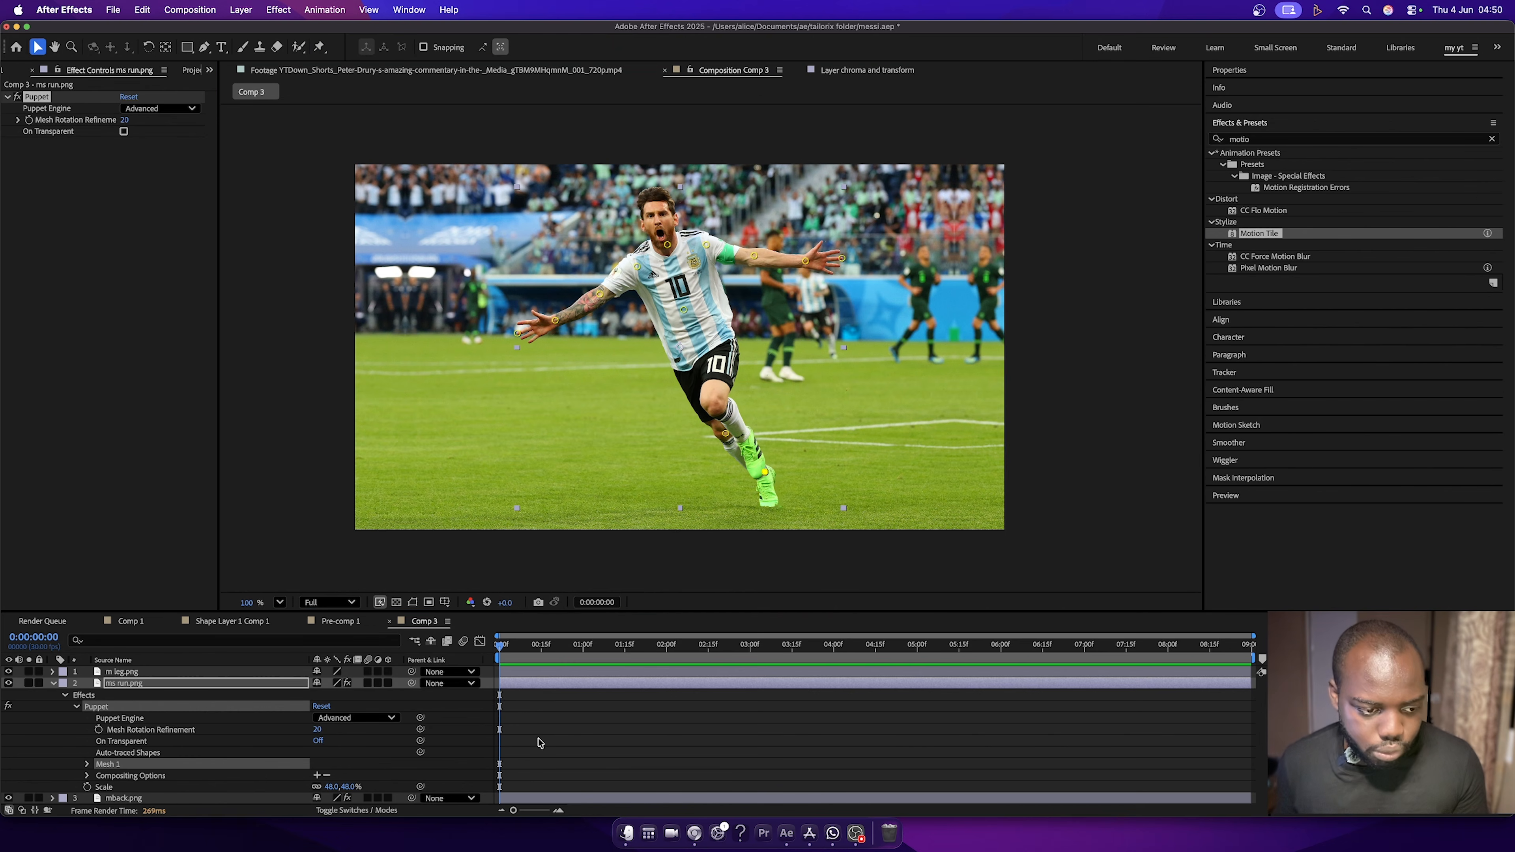
pyautogui.press('u')
pyautogui.moveTo(549, 725); pyautogui.dragTo(749, 798)
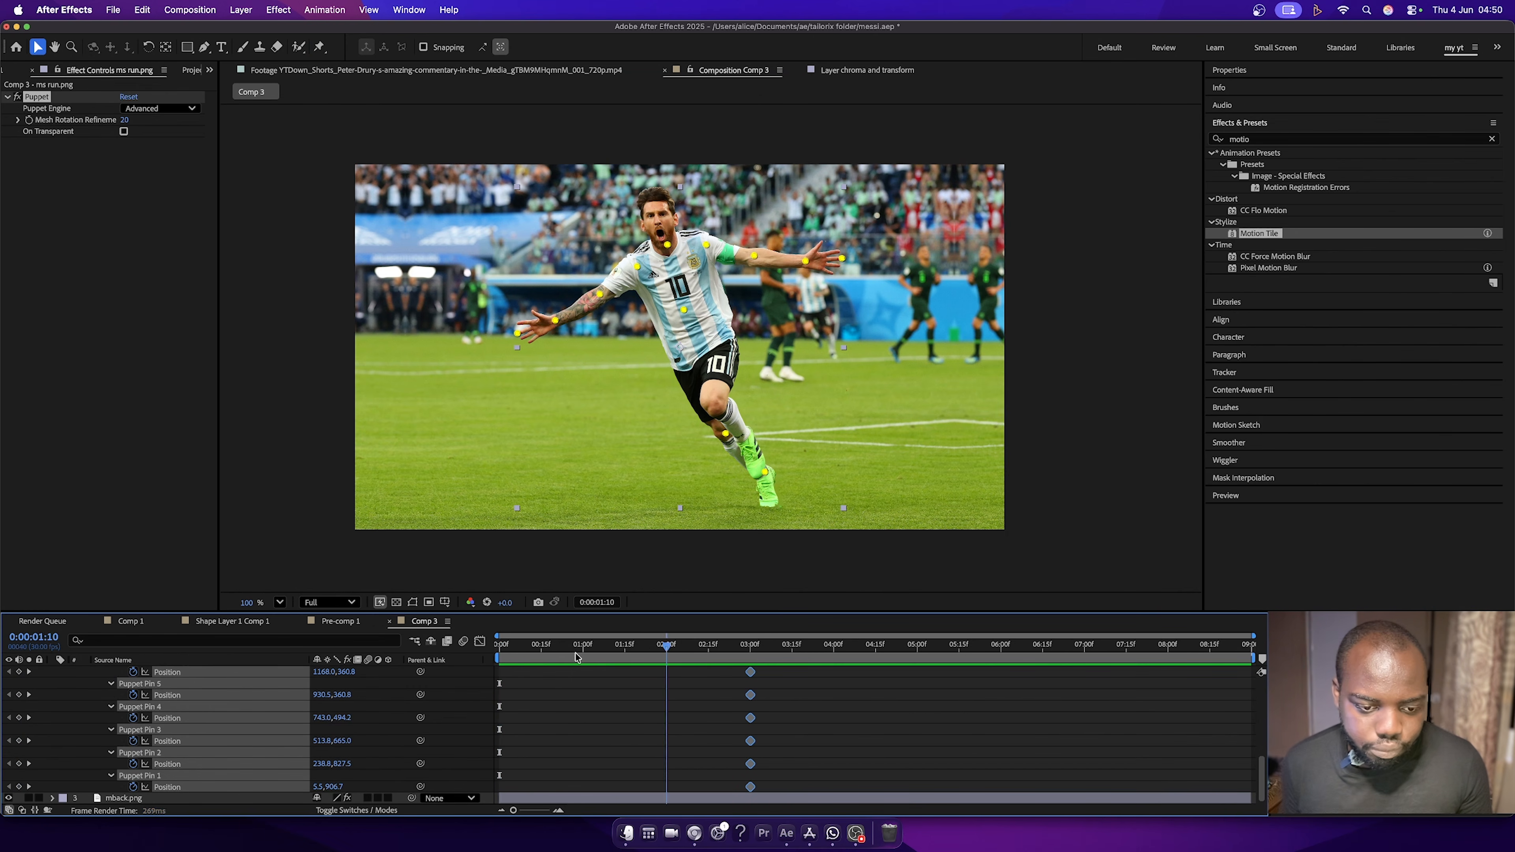
# At the start of the timeline, select the hand, wrist and elbow pins of the tattooed arm and lower them together.
pyautogui.click(567, 709)
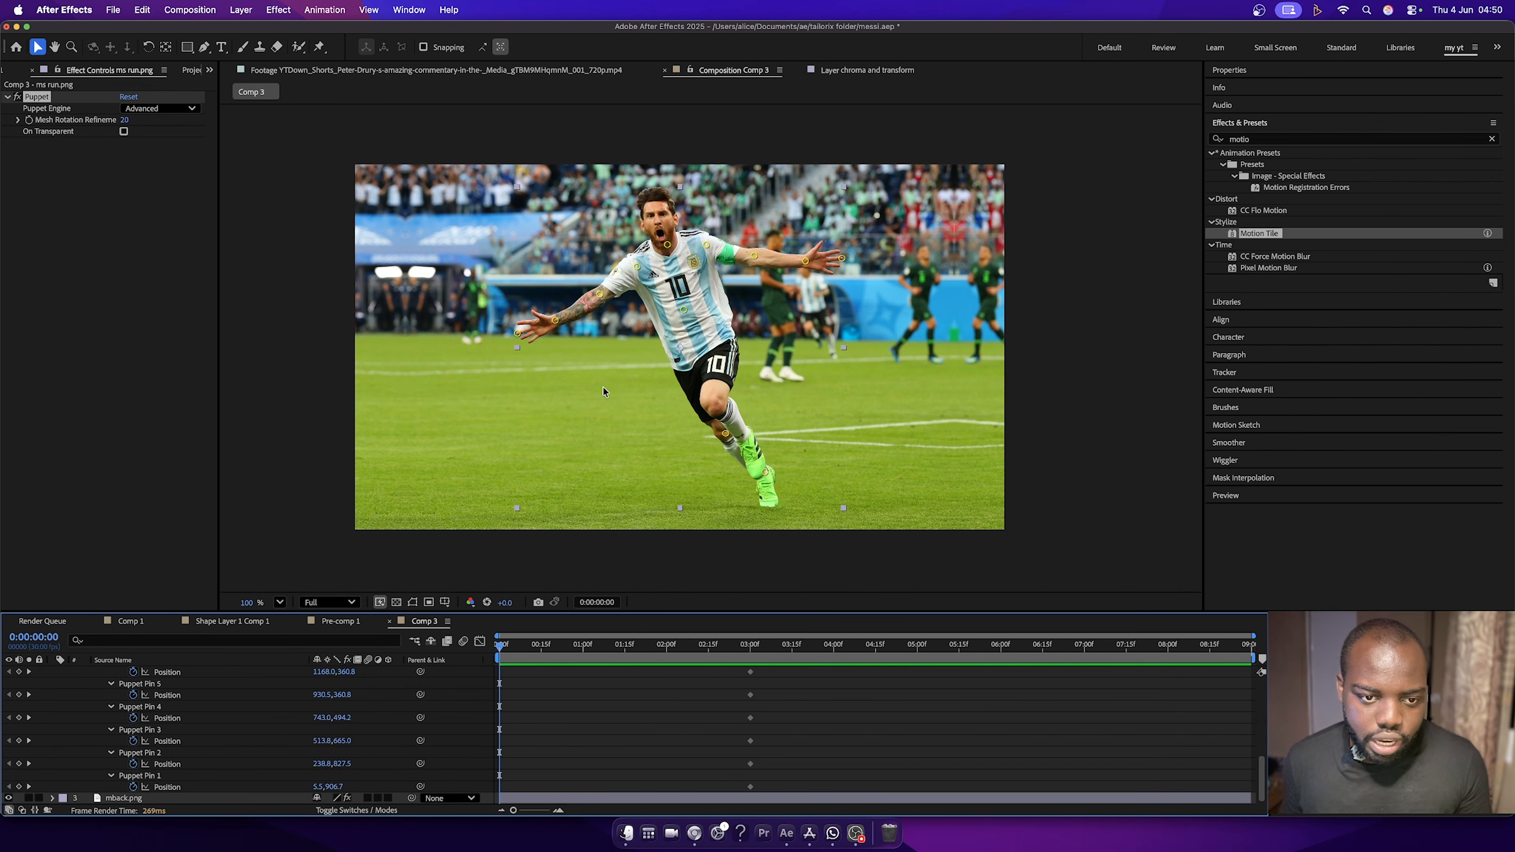
pyautogui.click(517, 334)
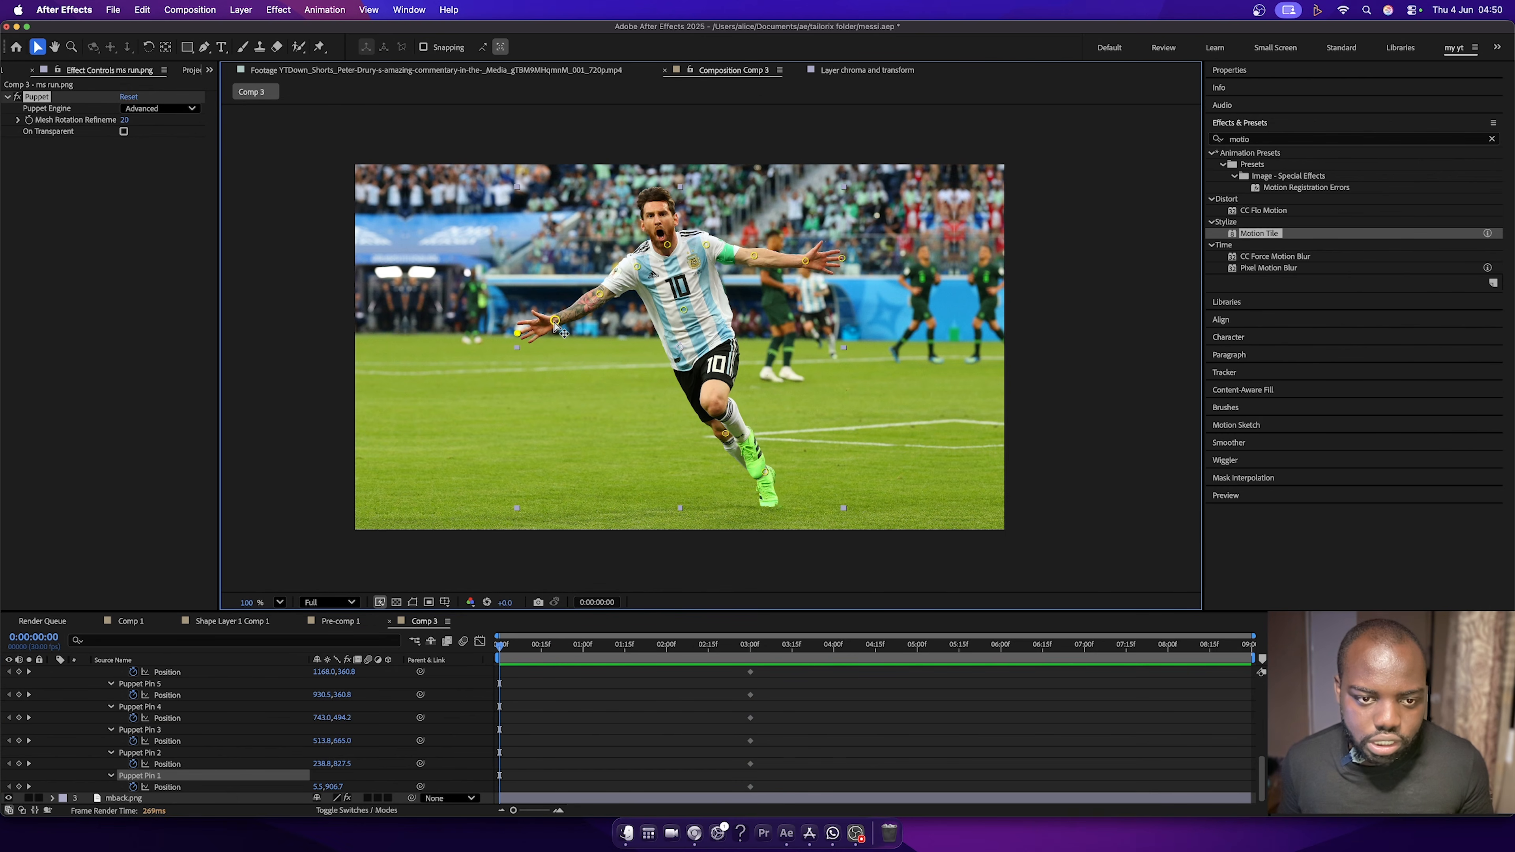
pyautogui.keyDown('shift'); pyautogui.click(554, 322); pyautogui.keyUp('shift')
pyautogui.keyDown('shift'); pyautogui.click(599, 294); pyautogui.keyUp('shift')
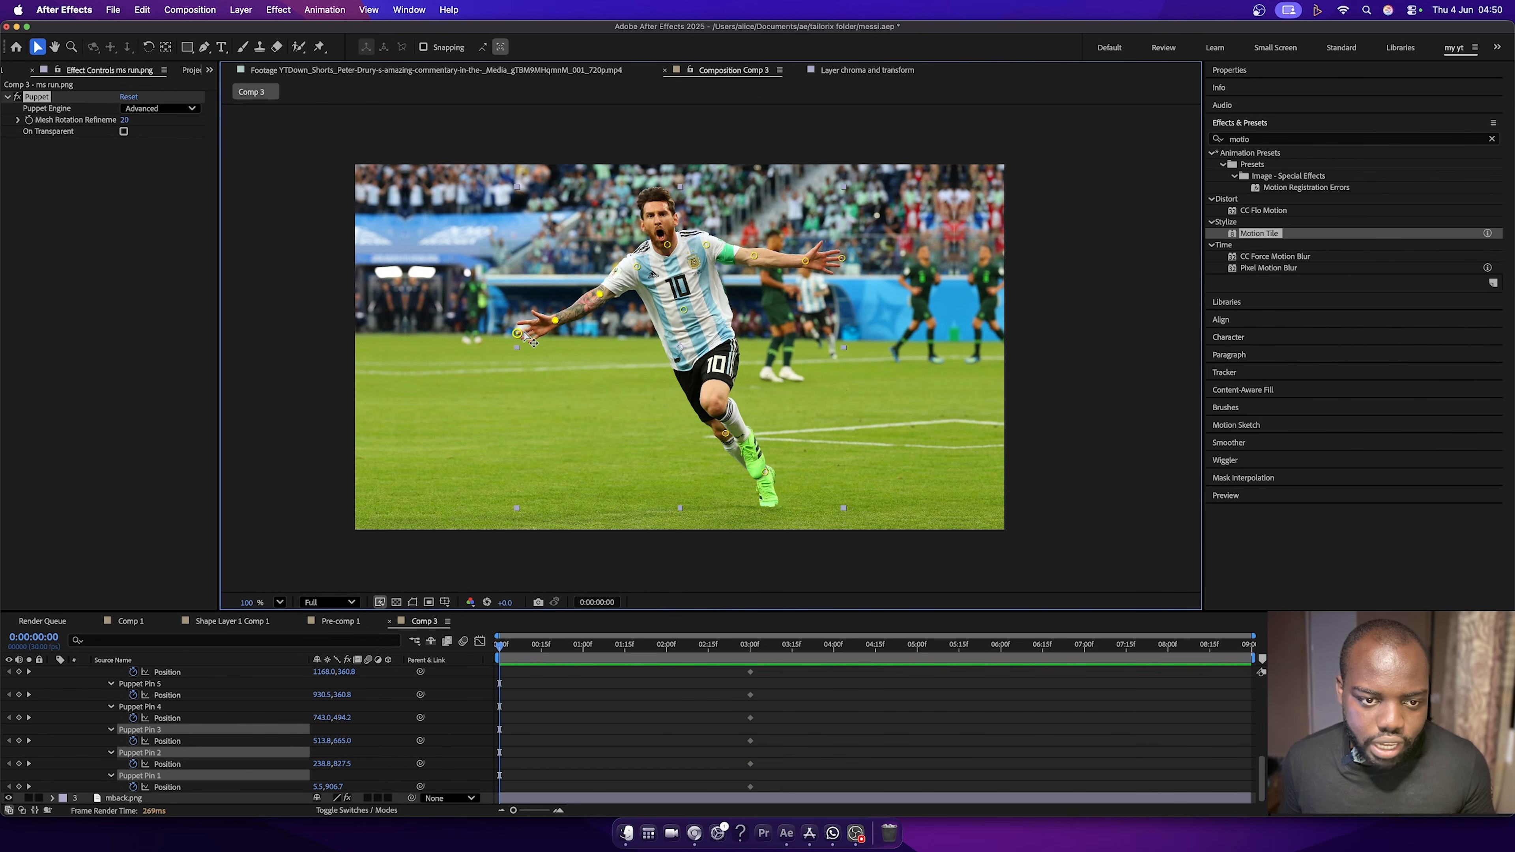
pyautogui.moveTo(520, 338); pyautogui.dragTo(524, 354)
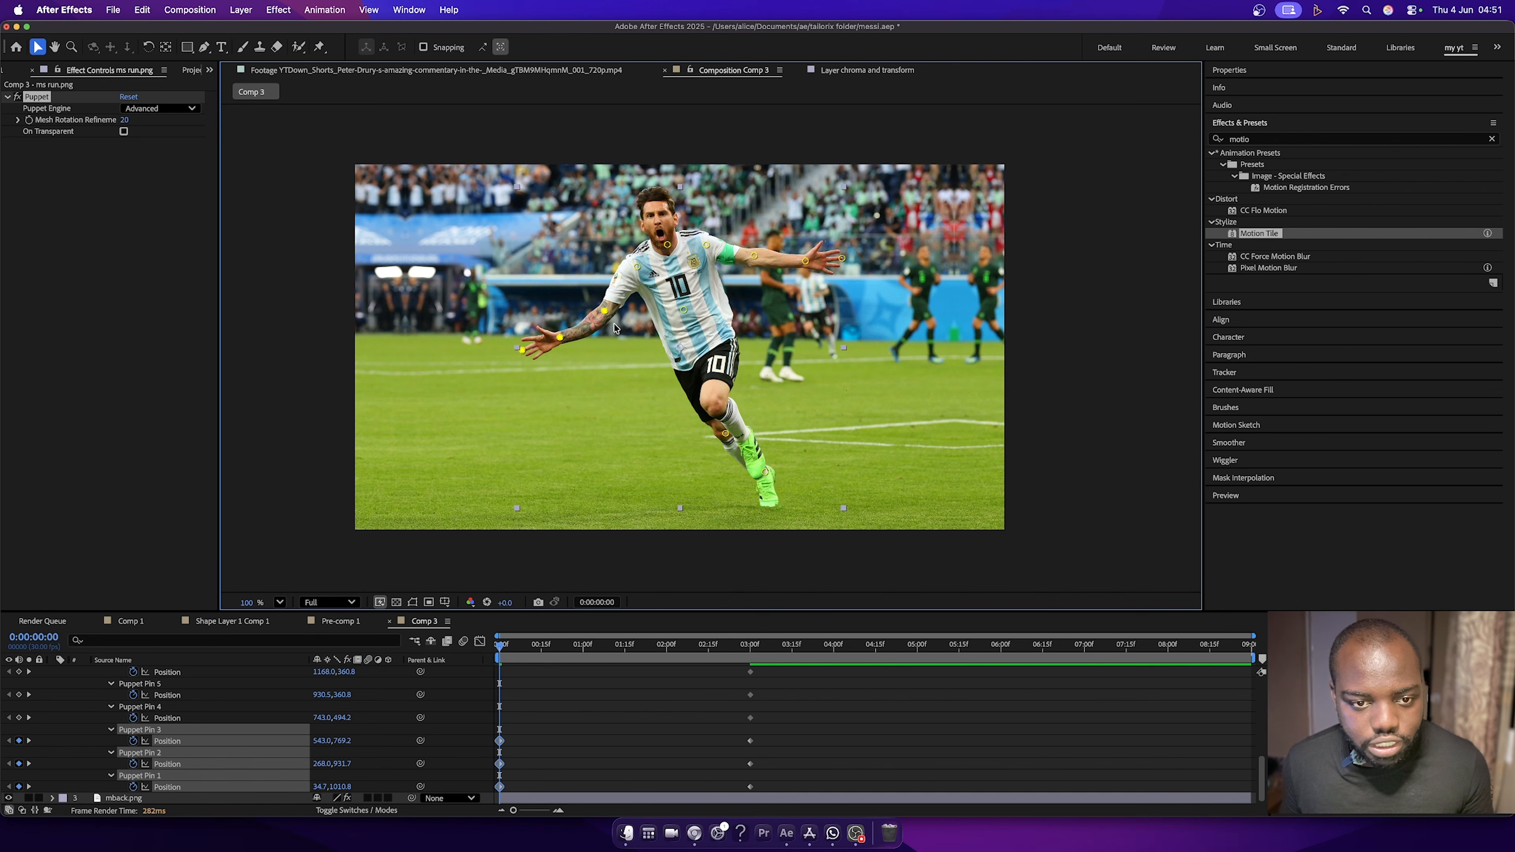
pyautogui.scroll(-2, 669, 500)
pyautogui.click(595, 707)
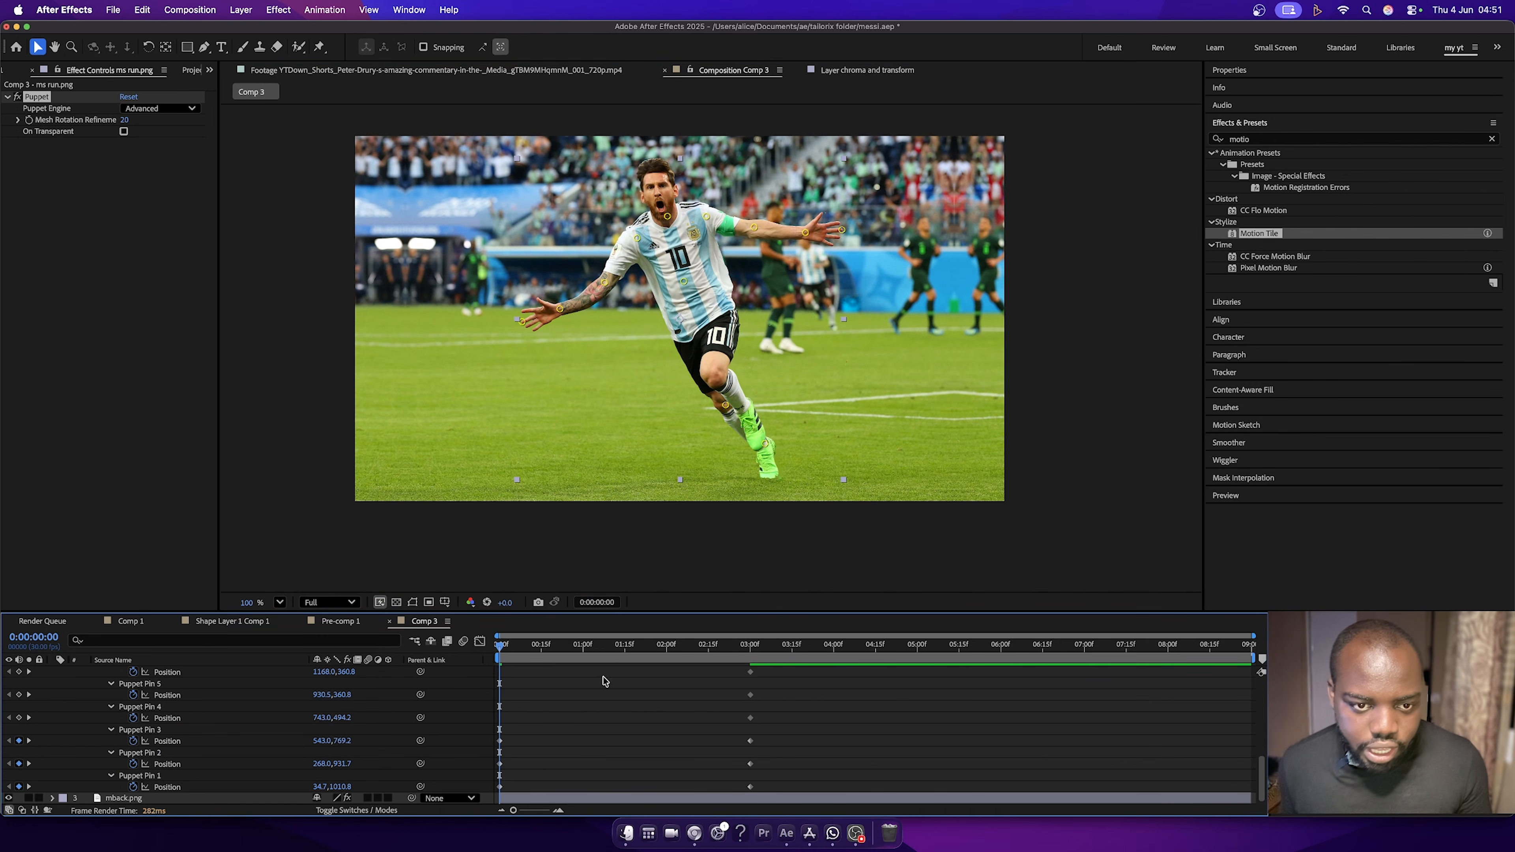
# Refine the tattooed arm's starting pose by raising its elbow pin and moving its wrist and hand pins slightly inward, with the hand a little lower.
pyautogui.moveTo(605, 283)
pyautogui.mouseDown()
pyautogui.moveTo(563, 310)
pyautogui.moveTo(605, 272)
pyautogui.mouseUp()
pyautogui.press('super+z')
pyautogui.click(523, 323)
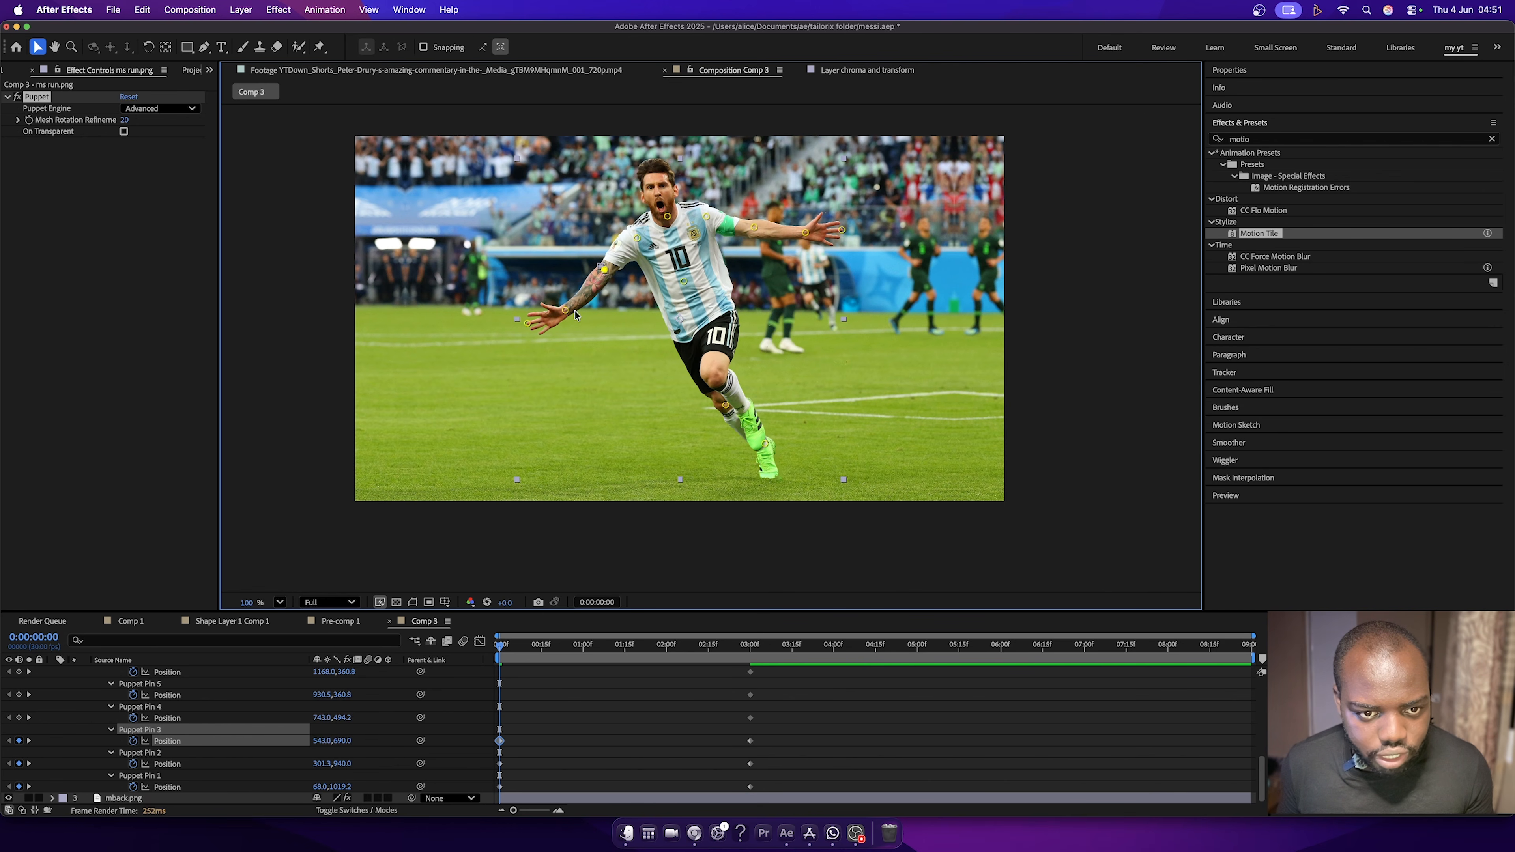
pyautogui.moveTo(530, 326); pyautogui.dragTo(534, 333)
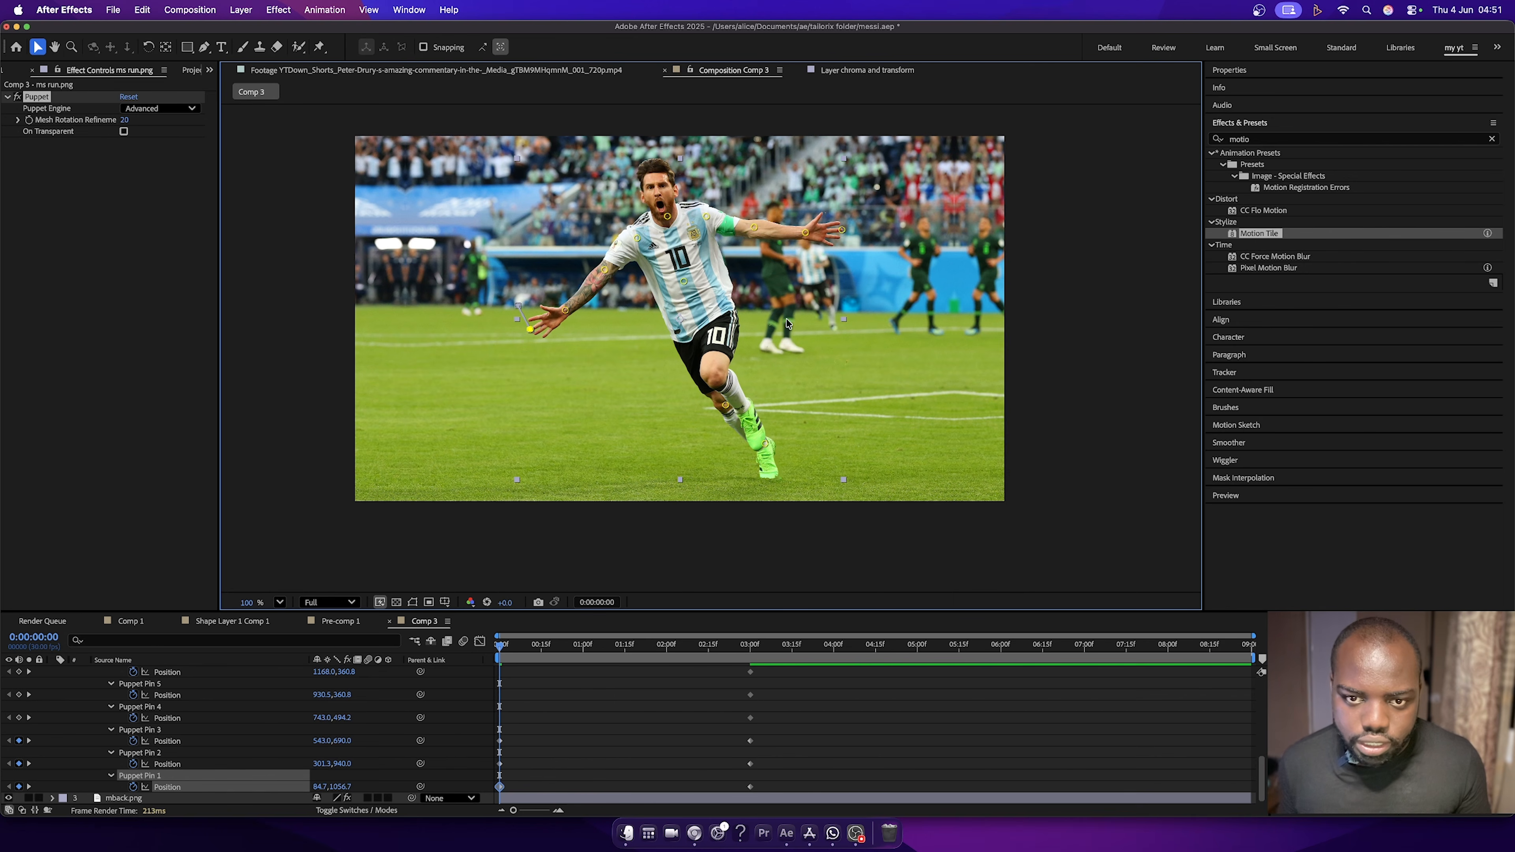
# Lower the elbow, wrist and fingertip pins of the armband arm at the start of the timeline and preview the arm motion.
pyautogui.moveTo(754, 227); pyautogui.dragTo(753, 233)
pyautogui.moveTo(805, 232); pyautogui.dragTo(796, 254)
pyautogui.moveTo(841, 230); pyautogui.dragTo(831, 264)
pyautogui.moveTo(753, 233); pyautogui.dragTo(752, 236)
pyautogui.press('space')
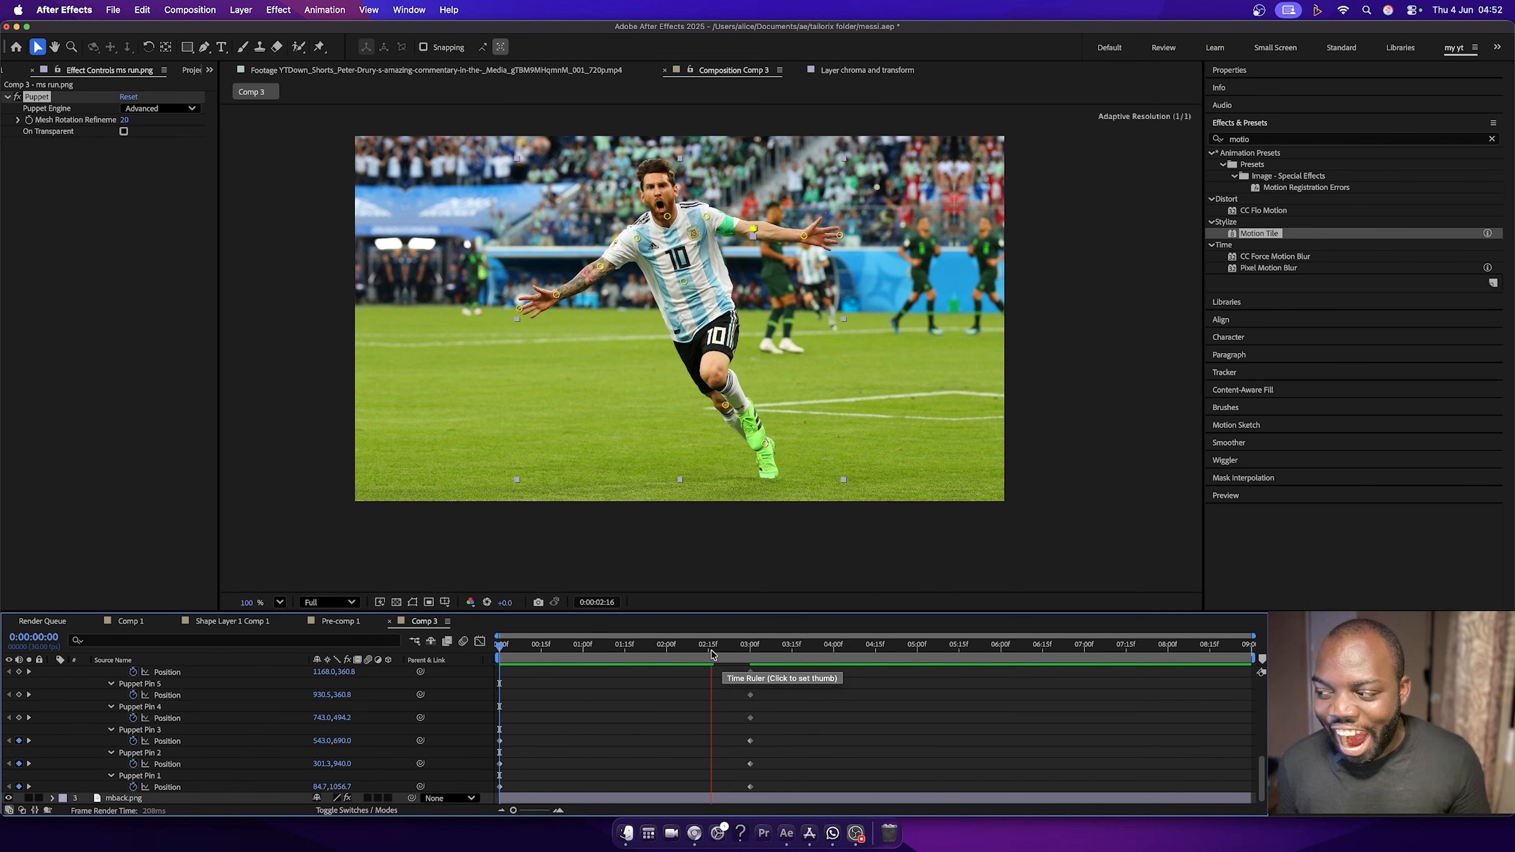
pyautogui.press('space')
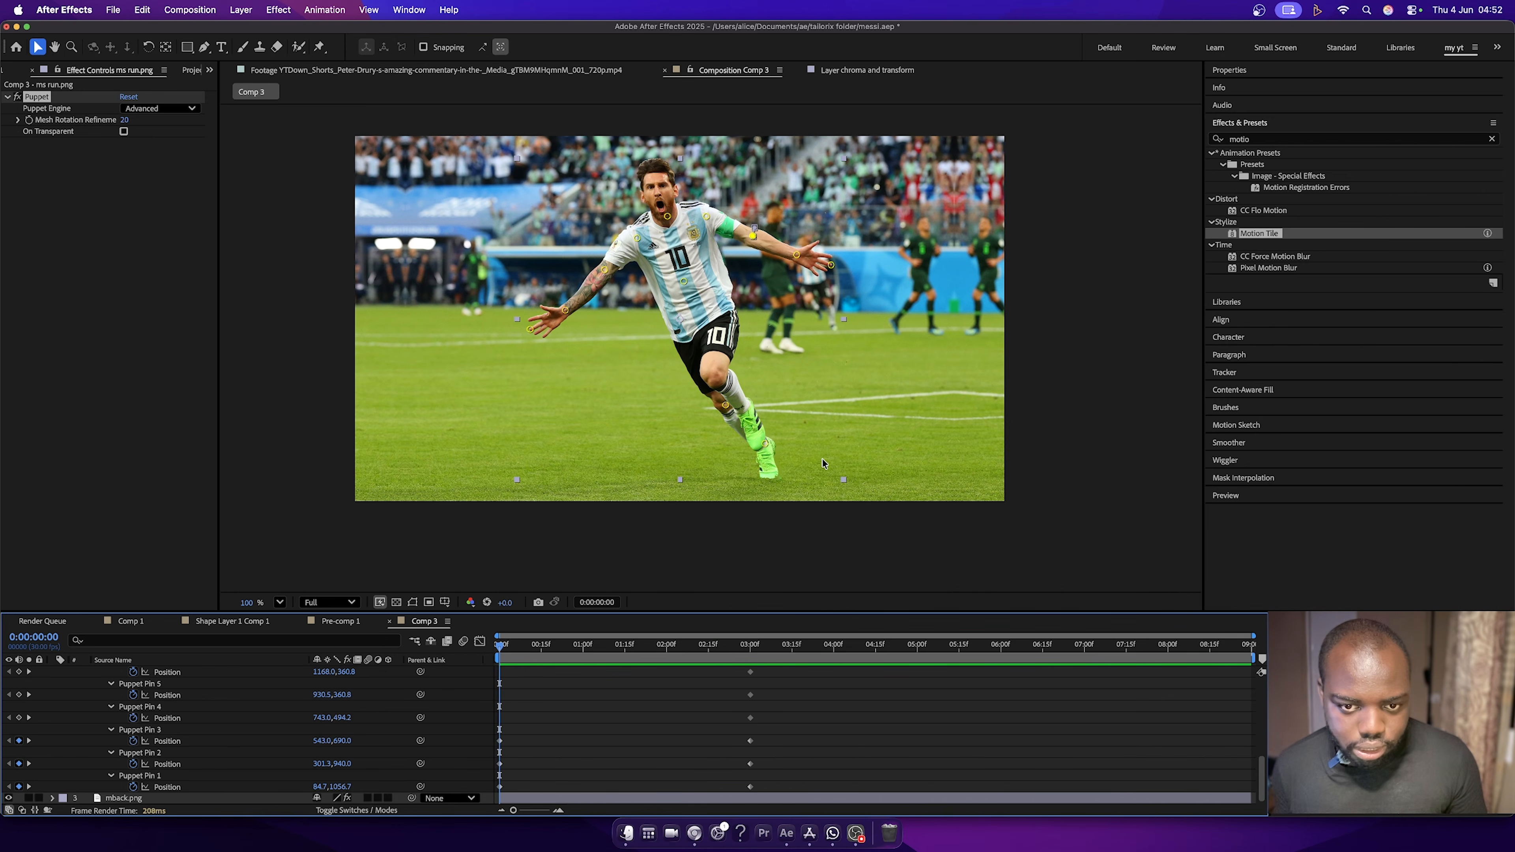
# Add puppet pins to m leg.png at the hip, knee and boot, and move their position keyframes to 02:29.
pyautogui.scroll(6, 119, 752)
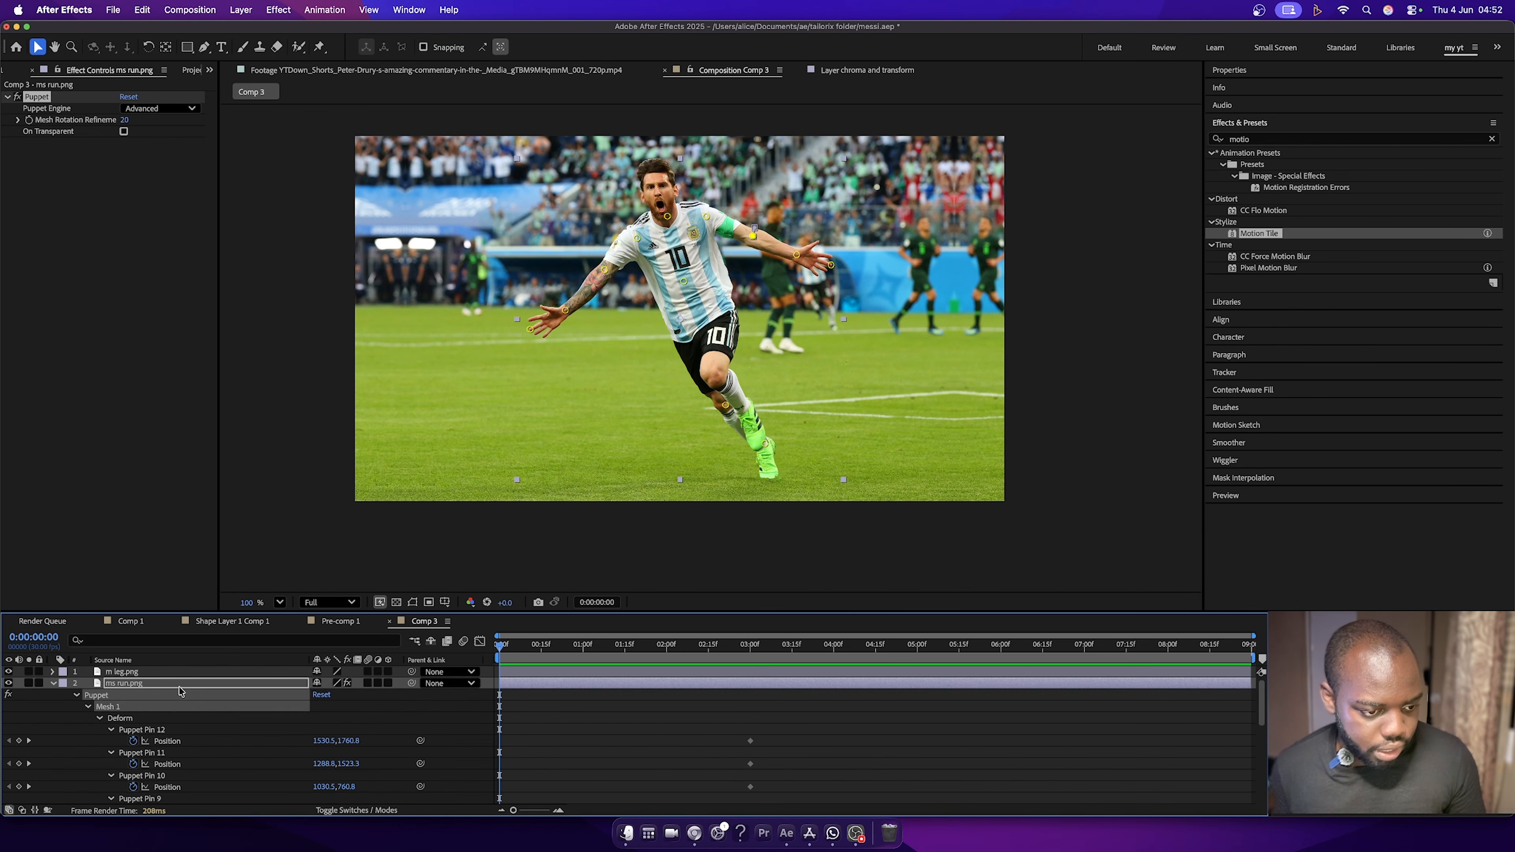
pyautogui.click(53, 684)
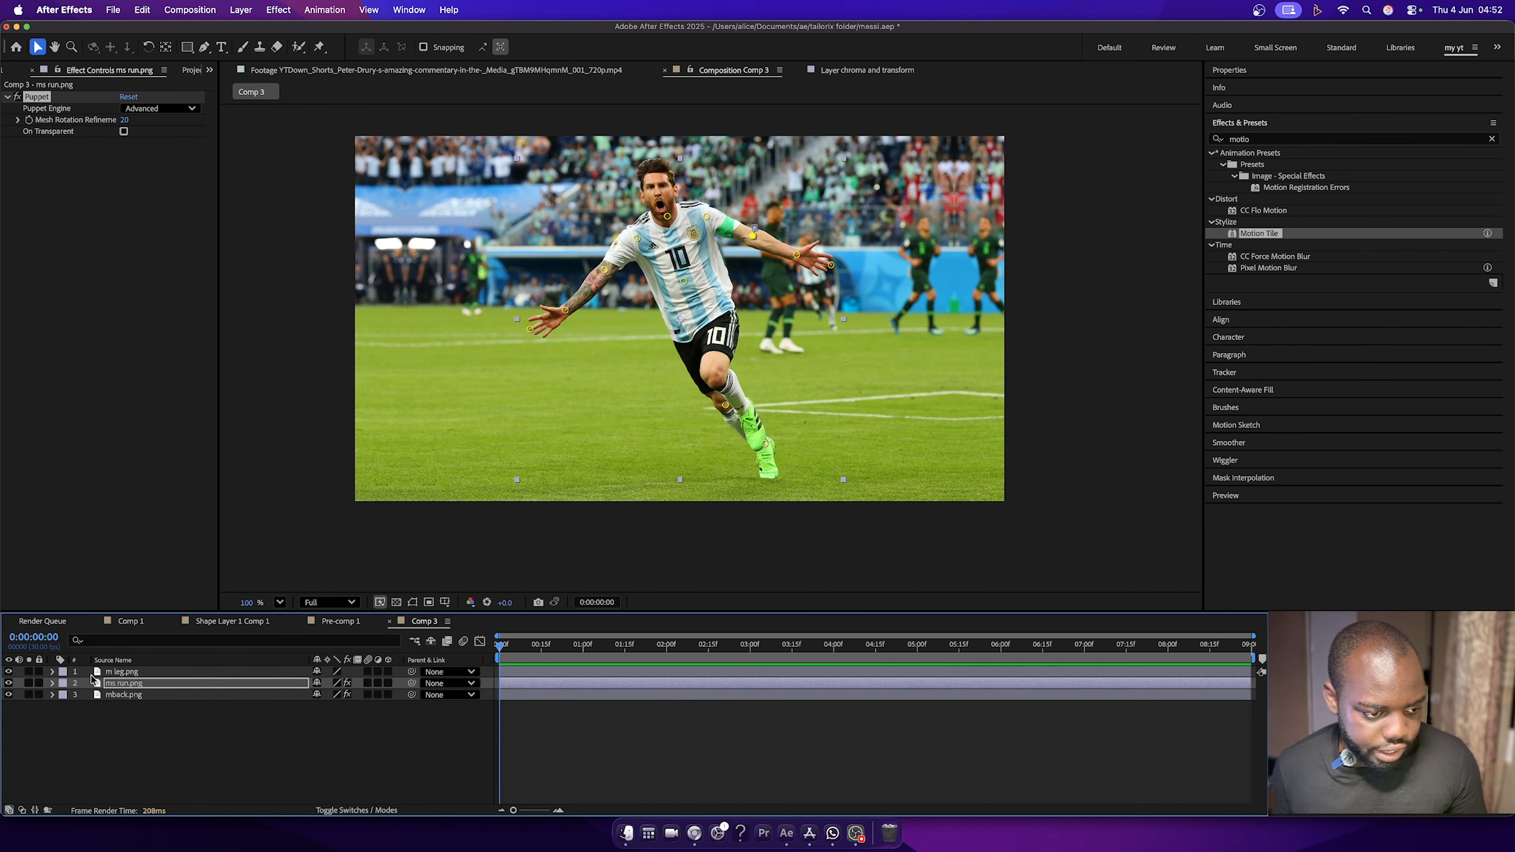
pyautogui.keyDown('shift'); pyautogui.click(153, 672); pyautogui.keyUp('shift')
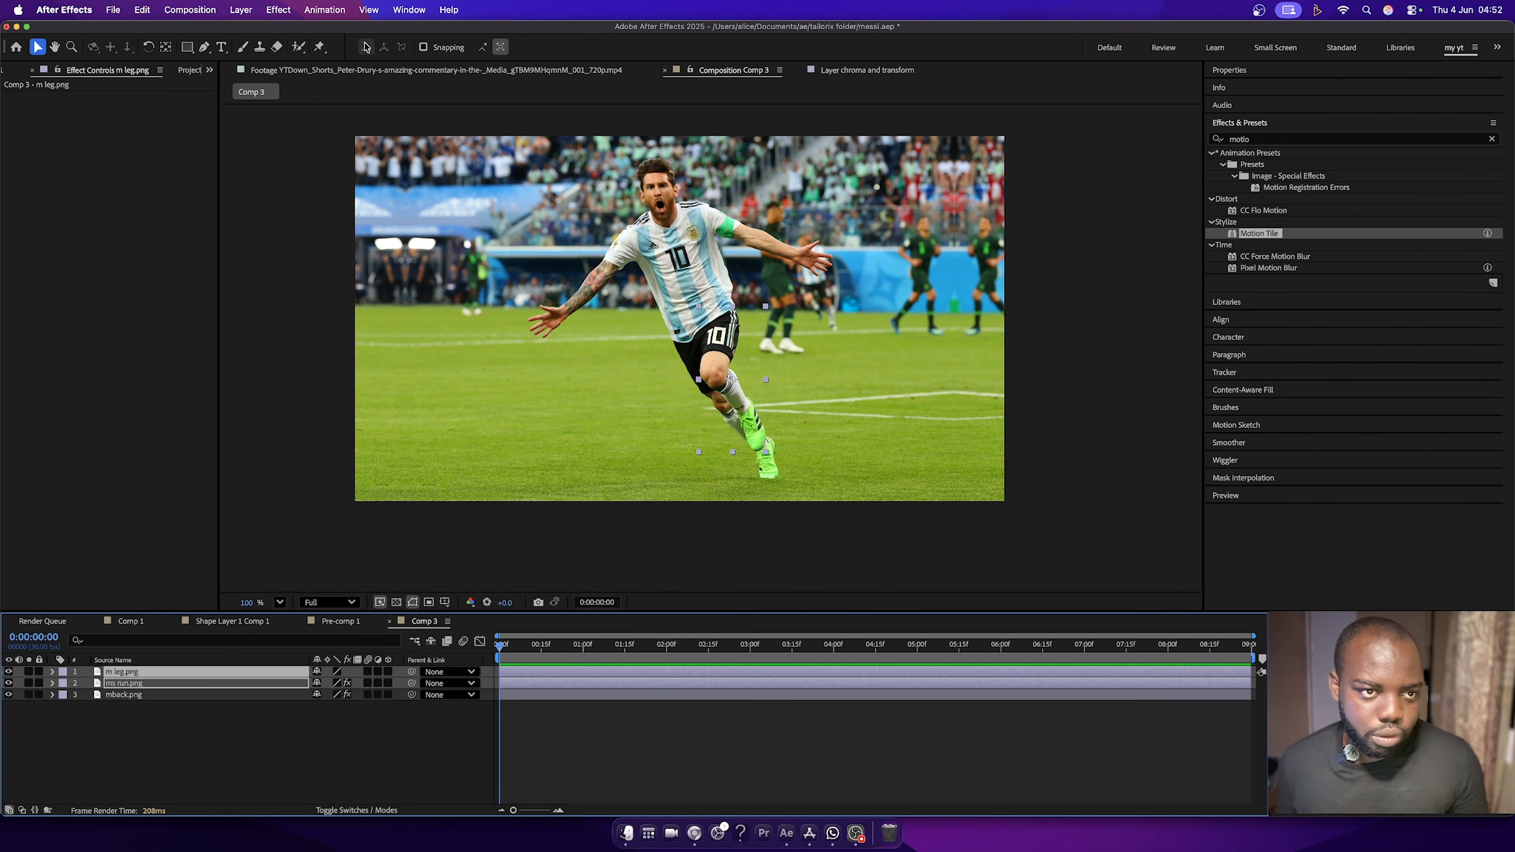
pyautogui.click(320, 48)
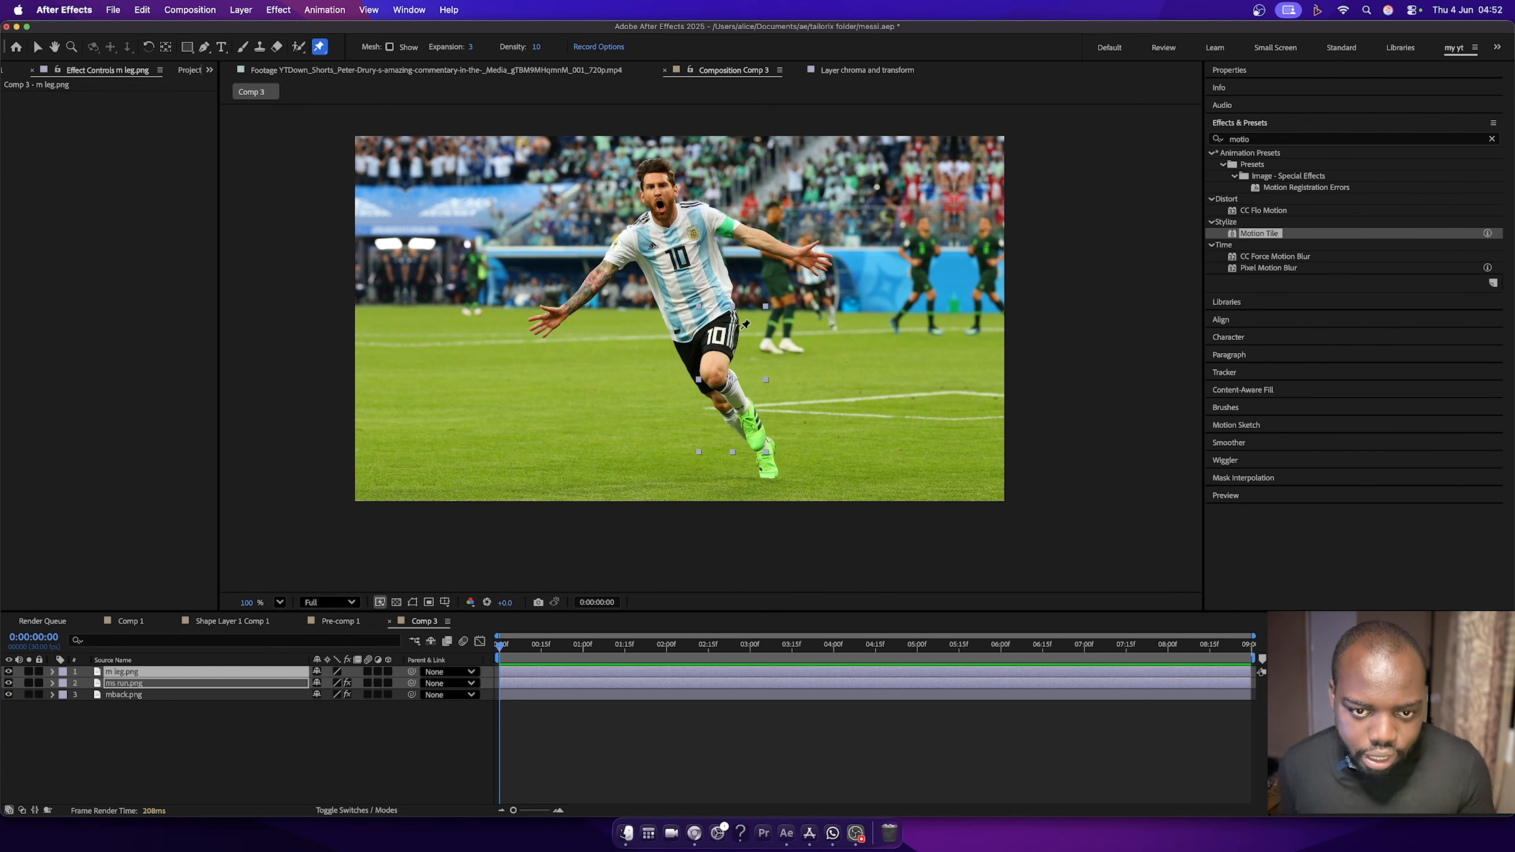
pyautogui.click(728, 314)
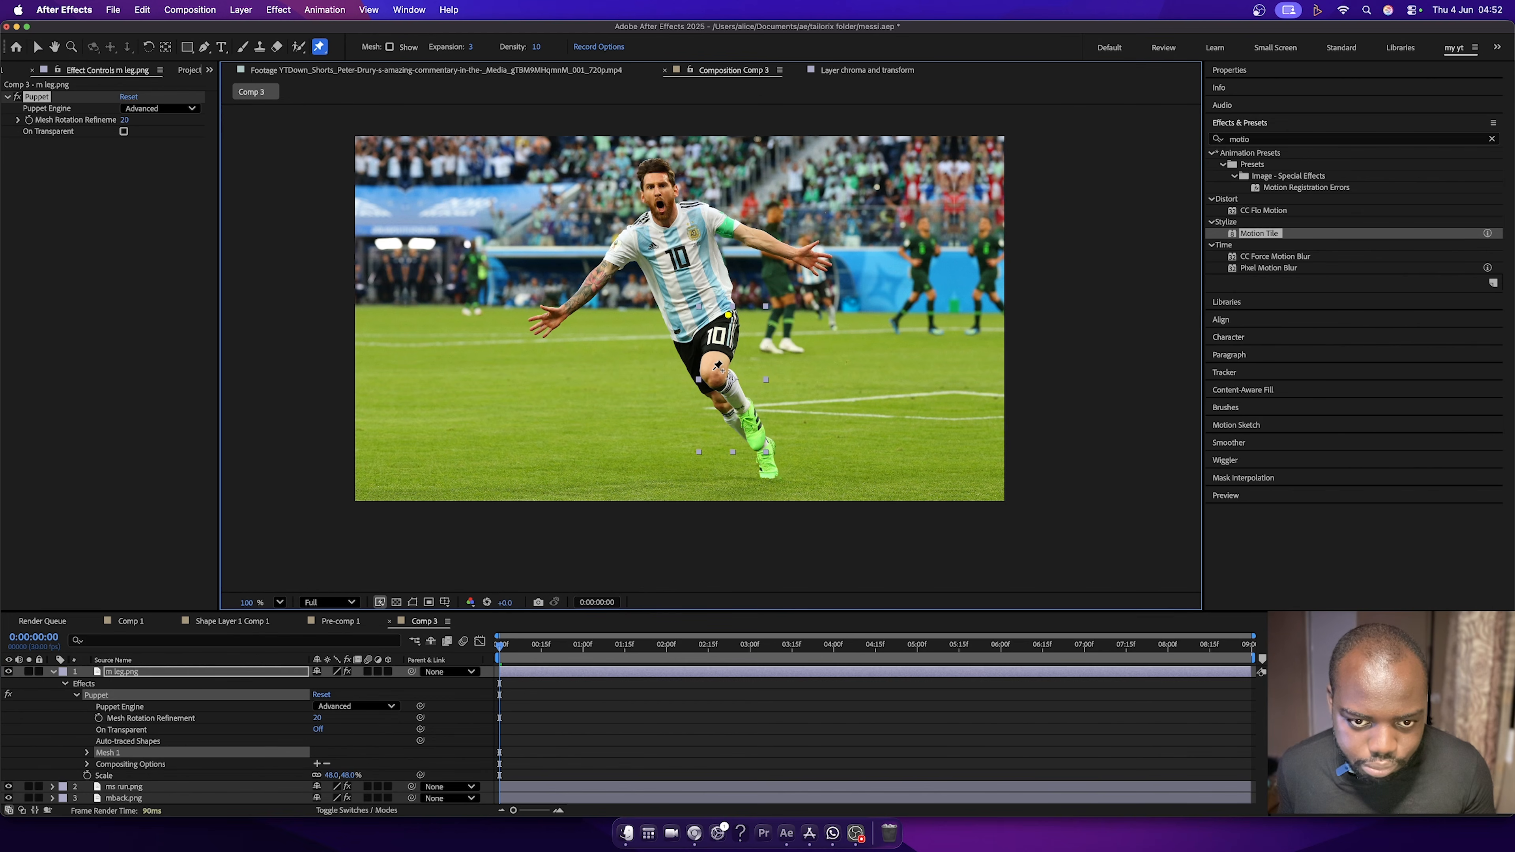
pyautogui.click(746, 410)
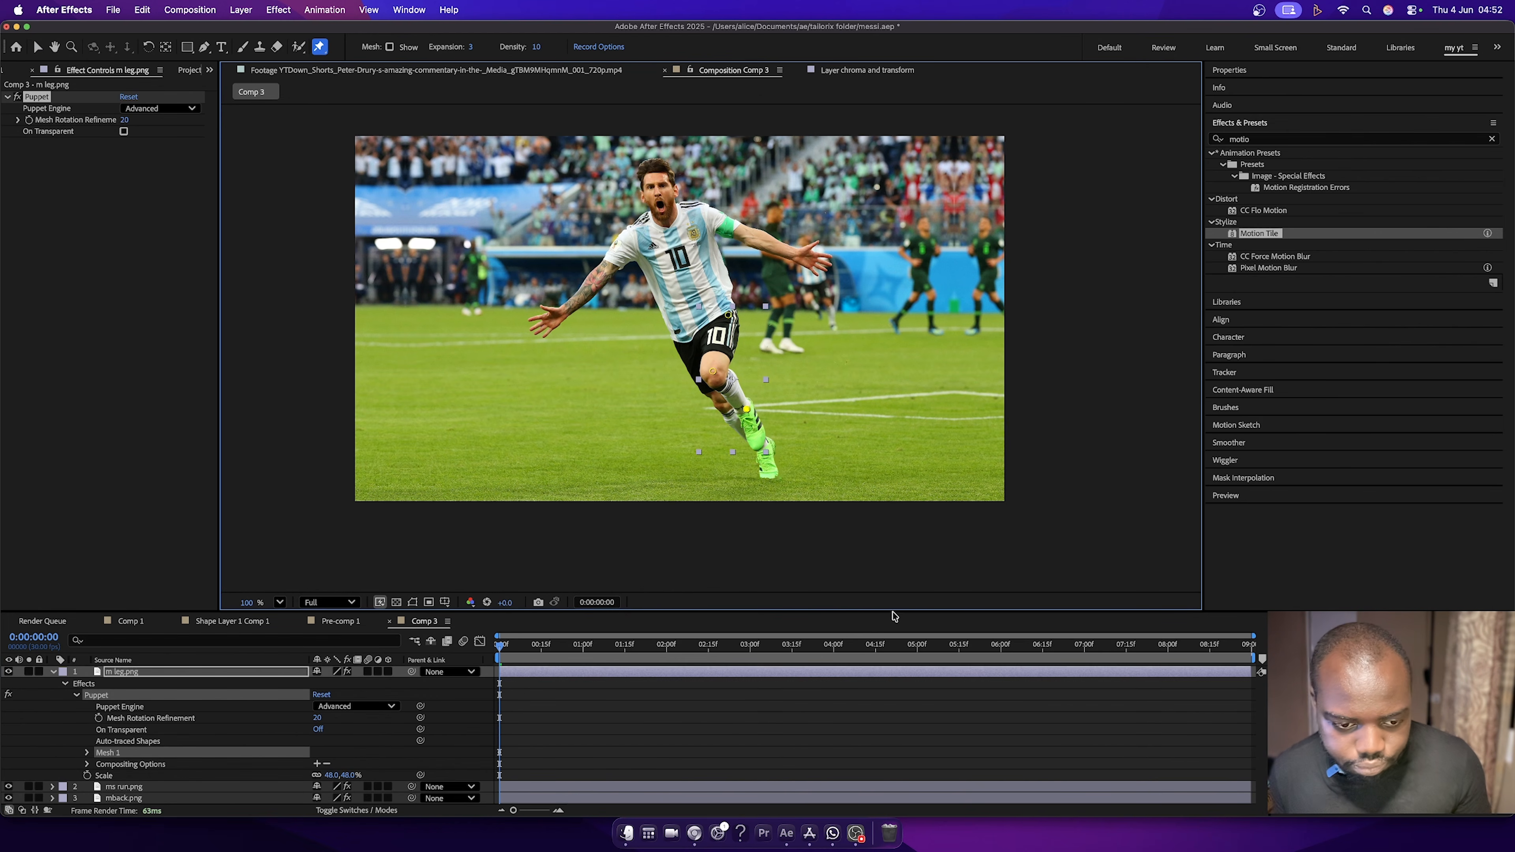
pyautogui.press('u')
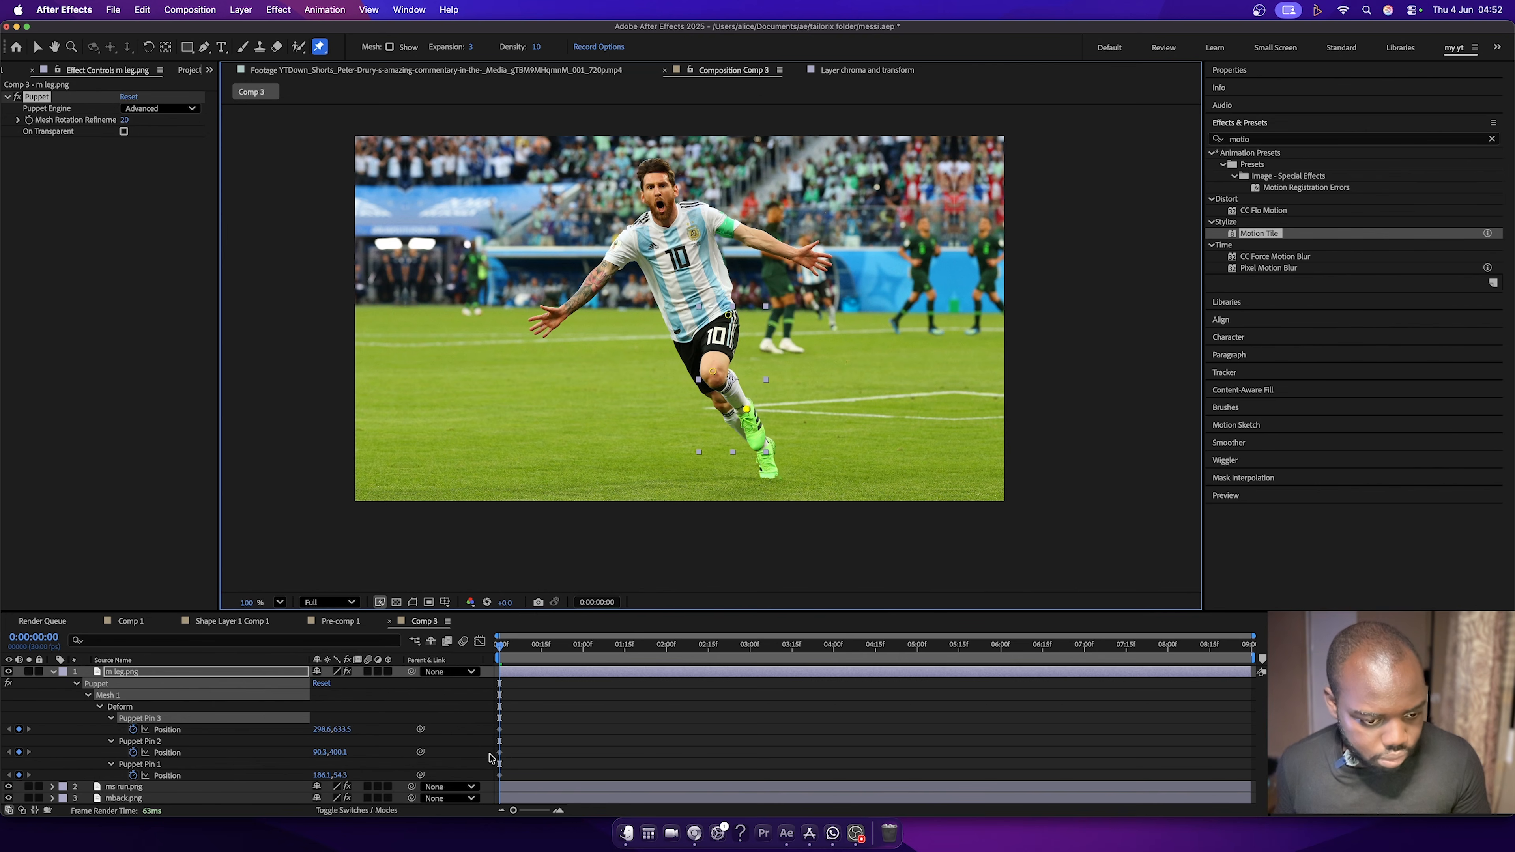
pyautogui.moveTo(537, 733); pyautogui.dragTo(748, 776)
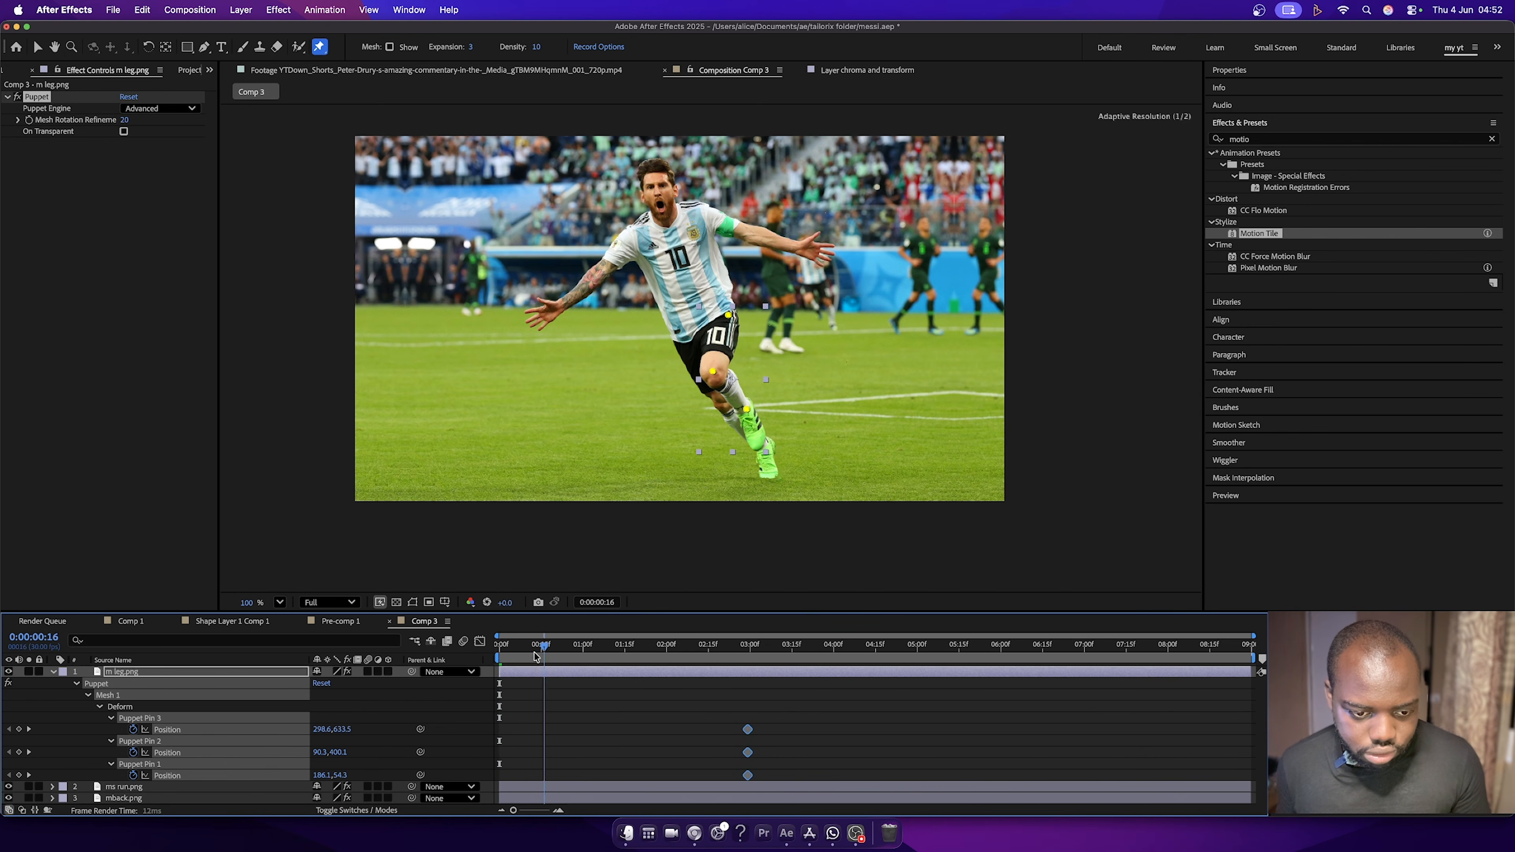
# At the start of the timeline, shift the knee and boot pins of m leg.png together slightly up and to the left.
pyautogui.click(714, 372)
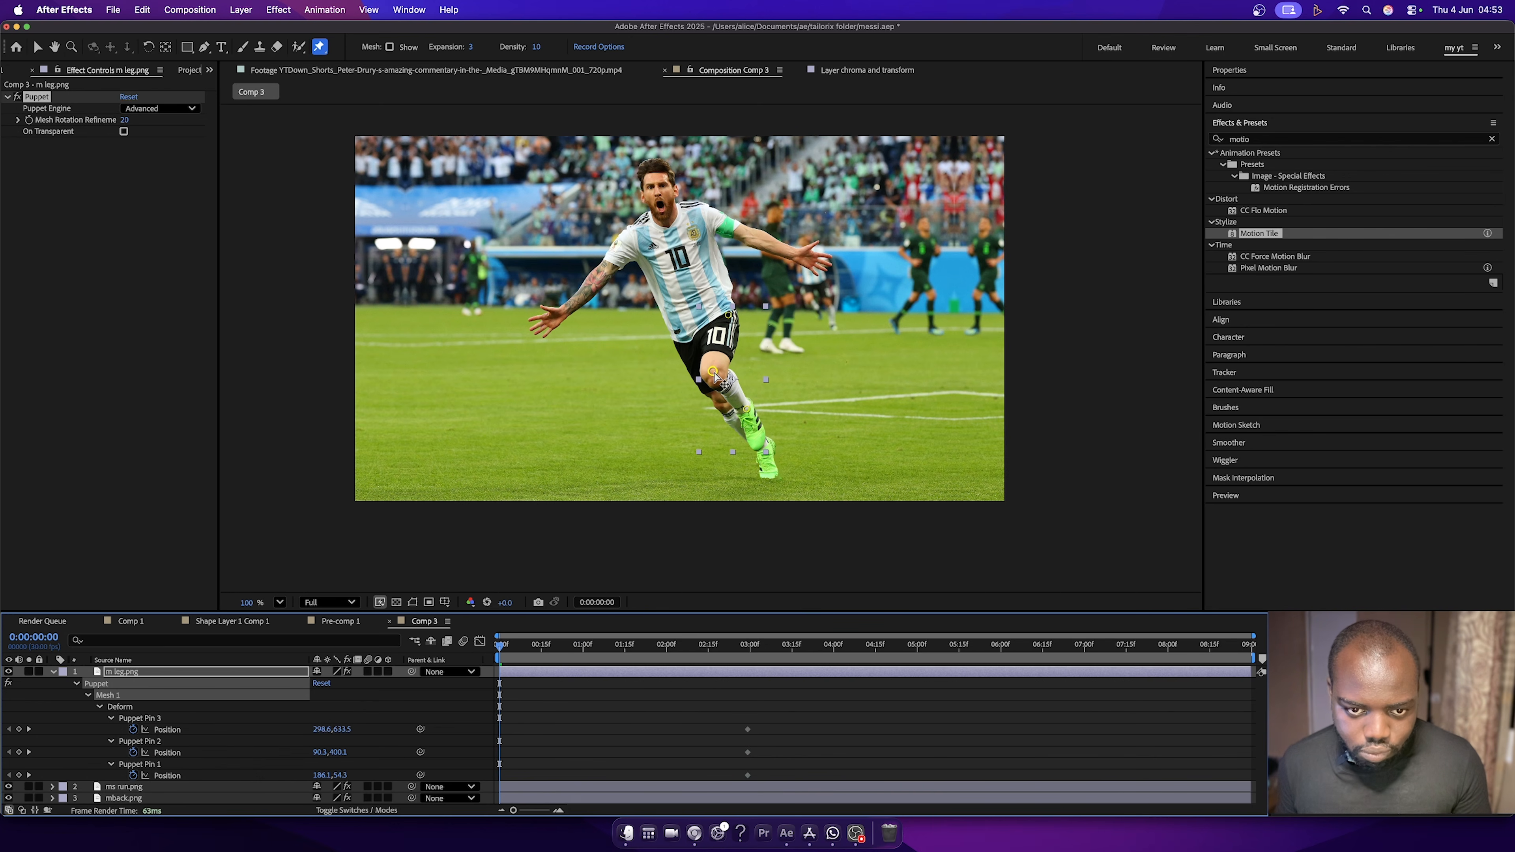
pyautogui.keyDown('shift'); pyautogui.click(747, 410); pyautogui.keyUp('shift')
pyautogui.moveTo(745, 406); pyautogui.dragTo(742, 404)
# Remove the hip pin's keyframe on m leg.png and swap the knee and boot pin keyframes between 00:00 and 02:29.
pyautogui.press('space')
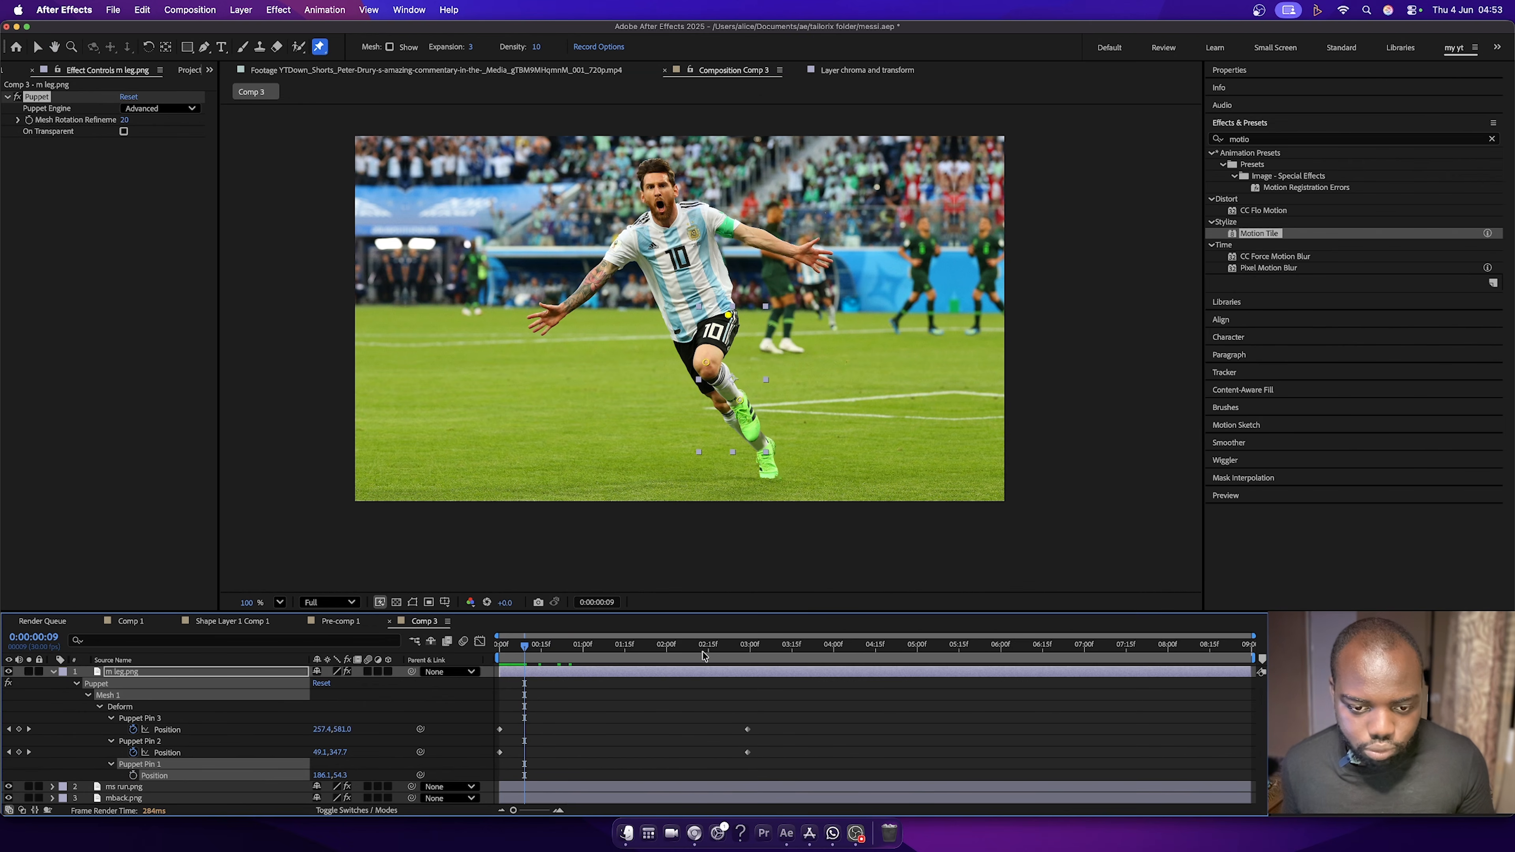
pyautogui.moveTo(529, 650); pyautogui.dragTo(496, 666)
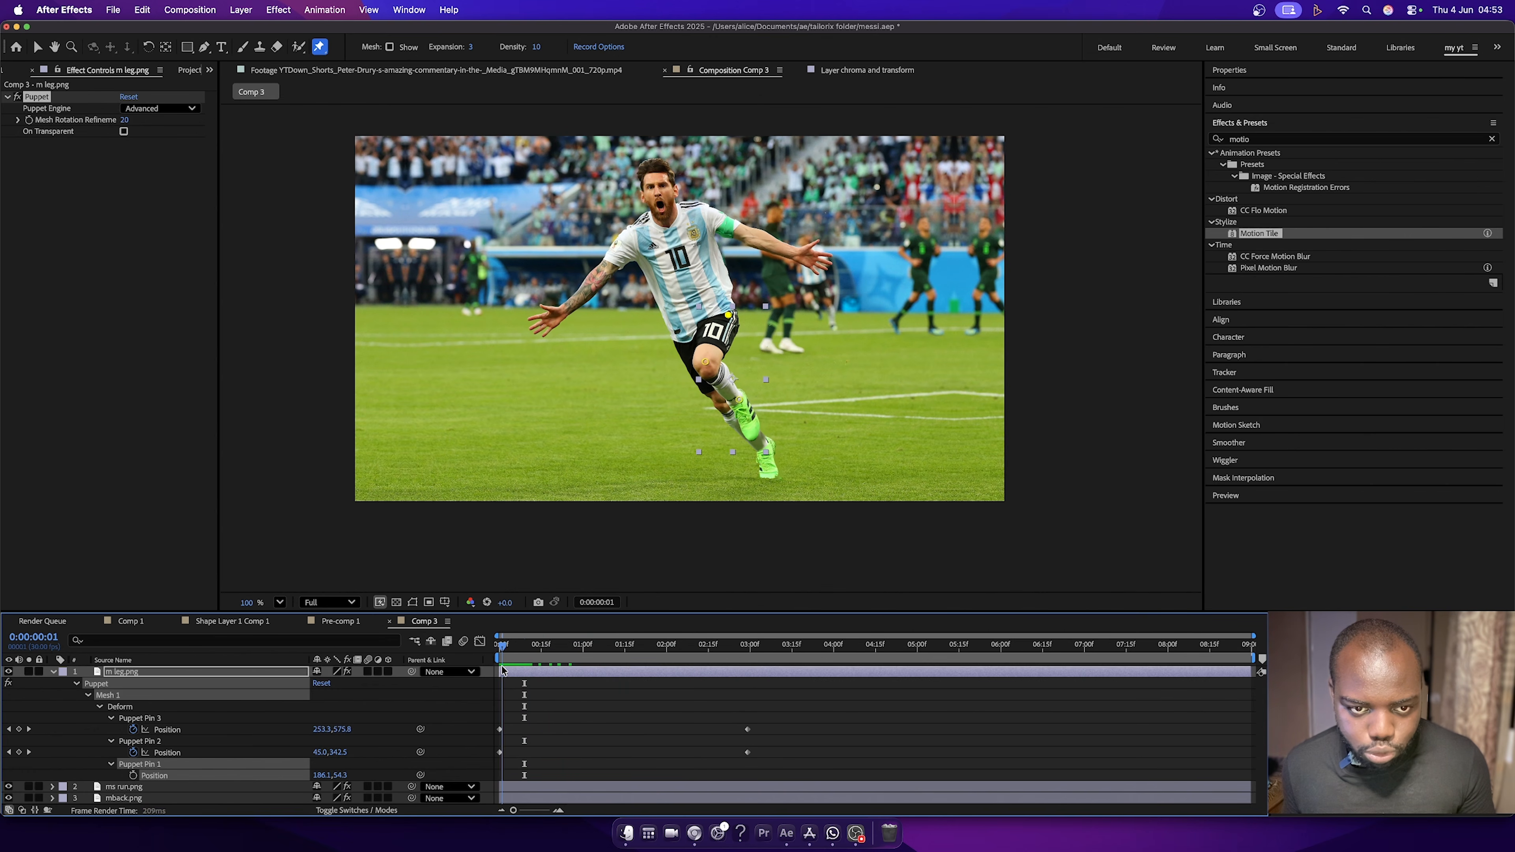
pyautogui.moveTo(526, 715); pyautogui.dragTo(501, 756)
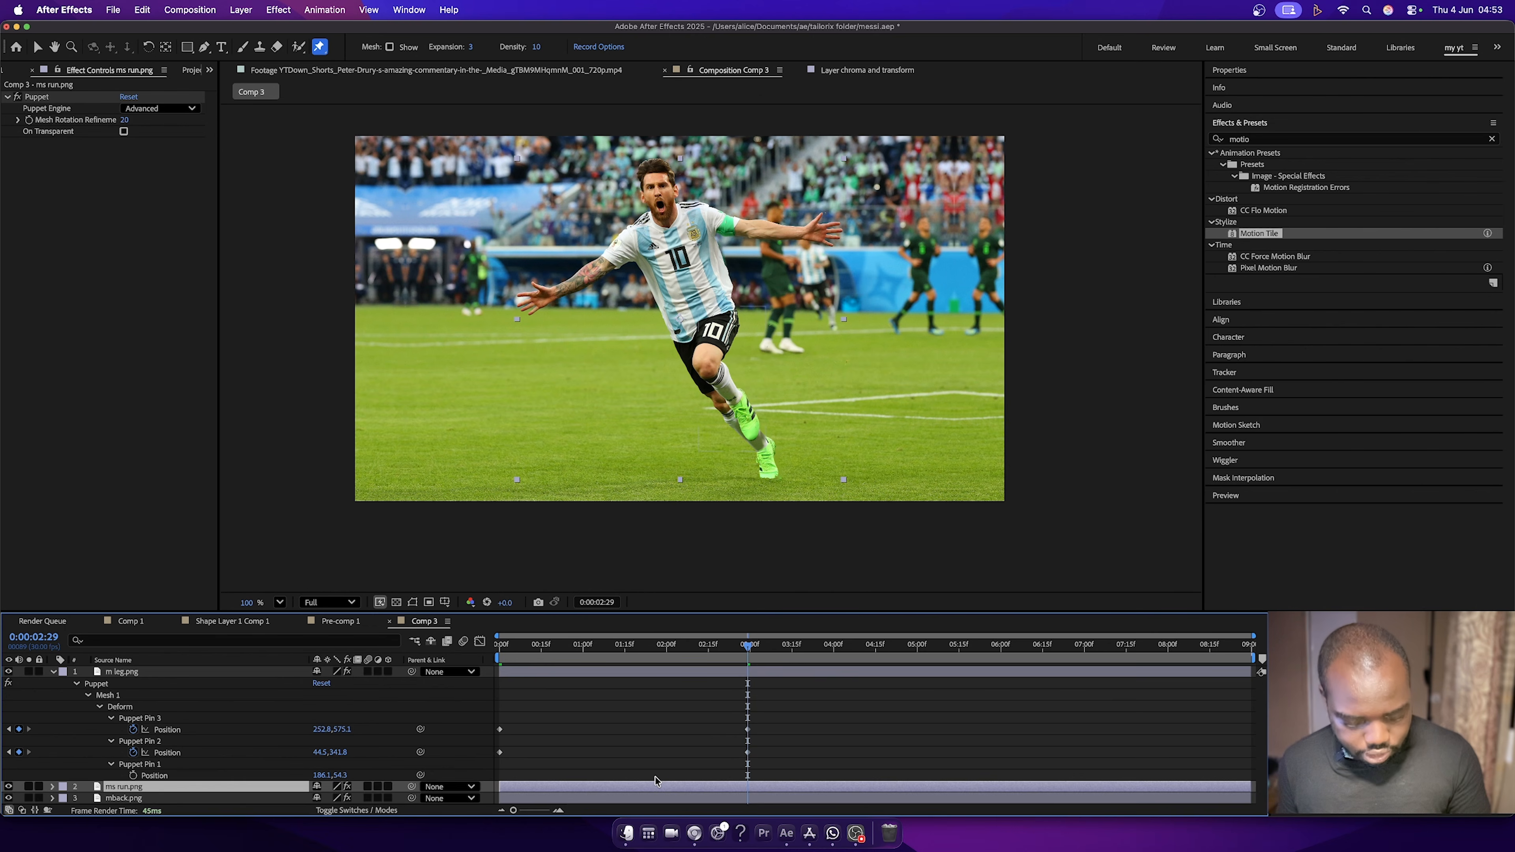
# Reveal the keyframes of ms run.png and delete the 03:00 position keyframes of the torso, rear knee and rear boot pins.
pyautogui.press('u')
pyautogui.scroll(-8, 759, 779)
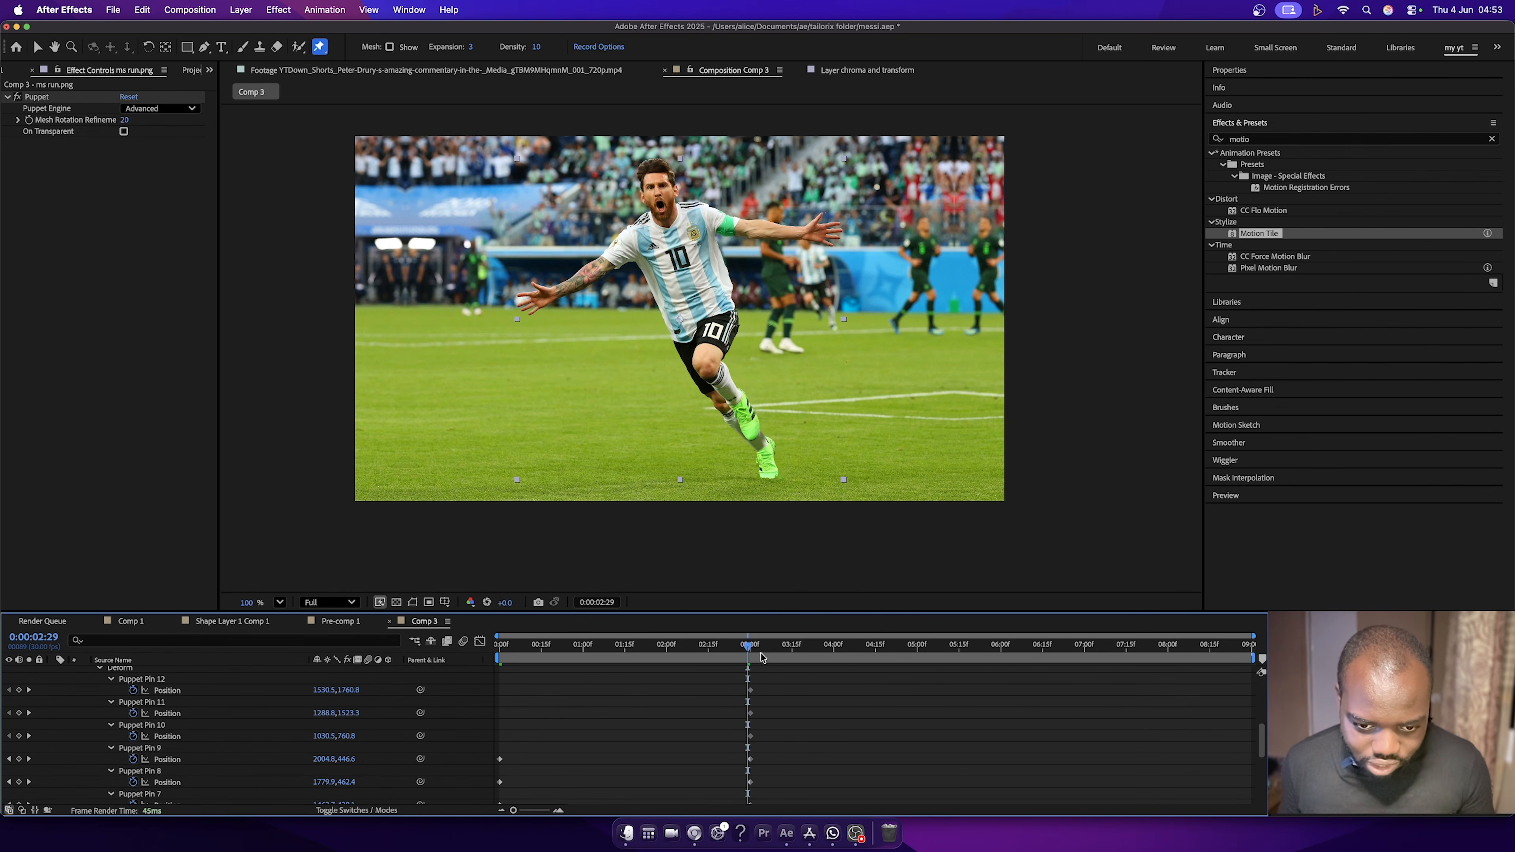
pyautogui.moveTo(751, 651); pyautogui.dragTo(752, 651)
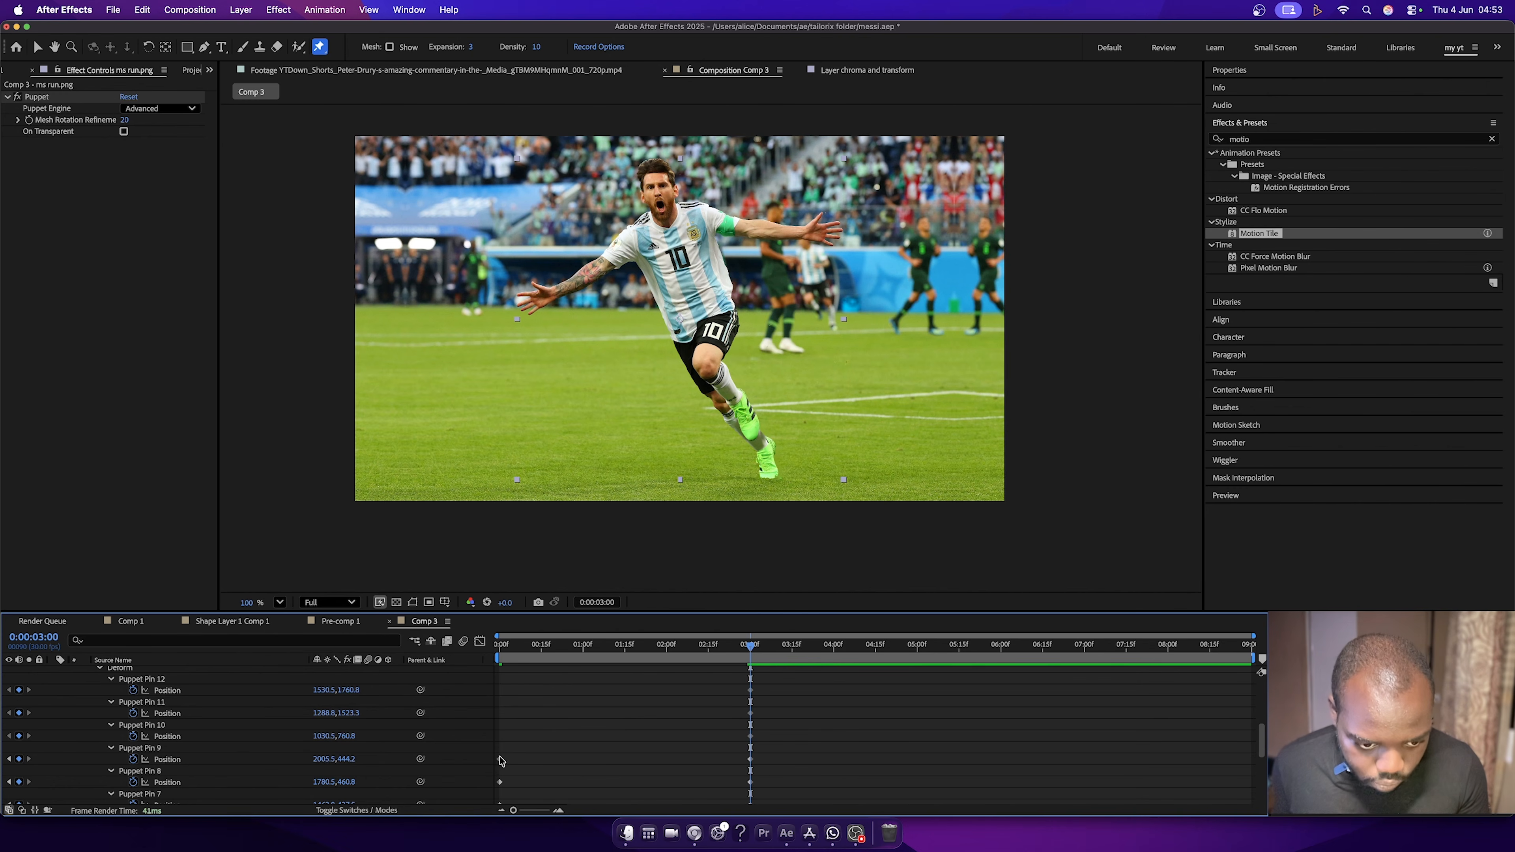
pyautogui.moveTo(499, 754); pyautogui.dragTo(793, 681)
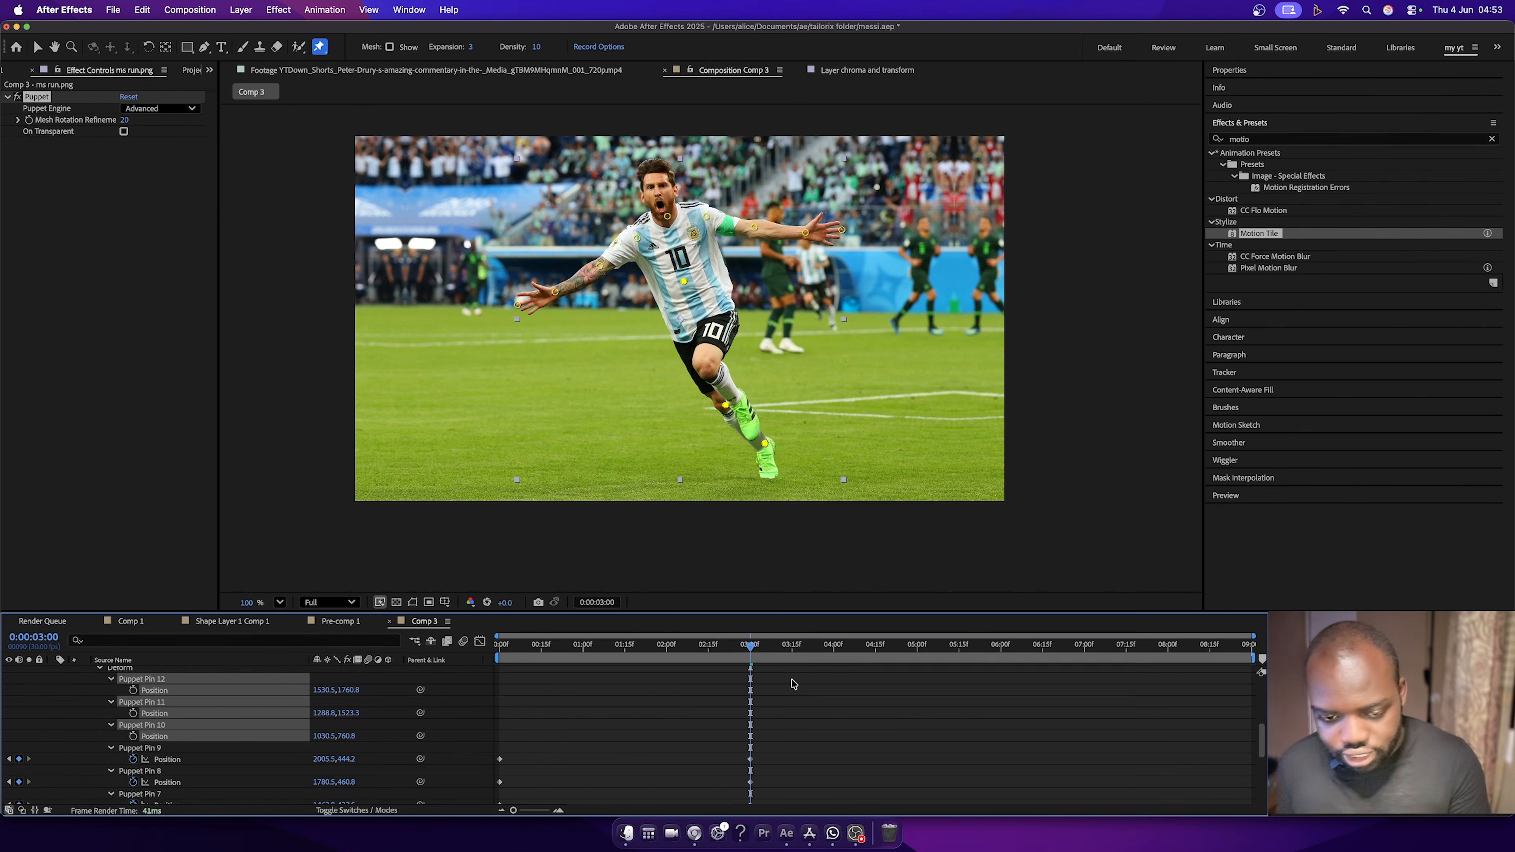
# Delete the position keyframes of the neck and both shoulder pins on ms run.png and refresh its list of keyframed properties.
pyautogui.scroll(-5, 715, 725)
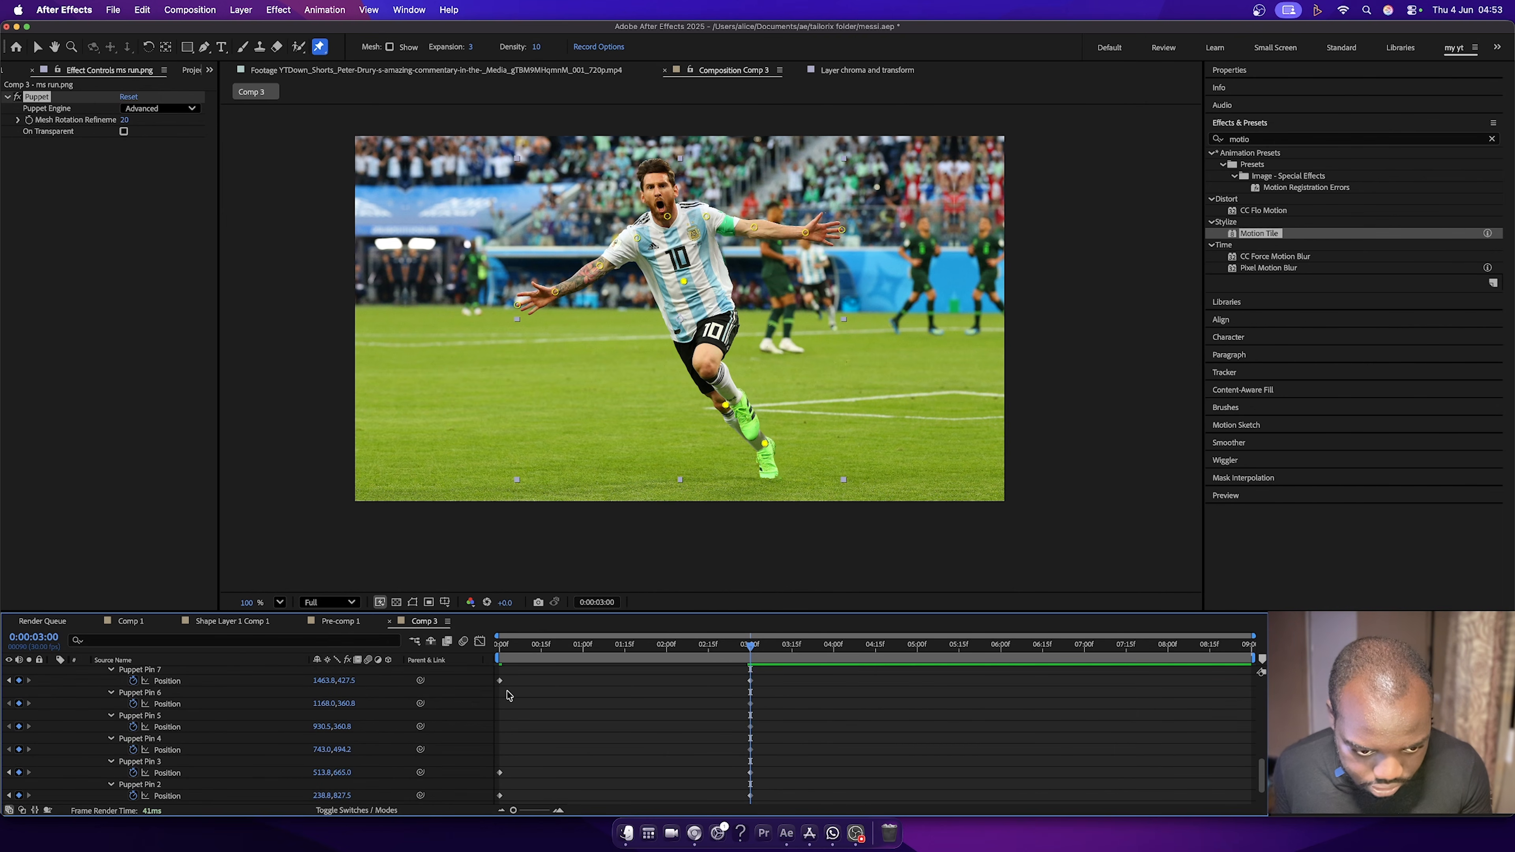
pyautogui.moveTo(502, 694); pyautogui.dragTo(794, 764)
pyautogui.press('Delete')
pyautogui.scroll(-1, 768, 743)
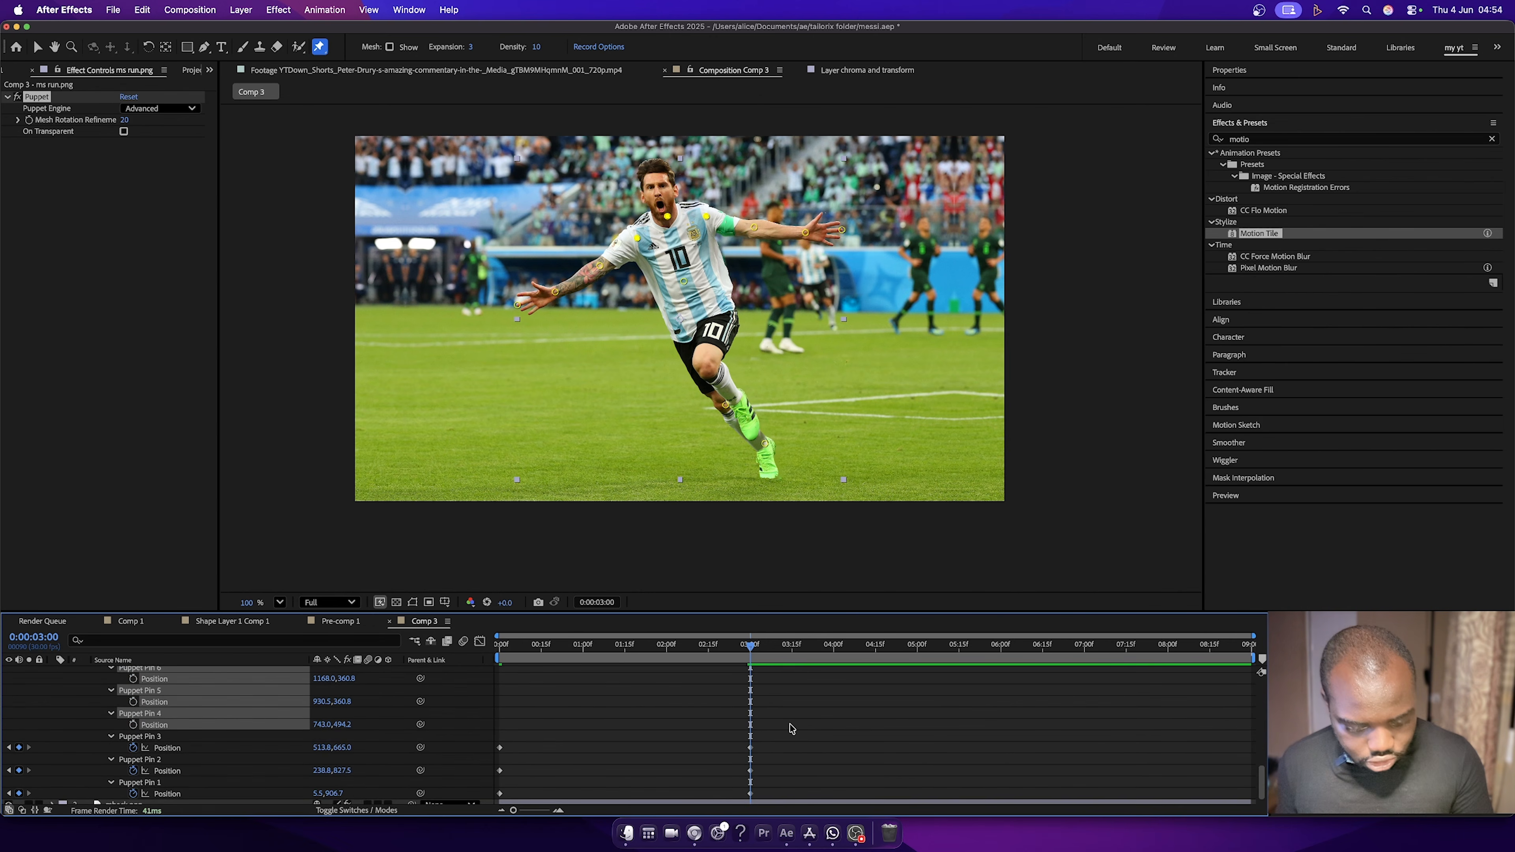
pyautogui.press('u')
pyautogui.press('u')
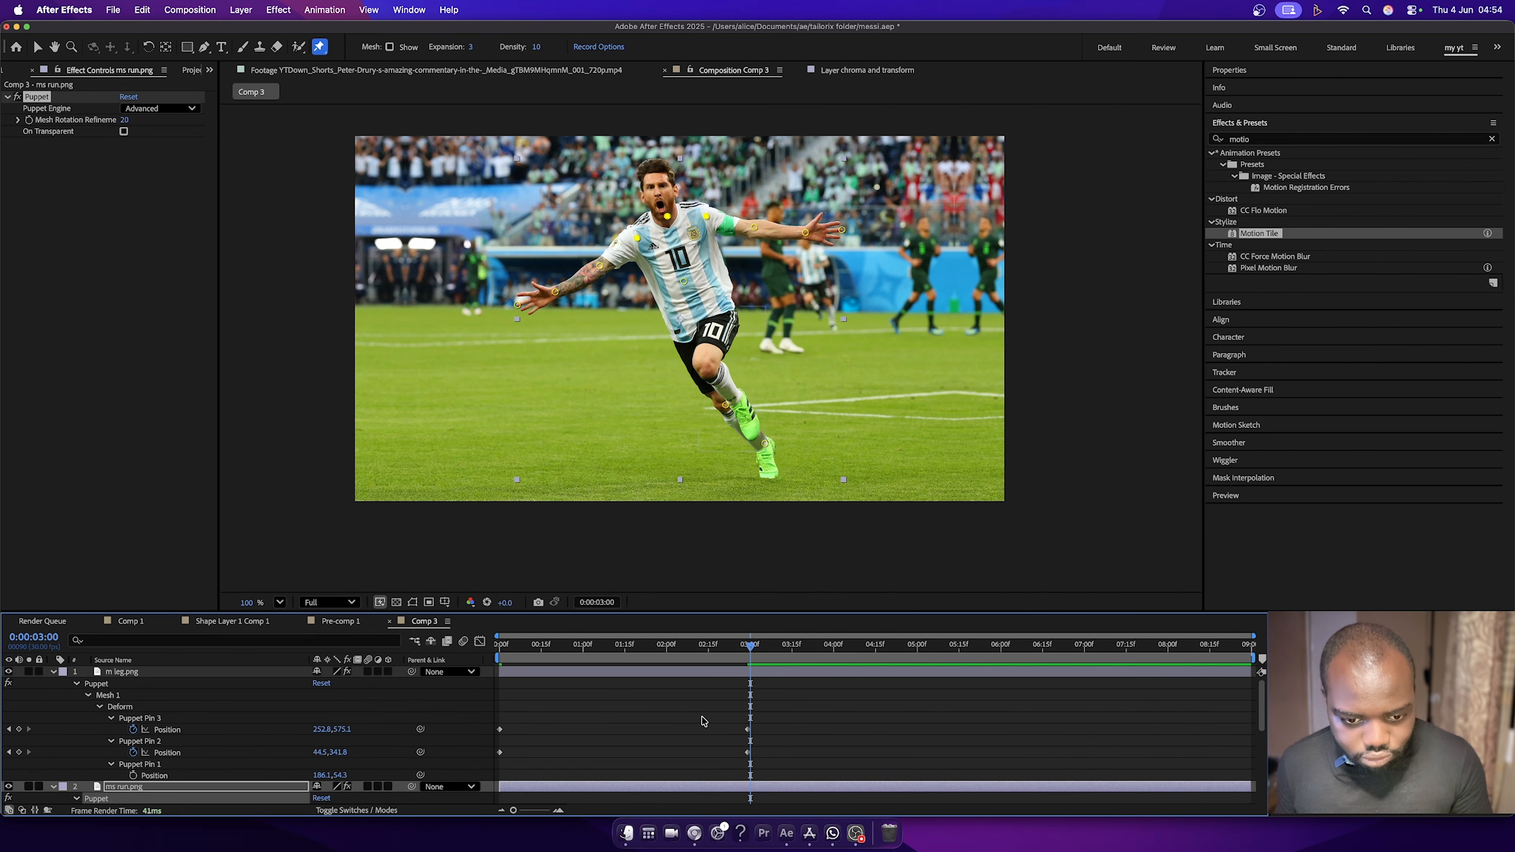
# Check the remaining arm pin keyframes of ms run.png and preview the animation from the start of the timeline.
pyautogui.scroll(-2, 753, 722)
pyautogui.scroll(-4, 753, 722)
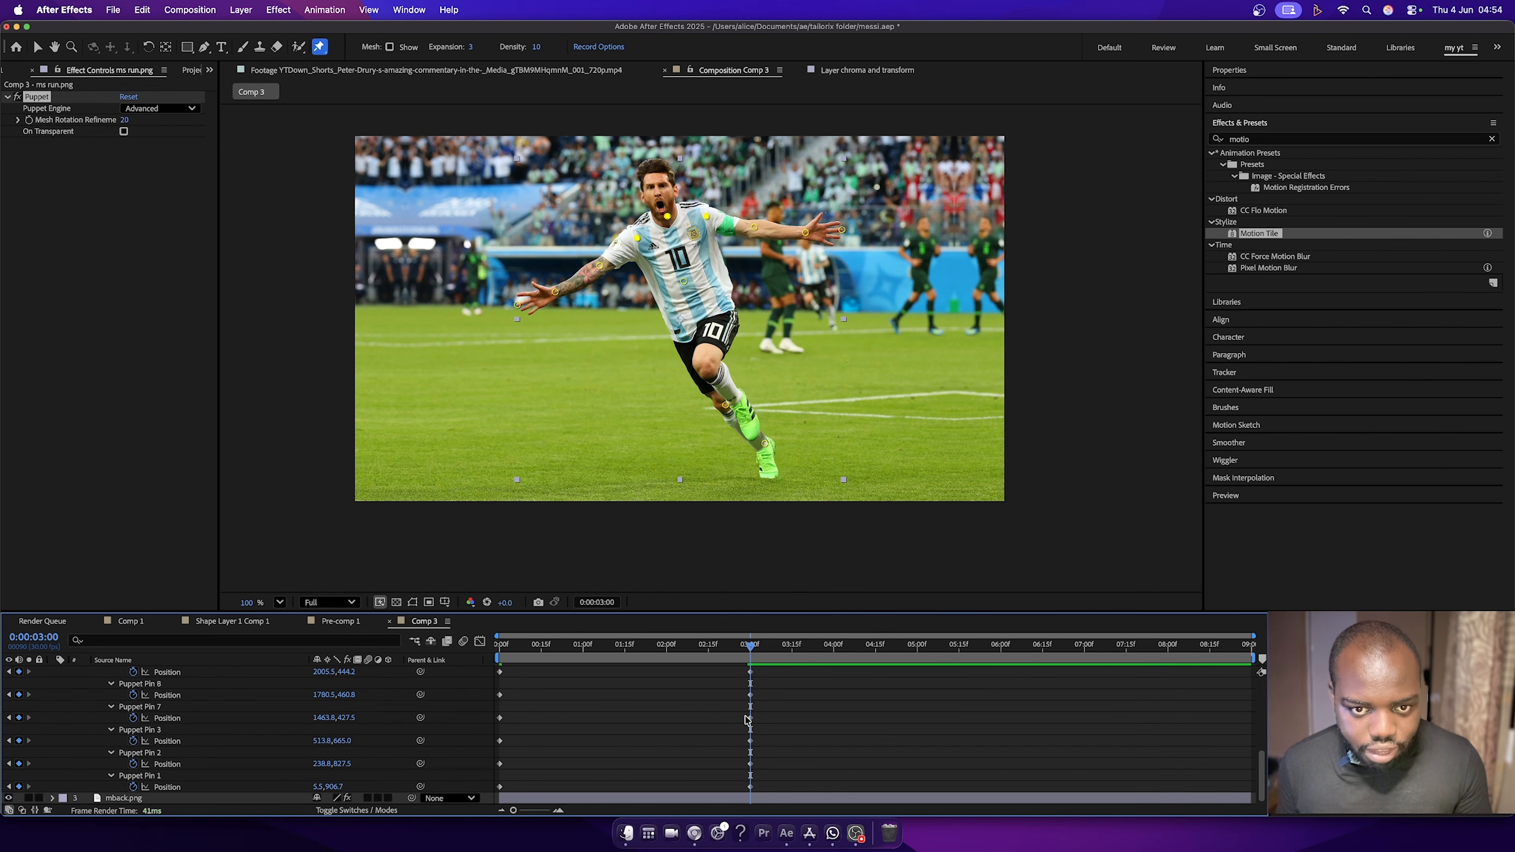
pyautogui.press('Home')
pyautogui.press('space')
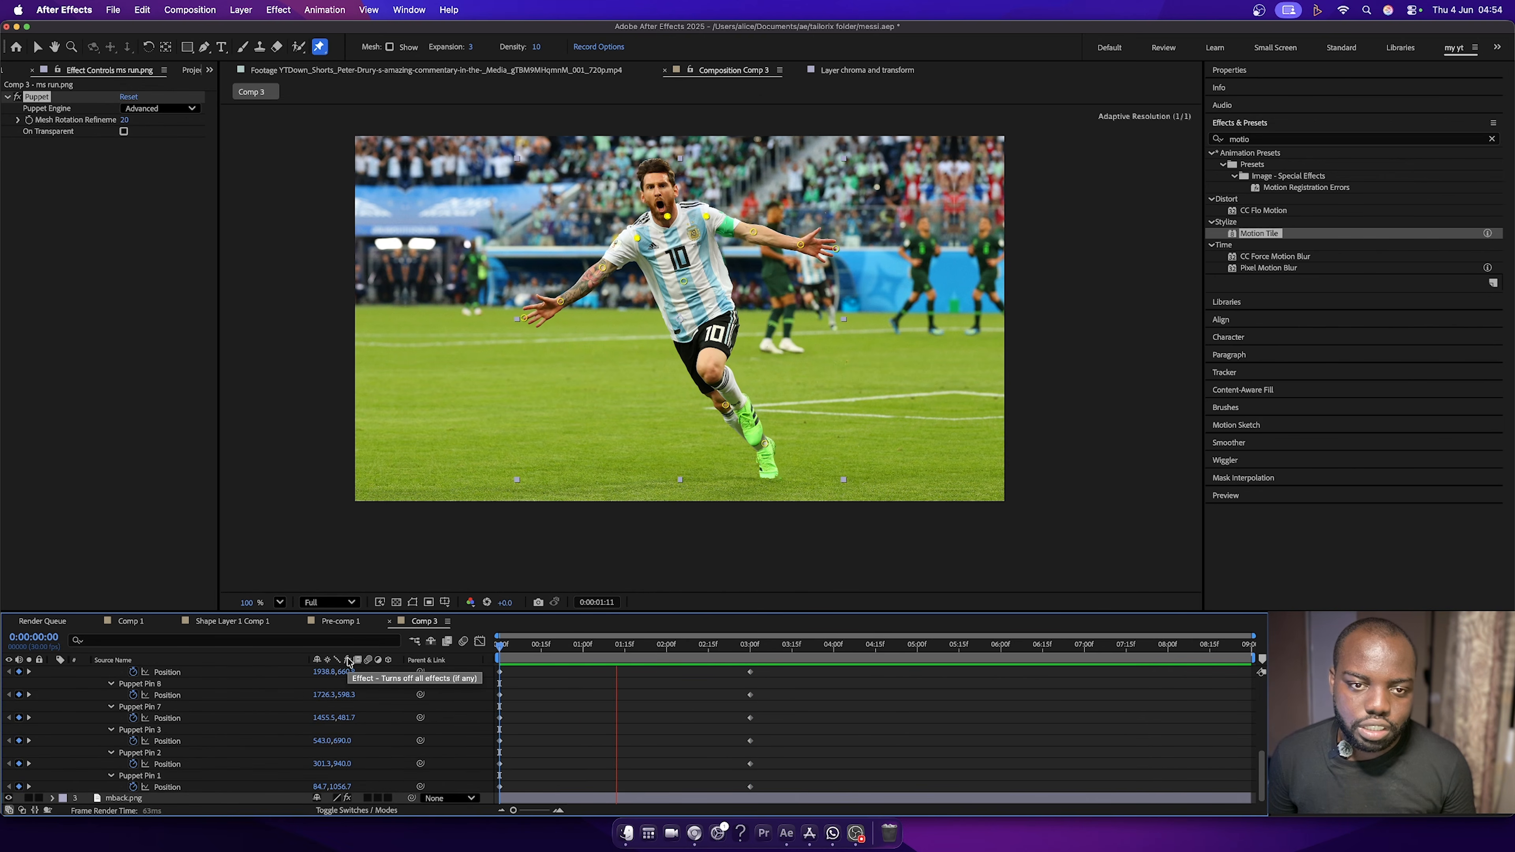
pyautogui.press('space')
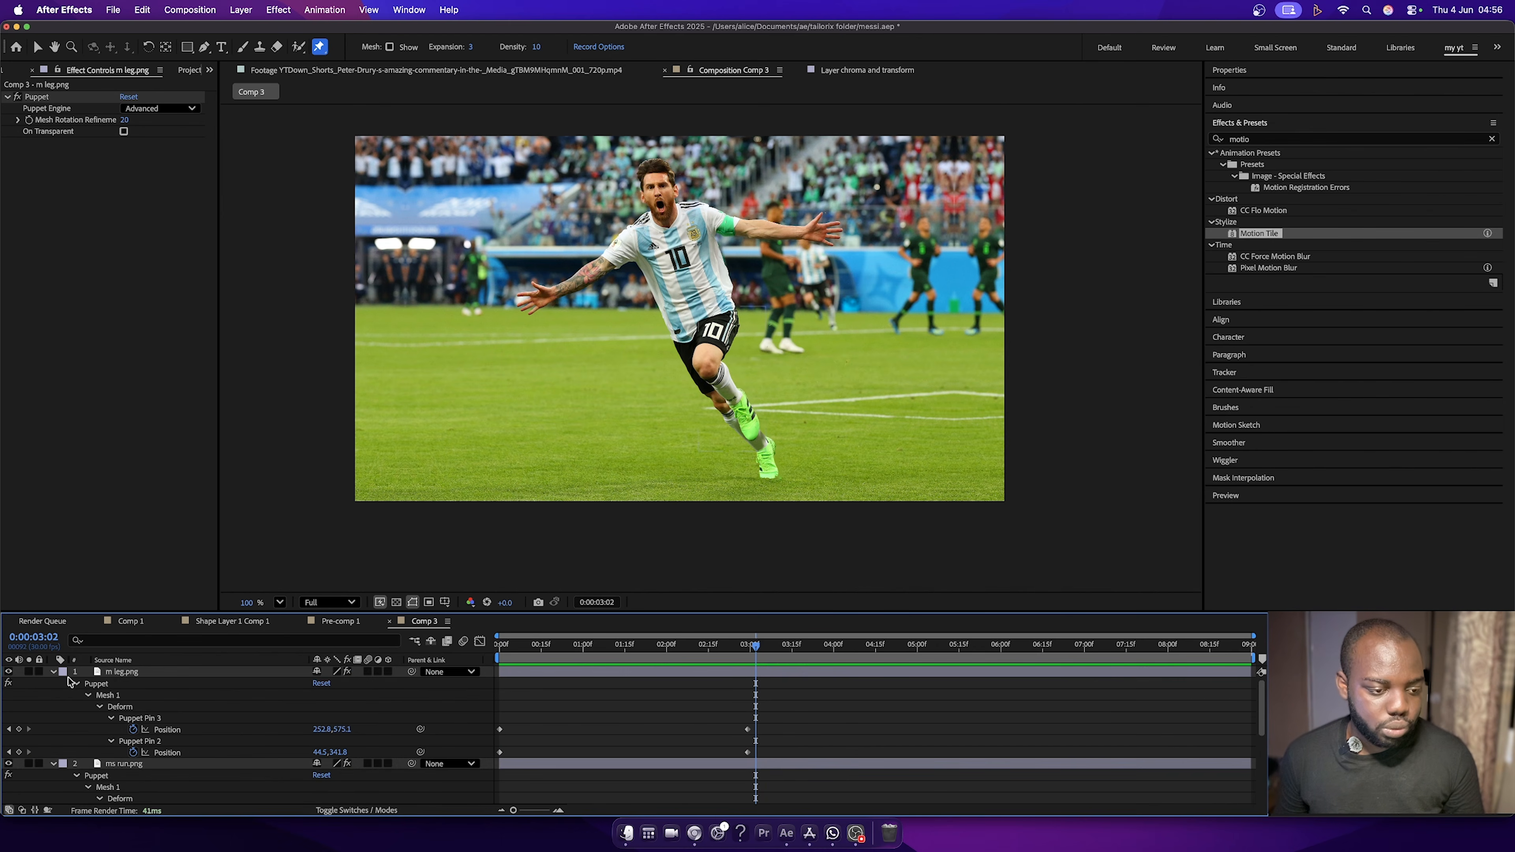
# Collapse the m leg.png and ms run.png layers and create a two-node camera with the 35mm preset.
pyautogui.click(53, 672)
pyautogui.click(53, 684)
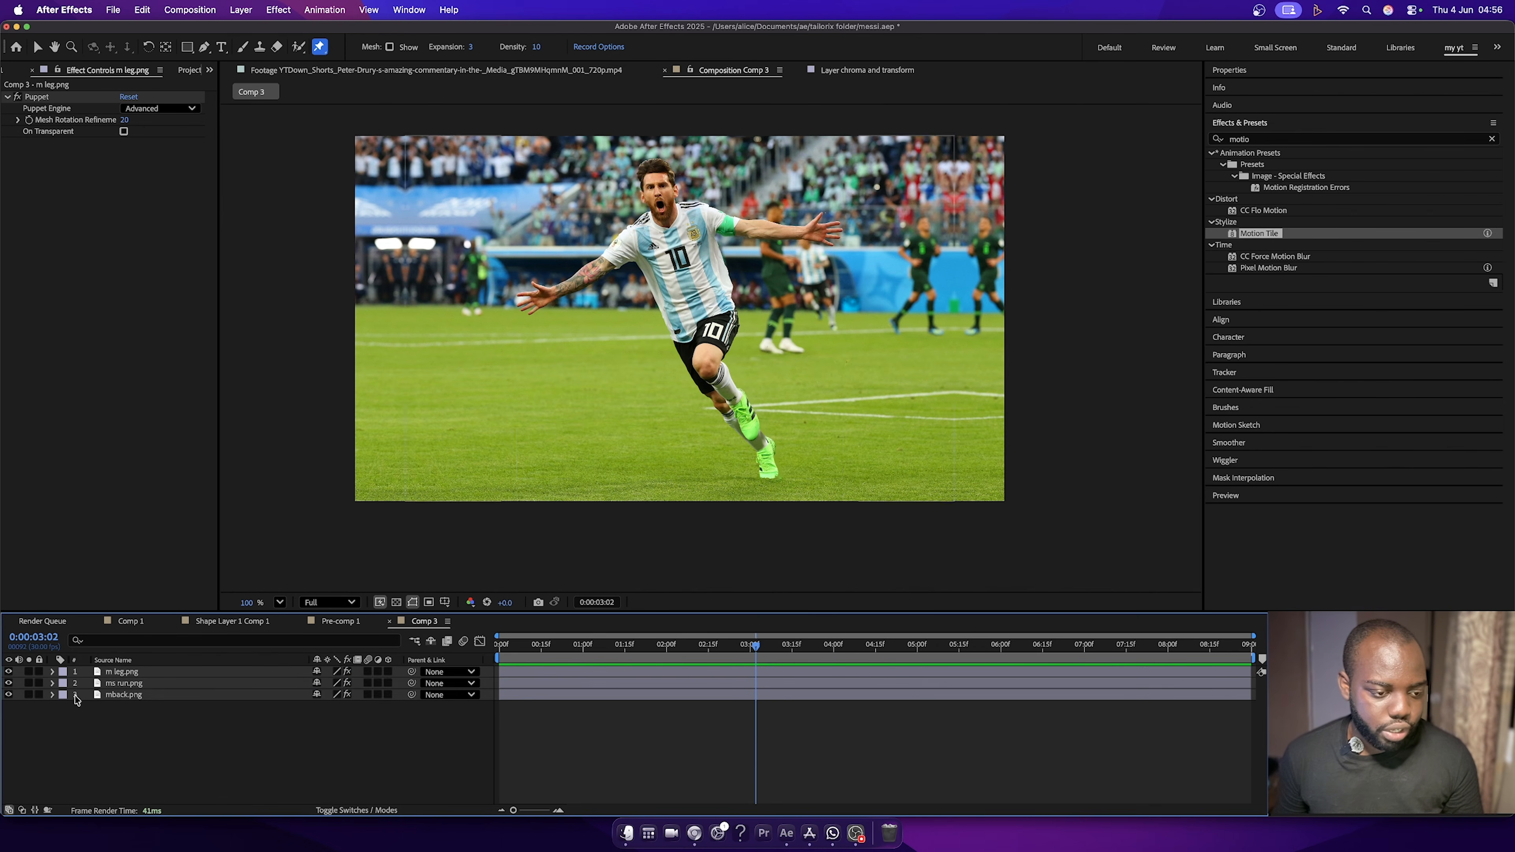
pyautogui.rightClick(109, 747)
pyautogui.moveTo(196, 626)
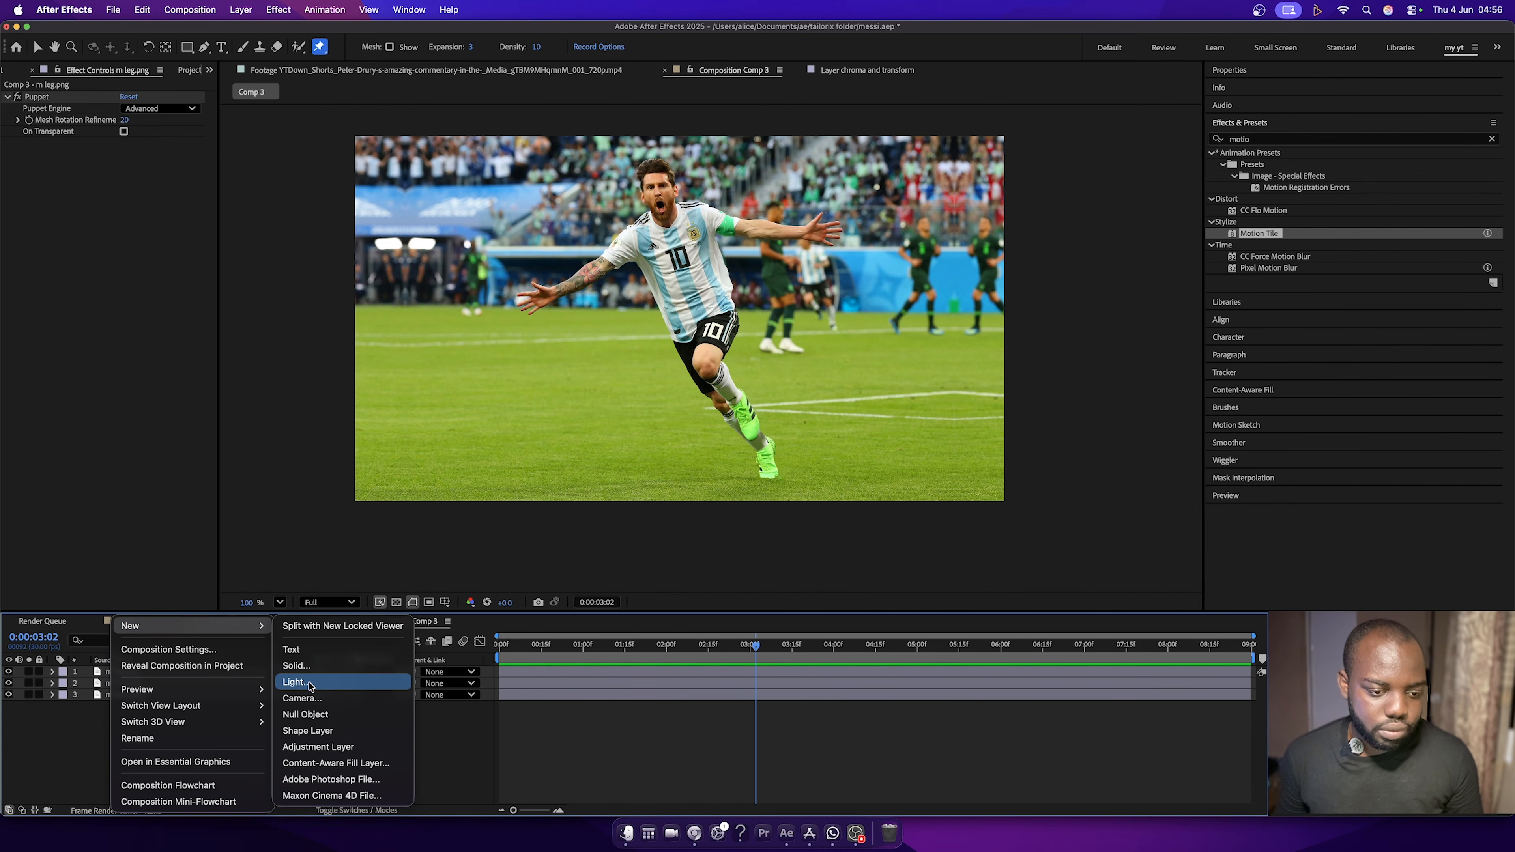
pyautogui.click(303, 698)
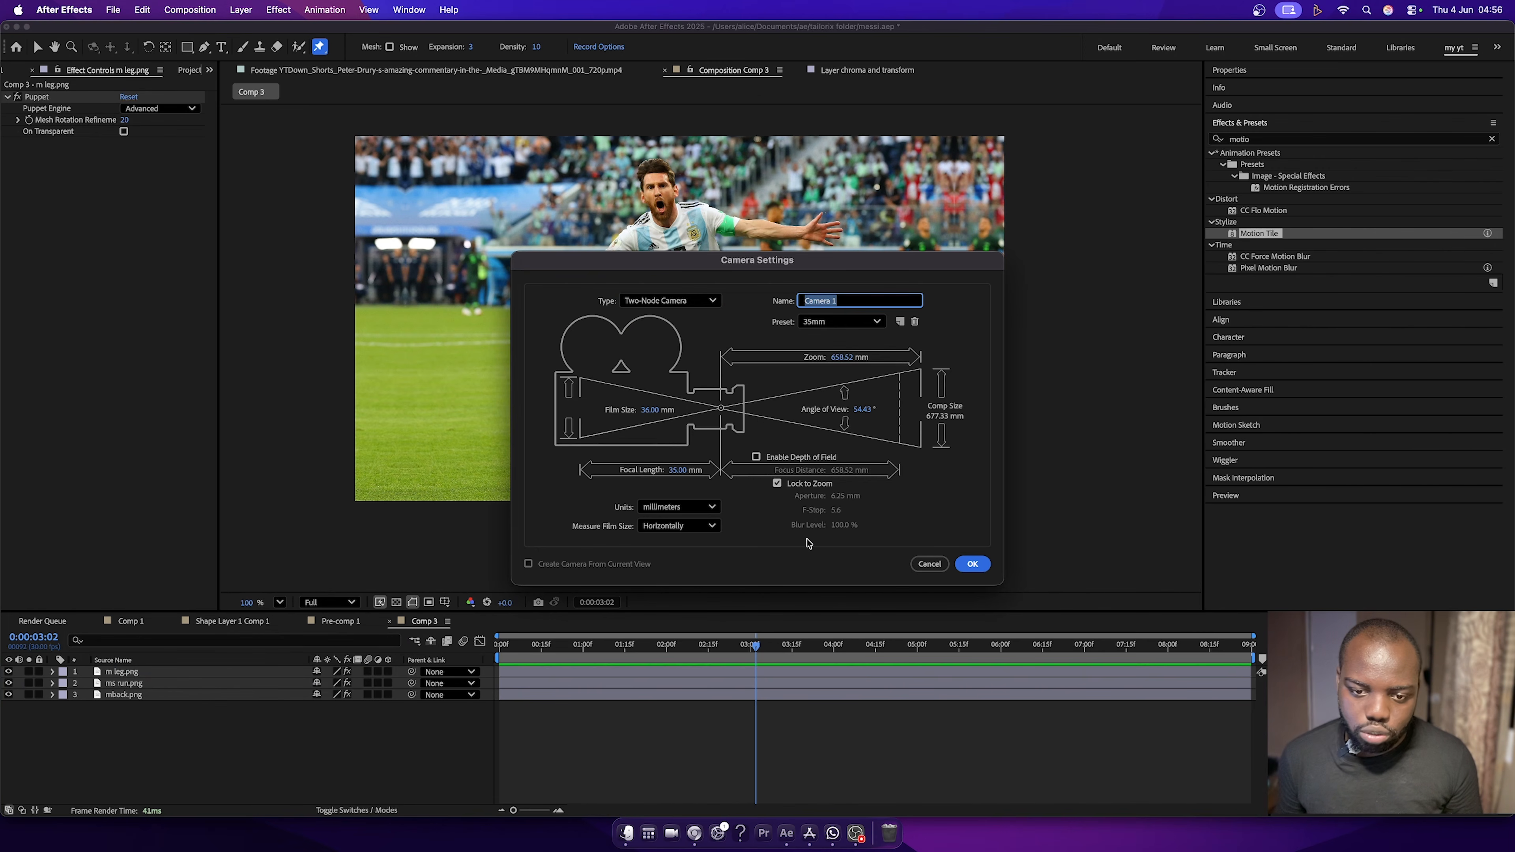
pyautogui.click(974, 567)
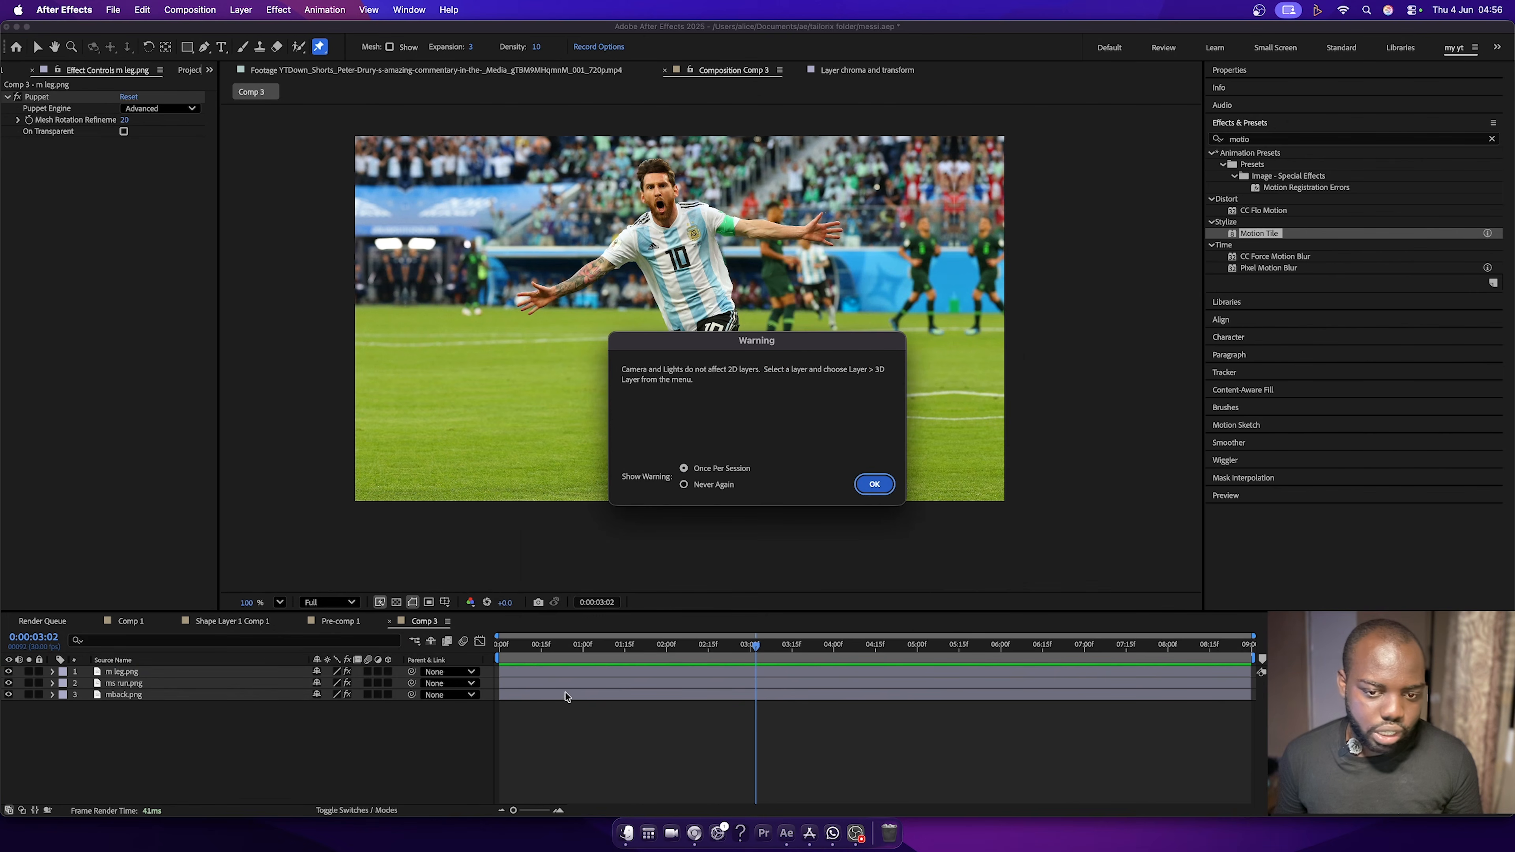
pyautogui.click(874, 484)
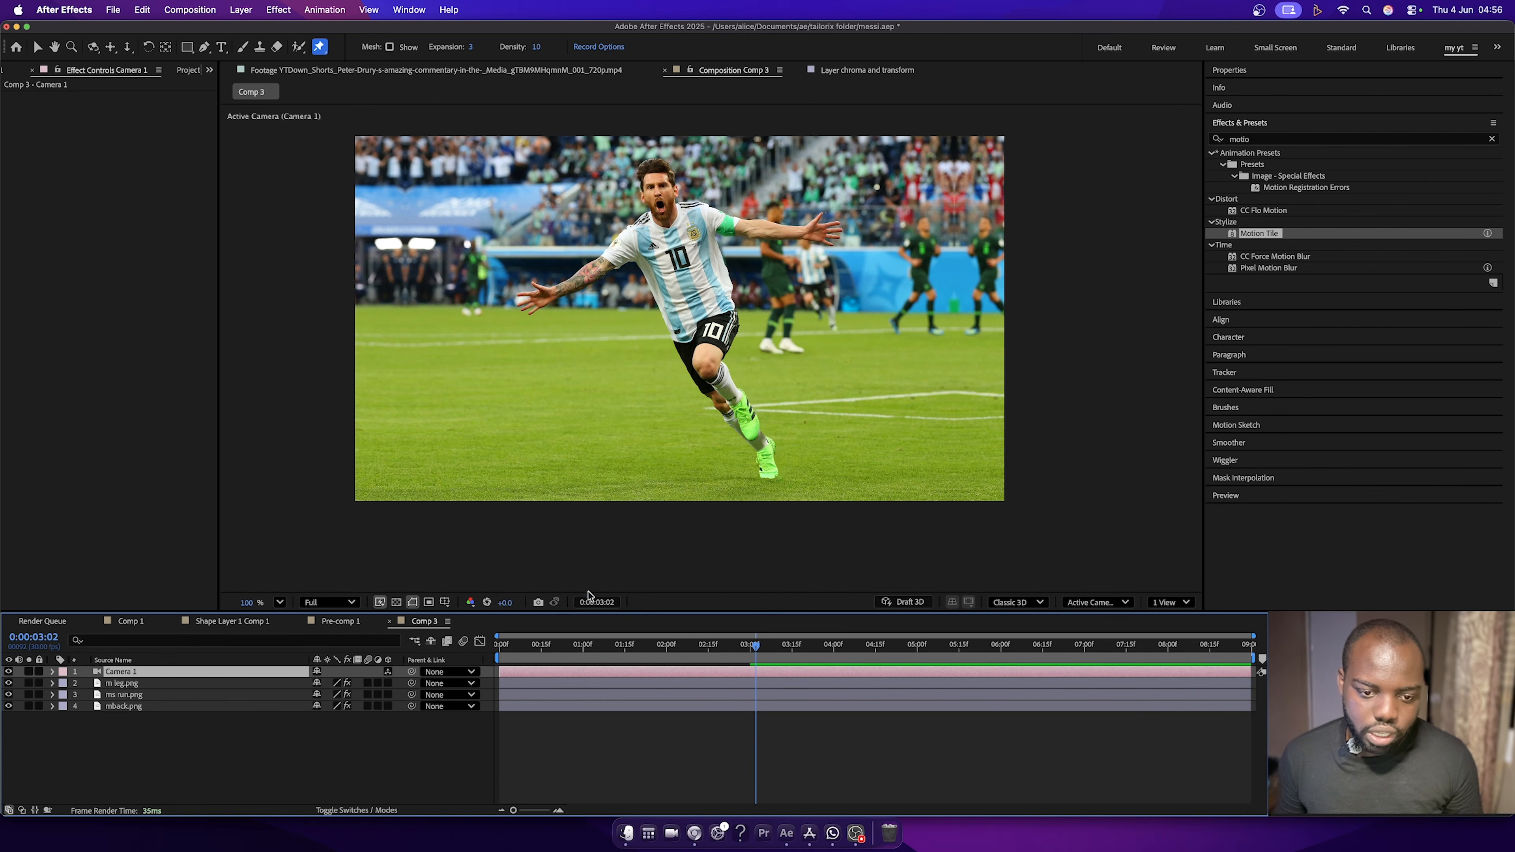
# Create a null object, parent Camera 1 to it, and place both layers below mback.png in the layer stack.
pyautogui.rightClick(125, 759)
pyautogui.moveTo(203, 625)
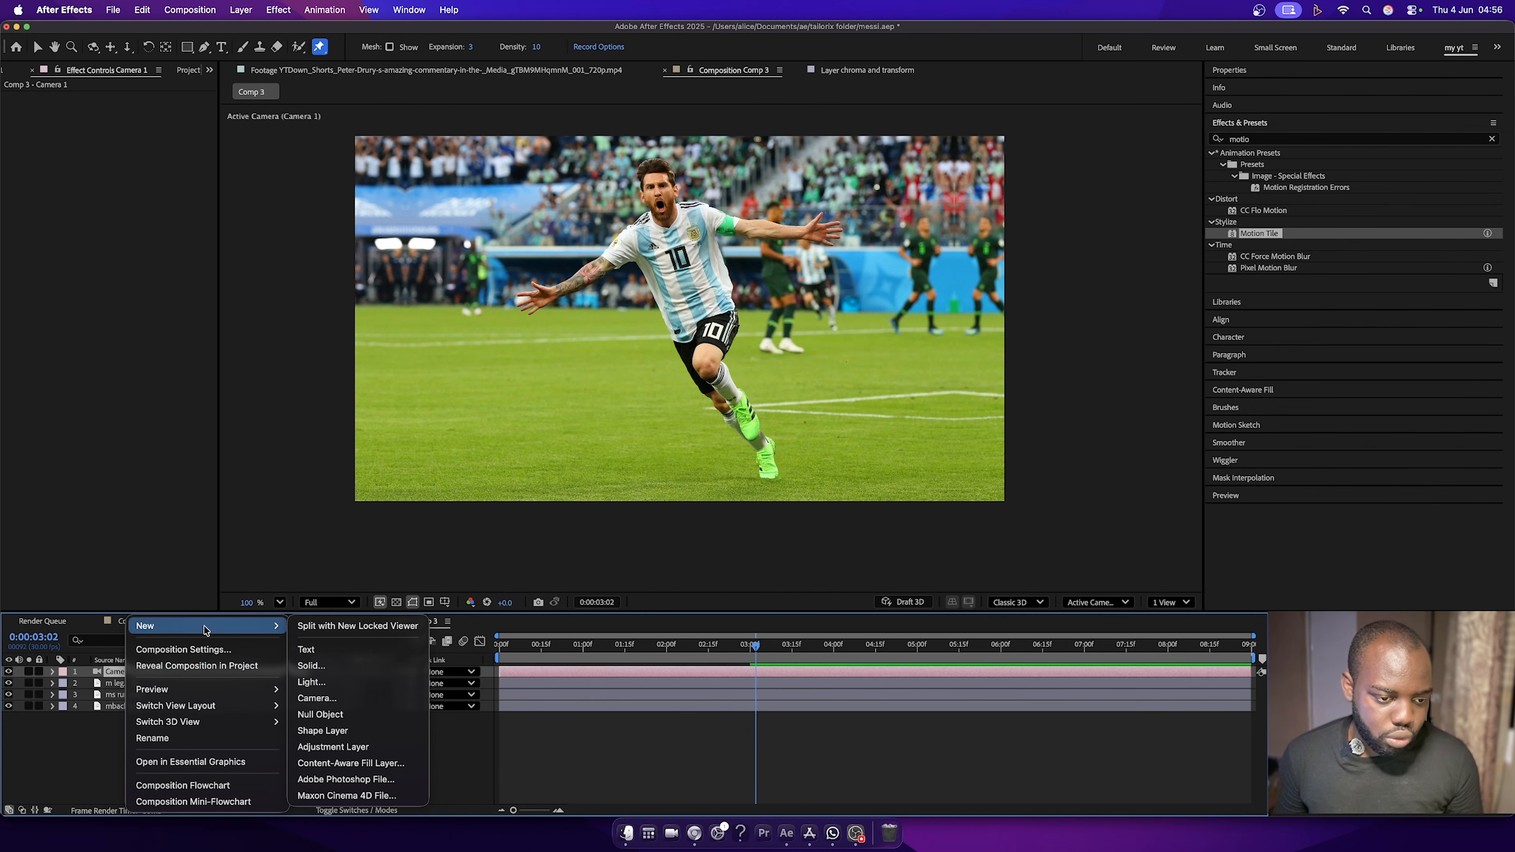
pyautogui.click(310, 714)
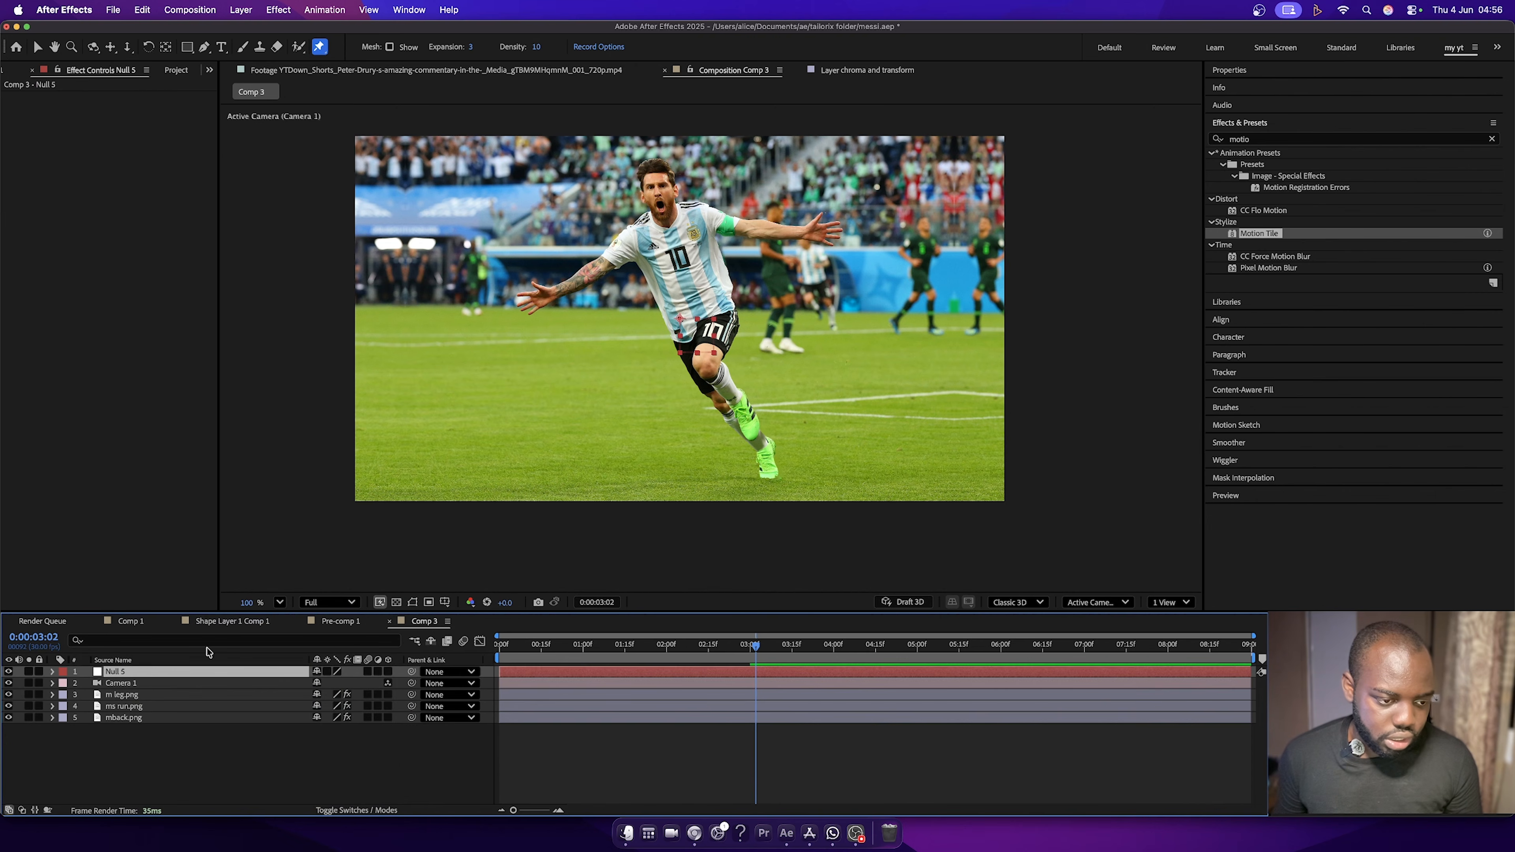
pyautogui.moveTo(412, 683); pyautogui.dragTo(109, 739)
pyautogui.keyDown('shift'); pyautogui.click(119, 685); pyautogui.keyUp('shift')
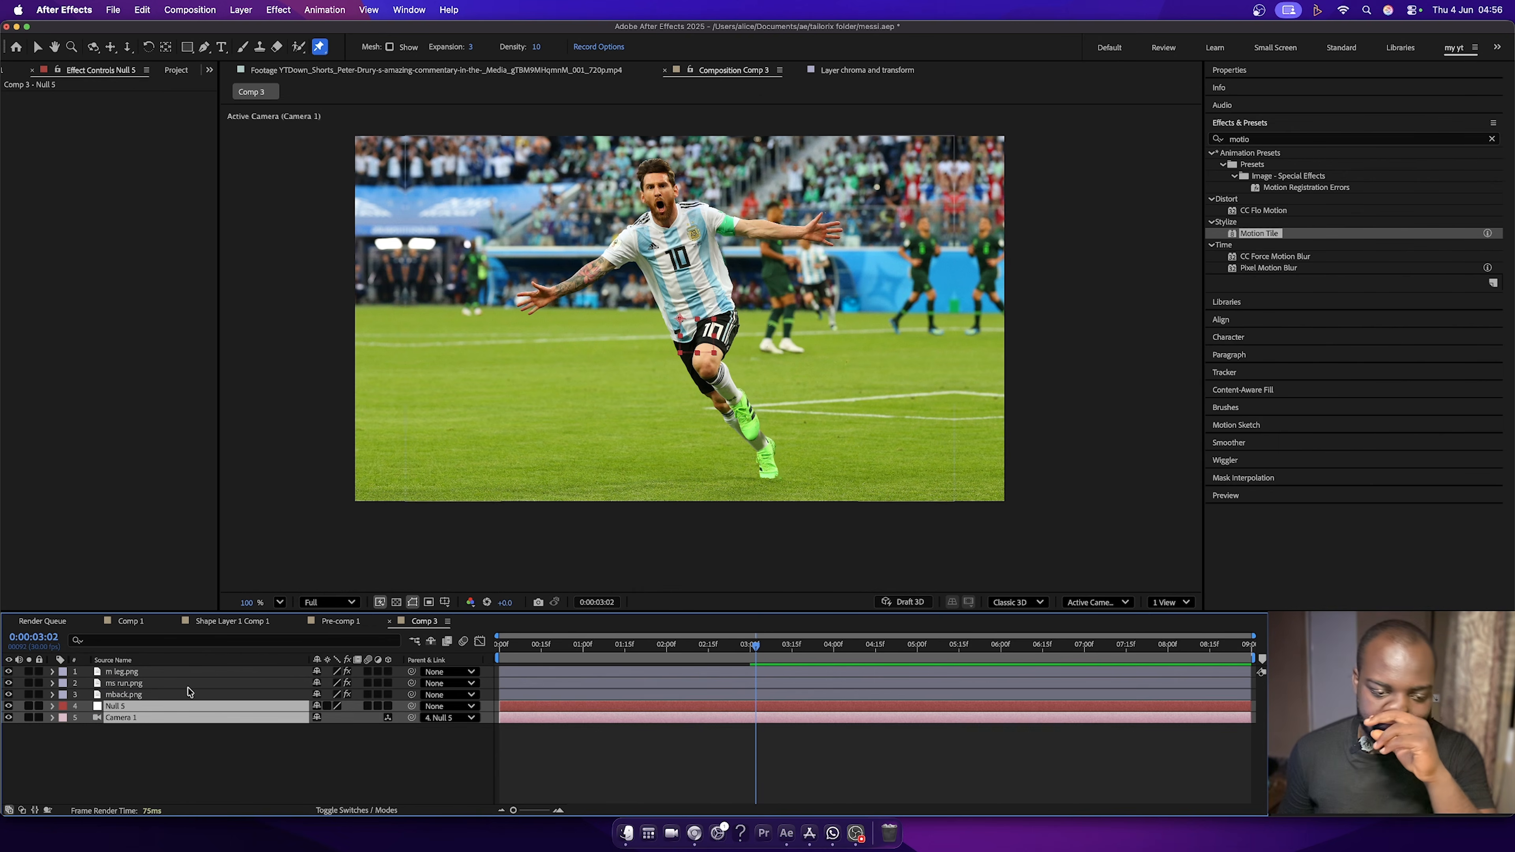
# Turn m leg.png, ms run.png and mback.png into 3D layers.
pyautogui.moveTo(660, 653); pyautogui.dragTo(636, 653)
pyautogui.click(122, 694)
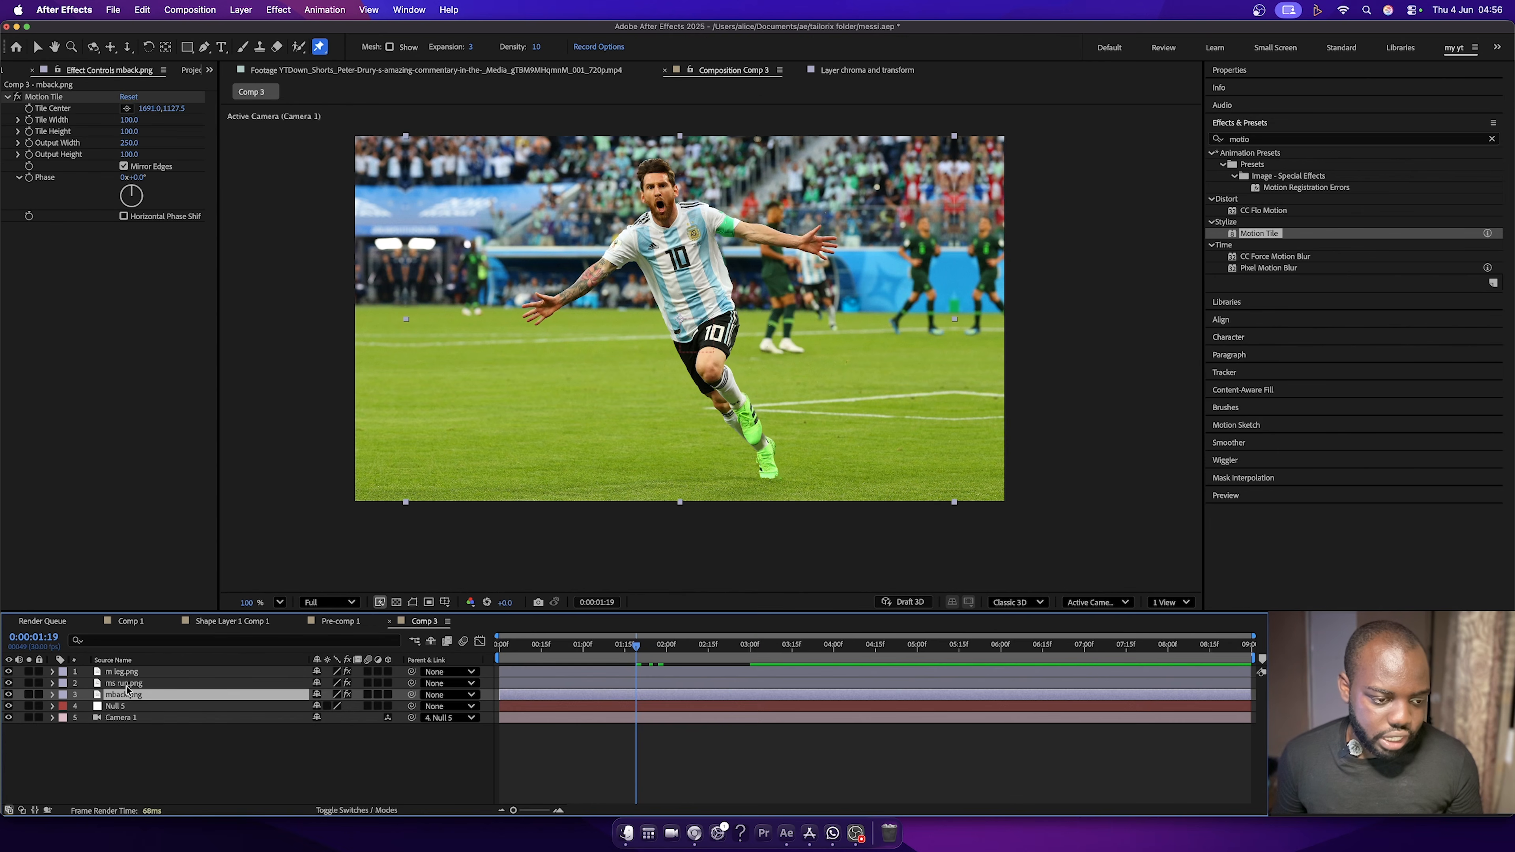
pyautogui.keyDown('shift'); pyautogui.click(126, 676); pyautogui.keyUp('shift')
pyautogui.press('s')
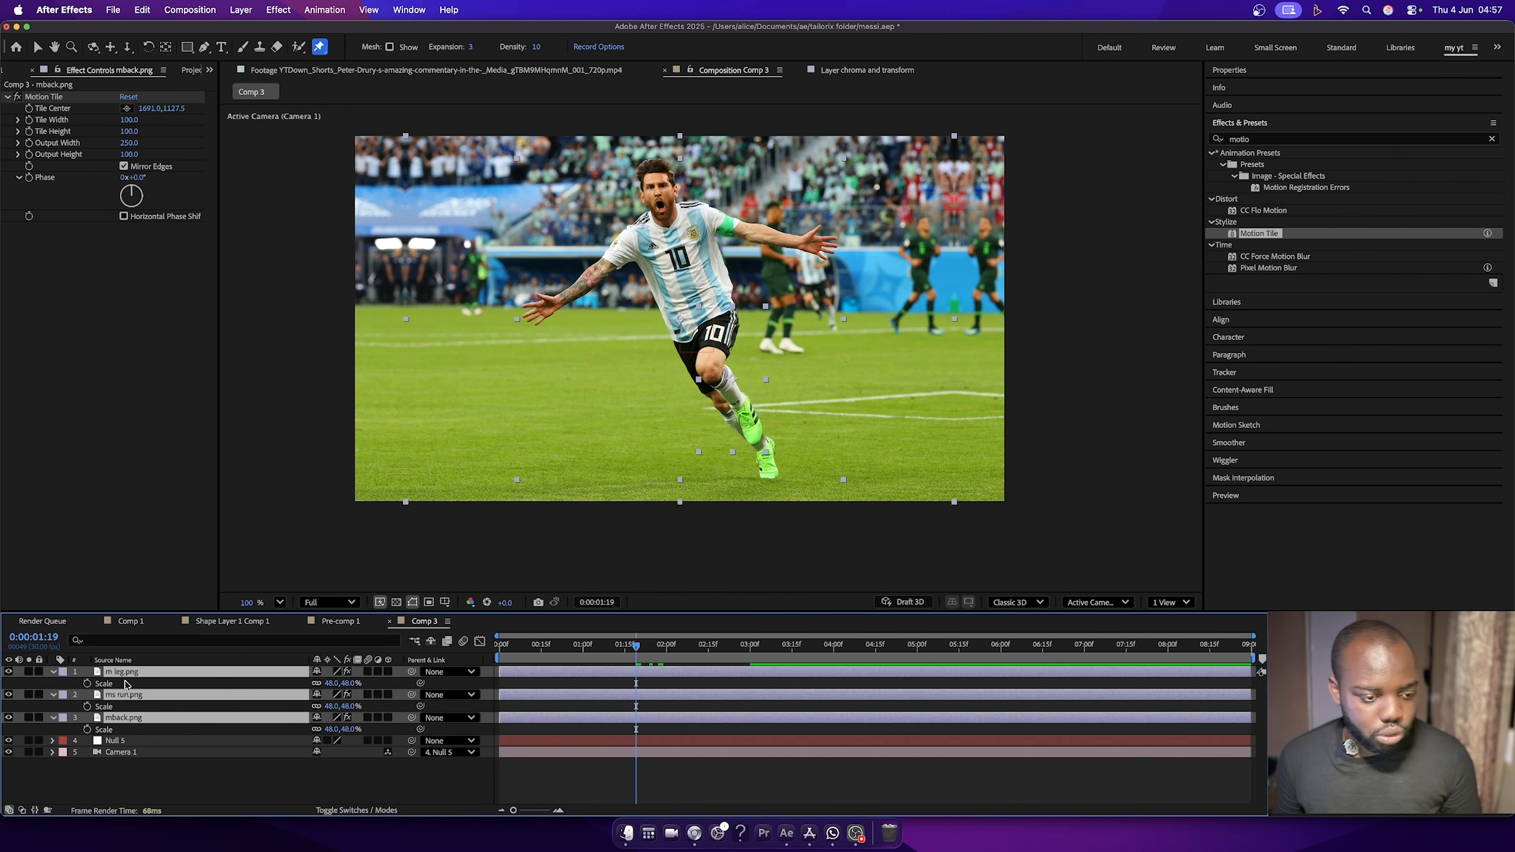
pyautogui.click(387, 673)
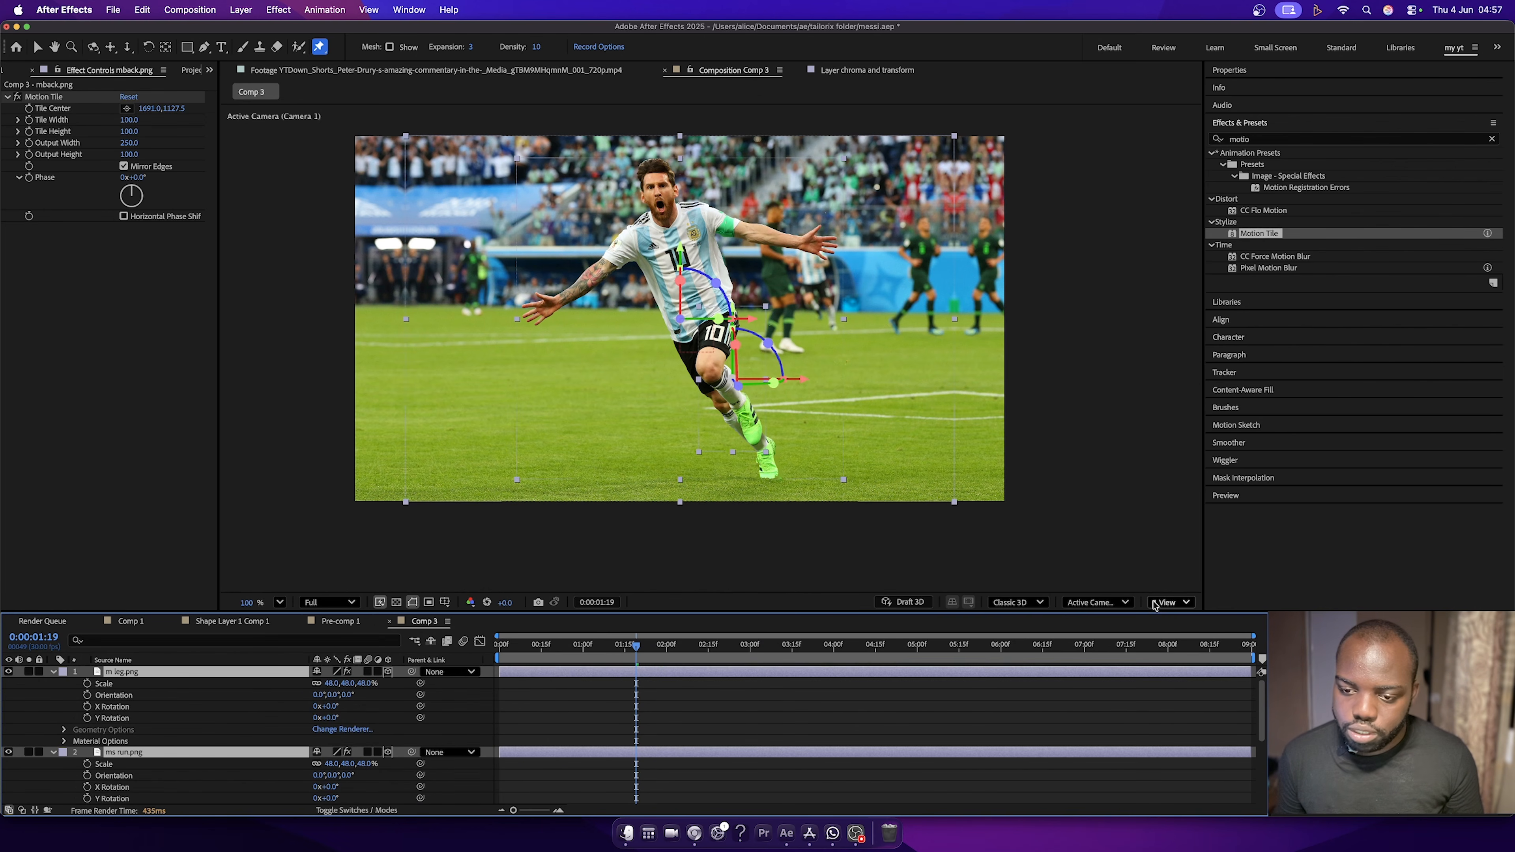
# Show the composition in two views and orbit the Default view to examine the layers' depth from the side.
pyautogui.click(1170, 603)
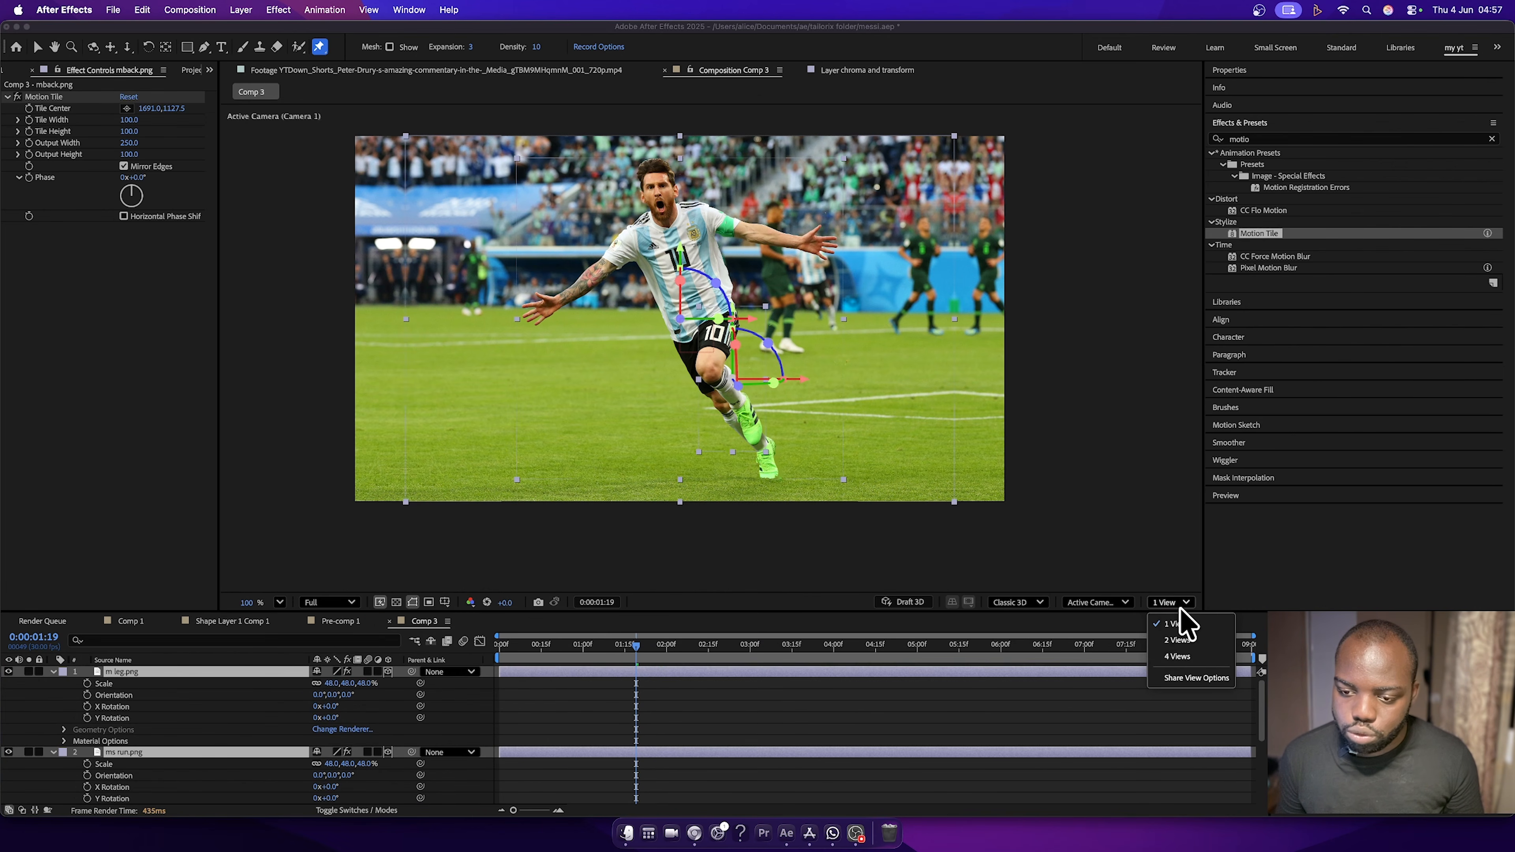
pyautogui.click(1176, 639)
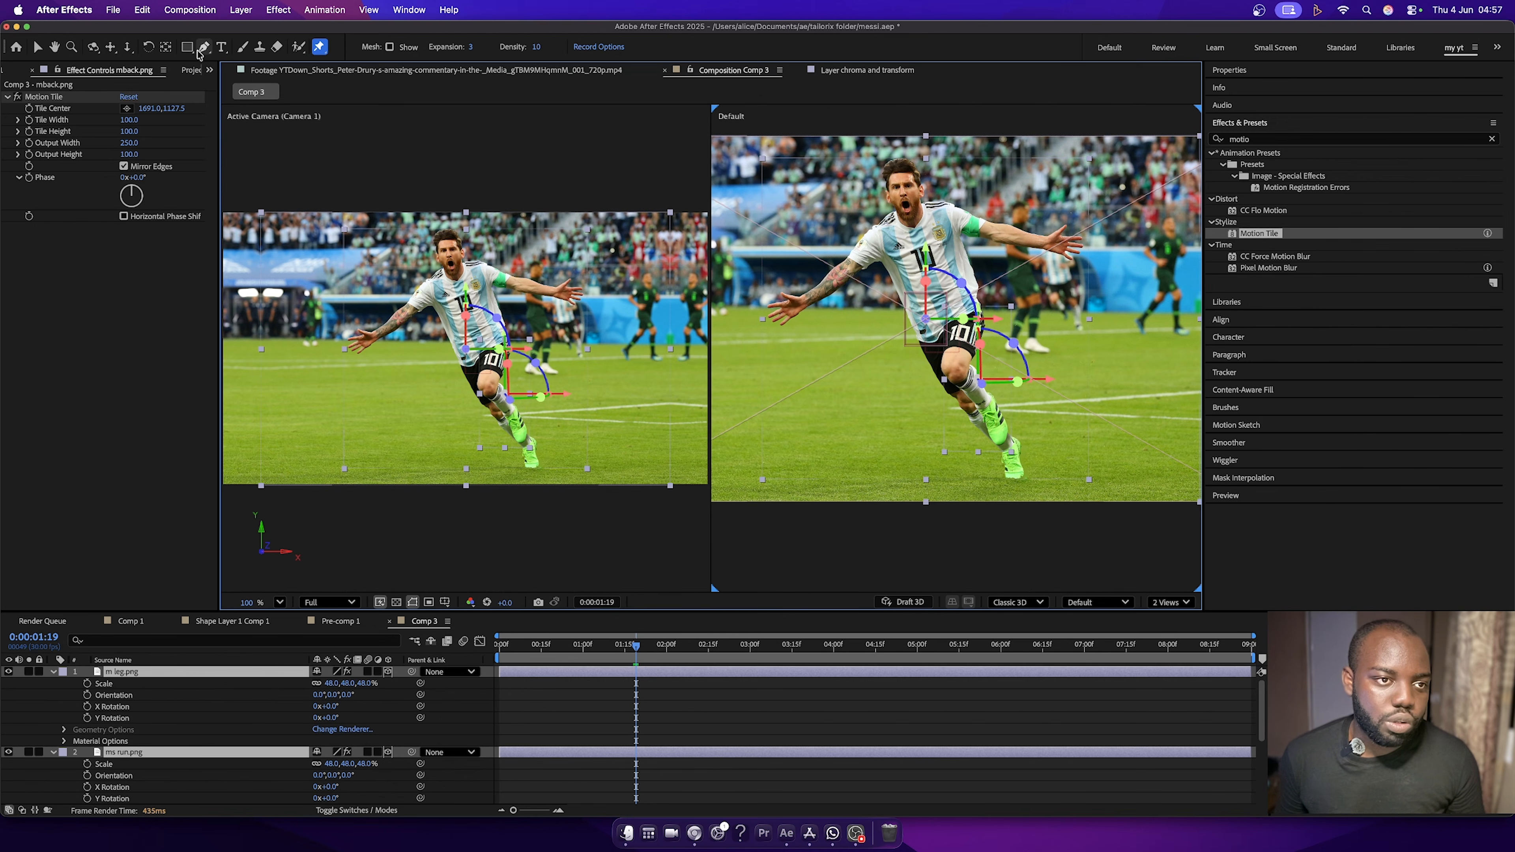
pyautogui.click(94, 49)
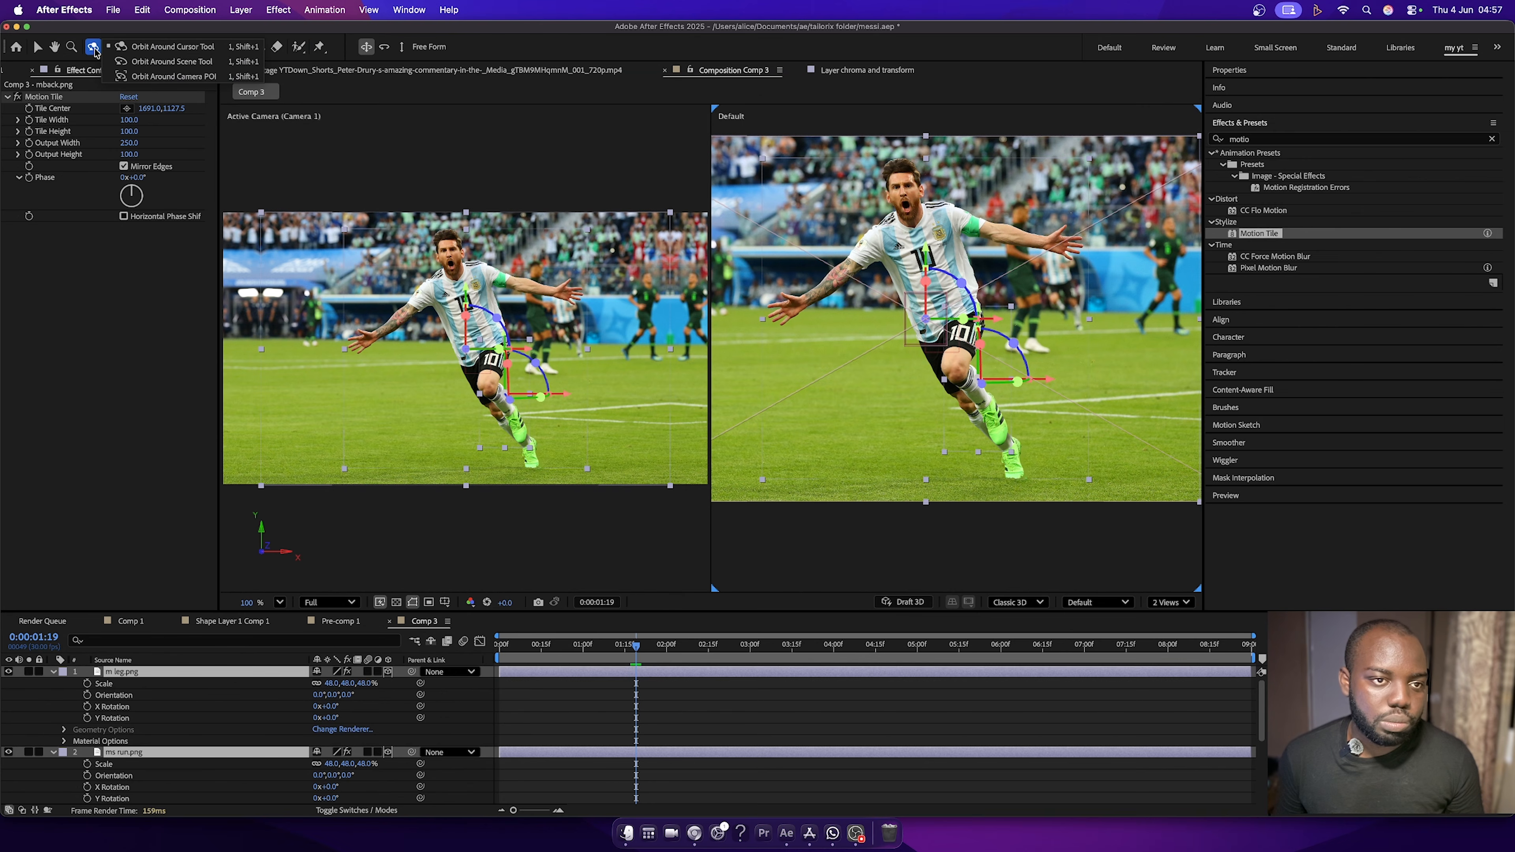
pyautogui.moveTo(1045, 311); pyautogui.dragTo(991, 316)
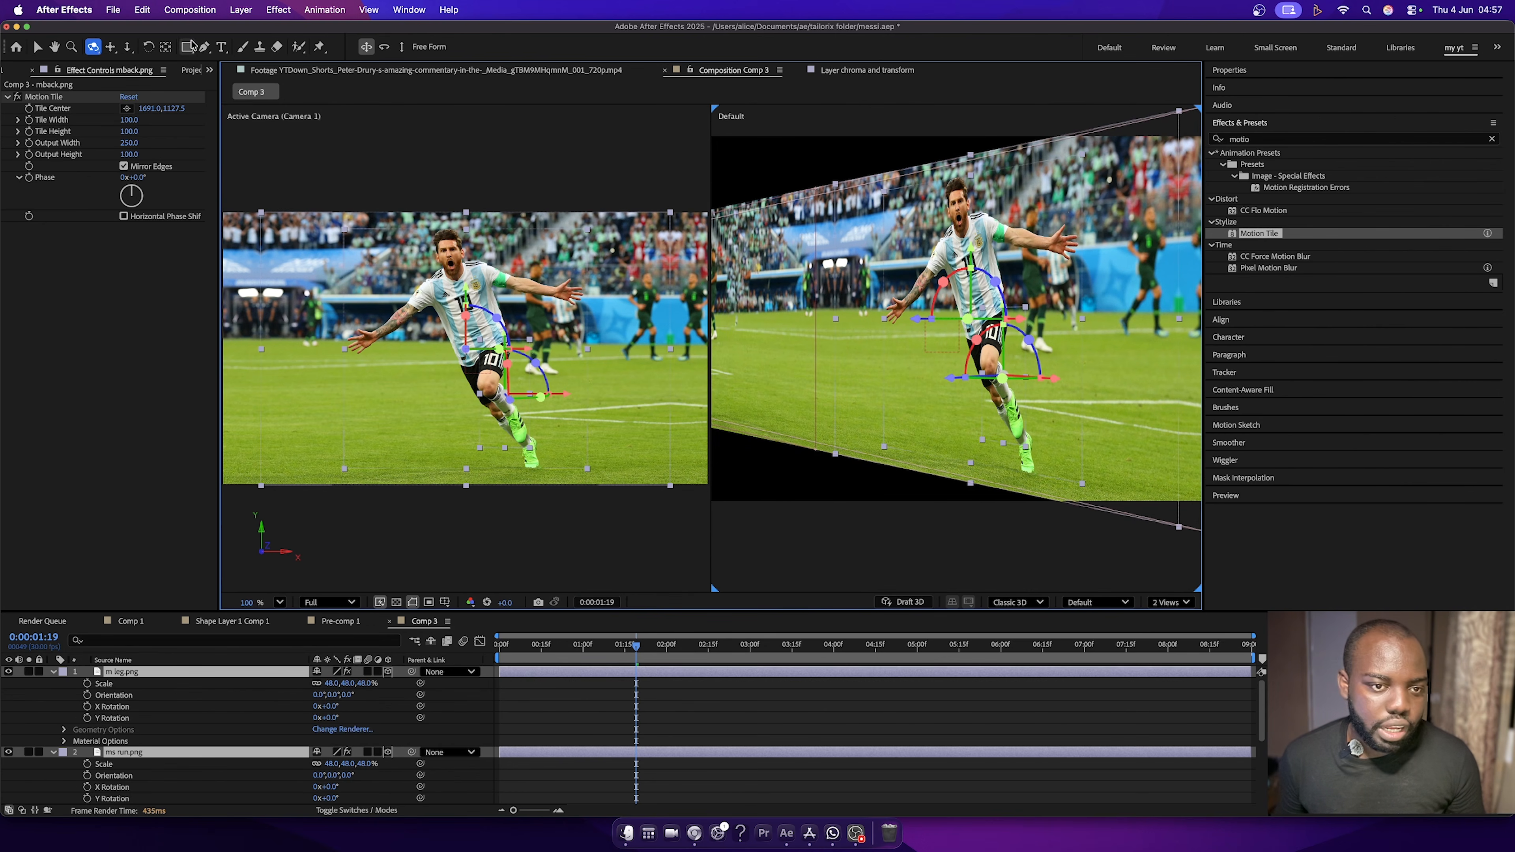
pyautogui.moveTo(987, 185); pyautogui.dragTo(512, 227)
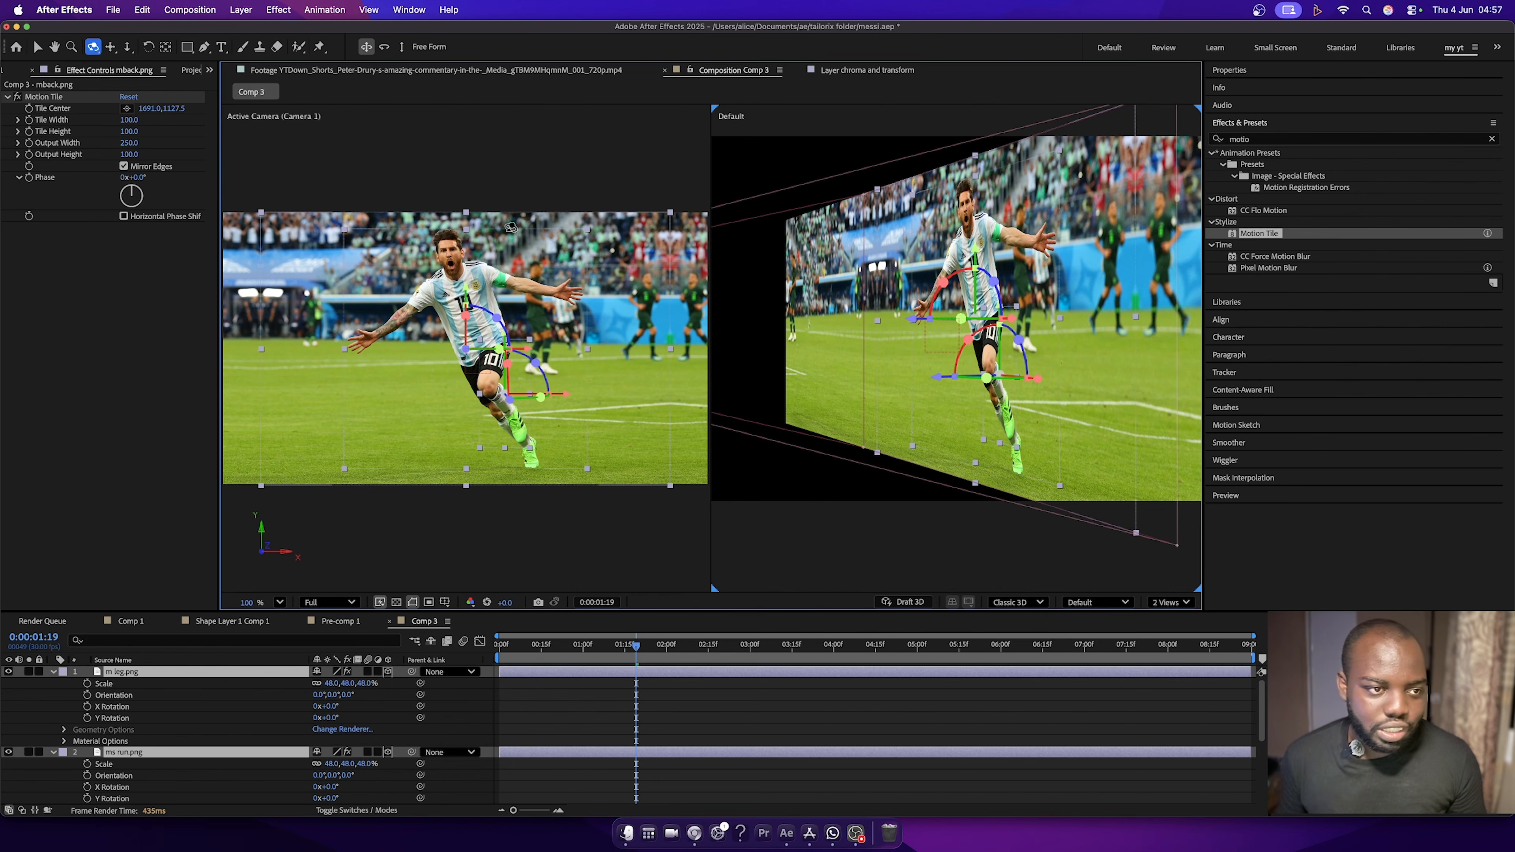
# Set the Motion Tile output width of mback.png to 200 and push the layer back to a Z position of 421.
pyautogui.click(127, 144)
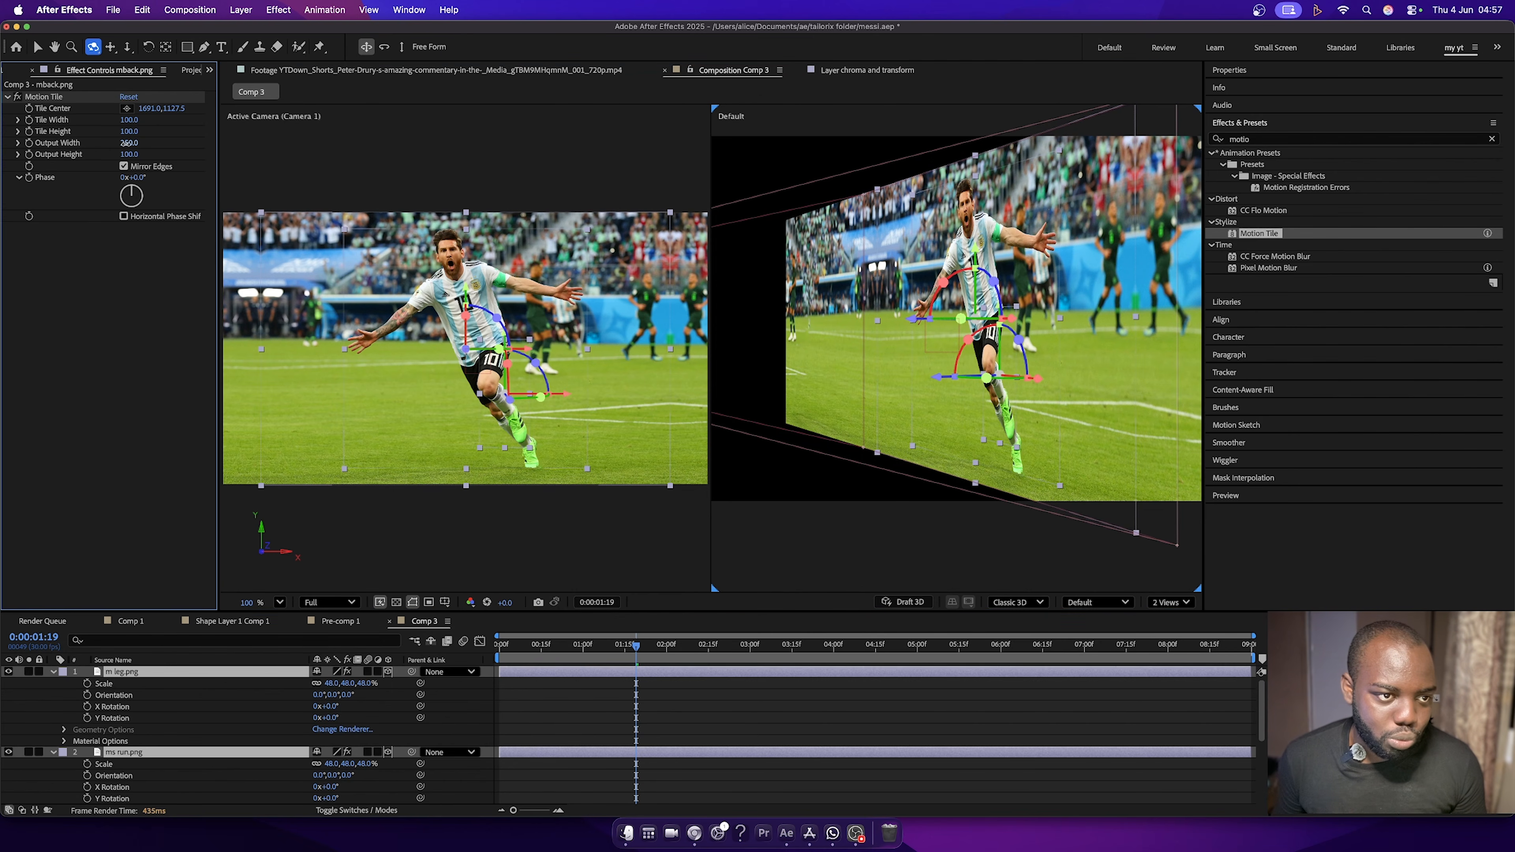
pyautogui.moveTo(129, 144)
pyautogui.mouseDown()
pyautogui.moveTo(153, 144)
pyautogui.moveTo(125, 145)
pyautogui.mouseUp()
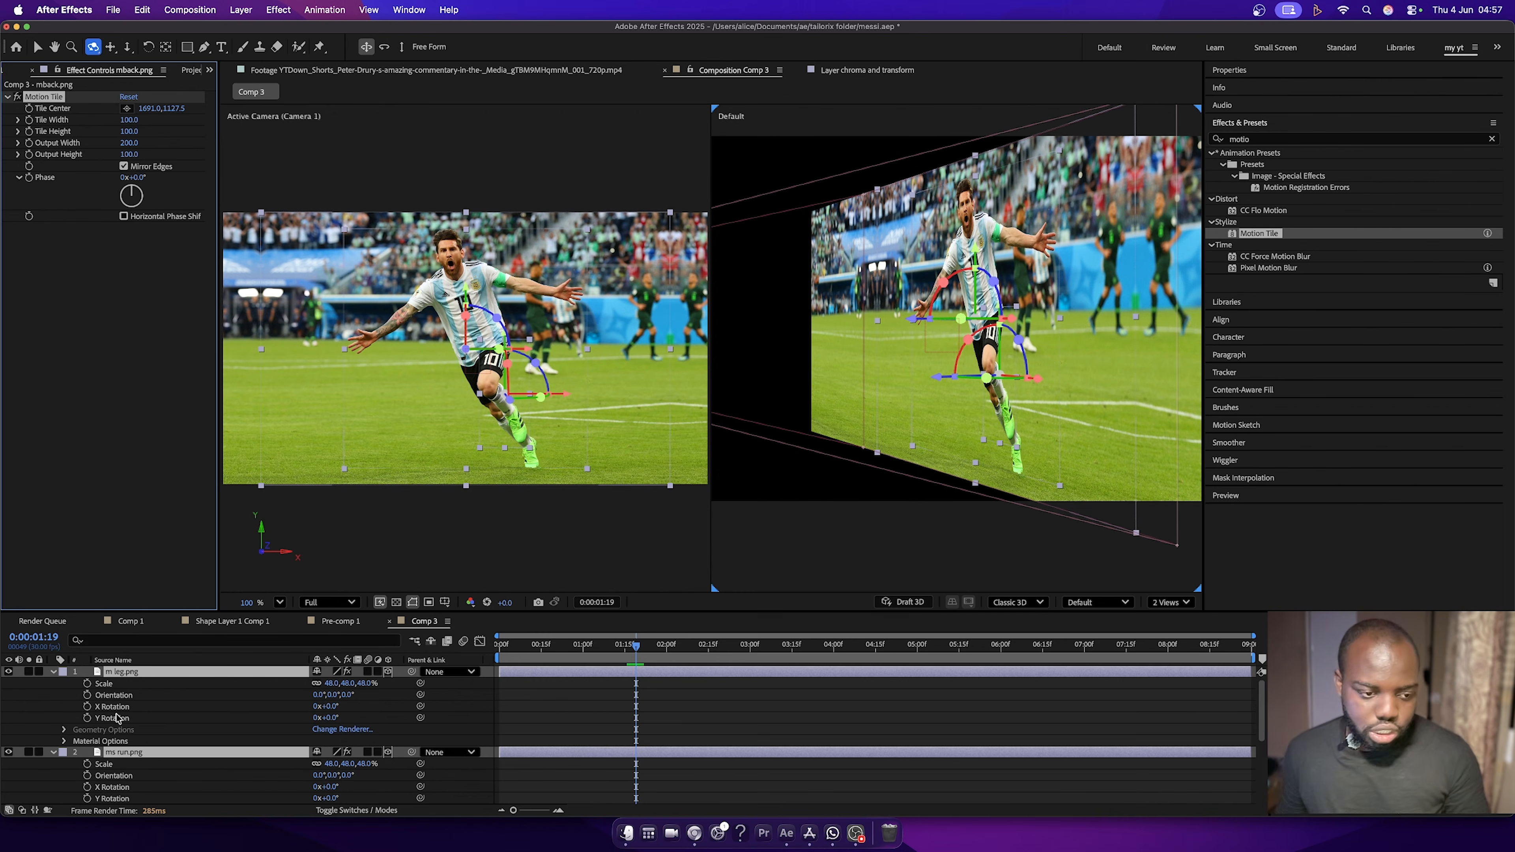
pyautogui.press('p')
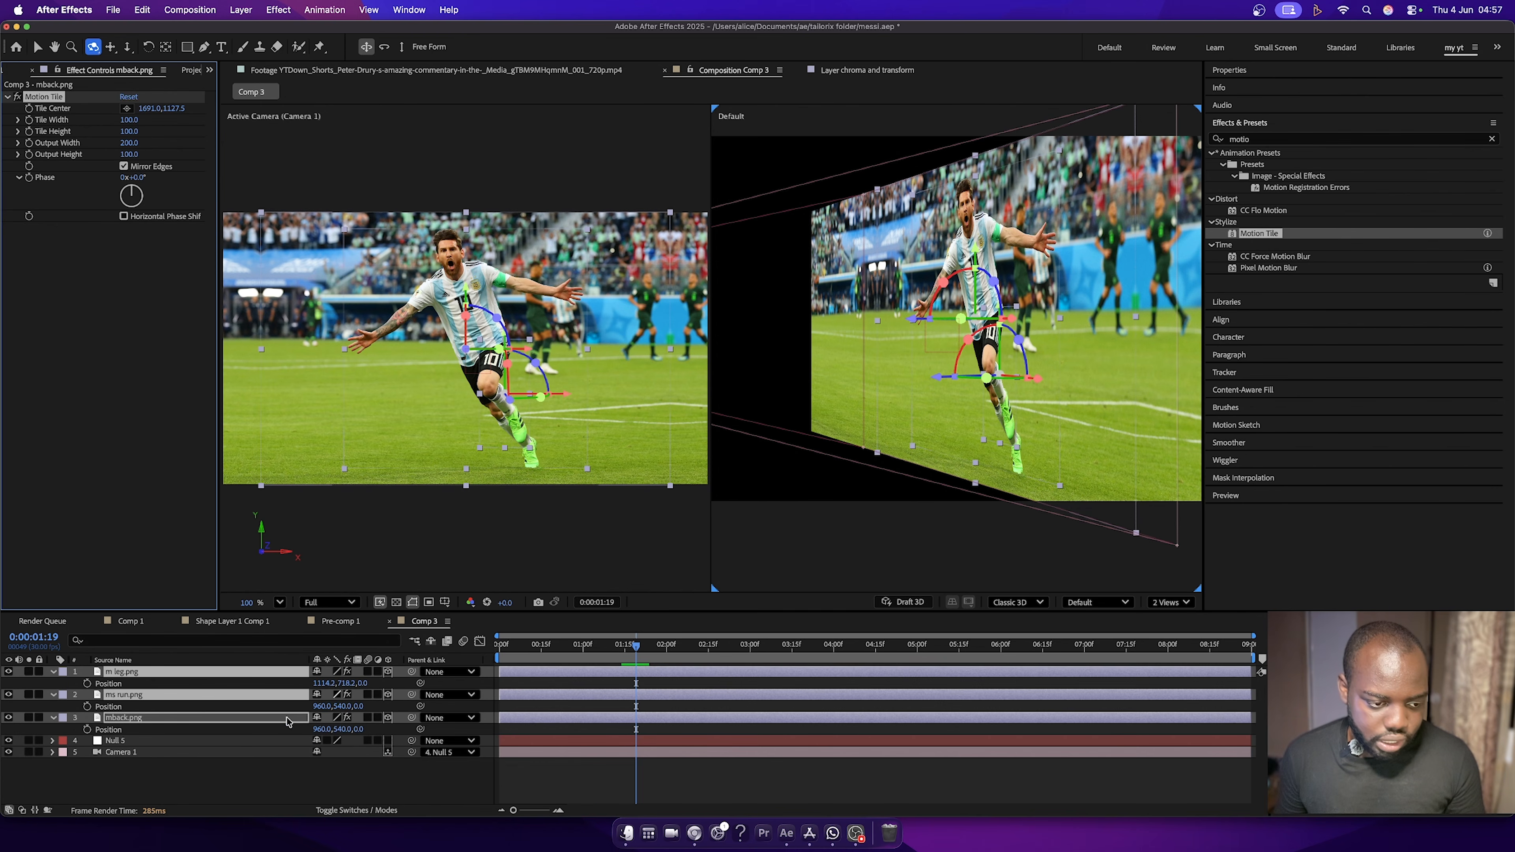
pyautogui.click(197, 719)
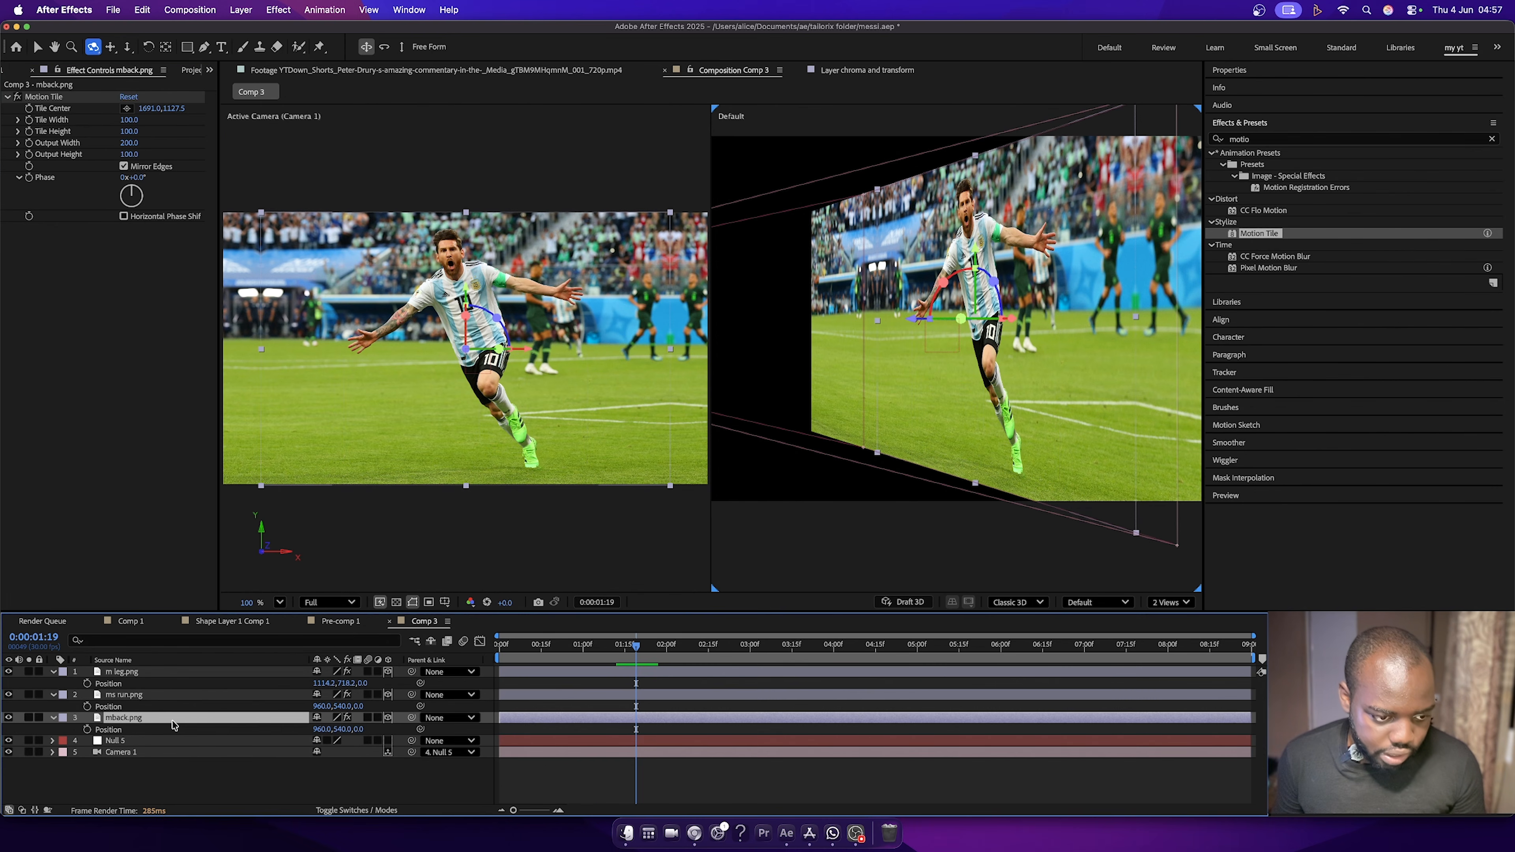
pyautogui.moveTo(359, 729); pyautogui.dragTo(640, 721)
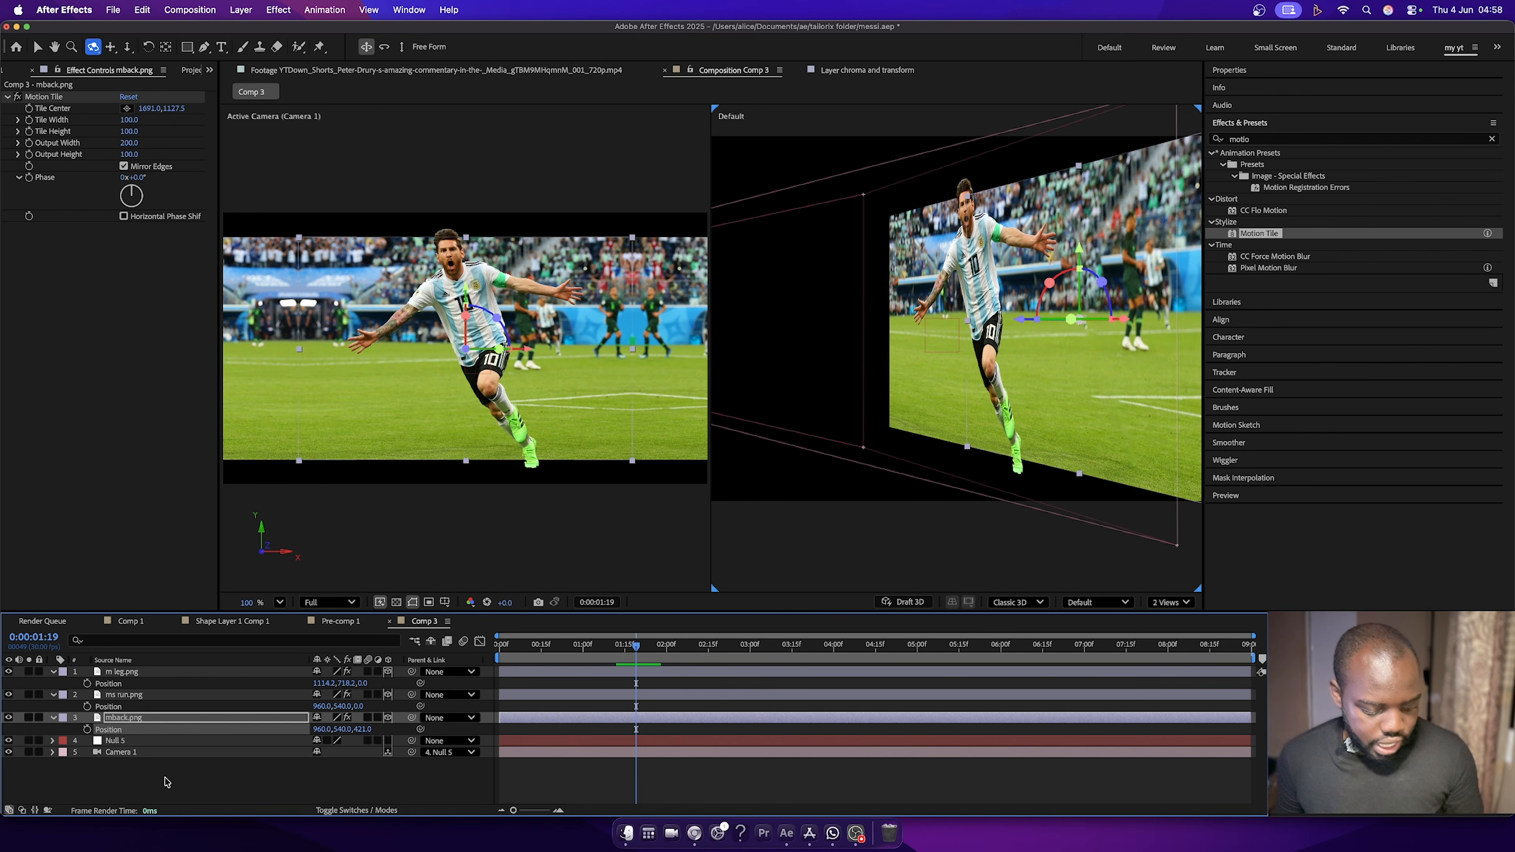
# Scale mback.png to 59% to fill the frame and set its X and Y position to 949, 538.
pyautogui.press('s')
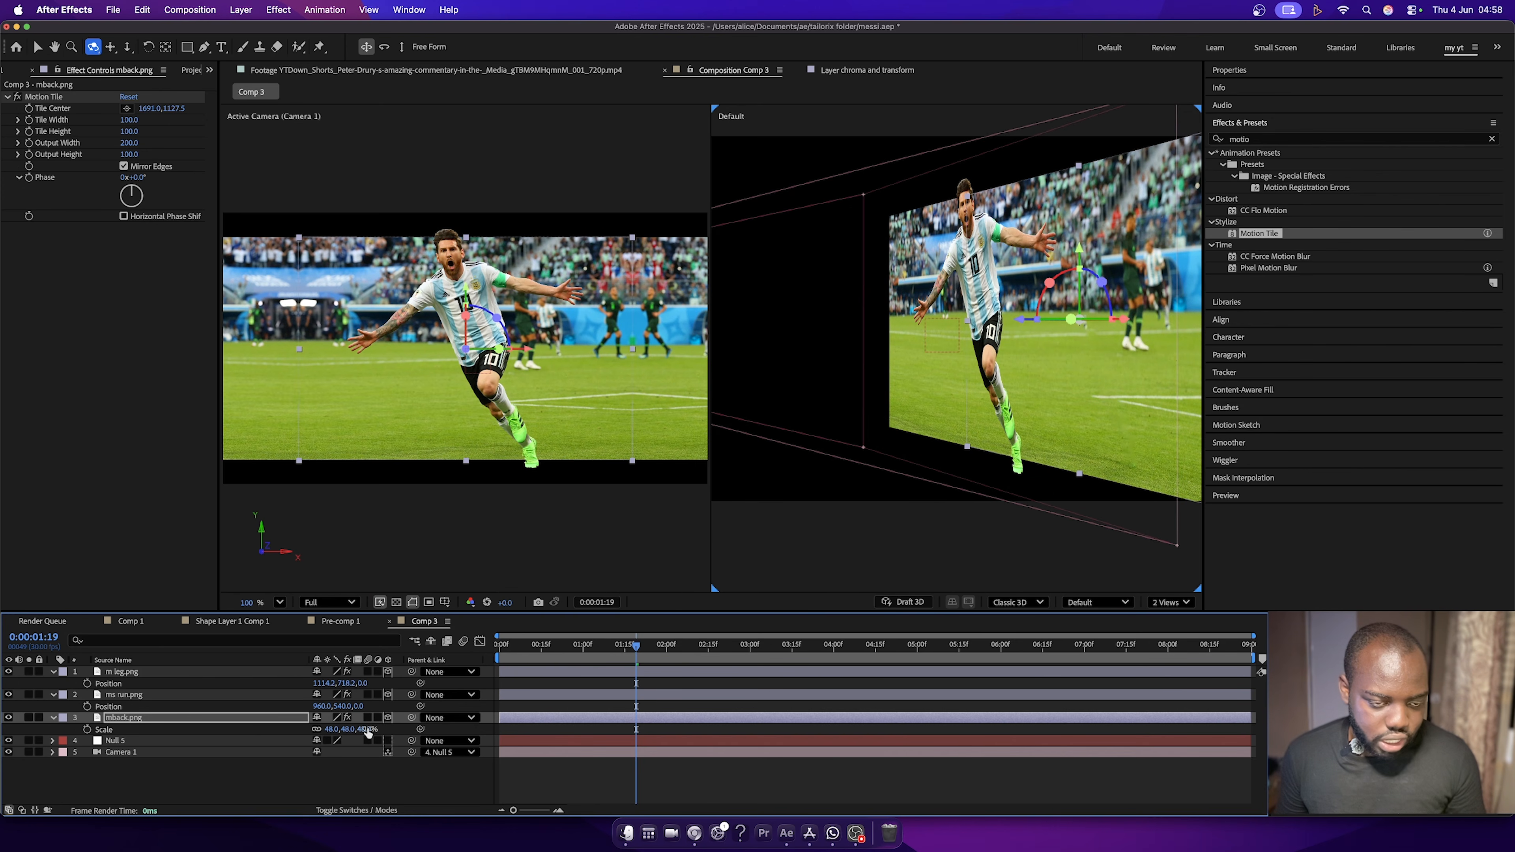
pyautogui.moveTo(368, 729); pyautogui.dragTo(375, 728)
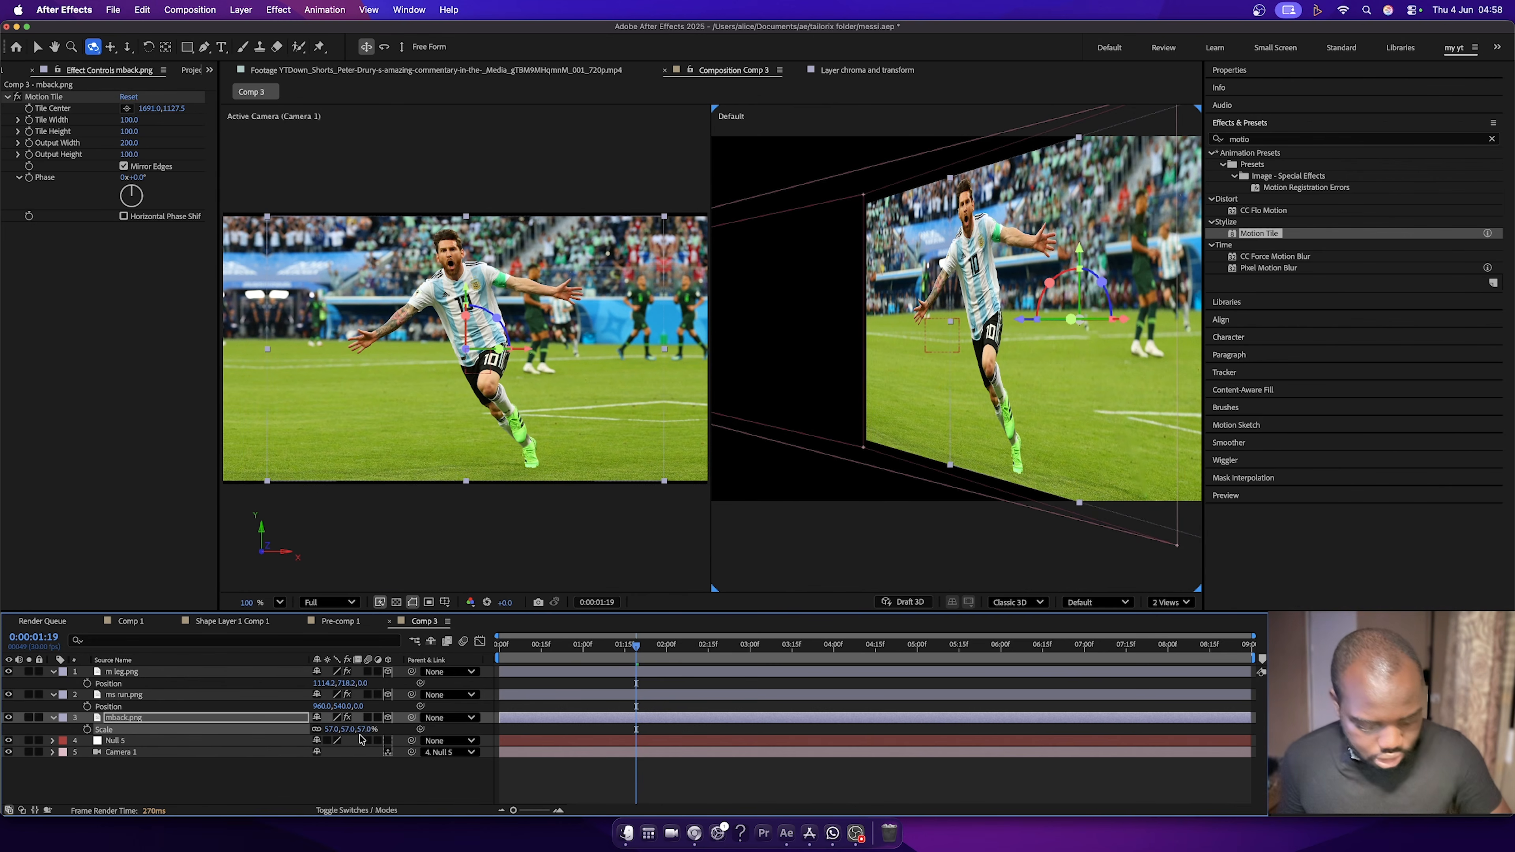
pyautogui.hotkey('shift', 'p')
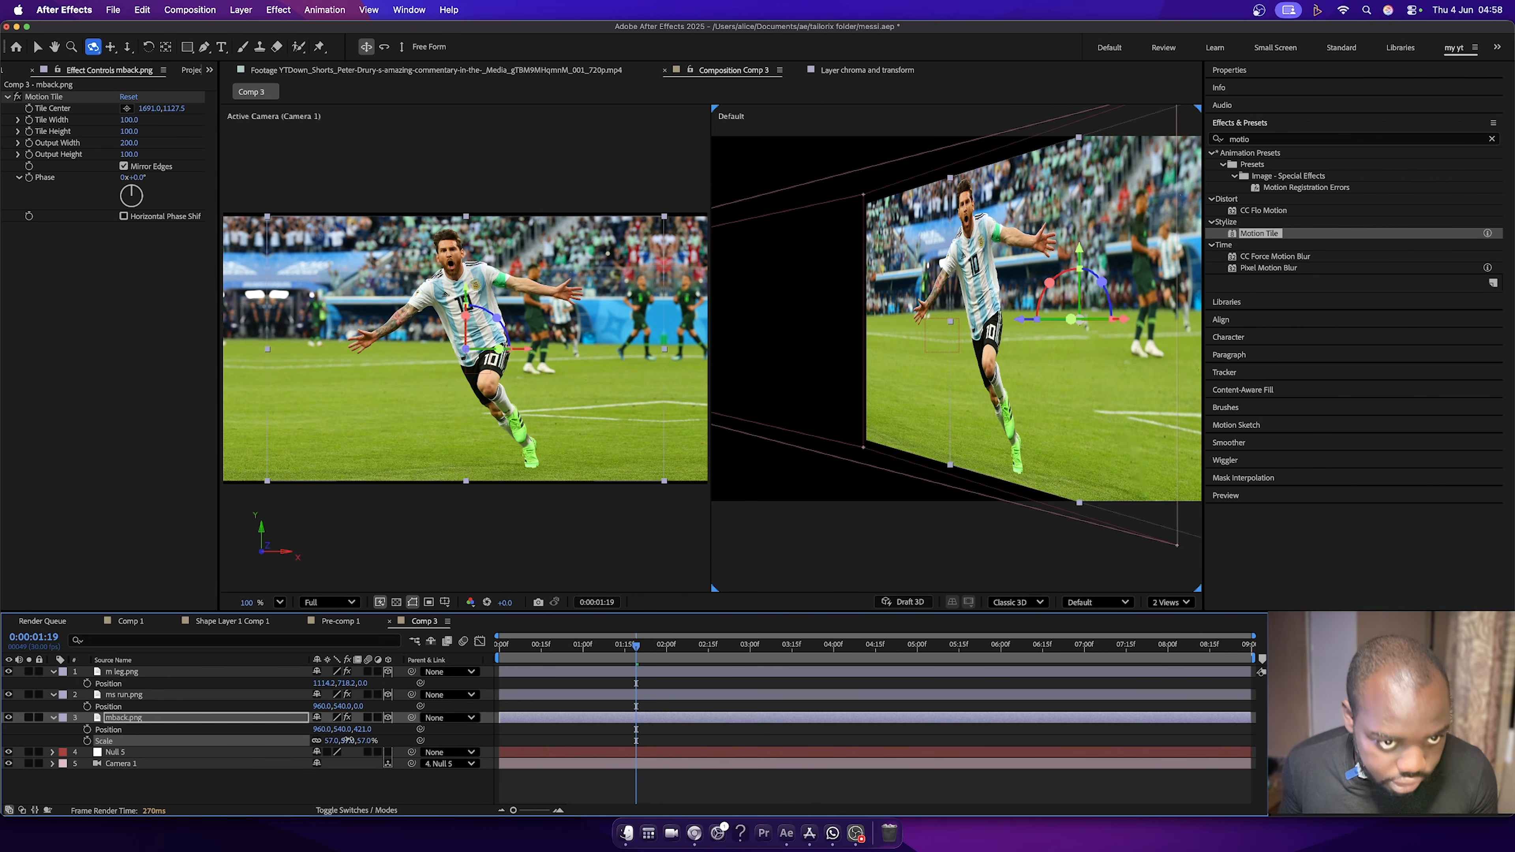
pyautogui.moveTo(351, 740); pyautogui.dragTo(349, 740)
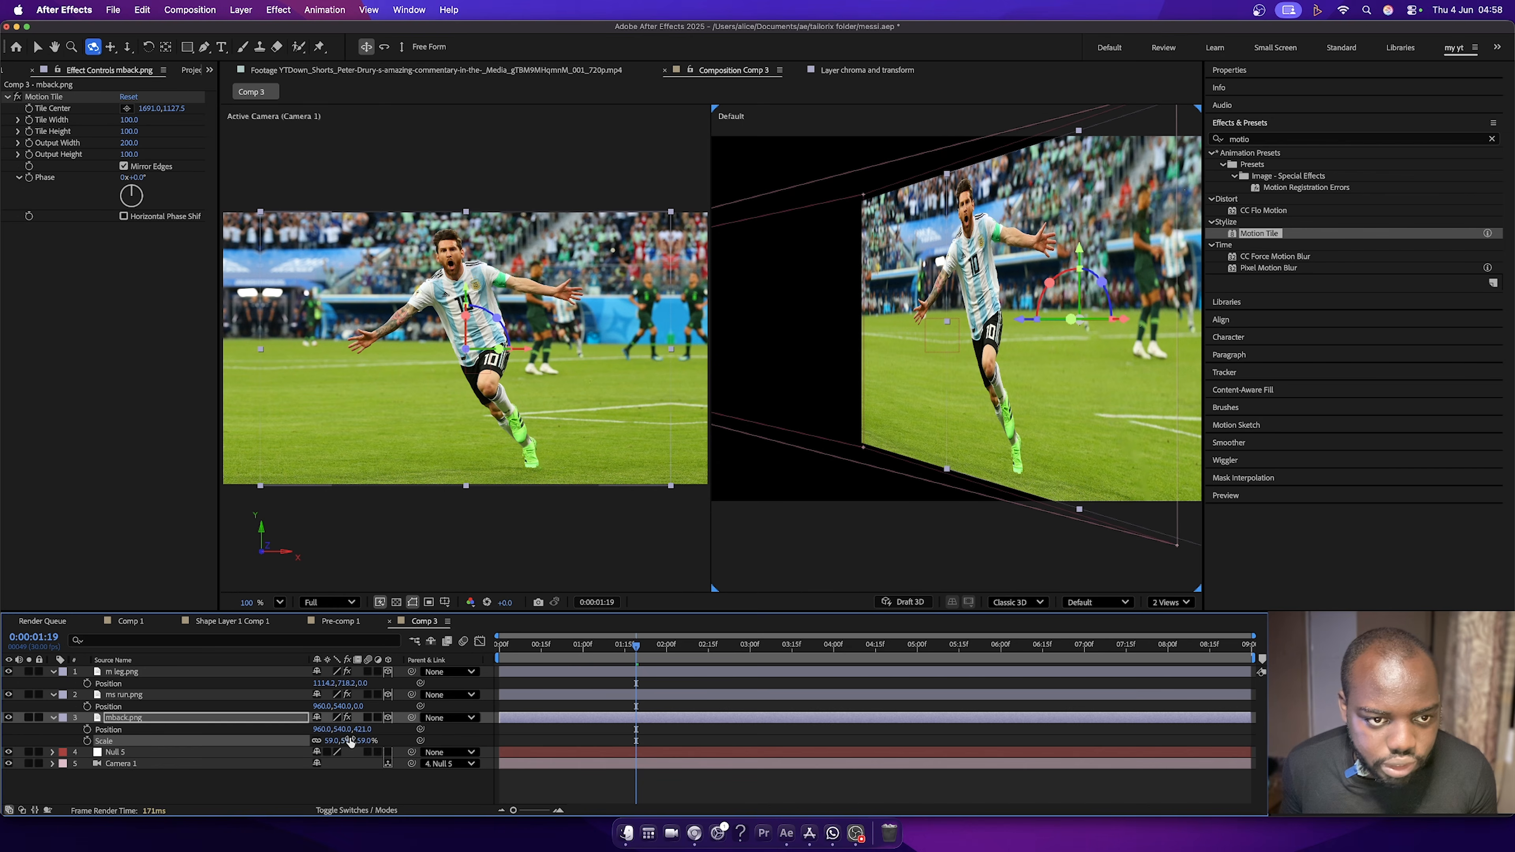
pyautogui.moveTo(337, 731); pyautogui.dragTo(317, 730)
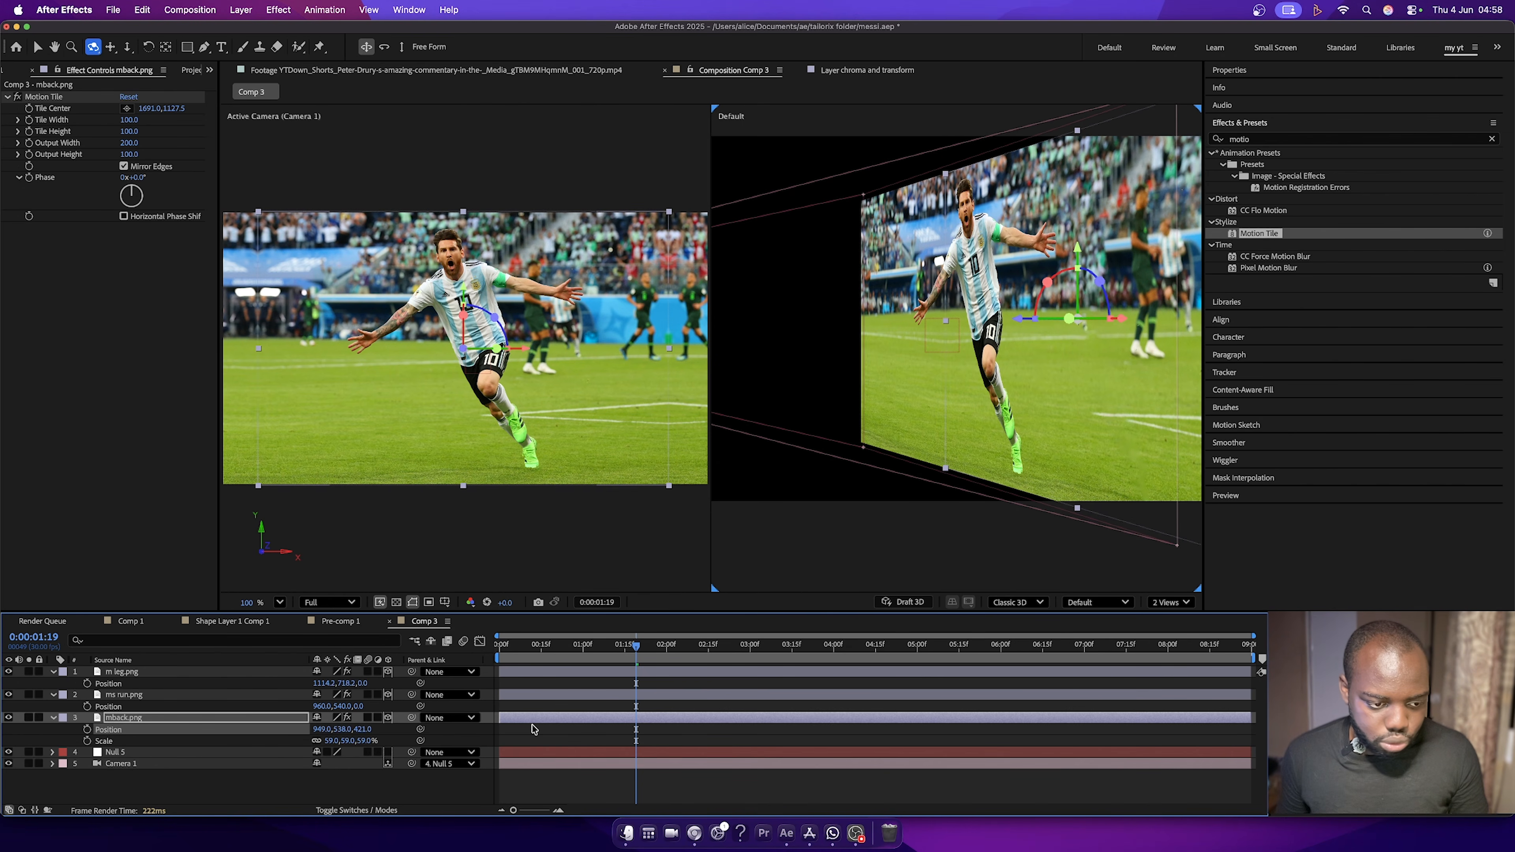
# Create a second null object and parent m leg.png and ms run.png to it.
pyautogui.click(62, 733)
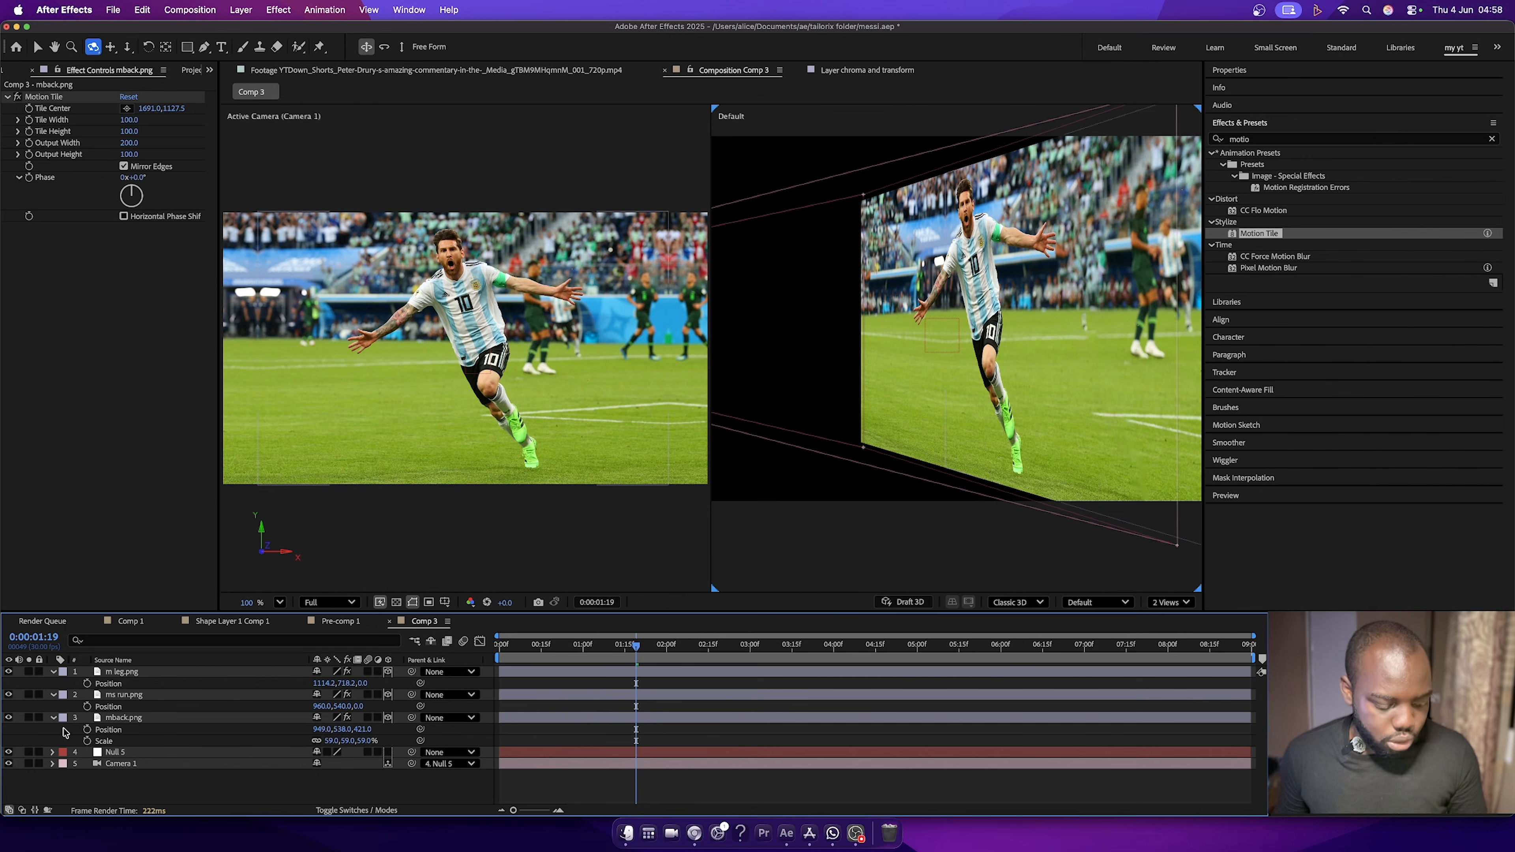
pyautogui.rightClick(66, 732)
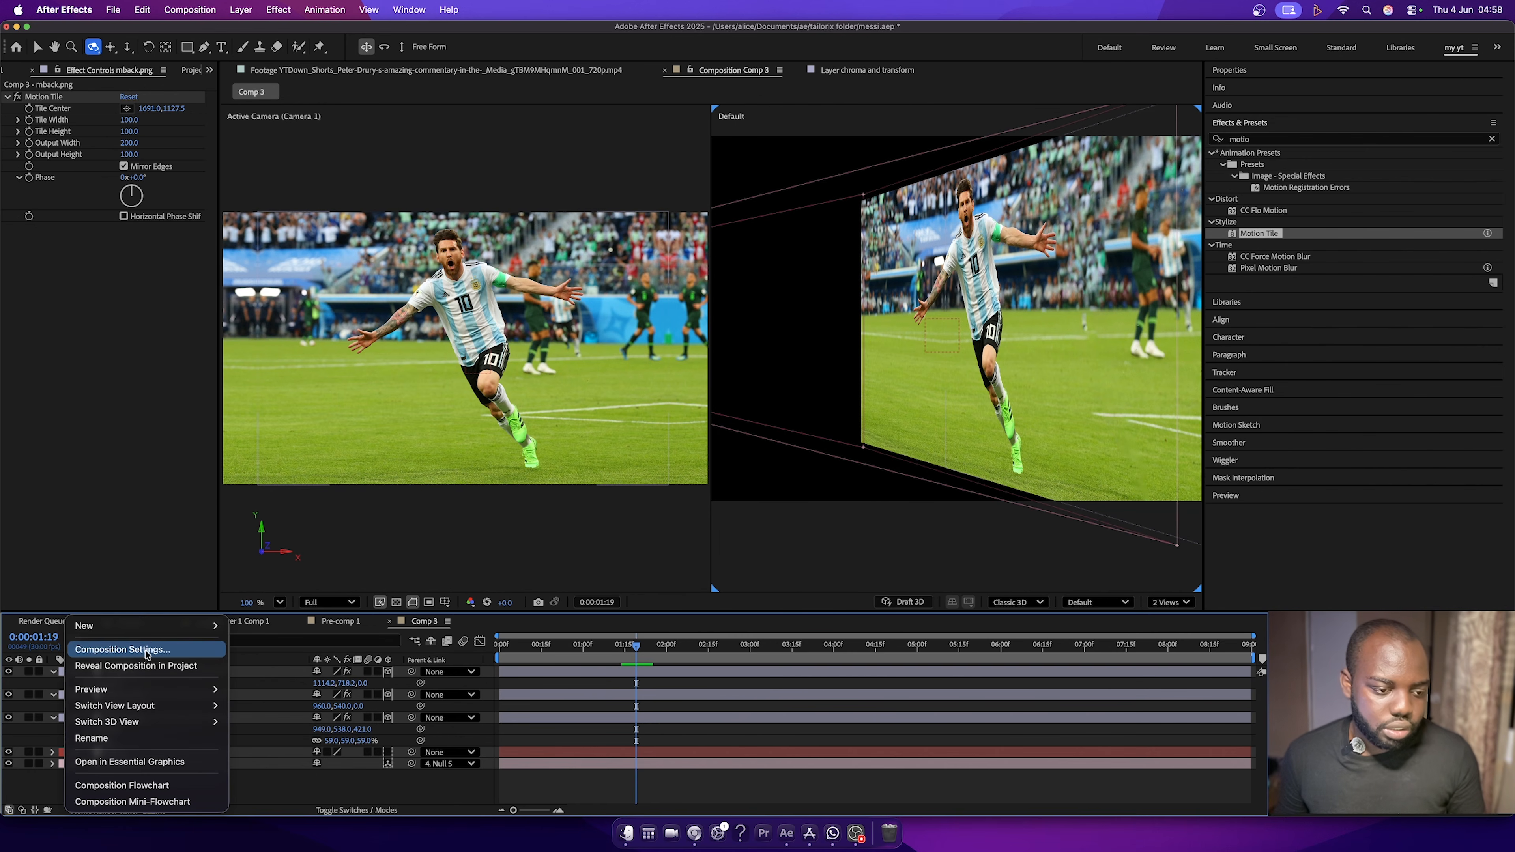
pyautogui.moveTo(193, 629)
pyautogui.click(262, 714)
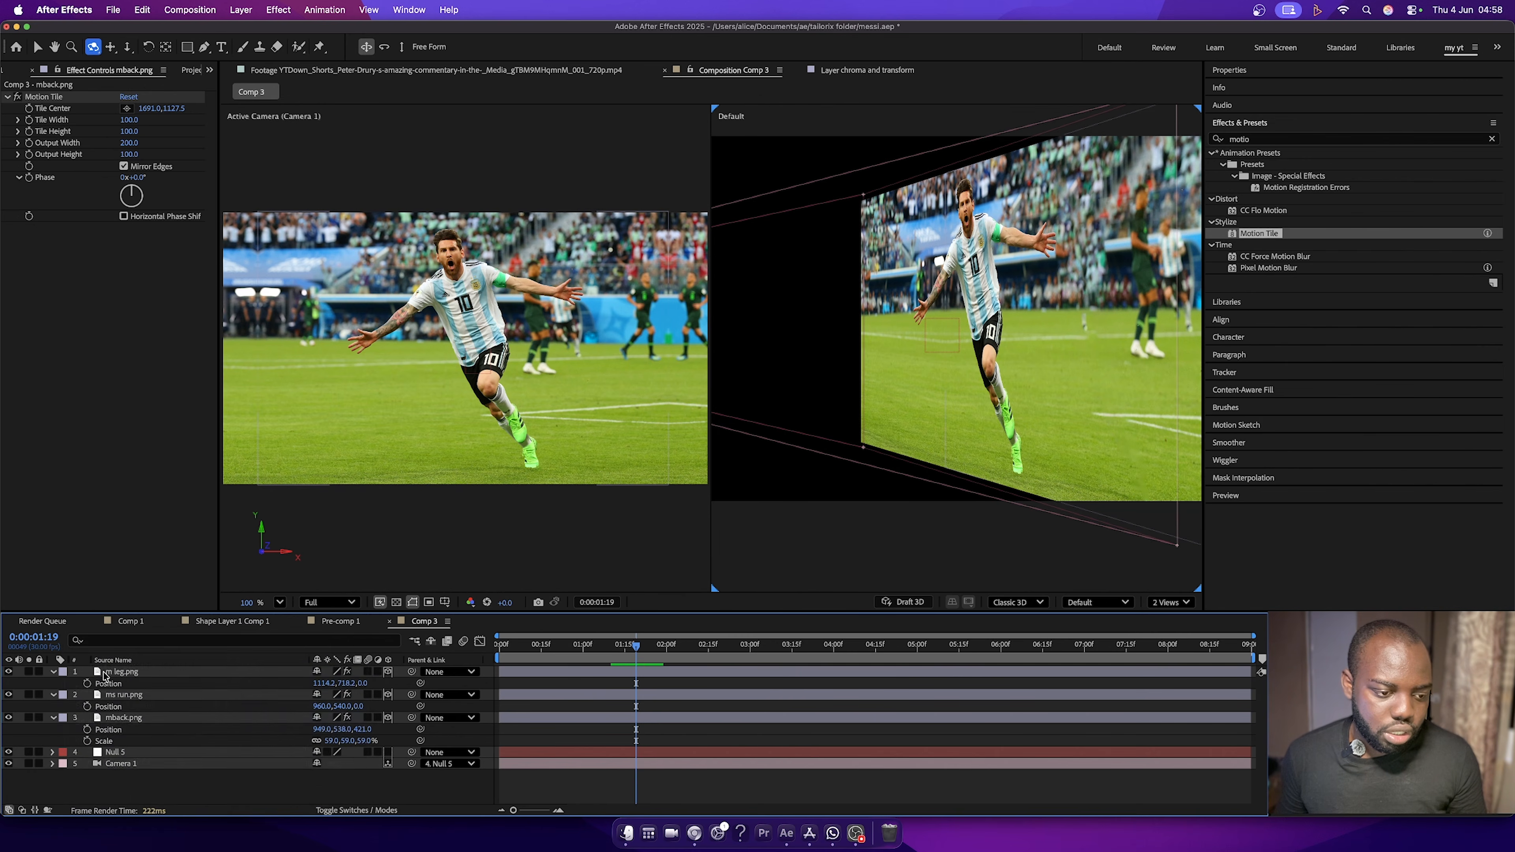
pyautogui.click(159, 684)
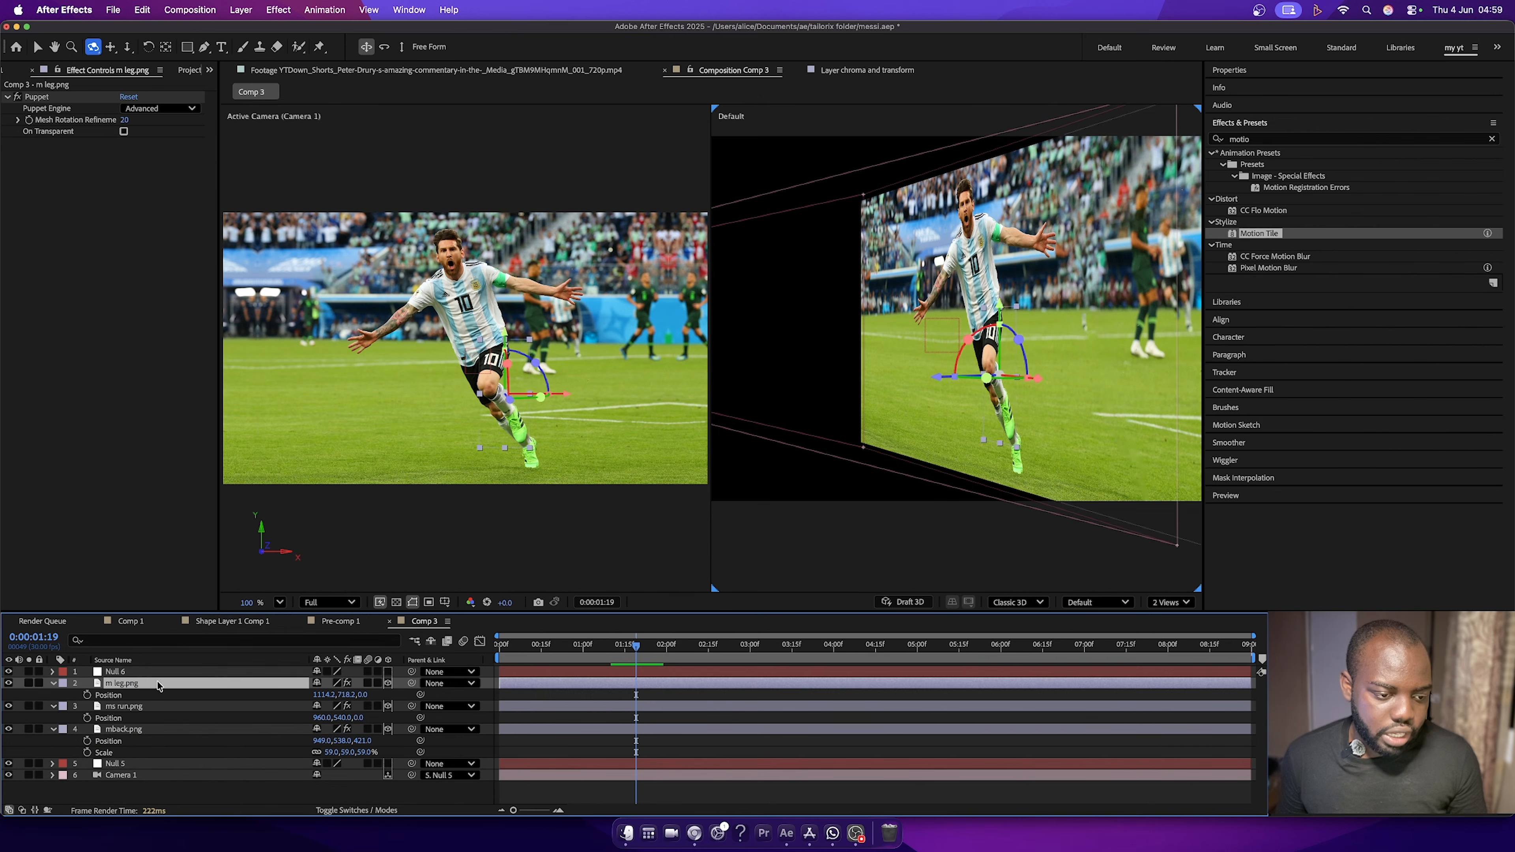
pyautogui.keyDown('shift'); pyautogui.click(137, 708); pyautogui.keyUp('shift')
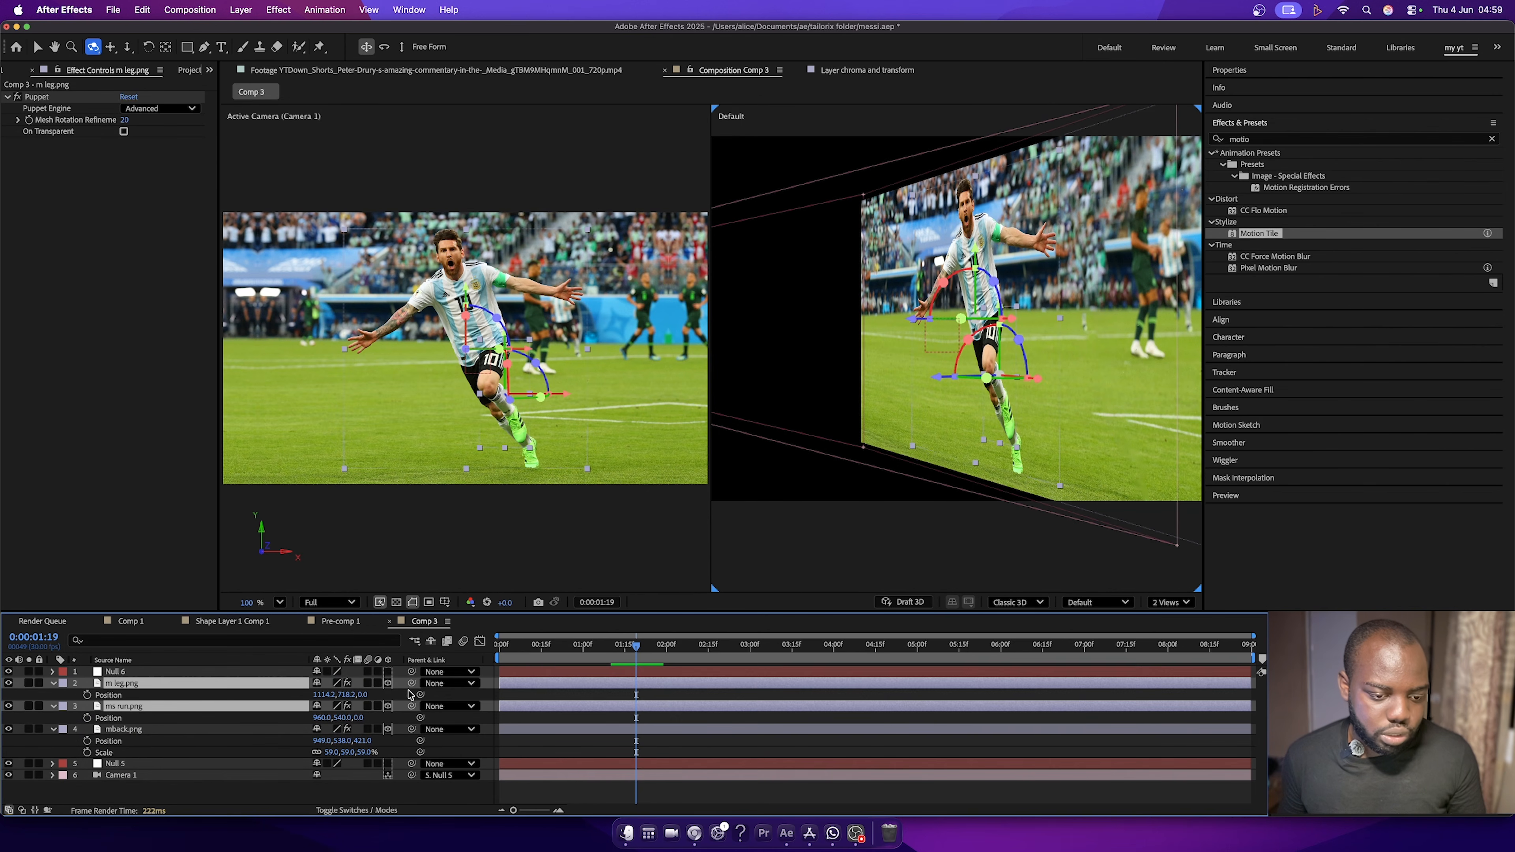
pyautogui.moveTo(412, 685); pyautogui.dragTo(116, 671)
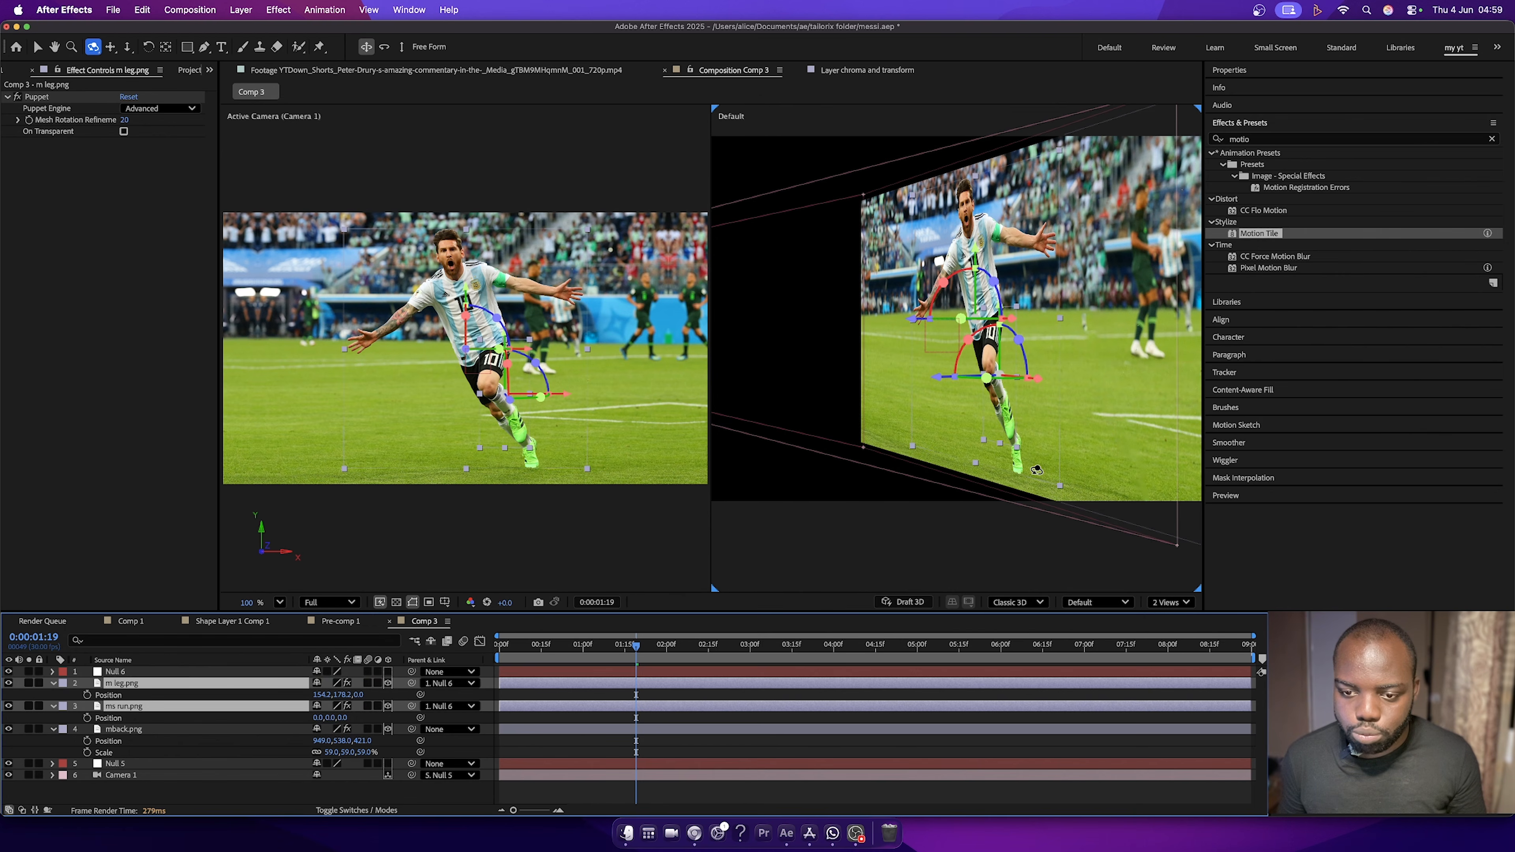
# Orbit the Default view slightly to check the layers and return the composition to a single view.
pyautogui.moveTo(1114, 405); pyautogui.dragTo(1192, 585)
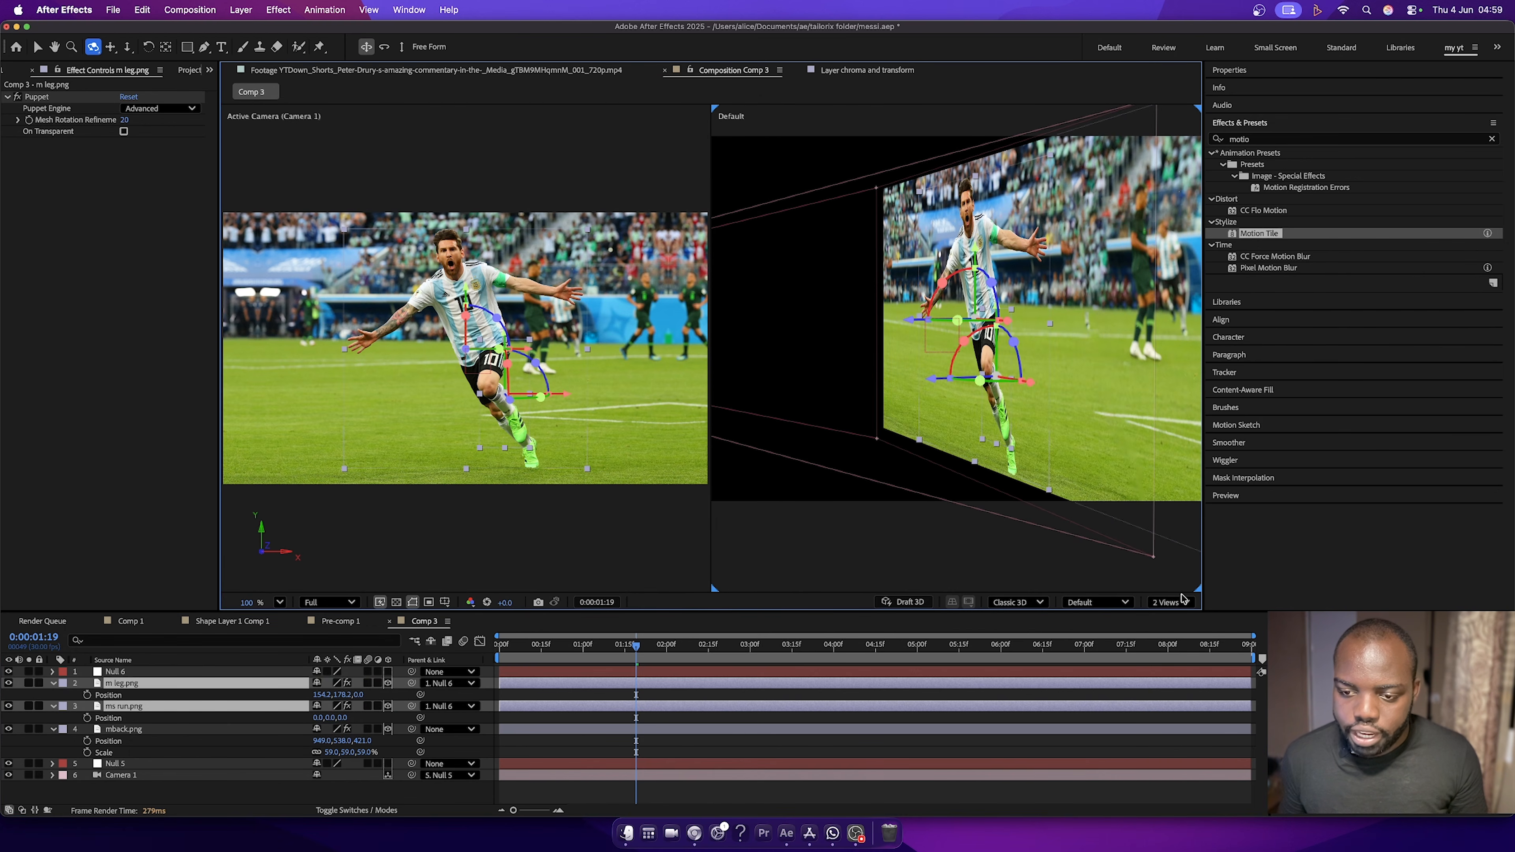
pyautogui.click(1183, 601)
pyautogui.click(1183, 625)
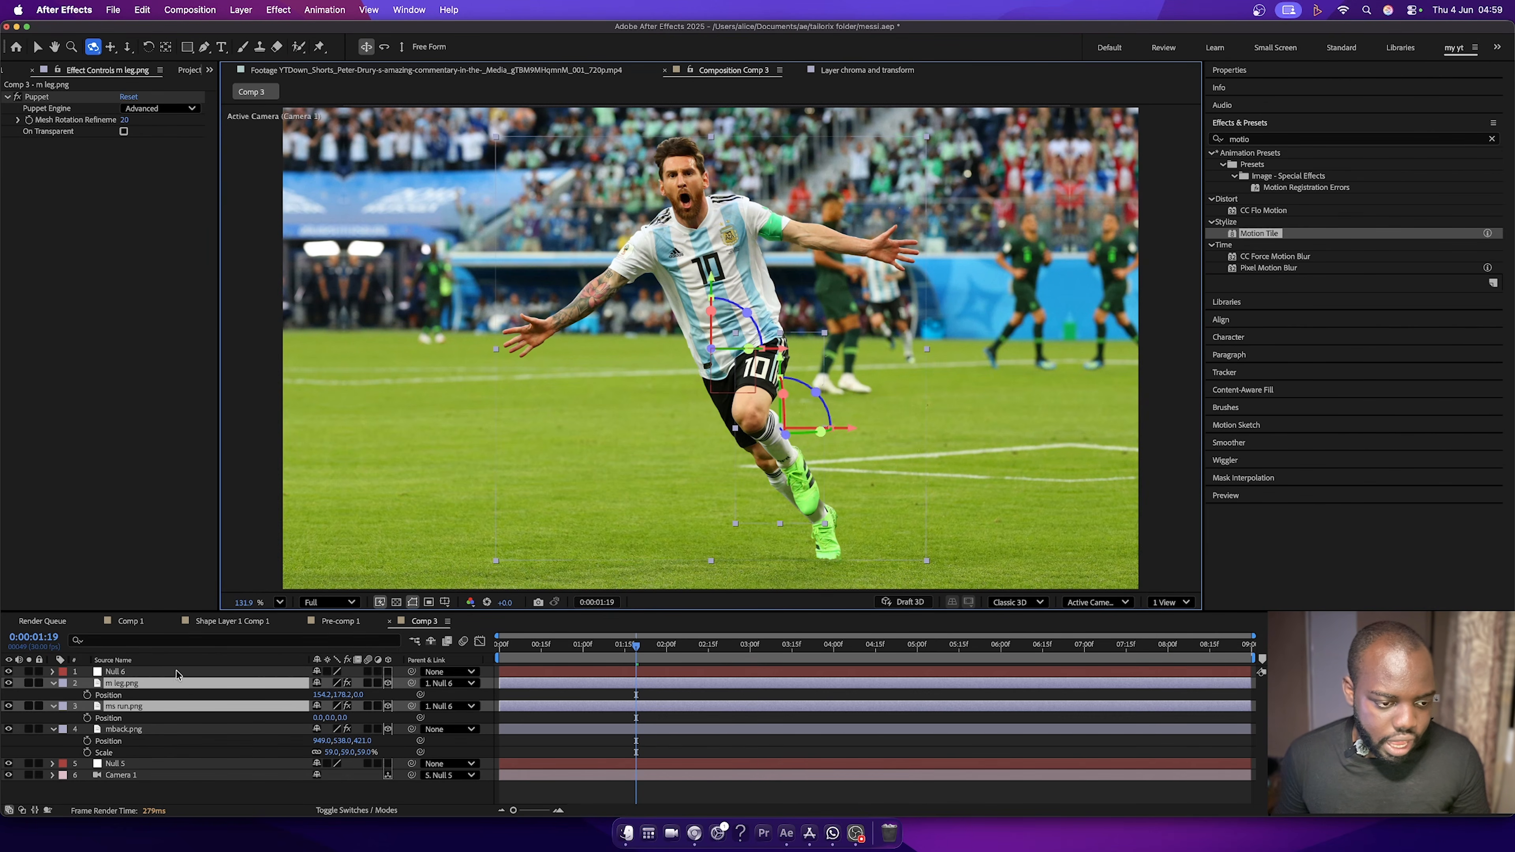
# Keyframe the scale of the footballer's null at 85% at the start of the timeline and 100% at 03:00.
pyautogui.click(140, 672)
pyautogui.press('s')
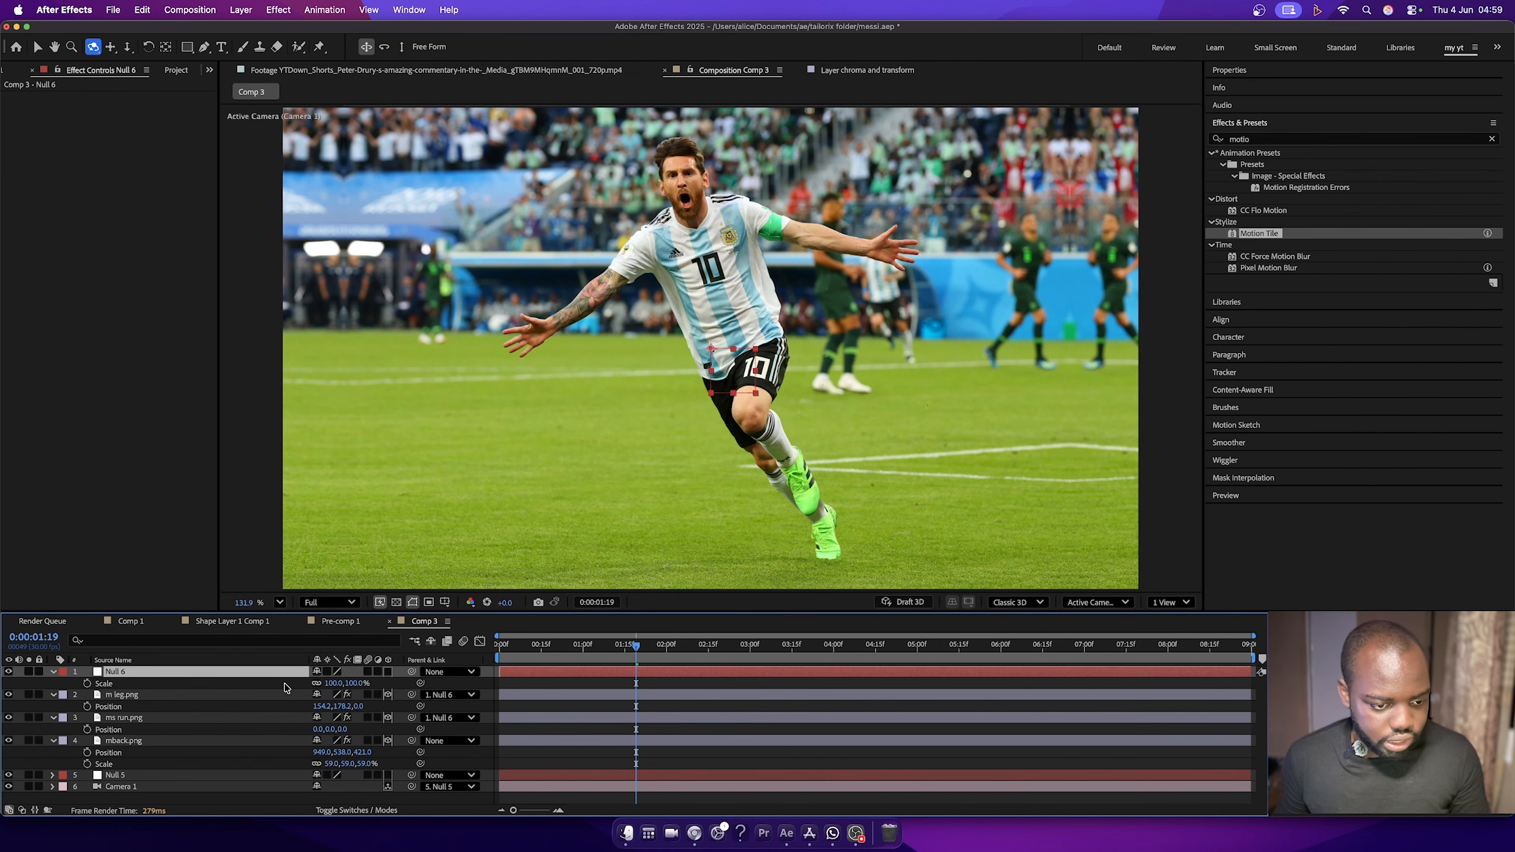
pyautogui.click(88, 684)
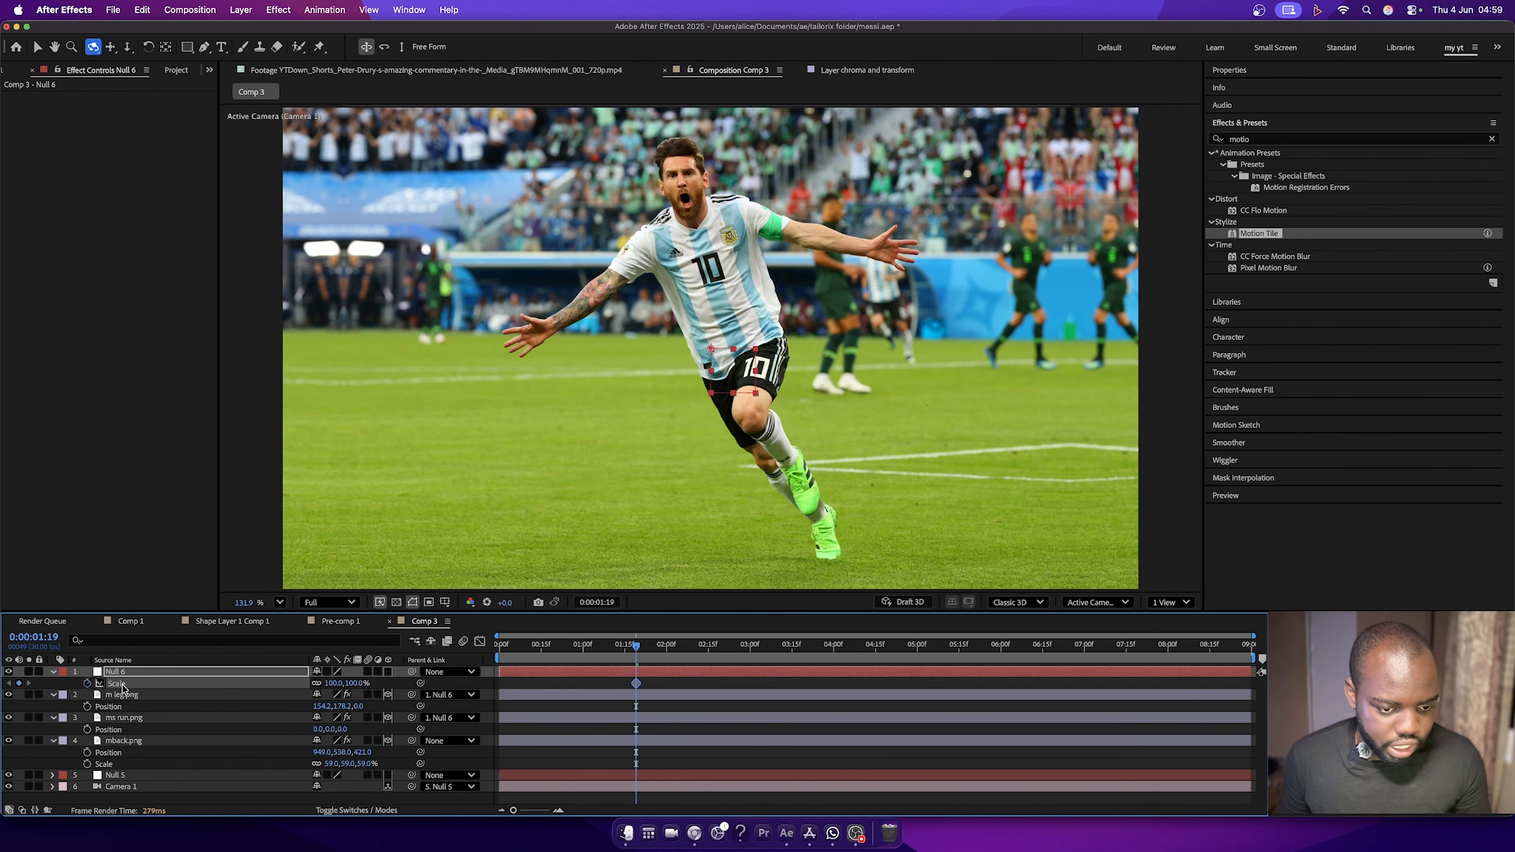
pyautogui.moveTo(636, 683); pyautogui.dragTo(752, 697)
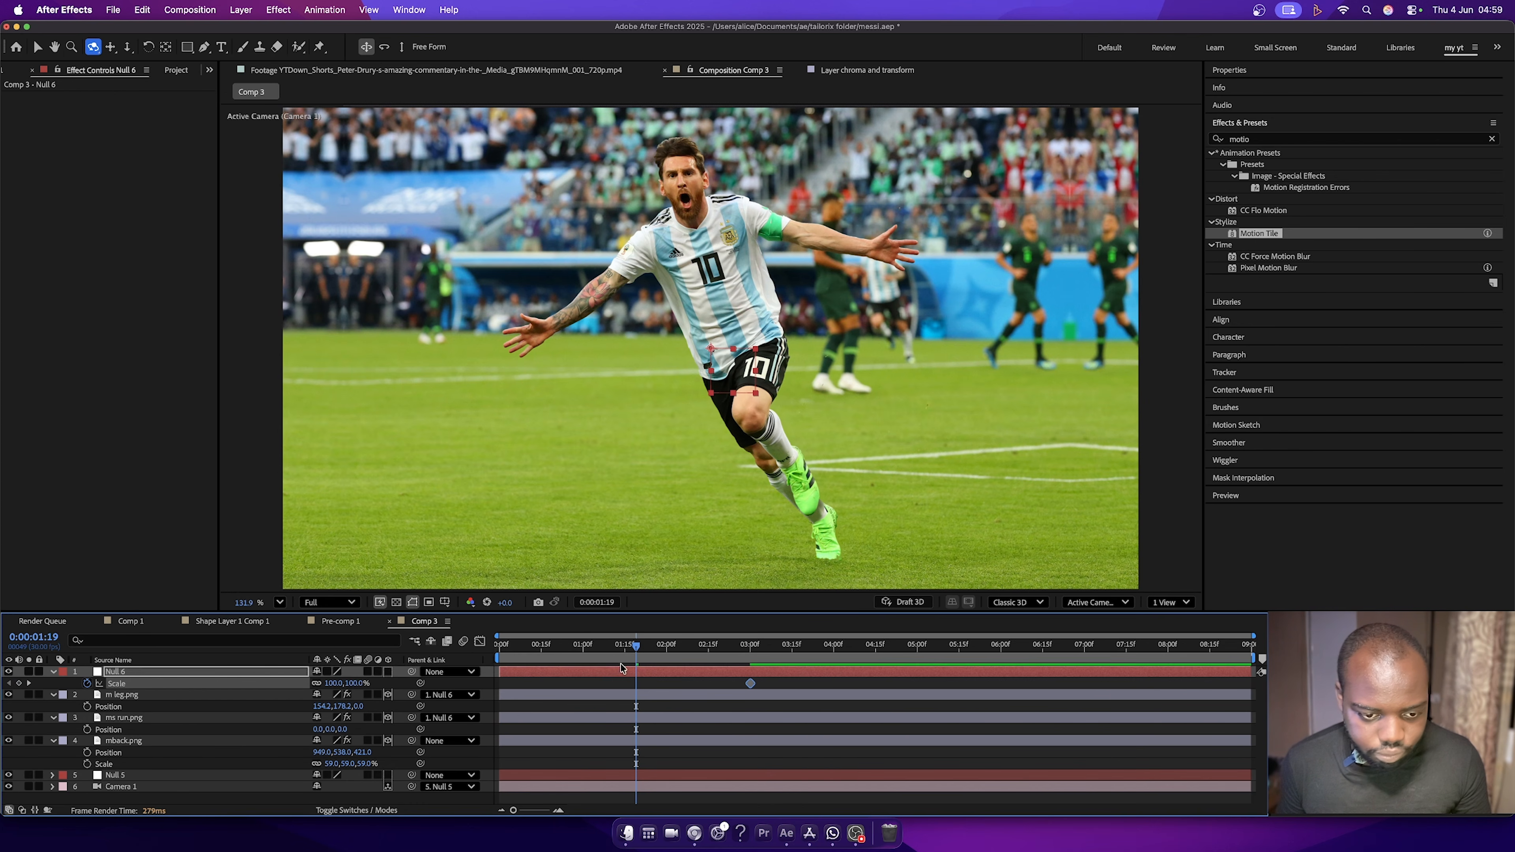
pyautogui.moveTo(547, 653); pyautogui.dragTo(490, 665)
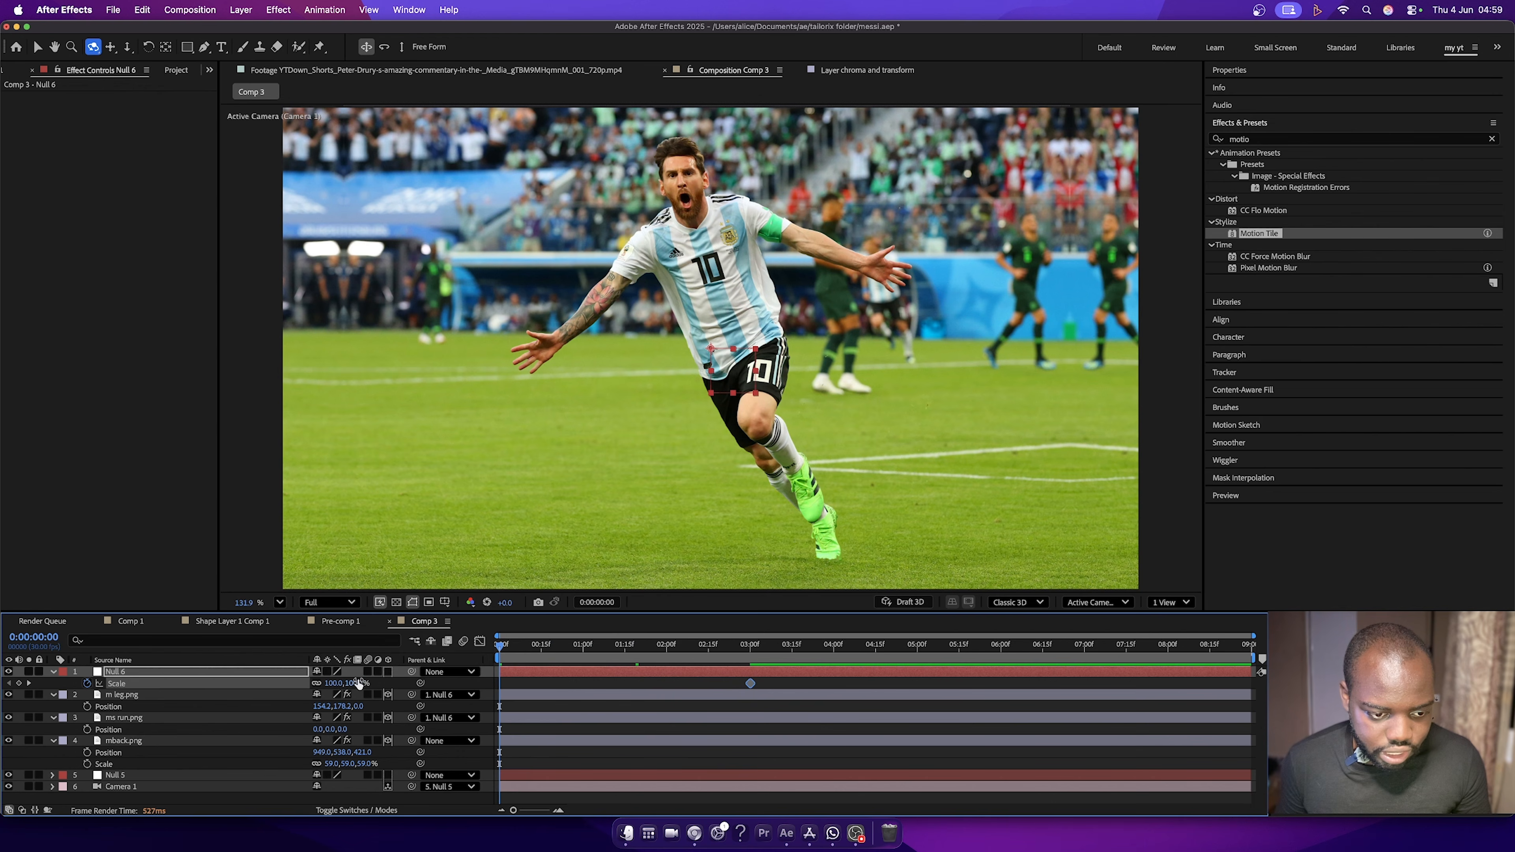
pyautogui.moveTo(349, 683); pyautogui.dragTo(342, 682)
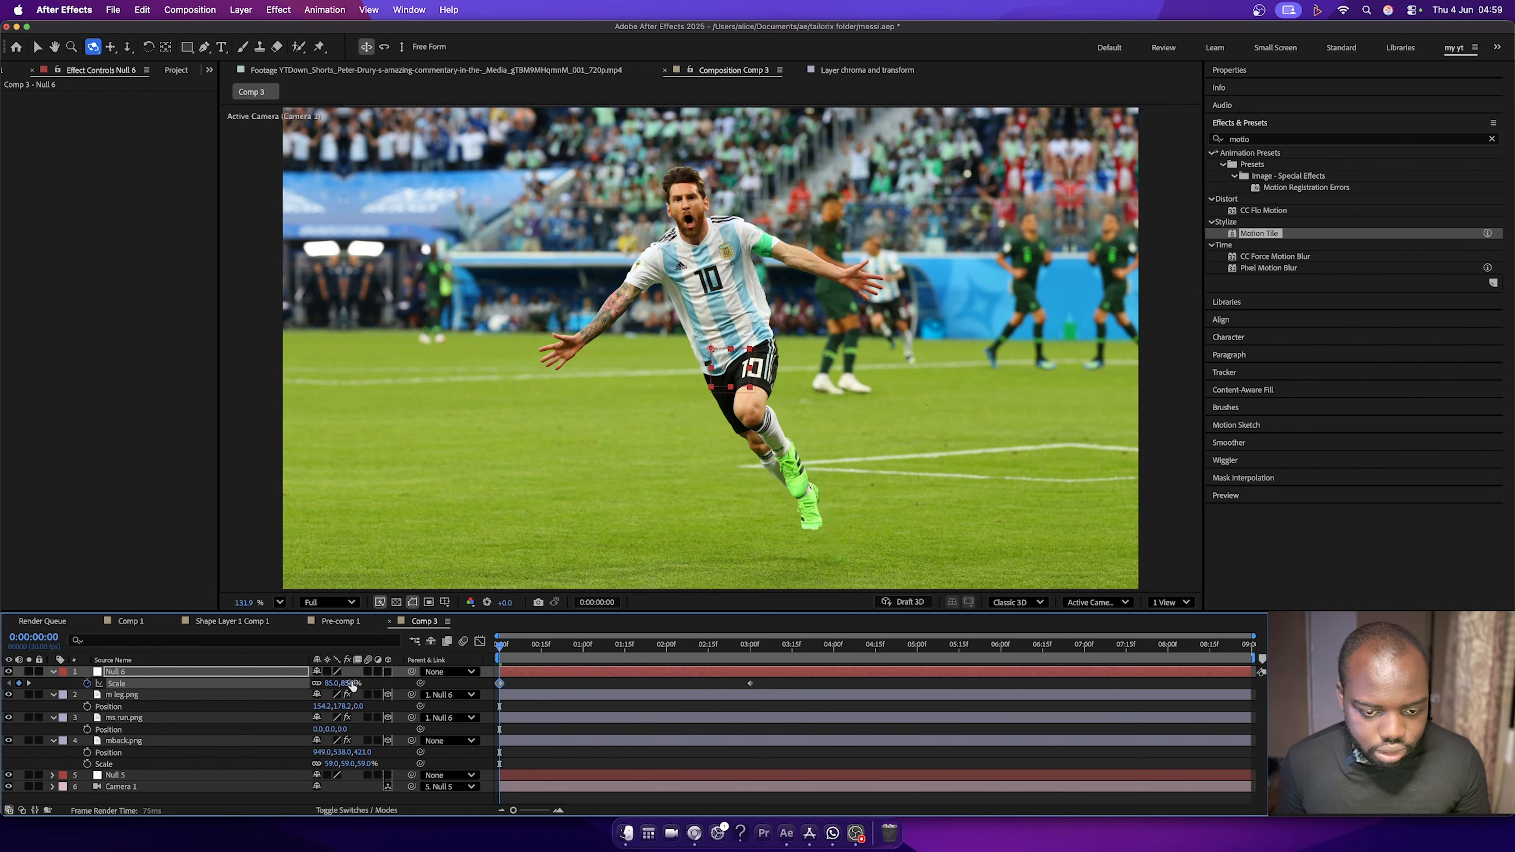
pyautogui.click(683, 740)
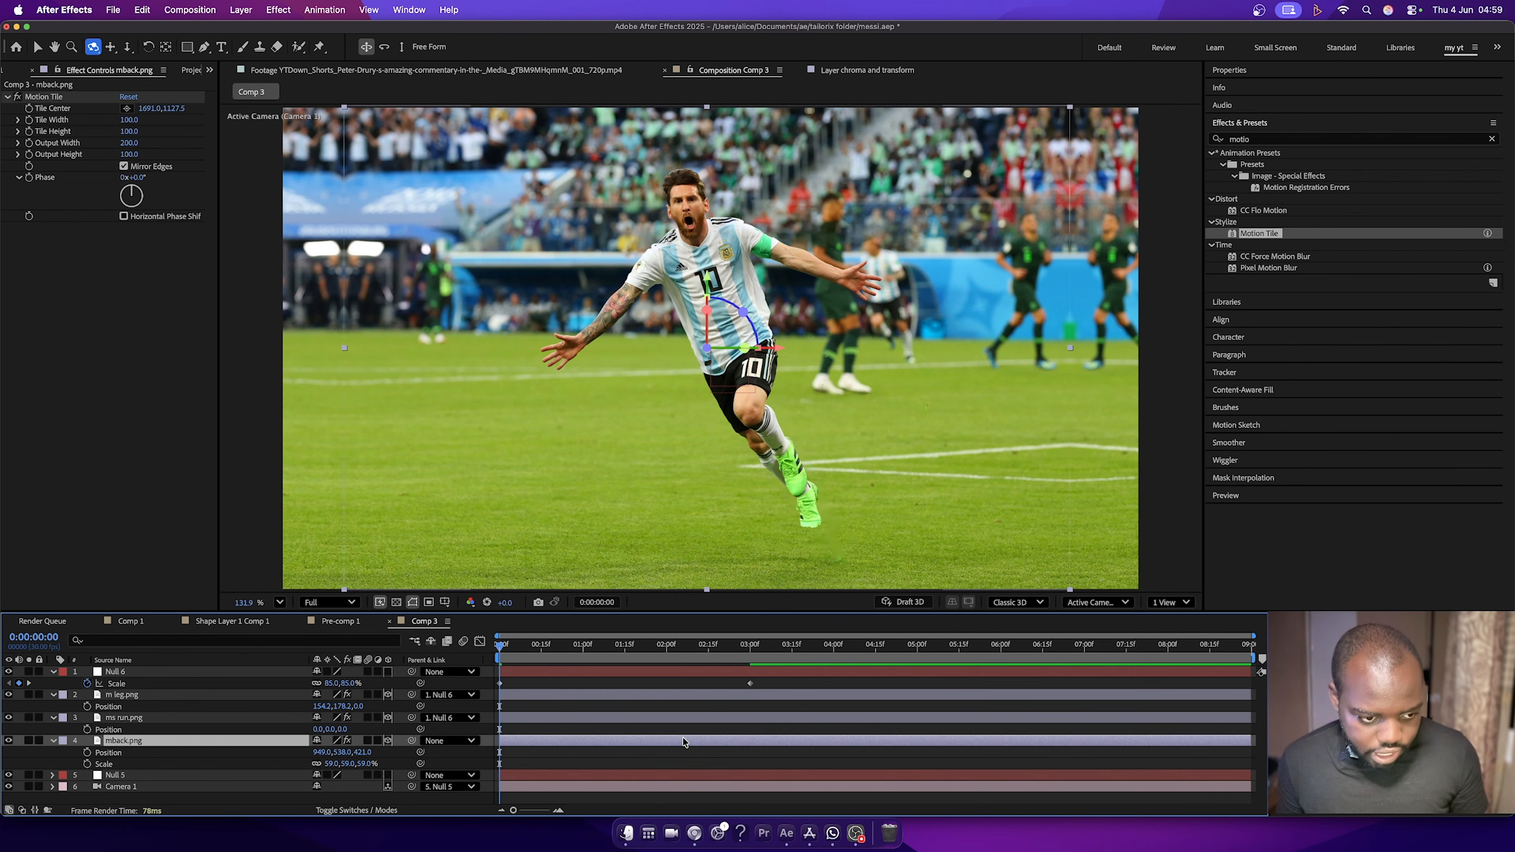
# Apply Easy Ease to all scale and puppet pin keyframes of the footballer's null, m leg.png and ms run.png.
pyautogui.keyDown('shift'); pyautogui.click(699, 673); pyautogui.keyUp('shift')
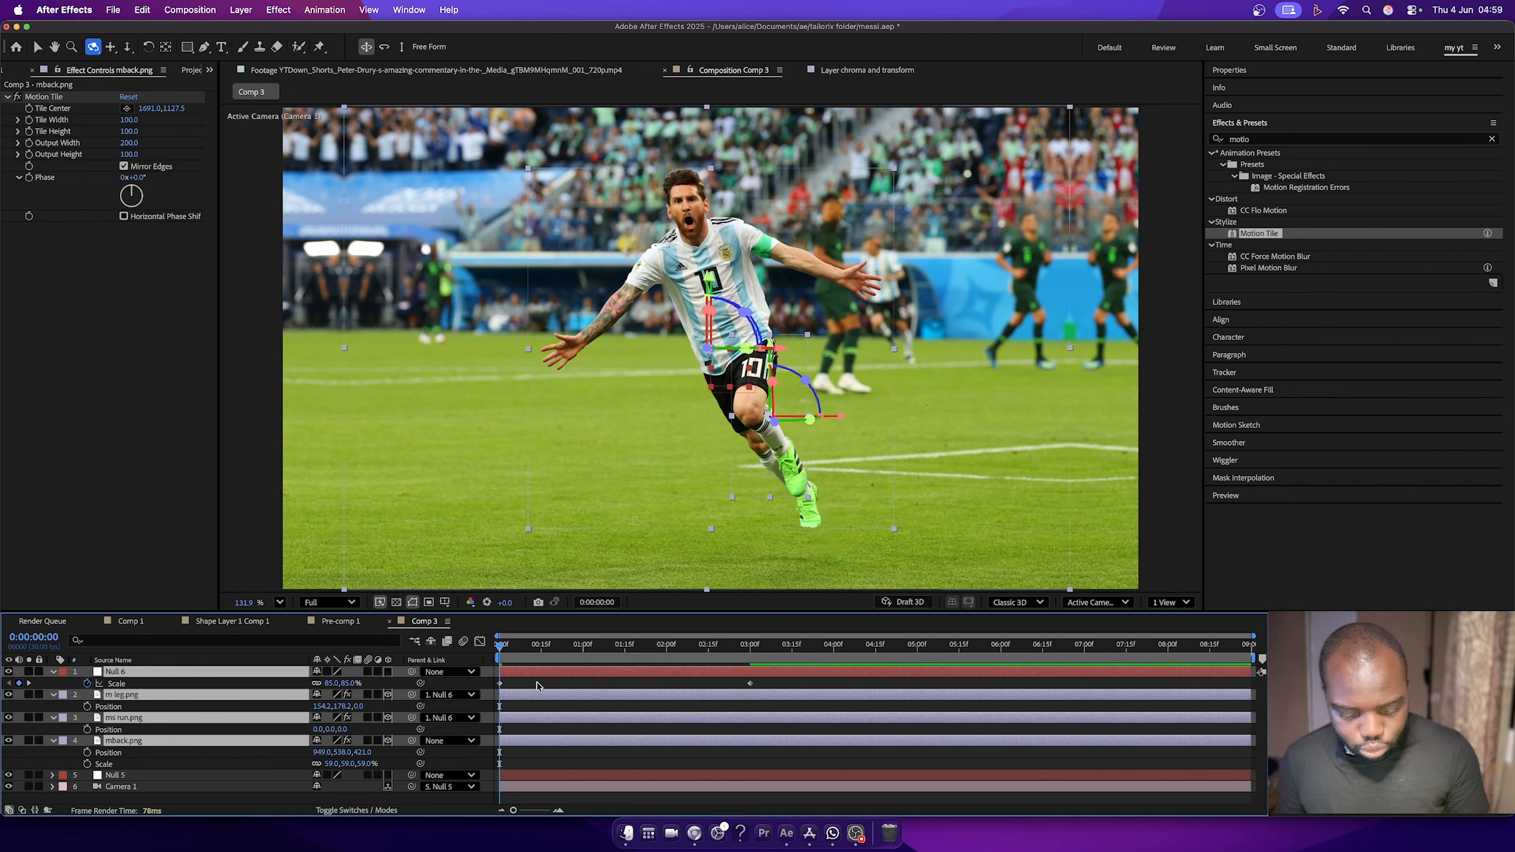
pyautogui.press('u')
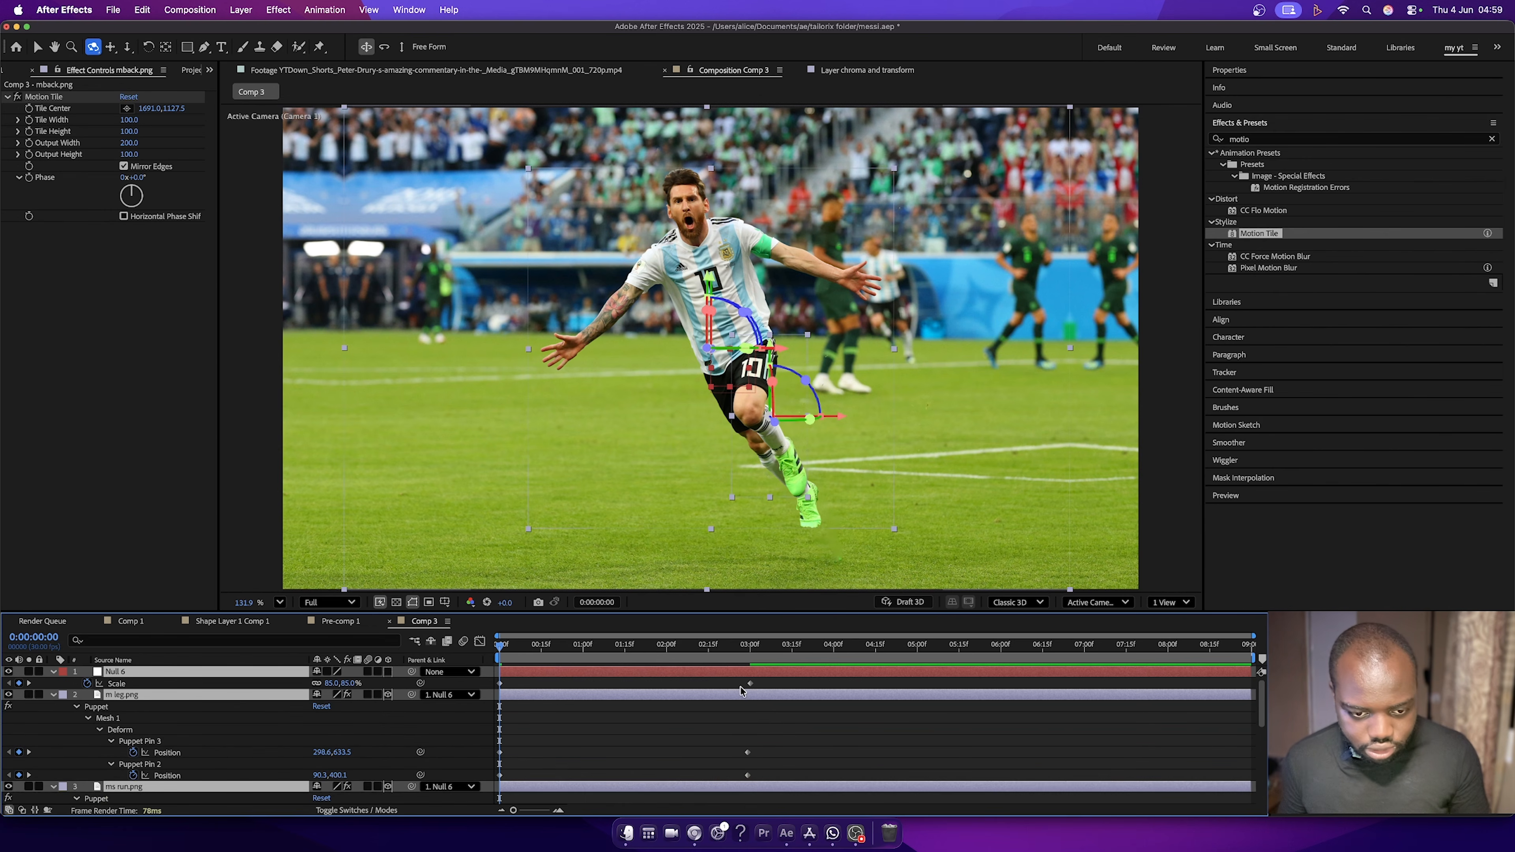
pyautogui.moveTo(726, 684); pyautogui.dragTo(778, 846)
pyautogui.press('F9')
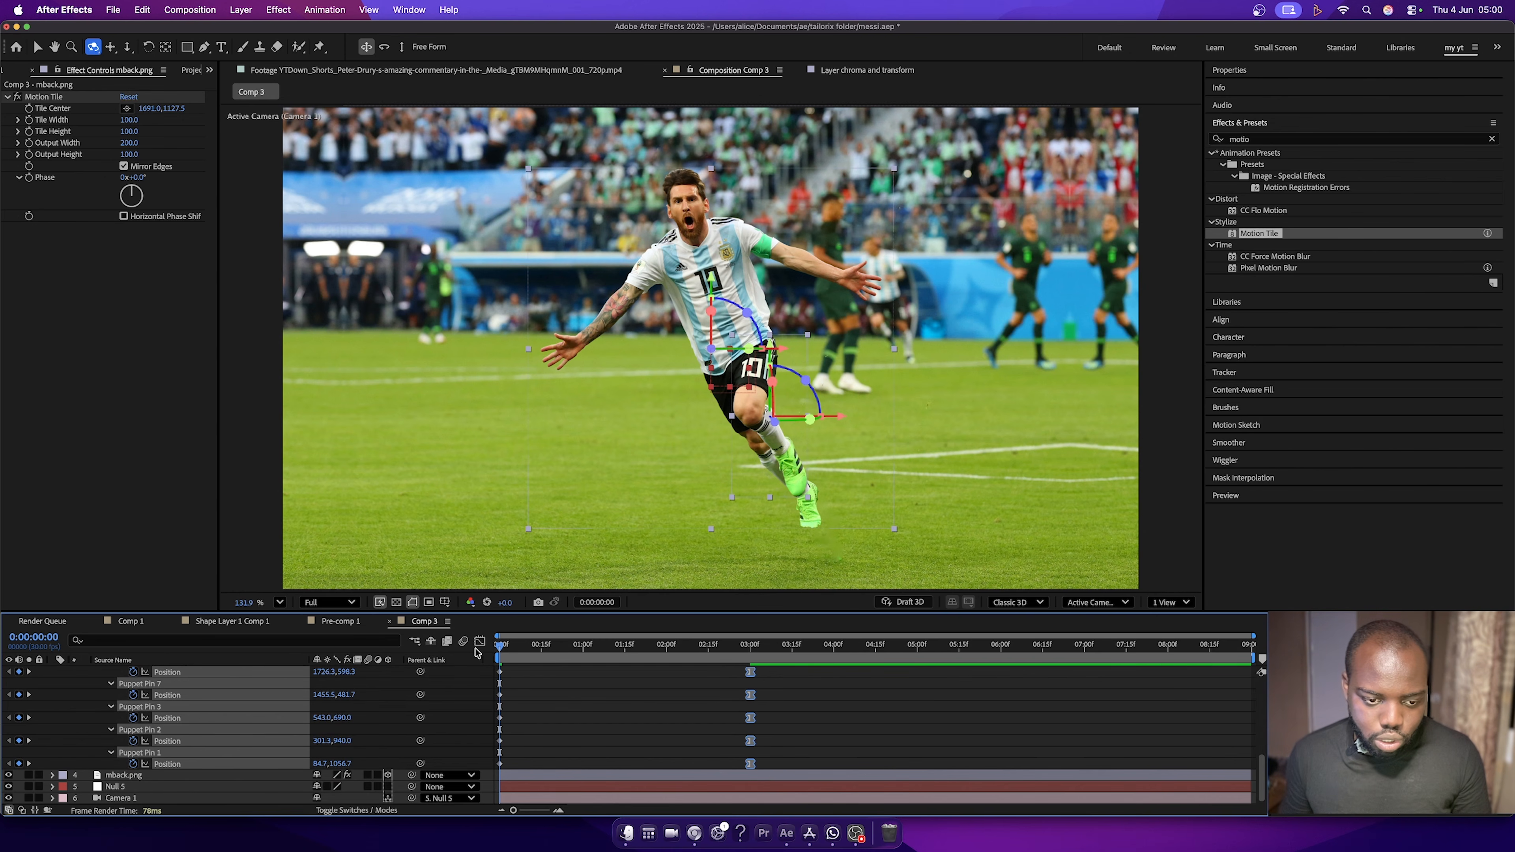
# Reshape the keyframes' speed curves so the motion starts fast and slows gradually toward 03:00, and preview the animation.
pyautogui.click(479, 642)
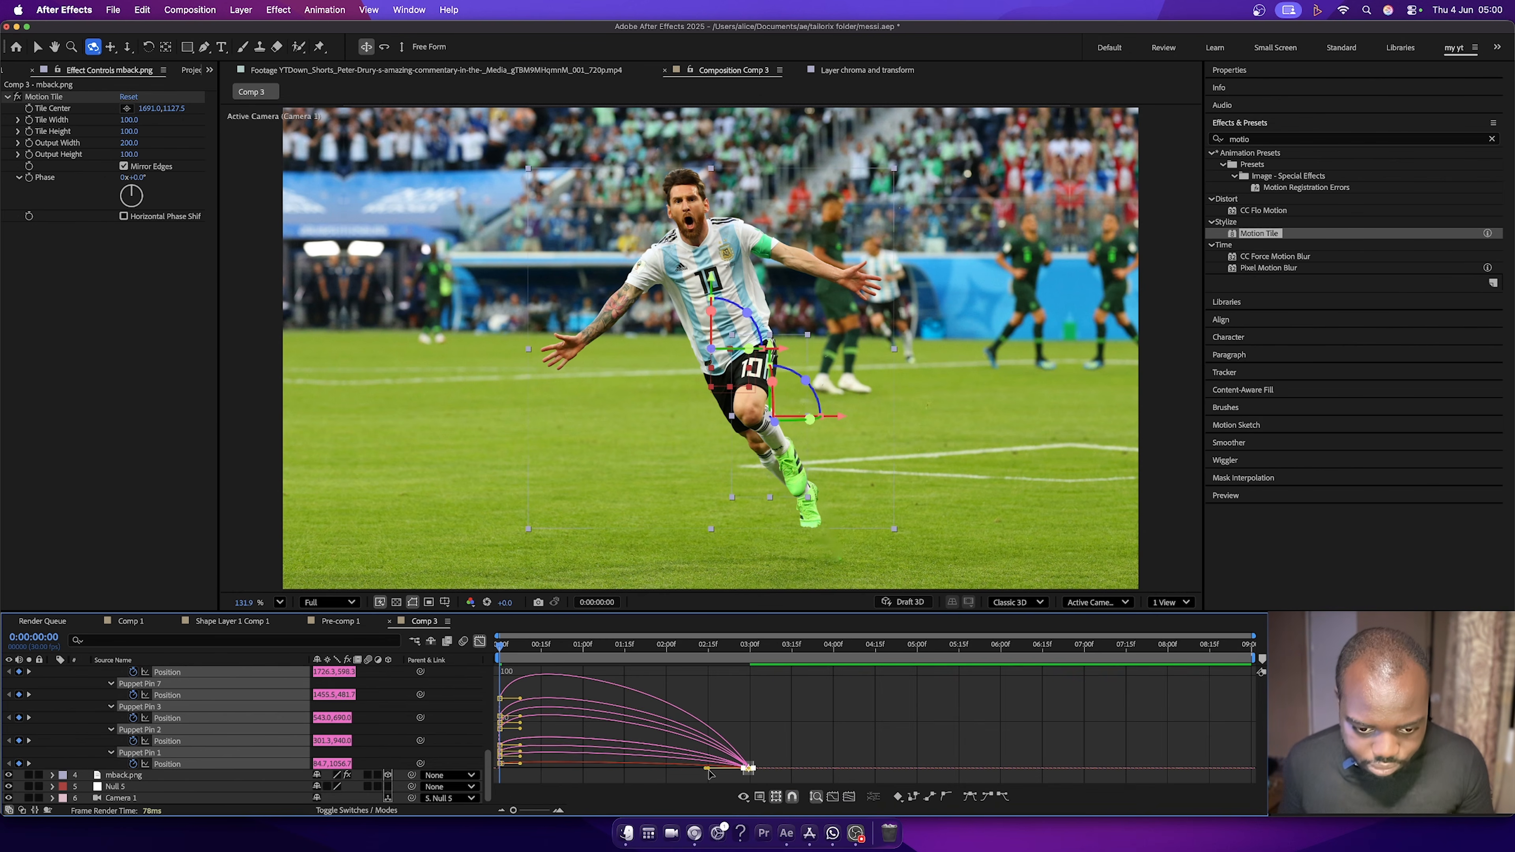
pyautogui.moveTo(709, 770); pyautogui.dragTo(596, 779)
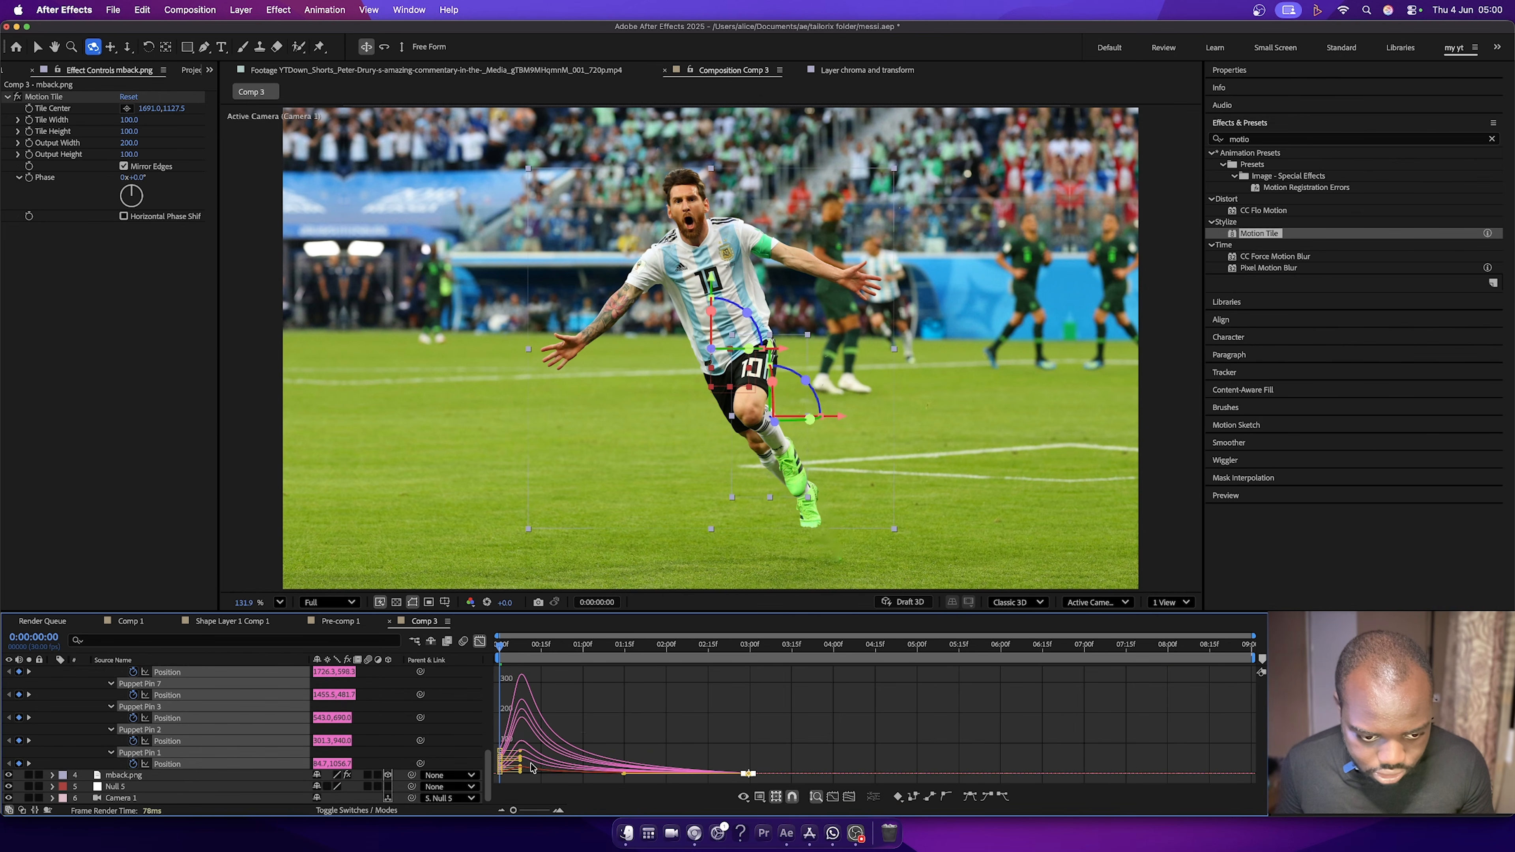
pyautogui.moveTo(565, 720); pyautogui.dragTo(494, 777)
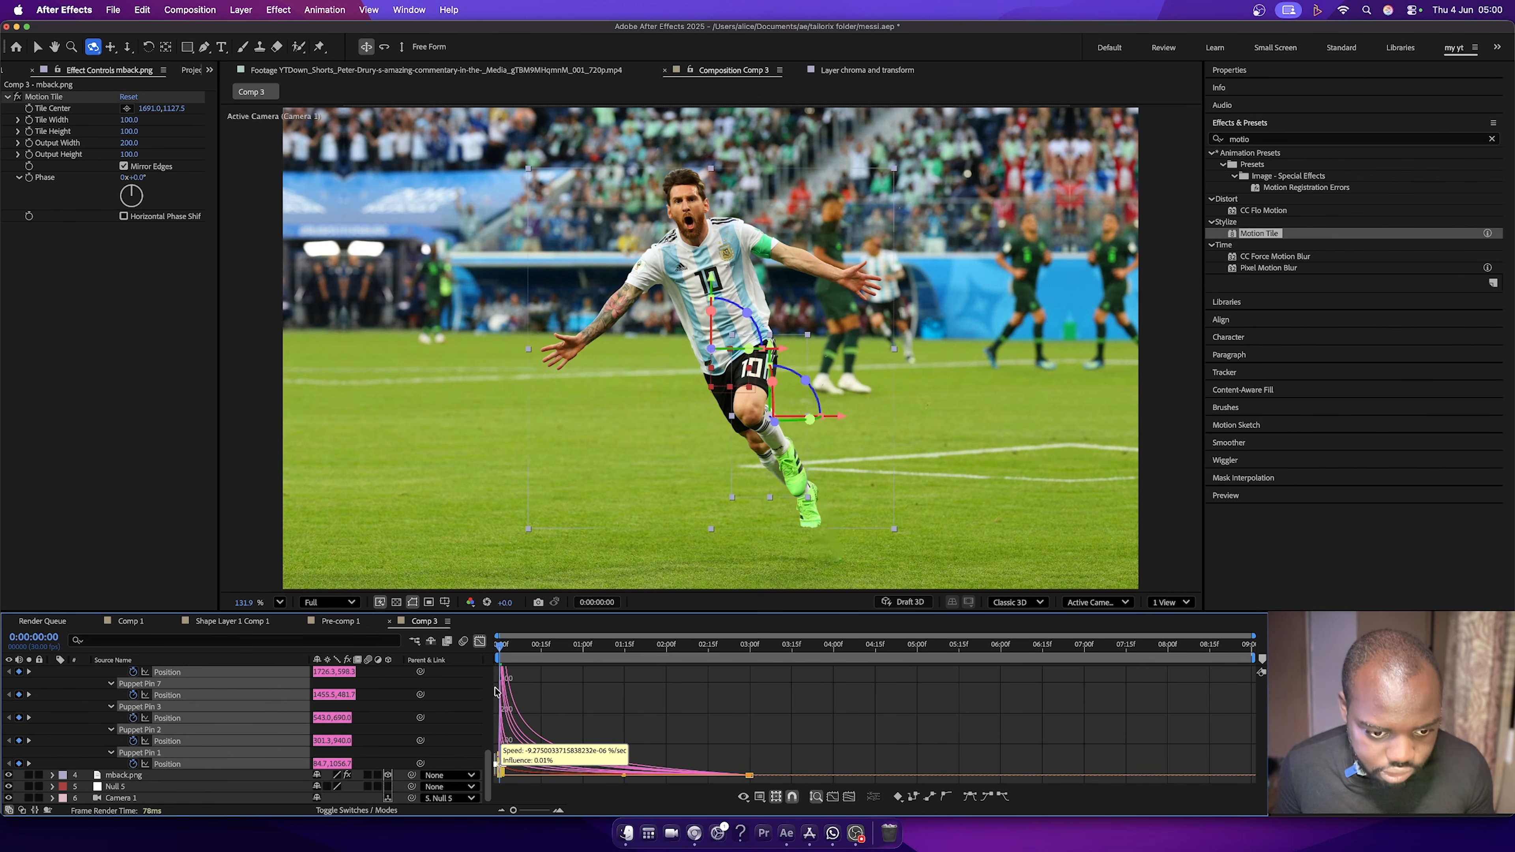
pyautogui.click(479, 641)
pyautogui.press('space')
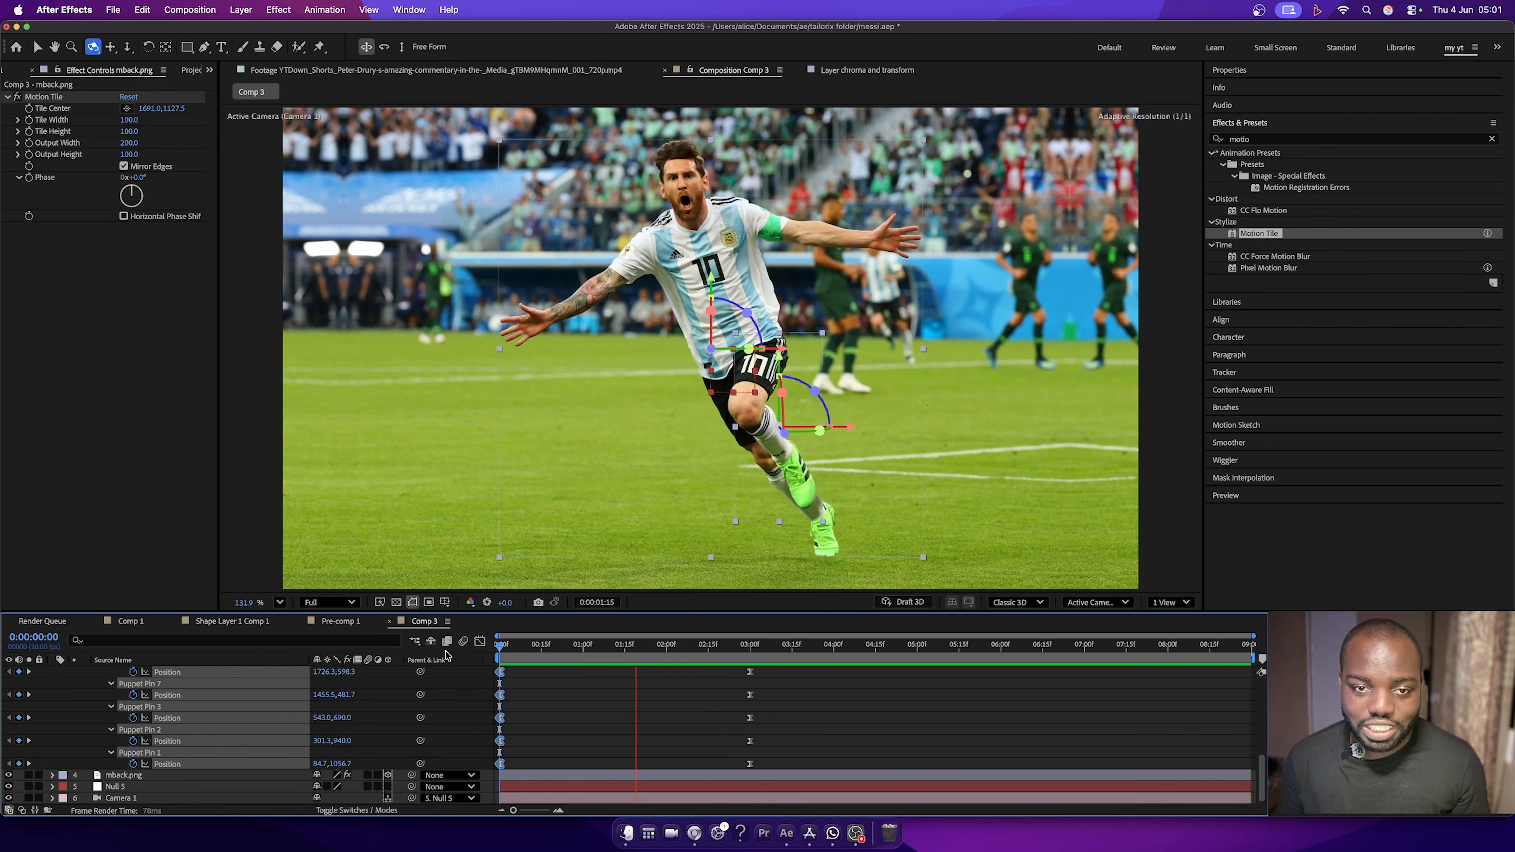
pyautogui.click(485, 652)
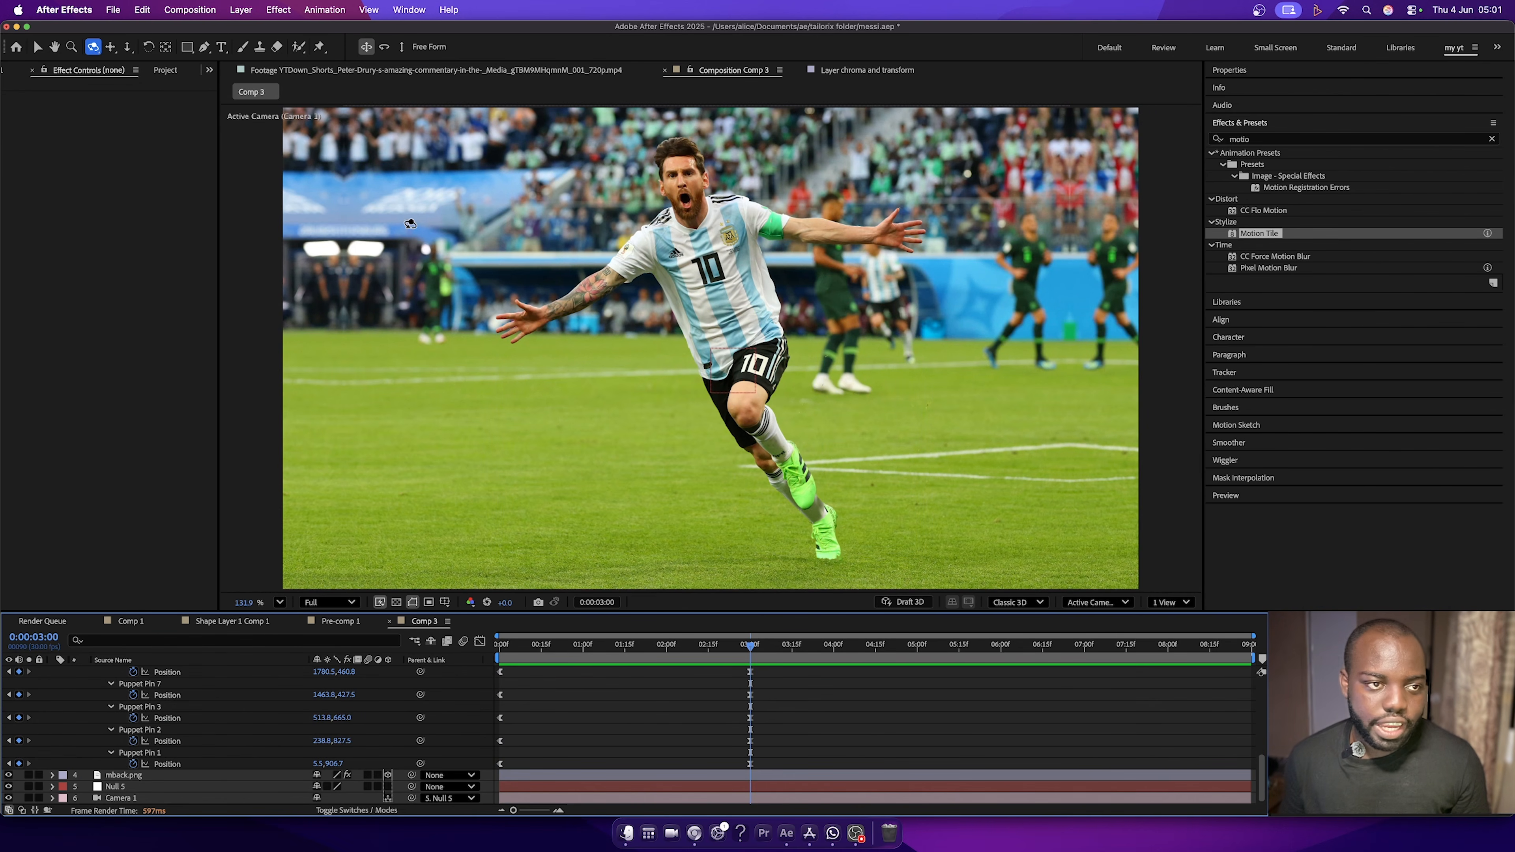
# Draw a straight horizontal line across the footballer's head height with the Pen tool and give it a white 3 px stroke.
pyautogui.press('v')
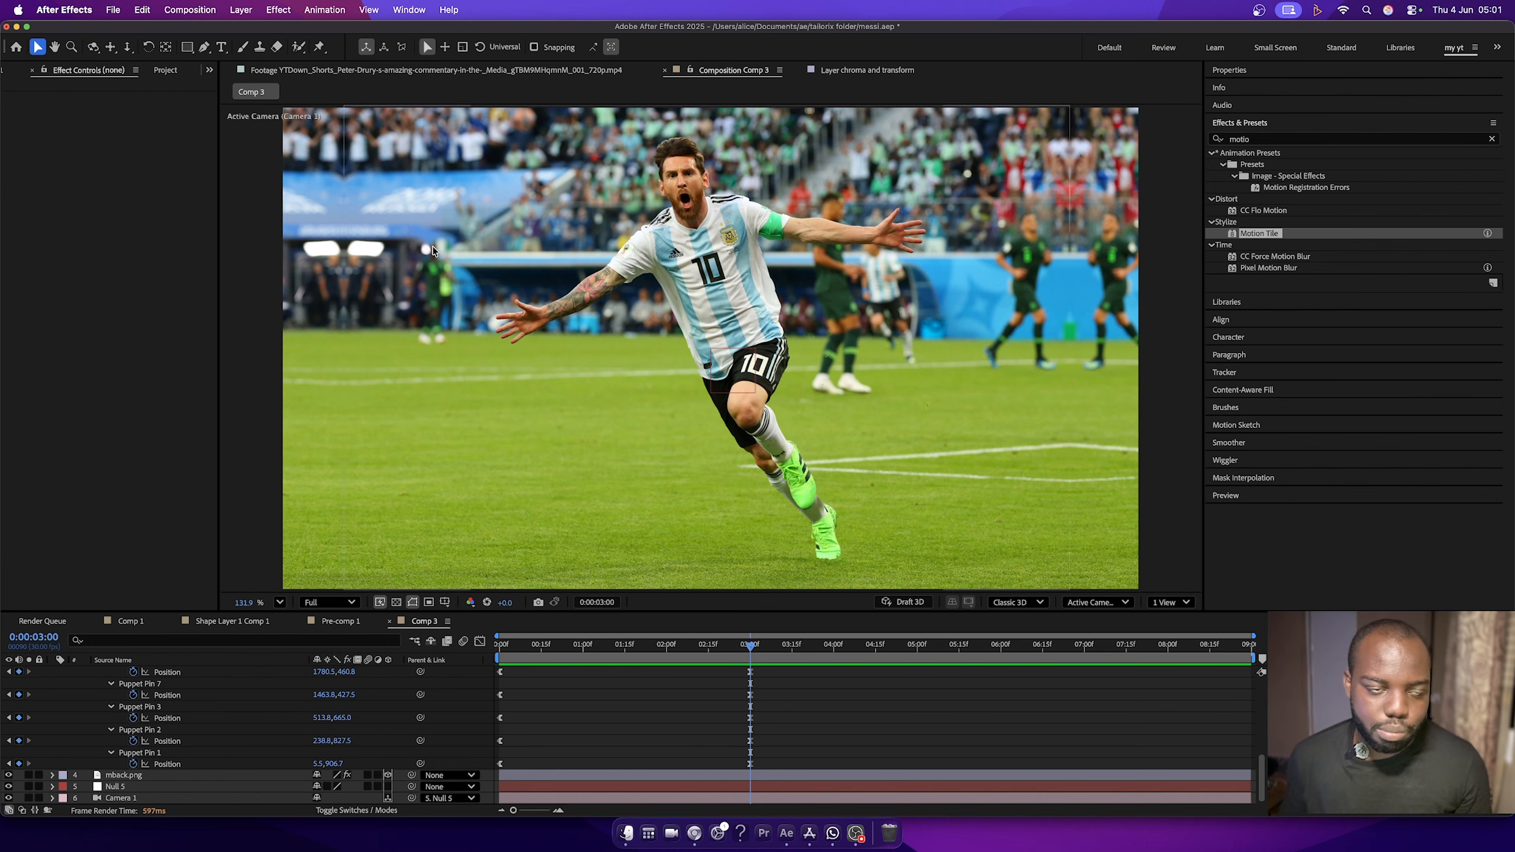
pyautogui.click(203, 47)
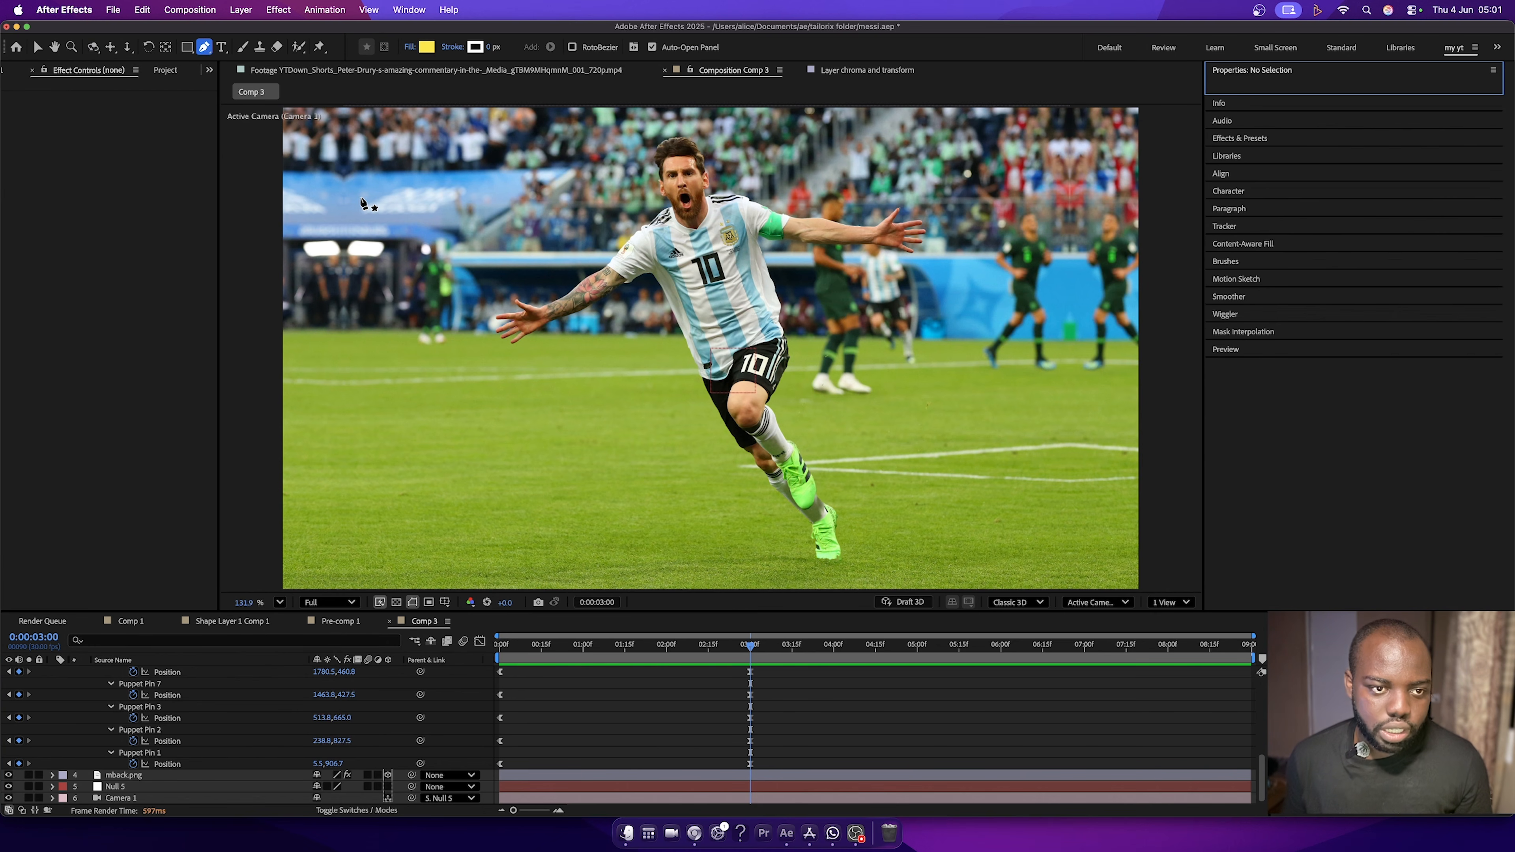
pyautogui.click(360, 196)
pyautogui.click(1040, 196)
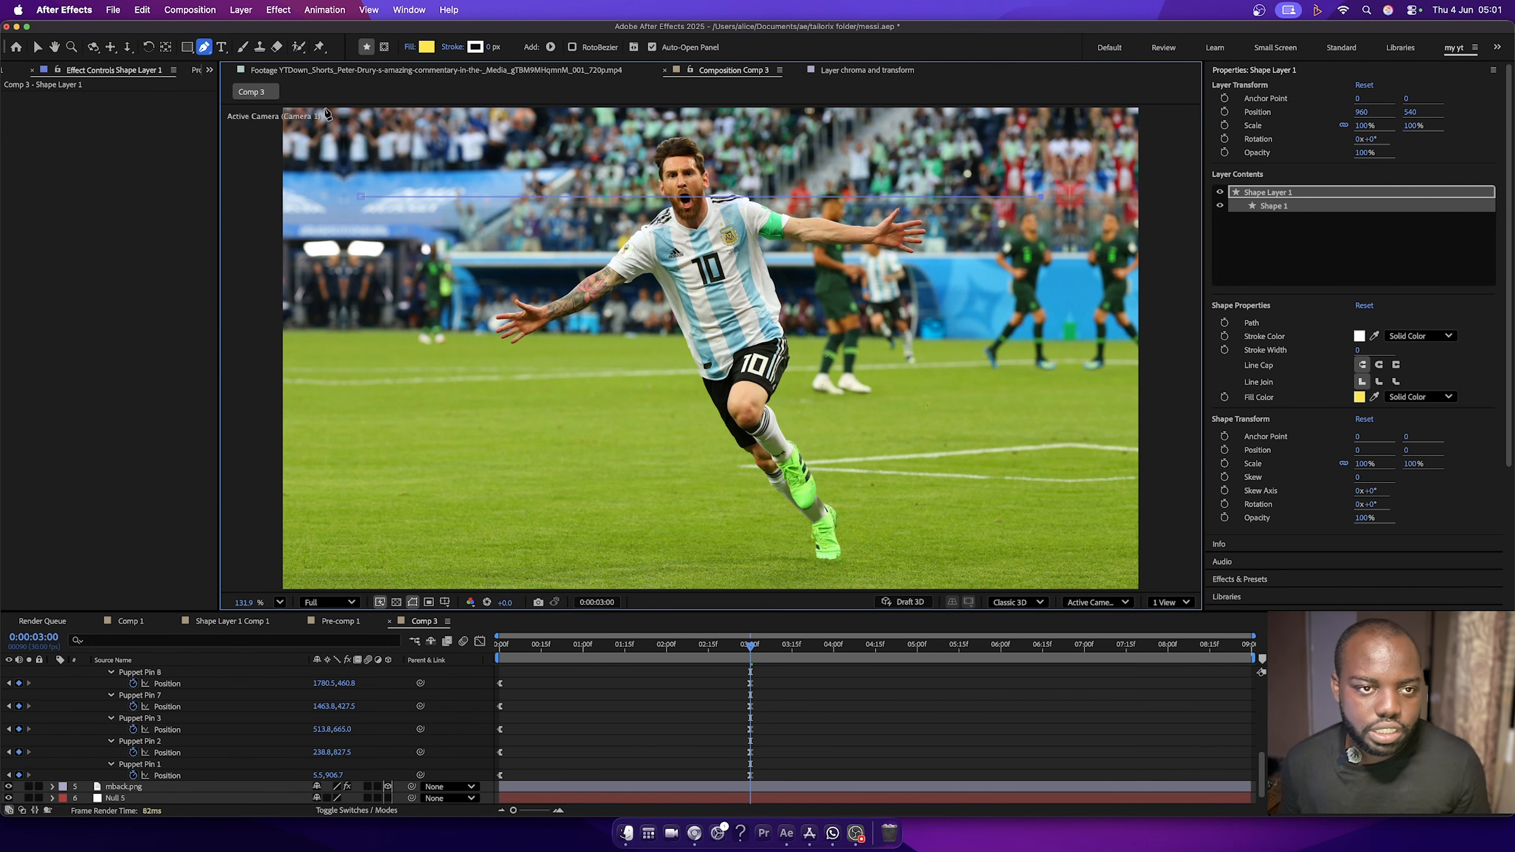
pyautogui.moveTo(488, 50); pyautogui.dragTo(495, 50)
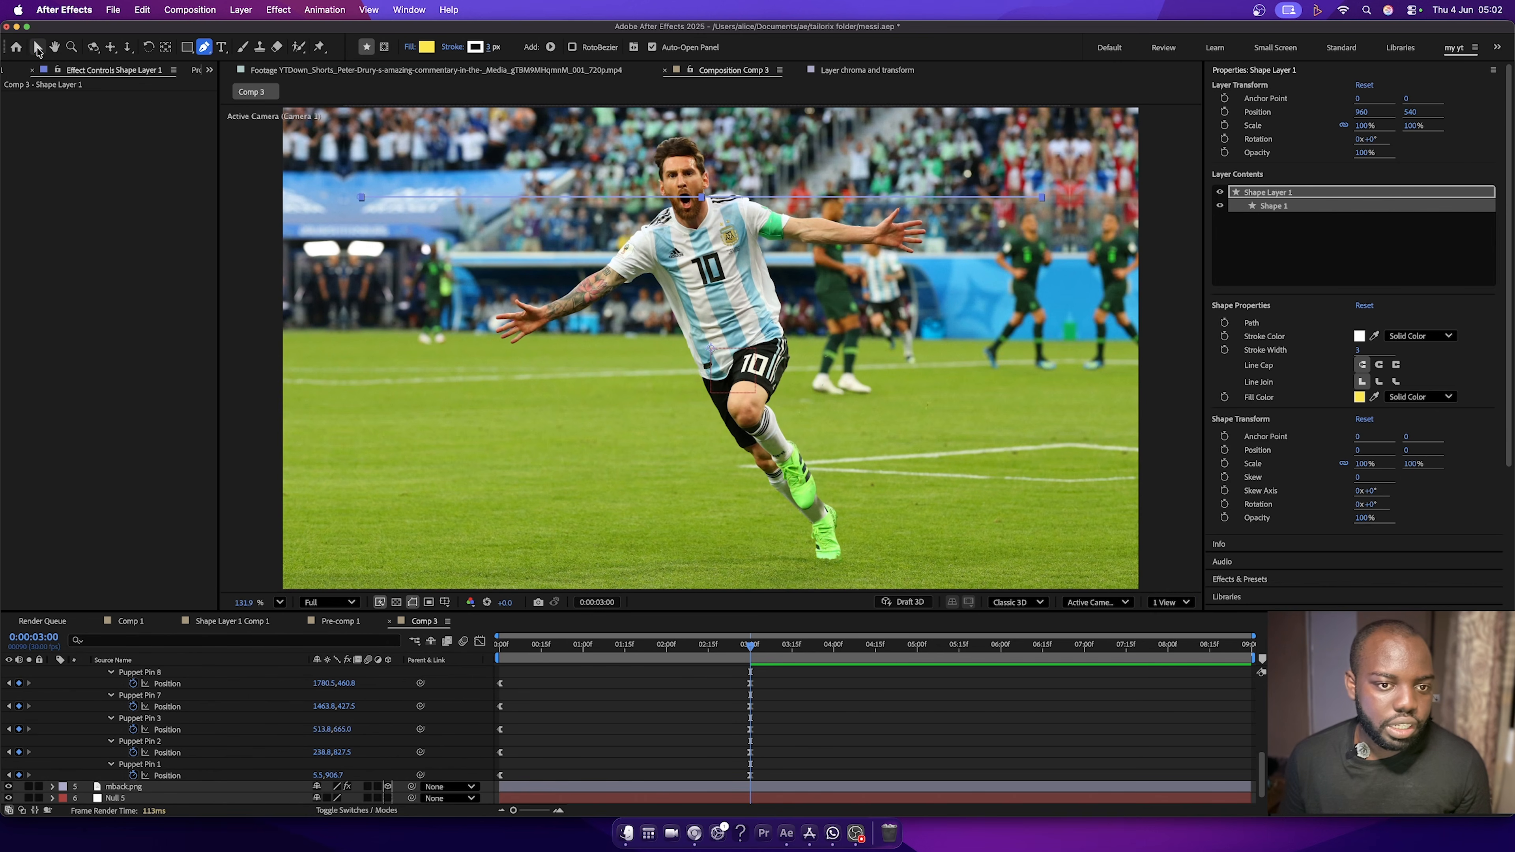
pyautogui.click(38, 48)
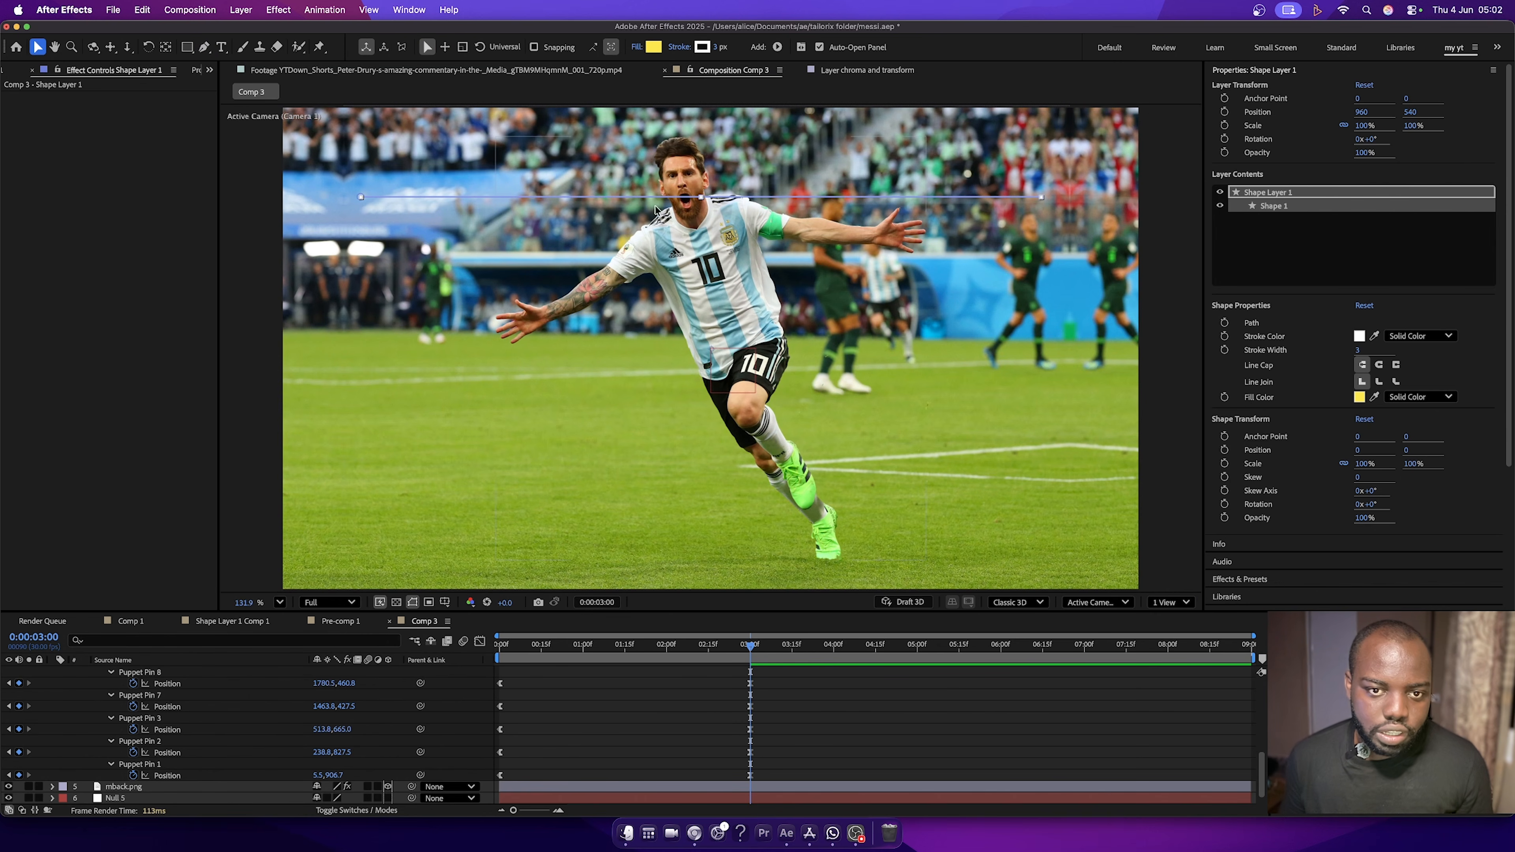
# Pre-compose Shape Layer 1 as Shape Layer 1 Comp 2 with all attributes moved into it, and open the new composition.
pyautogui.scroll(10, 174, 698)
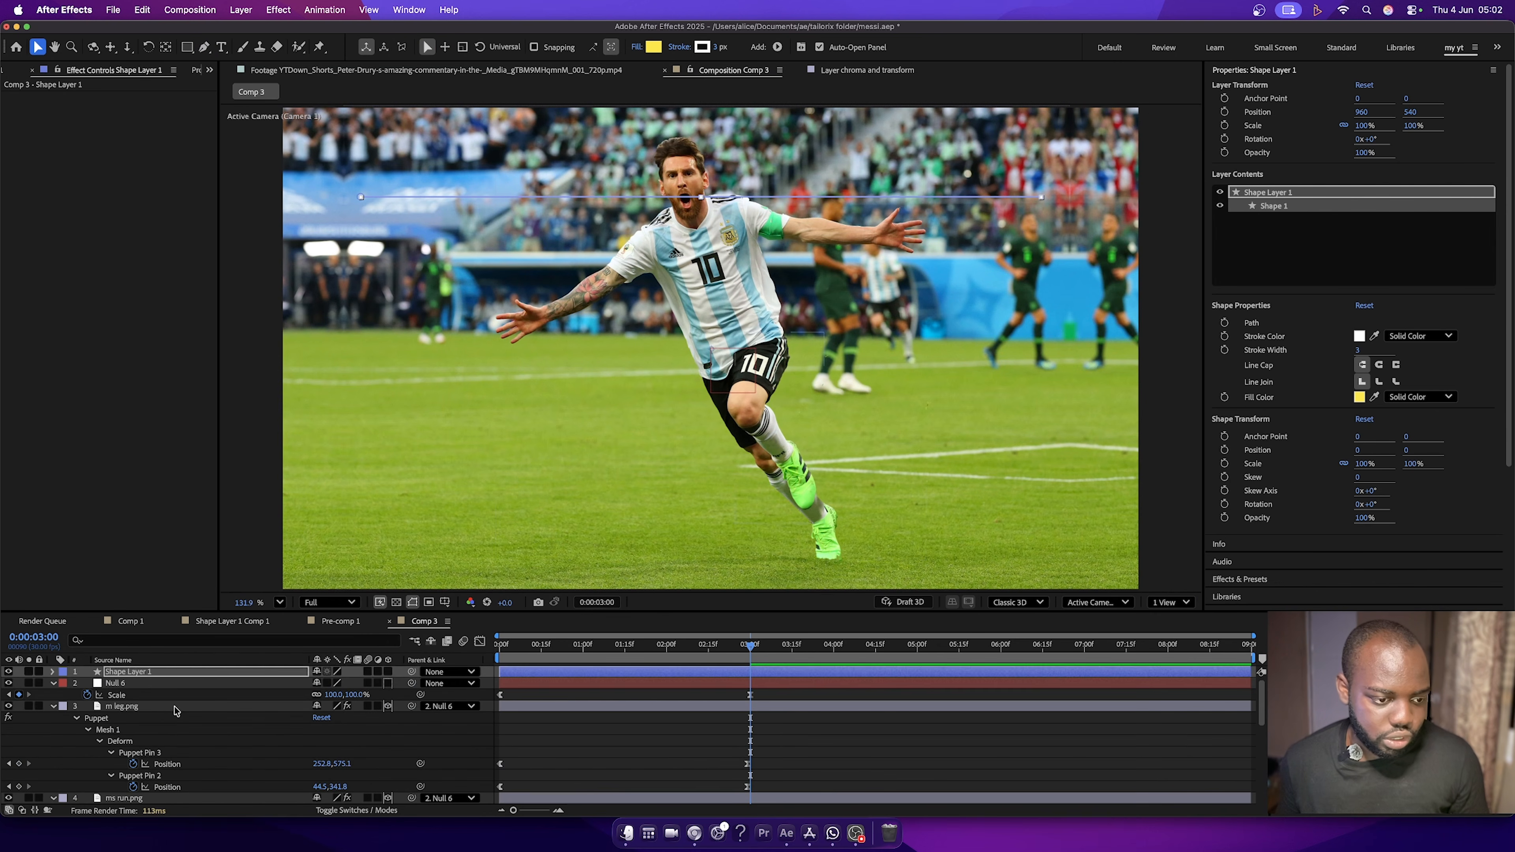
pyautogui.click(153, 676)
pyautogui.rightClick(154, 676)
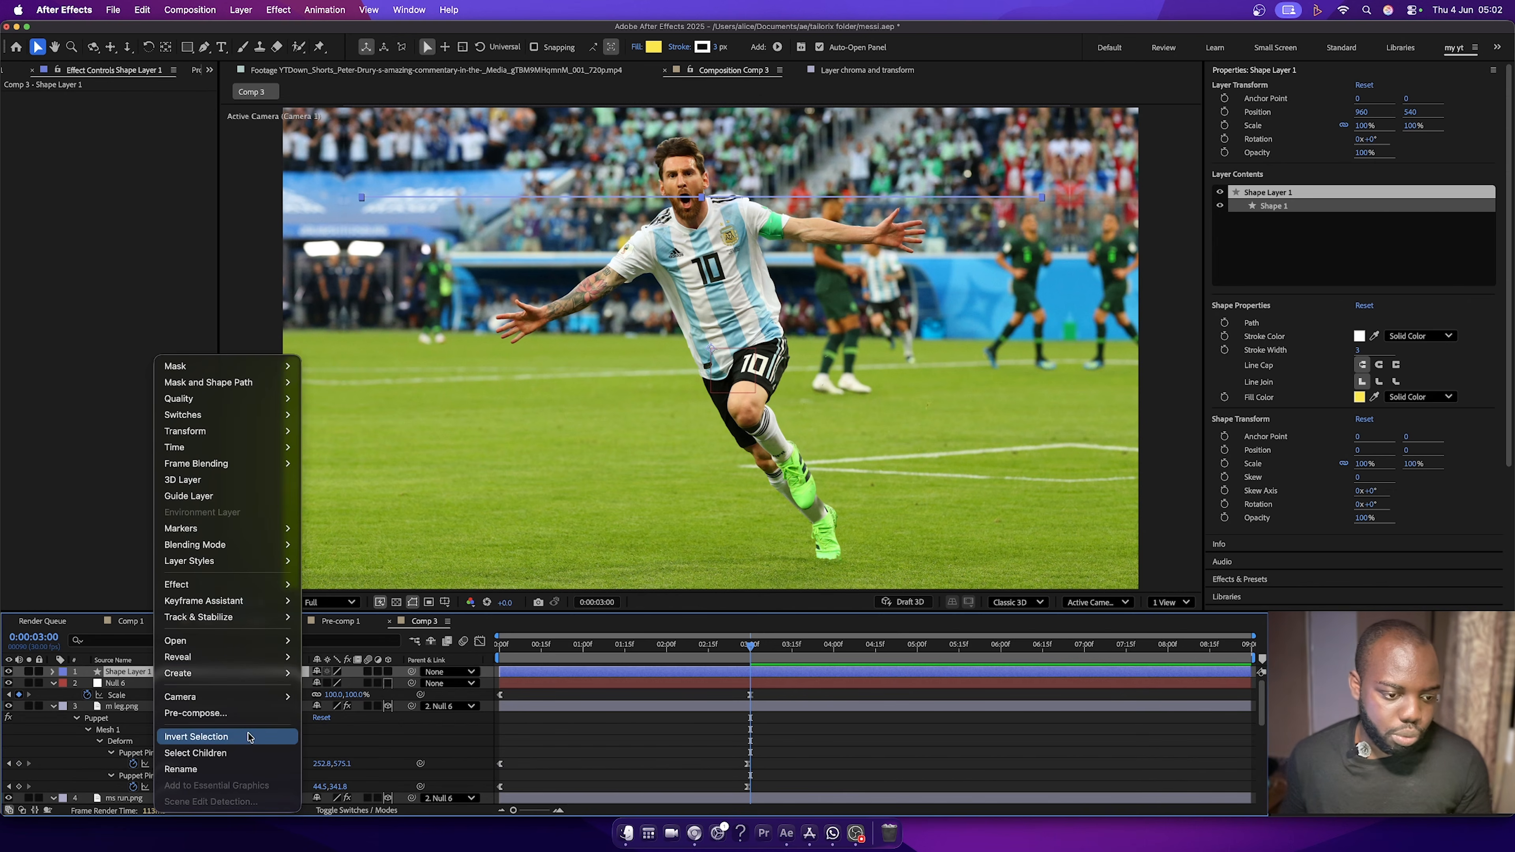
pyautogui.click(270, 712)
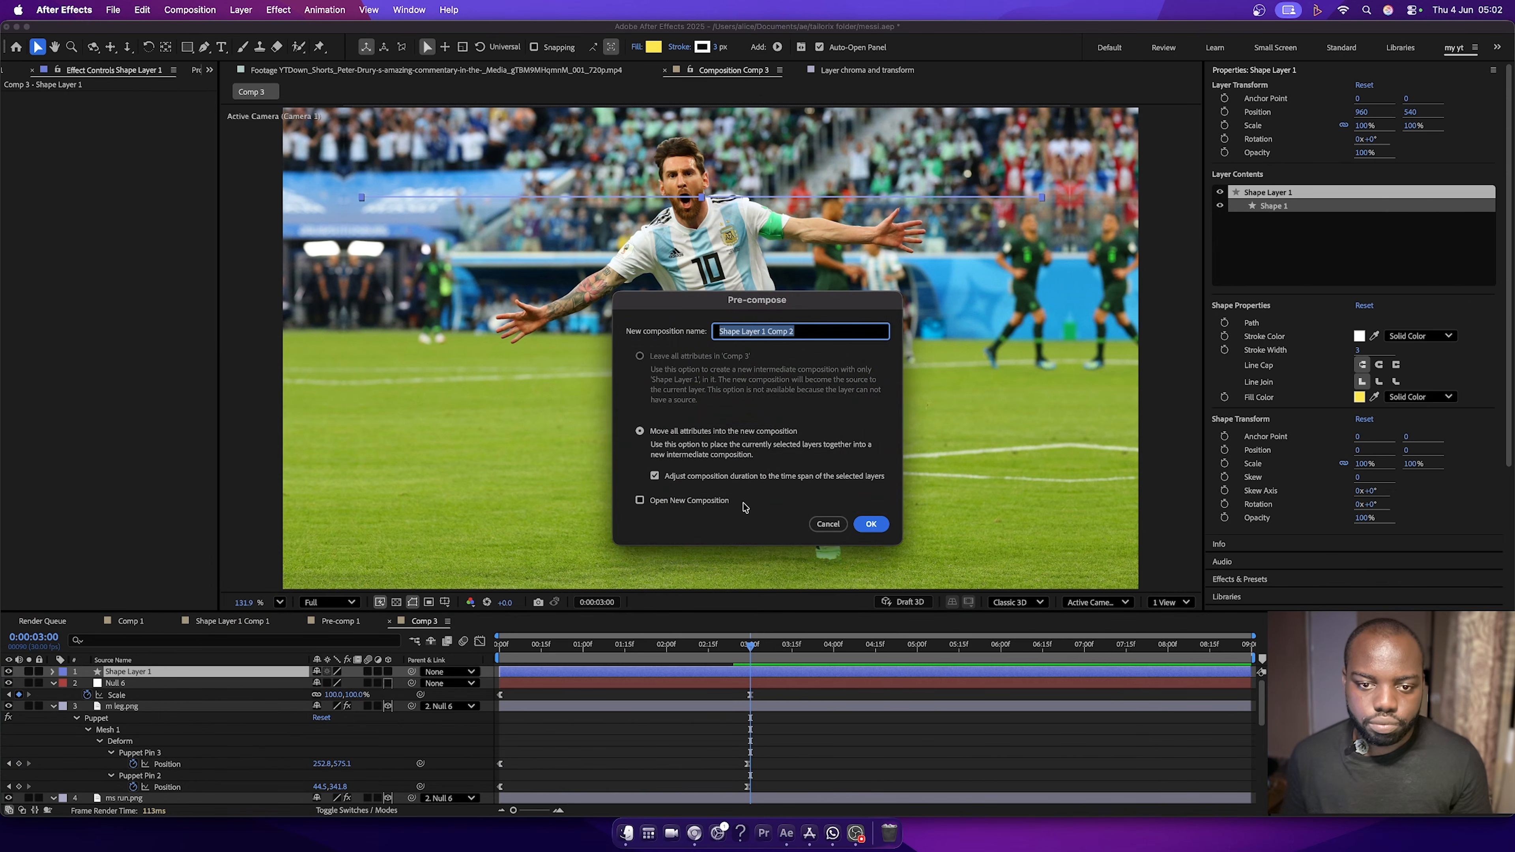
pyautogui.click(871, 524)
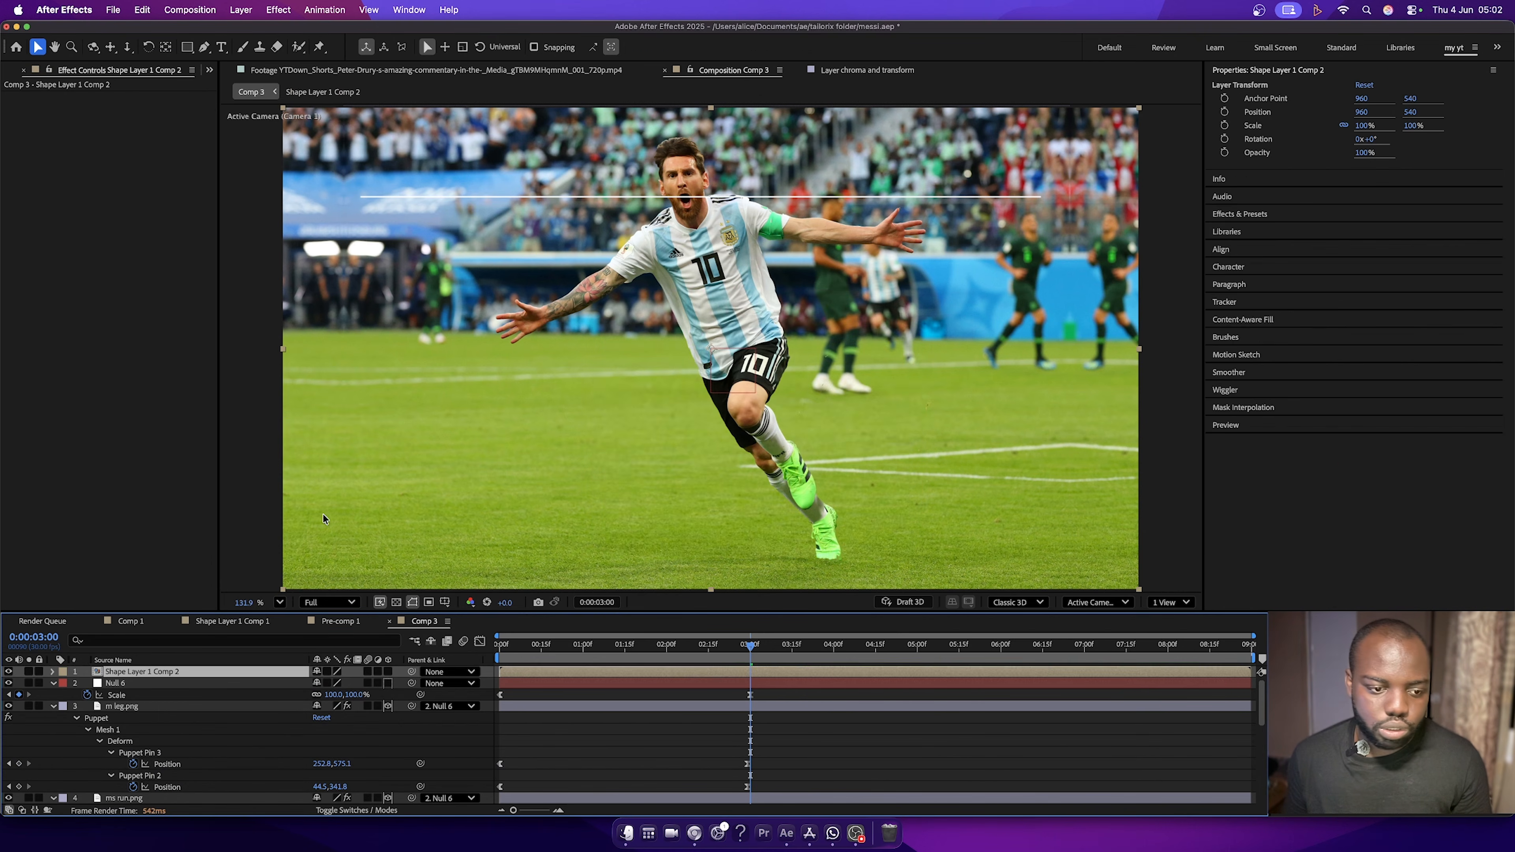
pyautogui.doubleClick(160, 673)
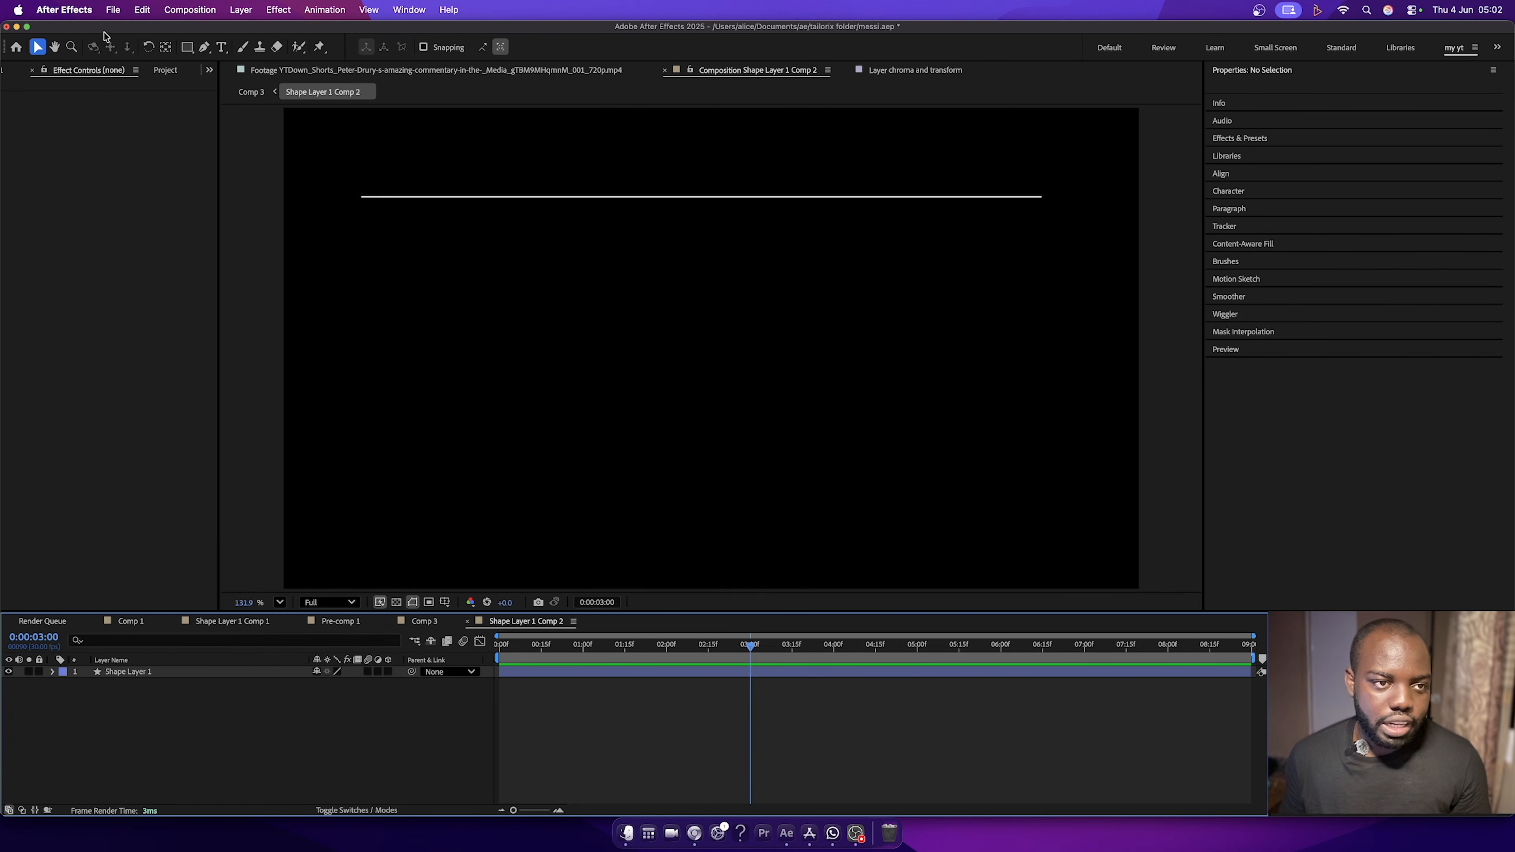
# Add the text 2026 in Sports World at 36 px and place it above the line's right end.
pyautogui.click(221, 48)
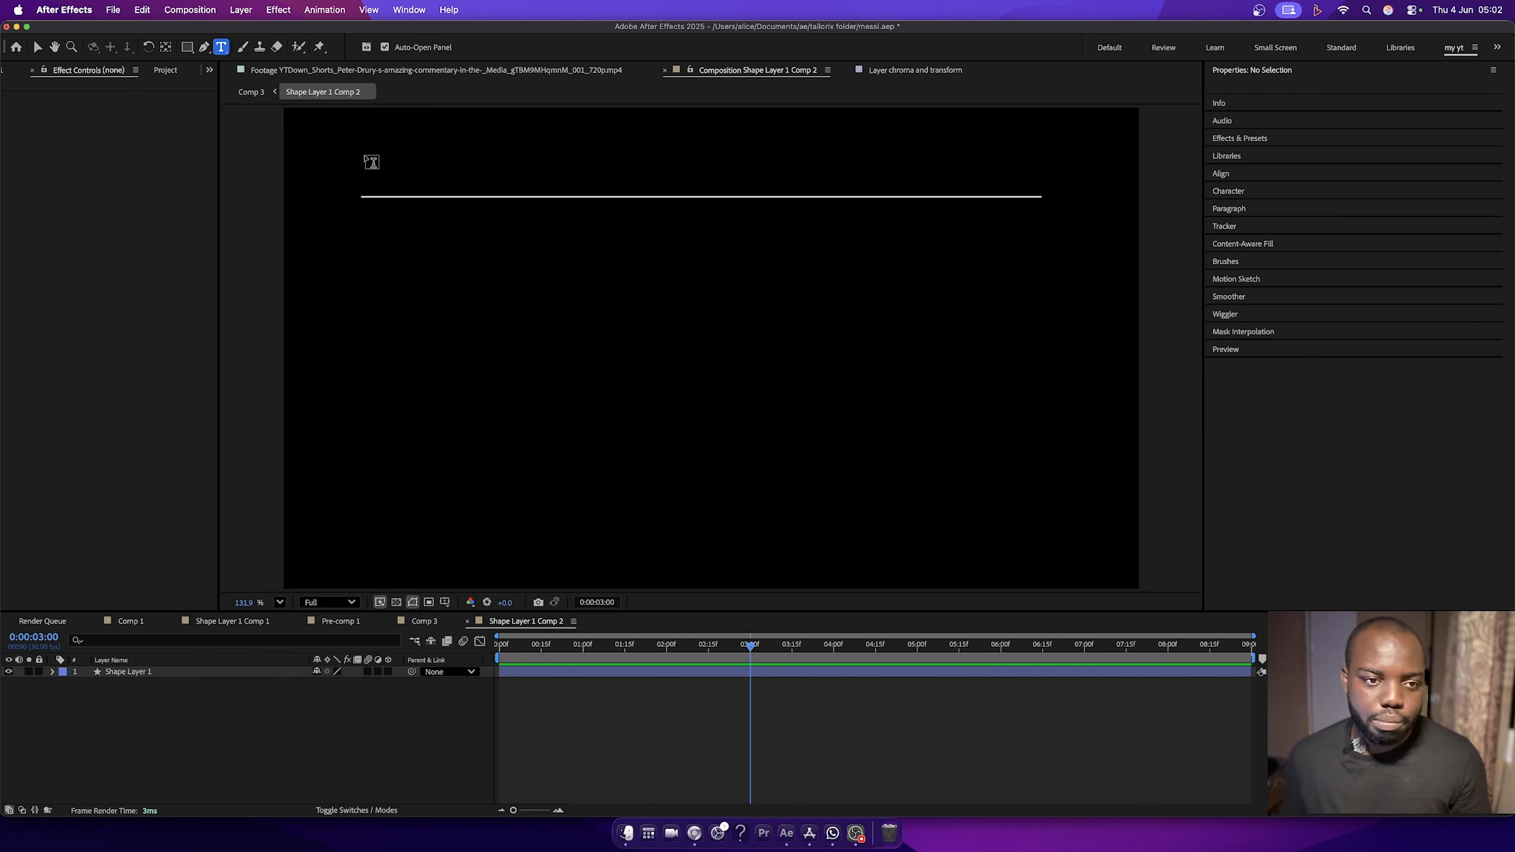
pyautogui.click(357, 167)
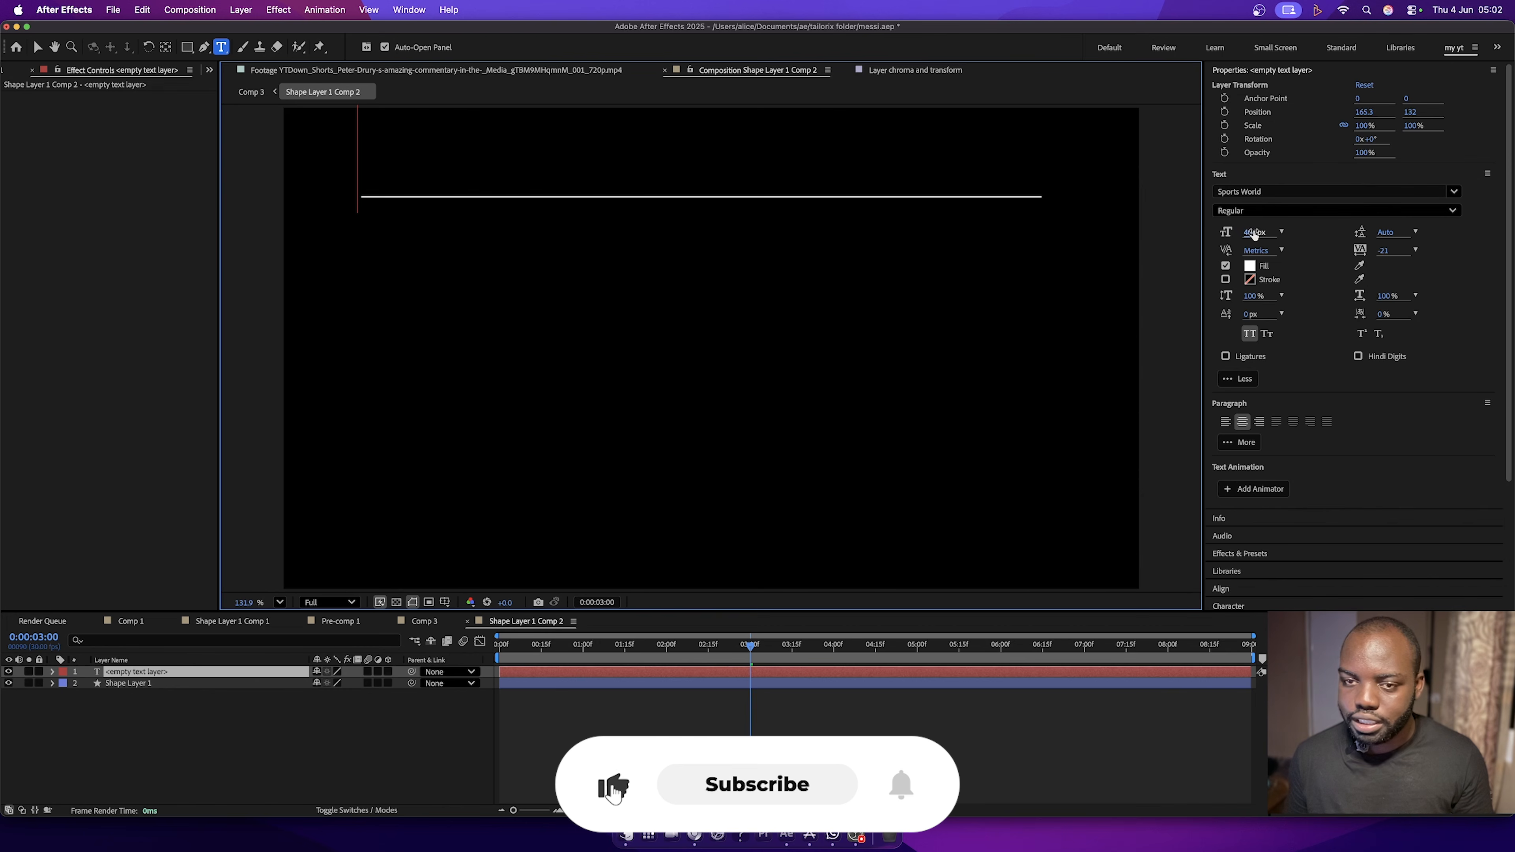
pyautogui.moveTo(1254, 233); pyautogui.dragTo(1191, 232)
pyautogui.click(1281, 232)
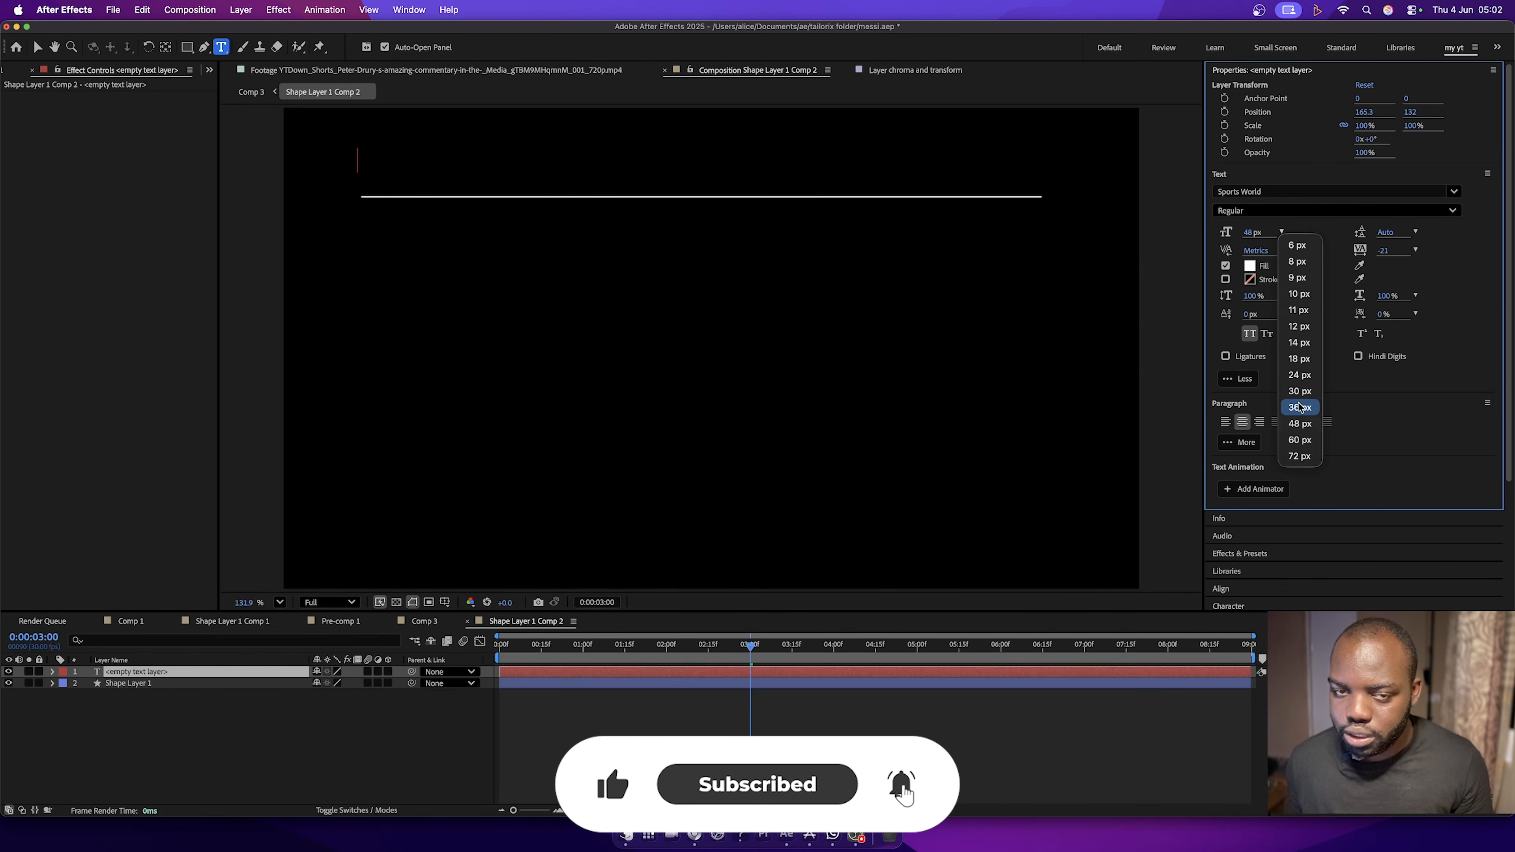
pyautogui.click(1301, 408)
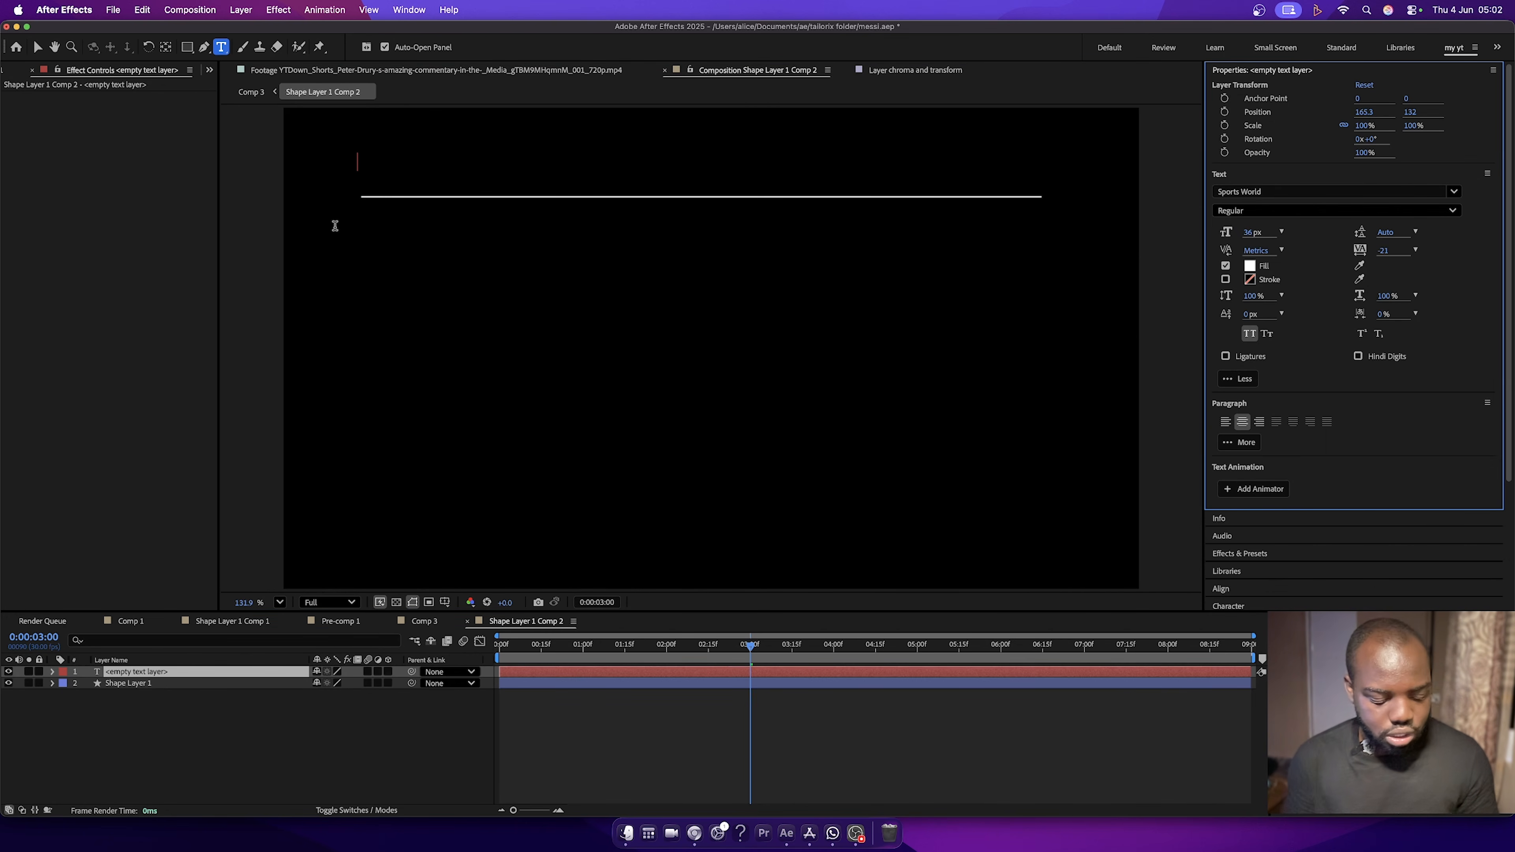
pyautogui.write('20')
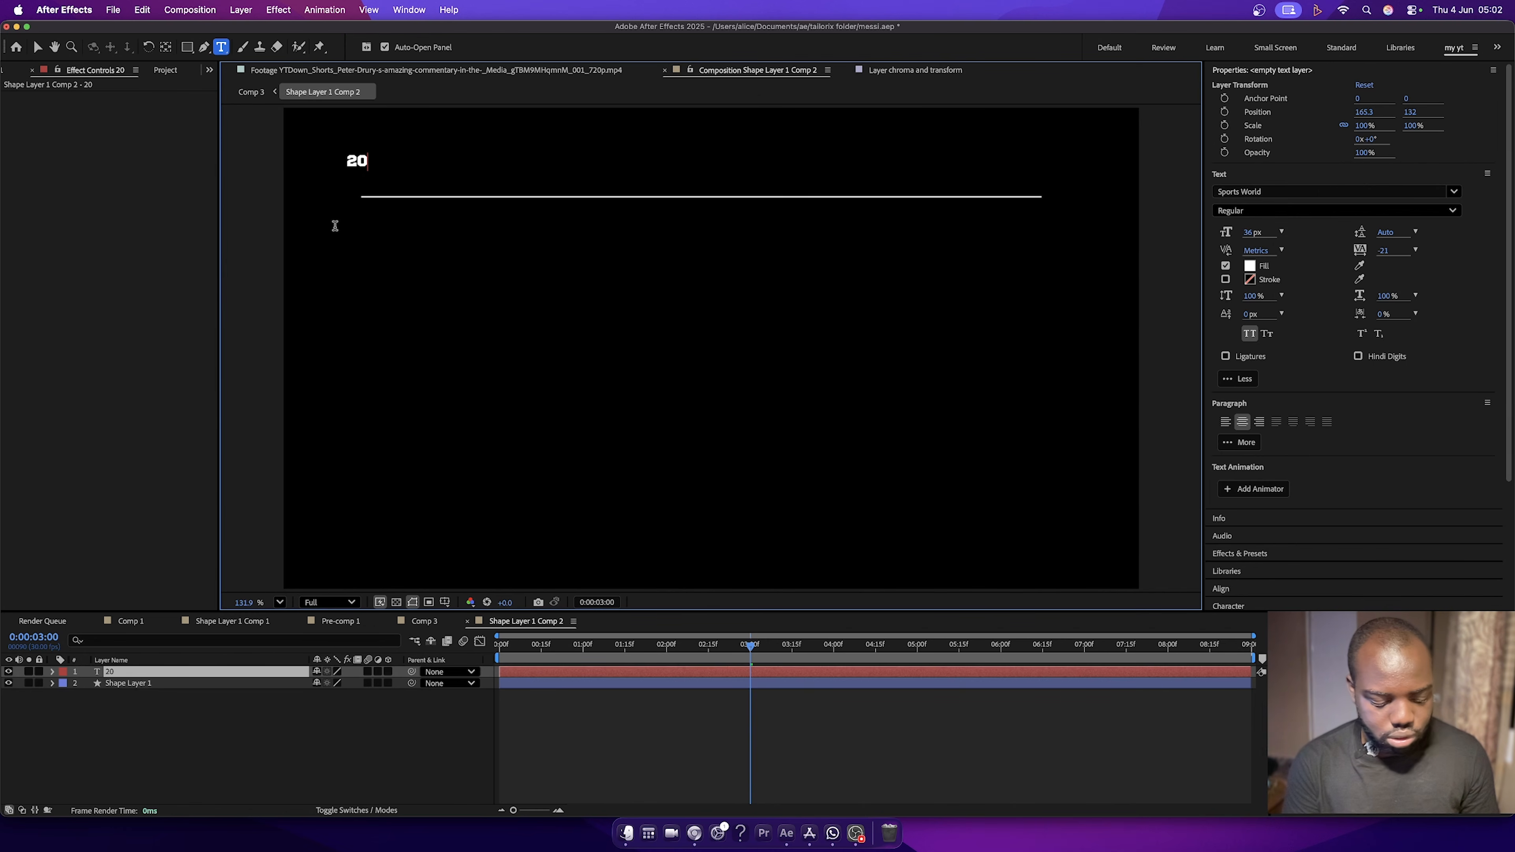
pyautogui.write('26')
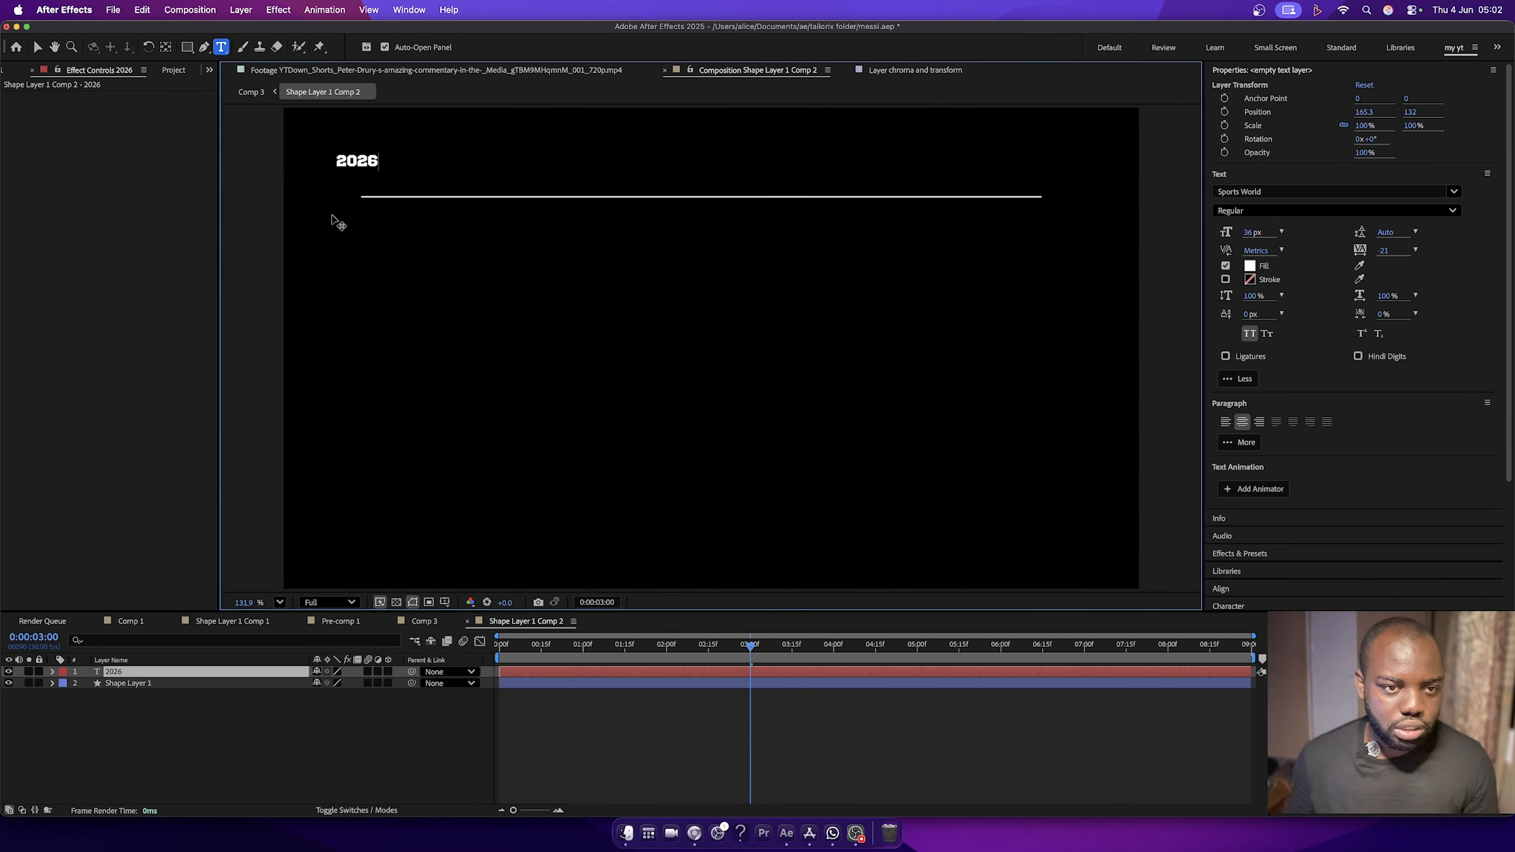
pyautogui.click(37, 46)
pyautogui.moveTo(371, 167); pyautogui.dragTo(1028, 182)
# Duplicate the 2026 text layer four times.
pyautogui.press('super+d')
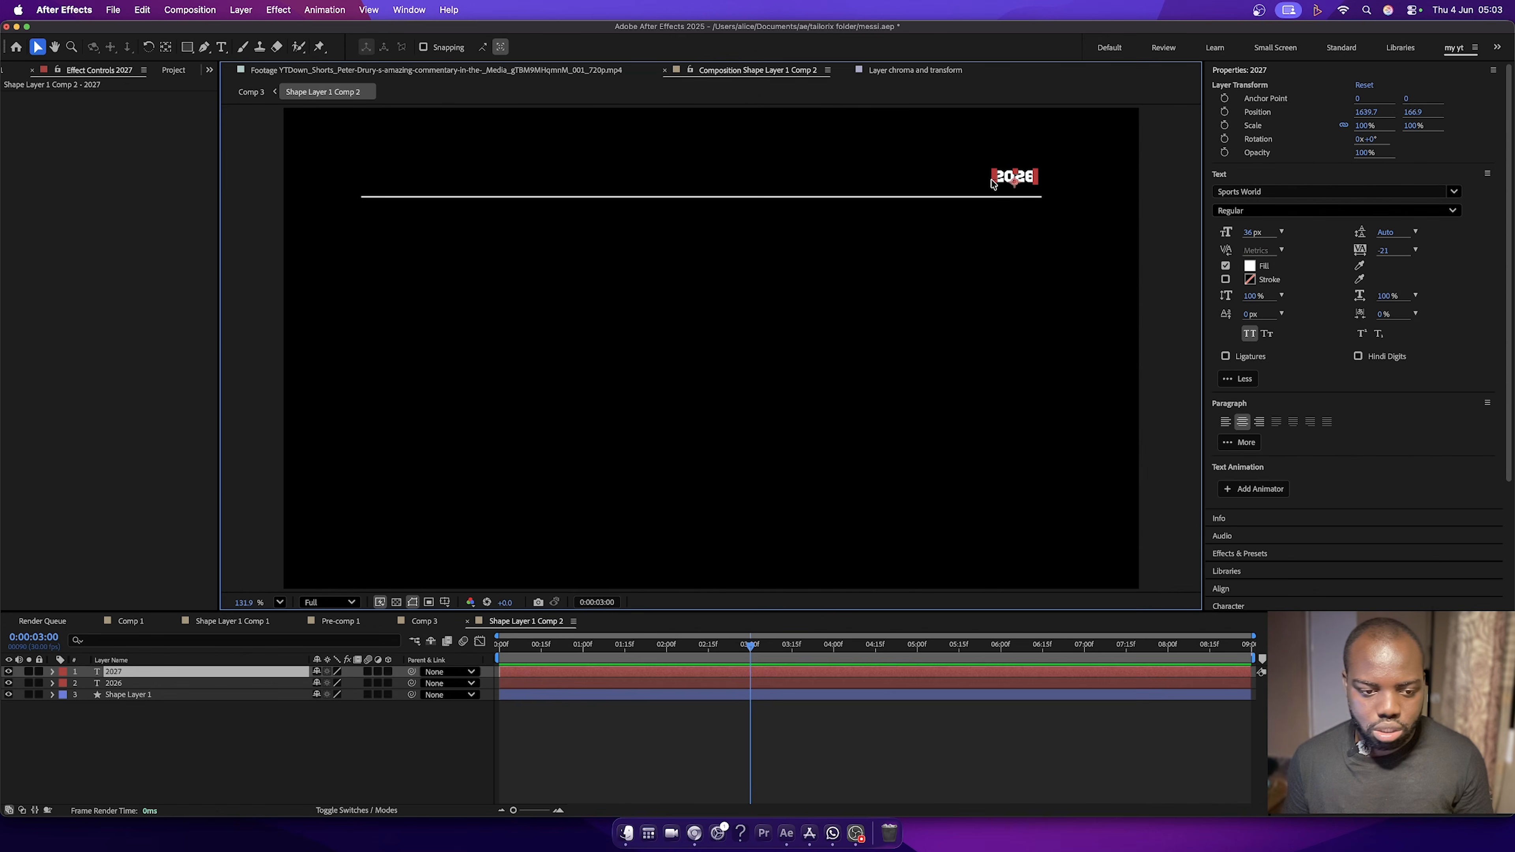
pyautogui.press('super+d')
pyautogui.press('super+d')
pyautogui.press('super+d')
# Move the topmost 2026 copy above the line's left end and change its text to 2006.
pyautogui.moveTo(1019, 178); pyautogui.dragTo(400, 179)
pyautogui.press('super+t')
pyautogui.press('BackSpace')
pyautogui.write('006')
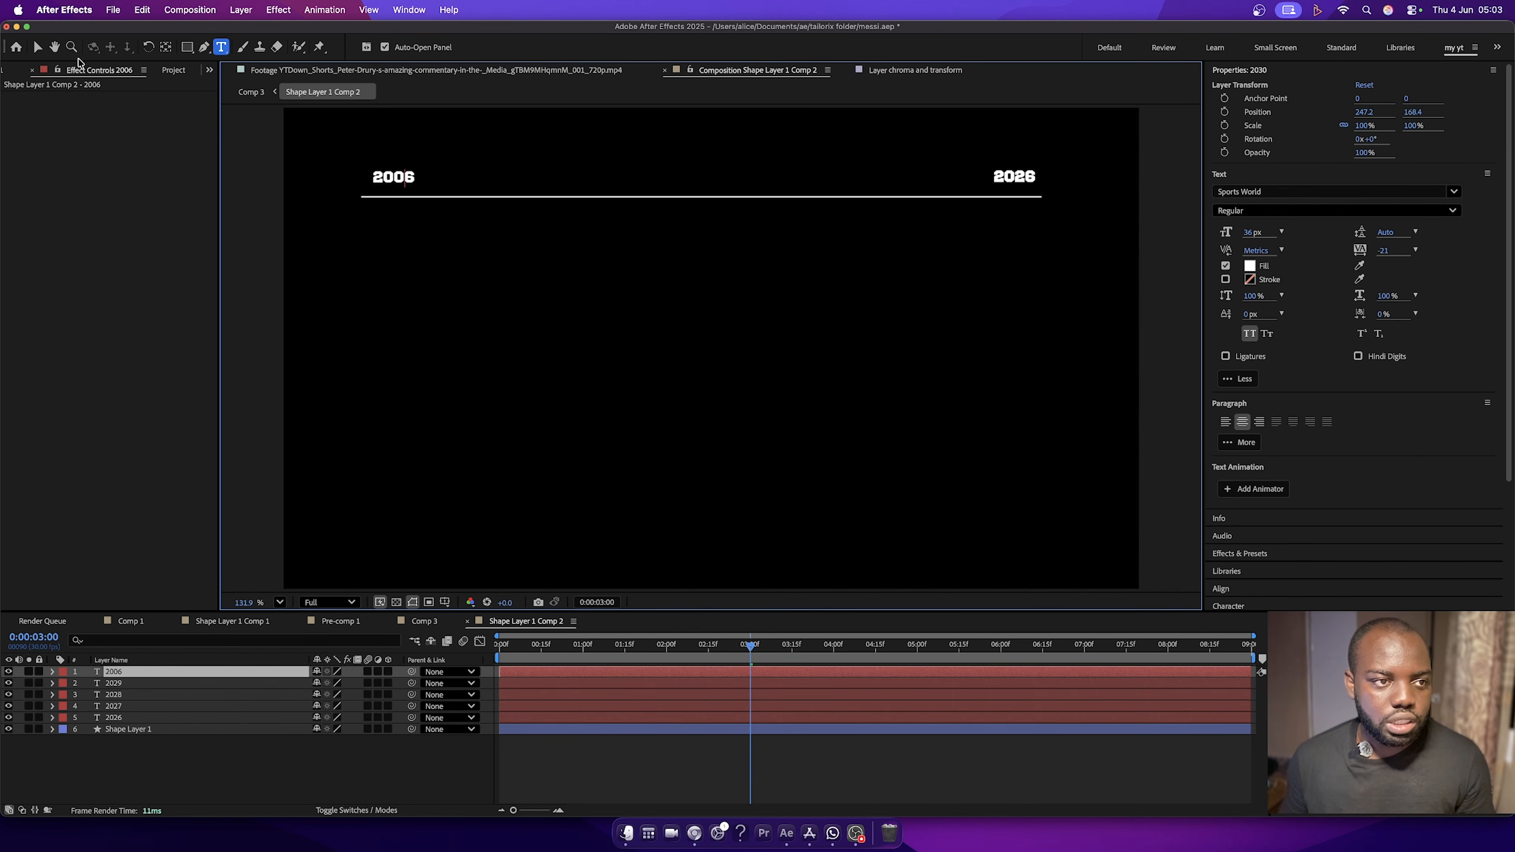
pyautogui.click(37, 47)
# Move another 2026 copy to the right of 2006 above the line and change its text to 2010.
pyautogui.moveTo(1008, 183); pyautogui.dragTo(524, 179)
pyautogui.press('super+t')
pyautogui.press('BackSpace')
pyautogui.write('10')
pyautogui.press('Delete')
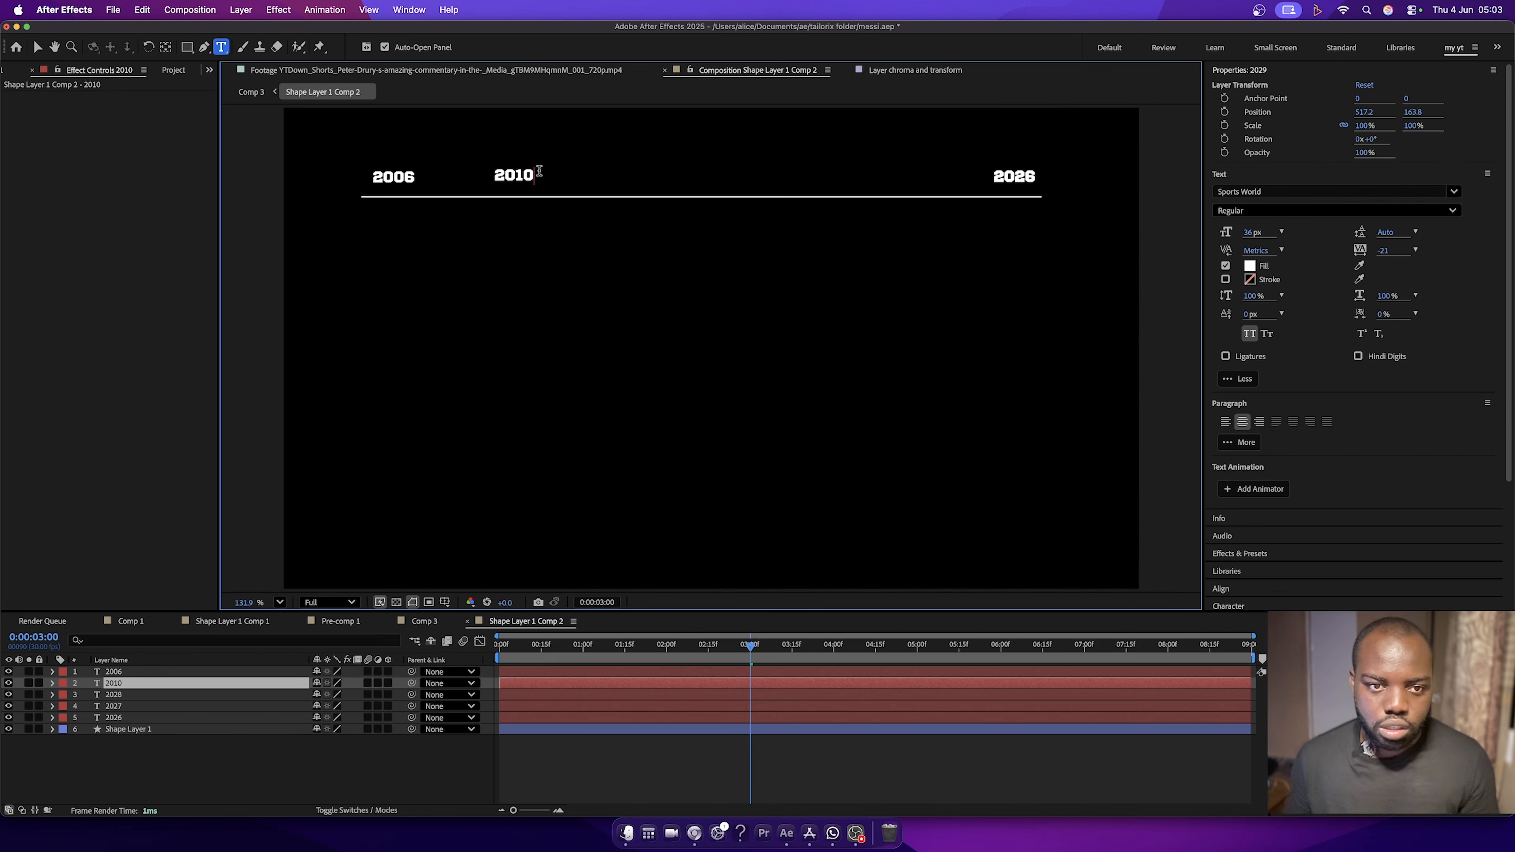
pyautogui.click(37, 46)
# Move another 2026 copy near the middle of the line, change its text to 2014 and shift it slightly left.
pyautogui.moveTo(1015, 179); pyautogui.dragTo(705, 175)
pyautogui.doubleClick(705, 174)
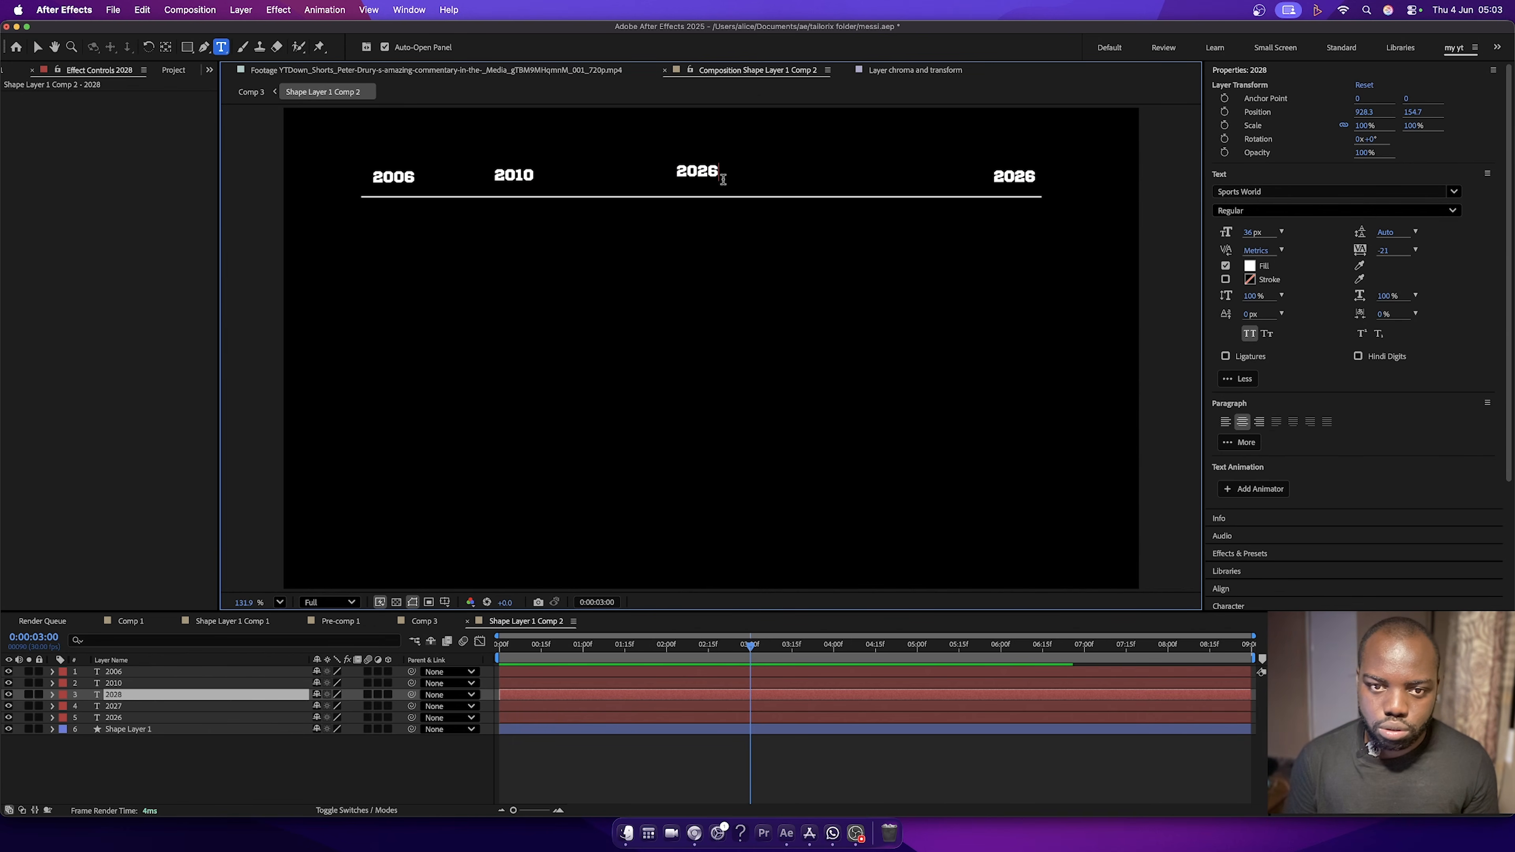
pyautogui.press('BackSpace')
pyautogui.press('BackSpace')
pyautogui.write('14')
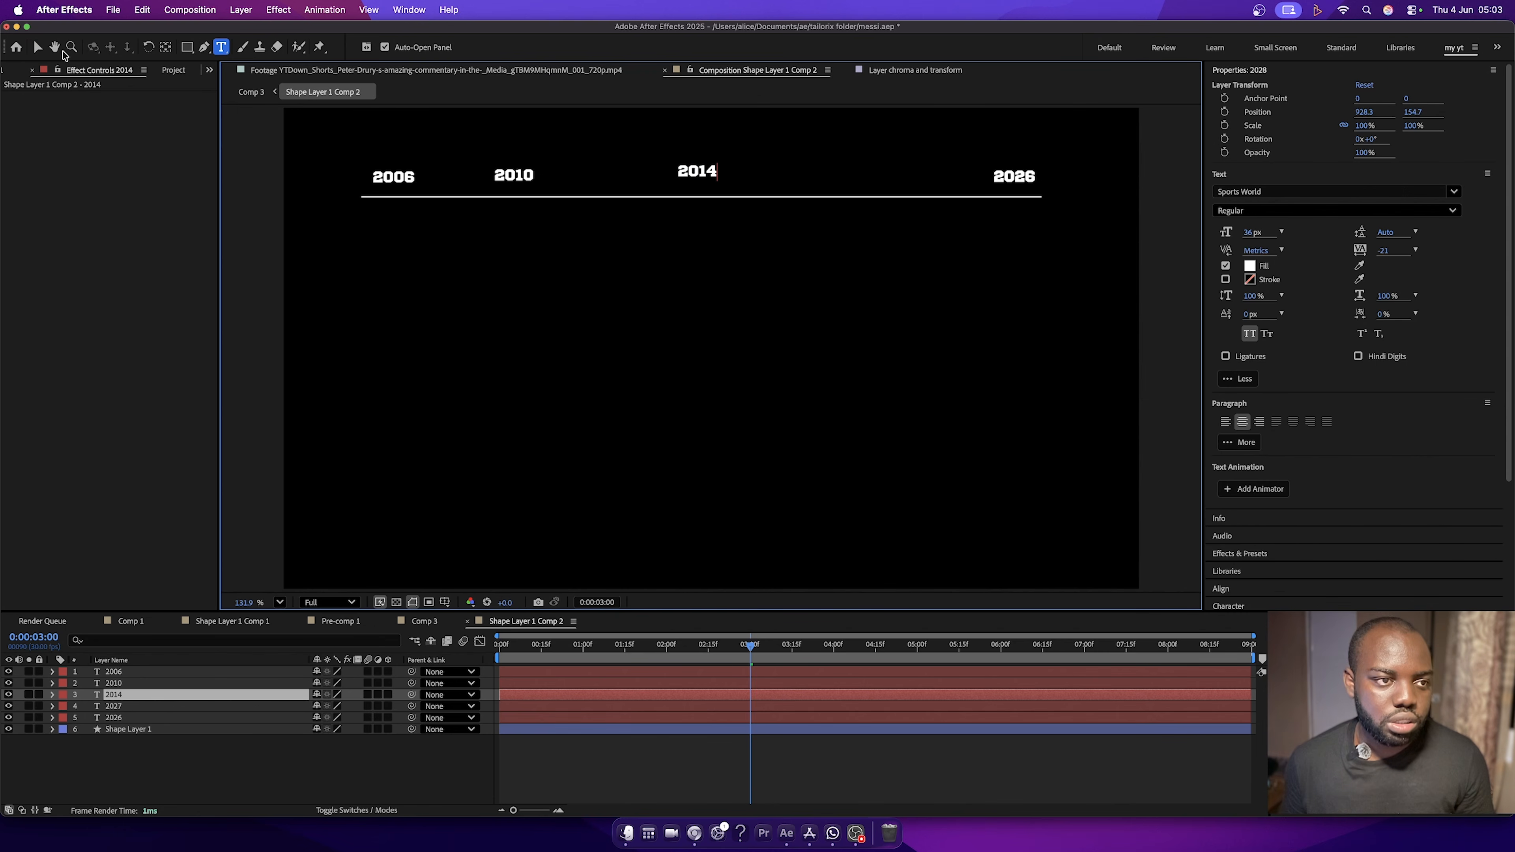
pyautogui.click(38, 46)
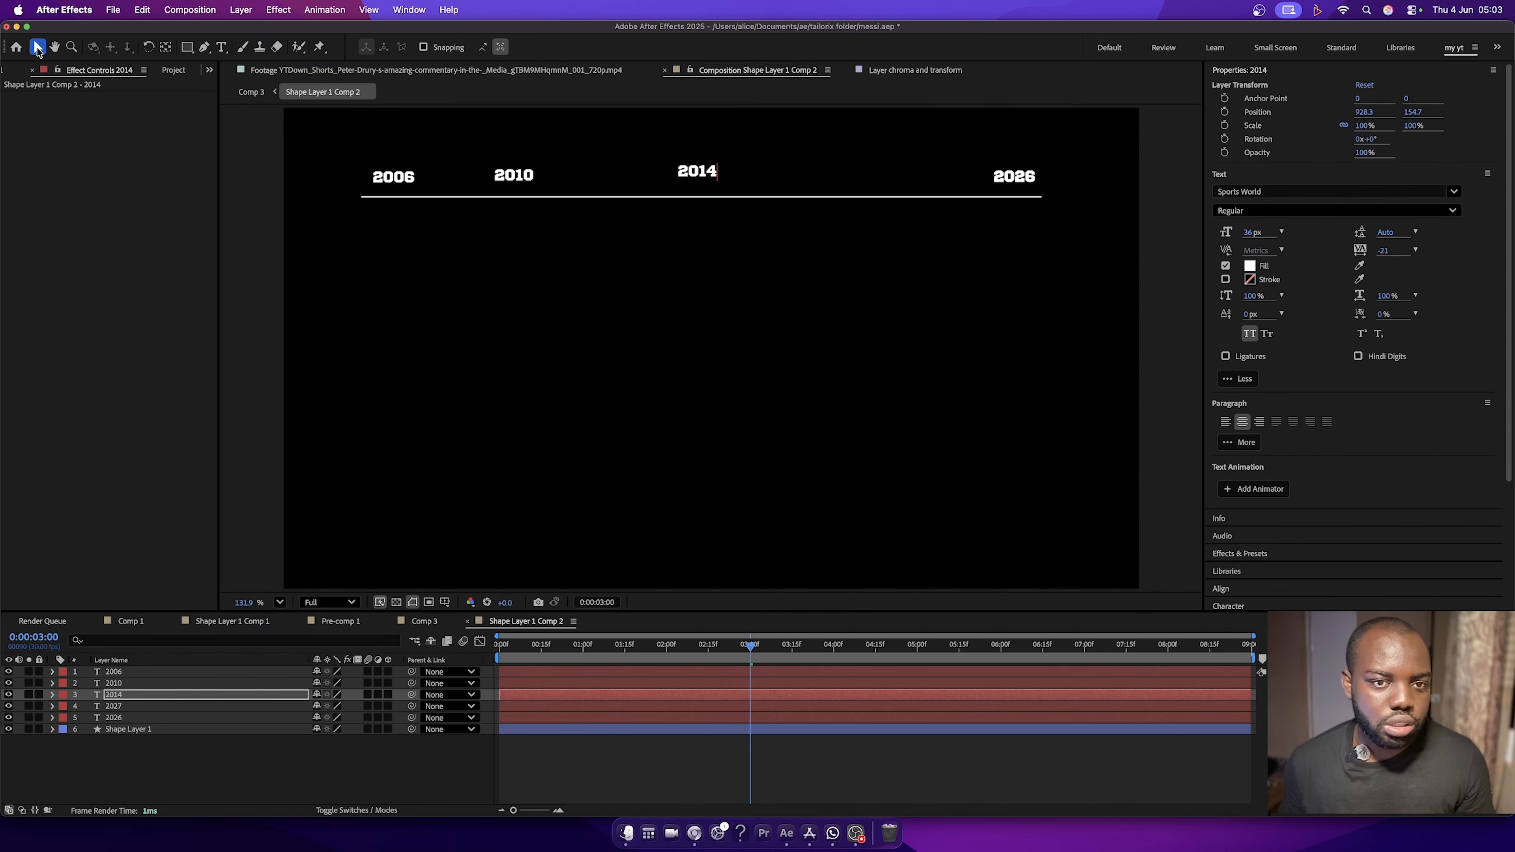
pyautogui.moveTo(711, 178); pyautogui.dragTo(679, 175)
# Place another 2026 copy to the right of 2014 and change its text to 2018.
pyautogui.click(1015, 177)
pyautogui.doubleClick(780, 173)
pyautogui.write('2018')
# Duplicate the 2026 text once more, place a copy between 2018 and 2026, and change its text to 2022.
pyautogui.moveTo(1015, 176); pyautogui.dragTo(863, 172)
pyautogui.click(38, 48)
pyautogui.click(1015, 177)
pyautogui.press('super+d')
pyautogui.doubleClick(863, 172)
pyautogui.write('2022')
pyautogui.click(39, 48)
# Select all six year layers, distribute them evenly horizontally and align their vertical centers.
pyautogui.click(1022, 181)
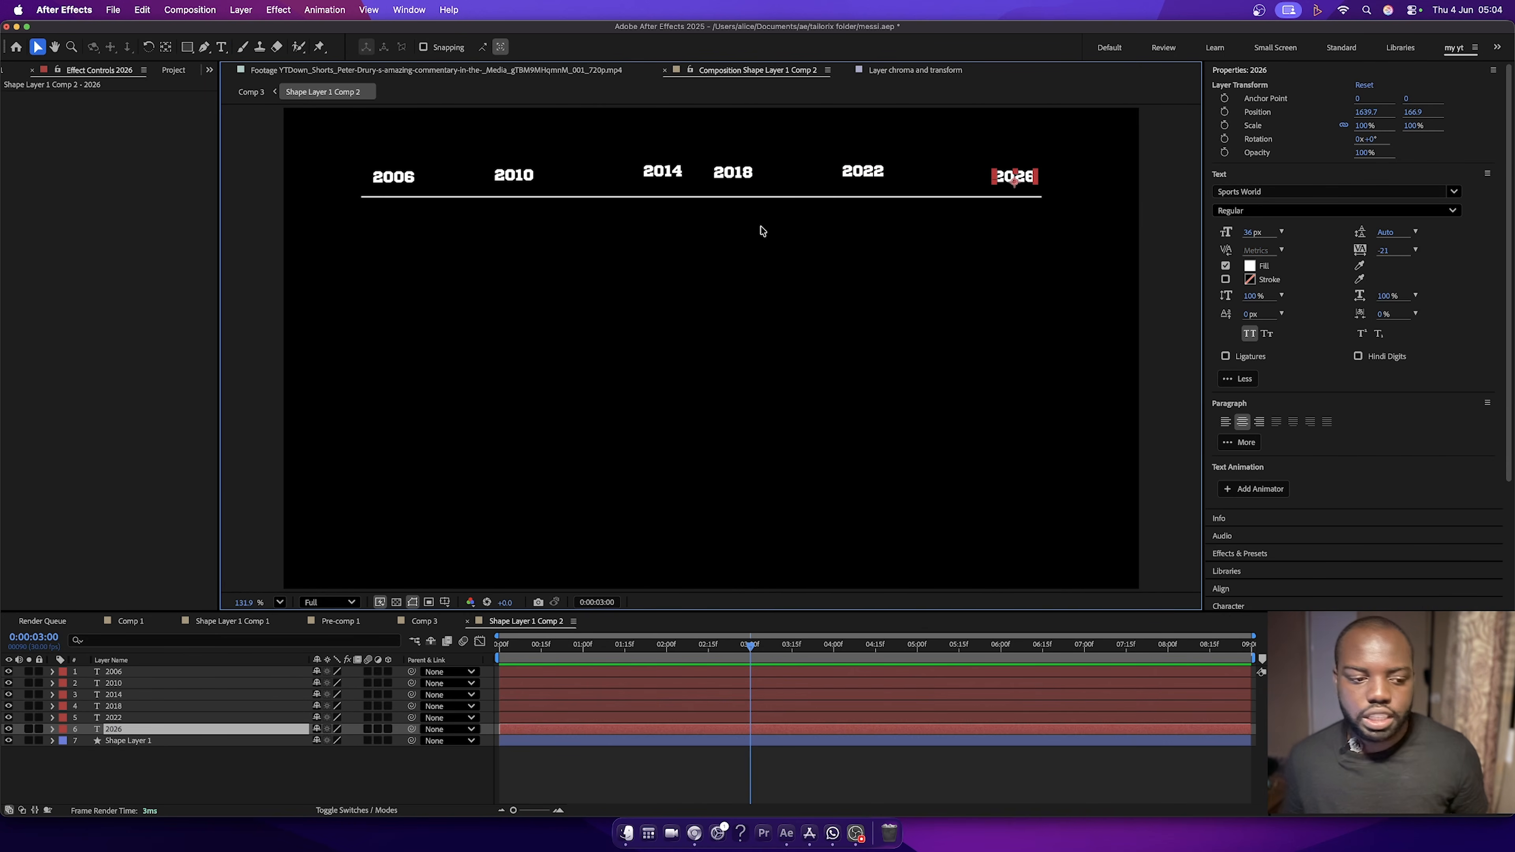
pyautogui.keyDown('shift'); pyautogui.click(127, 674); pyautogui.keyUp('shift')
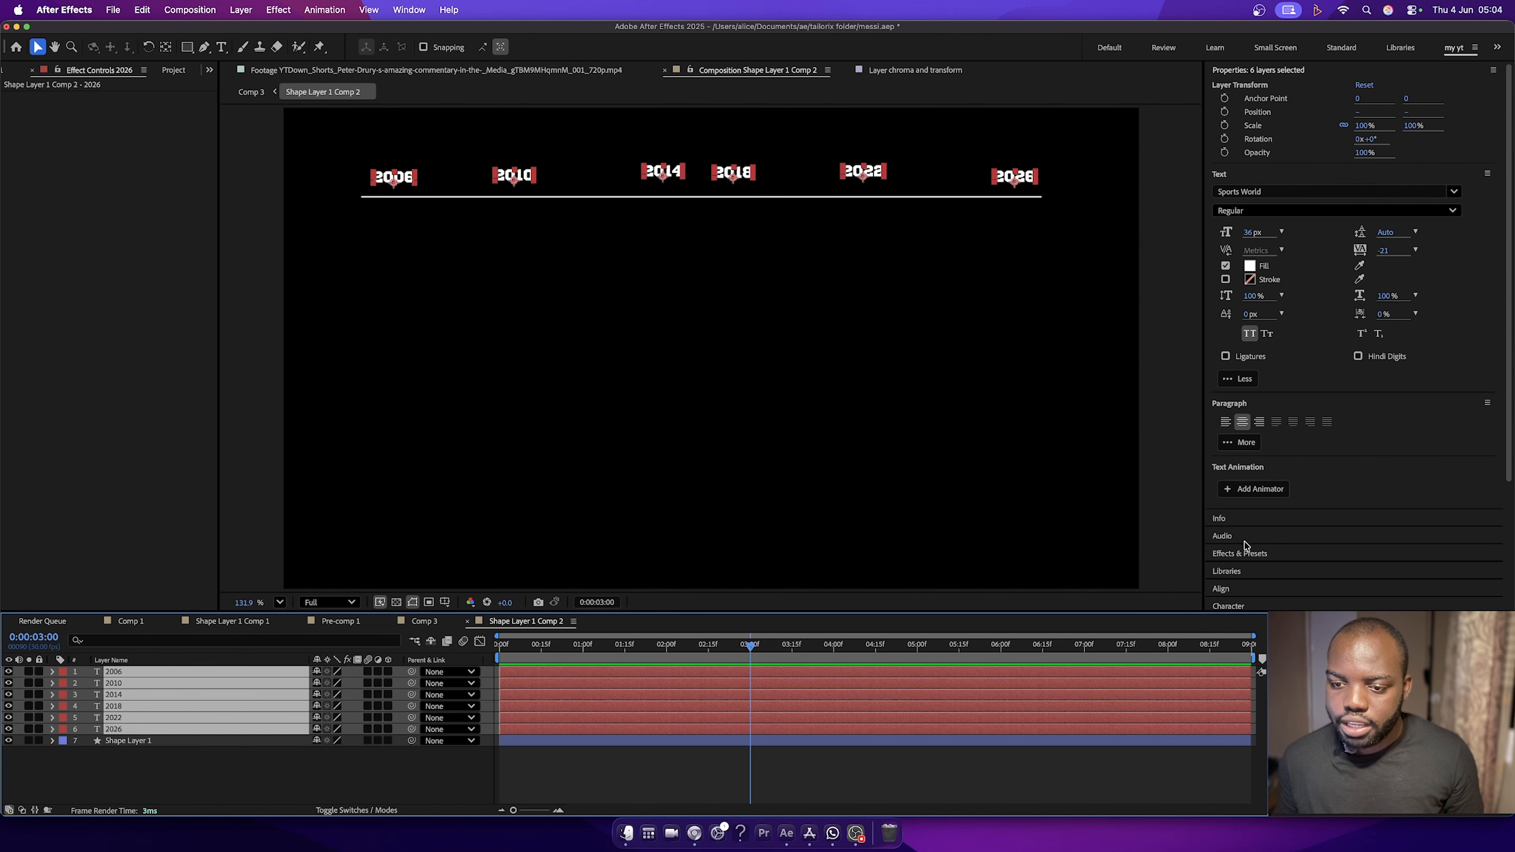
pyautogui.click(1223, 589)
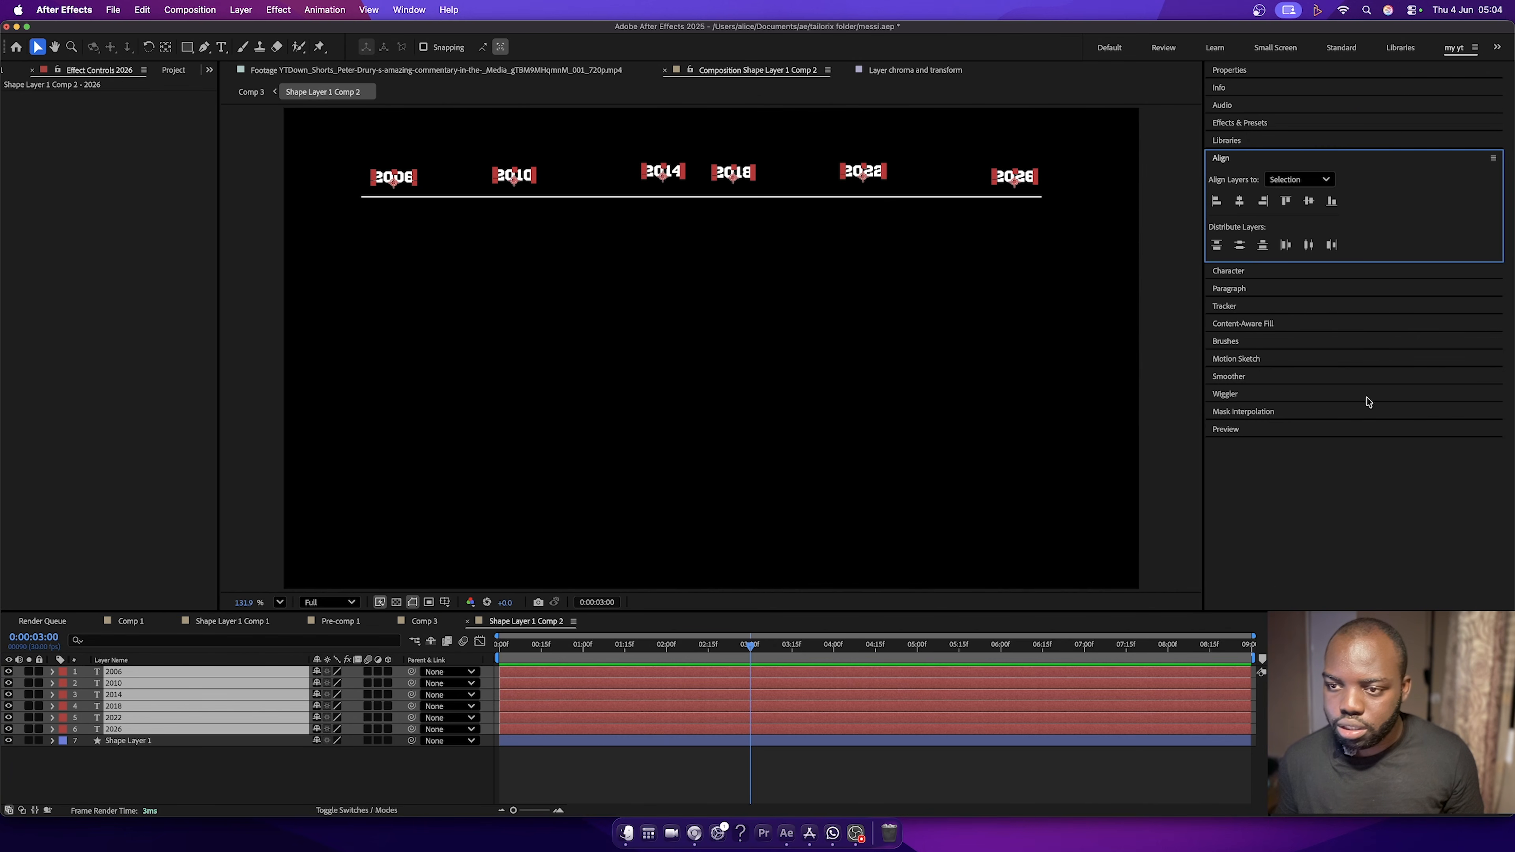
pyautogui.click(1309, 245)
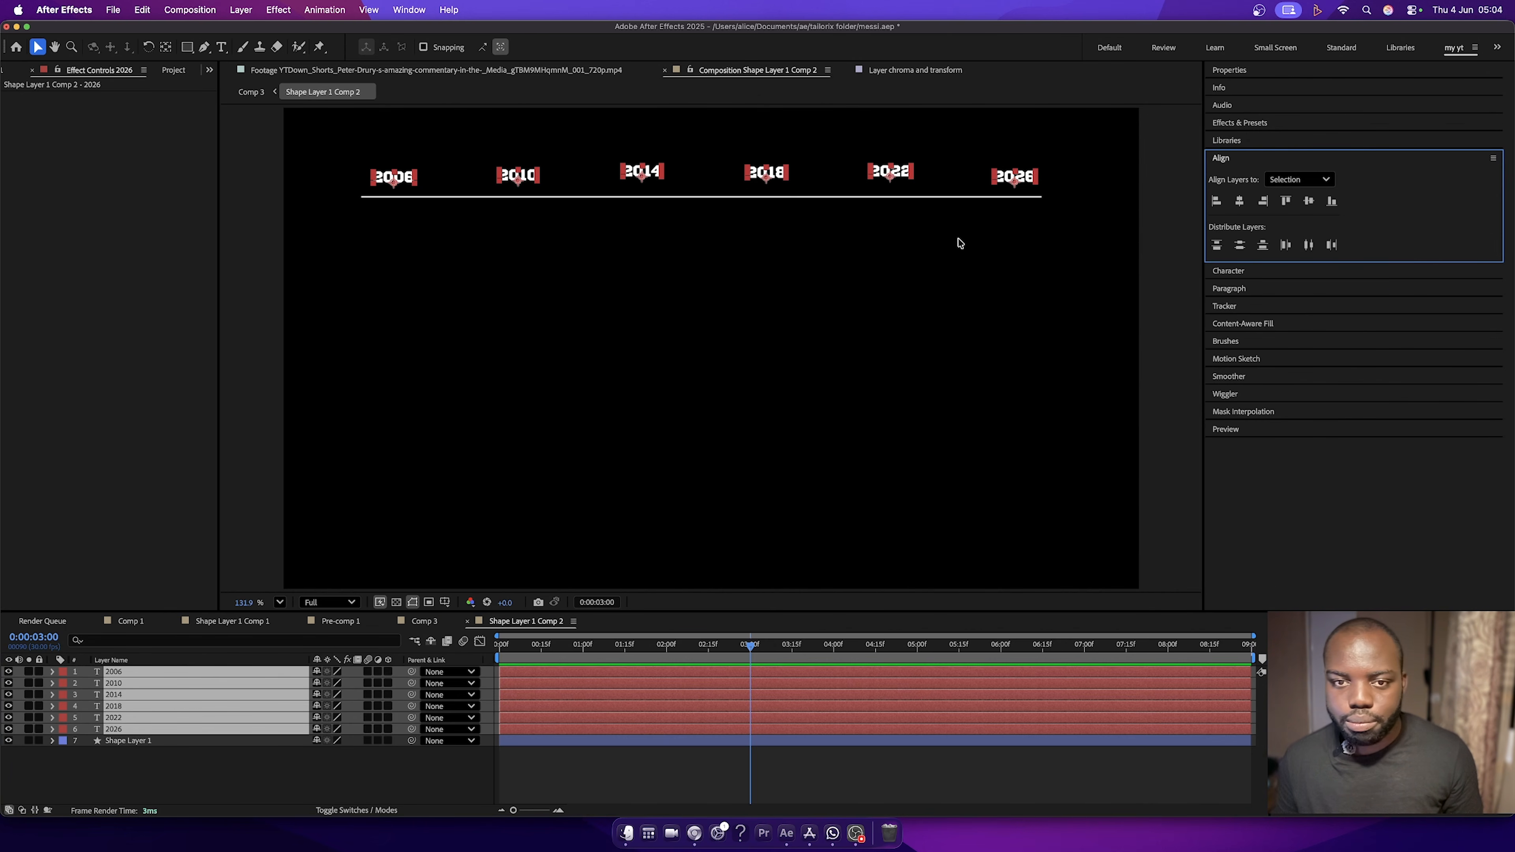
pyautogui.click(1309, 202)
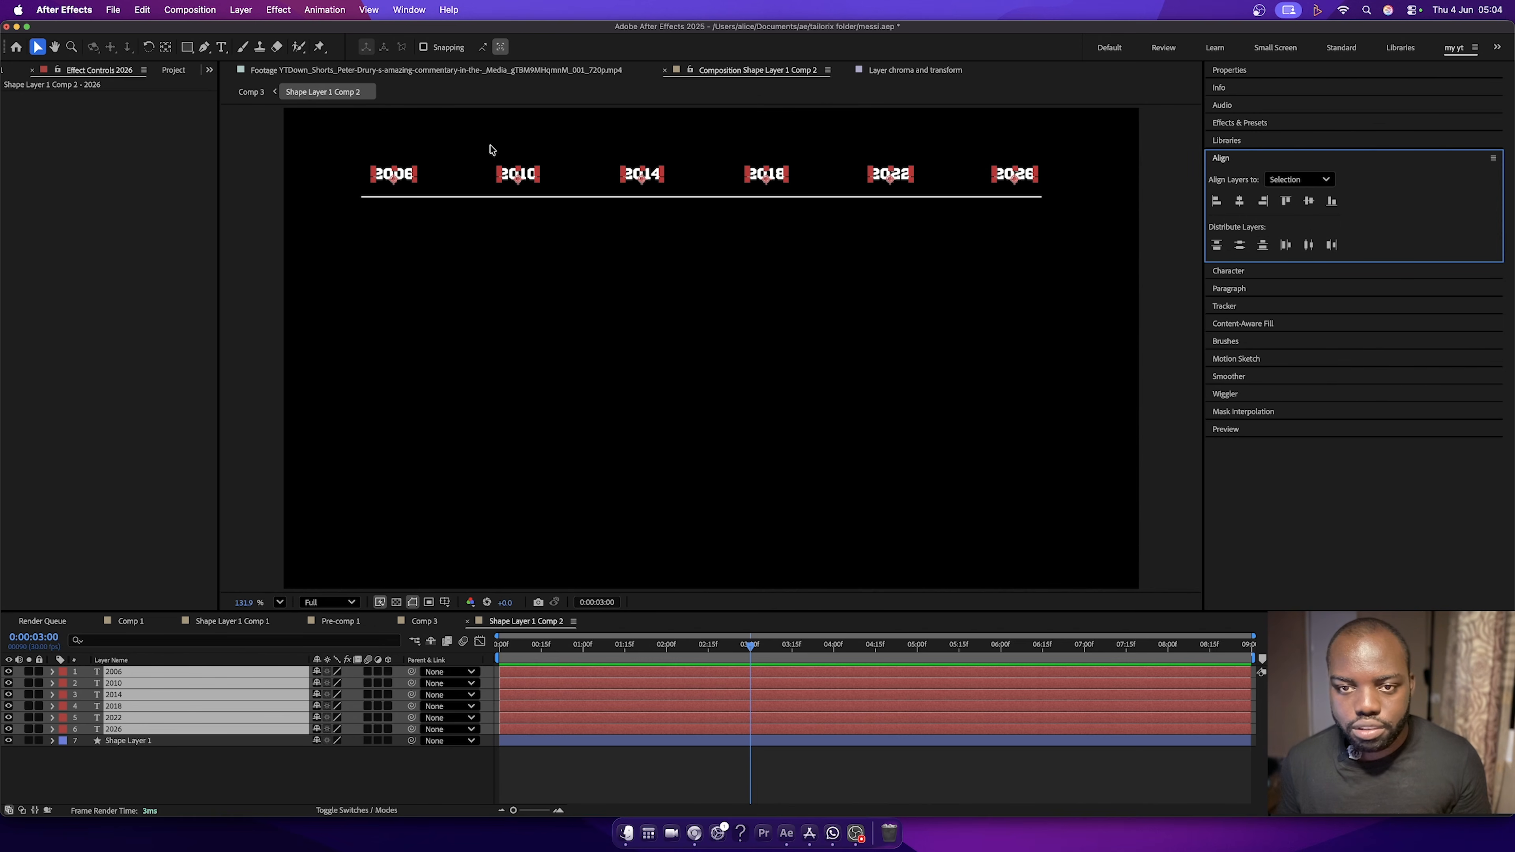
# Select all six year texts together and nudge them down 10 pixels, closer to the timeline line.
pyautogui.click(1161, 177)
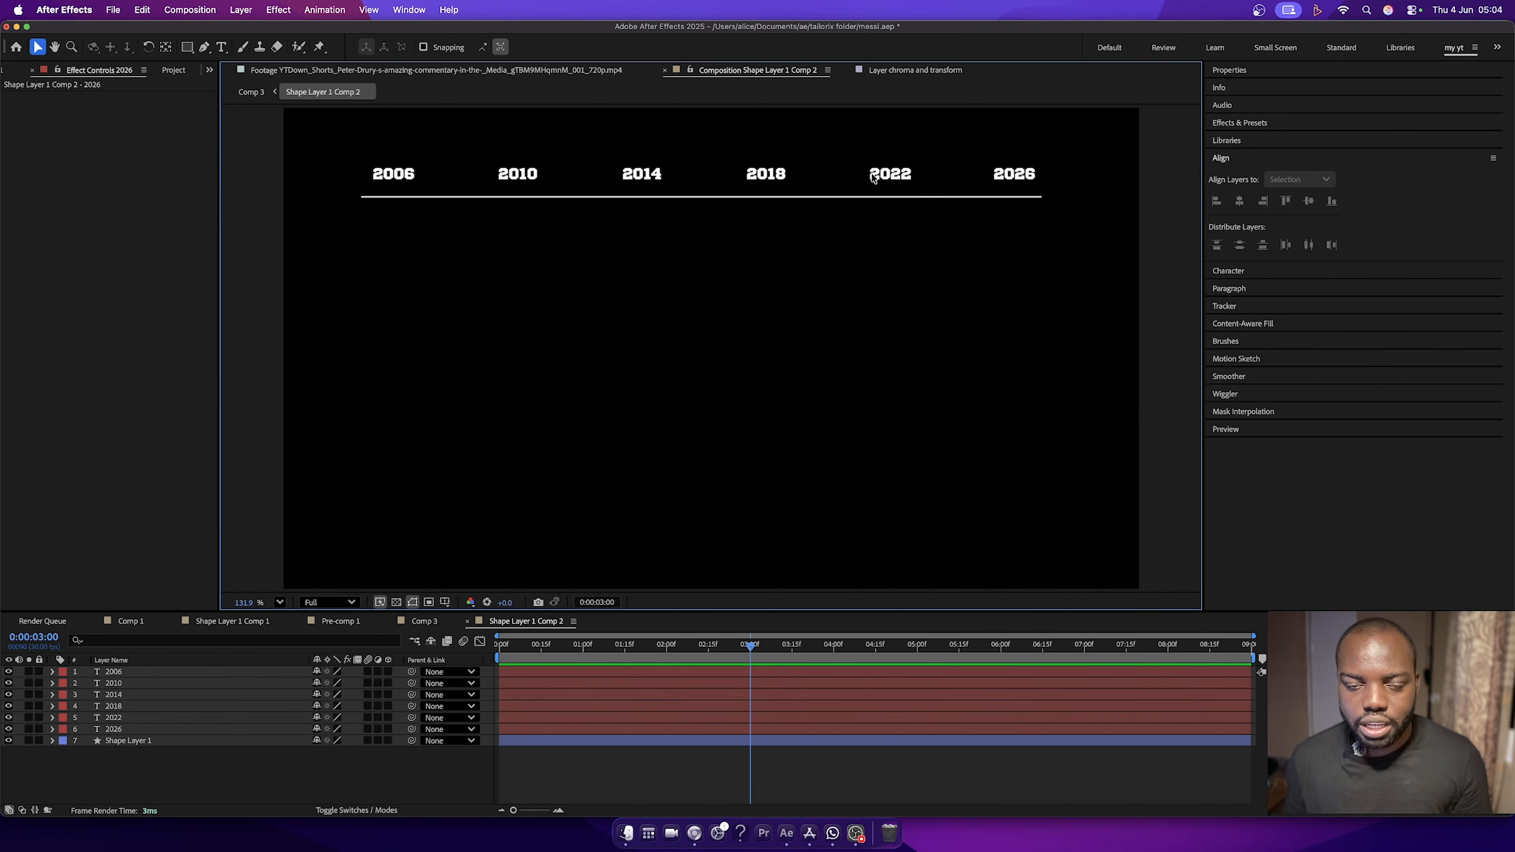
pyautogui.click(1024, 175)
pyautogui.keyDown('shift'); pyautogui.click(905, 175); pyautogui.keyUp('shift')
pyautogui.keyDown('shift'); pyautogui.click(771, 173); pyautogui.keyUp('shift')
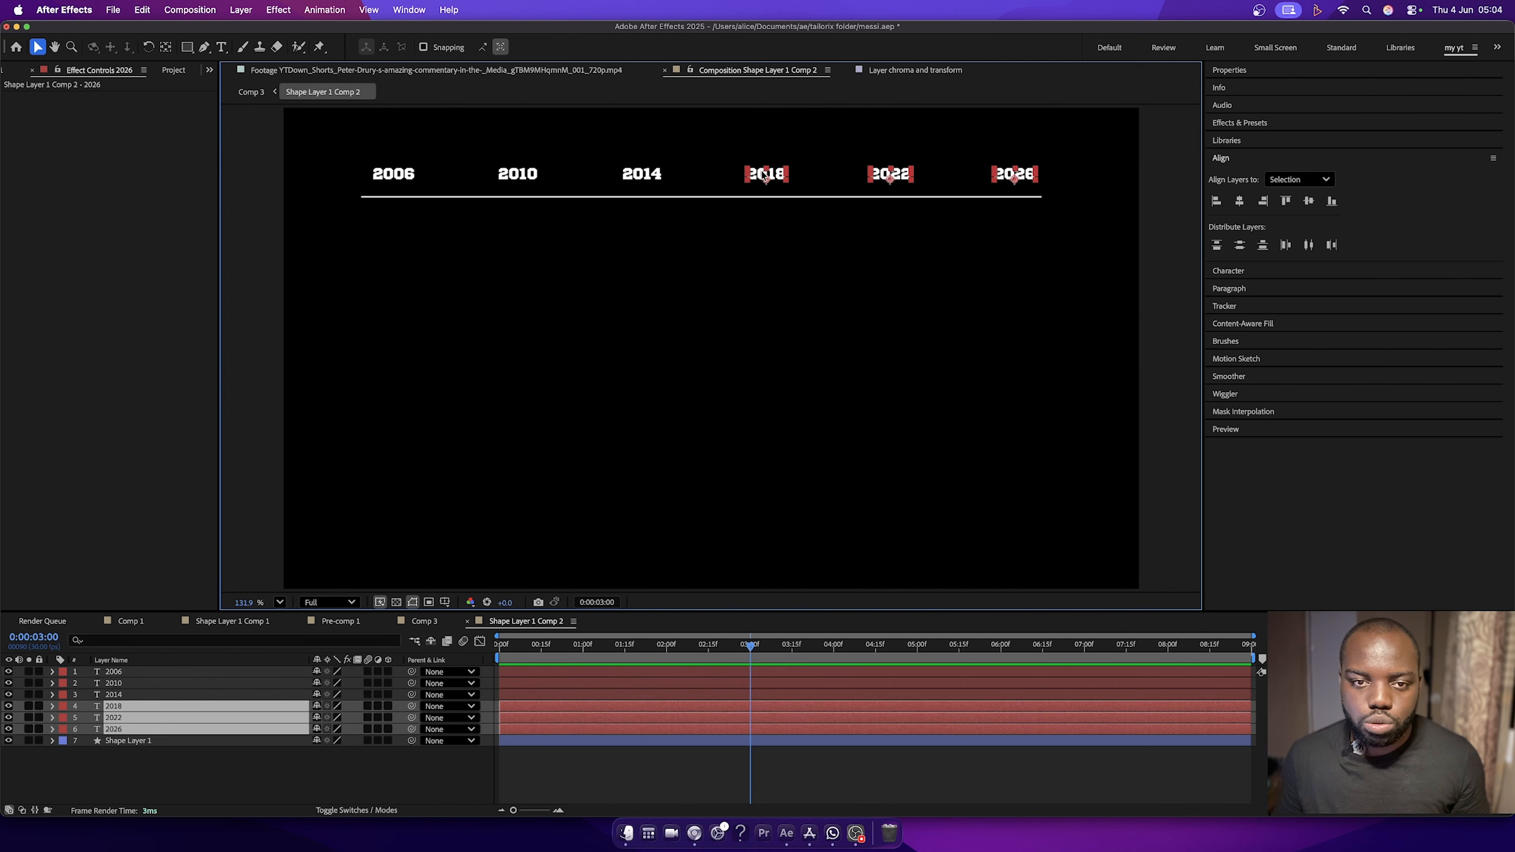
pyautogui.keyDown('shift'); pyautogui.click(637, 175); pyautogui.keyUp('shift')
pyautogui.keyDown('shift'); pyautogui.click(524, 174); pyautogui.keyUp('shift')
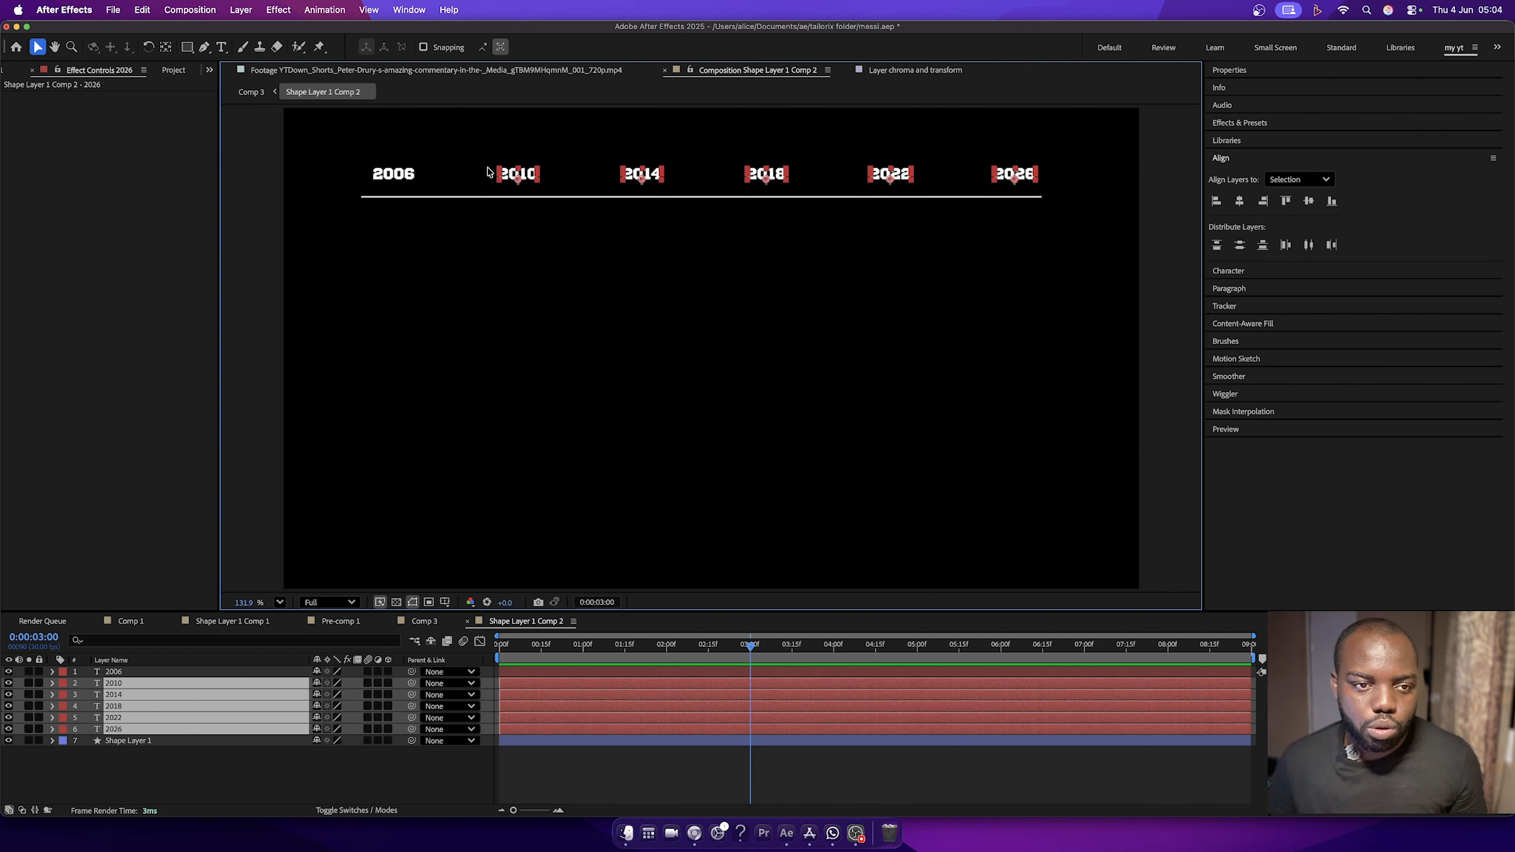
pyautogui.keyDown('shift'); pyautogui.click(403, 180); pyautogui.keyUp('shift')
pyautogui.press('Down')
pyautogui.press('Down')
pyautogui.press('Down')
pyautogui.press('Down')
pyautogui.press('Down')
pyautogui.press('Down')
pyautogui.press('Down')
pyautogui.press('Down')
pyautogui.press('Down')
pyautogui.press('Down')
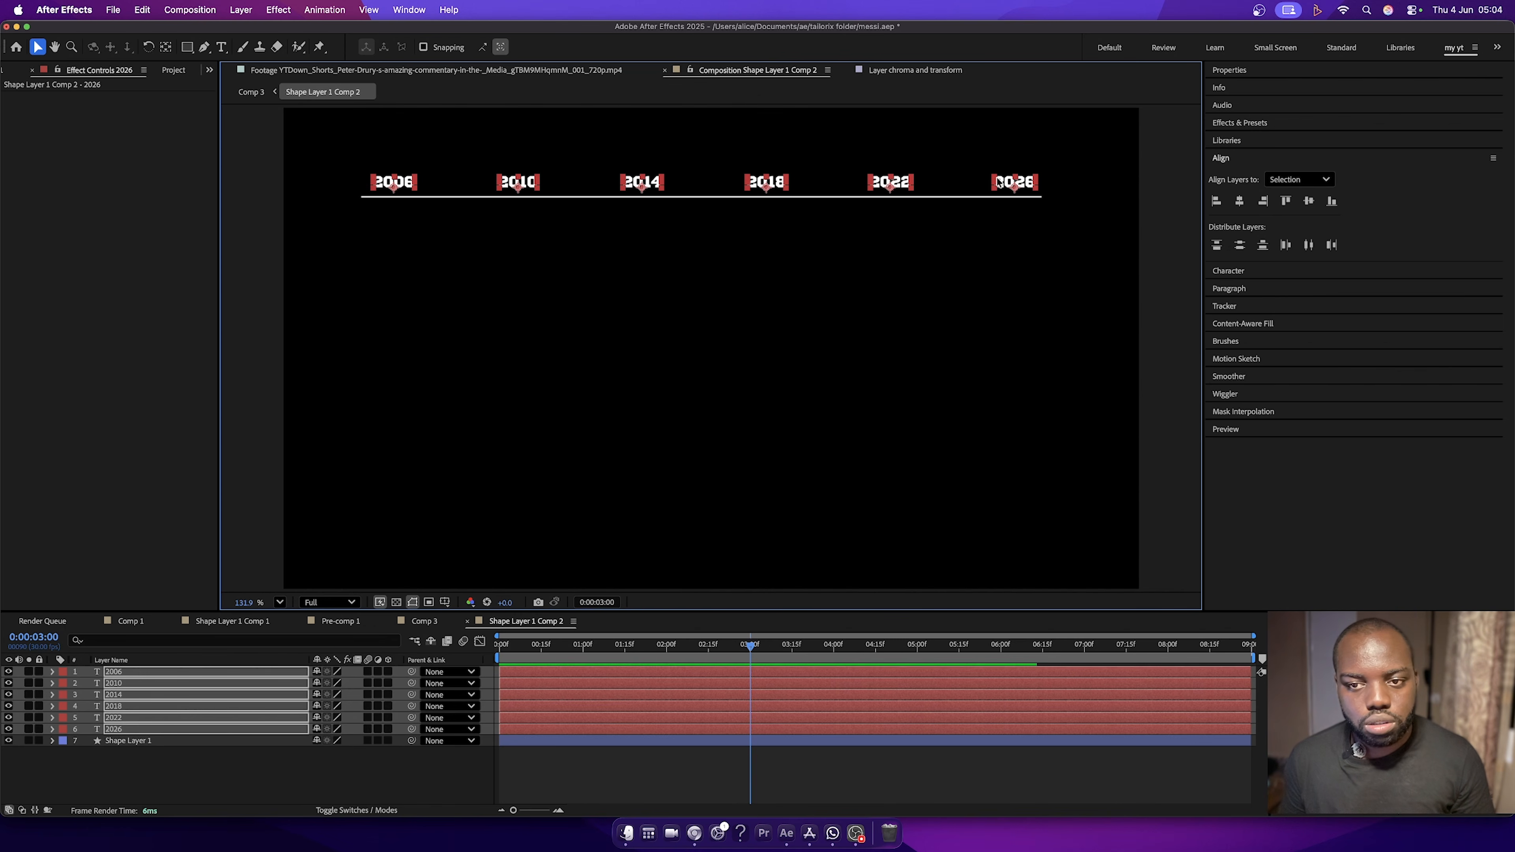
pyautogui.click(1032, 216)
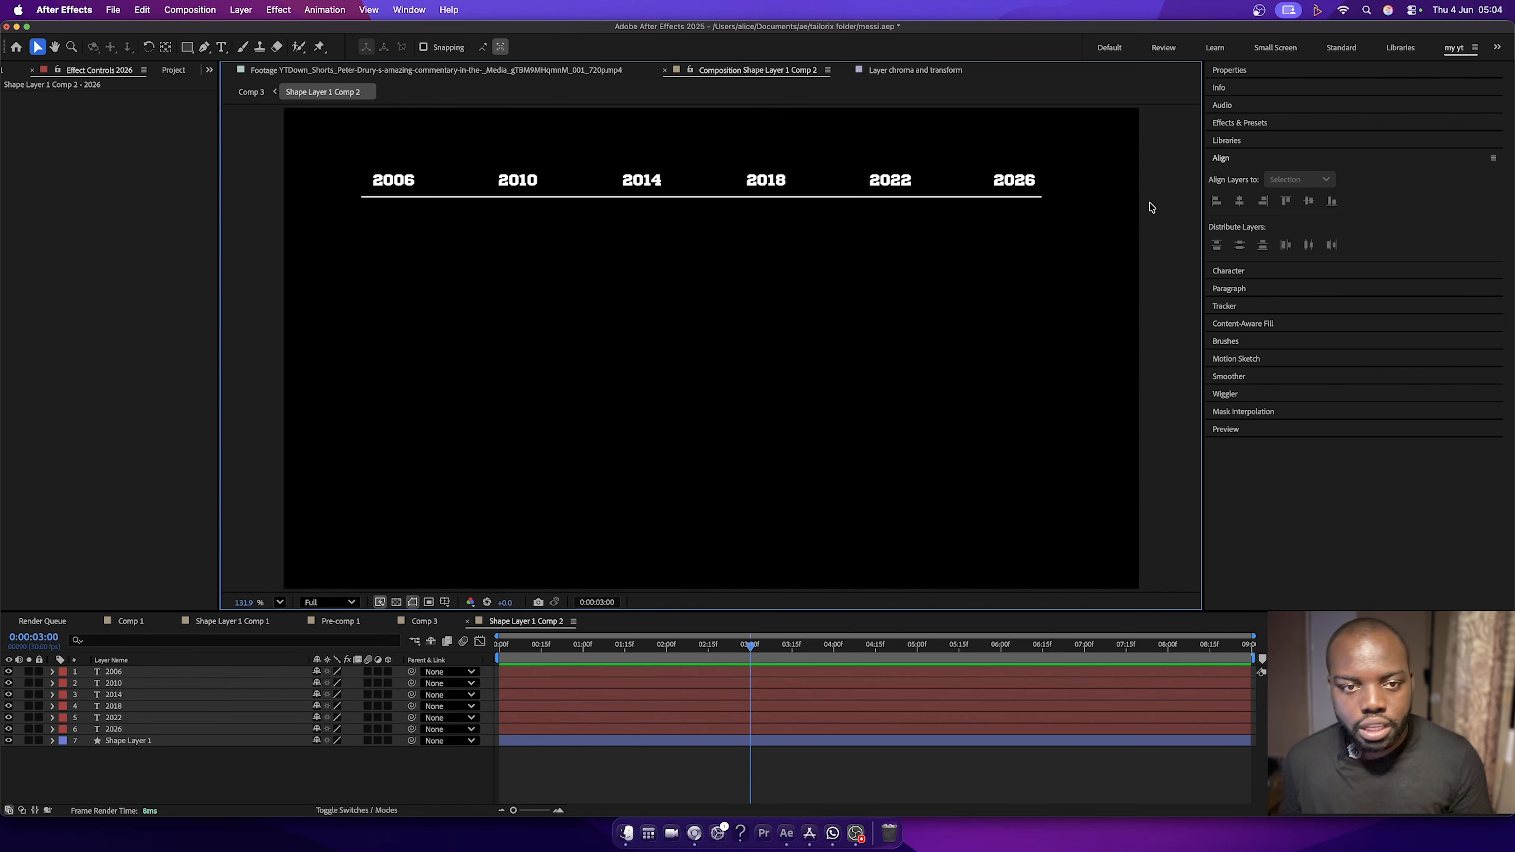
# Move the line shape's anchor point from the composition centre to the line's left end.
pyautogui.click(648, 196)
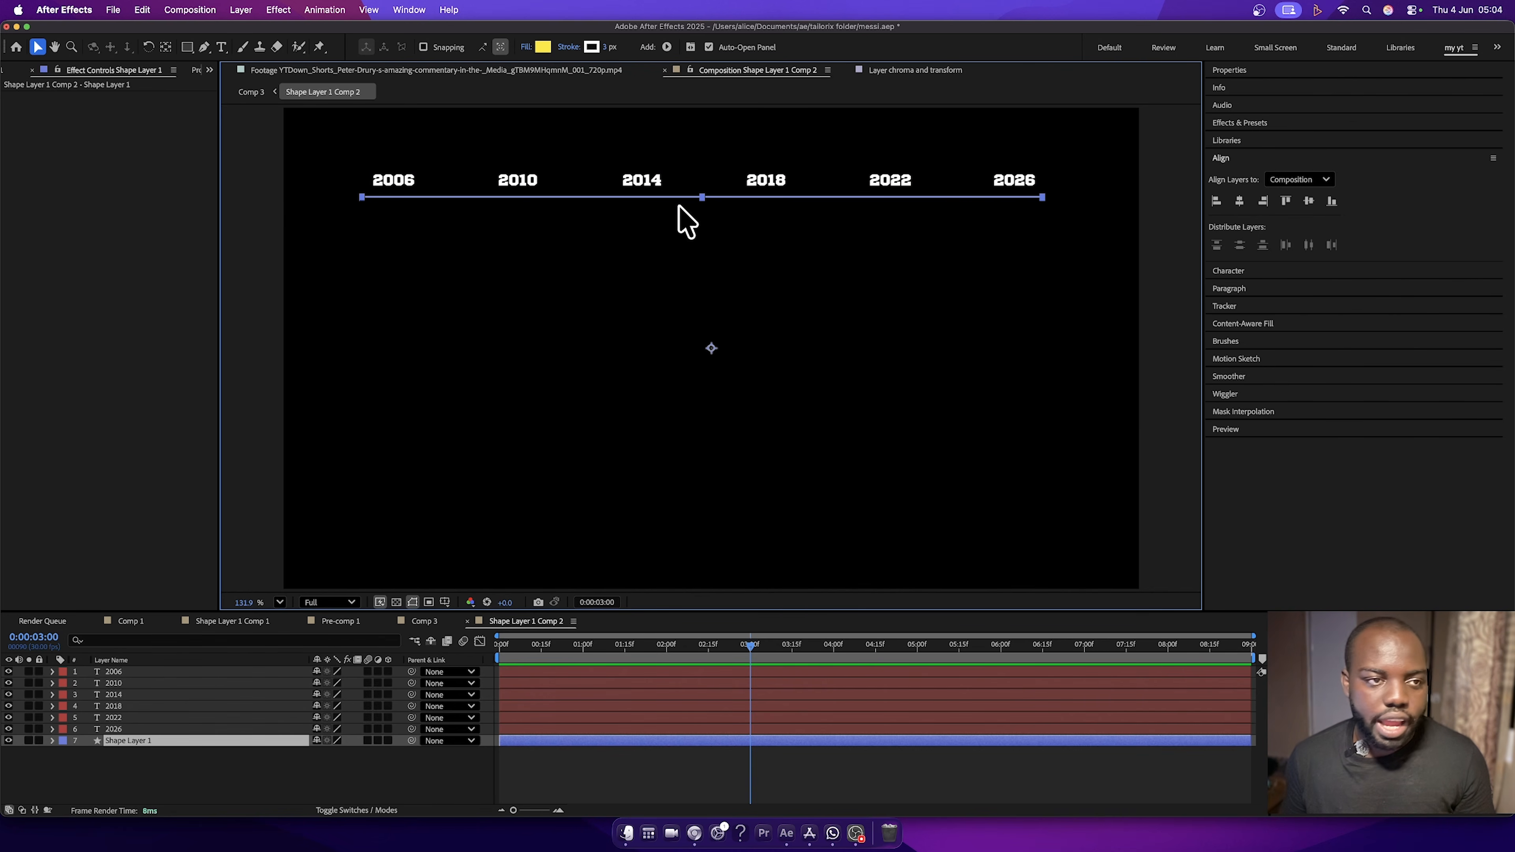
pyautogui.press('y')
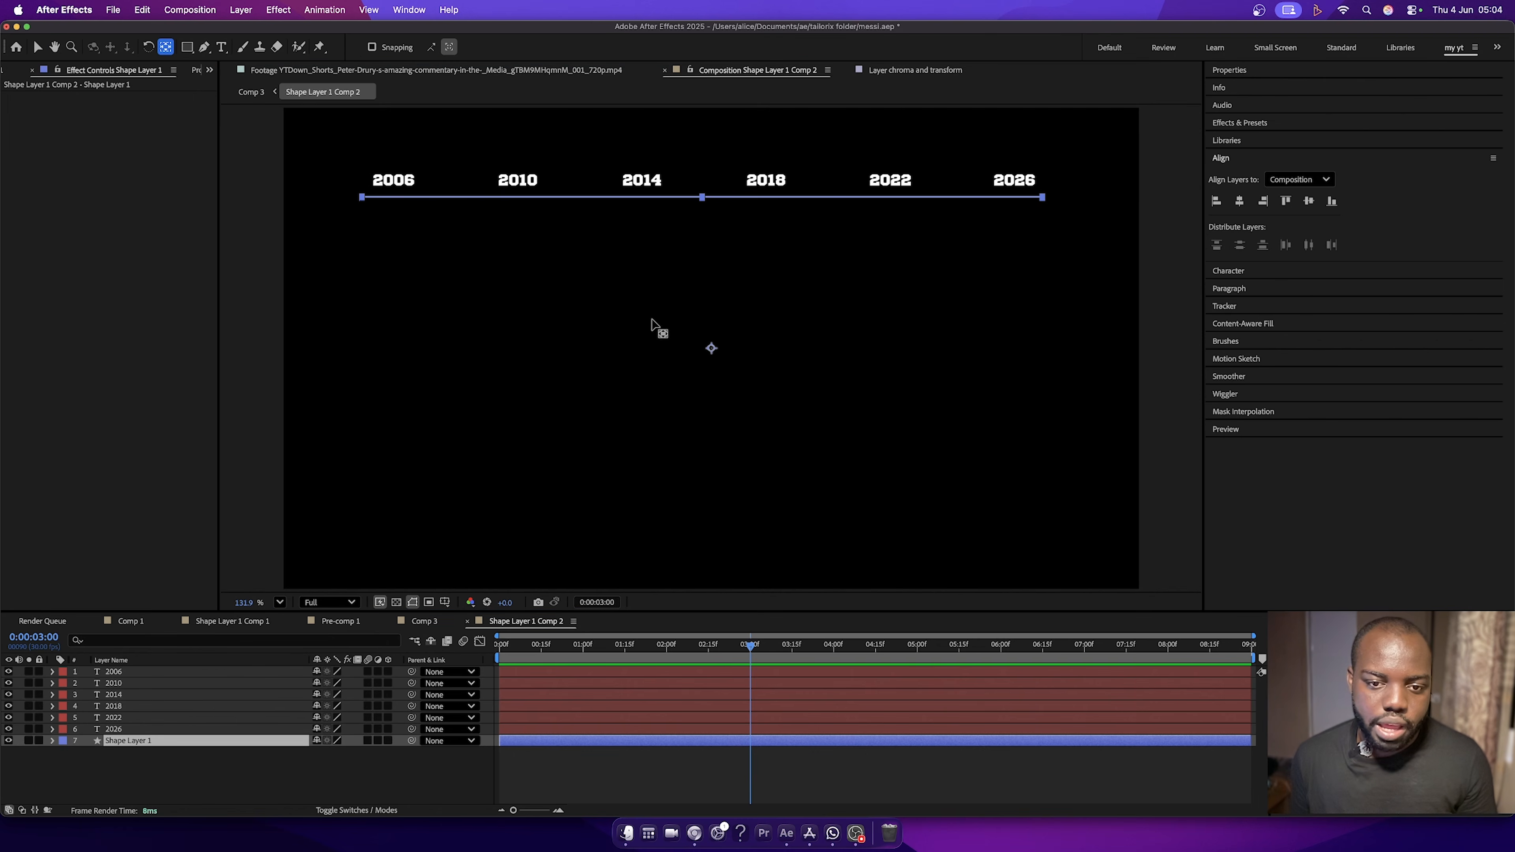
pyautogui.moveTo(710, 348); pyautogui.dragTo(360, 200)
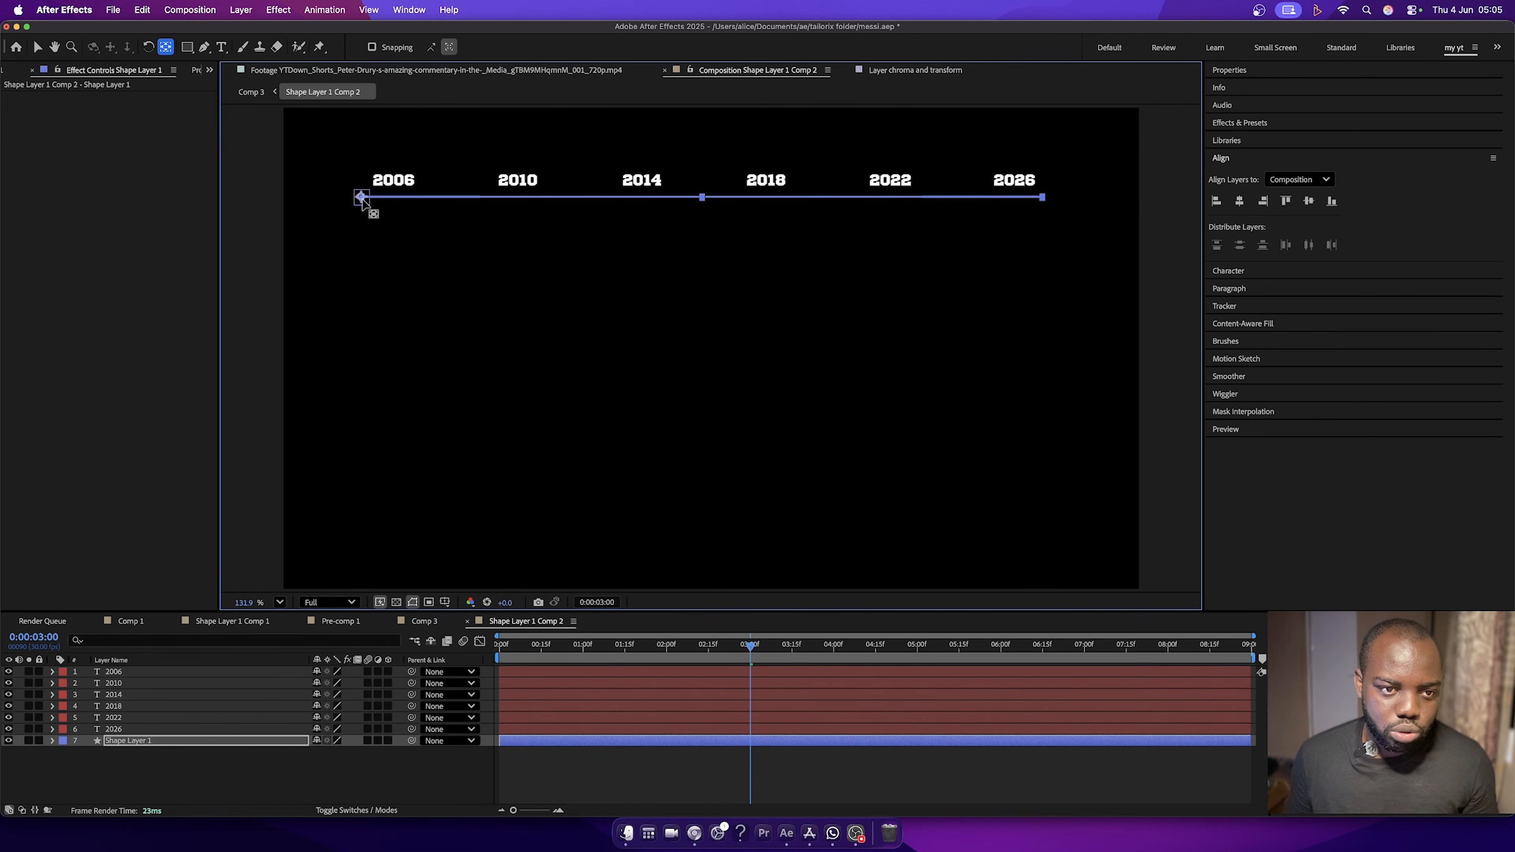
# Animate the line's horizontal scale from 0% at 0:00:00:00 to 100% at 0:00:01:16, with the scale proportions unlinked.
pyautogui.press('s')
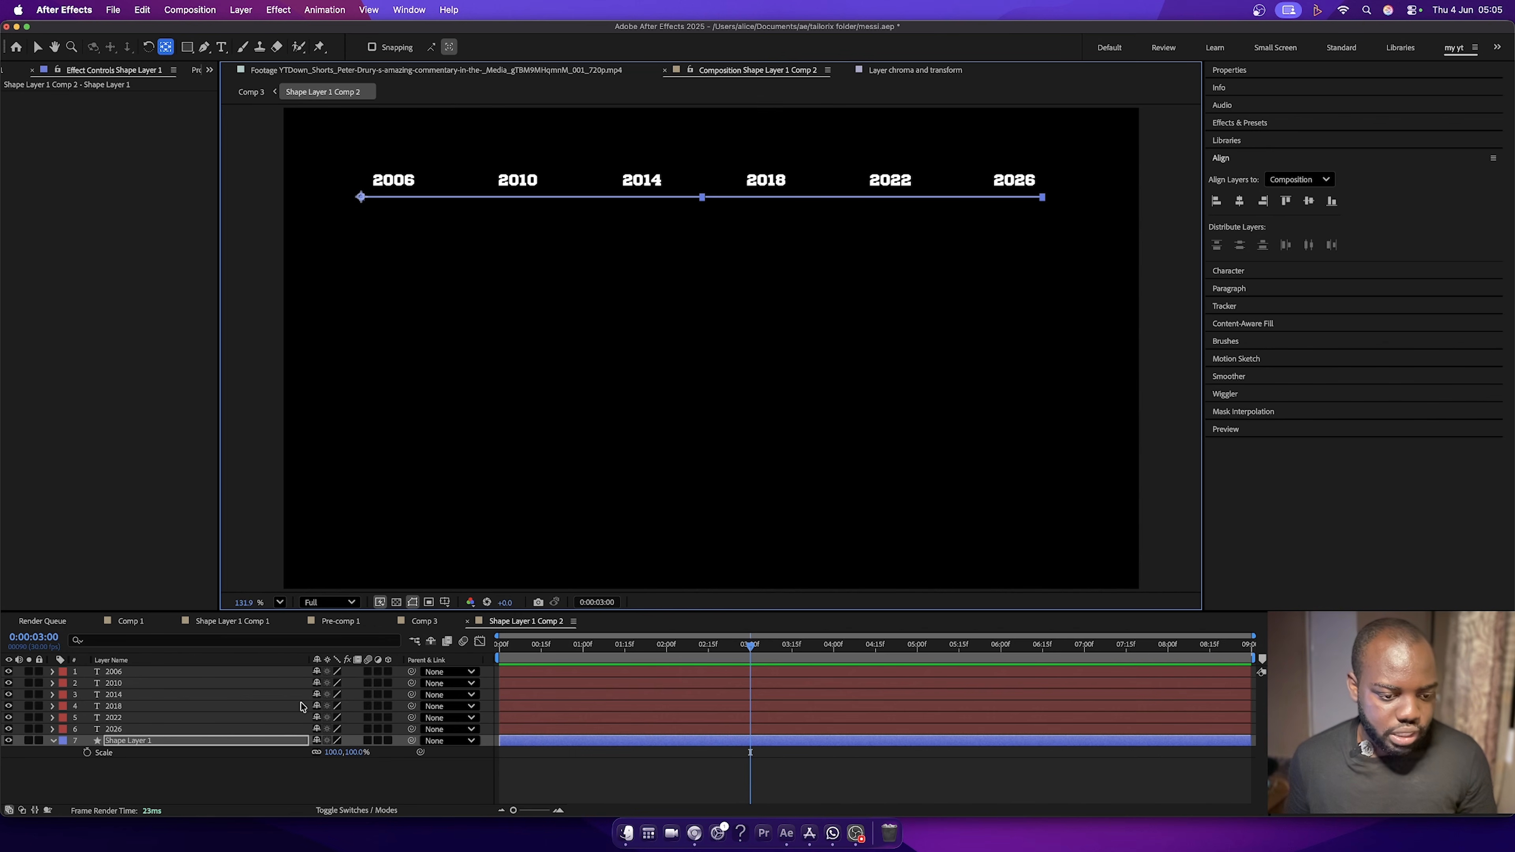
pyautogui.click(88, 752)
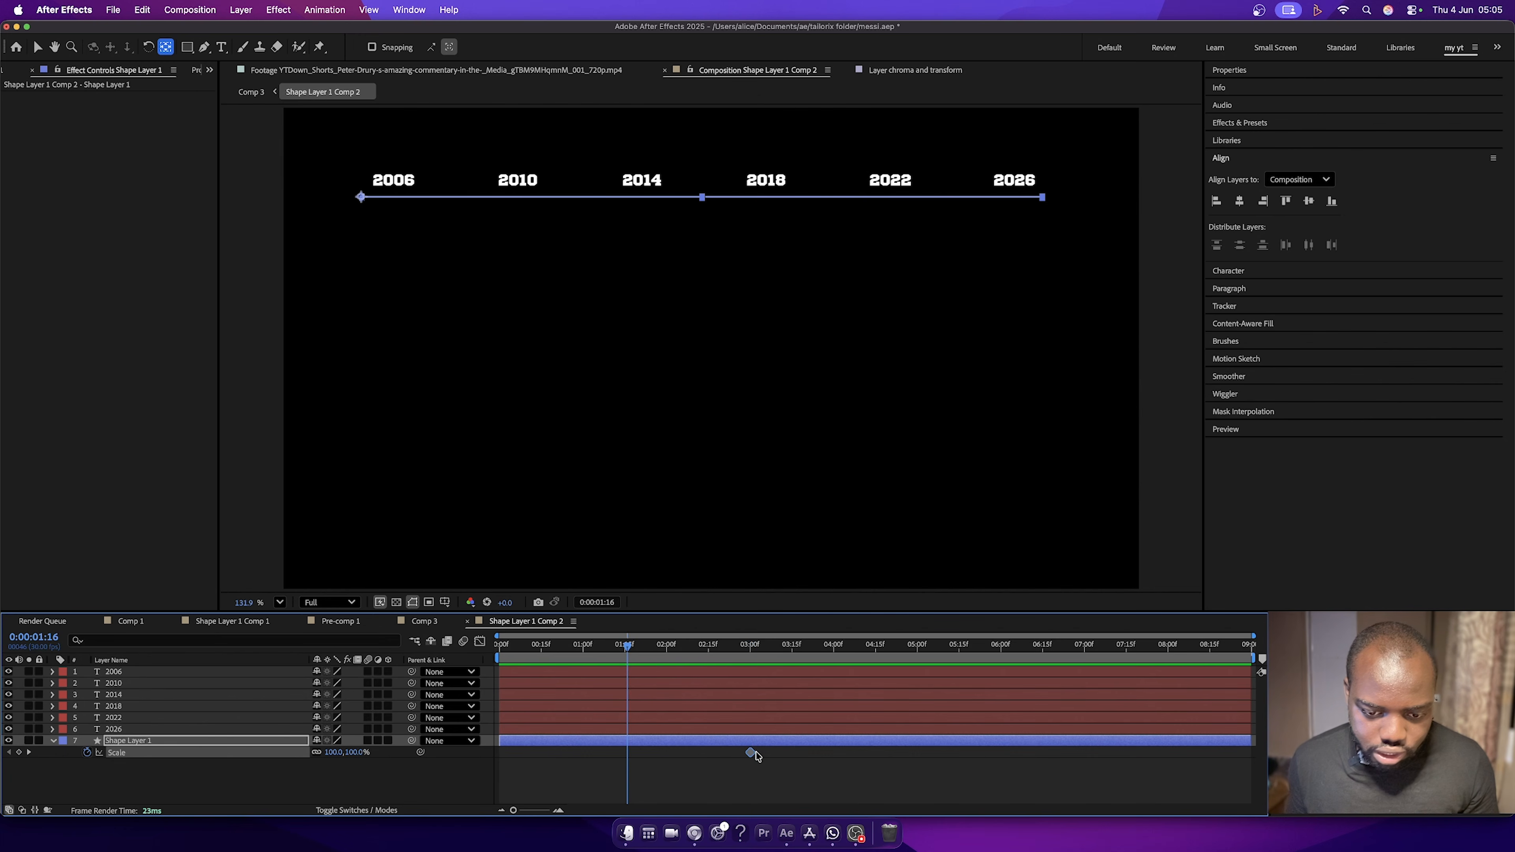
pyautogui.moveTo(750, 753); pyautogui.dragTo(627, 753)
pyautogui.moveTo(626, 646); pyautogui.dragTo(498, 646)
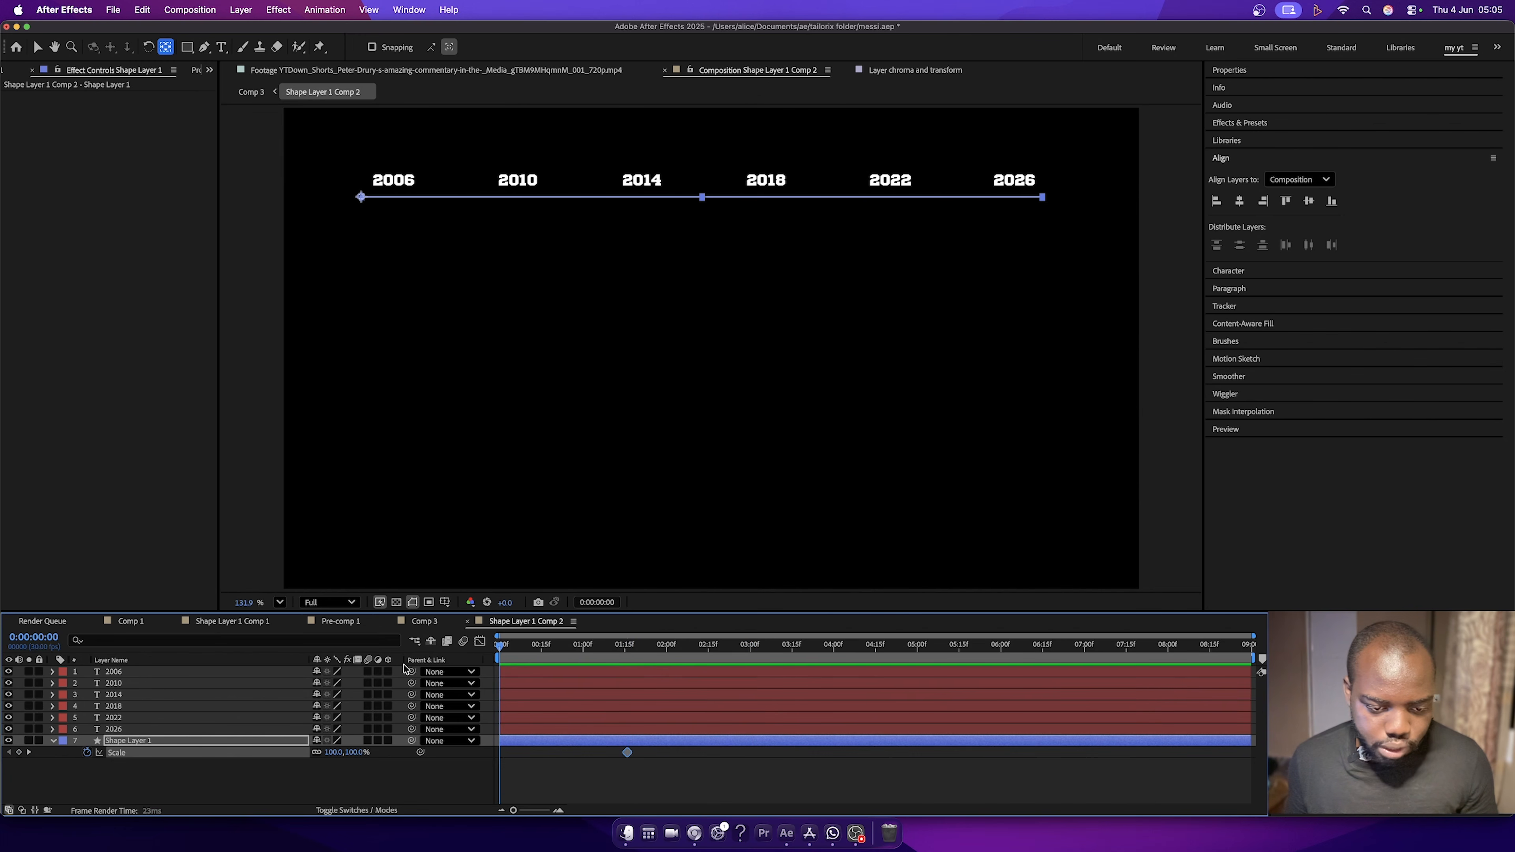
pyautogui.click(317, 753)
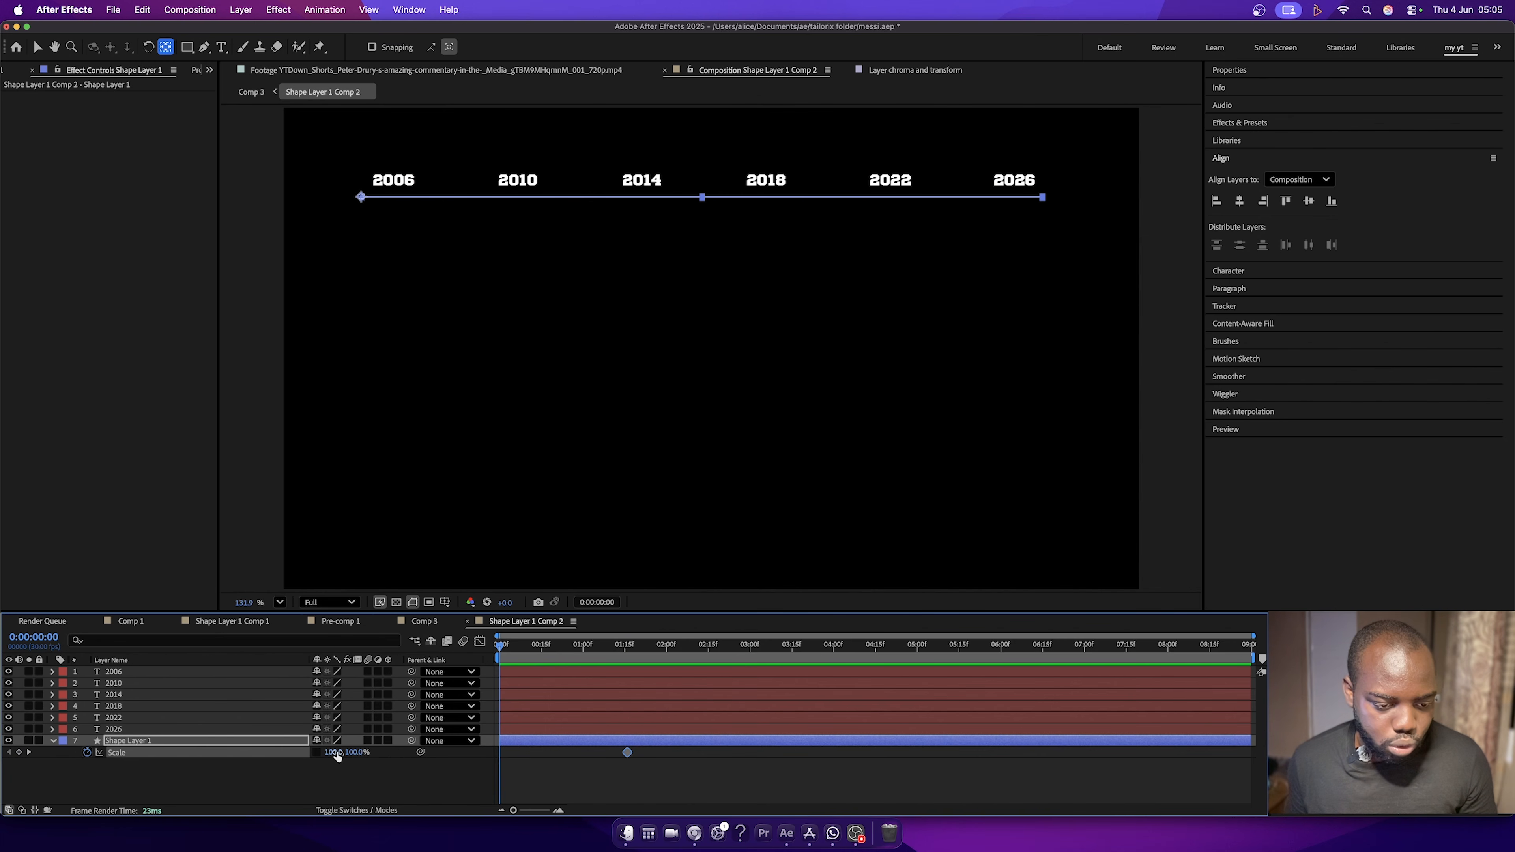
pyautogui.moveTo(336, 754); pyautogui.dragTo(268, 752)
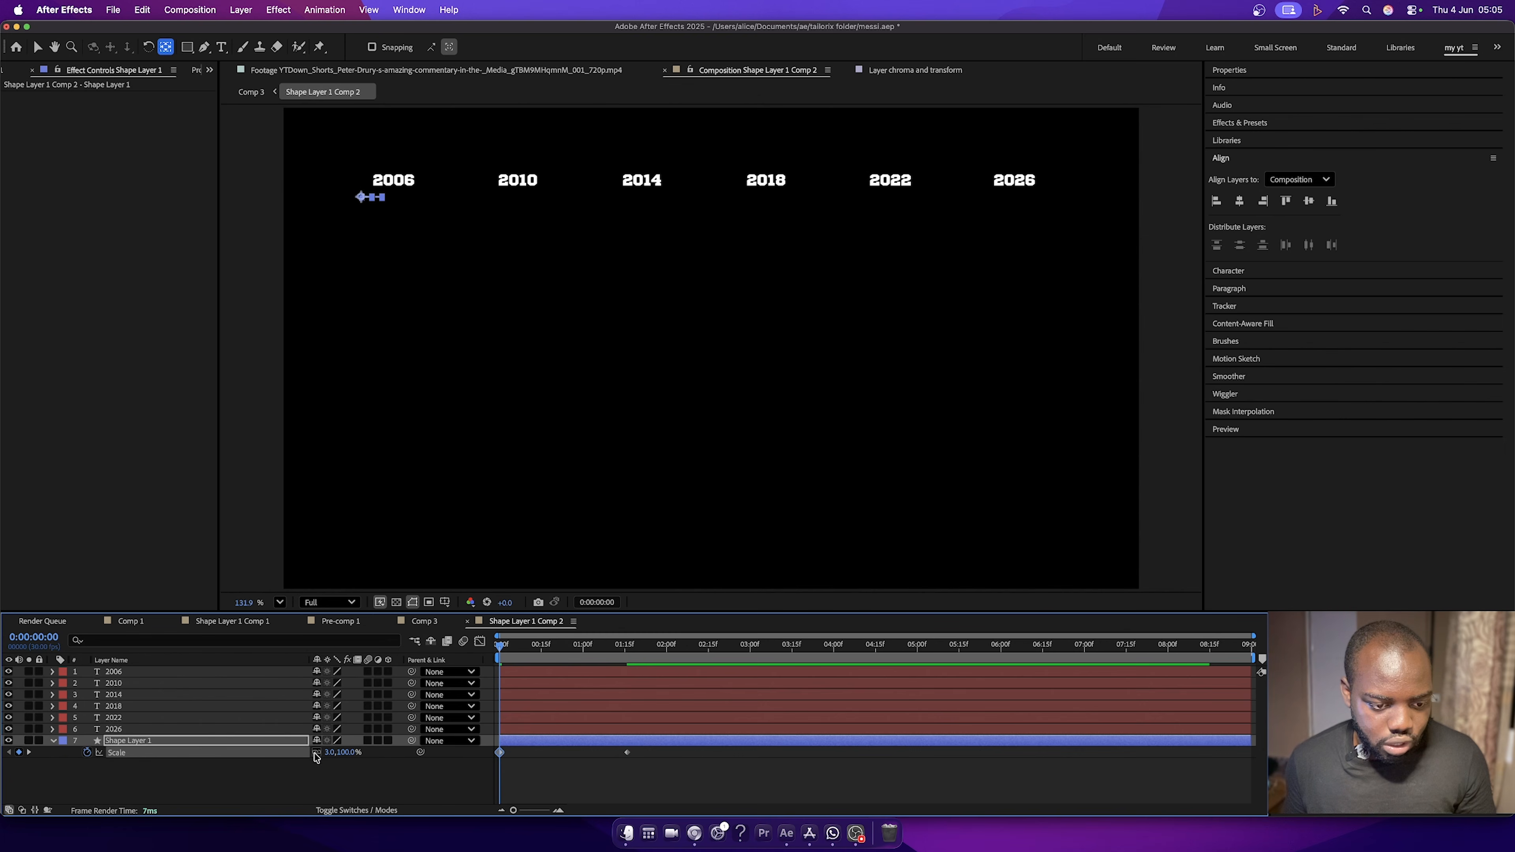
pyautogui.click(336, 752)
pyautogui.write('0')
pyautogui.press('Return')
# Ease the line's scale keyframes, shape the speed graph for a fast start and slow finish, and preview the growth.
pyautogui.click(592, 779)
pyautogui.moveTo(665, 783); pyautogui.dragTo(610, 754)
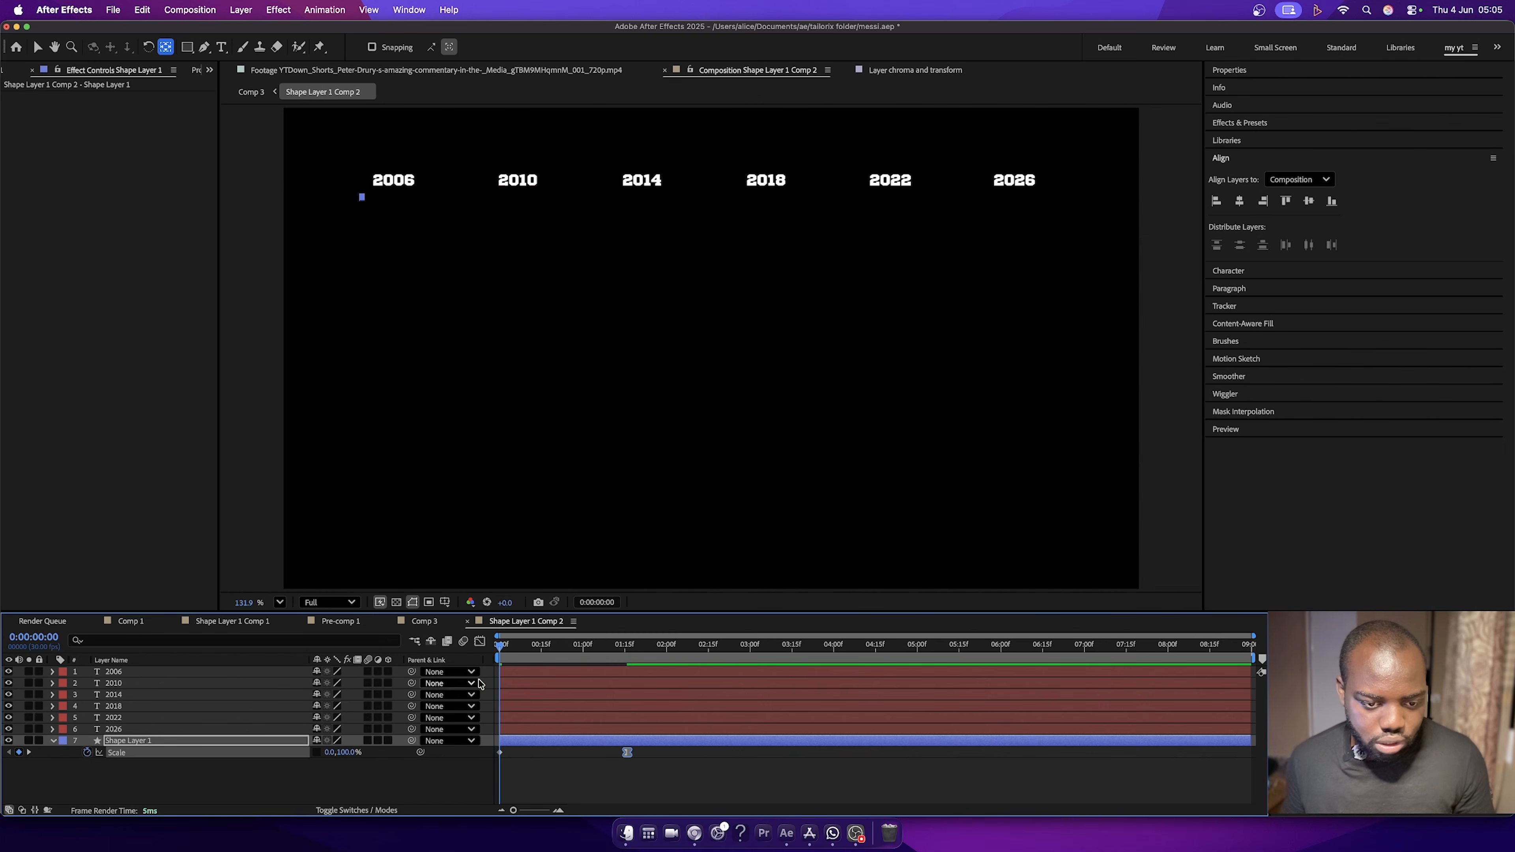
pyautogui.click(480, 641)
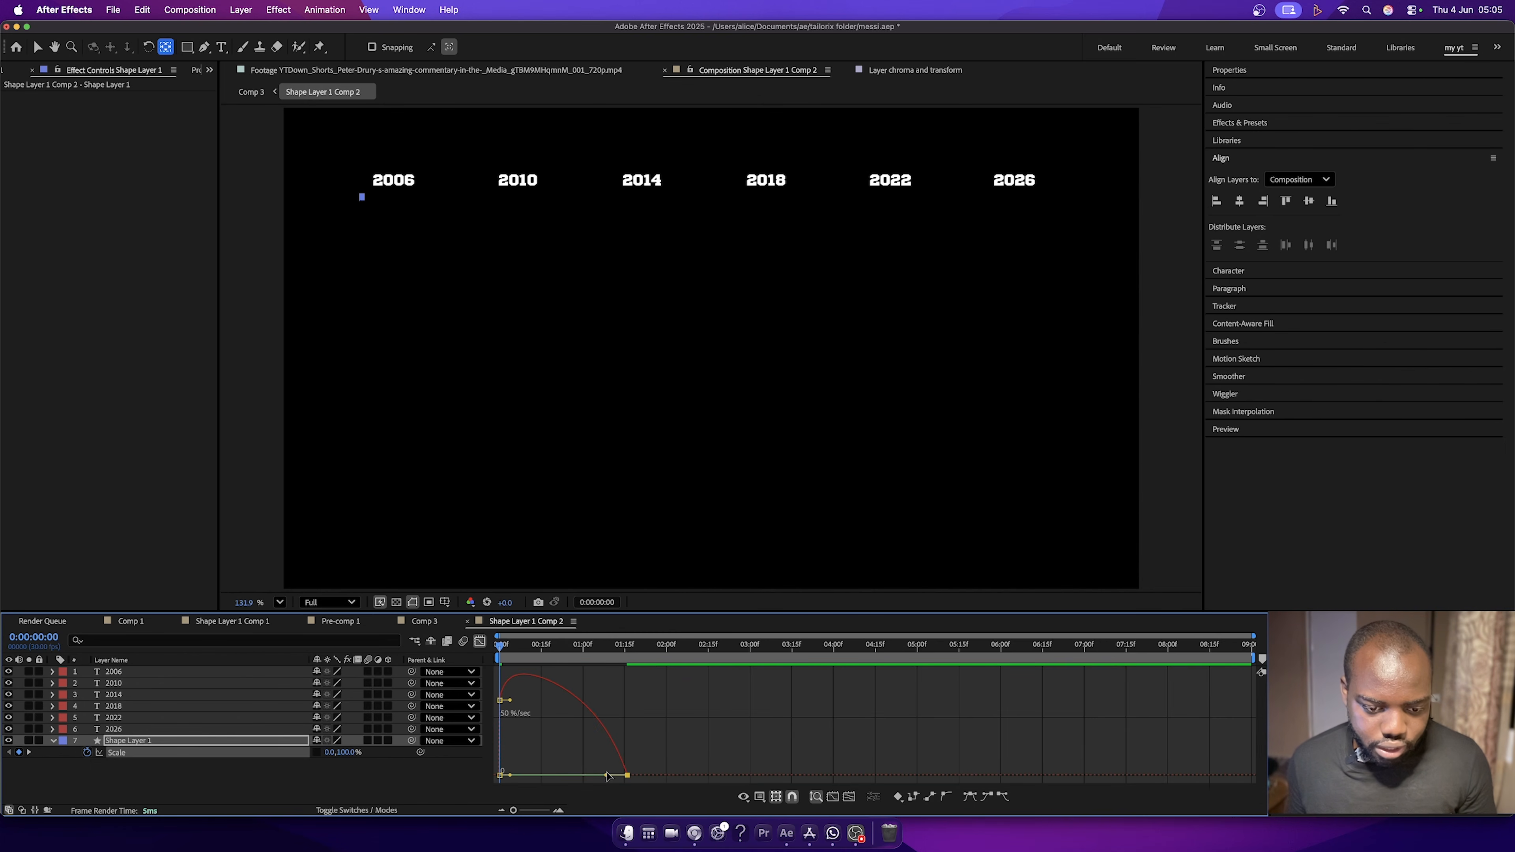
pyautogui.moveTo(606, 776); pyautogui.dragTo(481, 753)
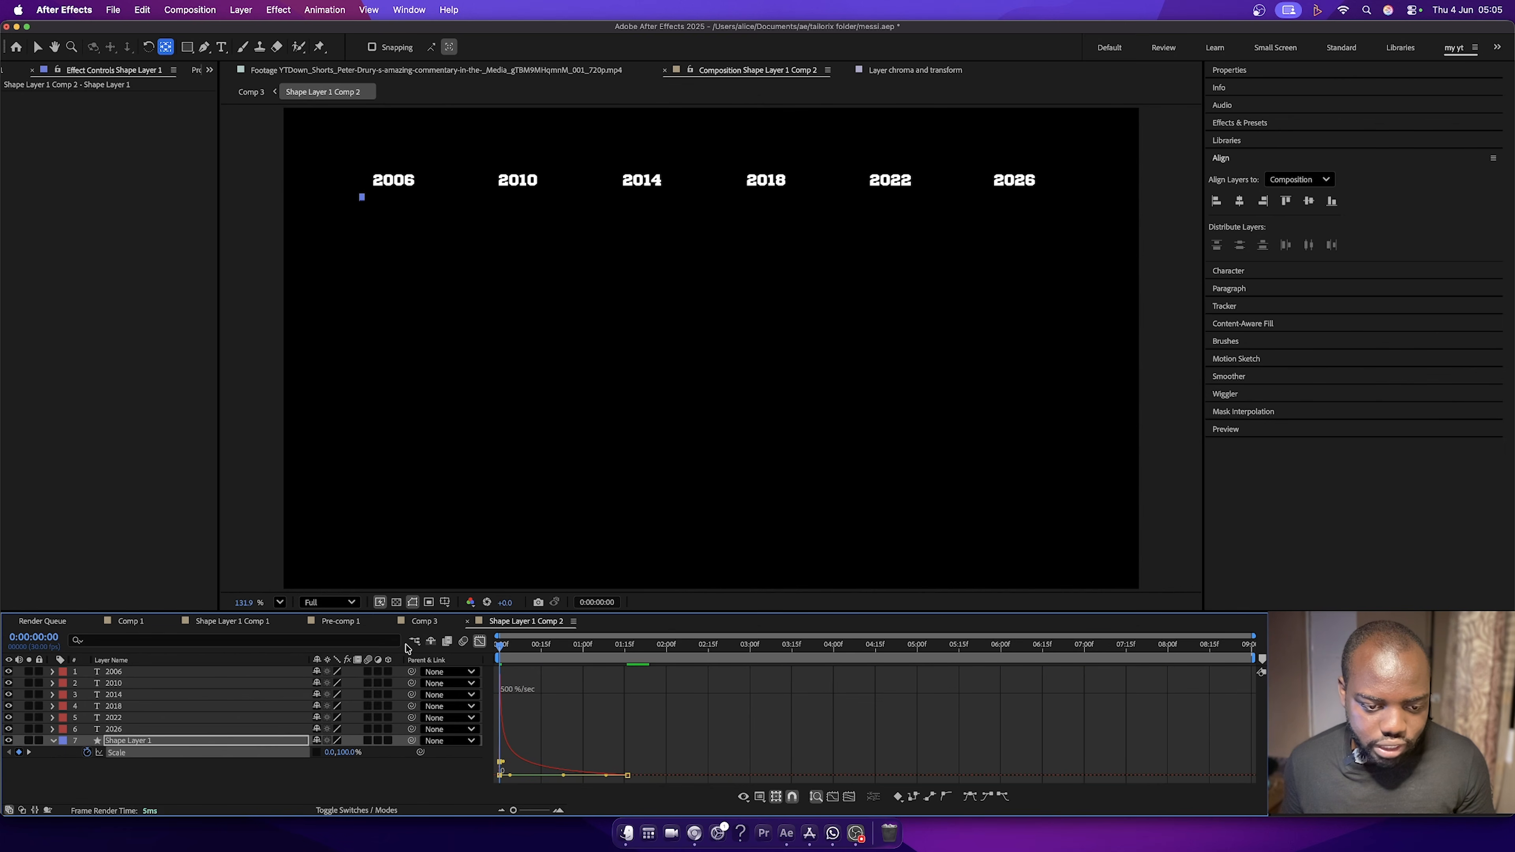
pyautogui.click(477, 641)
pyautogui.press('space')
pyautogui.press('space')
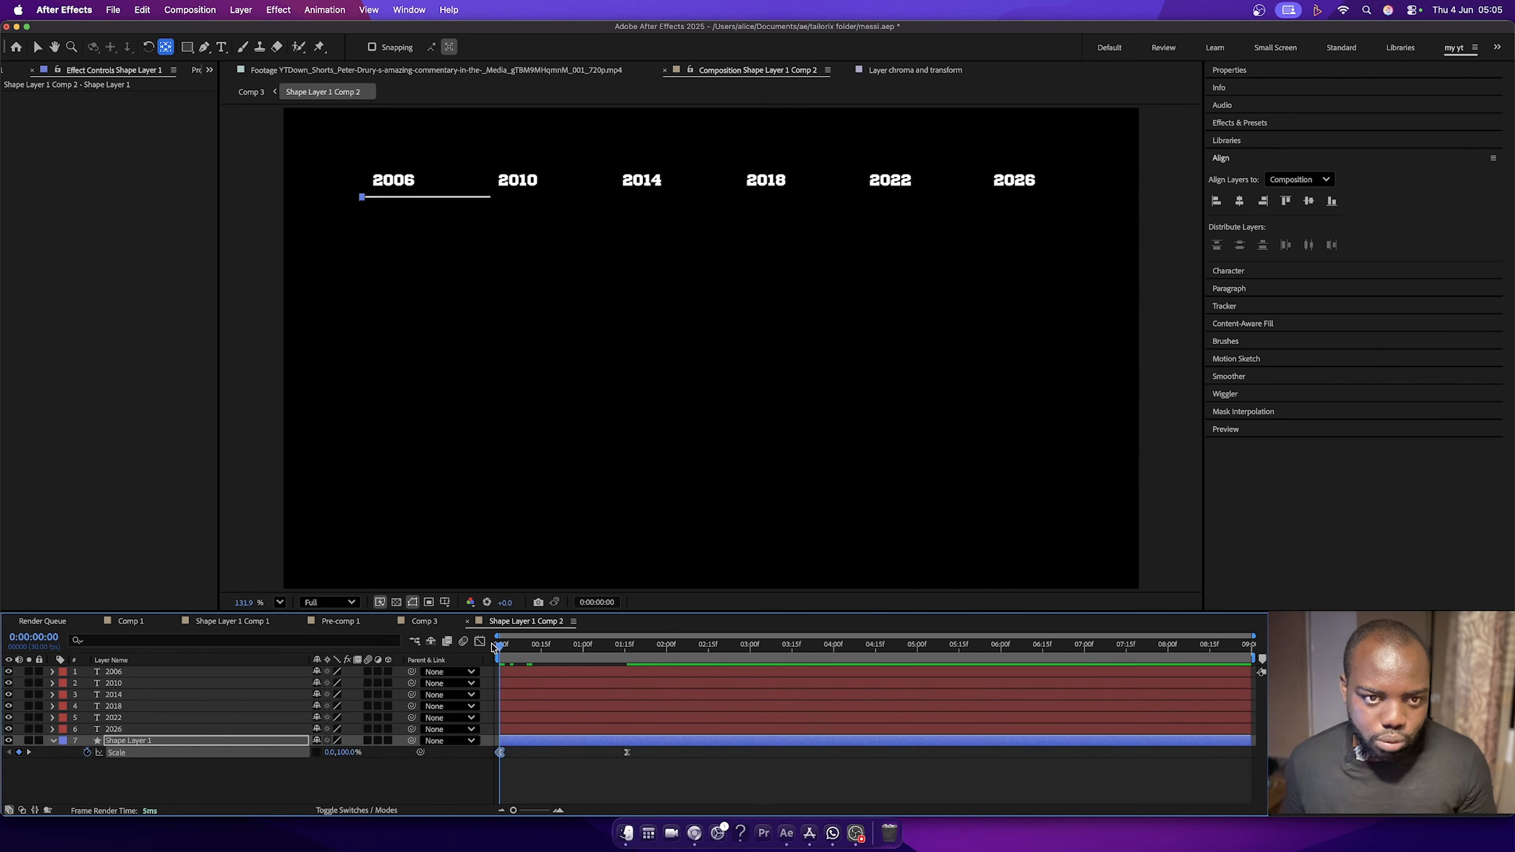
pyautogui.moveTo(500, 647); pyautogui.dragTo(620, 663)
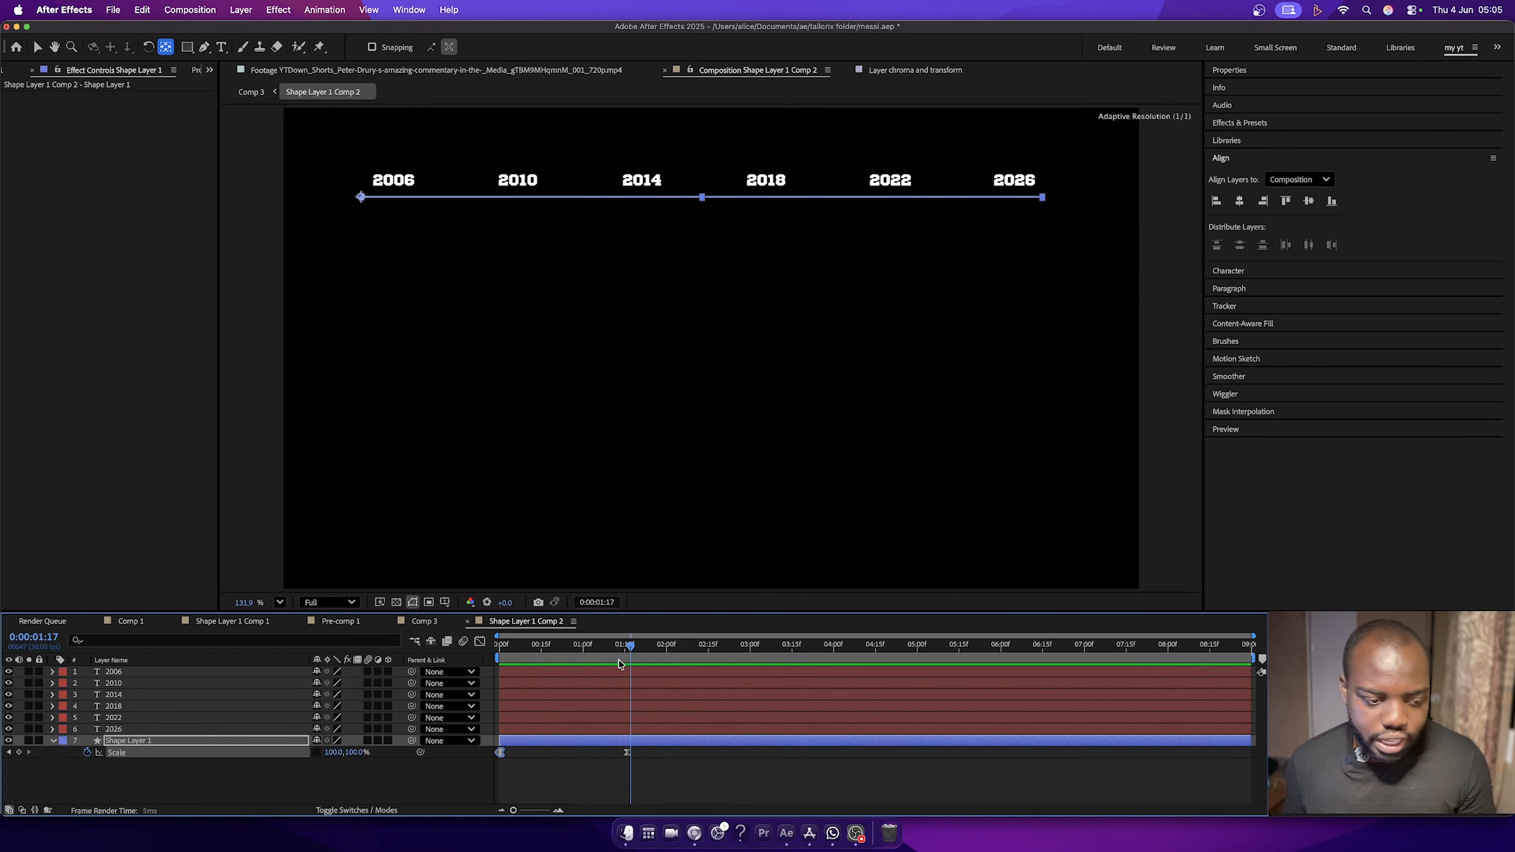
# Reorder the year layers so they descend from 2026 at the top of the stack to 2006 above the line shape.
pyautogui.click(121, 729)
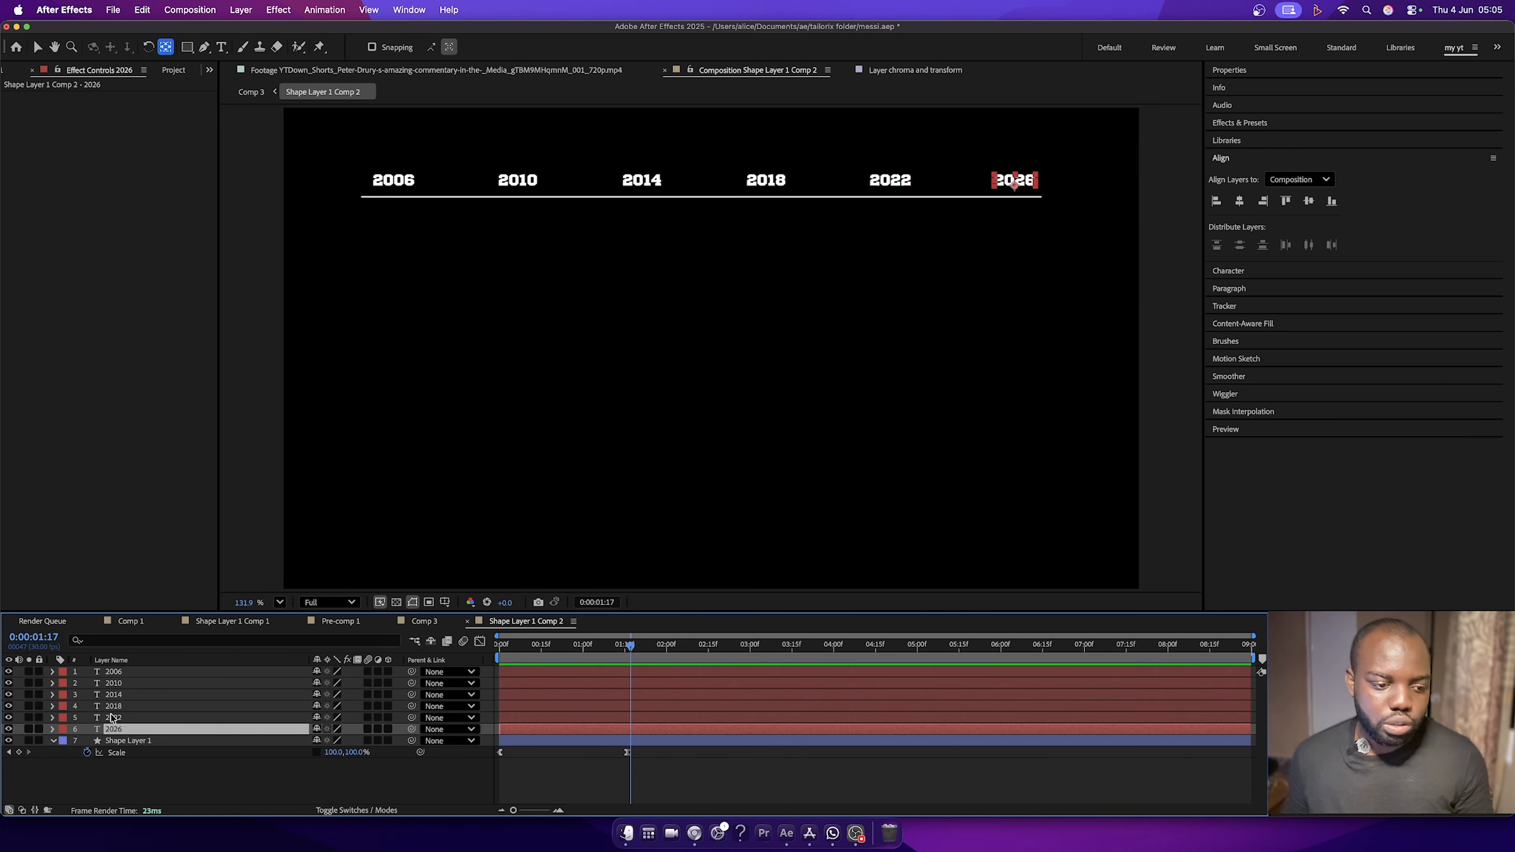
pyautogui.moveTo(133, 731); pyautogui.dragTo(135, 668)
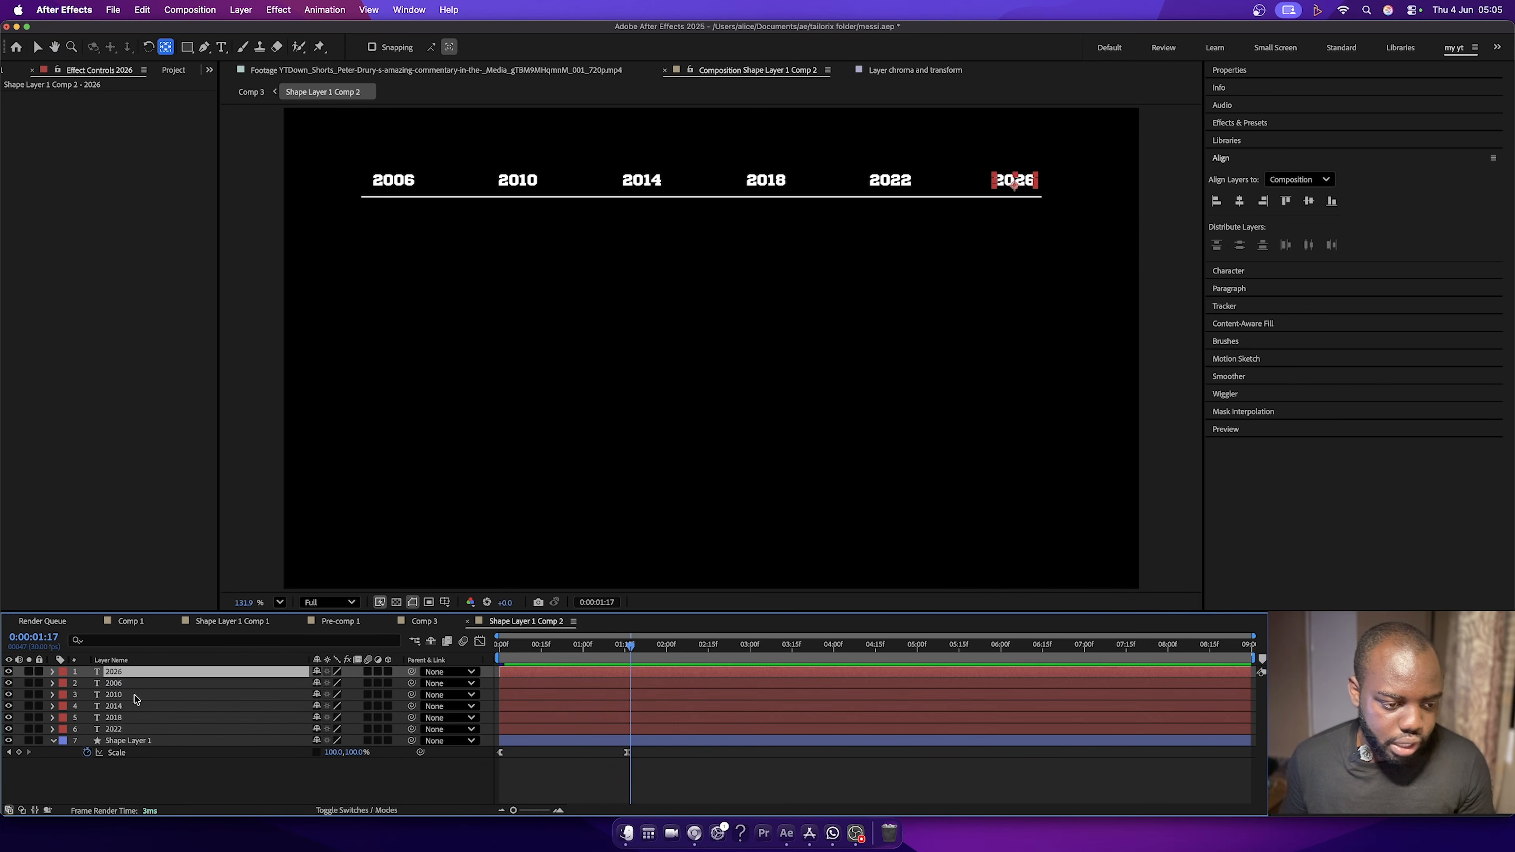
pyautogui.moveTo(126, 729)
pyautogui.mouseDown()
pyautogui.moveTo(135, 683)
pyautogui.moveTo(125, 717)
pyautogui.mouseUp()
pyautogui.click(125, 728)
# Move the line's final scale keyframe to 0:00:01:00, zooming the timeline in to place it exactly.
pyautogui.press('Home')
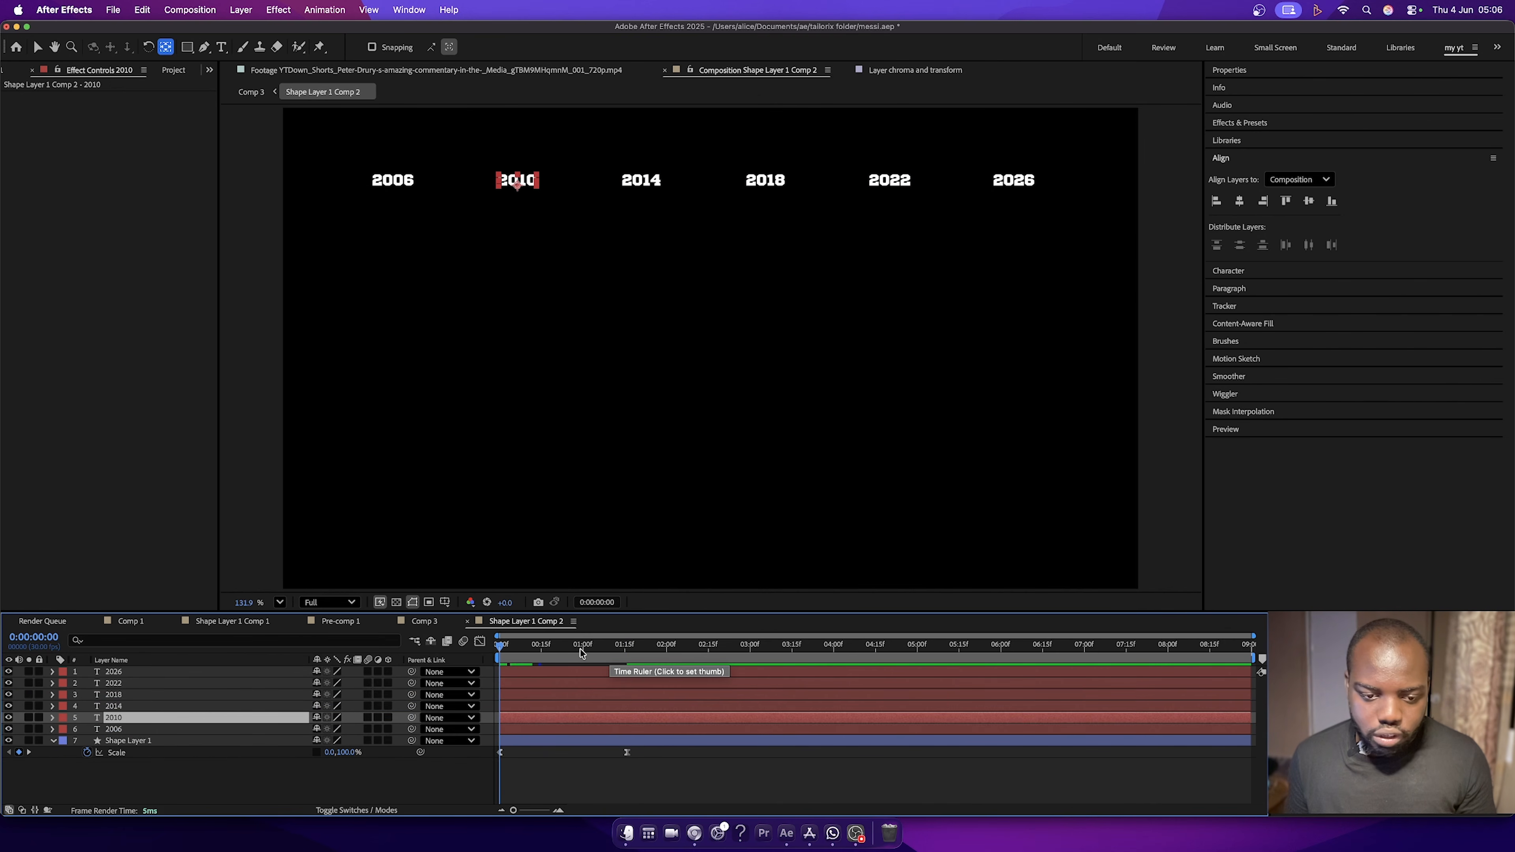
pyautogui.moveTo(582, 646)
pyautogui.mouseDown()
pyautogui.moveTo(484, 648)
pyautogui.moveTo(581, 647)
pyautogui.mouseUp()
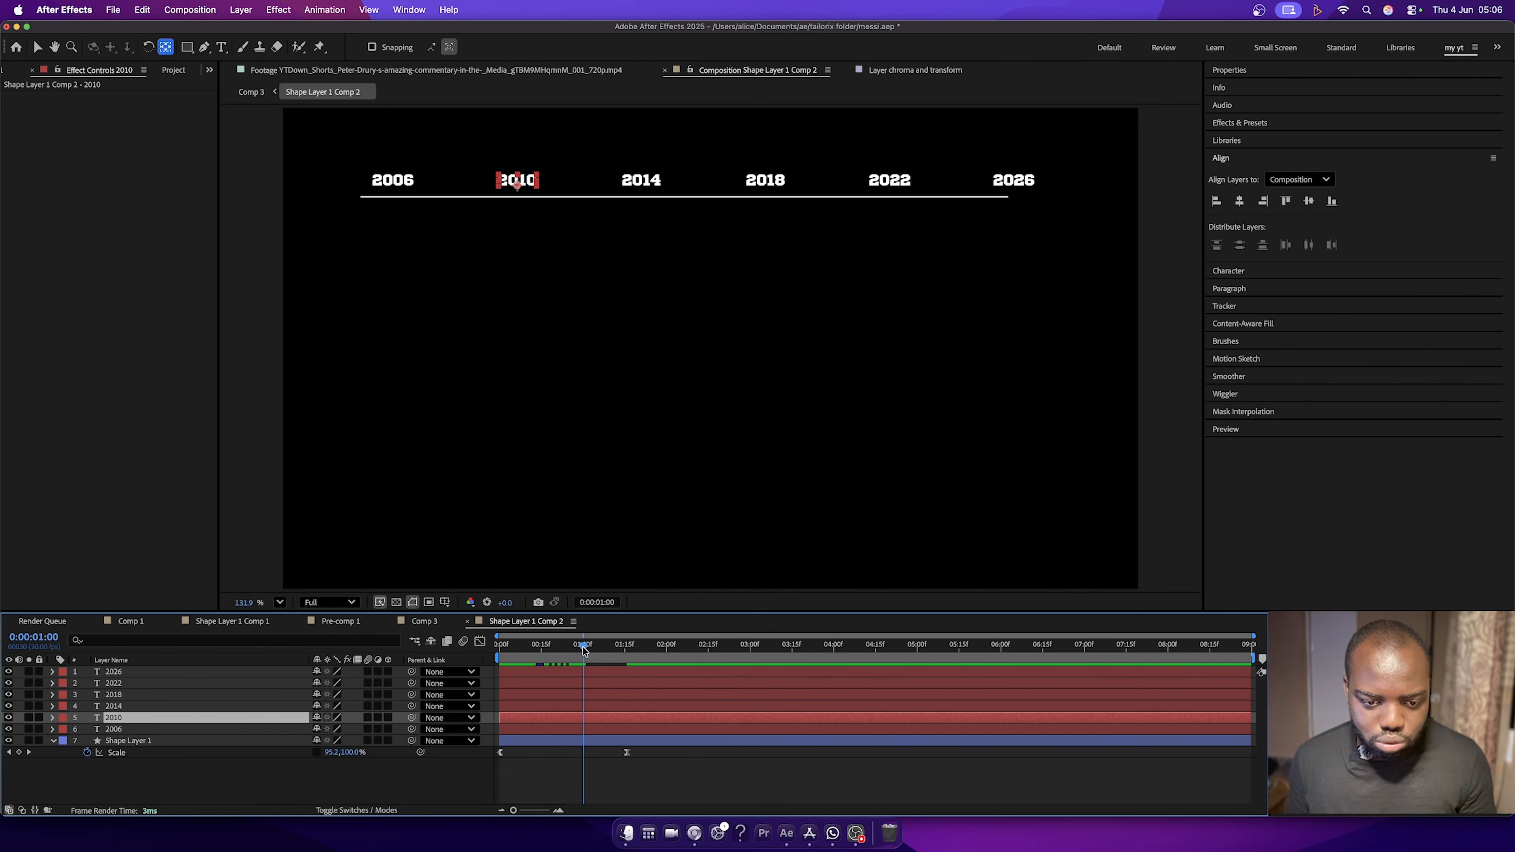
pyautogui.moveTo(628, 755); pyautogui.dragTo(582, 758)
pyautogui.moveTo(1252, 636); pyautogui.dragTo(658, 661)
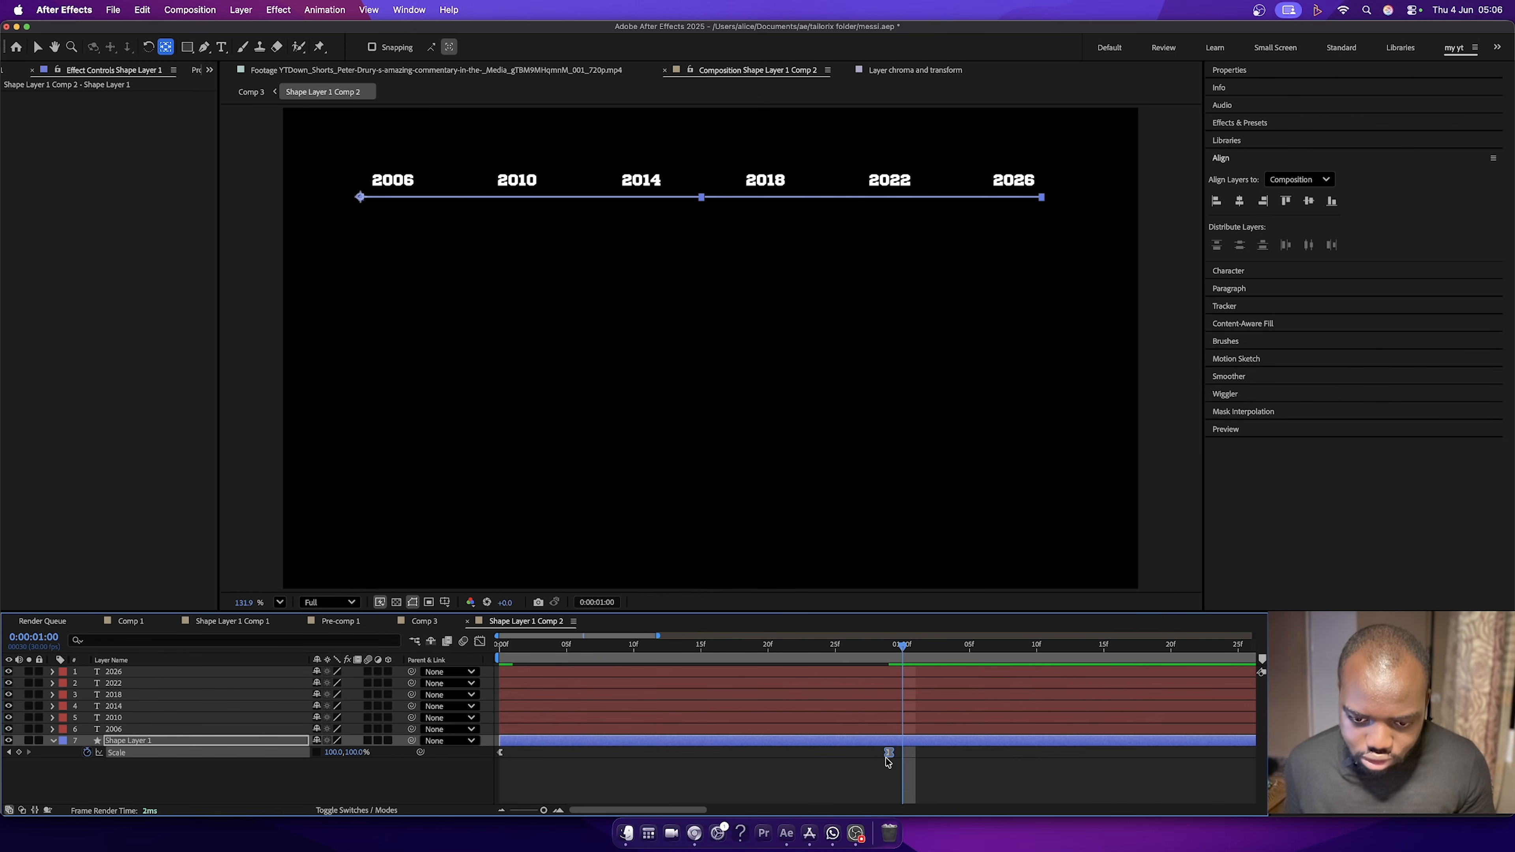
pyautogui.moveTo(892, 757); pyautogui.dragTo(904, 756)
# Trim the layer starts so 2006 begins at frame 1, 2010 at frame 2 and 2014 at frame 3.
pyautogui.moveTo(591, 645); pyautogui.dragTo(517, 647)
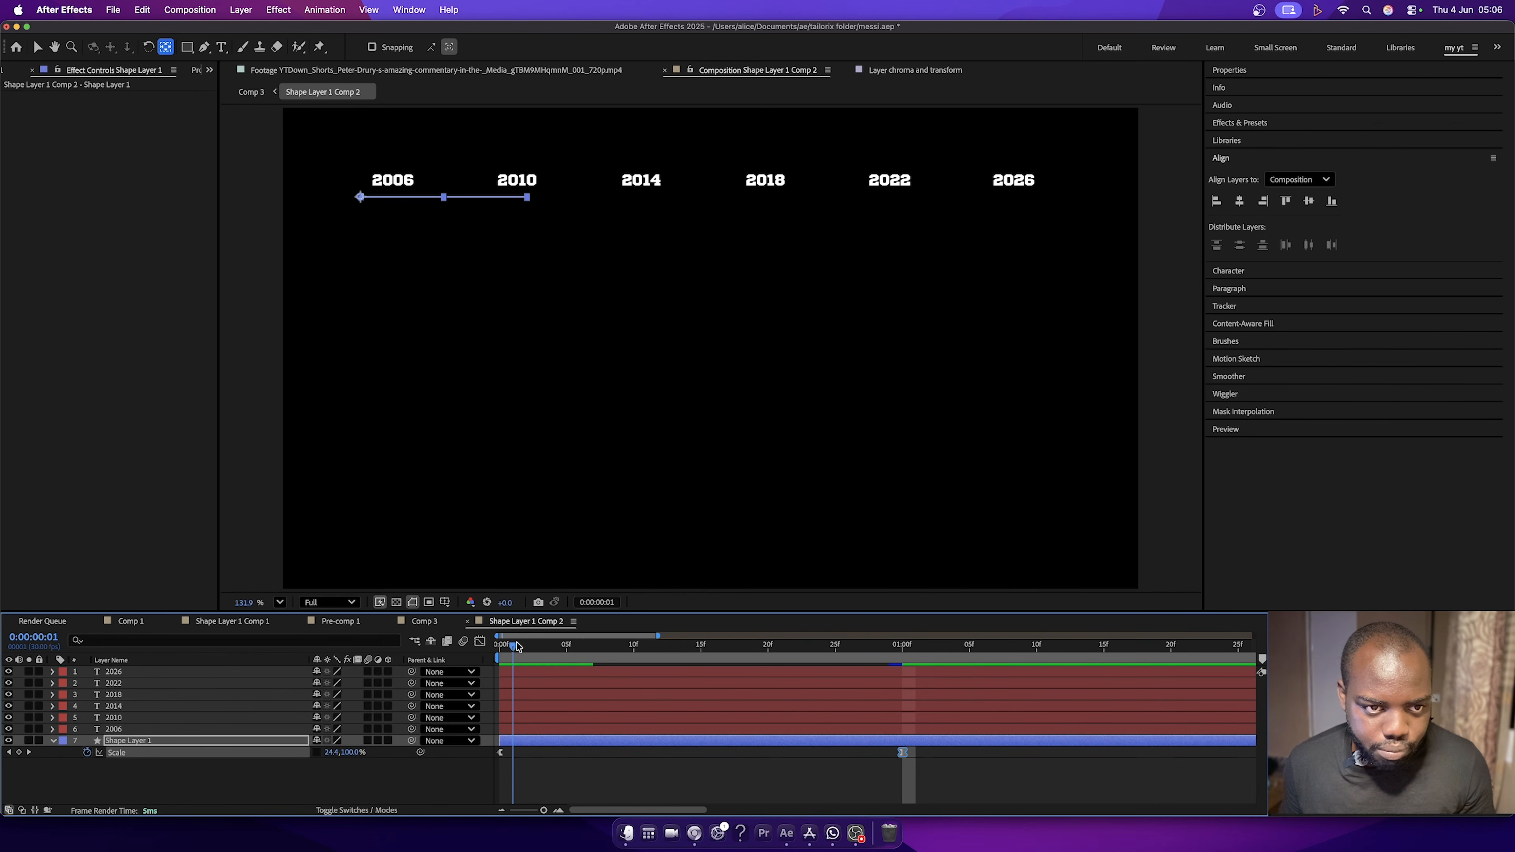
pyautogui.click(510, 728)
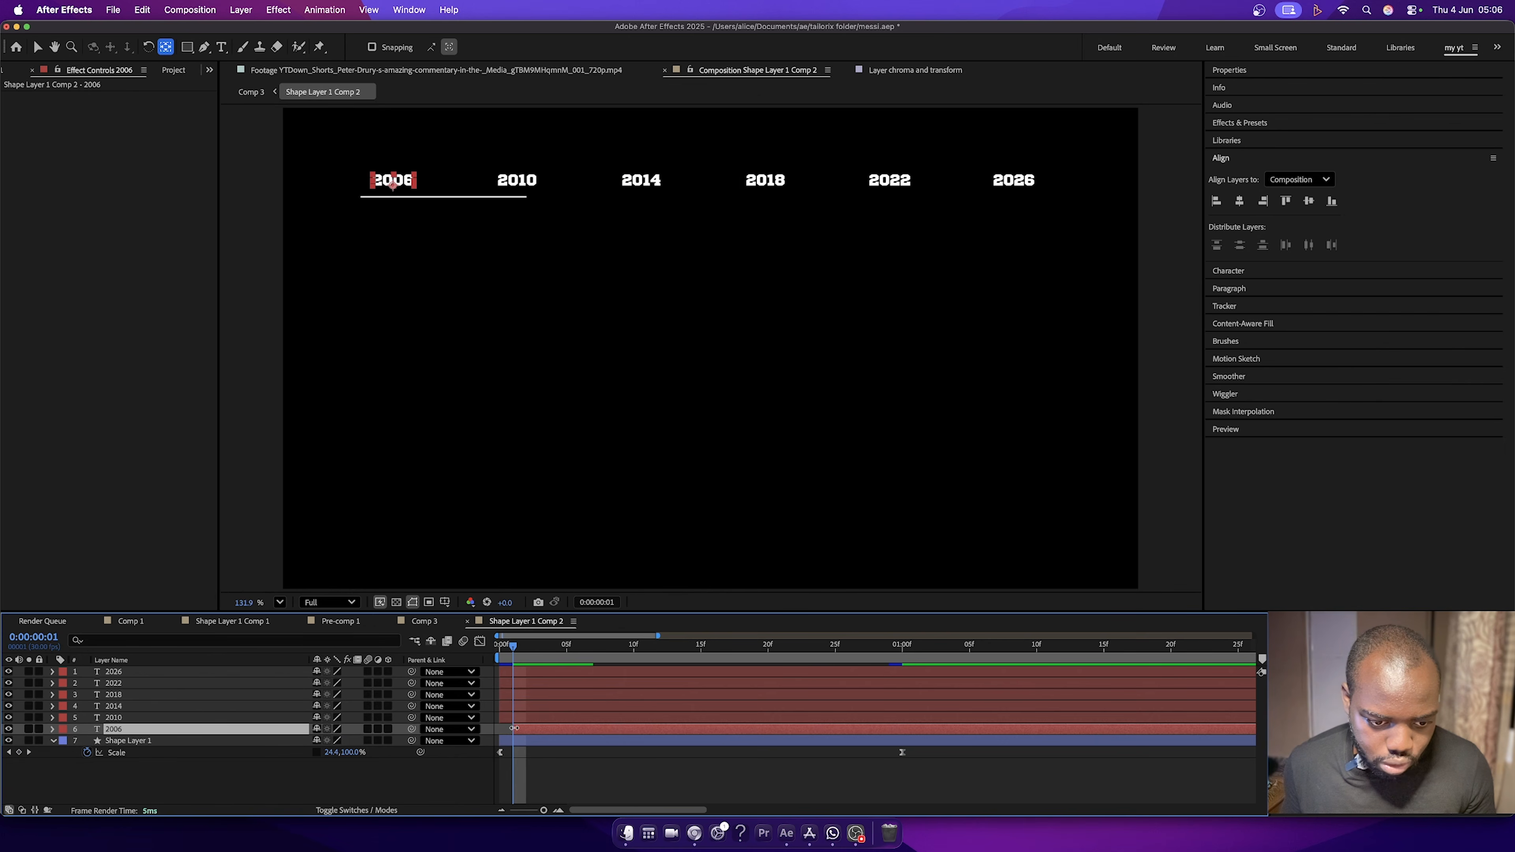
pyautogui.moveTo(514, 648); pyautogui.dragTo(527, 649)
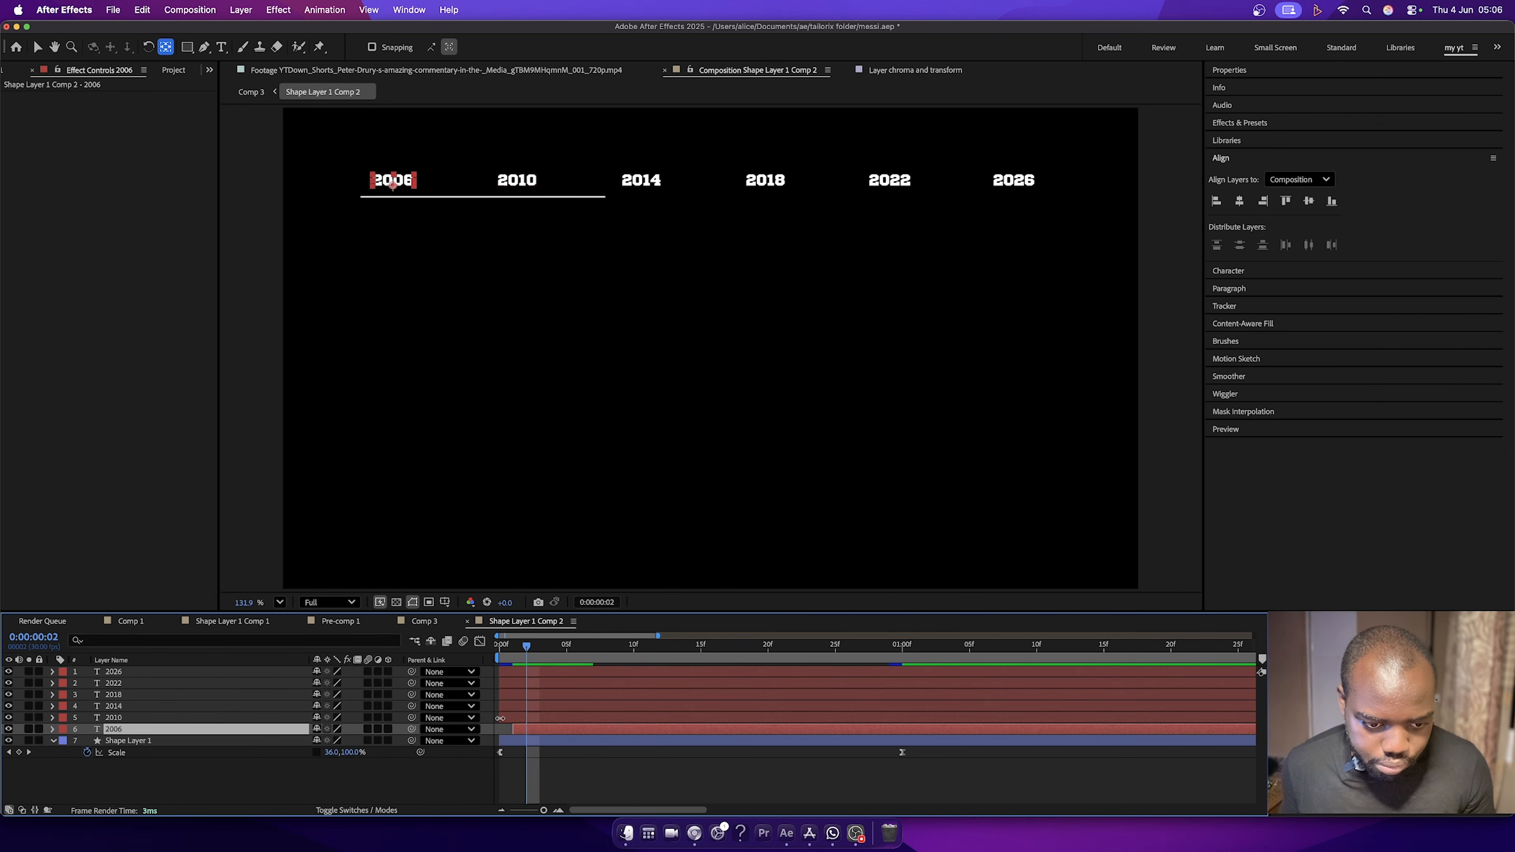
pyautogui.moveTo(500, 718); pyautogui.dragTo(527, 717)
pyautogui.moveTo(527, 651); pyautogui.dragTo(545, 654)
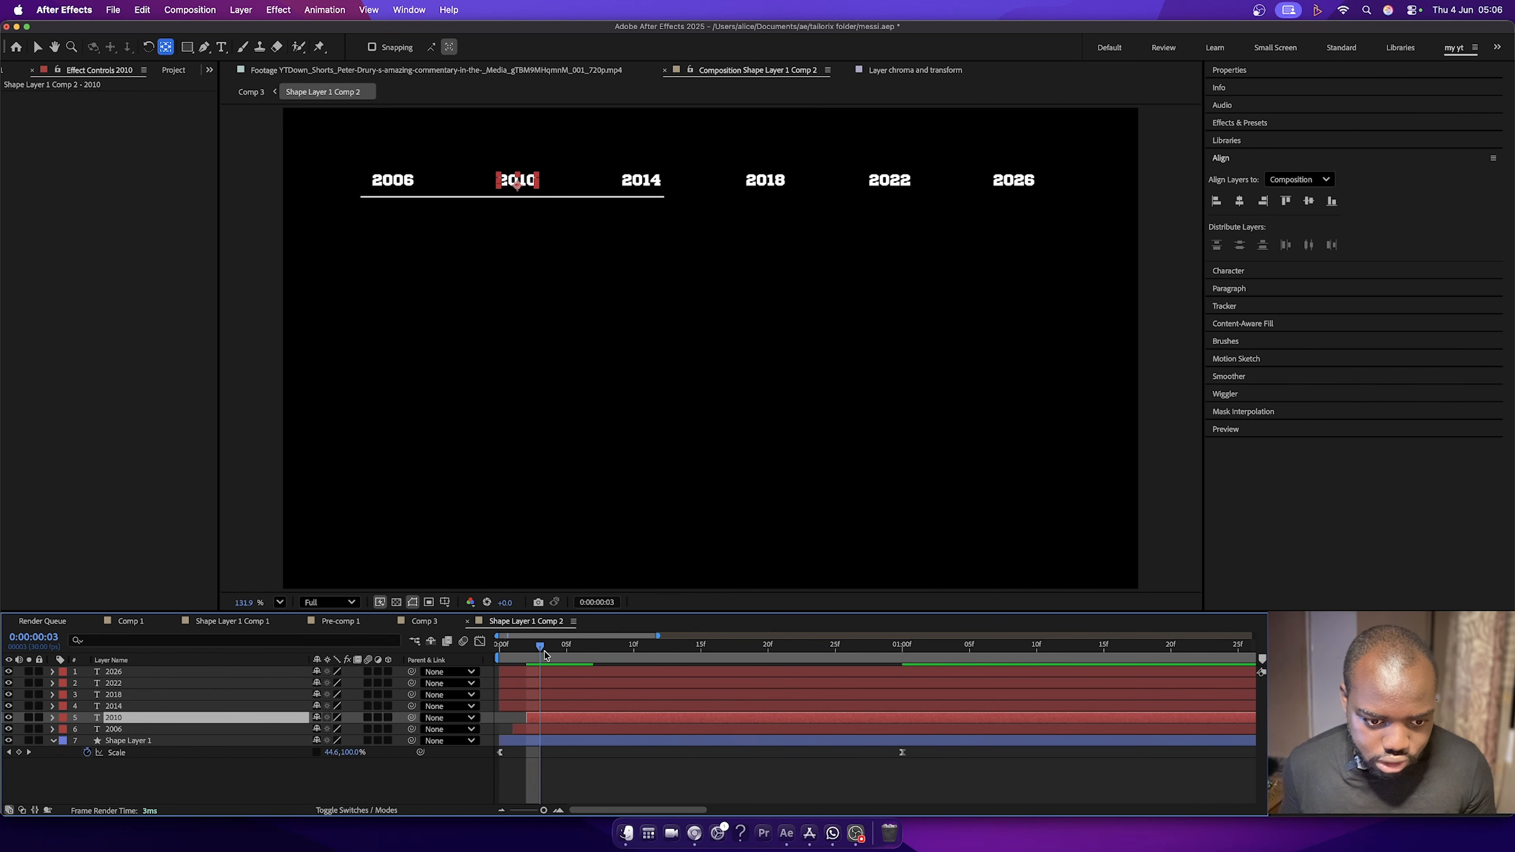
pyautogui.moveTo(498, 709); pyautogui.dragTo(543, 705)
# Trim the layer starts of 2018 to frame 6, 2022 to frame 11 and 2026 to about frame 21, and preview the reveal.
pyautogui.moveTo(539, 649); pyautogui.dragTo(577, 652)
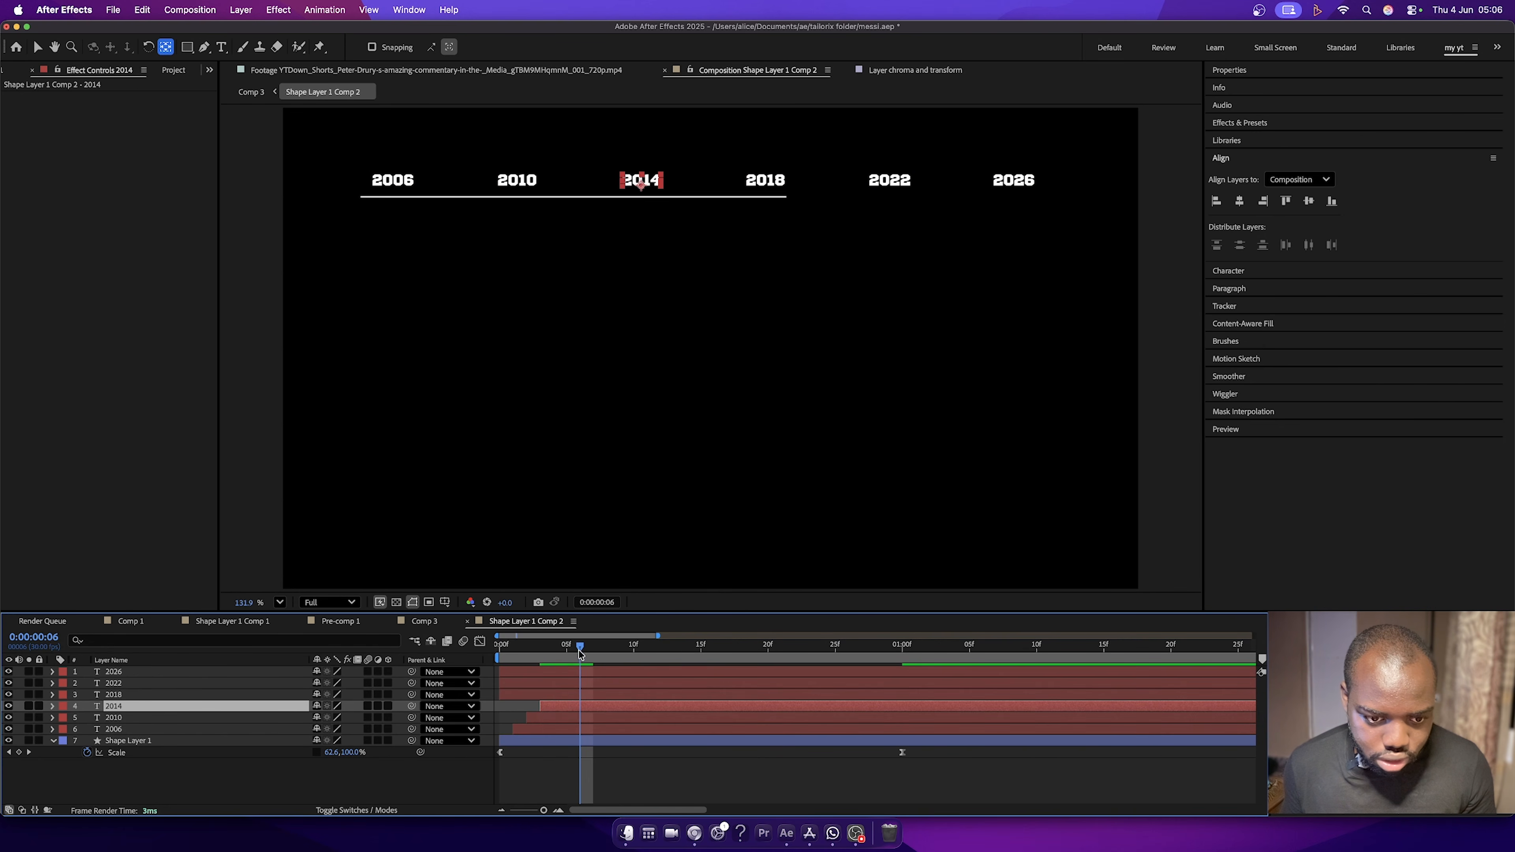
pyautogui.moveTo(500, 696); pyautogui.dragTo(568, 691)
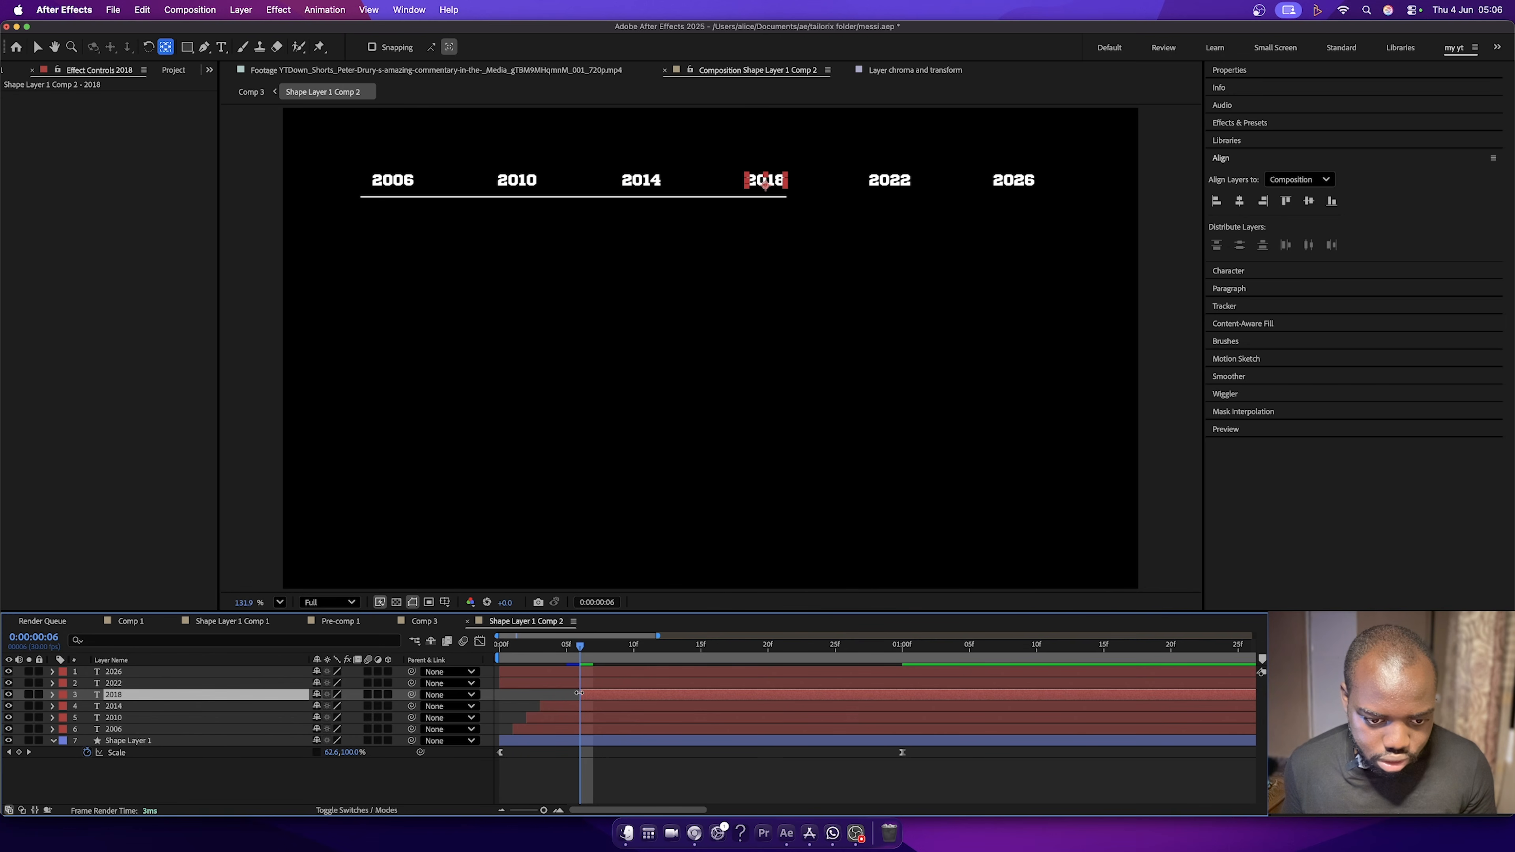
pyautogui.moveTo(581, 648); pyautogui.dragTo(643, 656)
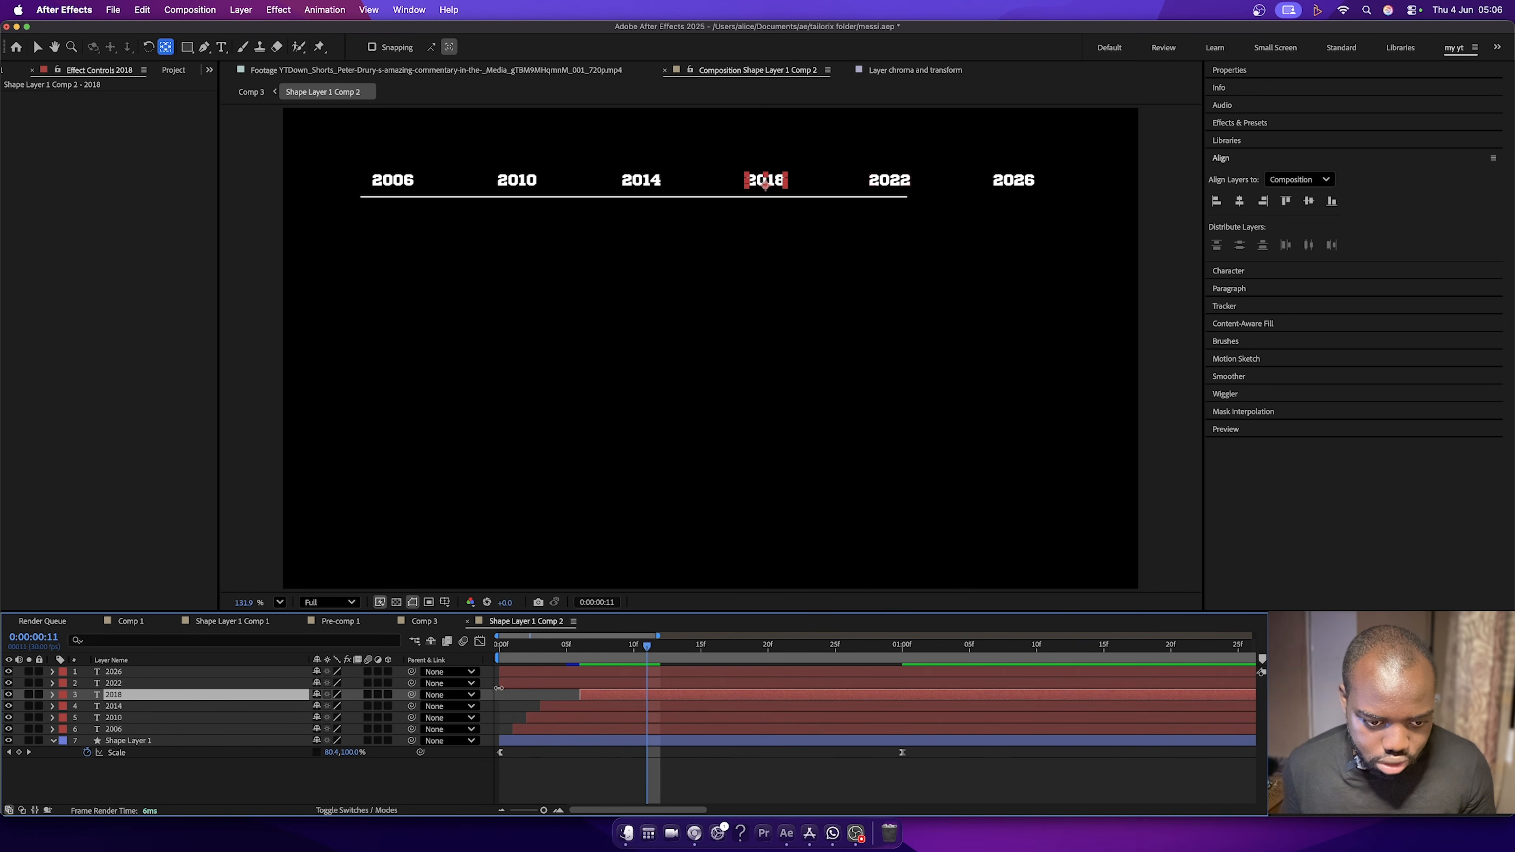
pyautogui.moveTo(501, 683); pyautogui.dragTo(648, 676)
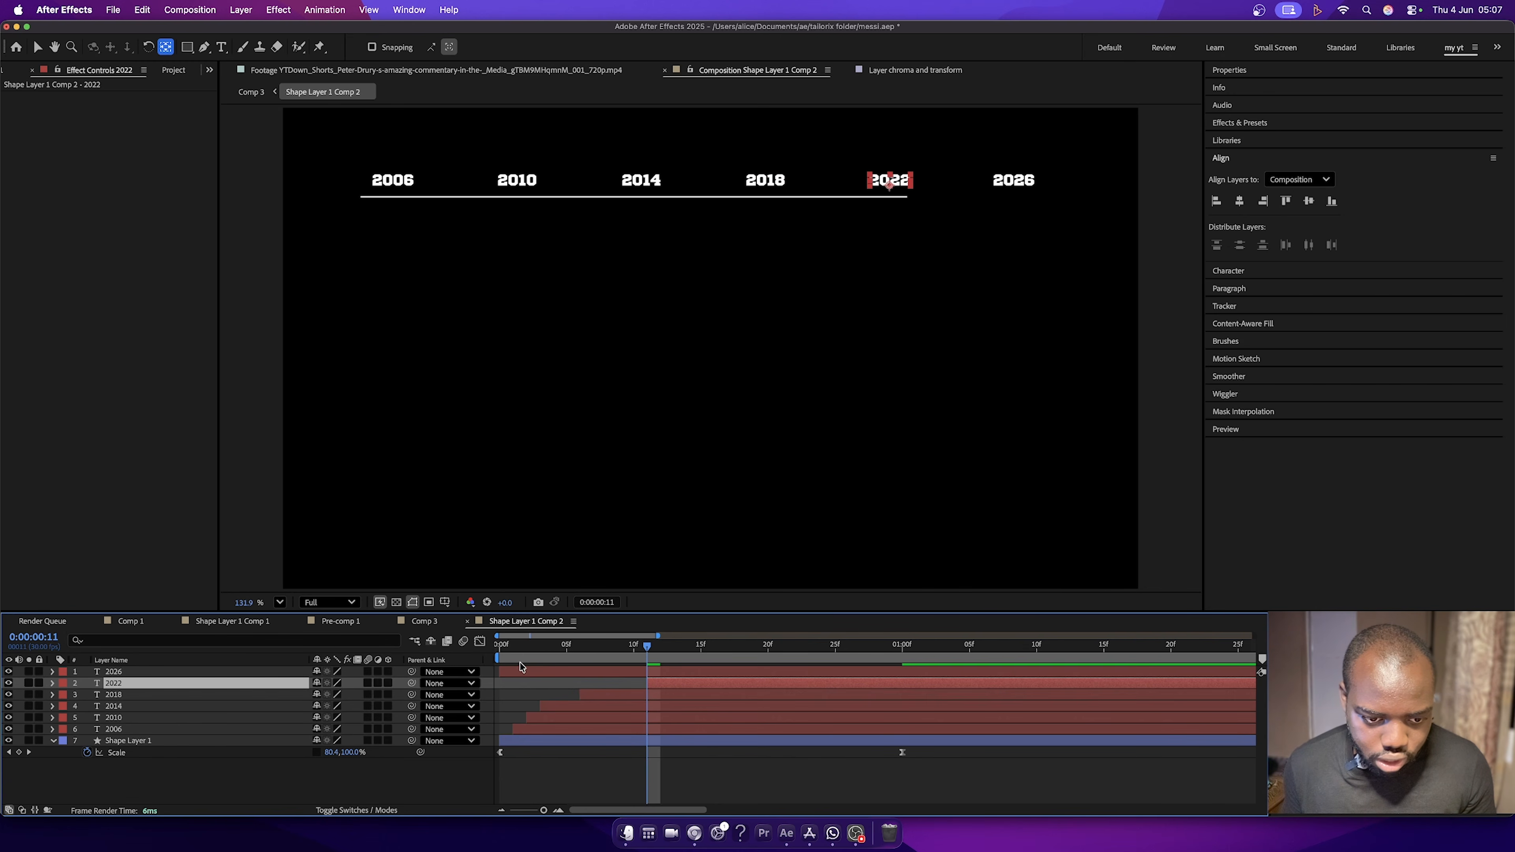
pyautogui.moveTo(646, 647); pyautogui.dragTo(801, 649)
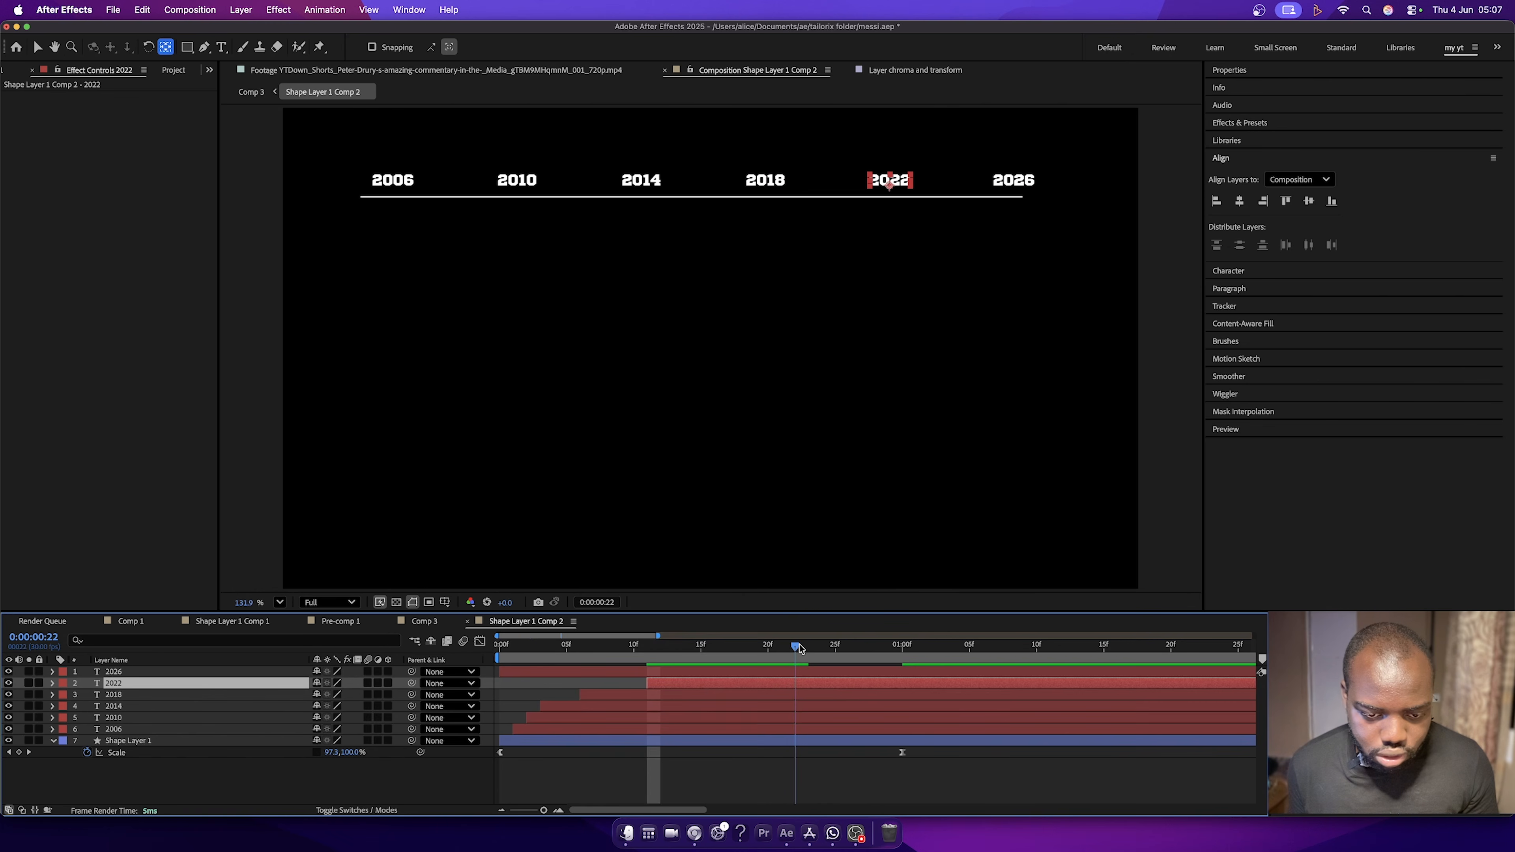
pyautogui.moveTo(501, 671)
pyautogui.mouseDown()
pyautogui.moveTo(781, 672)
pyautogui.moveTo(501, 655)
pyautogui.mouseUp()
pyautogui.press('space')
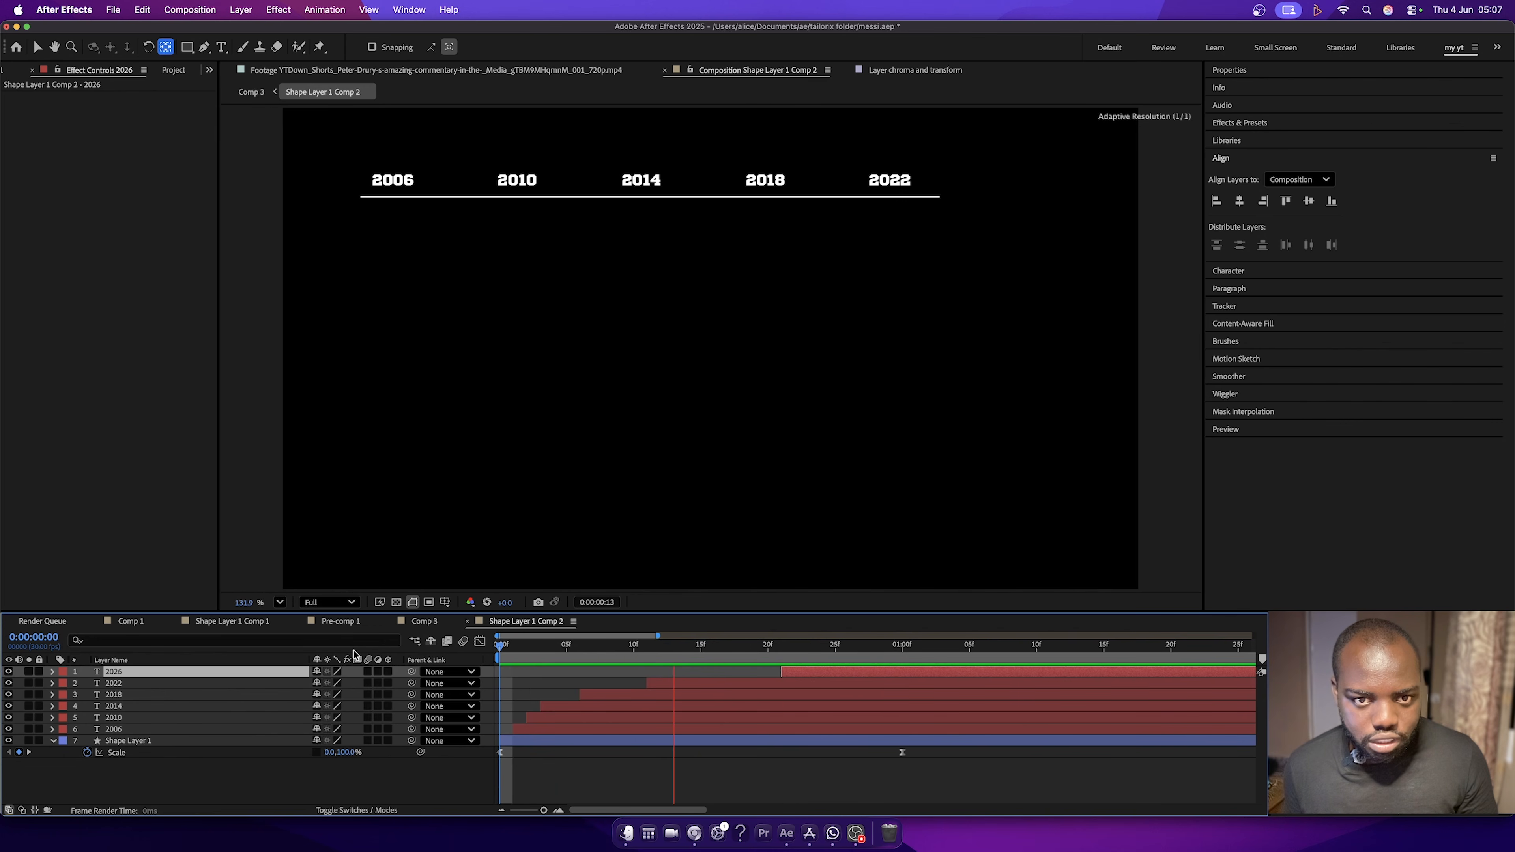
pyautogui.press('space')
pyautogui.click(688, 655)
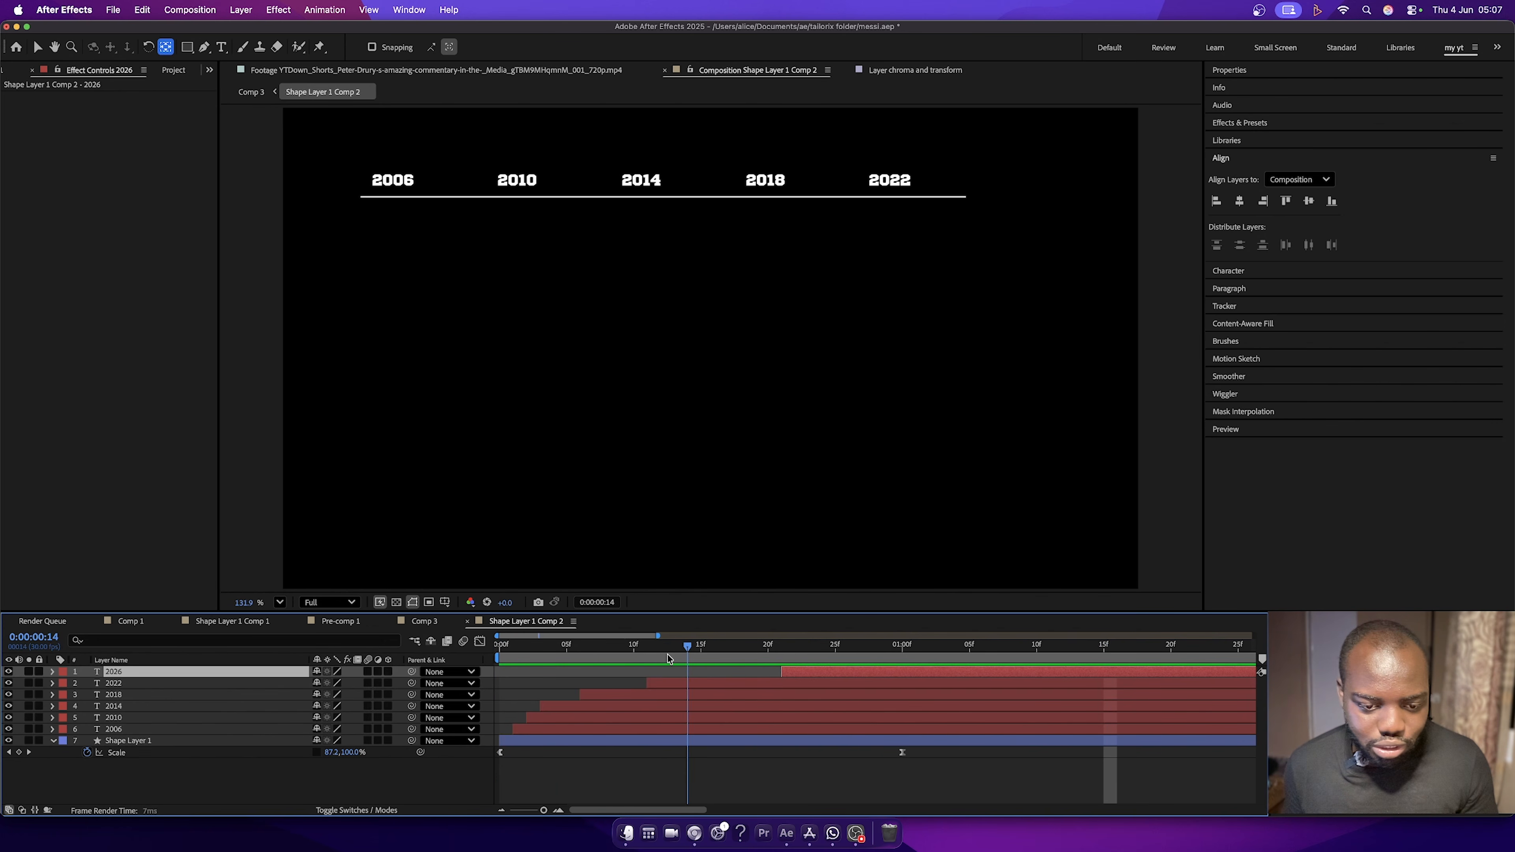
pyautogui.press('Home')
pyautogui.press('space')
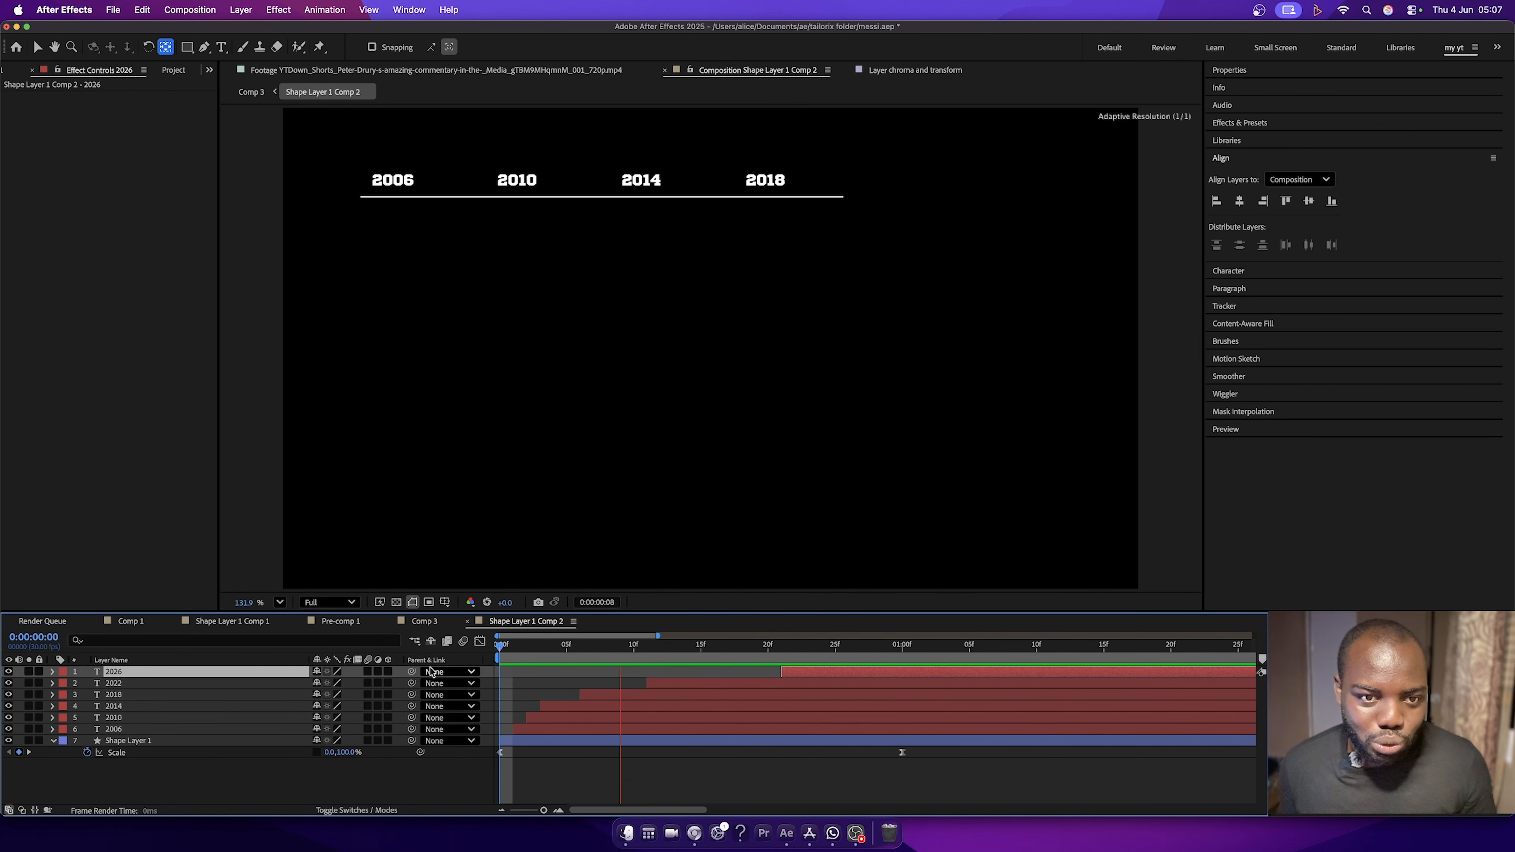
# Draw a rectangle about 119 × 45 px below the 2006 label on a new shape layer, with a 0 px stroke.
pyautogui.press('space')
pyautogui.click(210, 800)
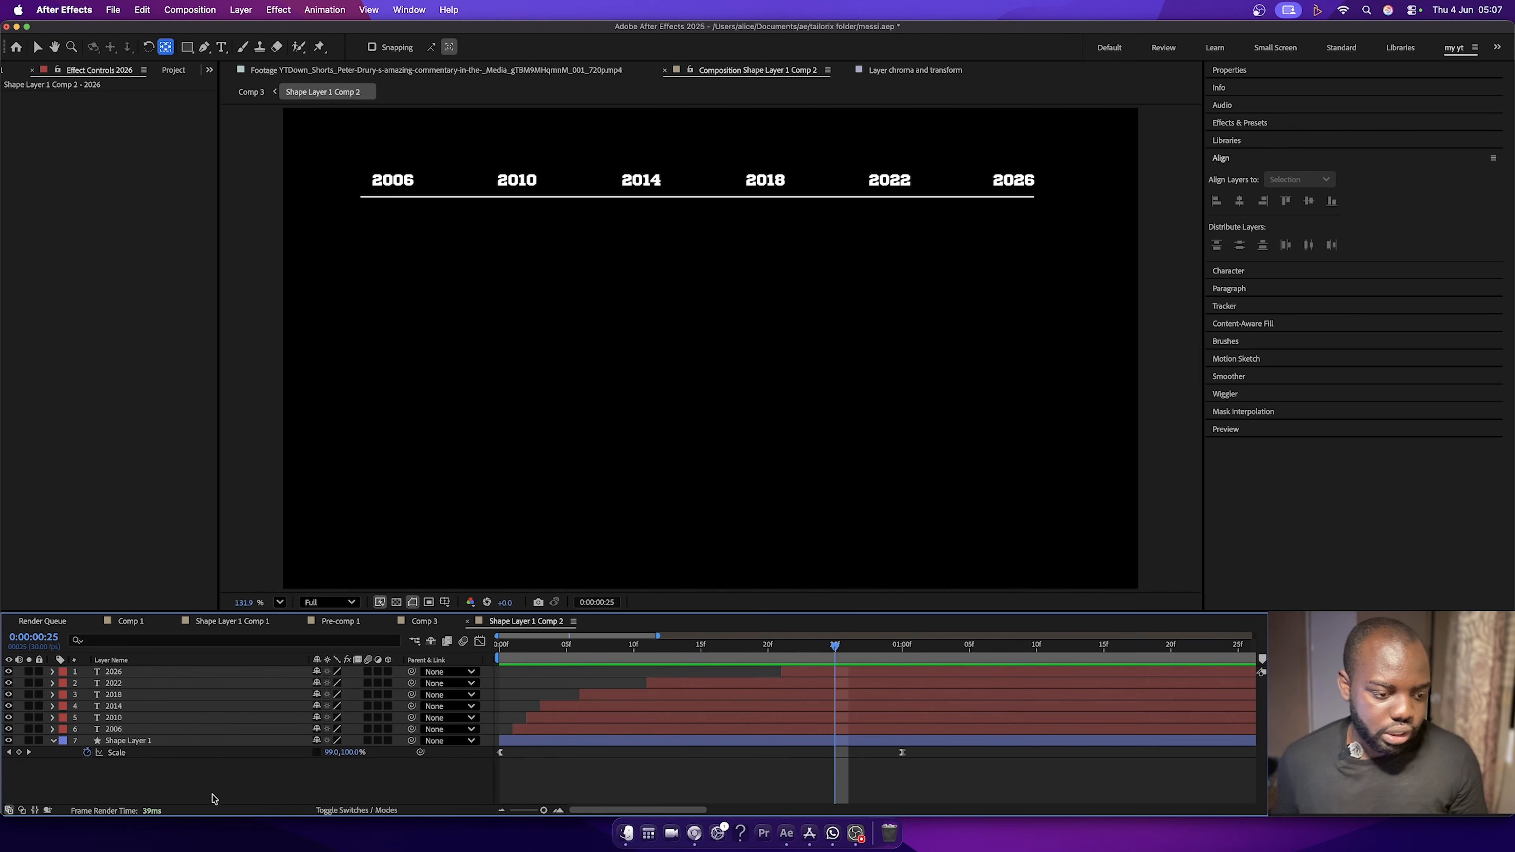
pyautogui.click(187, 46)
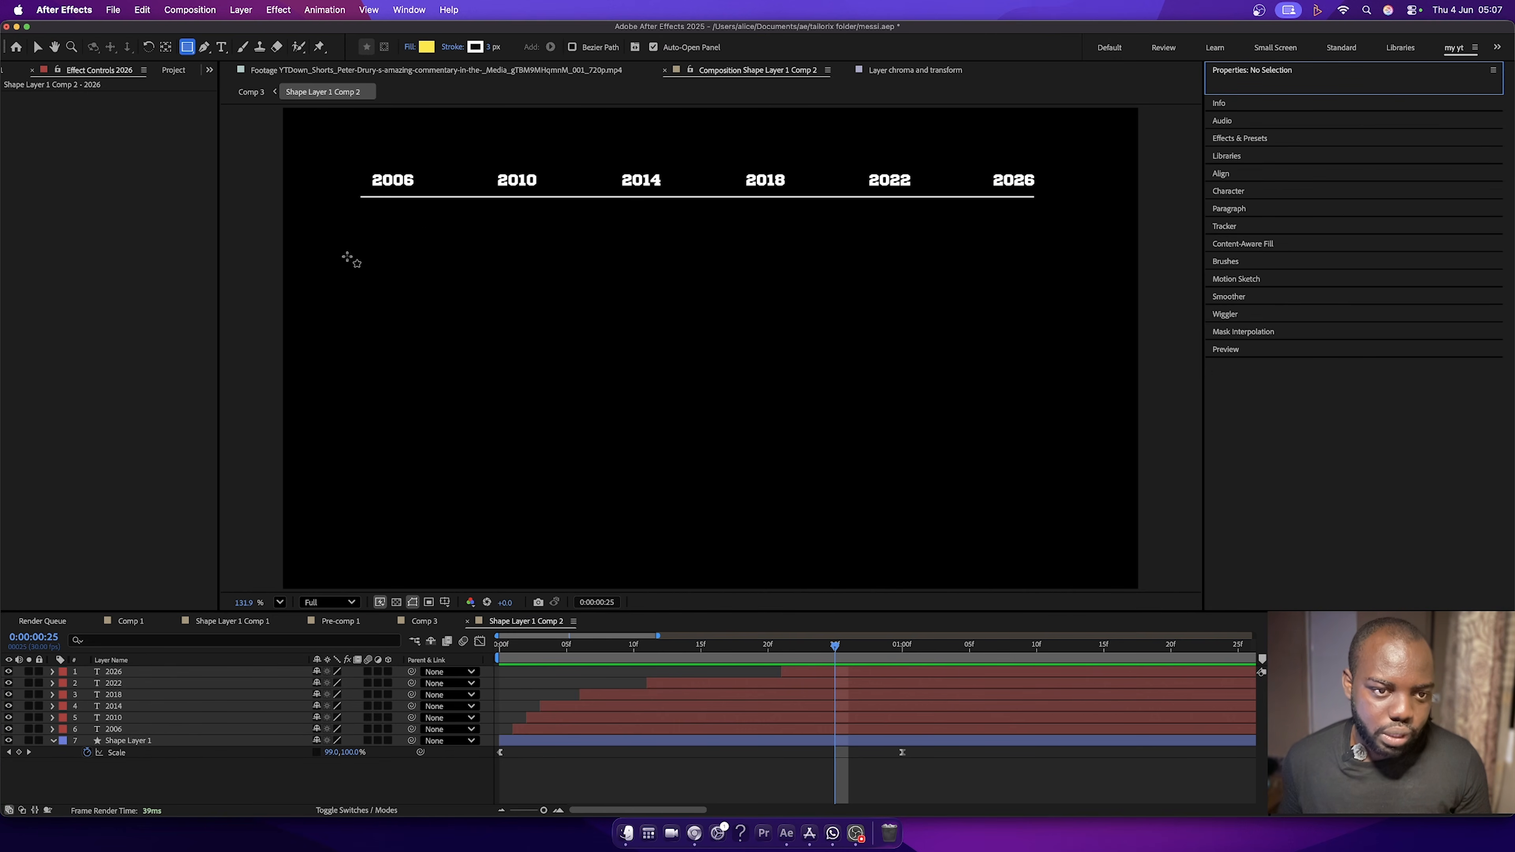
pyautogui.click(118, 771)
pyautogui.moveTo(395, 357); pyautogui.dragTo(453, 378)
pyautogui.moveTo(491, 46); pyautogui.dragTo(481, 47)
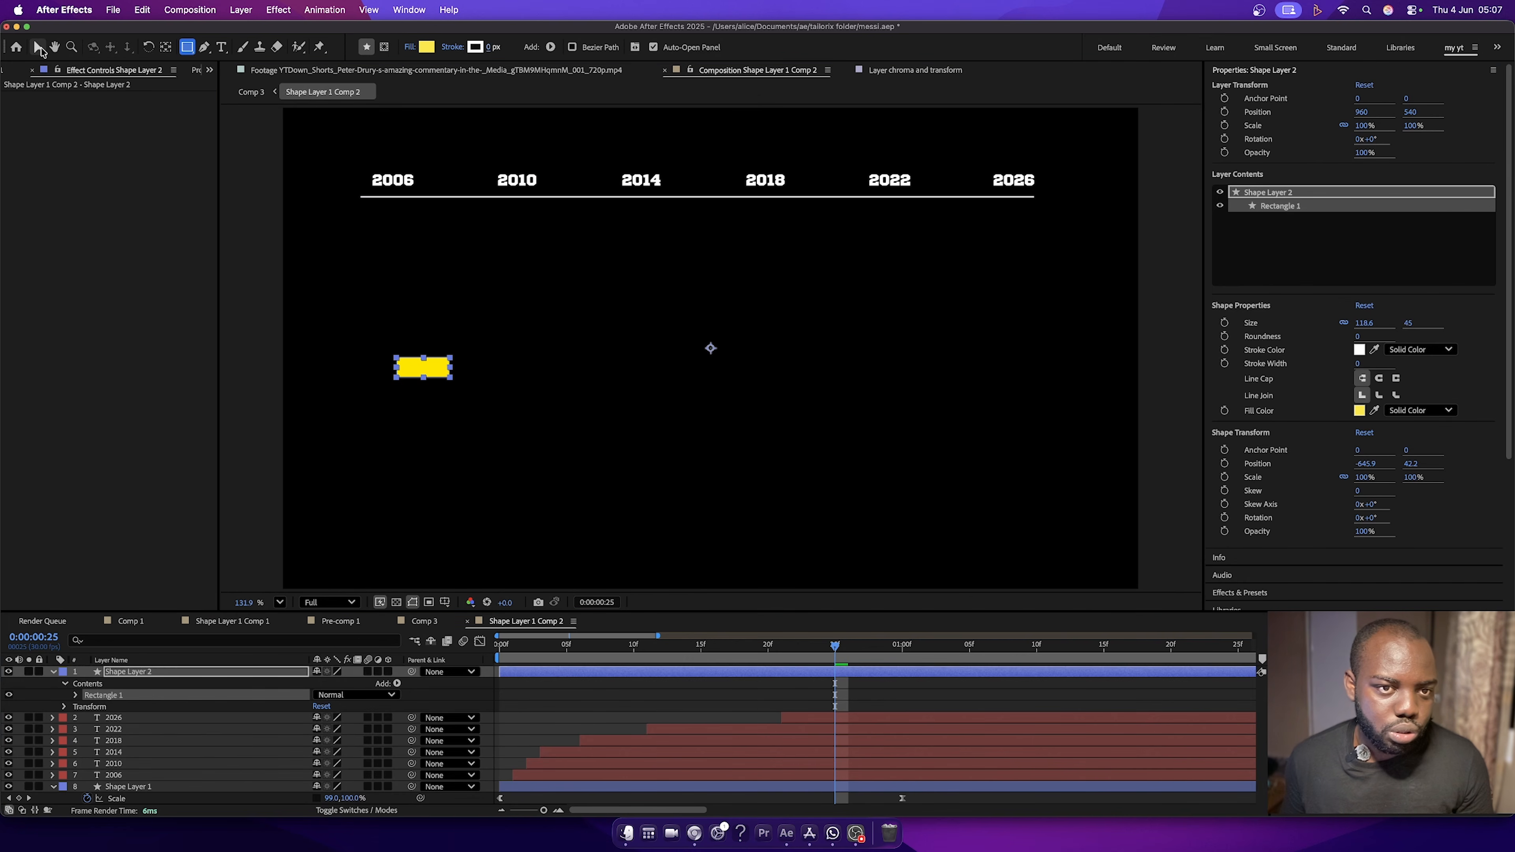
# Set the rectangle's fill colour to white, FFFFFF.
pyautogui.click(38, 48)
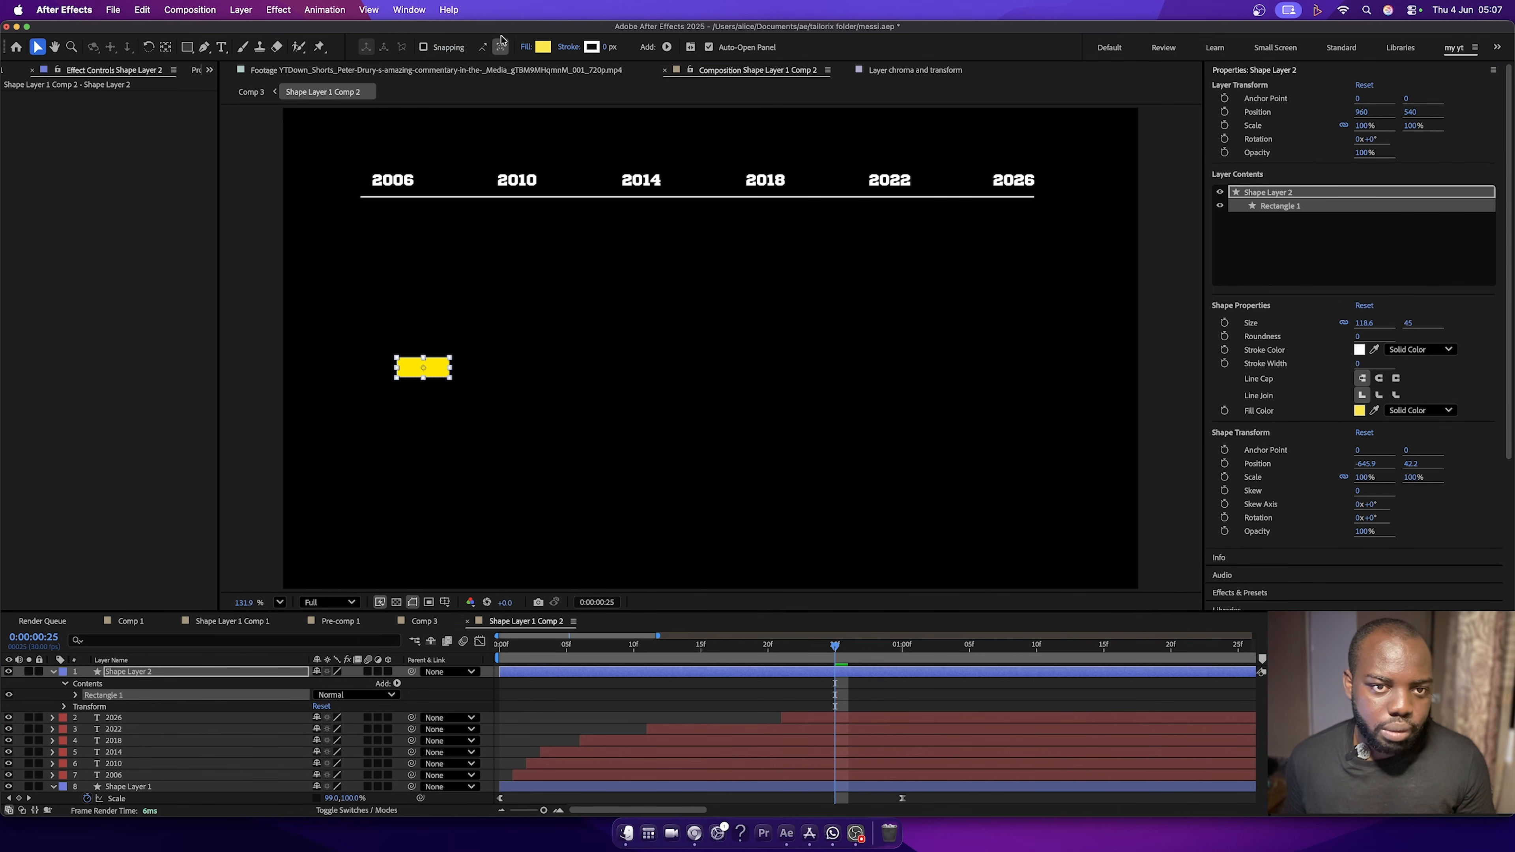
pyautogui.click(544, 48)
pyautogui.write('FFFFFF')
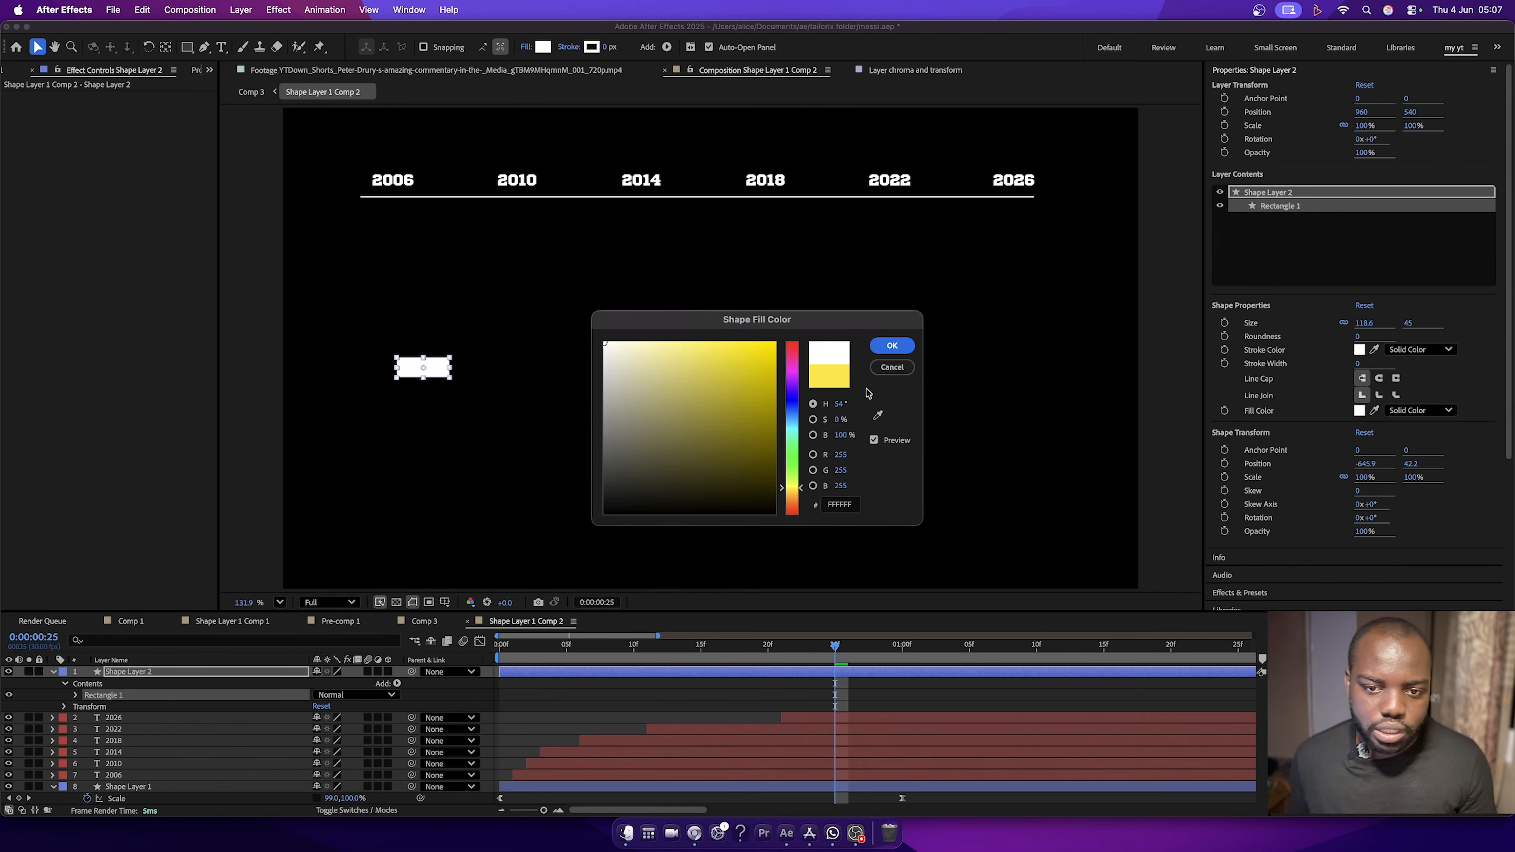
pyautogui.click(892, 346)
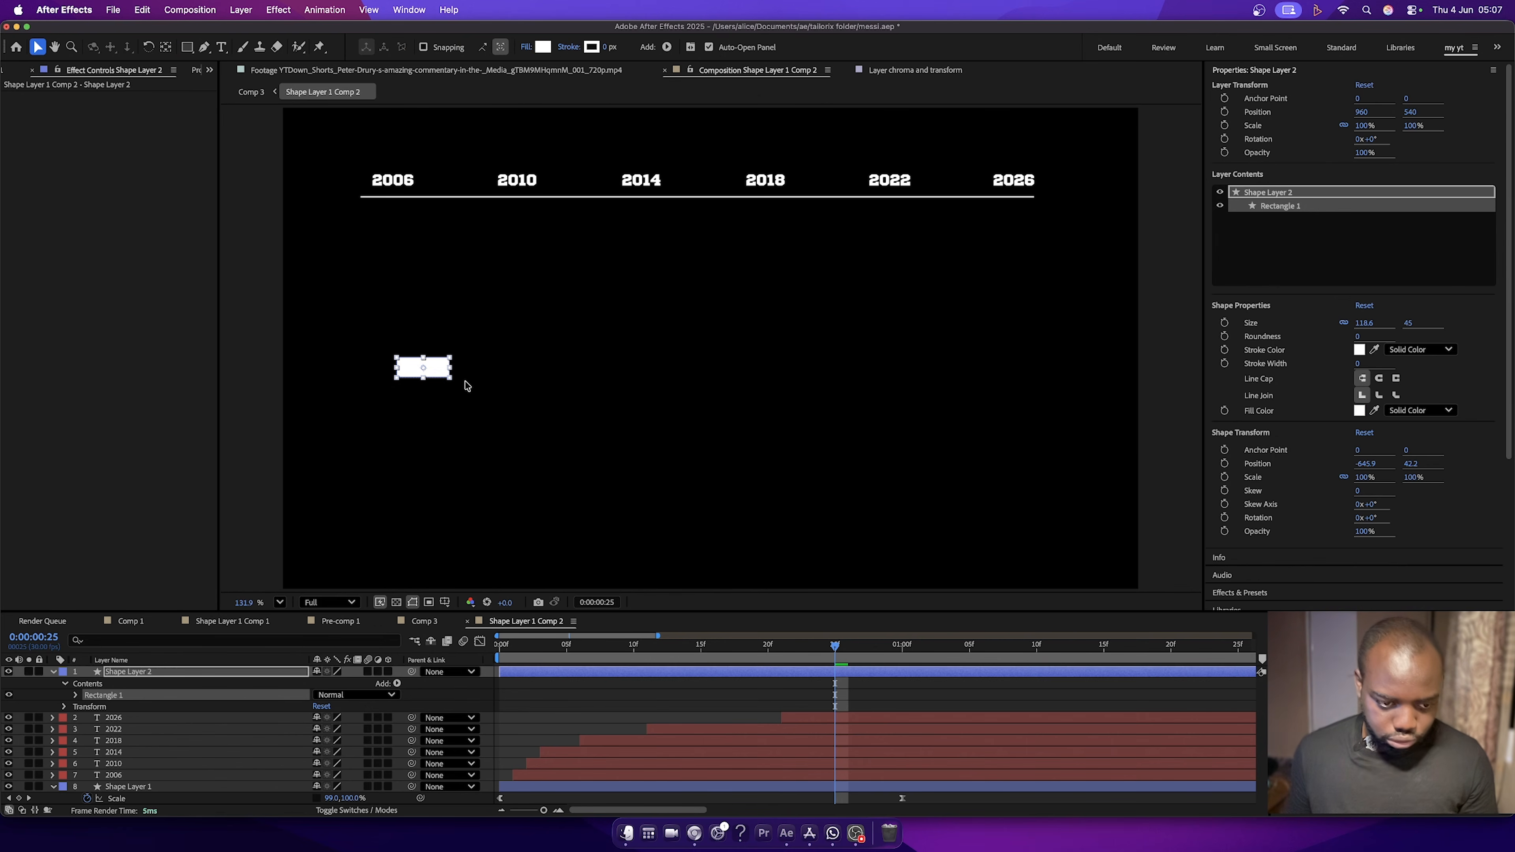
# Place the white rectangle over the 2006 label and split its layer at frame 1.
pyautogui.moveTo(594, 645); pyautogui.dragTo(512, 647)
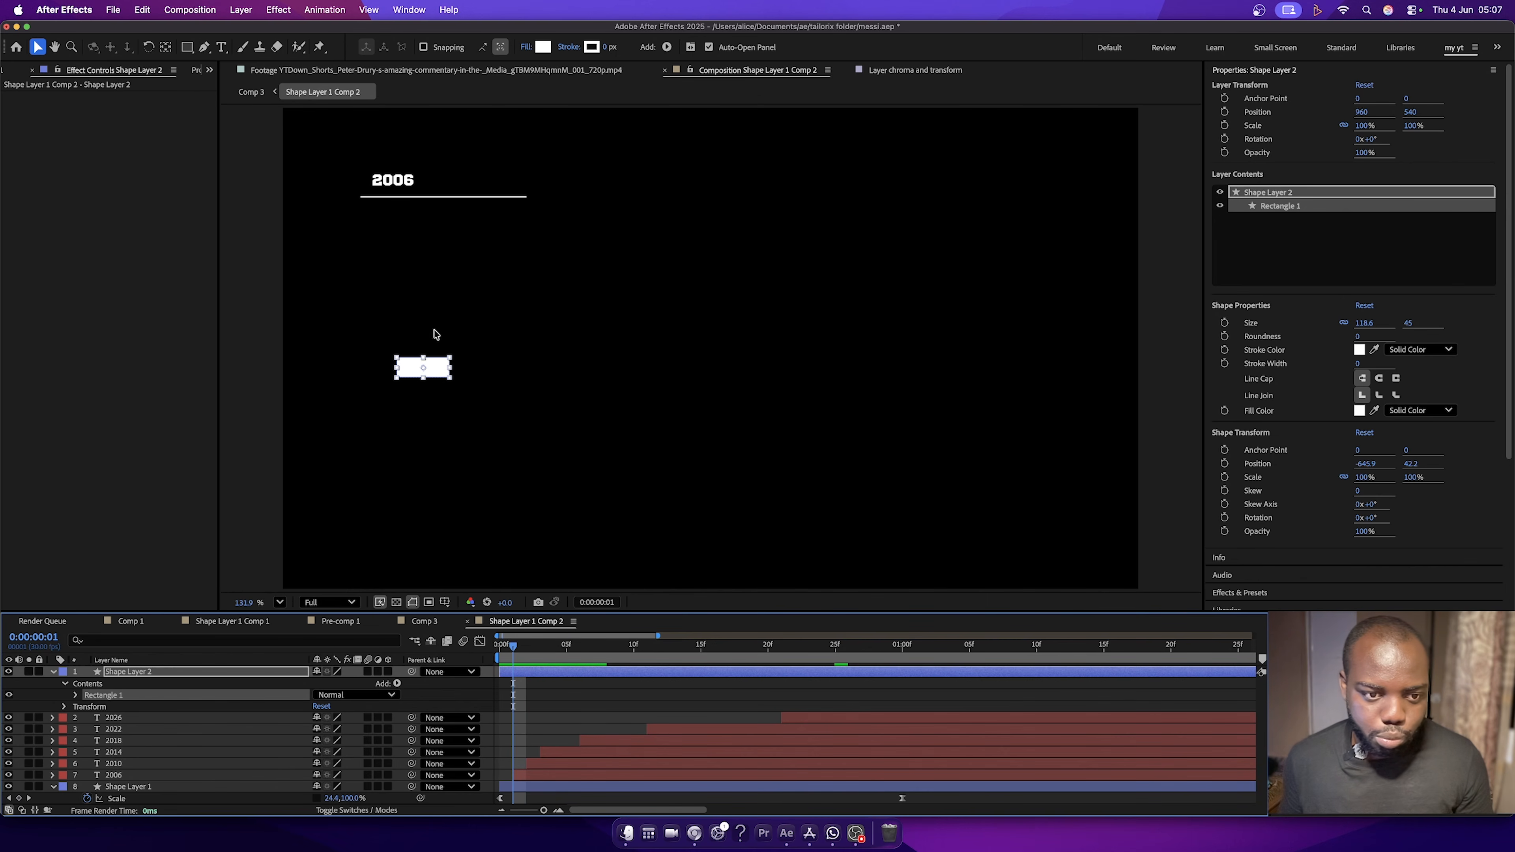
pyautogui.moveTo(434, 373); pyautogui.dragTo(408, 184)
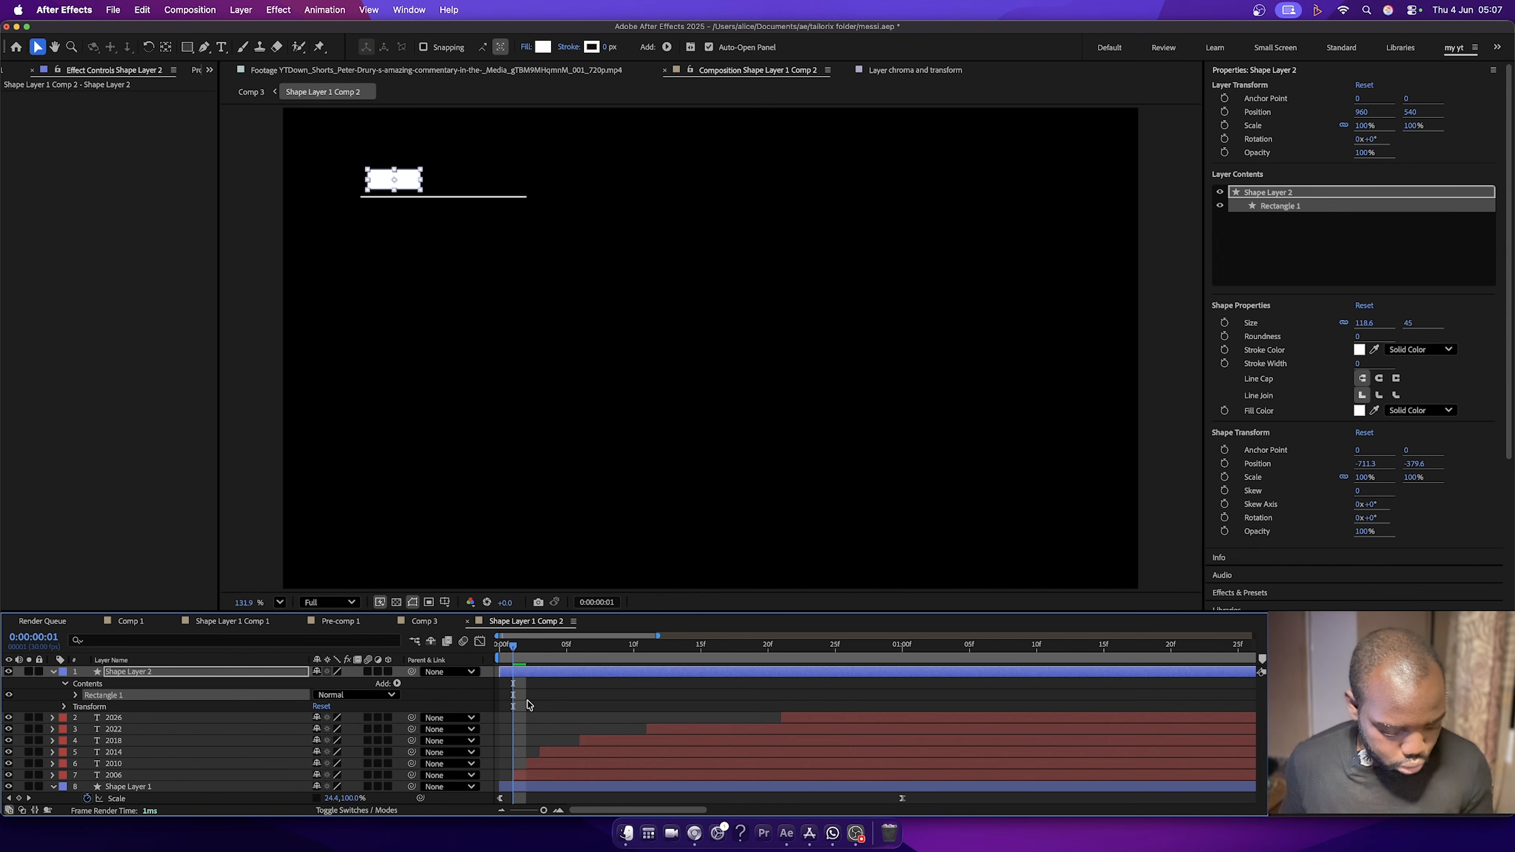
pyautogui.press('super+d')
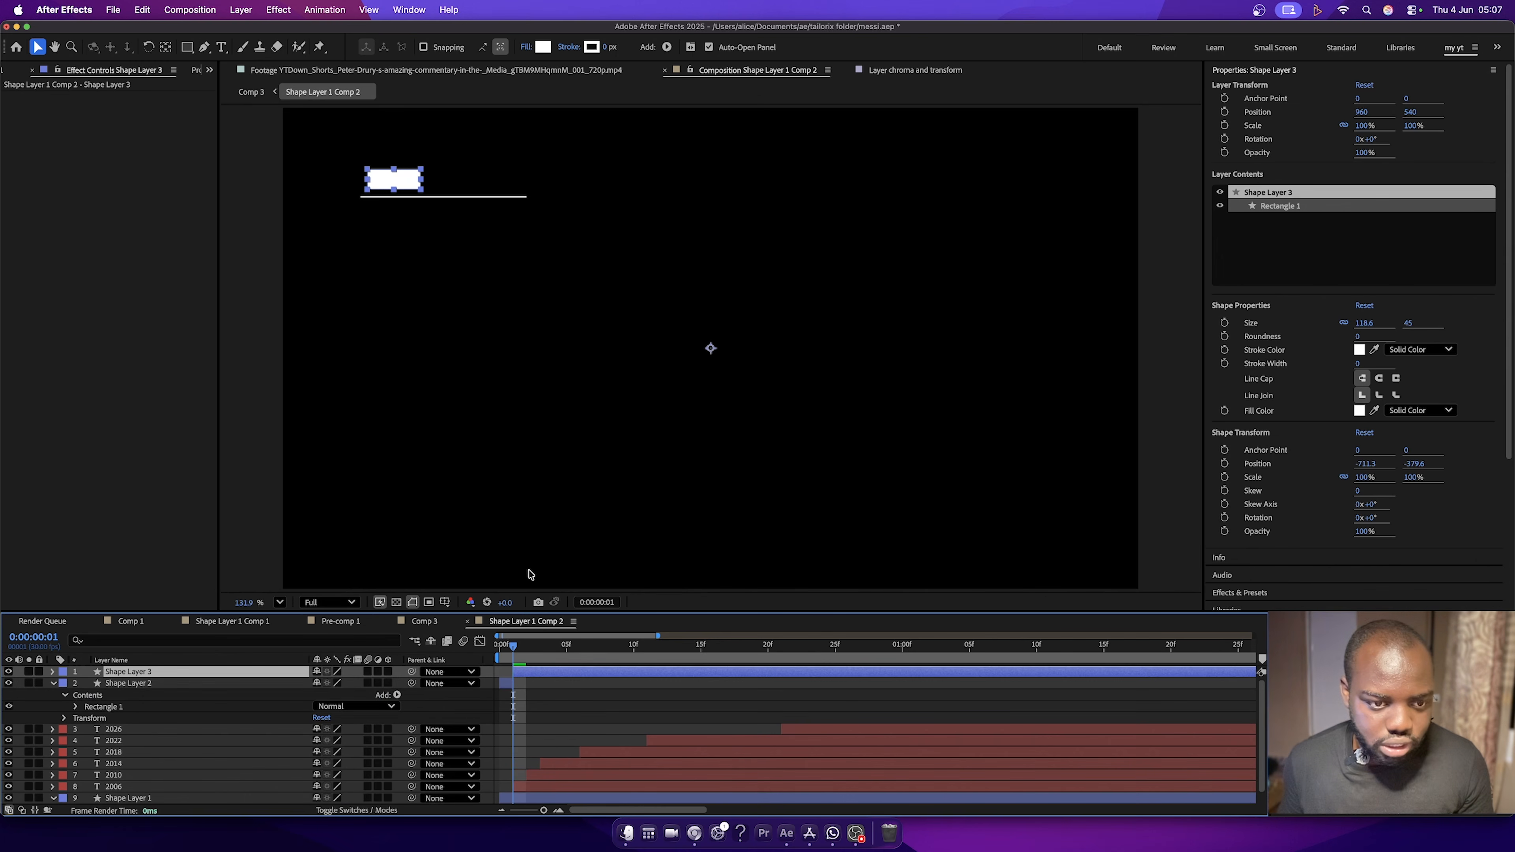
# At frame 2, move the split-off rectangle over the 2010 label and centre its anchor point.
pyautogui.moveTo(515, 648); pyautogui.dragTo(527, 648)
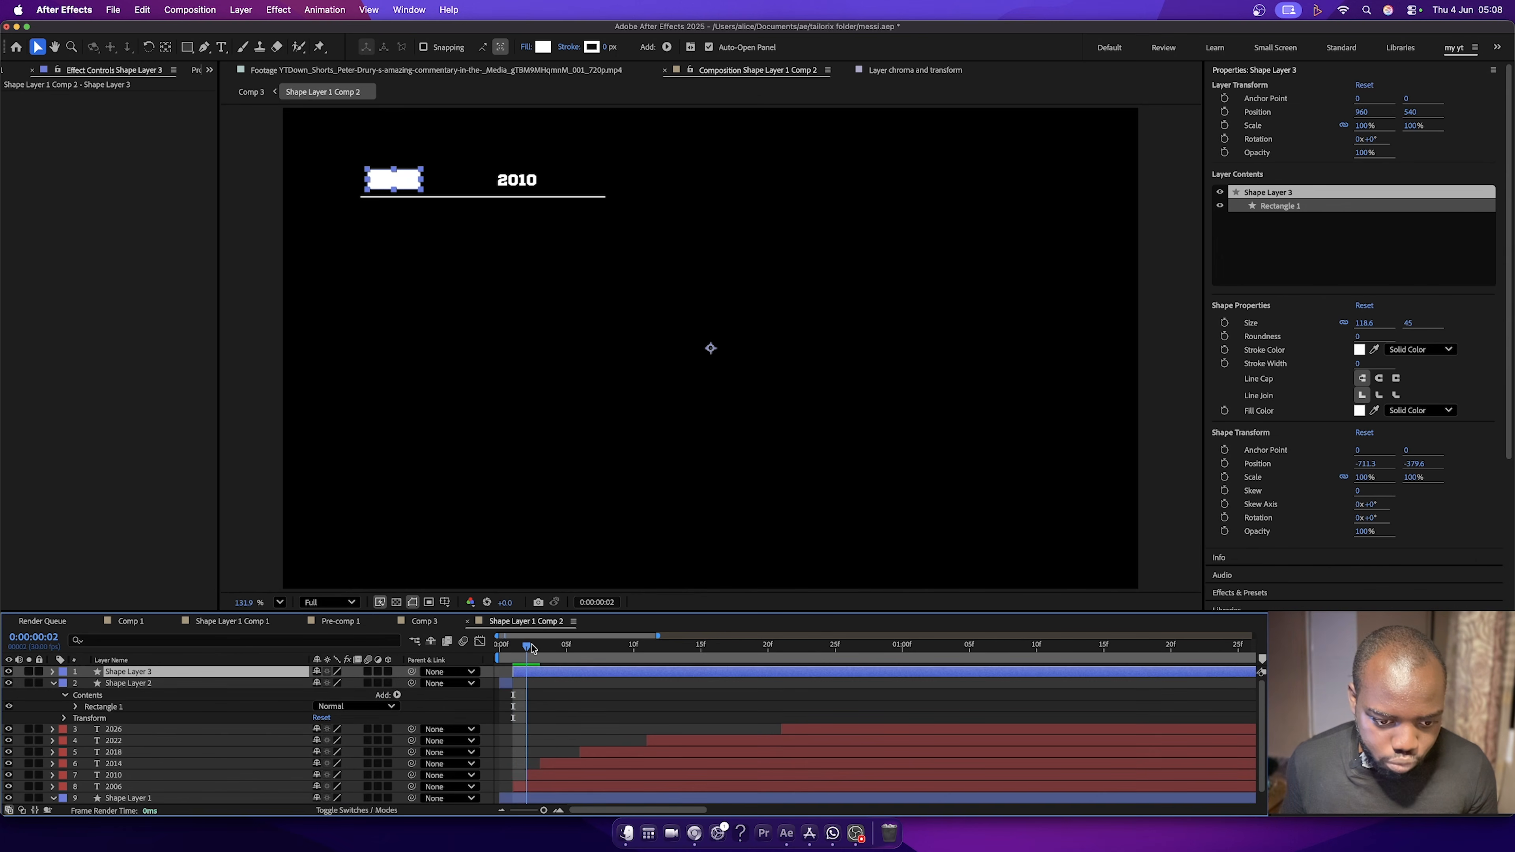
pyautogui.moveTo(403, 183); pyautogui.dragTo(532, 183)
pyautogui.press('y')
pyautogui.press('alt+super+Home')
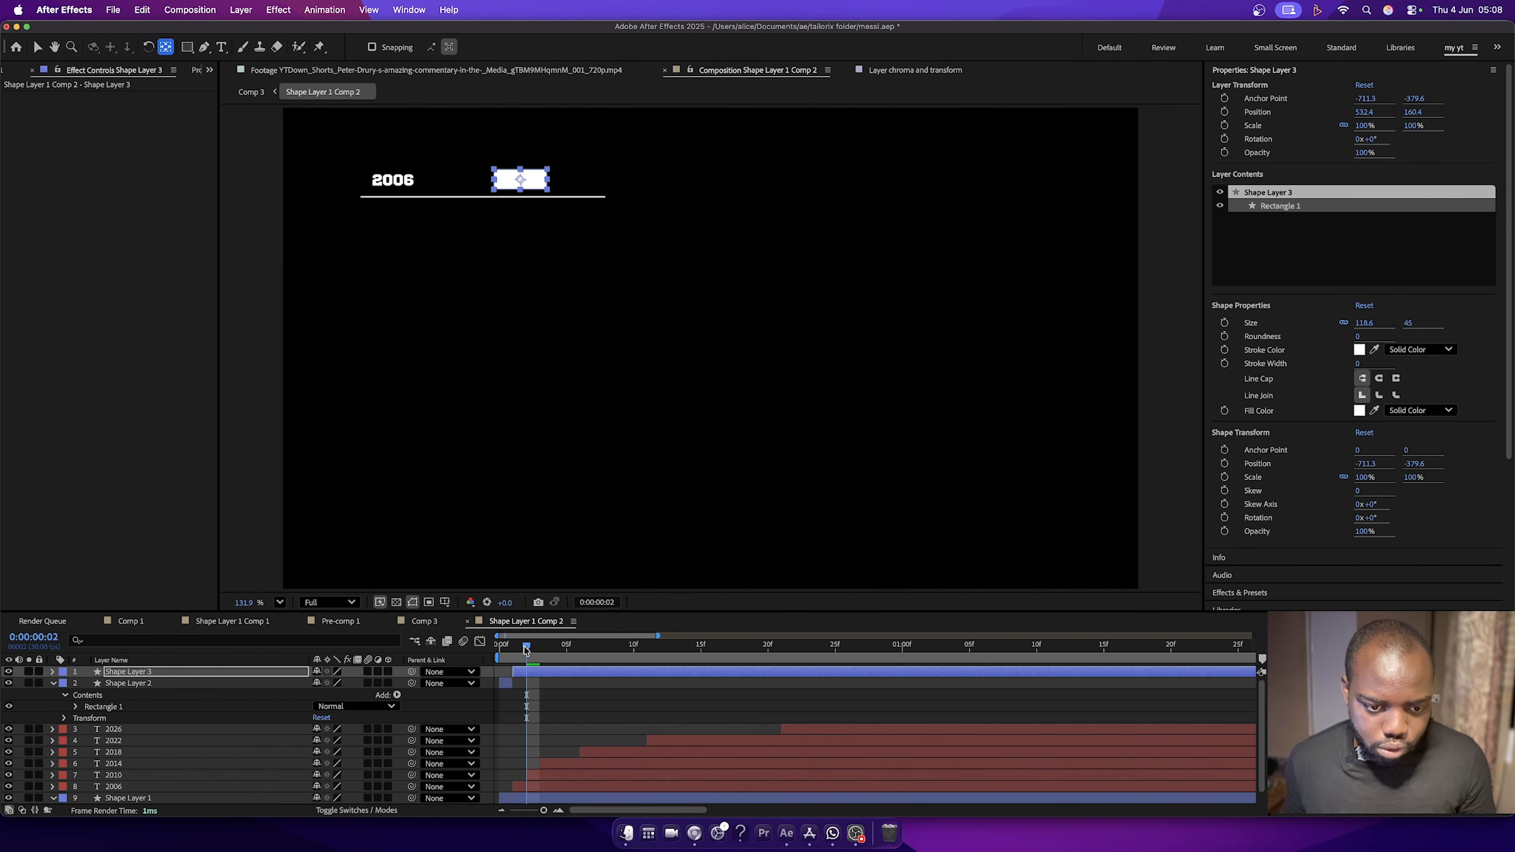
# Split the rectangle layer at frame 3 and move the new piece over the 2014 label.
pyautogui.moveTo(527, 652); pyautogui.dragTo(540, 651)
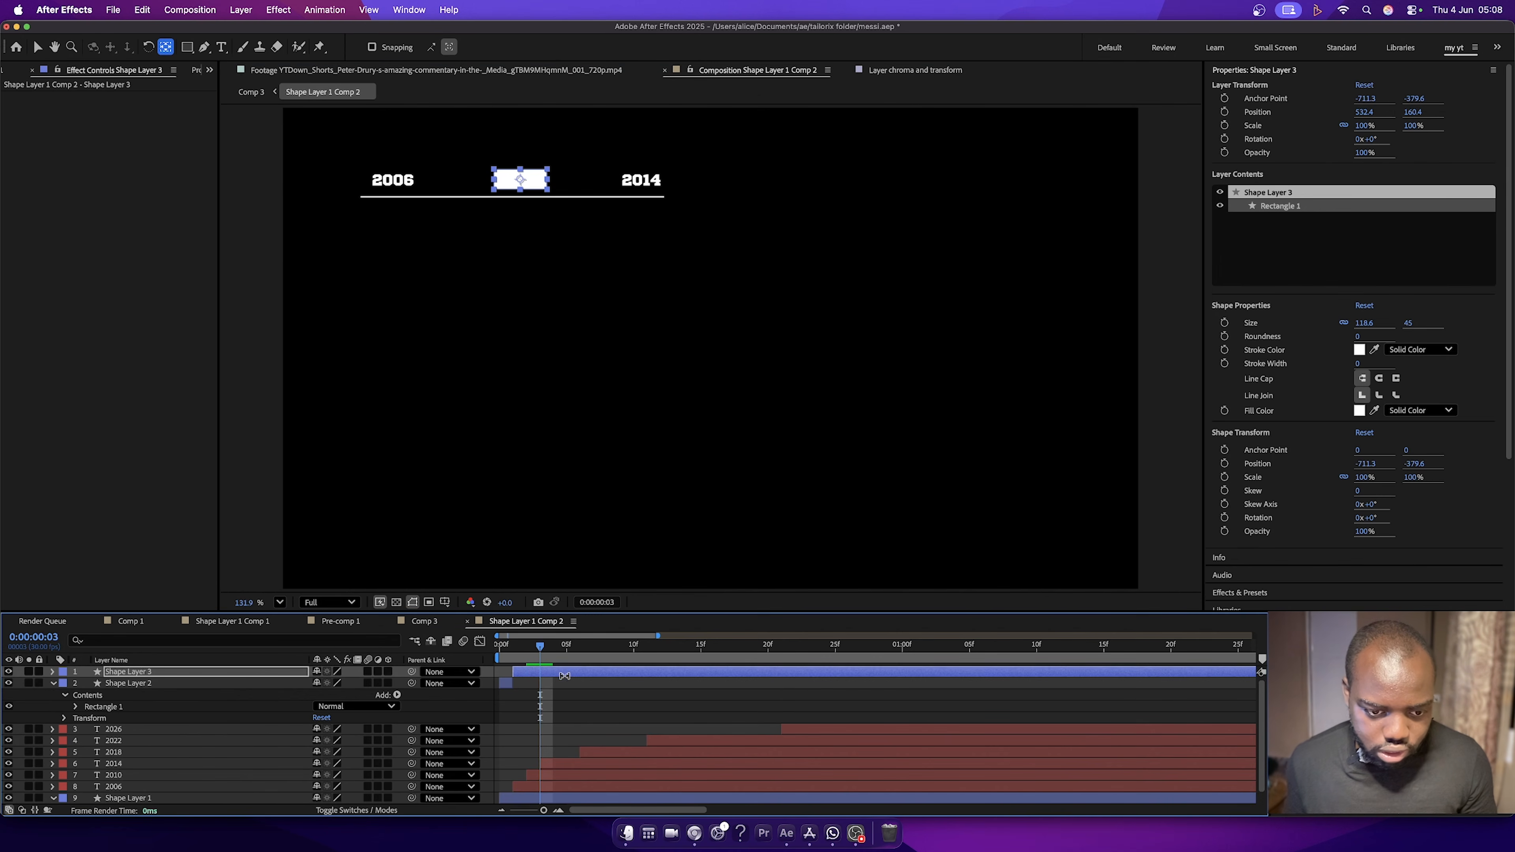
pyautogui.press('super+shift+d')
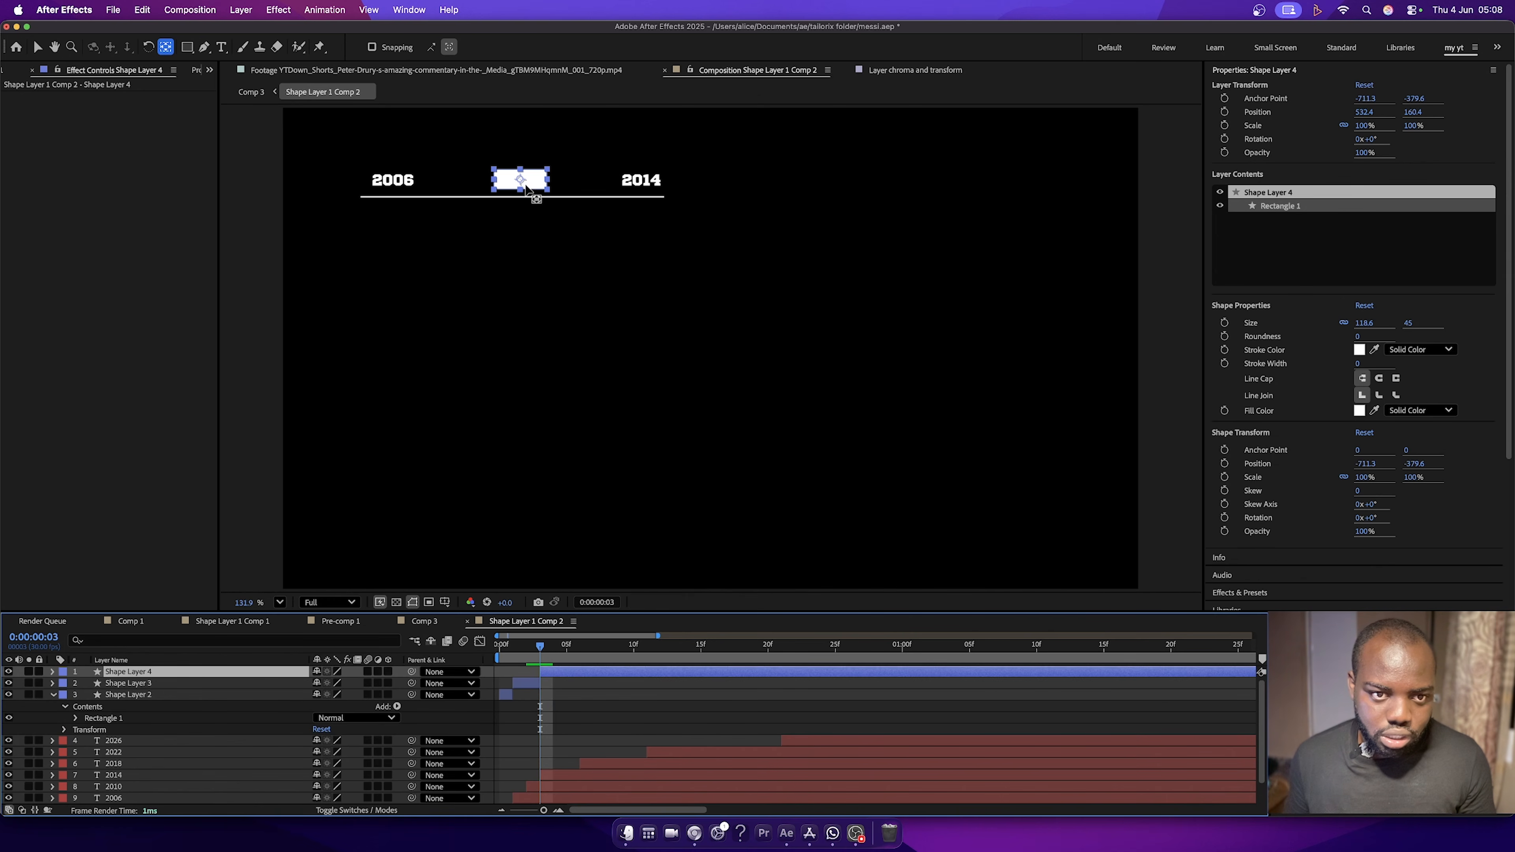
pyautogui.press('v')
pyautogui.moveTo(530, 185); pyautogui.dragTo(657, 181)
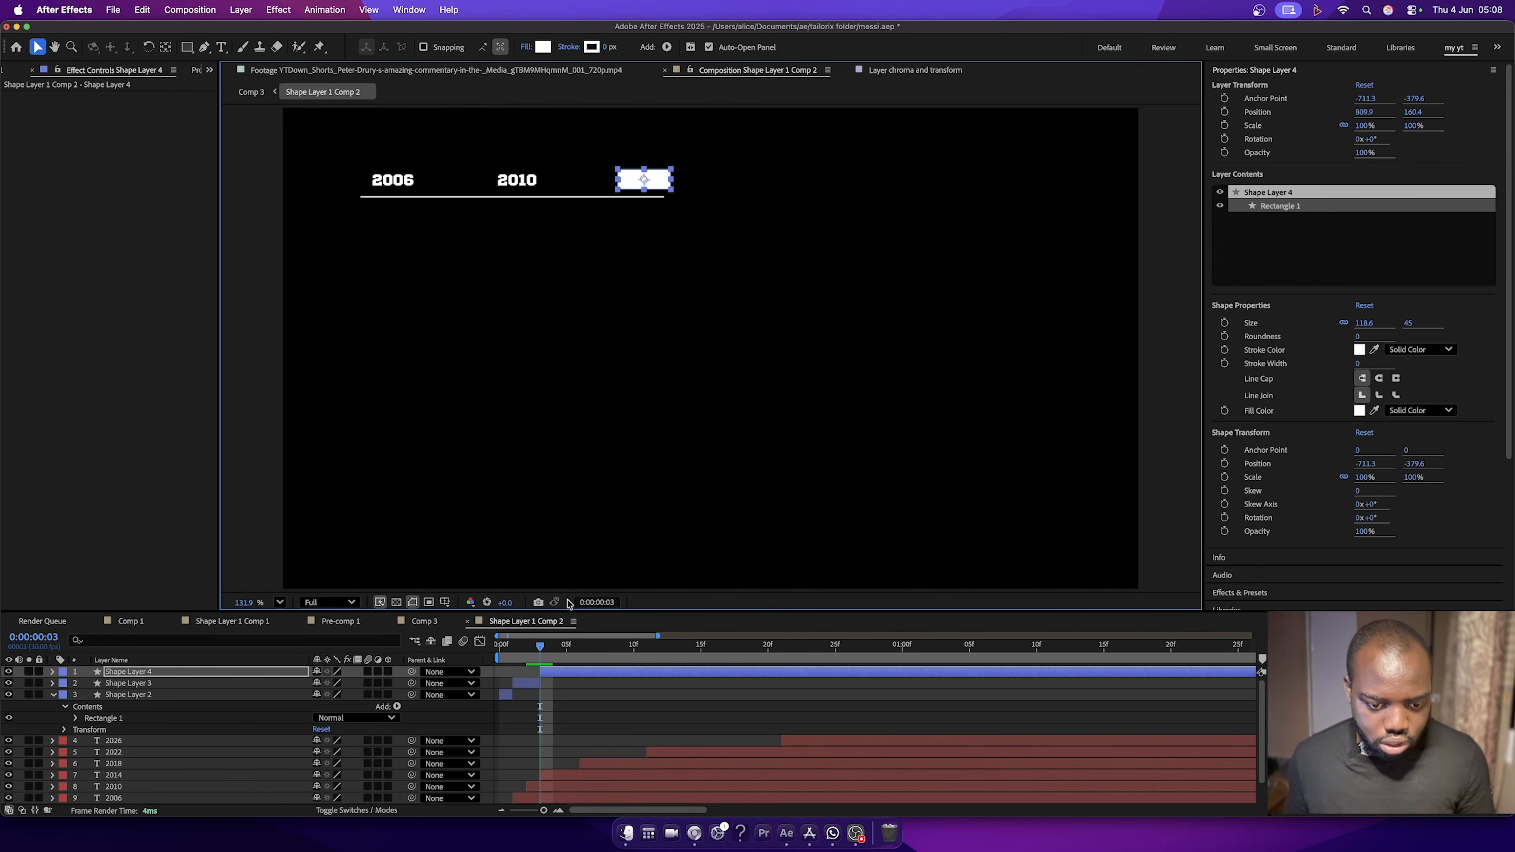
# Split the rectangle layer at frame 6 and move the new piece over the 2018 label.
pyautogui.click(579, 647)
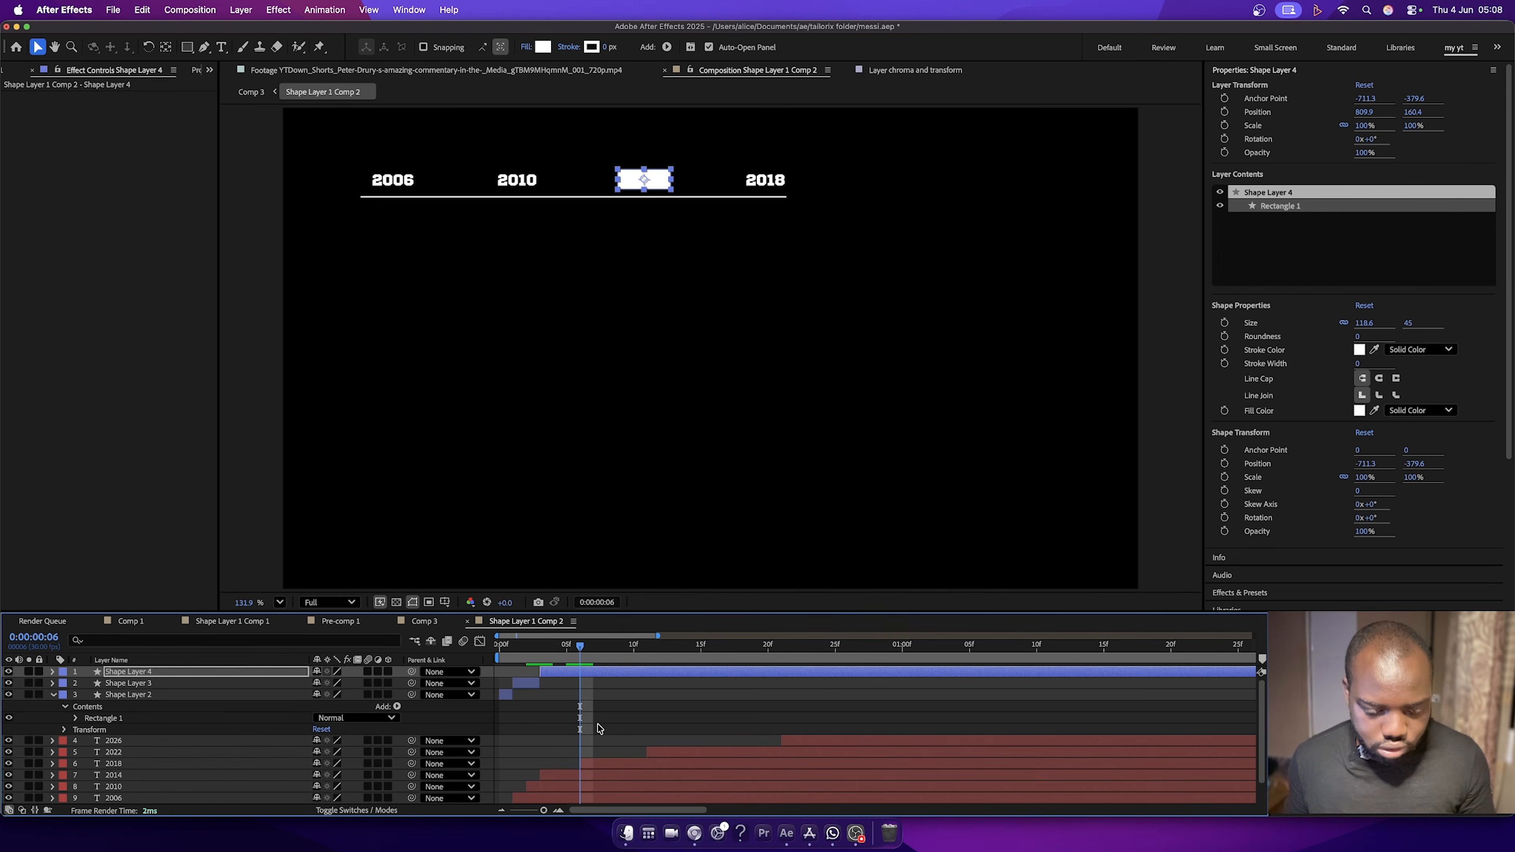
pyautogui.press('super+shift+d')
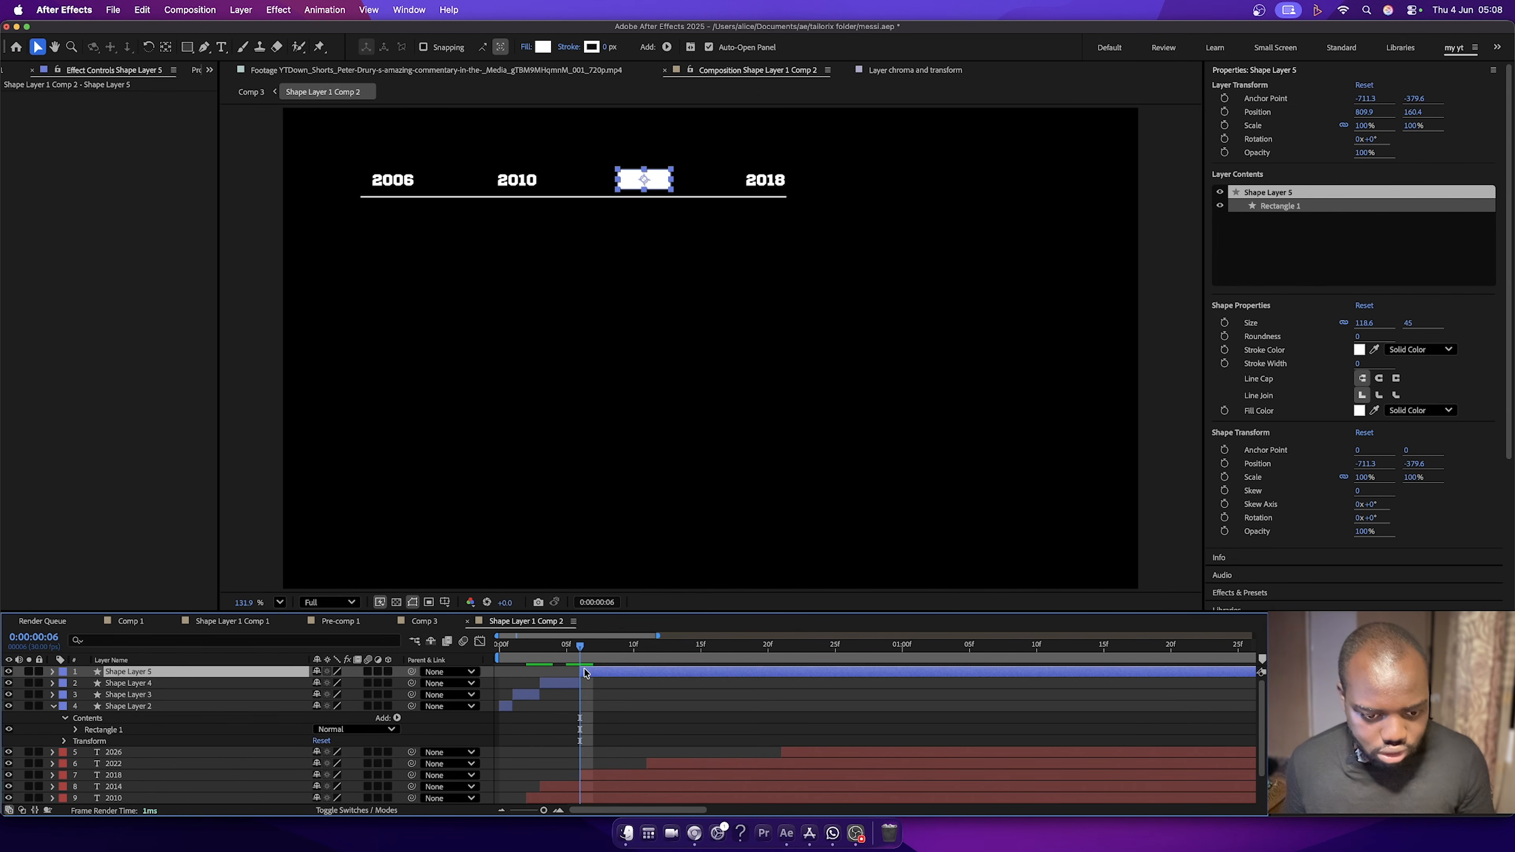
pyautogui.click(556, 683)
pyautogui.click(563, 786)
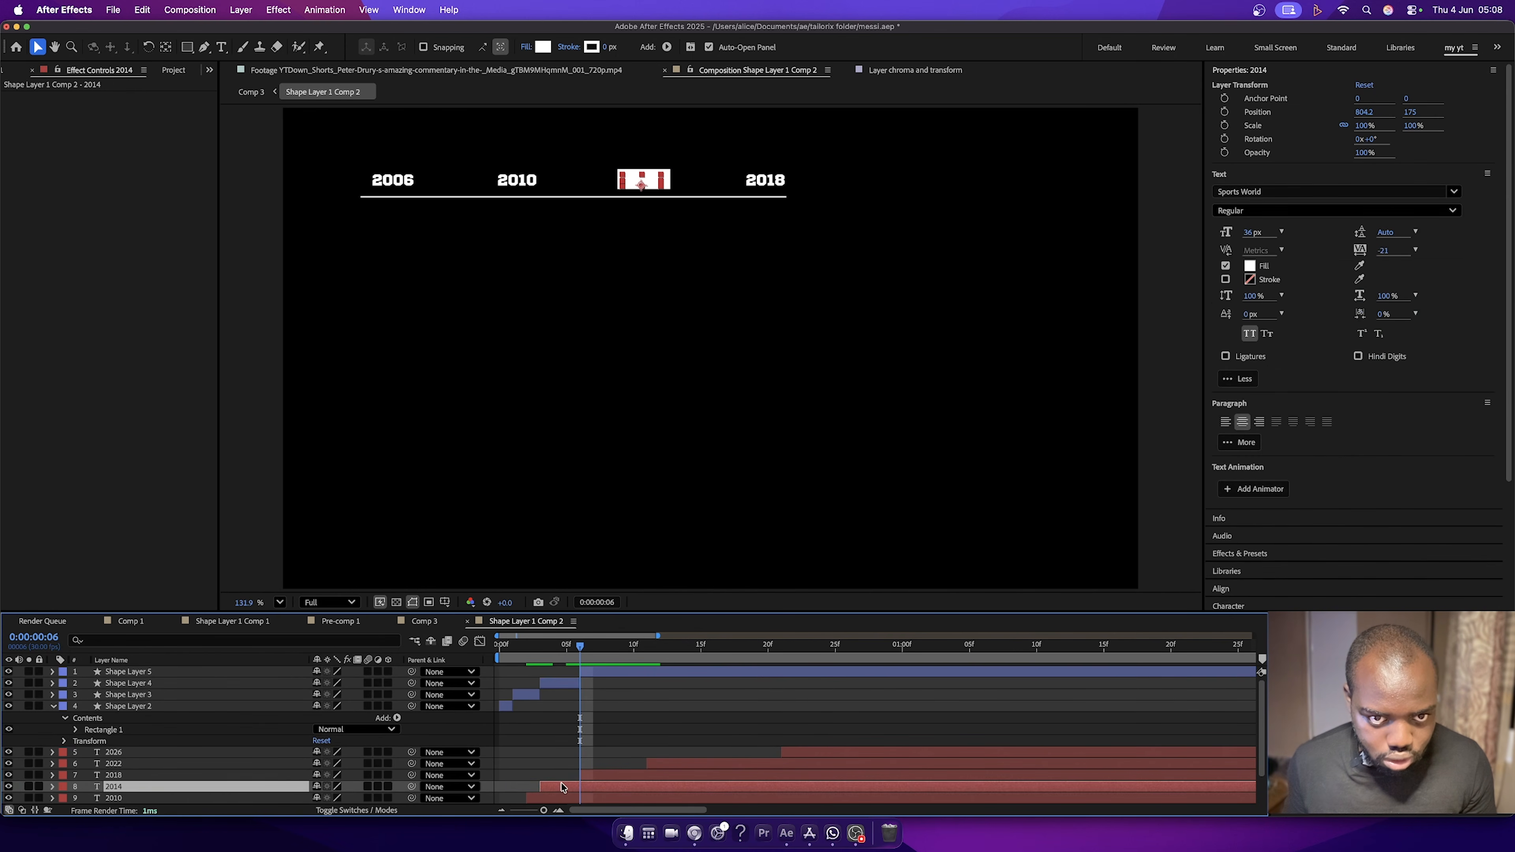
pyautogui.moveTo(581, 648); pyautogui.dragTo(651, 656)
pyautogui.click(653, 672)
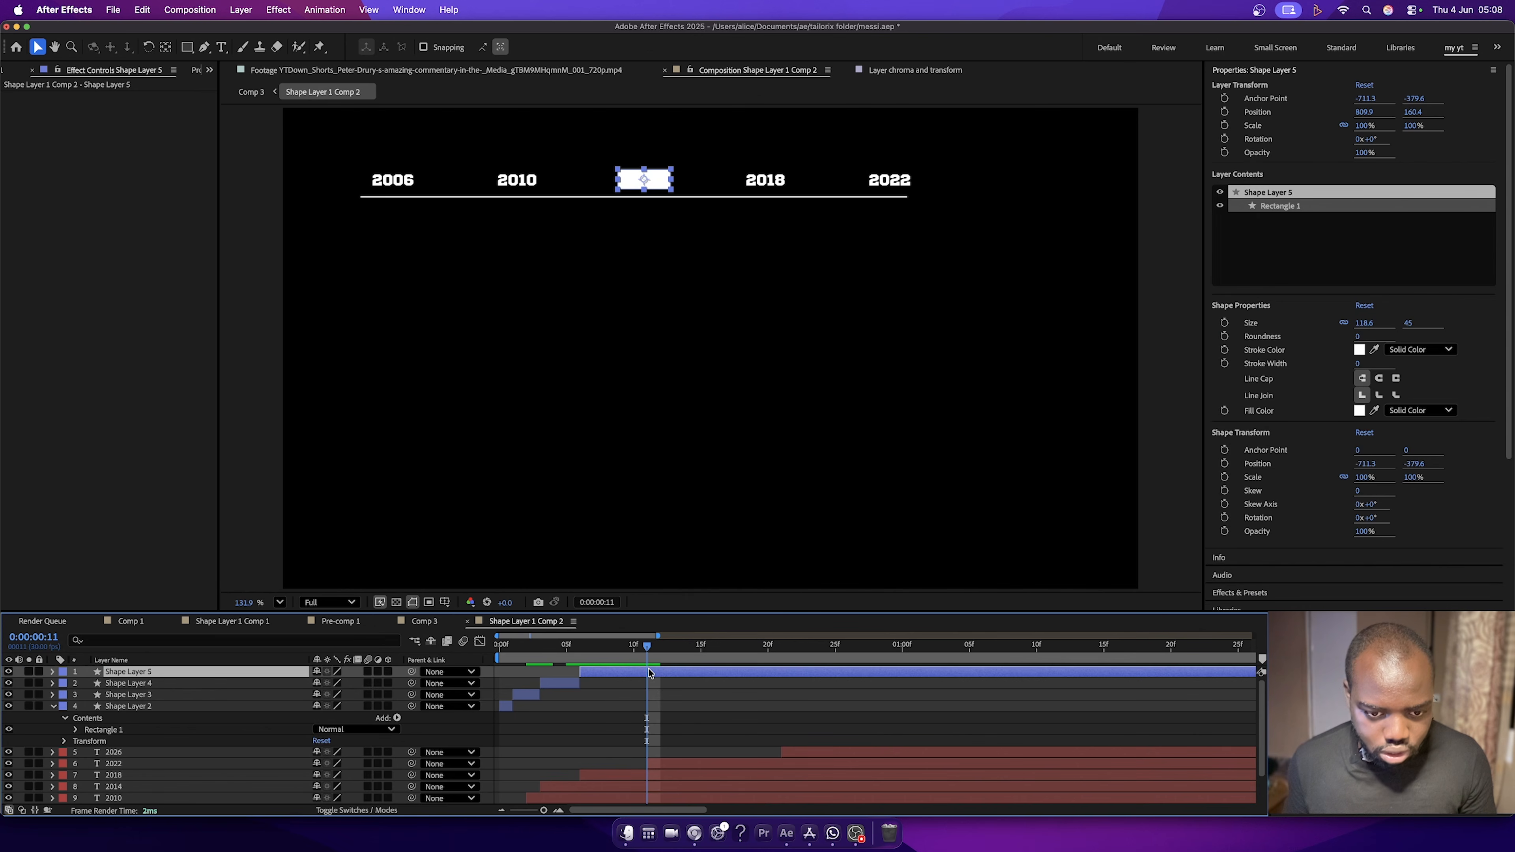
pyautogui.moveTo(660, 186); pyautogui.dragTo(785, 185)
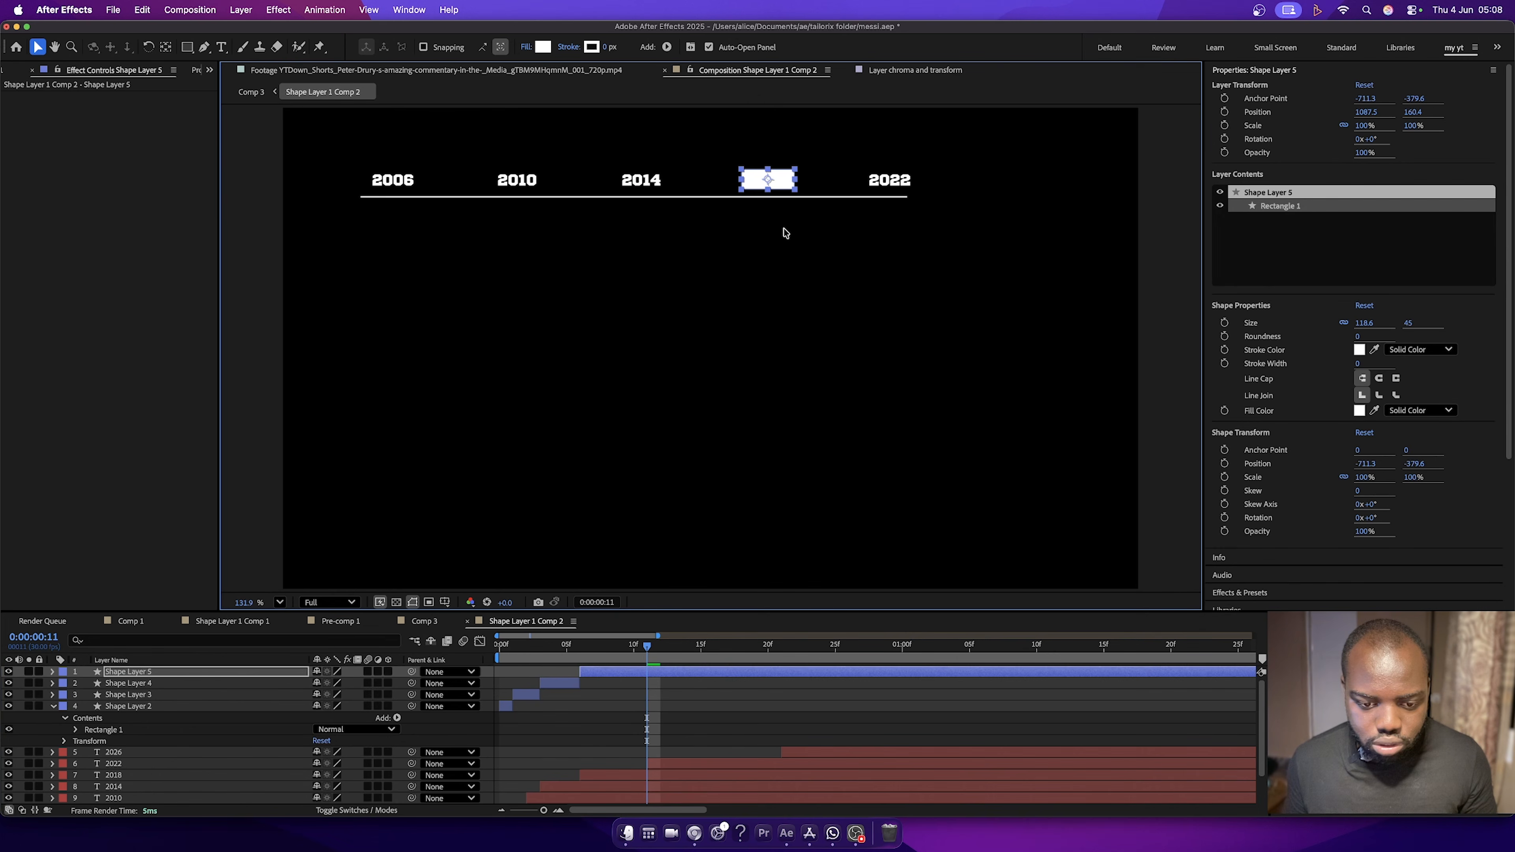
# Split the rectangle layer at frame 11, place the new piece over the 2022 label and end it with another split at frame 21.
pyautogui.press('Return')
pyautogui.press('super+shift+d')
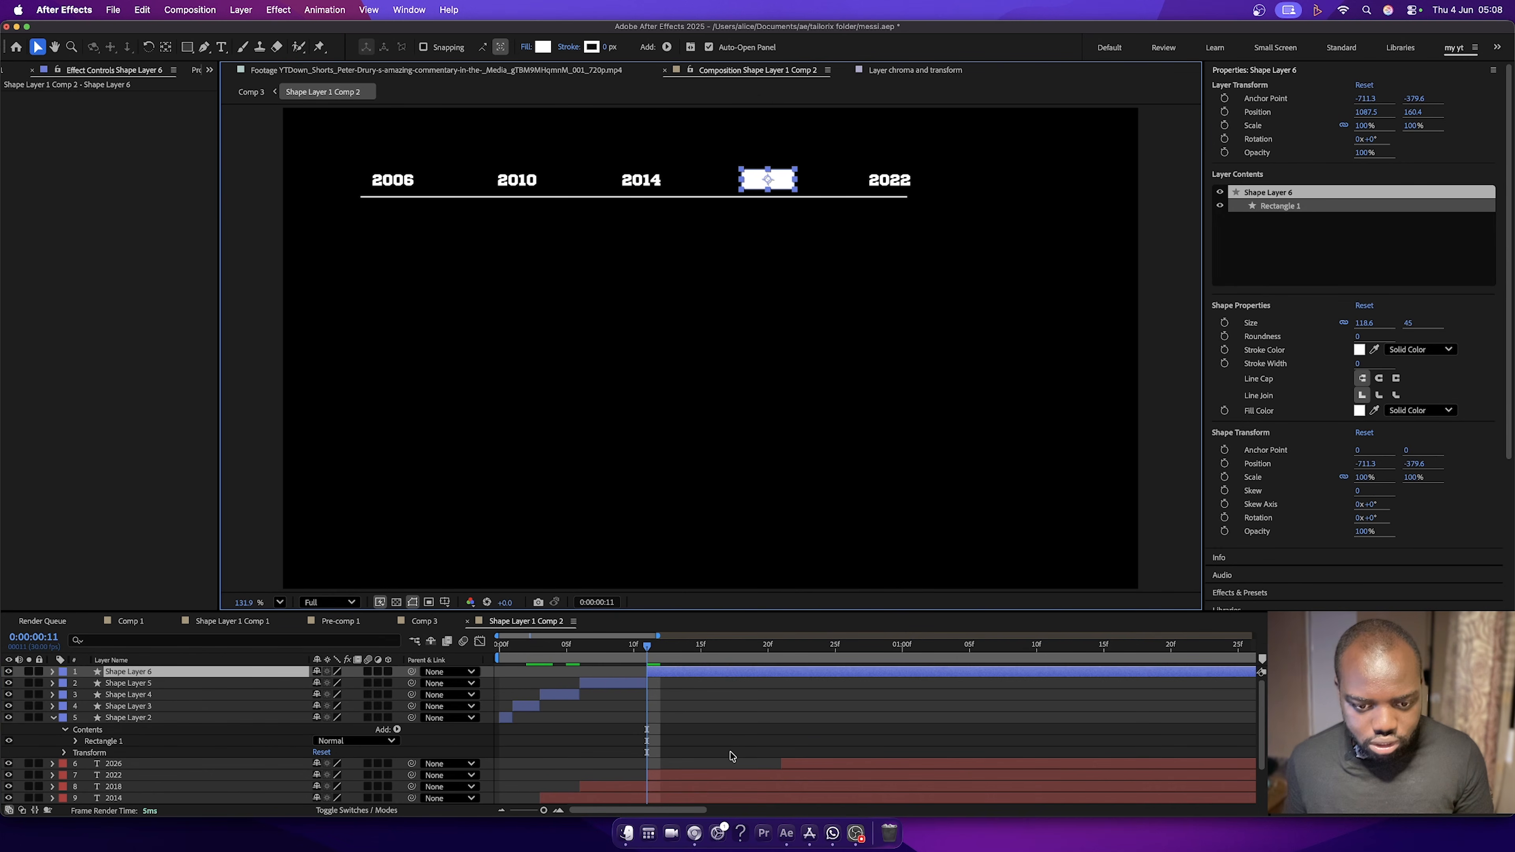
pyautogui.moveTo(648, 647); pyautogui.dragTo(778, 662)
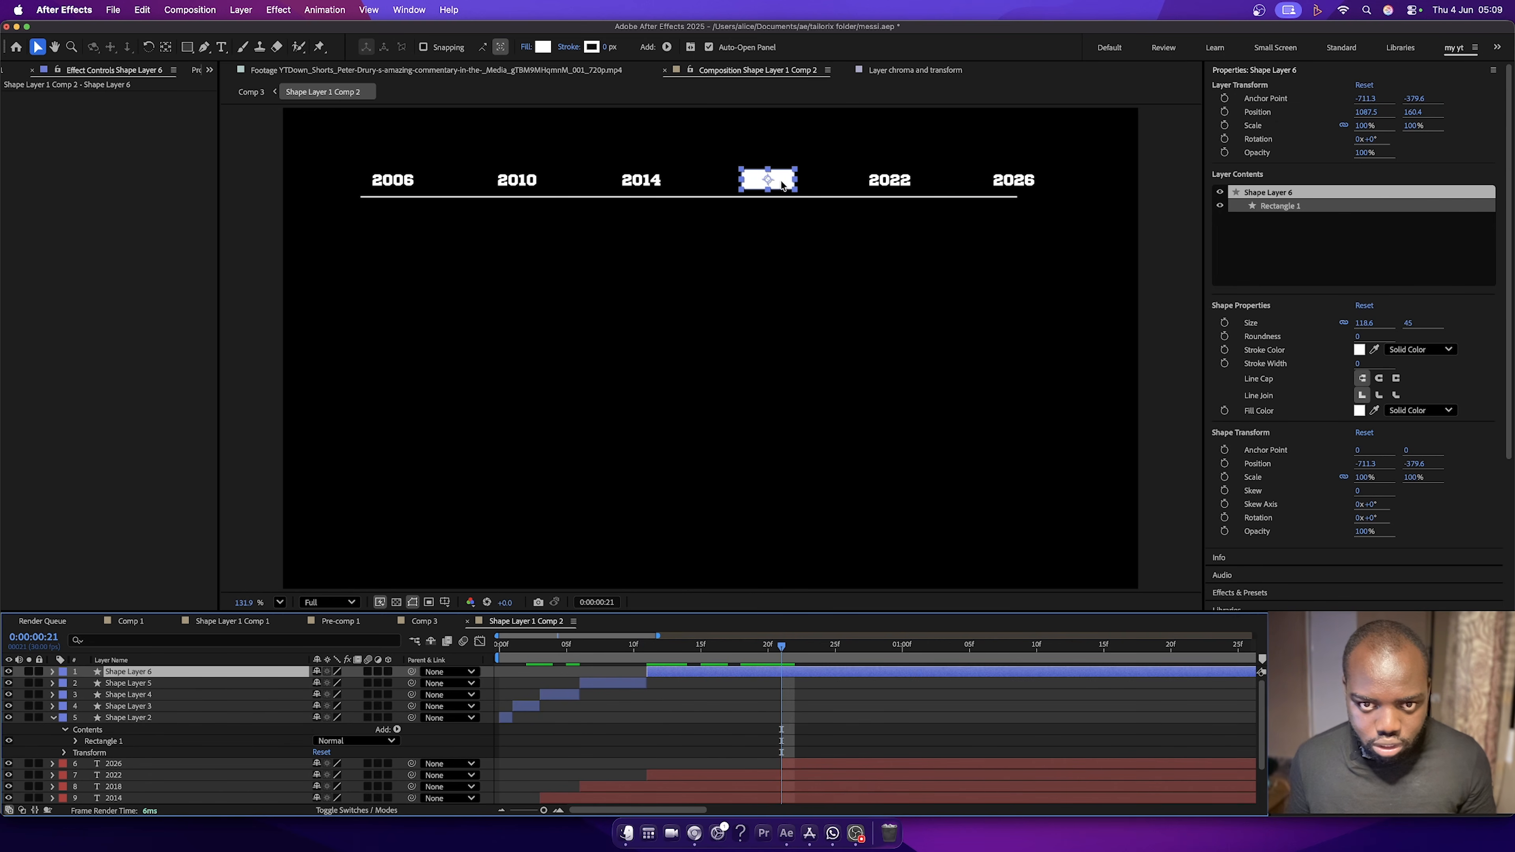
pyautogui.moveTo(782, 185); pyautogui.dragTo(901, 189)
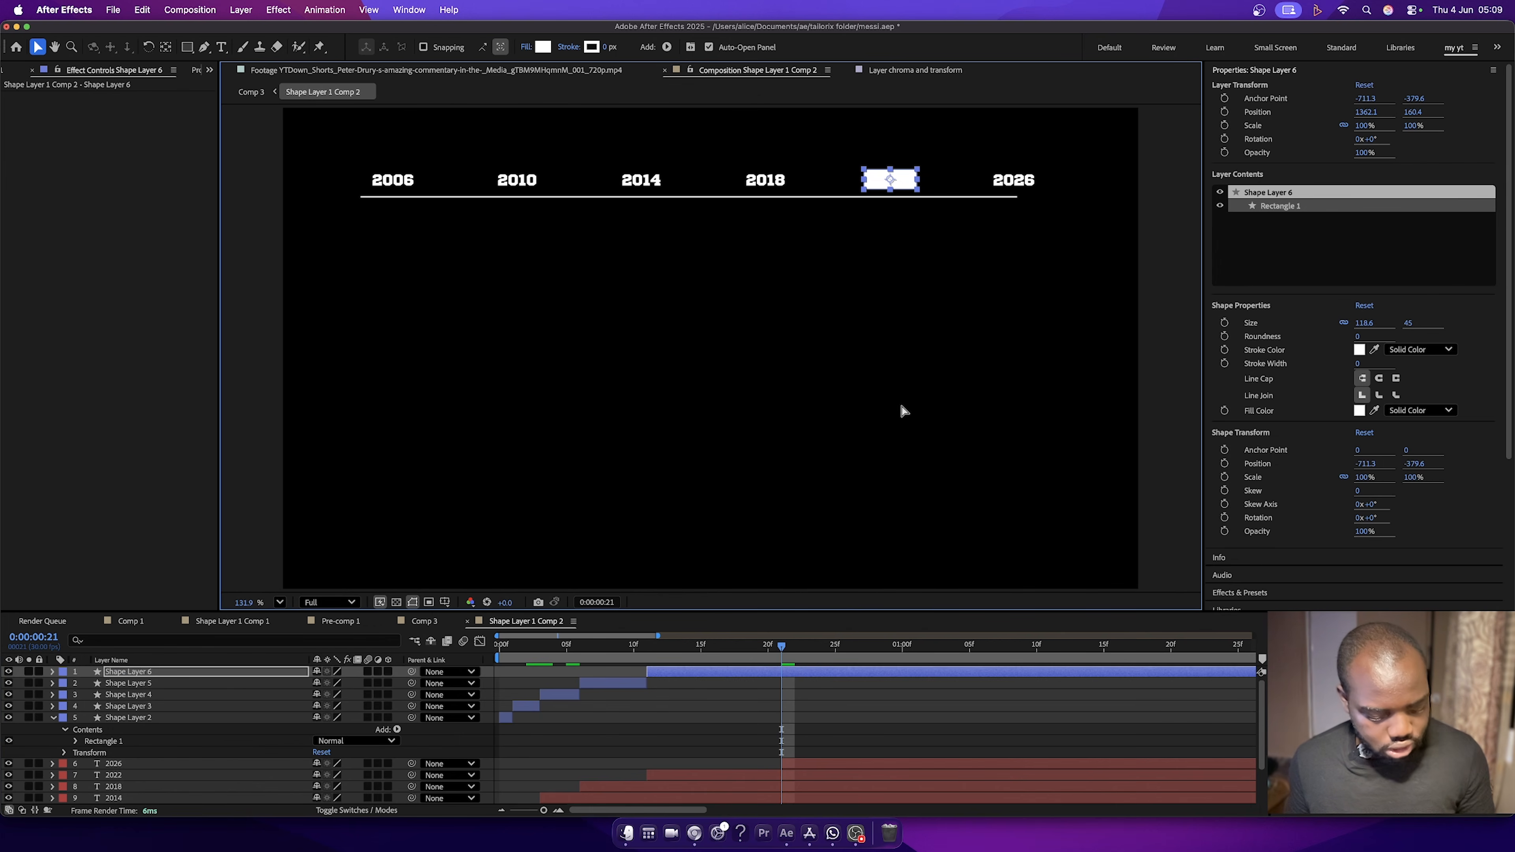
pyautogui.press('super+shift+d')
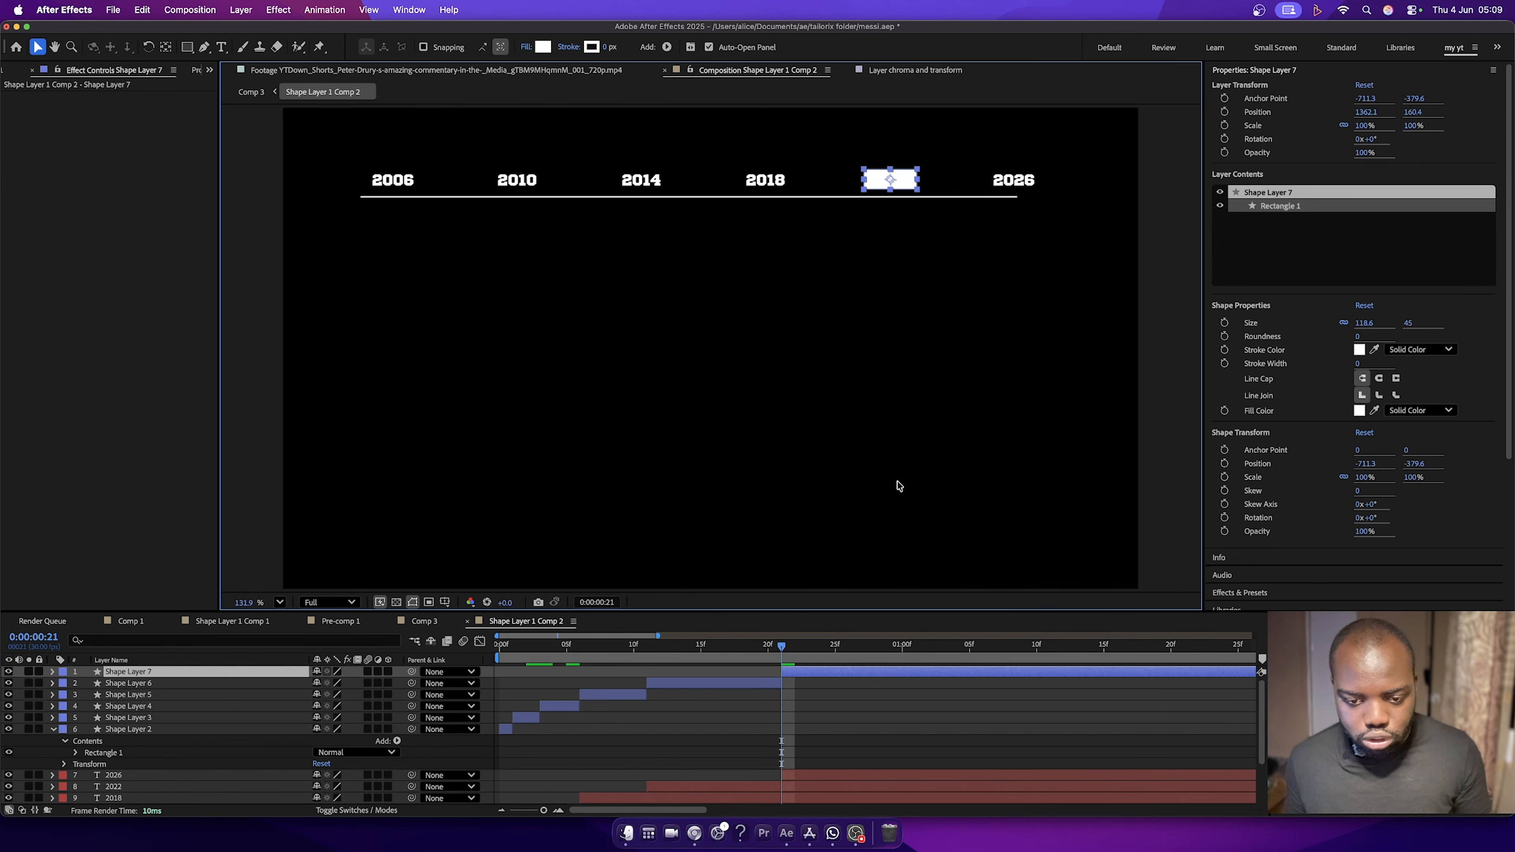
# Change the fill of the rectangle covering 2022 to golden yellow, FFCA00.
pyautogui.click(746, 655)
pyautogui.click(737, 688)
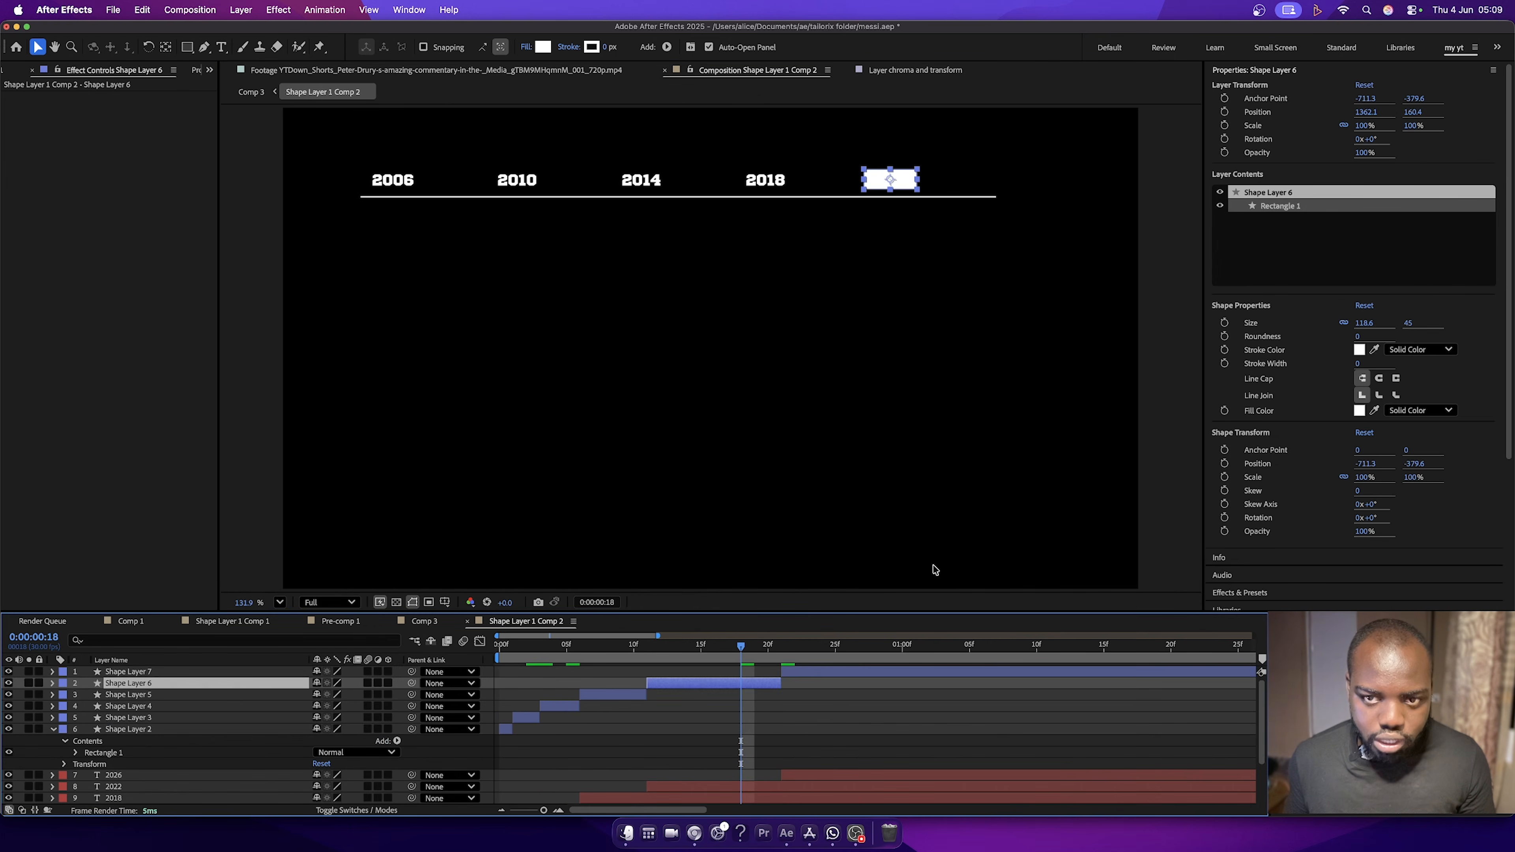
pyautogui.click(543, 46)
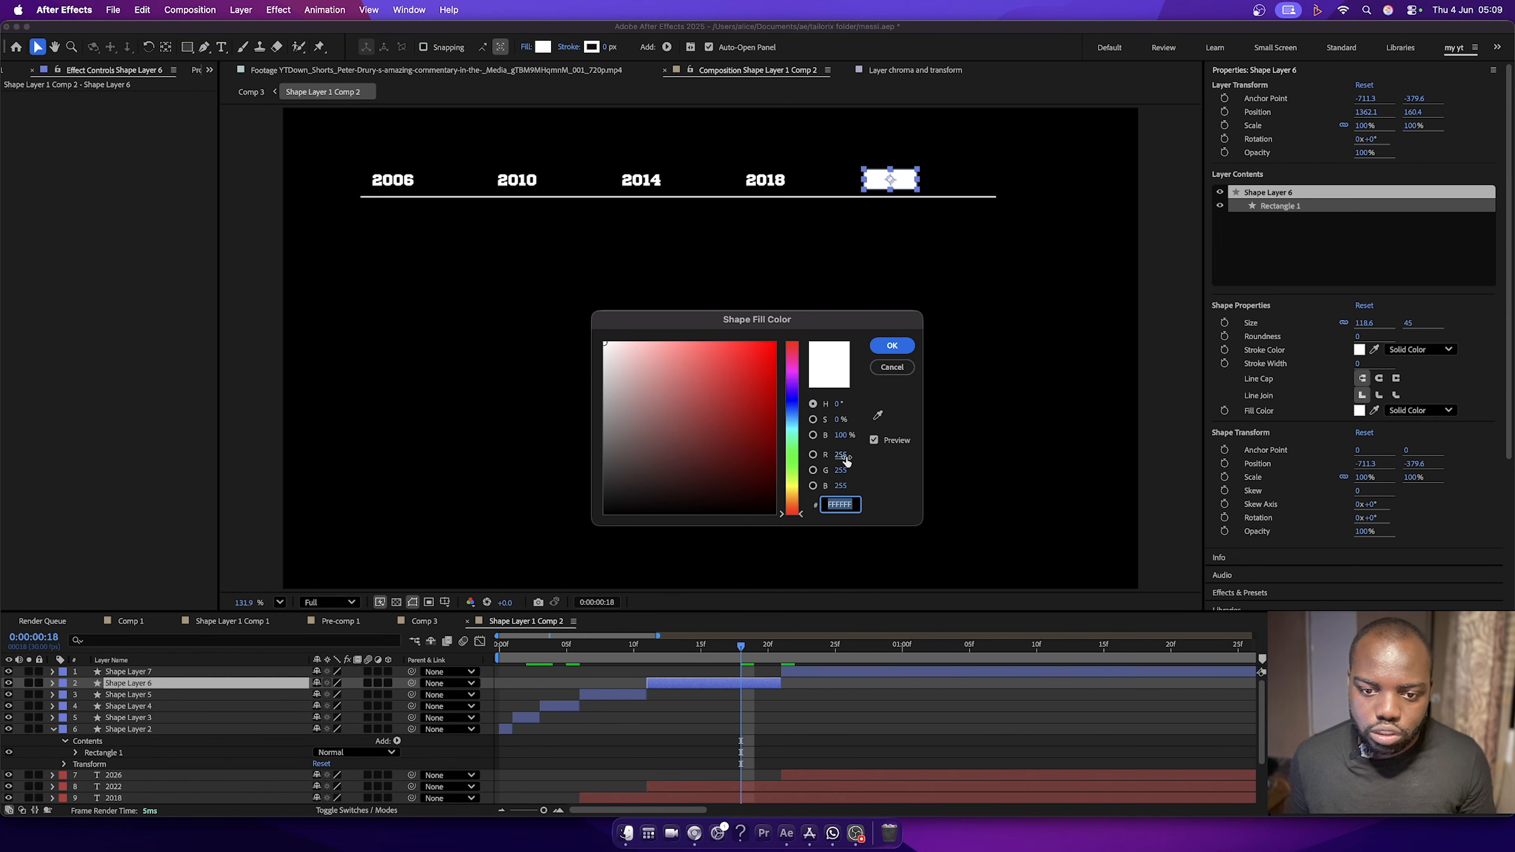
pyautogui.click(793, 498)
pyautogui.moveTo(748, 396); pyautogui.dragTo(845, 277)
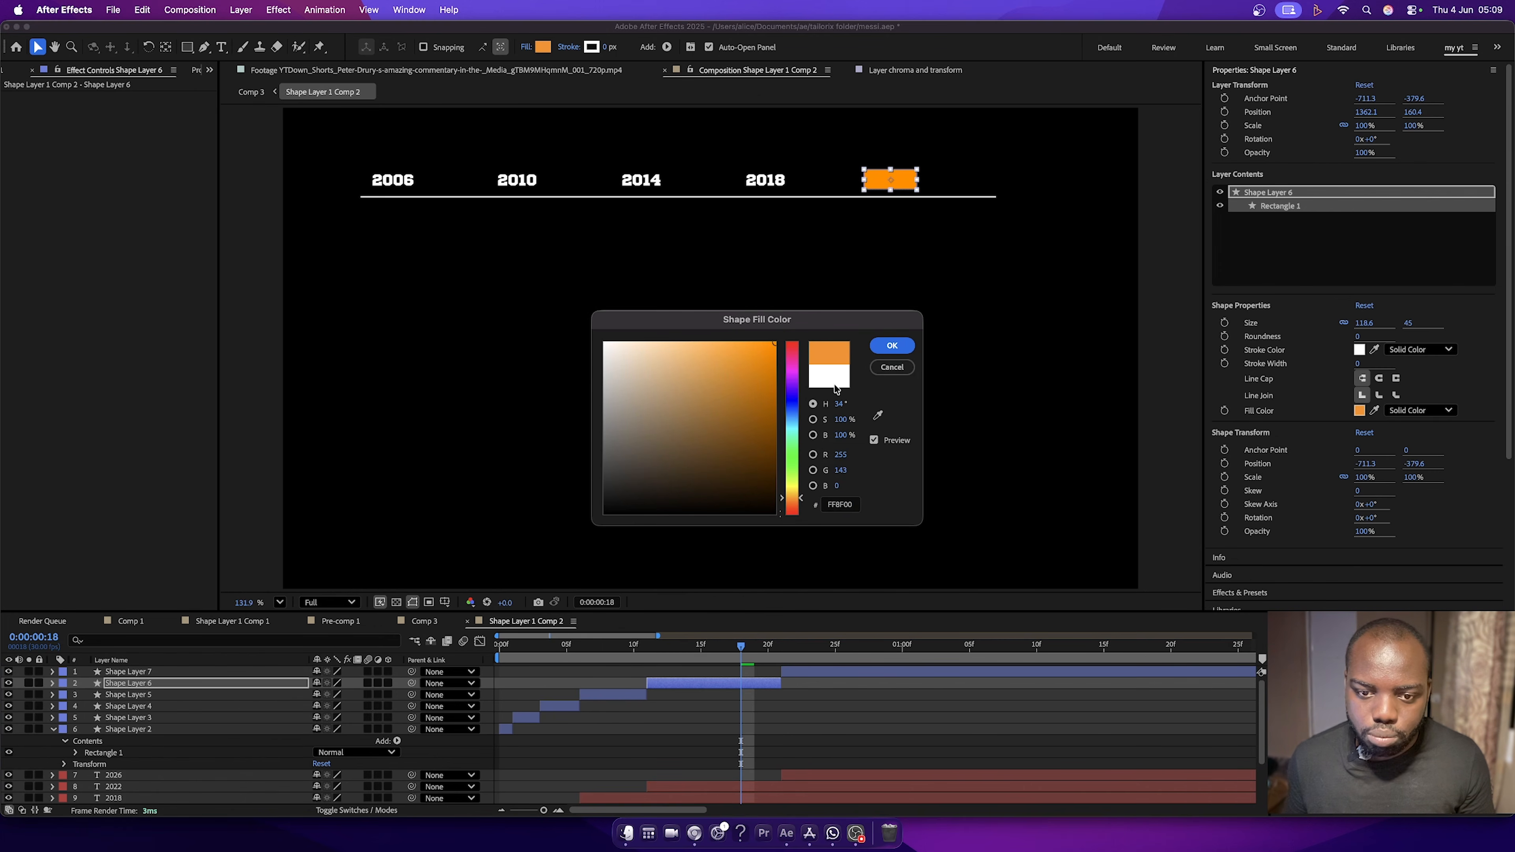
pyautogui.moveTo(794, 504); pyautogui.dragTo(798, 494)
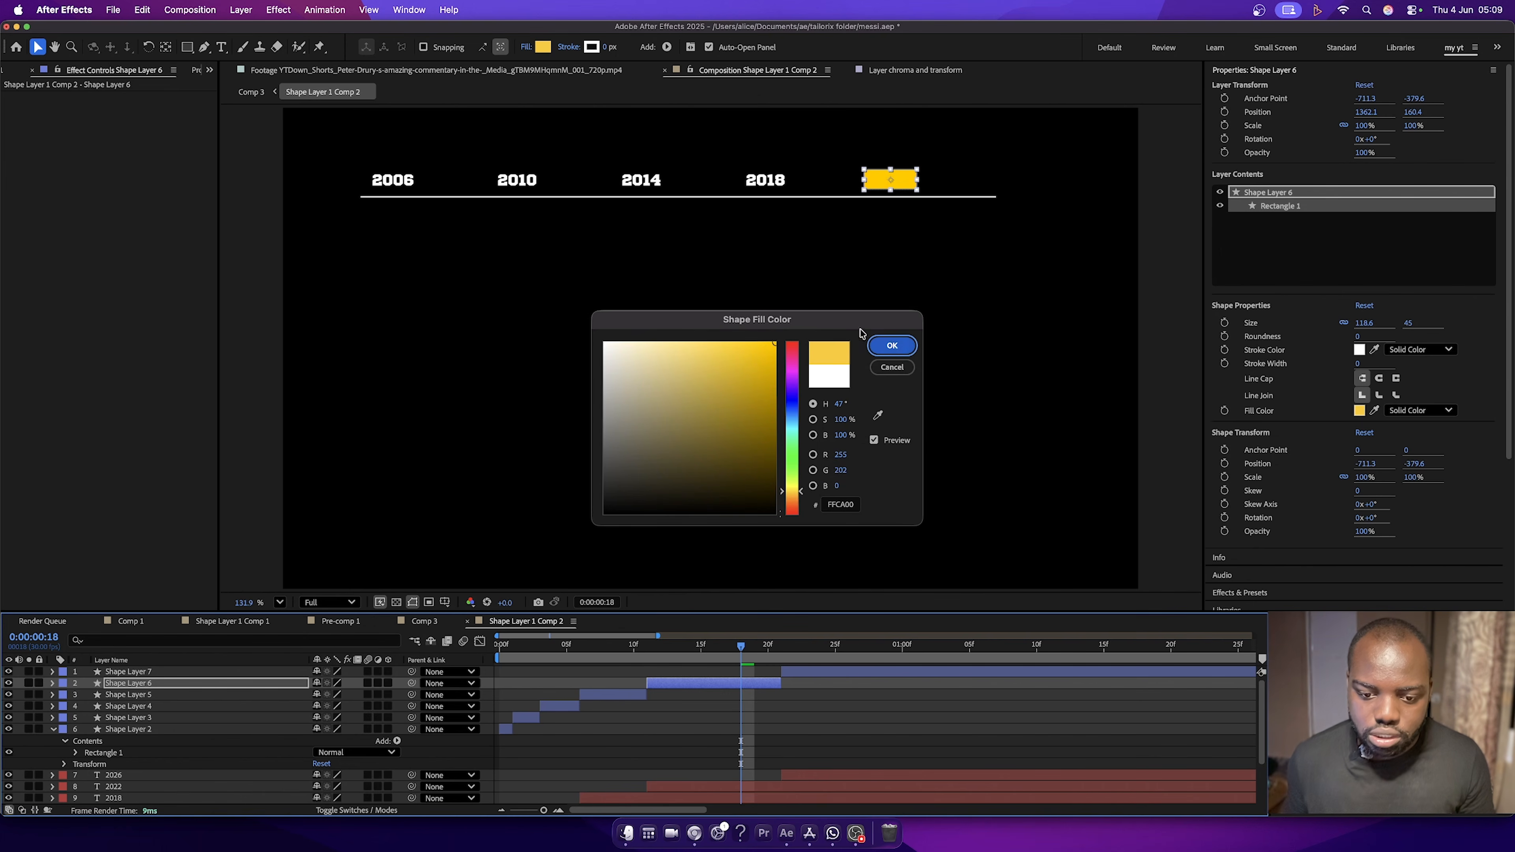
pyautogui.click(891, 345)
# Move the last rectangle piece over the 2026 label and split its layer at frame 24.
pyautogui.moveTo(749, 648); pyautogui.dragTo(770, 650)
pyautogui.moveTo(822, 654)
pyautogui.mouseDown()
pyautogui.moveTo(757, 654)
pyautogui.moveTo(811, 657)
pyautogui.mouseUp()
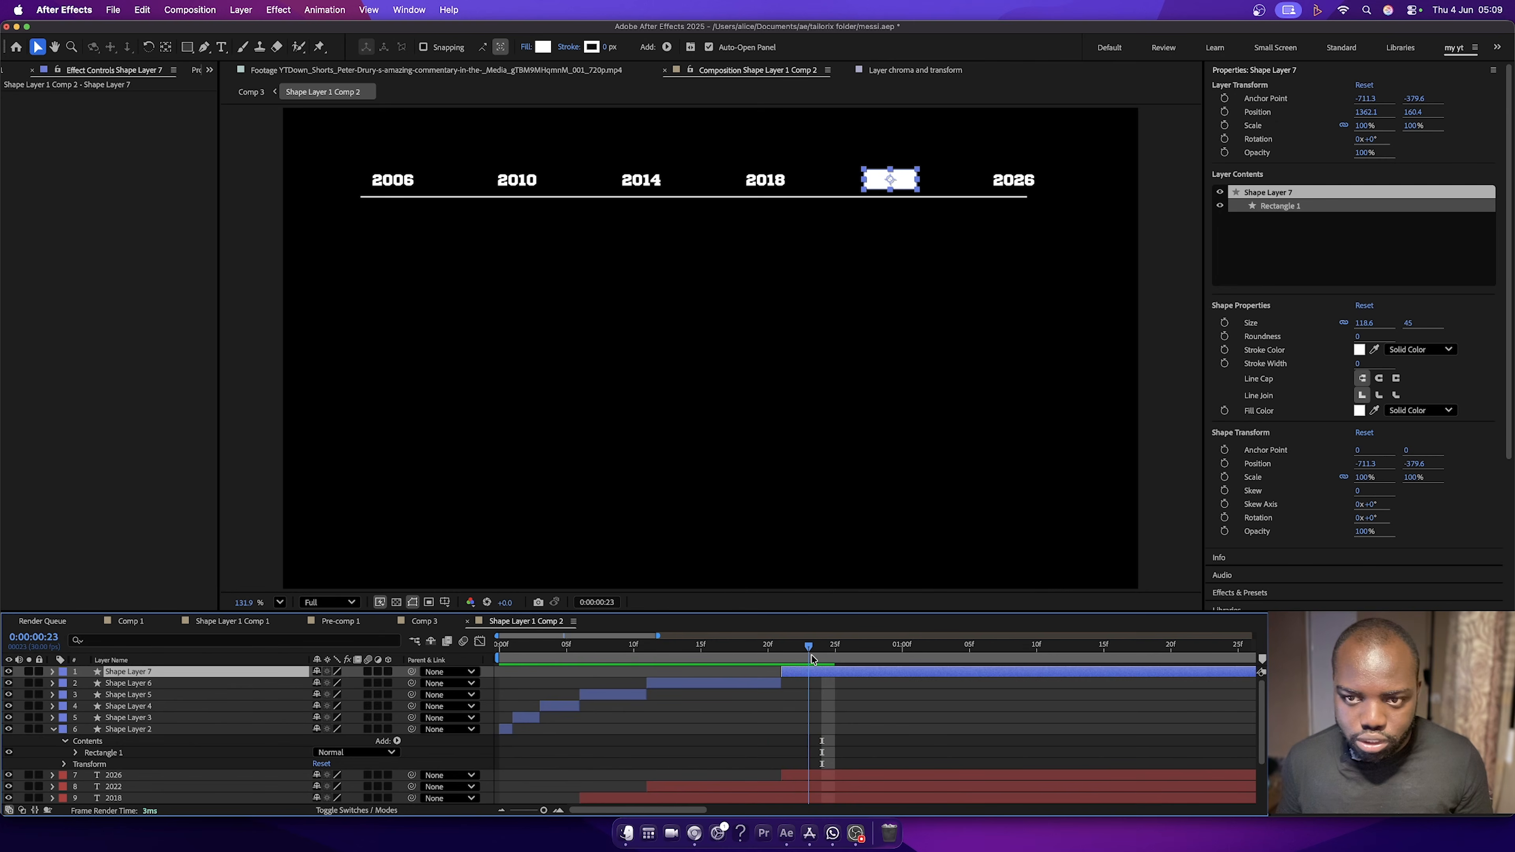
pyautogui.click(909, 189)
pyautogui.moveTo(910, 188); pyautogui.dragTo(1032, 185)
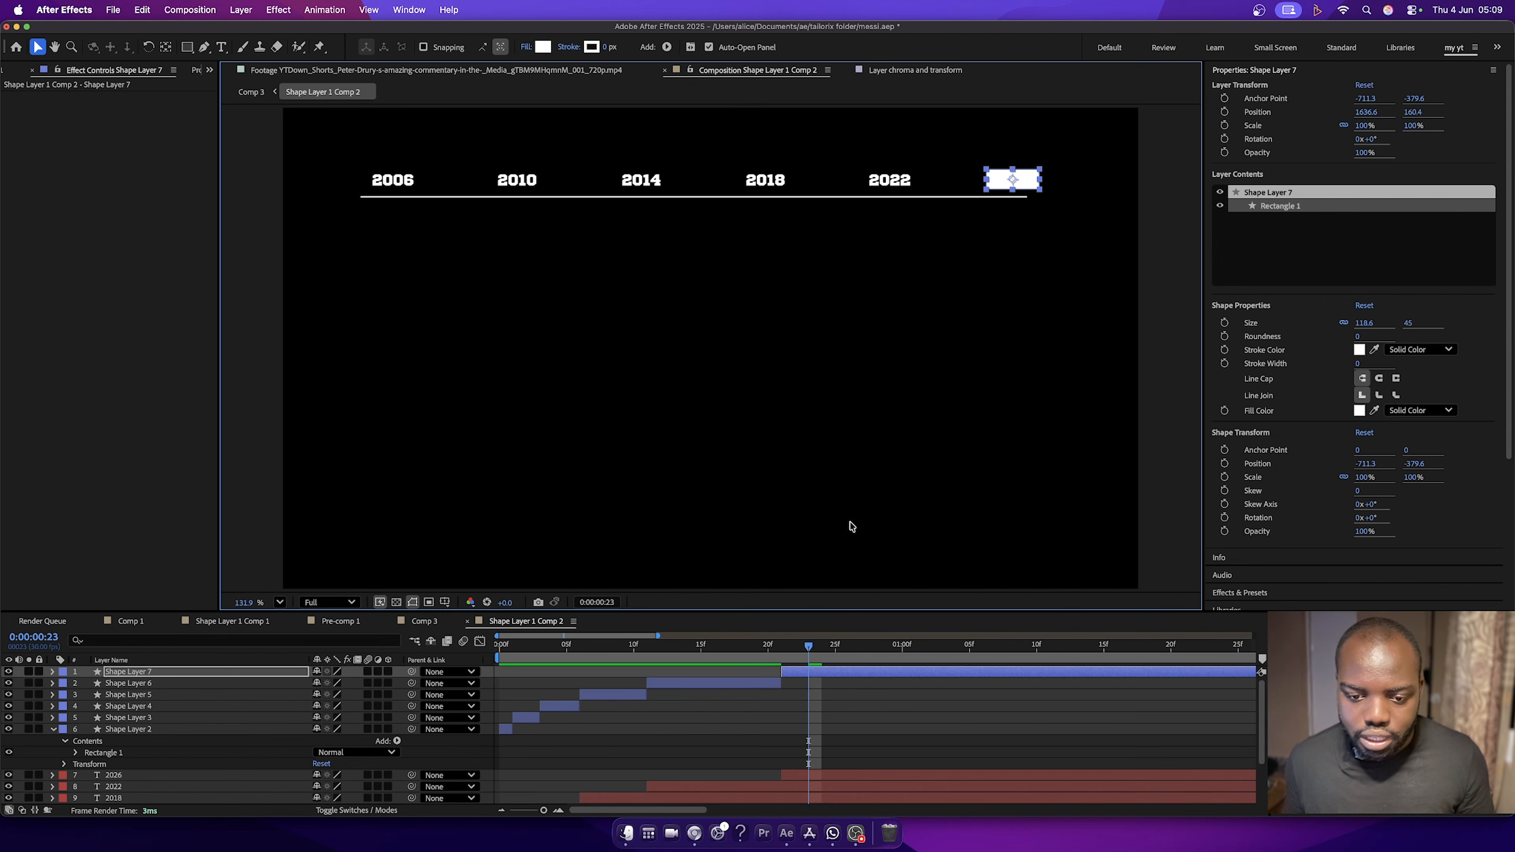
pyautogui.moveTo(808, 649); pyautogui.dragTo(822, 649)
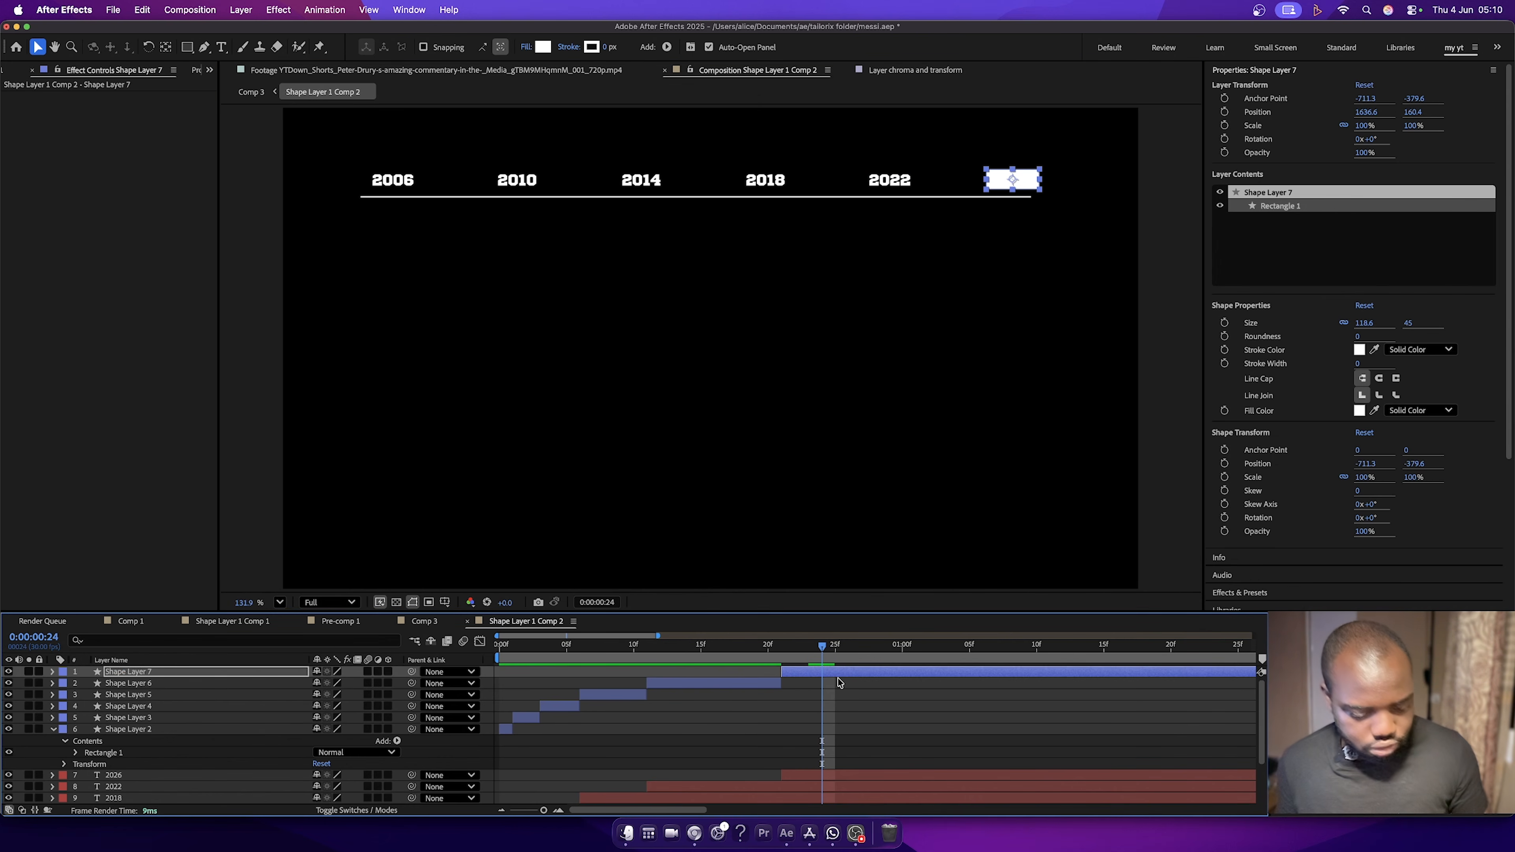
pyautogui.press('super+shift+d')
pyautogui.click(805, 687)
pyautogui.click(844, 675)
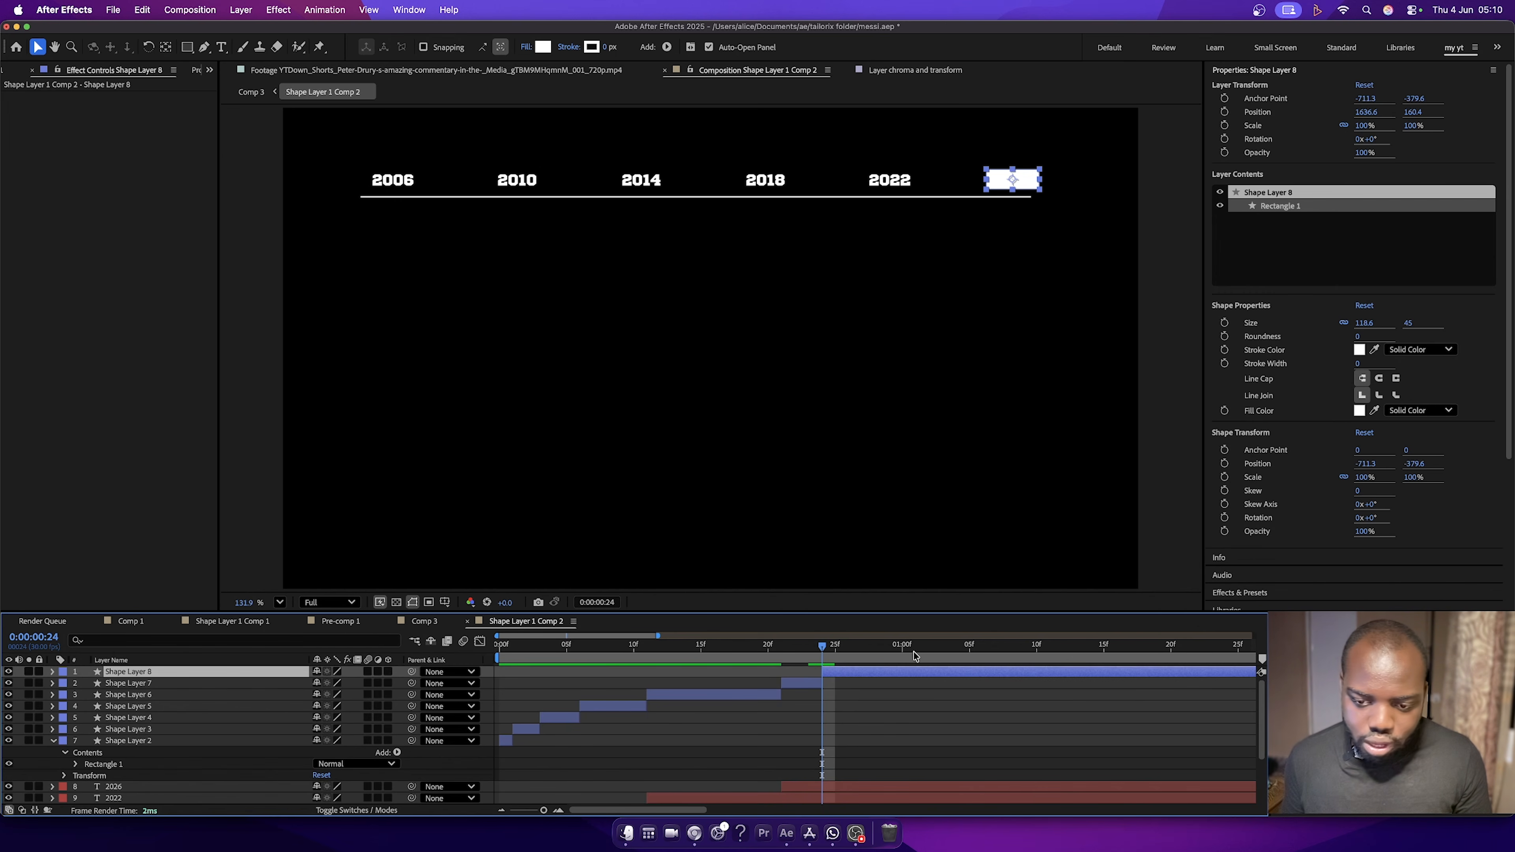
# Split the last 2026 rectangle layer at 0:00:01:09 and delete the piece after it.
pyautogui.moveTo(968, 646); pyautogui.dragTo(1019, 648)
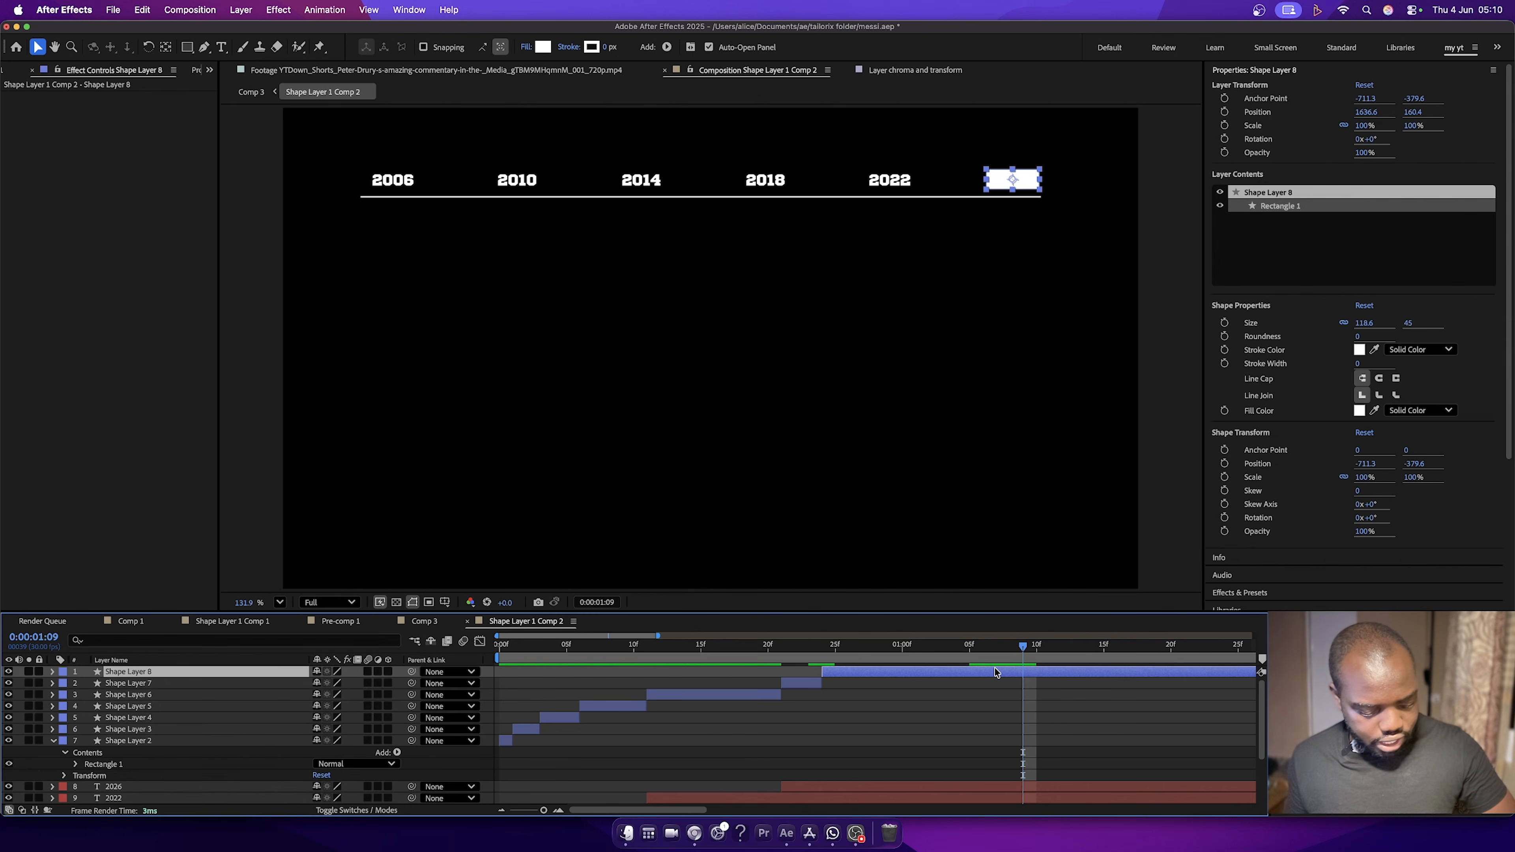
pyautogui.press('super+shift+d')
pyautogui.press('Delete')
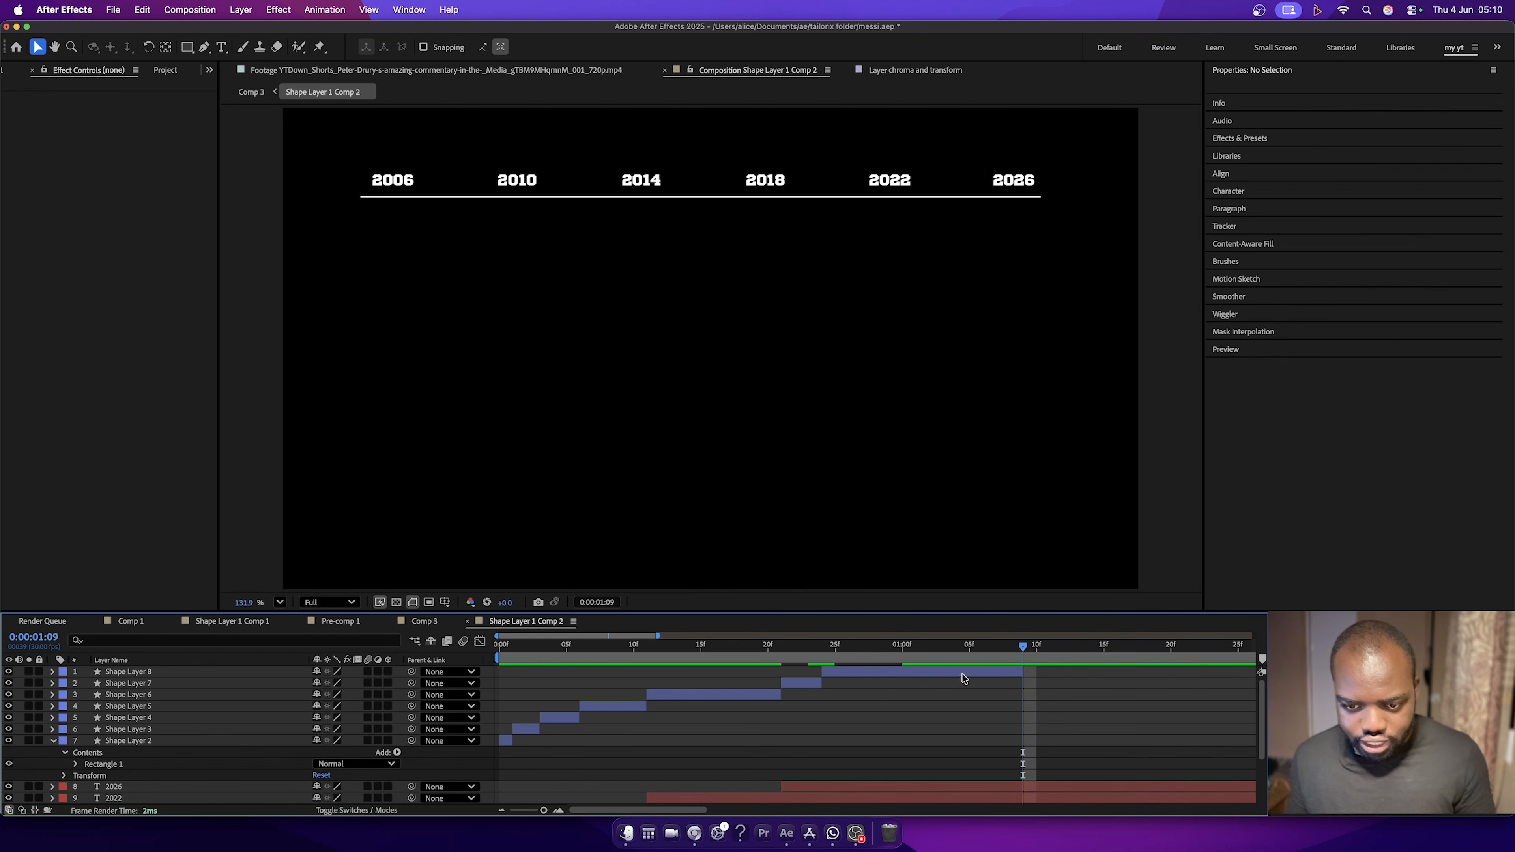
# Add the opacity expression wiggle(550, 2000) to the rectangle layer covering 2026 so it flashes.
pyautogui.click(943, 671)
pyautogui.press('t')
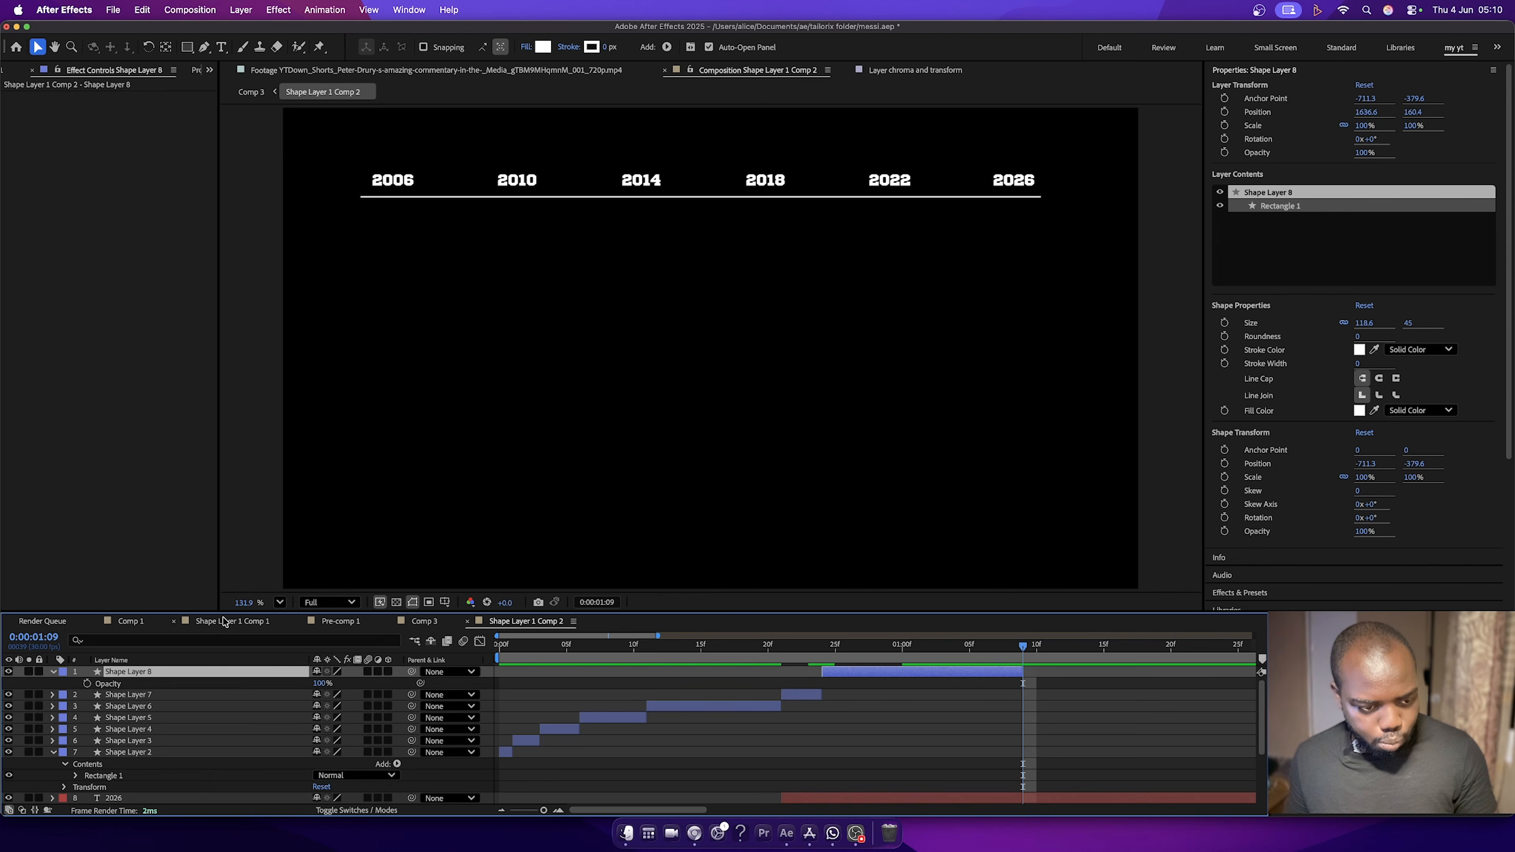
pyautogui.keyDown('alt'); pyautogui.click(87, 684); pyautogui.keyUp('alt')
pyautogui.write('wi')
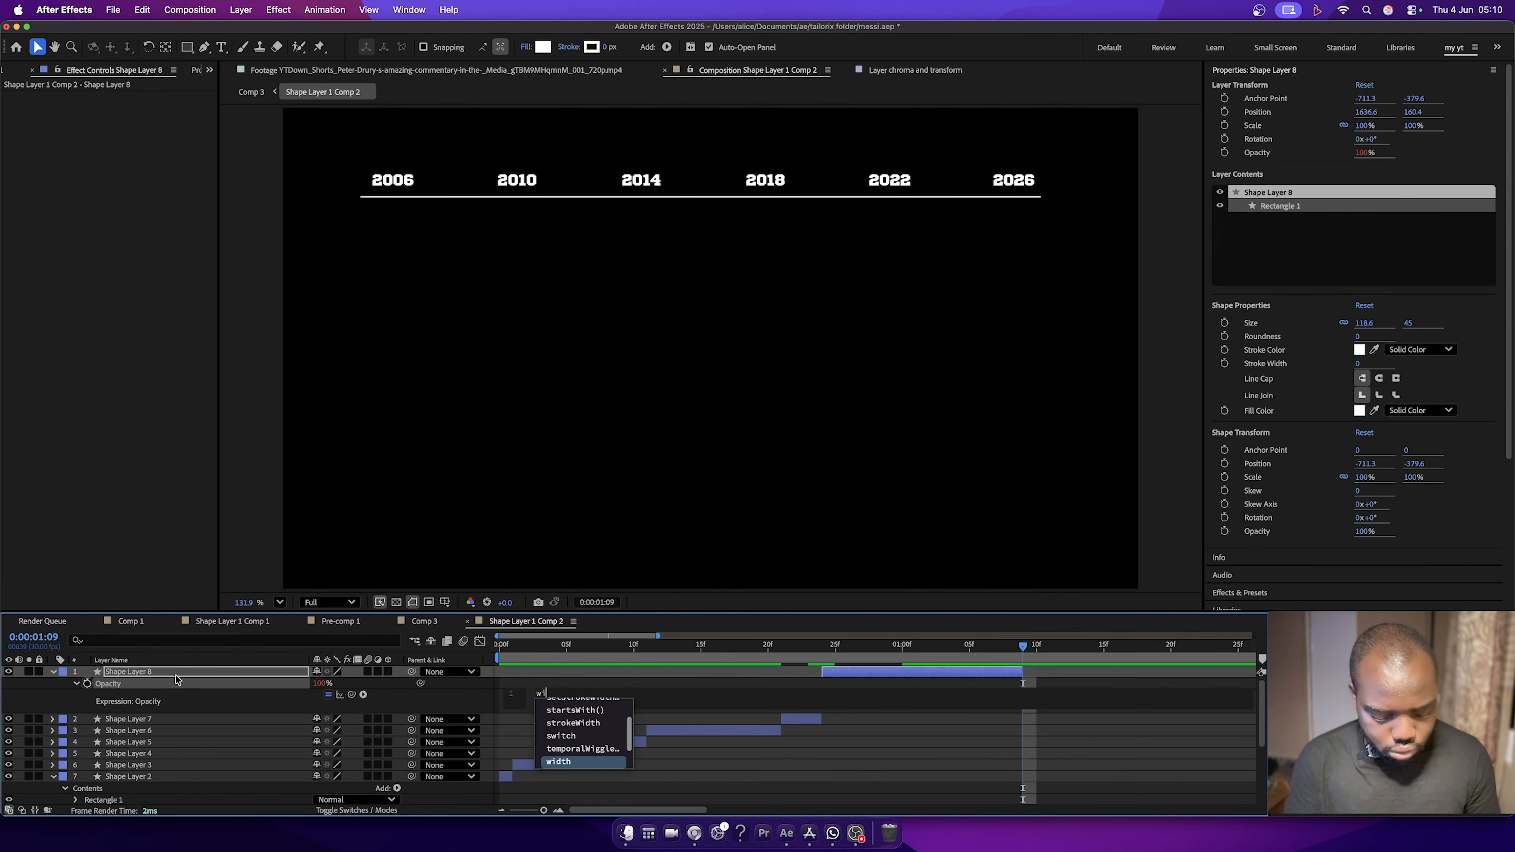
pyautogui.write('ggle()')
pyautogui.click(572, 703)
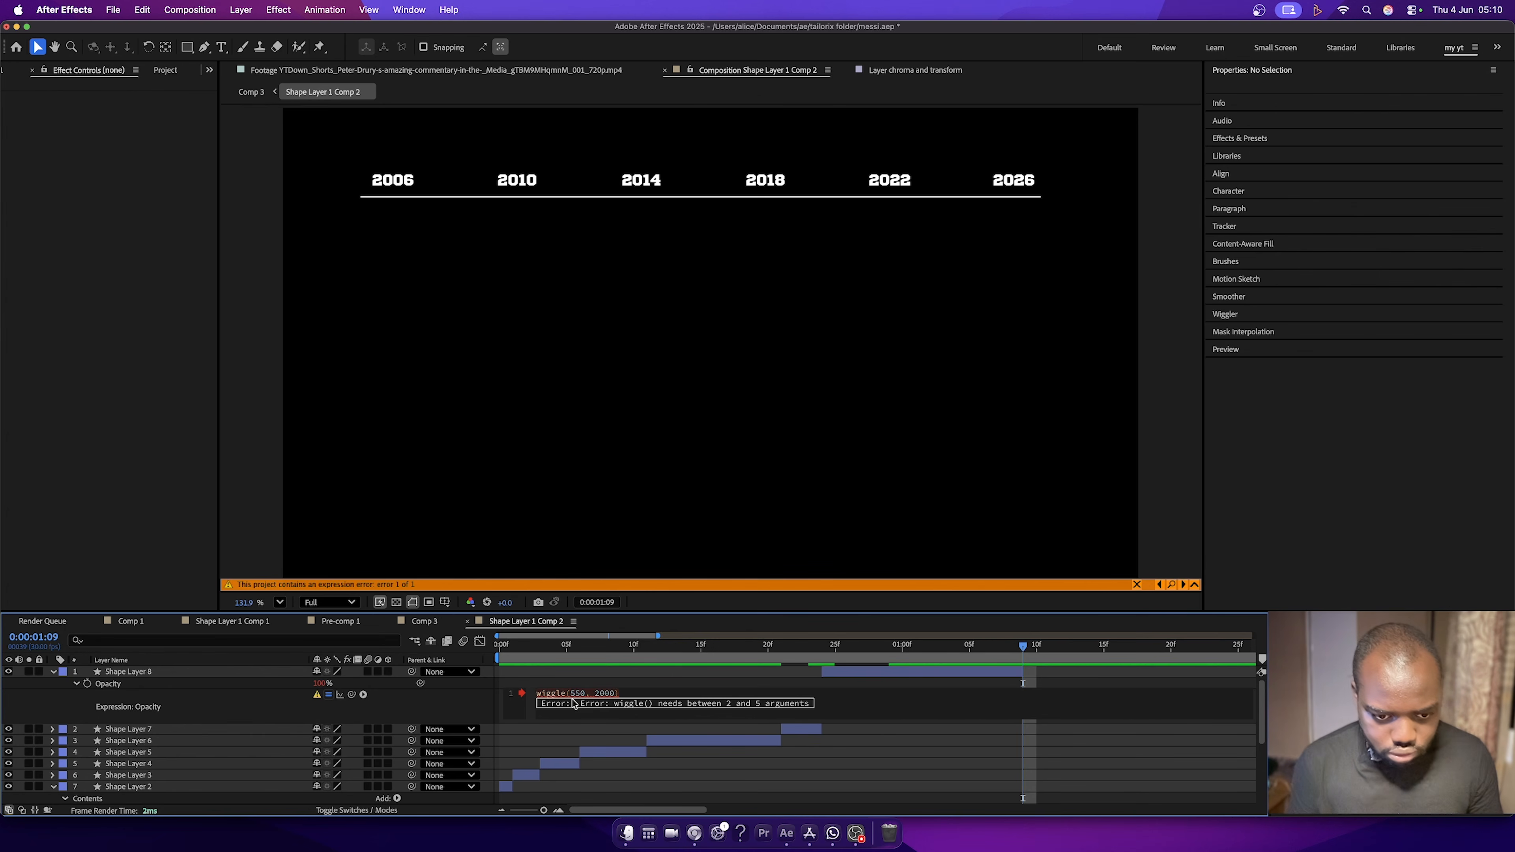
pyautogui.click(483, 710)
# Preview the flashing 2026 rectangle and extend the end of its layer to about 0:00:01:14.
pyautogui.click(810, 648)
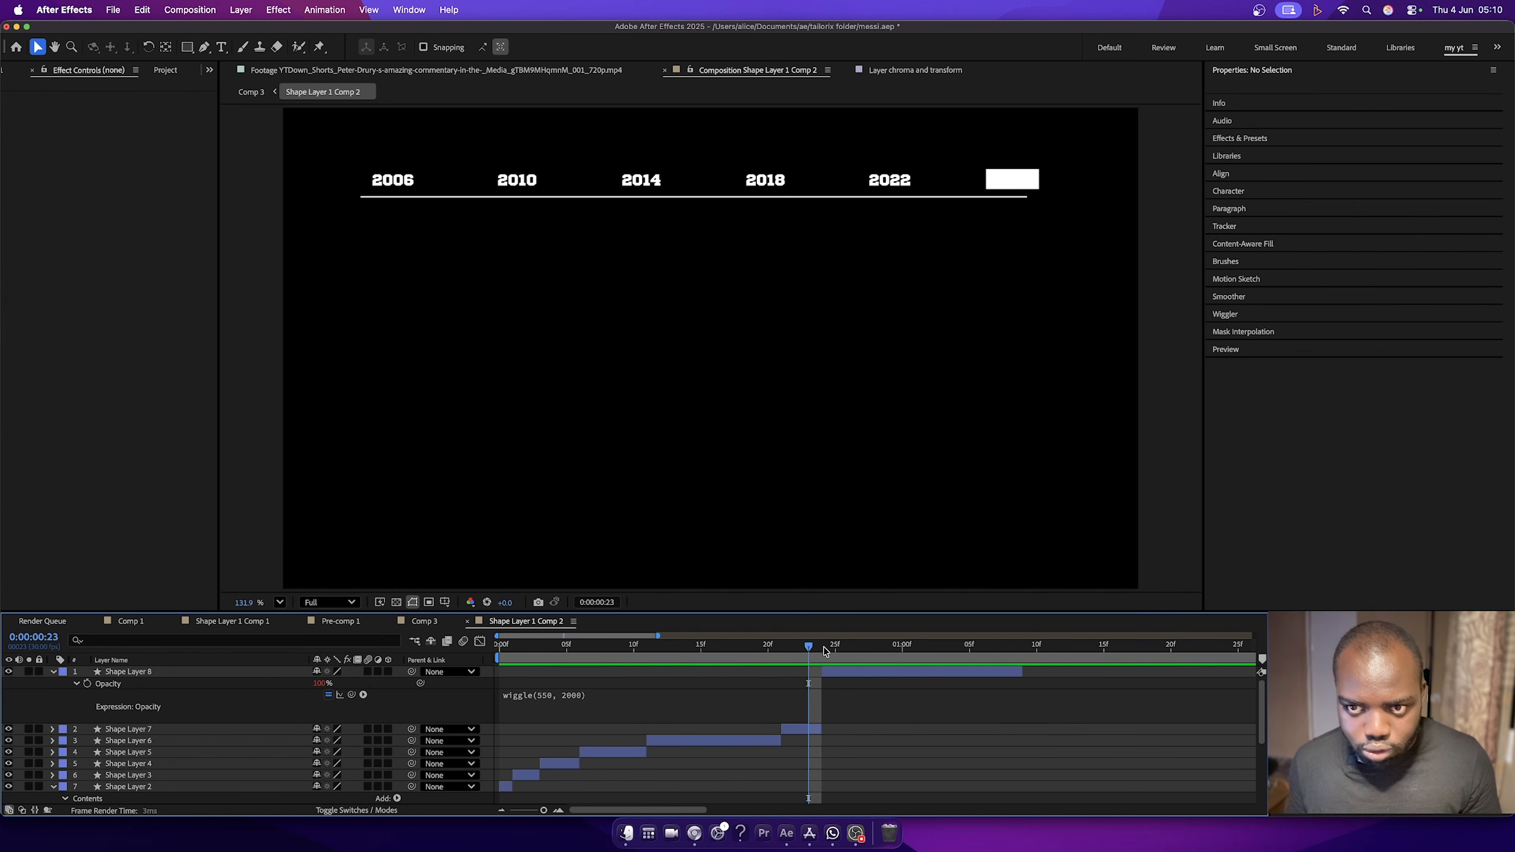
pyautogui.press('space')
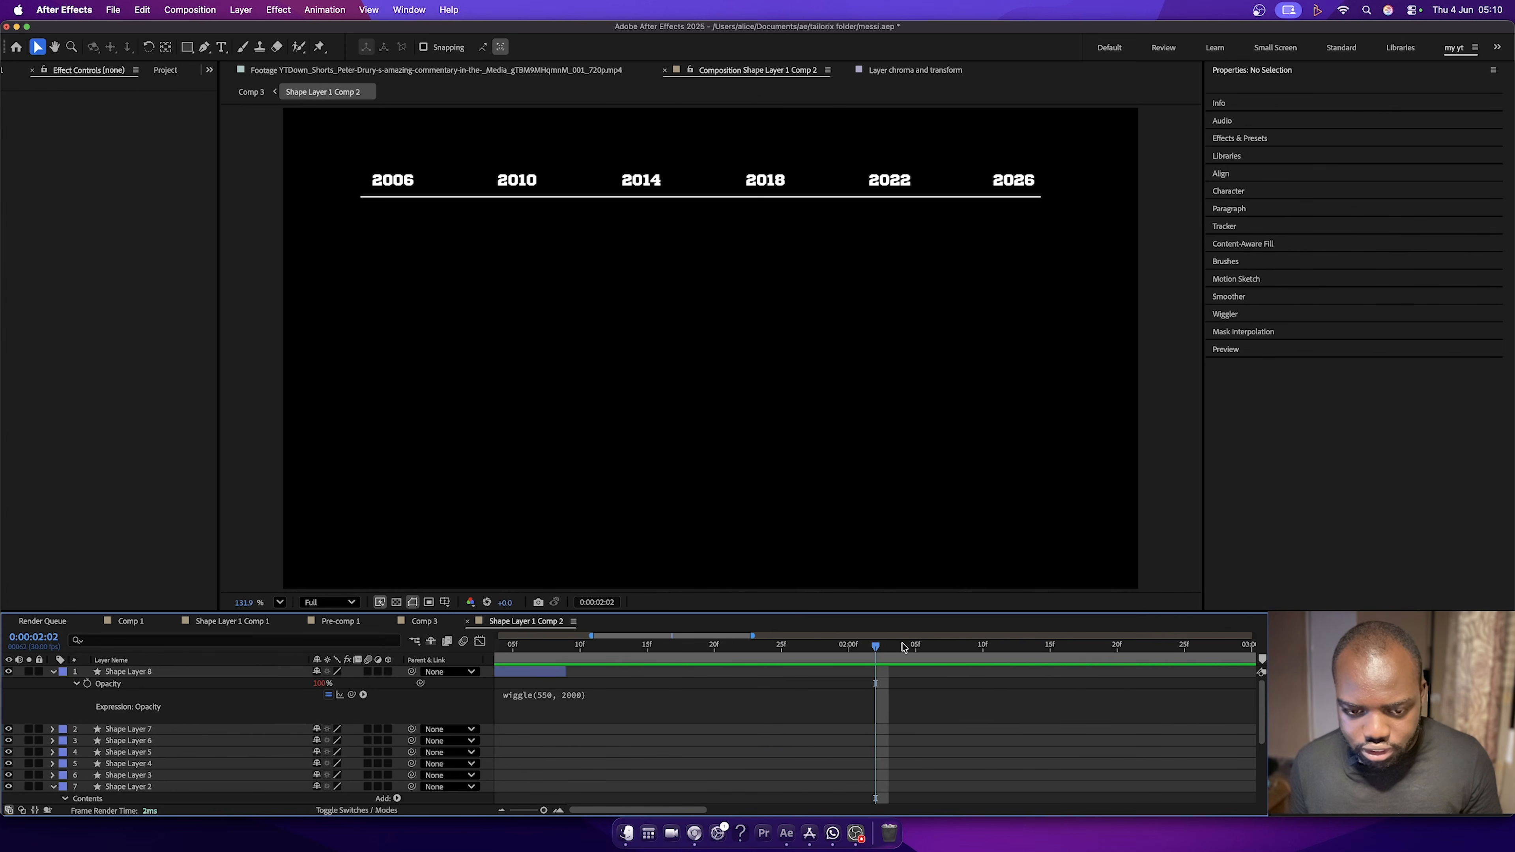
pyautogui.hscroll(-5, 663, 662)
pyautogui.click(656, 649)
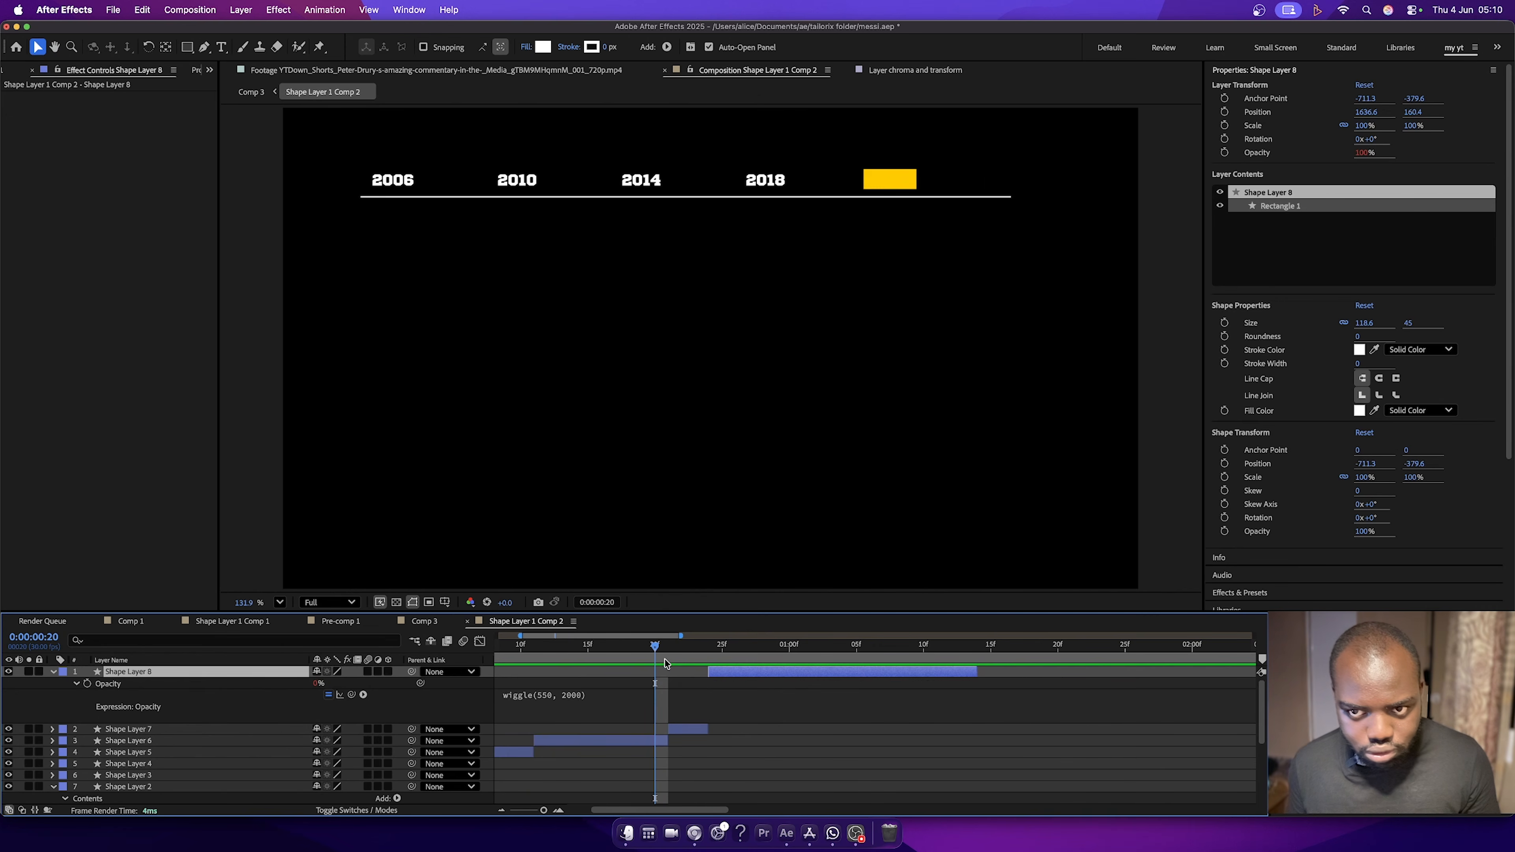
pyautogui.press('space')
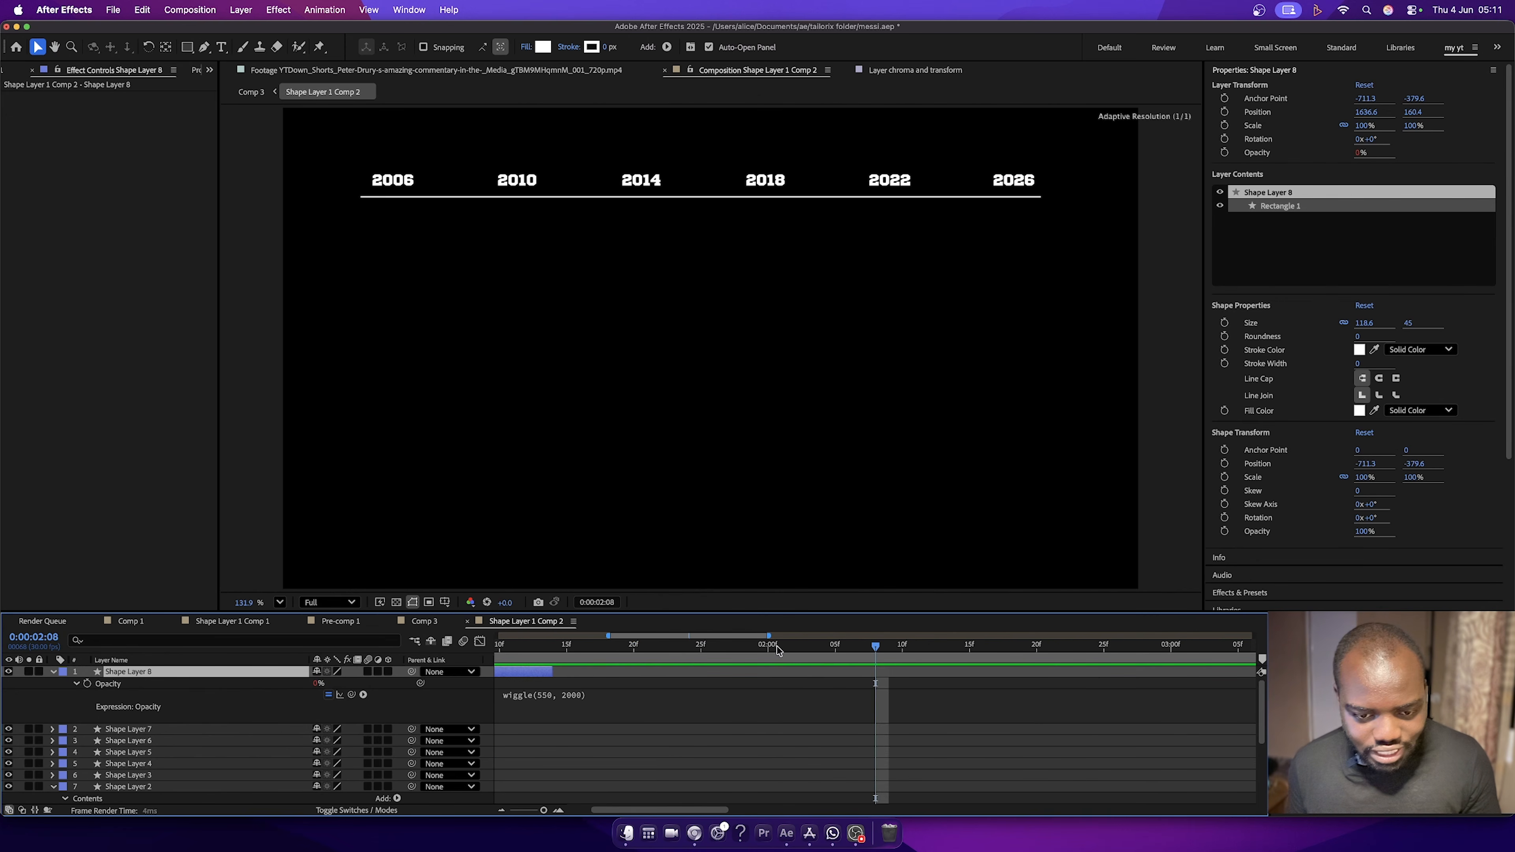
pyautogui.hscroll(-5, 637, 668)
pyautogui.moveTo(620, 650); pyautogui.dragTo(396, 672)
pyautogui.press('space')
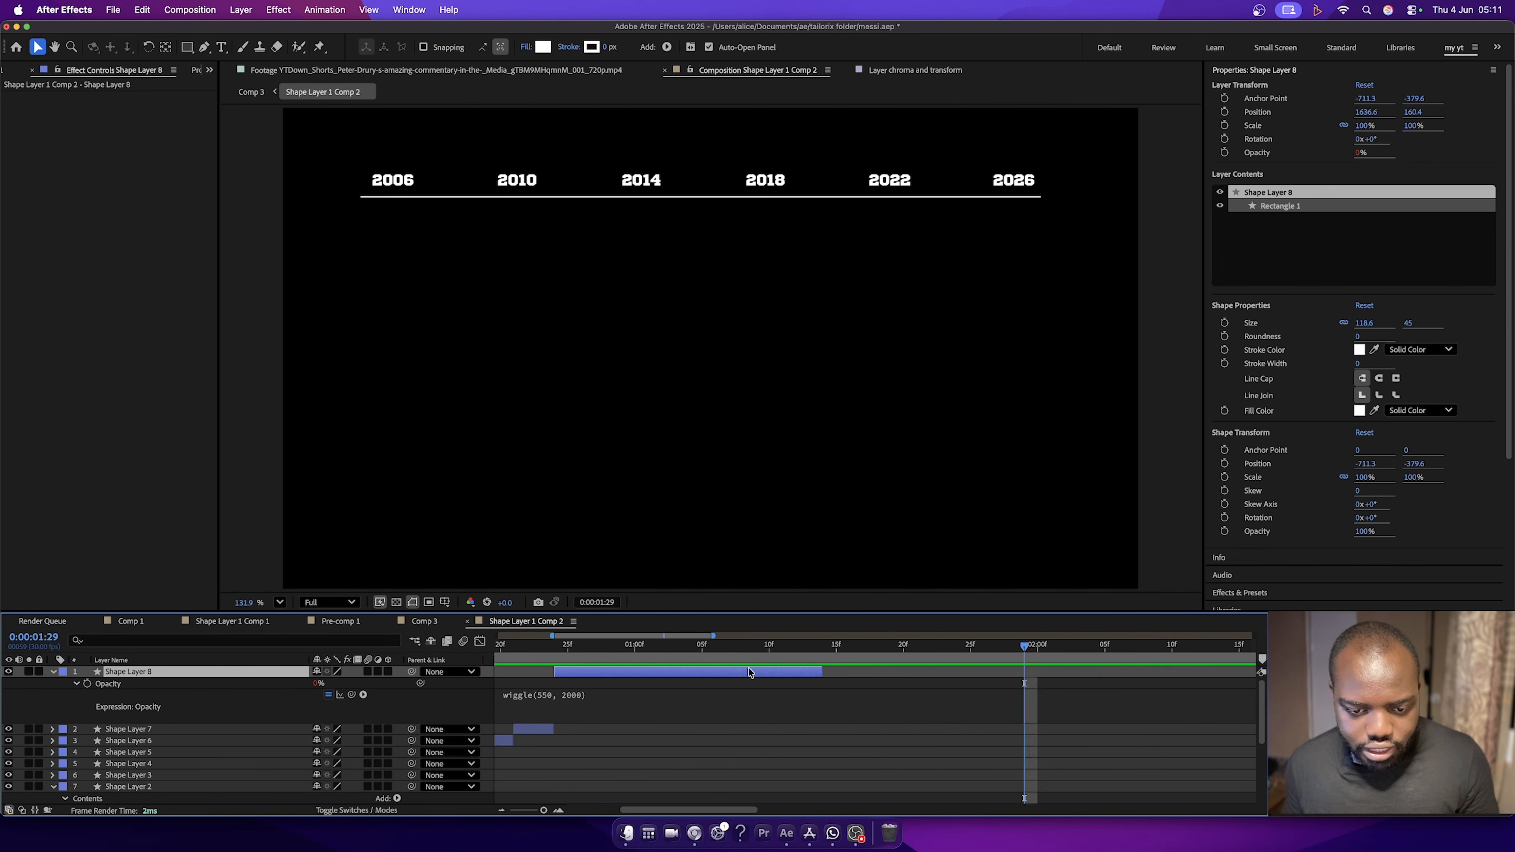
# Trim the end of the golden 2022 rectangle layer back to about frame 18 and play the year timeline.
pyautogui.moveTo(778, 741); pyautogui.dragTo(740, 741)
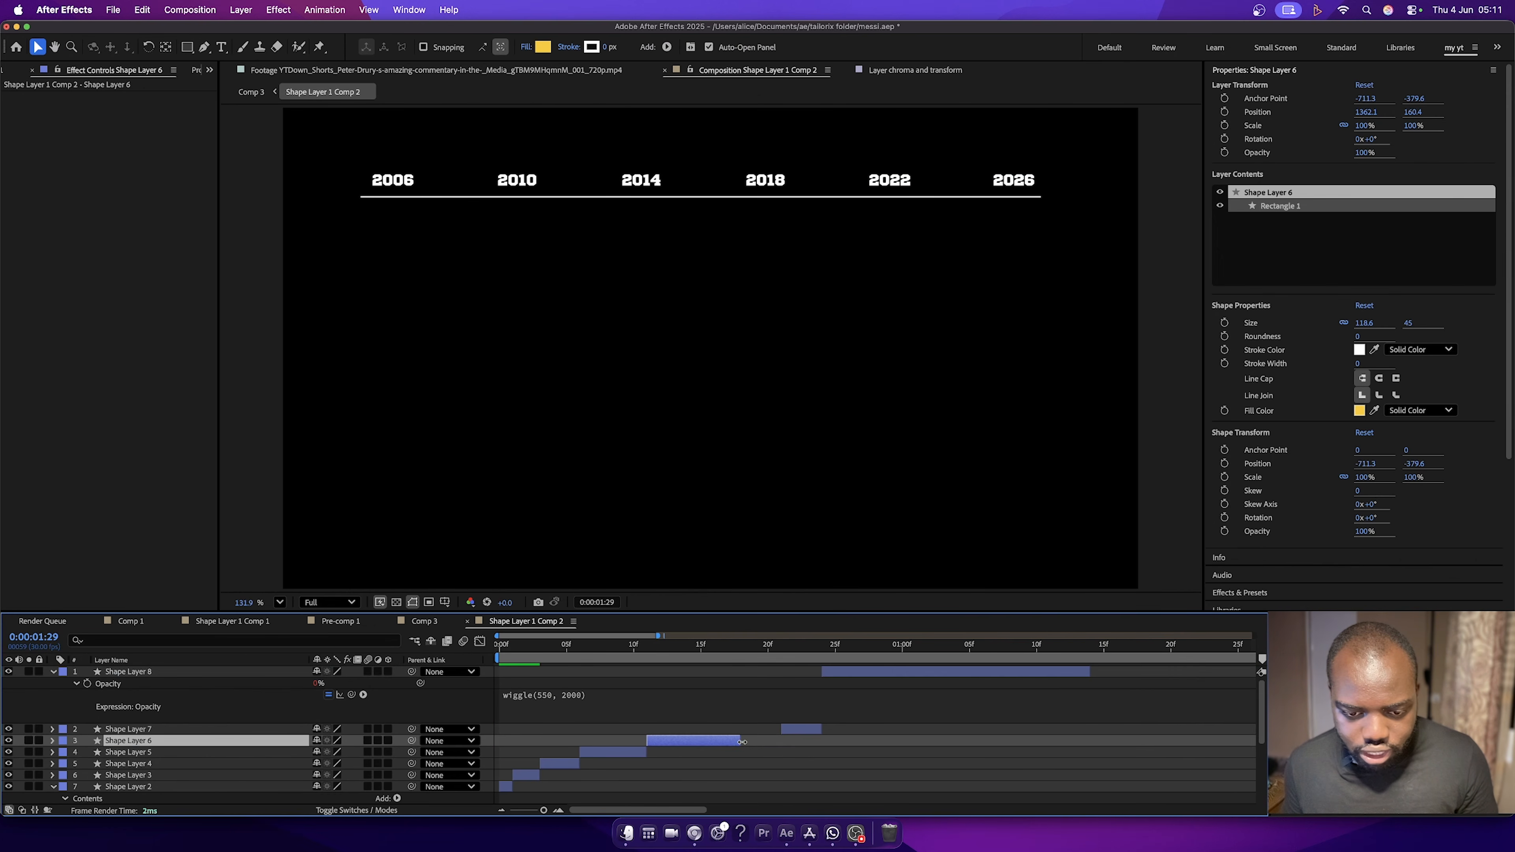
pyautogui.moveTo(674, 649); pyautogui.dragTo(596, 654)
pyautogui.press('space')
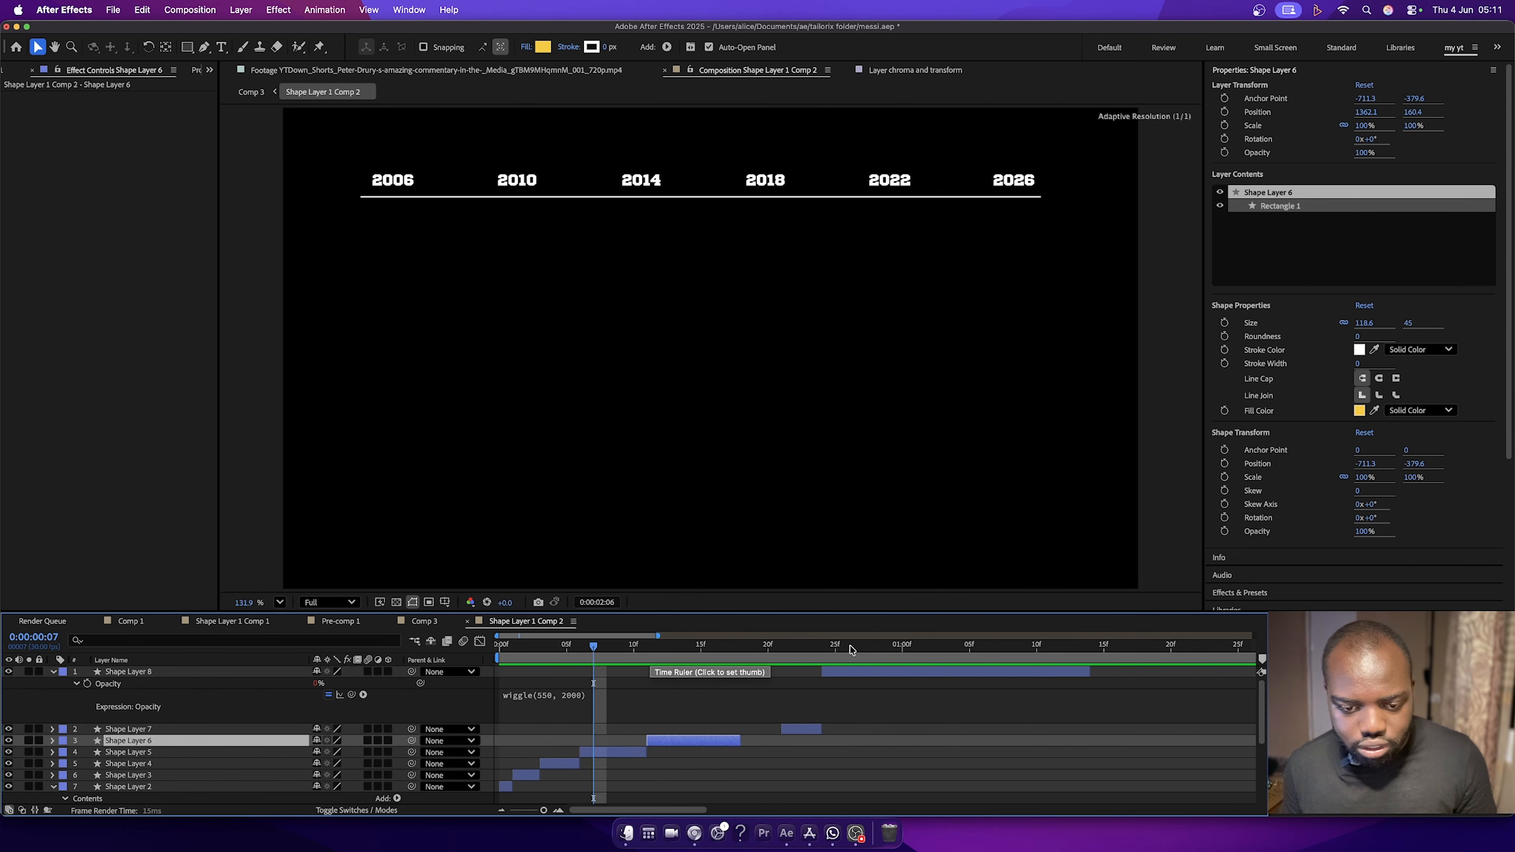
pyautogui.press('space')
pyautogui.press('space')
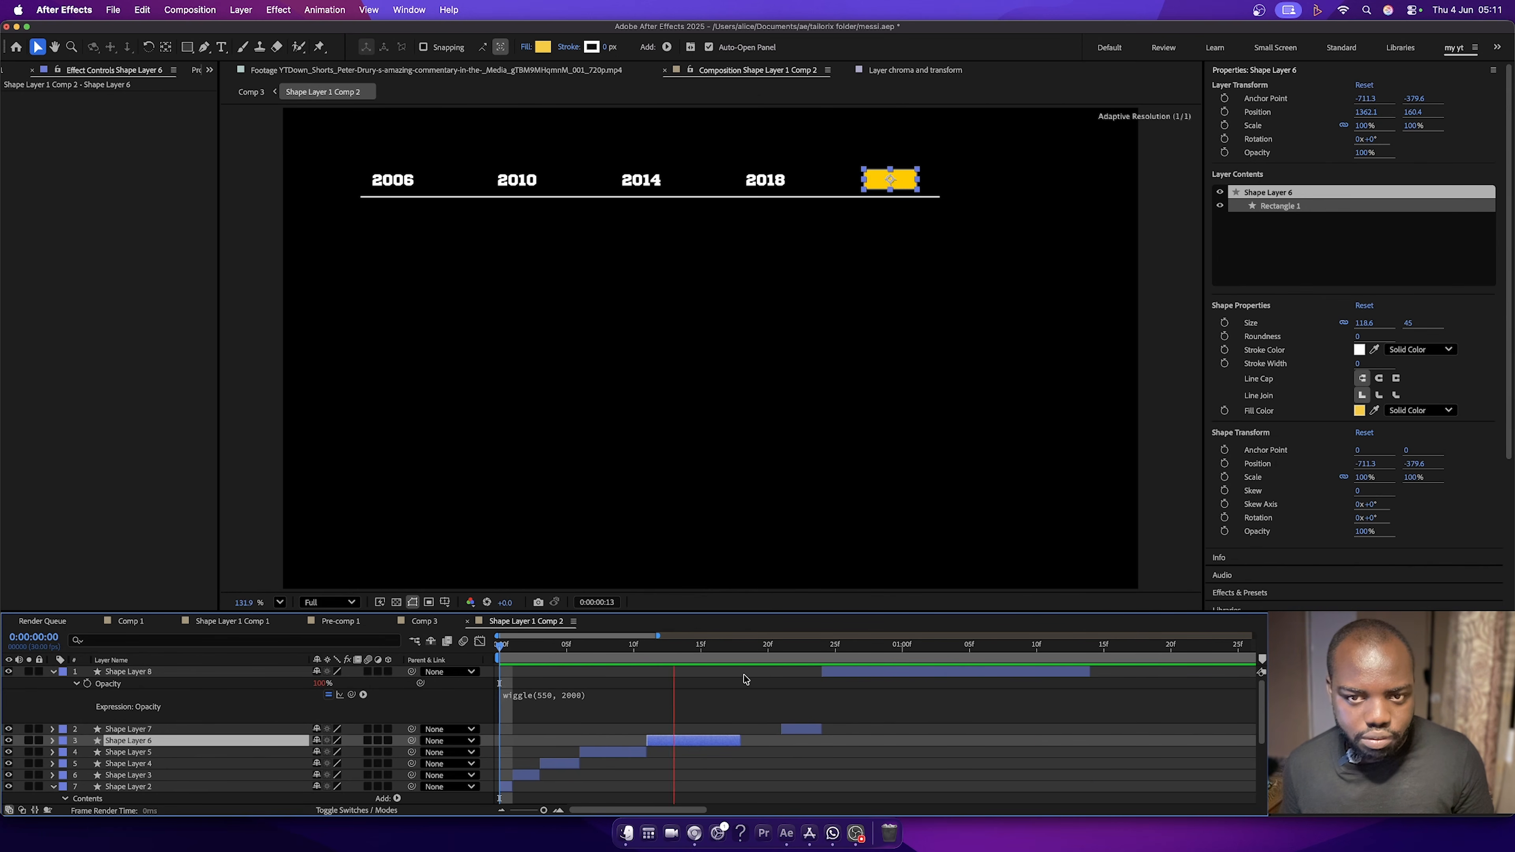
# Open Comp 3 and play the year timeline over the footballer photo from the first frame.
pyautogui.click(422, 621)
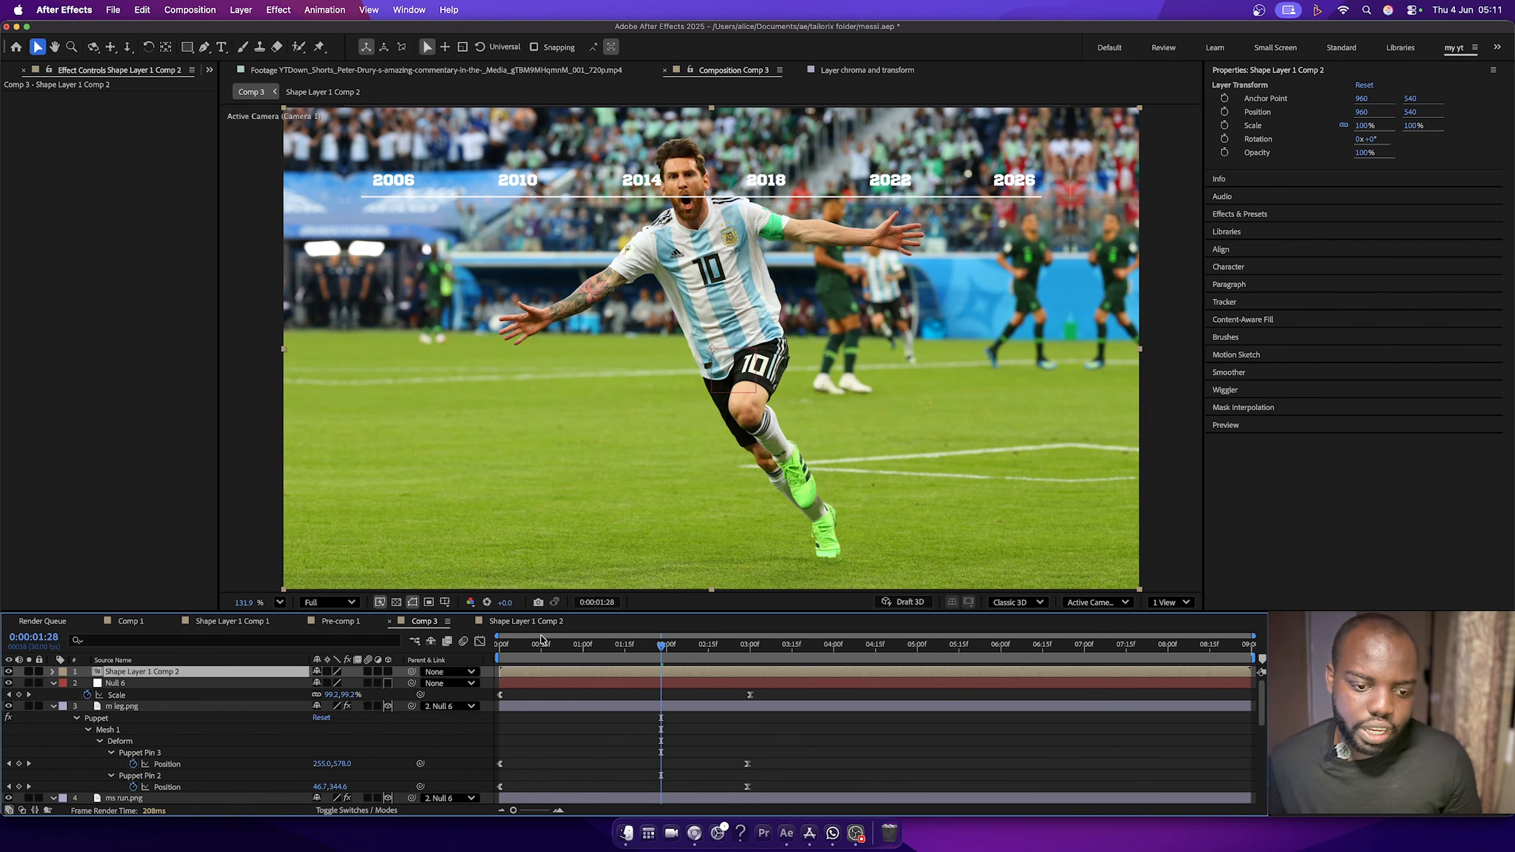
pyautogui.moveTo(568, 649); pyautogui.dragTo(455, 652)
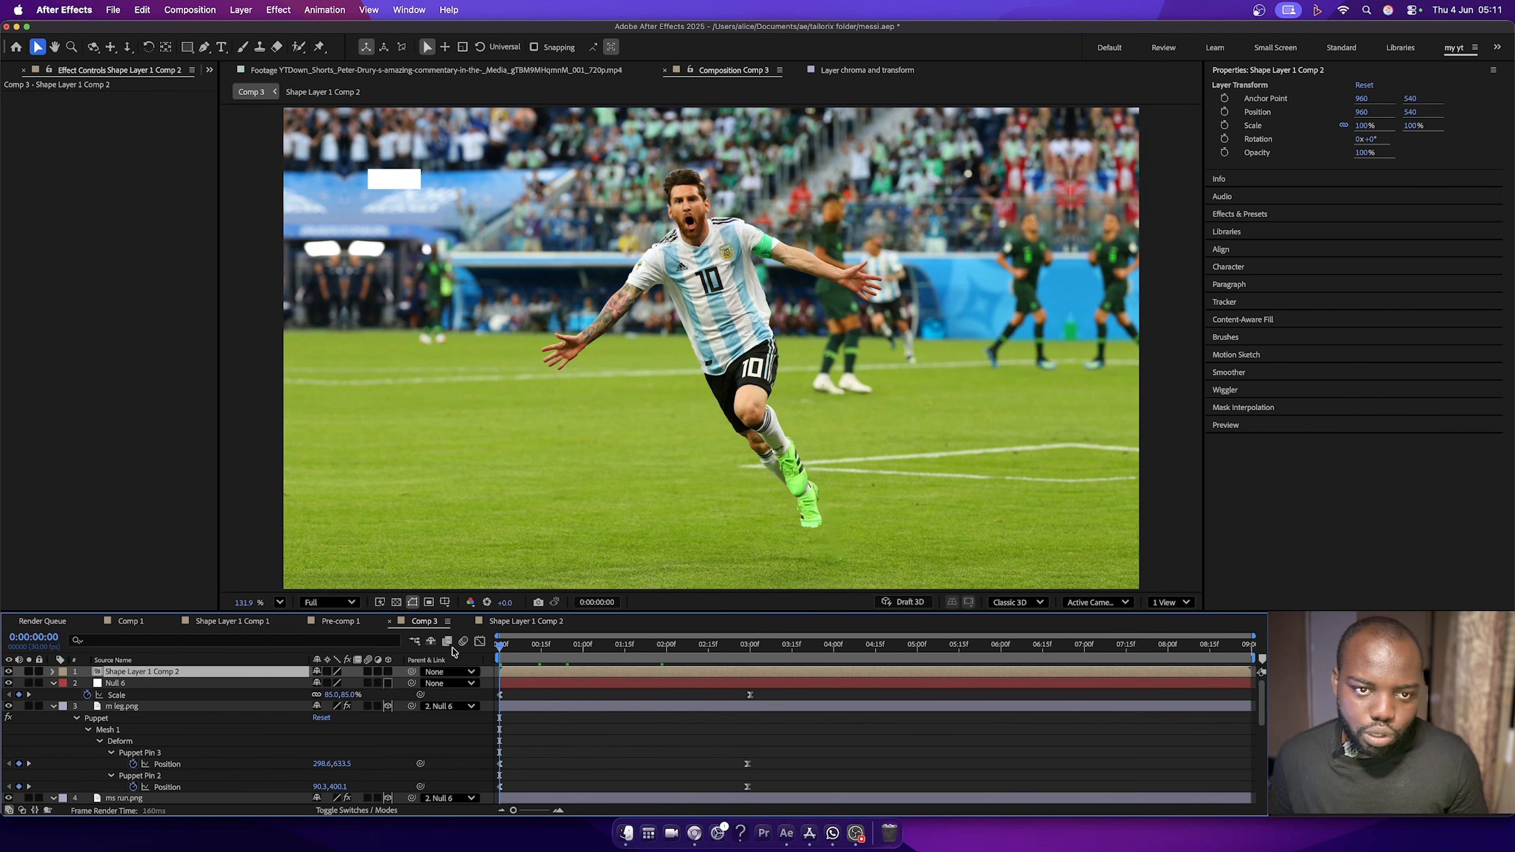
pyautogui.press('space')
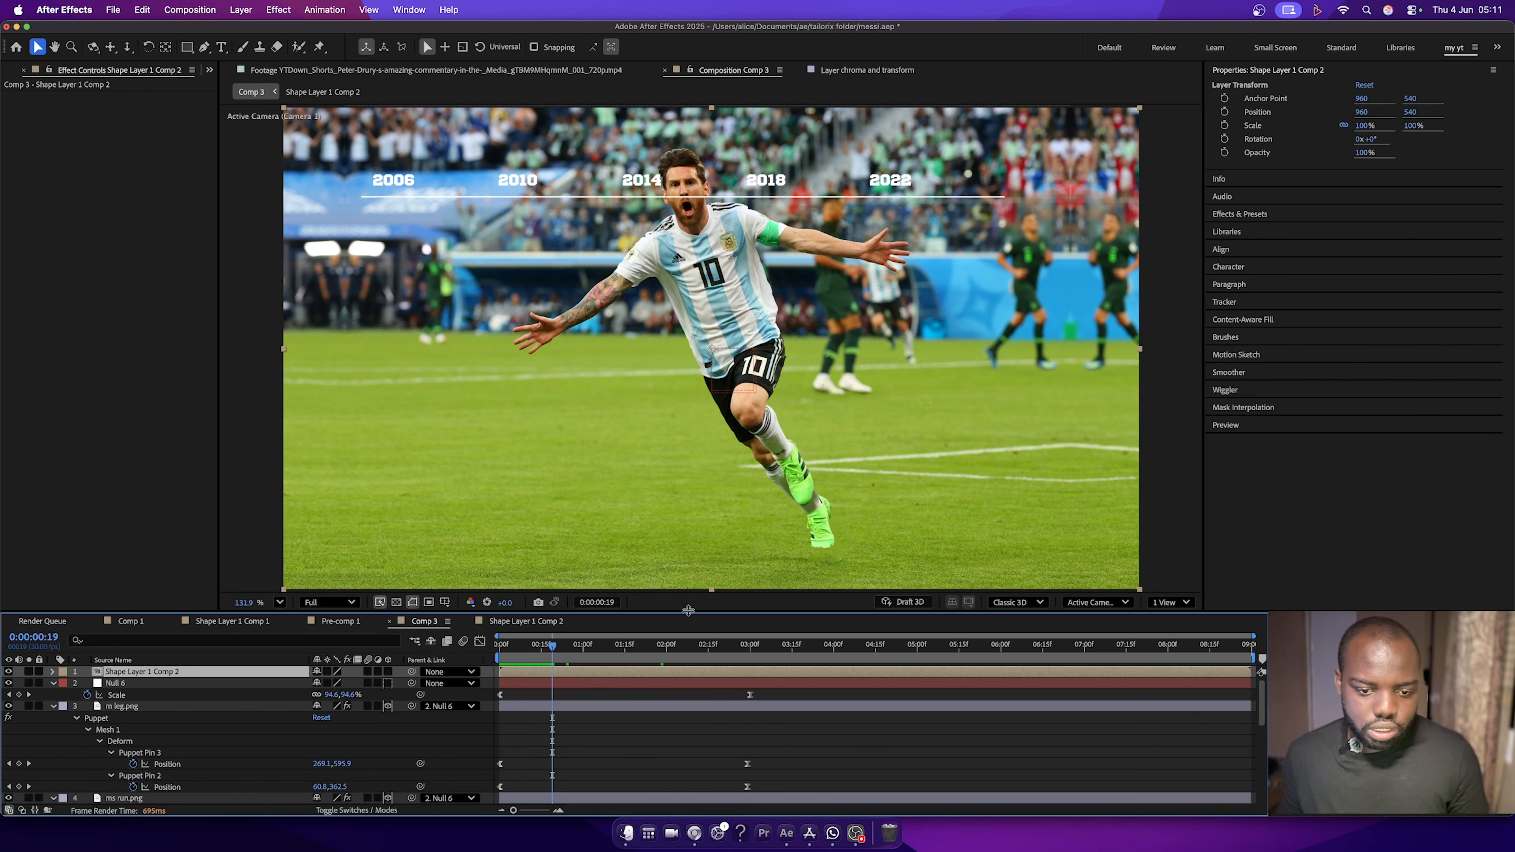
# Show Comp 3 in 2 Views and make the Shape Layer 1 Comp 2 layer 3D.
pyautogui.click(1186, 602)
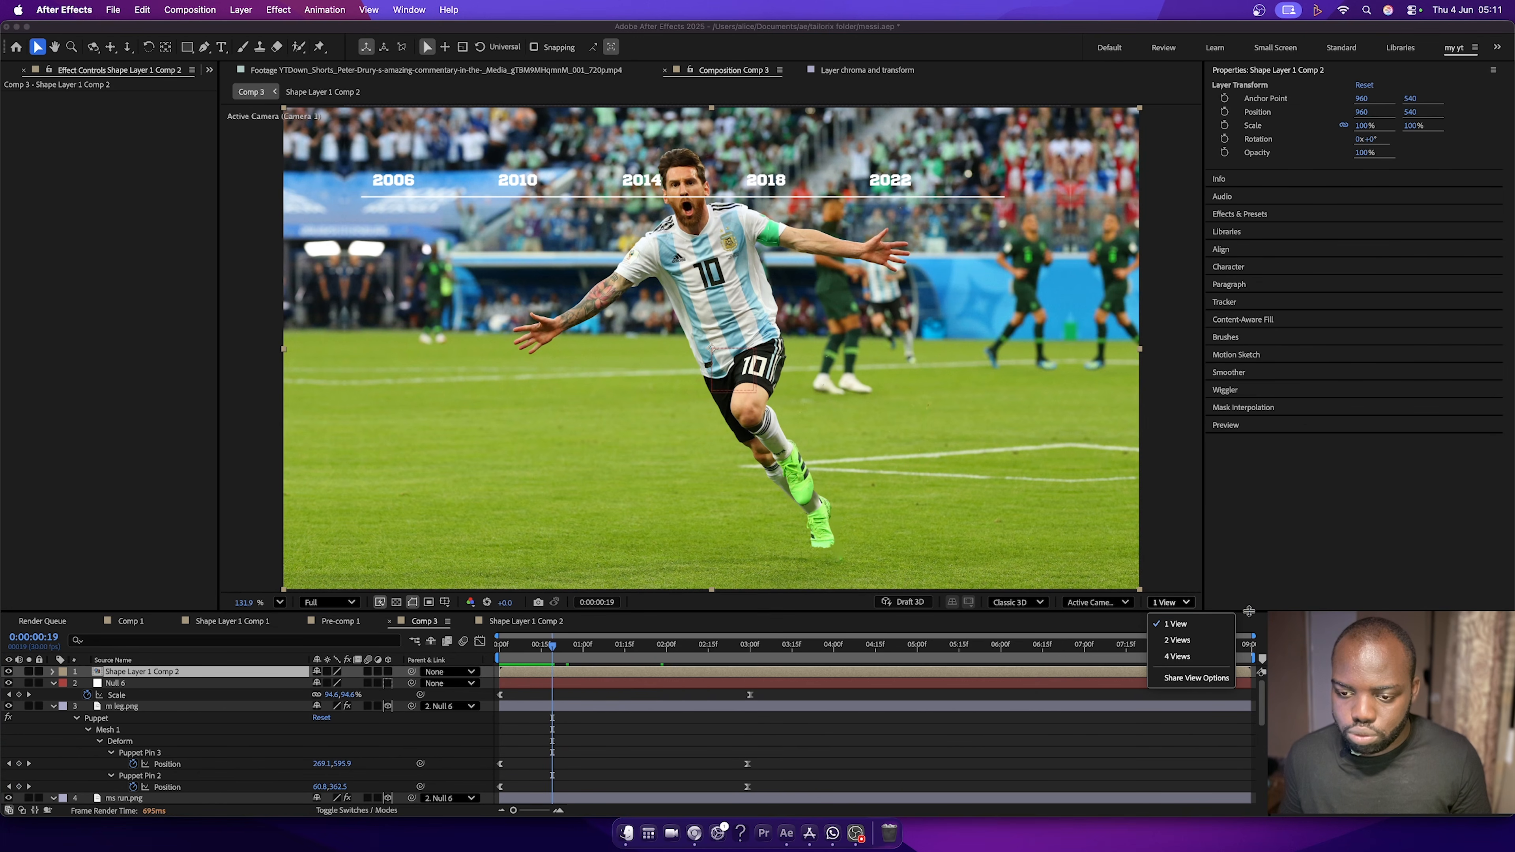
pyautogui.click(1178, 640)
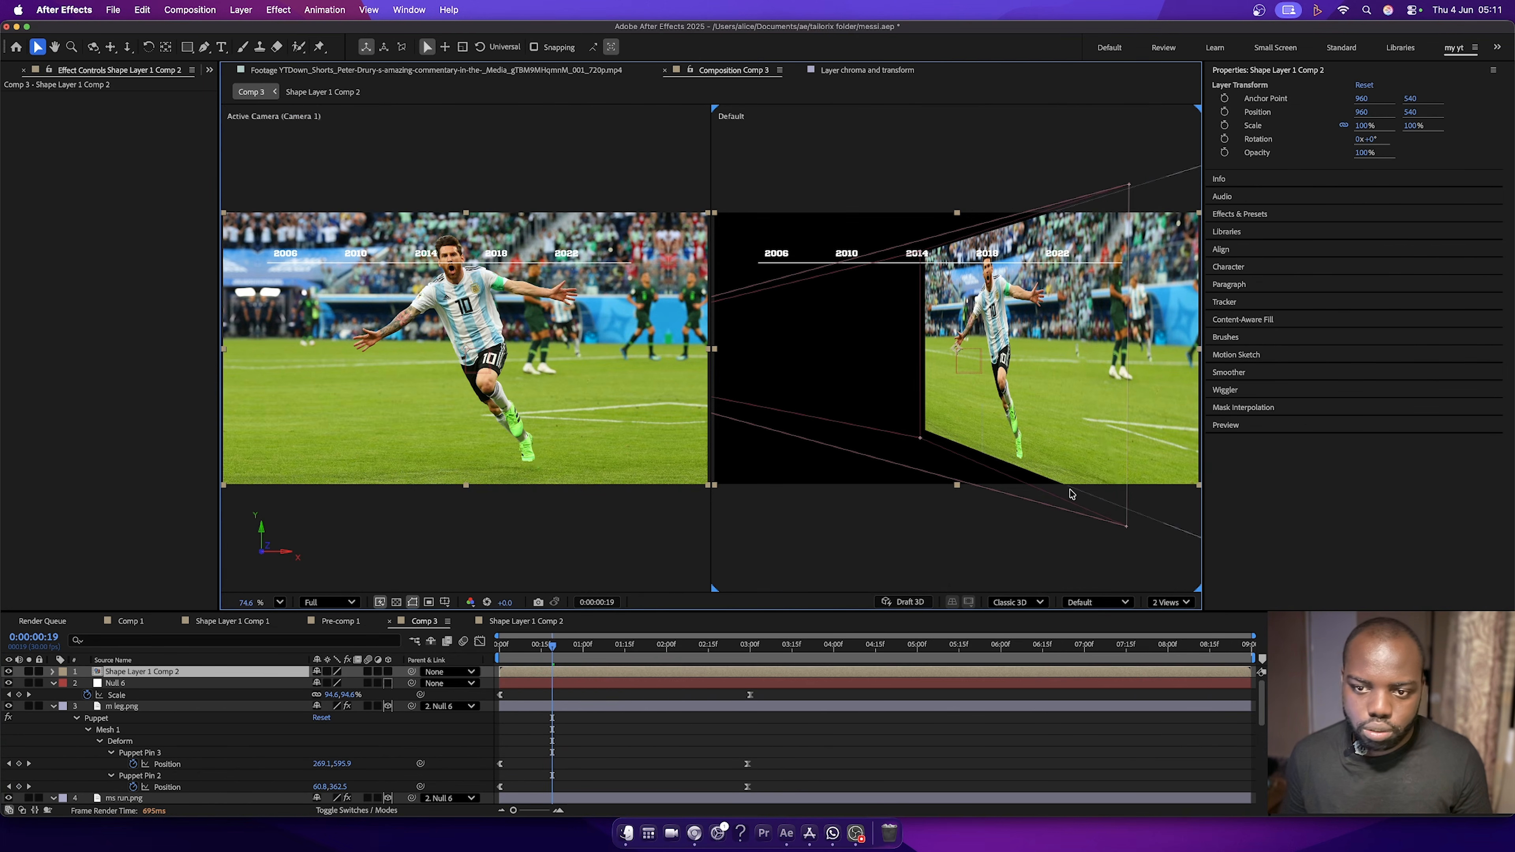
pyautogui.click(388, 672)
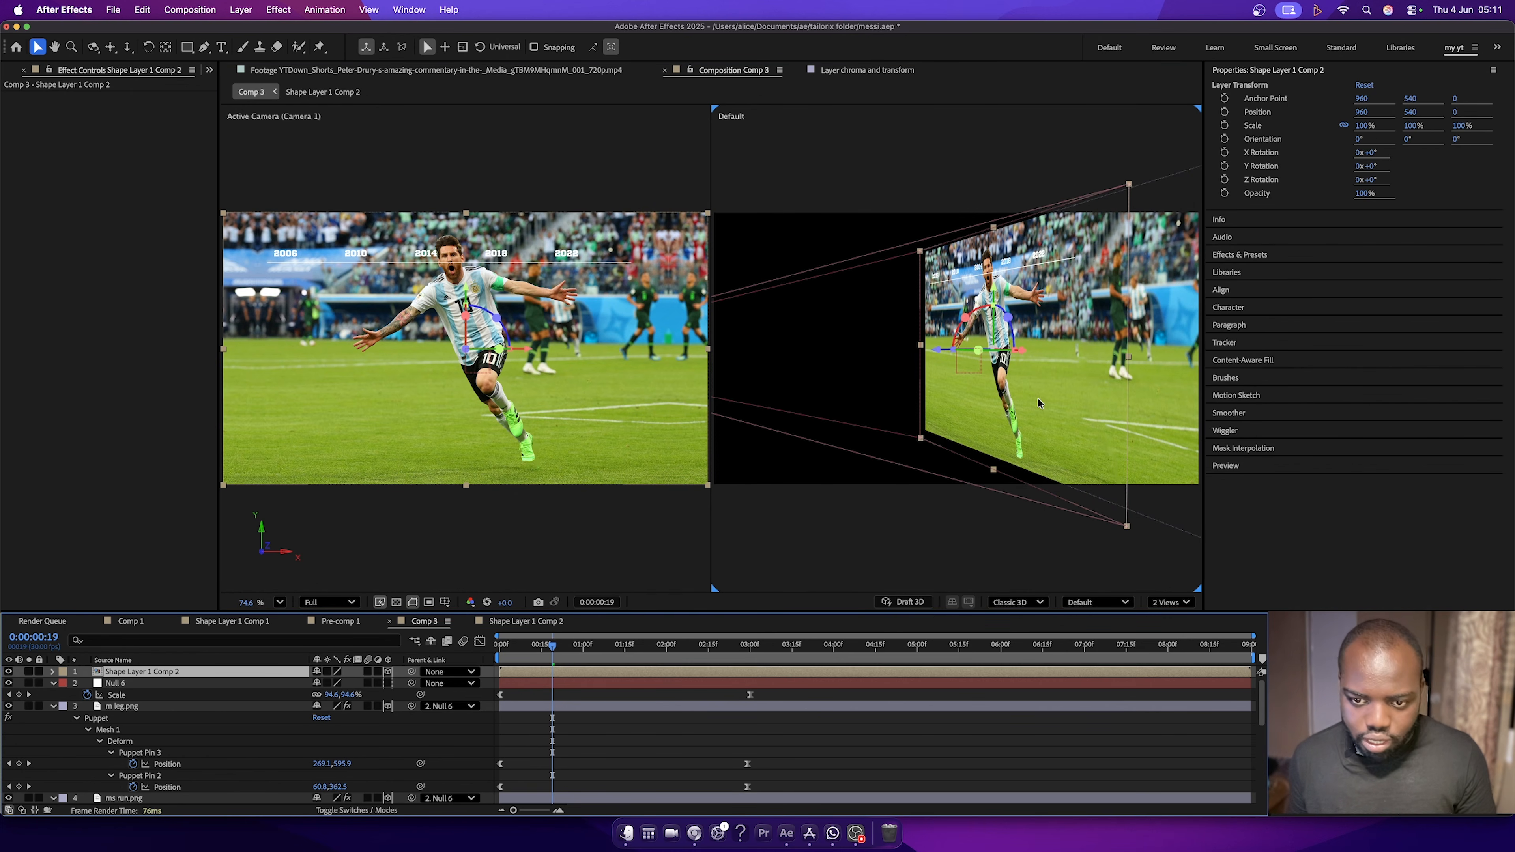
# Push the Shape Layer 1 Comp 2 layer back in depth behind the player, with a Z position of 164.
pyautogui.click(92, 47)
pyautogui.moveTo(1061, 338); pyautogui.dragTo(1085, 272)
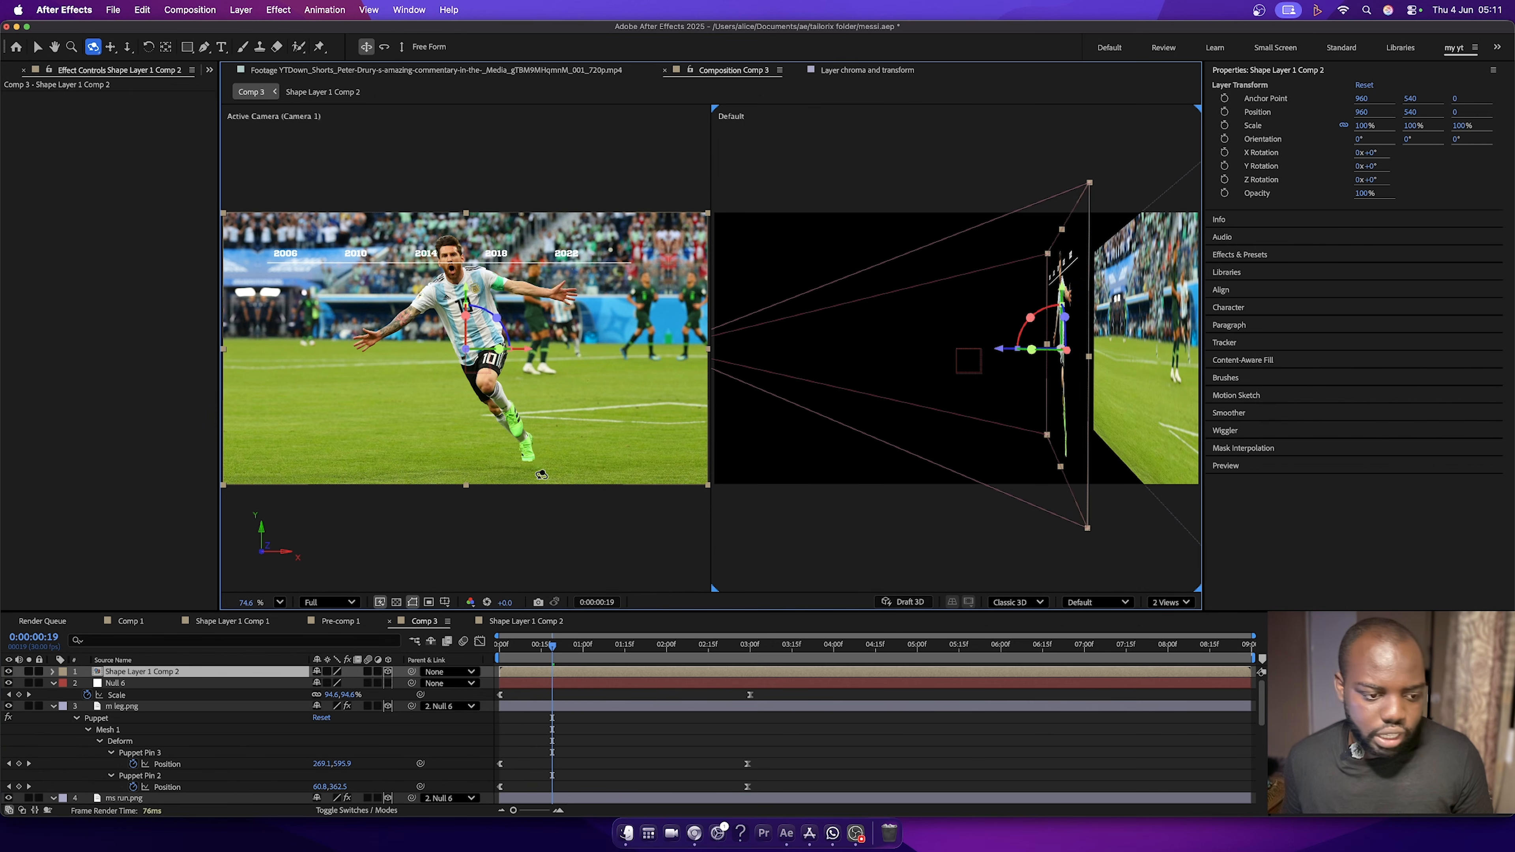
pyautogui.press('p')
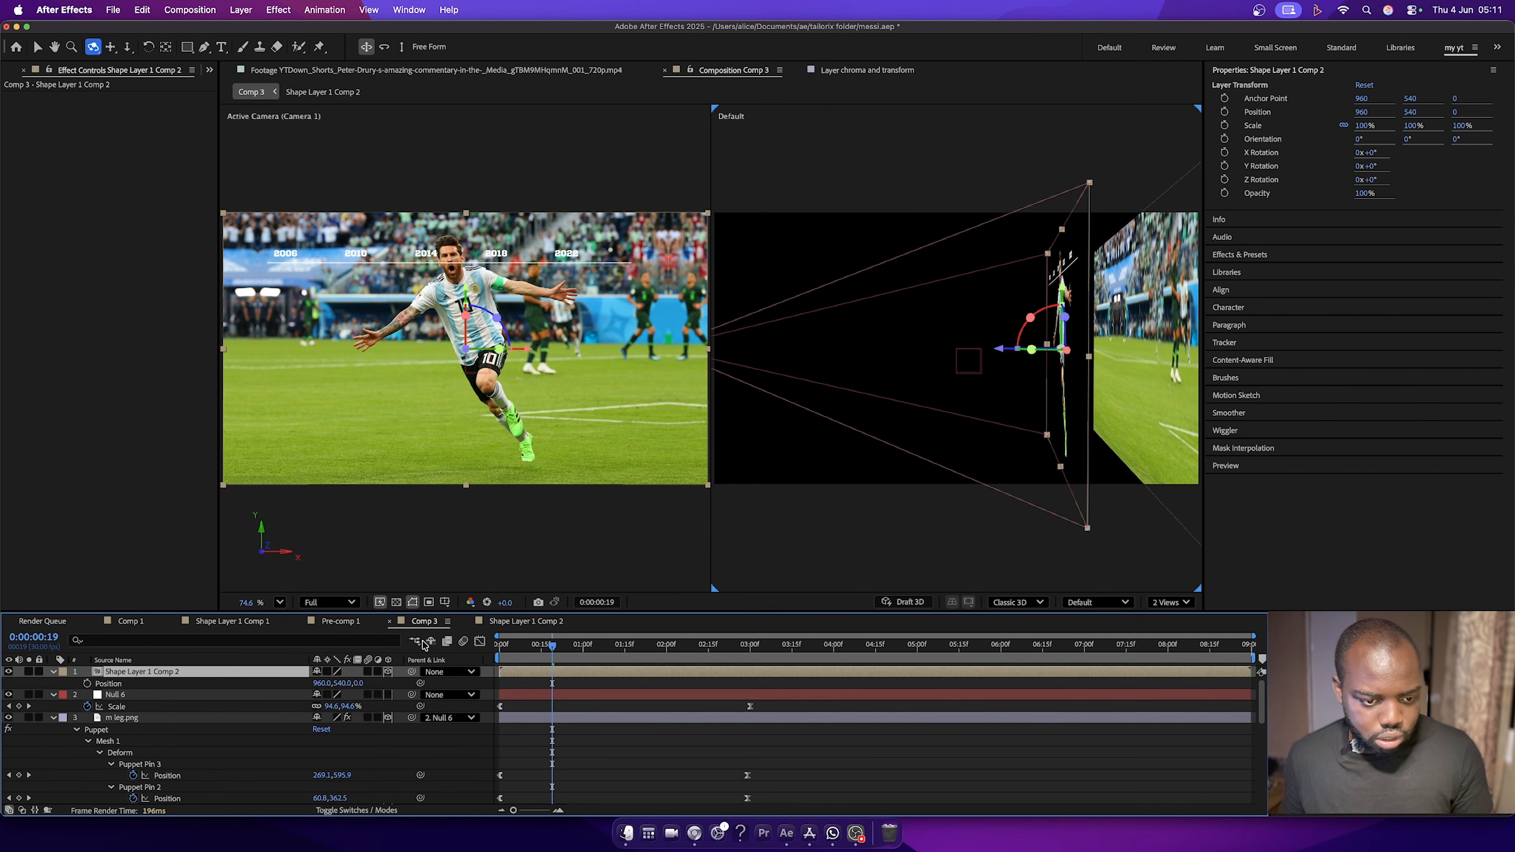
pyautogui.moveTo(358, 683); pyautogui.dragTo(455, 683)
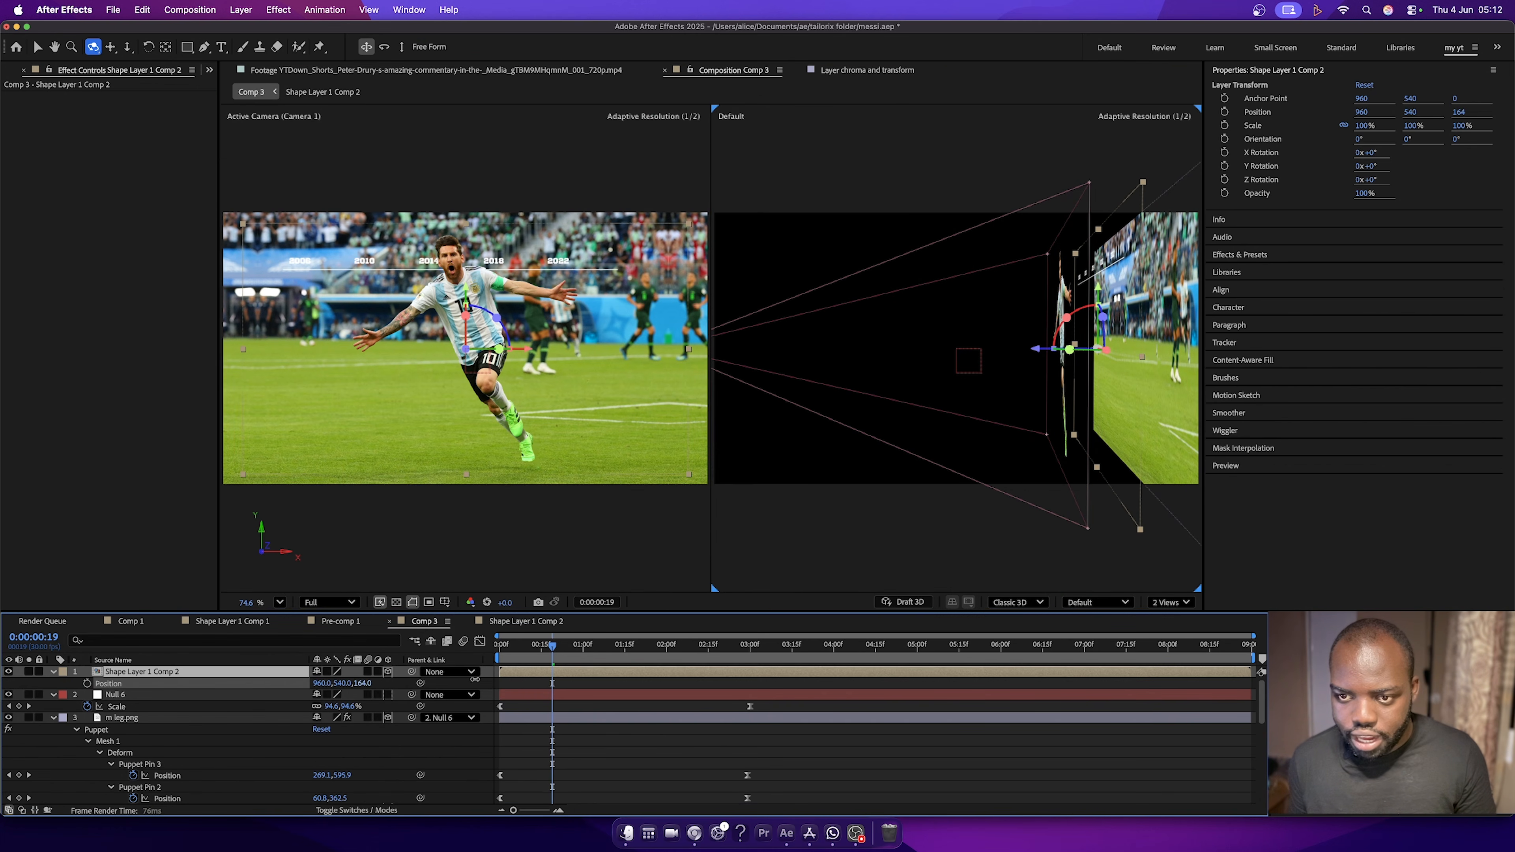
# Scale the Shape Layer 1 Comp 2 layer up to 112% to compensate for its depth.
pyautogui.click(110, 47)
pyautogui.moveTo(1062, 306); pyautogui.dragTo(985, 304)
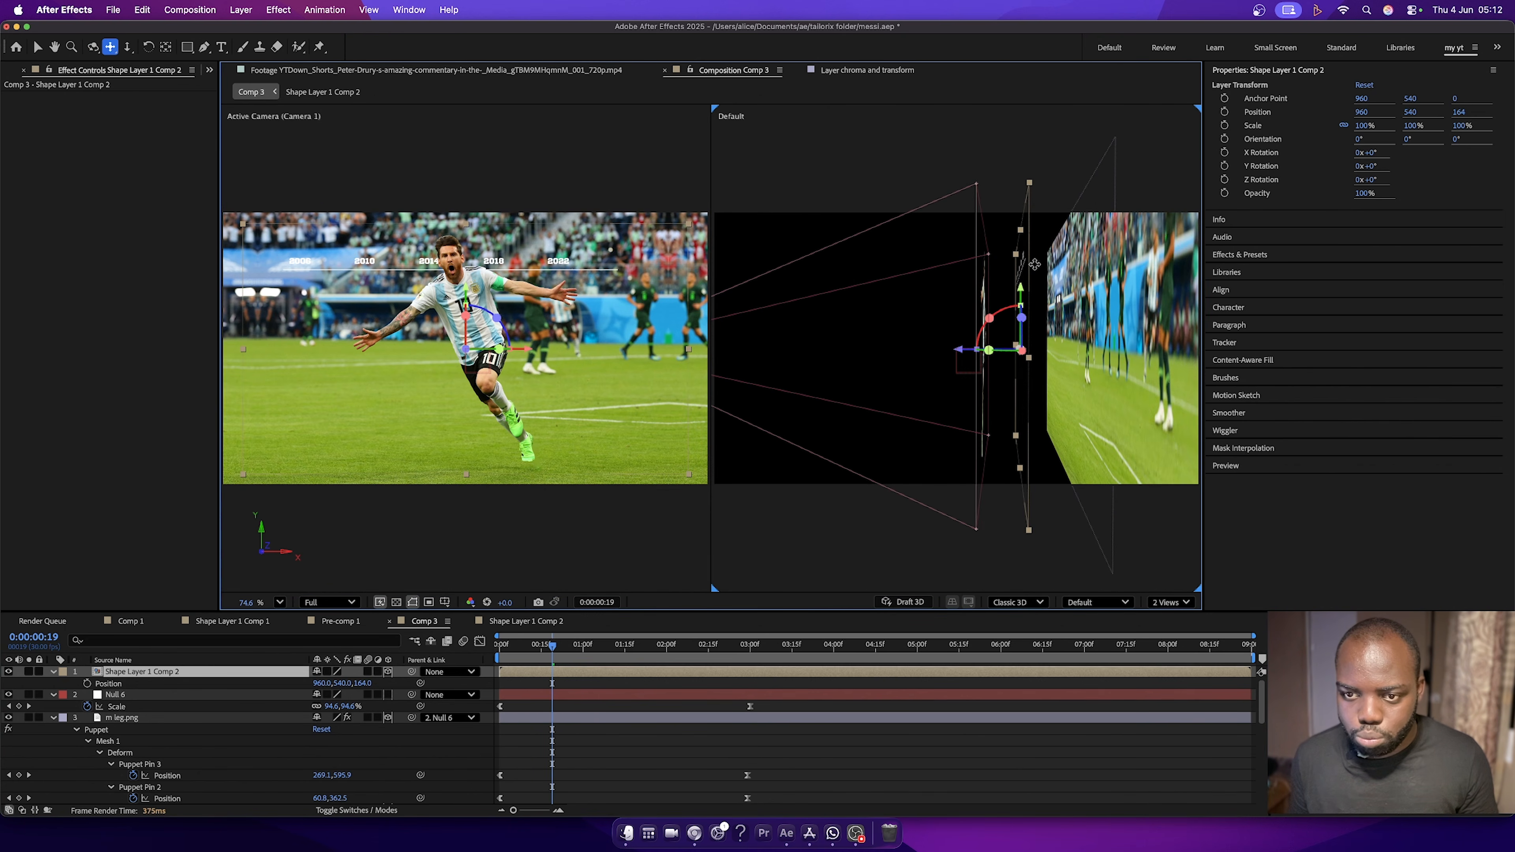
pyautogui.click(92, 46)
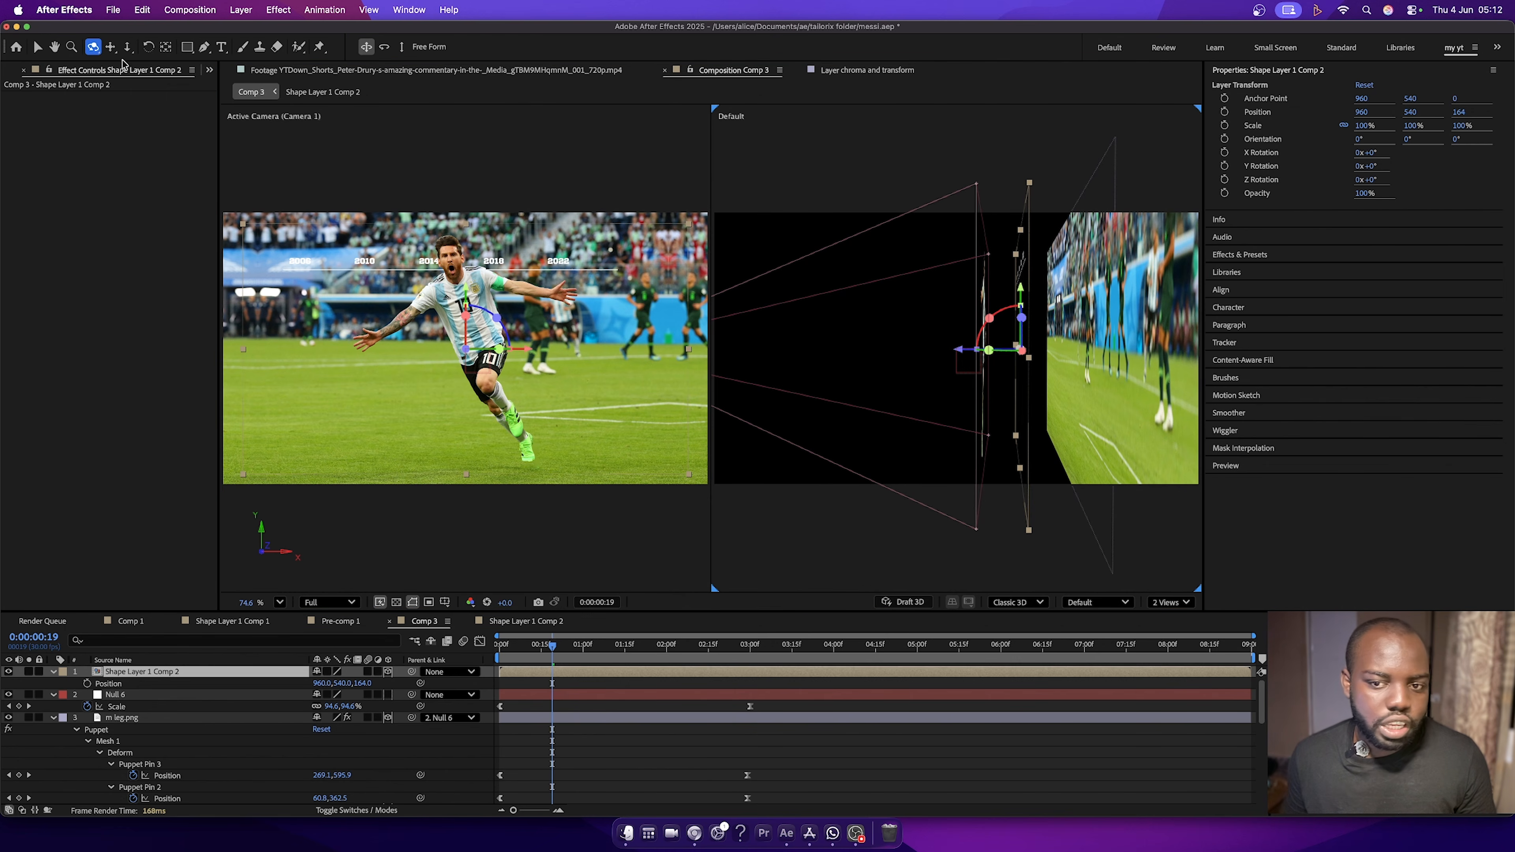
pyautogui.moveTo(957, 308); pyautogui.dragTo(946, 307)
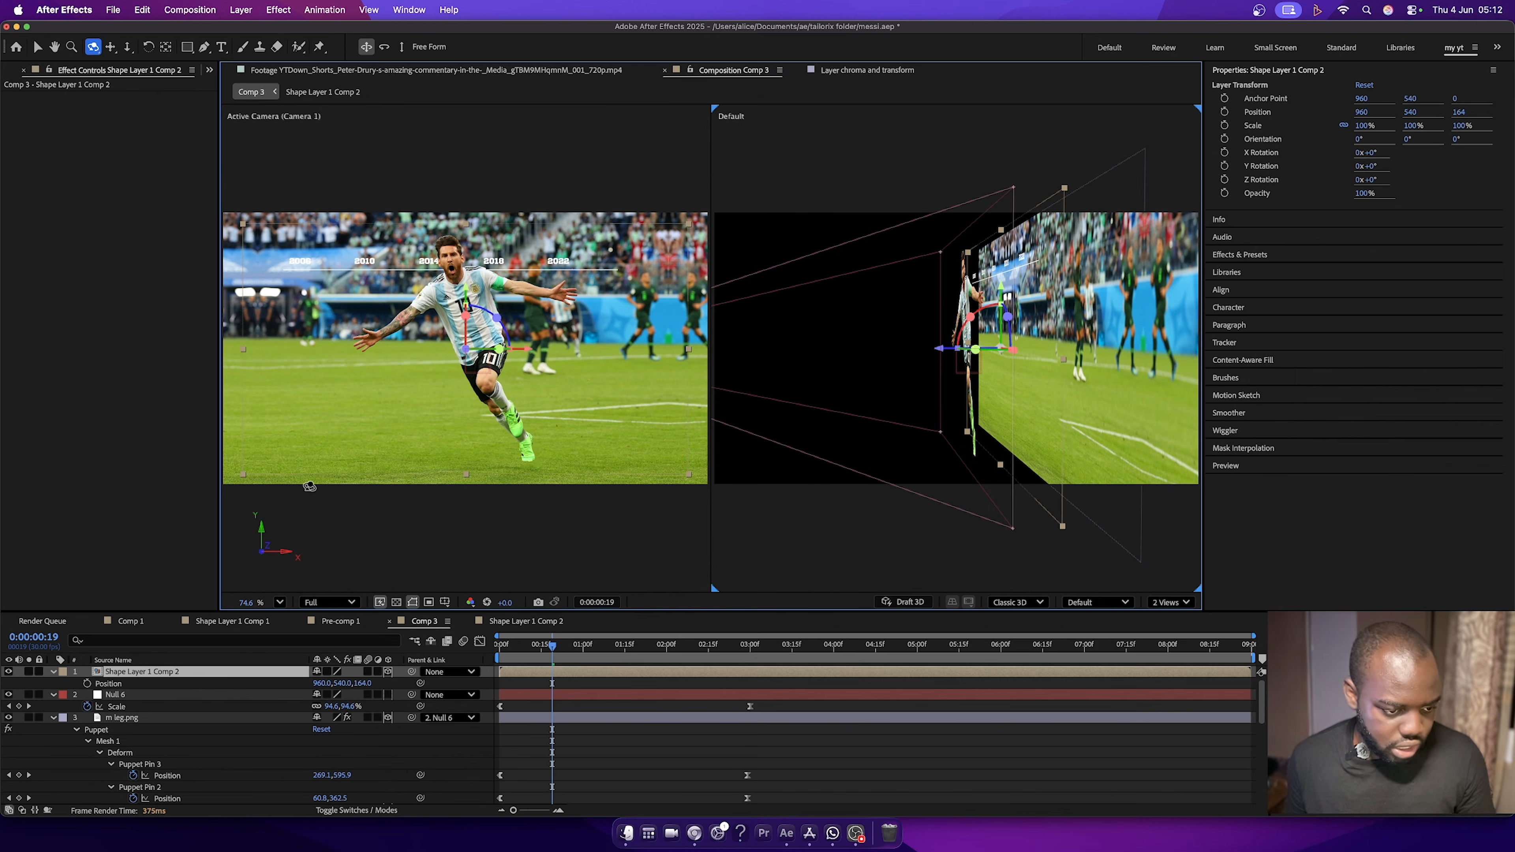
pyautogui.press('s')
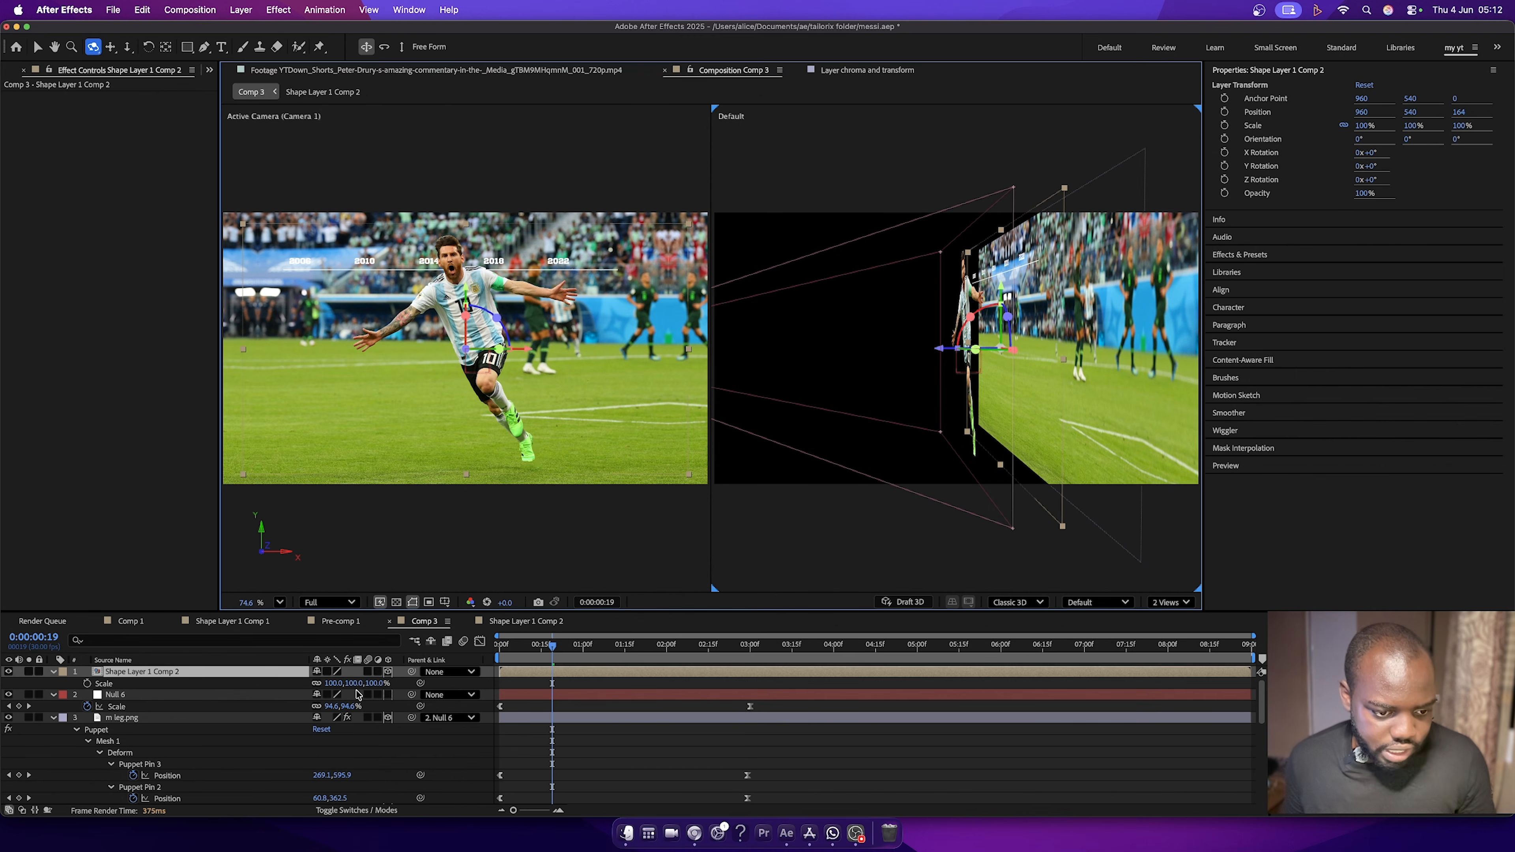
pyautogui.moveTo(370, 683); pyautogui.dragTo(376, 683)
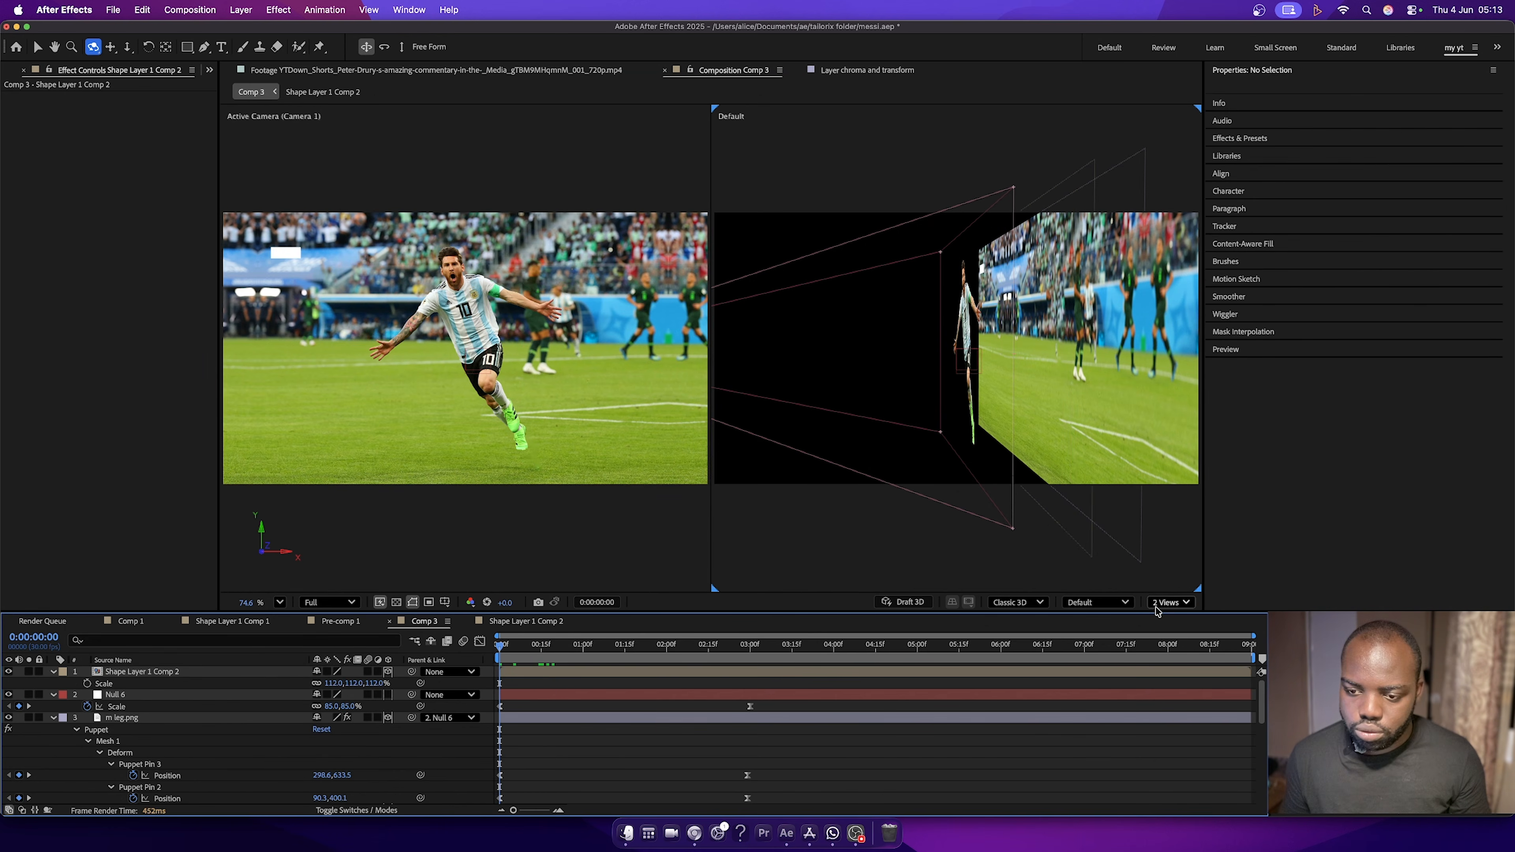
# Return Comp 3 to 1 View and preview the timeline behind the player from the start.
pyautogui.click(1156, 603)
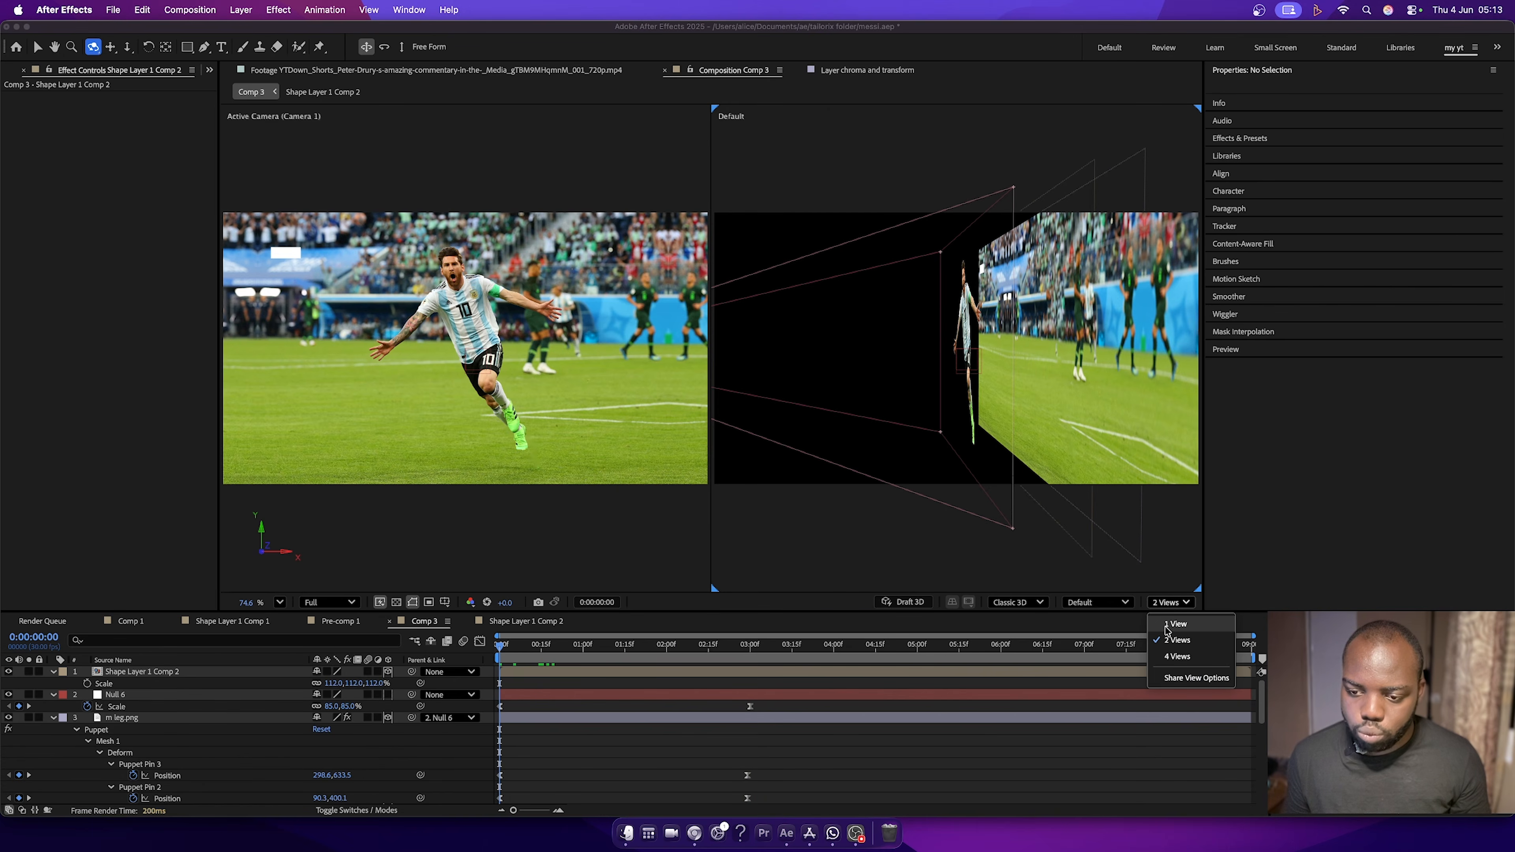
pyautogui.click(1166, 625)
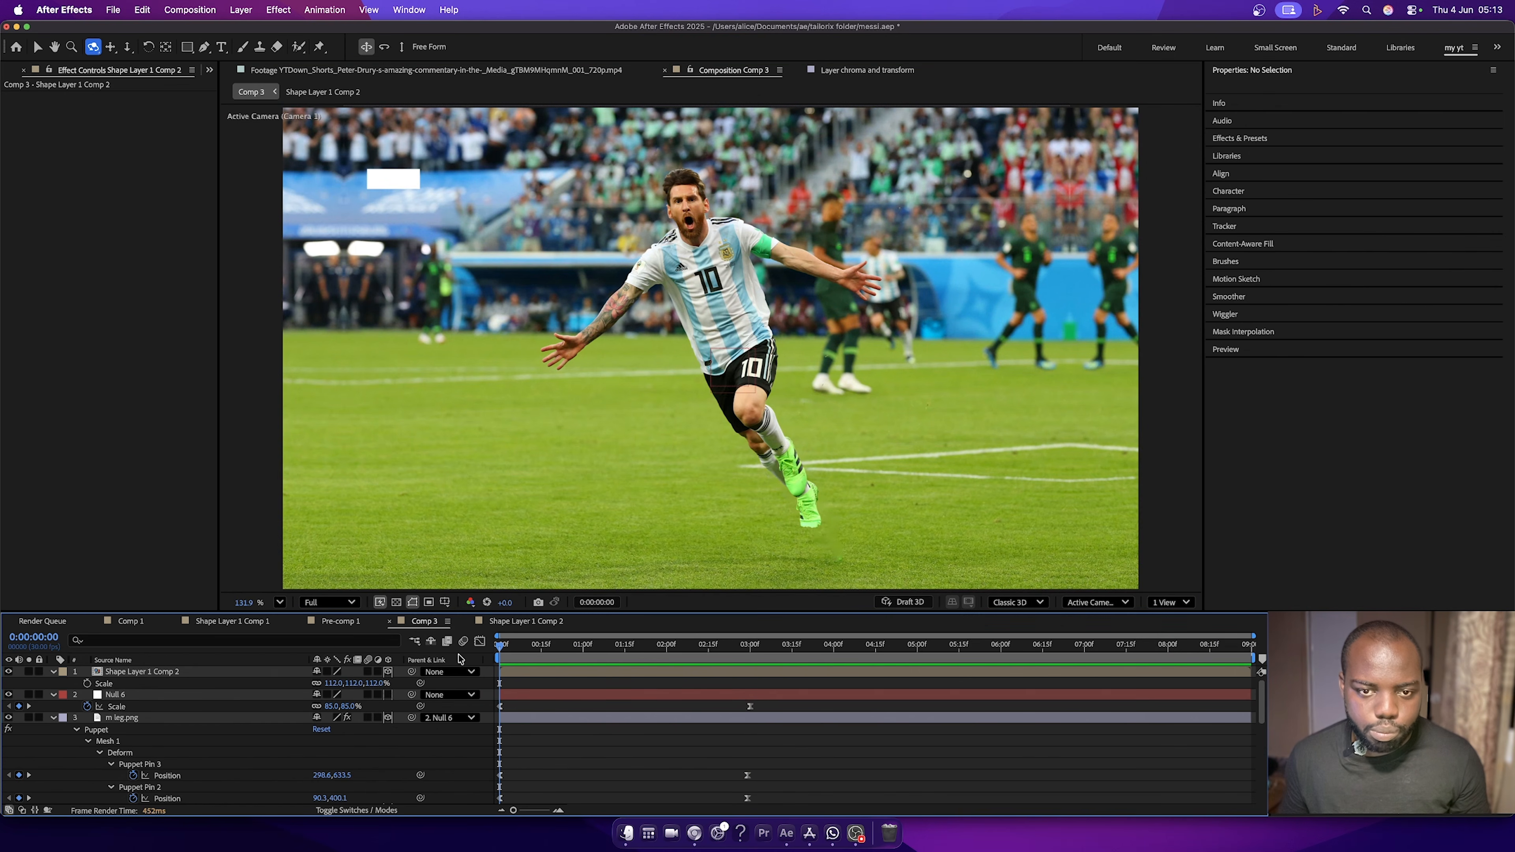
pyautogui.press('space')
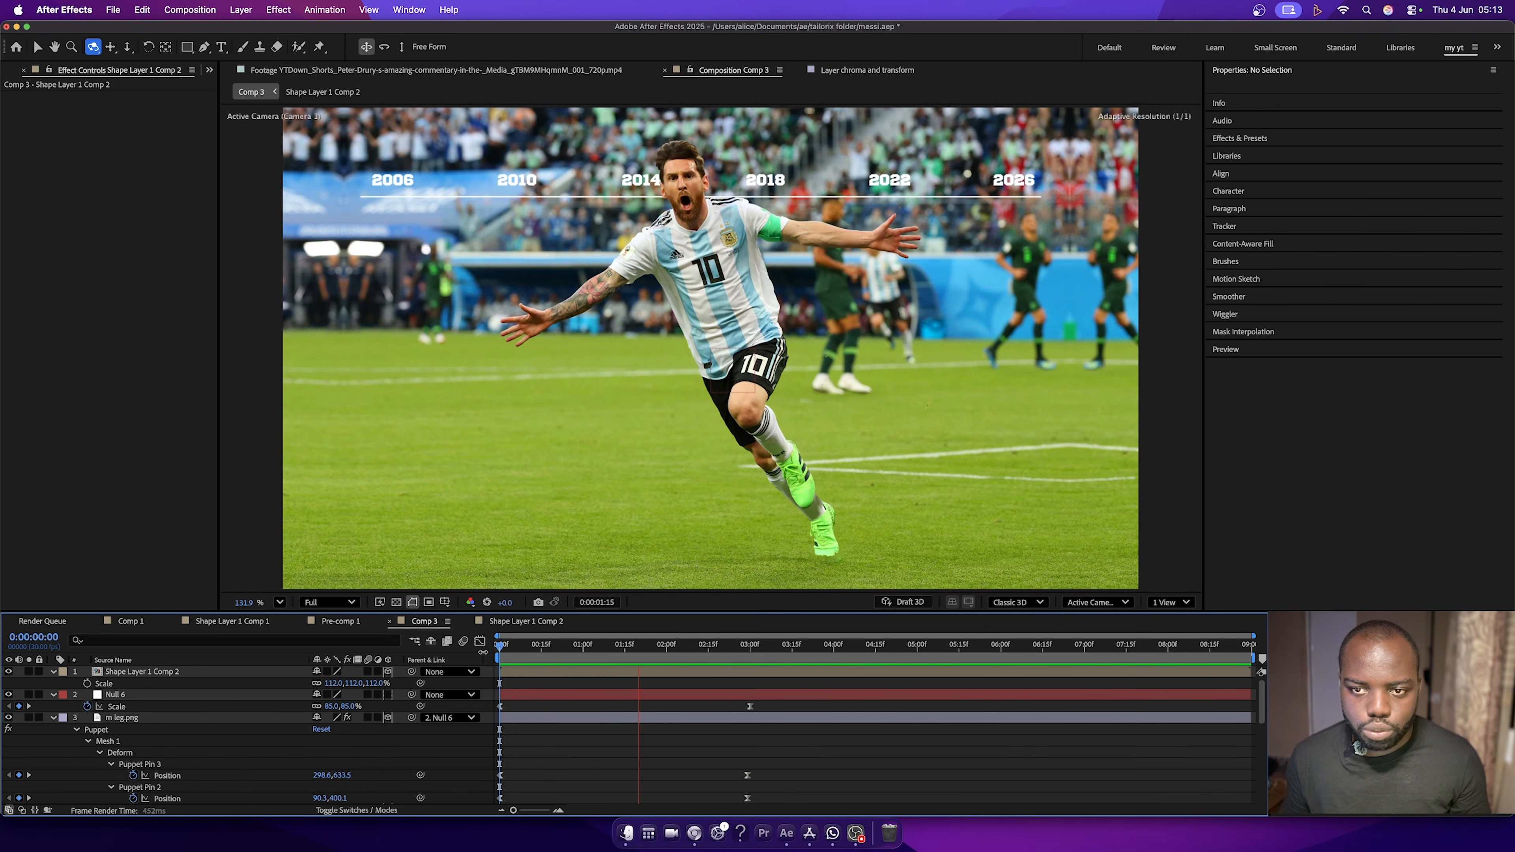
pyautogui.press('space')
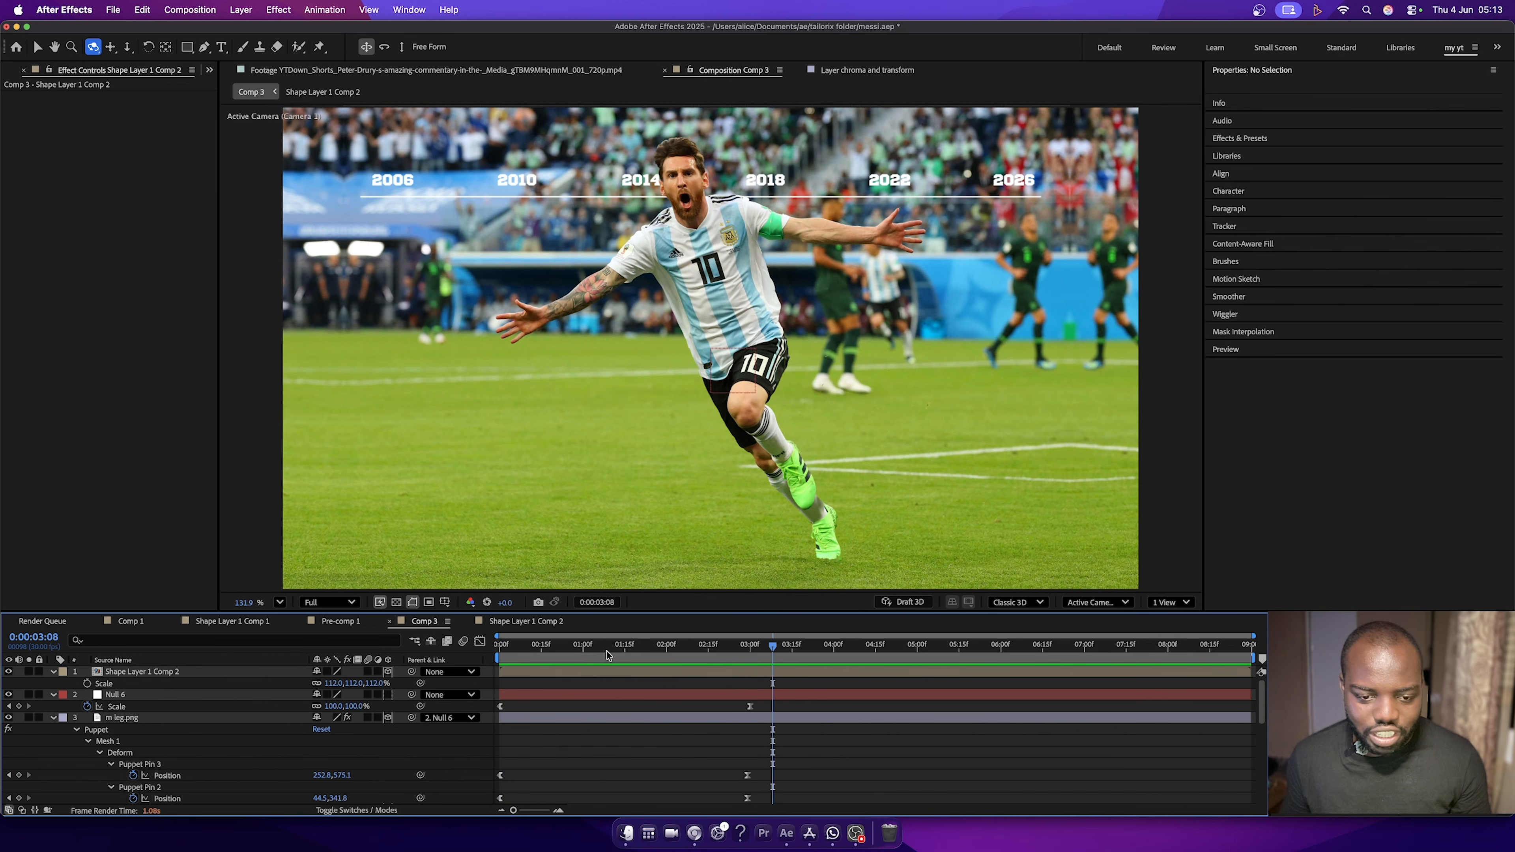
pyautogui.press('Home')
pyautogui.press('space')
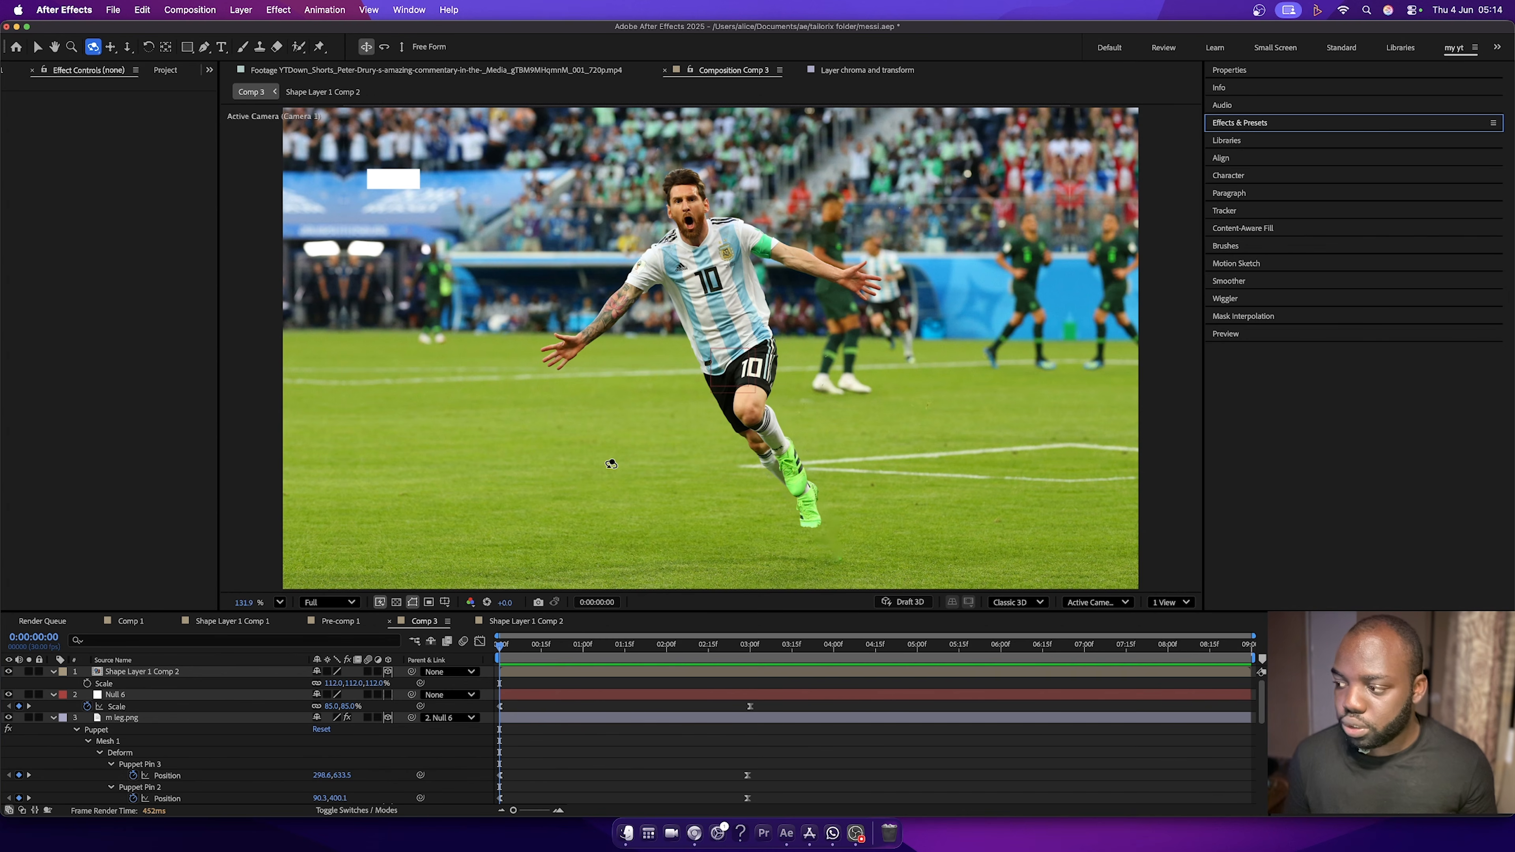
# Find the Find Edges effect and apply it to the ms run.png layer.
pyautogui.click(1243, 127)
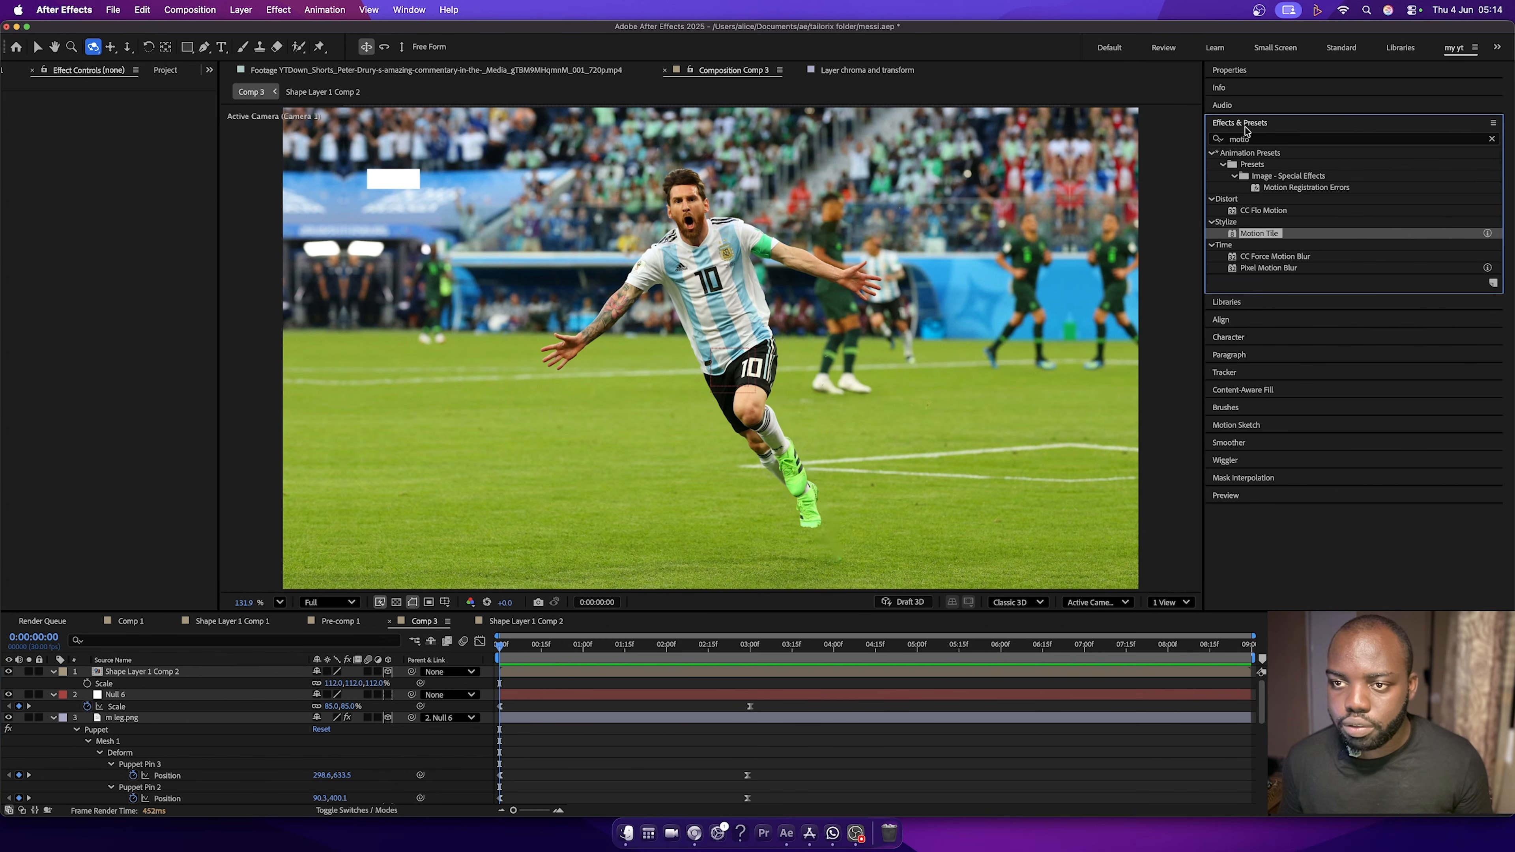
pyautogui.moveTo(1263, 139); pyautogui.dragTo(1186, 141)
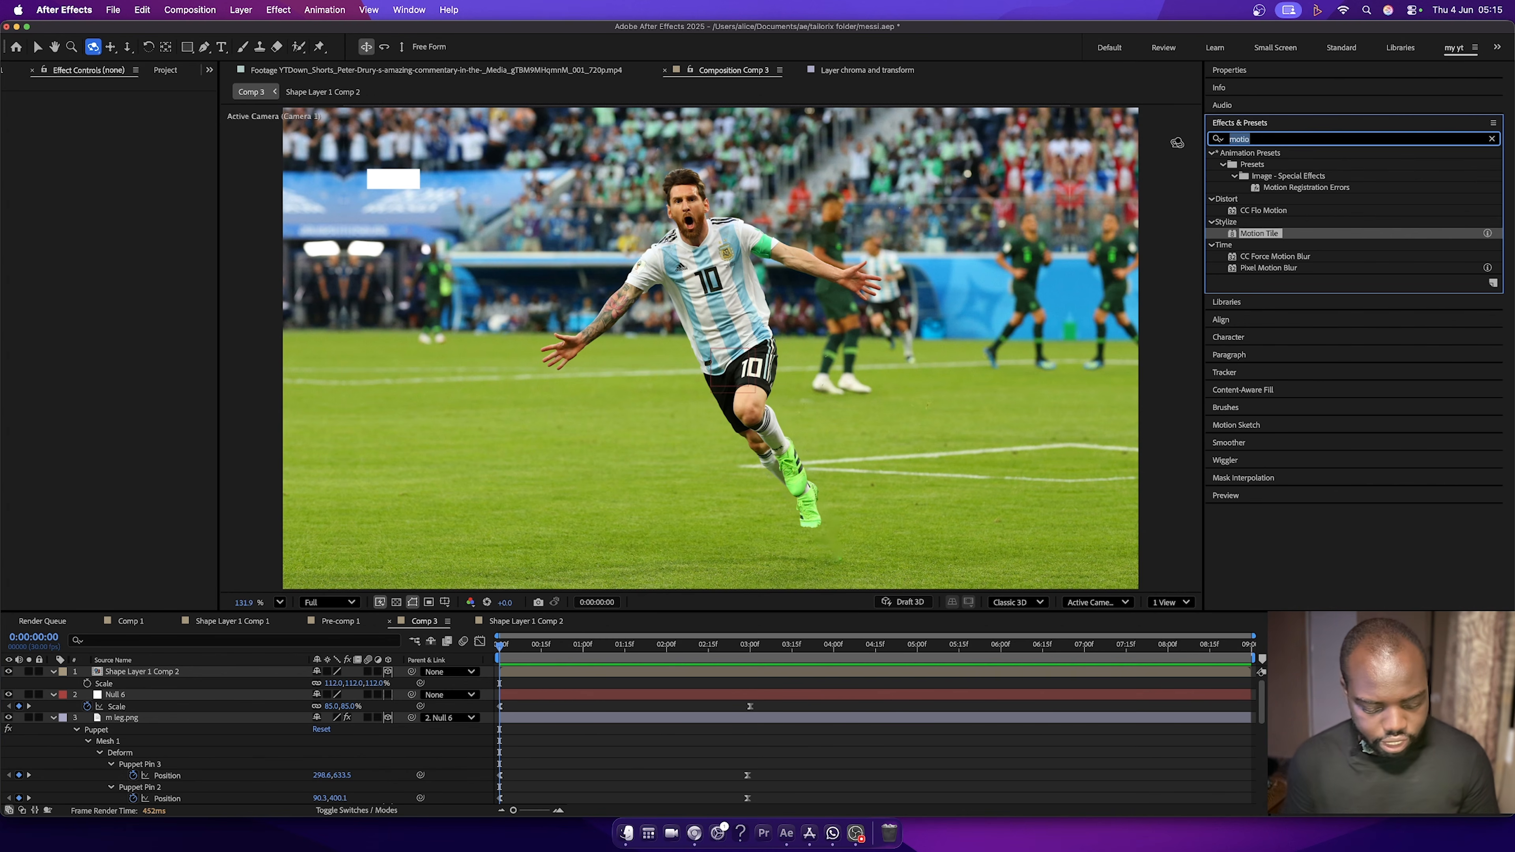
pyautogui.write('find')
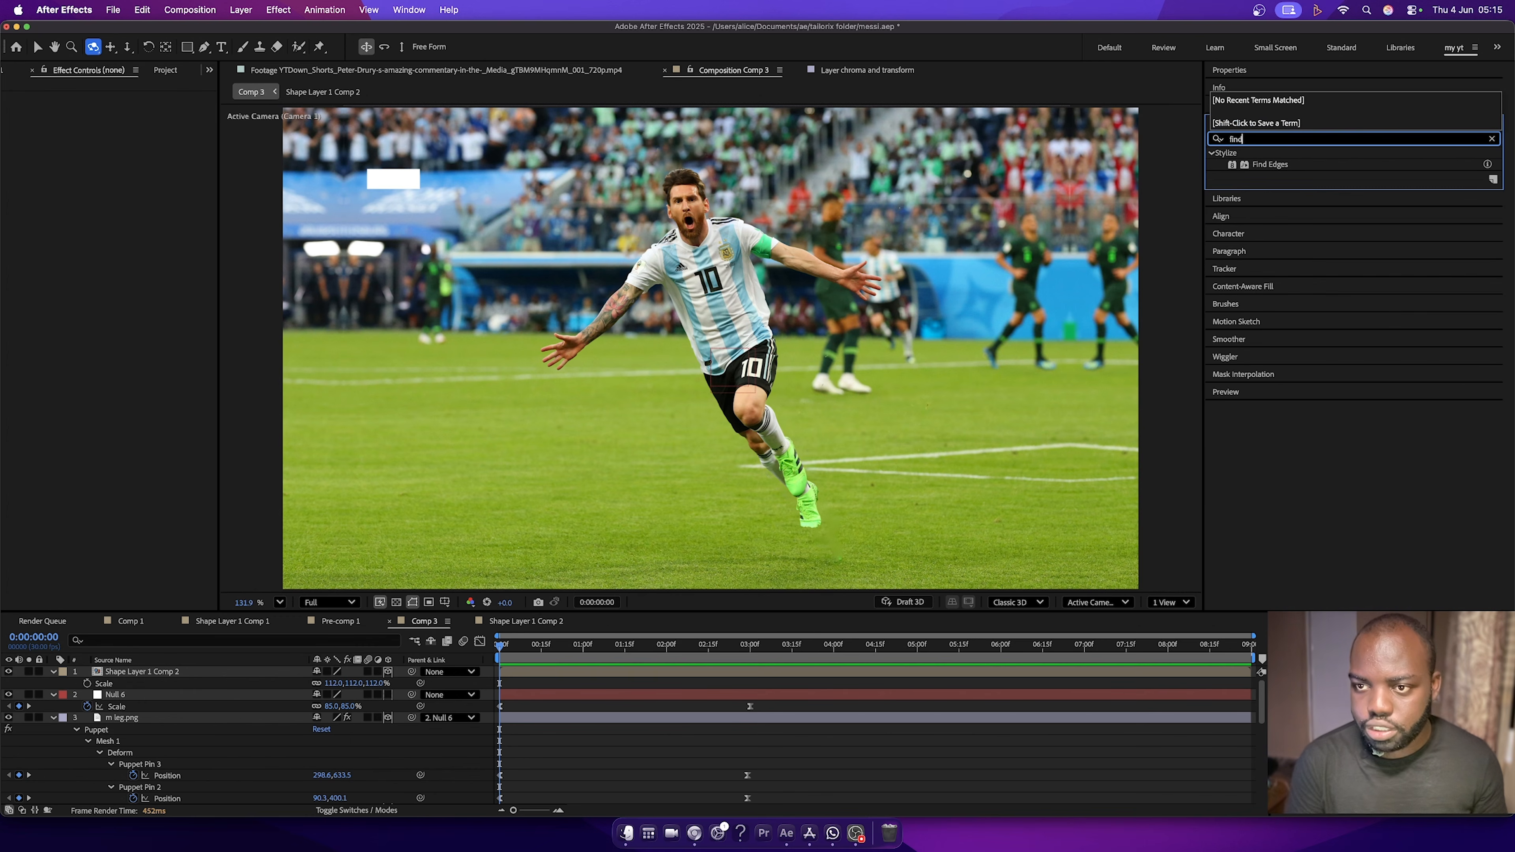
pyautogui.moveTo(1243, 166); pyautogui.dragTo(176, 714)
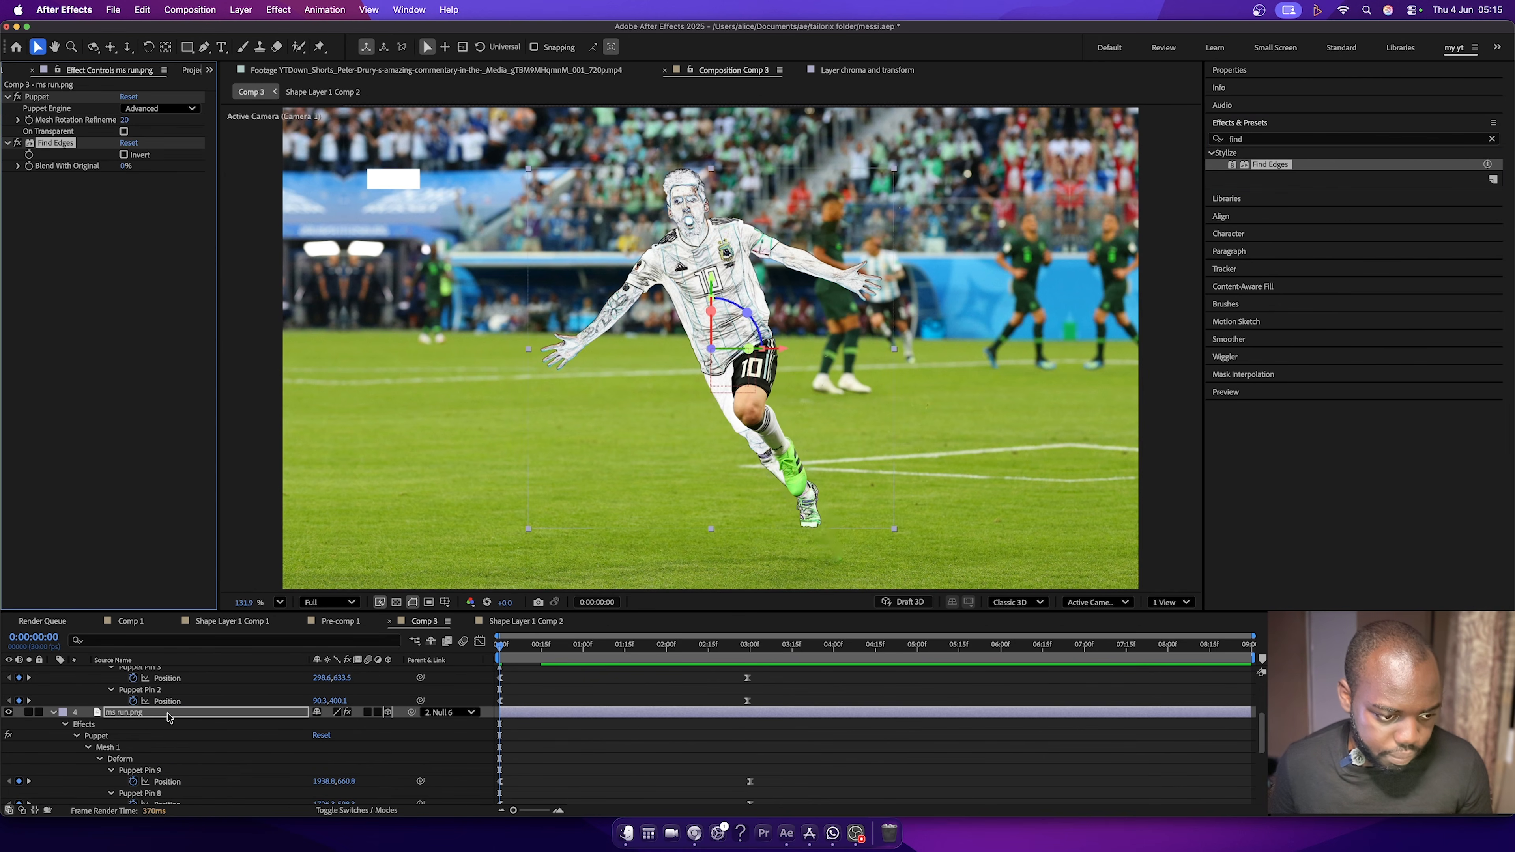
pyautogui.click(181, 713)
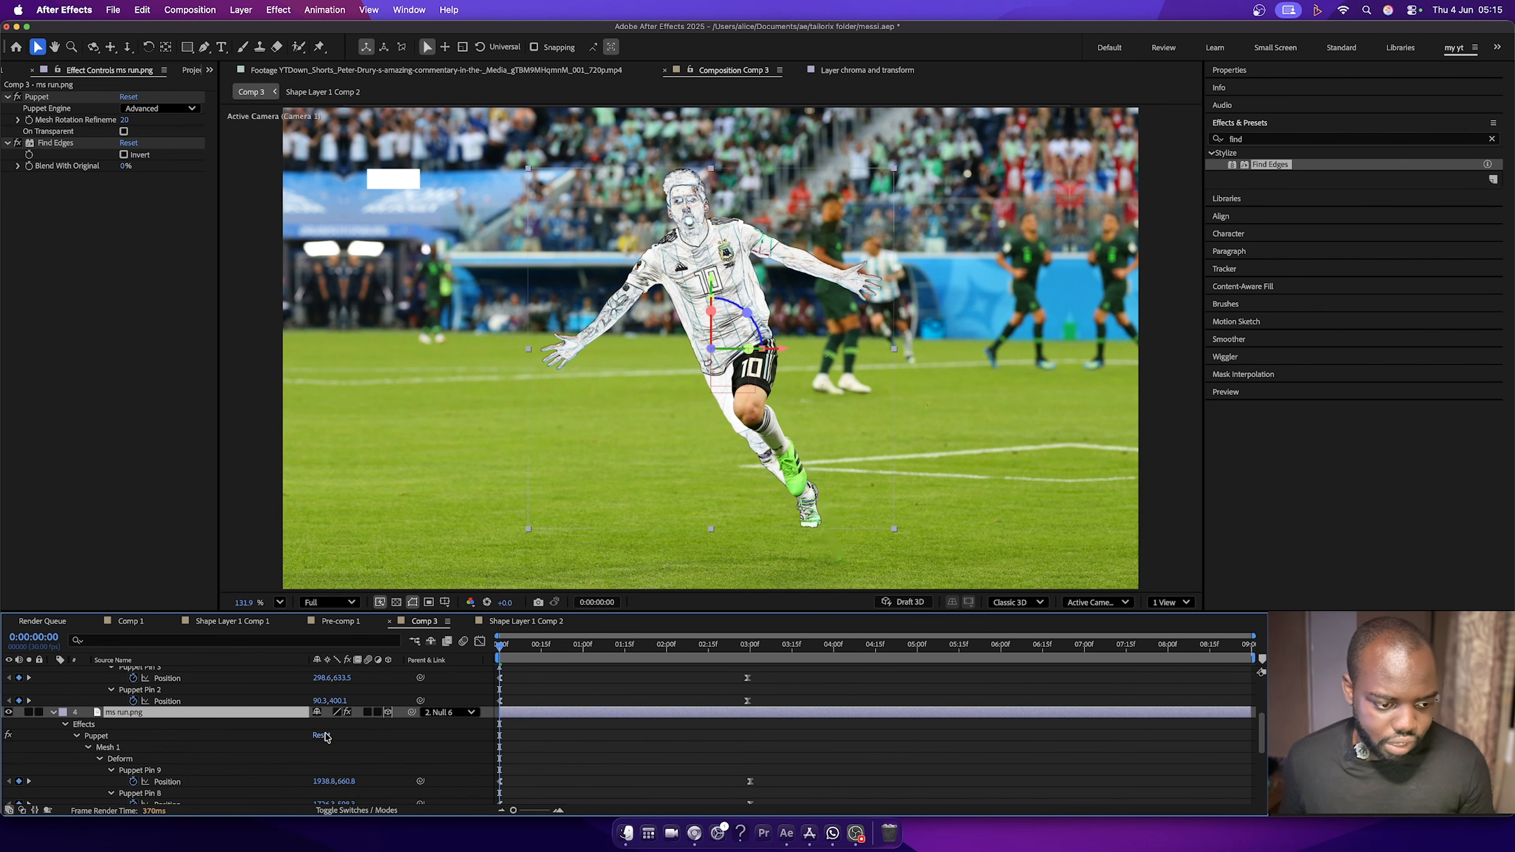
# Keyframe the Find Edges Blend With Original on ms run.png at 0% on frame 0 and 100% on frame 1.
pyautogui.click(78, 737)
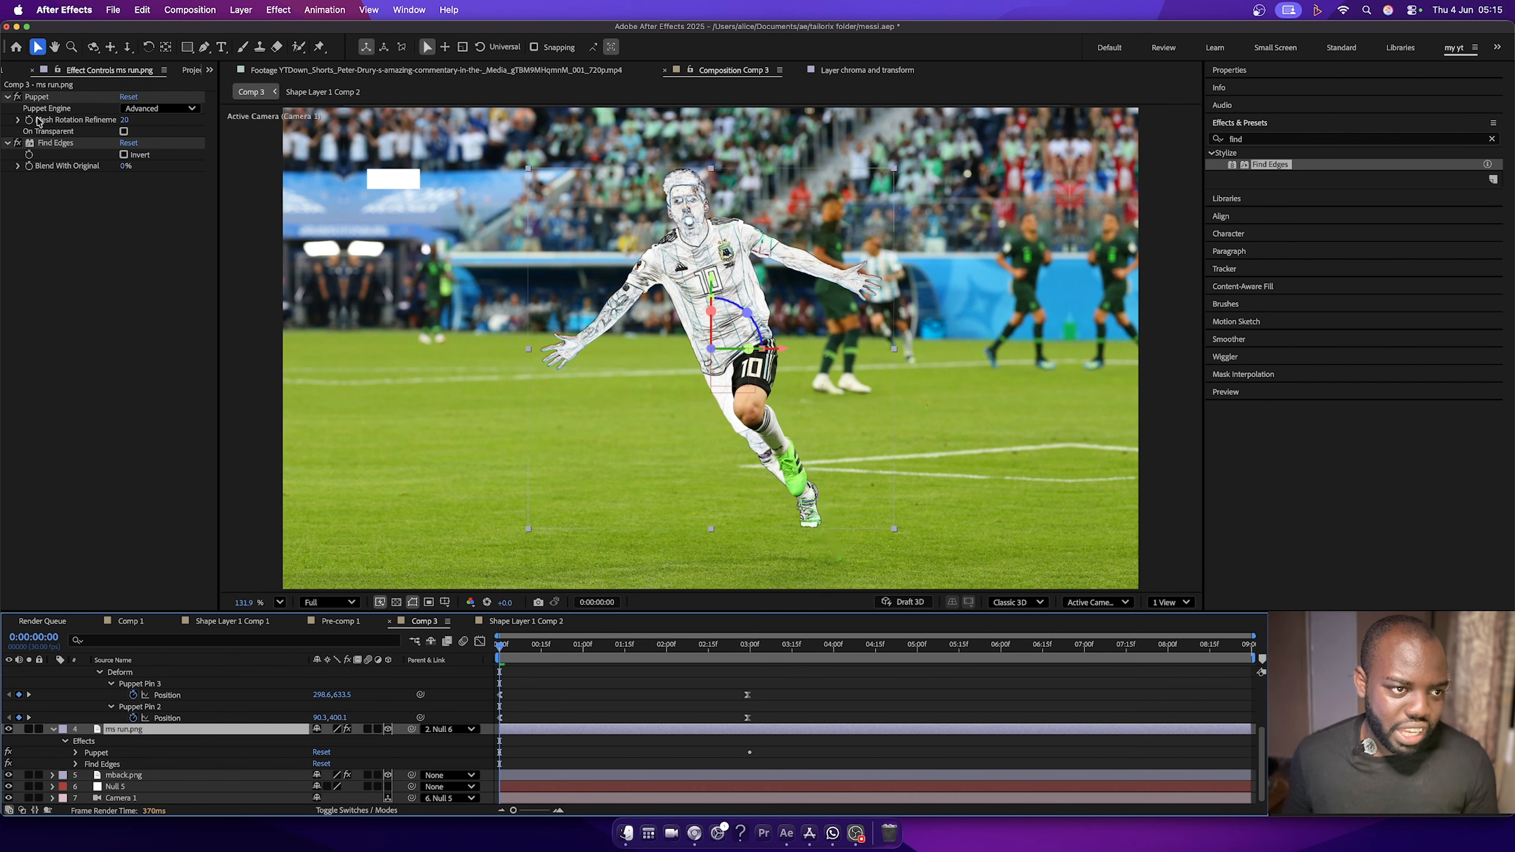
pyautogui.click(29, 166)
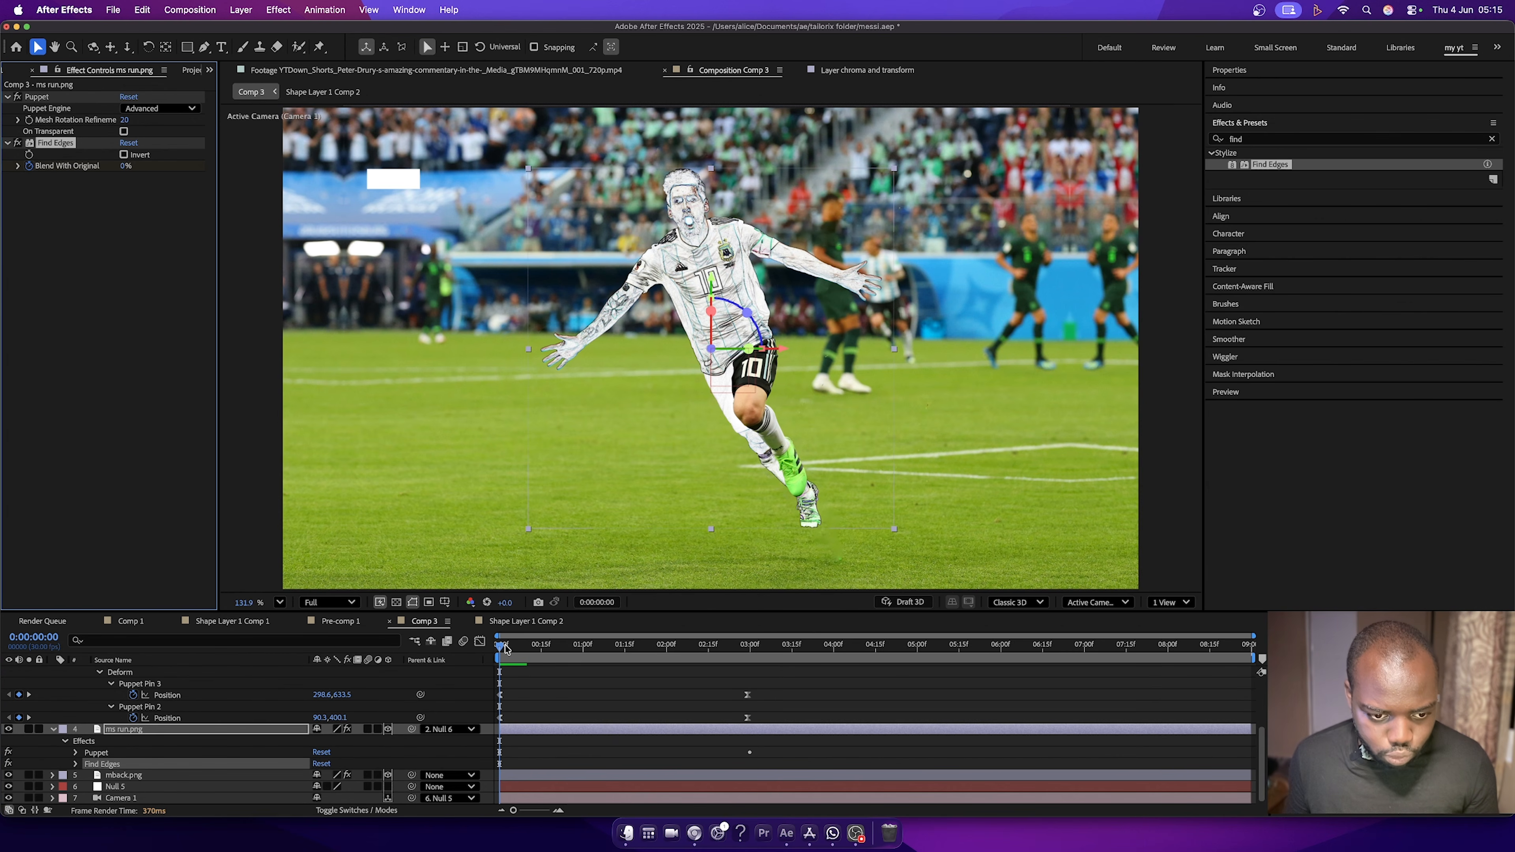
pyautogui.moveTo(501, 649); pyautogui.dragTo(505, 649)
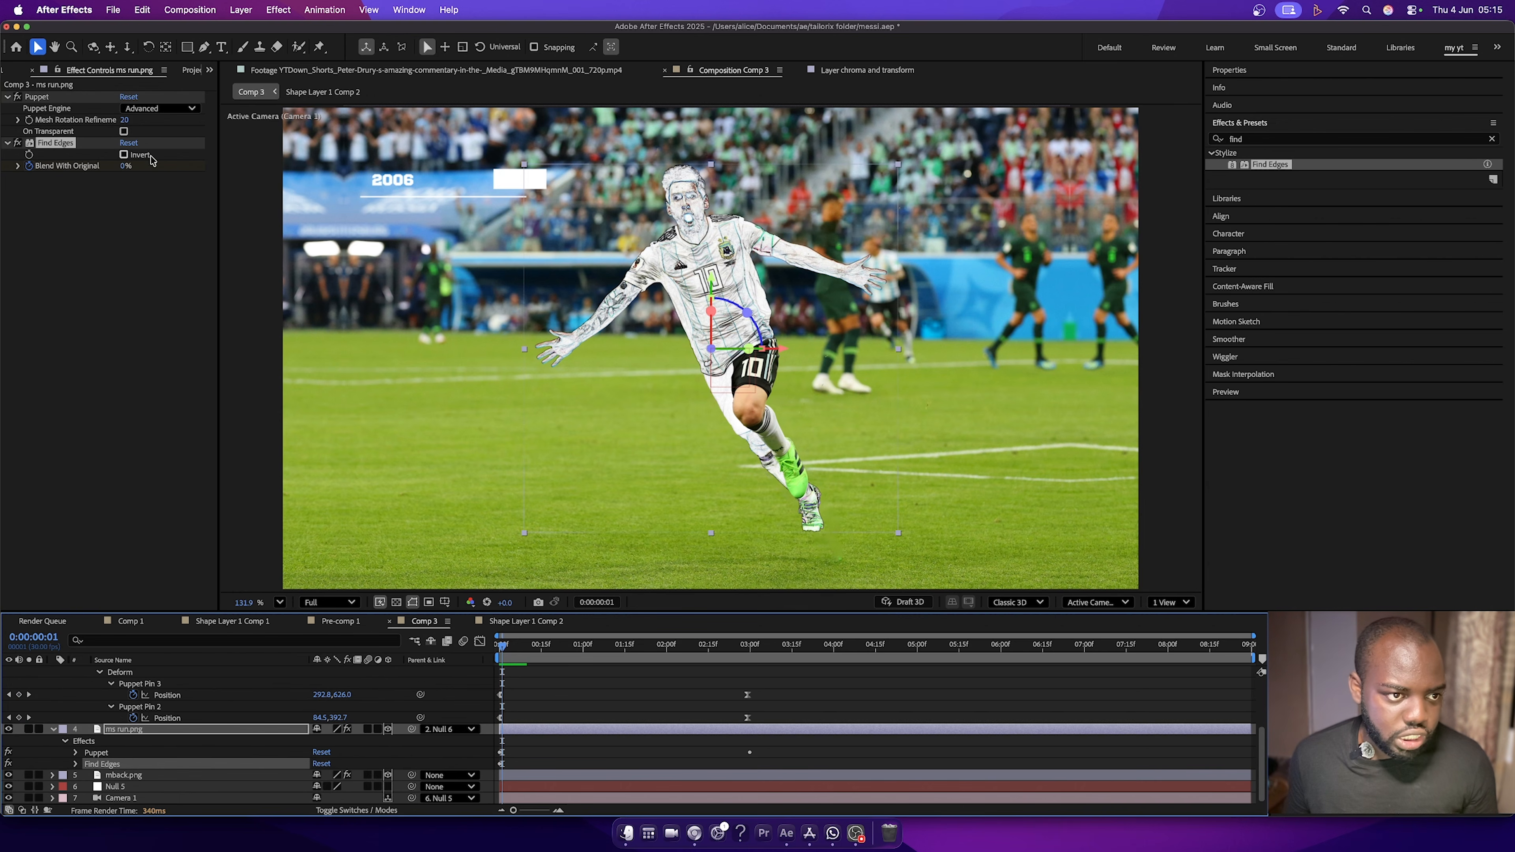
pyautogui.moveTo(122, 170); pyautogui.dragTo(227, 171)
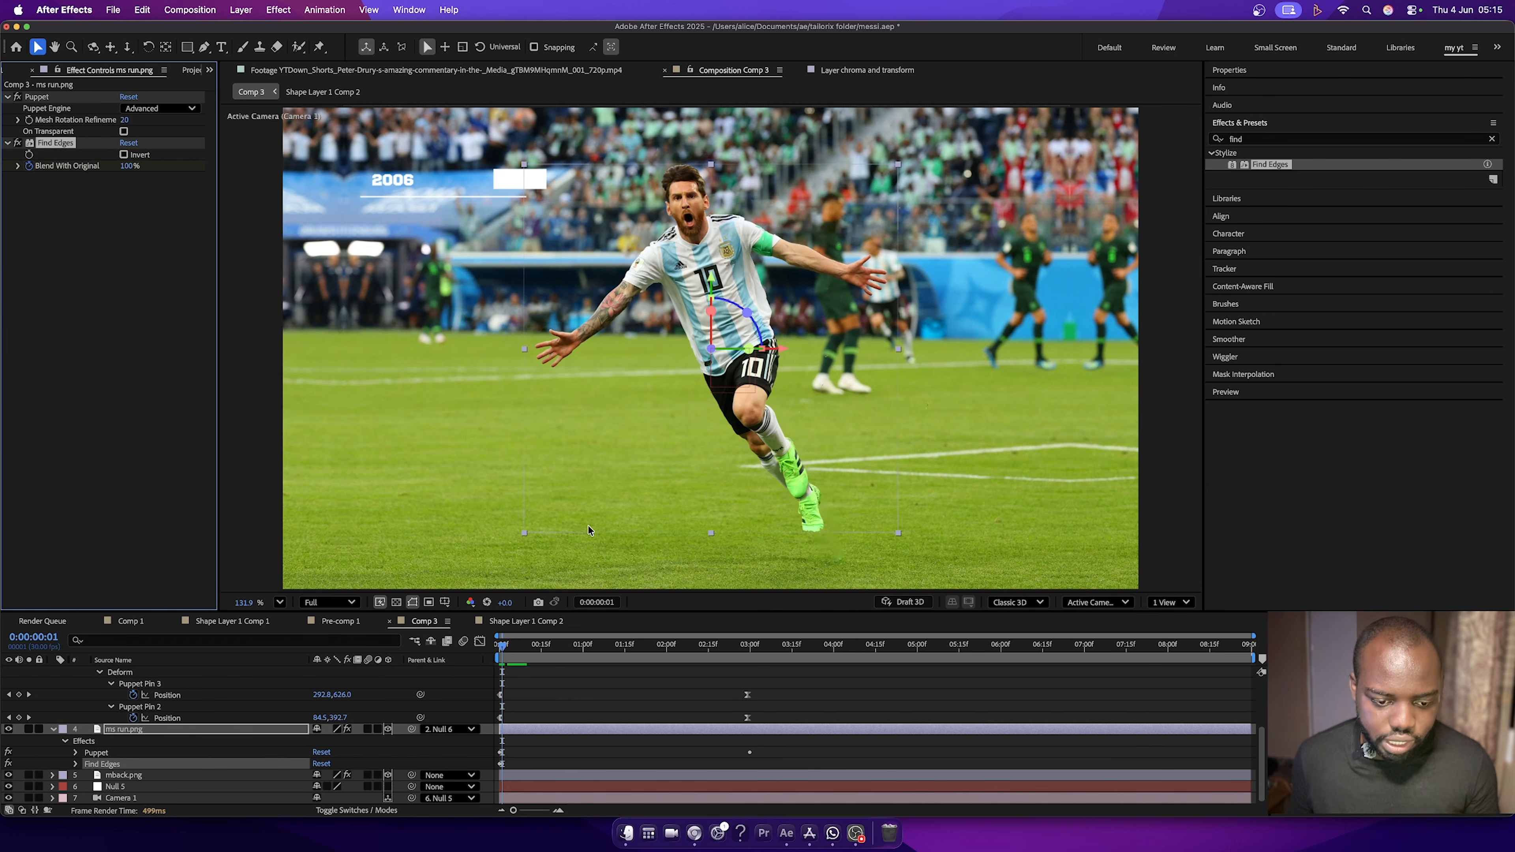
# Reveal the Blend With Original keyframes of ms run.png and add a 0% keyframe on frame 2.
pyautogui.moveTo(1252, 635); pyautogui.dragTo(709, 661)
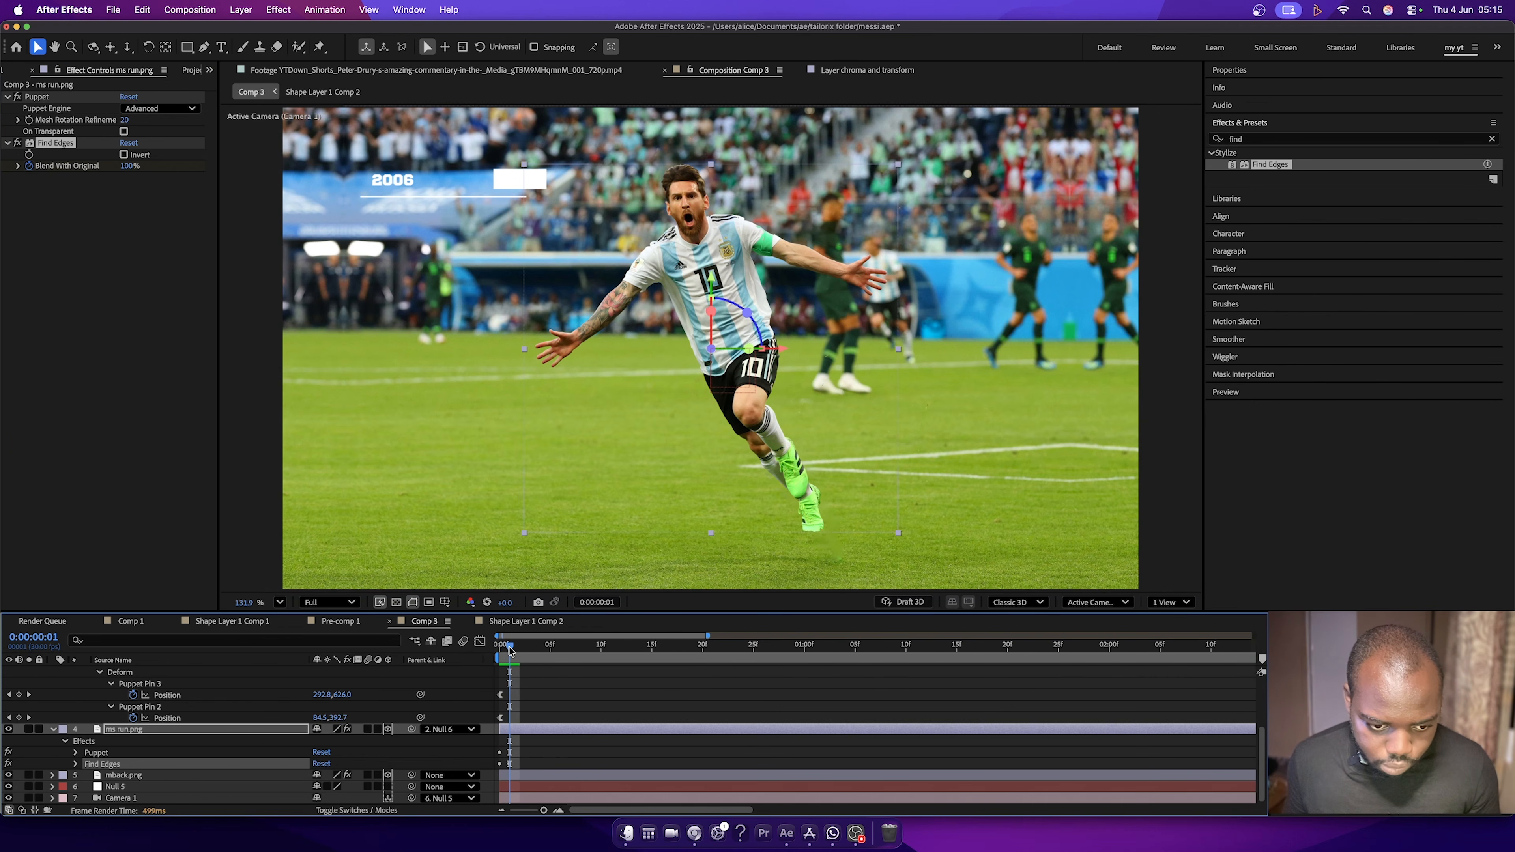
pyautogui.press('u')
pyautogui.press('u')
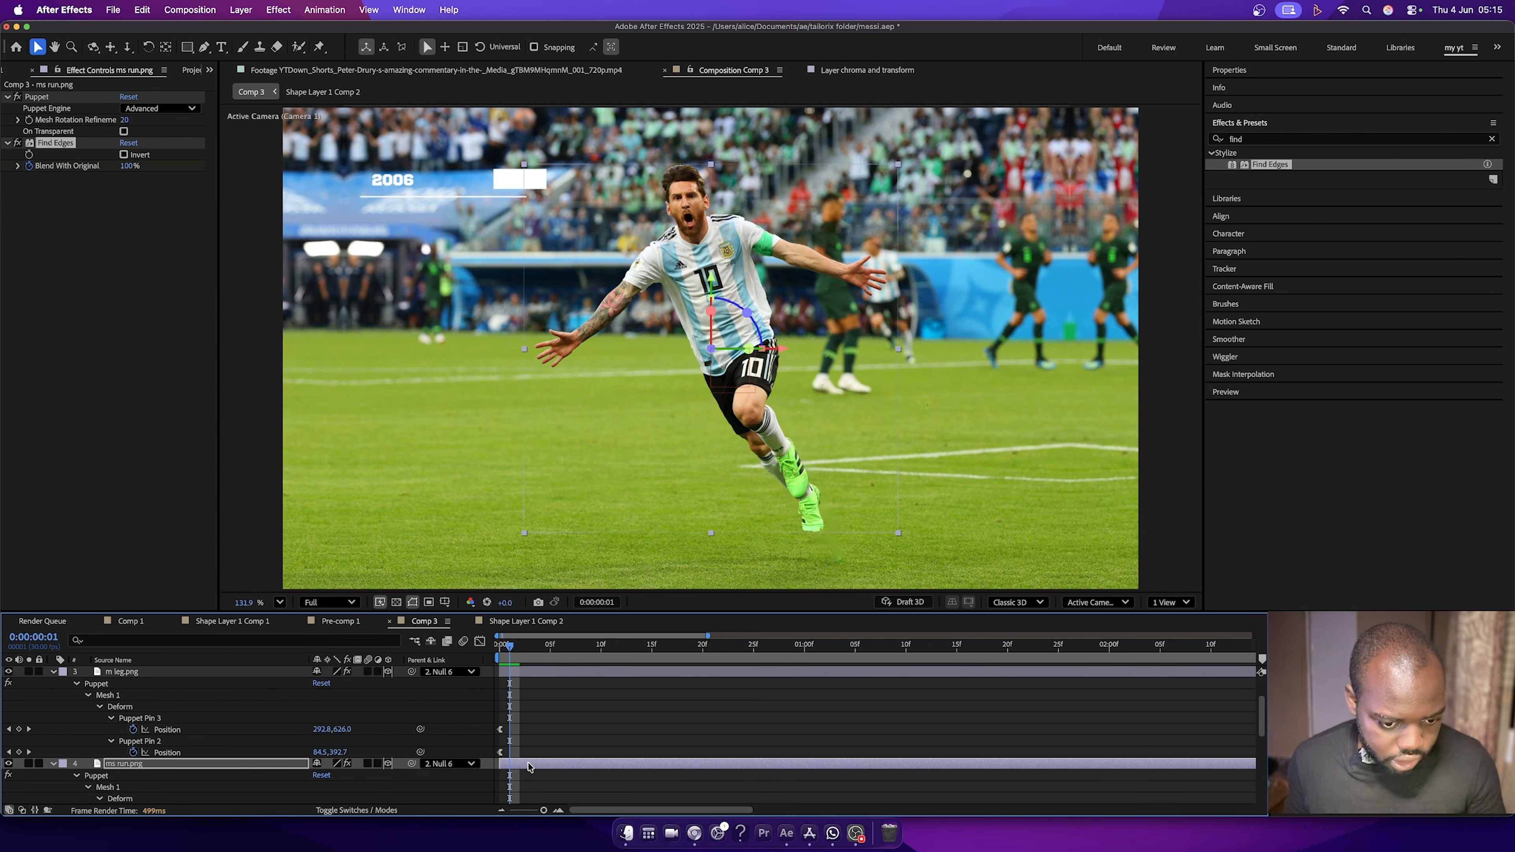
pyautogui.click(77, 777)
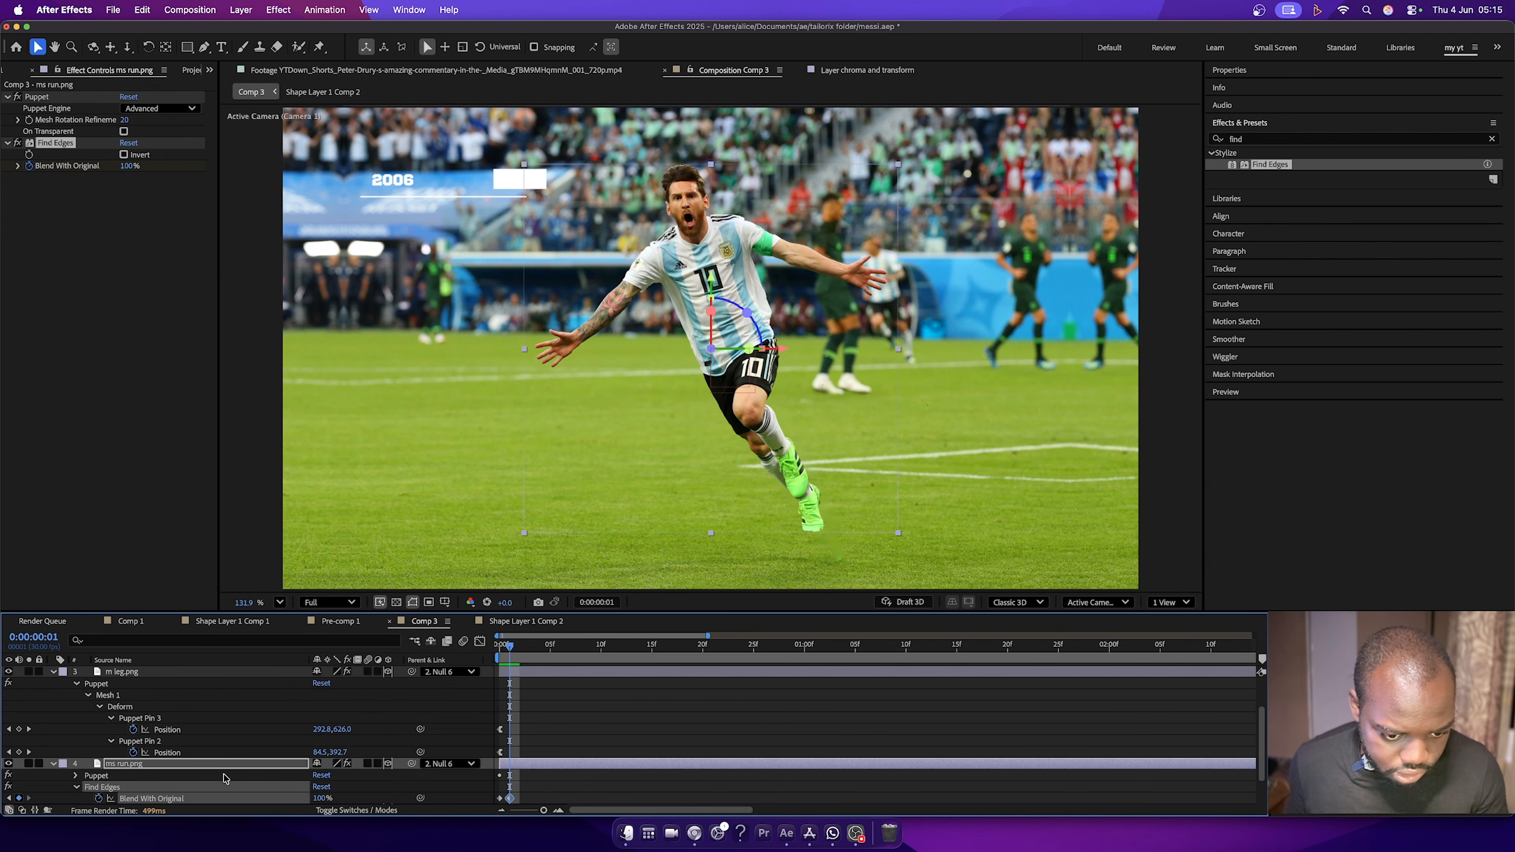
pyautogui.scroll(-3, 495, 786)
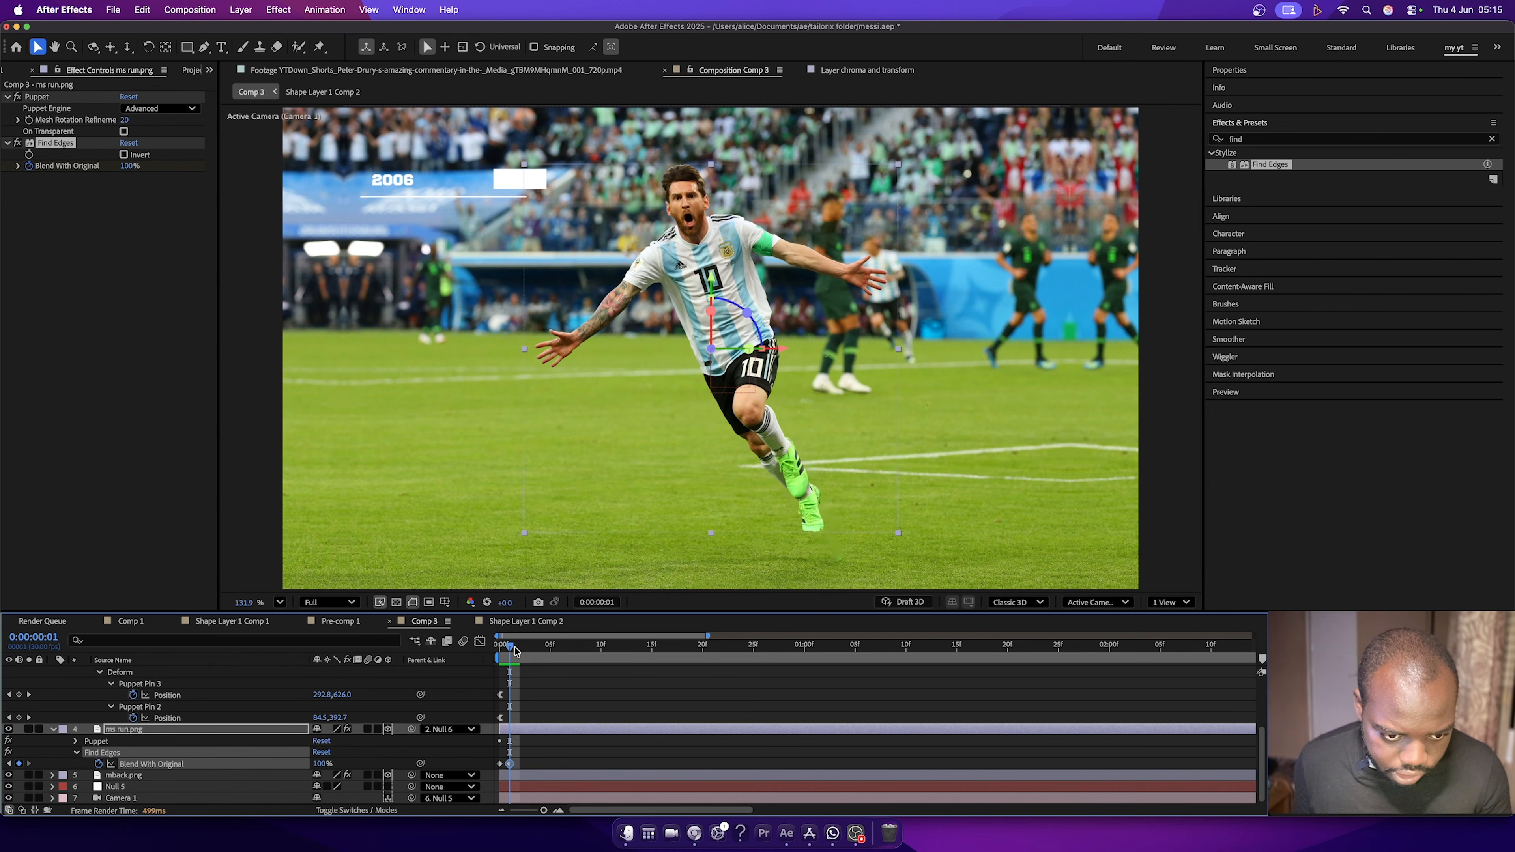
pyautogui.moveTo(510, 649); pyautogui.dragTo(521, 655)
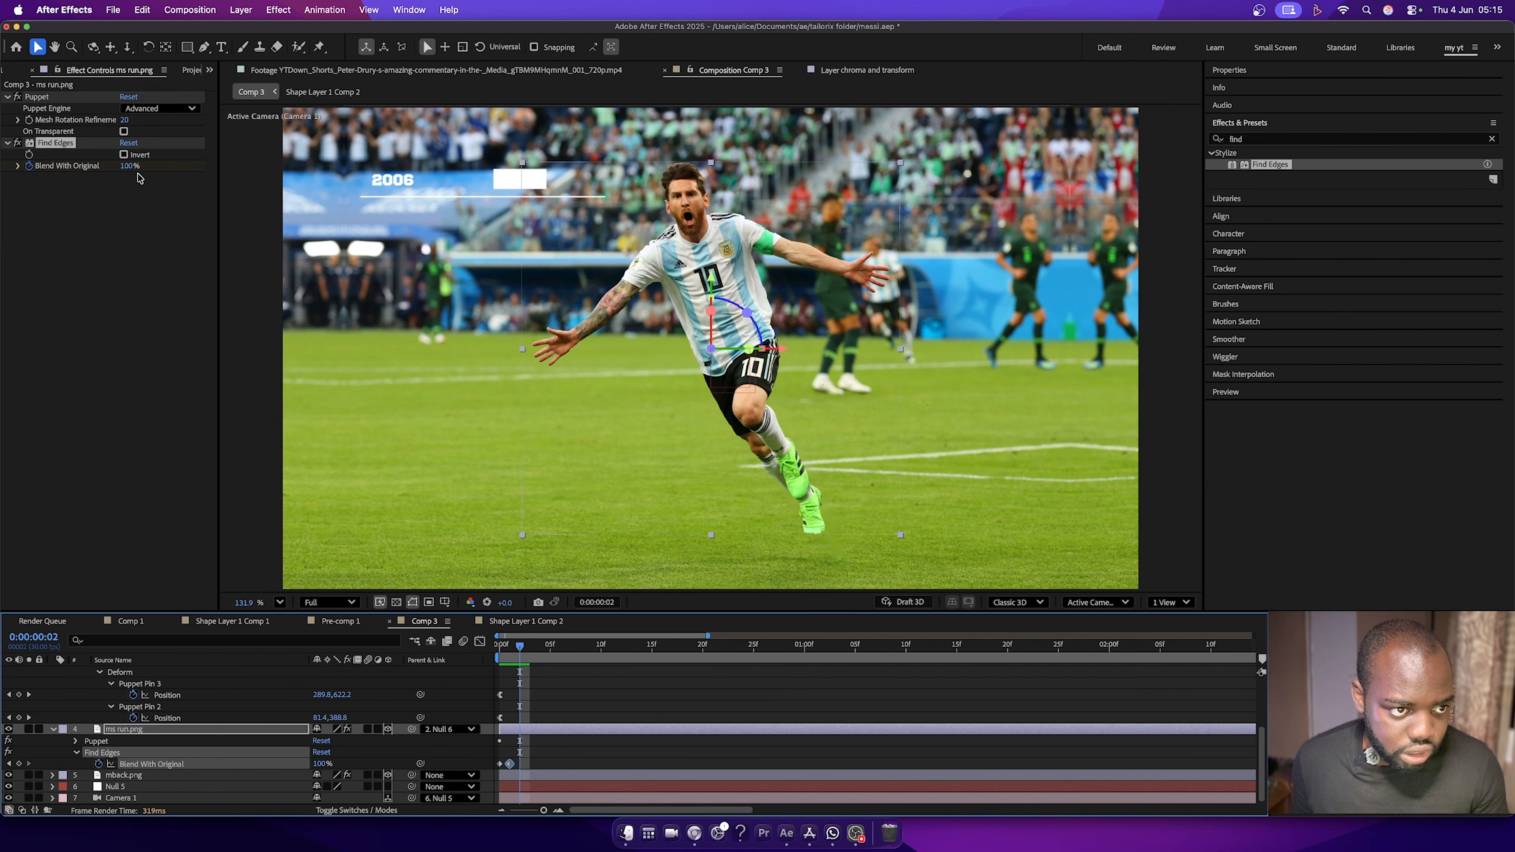
pyautogui.moveTo(129, 168); pyautogui.dragTo(8, 205)
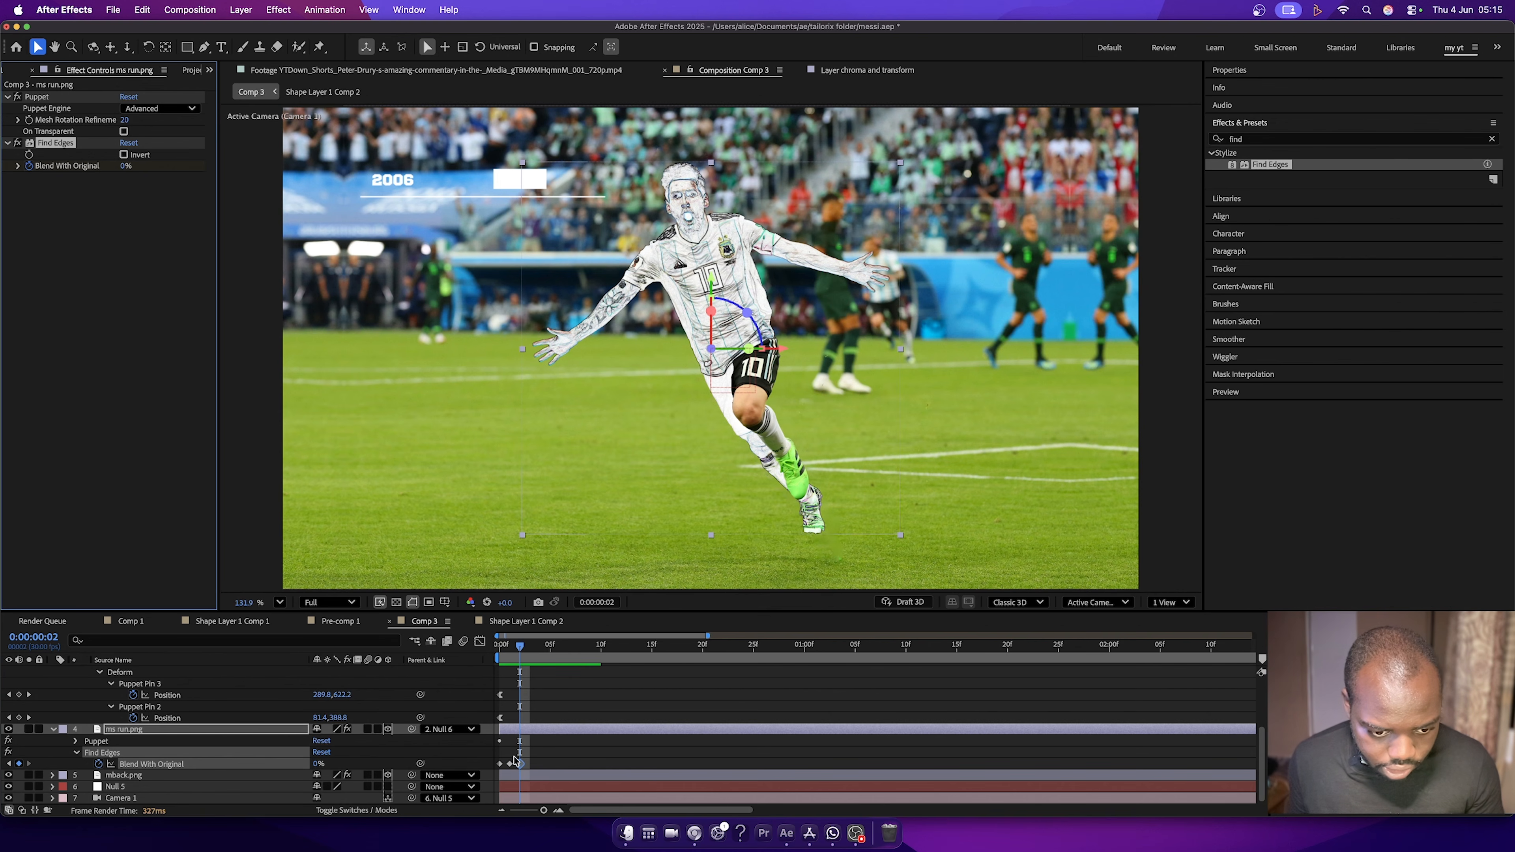
# Duplicate the 100% and 0% Blend With Original keyframes from frames 1 and 2 onto frames 3 and 4.
pyautogui.click(514, 758)
pyautogui.click(511, 764)
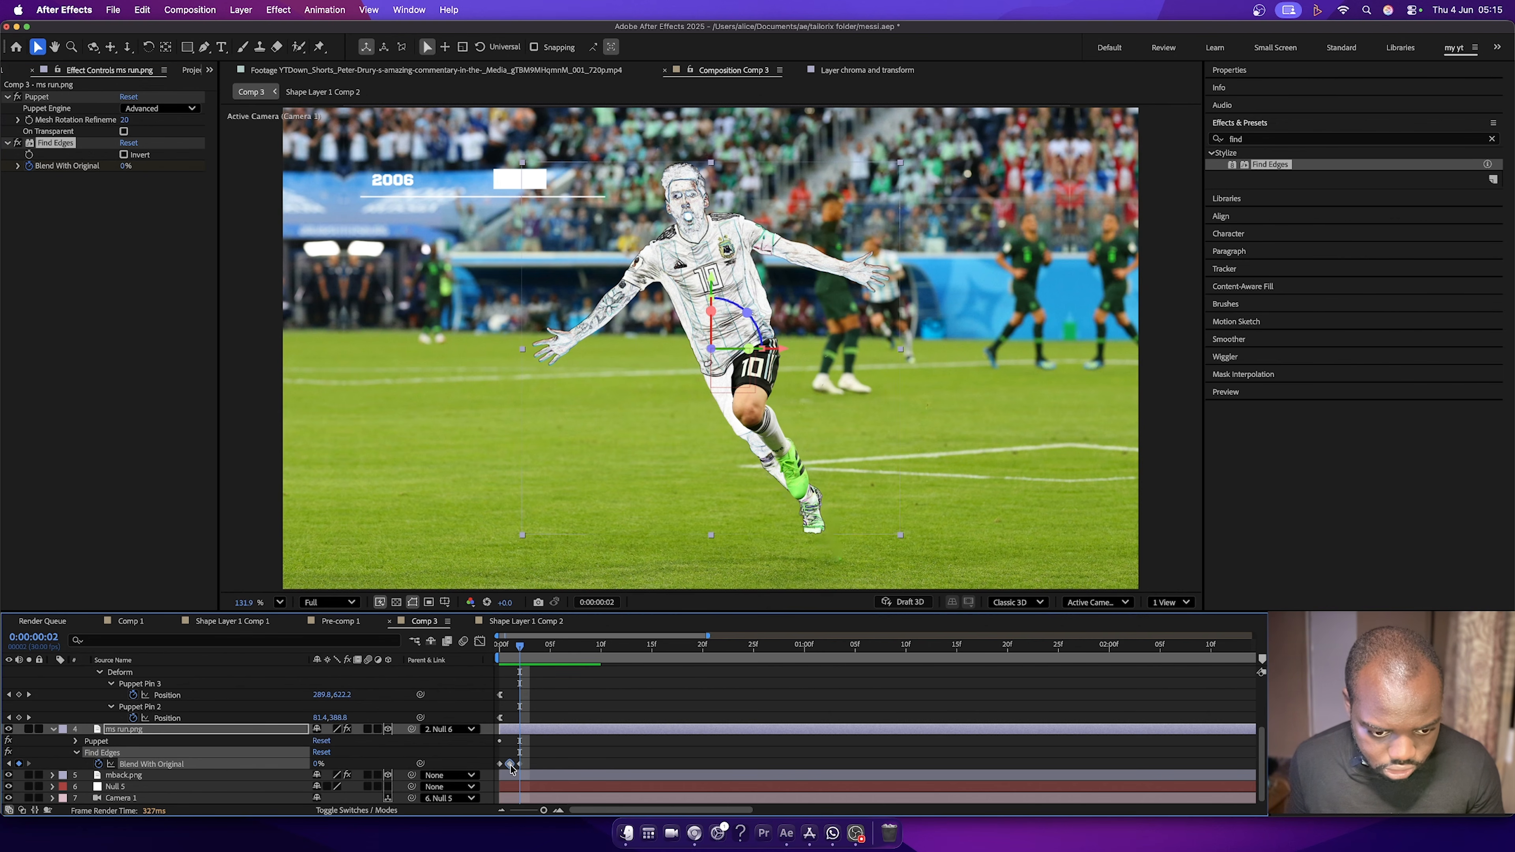
pyautogui.moveTo(534, 759); pyautogui.dragTo(510, 767)
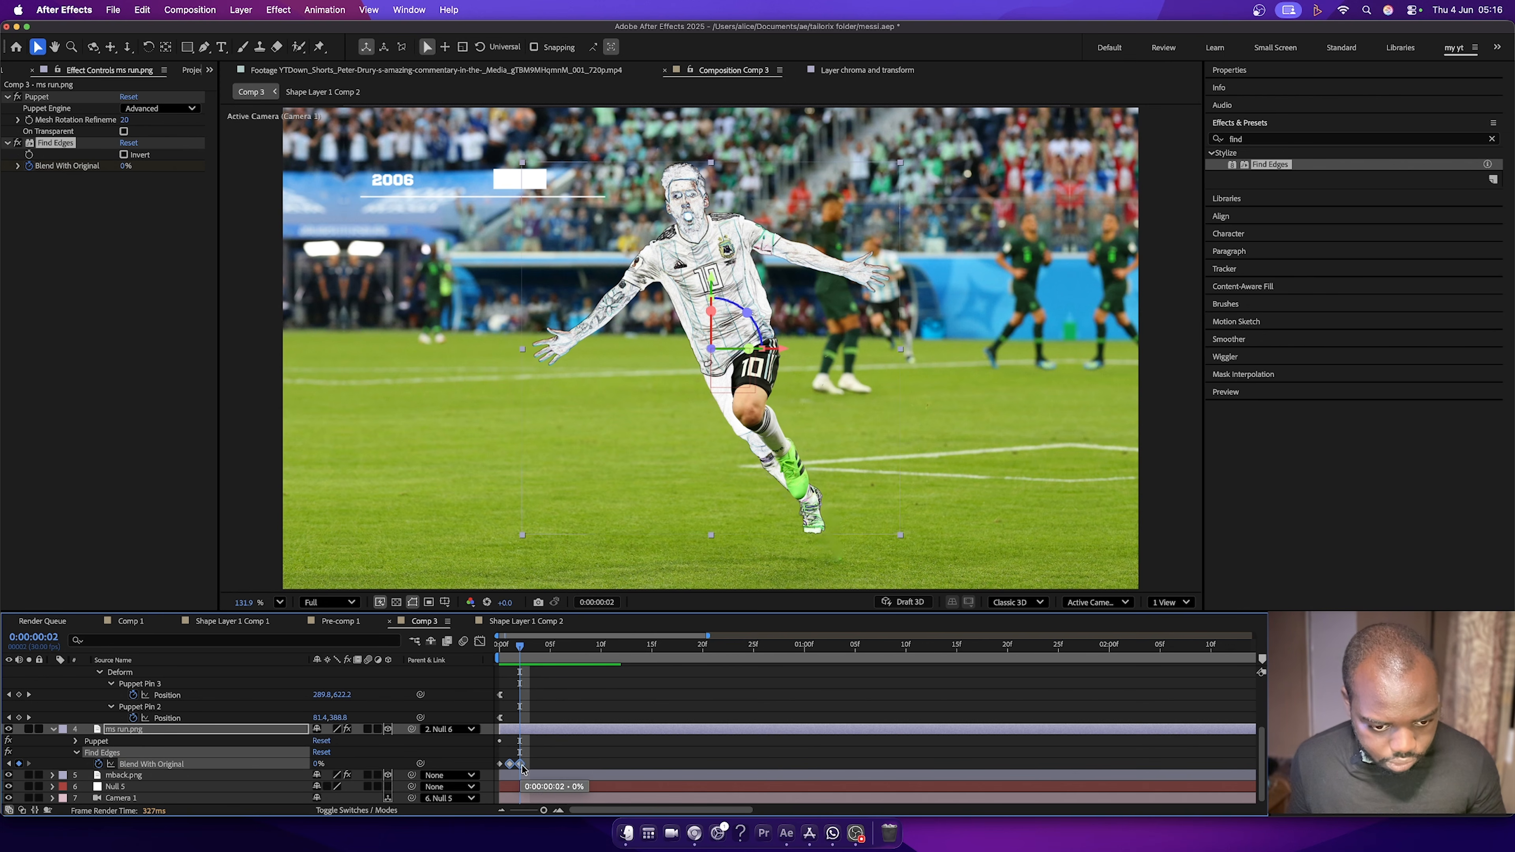
pyautogui.press('pagedown')
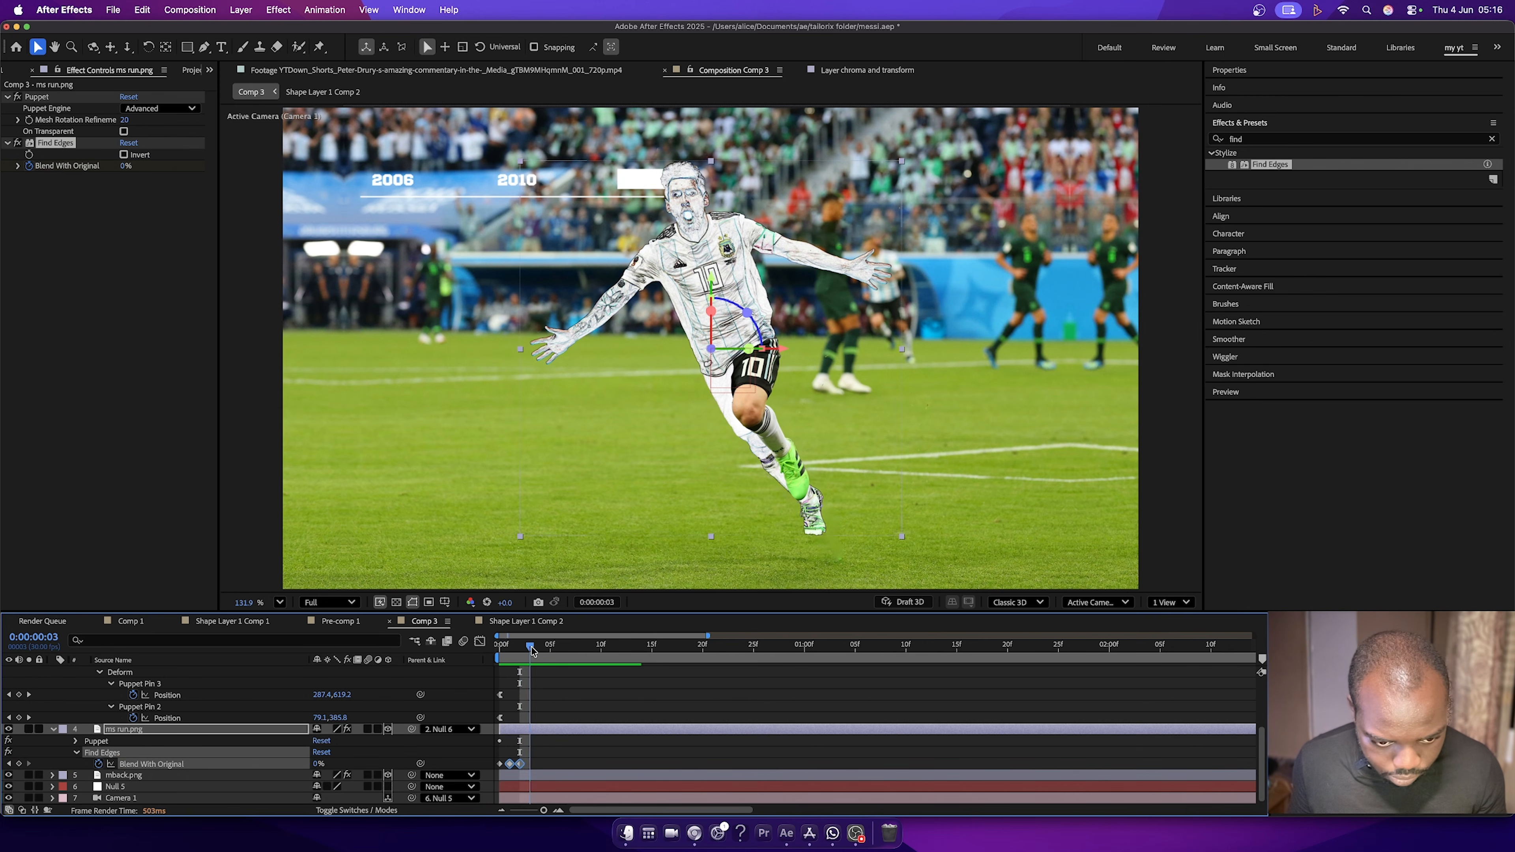
pyautogui.press('super+v')
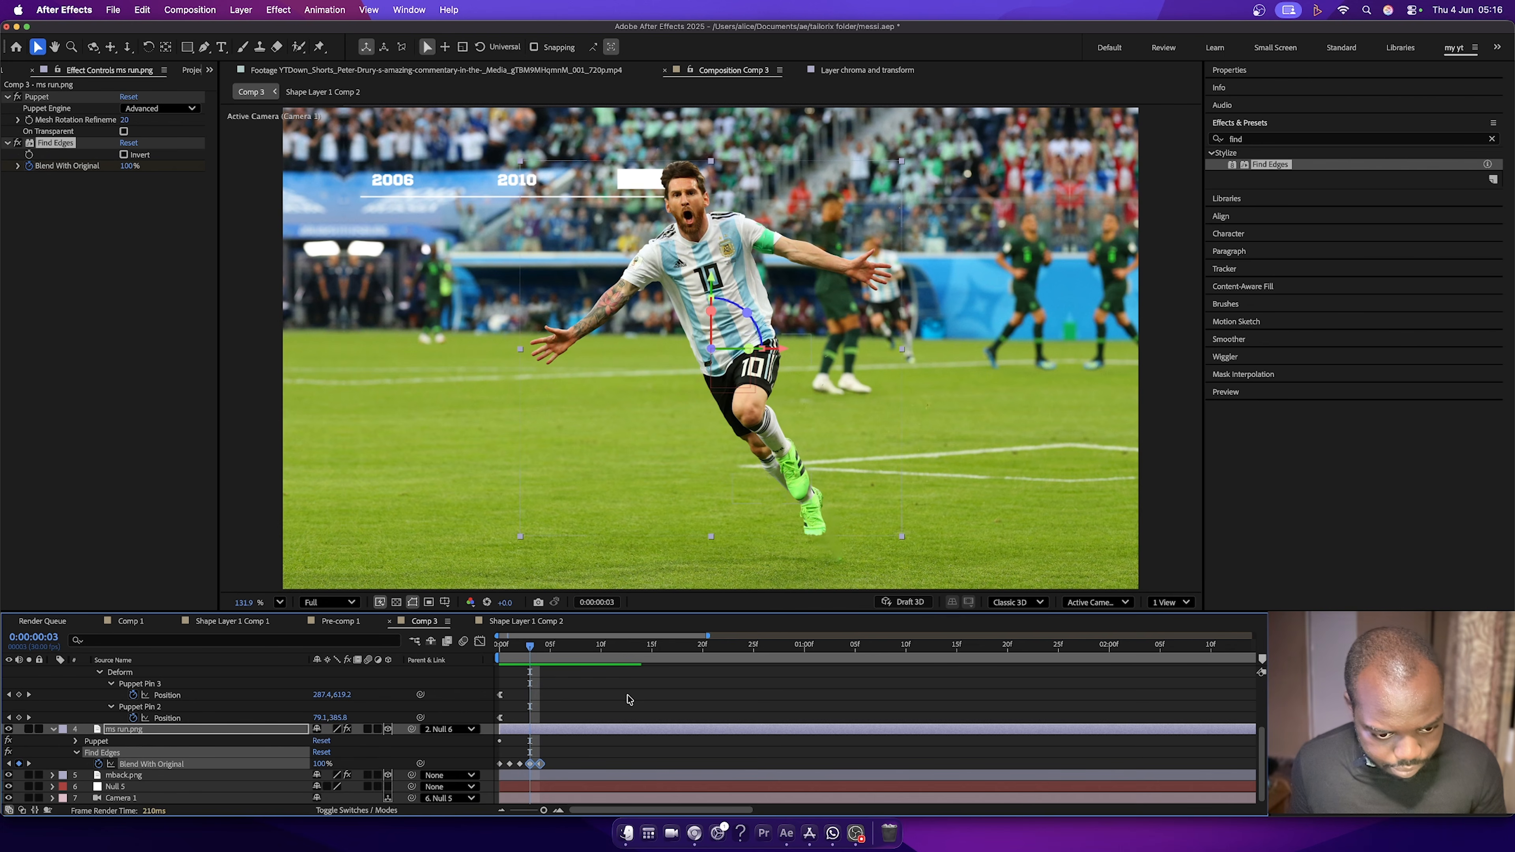
# Preview the sketch flicker from the start and end it with a 100% Blend With Original keyframe on frame 5.
pyautogui.moveTo(531, 647); pyautogui.dragTo(489, 654)
pyautogui.press('space')
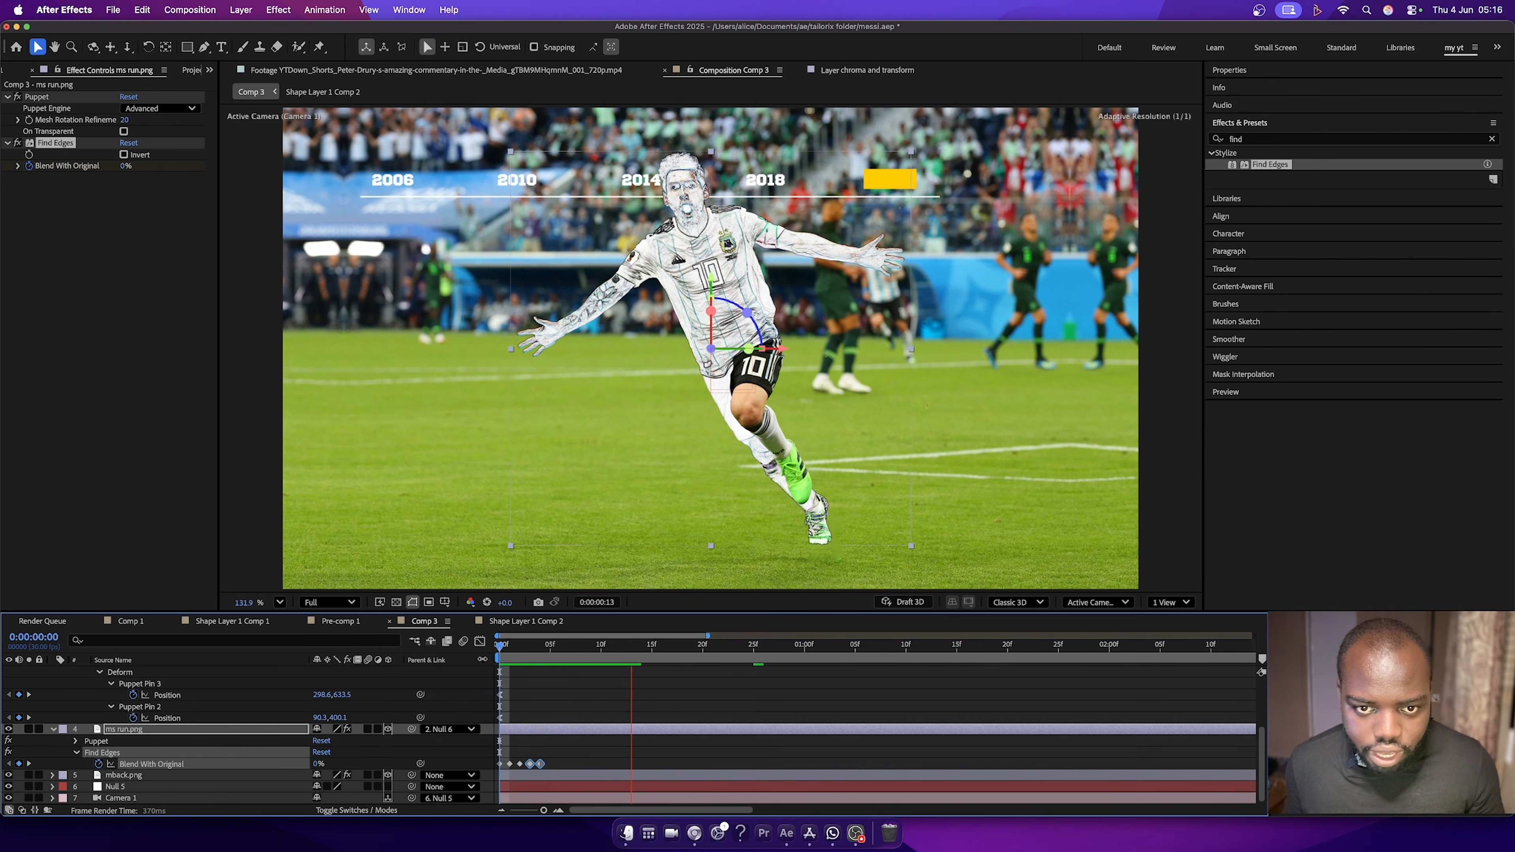
pyautogui.press('space')
pyautogui.click(544, 649)
pyautogui.press('pagedown')
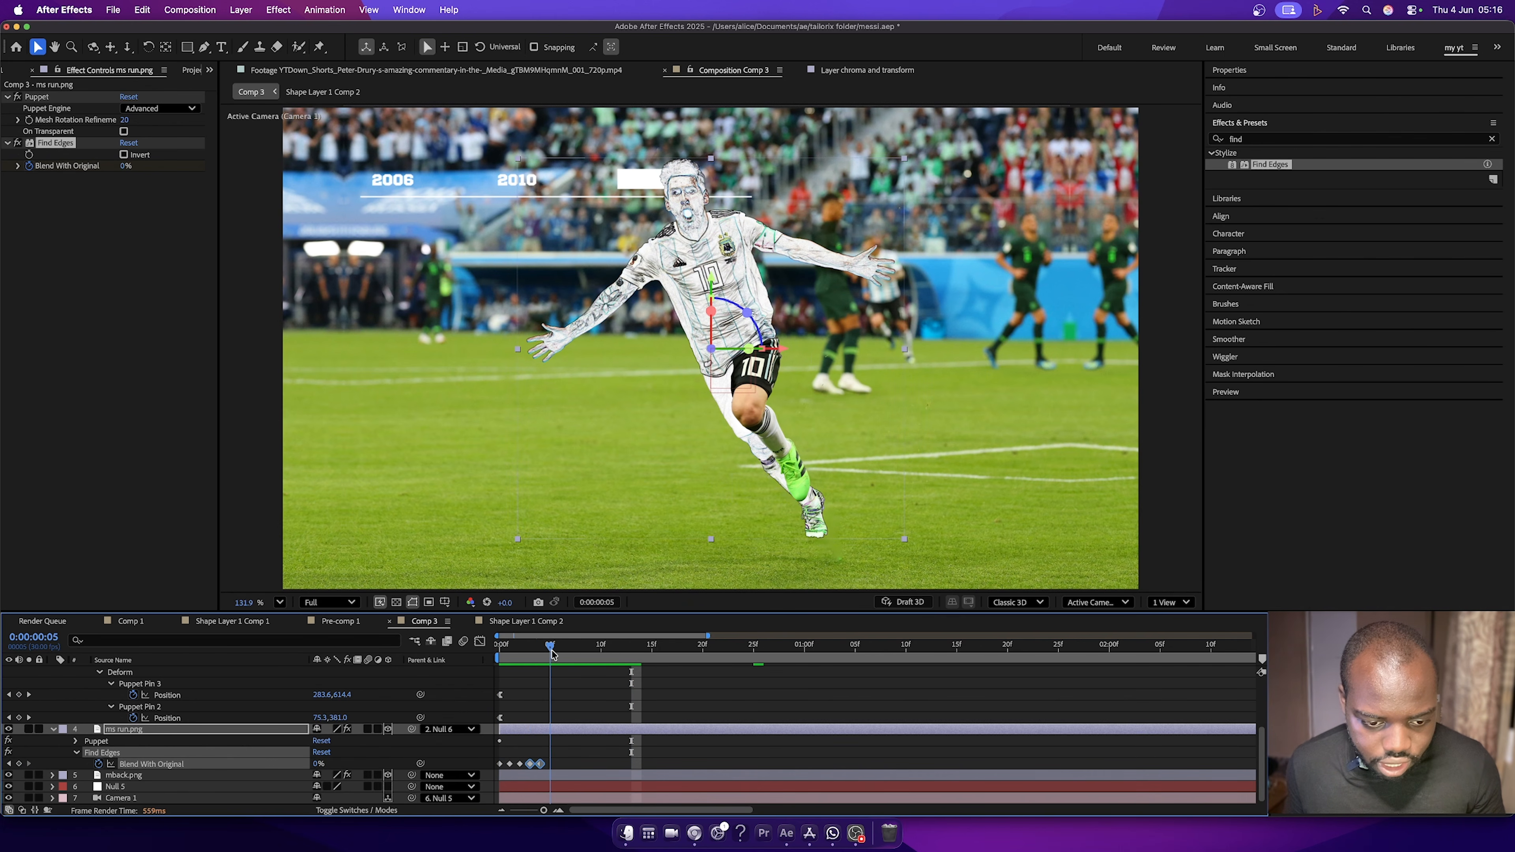
pyautogui.press('space')
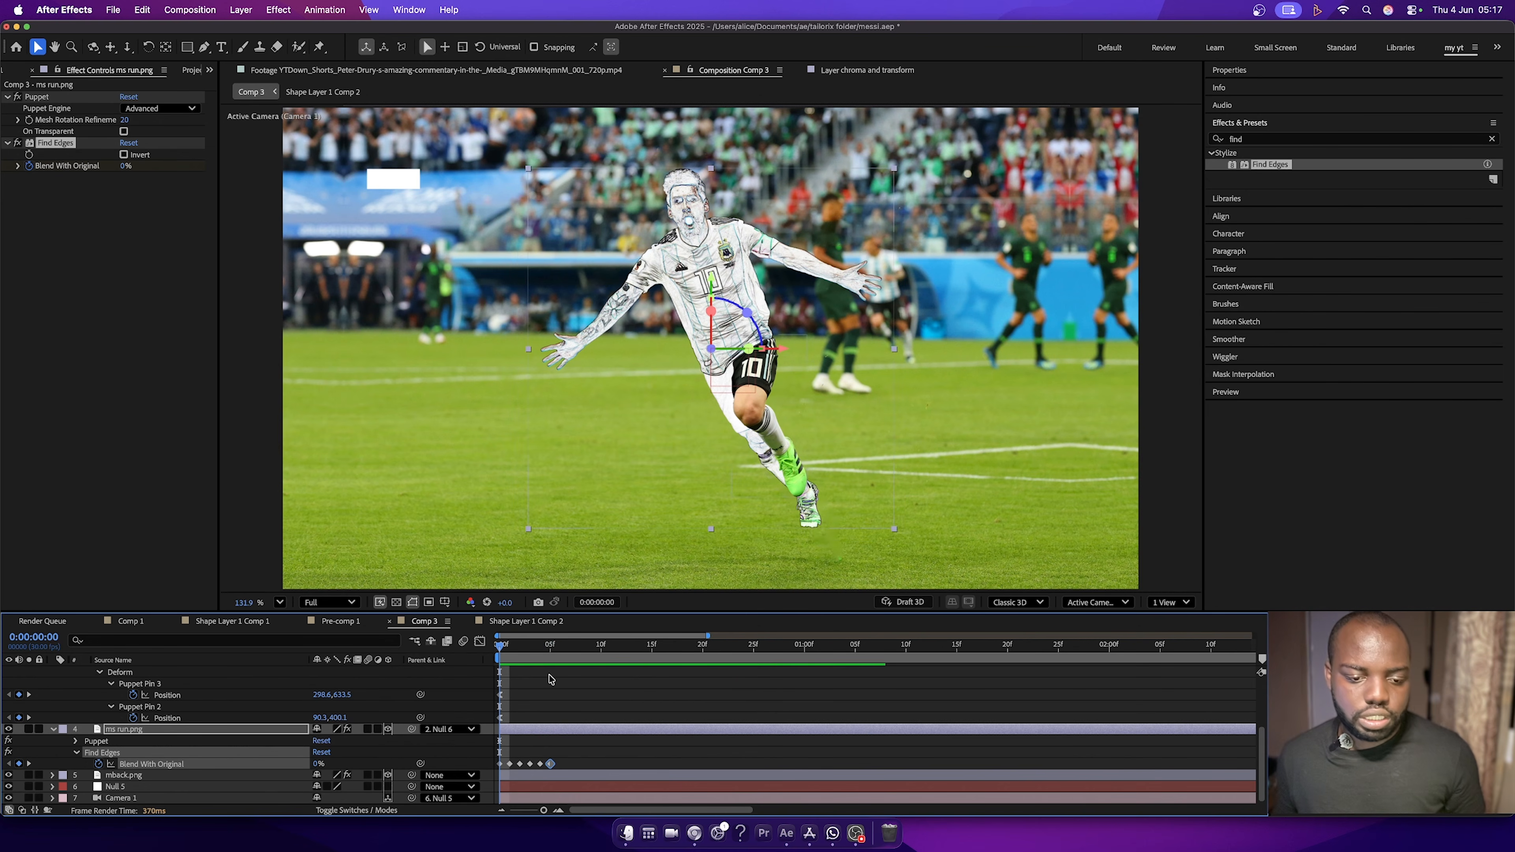
# Copy all six Blend With Original keyframes and paste them at 0:00:00:26.
pyautogui.click(766, 647)
pyautogui.moveTo(768, 650)
pyautogui.mouseDown()
pyautogui.moveTo(753, 651)
pyautogui.moveTo(766, 650)
pyautogui.mouseUp()
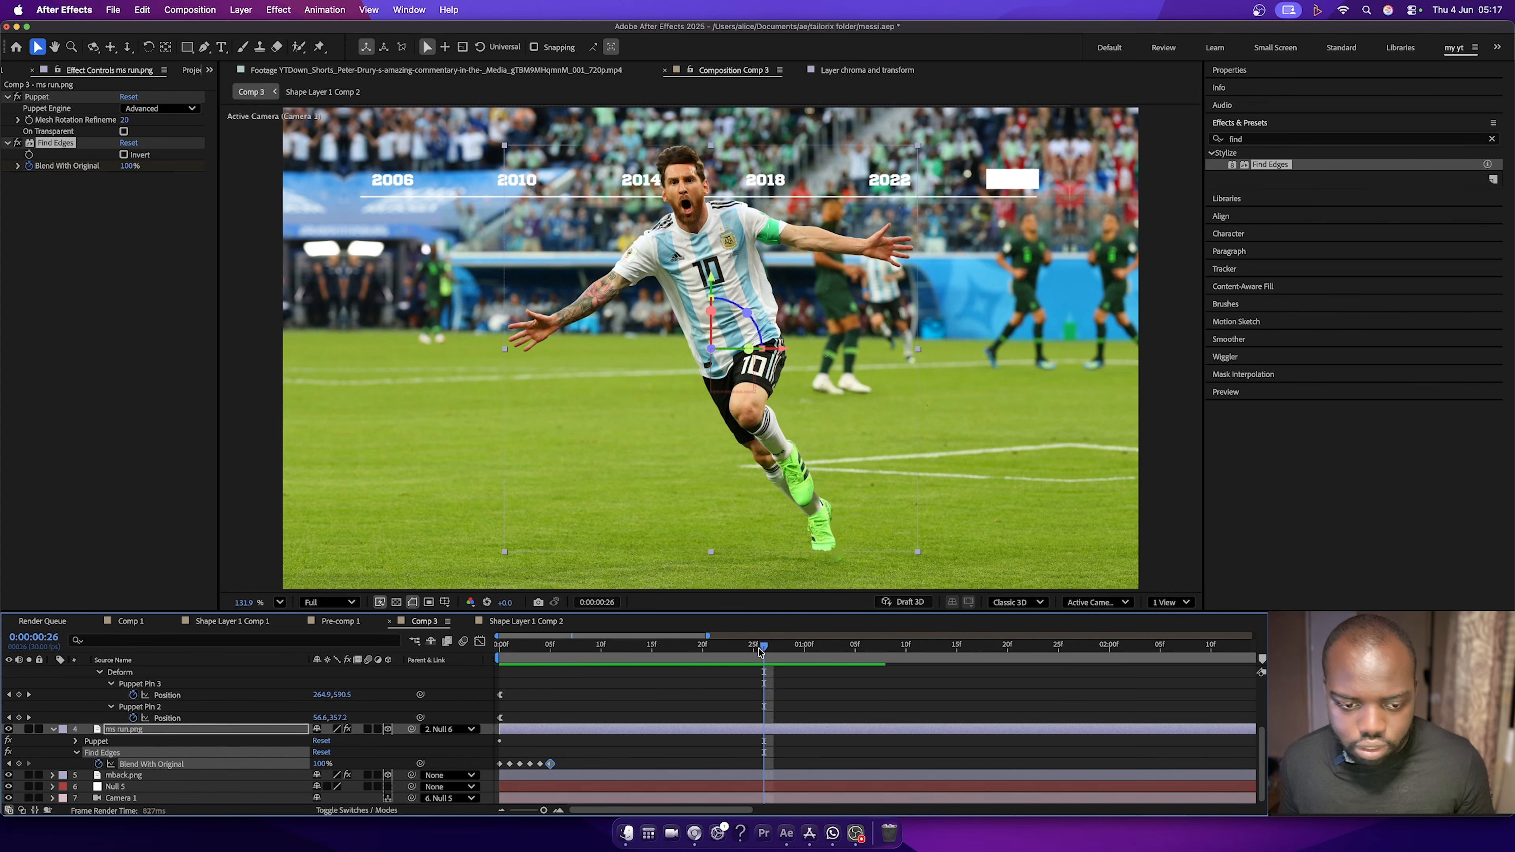
pyautogui.moveTo(579, 749); pyautogui.dragTo(492, 770)
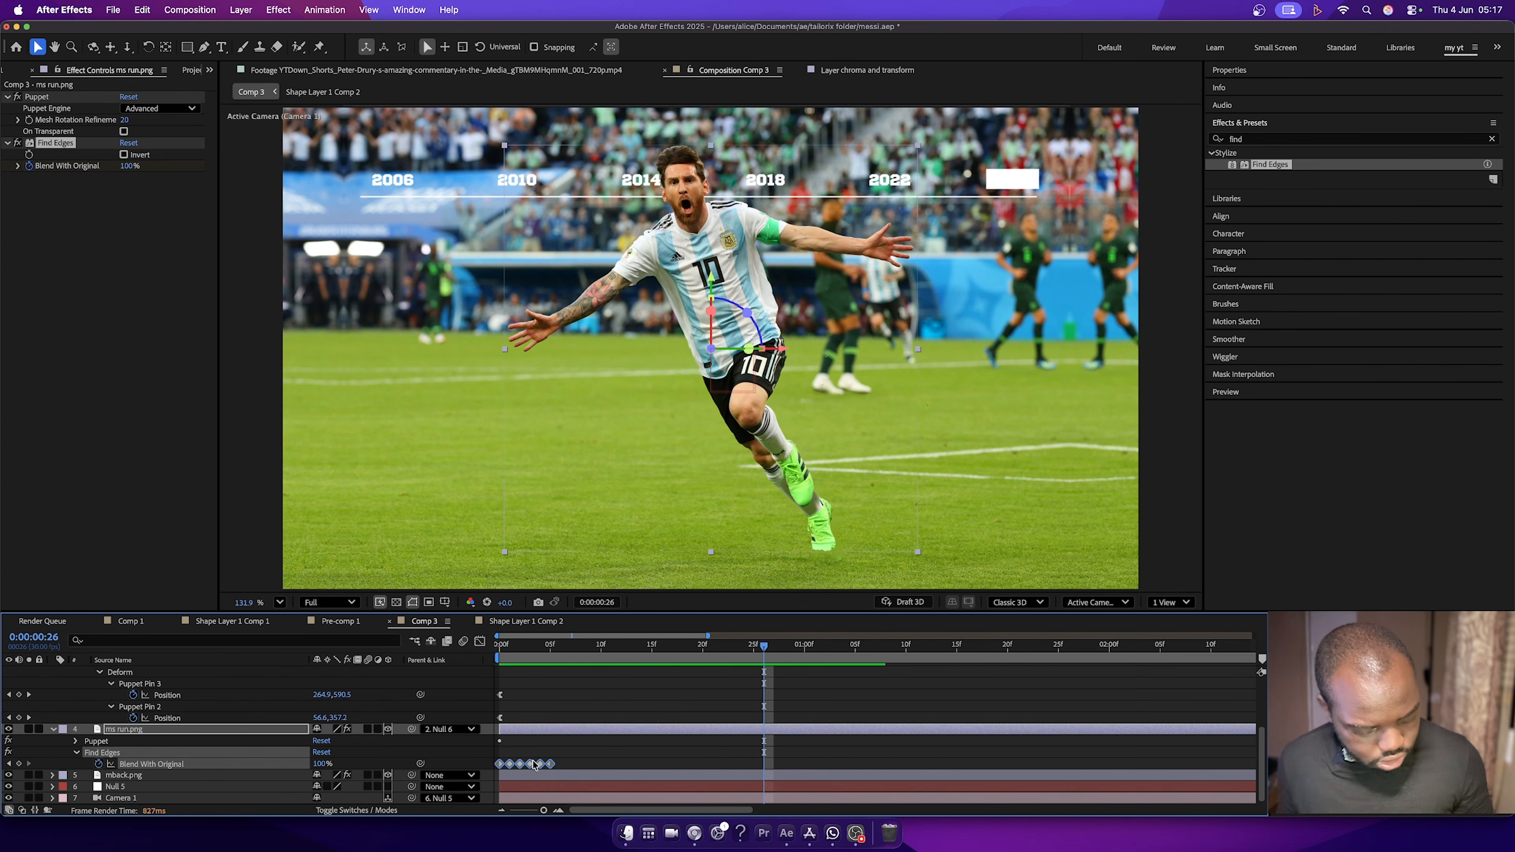
pyautogui.hotkey('ctrl', 'c')
pyautogui.hotkey('ctrl', 'v')
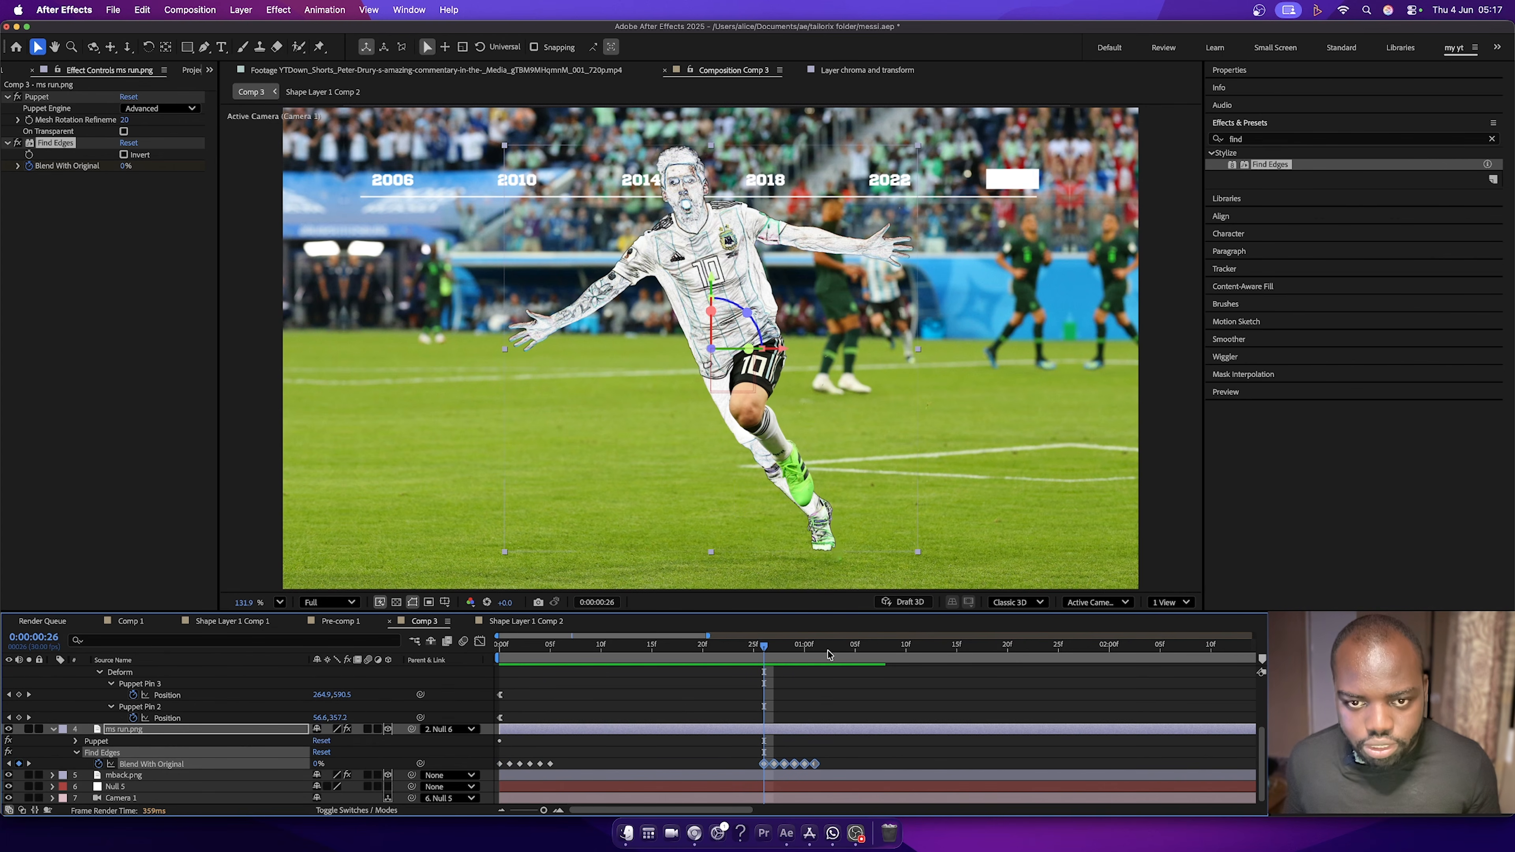
# Delete the first 0% keyframe of the pasted group and shift the remaining five to start at 0:00:00:26.
pyautogui.click(765, 765)
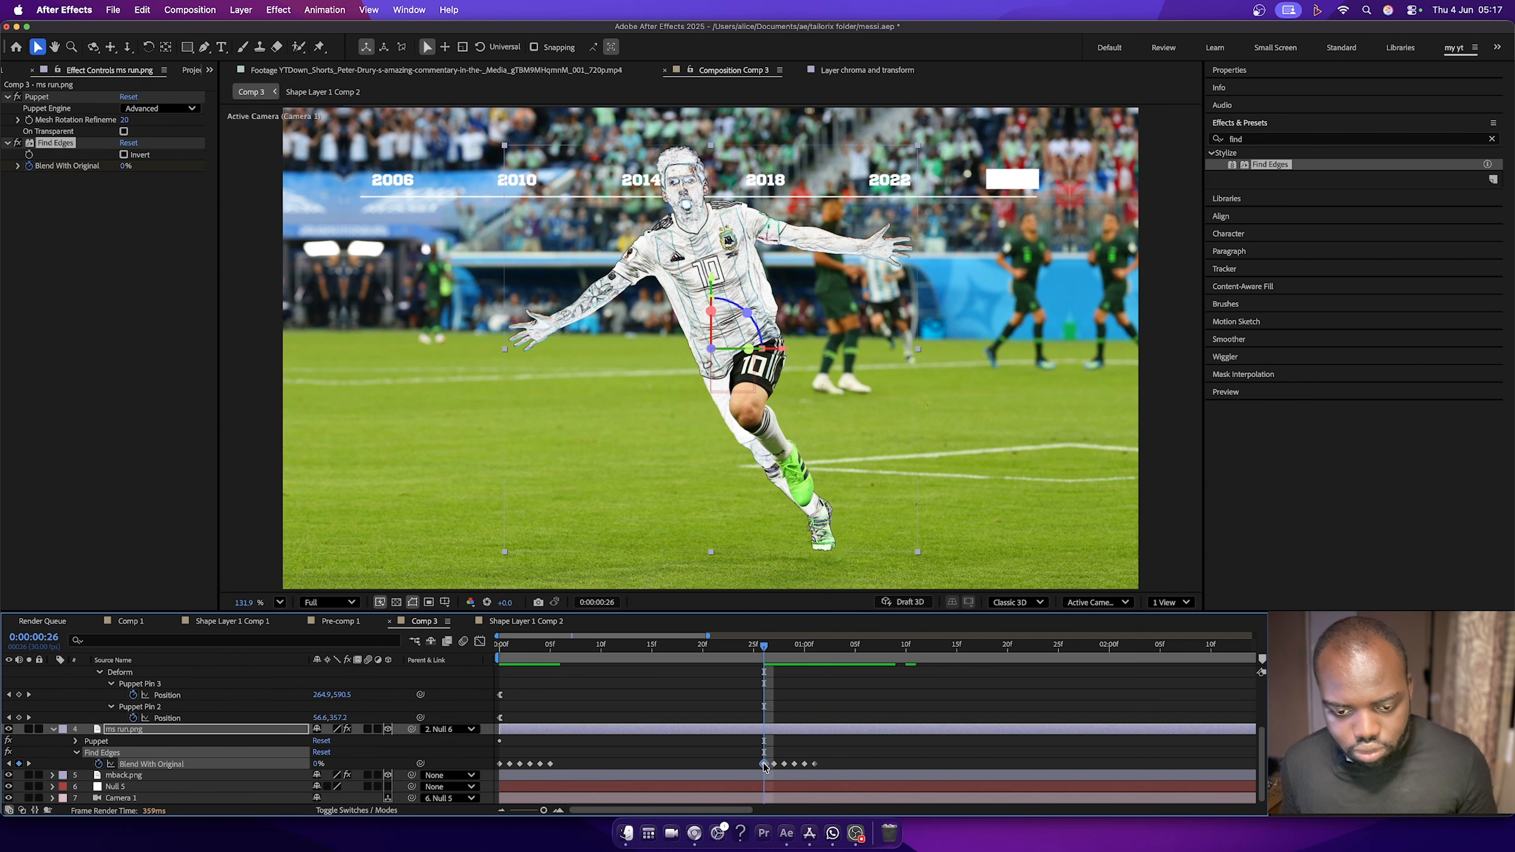
pyautogui.press('Delete')
pyautogui.moveTo(846, 755); pyautogui.dragTo(766, 768)
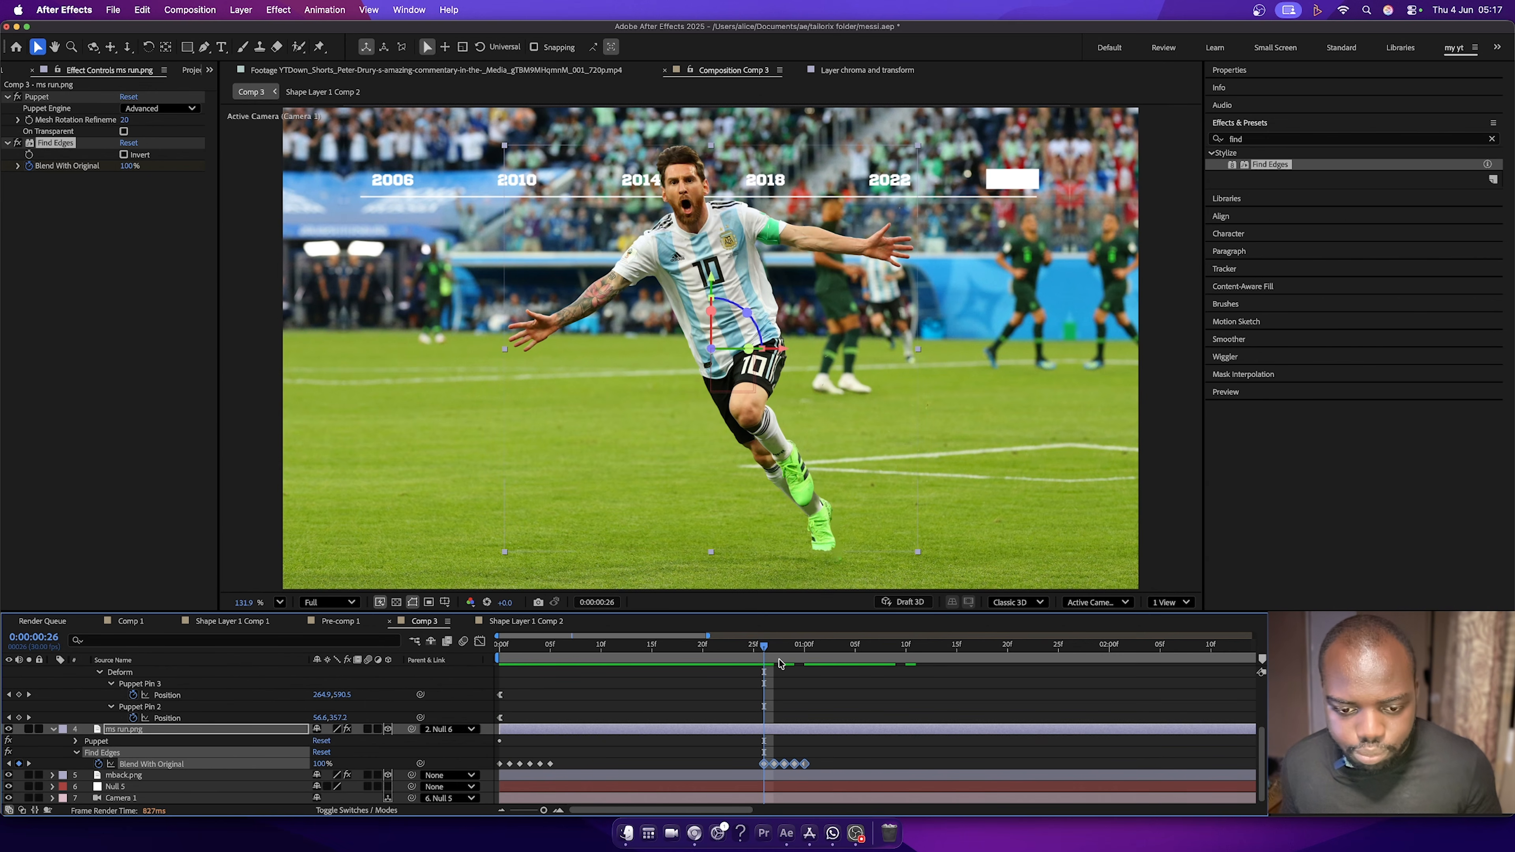
# Paste a third group of Blend With Original keyframes at 0:00:01:12 and shift it earlier so it ends there.
pyautogui.moveTo(775, 650); pyautogui.dragTo(928, 655)
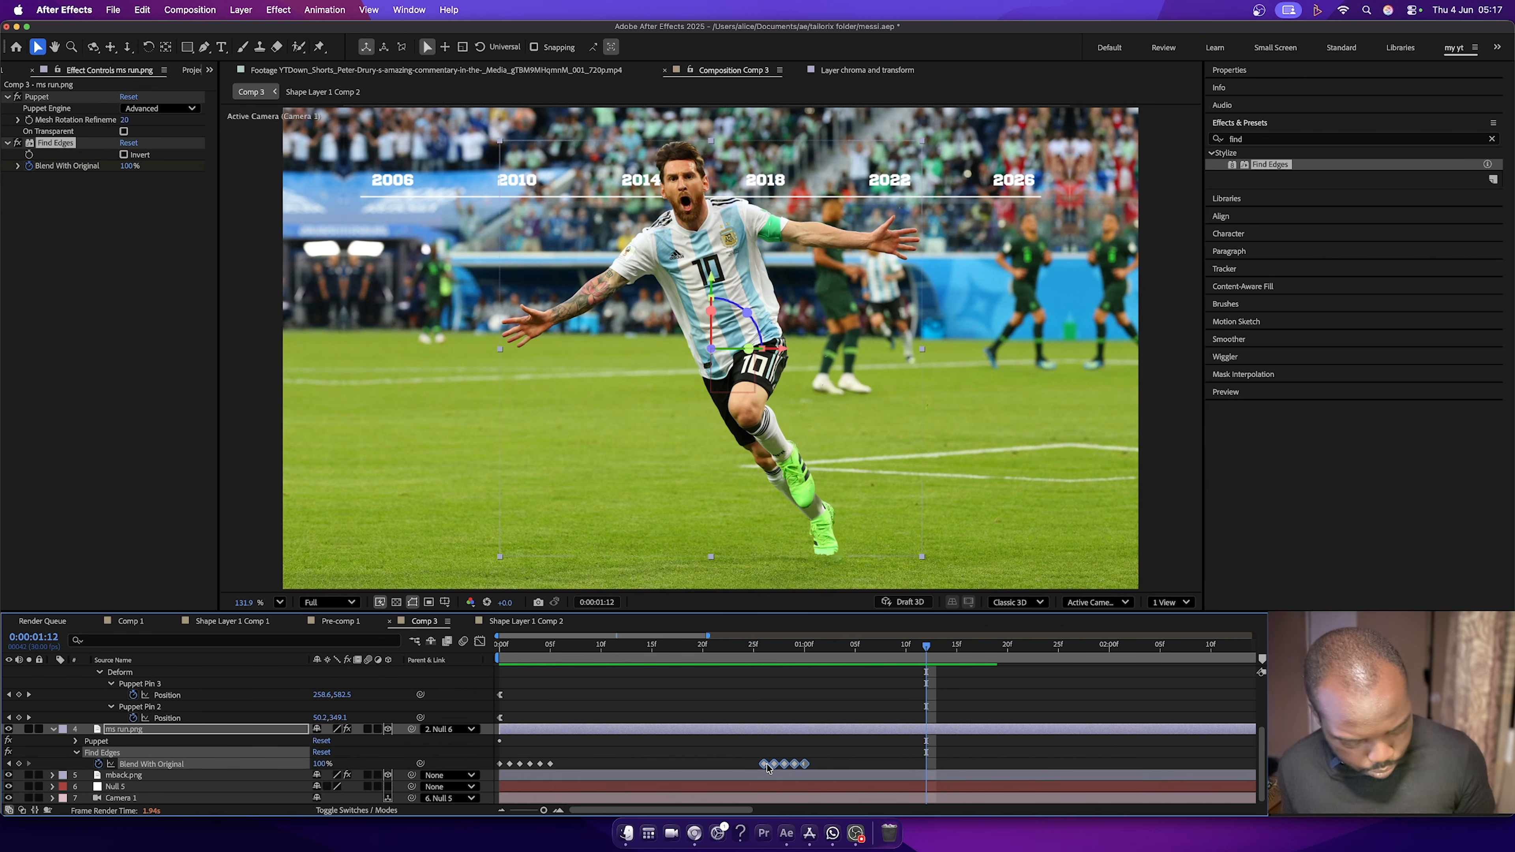
pyautogui.hotkey('ctrl', 'v')
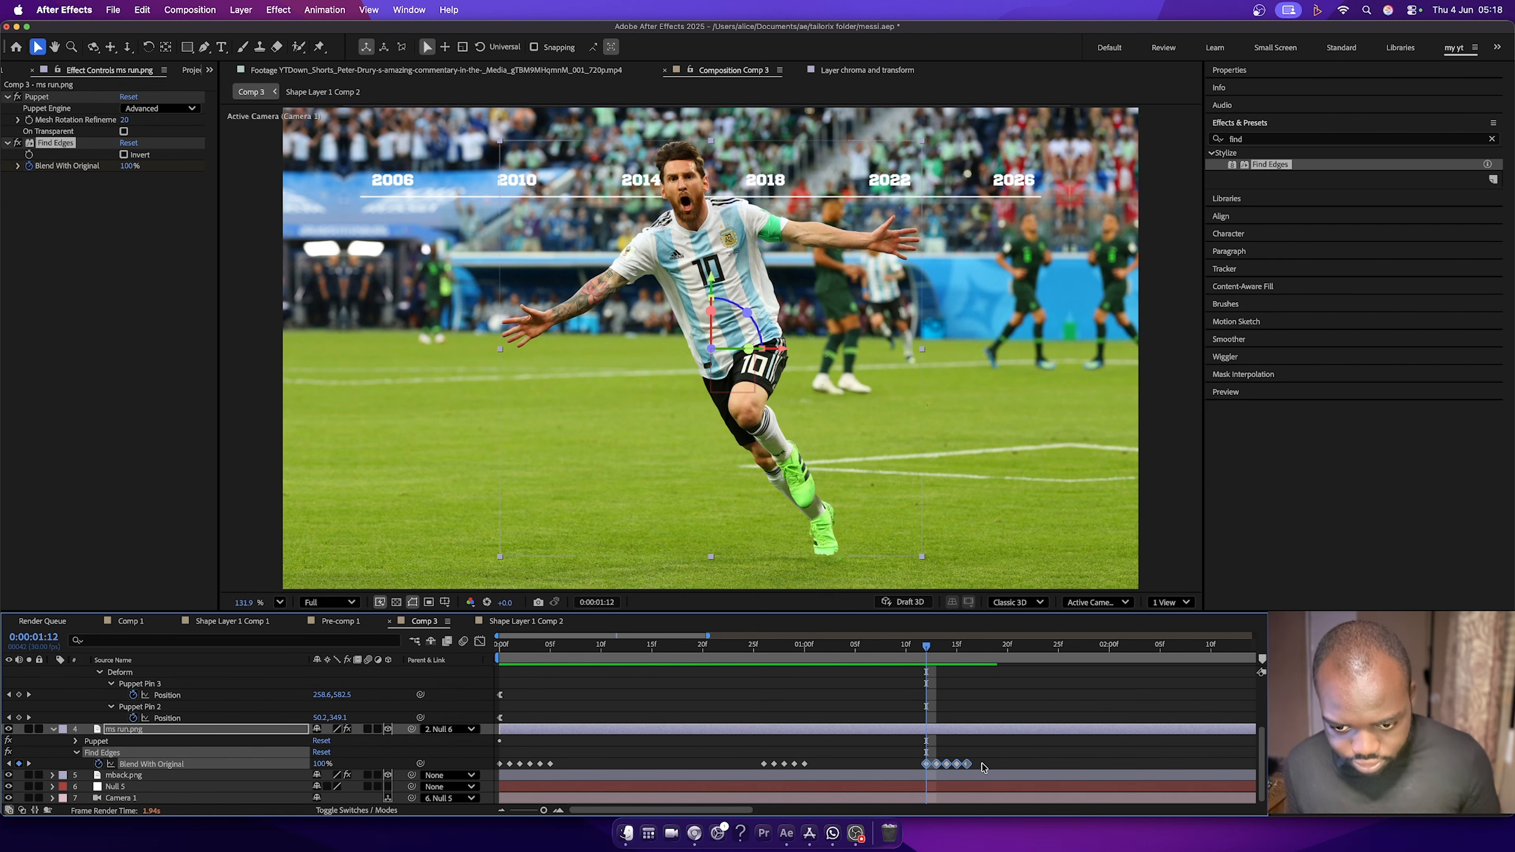
pyautogui.moveTo(967, 766); pyautogui.dragTo(928, 770)
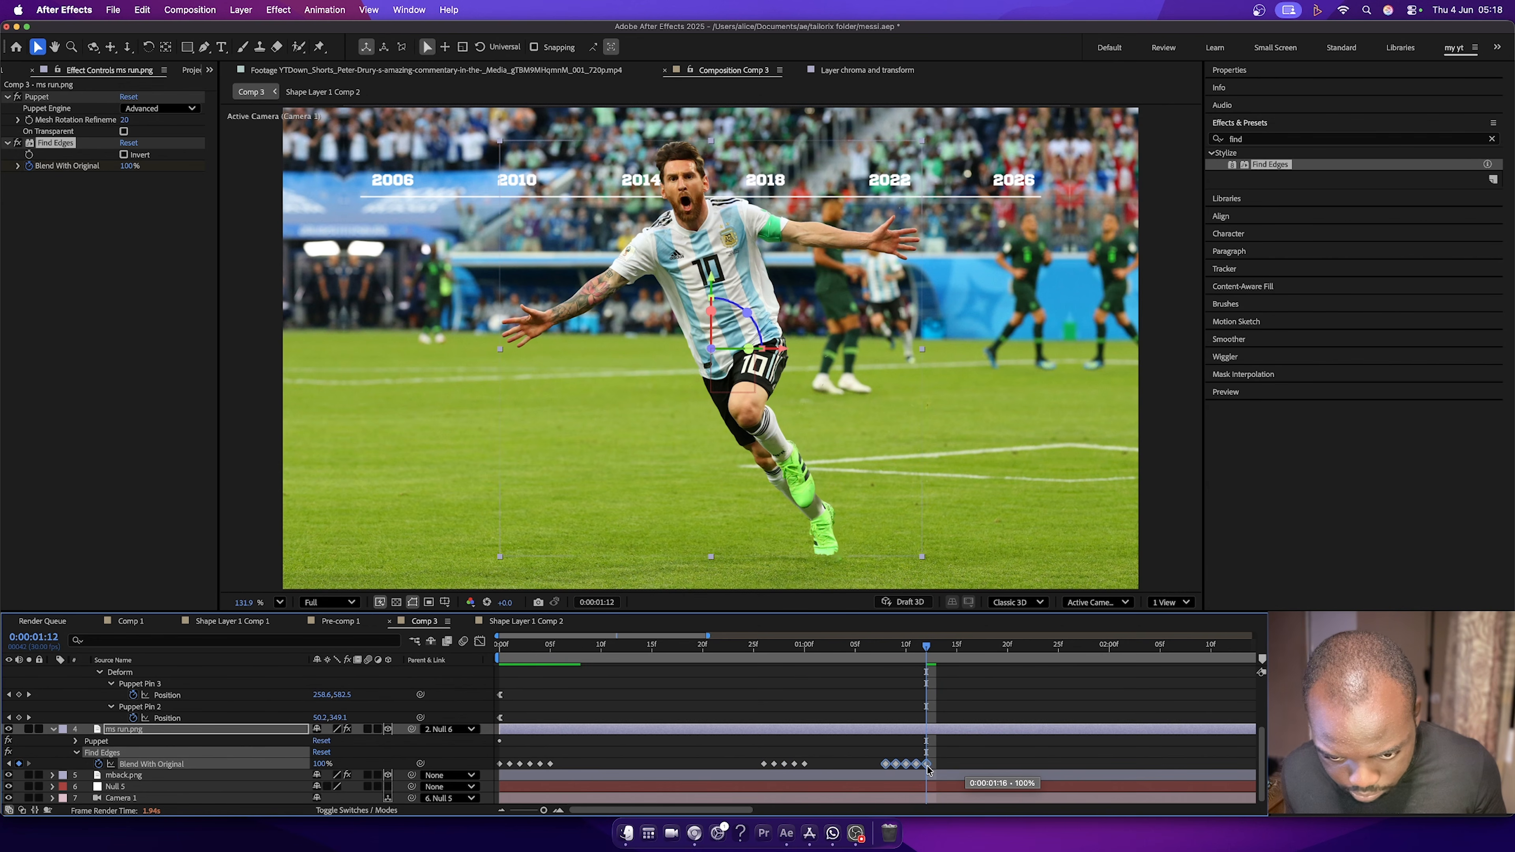
# Shift the second and third Blend With Original keyframe groups one frame earlier, starting at 0:00:00:25 and 0:00:01:07.
pyautogui.click(905, 657)
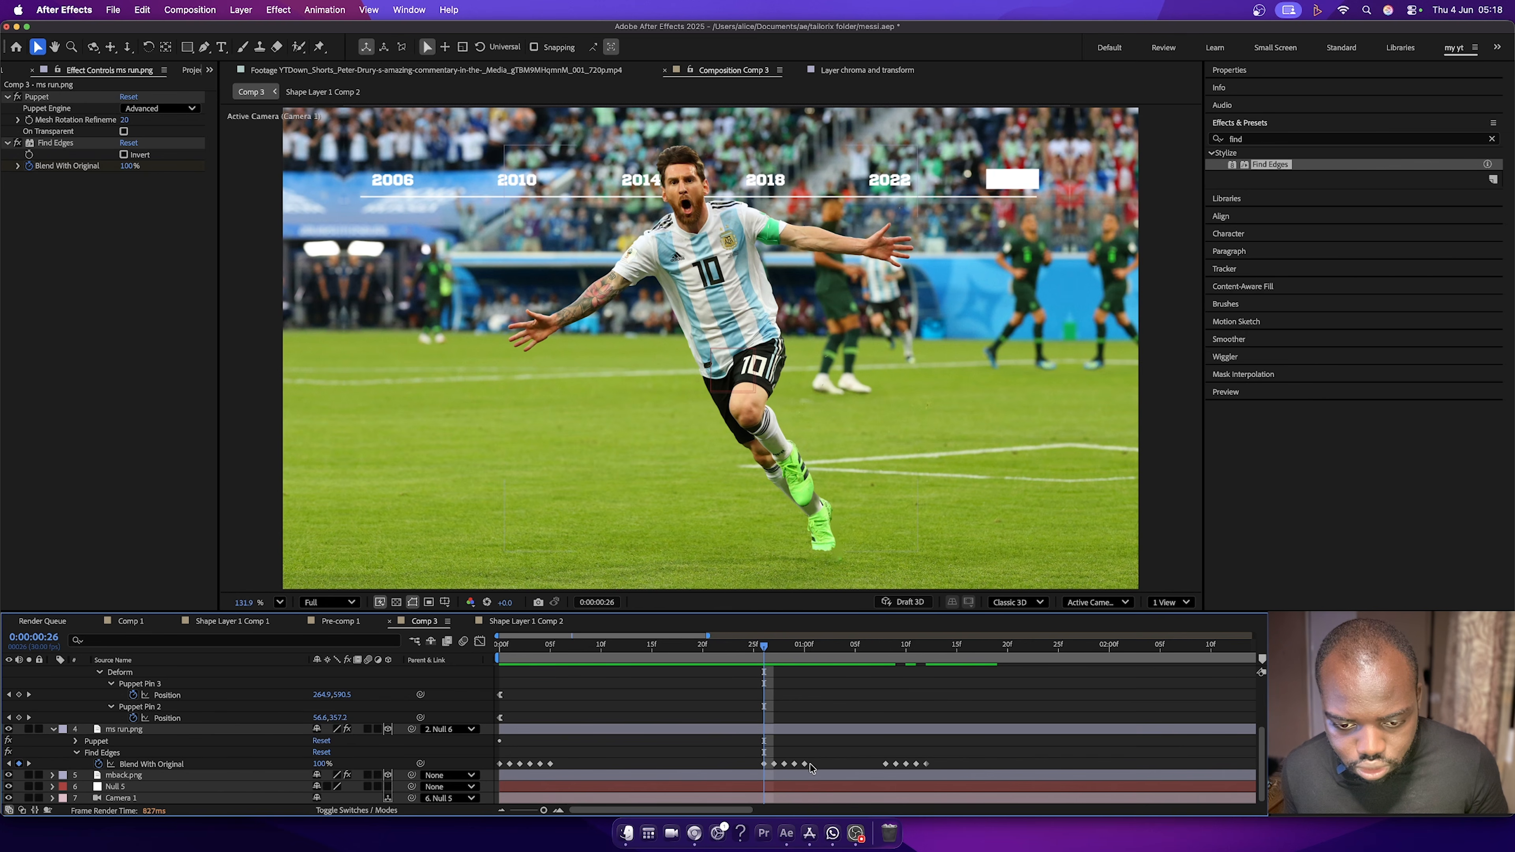
pyautogui.moveTo(836, 770); pyautogui.dragTo(758, 768)
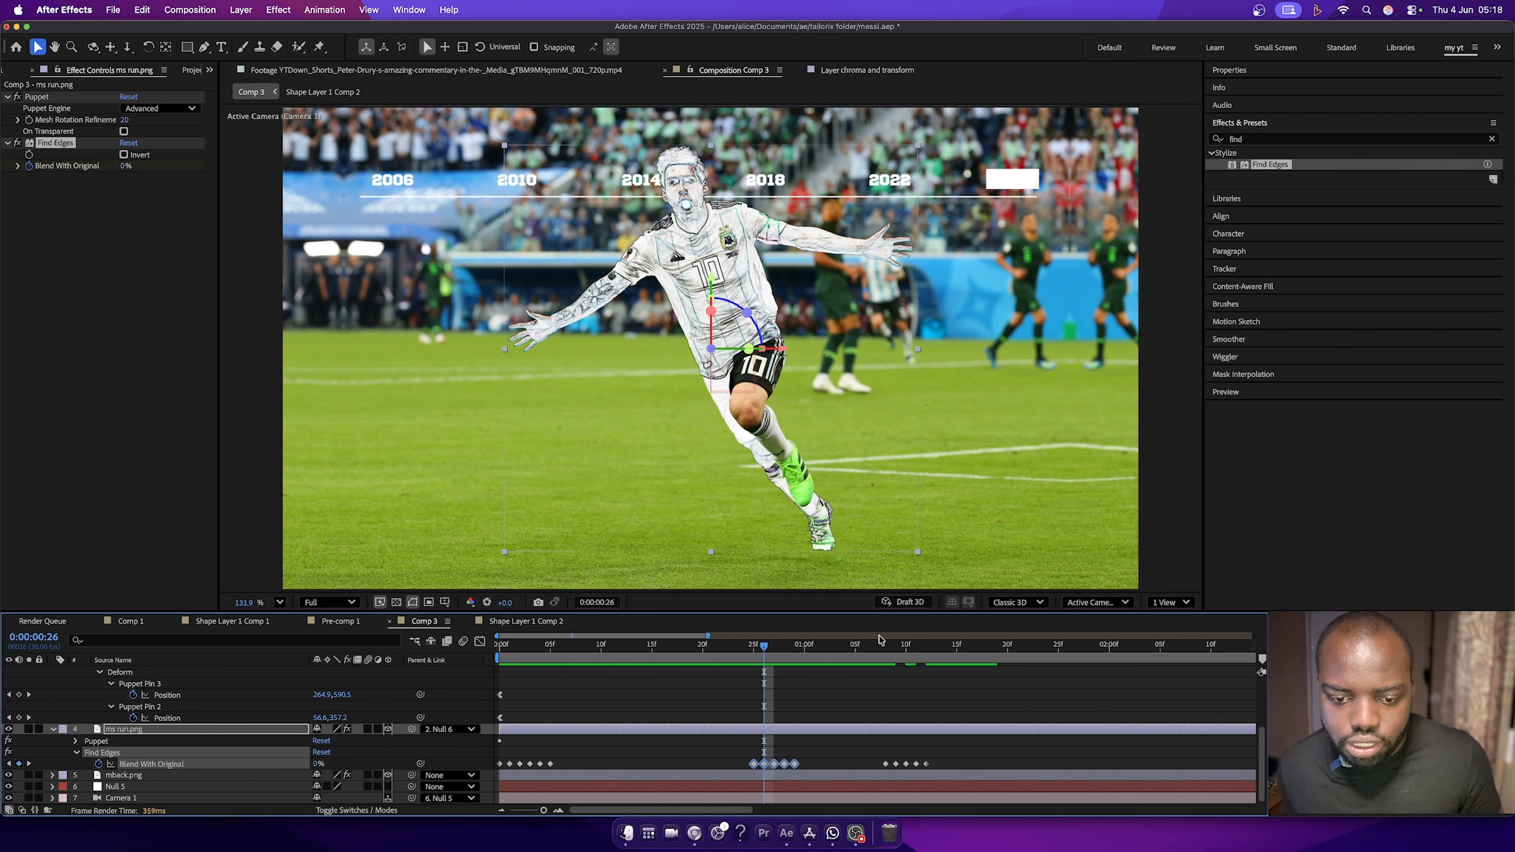
pyautogui.moveTo(887, 651)
pyautogui.mouseDown()
pyautogui.moveTo(902, 654)
pyautogui.moveTo(890, 657)
pyautogui.mouseUp()
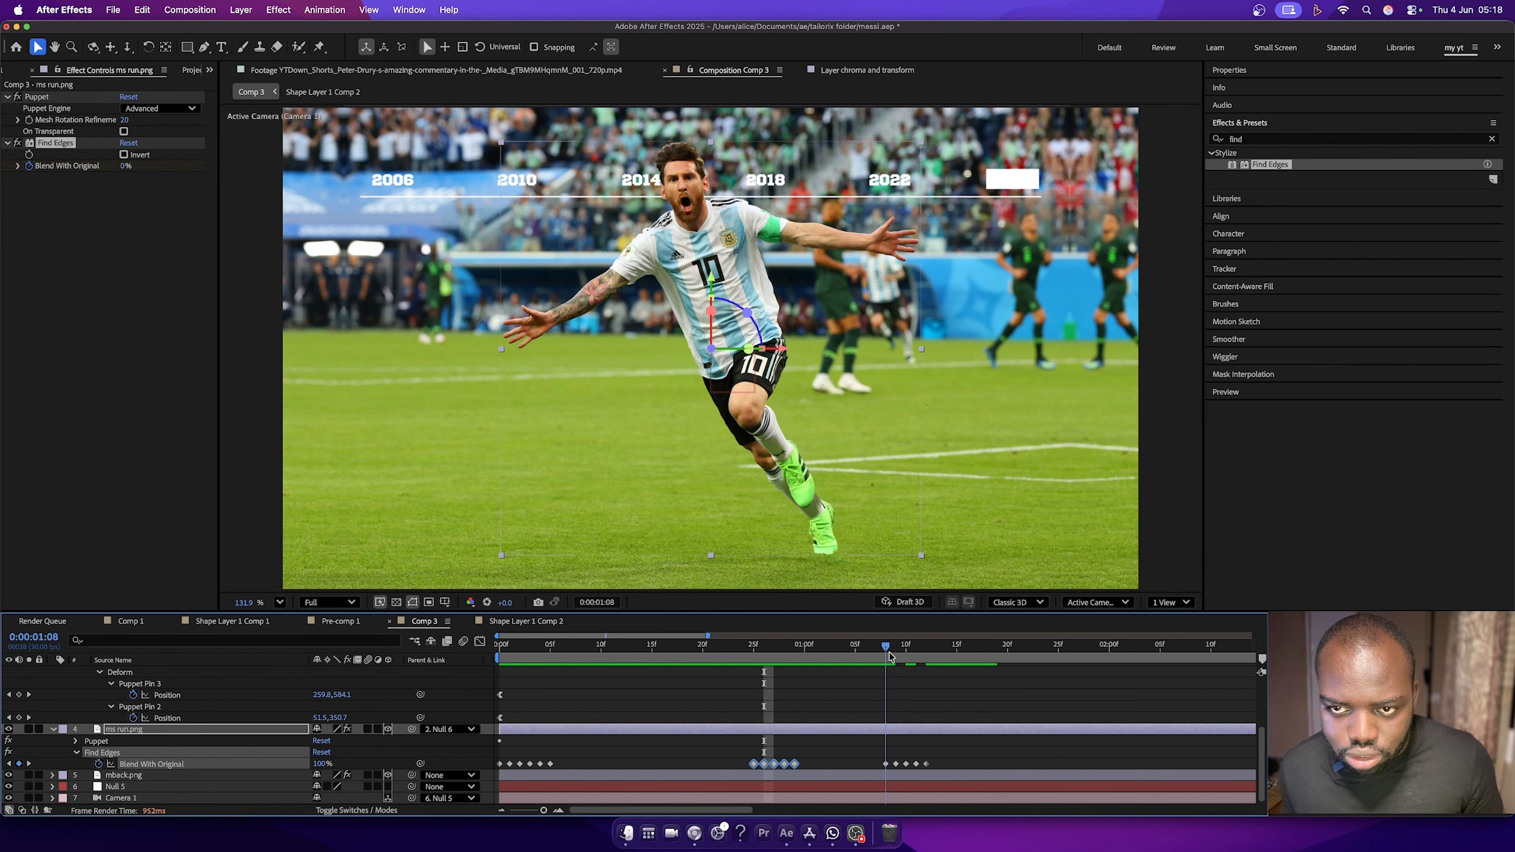
pyautogui.hscroll(2, 901, 764)
pyautogui.moveTo(886, 755); pyautogui.dragTo(824, 766)
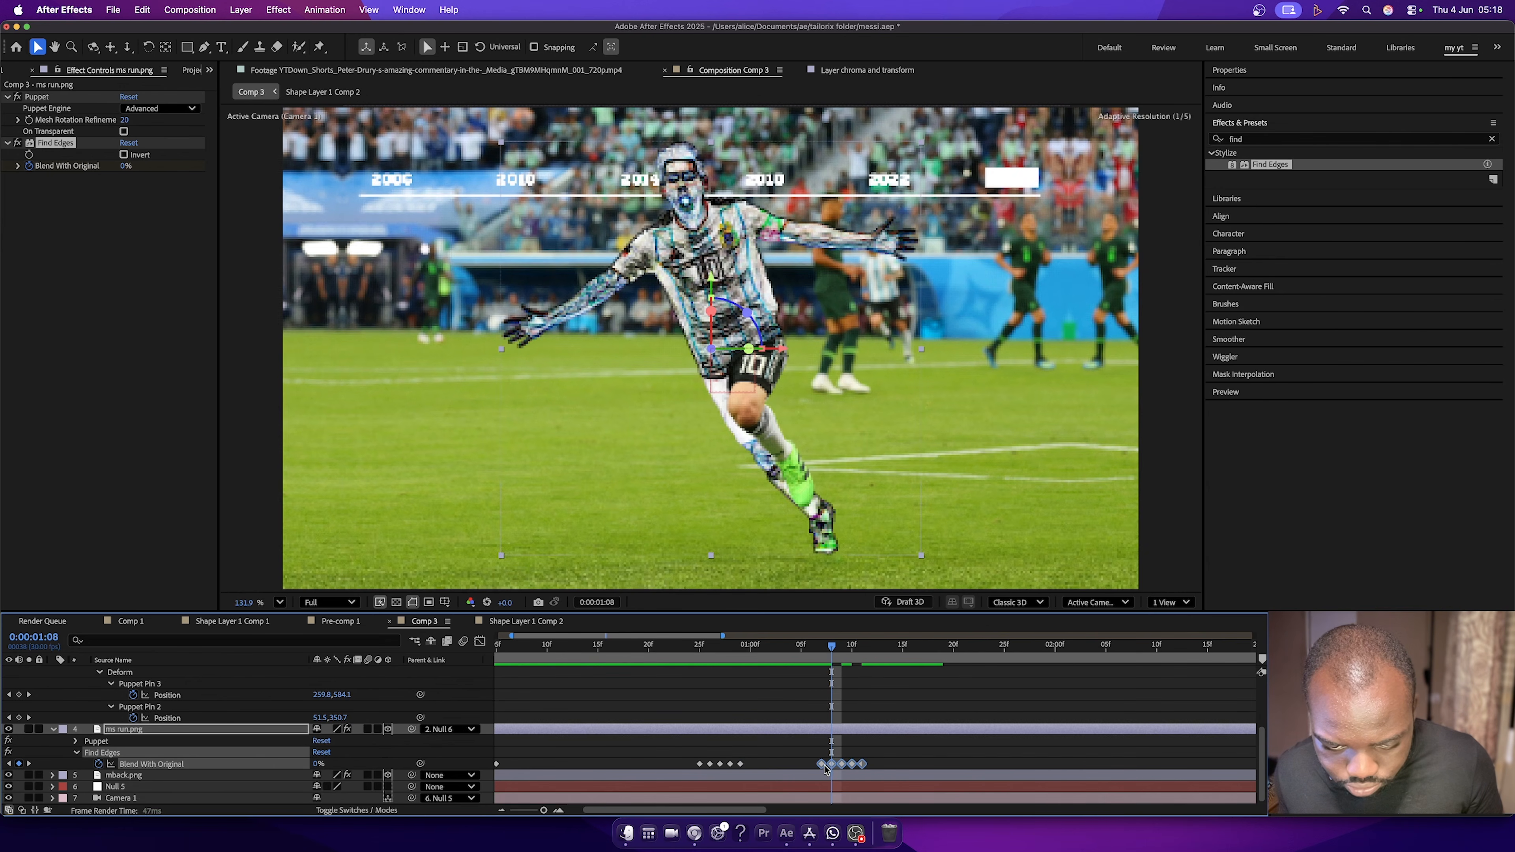
# Preview the second and third sketch flickers from 0:00:00:24.
pyautogui.click(693, 648)
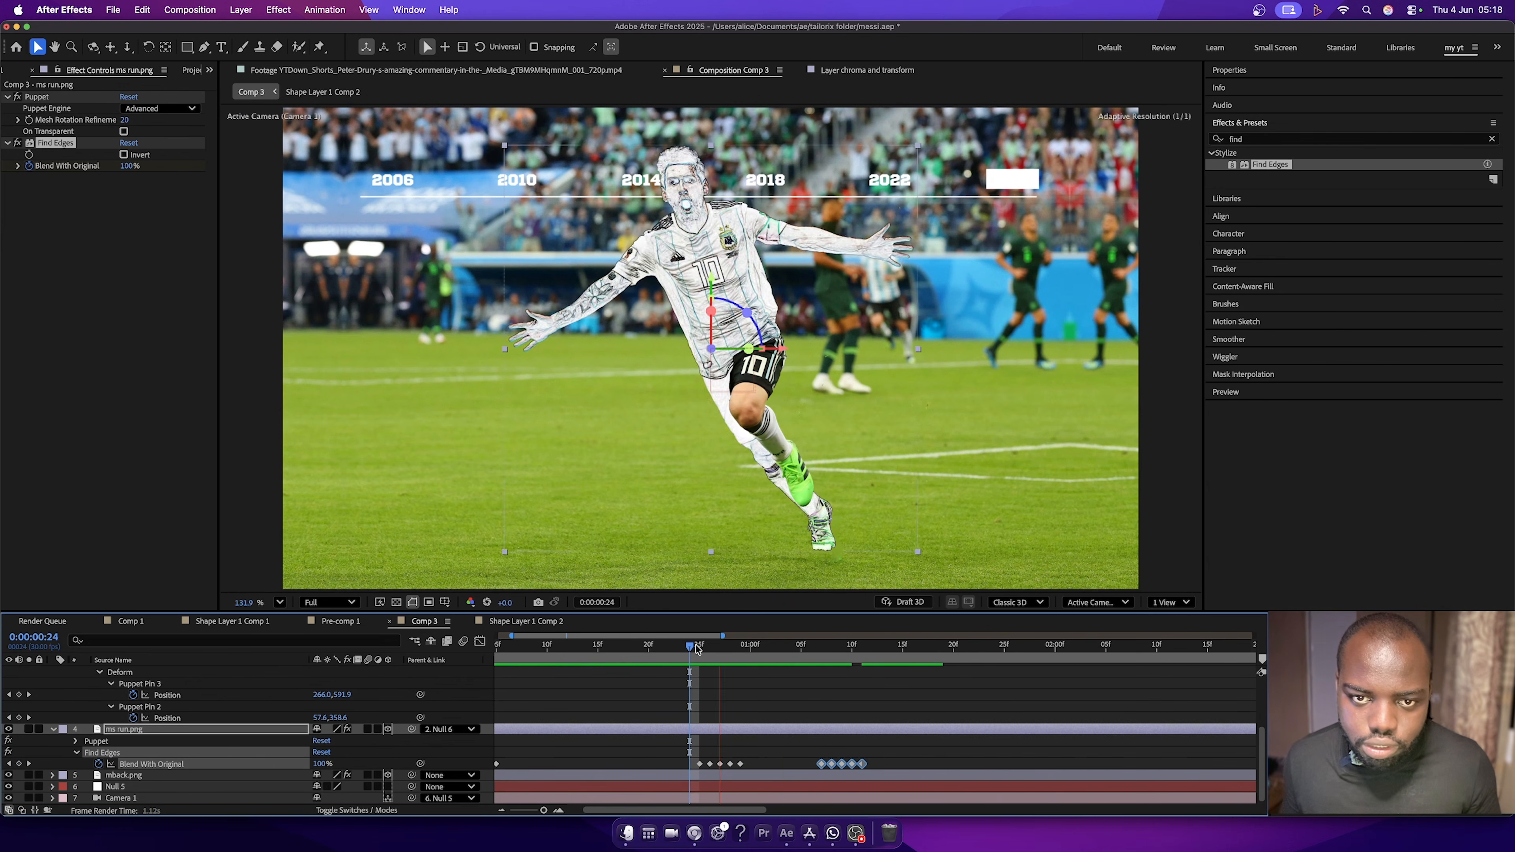
pyautogui.press('space')
pyautogui.press('space')
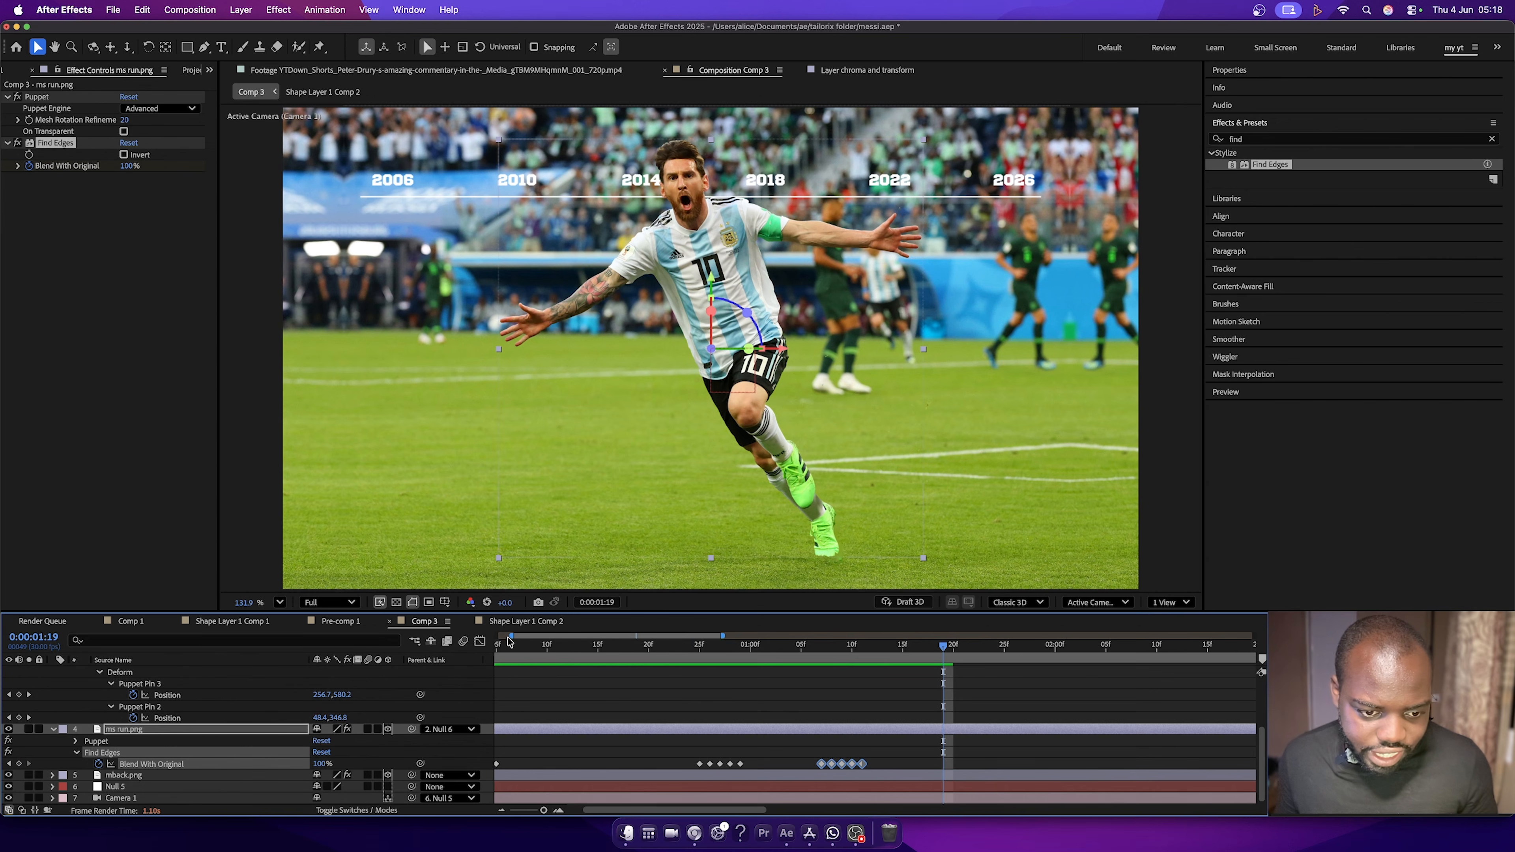
# Preview all the sketch flickers from the start of Comp 3 and inspect the frame at 0:00:01:10.
pyautogui.moveTo(510, 636); pyautogui.dragTo(495, 637)
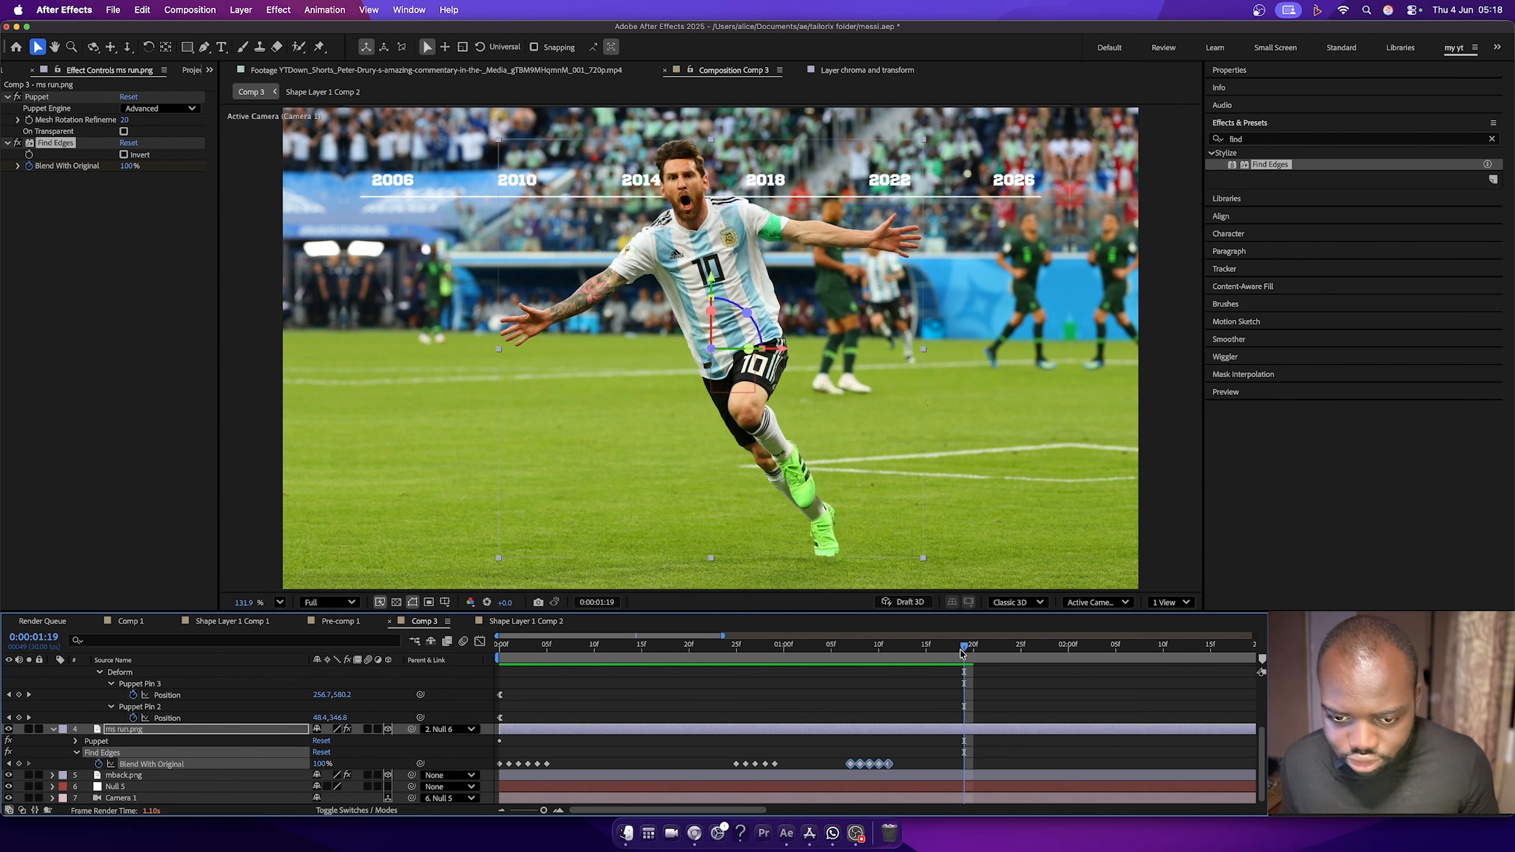
pyautogui.moveTo(722, 635); pyautogui.dragTo(947, 636)
pyautogui.press('Home')
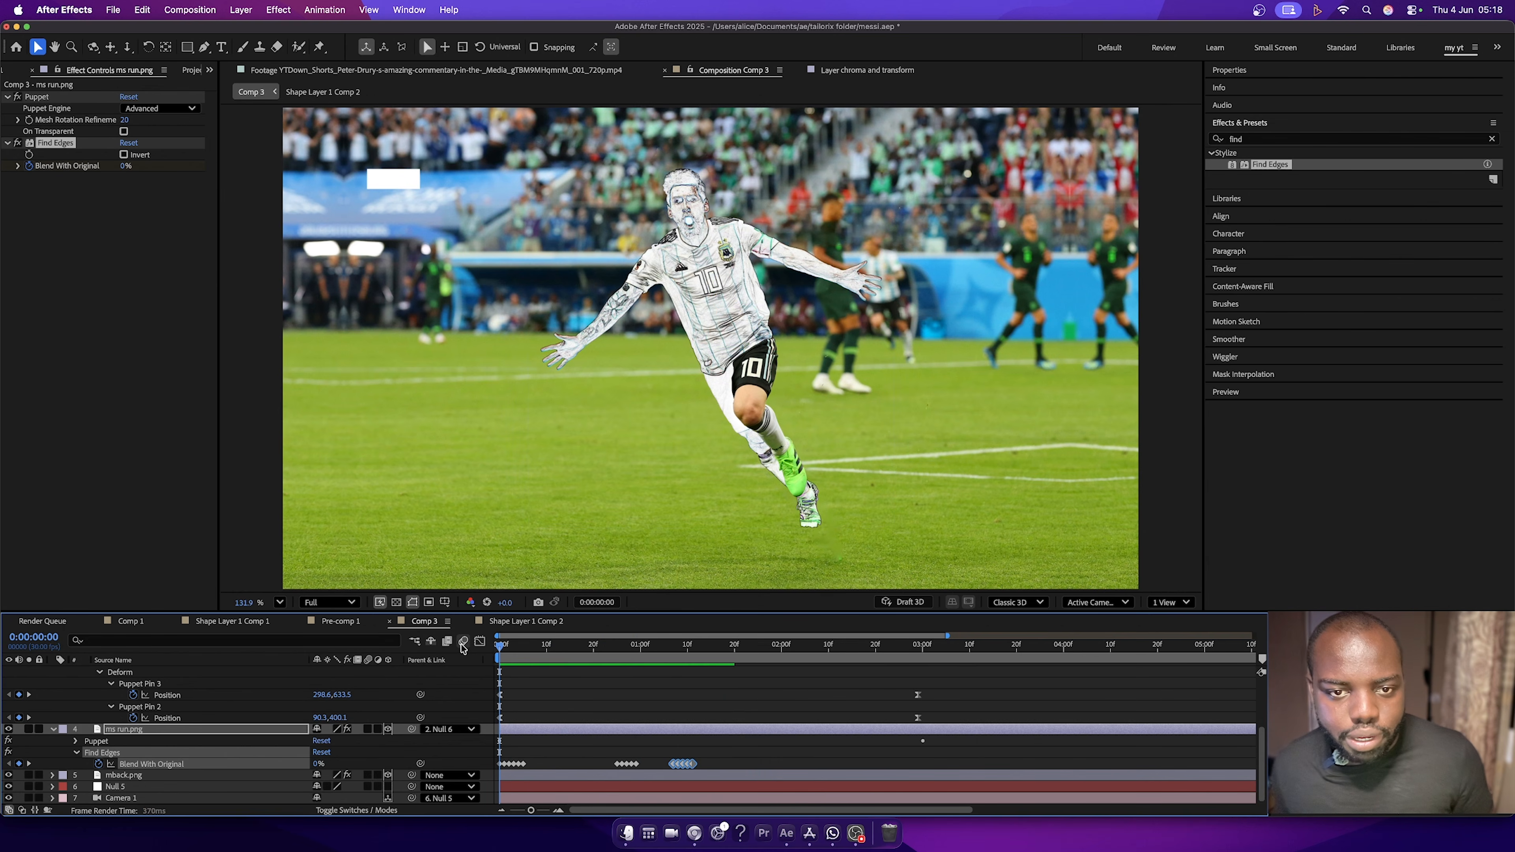
pyautogui.press('space')
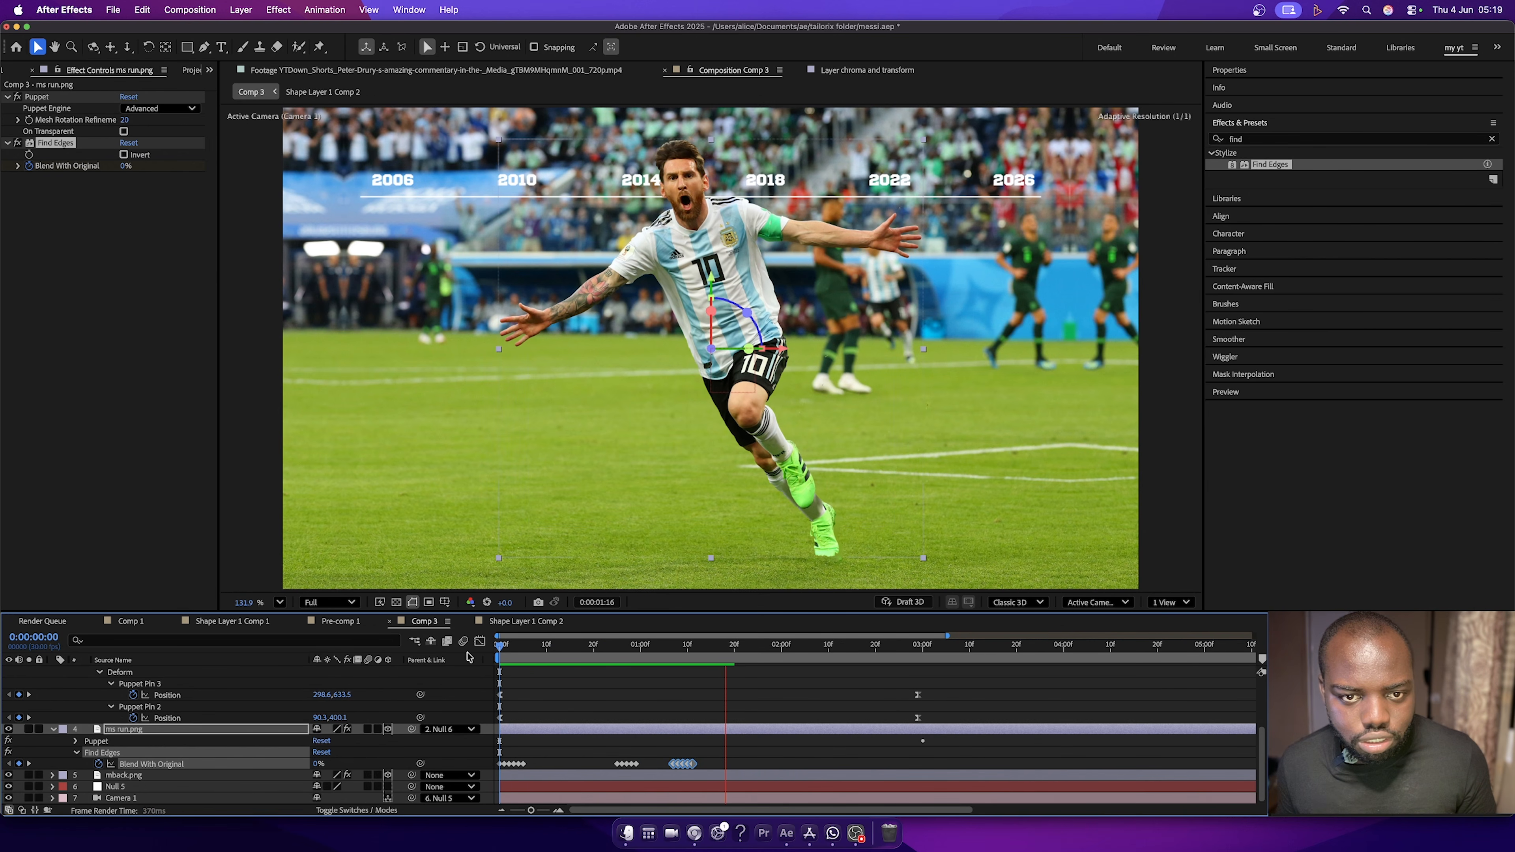
pyautogui.click(506, 755)
pyautogui.click(685, 656)
pyautogui.moveTo(685, 656); pyautogui.dragTo(688, 657)
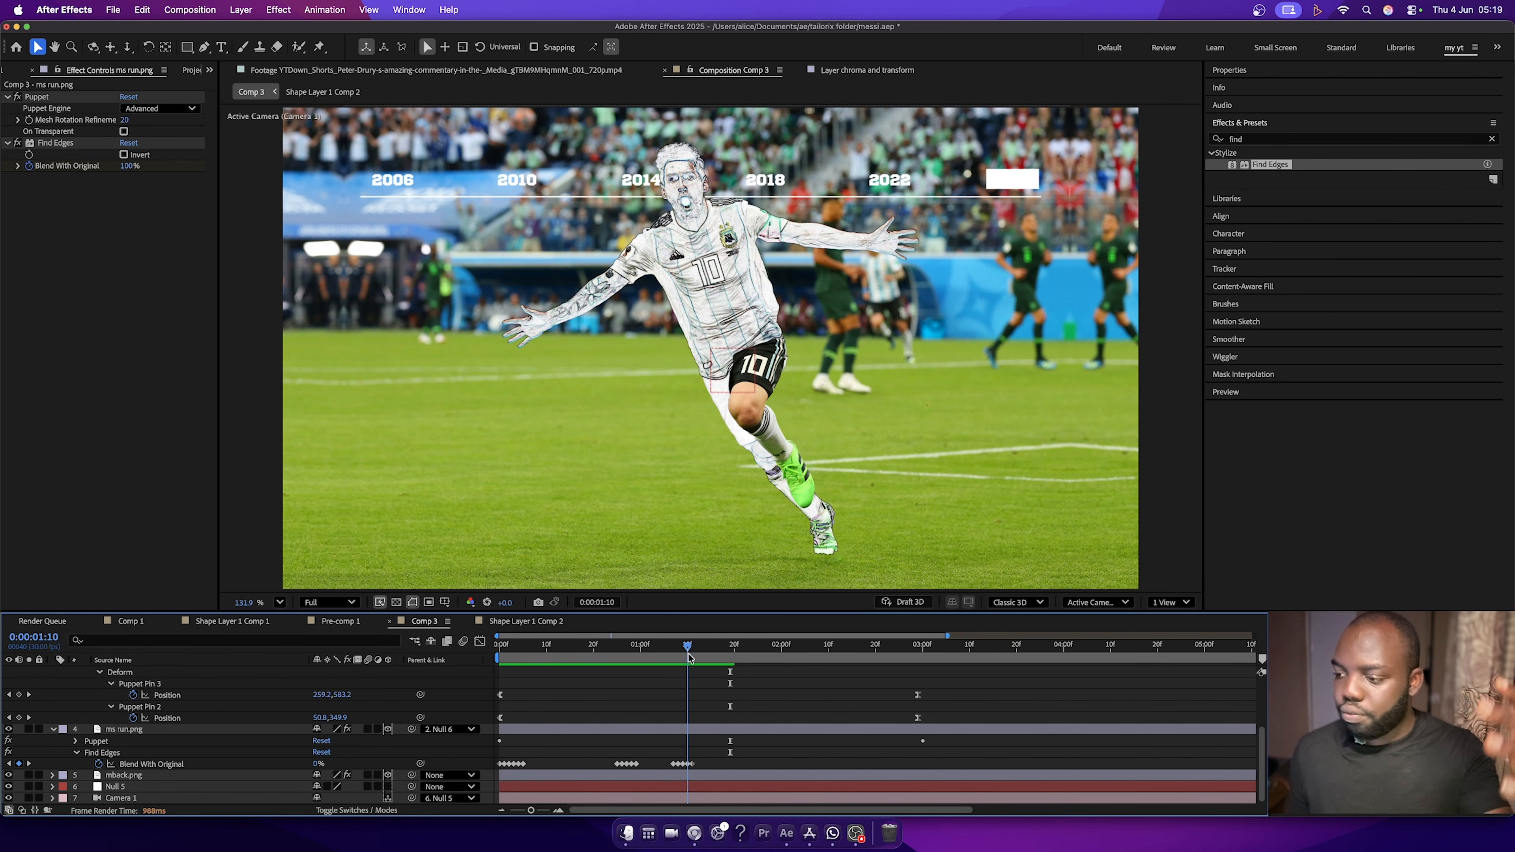
# Copy the keyframed Find Edges effect from ms run.png onto m leg.png, starting at 0:00:00:00.
pyautogui.moveTo(717, 768); pyautogui.dragTo(490, 763)
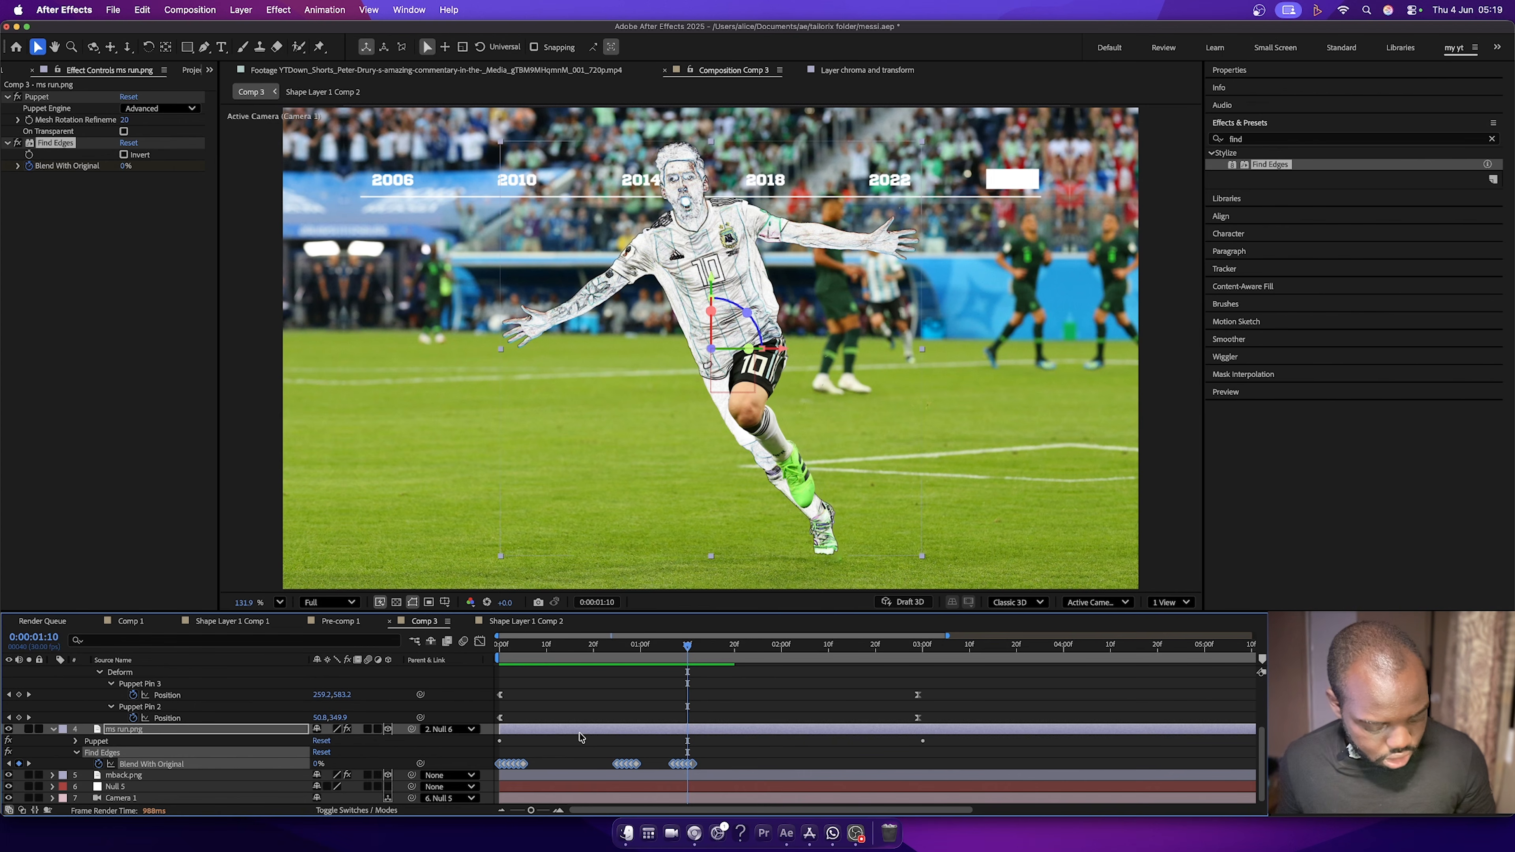
pyautogui.scroll(3, 199, 721)
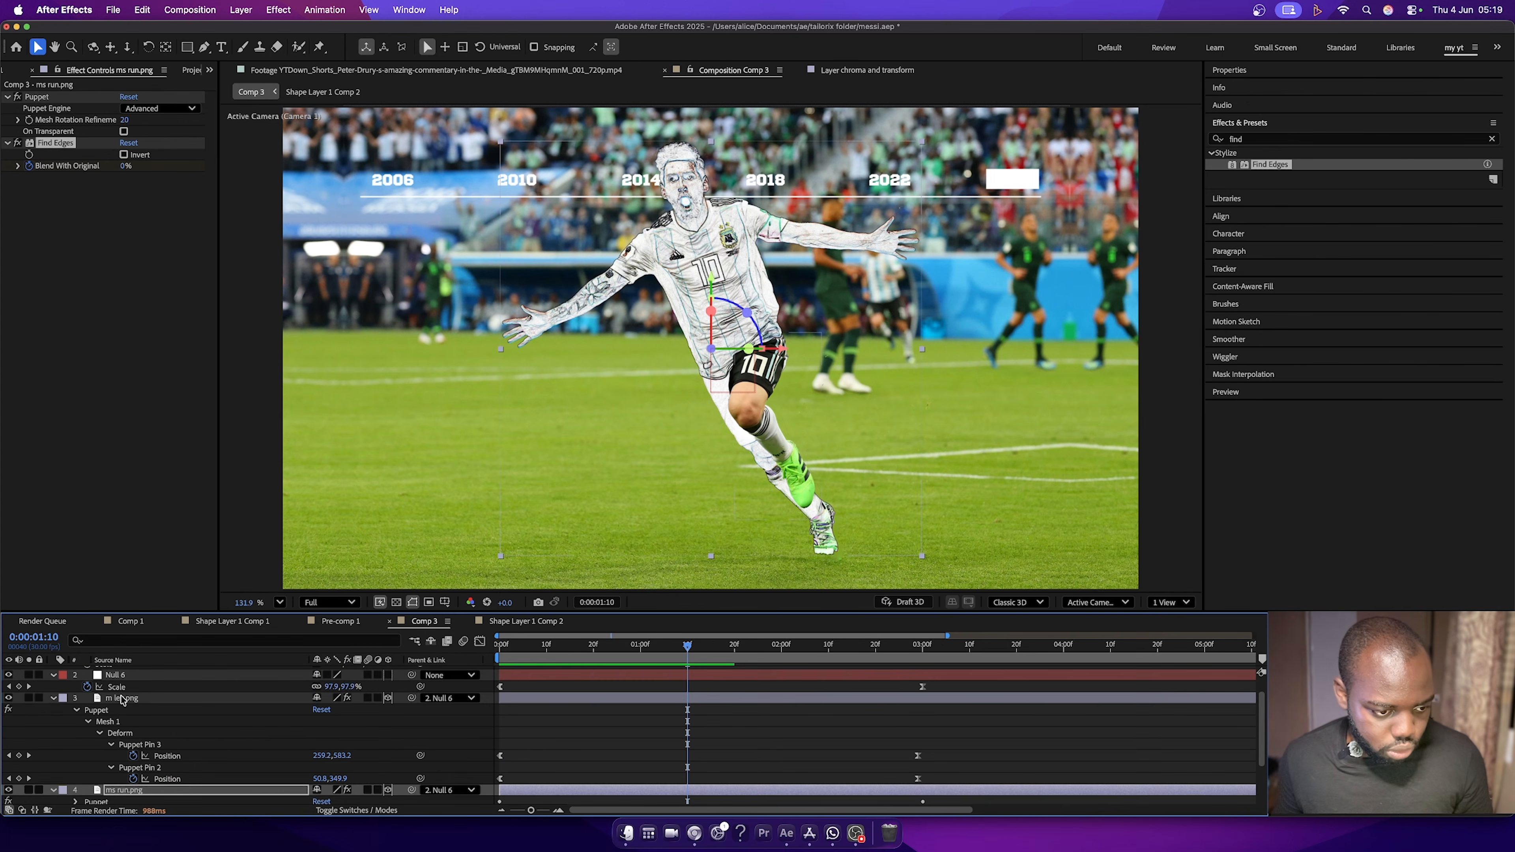
pyautogui.click(123, 698)
pyautogui.moveTo(521, 648); pyautogui.dragTo(471, 654)
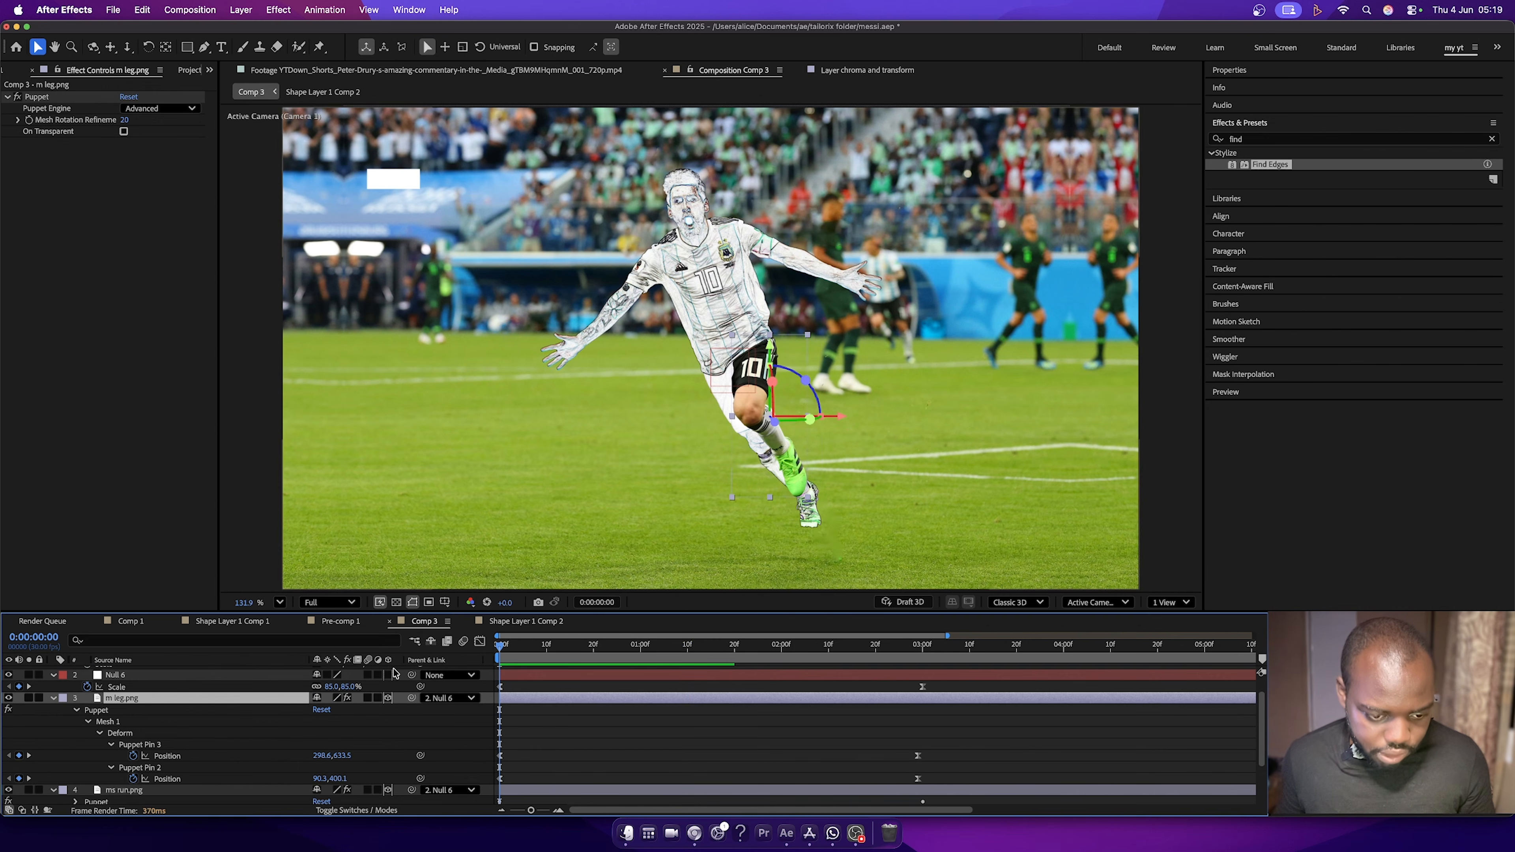
pyautogui.press('super+v')
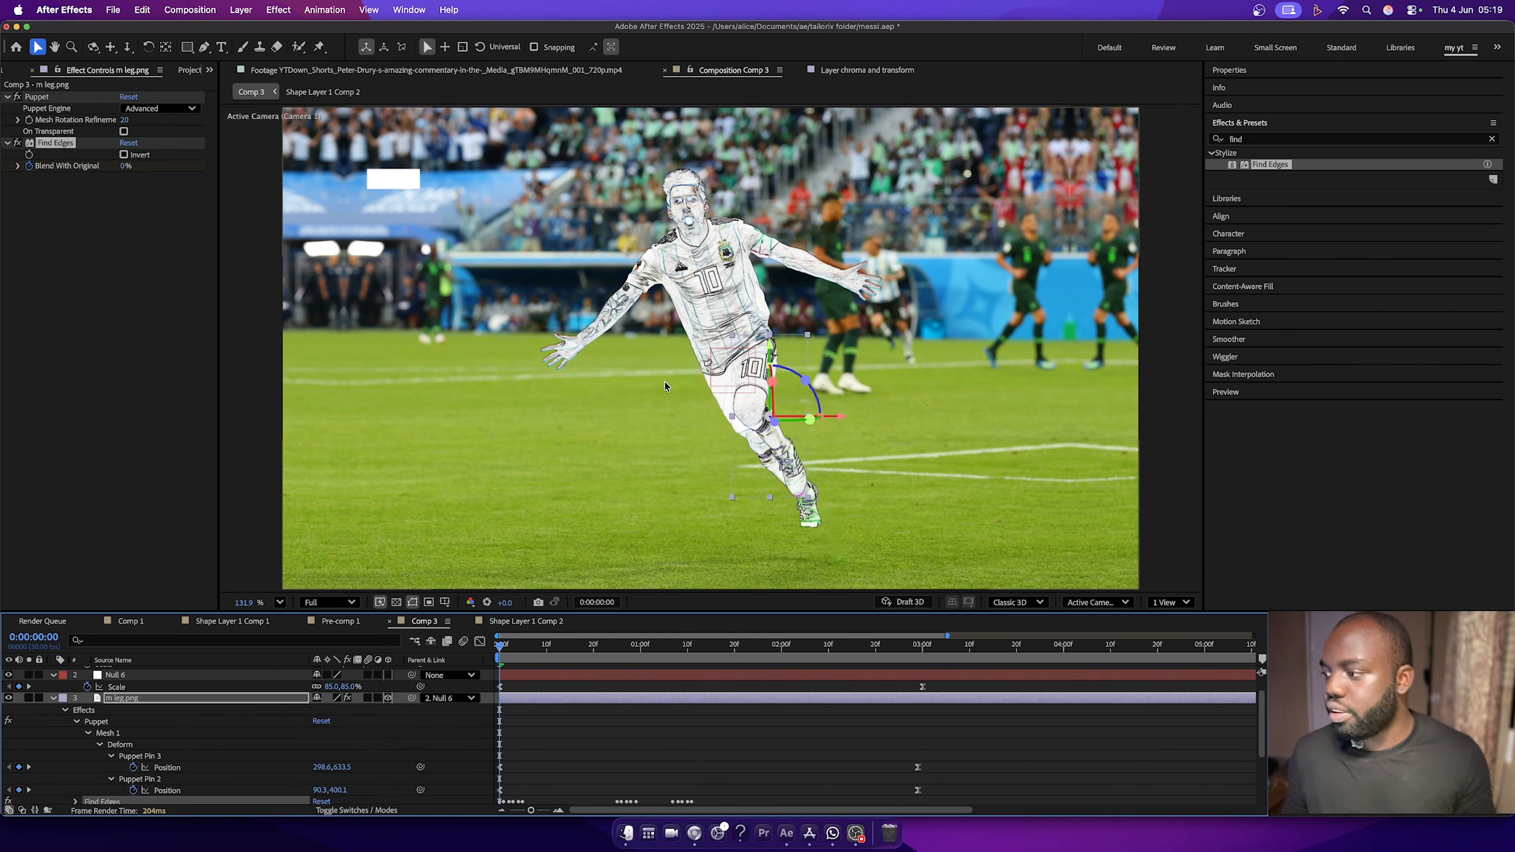
pyautogui.scroll(-2, 629, 396)
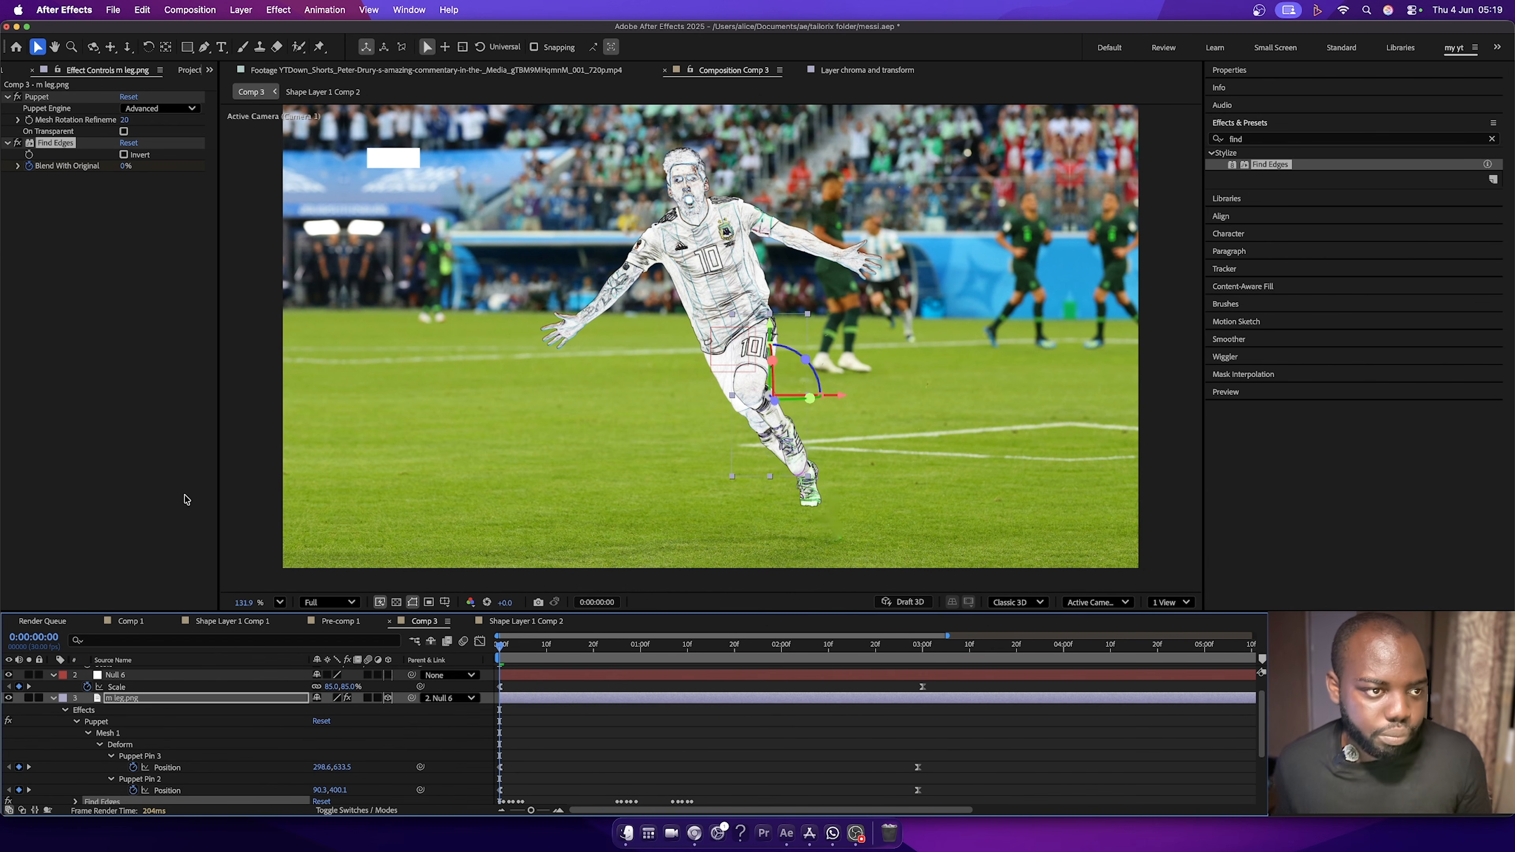
pyautogui.click(54, 698)
# Apply the Drop Shadow effect to ms run.png with the playhead at 0:00:00:23.
pyautogui.click(83, 729)
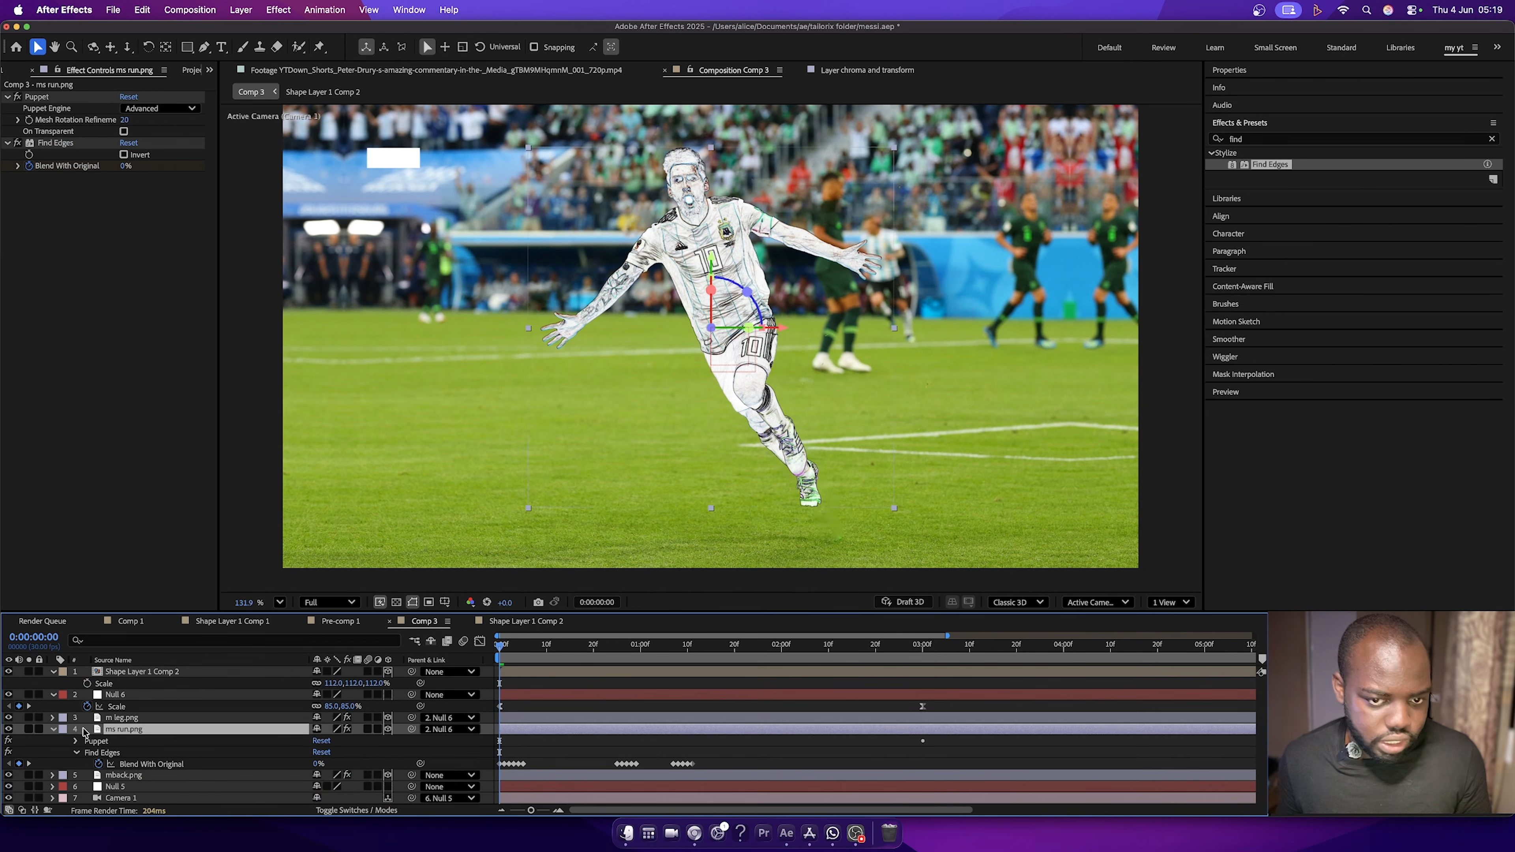
pyautogui.moveTo(542, 654); pyautogui.dragTo(607, 654)
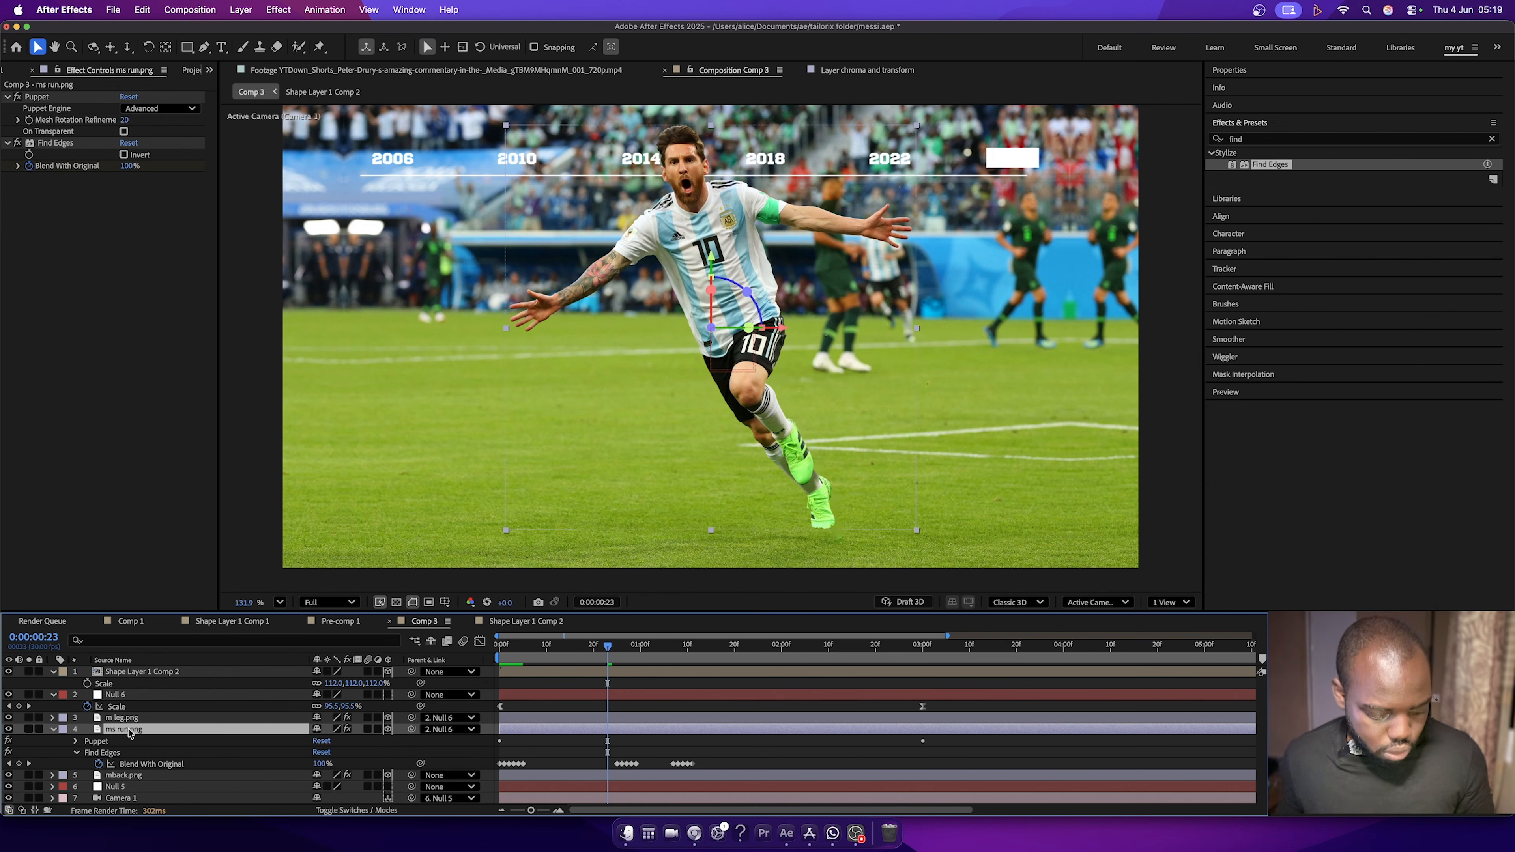
pyautogui.click(1492, 138)
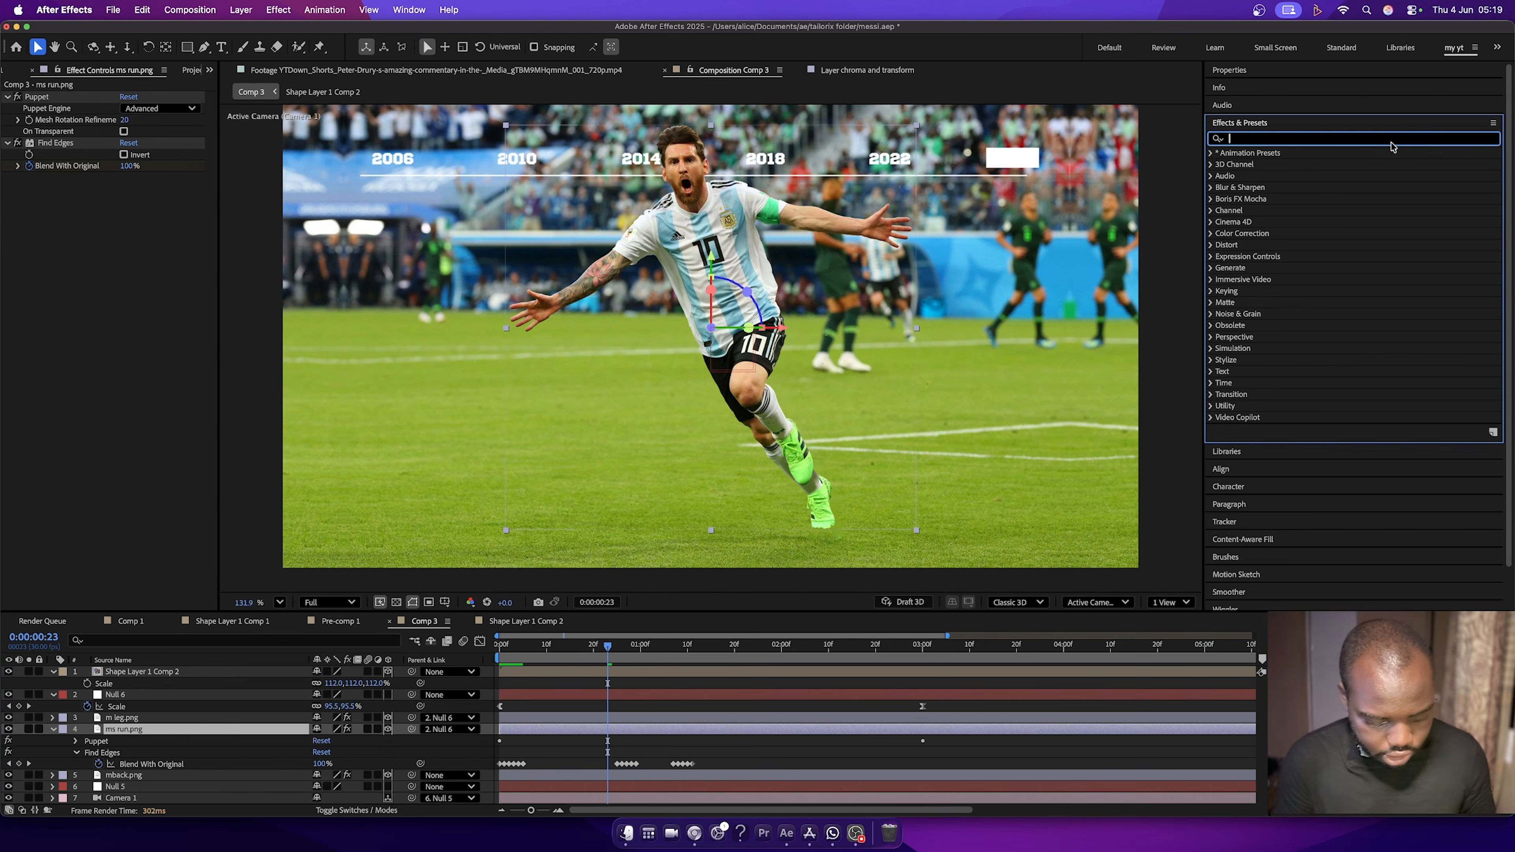
pyautogui.write('drop')
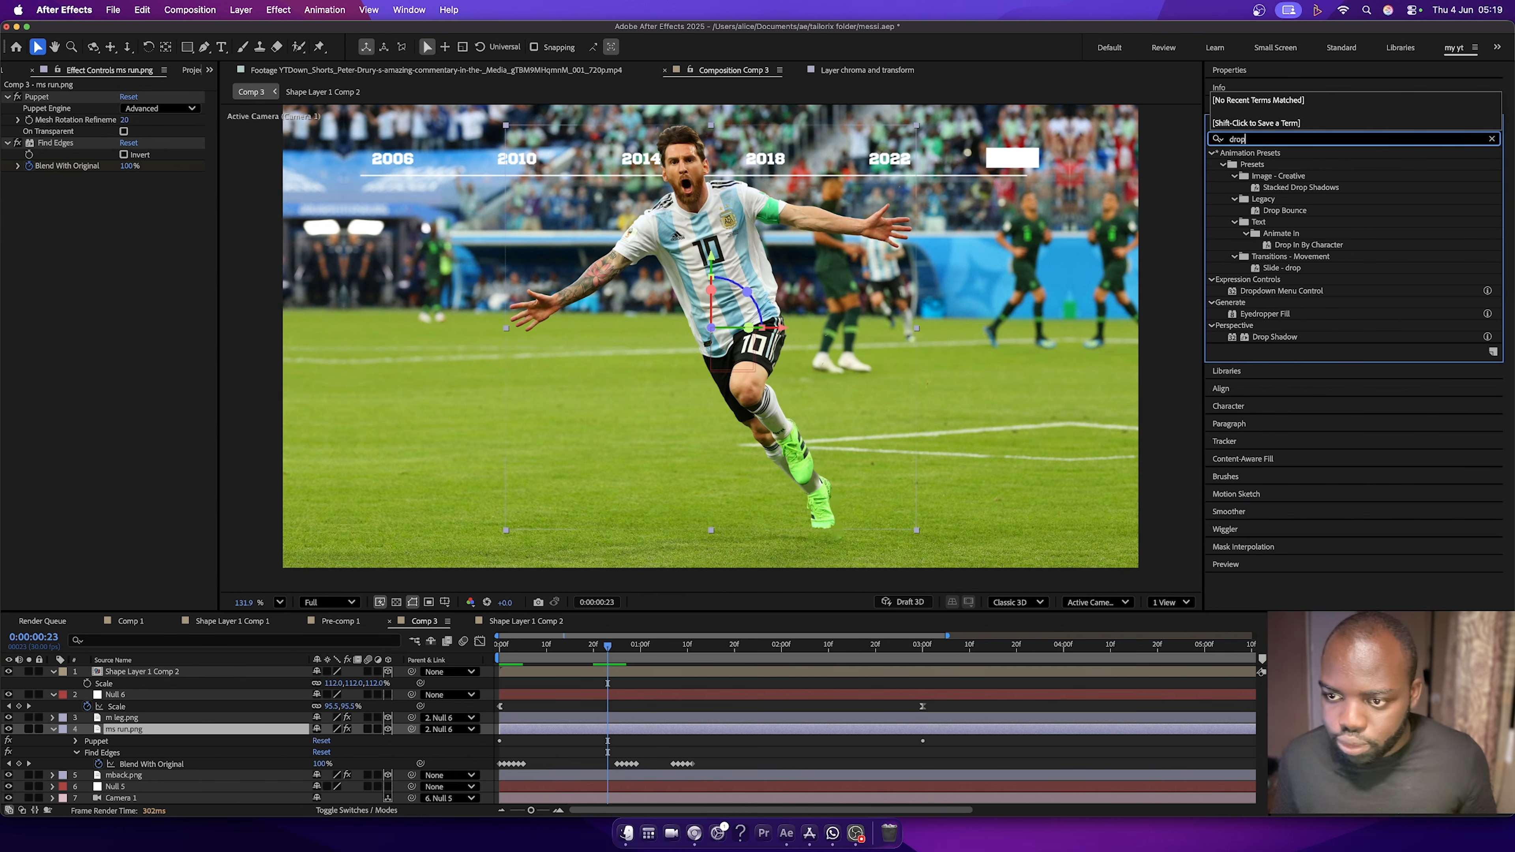
pyautogui.click(1274, 338)
pyautogui.moveTo(1275, 337); pyautogui.dragTo(125, 252)
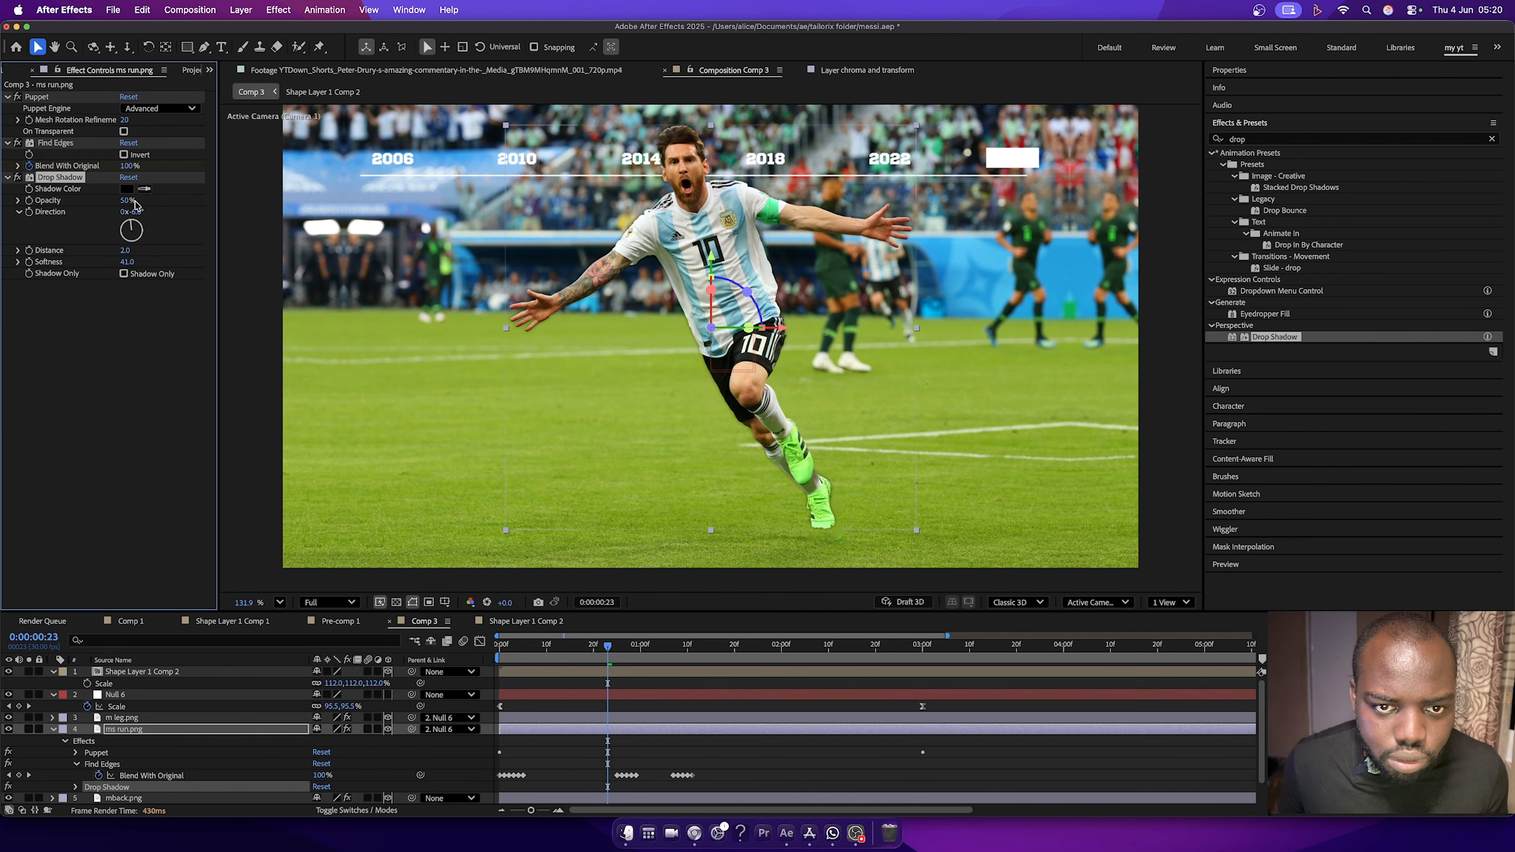
# Set the drop shadow's opacity to 57% and its direction to -19° on ms run.png.
pyautogui.moveTo(128, 203); pyautogui.dragTo(151, 199)
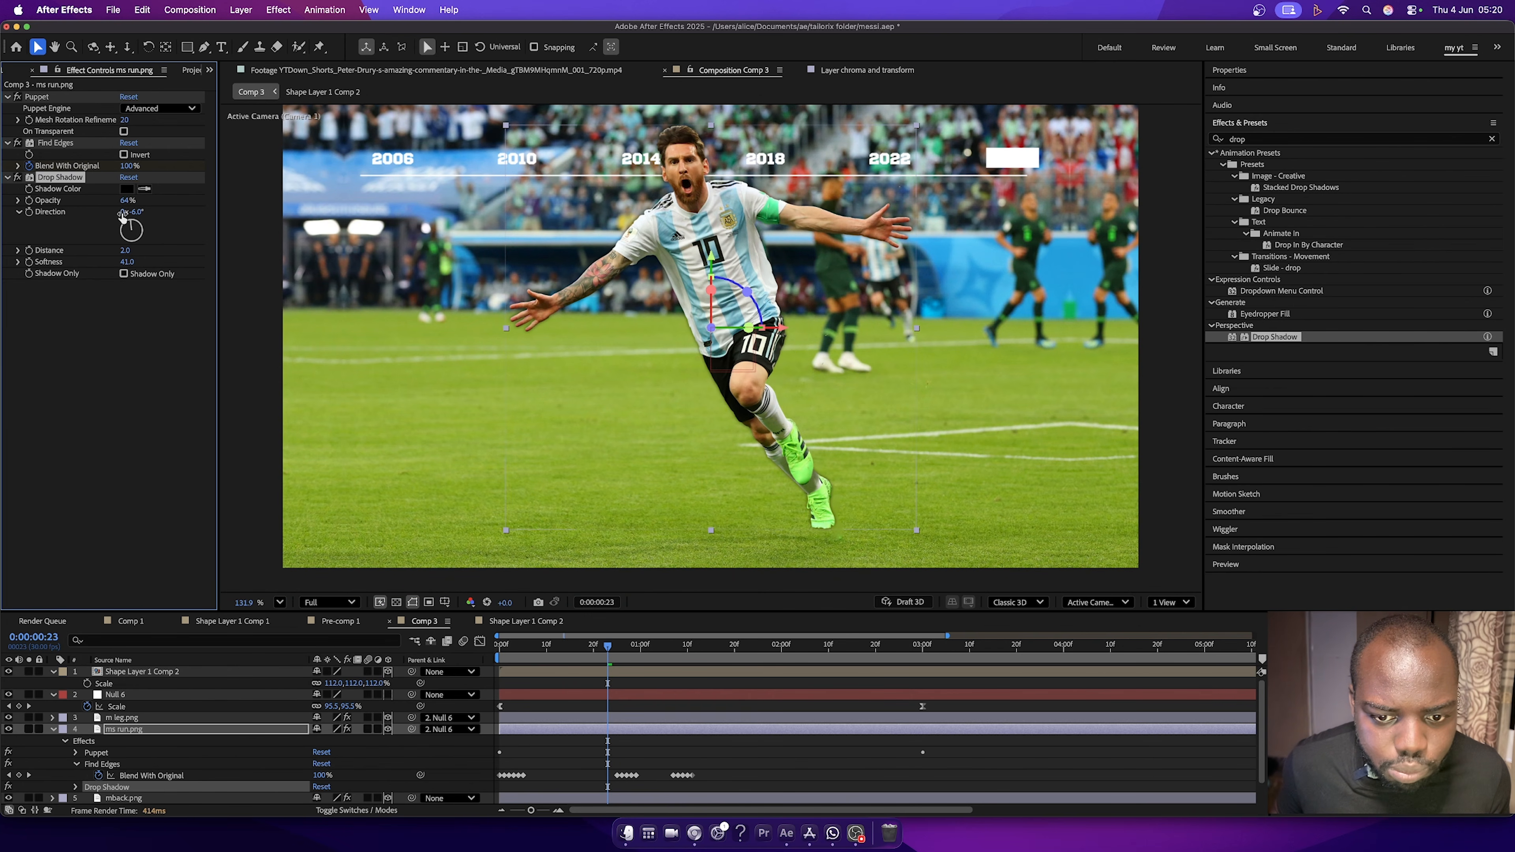
pyautogui.moveTo(126, 202); pyautogui.dragTo(116, 202)
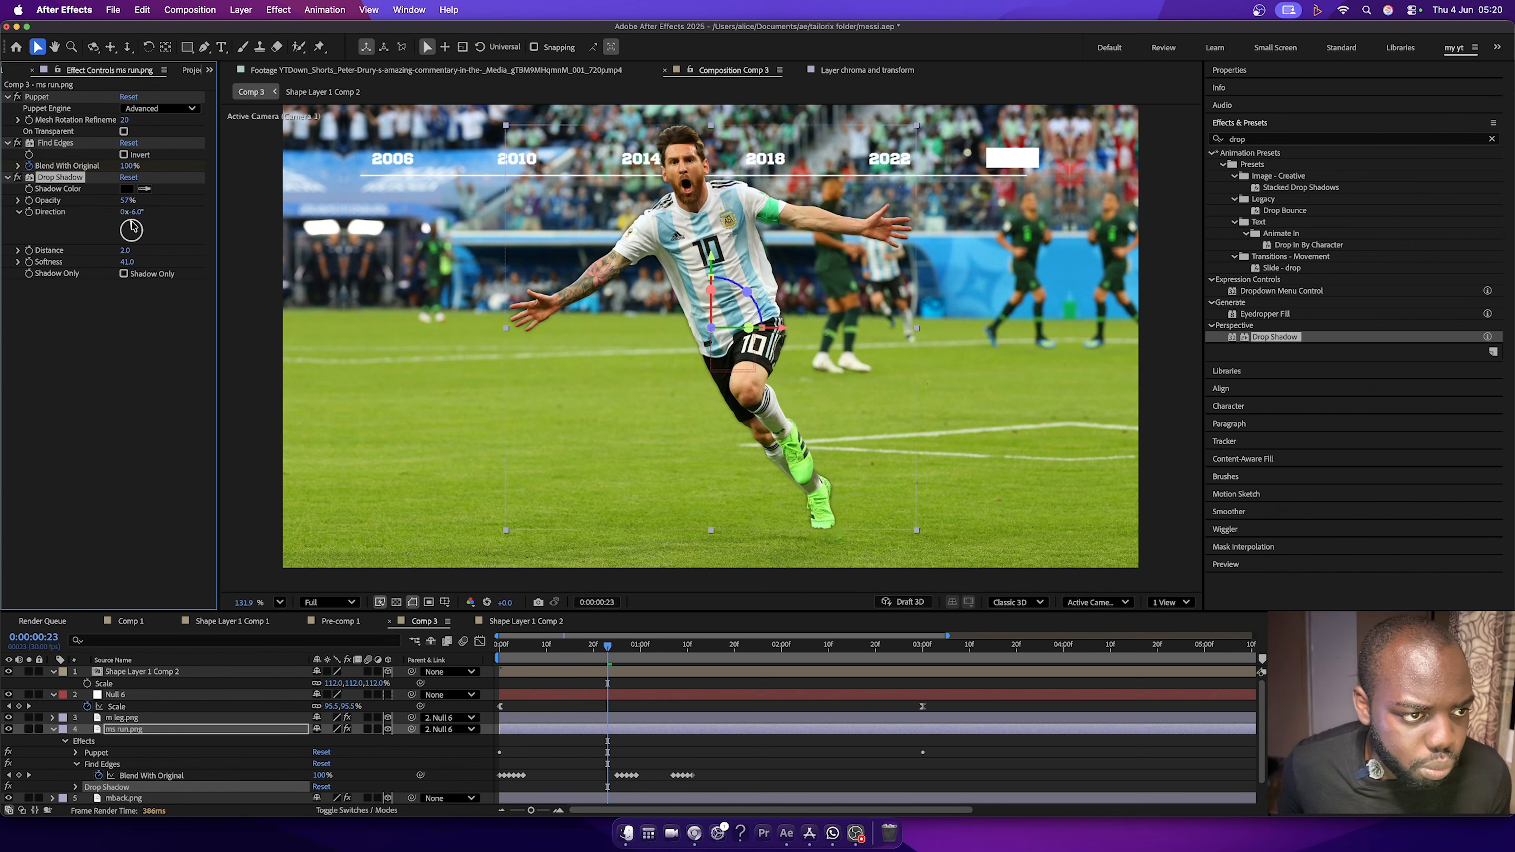
pyautogui.moveTo(132, 226); pyautogui.dragTo(135, 225)
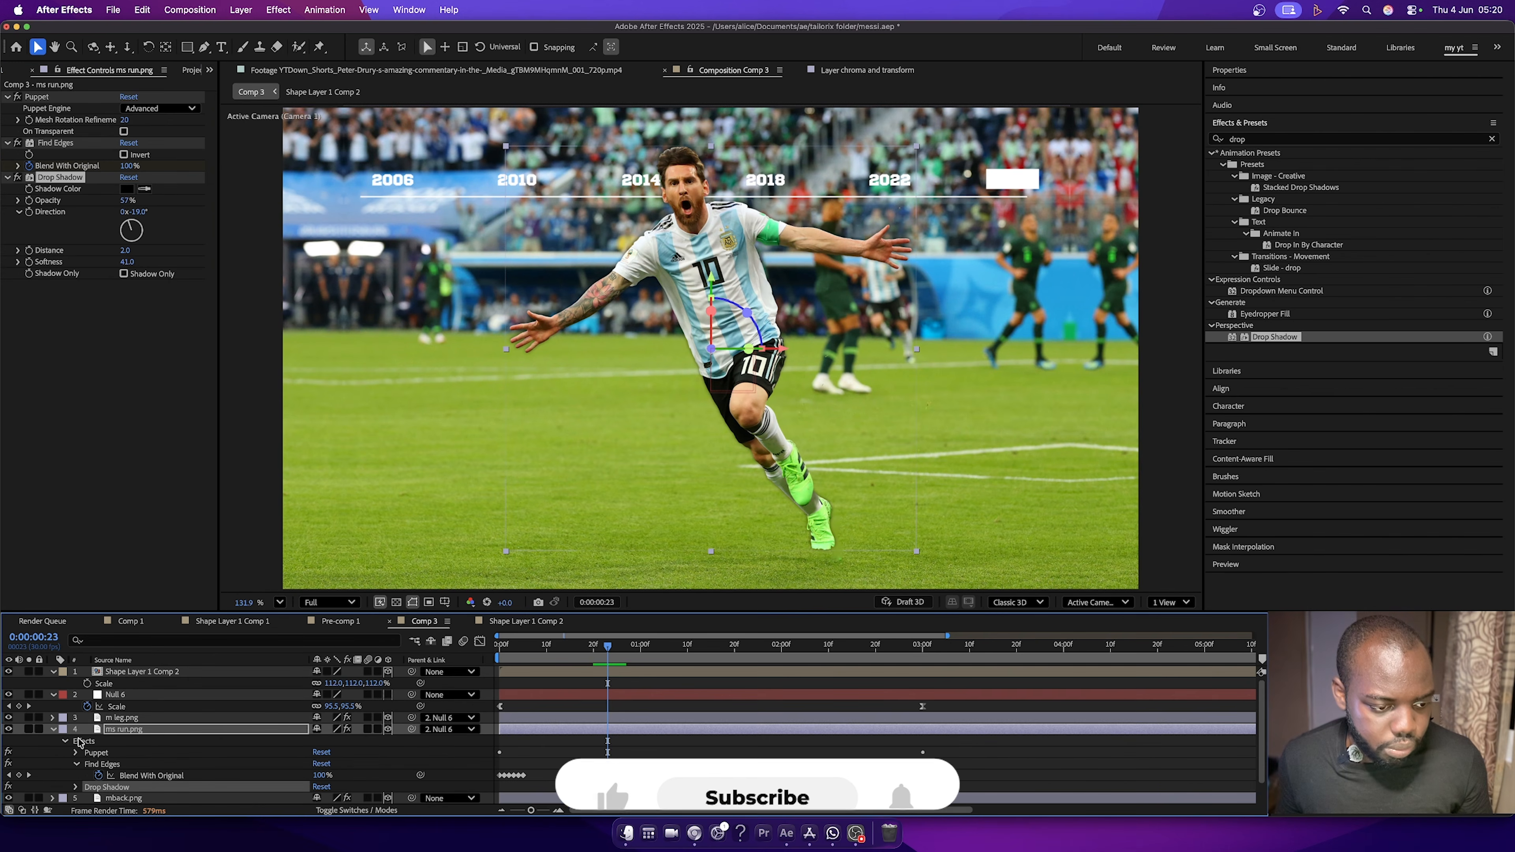
pyautogui.click(53, 729)
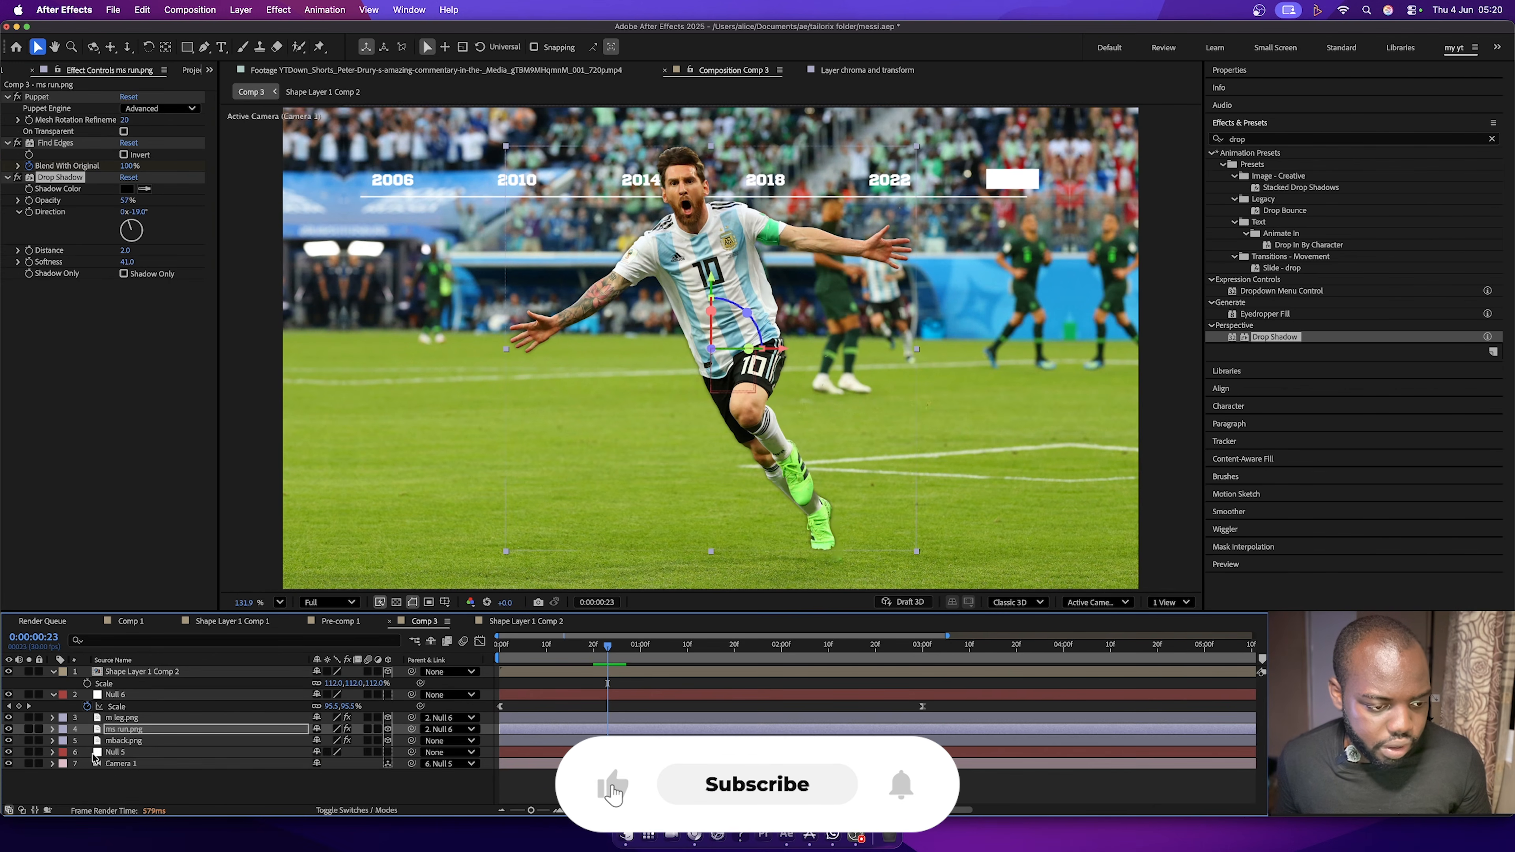
# Apply the Tint effect to mback.png to turn the stadium background black and white.
pyautogui.click(125, 740)
pyautogui.click(1245, 139)
pyautogui.write('tint')
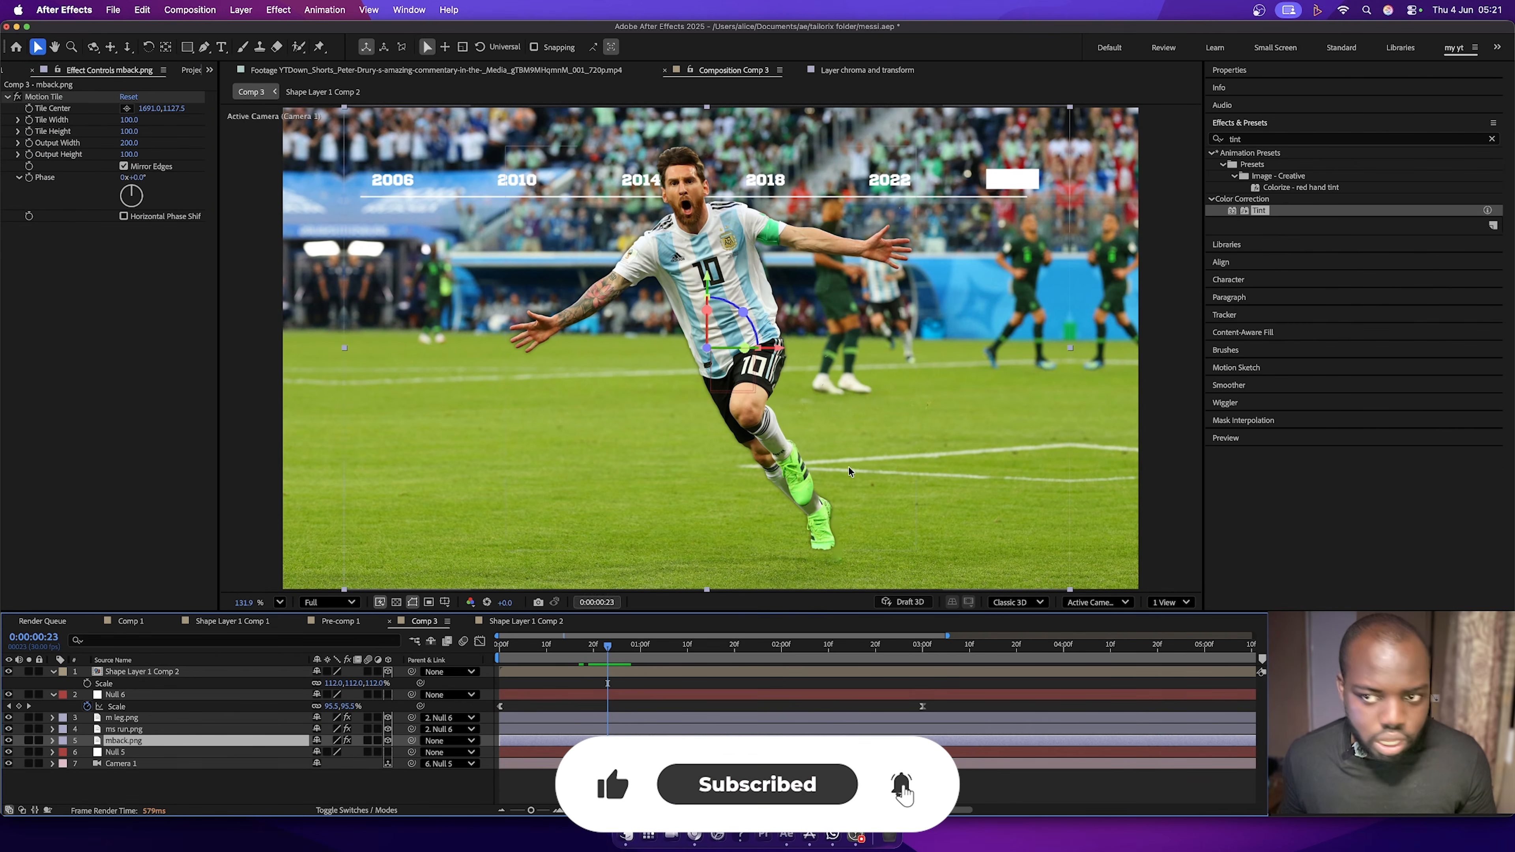
pyautogui.moveTo(1260, 213); pyautogui.dragTo(250, 744)
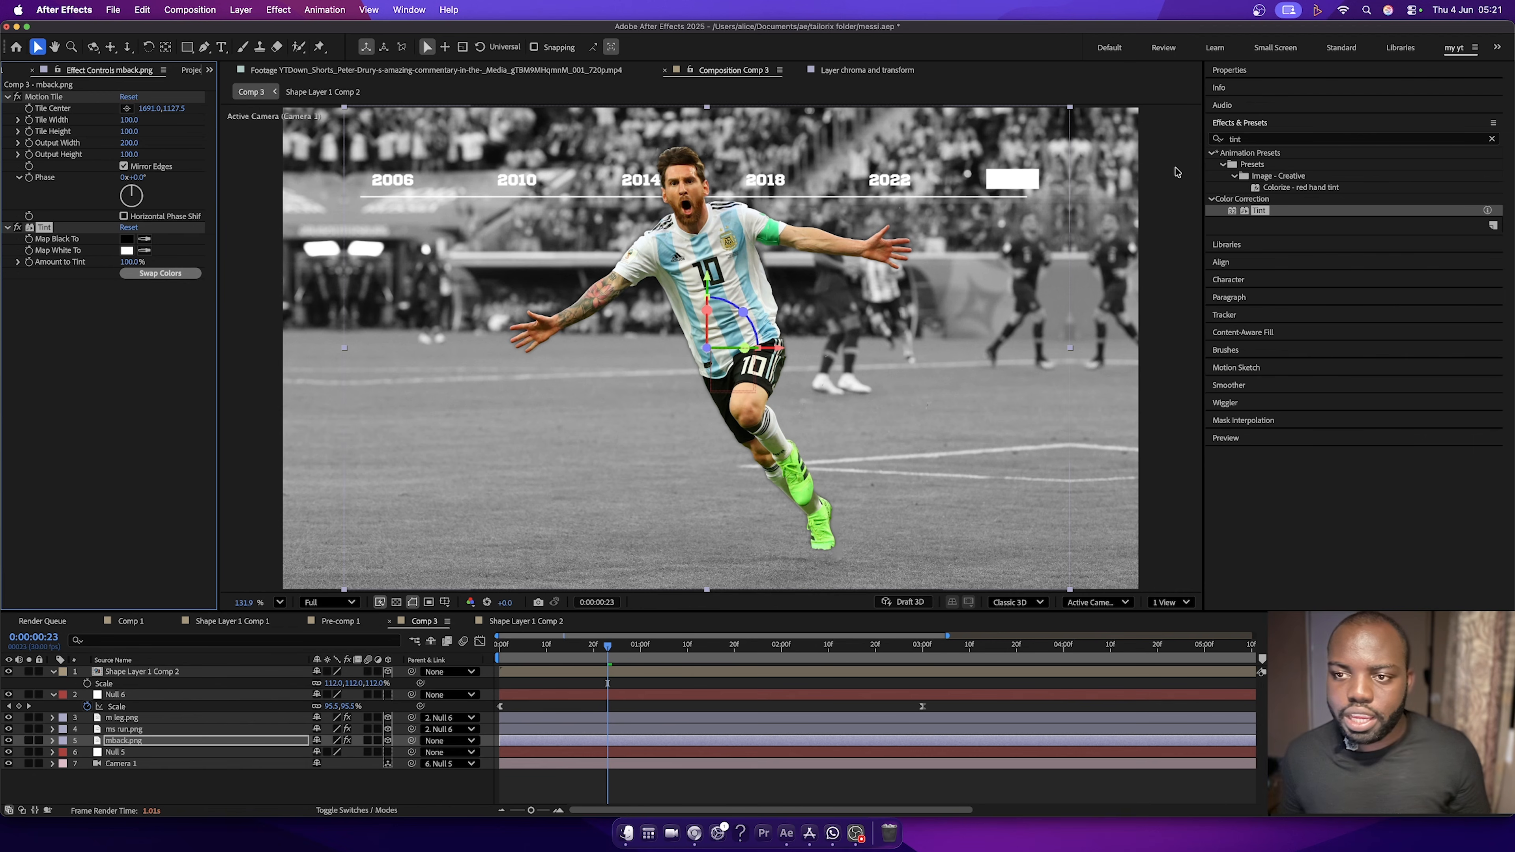
# Apply the Curves effect to mback.png and bend the RGB curve downward to darken the background.
pyautogui.moveTo(1273, 138); pyautogui.dragTo(1167, 133)
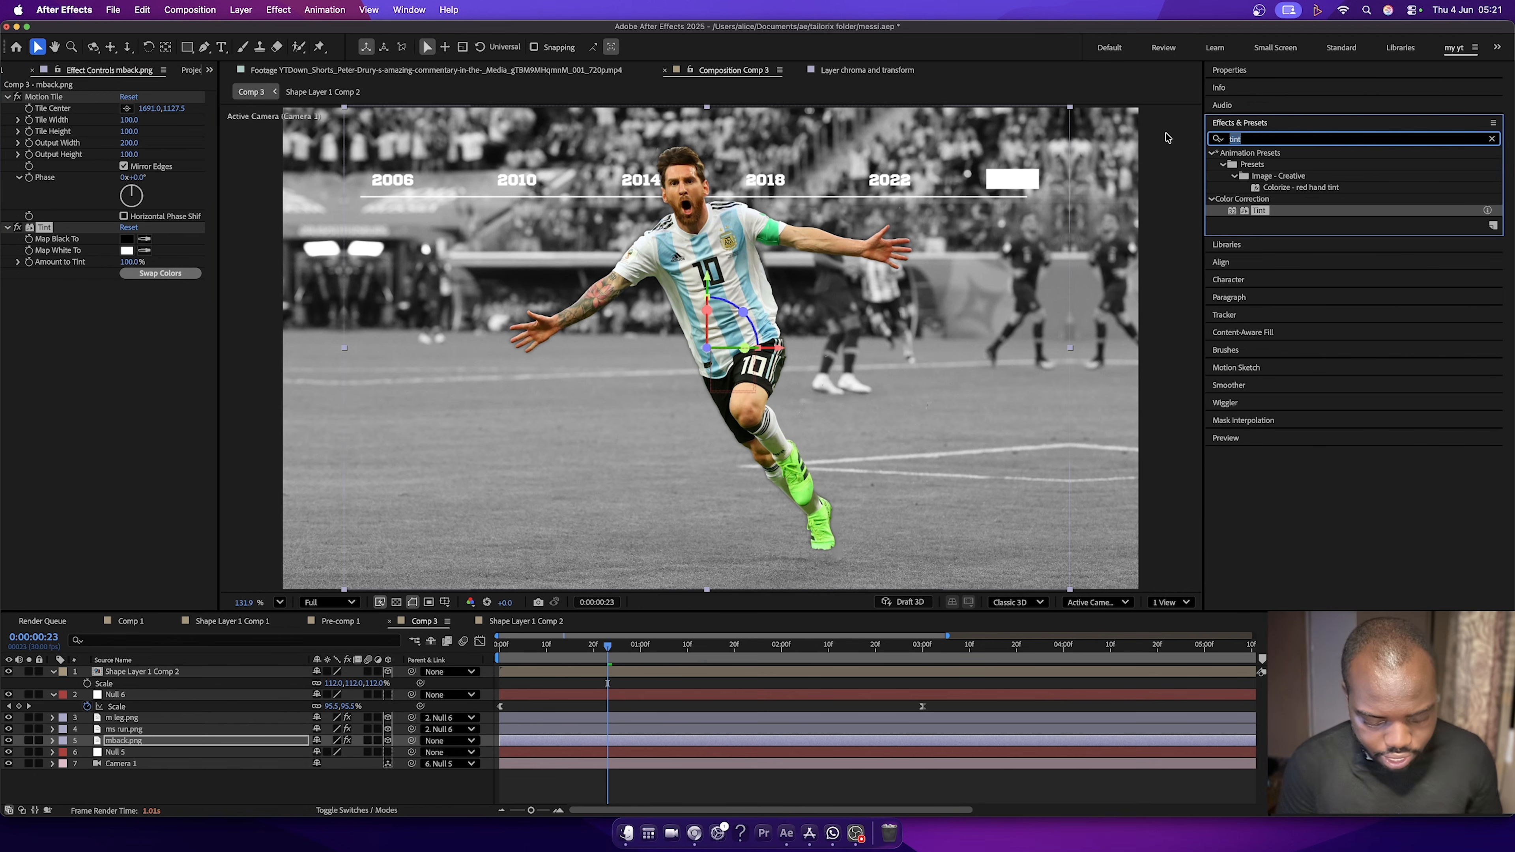
pyautogui.write('curve')
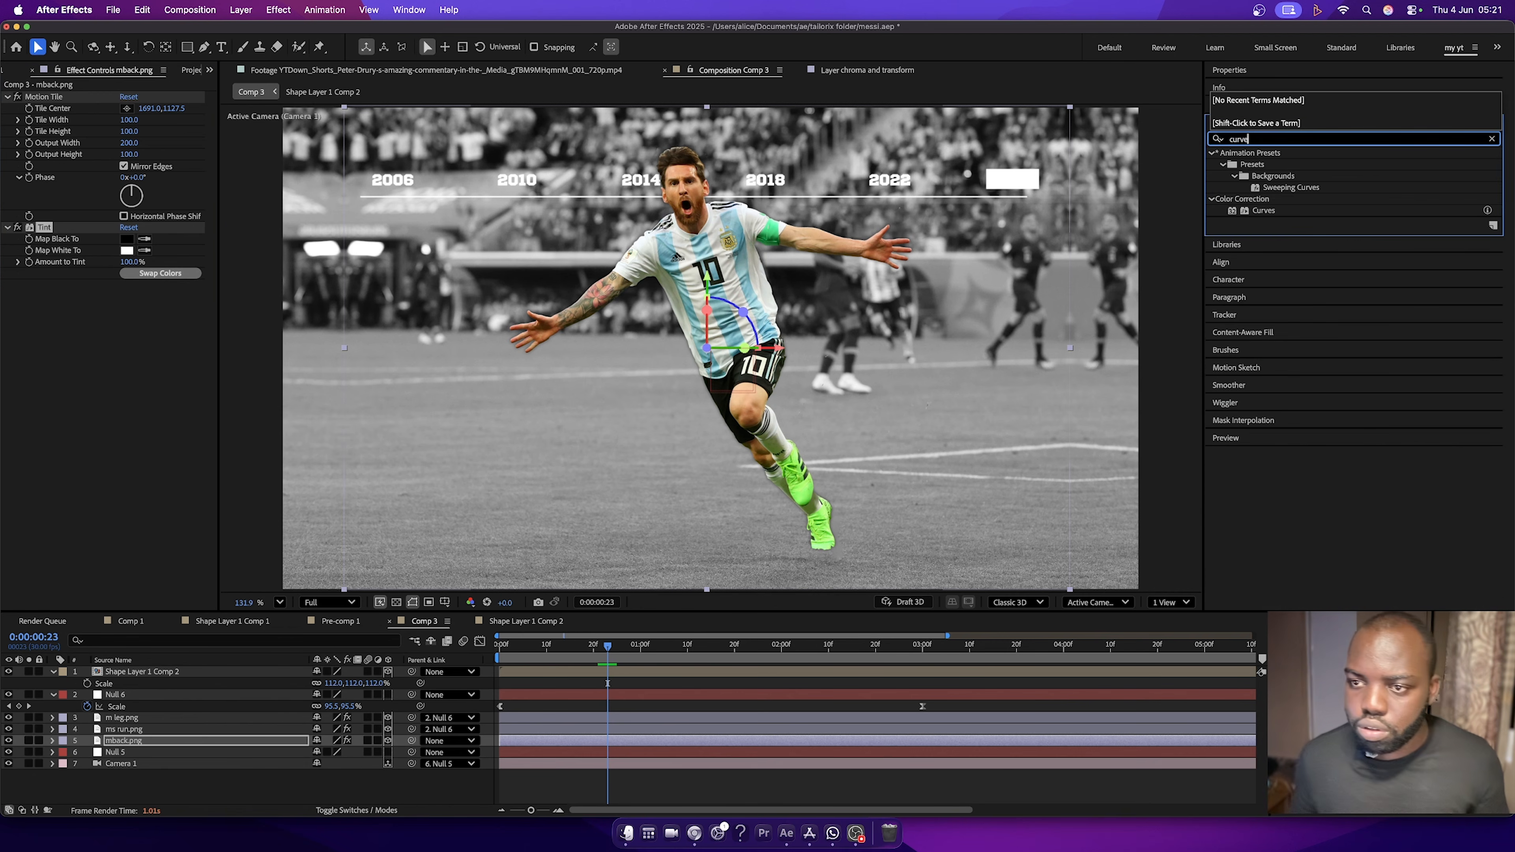
pyautogui.moveTo(1263, 210); pyautogui.dragTo(154, 421)
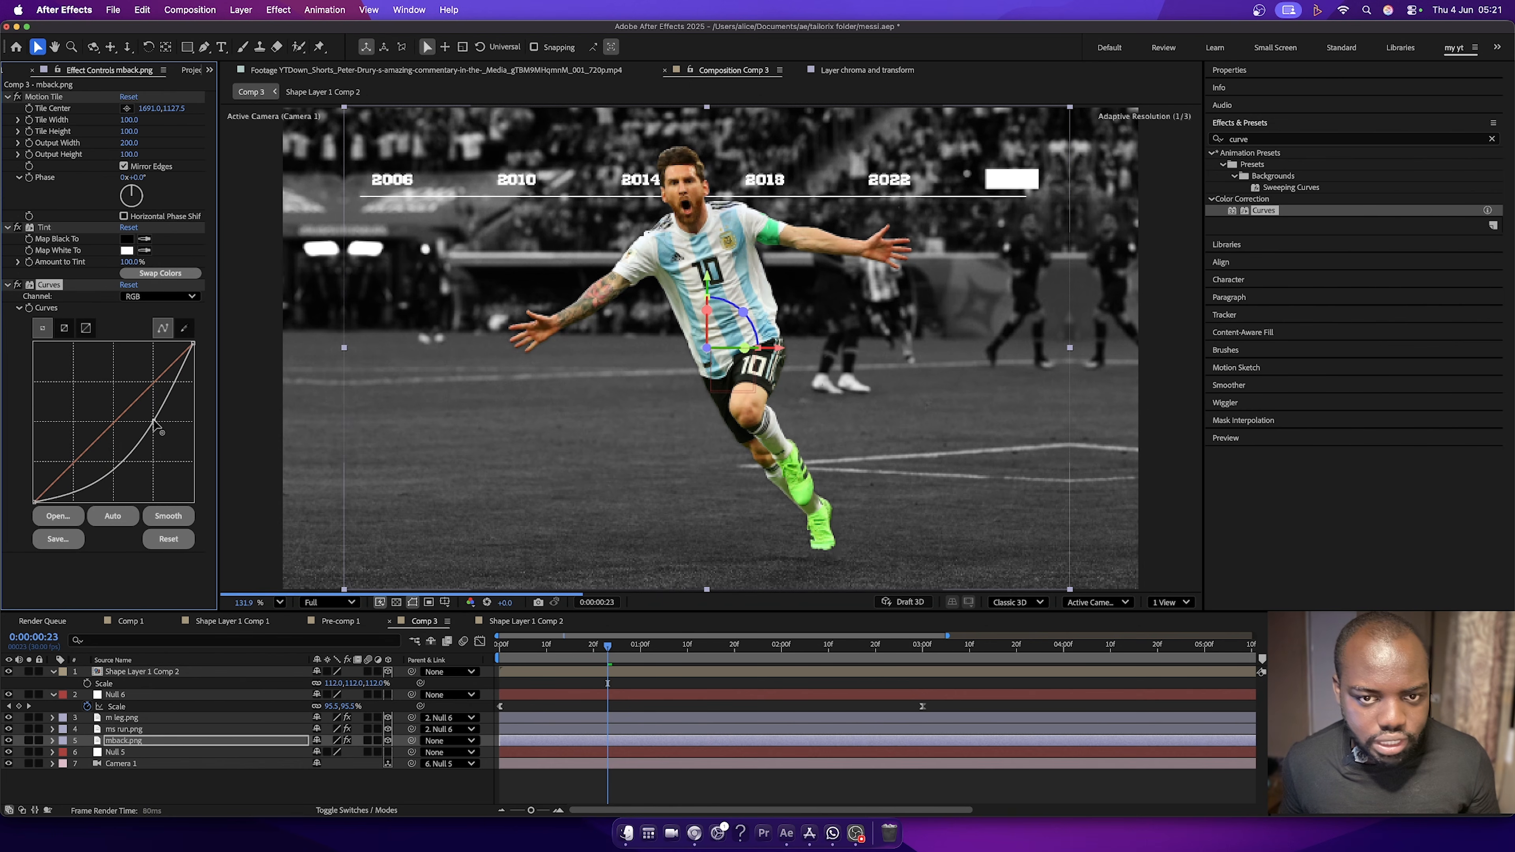
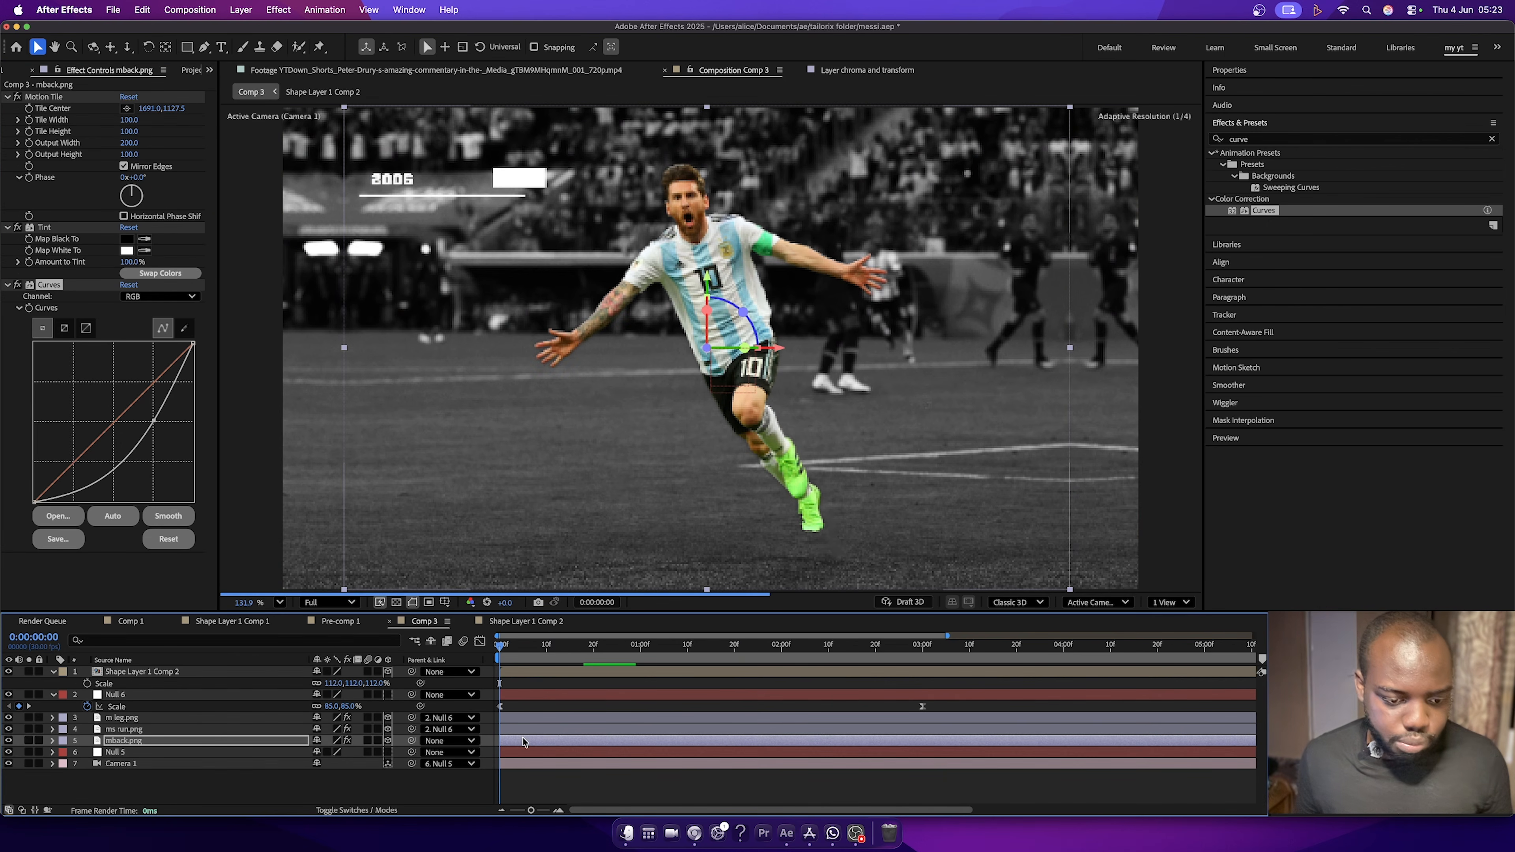
# Add Position and Scale keyframes to Null 5 and move them to just before 0:00:01:10.
pyautogui.click(135, 753)
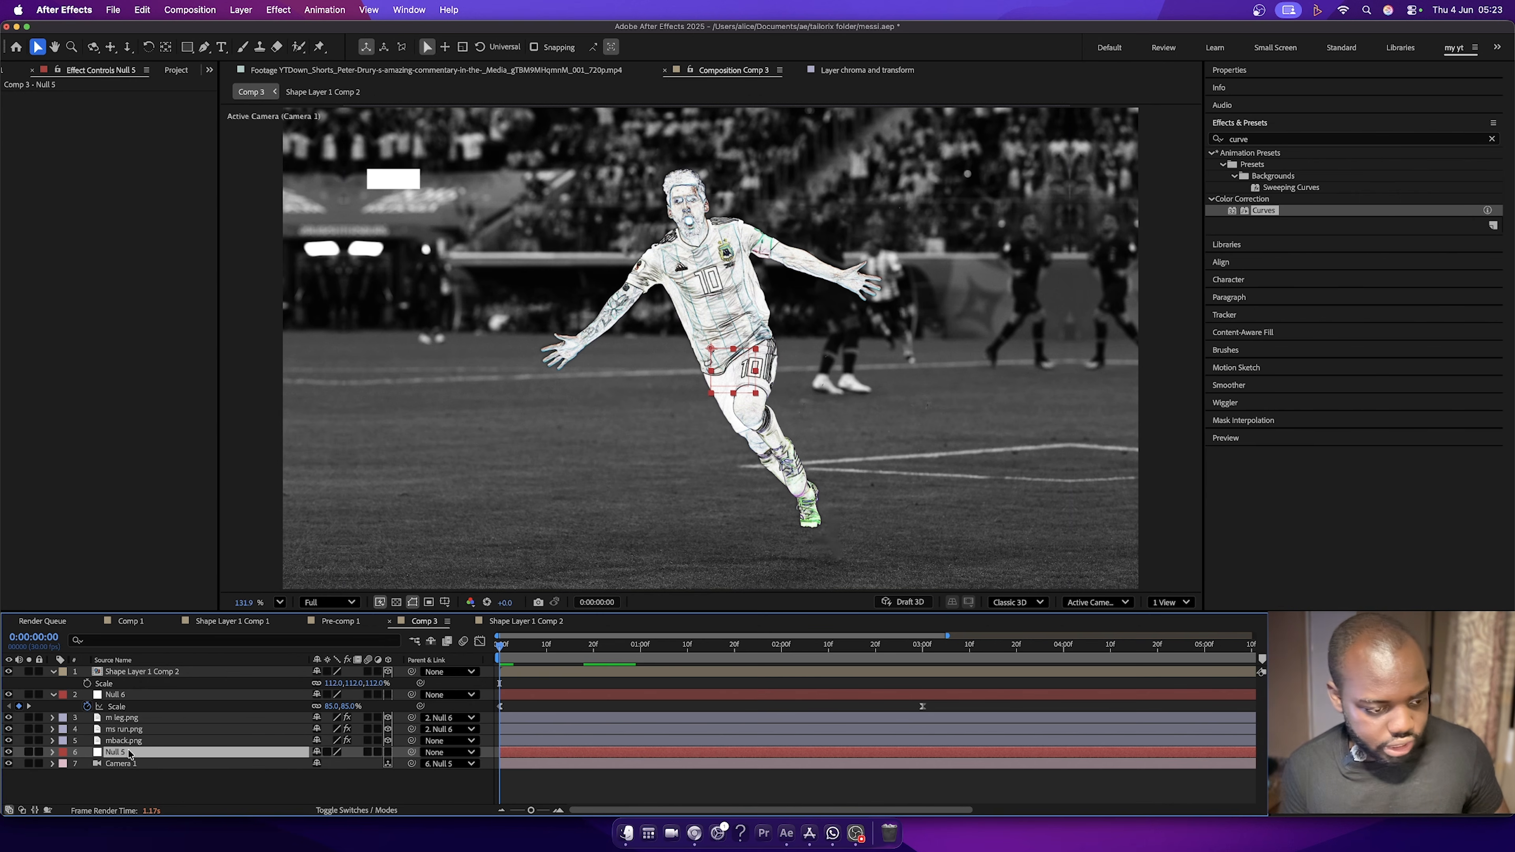
pyautogui.press('p')
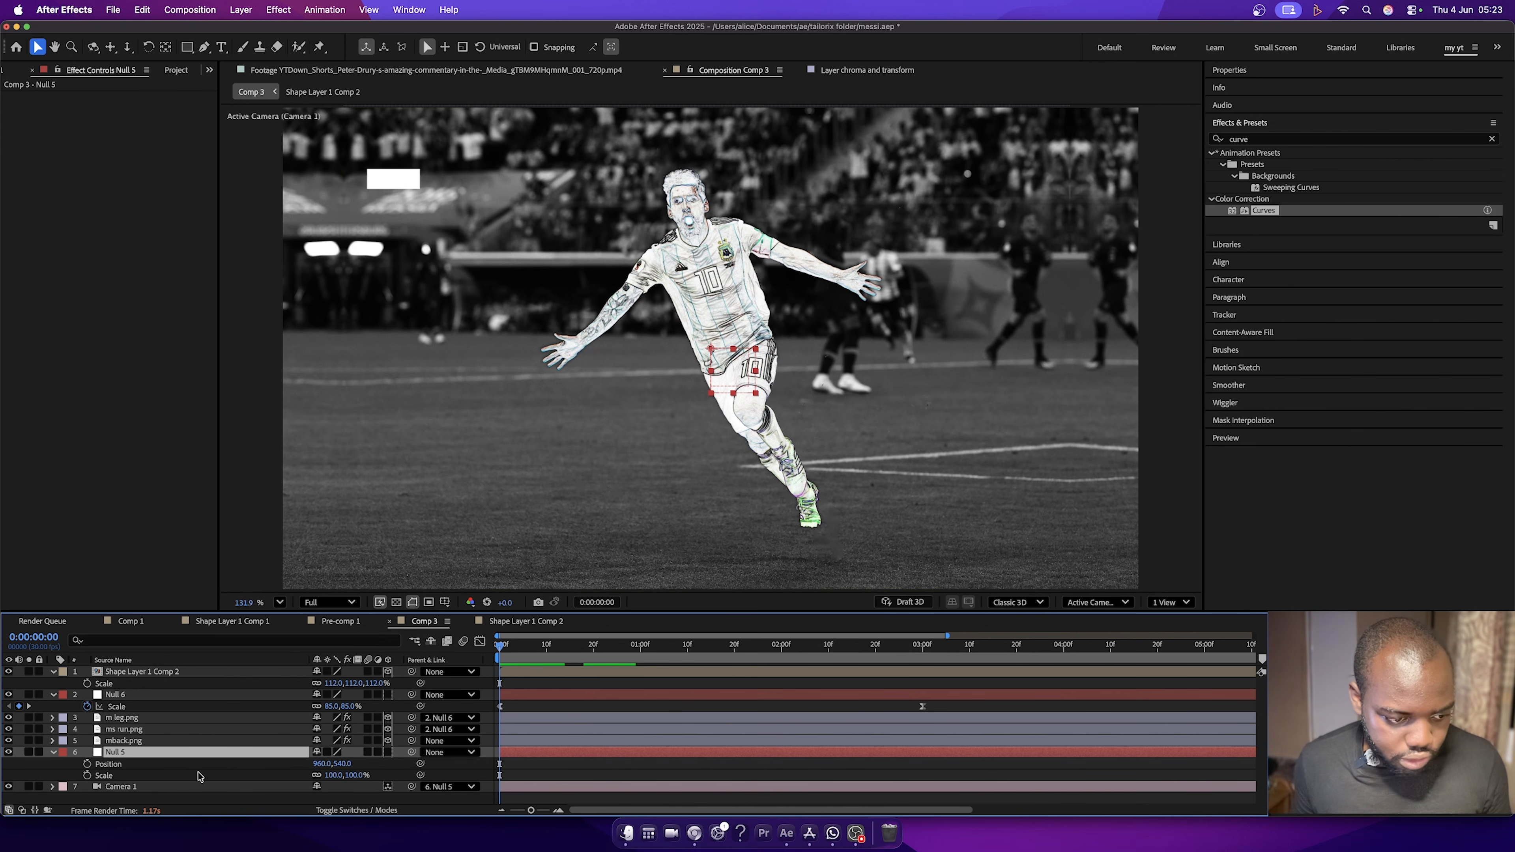
pyautogui.click(87, 774)
pyautogui.click(87, 764)
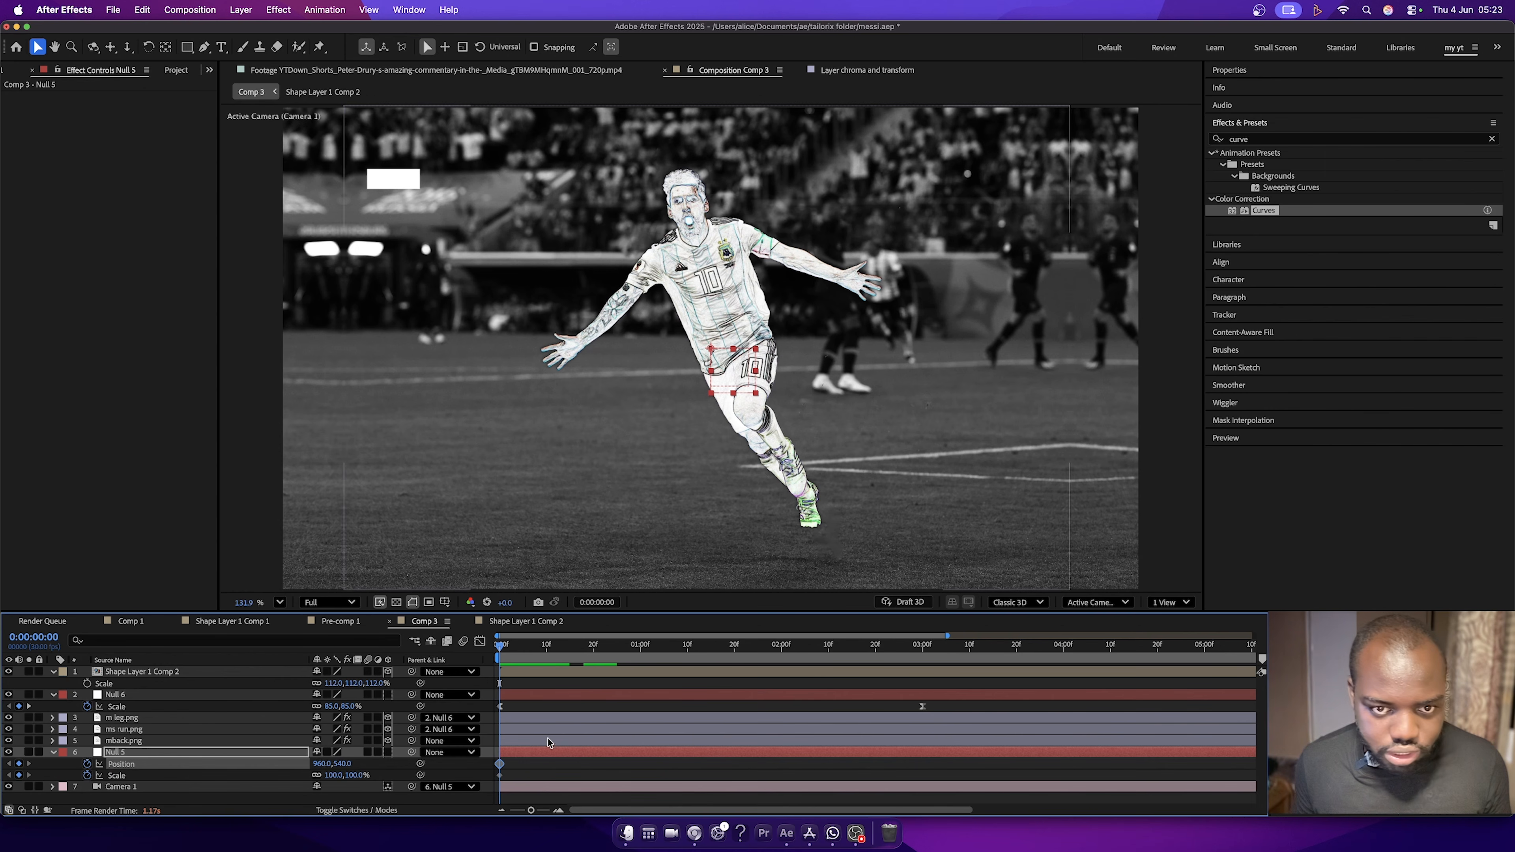
pyautogui.moveTo(511, 779); pyautogui.dragTo(683, 770)
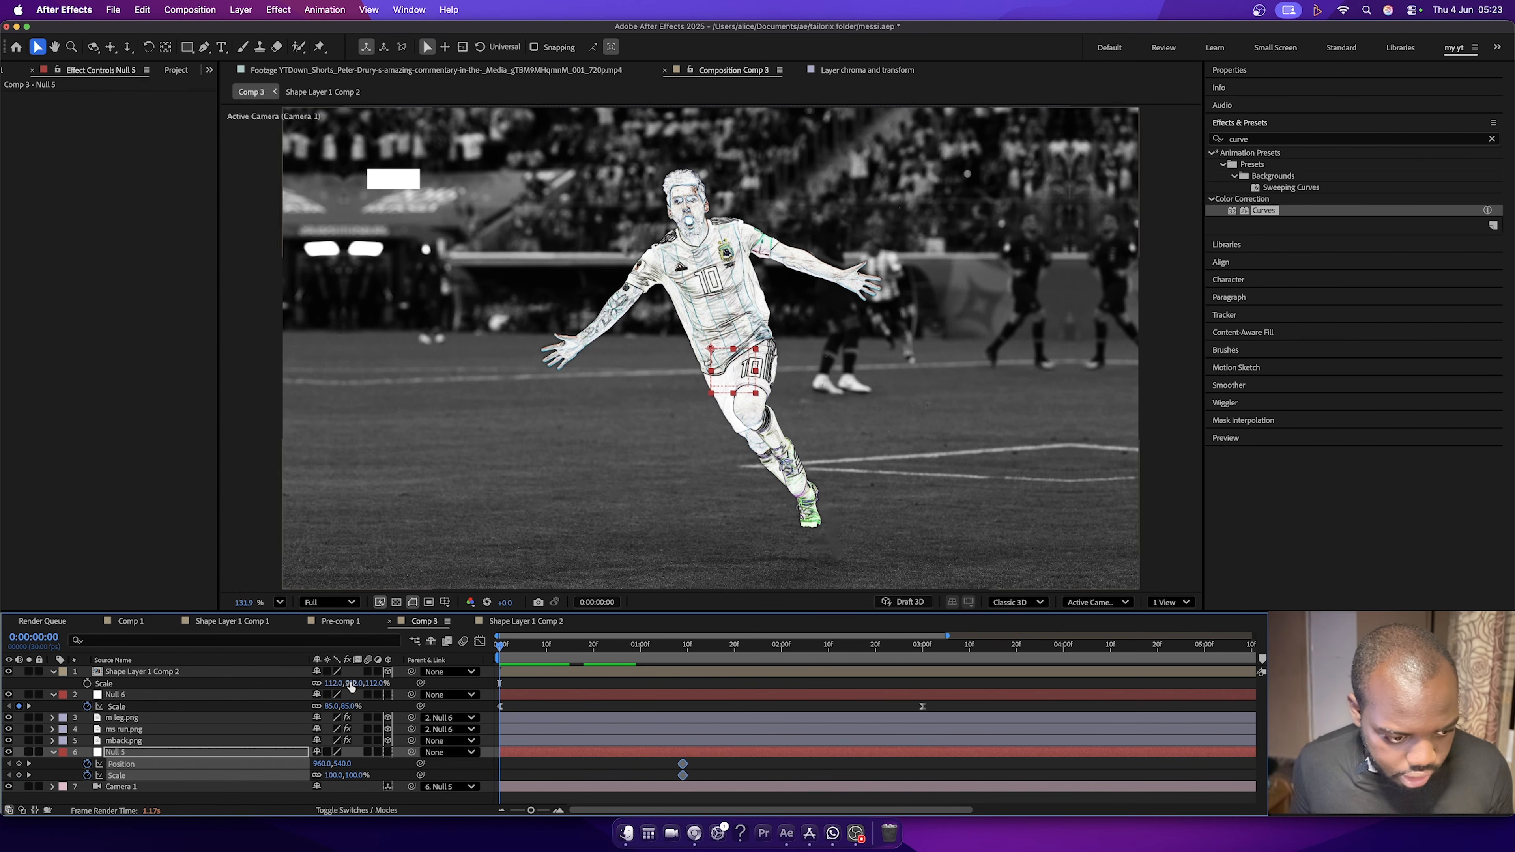
# At 0:00:00:00, set Null 5's scale to 139% and position to 960, 480, and raise mback.png's Motion Tile Output Height to 240.
pyautogui.moveTo(360, 776); pyautogui.dragTo(385, 774)
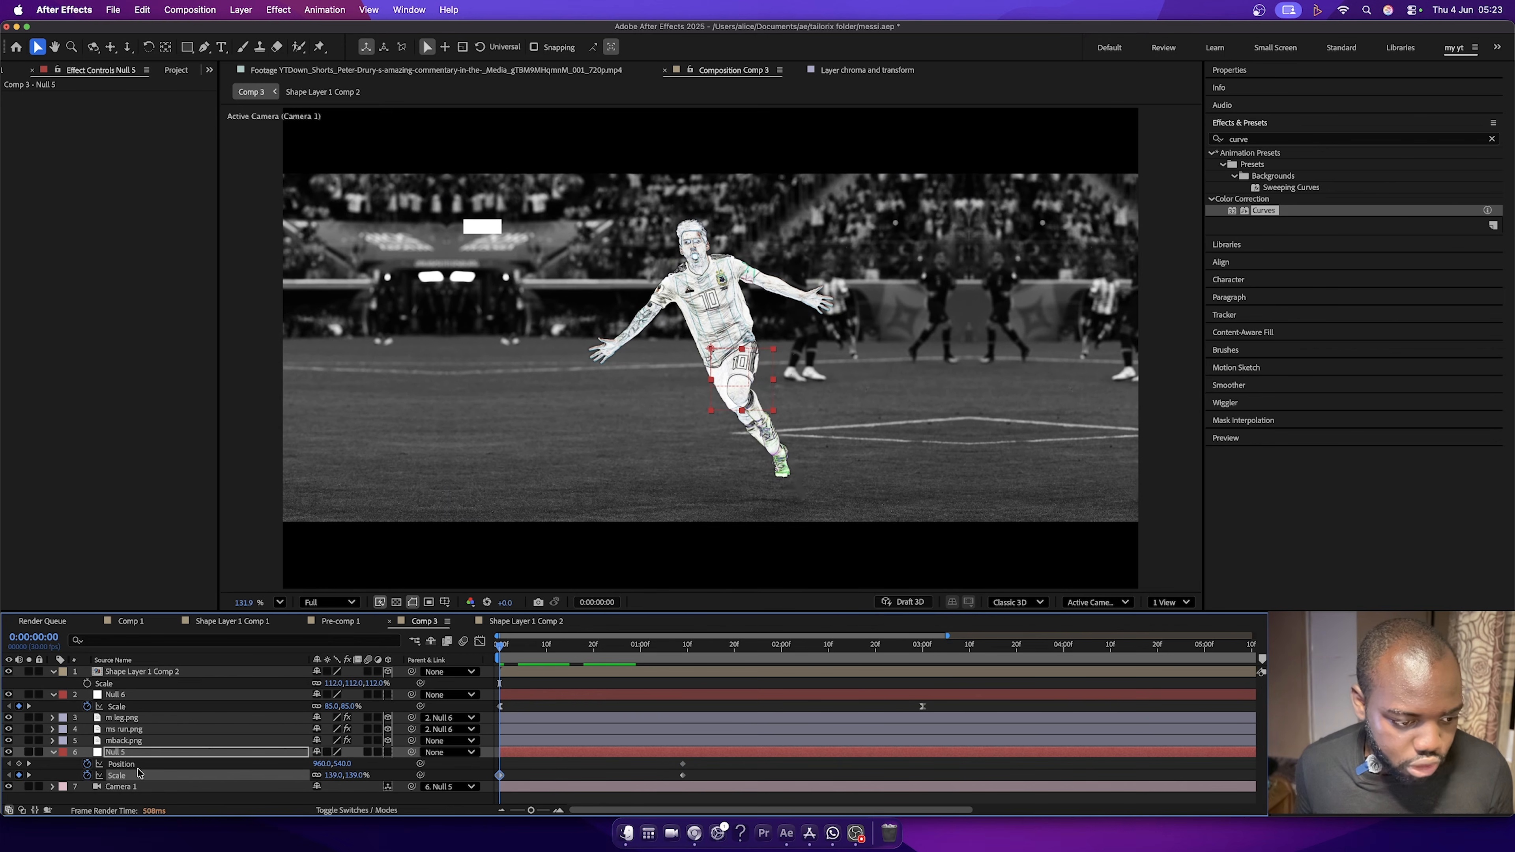
pyautogui.click(136, 743)
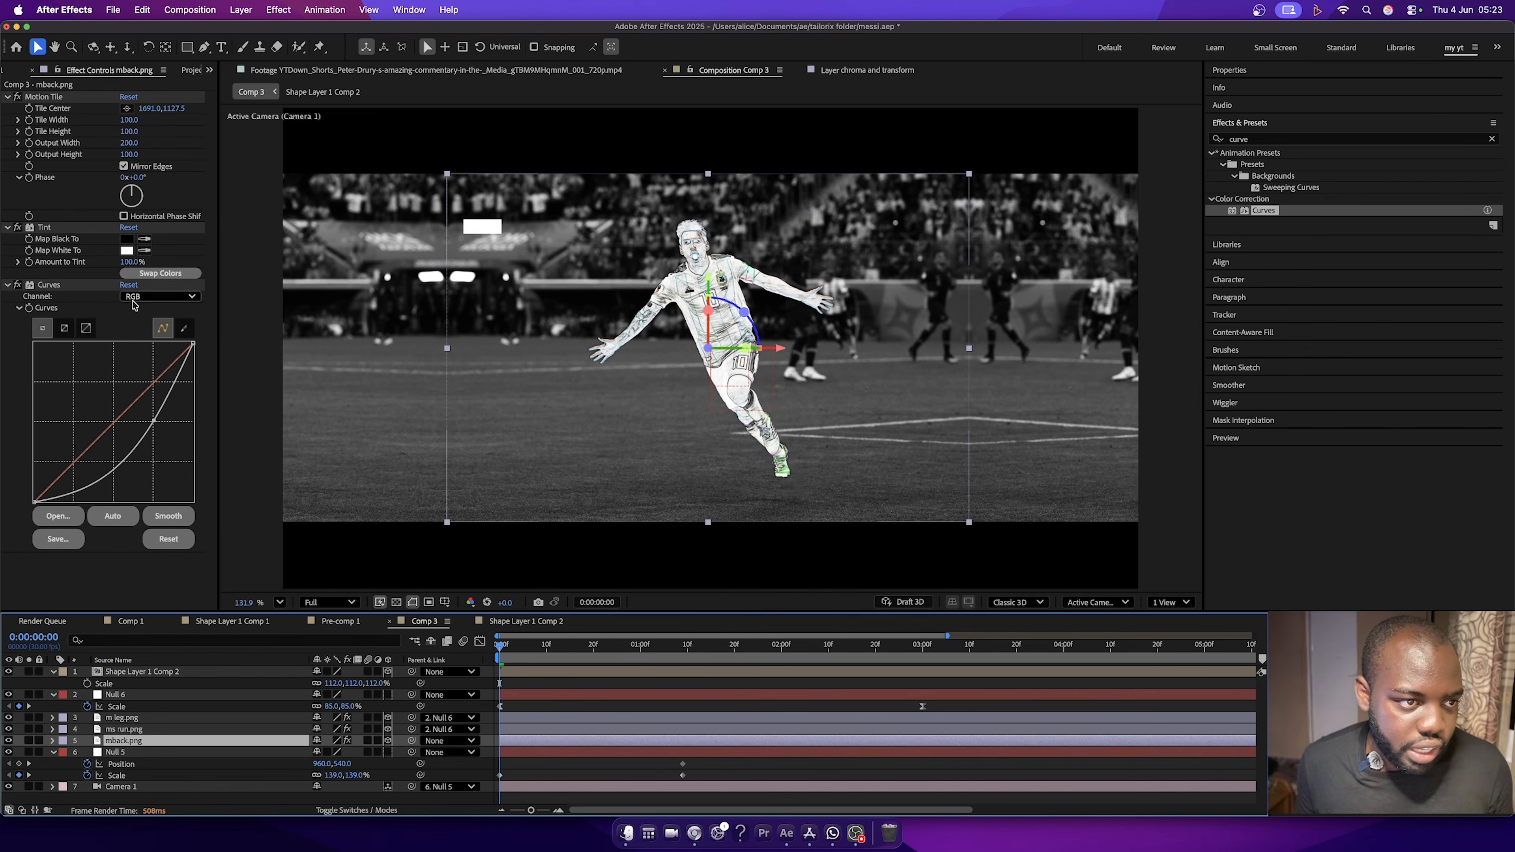
pyautogui.moveTo(129, 154); pyautogui.dragTo(141, 153)
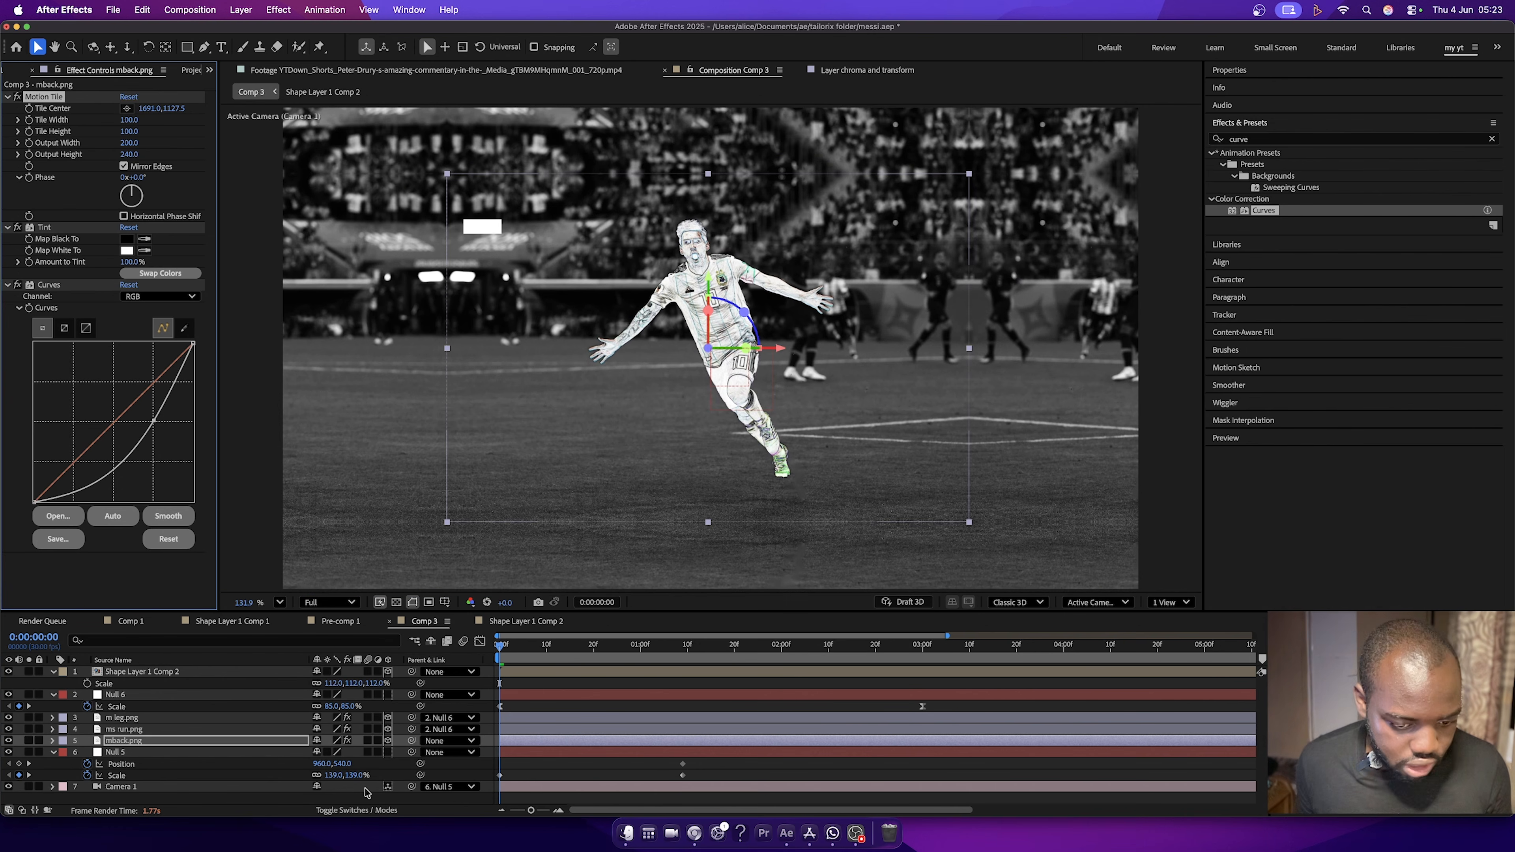
pyautogui.moveTo(340, 767); pyautogui.dragTo(300, 765)
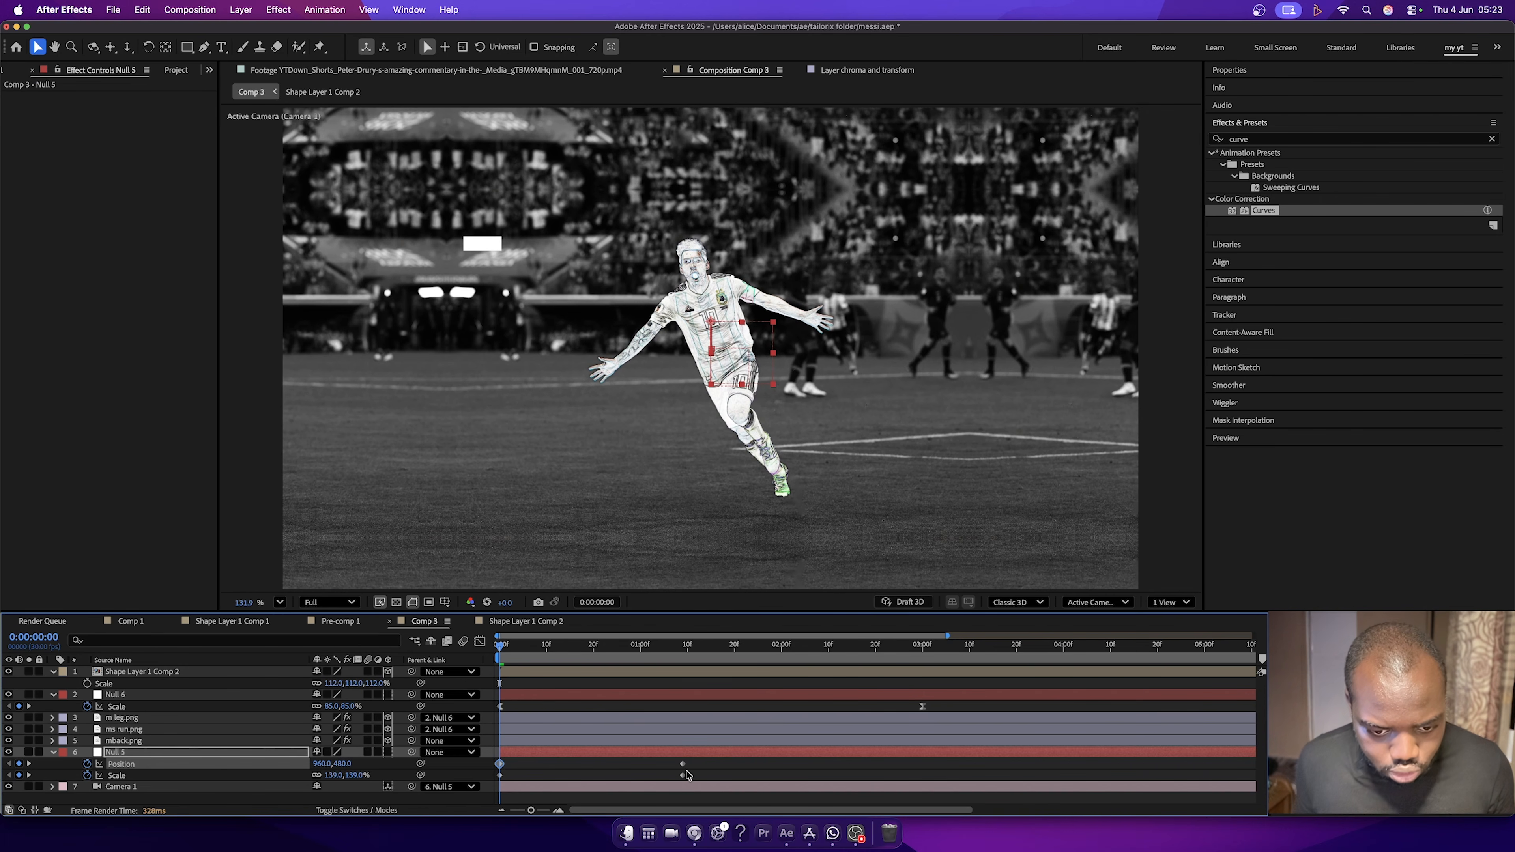
# Apply Easy Ease to Null 5's ending Position and Scale keyframes, stretch their influence back to the start, and preview the camera move.
pyautogui.click(699, 778)
pyautogui.moveTo(710, 780); pyautogui.dragTo(660, 759)
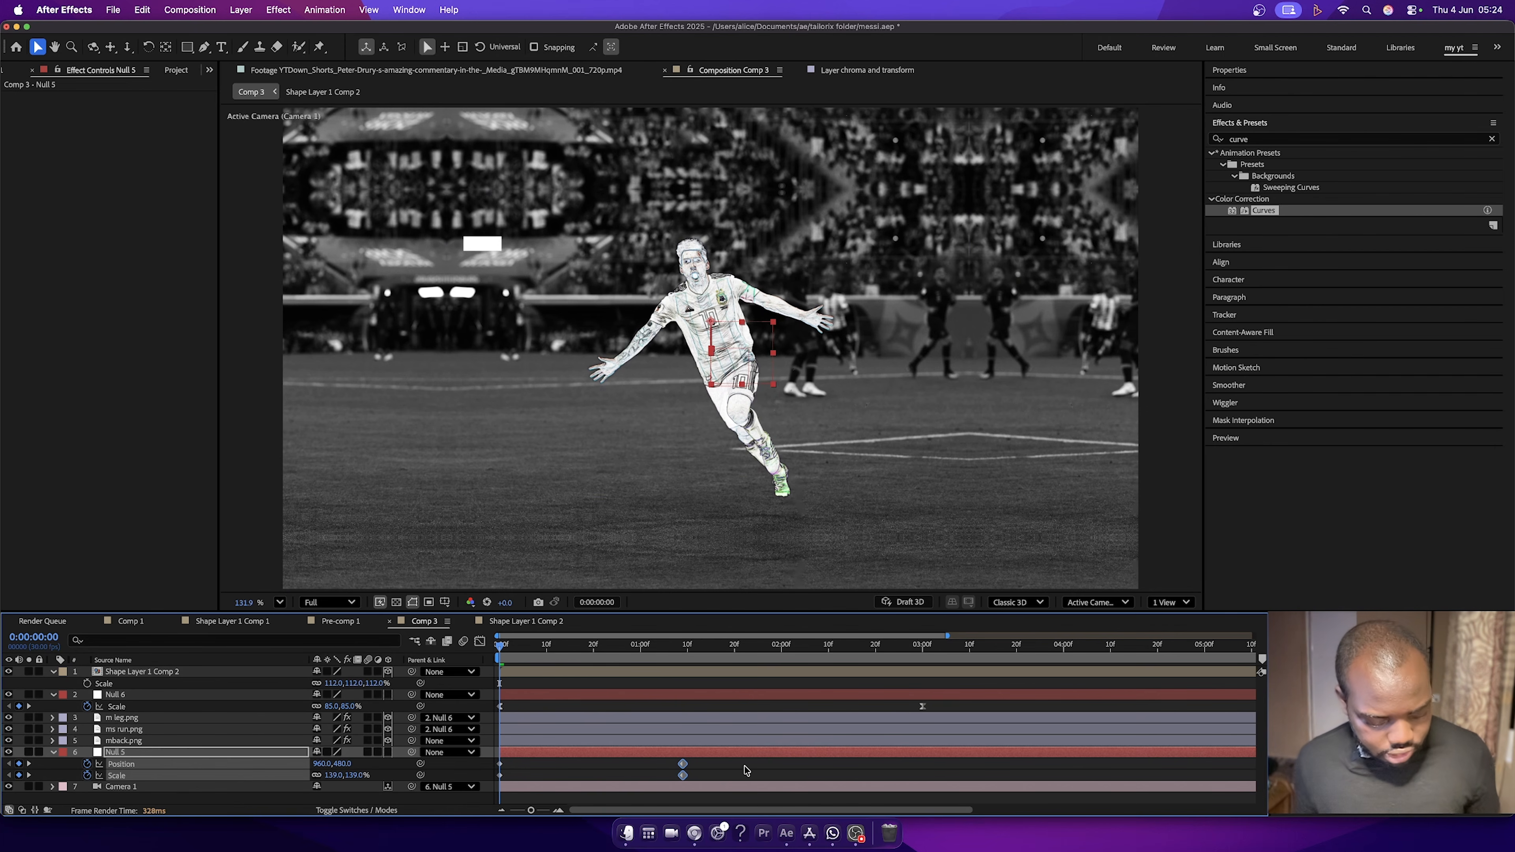
pyautogui.press('F9')
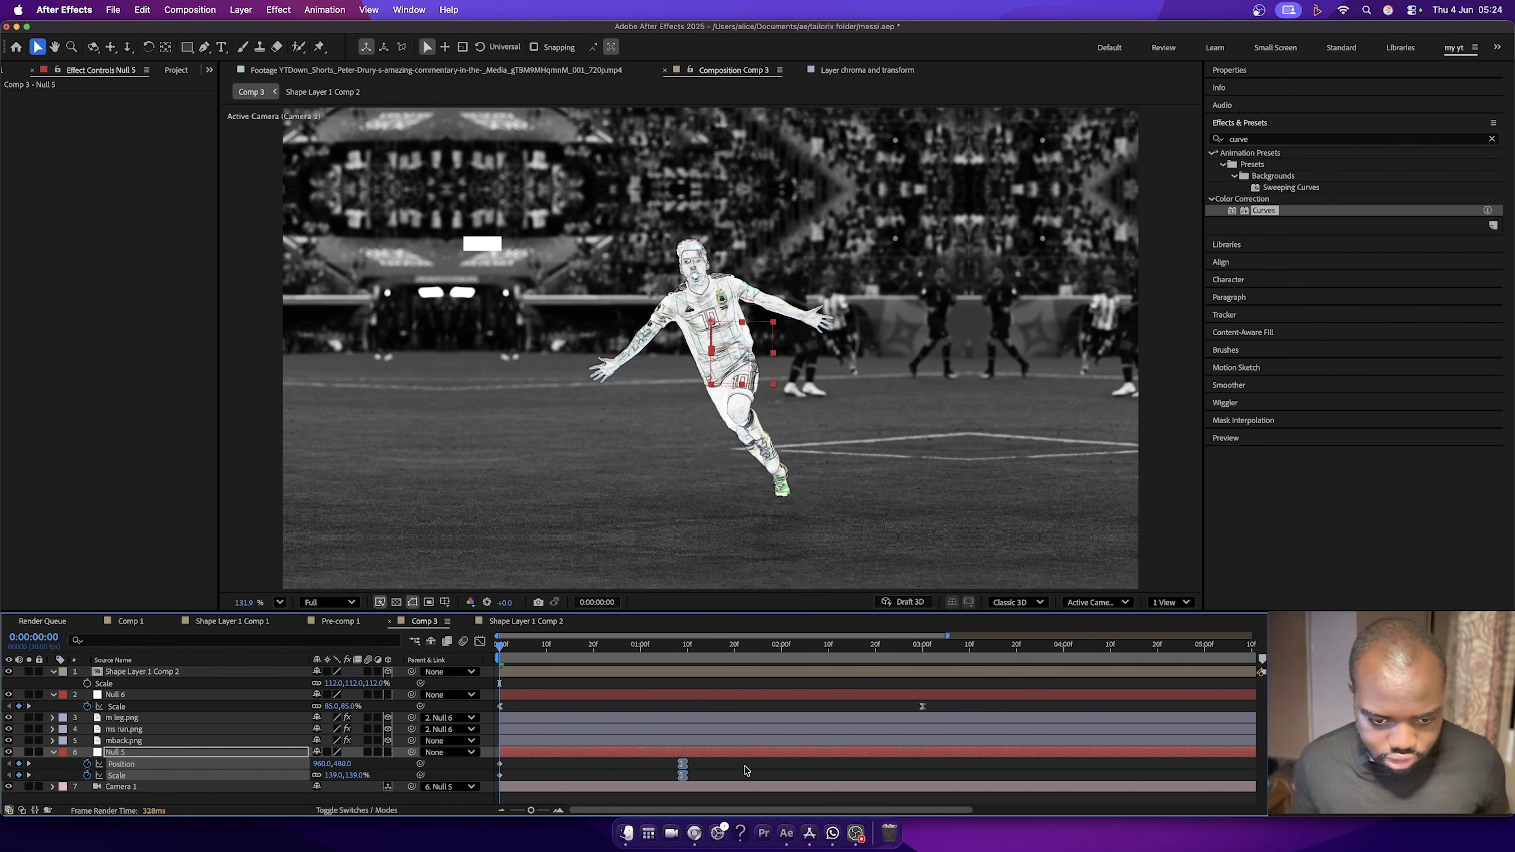
pyautogui.click(478, 642)
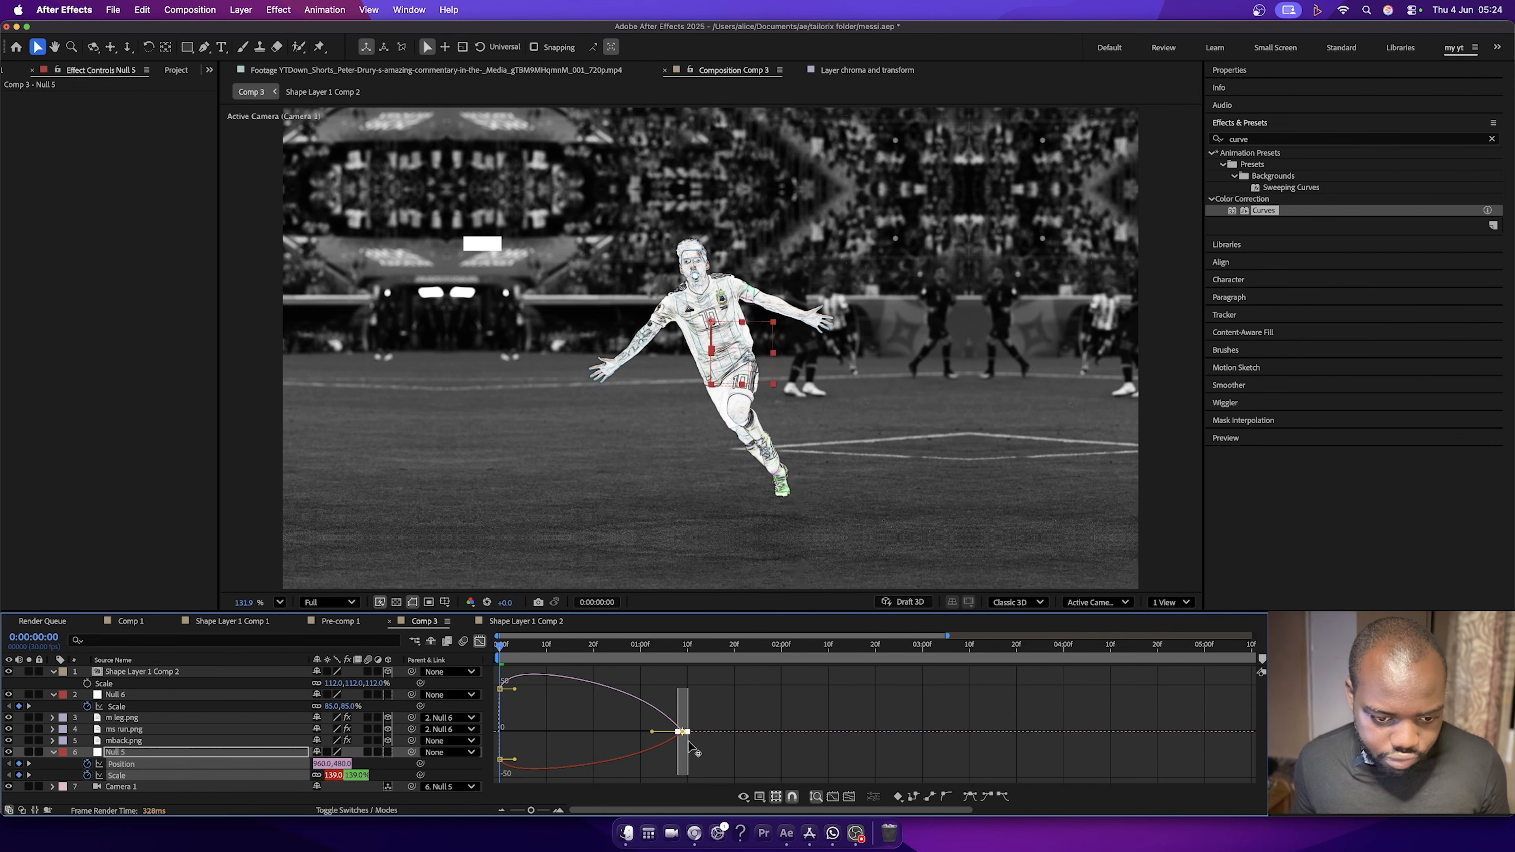
pyautogui.moveTo(652, 733); pyautogui.dragTo(488, 744)
pyautogui.click(479, 645)
pyautogui.press('space')
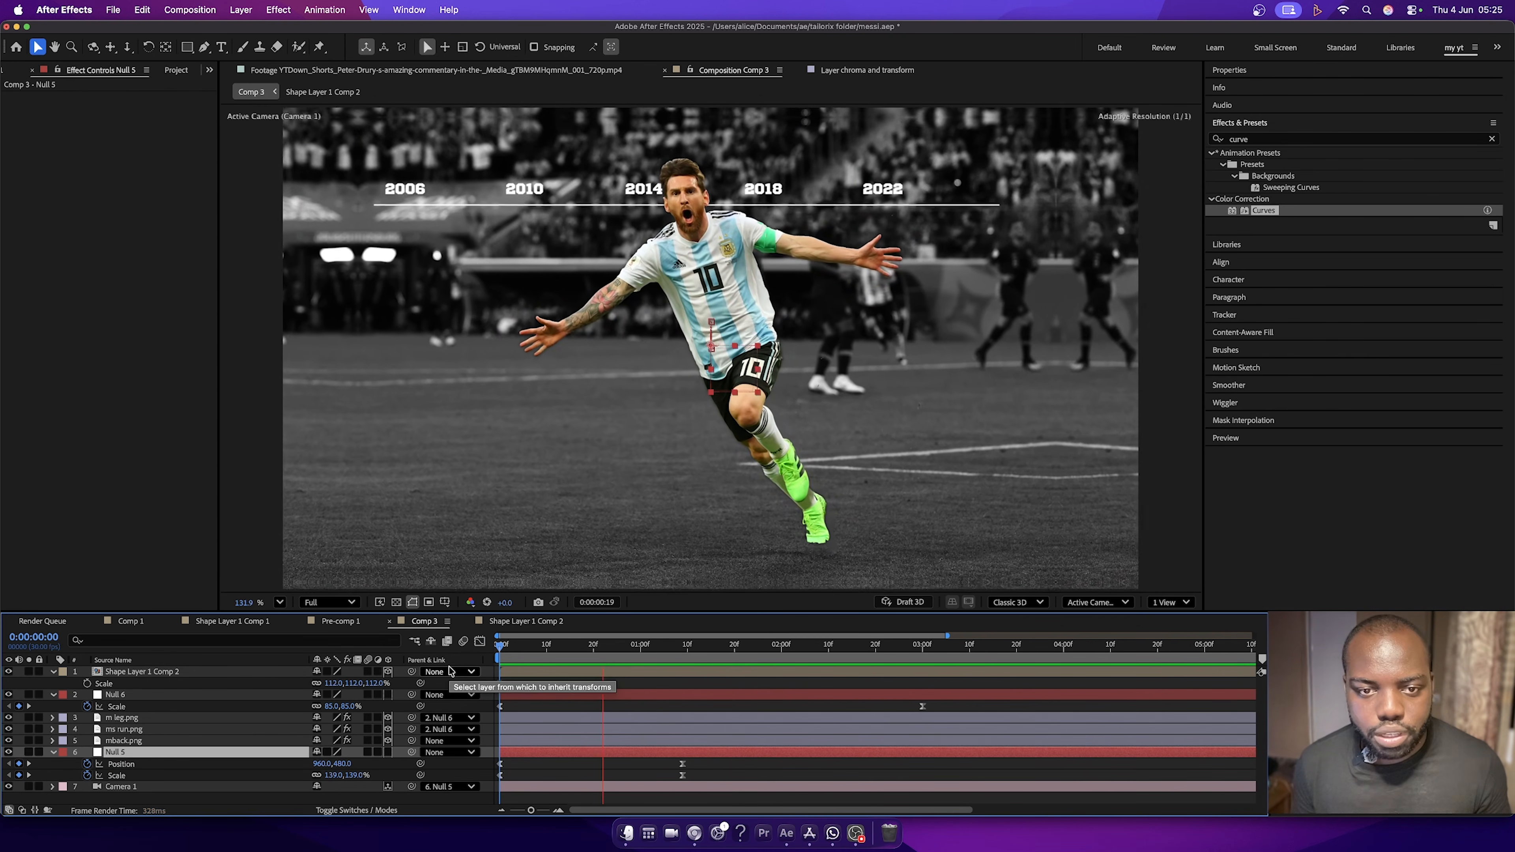
pyautogui.press('space')
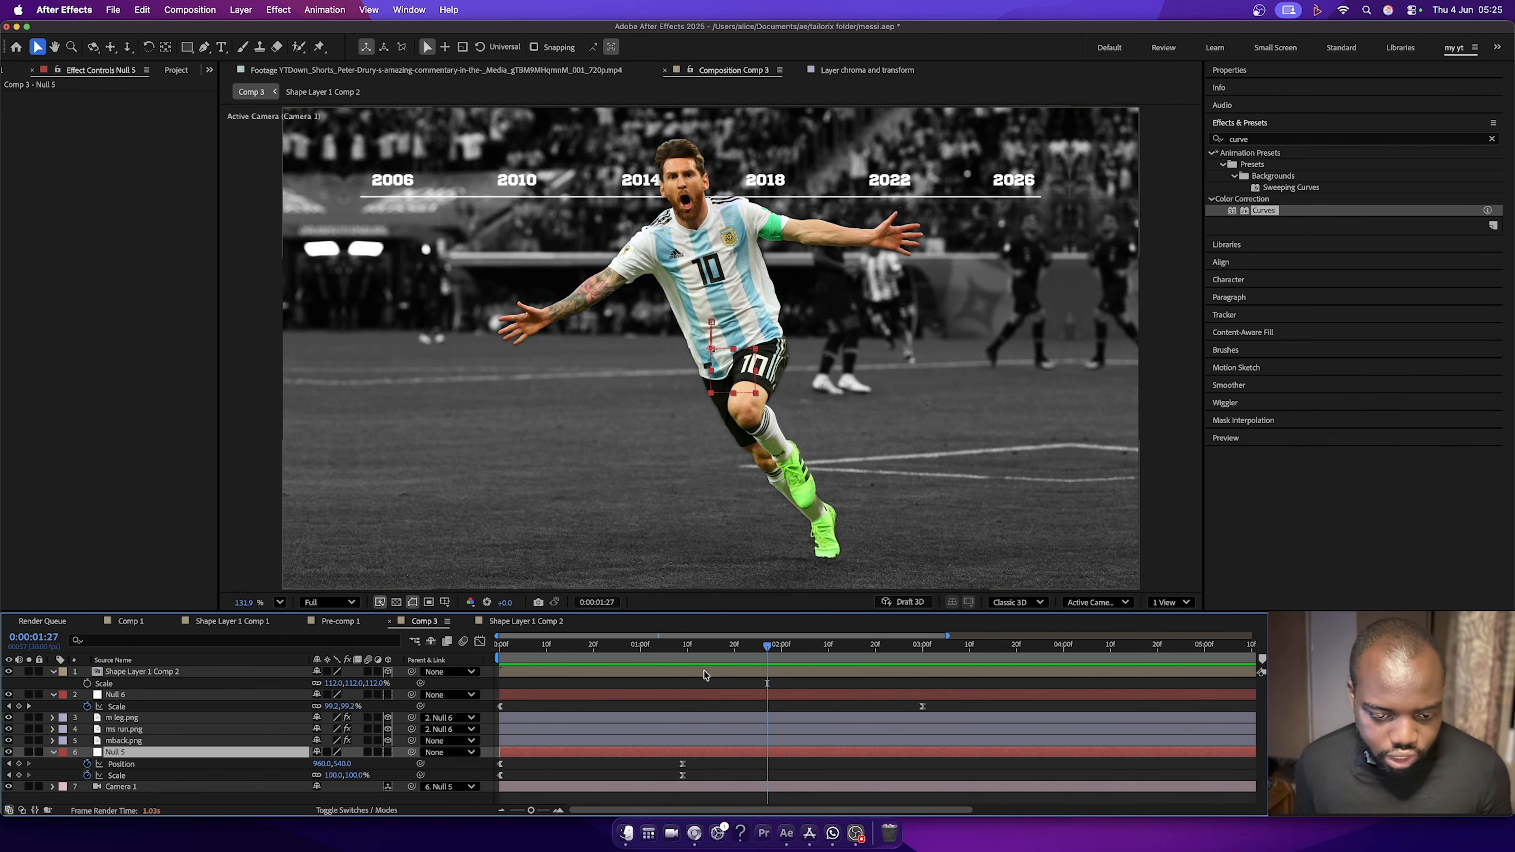
# Create a new null object, Null 7, and place it directly above Null 5 in the layer stack.
pyautogui.click(684, 650)
pyautogui.moveTo(685, 652); pyautogui.dragTo(706, 652)
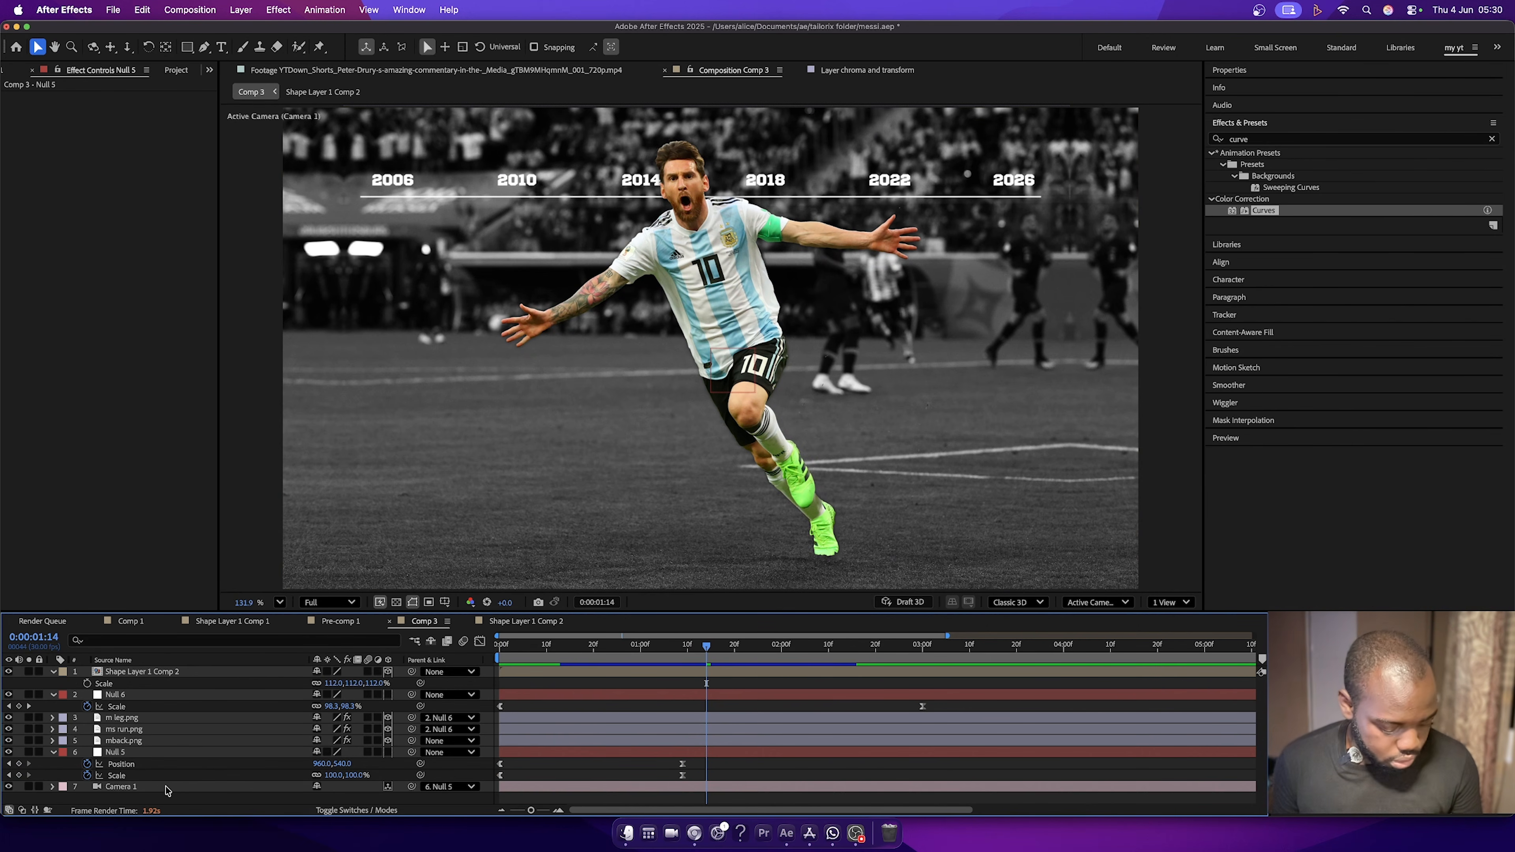
pyautogui.rightClick(64, 779)
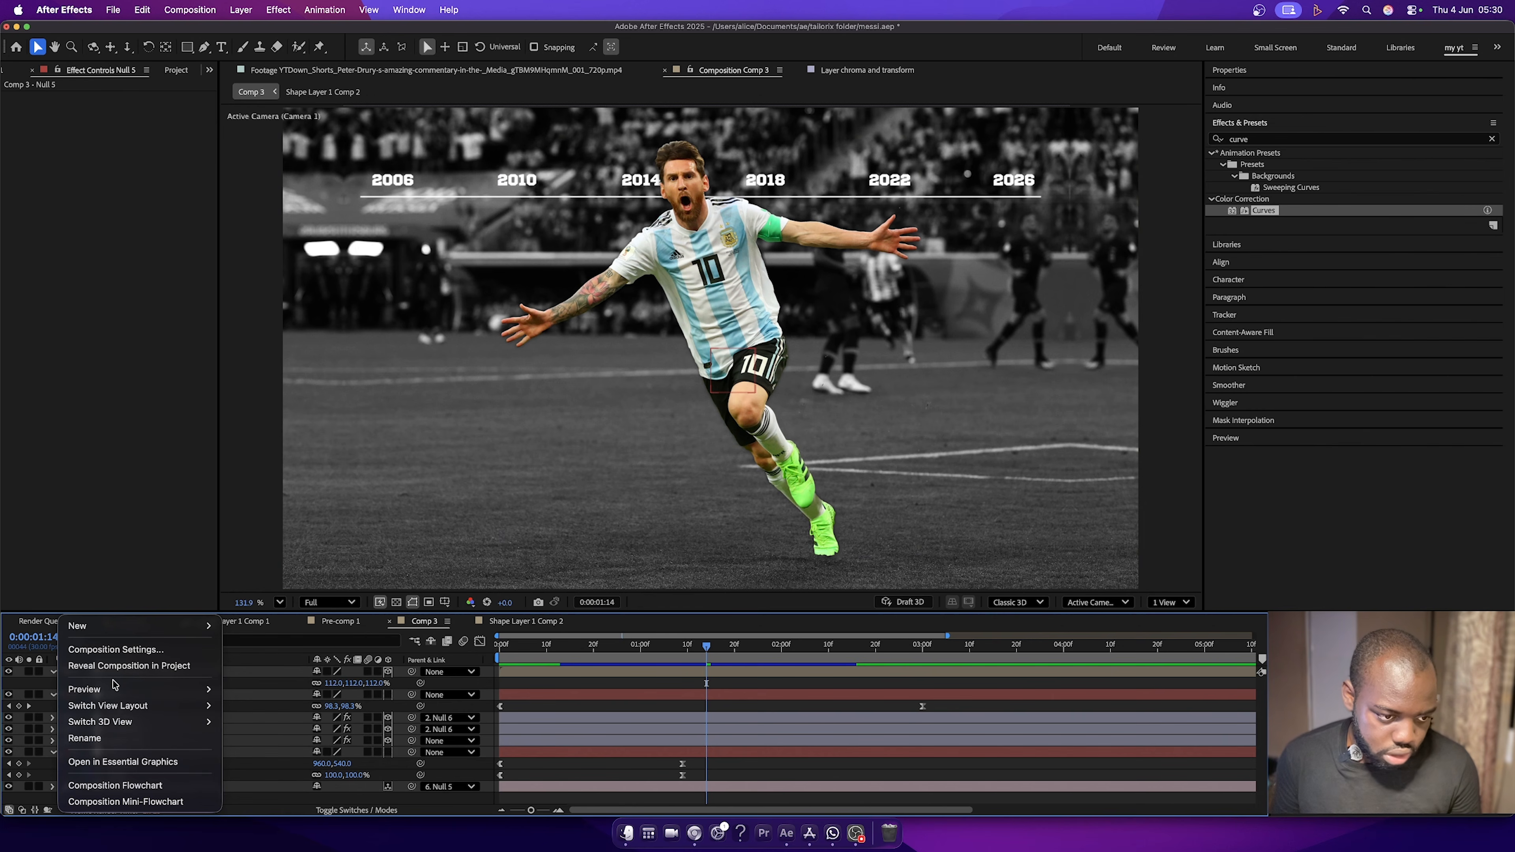
pyautogui.moveTo(119, 627)
pyautogui.click(250, 714)
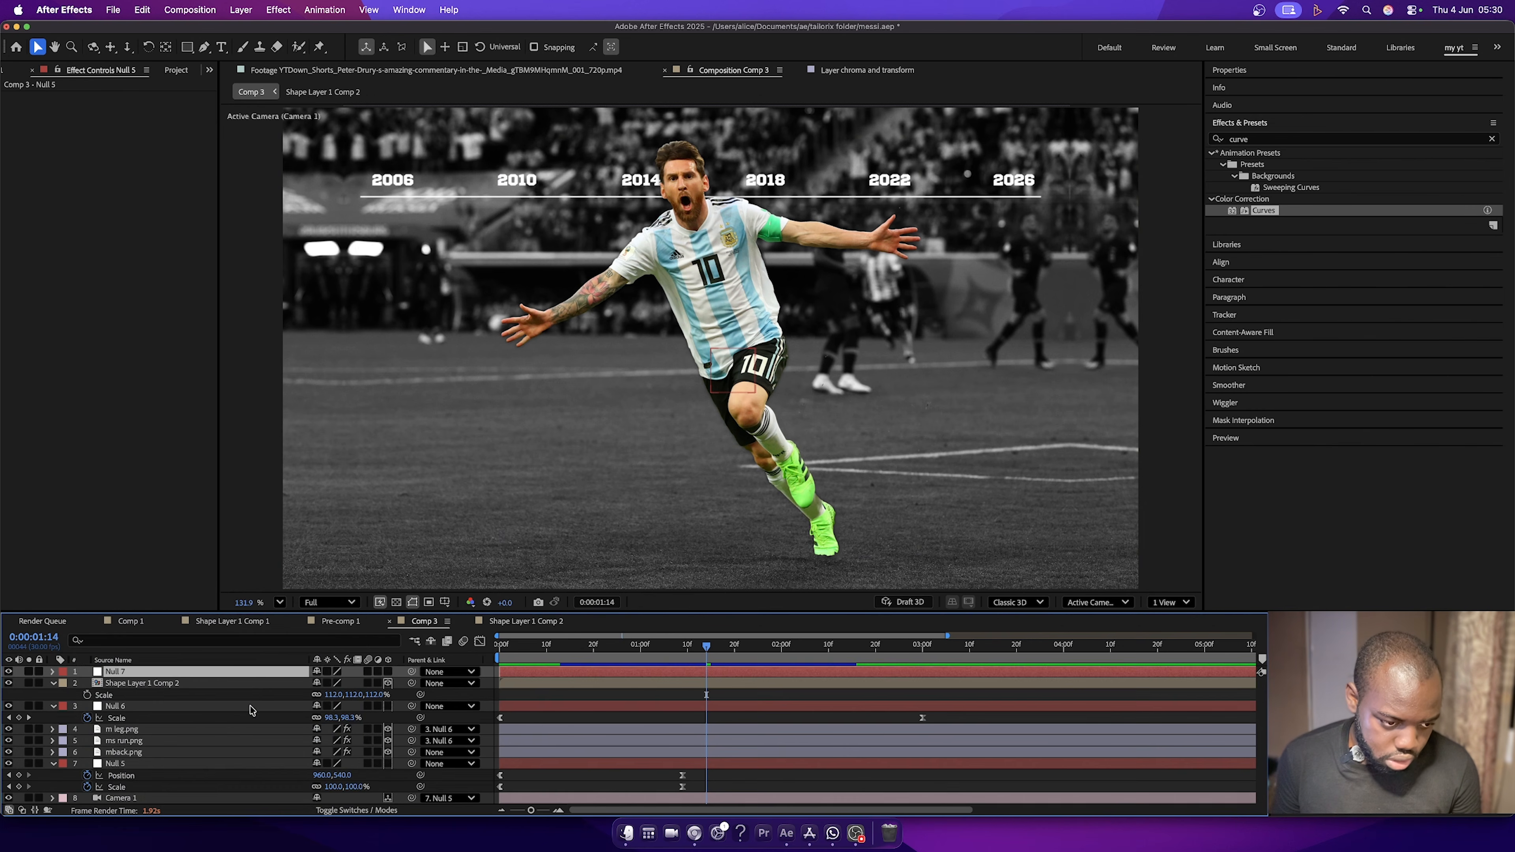
pyautogui.moveTo(138, 678); pyautogui.dragTo(148, 760)
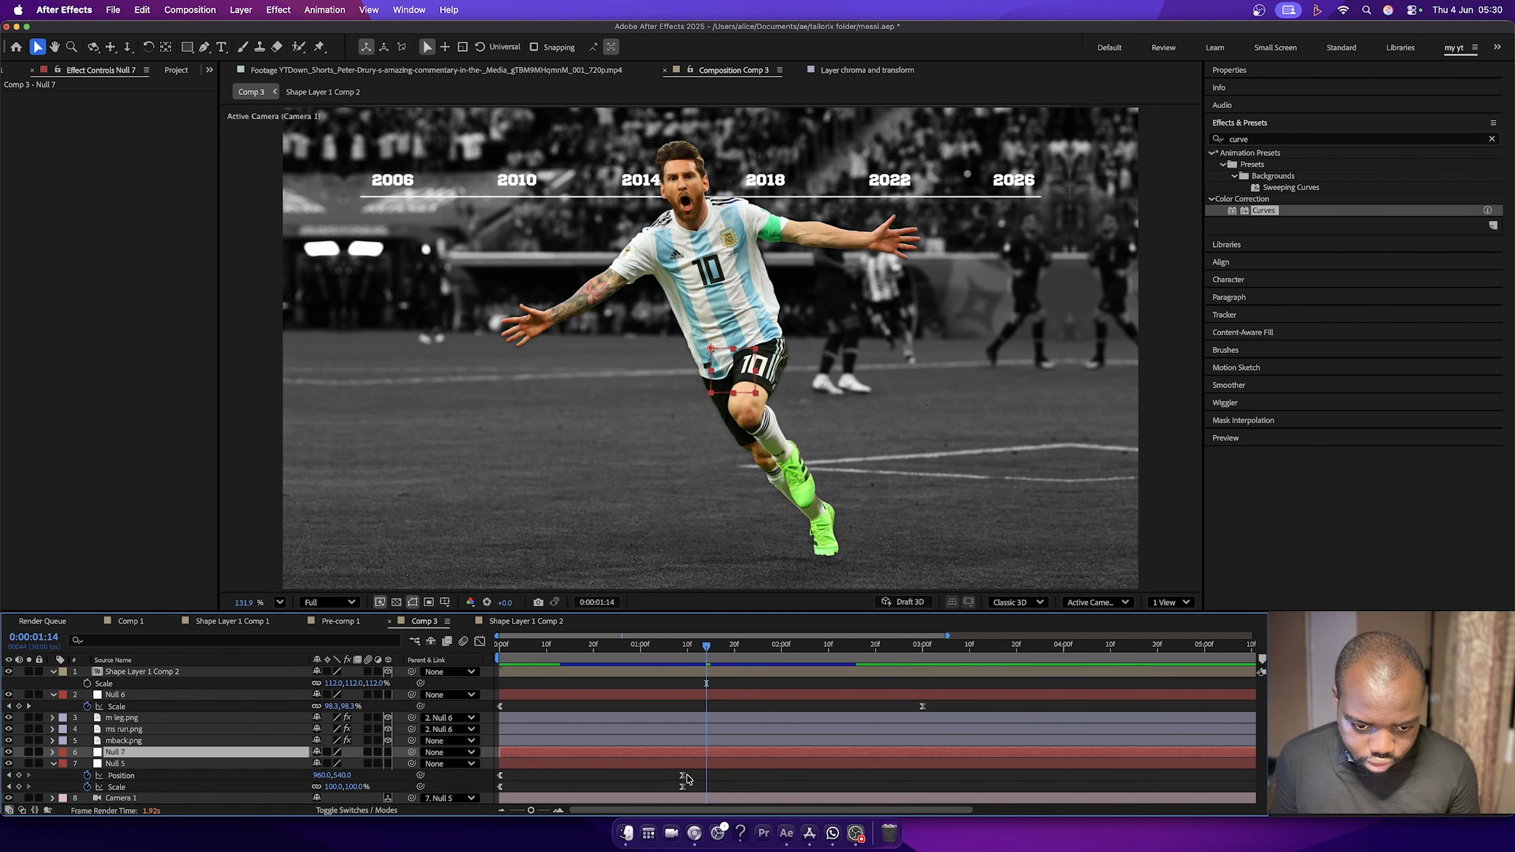
# Trim the start of Null 7 to 0:00:01:18 and parent Null 5 to Null 7.
pyautogui.moveTo(697, 663); pyautogui.dragTo(684, 664)
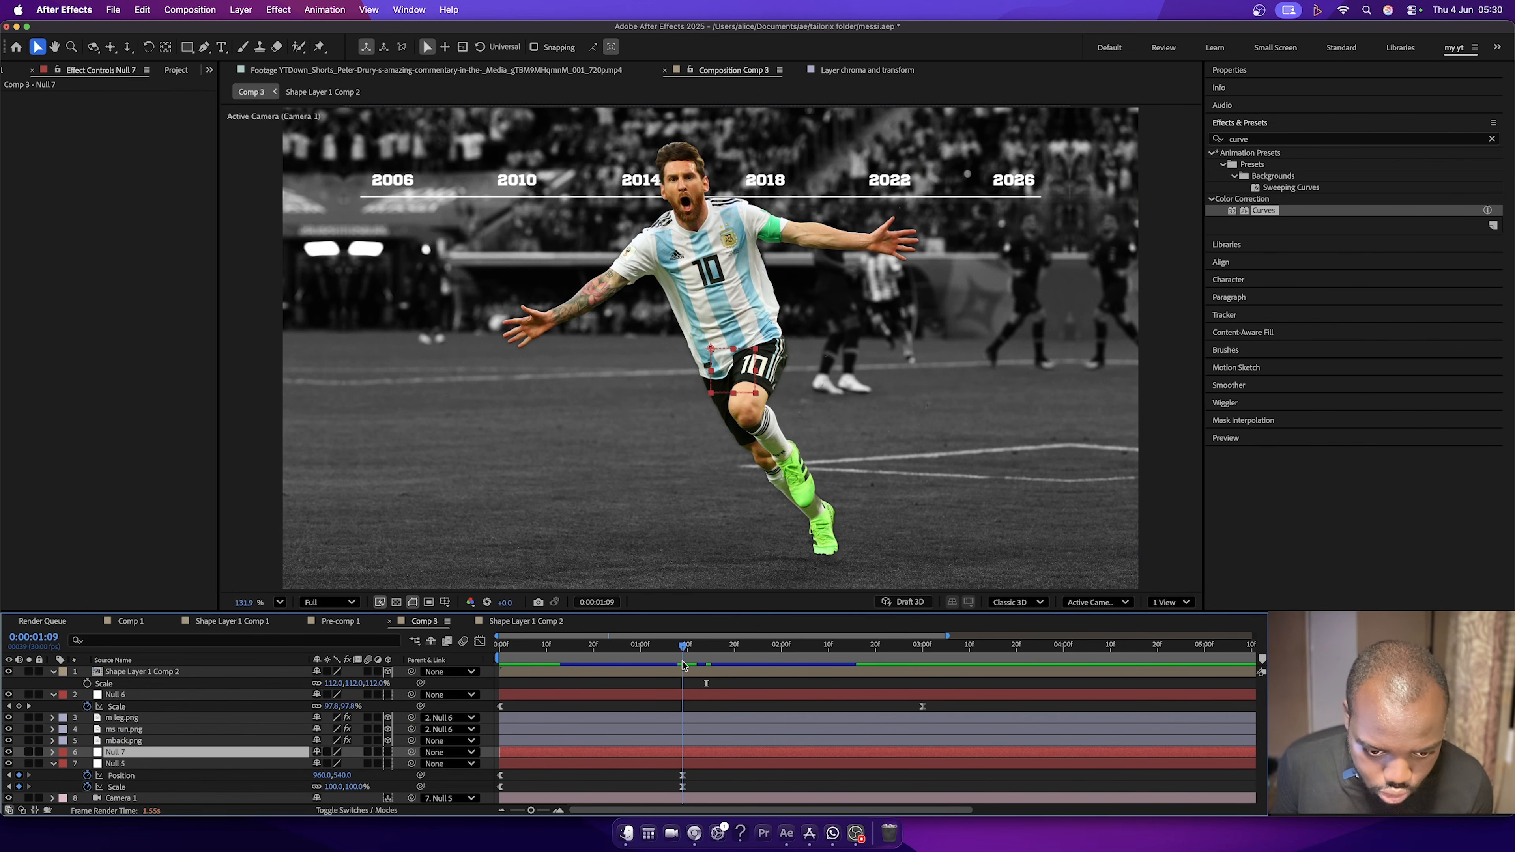
pyautogui.moveTo(683, 665); pyautogui.dragTo(726, 663)
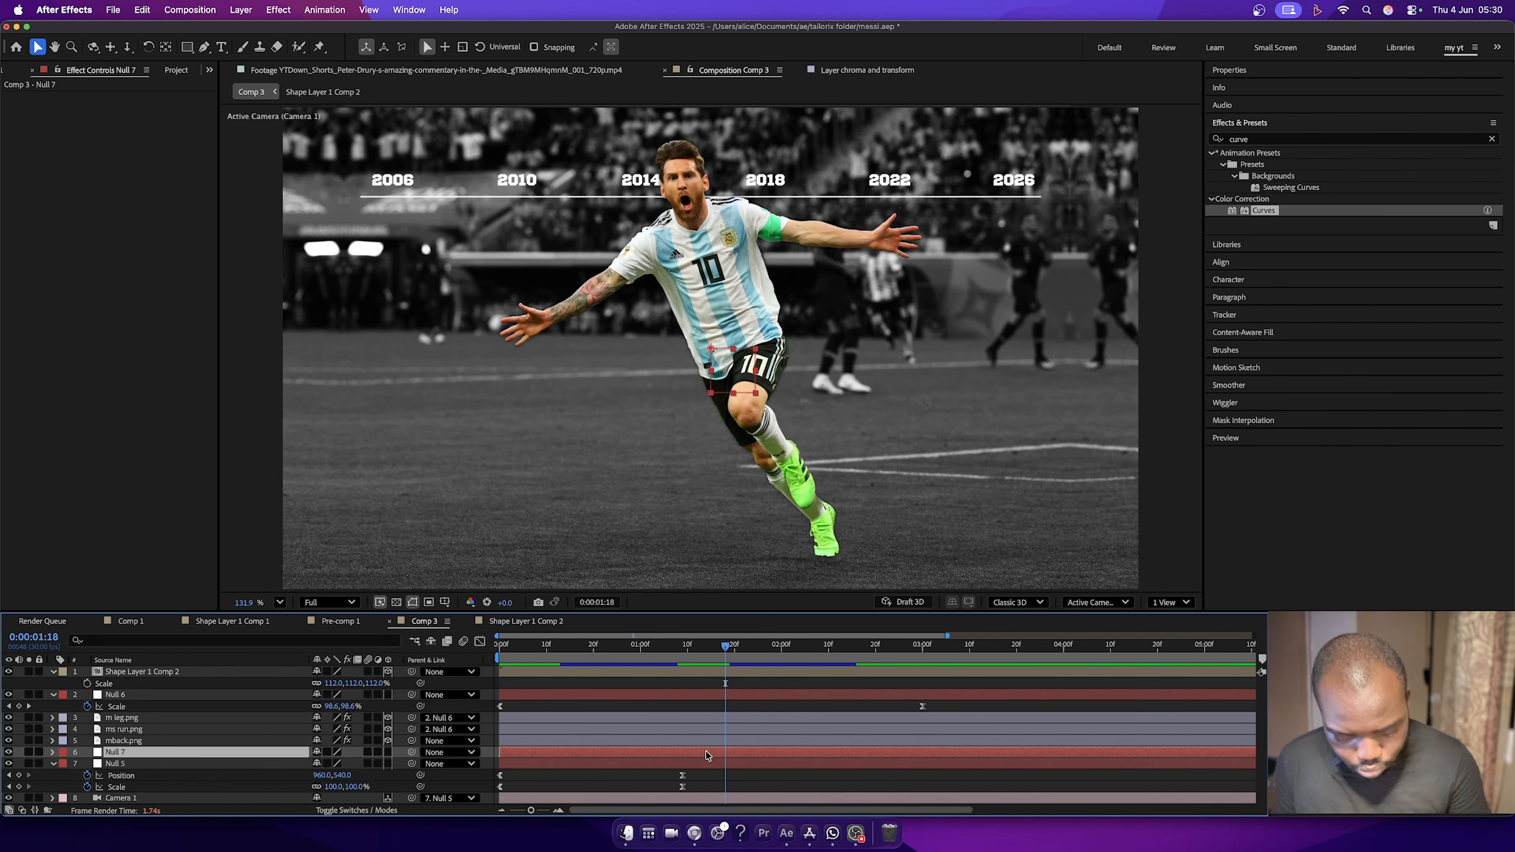
pyautogui.click(605, 768)
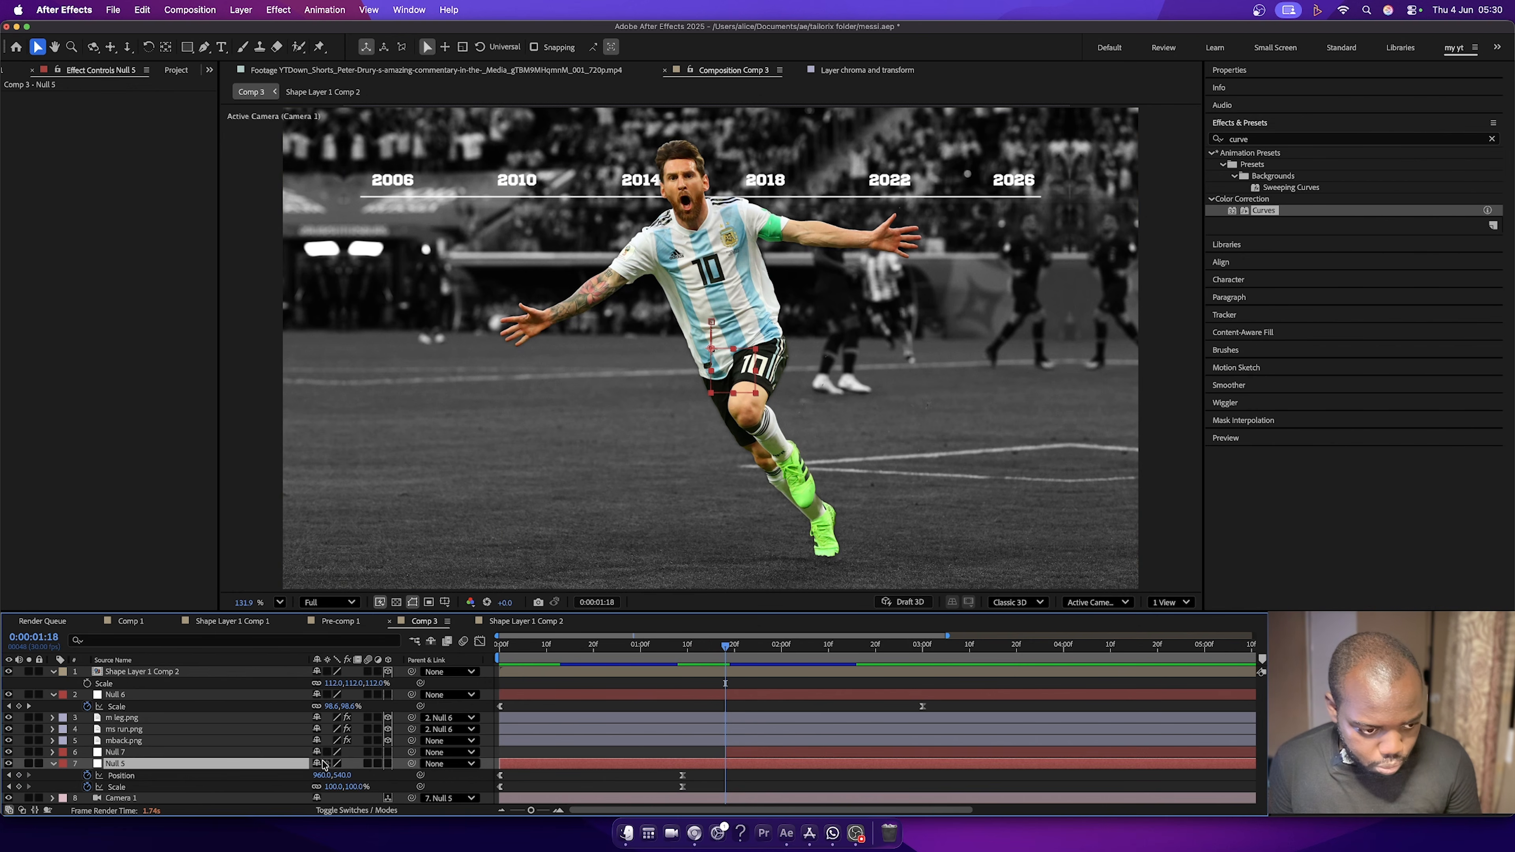
pyautogui.moveTo(412, 766); pyautogui.dragTo(173, 754)
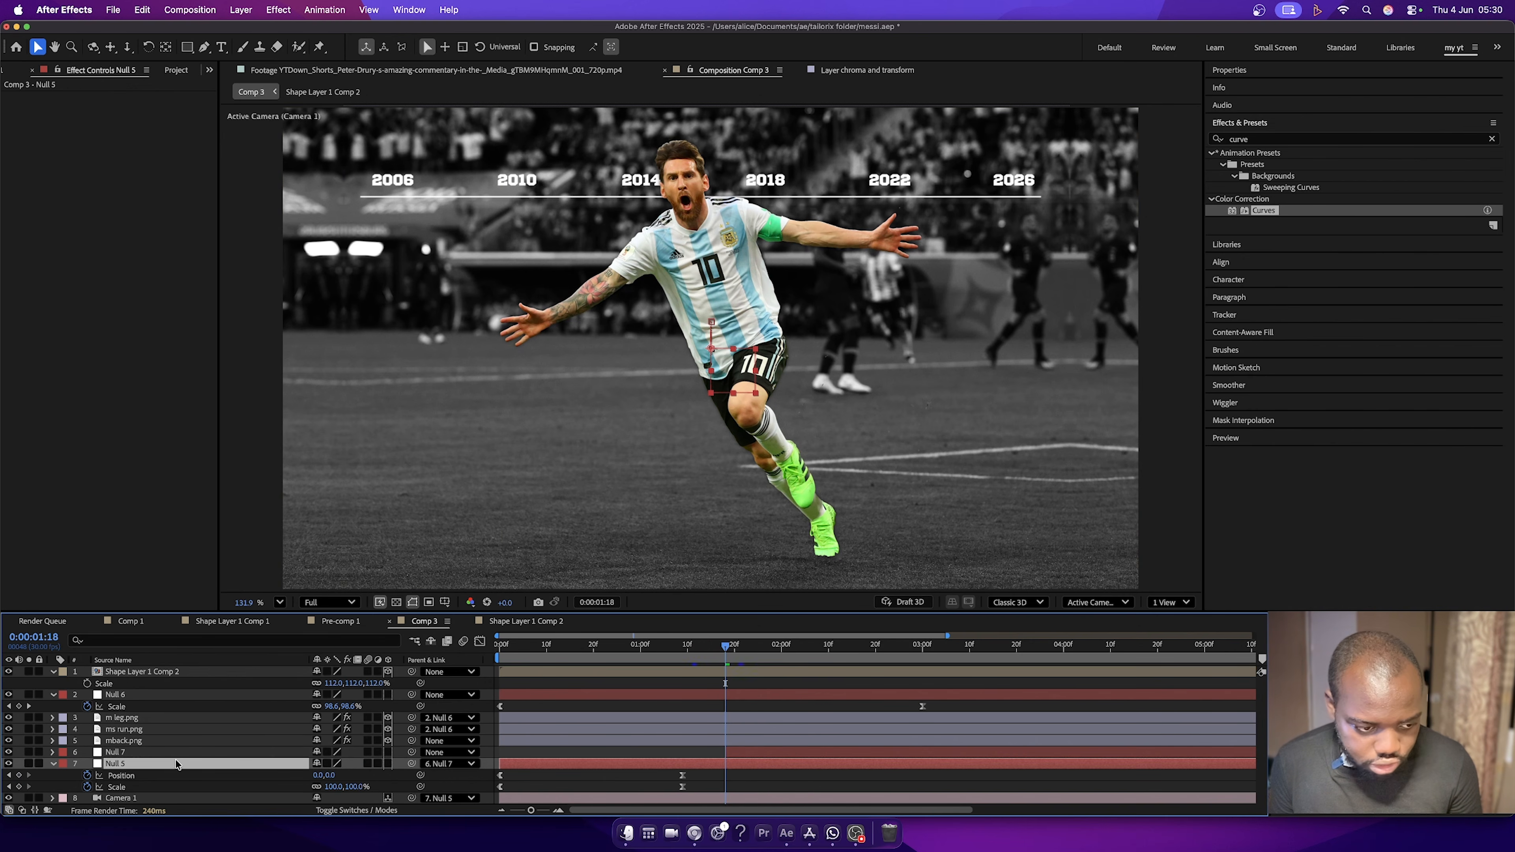
# Add Position and Scale keyframes to Null 7 at 0:00:01:18.
pyautogui.click(167, 753)
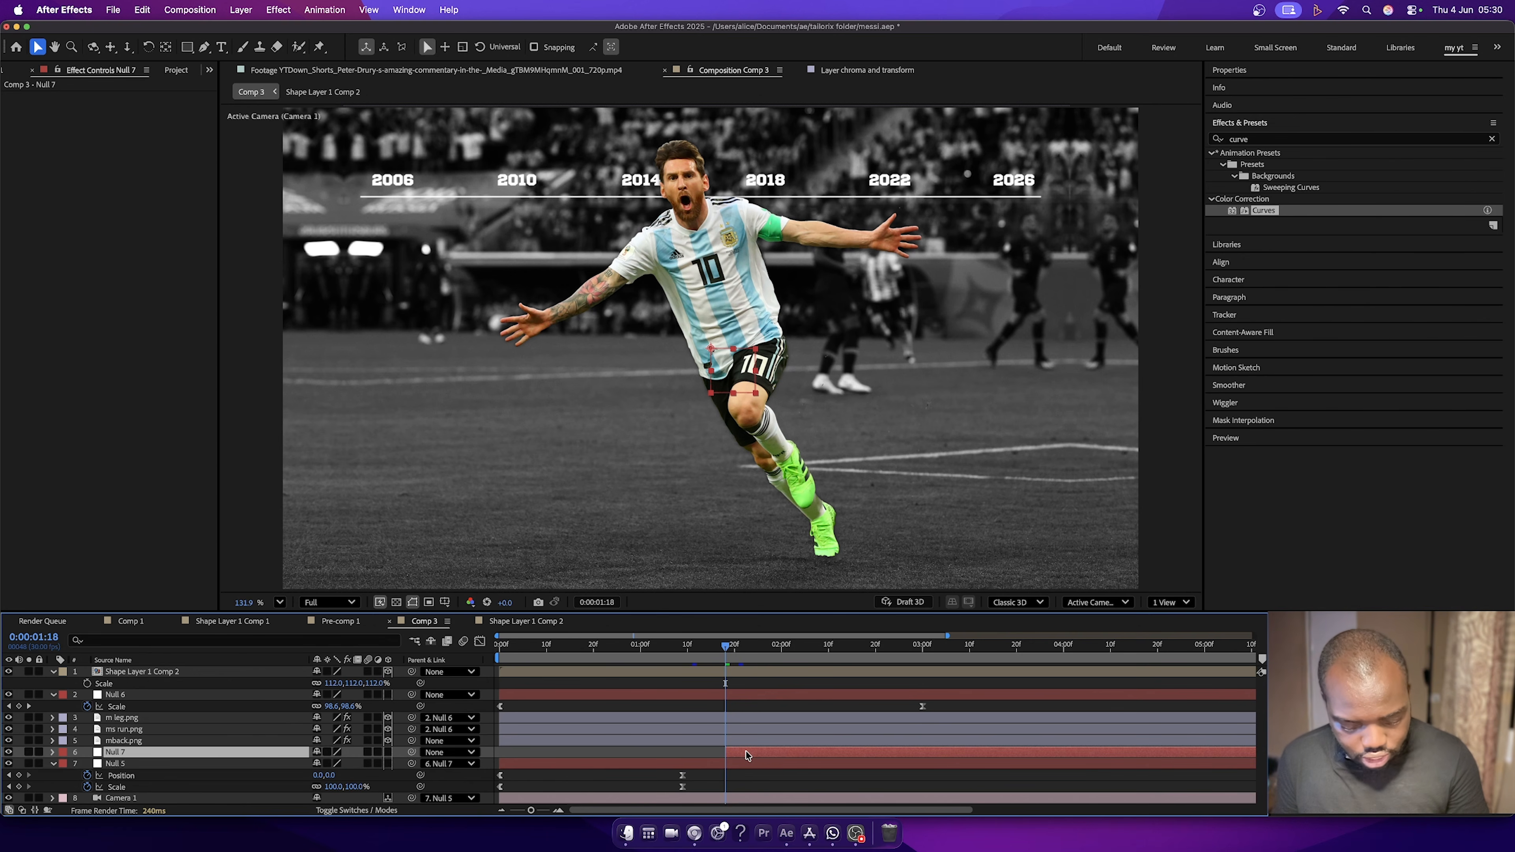
pyautogui.press('p')
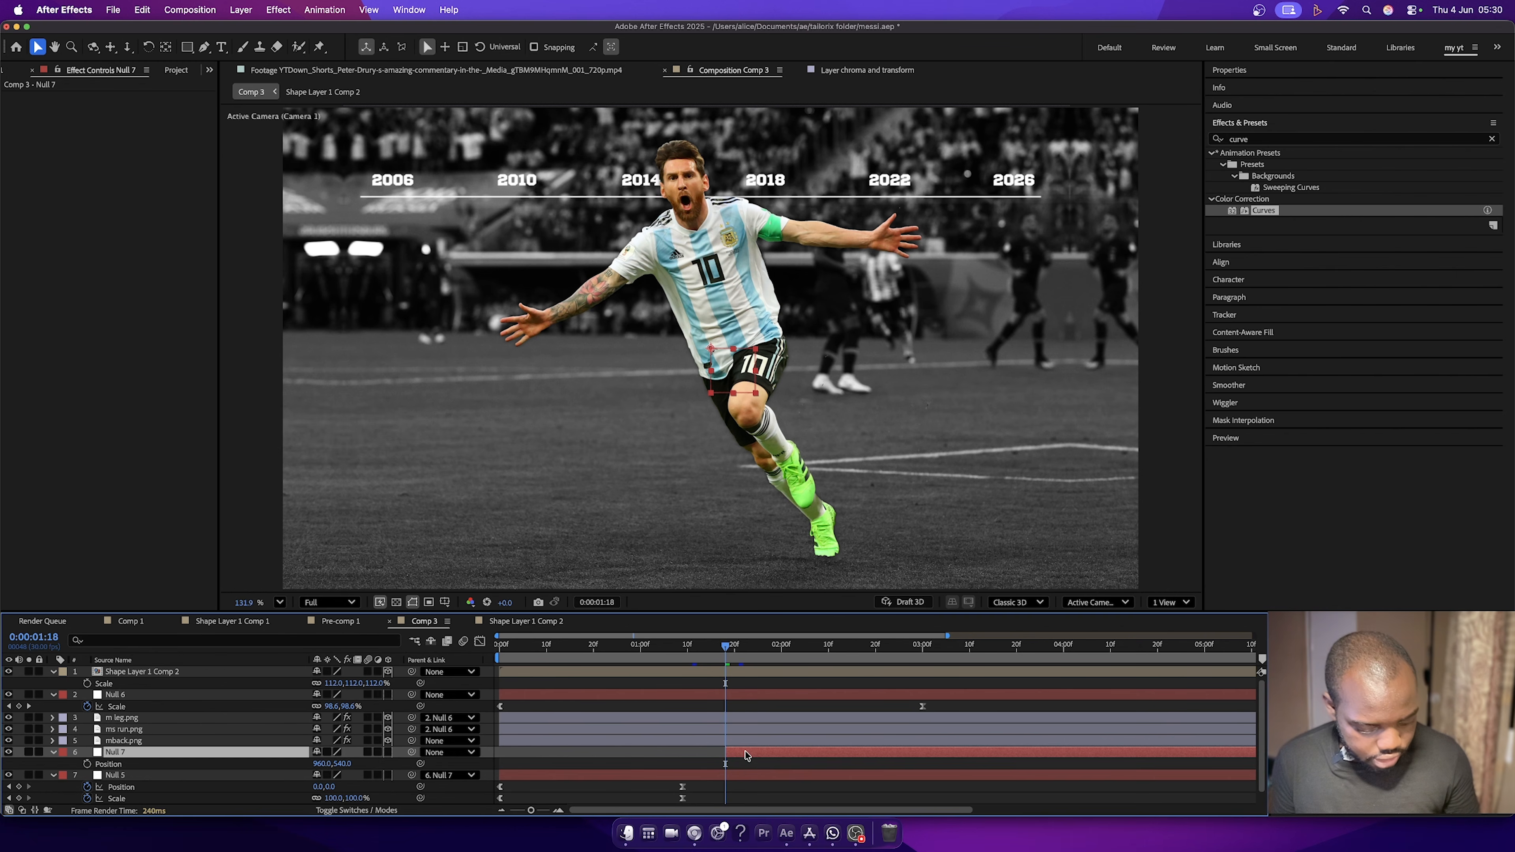
pyautogui.hotkey('shift', 's')
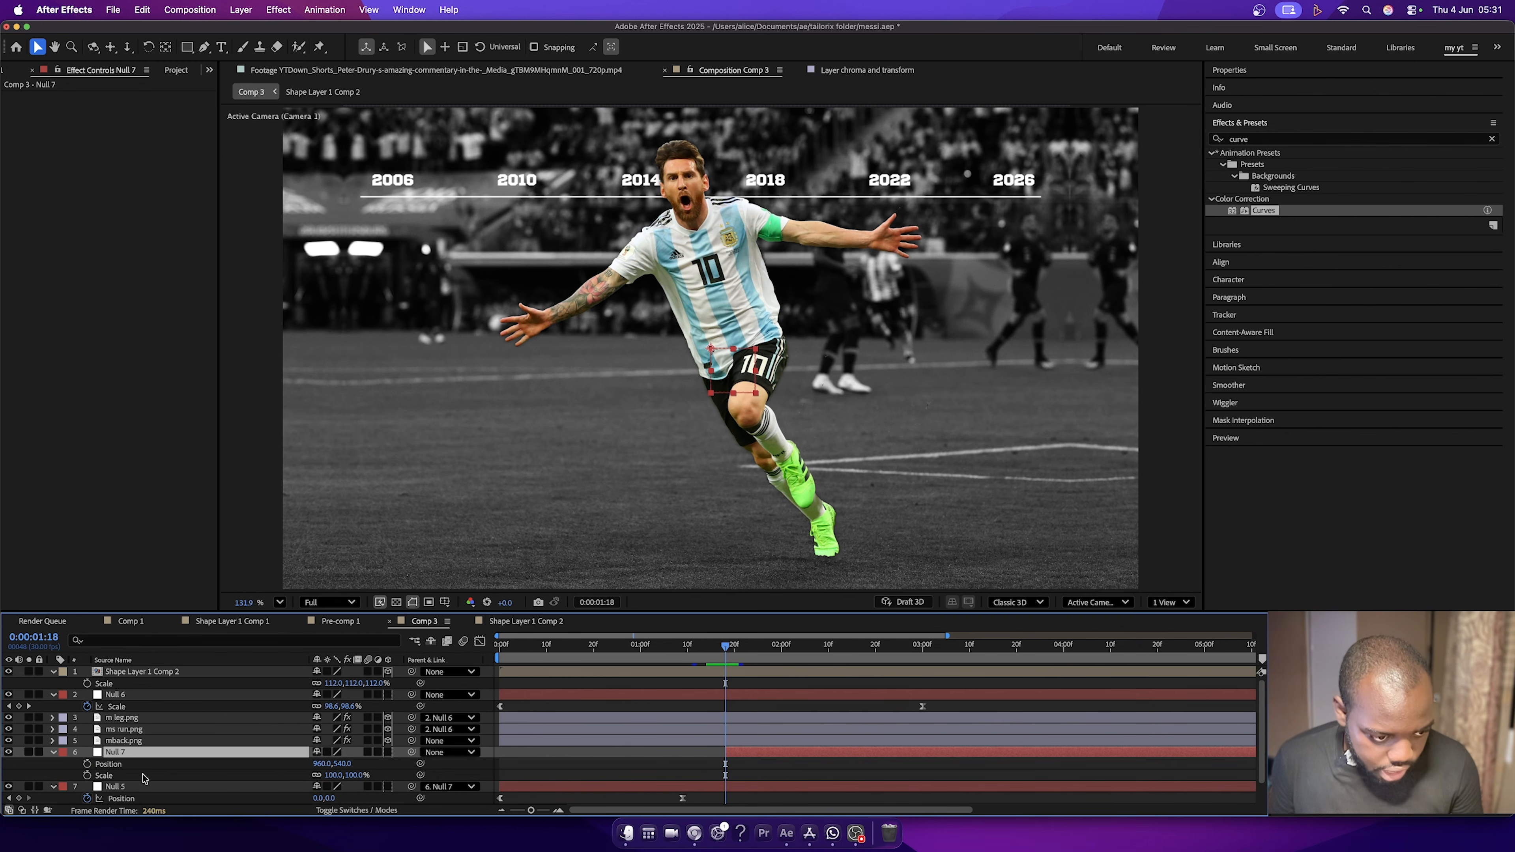
pyautogui.click(87, 764)
pyautogui.click(87, 775)
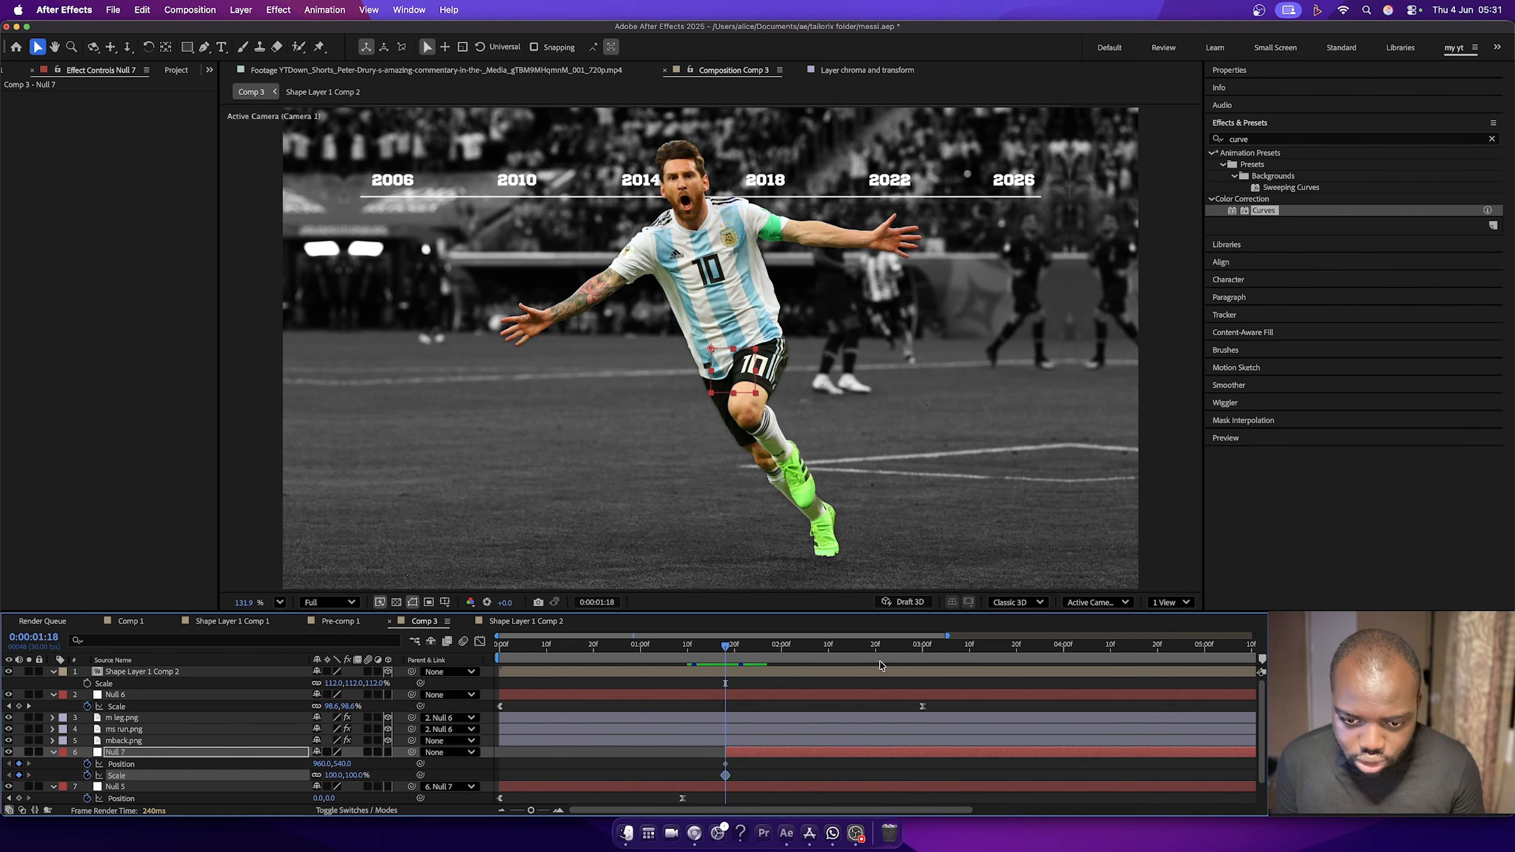
# At 0:00:02:22, set Null 7's scale to 70% and position to 960, 368, and apply Easy Ease to these two keyframes.
pyautogui.click(885, 647)
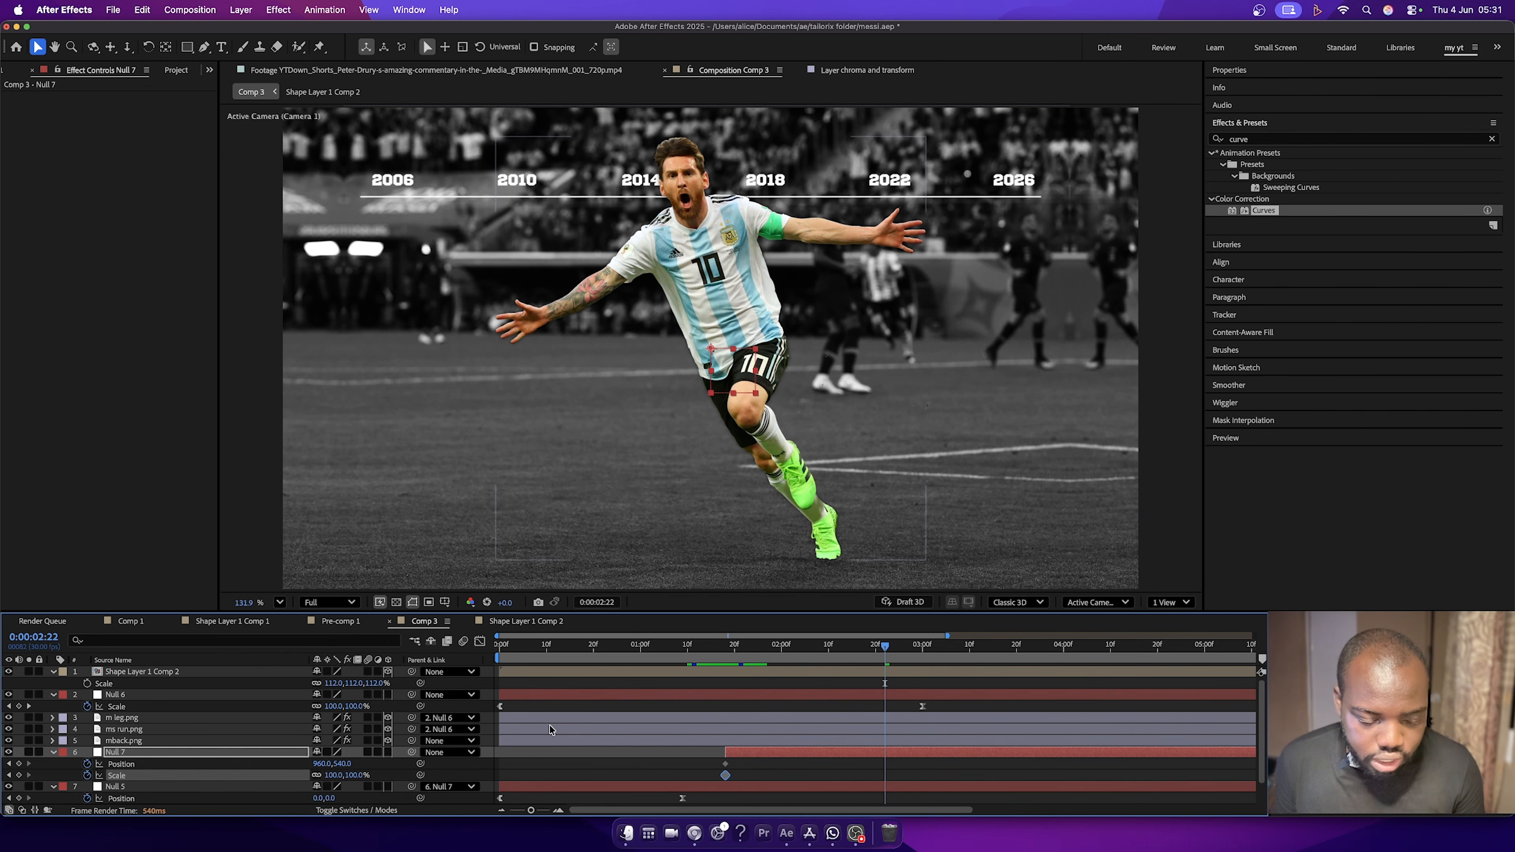
pyautogui.moveTo(352, 775); pyautogui.dragTo(235, 760)
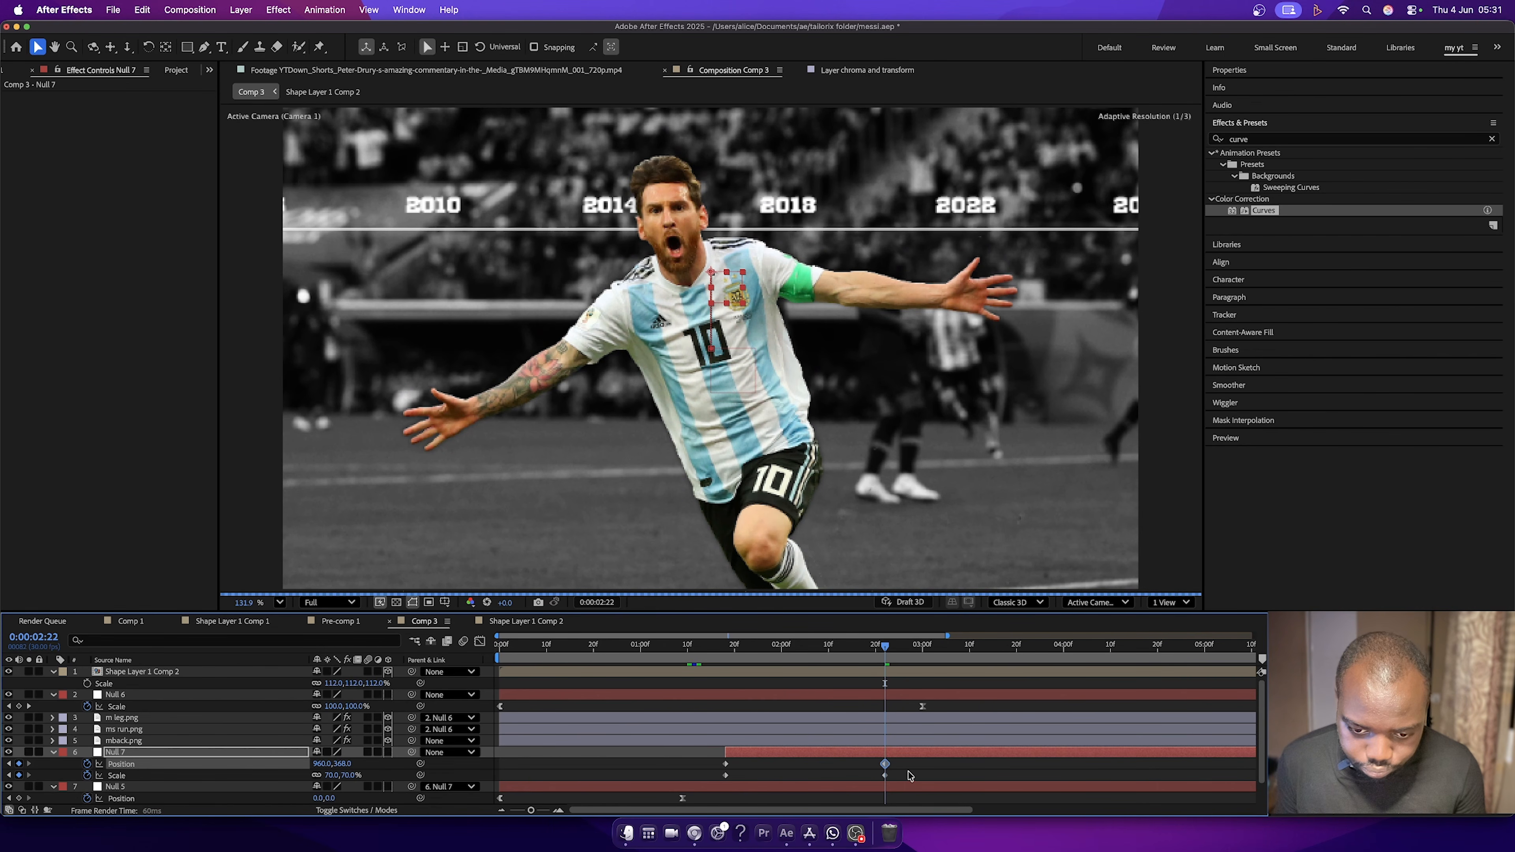
pyautogui.moveTo(907, 771); pyautogui.dragTo(854, 758)
pyautogui.press('F9')
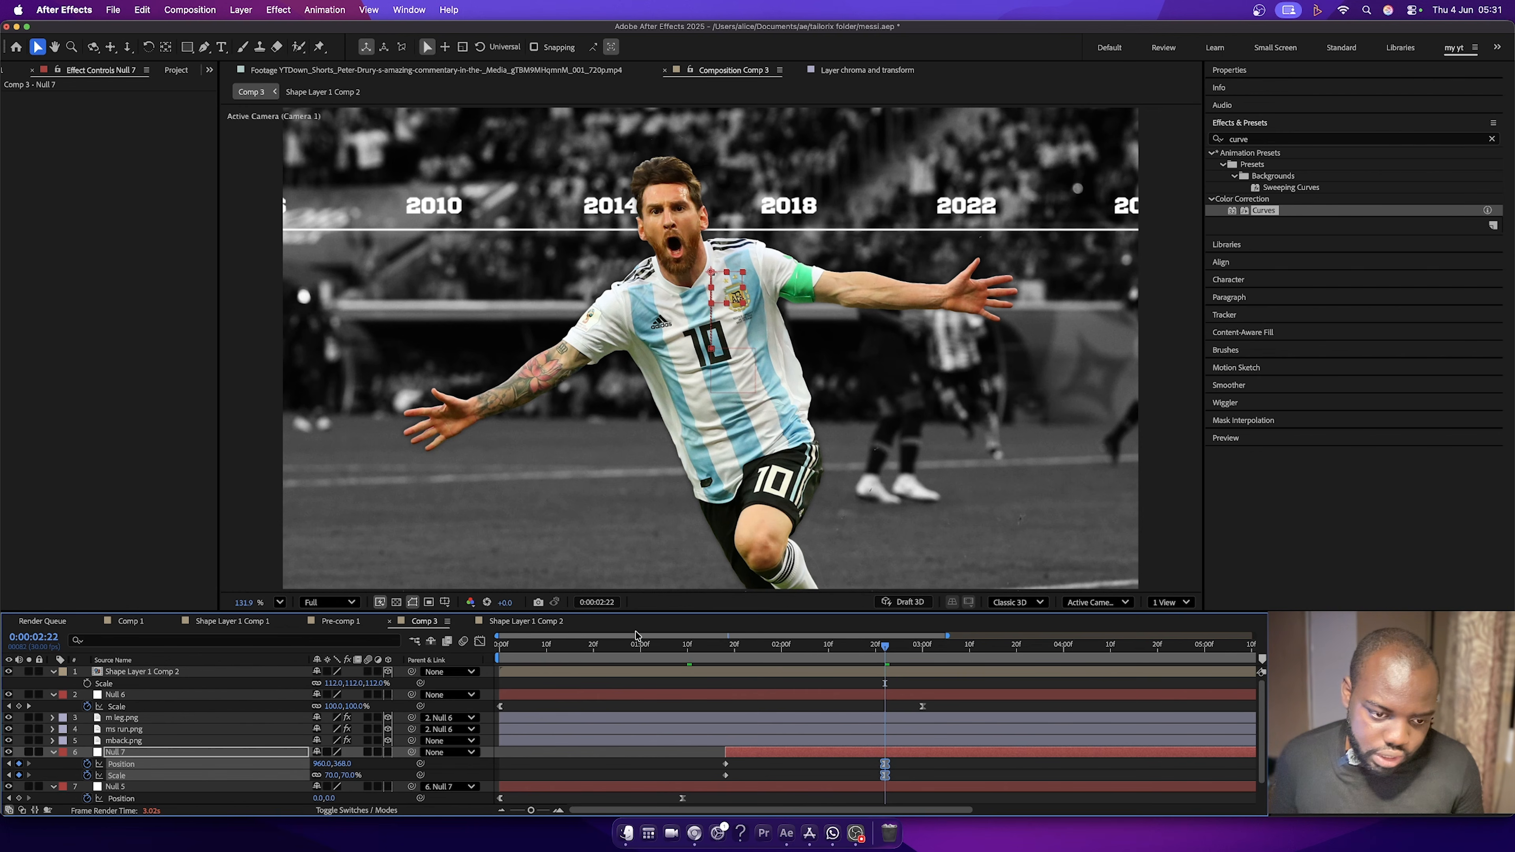
# Reshape the easing curves of Null 7's Position and Scale keyframes so the move starts fast and settles slowly.
pyautogui.hotkey('shift', 'F3')
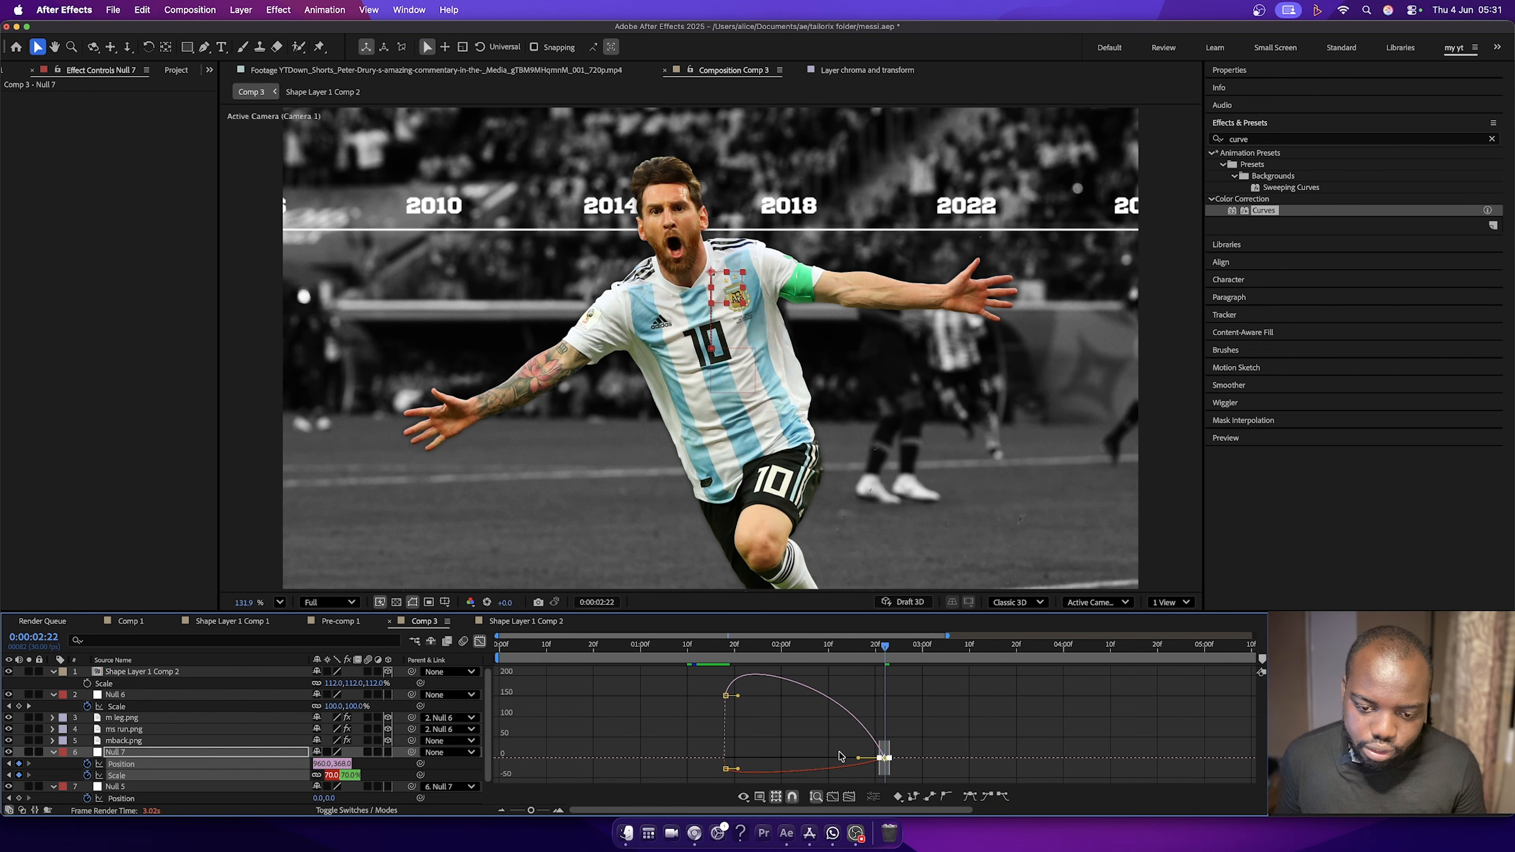
pyautogui.moveTo(857, 758); pyautogui.dragTo(511, 692)
pyautogui.click(480, 641)
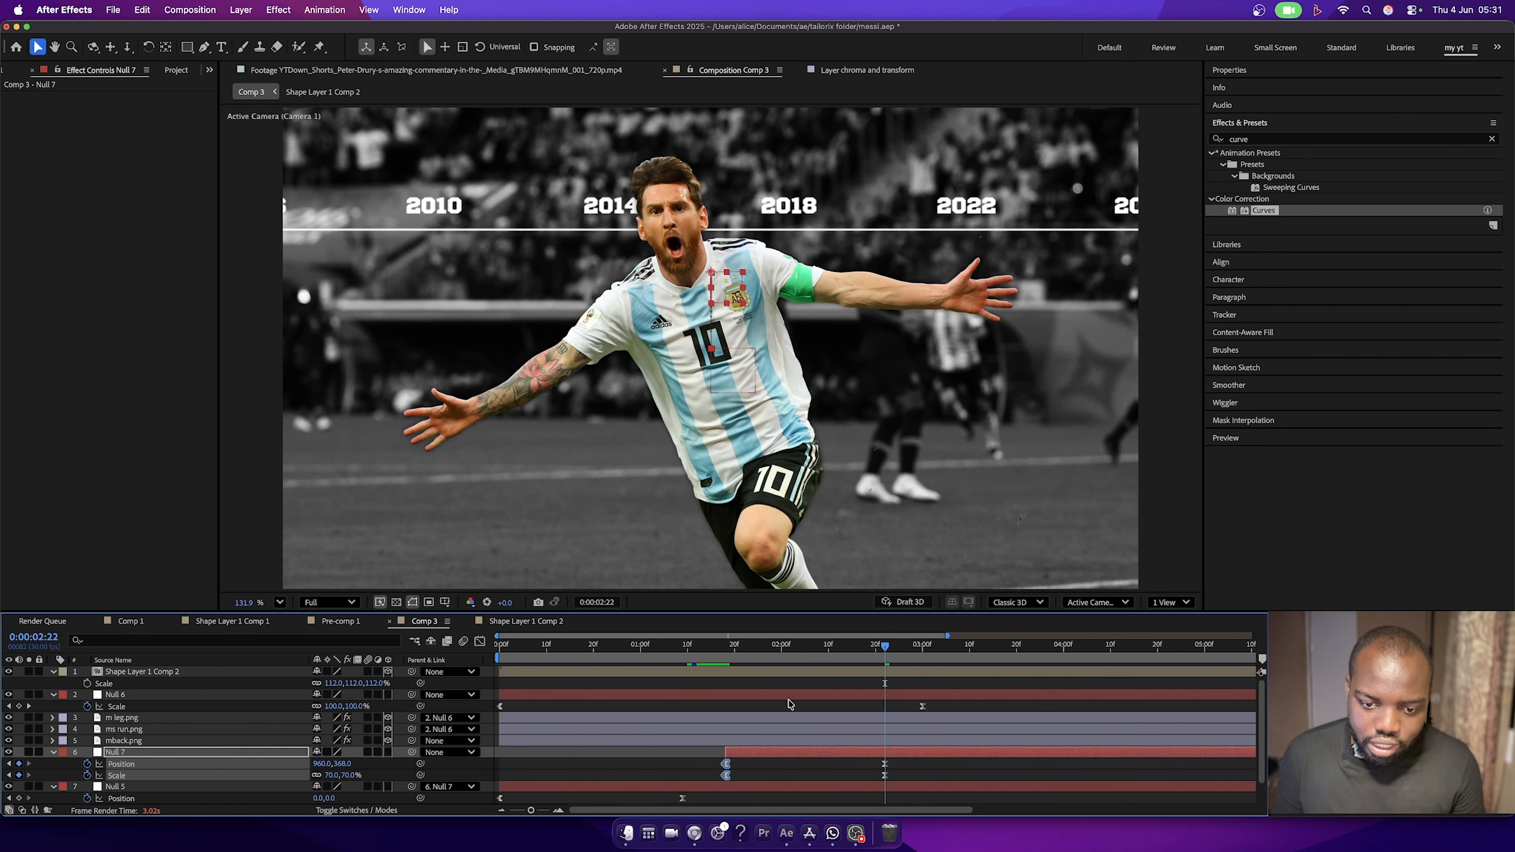
# Split the Shape Layer 1 Comp 2 layer at 0:00:01:18 and delete the part after the cut.
pyautogui.click(732, 651)
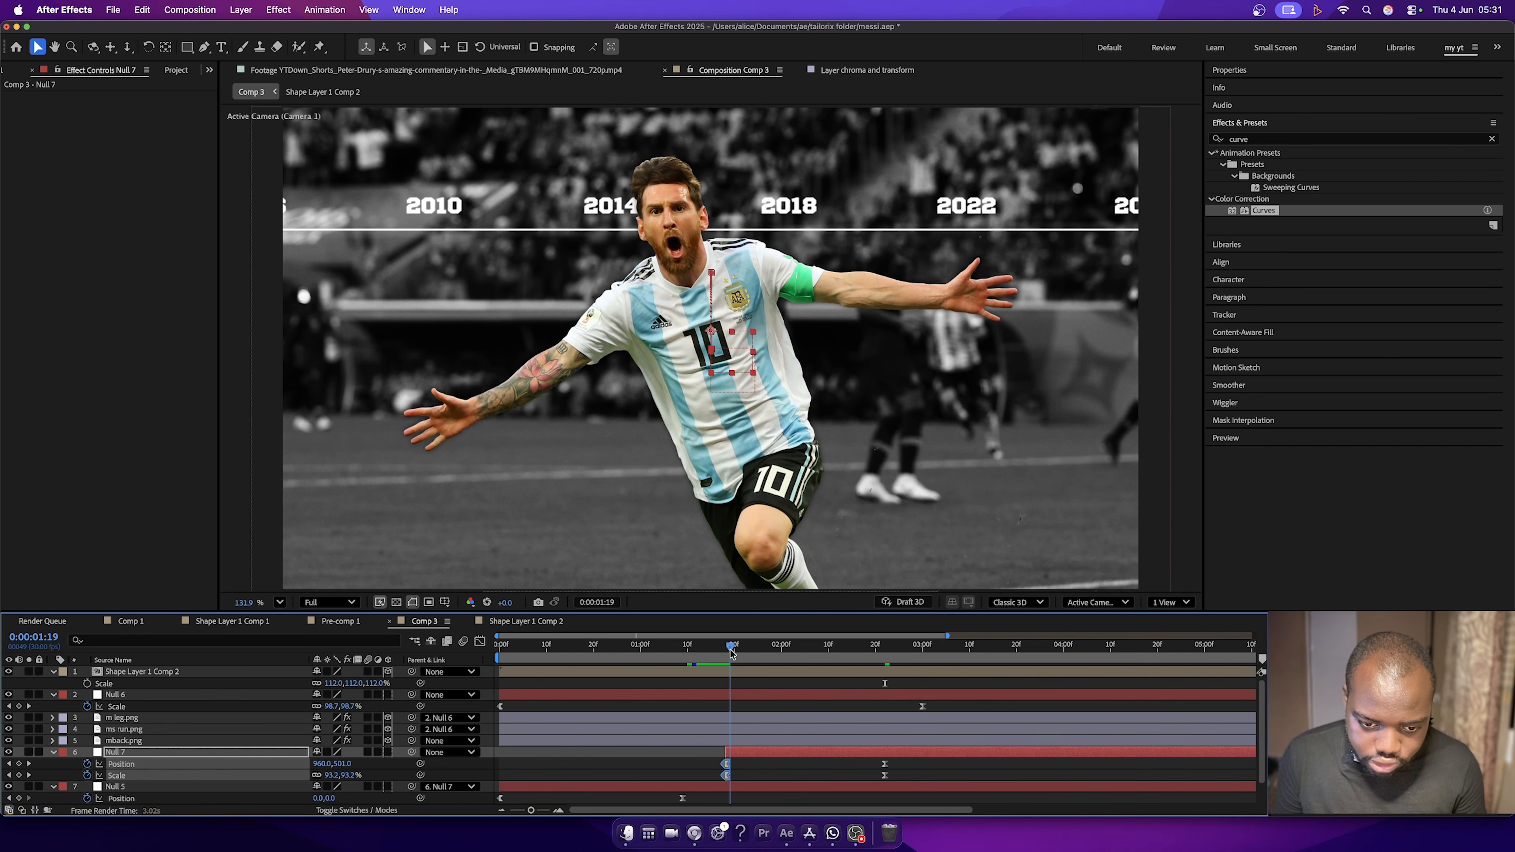
pyautogui.moveTo(730, 655)
pyautogui.mouseDown()
pyautogui.moveTo(802, 661)
pyautogui.moveTo(726, 683)
pyautogui.mouseUp()
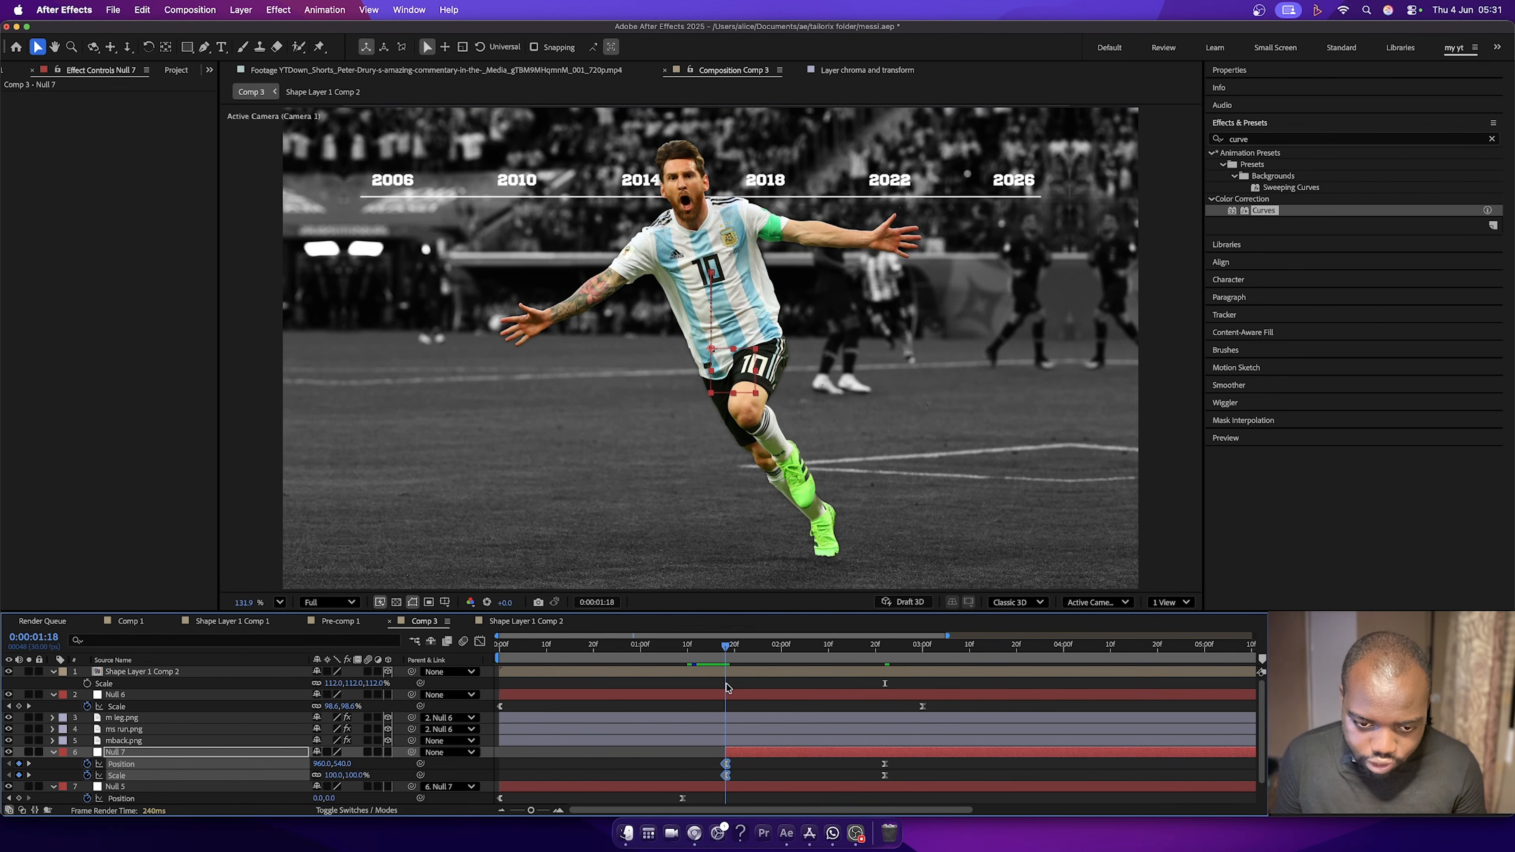
pyautogui.click(729, 675)
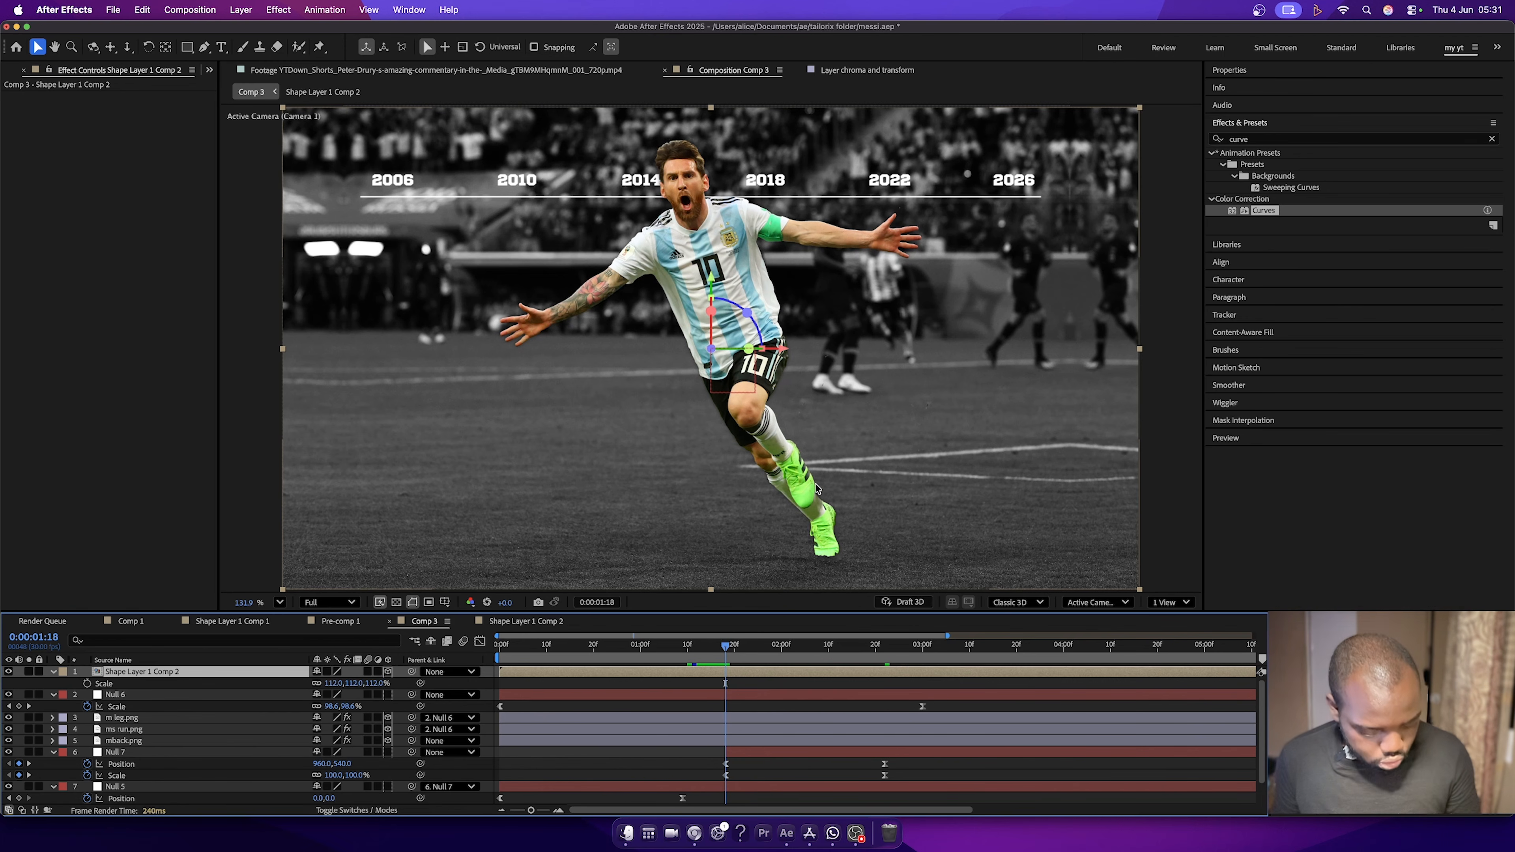
pyautogui.press('super+shift+d')
pyautogui.press('Delete')
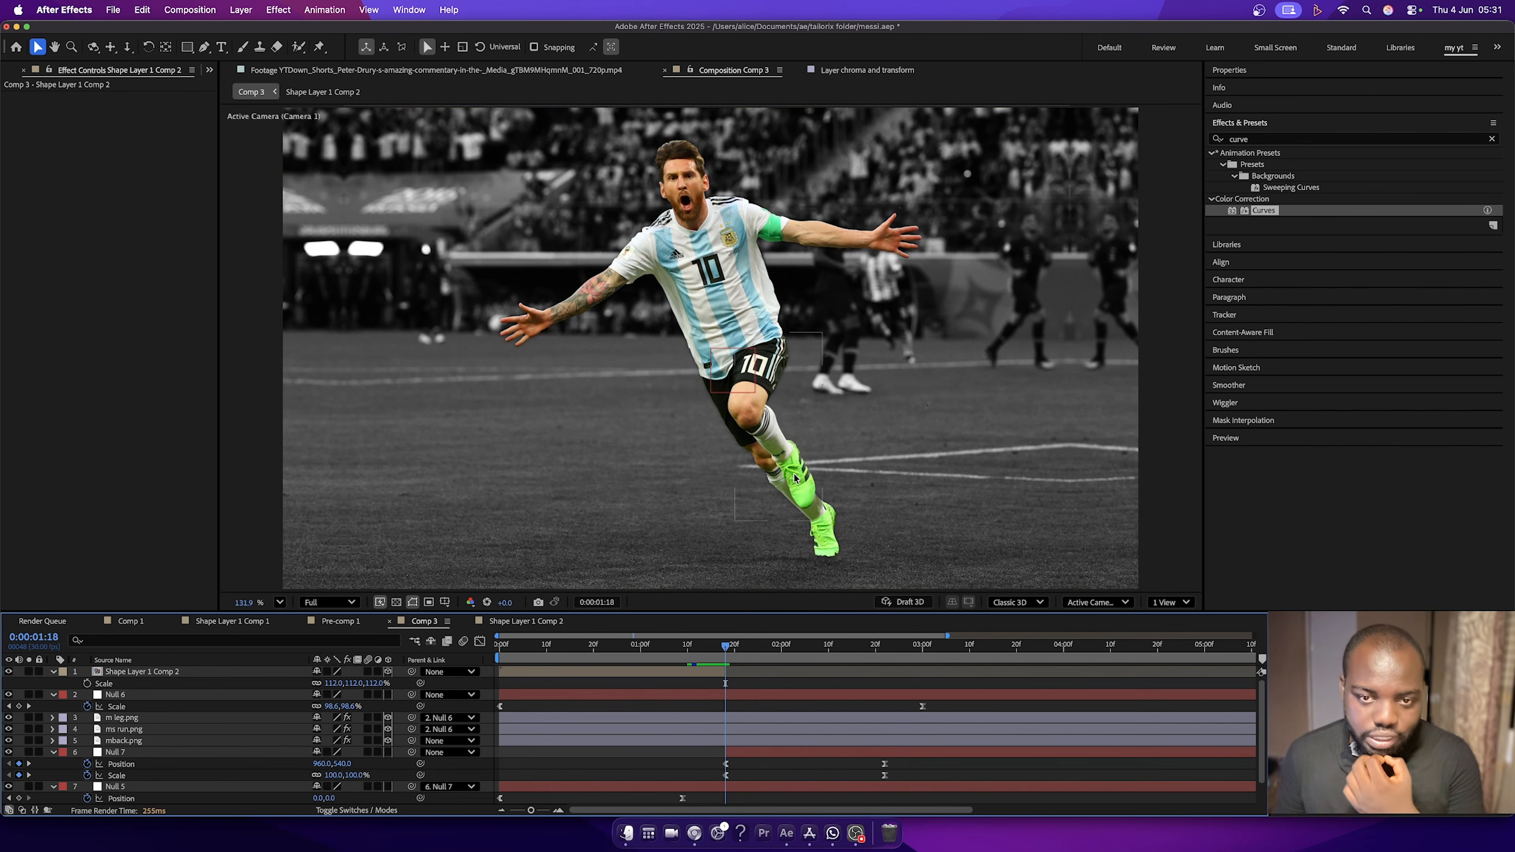
# Add a null object directly above Null 7 and trim its start to shortly before 0:00:03:00, at about 0:00:02:24.
pyautogui.click(914, 645)
pyautogui.moveTo(915, 646); pyautogui.dragTo(923, 648)
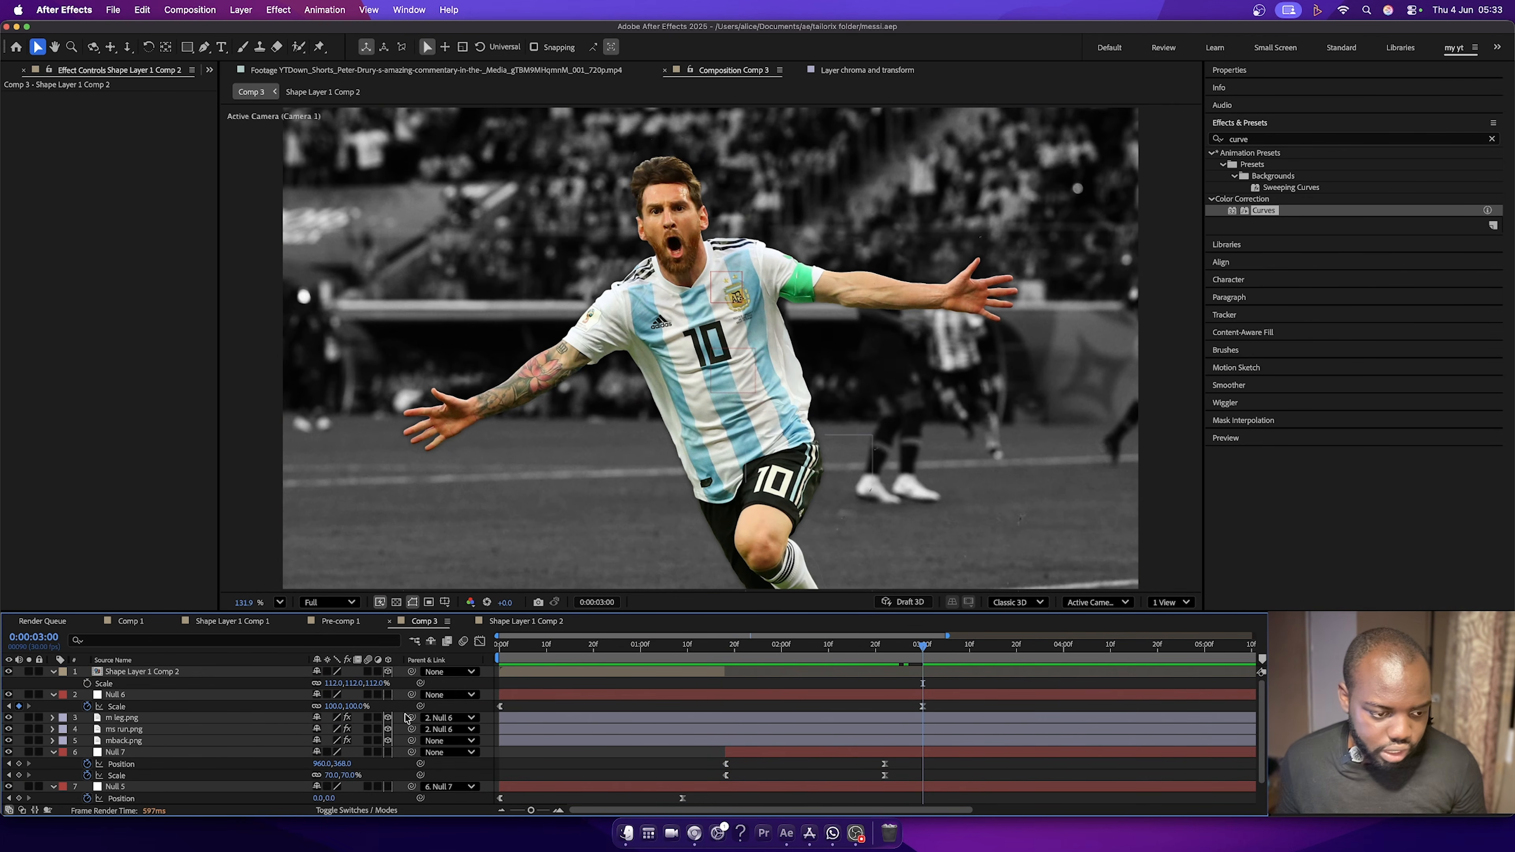
pyautogui.rightClick(48, 770)
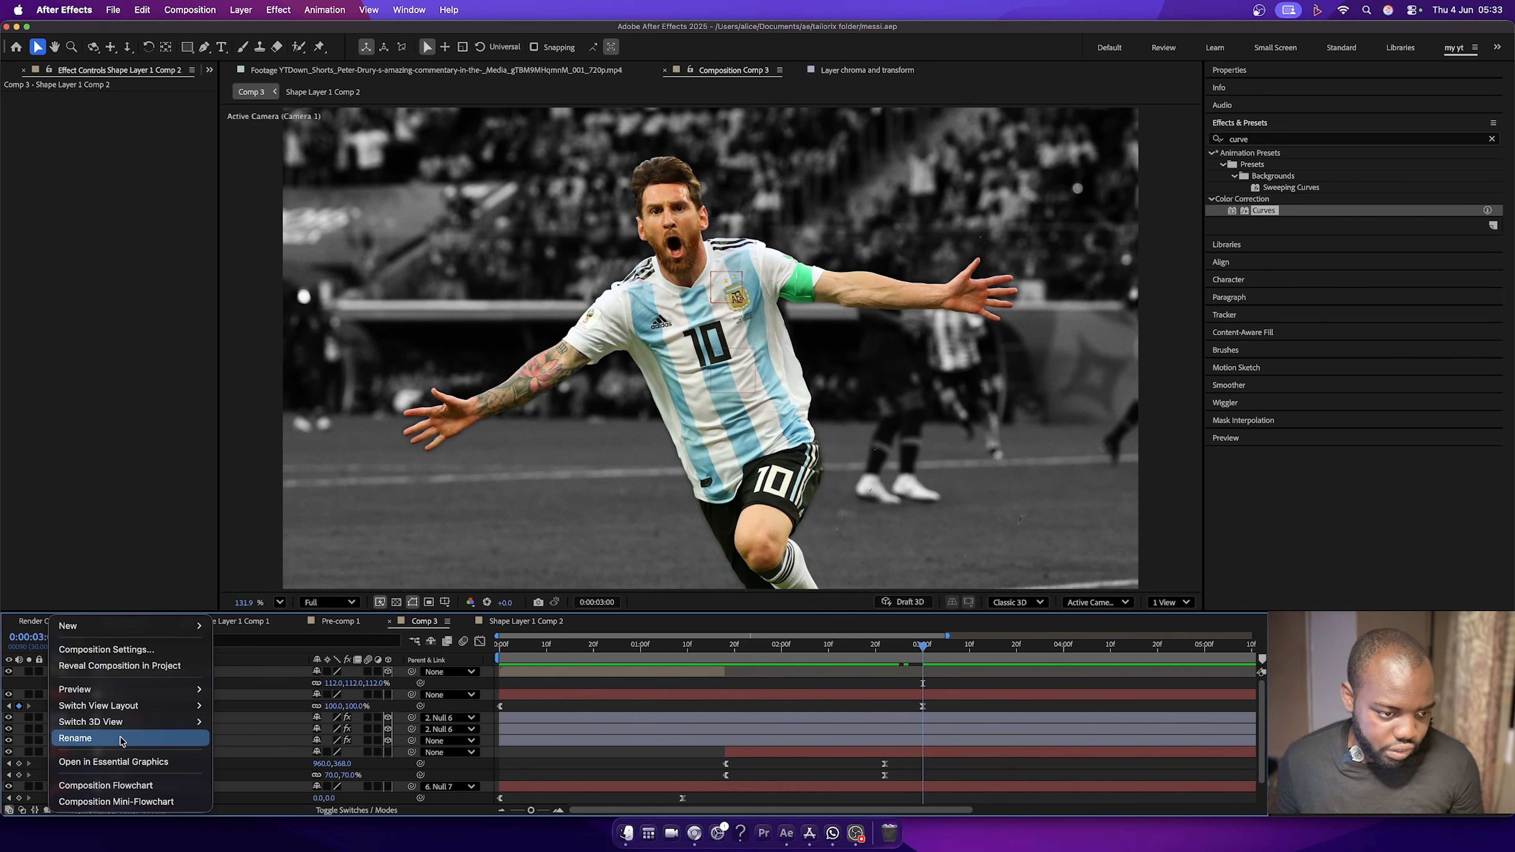
pyautogui.moveTo(135, 629)
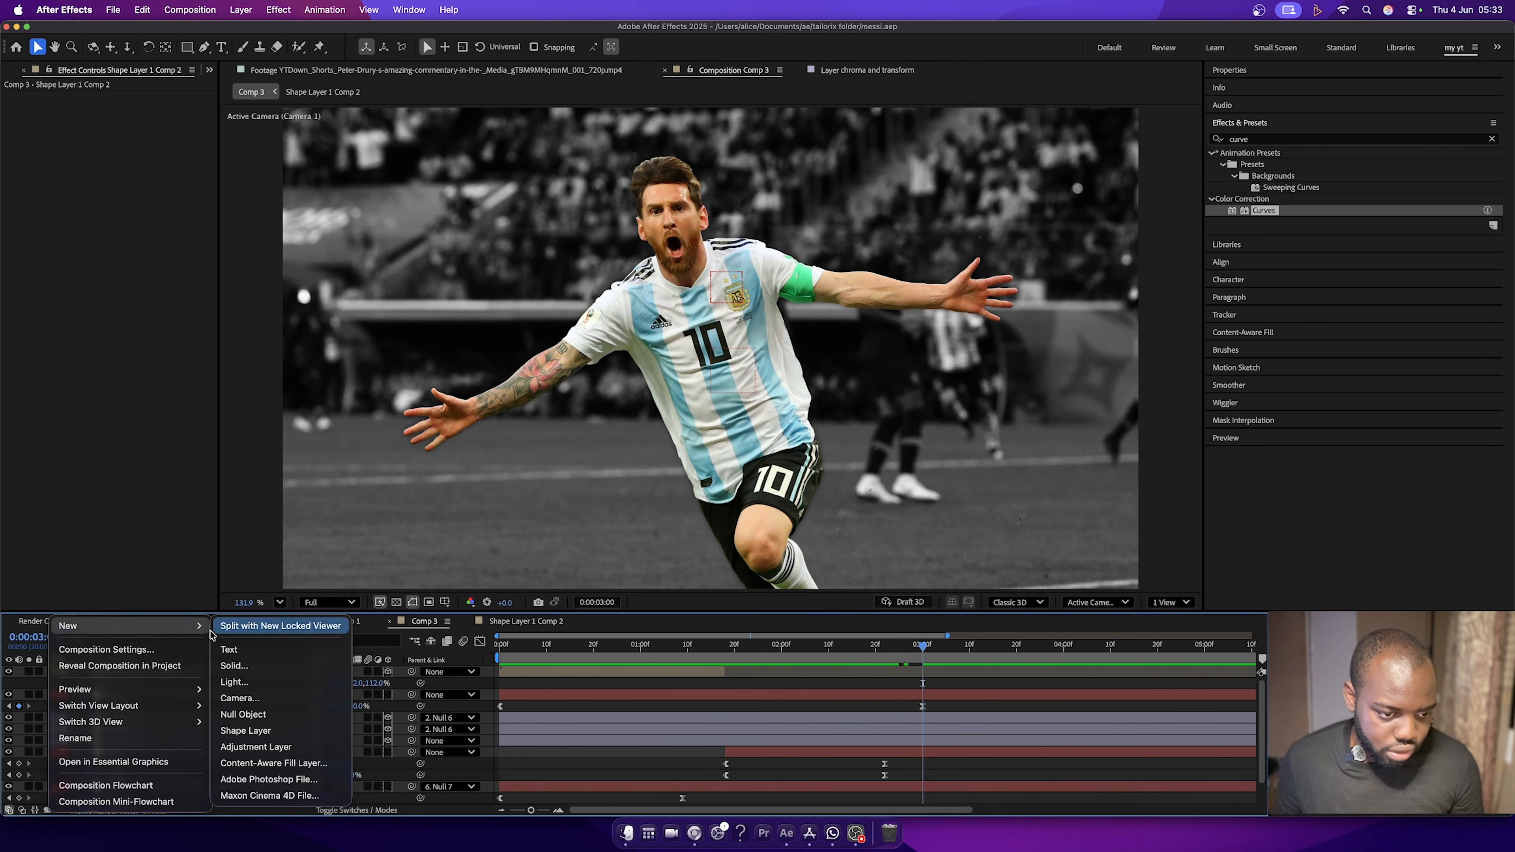
pyautogui.click(245, 714)
pyautogui.moveTo(132, 688); pyautogui.dragTo(129, 758)
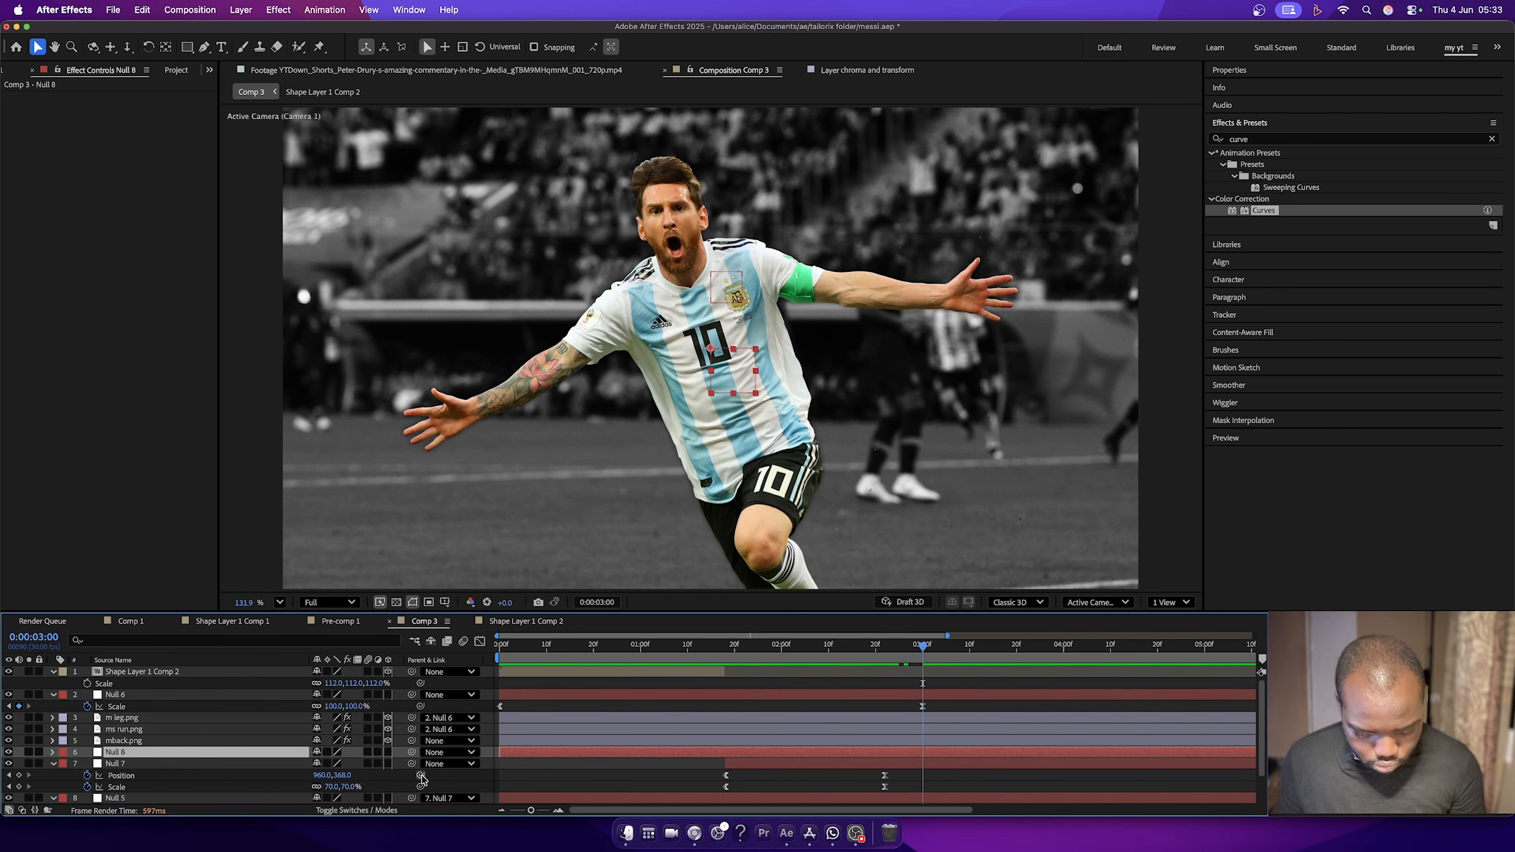
pyautogui.hotkey('alt', '[')
pyautogui.moveTo(946, 754); pyautogui.dragTo(918, 759)
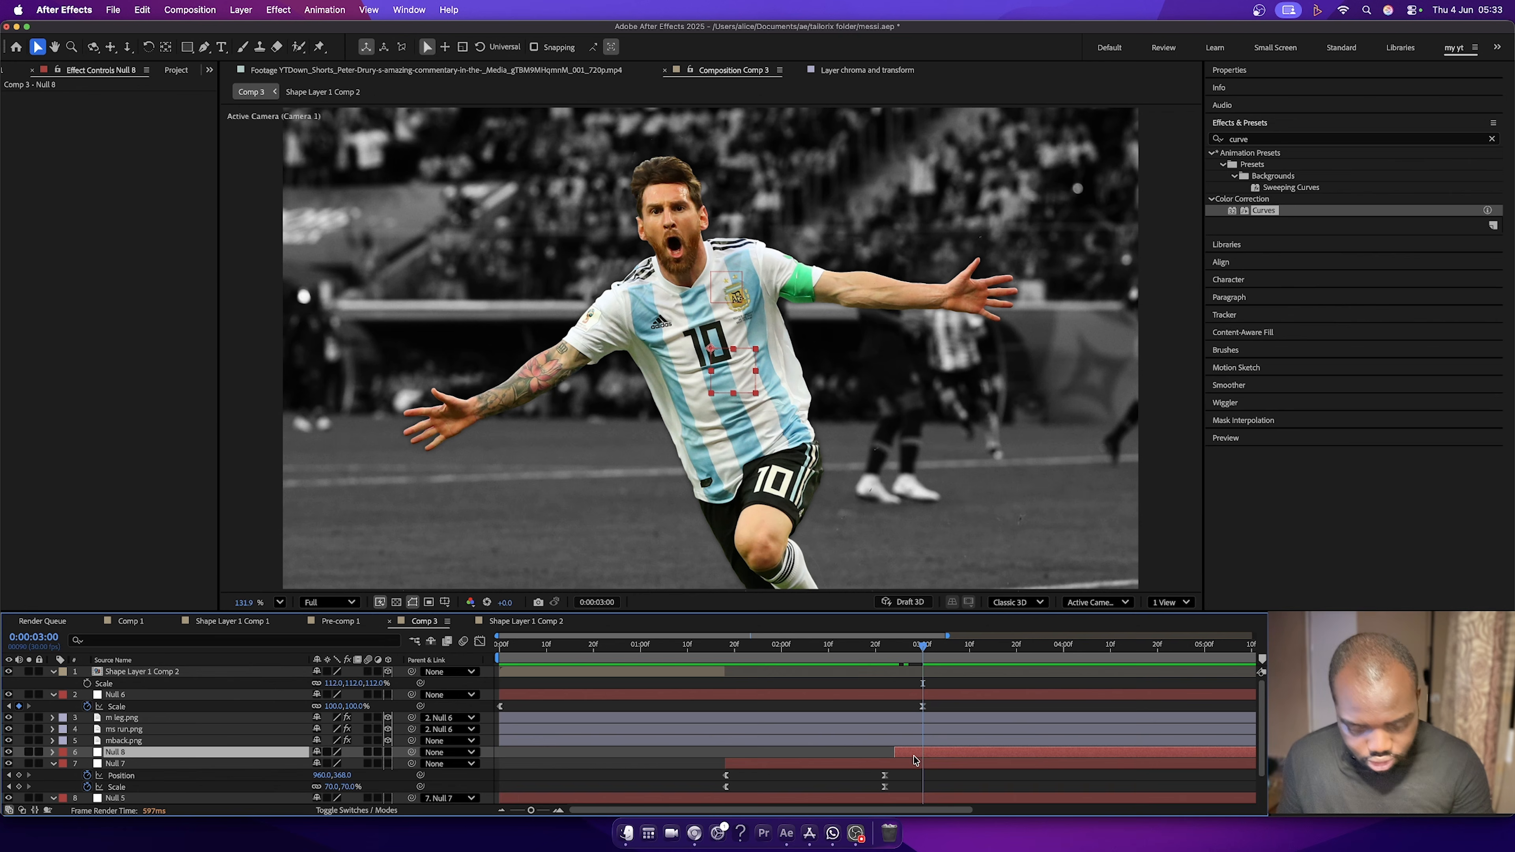
# Reveal Null 8's Position property and parent Null 7 to Null 8.
pyautogui.press('p')
pyautogui.click(176, 778)
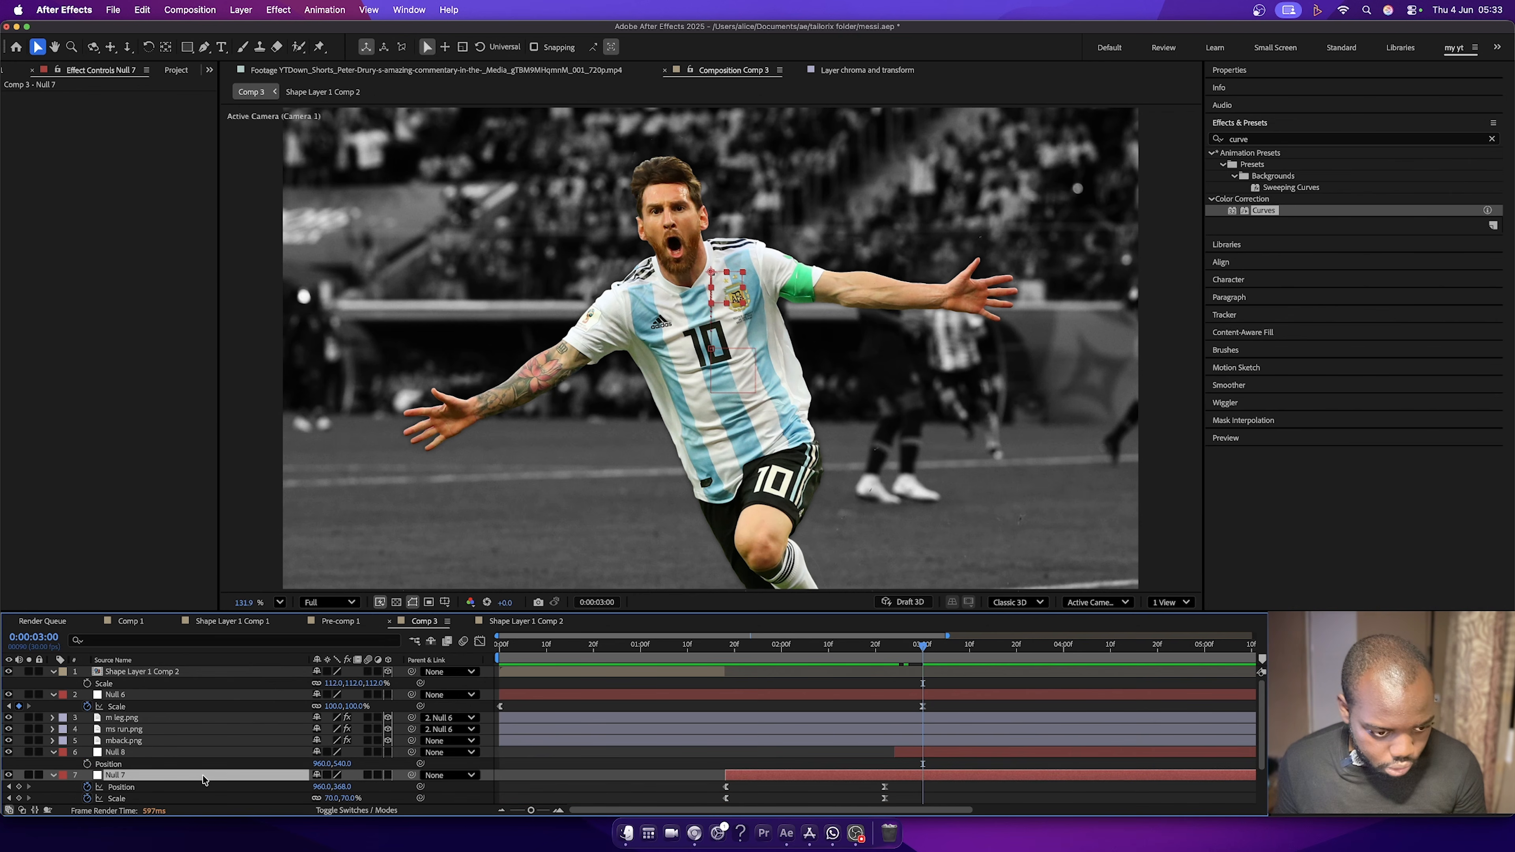
pyautogui.moveTo(412, 775); pyautogui.dragTo(128, 754)
# Animate Null 8's Position from 960, 540 just before the three-second mark to 960, 717 at 0:00:03:00.
pyautogui.click(125, 755)
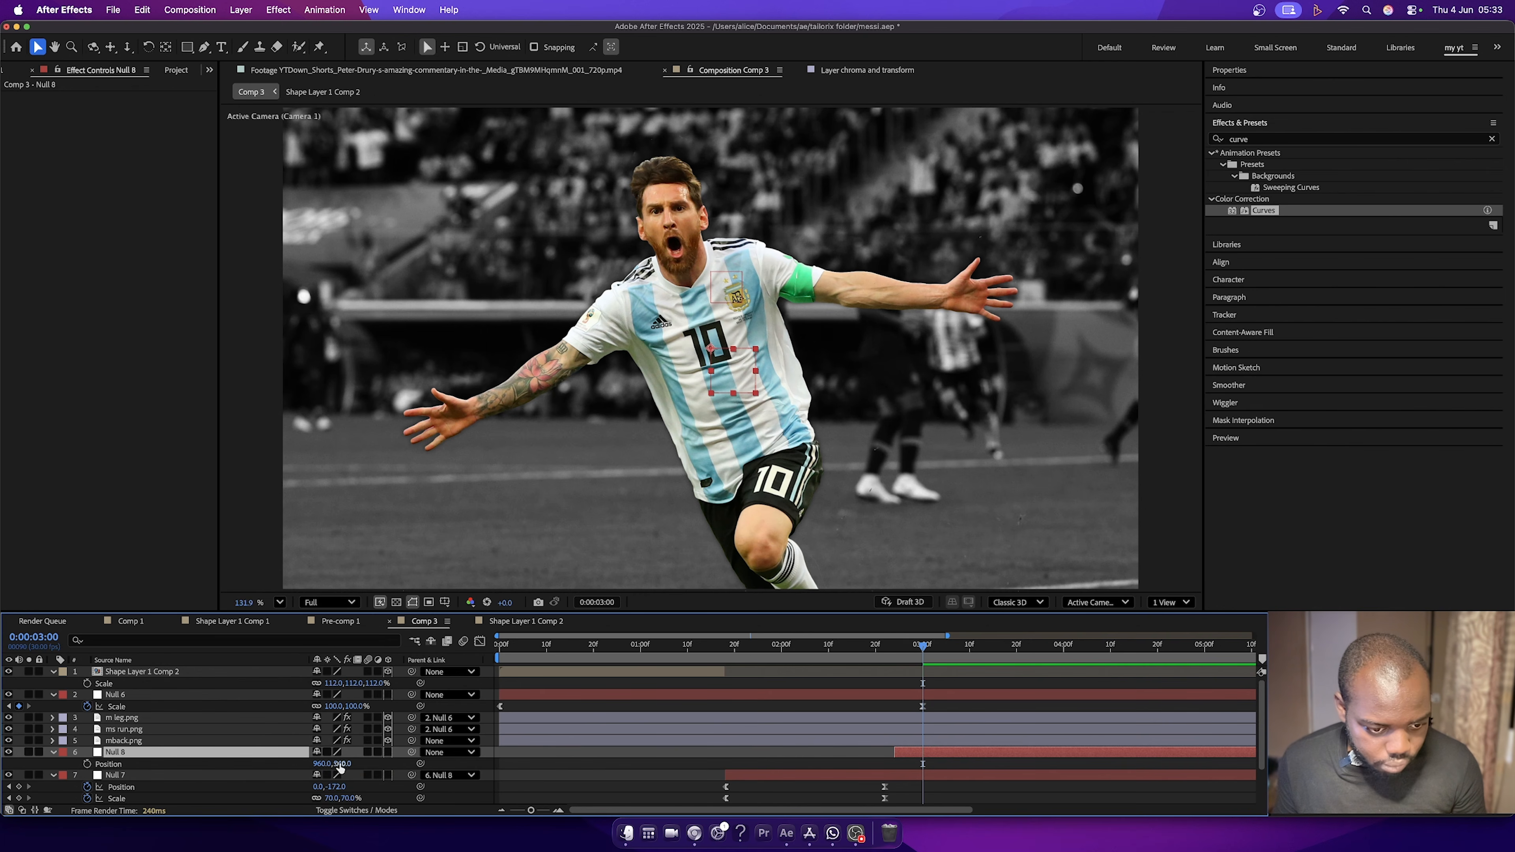
pyautogui.click(87, 765)
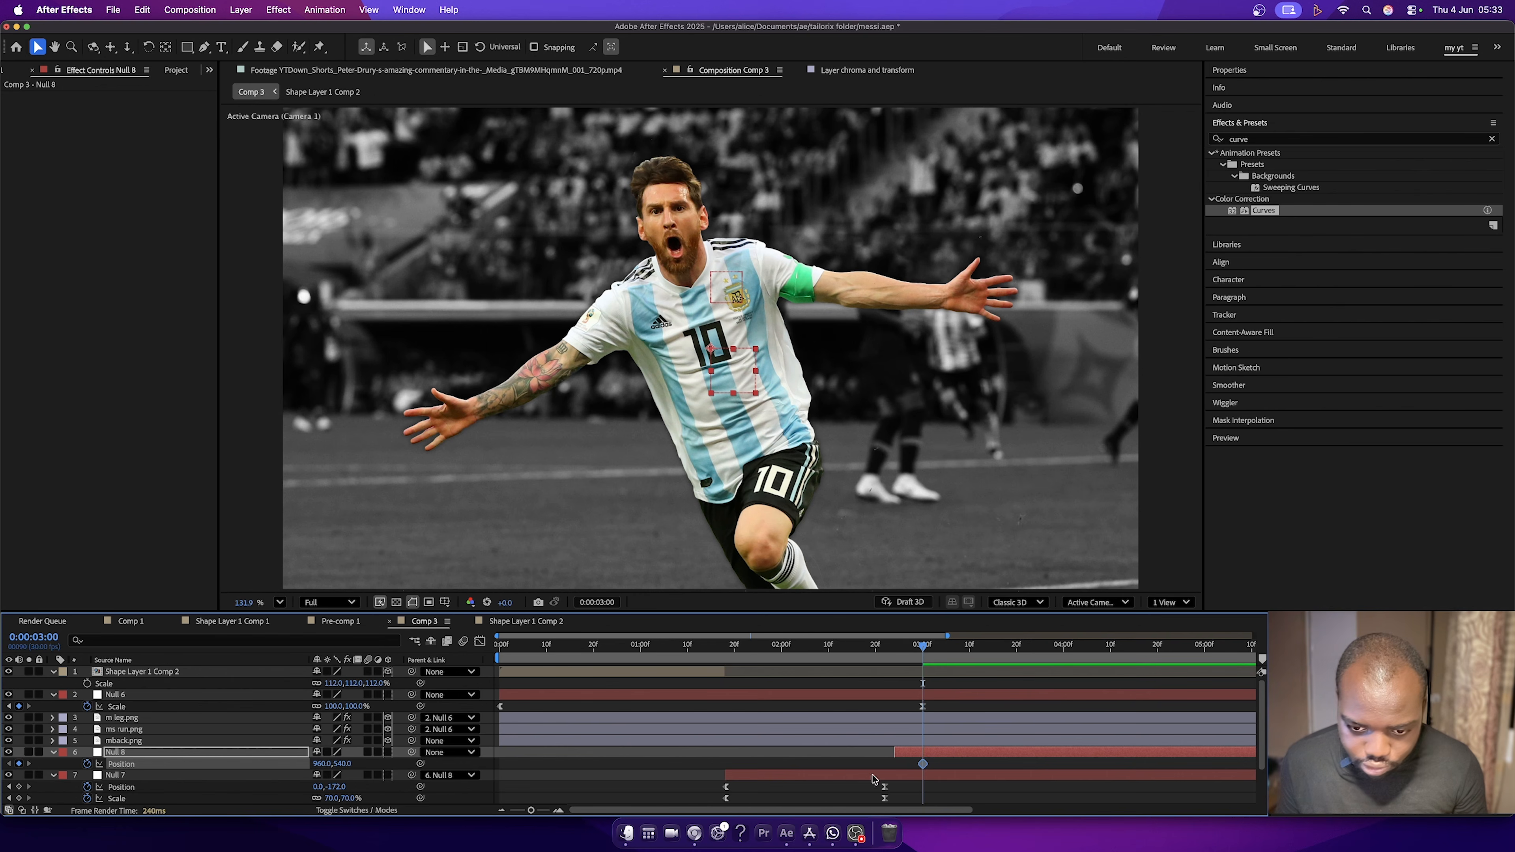
pyautogui.moveTo(923, 765); pyautogui.dragTo(903, 764)
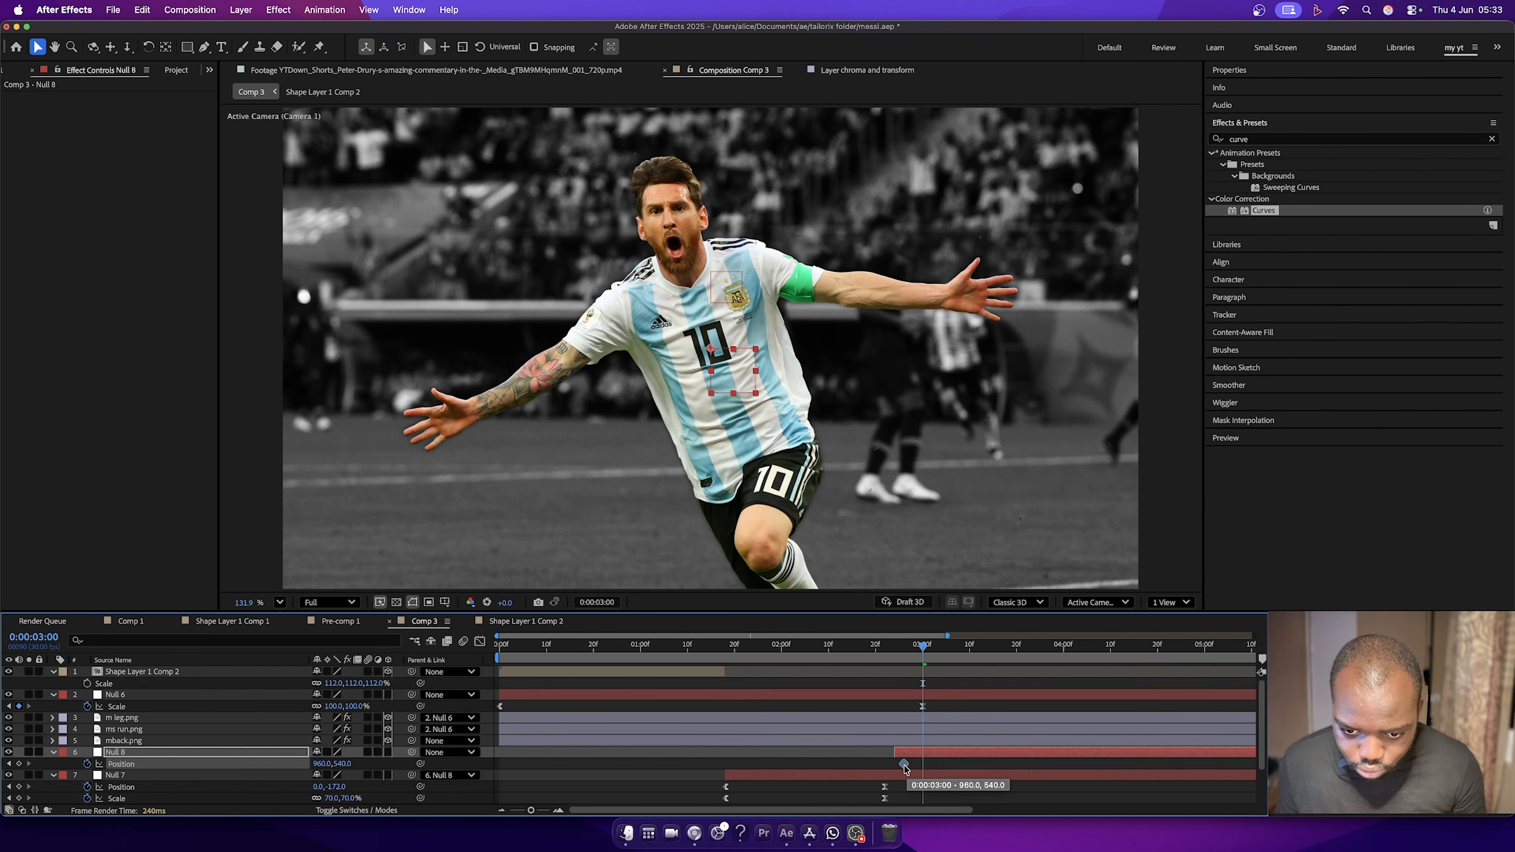
pyautogui.moveTo(341, 765); pyautogui.dragTo(460, 767)
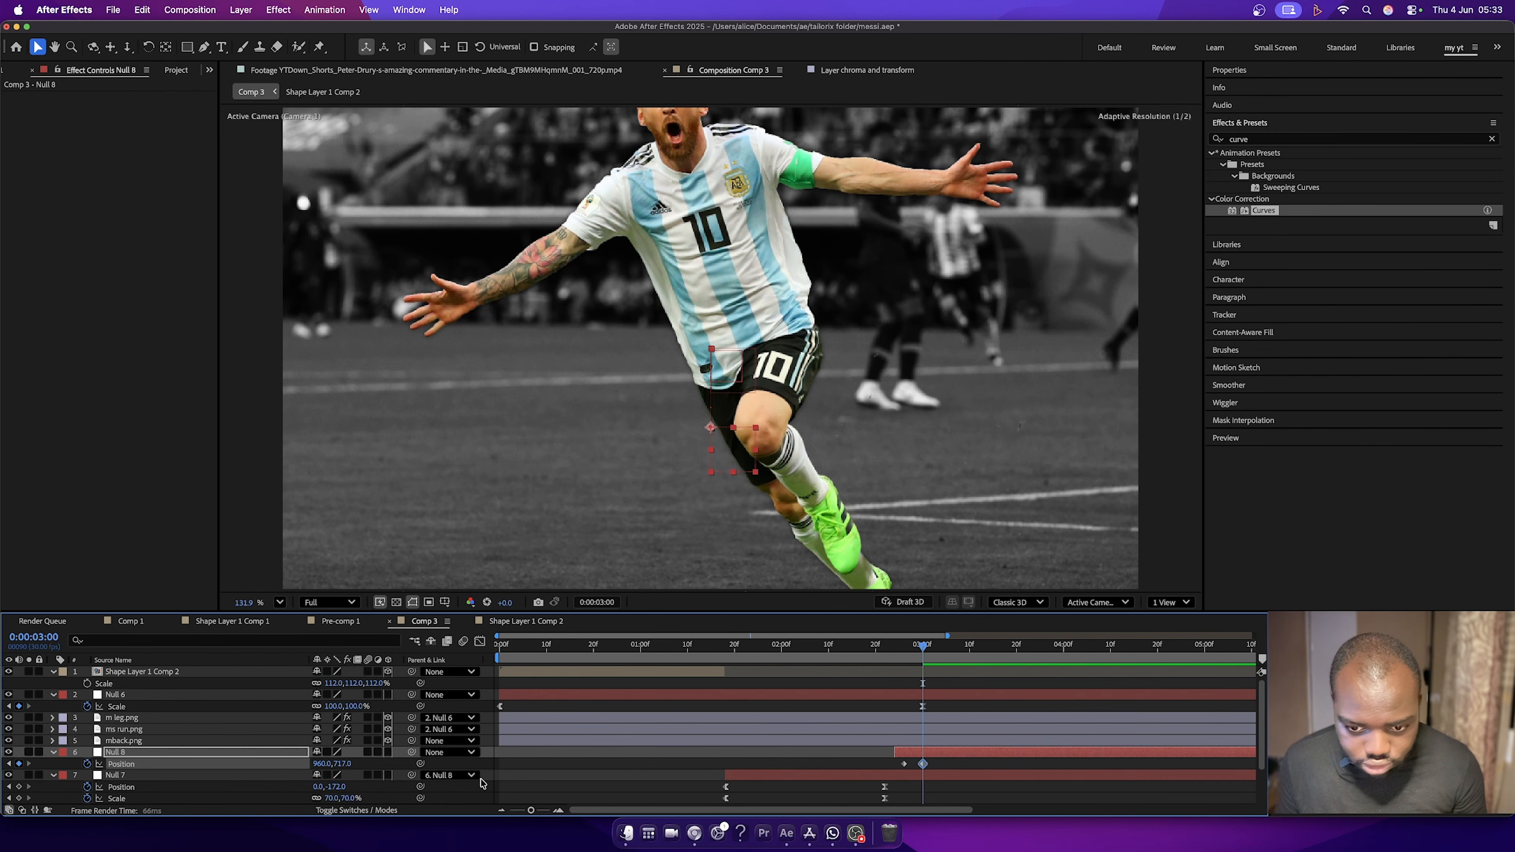
# Start Null 8 and its first Position keyframe at 0:00:02:25, and reshape the eased speed curve to accelerate sharply towards the end.
pyautogui.click(903, 764)
pyautogui.click(922, 765)
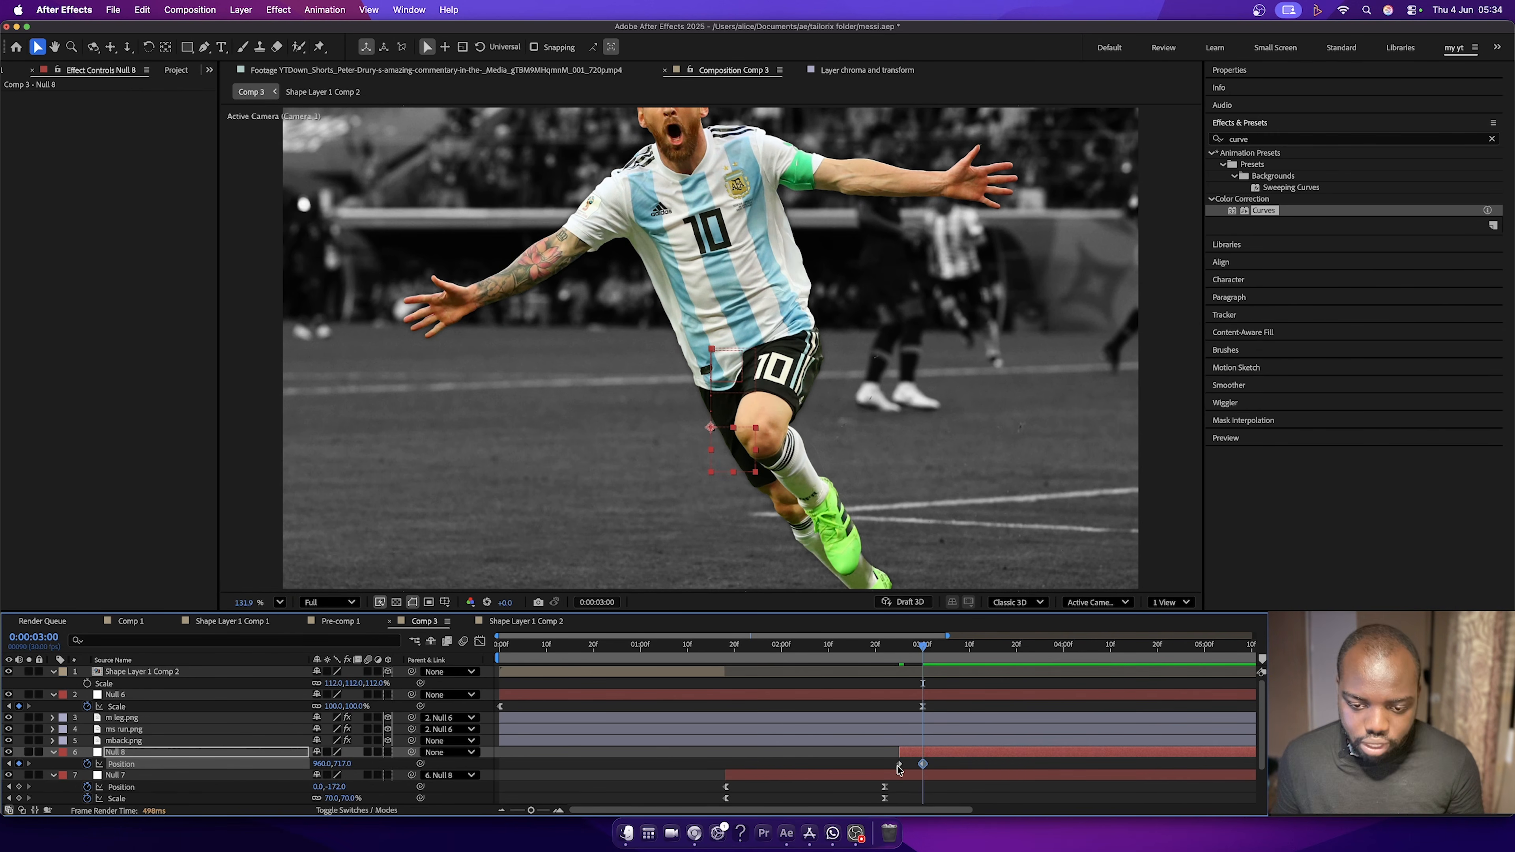
pyautogui.click(899, 764)
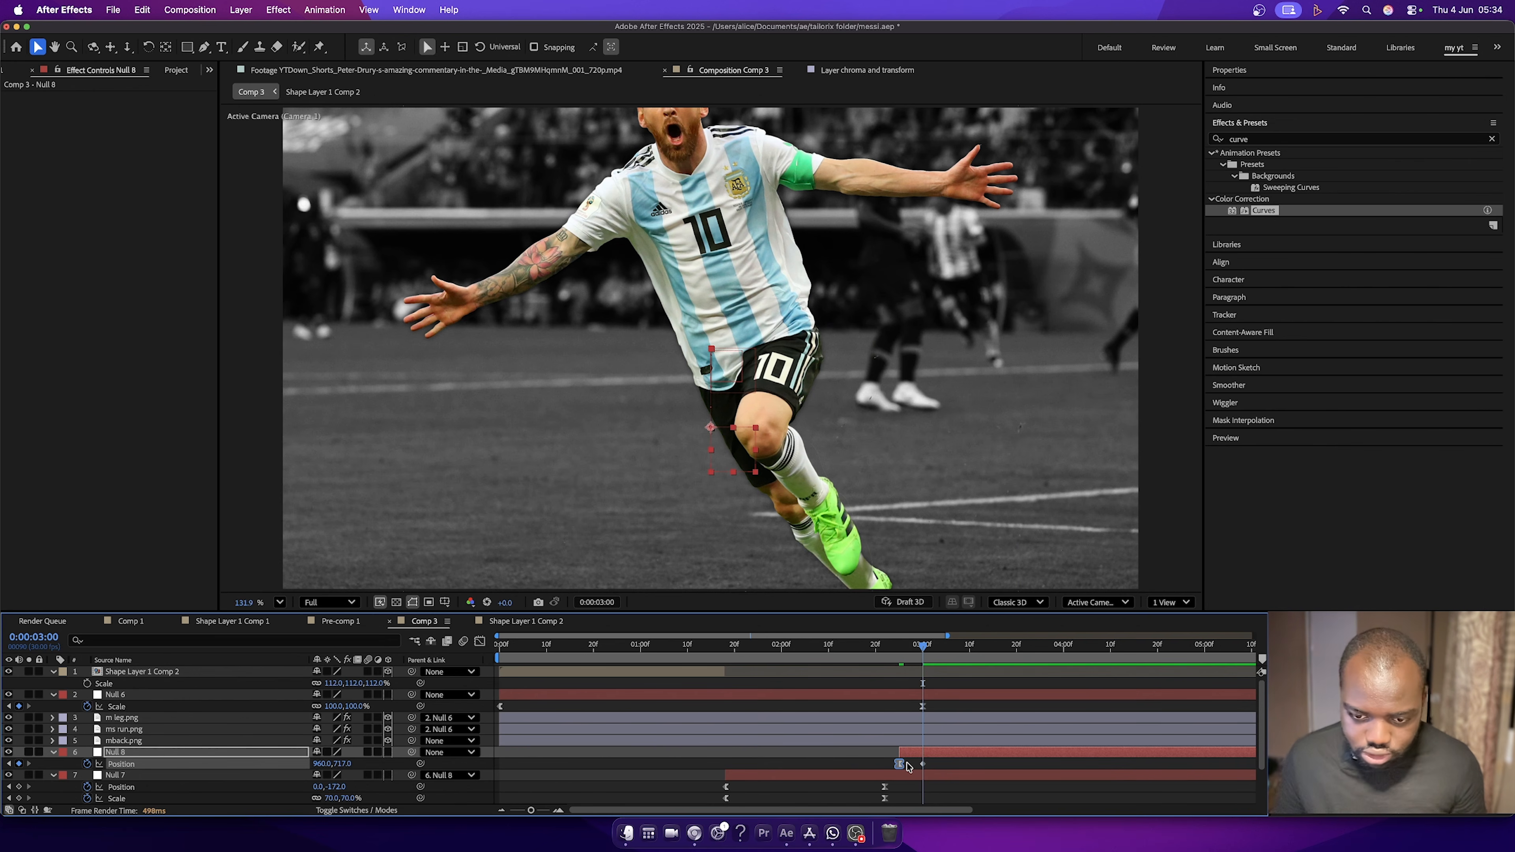
pyautogui.click(480, 641)
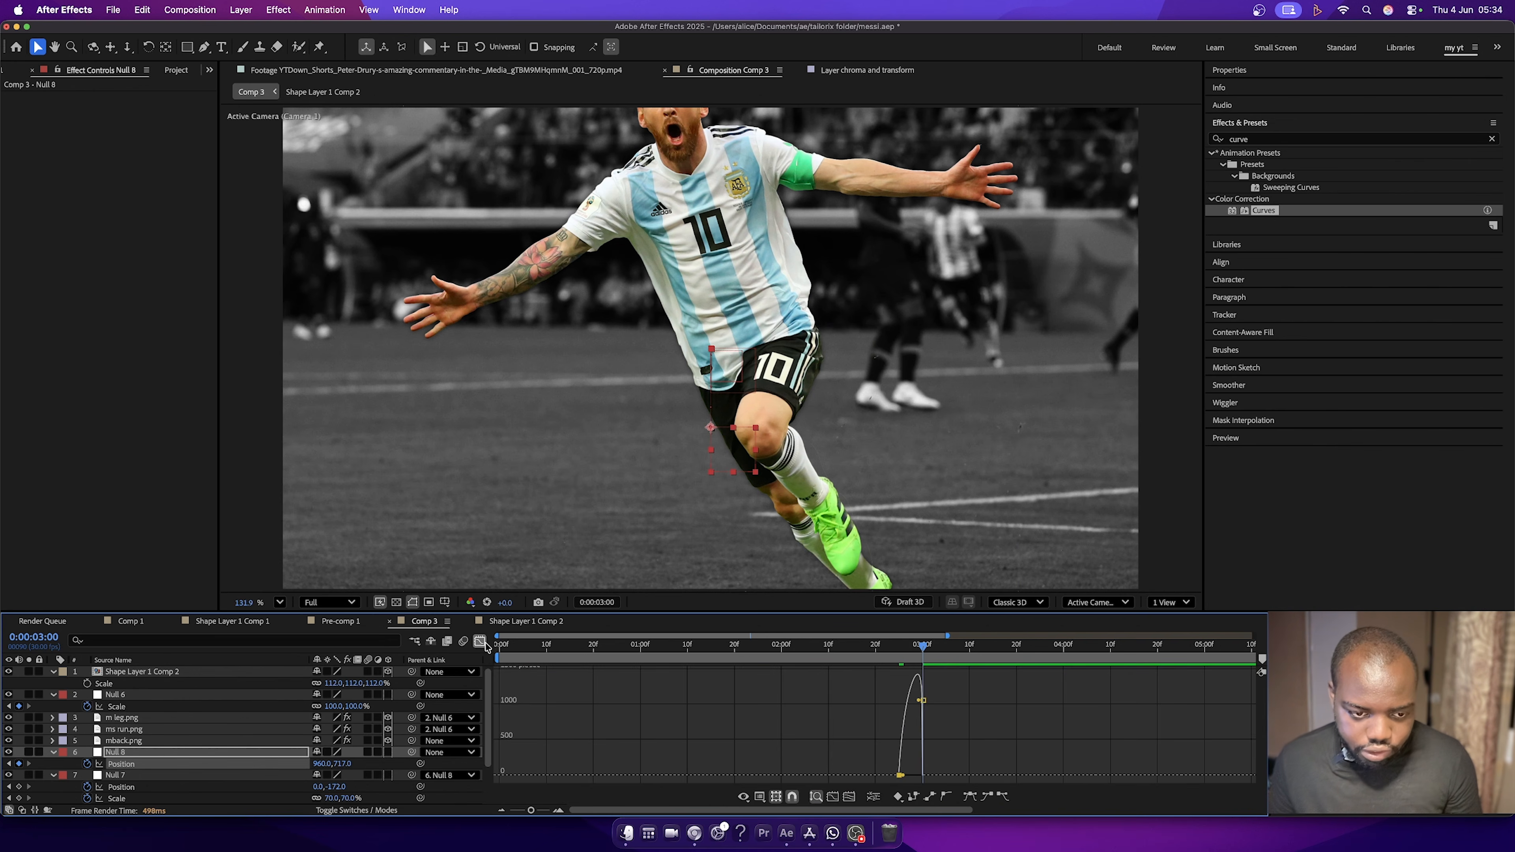
pyautogui.moveTo(903, 775)
pyautogui.mouseDown()
pyautogui.moveTo(922, 776)
pyautogui.moveTo(921, 759)
pyautogui.mouseUp()
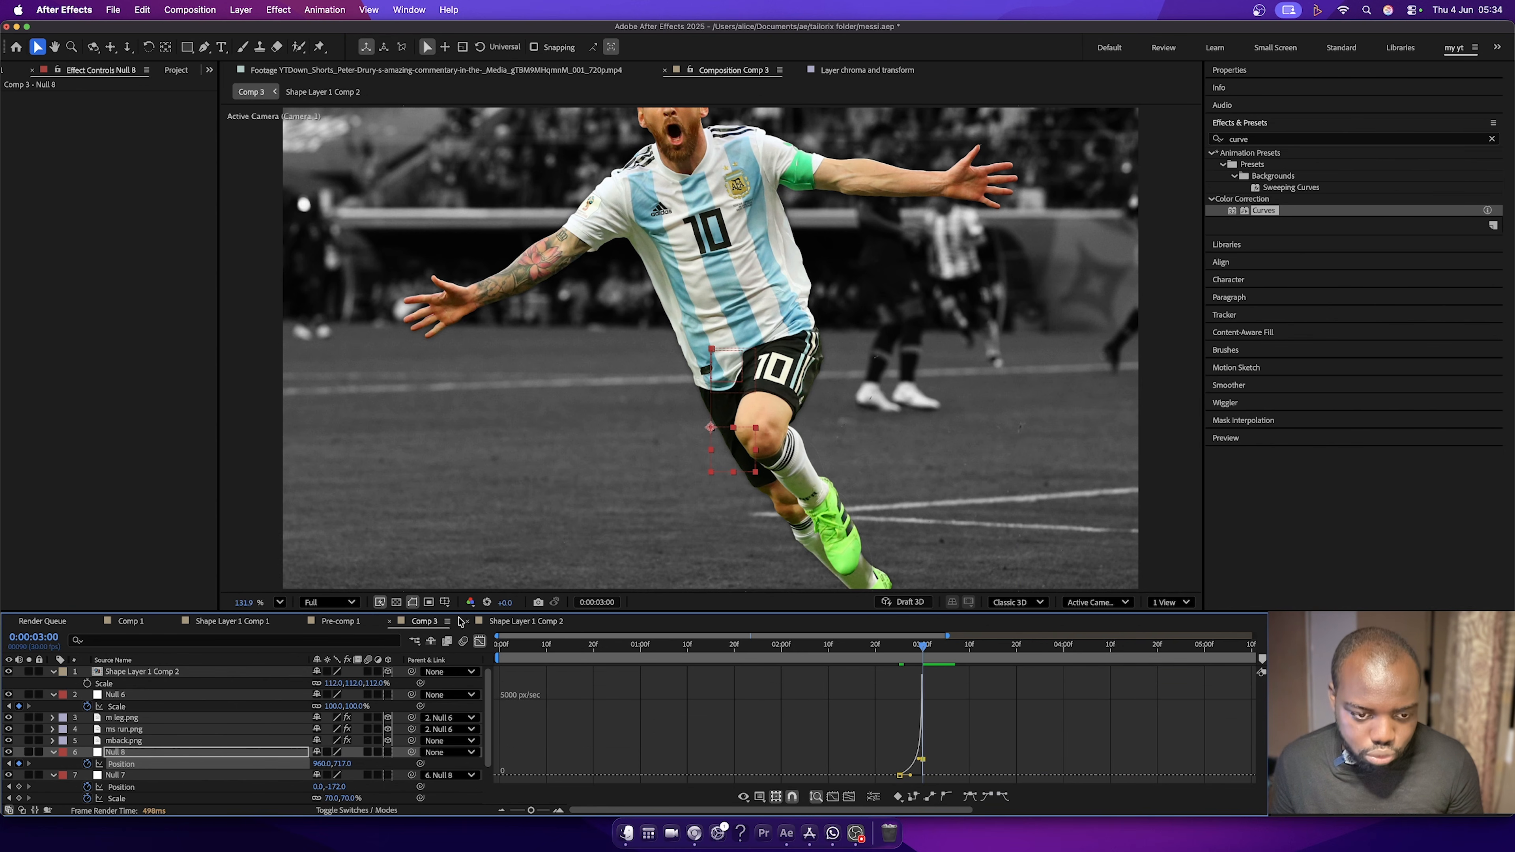
pyautogui.click(480, 641)
# Preview the composition's animation from 0:00:02:25, and move the playhead to 0:00:00:14.
pyautogui.click(899, 652)
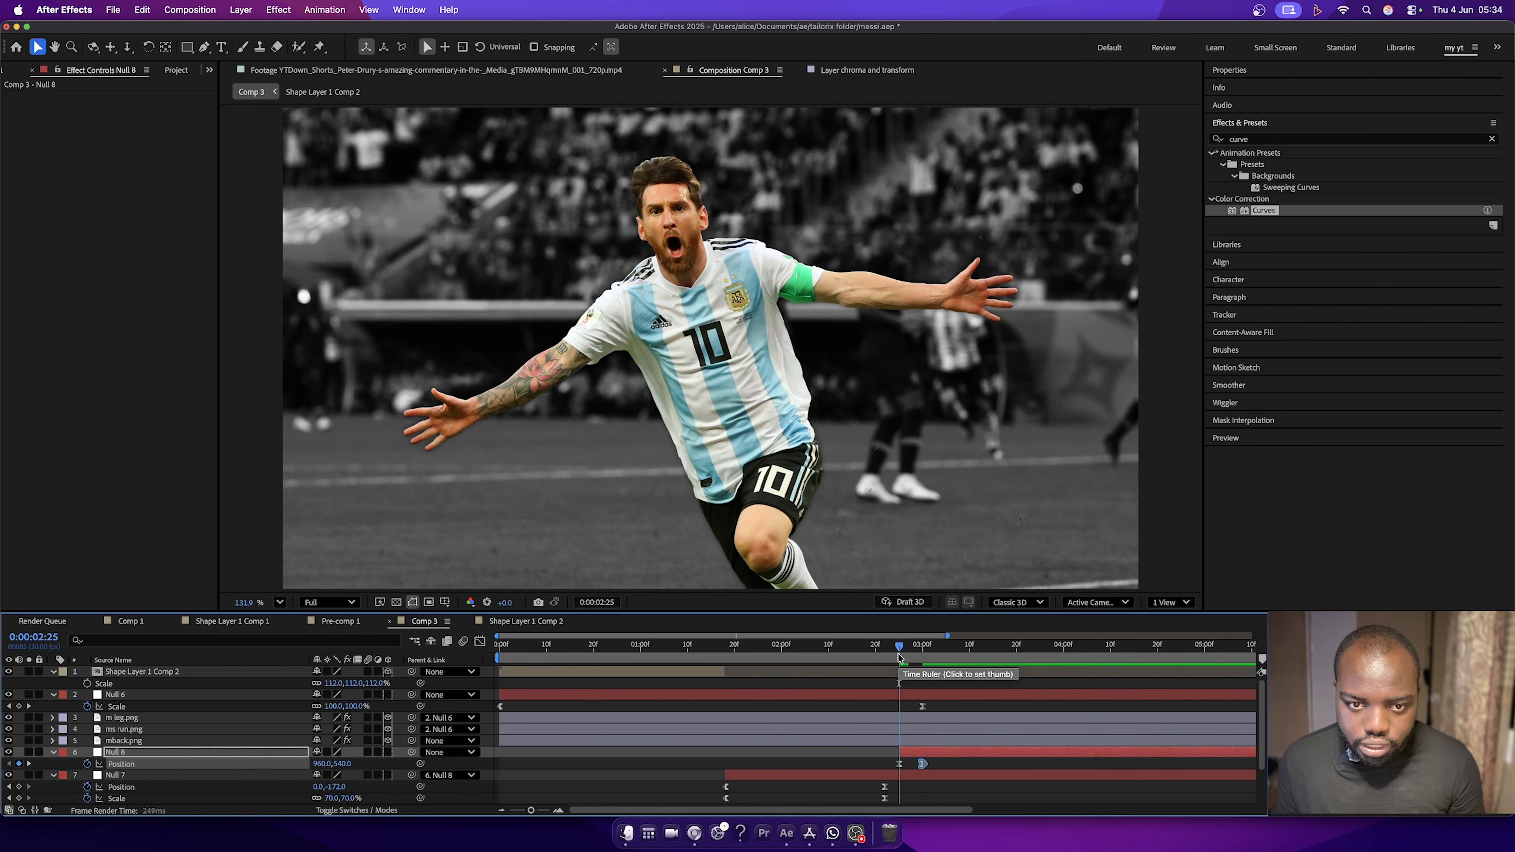
pyautogui.press('space')
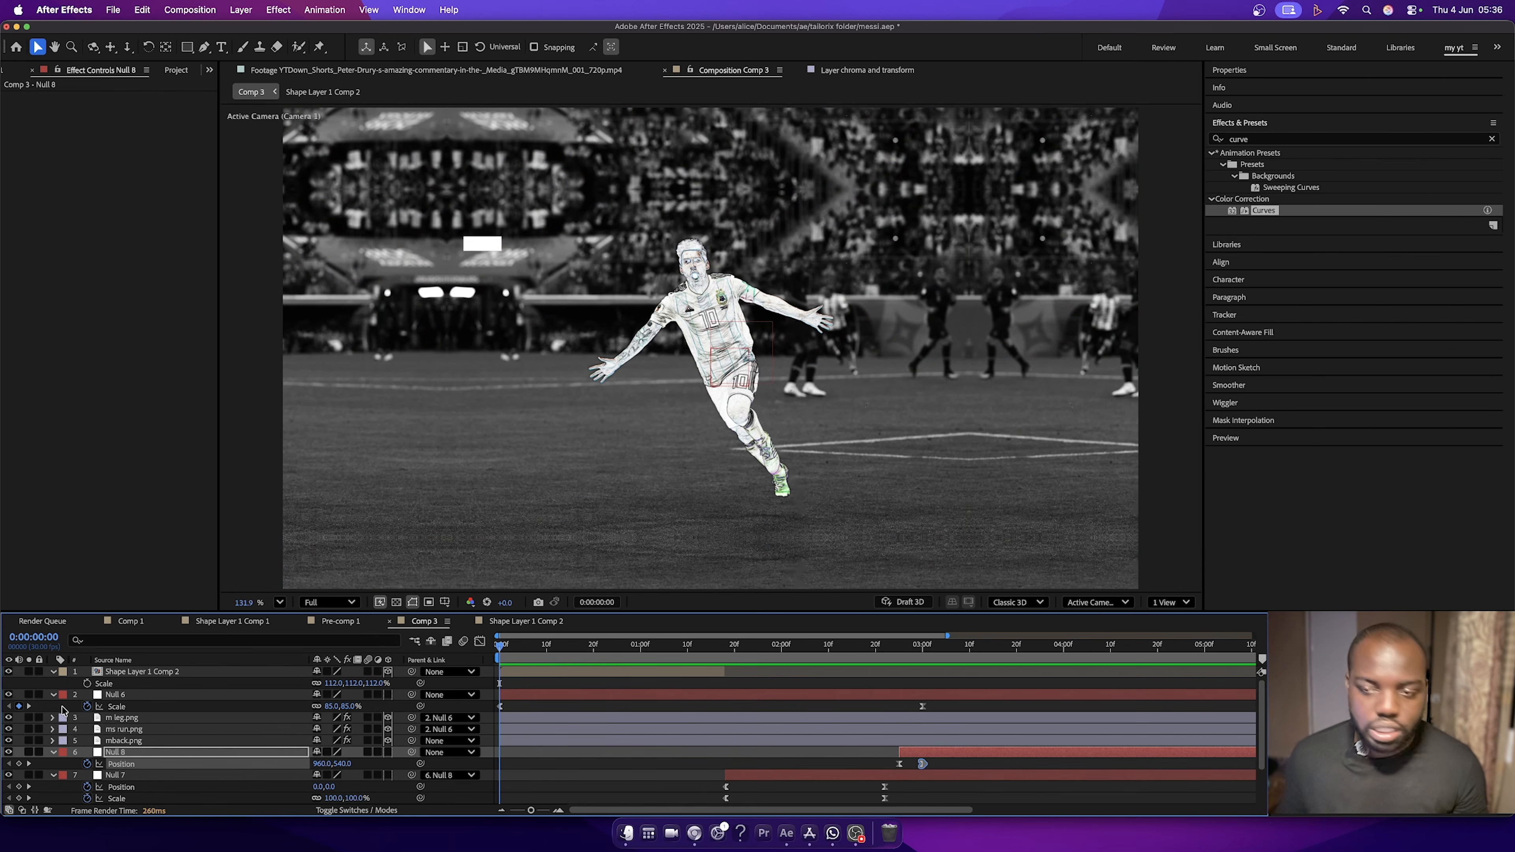
pyautogui.click(565, 647)
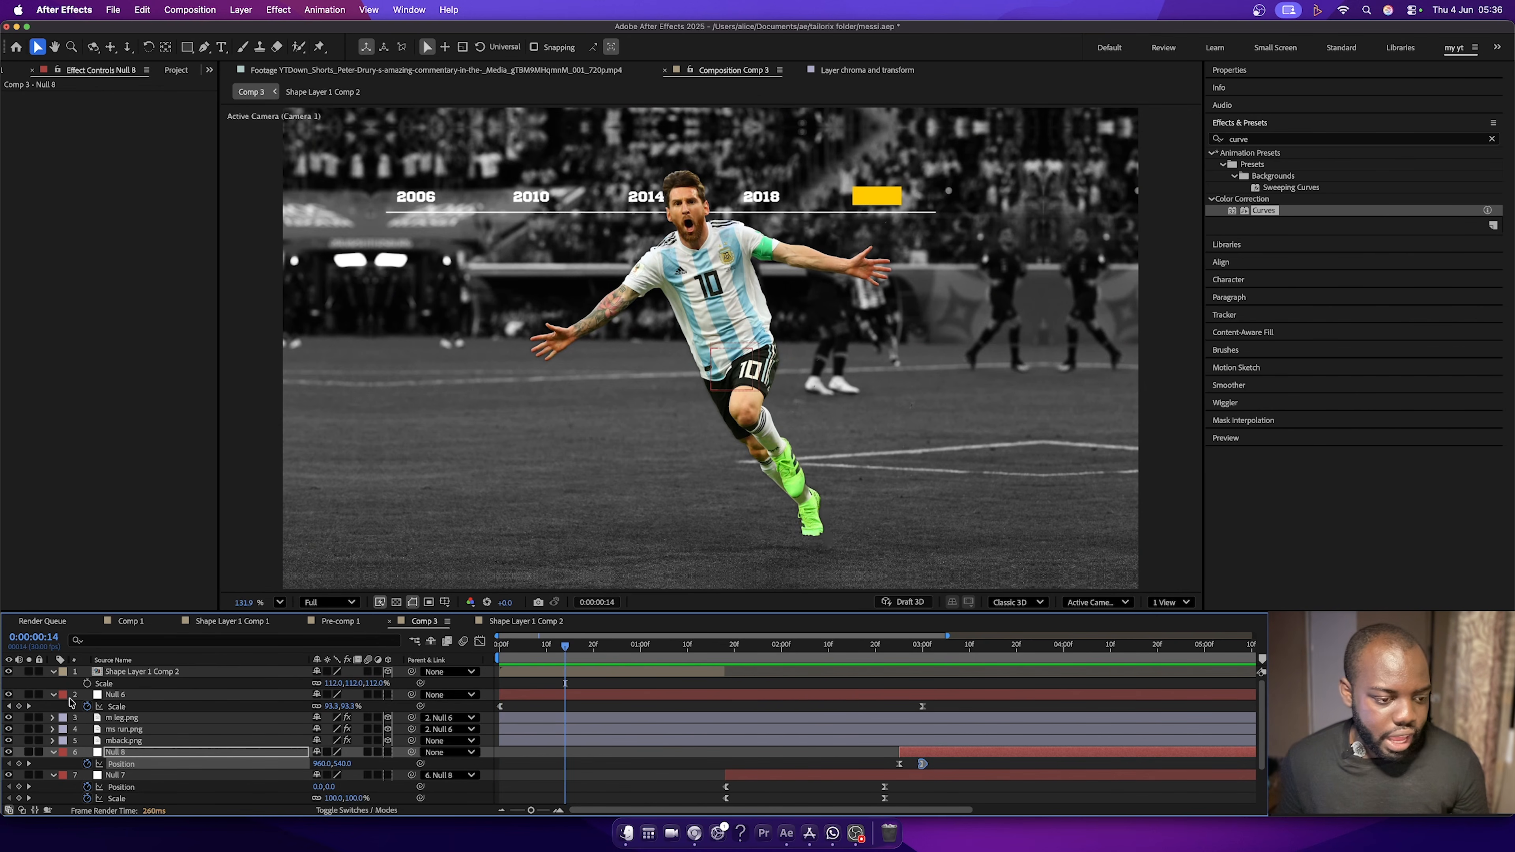
# Add an adjustment layer to Comp 3 and move it to the top of the layer stack.
pyautogui.rightClick(55, 709)
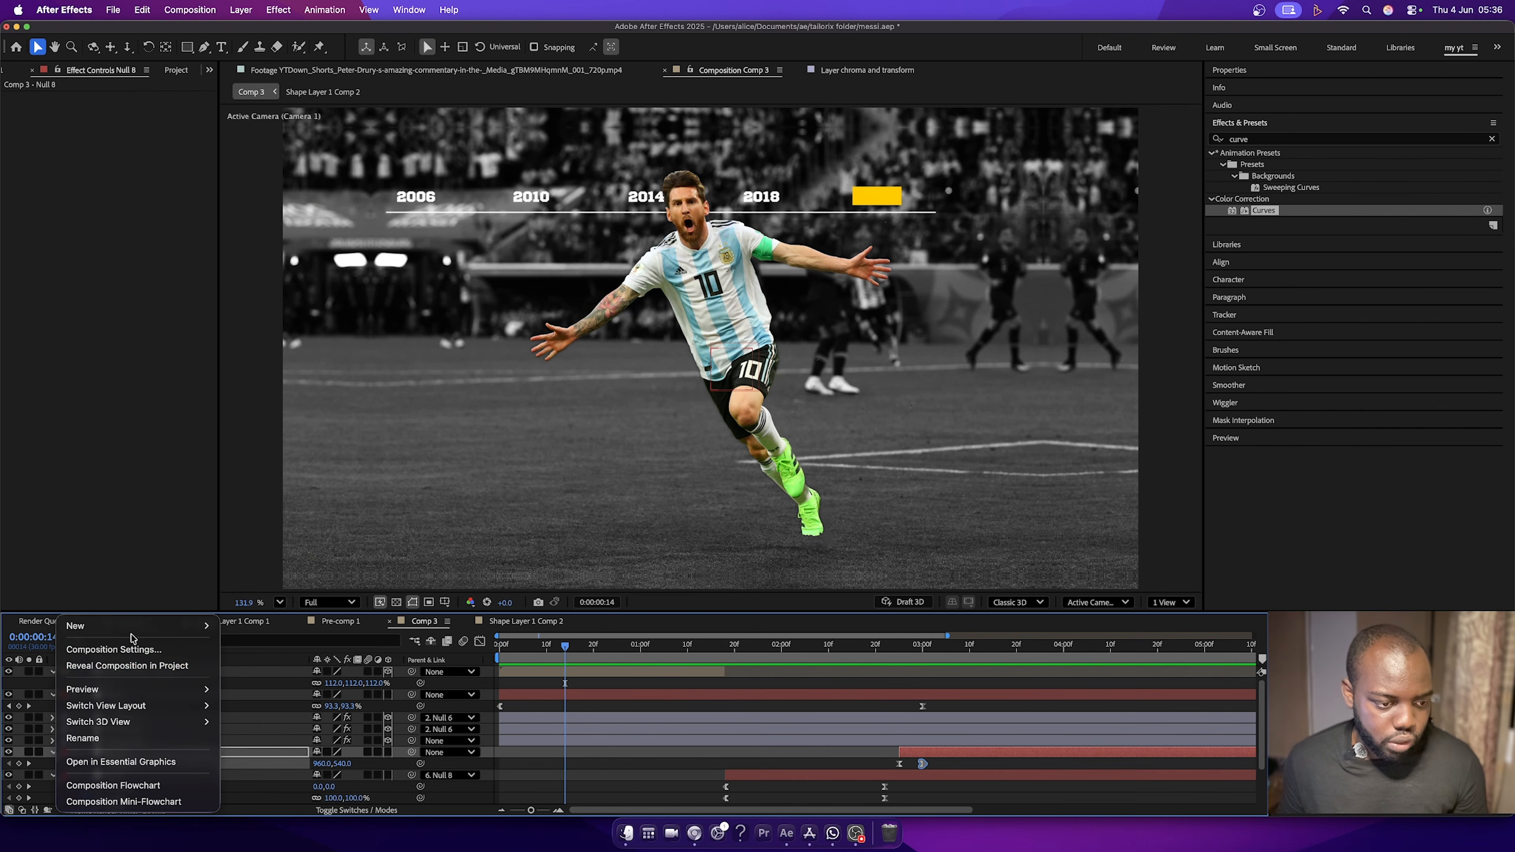
pyautogui.moveTo(119, 625)
pyautogui.click(254, 747)
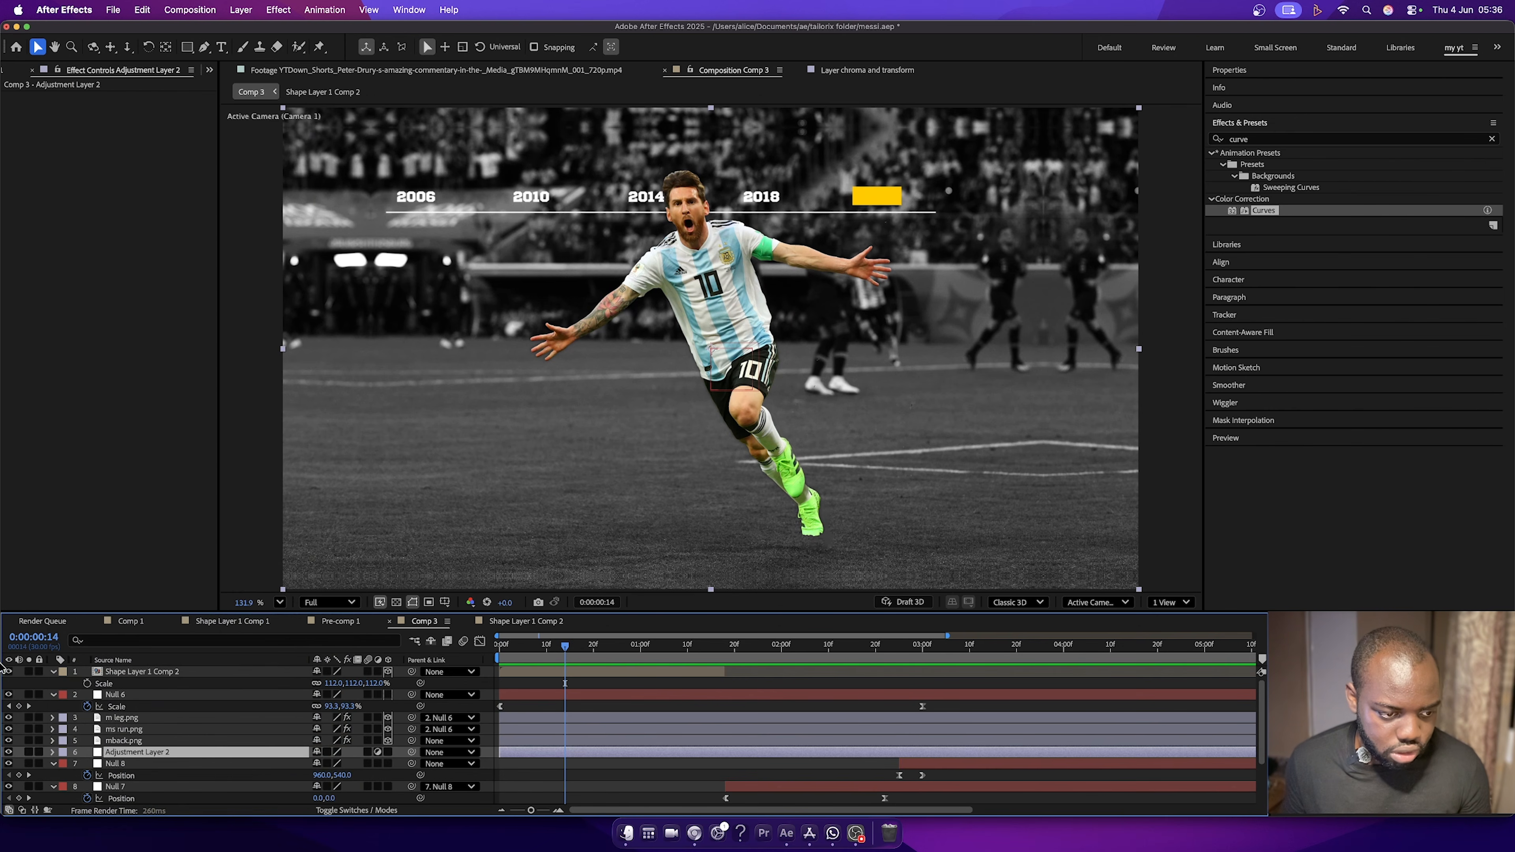
pyautogui.moveTo(190, 756); pyautogui.dragTo(187, 669)
# Search the effects for "sharp" and apply the Sharpen effect to the adjustment layer.
pyautogui.click(1257, 139)
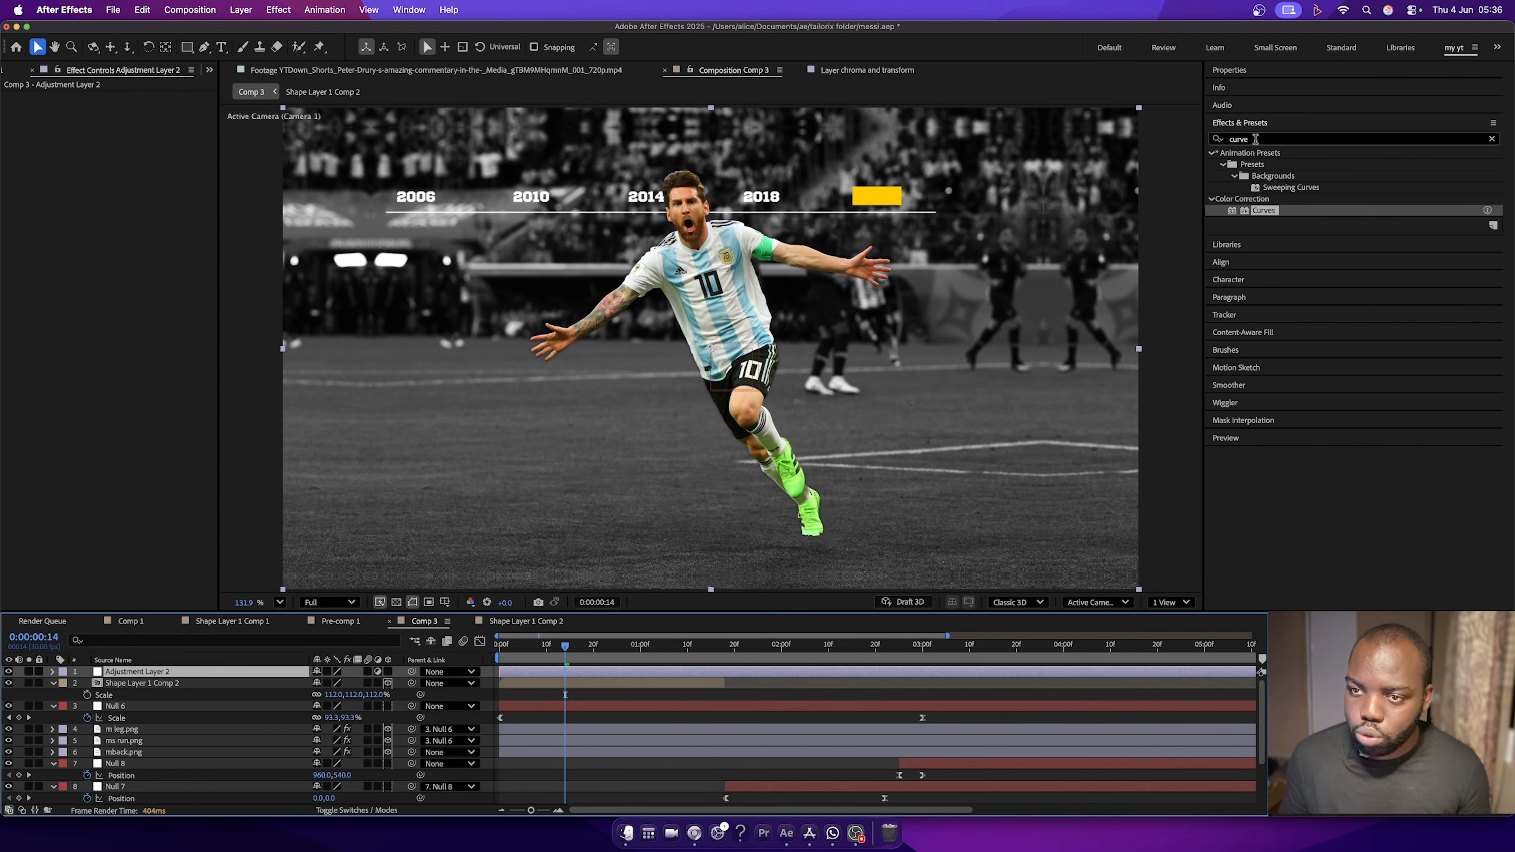
pyautogui.click(1244, 138)
pyautogui.write('sharp')
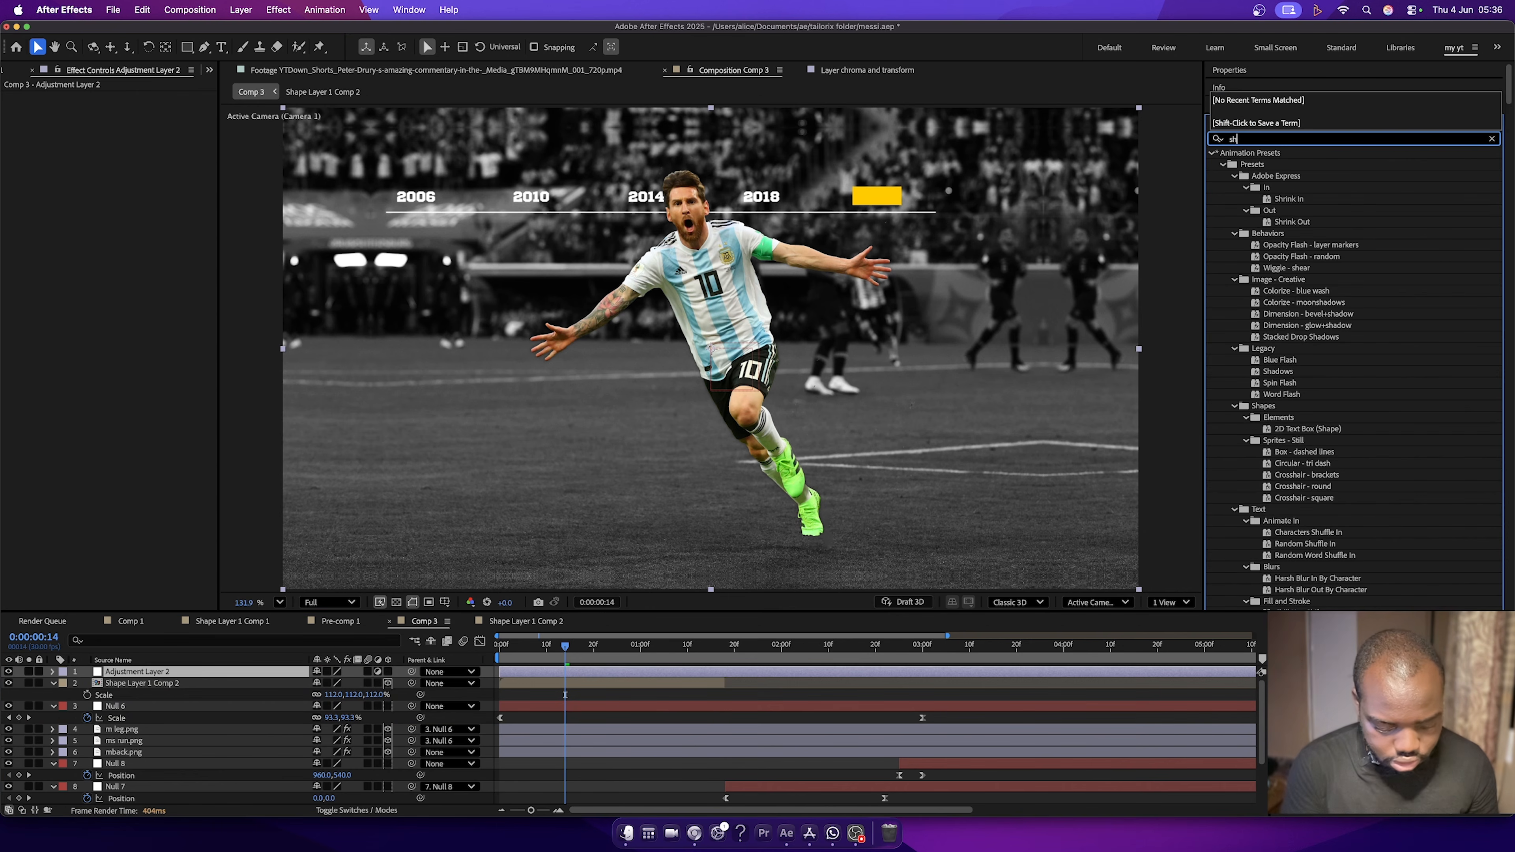
pyautogui.moveTo(1265, 164); pyautogui.dragTo(192, 679)
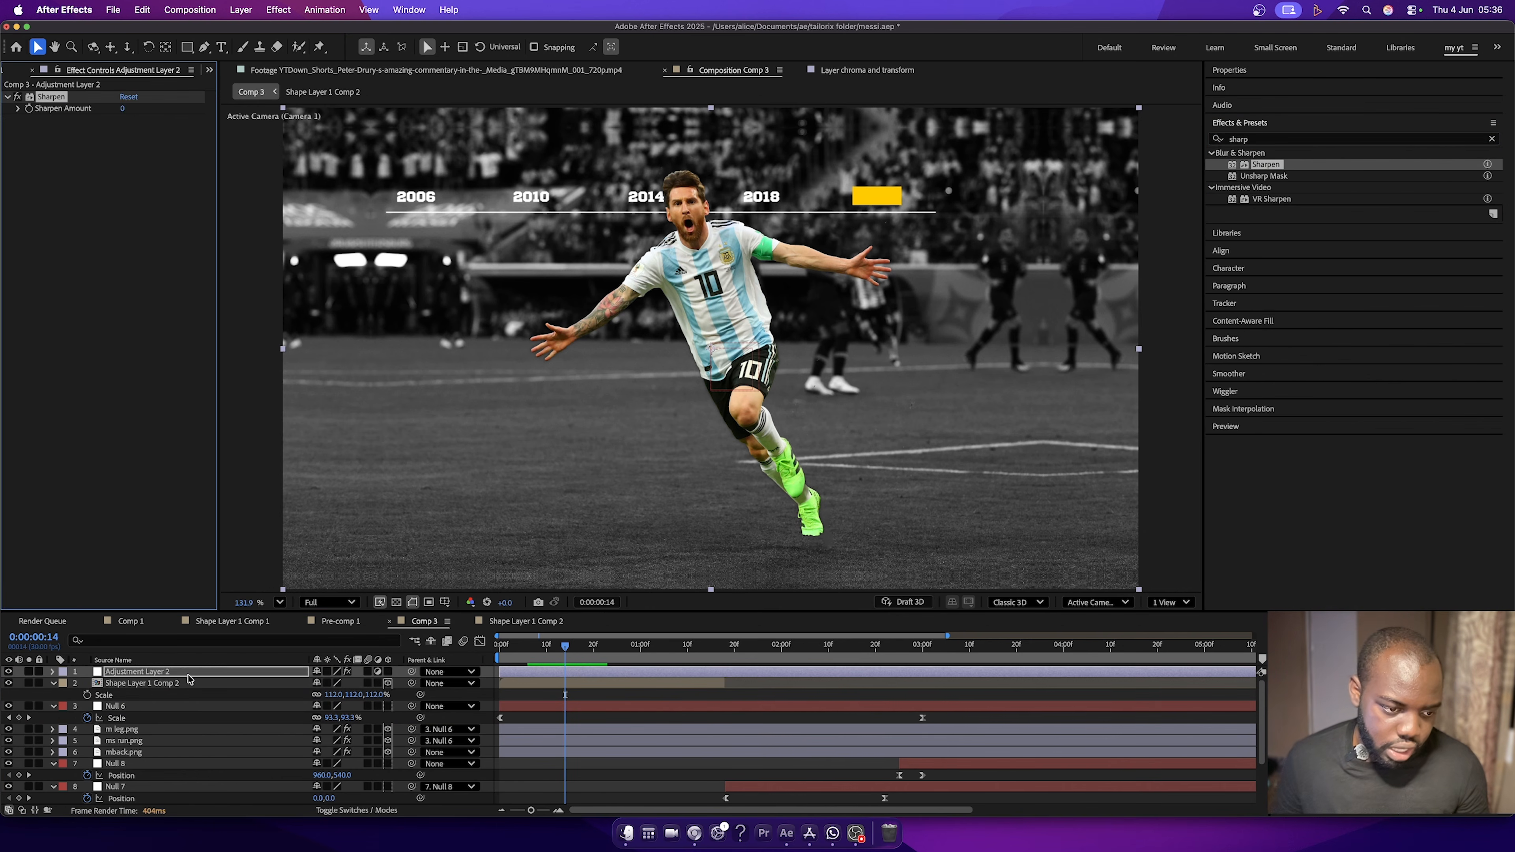
# Rename the adjustment layer as sharp.
pyautogui.rightClick(192, 679)
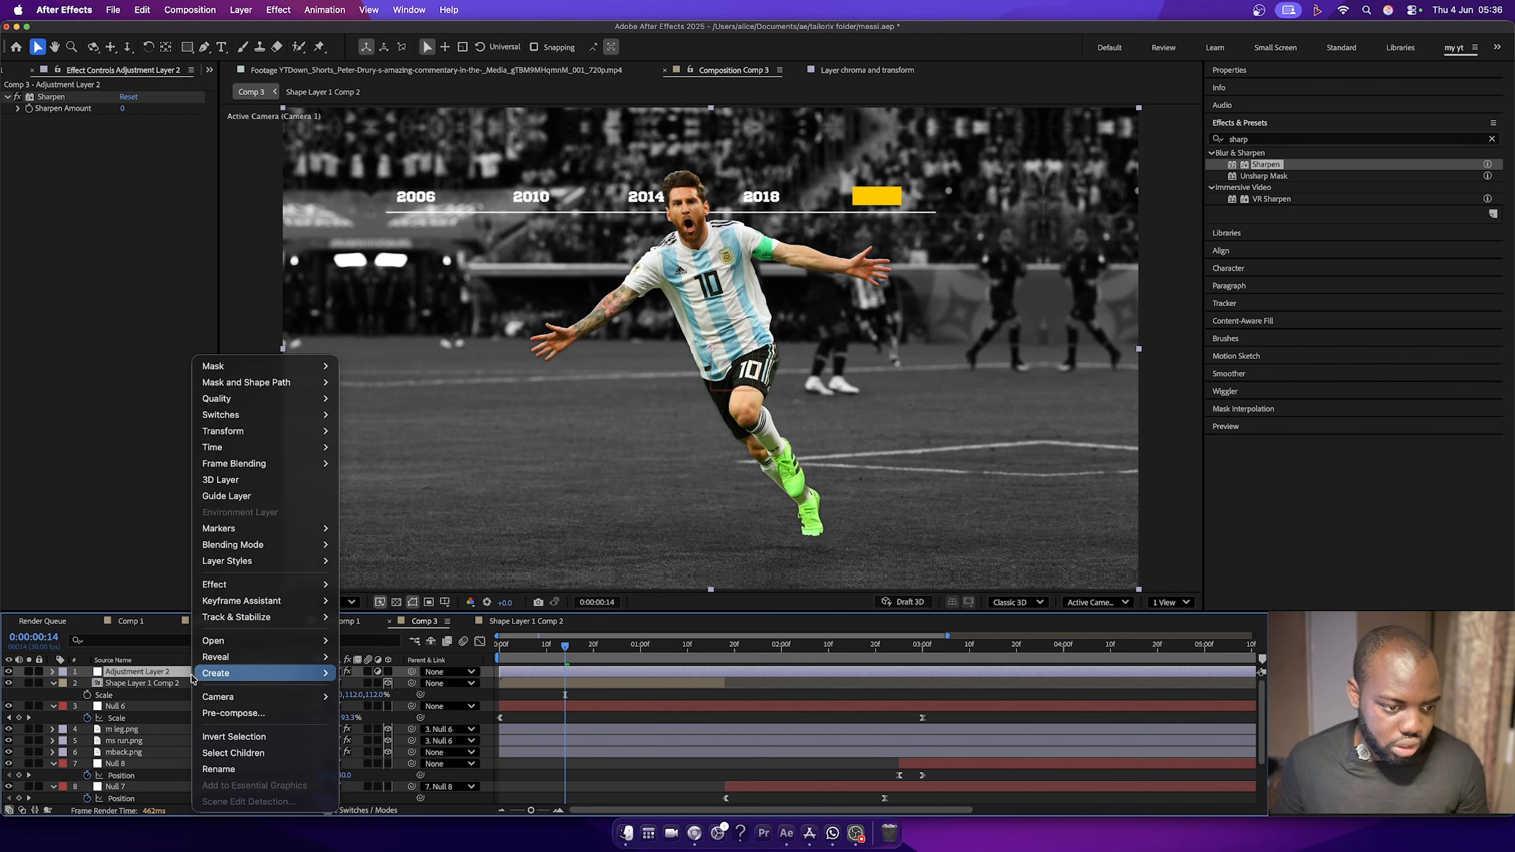
pyautogui.click(224, 769)
pyautogui.write('sharp')
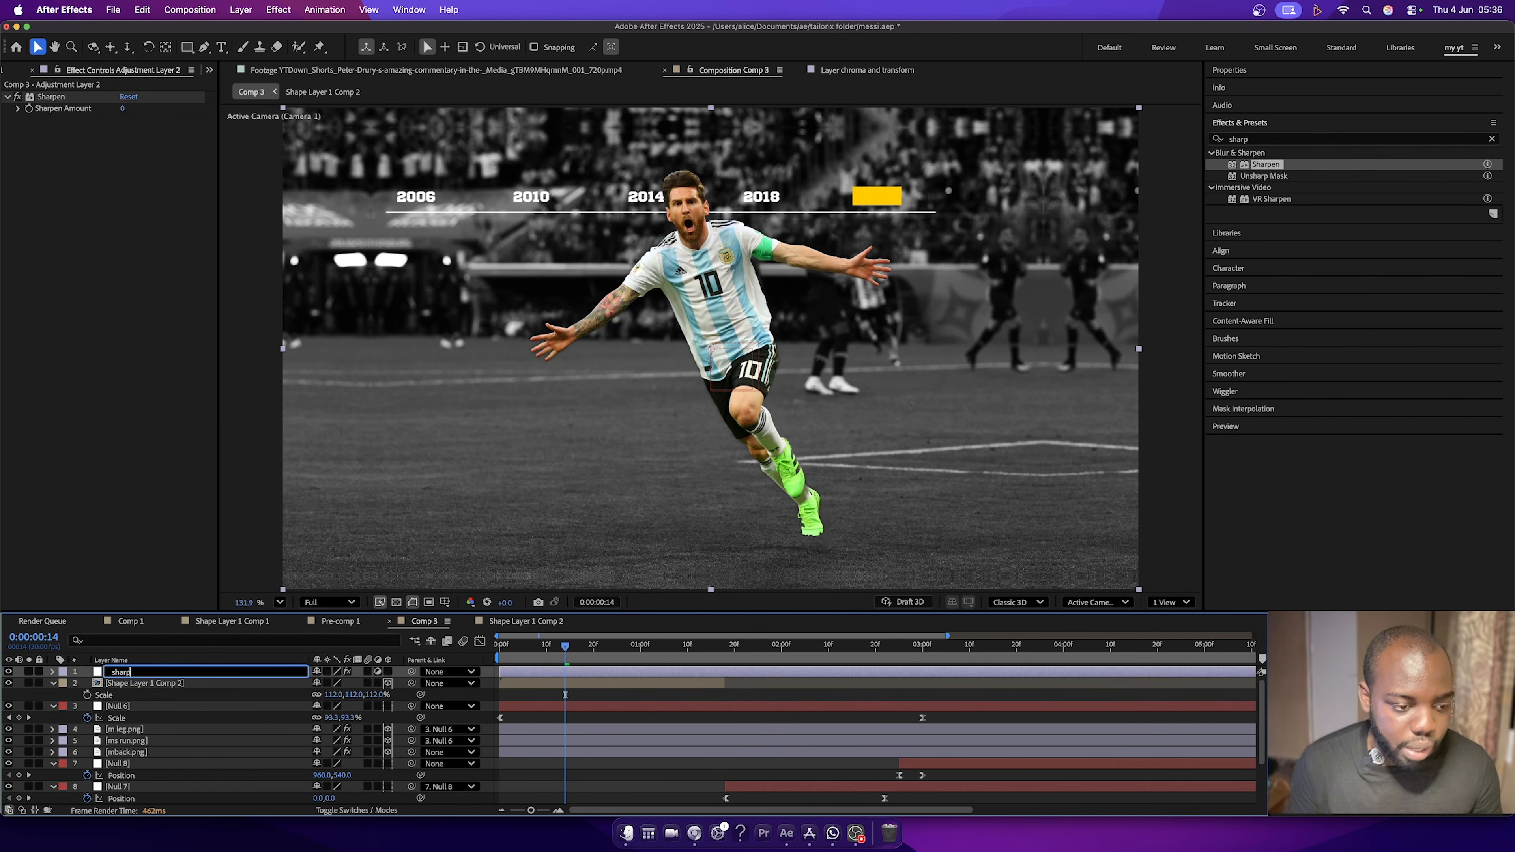
pyautogui.press('Return')
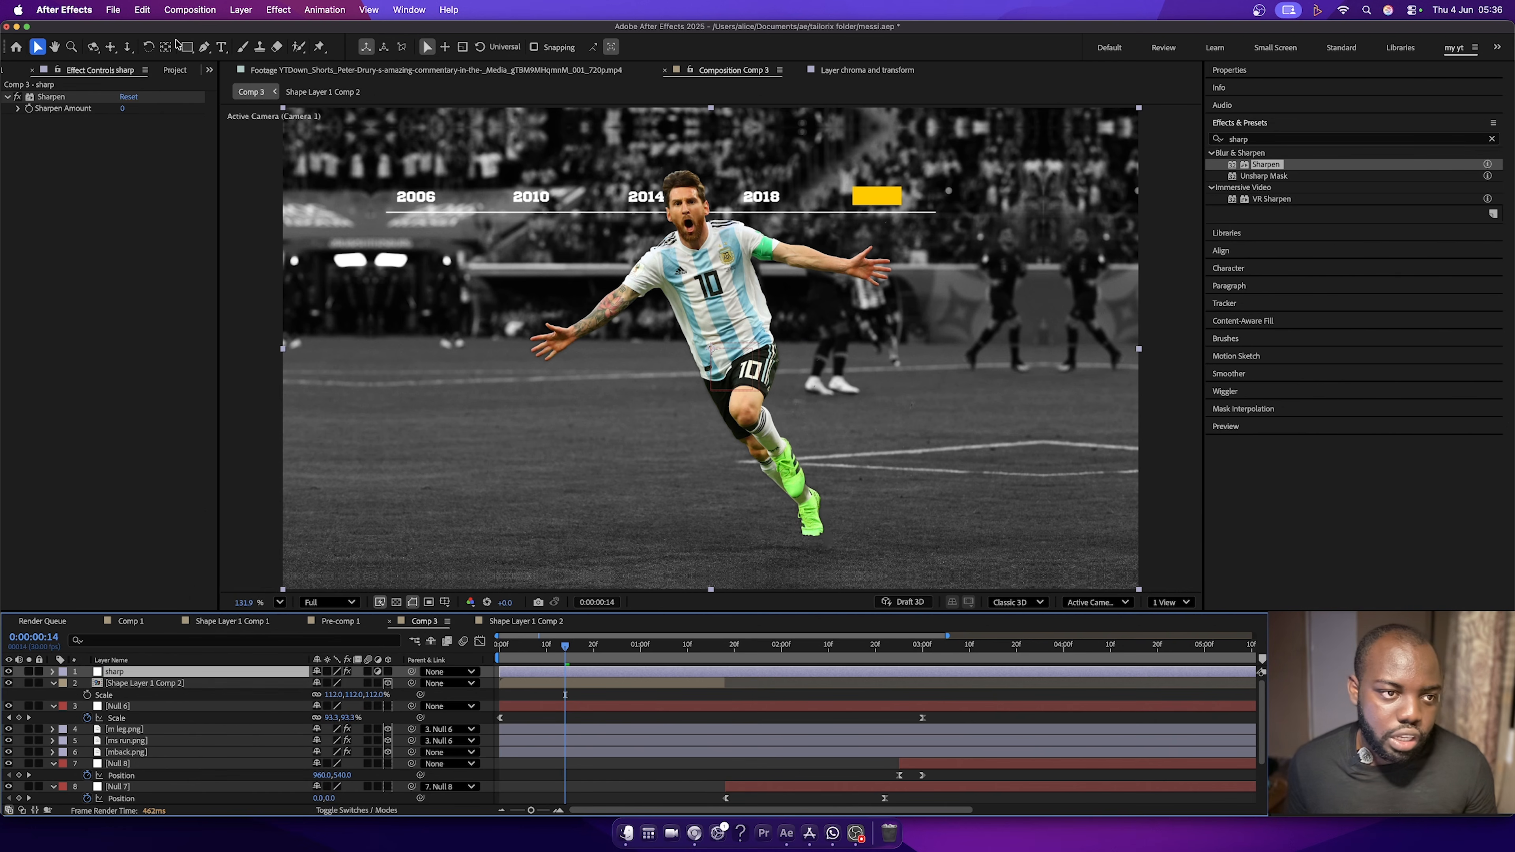
# Set the sharp layer's Sharpen Amount to 66 and duplicate the layer.
pyautogui.click(123, 108)
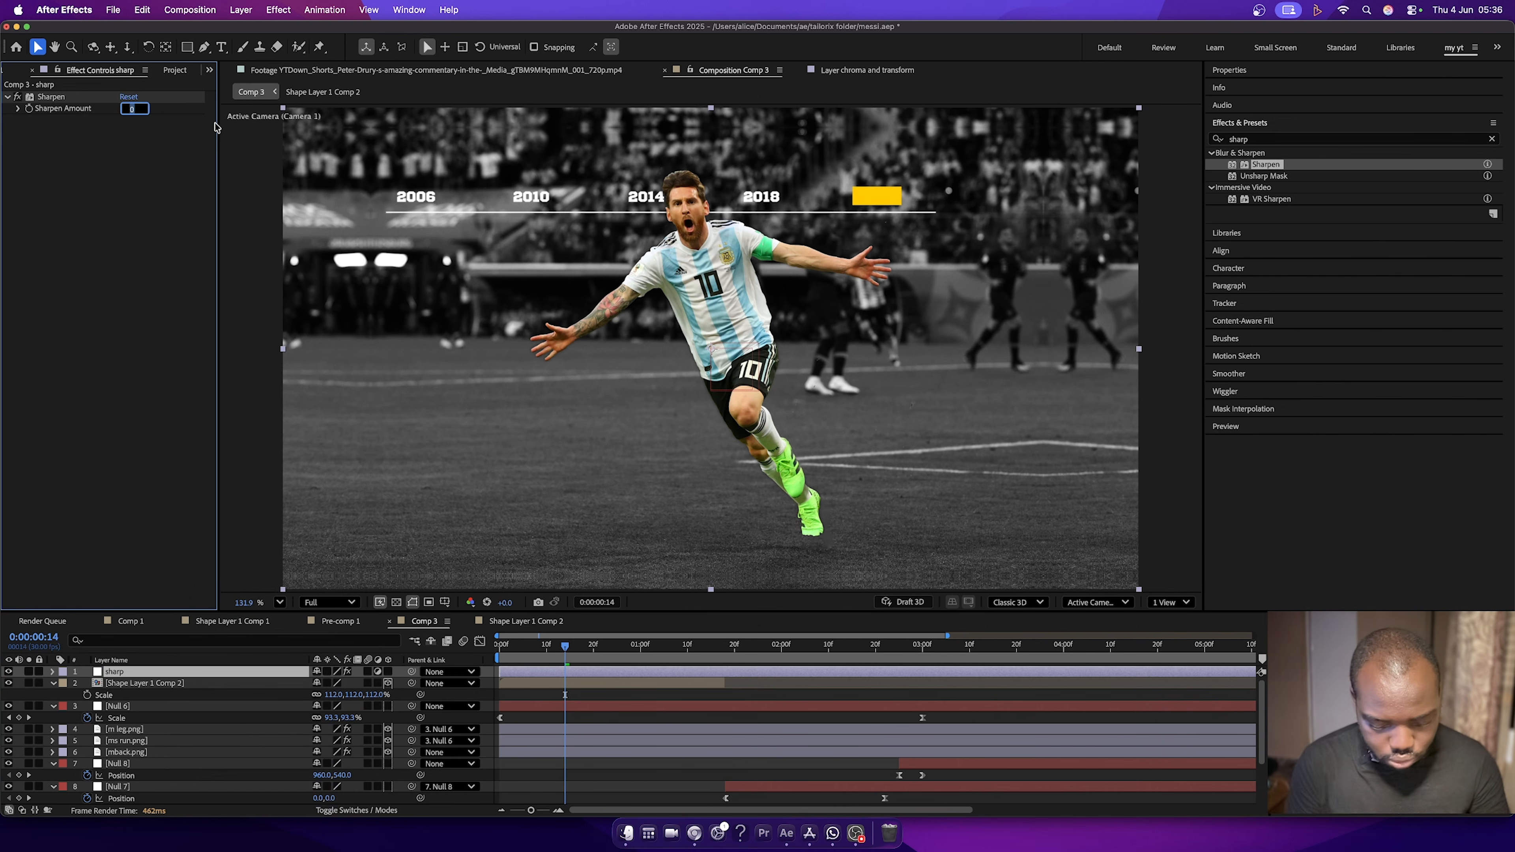
pyautogui.write('60')
pyautogui.press('Return')
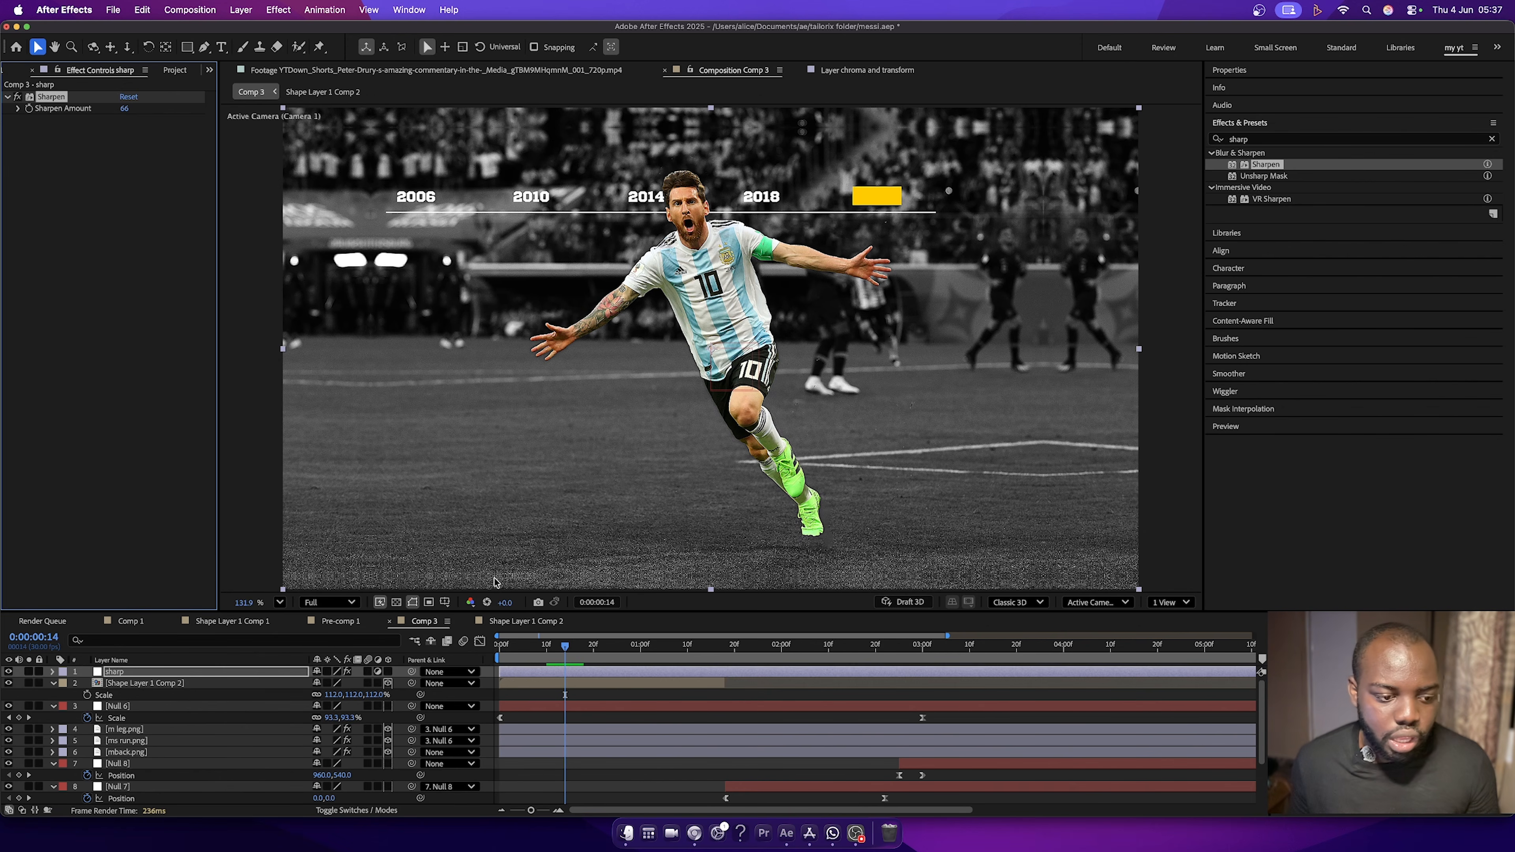
pyautogui.click(130, 672)
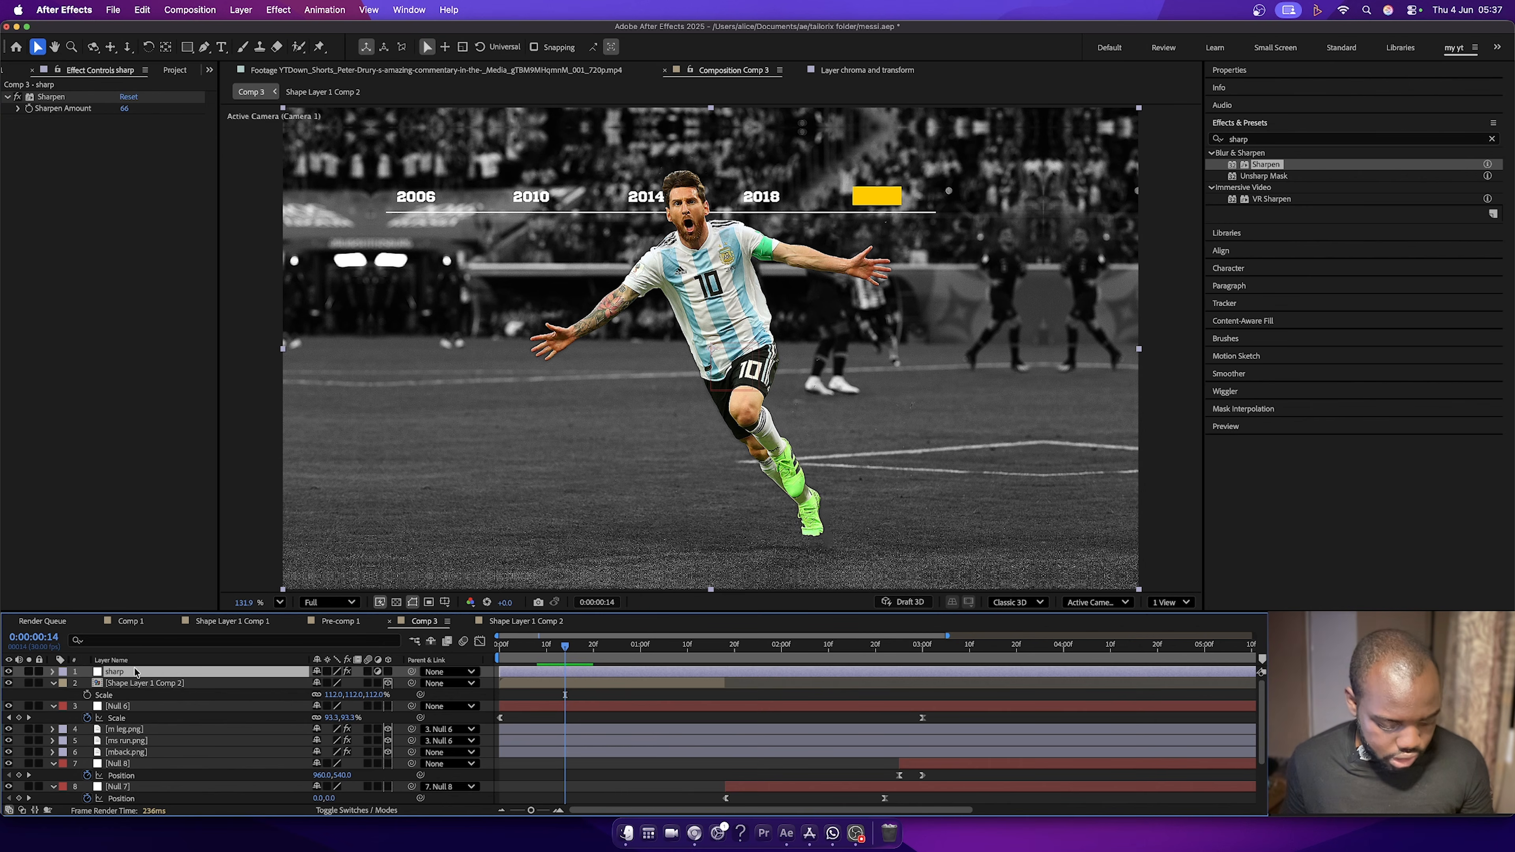
pyautogui.press('super+d')
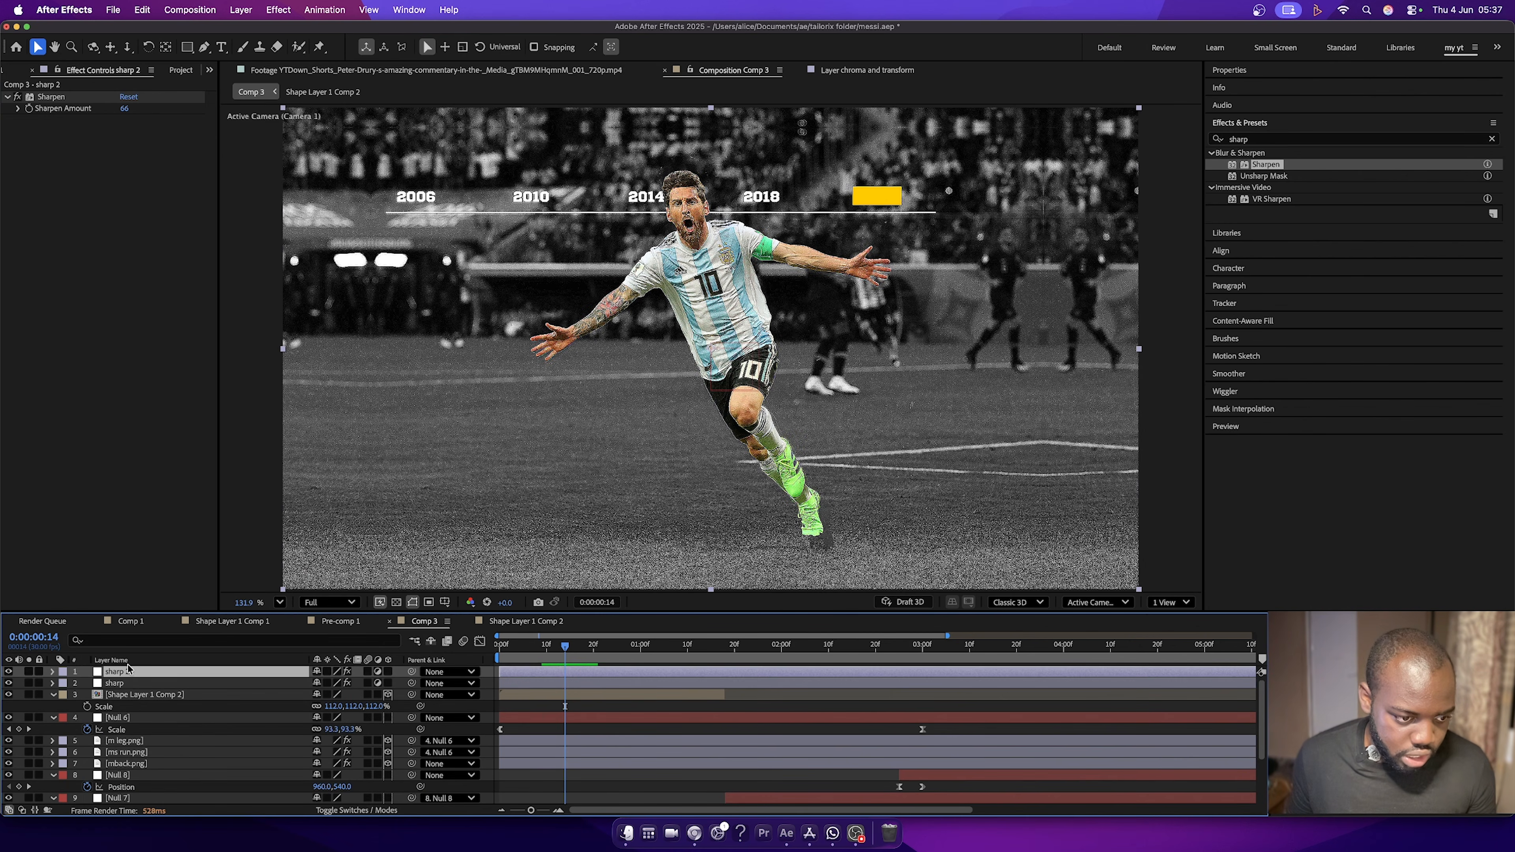
# Rename the duplicated sharp layer at the top of Comp 3 as venetian.
pyautogui.rightClick(117, 674)
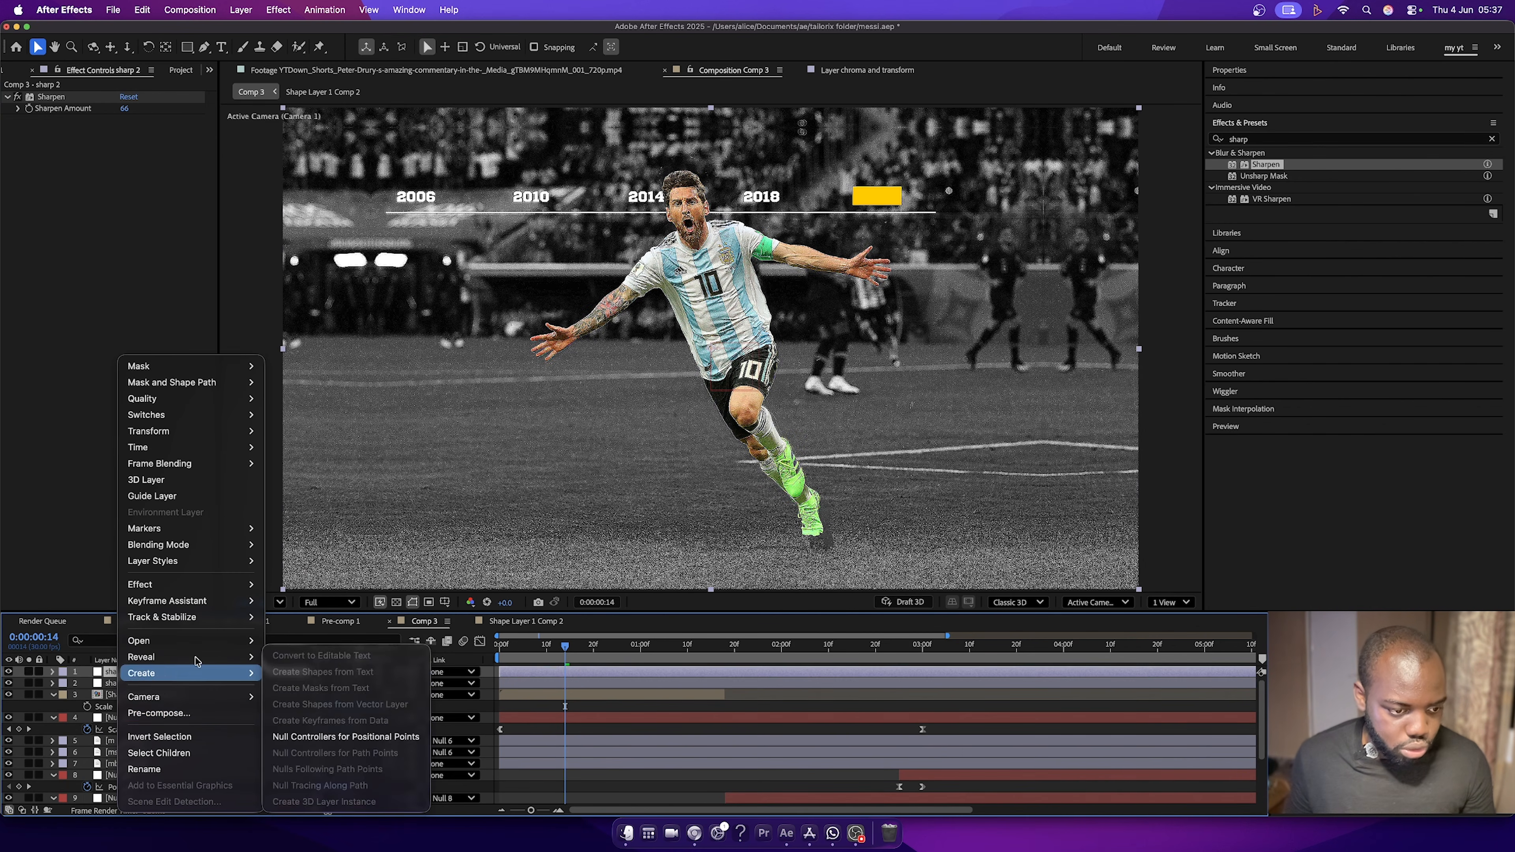
pyautogui.click(149, 769)
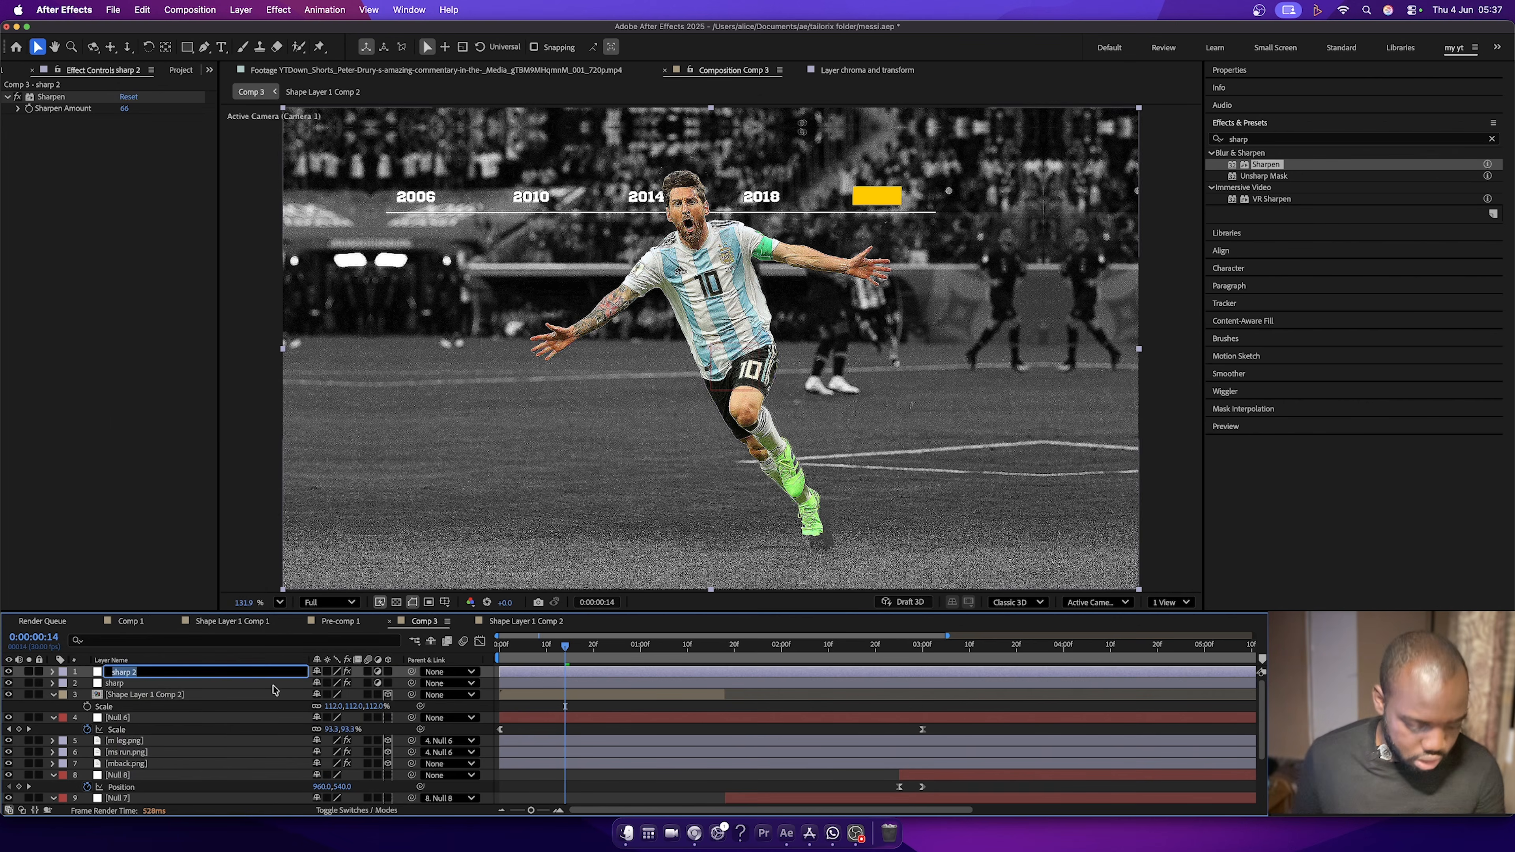
pyautogui.write('venetian')
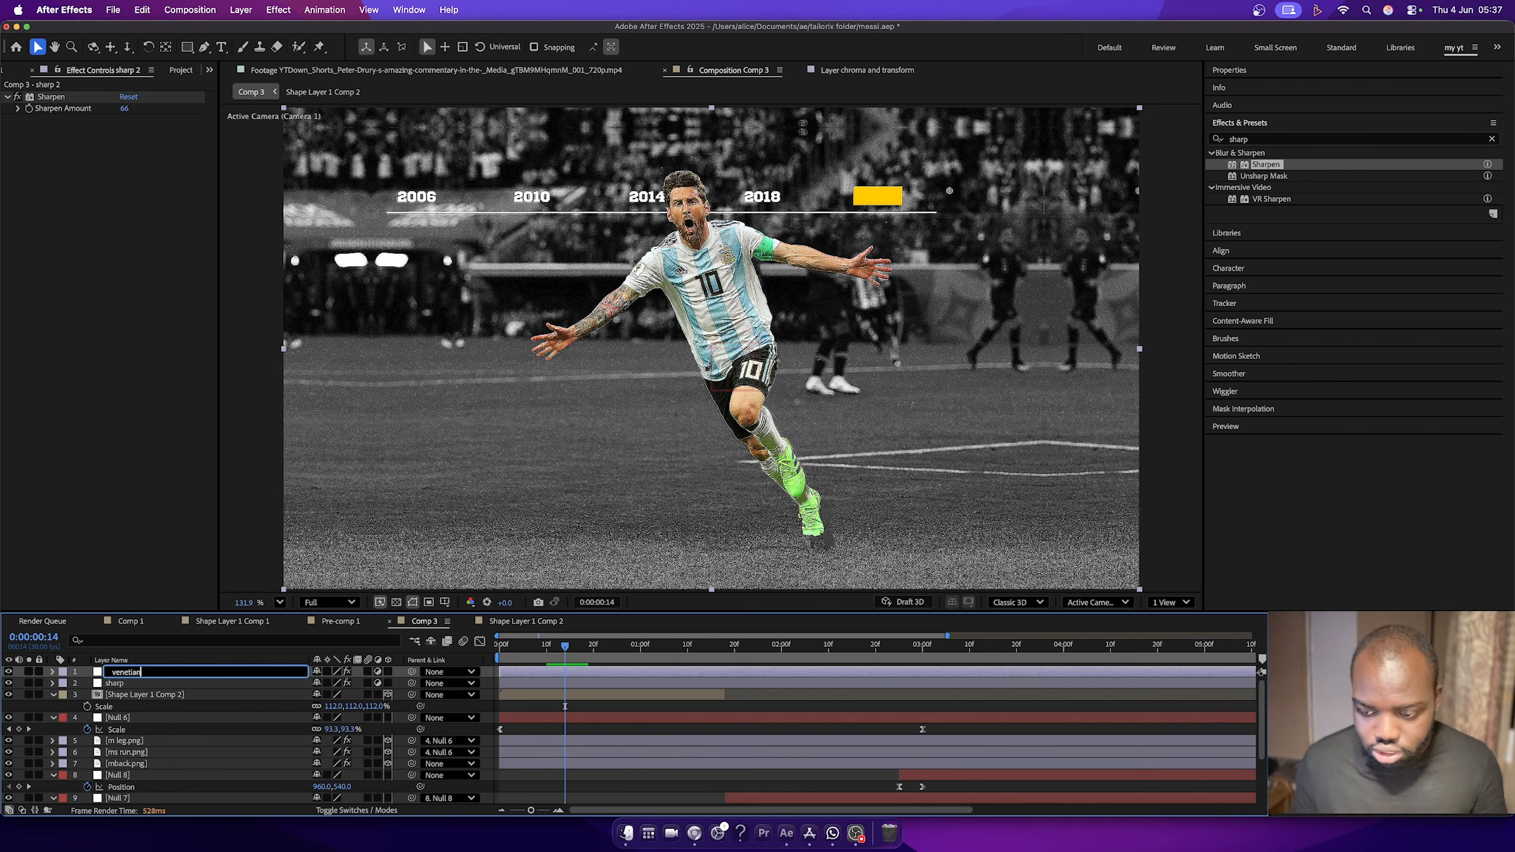
pyautogui.press('Return')
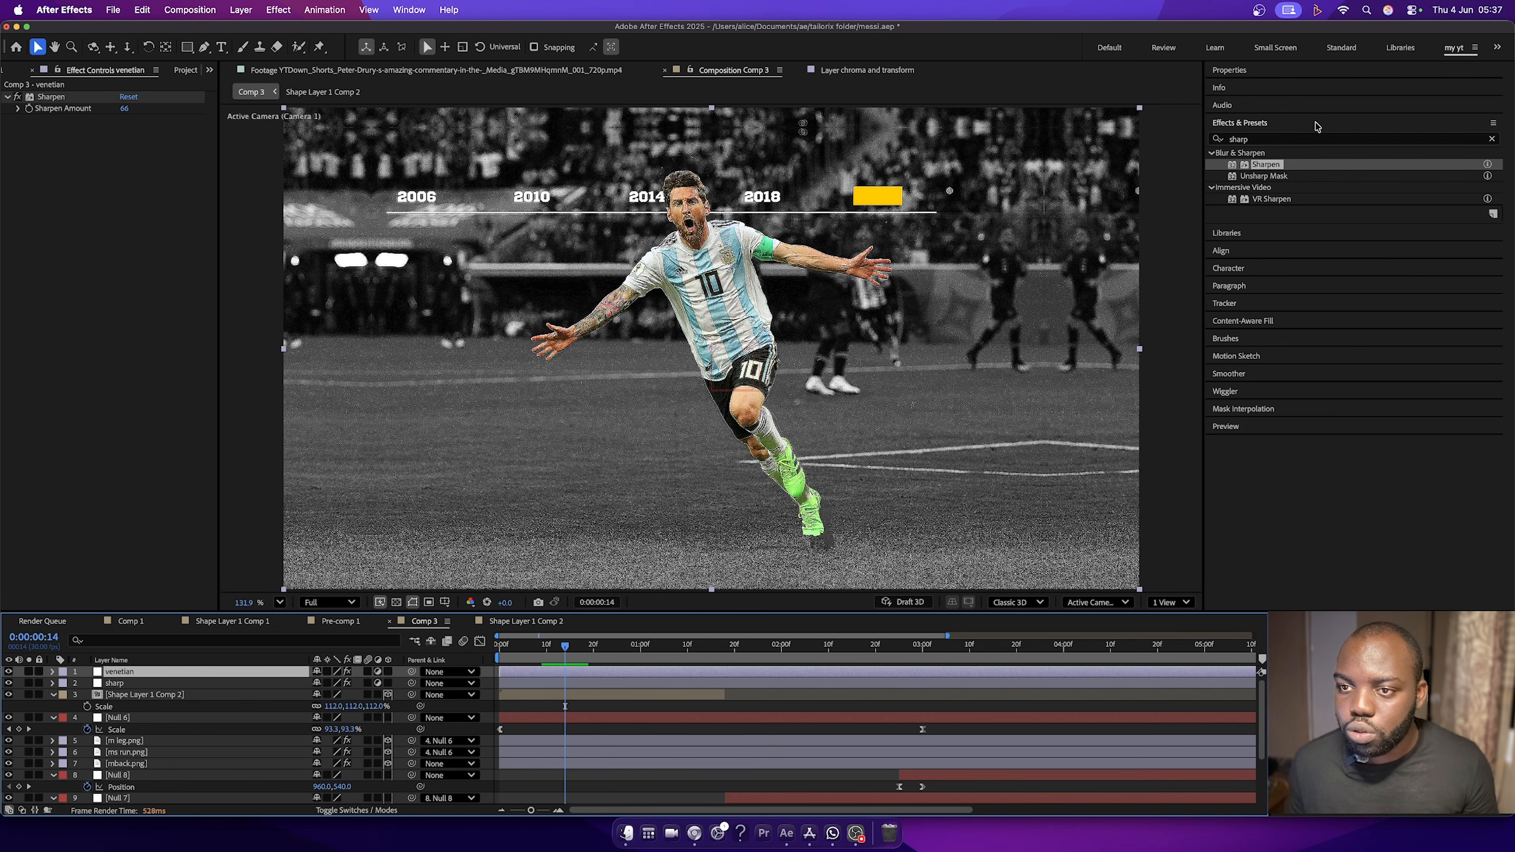
# Search the effects for "vene", apply Venetian Blinds to the venetian layer and delete its Sharpen effect.
pyautogui.moveTo(1277, 139); pyautogui.dragTo(1210, 133)
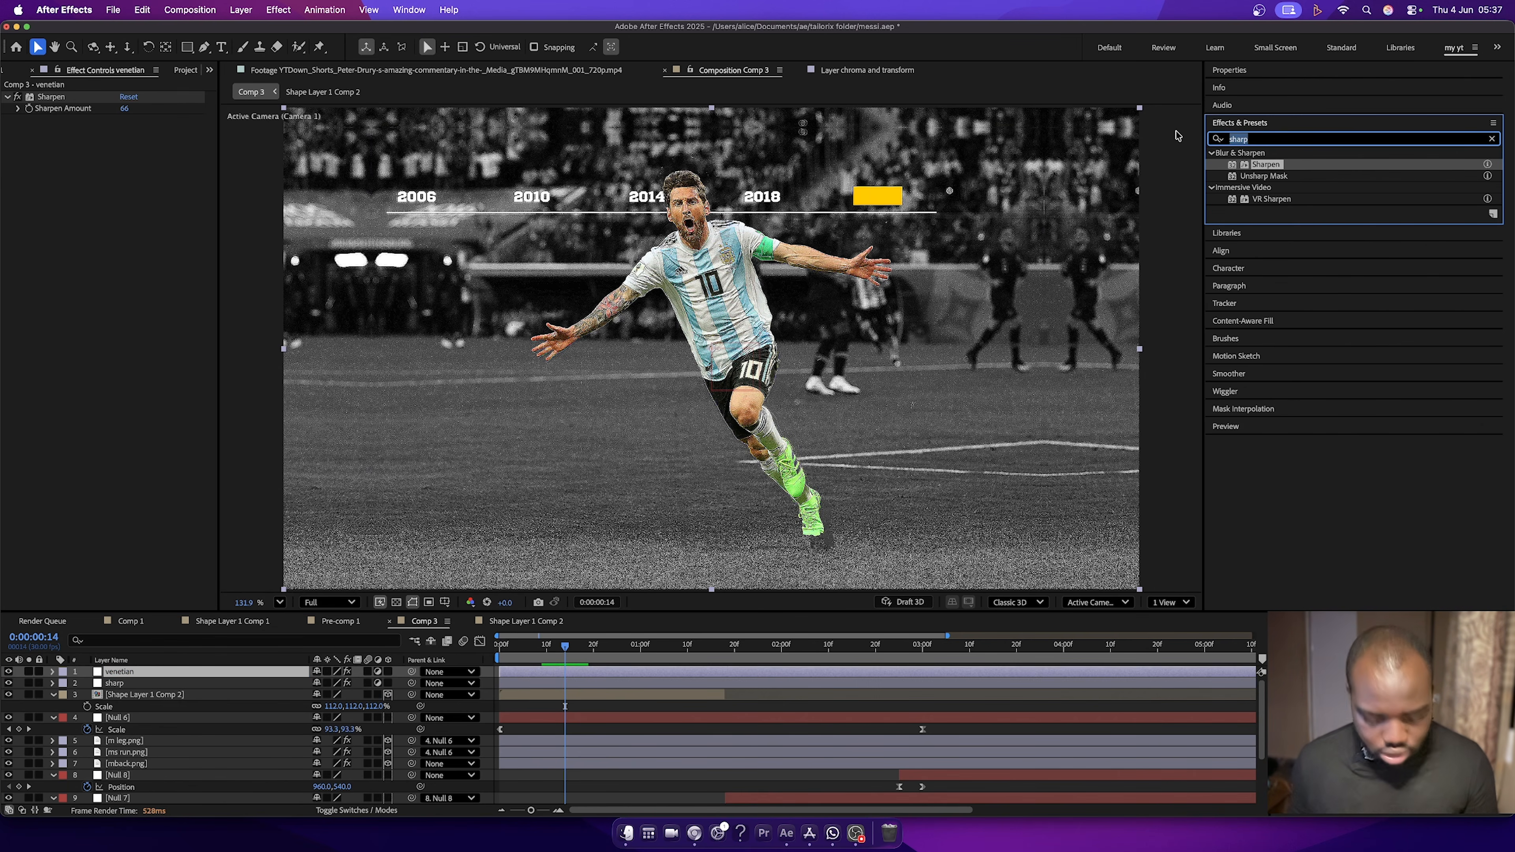
pyautogui.write('vene')
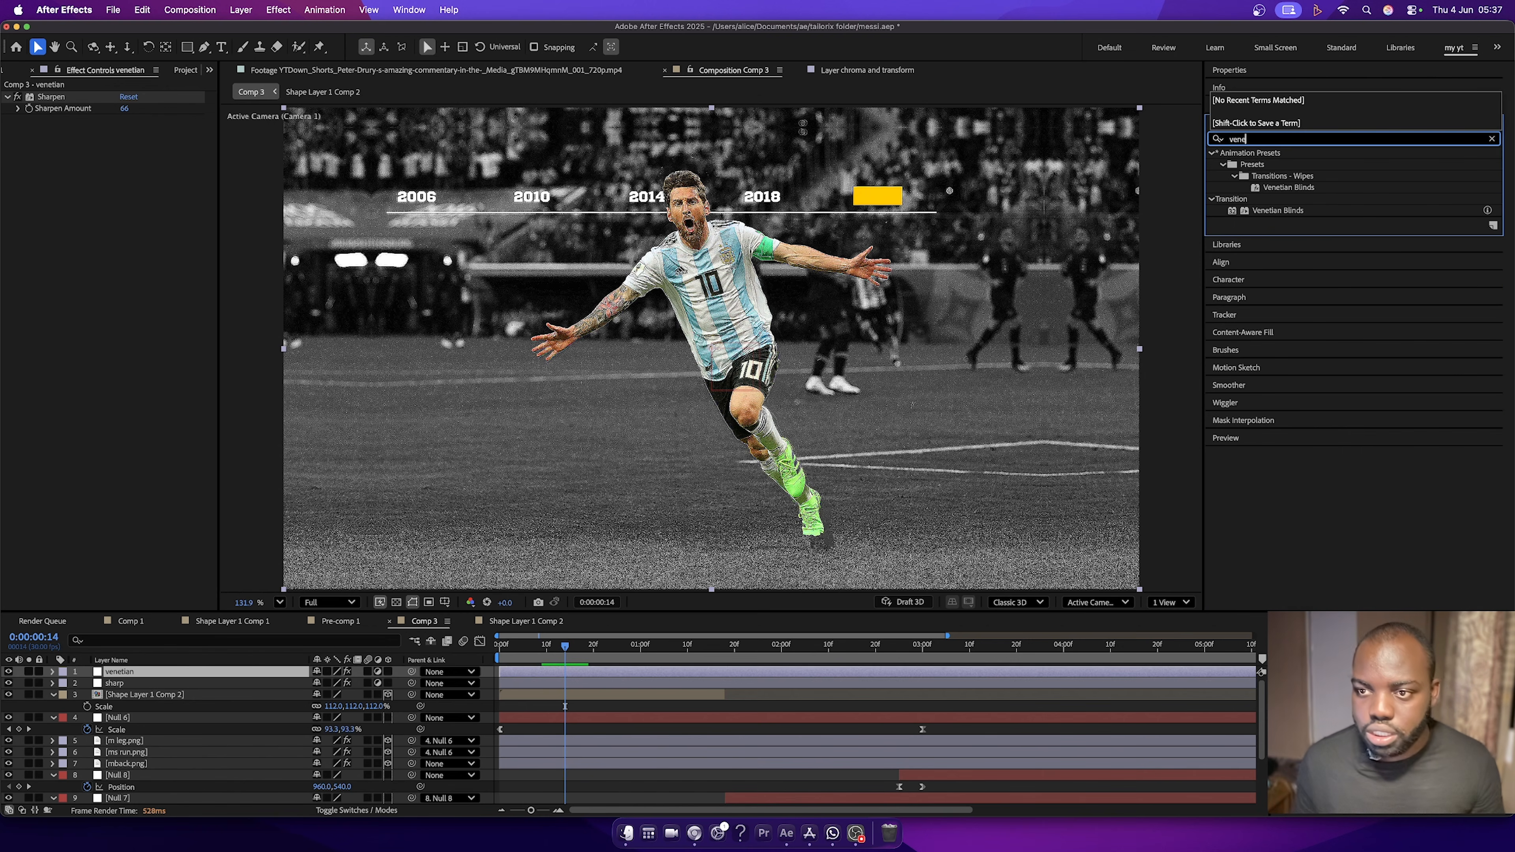
pyautogui.moveTo(1290, 210); pyautogui.dragTo(90, 417)
pyautogui.click(61, 100)
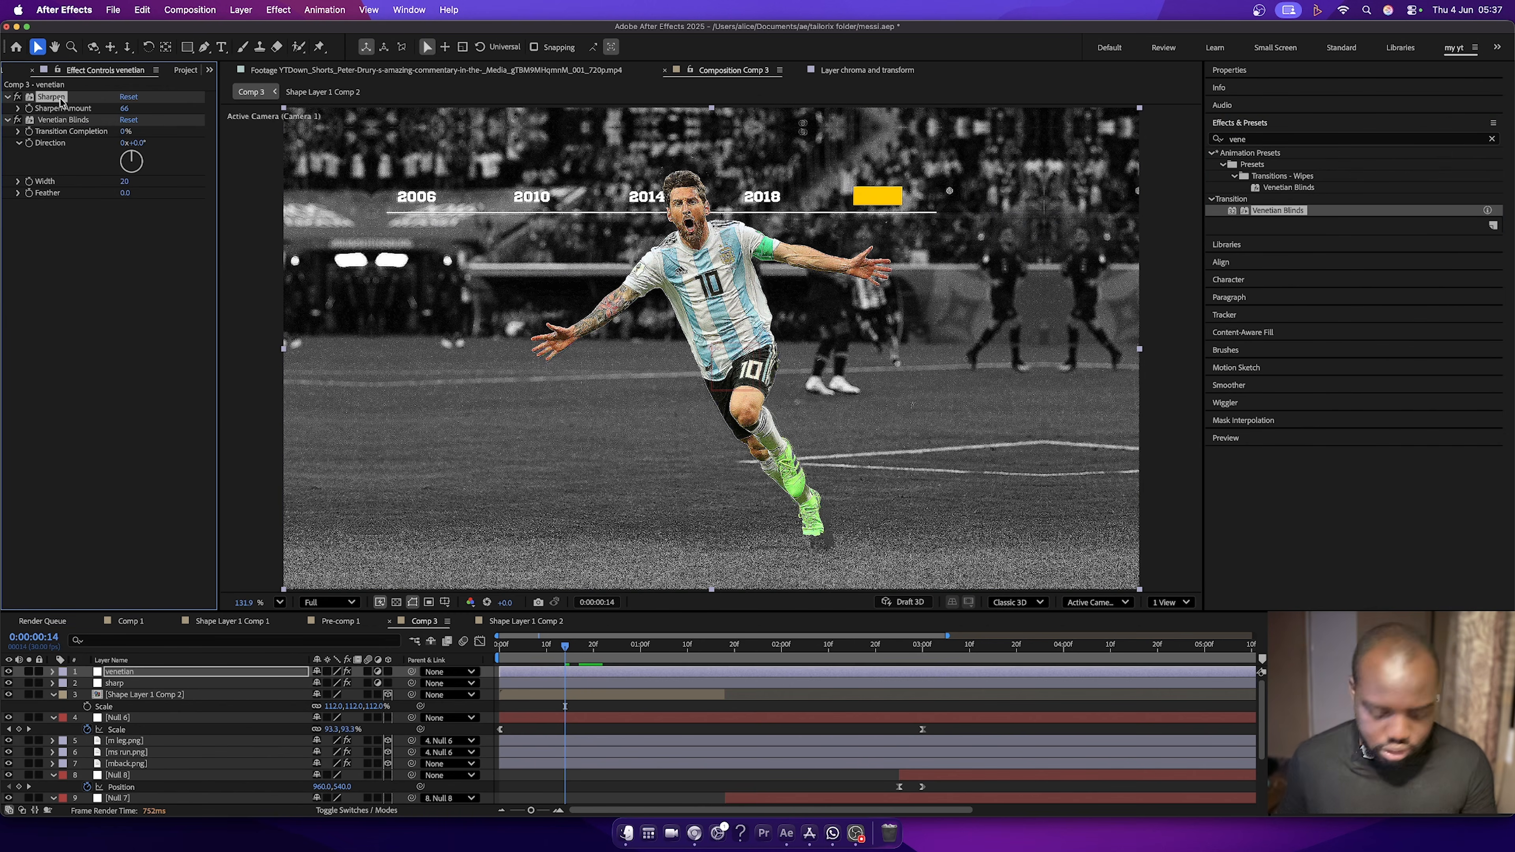
pyautogui.press('Delete')
# Set the Venetian Blinds Transition Completion to 10% and its Direction to 90°.
pyautogui.click(127, 108)
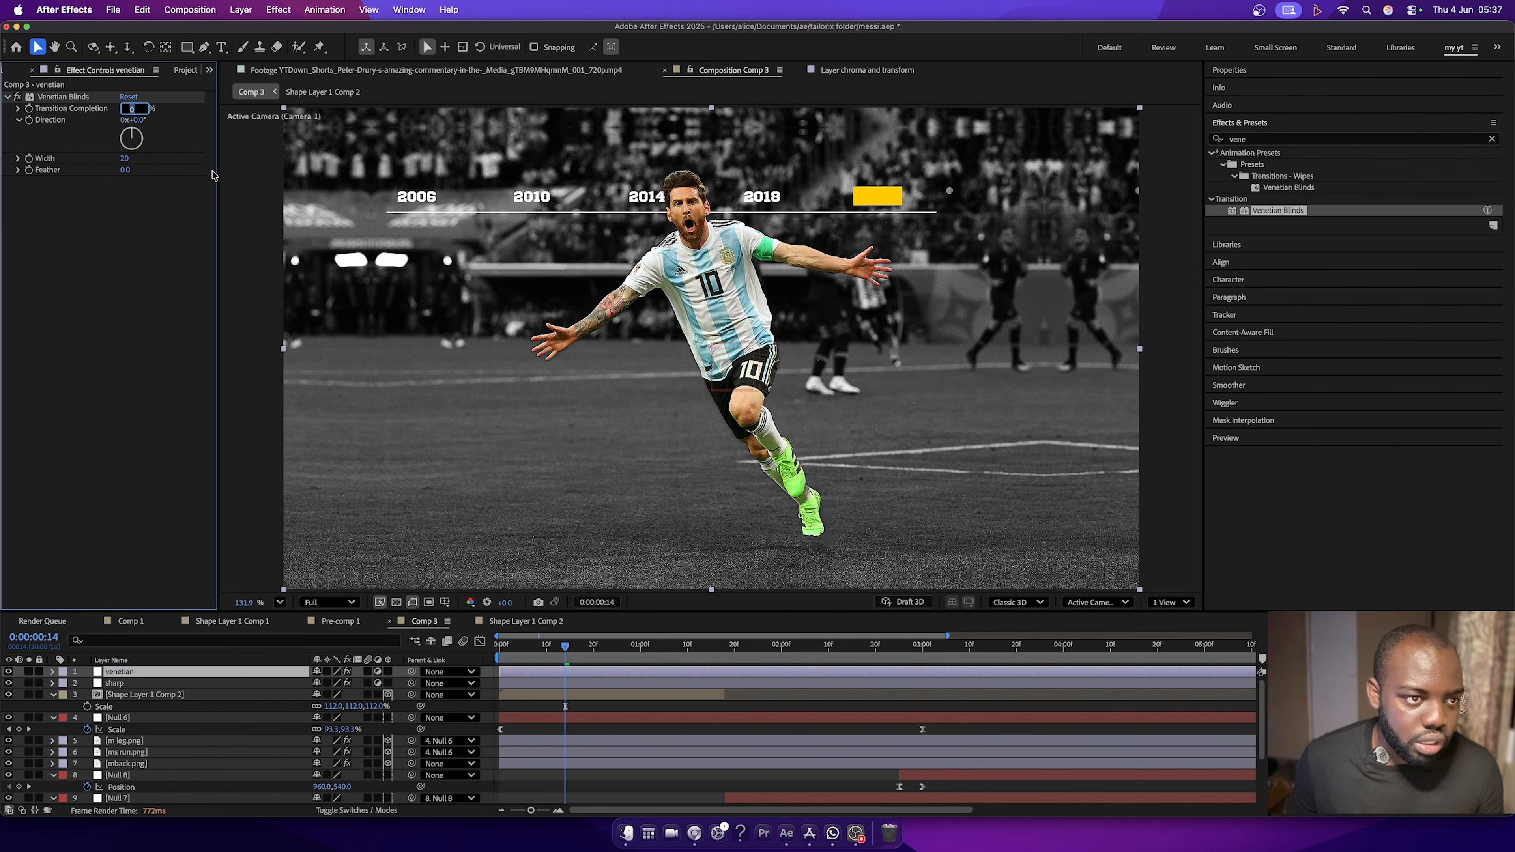
pyautogui.write('10')
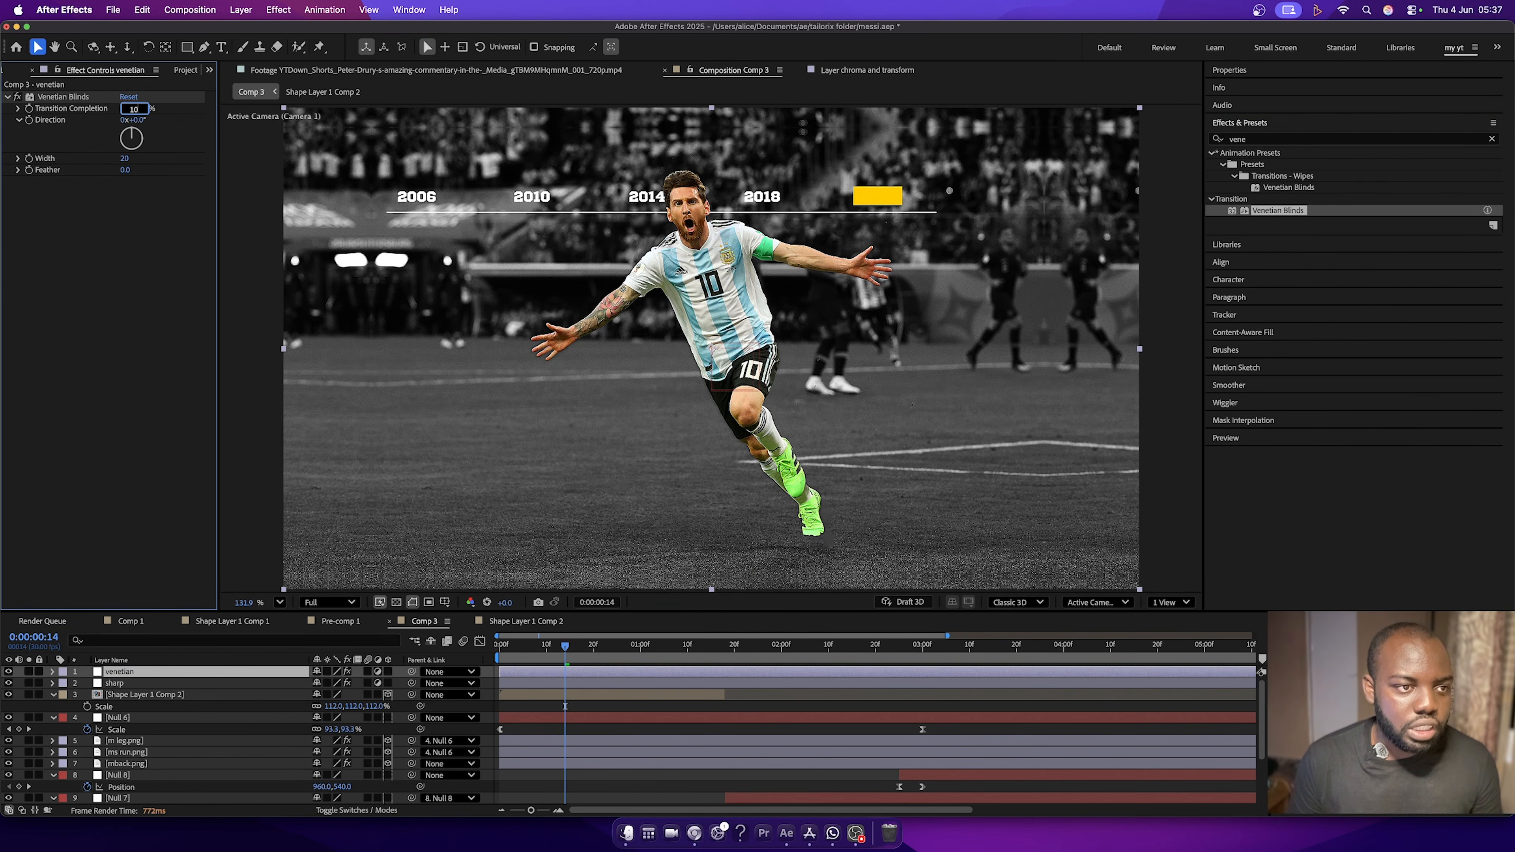
pyautogui.press('Return')
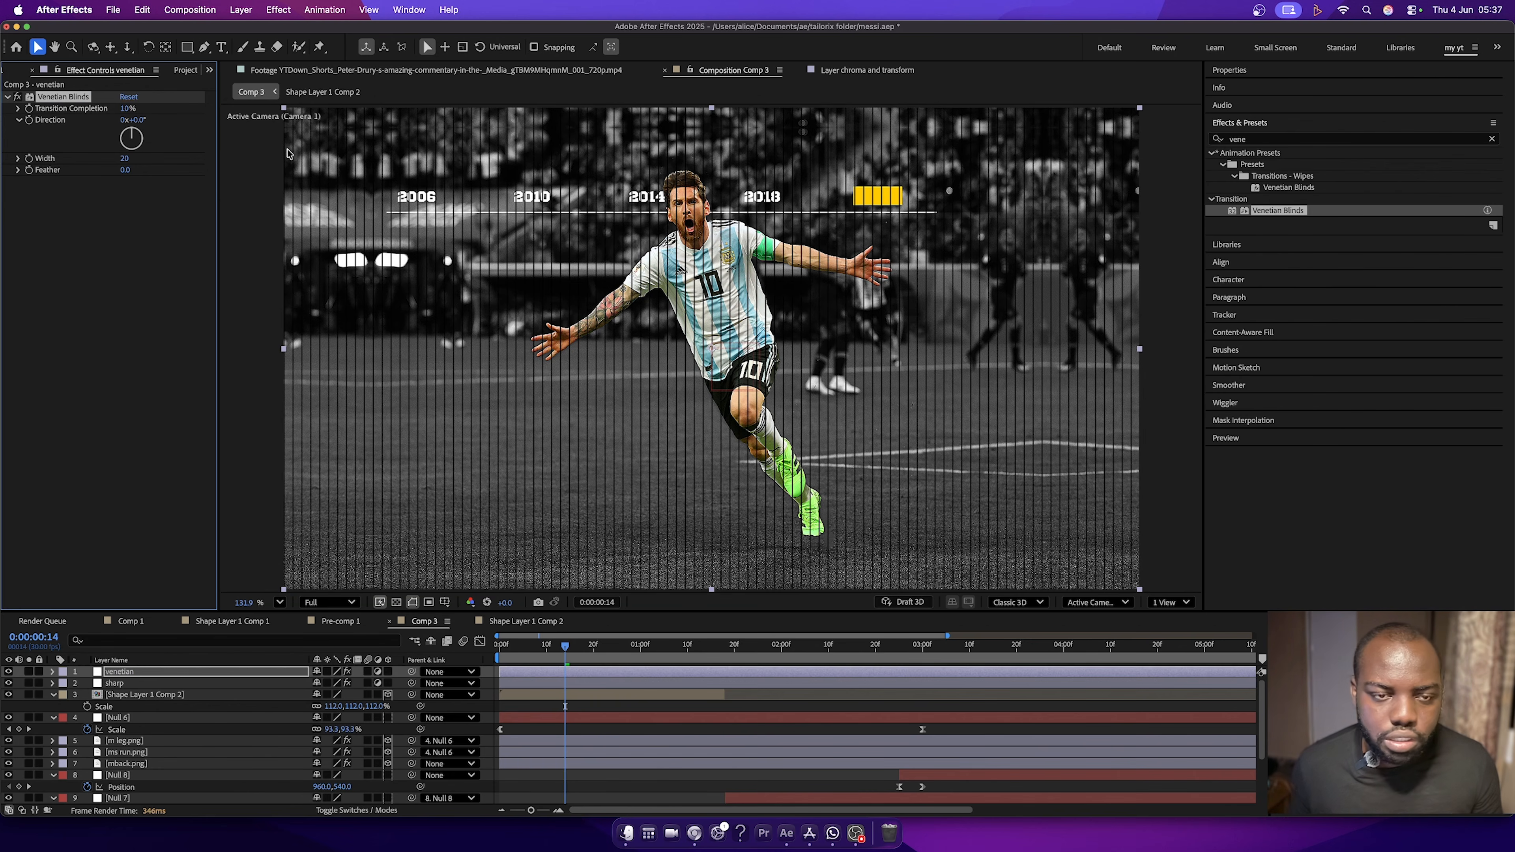
pyautogui.click(138, 120)
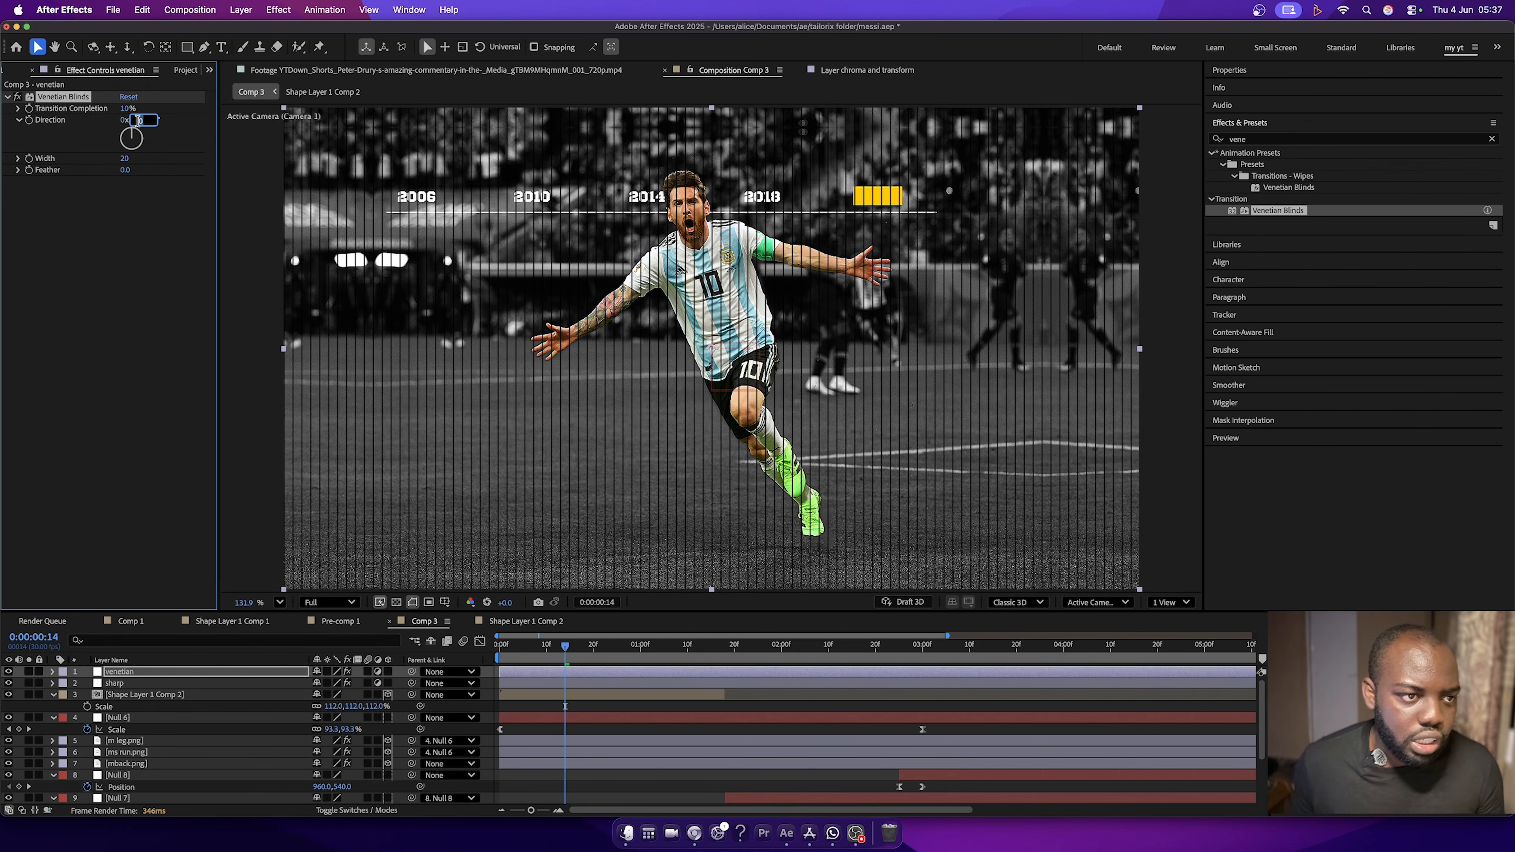
pyautogui.write('90')
pyautogui.press('Return')
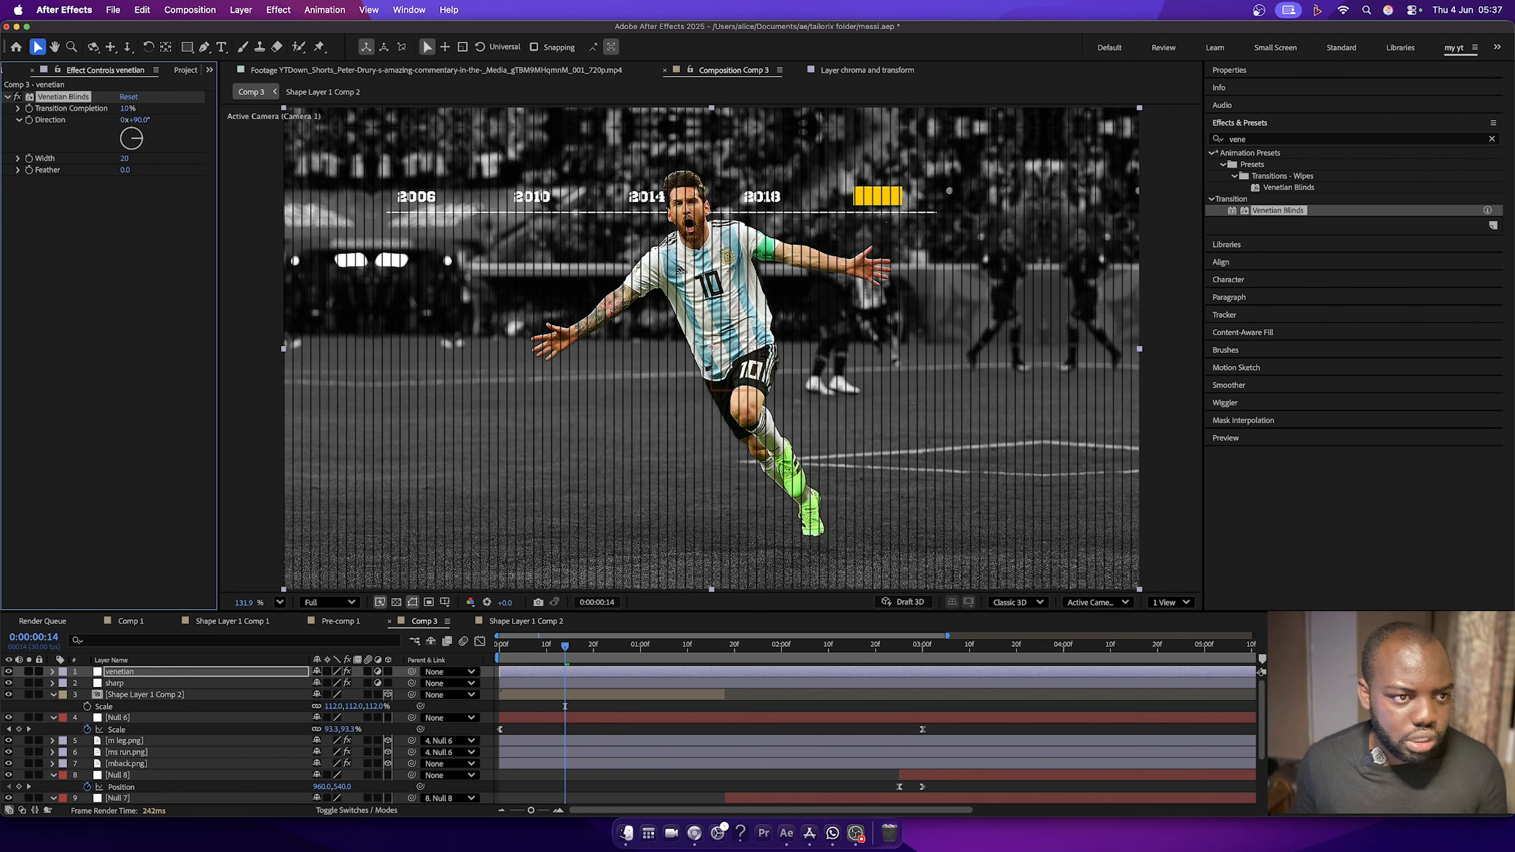
# Set the Venetian Blinds Width to 7 and its Feather to 1.4.
pyautogui.click(124, 160)
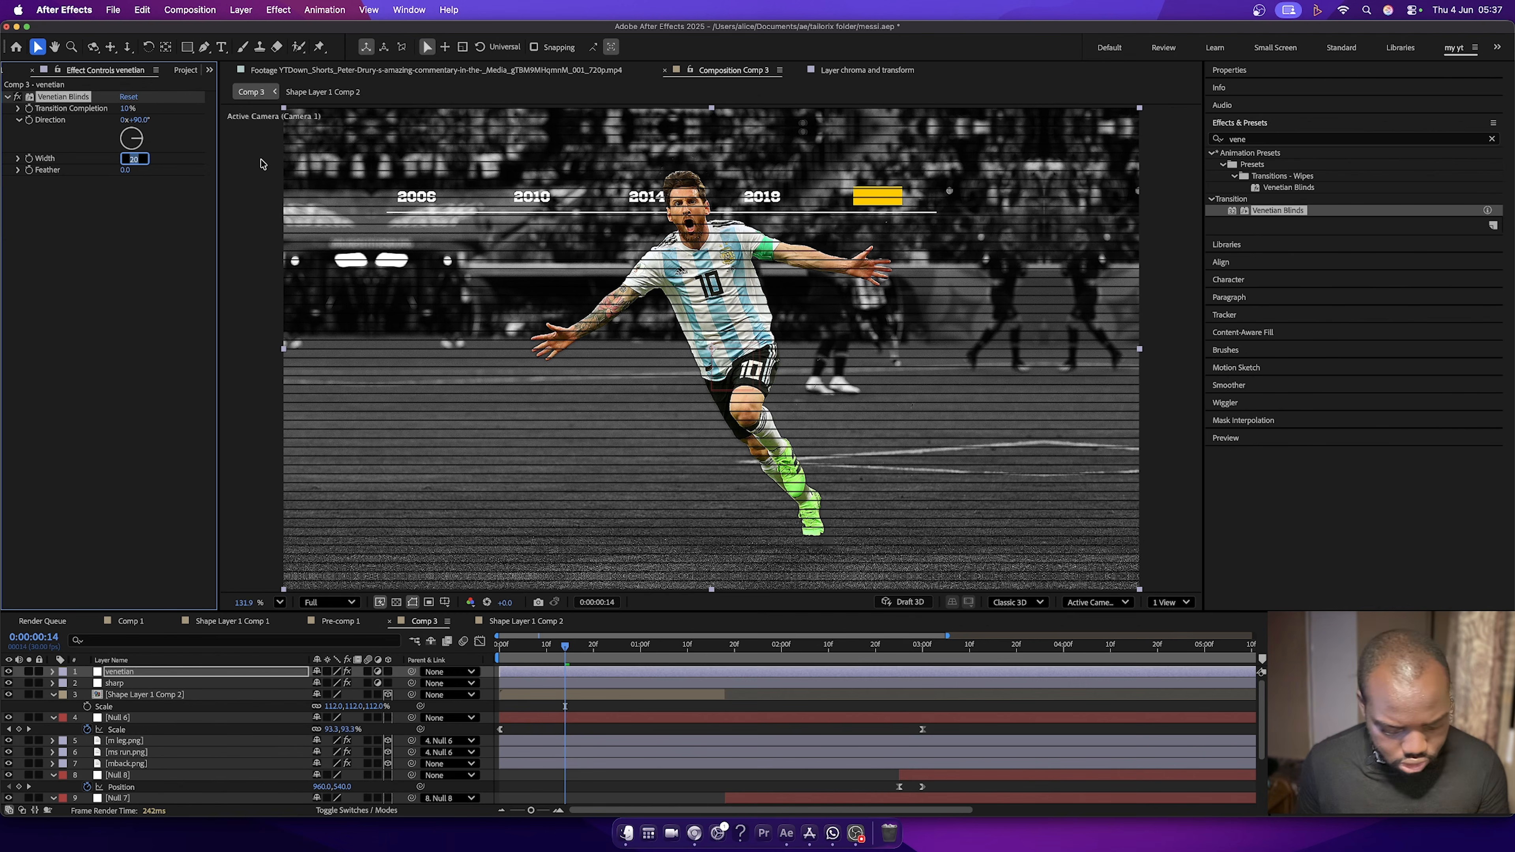
pyautogui.write('7')
pyautogui.press('Return')
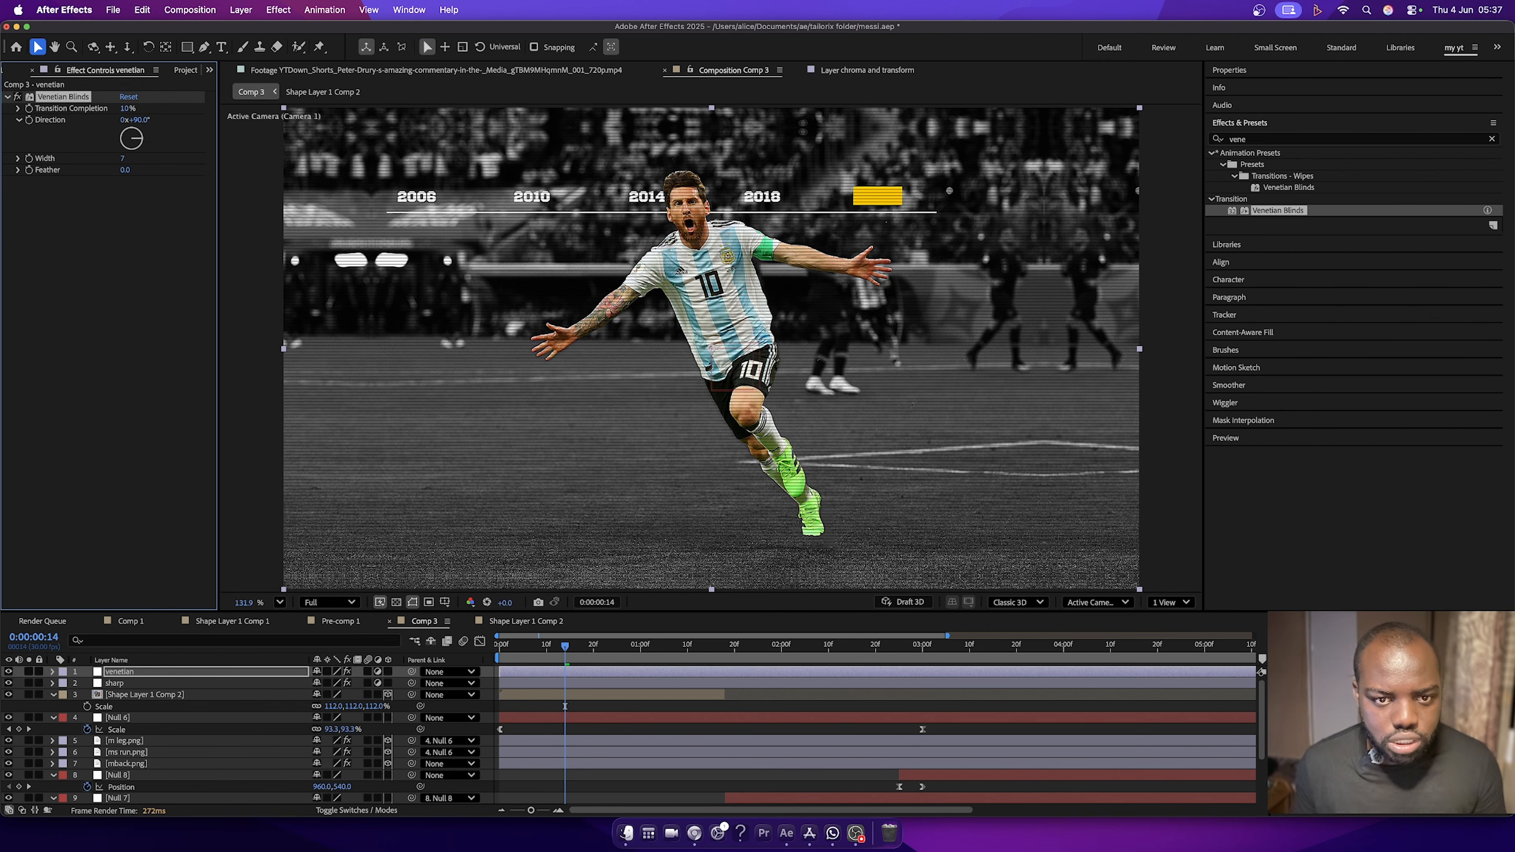
pyautogui.click(125, 171)
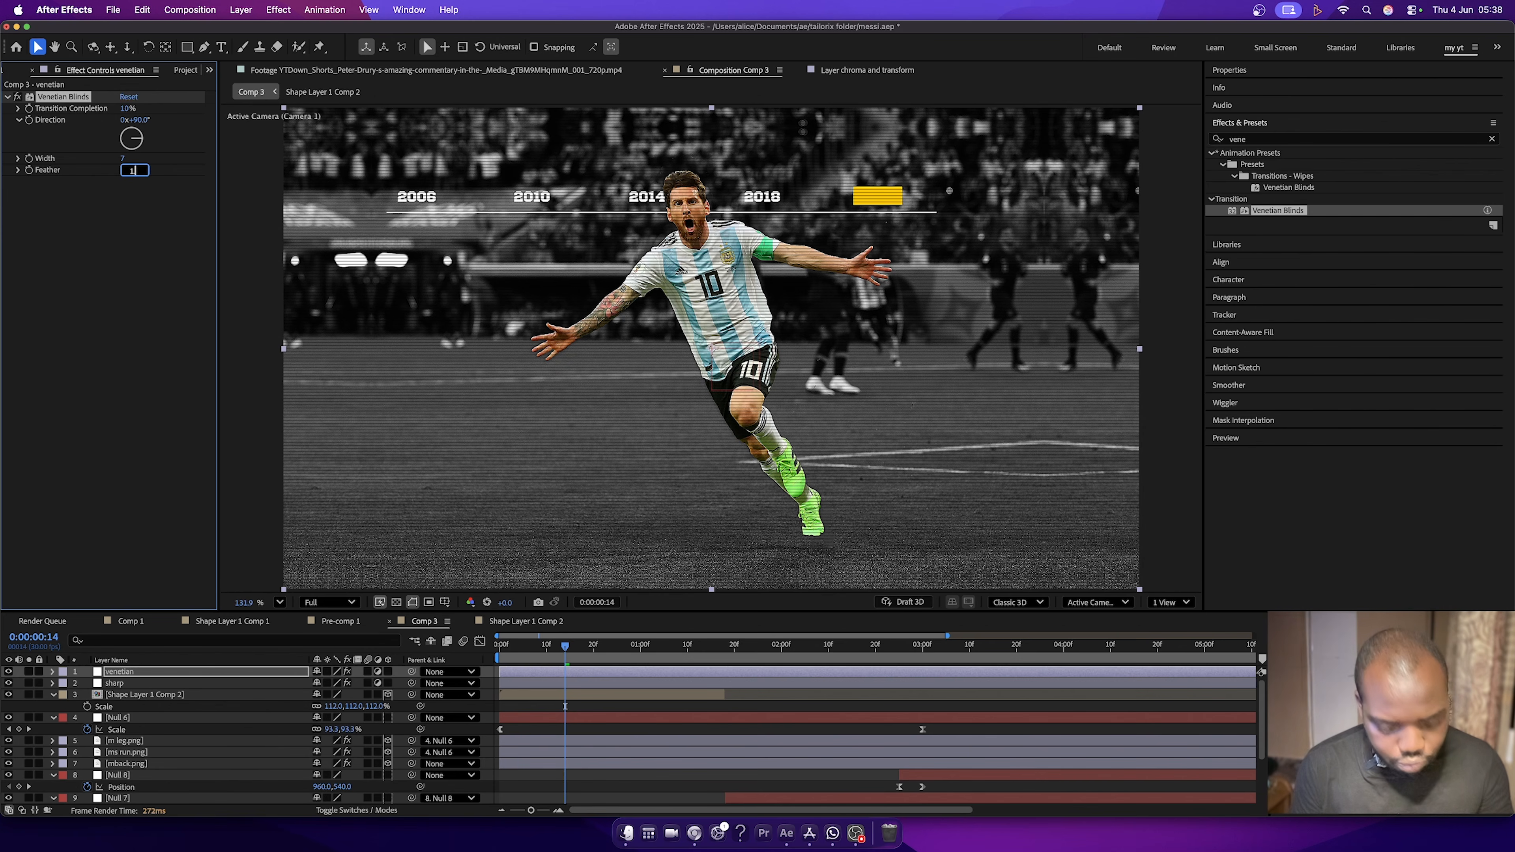
pyautogui.write('14')
pyautogui.press('Return')
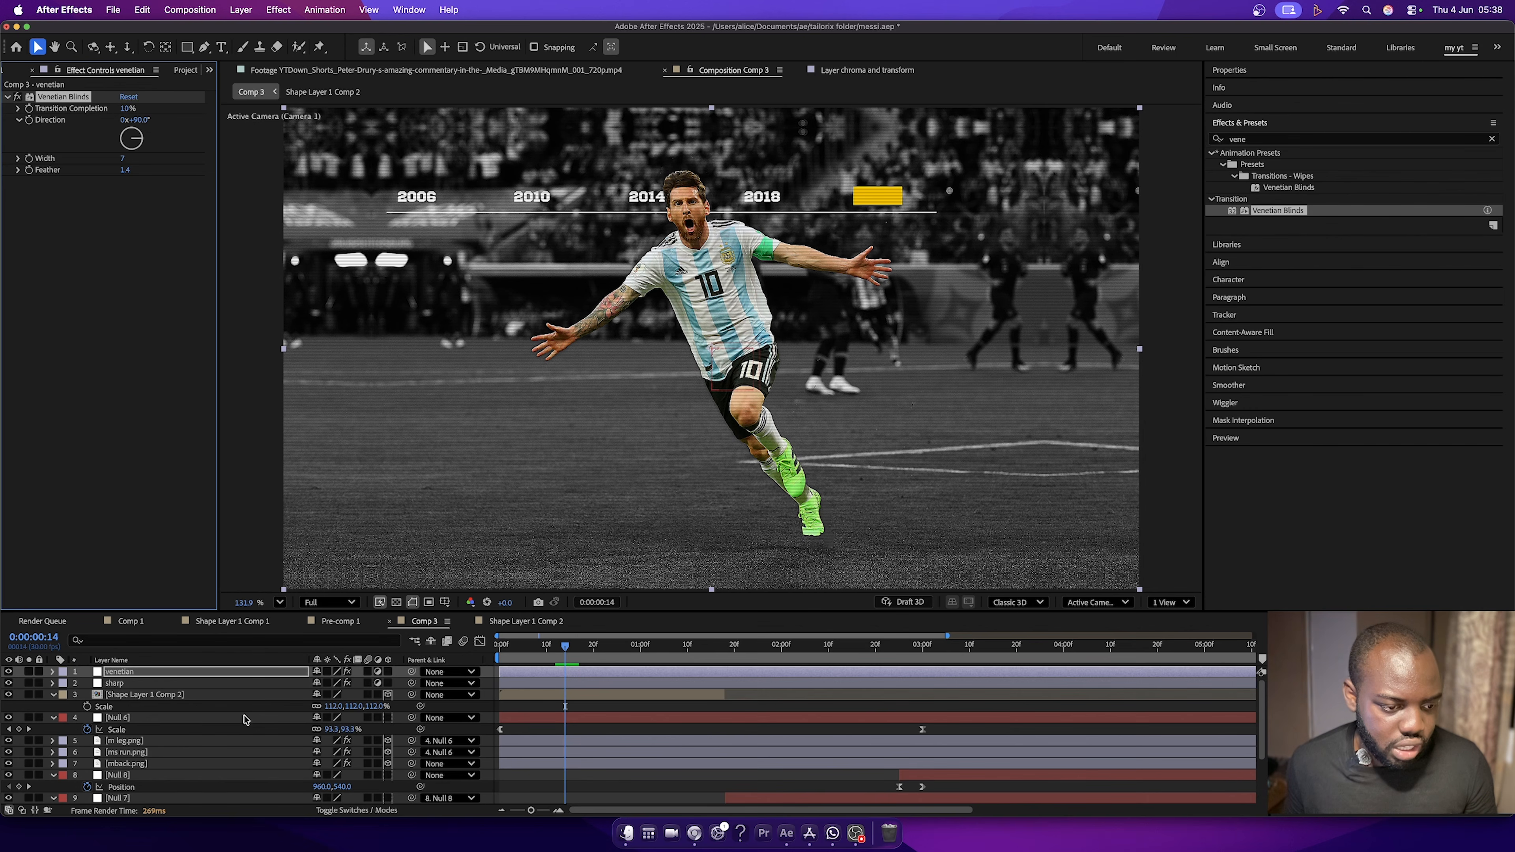
# Duplicate the venetian layer and delete the Venetian Blinds effect from the copy.
pyautogui.press('Return')
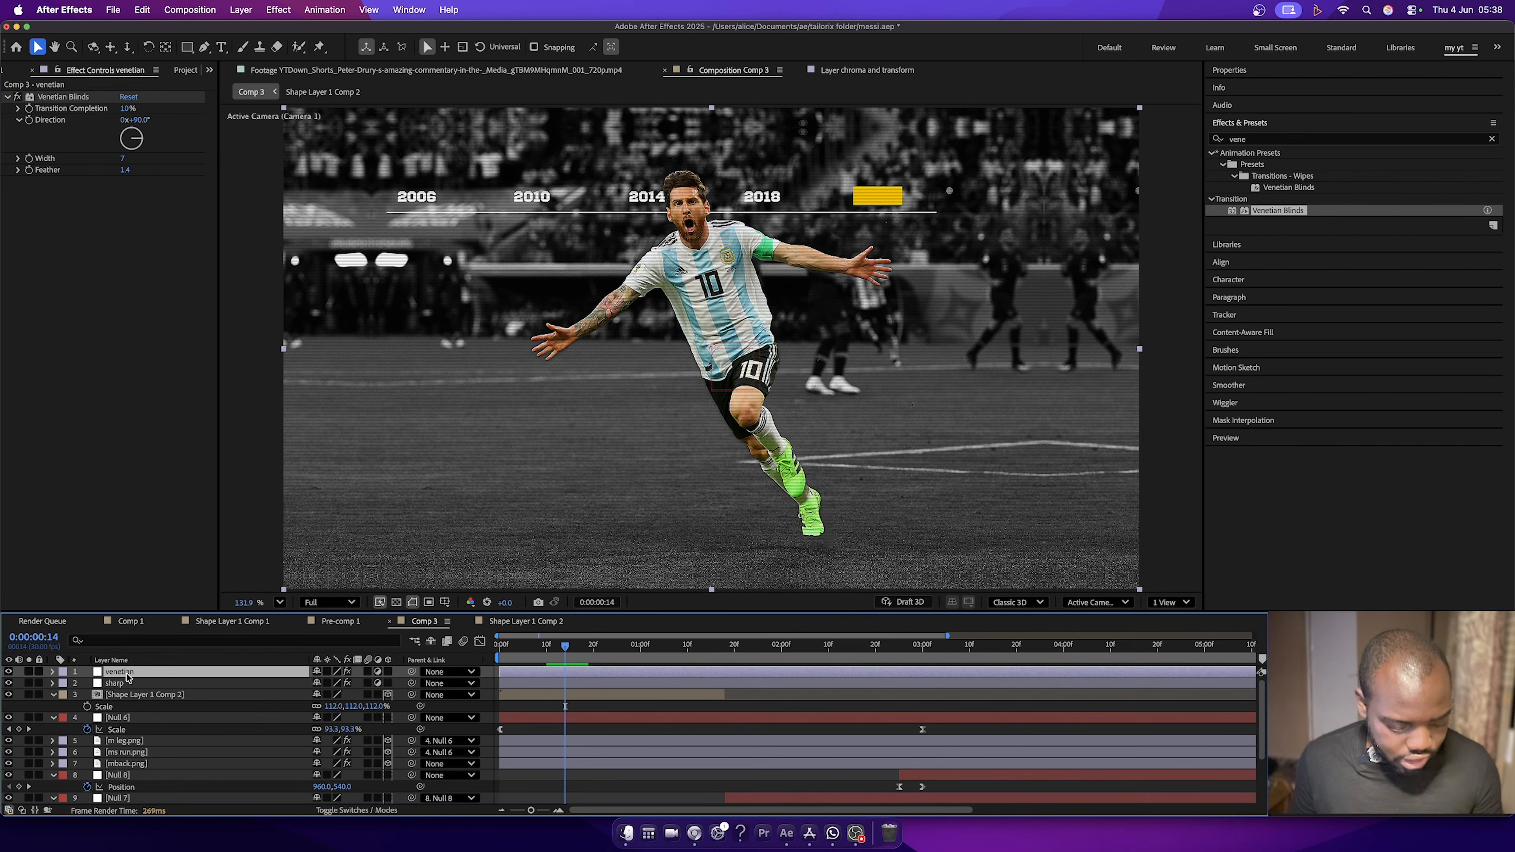
pyautogui.press('super+d')
pyautogui.click(59, 97)
pyautogui.press('Delete')
# Rename the duplicated adjustment layer at the top of the stack as color noise.
pyautogui.click(113, 674)
pyautogui.rightClick(113, 674)
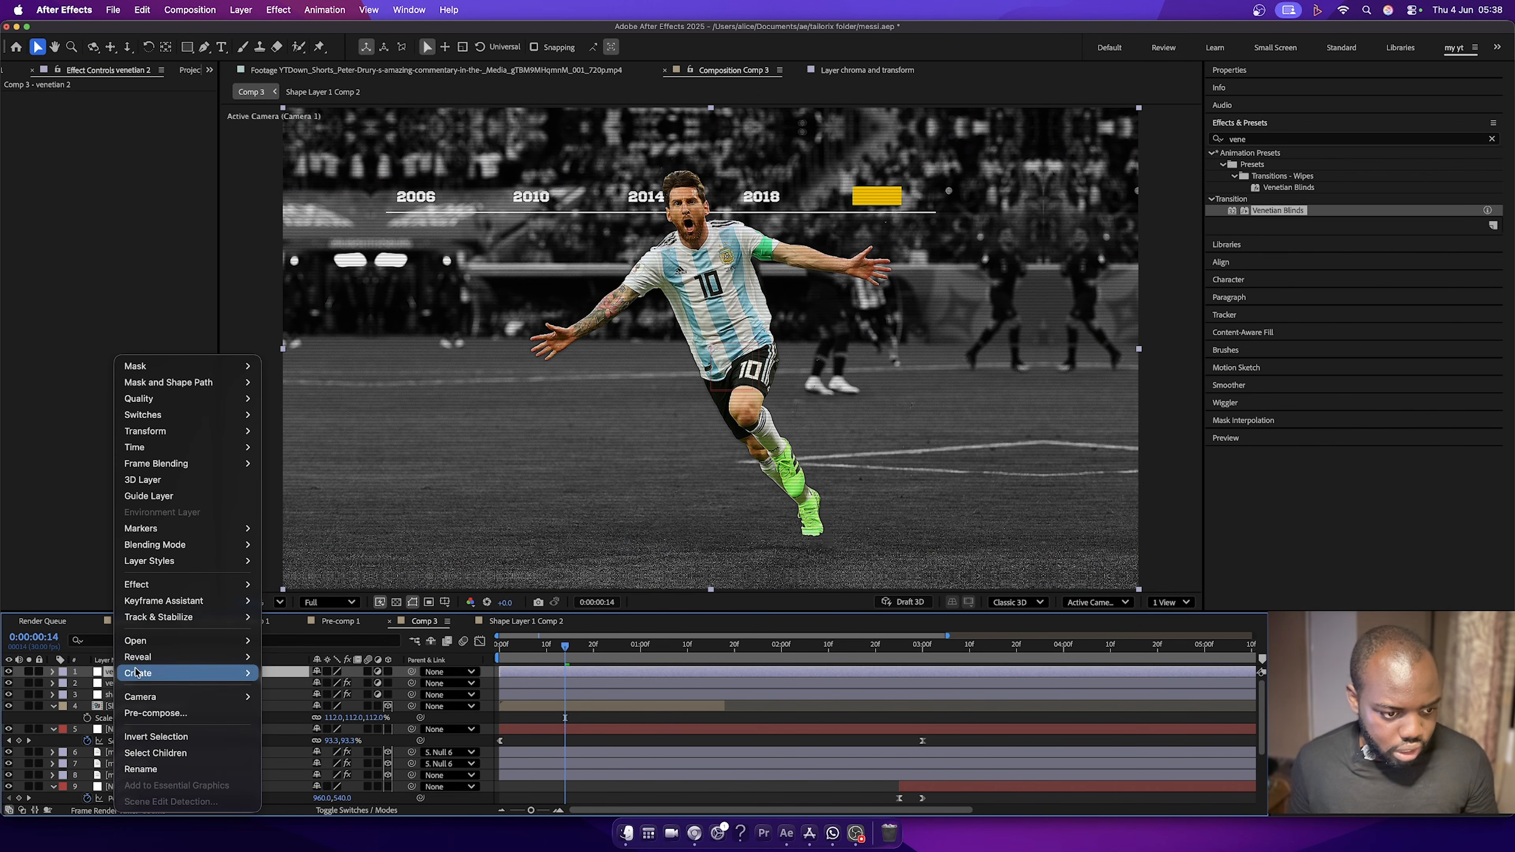
pyautogui.click(157, 769)
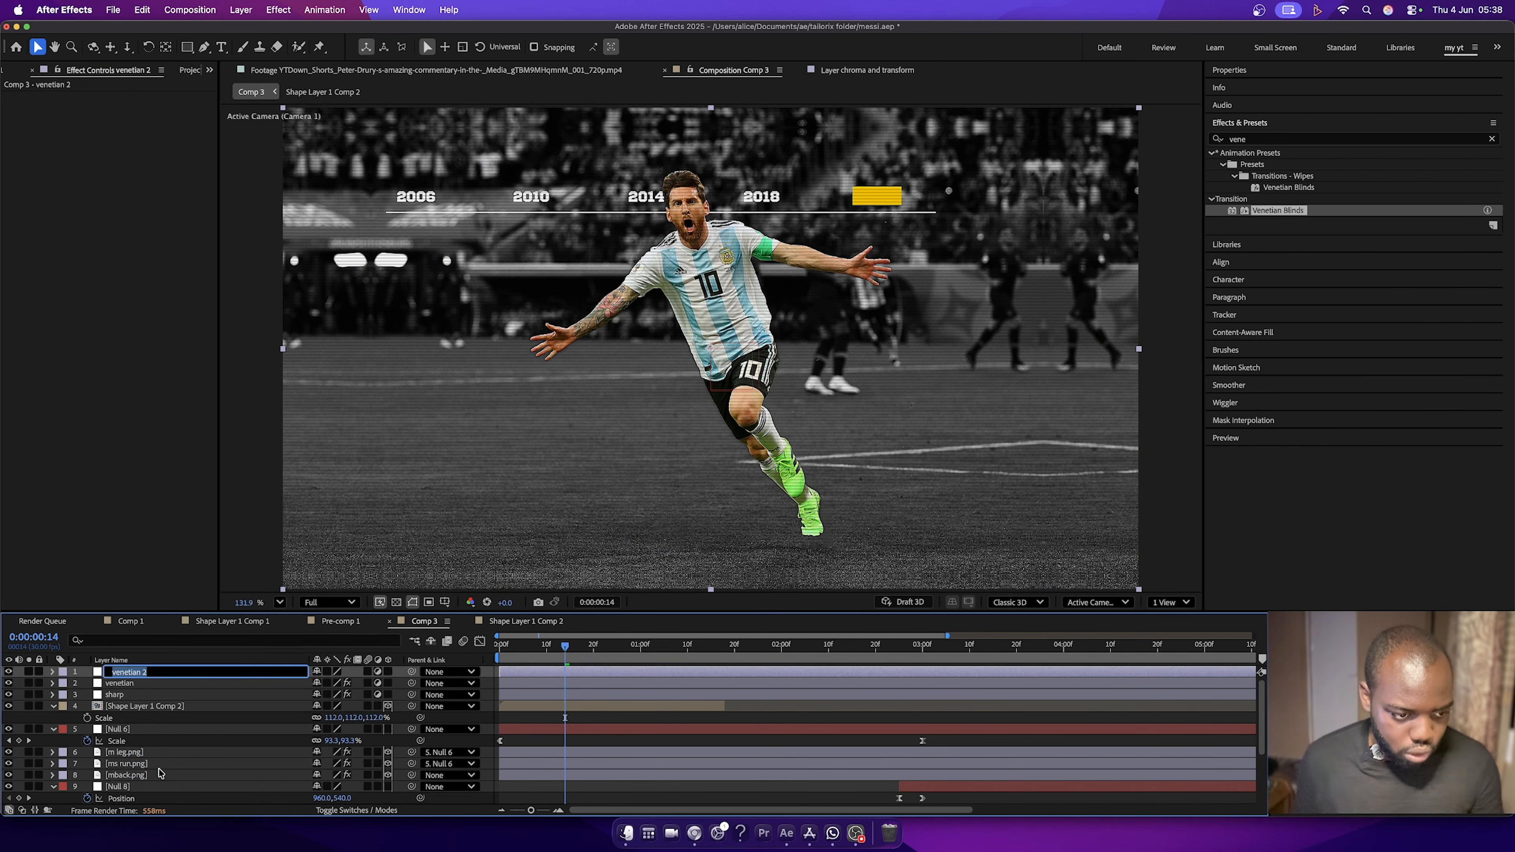
pyautogui.write('c')
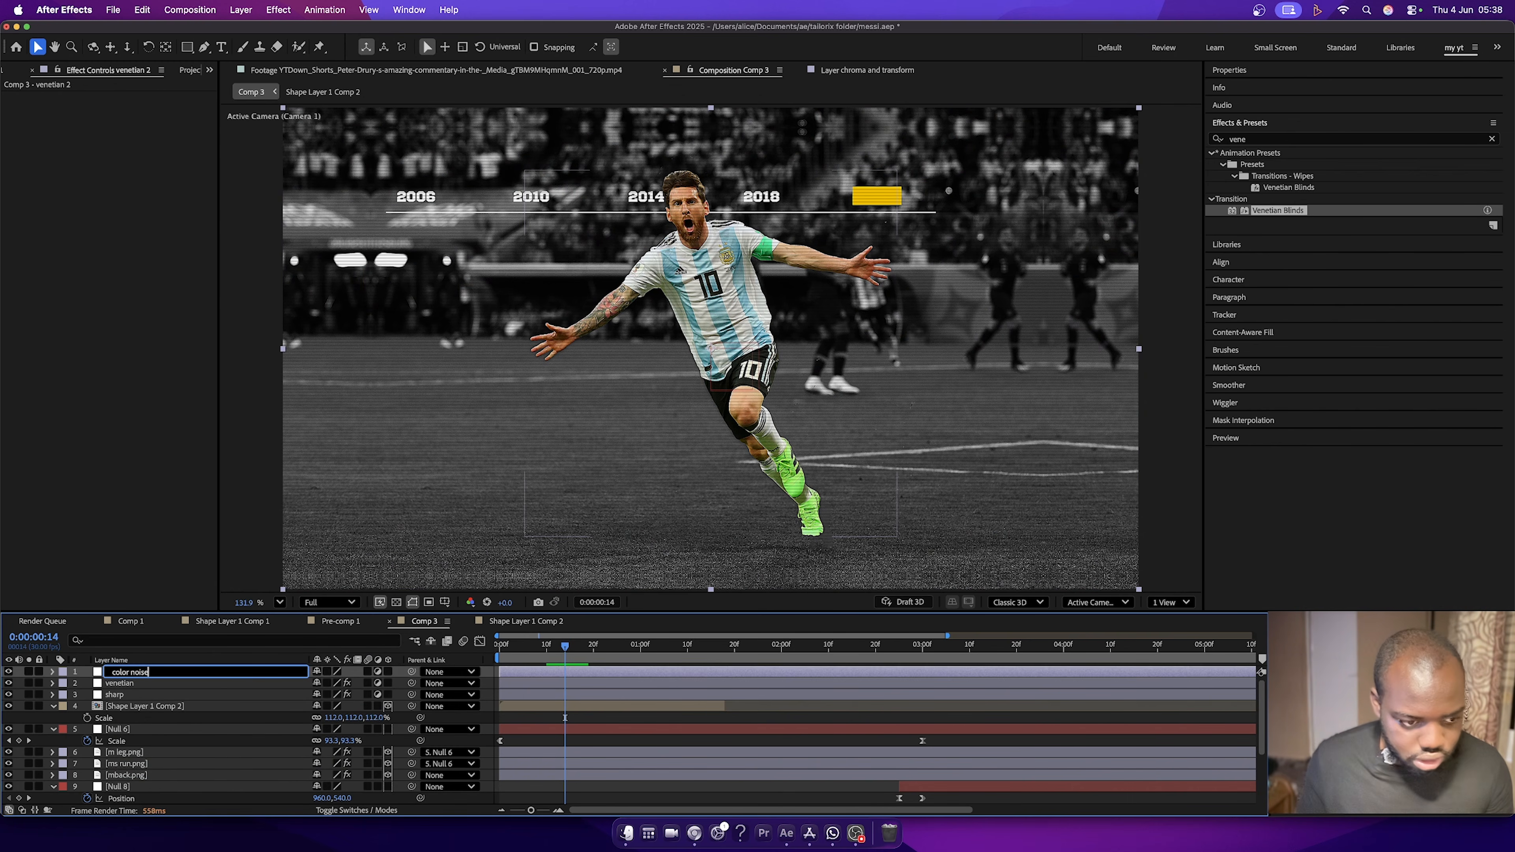
pyautogui.write('olor noise')
pyautogui.press('Return')
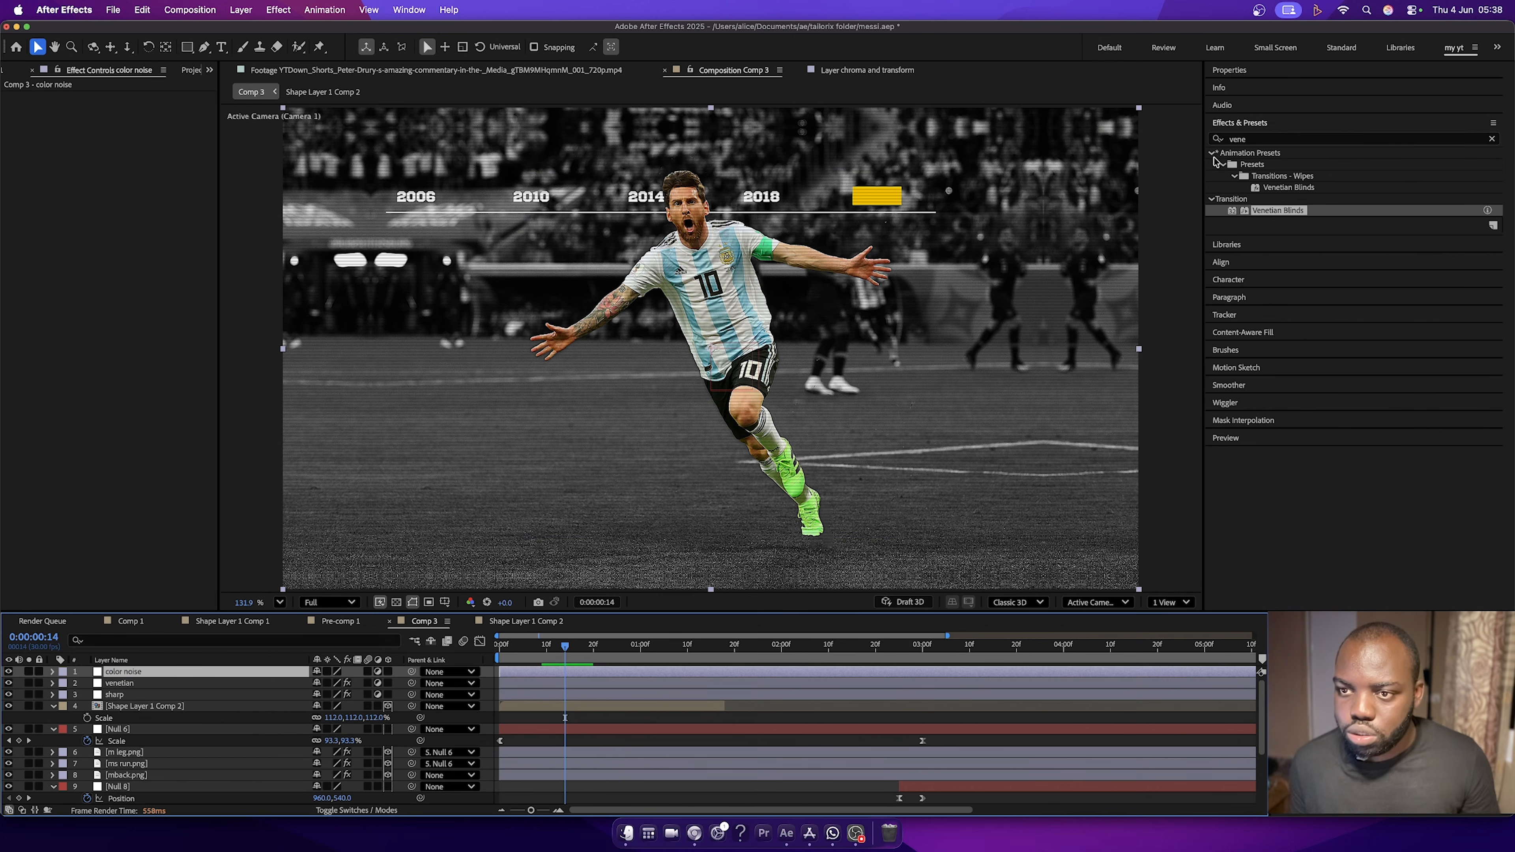
# Search the effects for "lumet" and apply Lumetri Color to the color noise layer.
pyautogui.click(1235, 140)
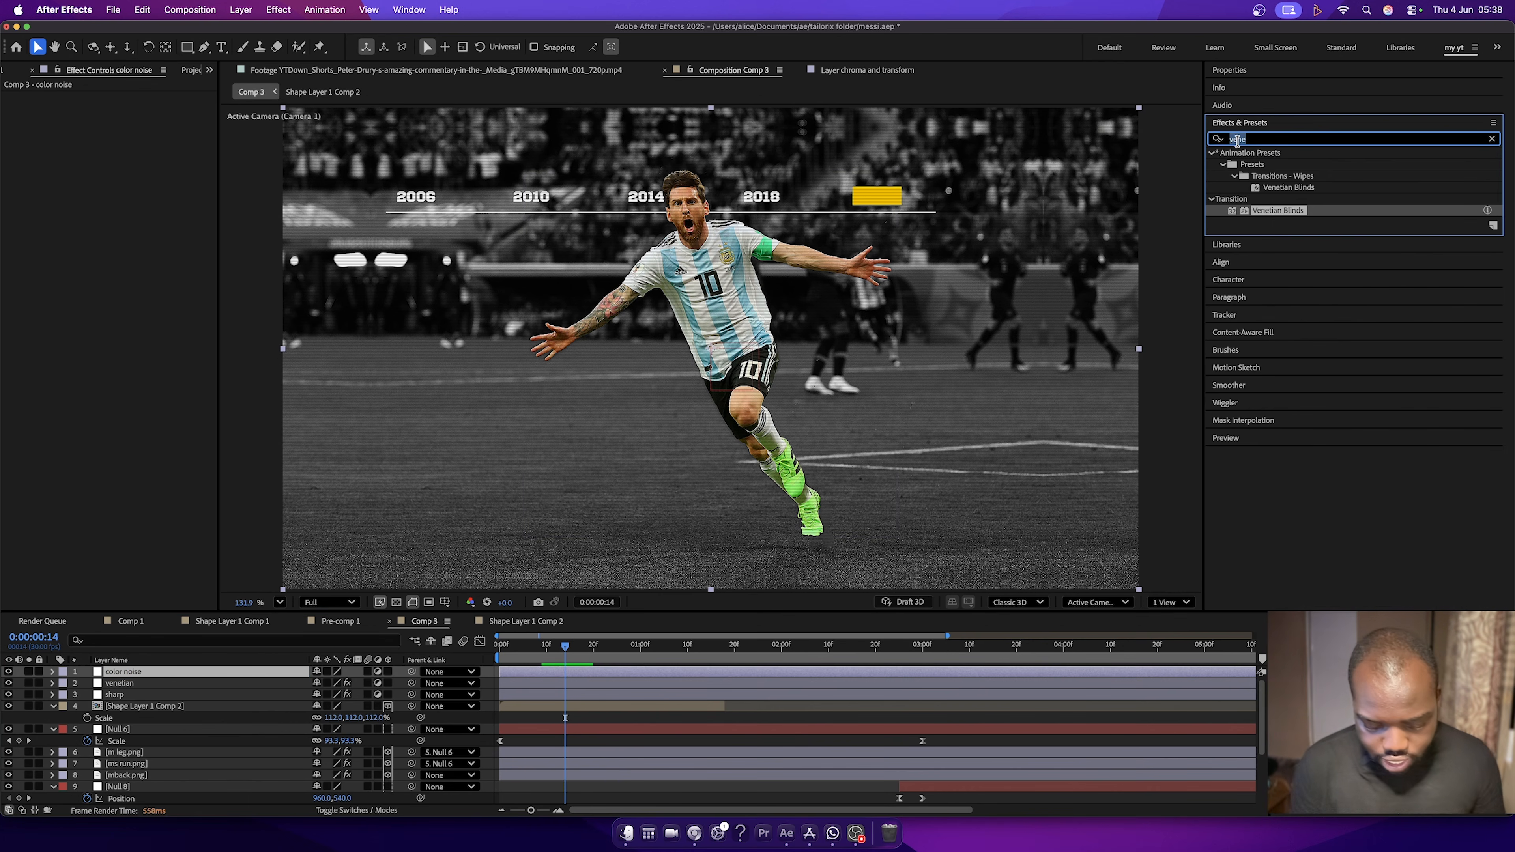
pyautogui.write('lume')
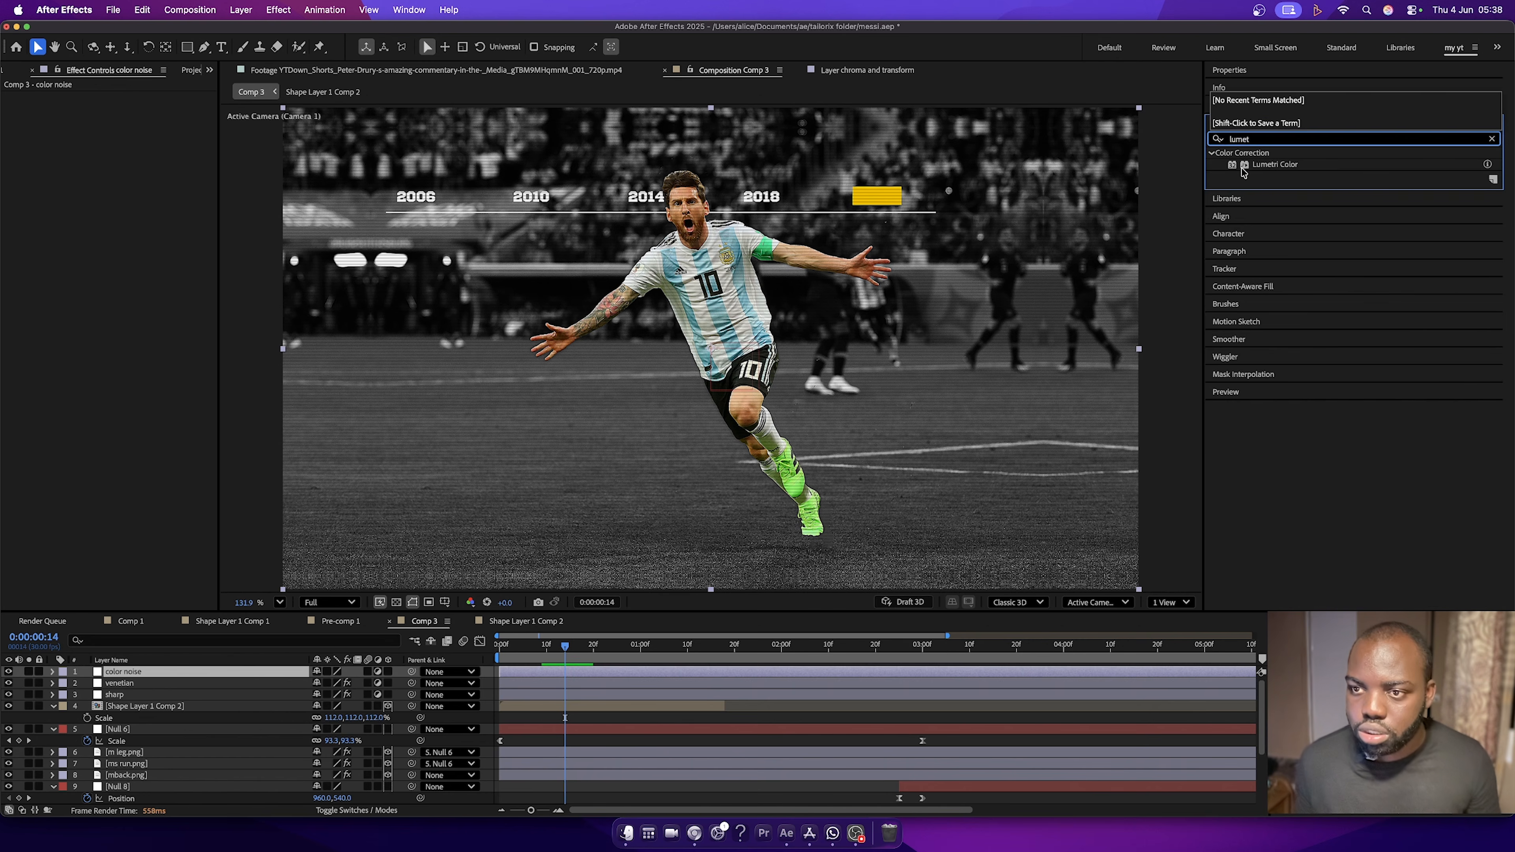
pyautogui.write('t')
pyautogui.moveTo(1283, 171); pyautogui.dragTo(28, 128)
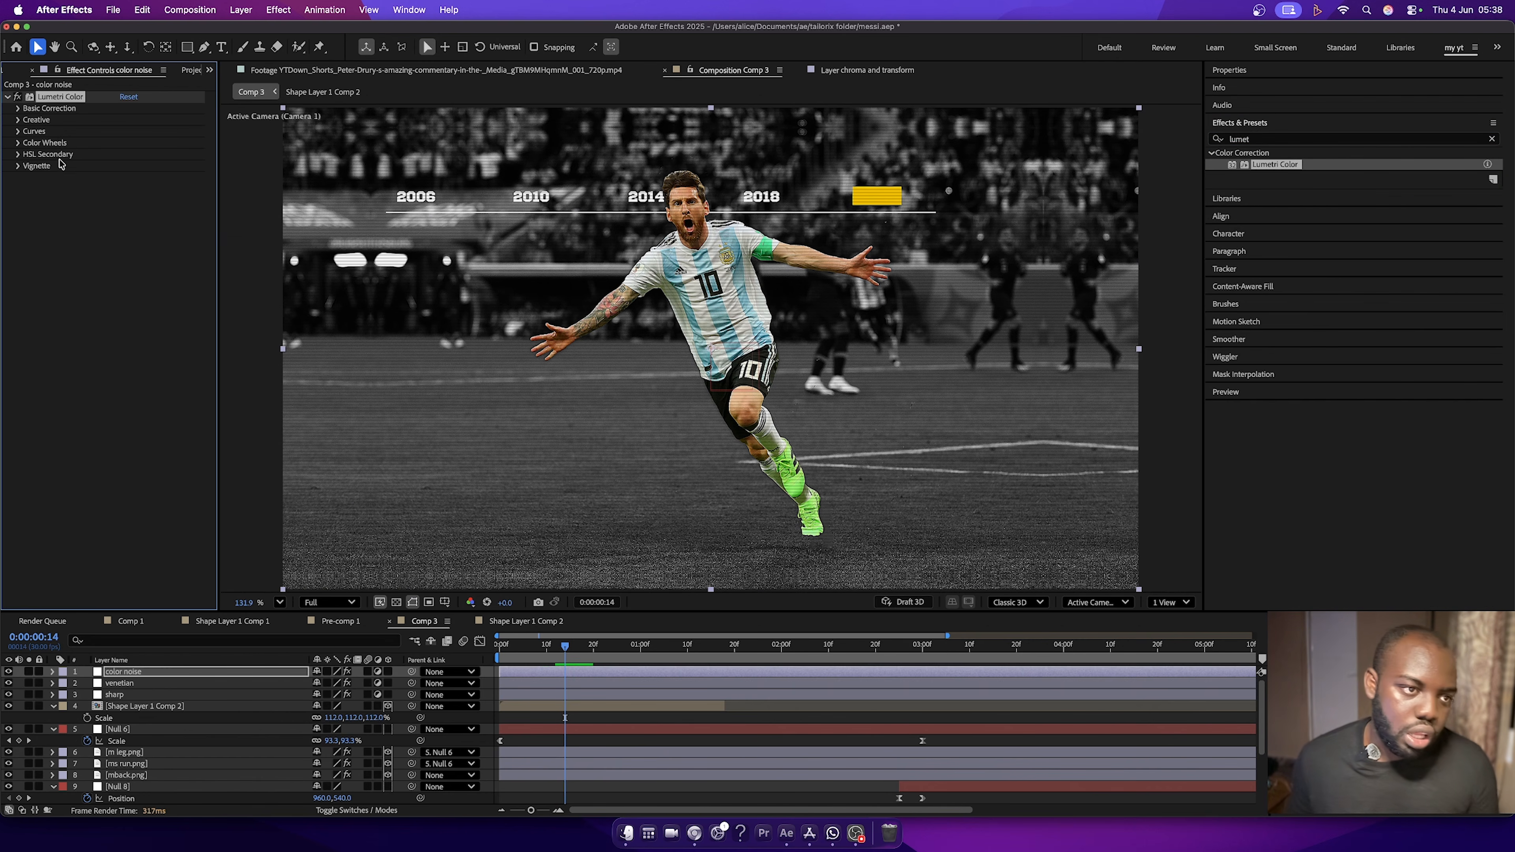
# Shift the shadows and midtones slightly toward blue with the Lumetri color wheels on the color noise layer.
pyautogui.click(19, 143)
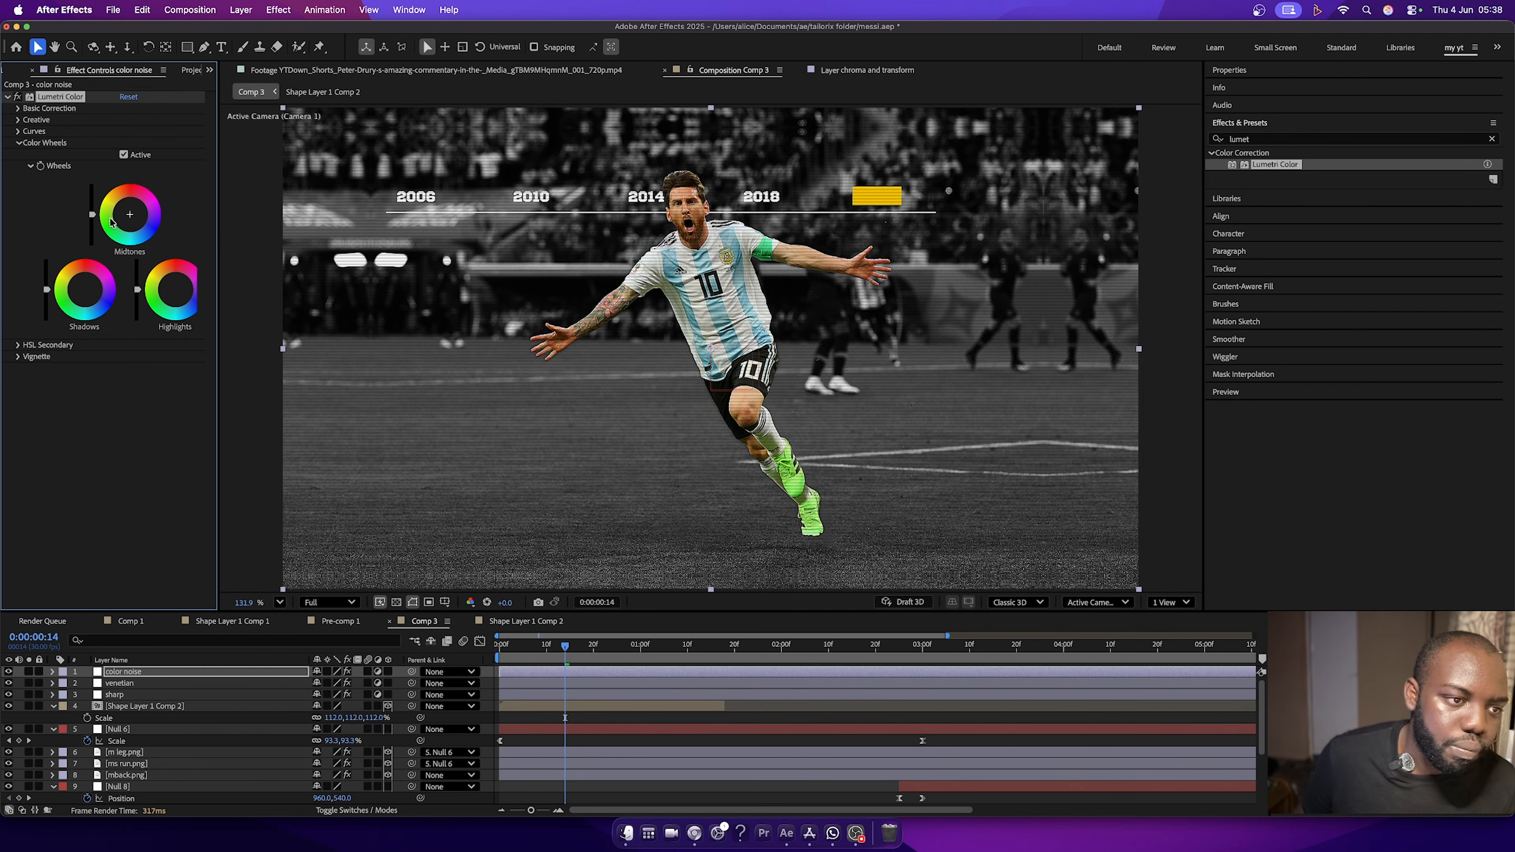
pyautogui.moveTo(89, 295); pyautogui.dragTo(93, 295)
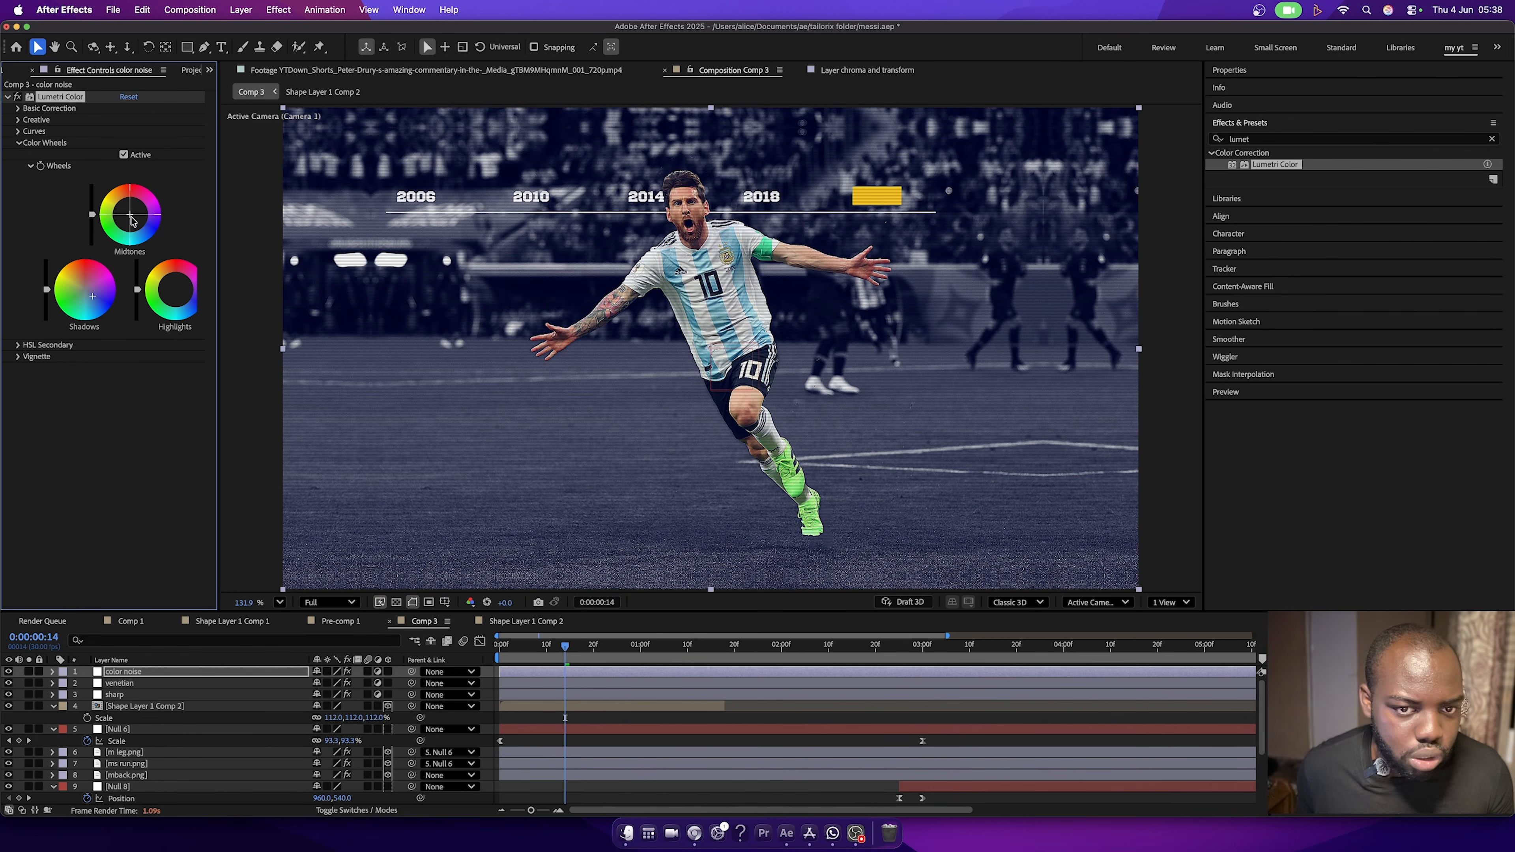
pyautogui.moveTo(130, 215); pyautogui.dragTo(136, 220)
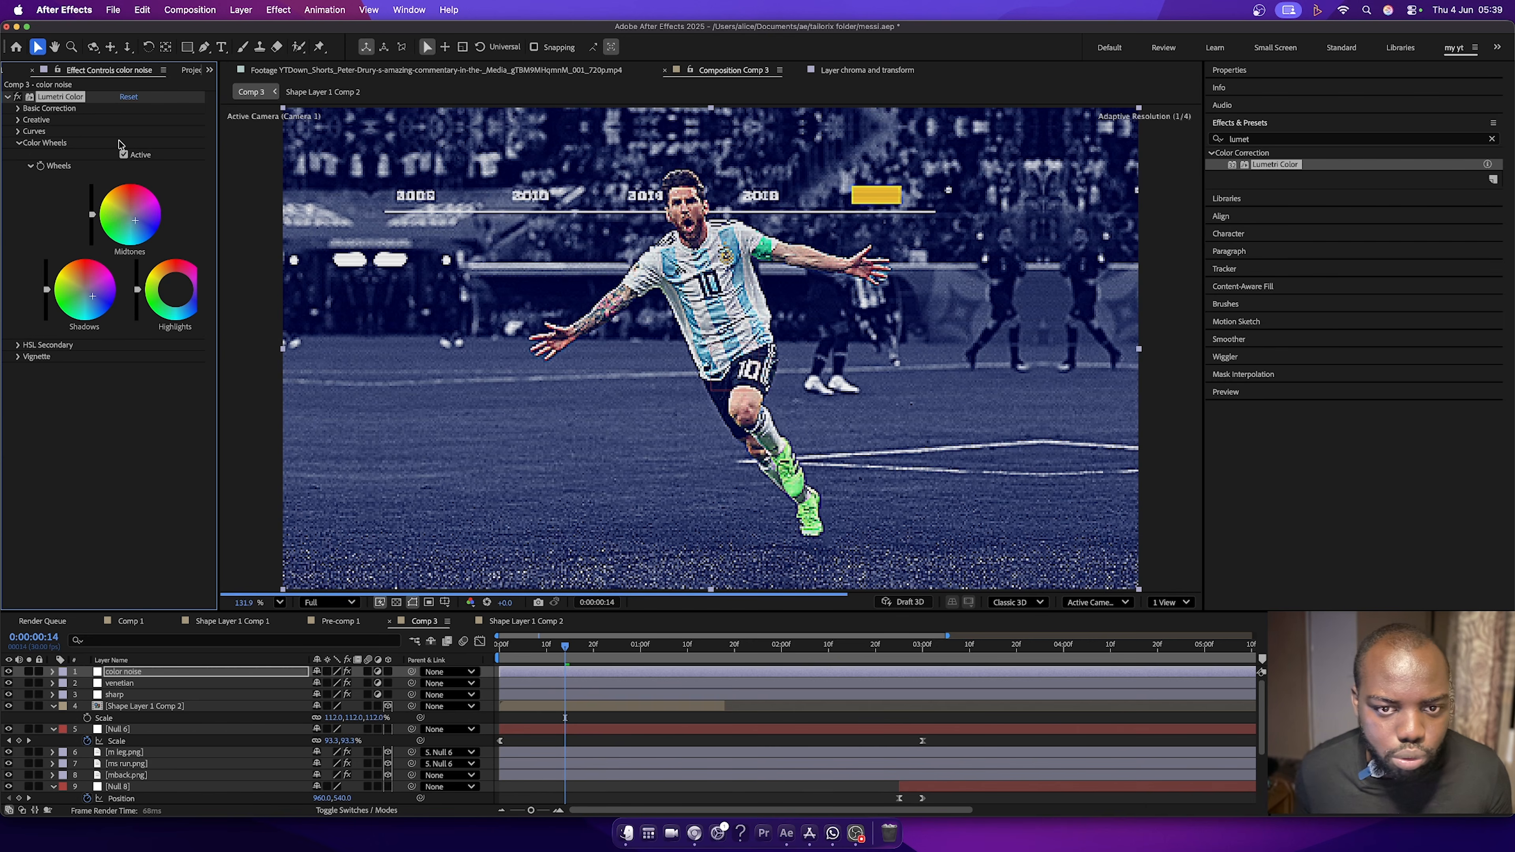
# Show the blending mode options in the timeline and set the venetian layer to Soft Light.
pyautogui.click(340, 682)
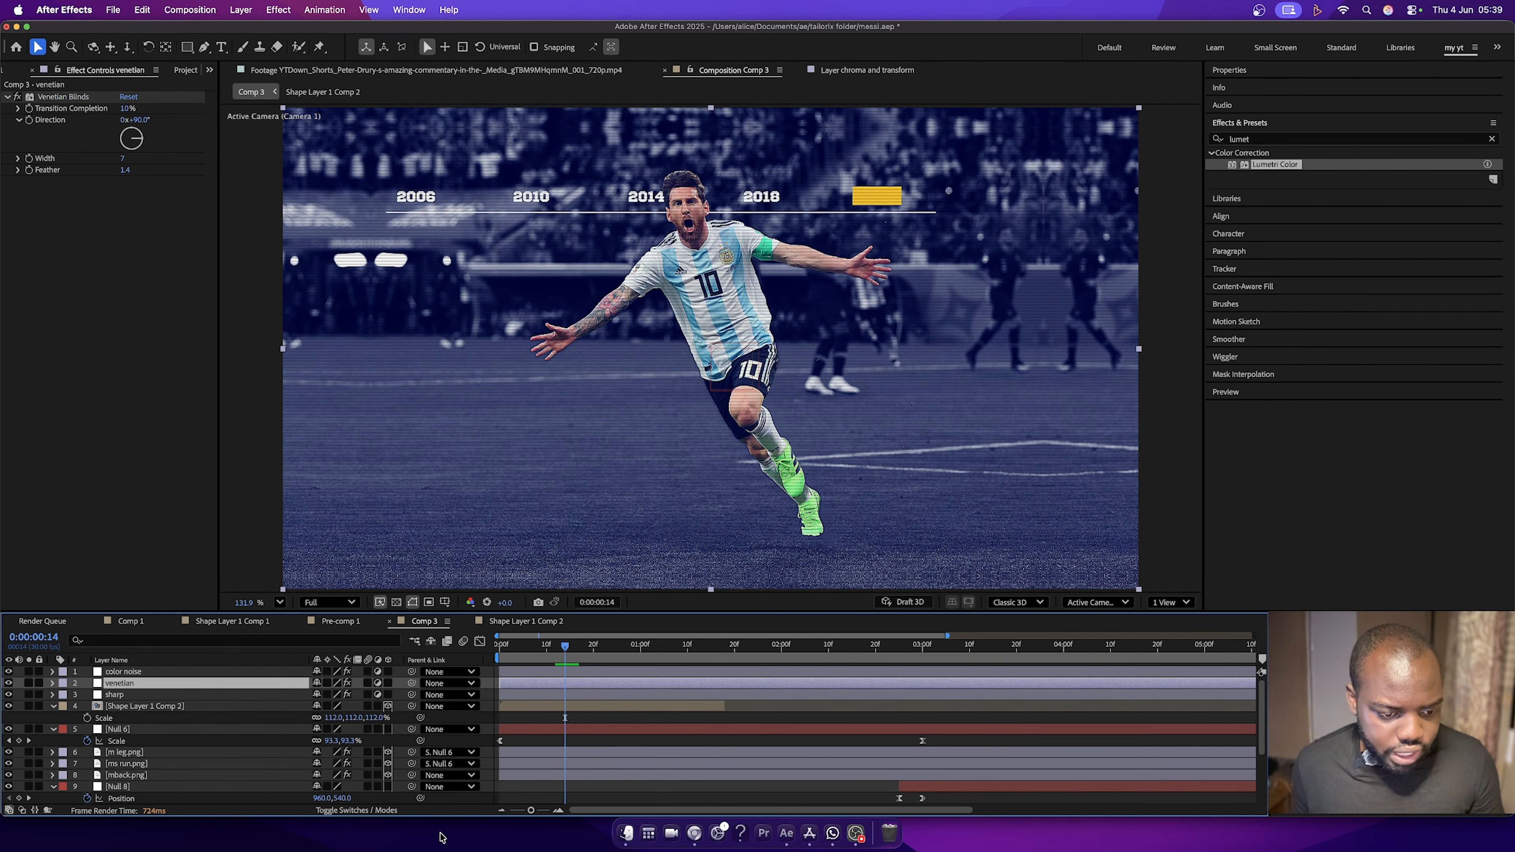
pyautogui.click(357, 810)
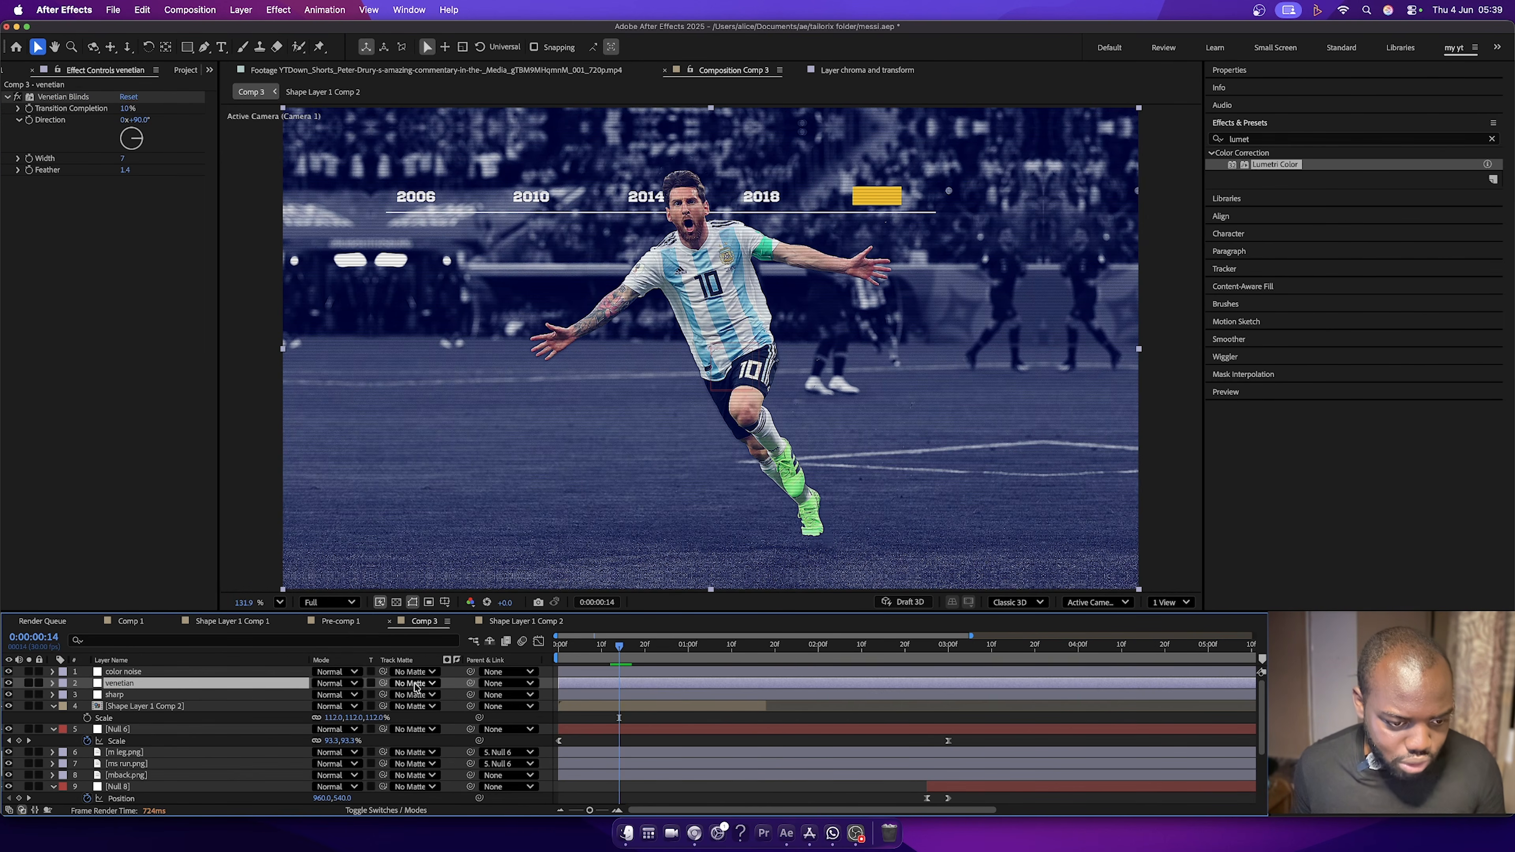
pyautogui.click(339, 683)
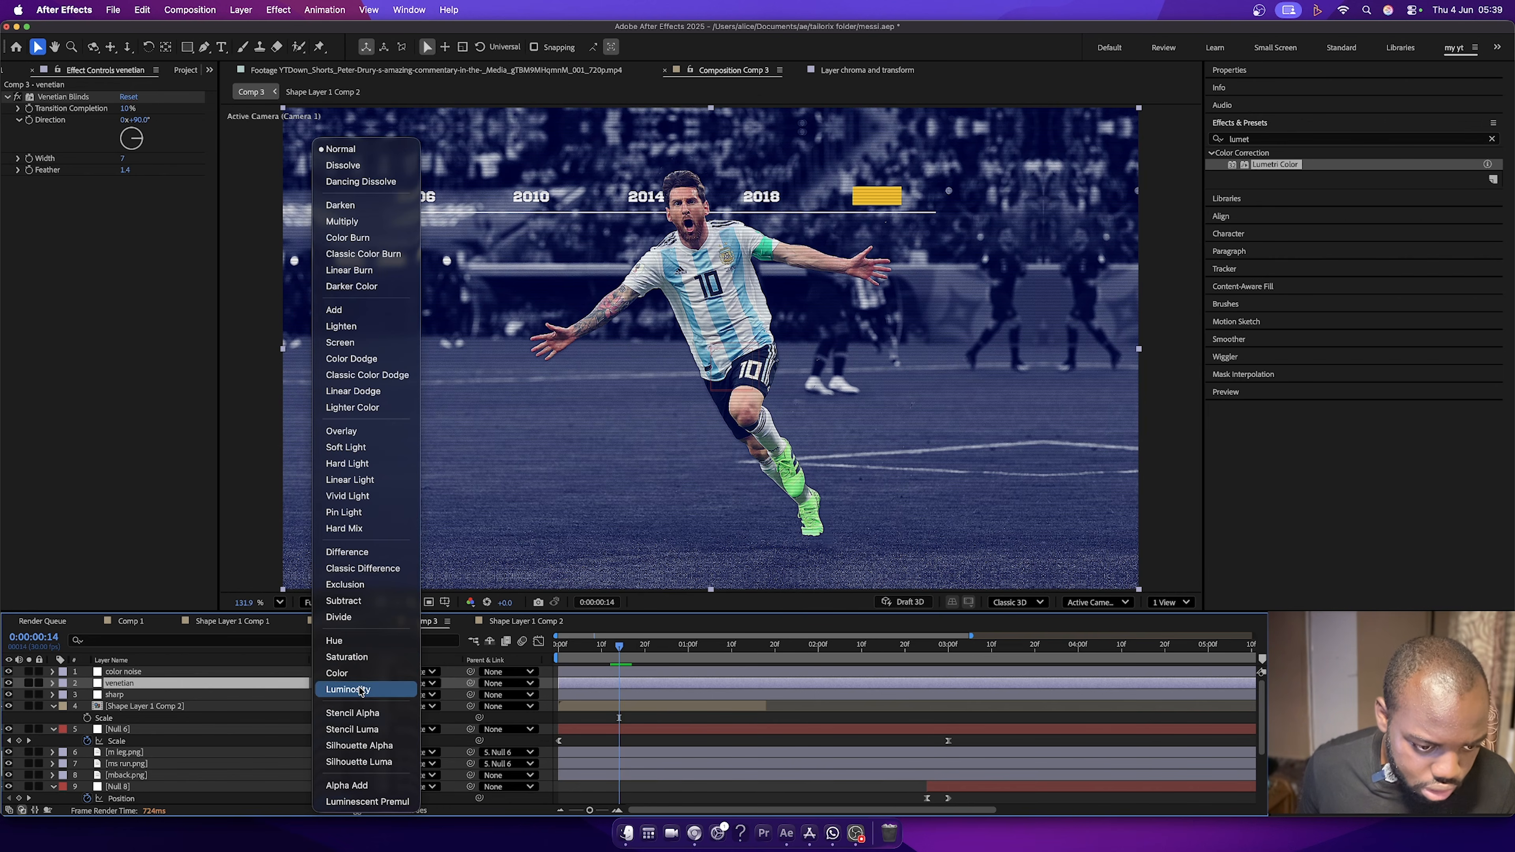
pyautogui.click(362, 448)
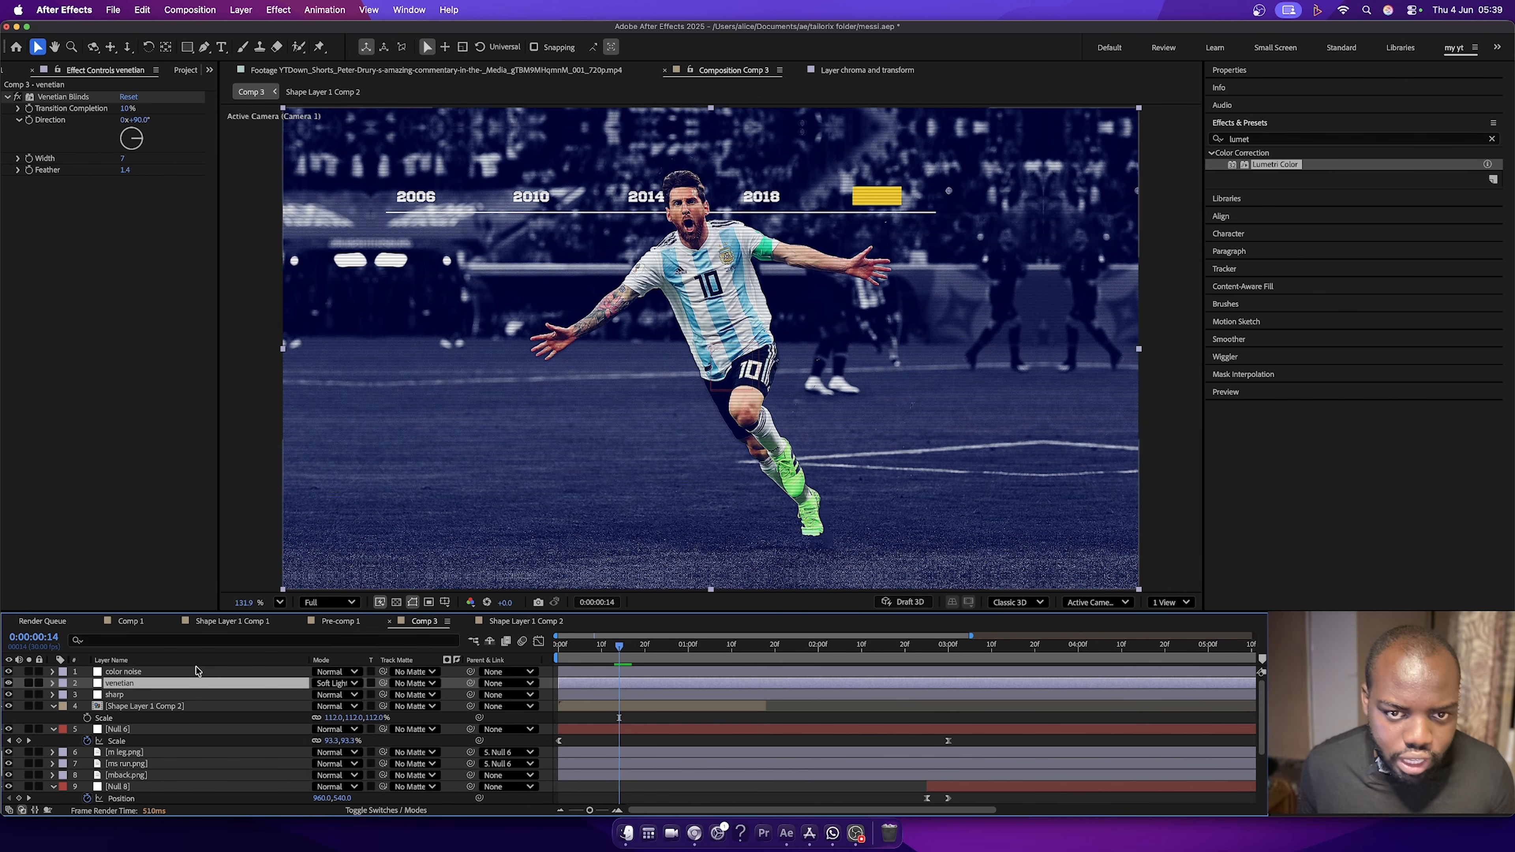
# Set the color noise layer's blending mode to Soft Light and push its Lumetri shadows slightly further toward blue.
pyautogui.click(131, 671)
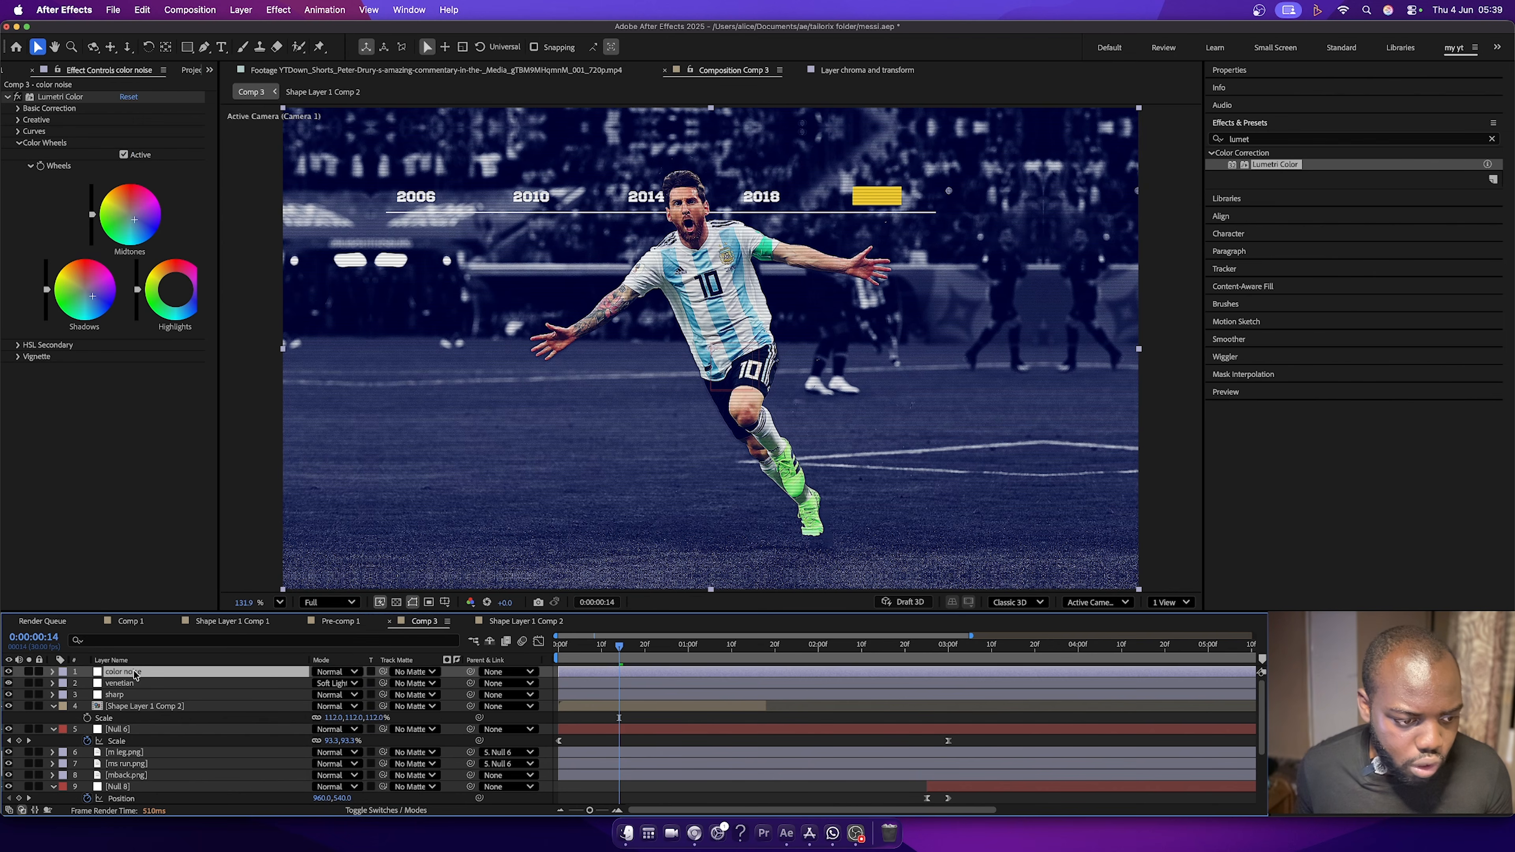
pyautogui.click(333, 673)
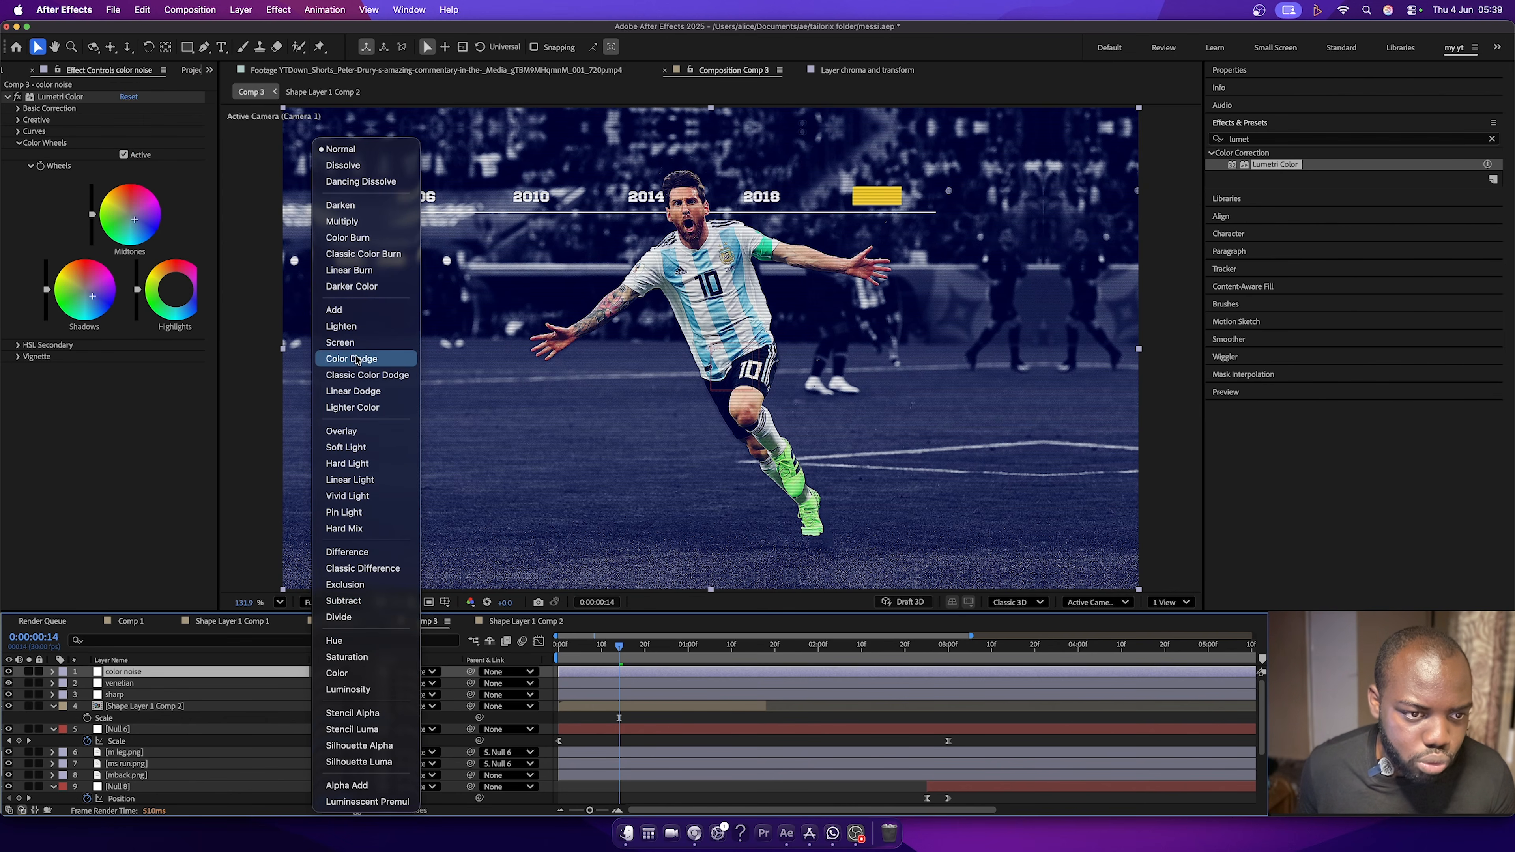
pyautogui.click(333, 447)
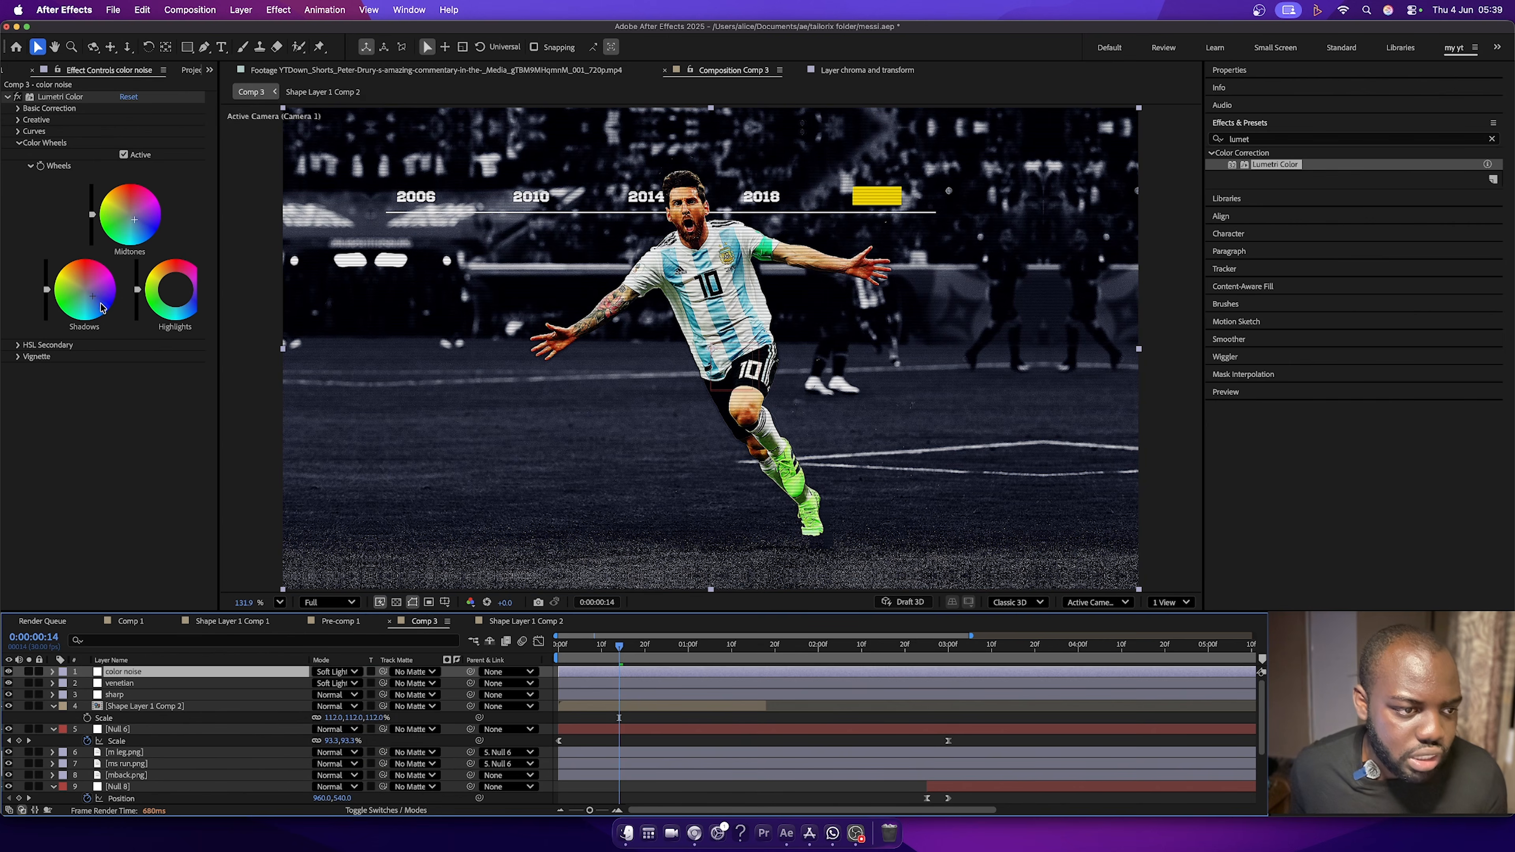
pyautogui.moveTo(91, 296); pyautogui.dragTo(94, 298)
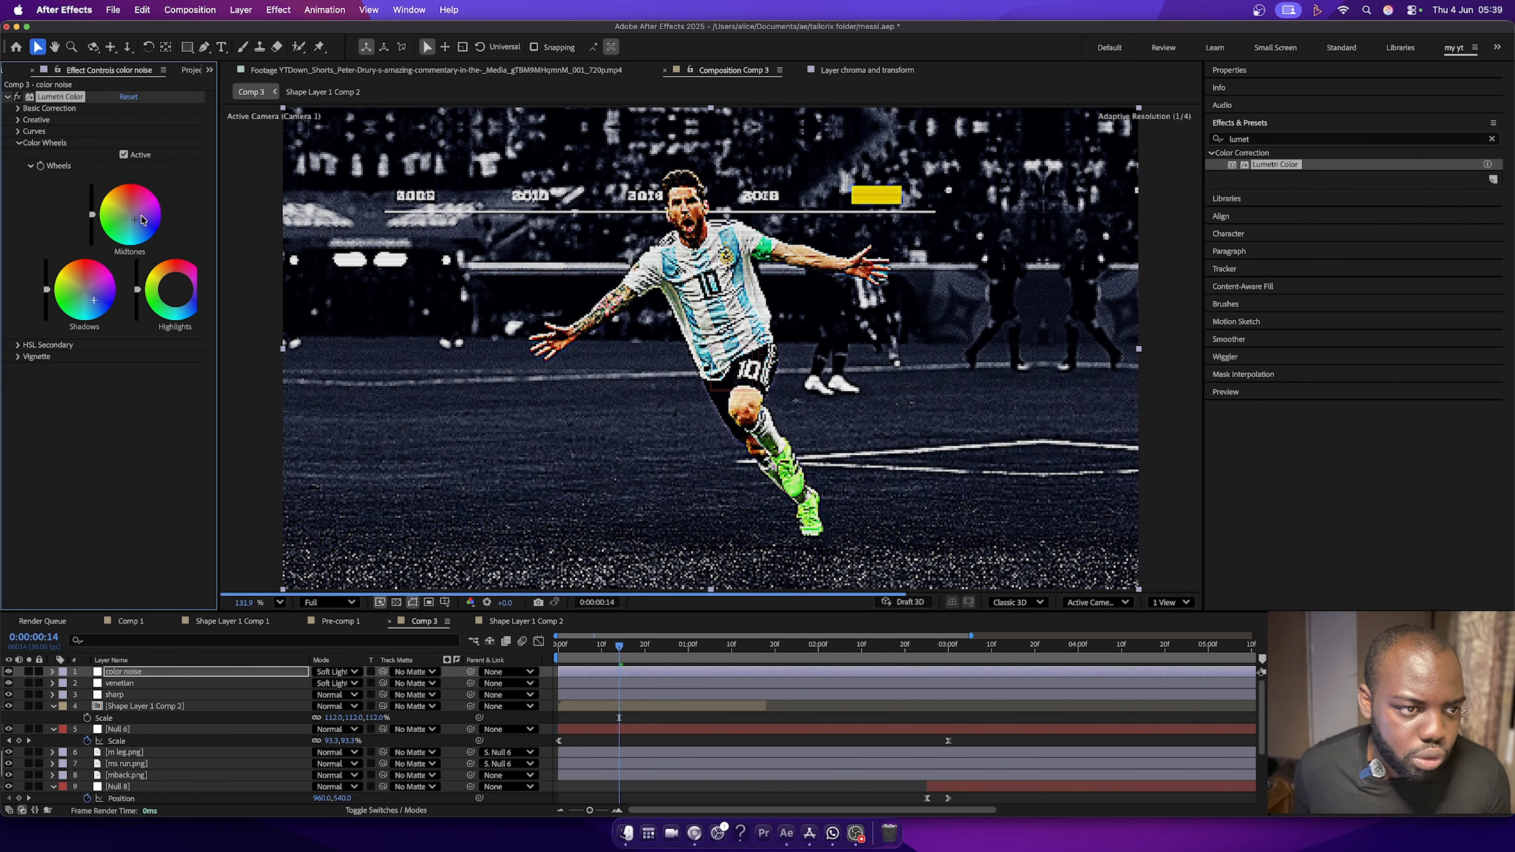
# Shift the Lumetri midtones slightly further toward blue on the color noise layer, and check the venetian layer's effect settings.
pyautogui.moveTo(134, 219); pyautogui.dragTo(138, 223)
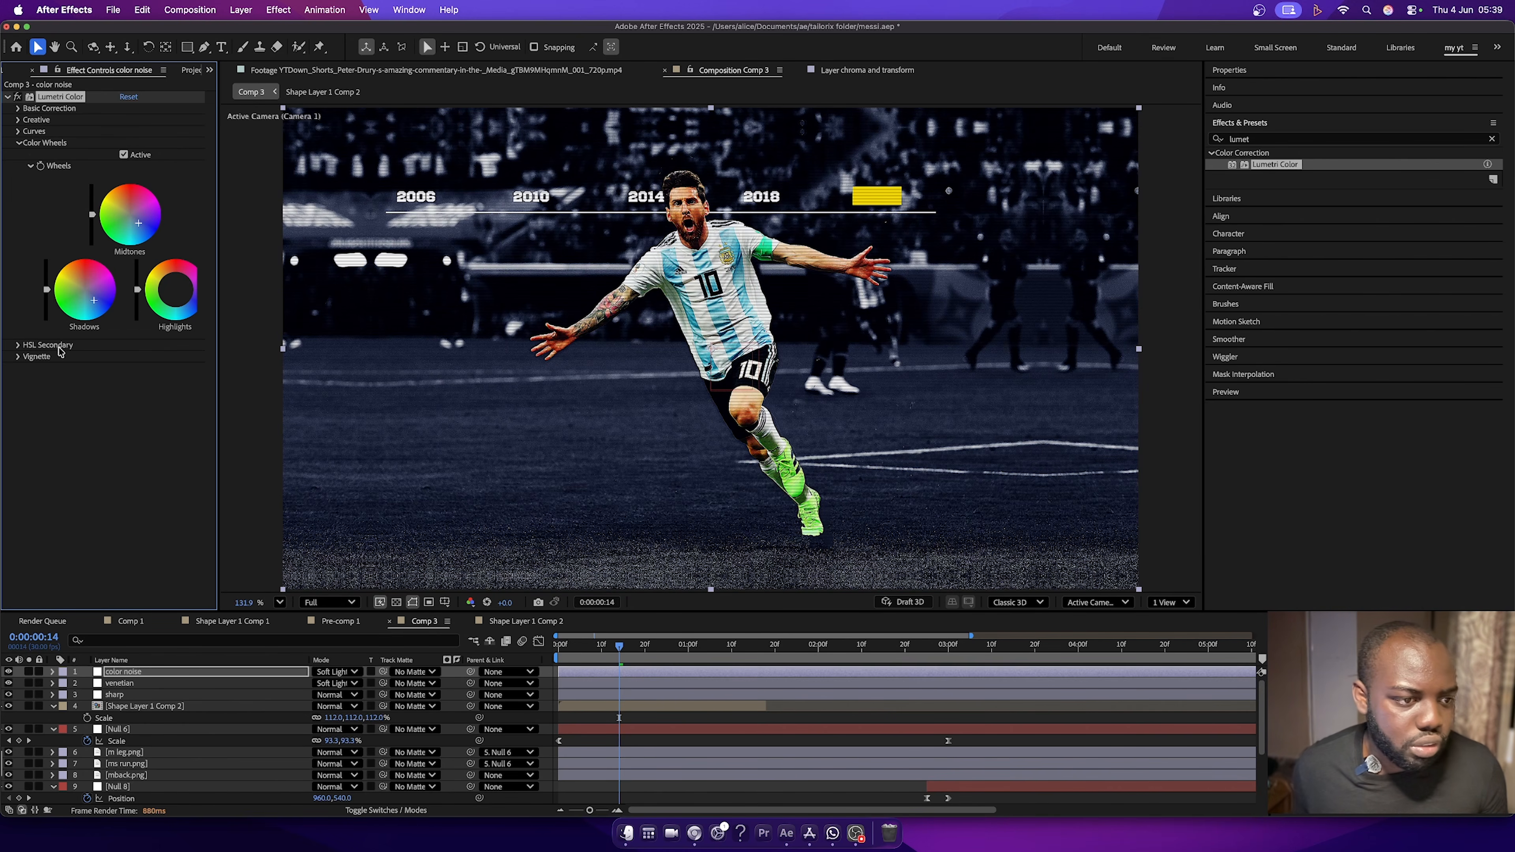
pyautogui.click(129, 685)
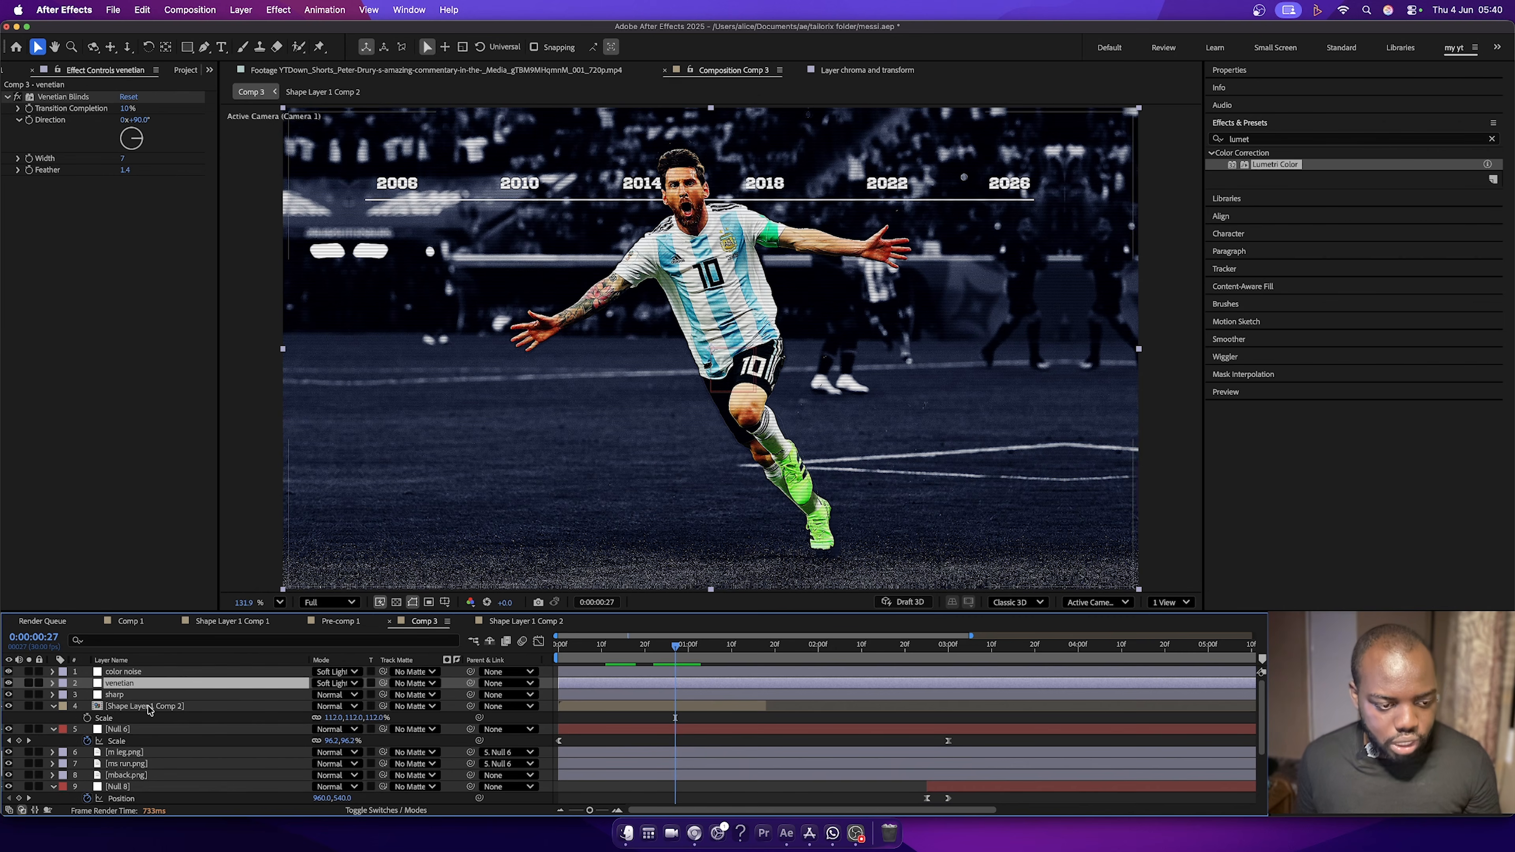
# Apply the Noise effect to the color noise layer with an amount of 12% and Use Color Noise turned off.
pyautogui.click(141, 672)
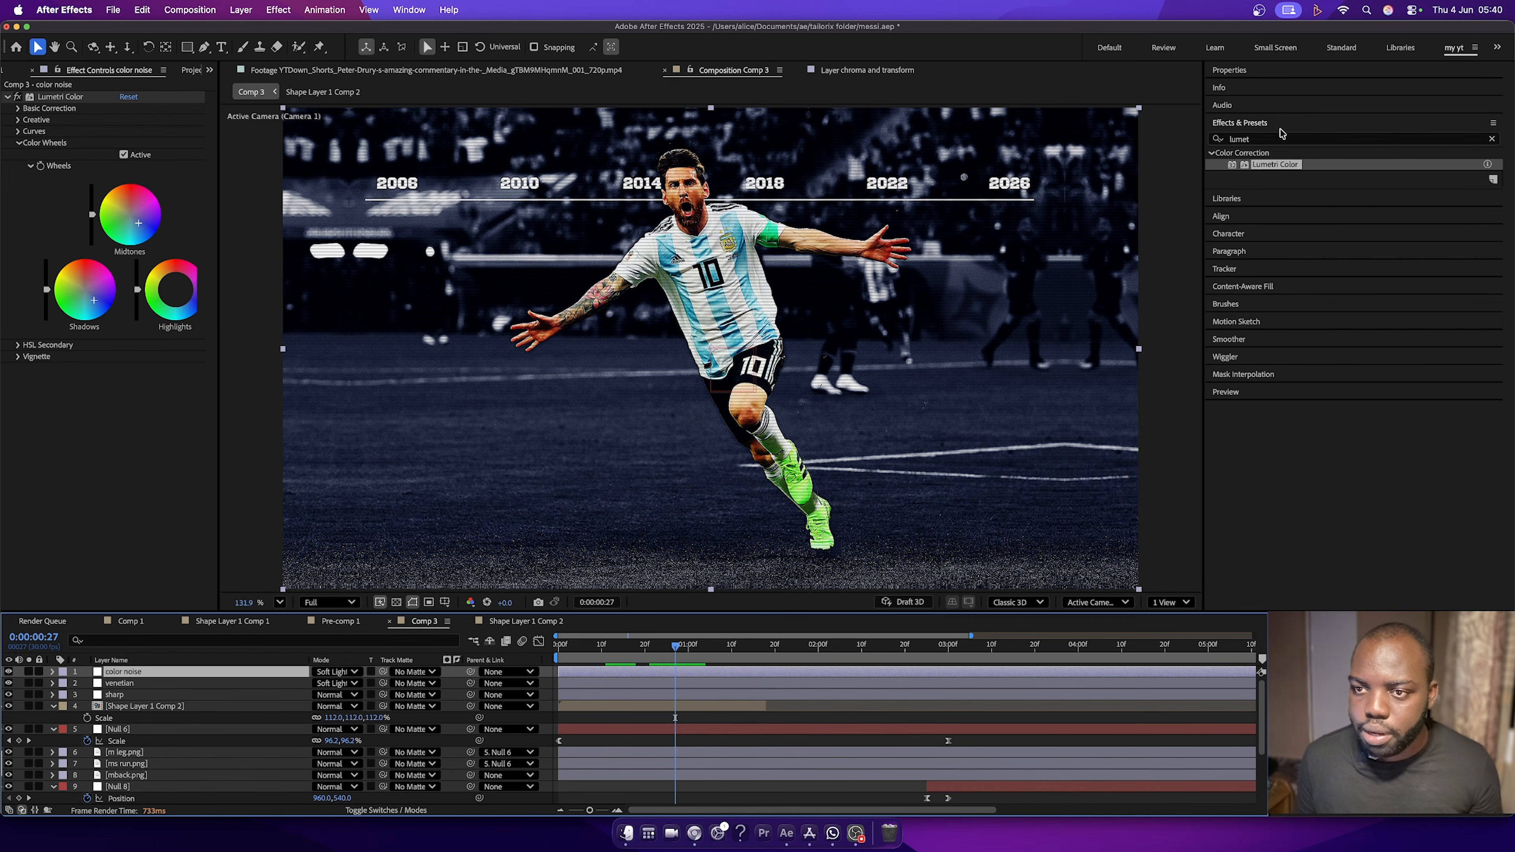
pyautogui.click(1237, 138)
pyautogui.write('noise')
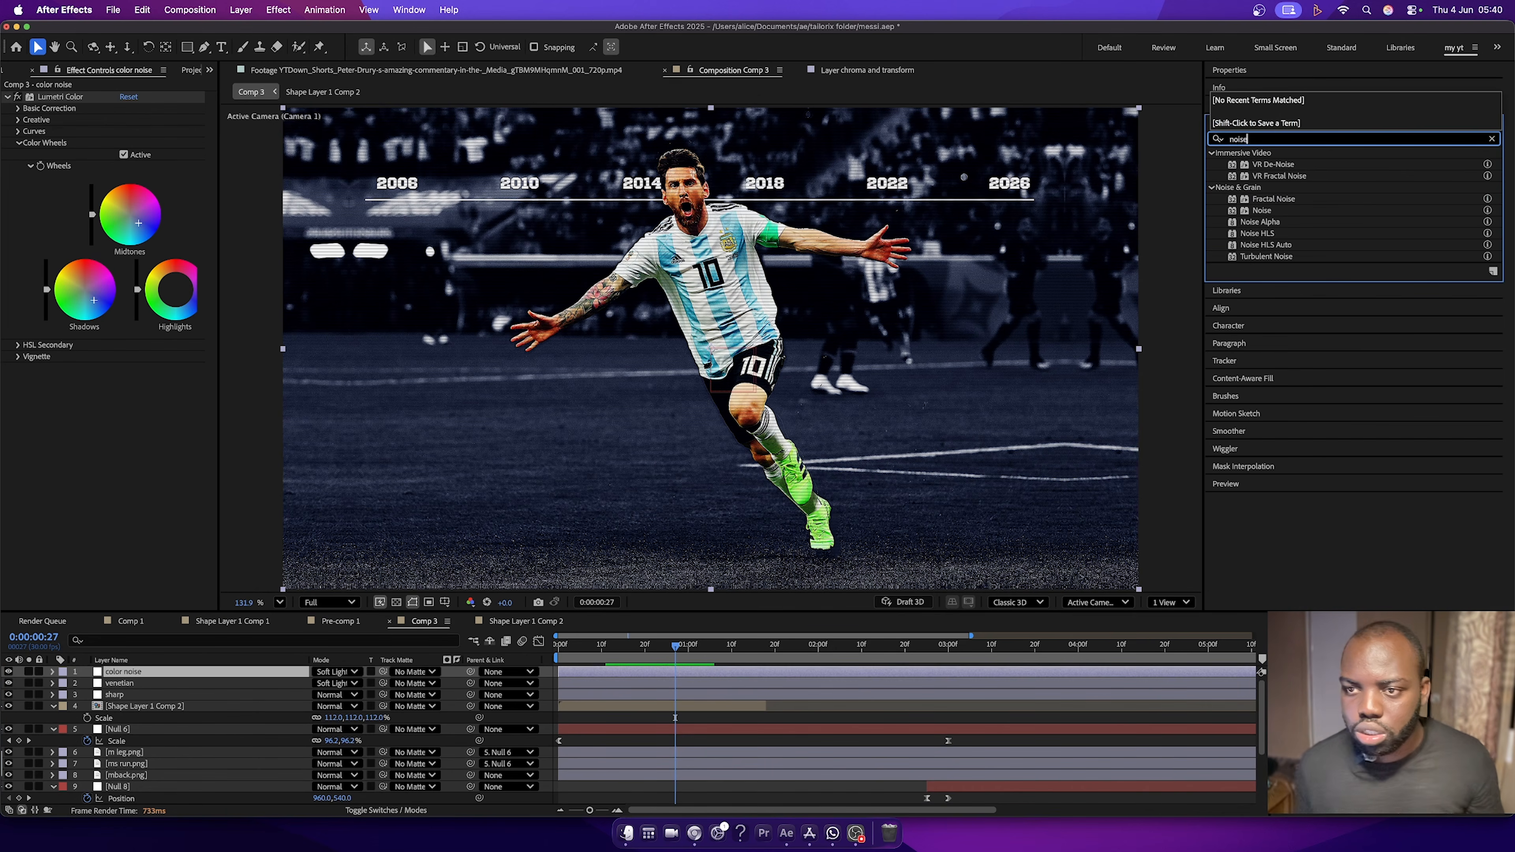
pyautogui.moveTo(1260, 211); pyautogui.dragTo(71, 412)
pyautogui.click(128, 380)
pyautogui.press('Return')
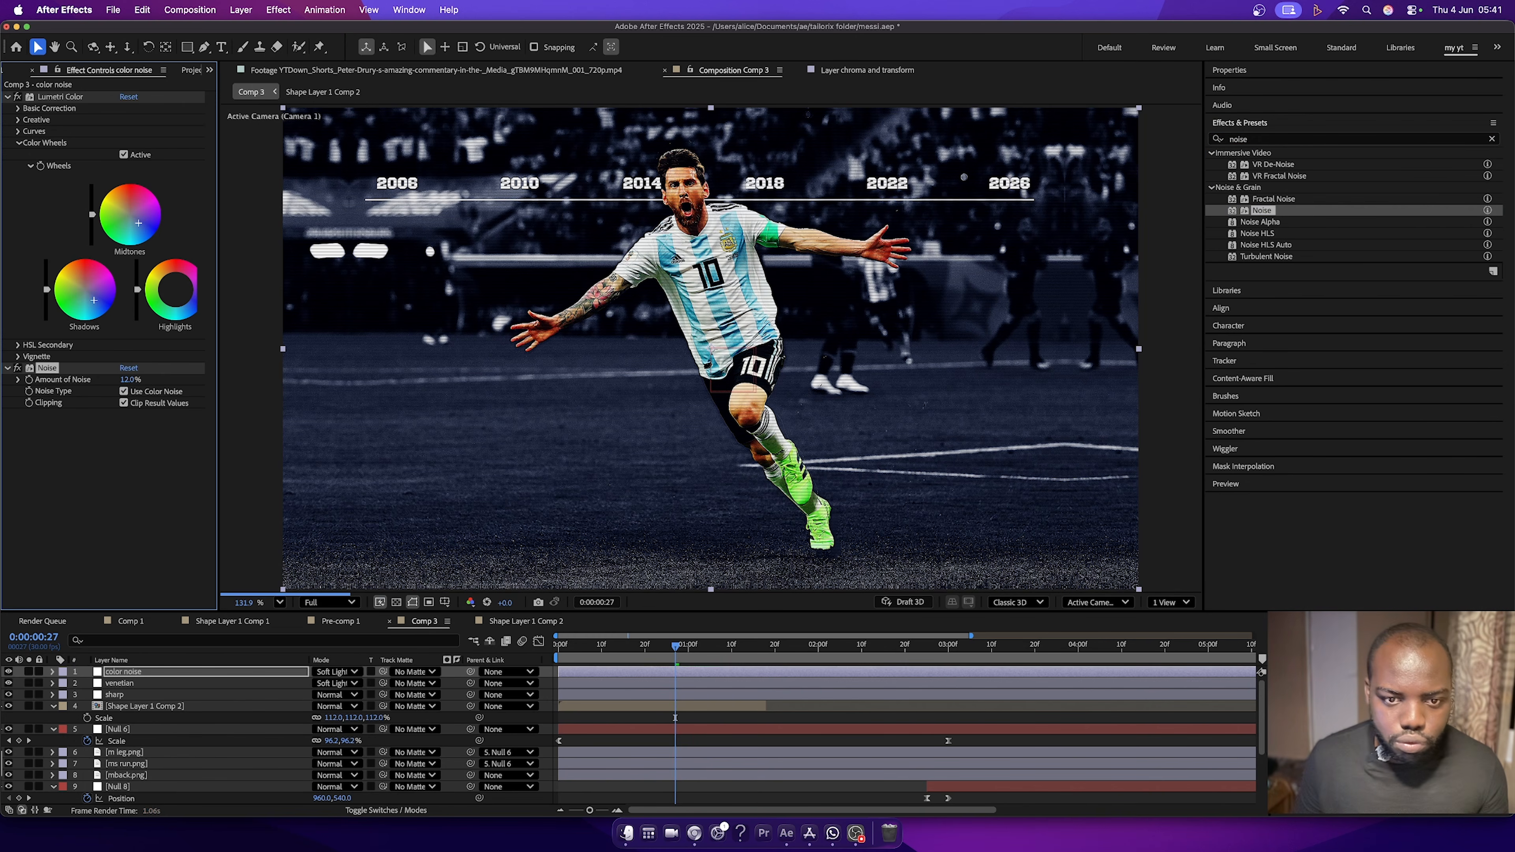
pyautogui.click(124, 392)
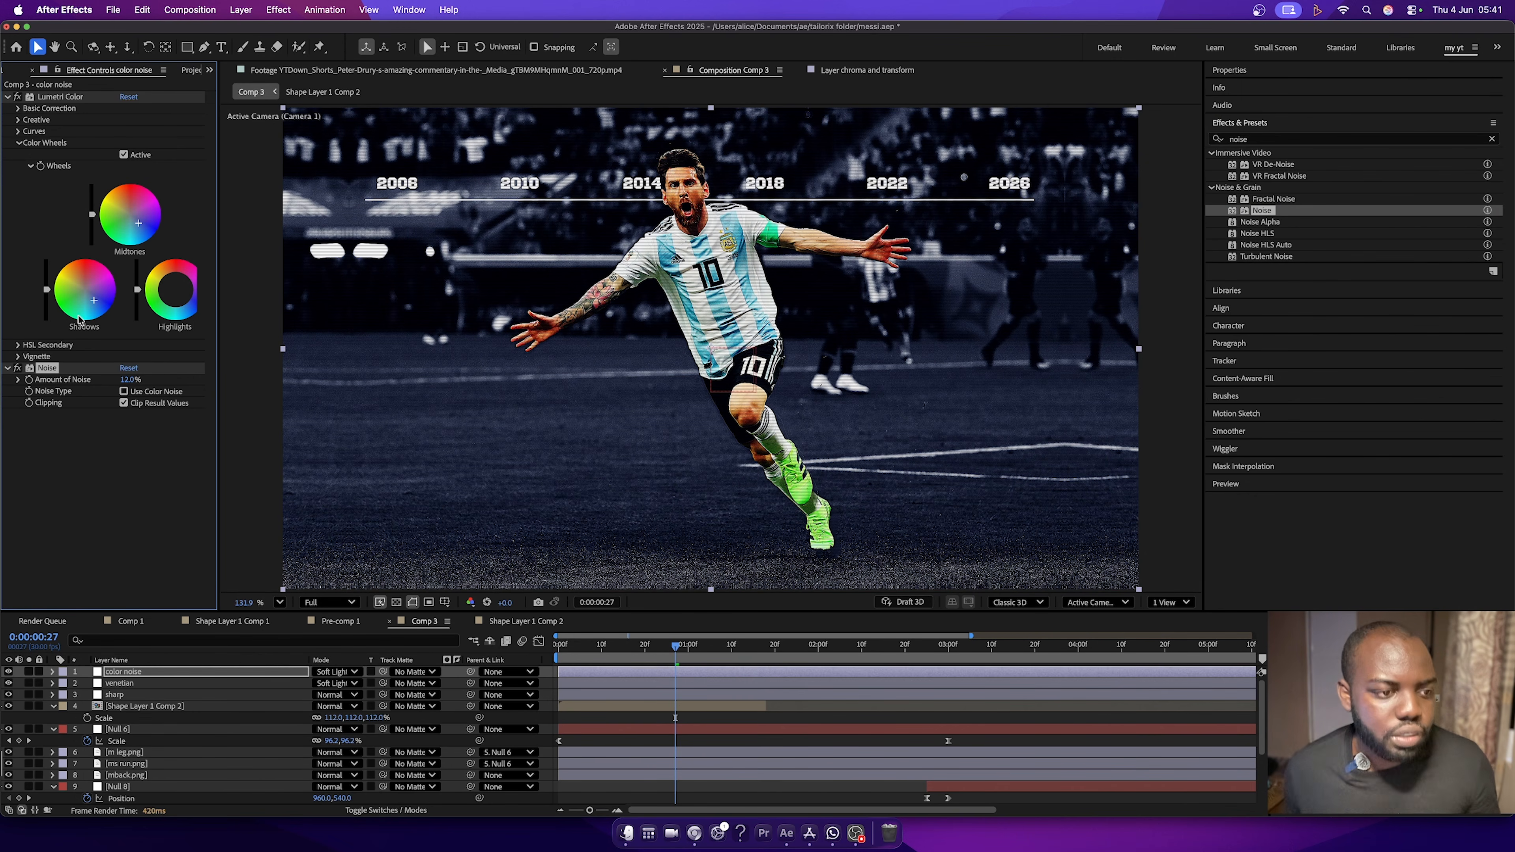
# Duplicate the color noise layer and set the copy's blending mode to Normal.
pyautogui.click(131, 676)
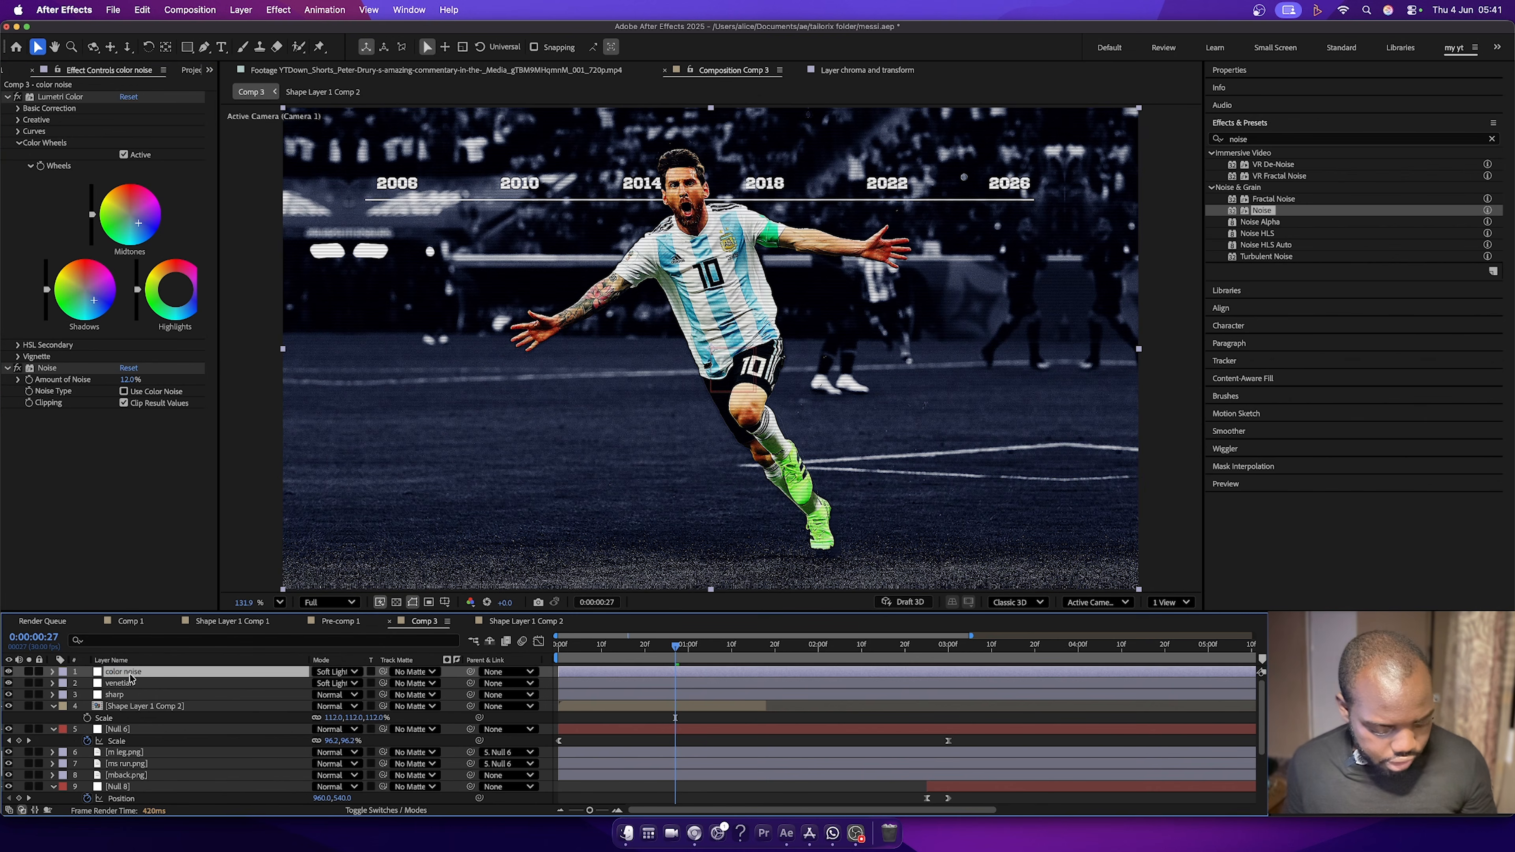
pyautogui.press('super+d')
pyautogui.click(348, 672)
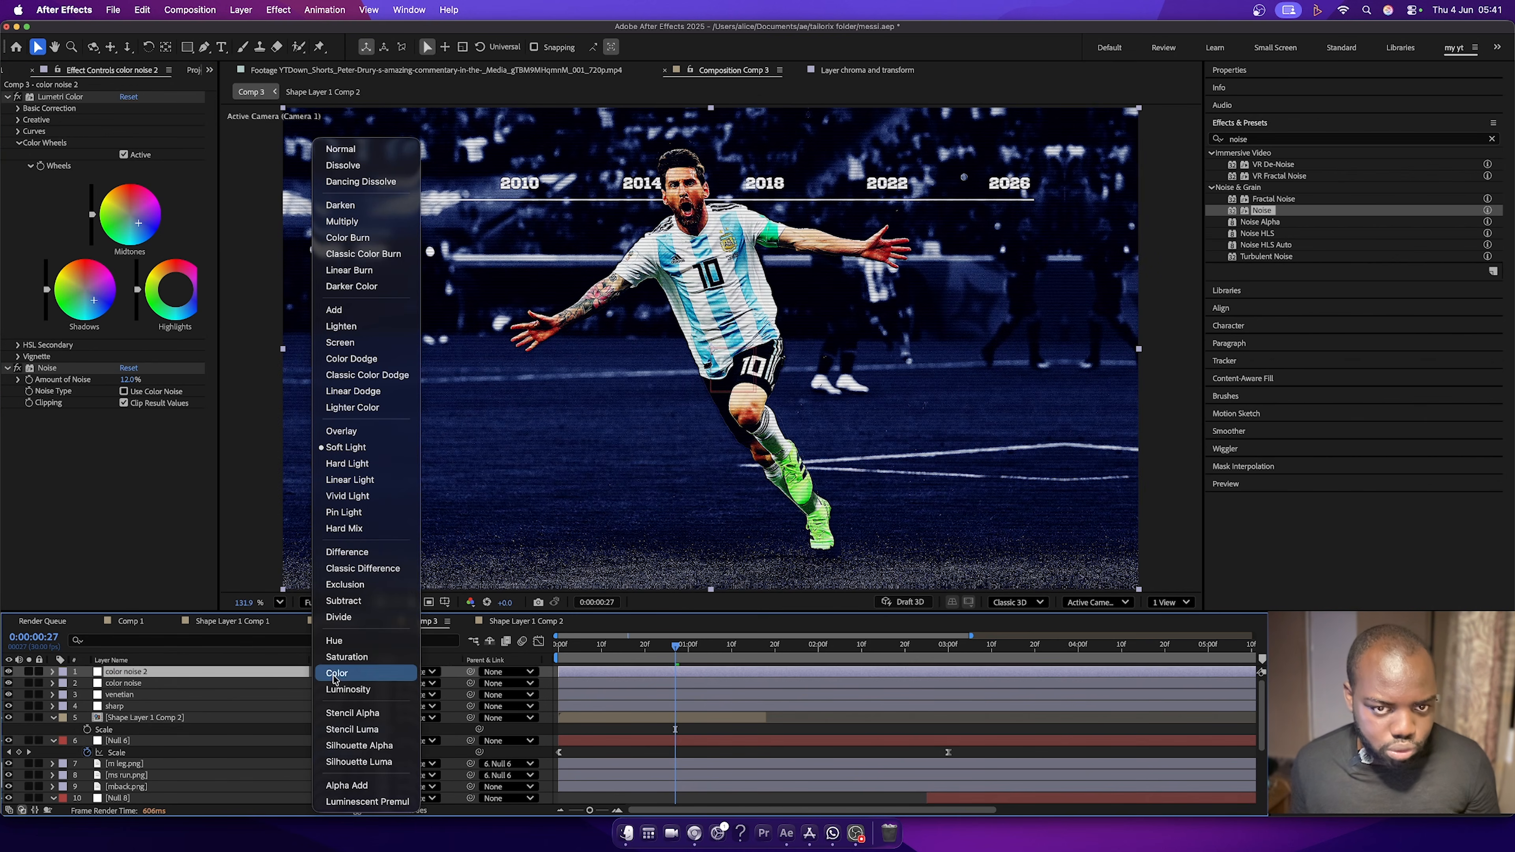
pyautogui.click(384, 155)
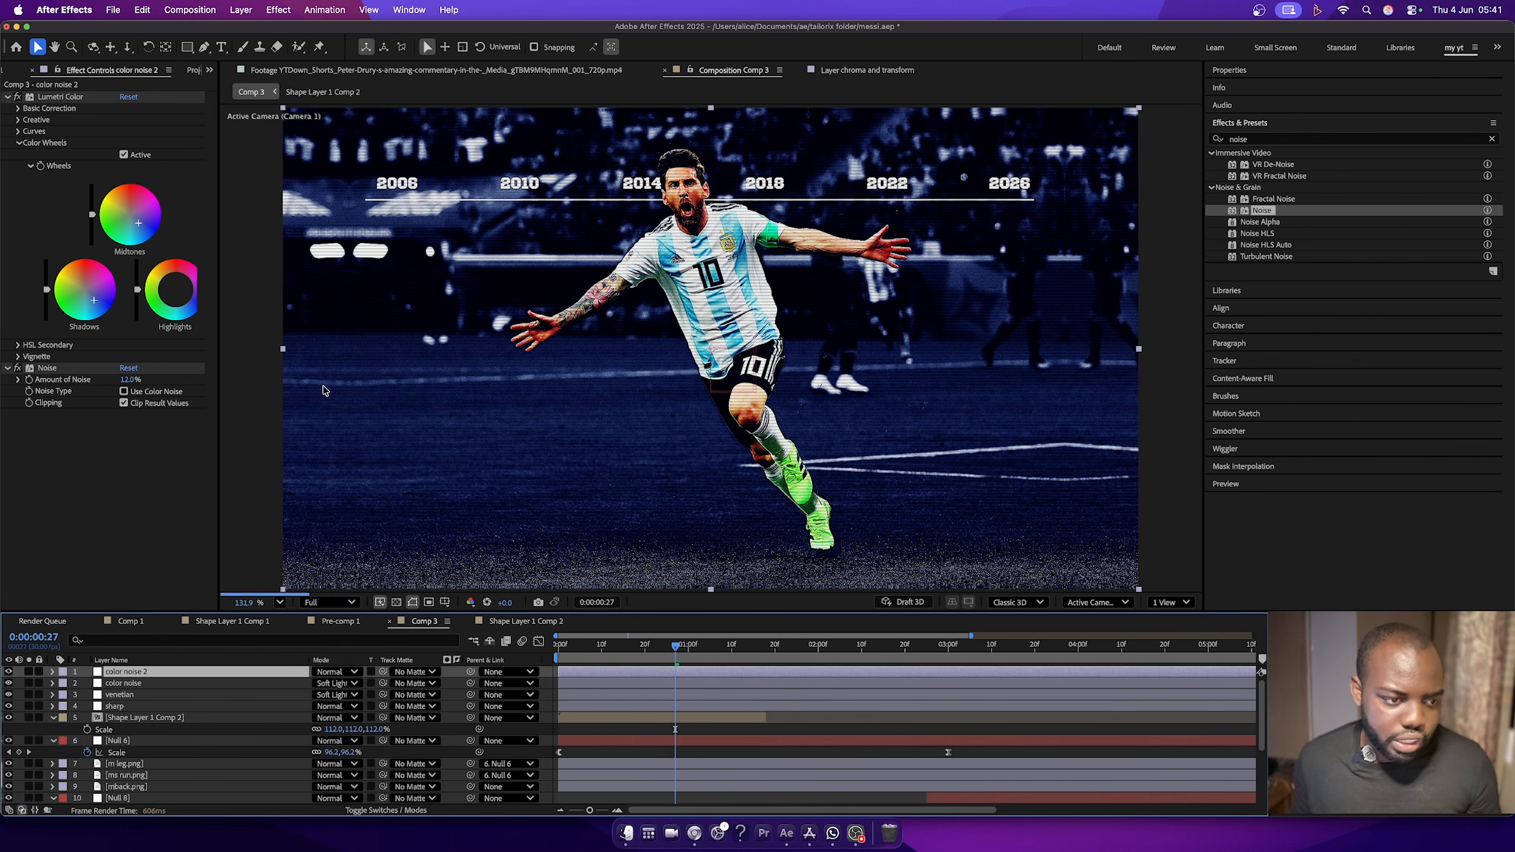
# Delete the Noise and Lumetri Color effects from the duplicated color noise layer.
pyautogui.click(47, 370)
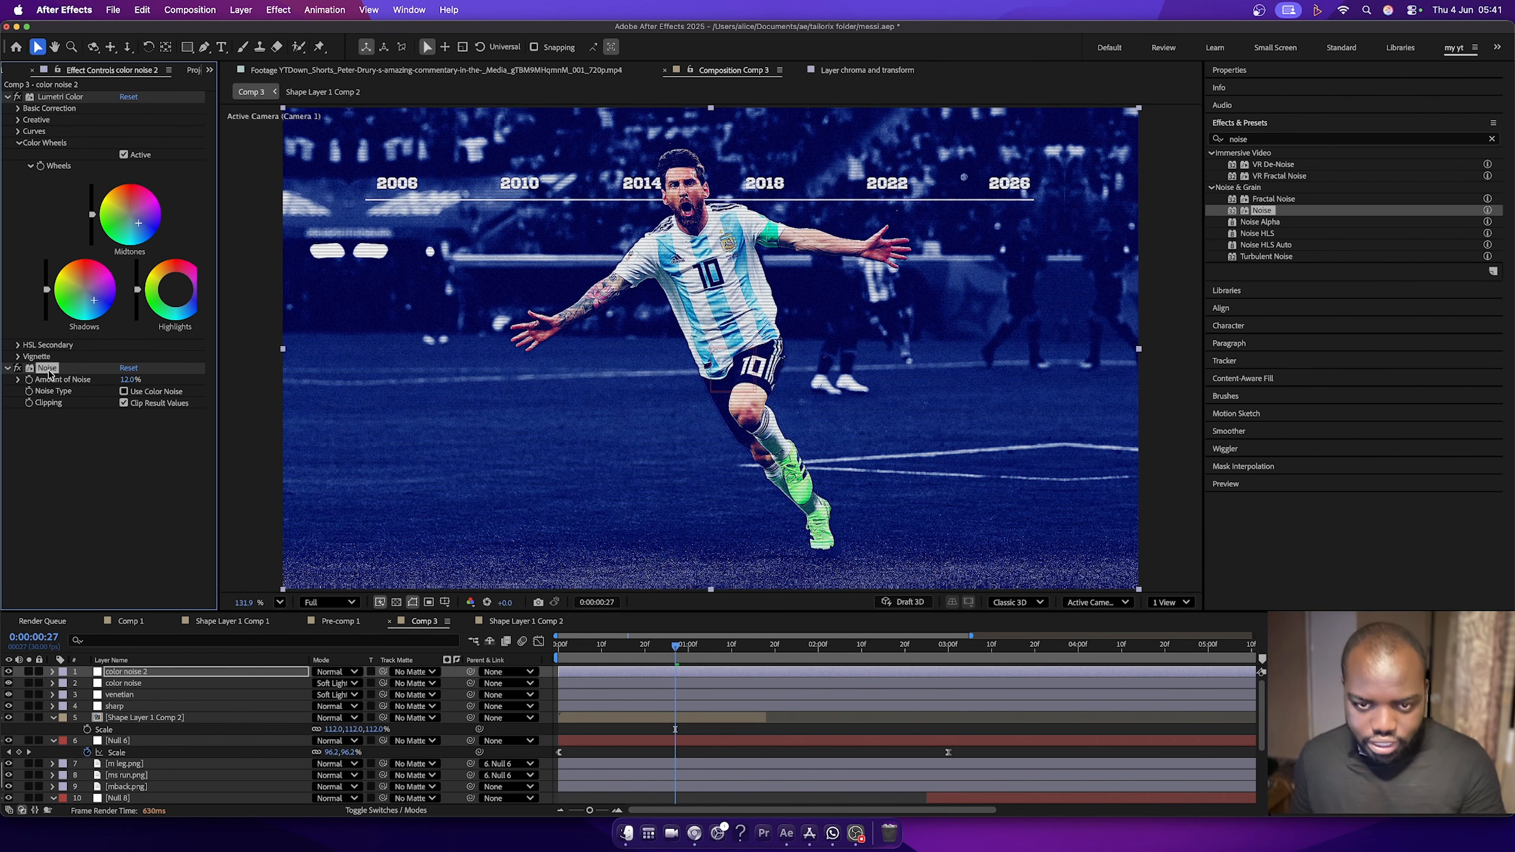
pyautogui.press('Delete')
pyautogui.click(74, 98)
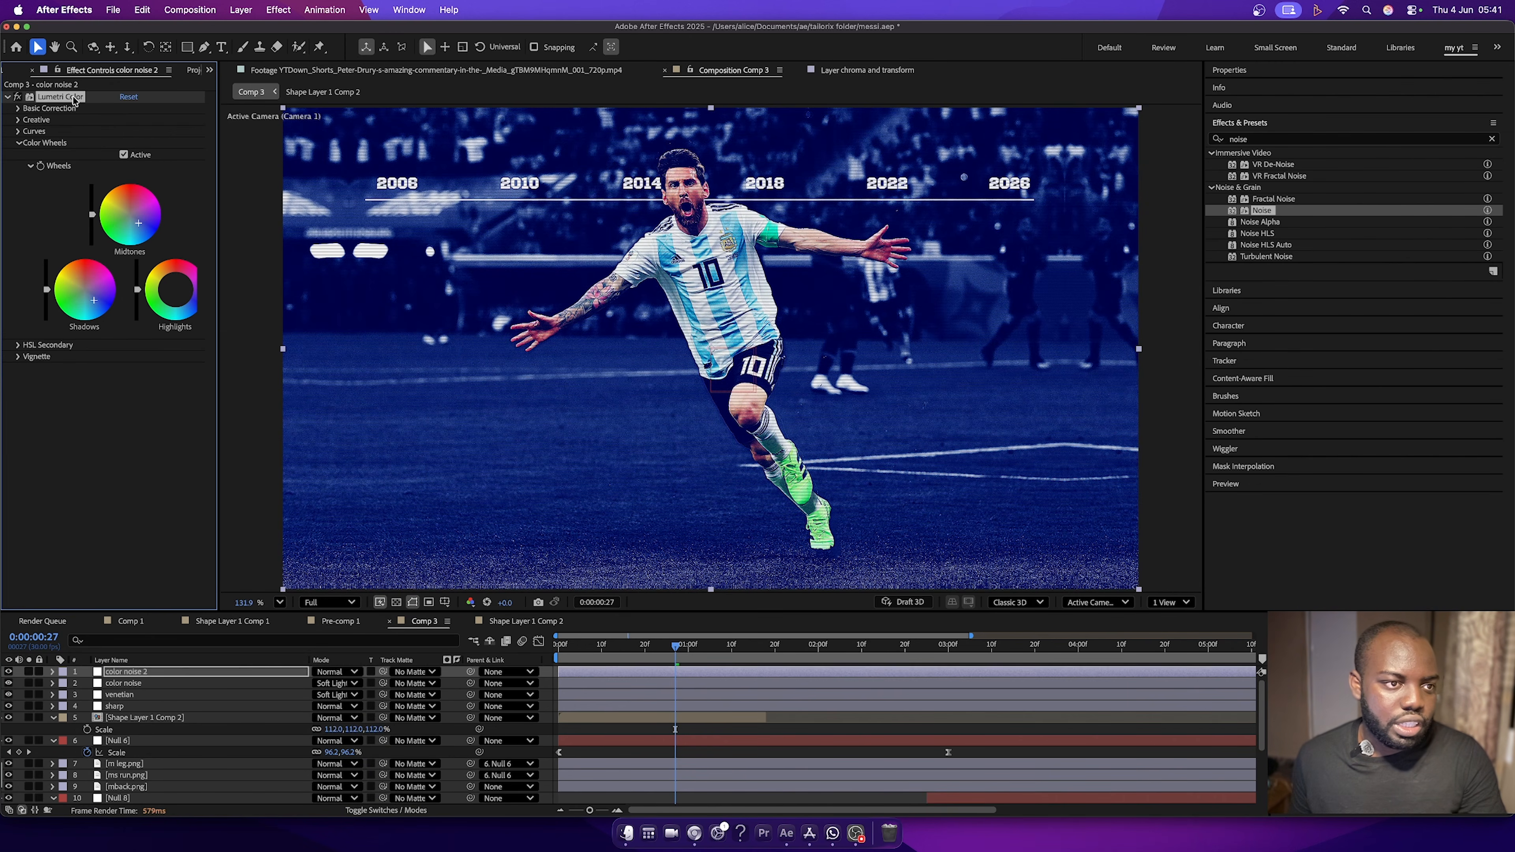
pyautogui.press('Delete')
# Search the effects for "chromat" and apply VR Chromatic Aberrations to the duplicated layer.
pyautogui.doubleClick(1239, 139)
pyautogui.write('chromat')
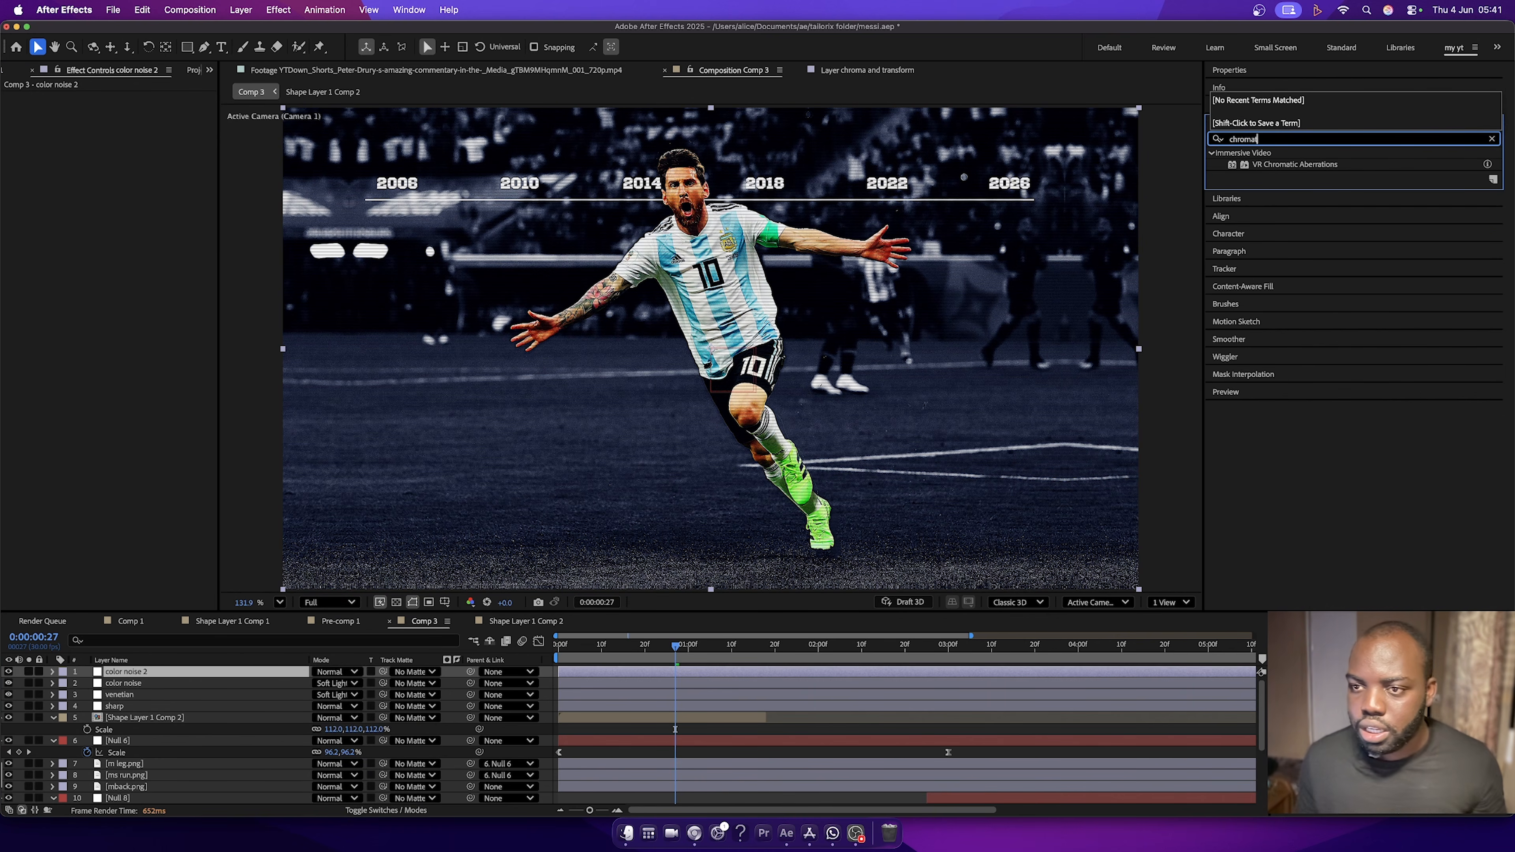
pyautogui.moveTo(1315, 169); pyautogui.dragTo(54, 376)
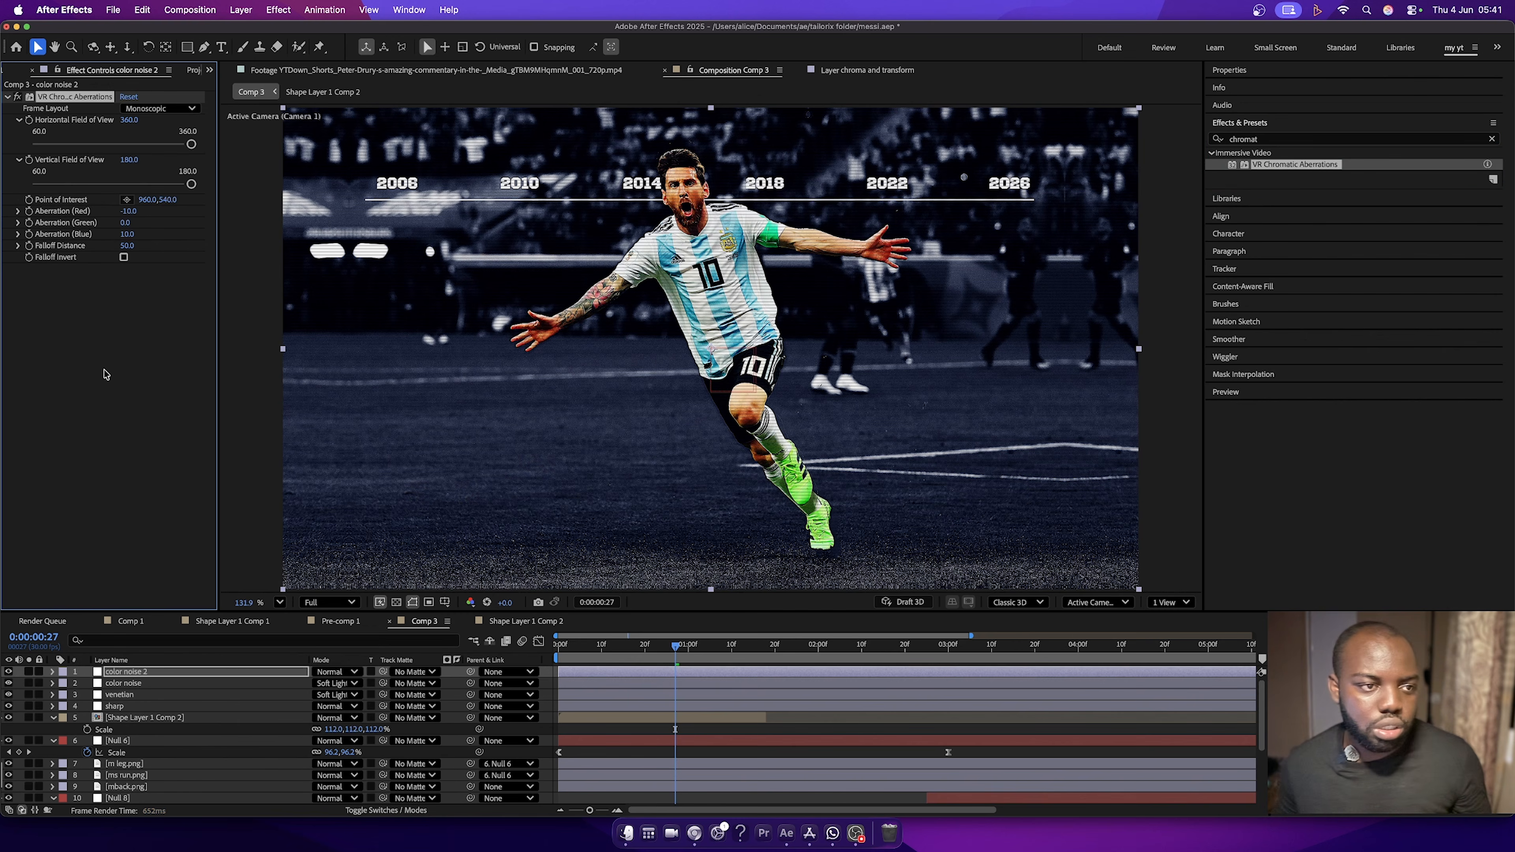
# Set the chromatic aberration effect's vertical field of view to 60 and its red aberration to 1.
pyautogui.click(123, 160)
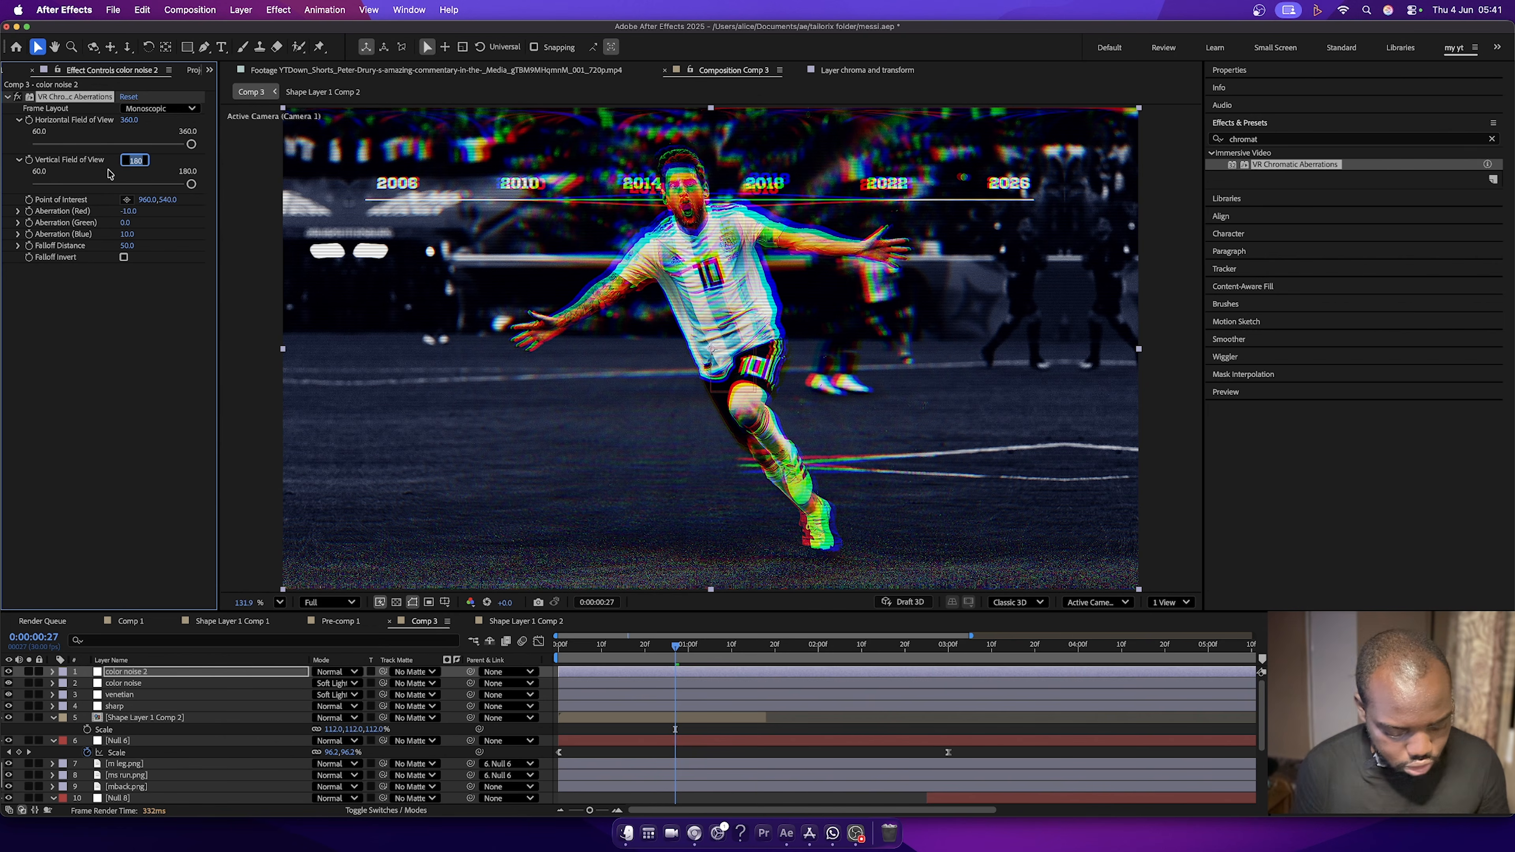
pyautogui.write('60')
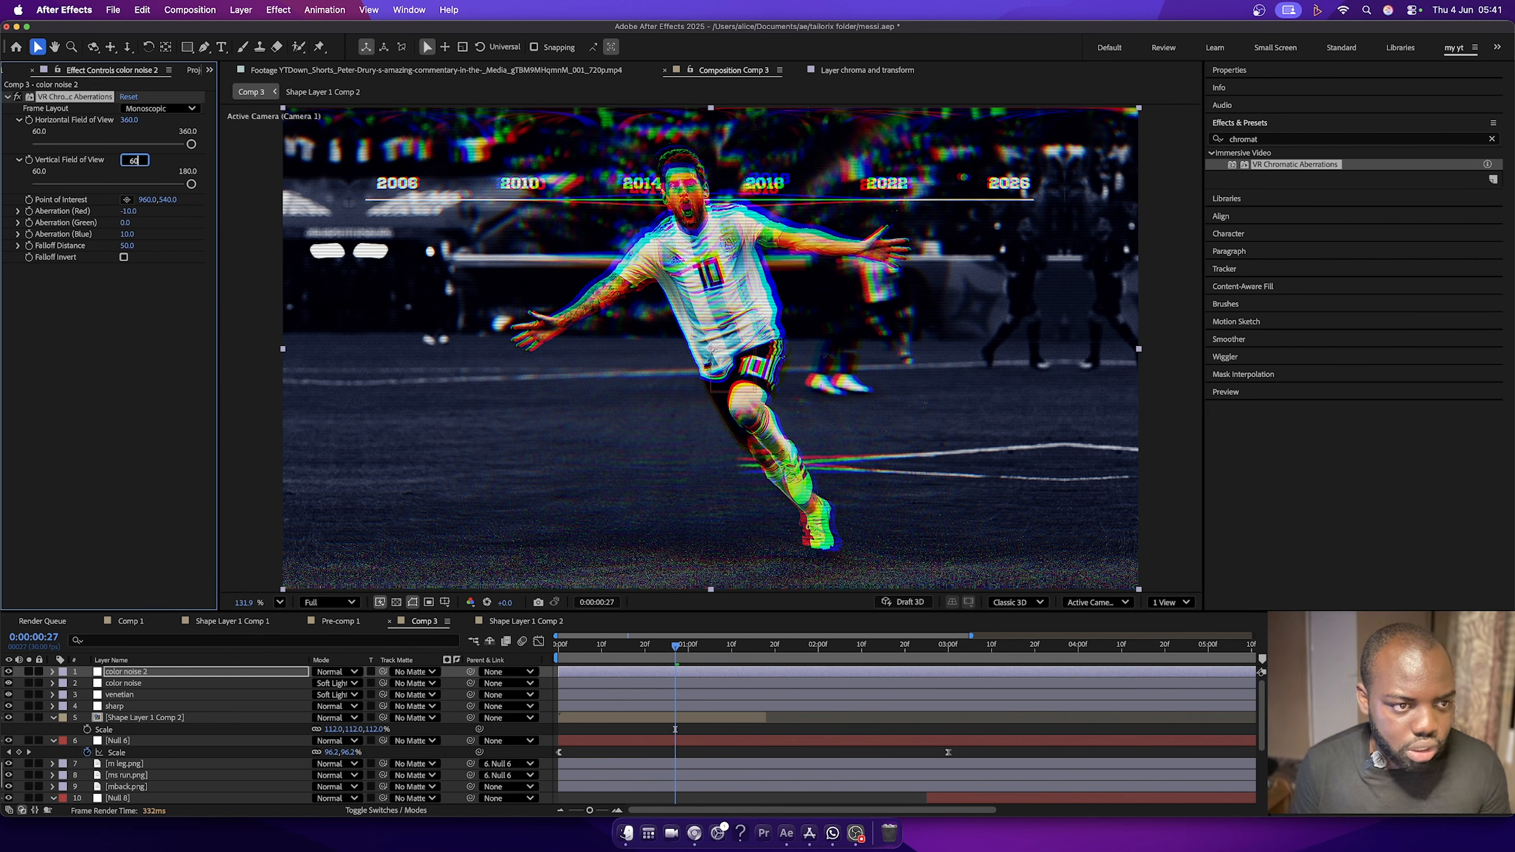
pyautogui.press('Return')
pyautogui.click(128, 211)
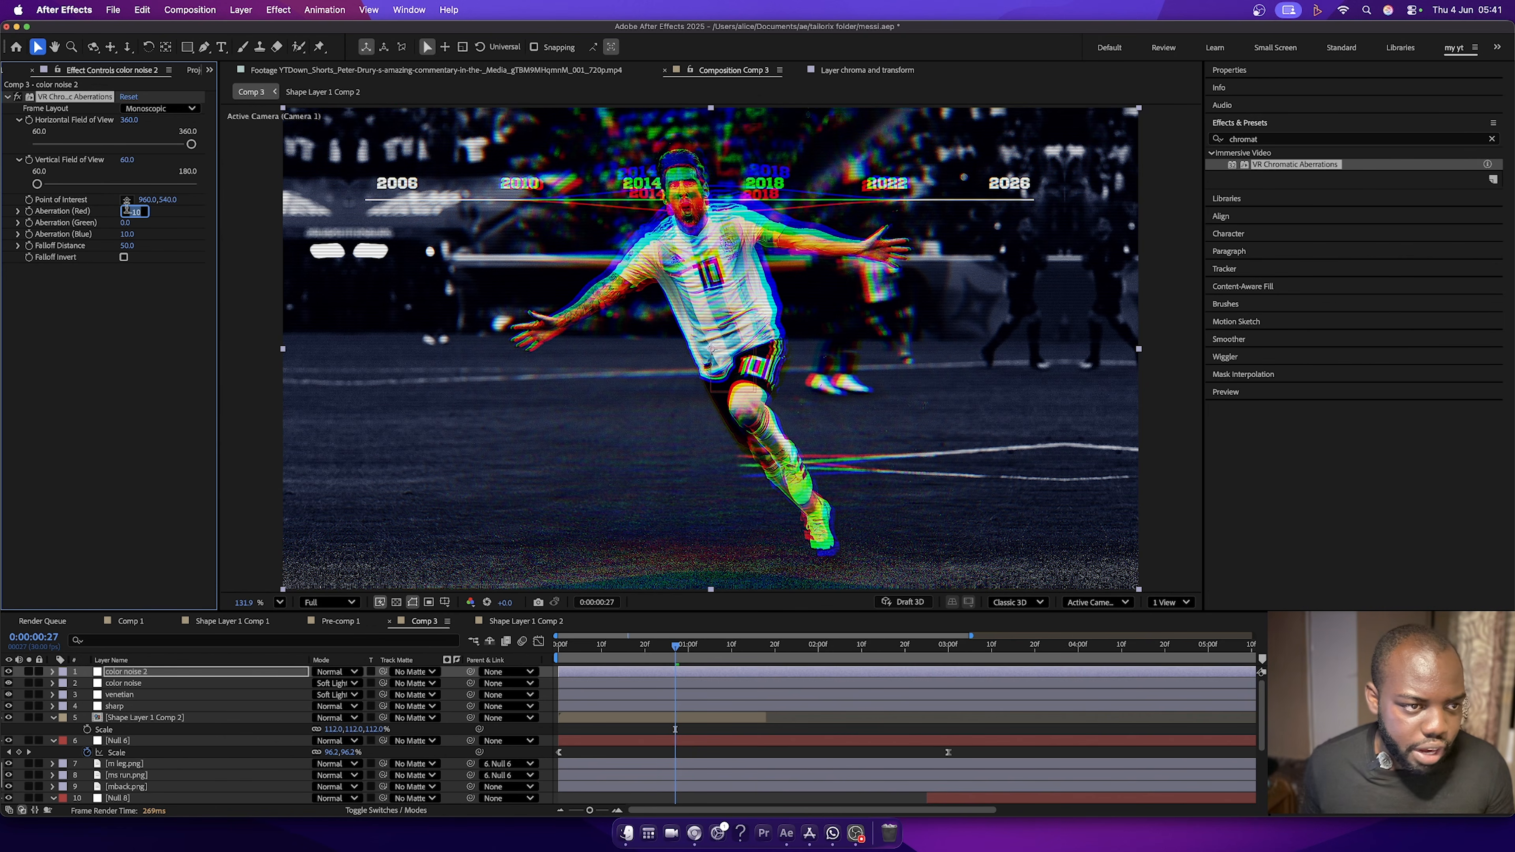
pyautogui.write('1')
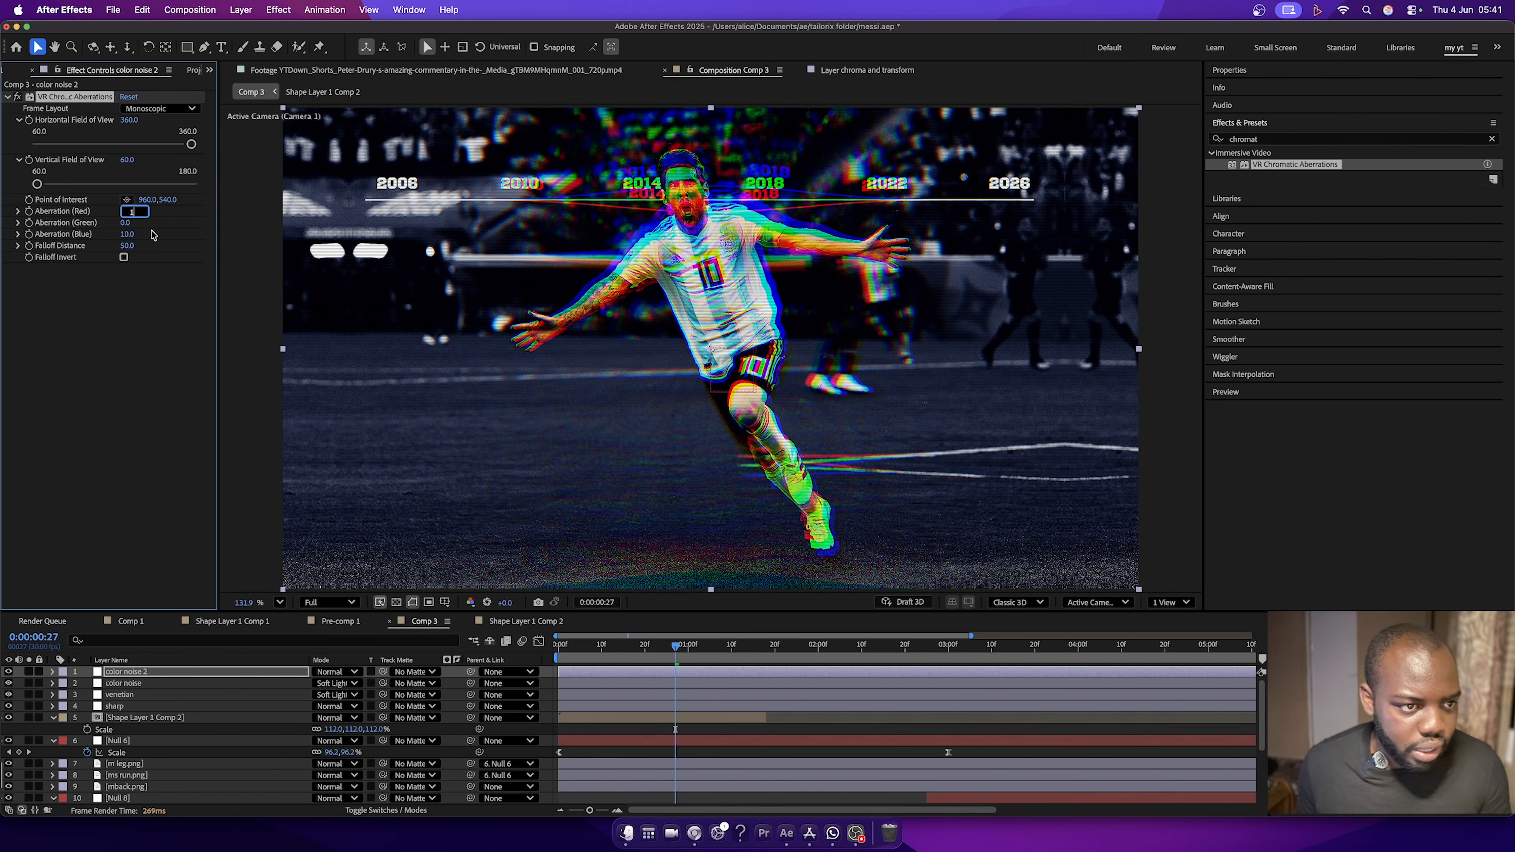
# Set both the blue aberration and the falloff distance of the chromatic aberration effect to 0.
pyautogui.click(127, 234)
pyautogui.write('0')
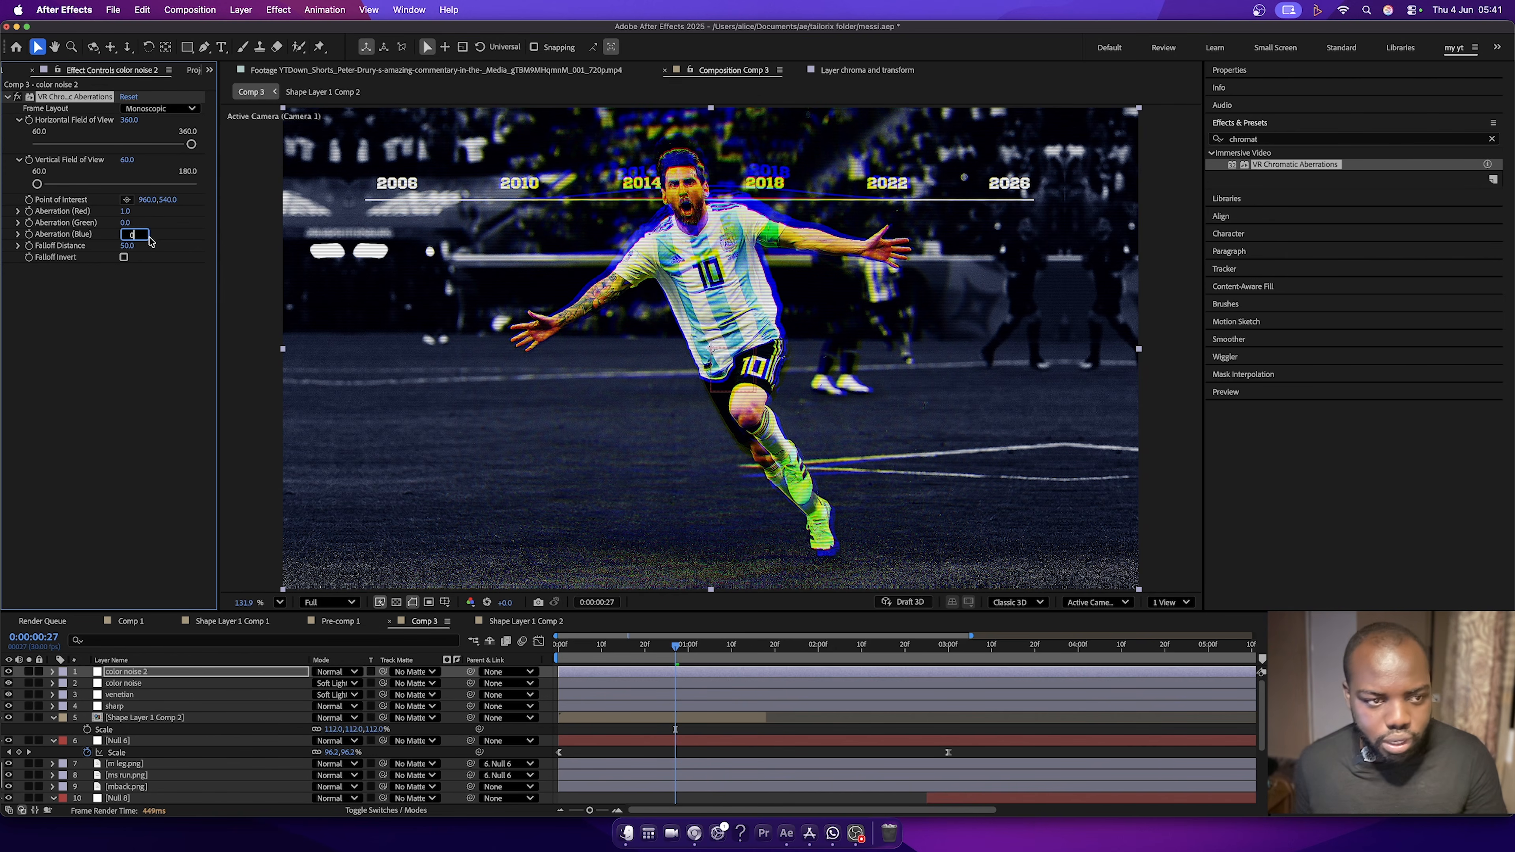
pyautogui.press('Tab')
pyautogui.write('0')
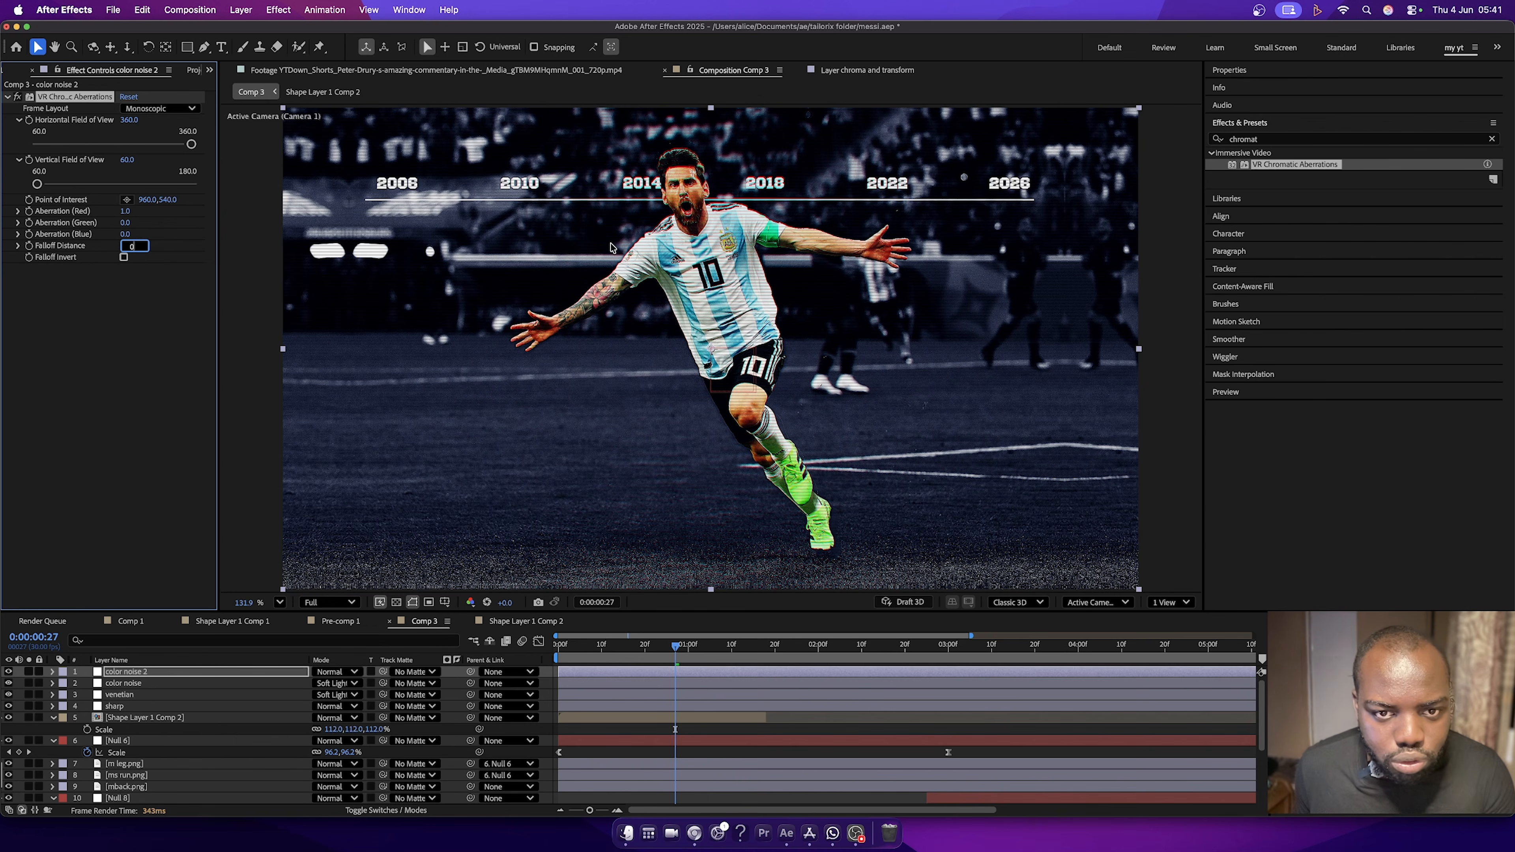
pyautogui.press('Return')
pyautogui.press('BackSpace')
pyautogui.press('BackSpace')
# Rename the duplicated color noise layer as chromatic.
pyautogui.click(151, 675)
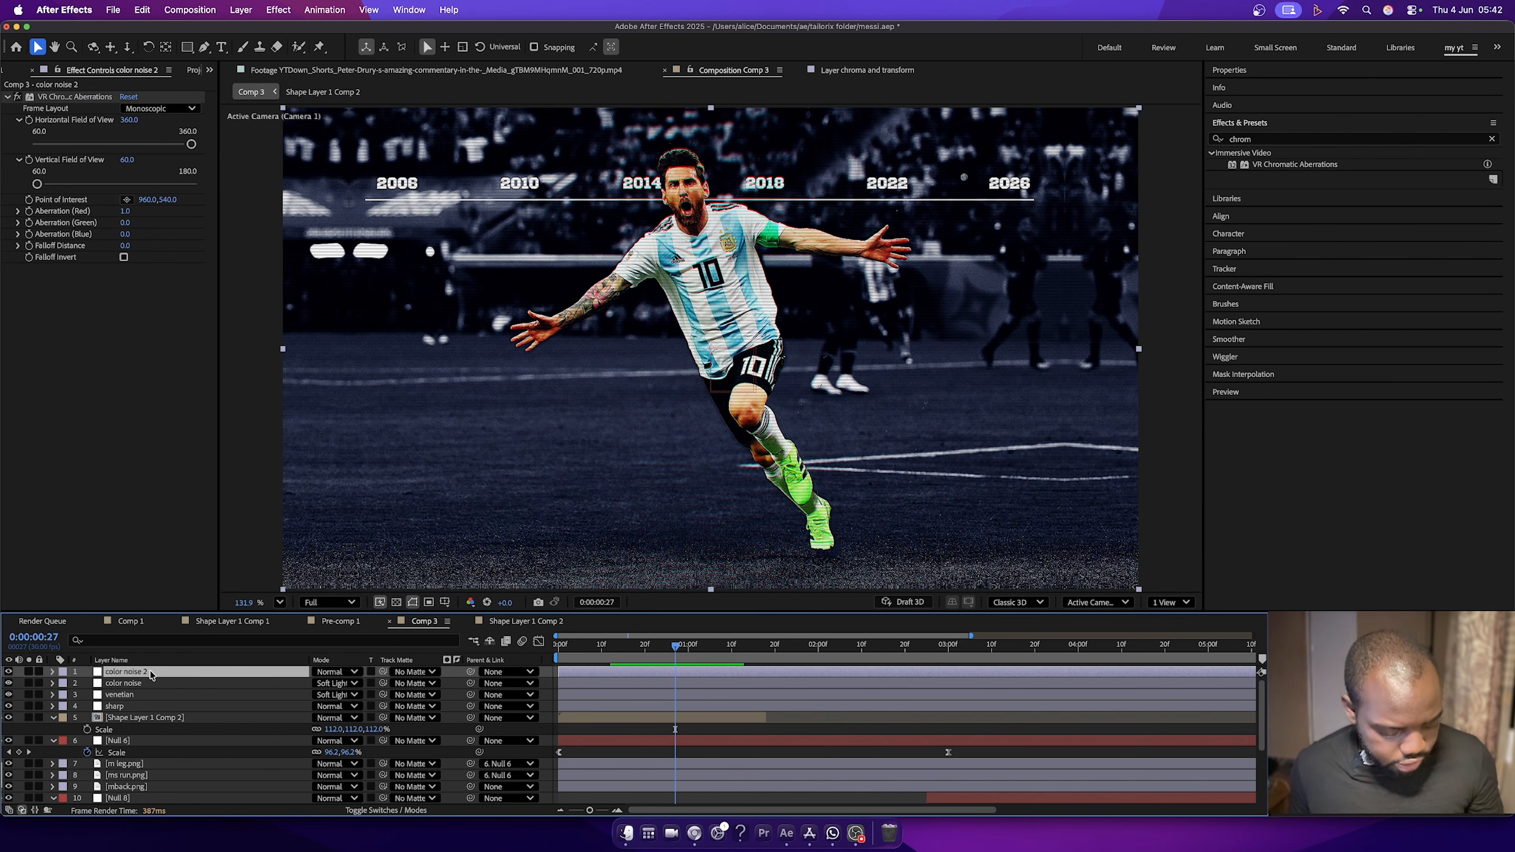
pyautogui.rightClick(150, 674)
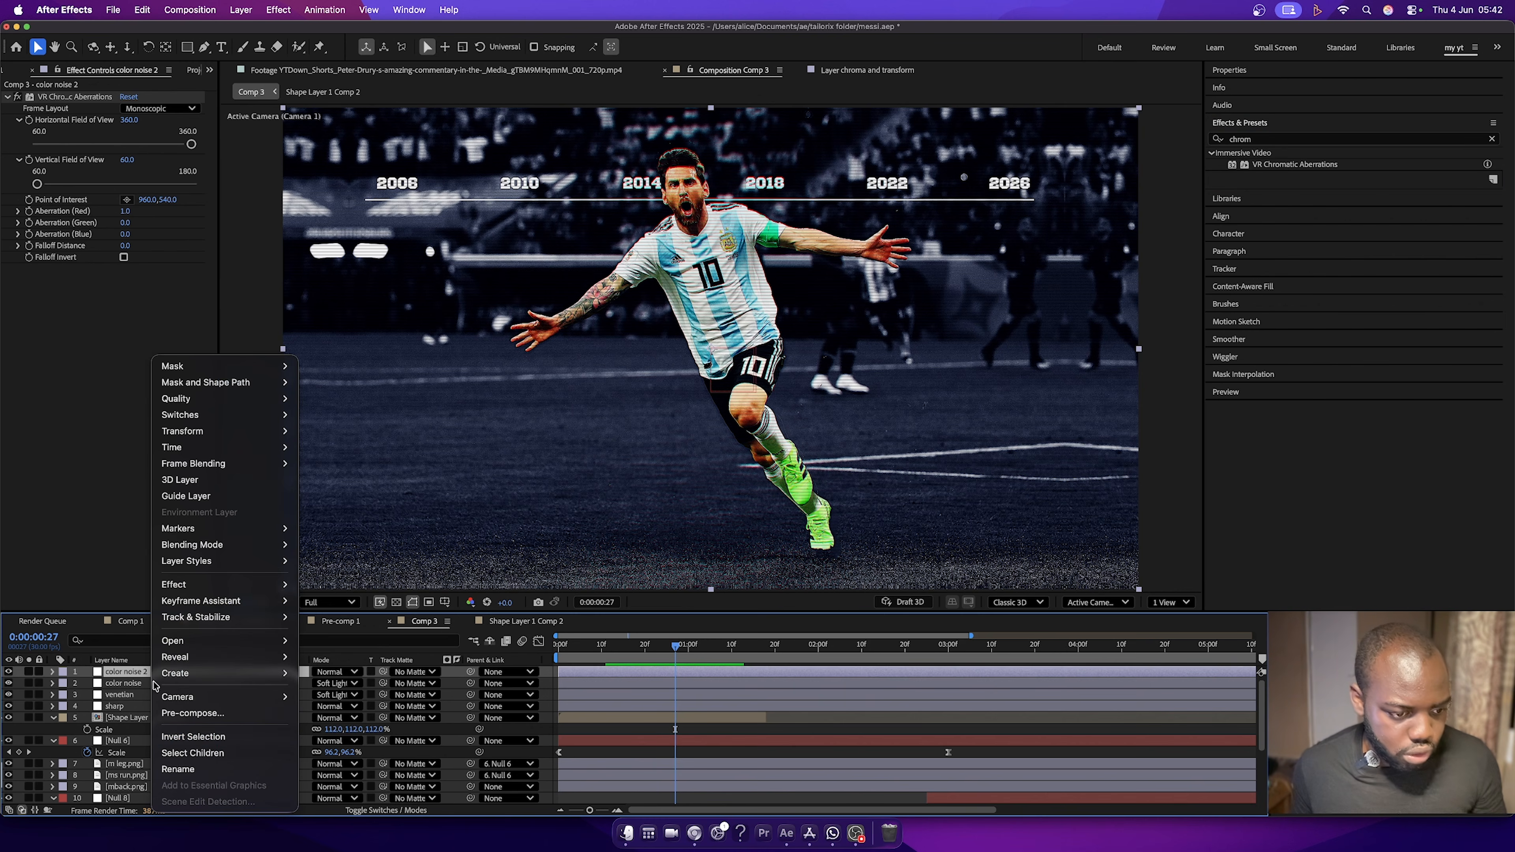
pyautogui.click(203, 765)
pyautogui.write('chromatic')
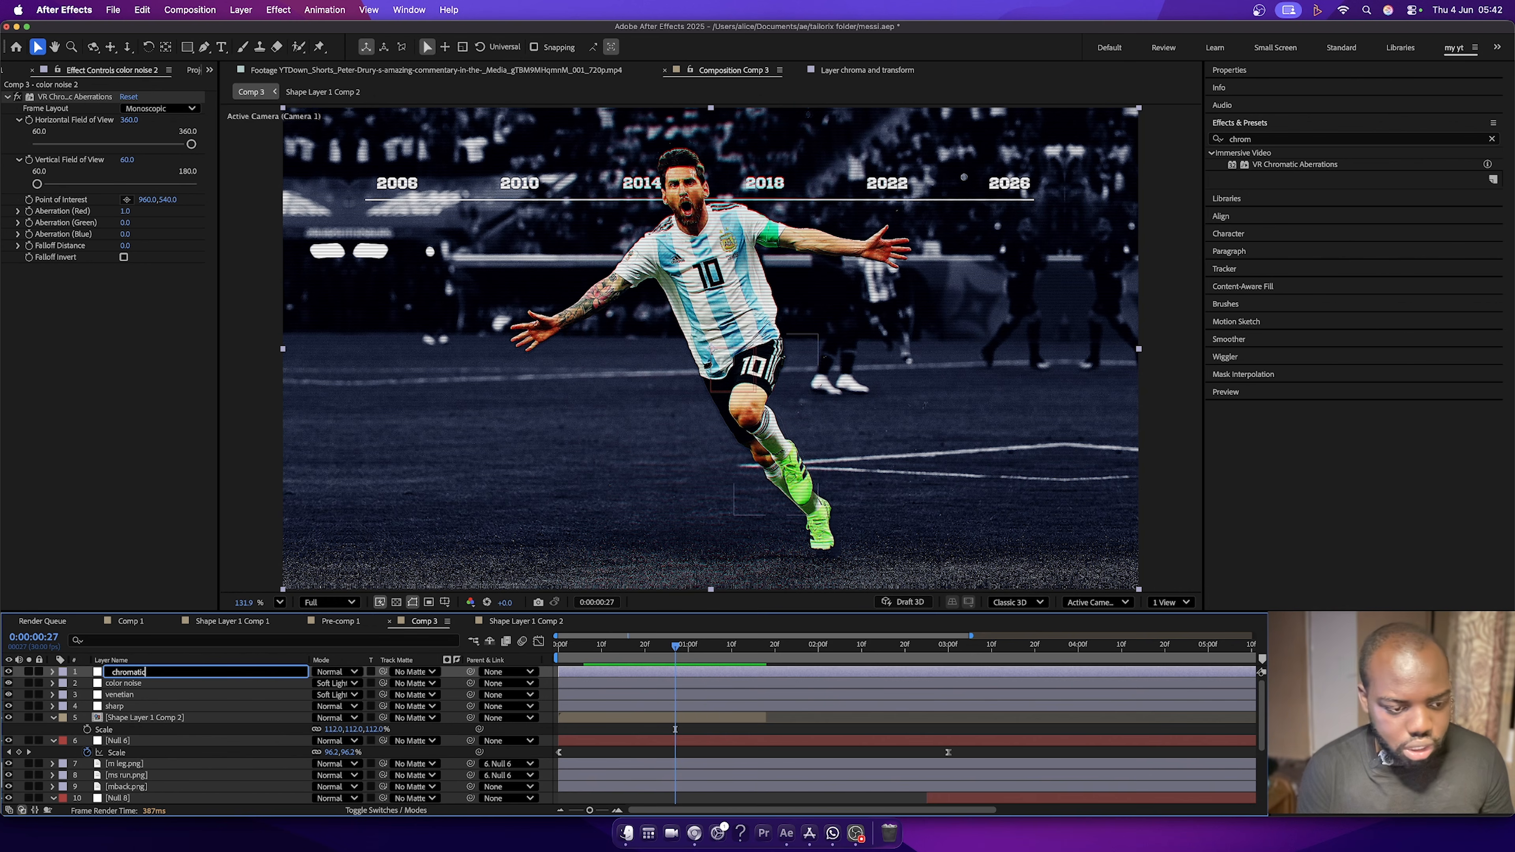
pyautogui.press('Return')
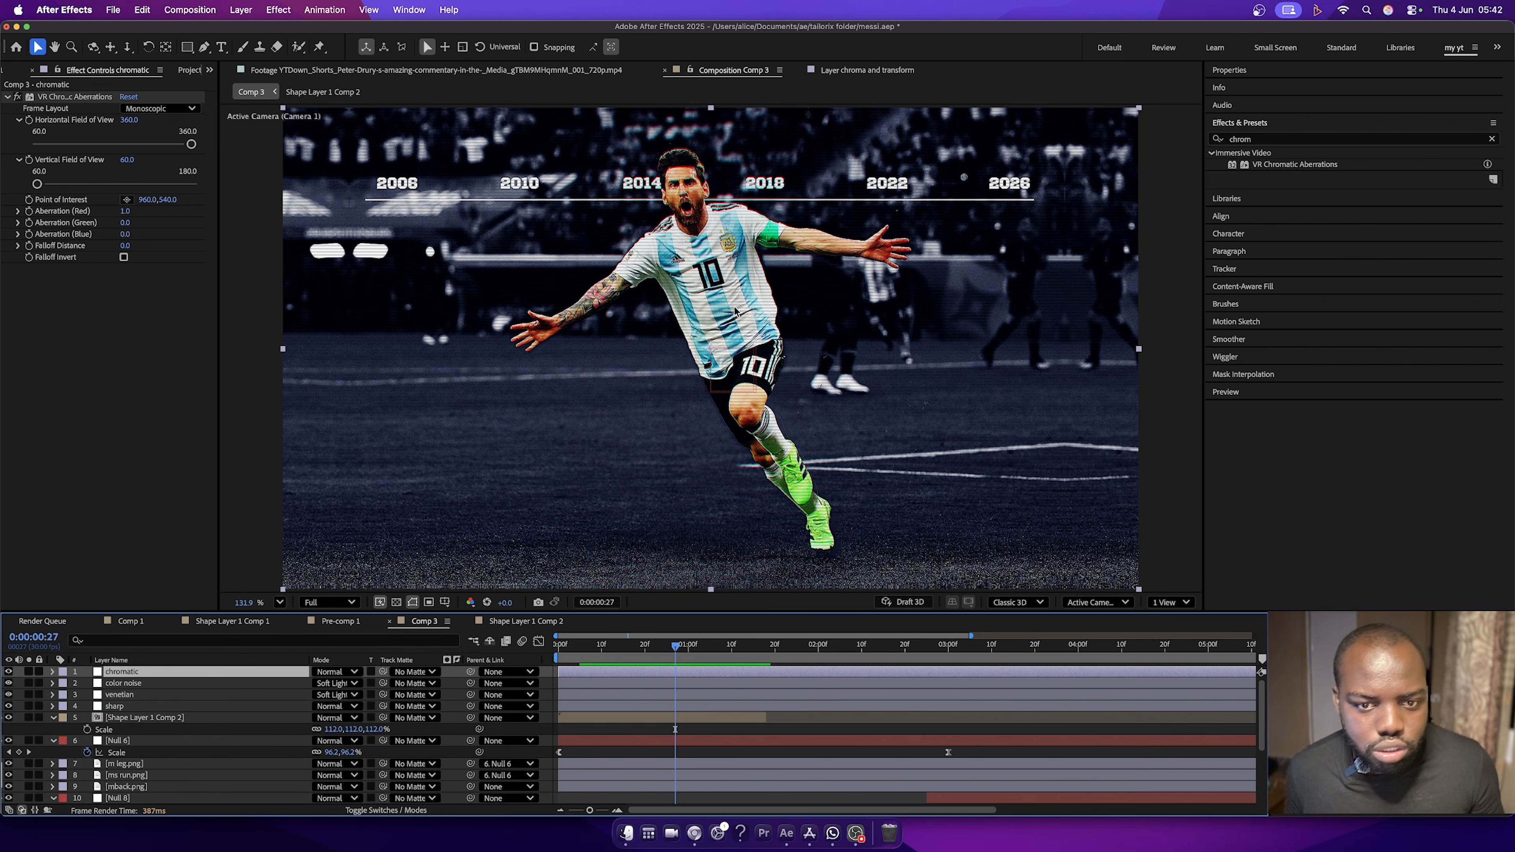
# Compare the image with the chromatic aberration effect off and on, and set its red aberration to 0.7.
pyautogui.click(18, 102)
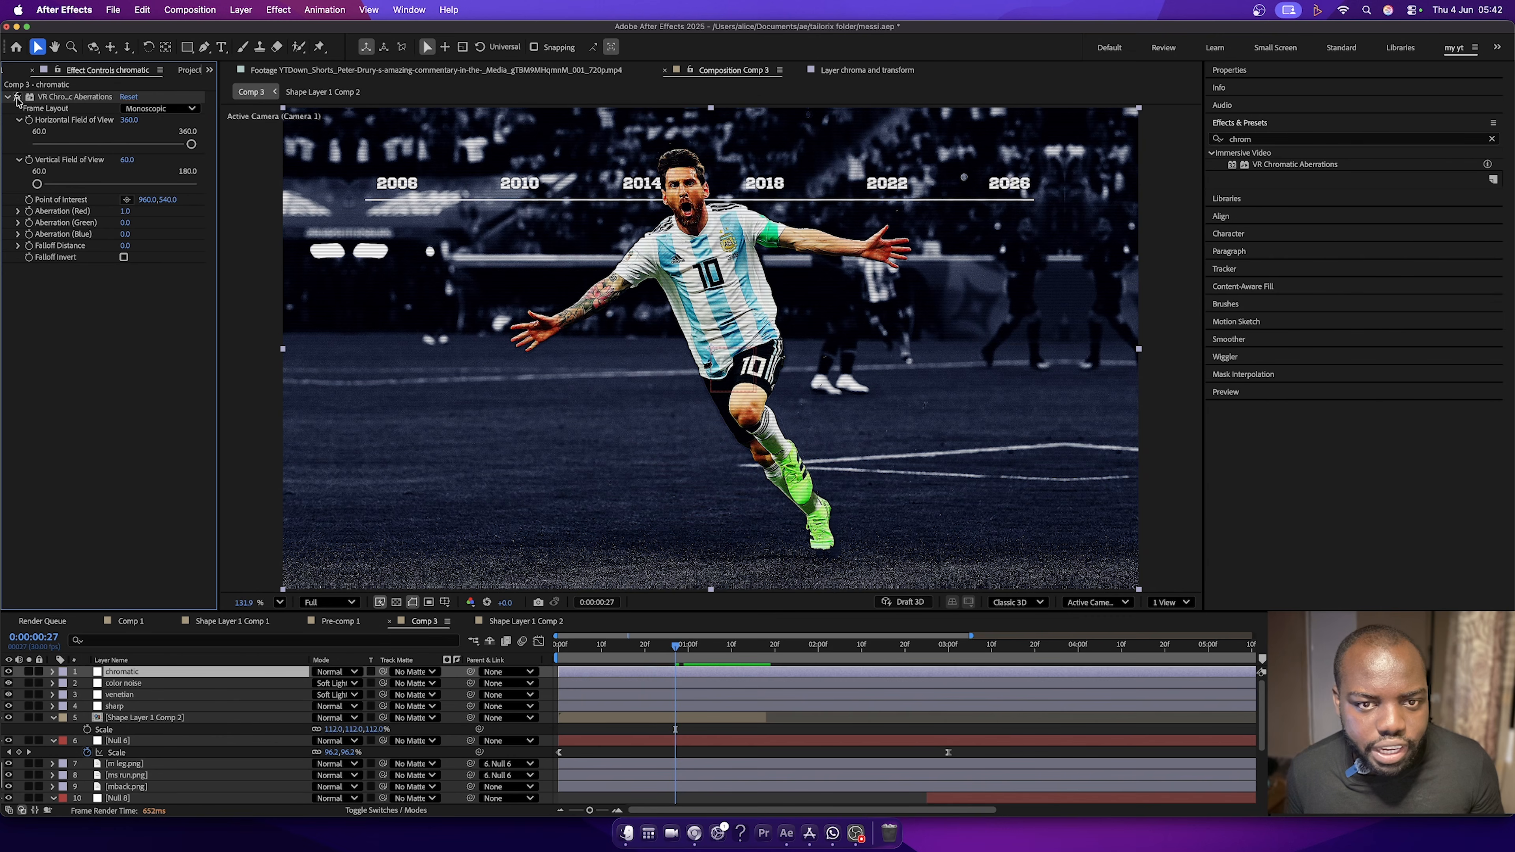
pyautogui.click(18, 100)
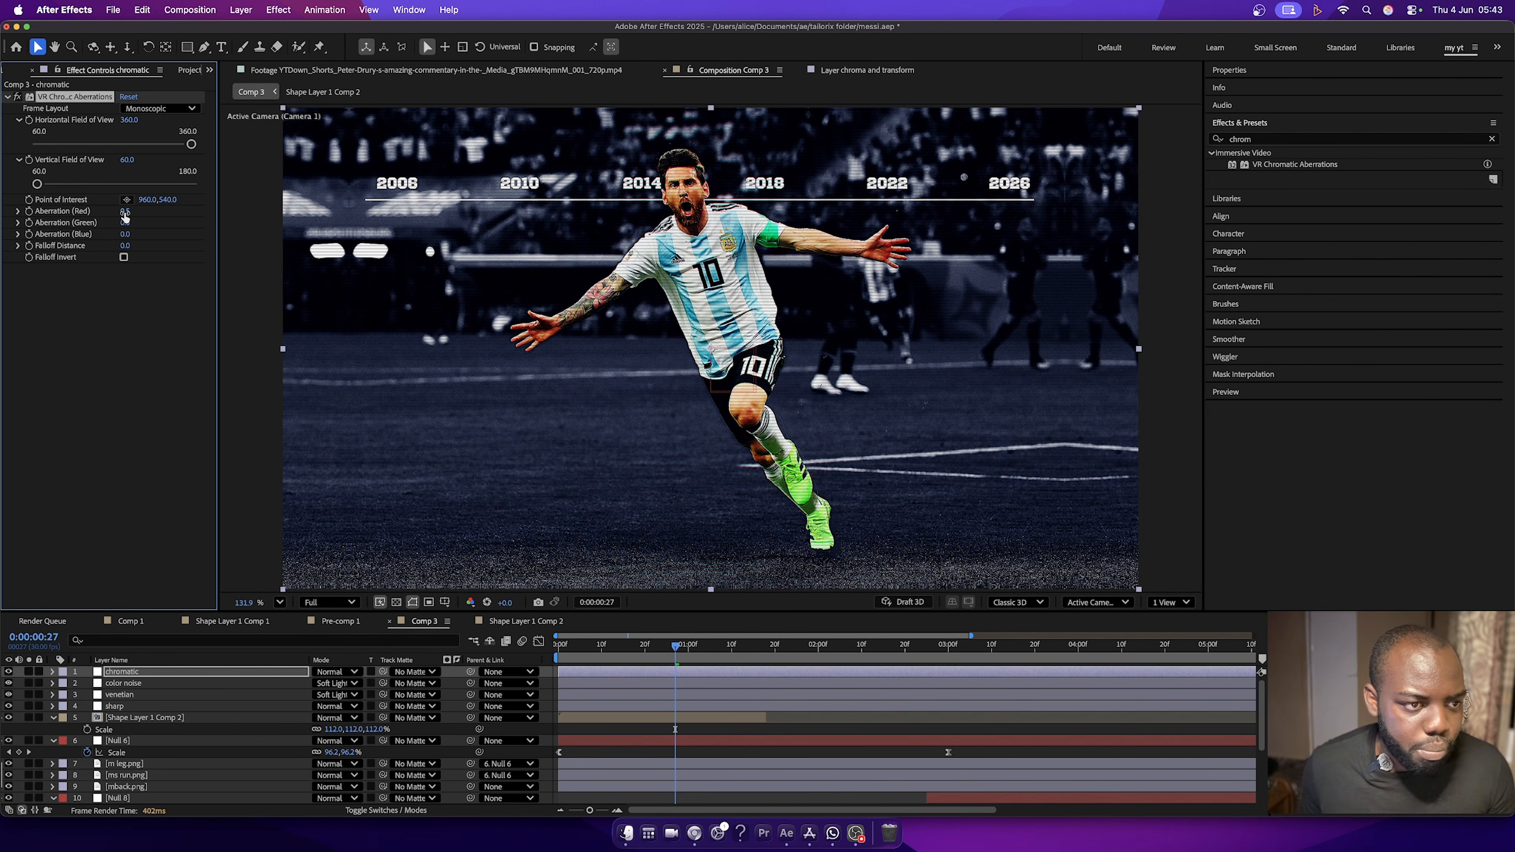
pyautogui.click(123, 213)
pyautogui.write('0.7')
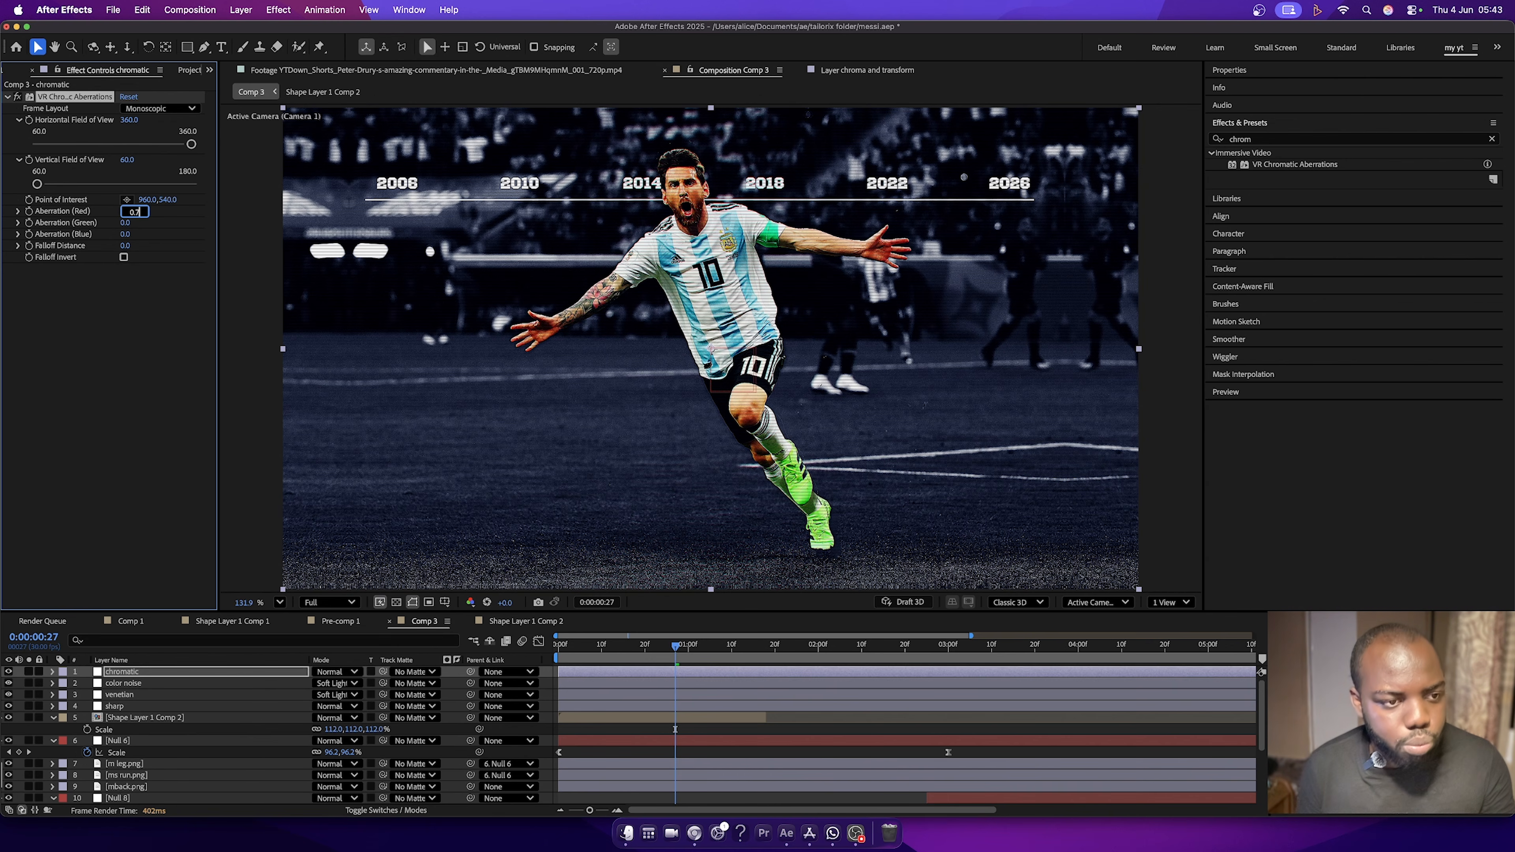
pyautogui.press('Return')
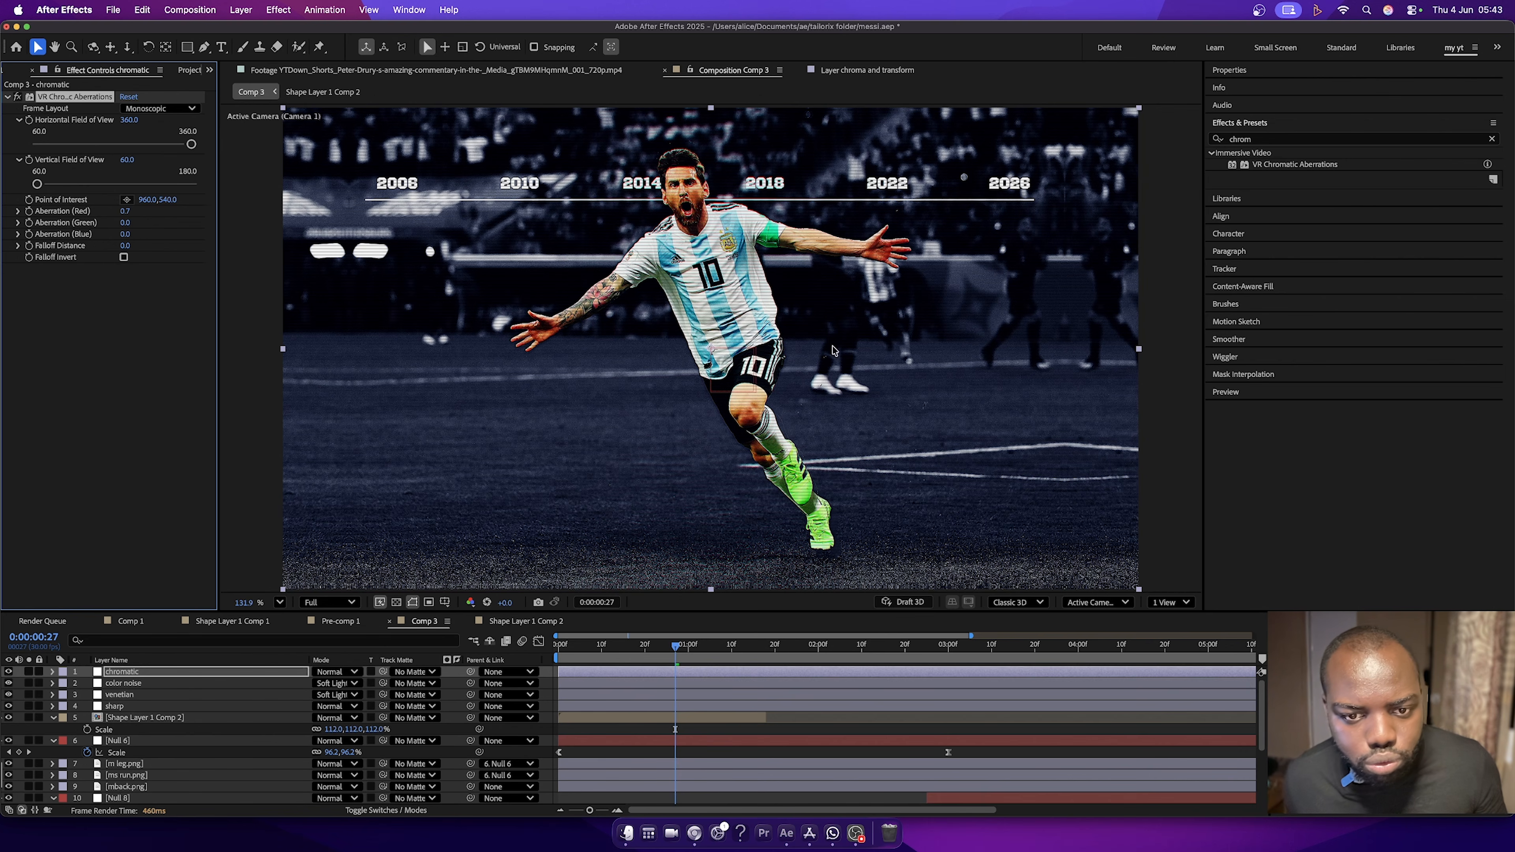
# Duplicate the chromatic layer and trim the copy so that it starts at 0:00:01:18.
pyautogui.moveTo(675, 647); pyautogui.dragTo(553, 657)
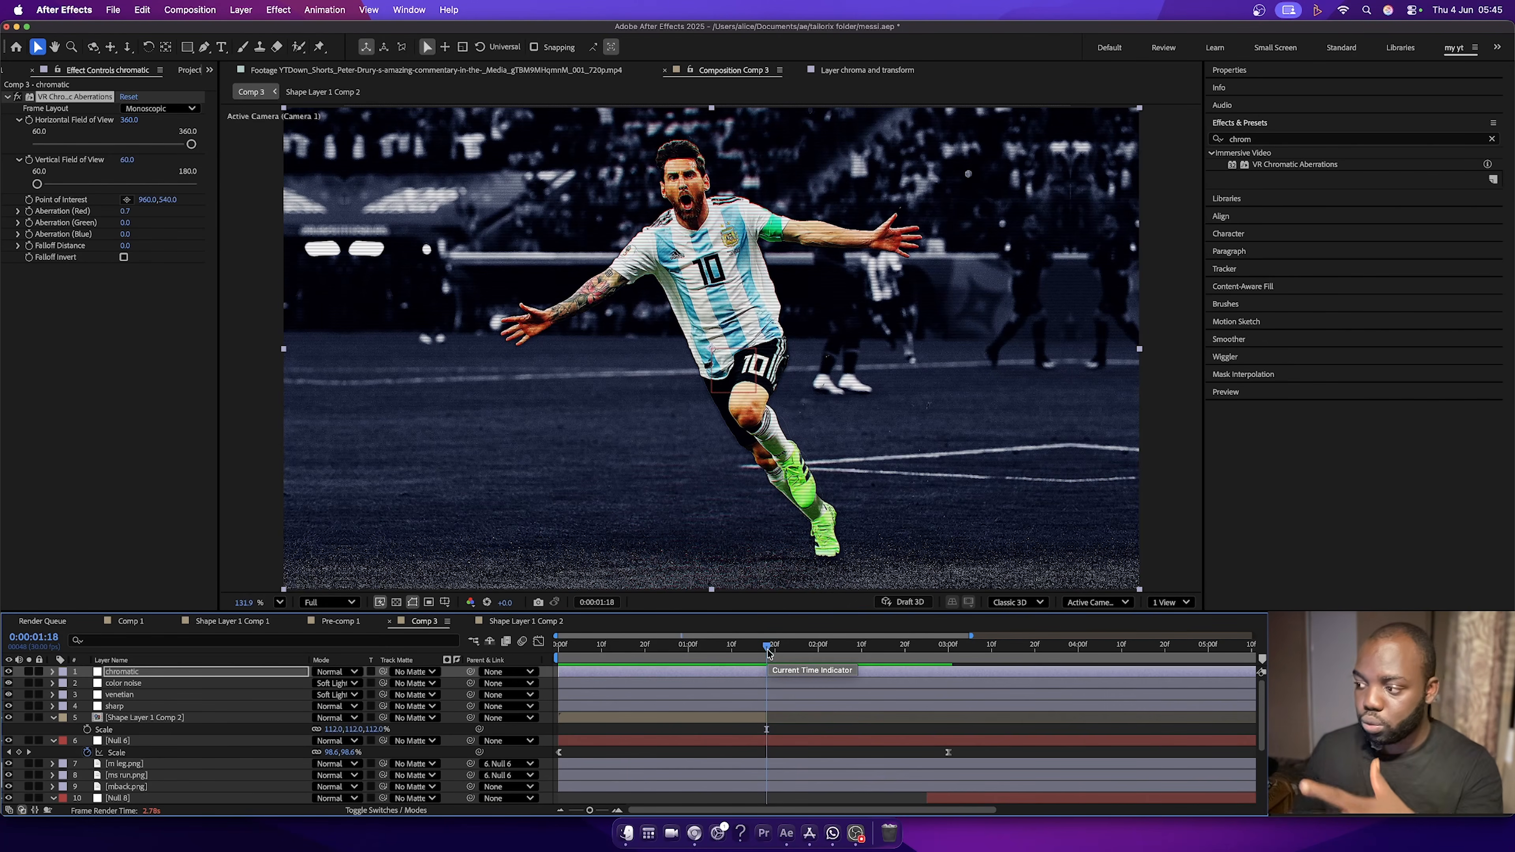
pyautogui.click(173, 673)
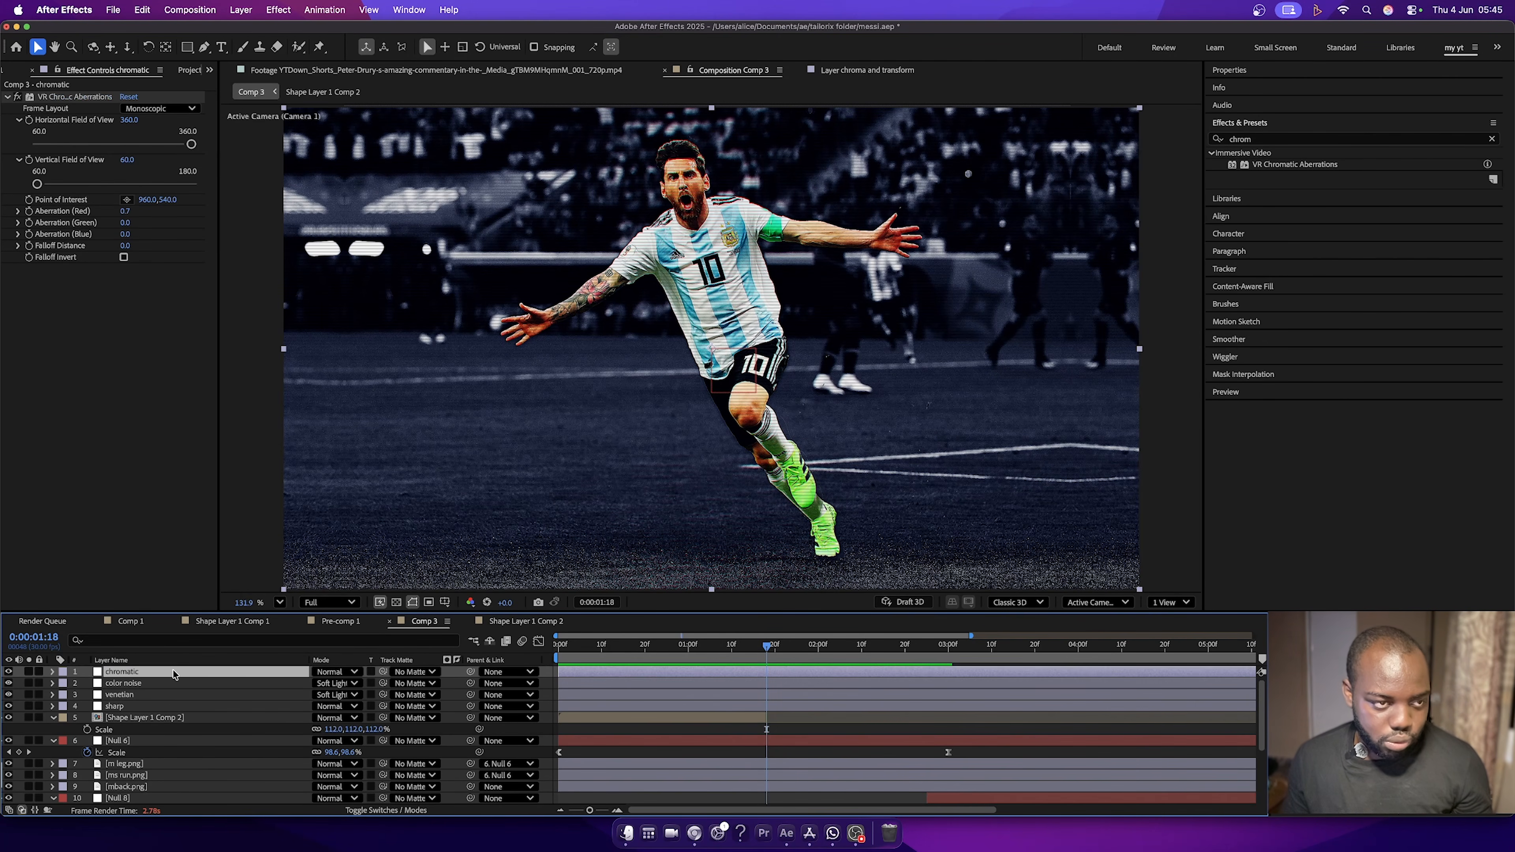
pyautogui.press('super+d')
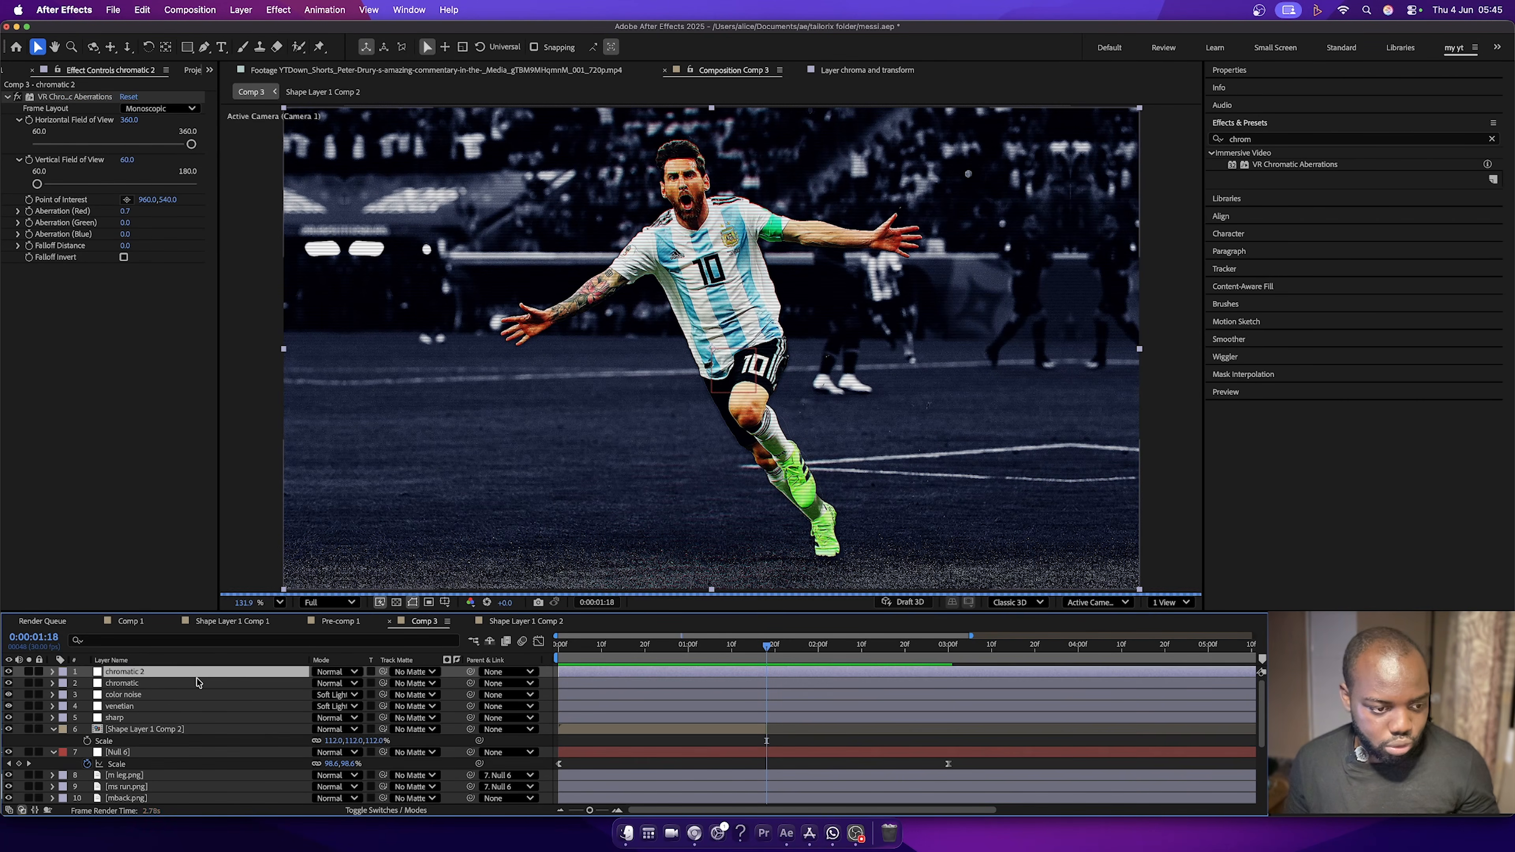
pyautogui.hotkey('alt', '[')
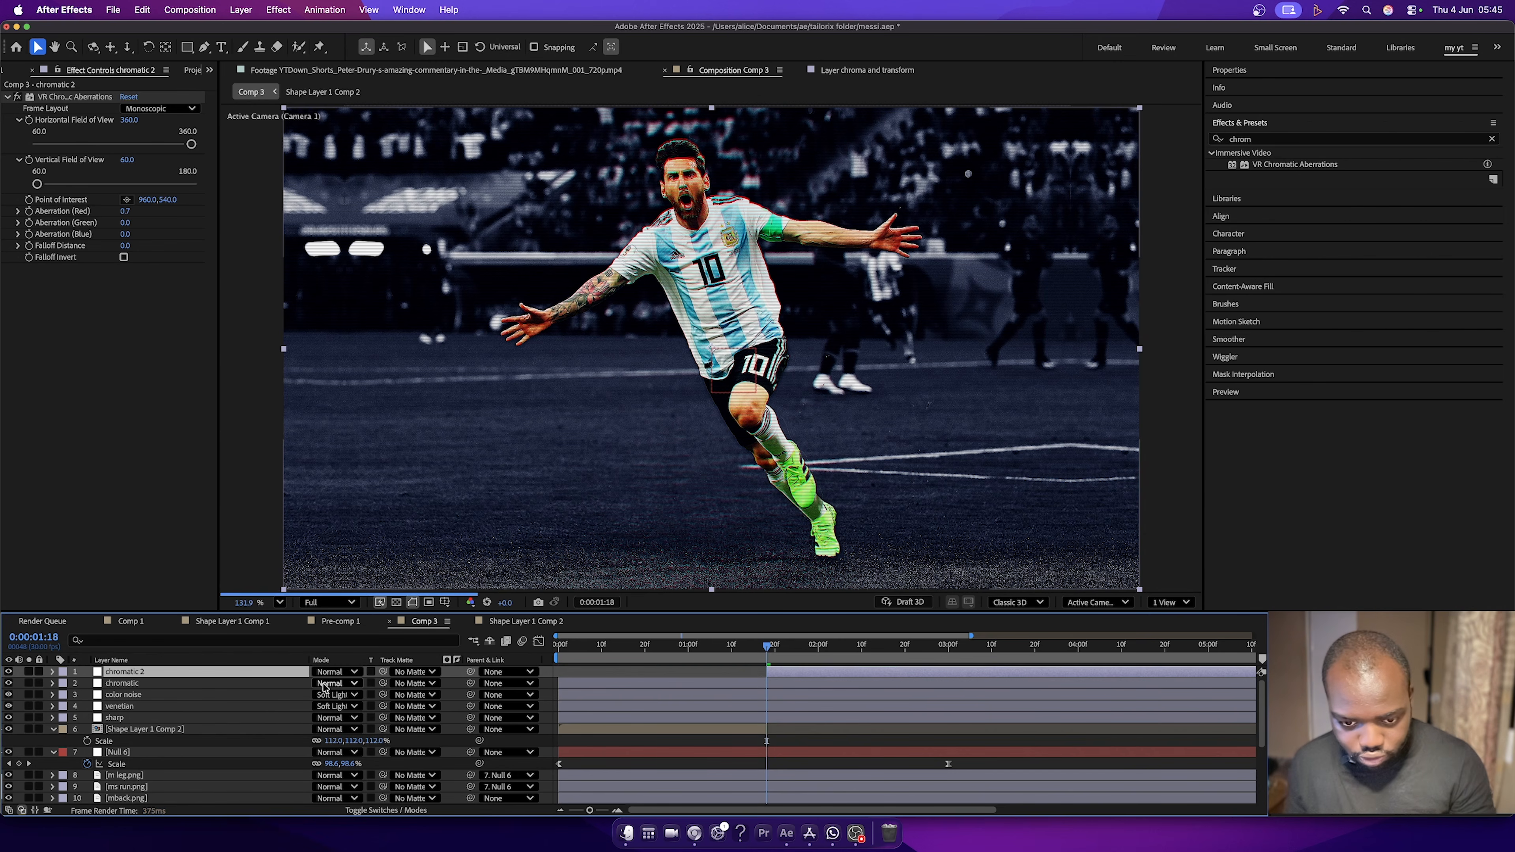
pyautogui.scroll(-5, 793, 722)
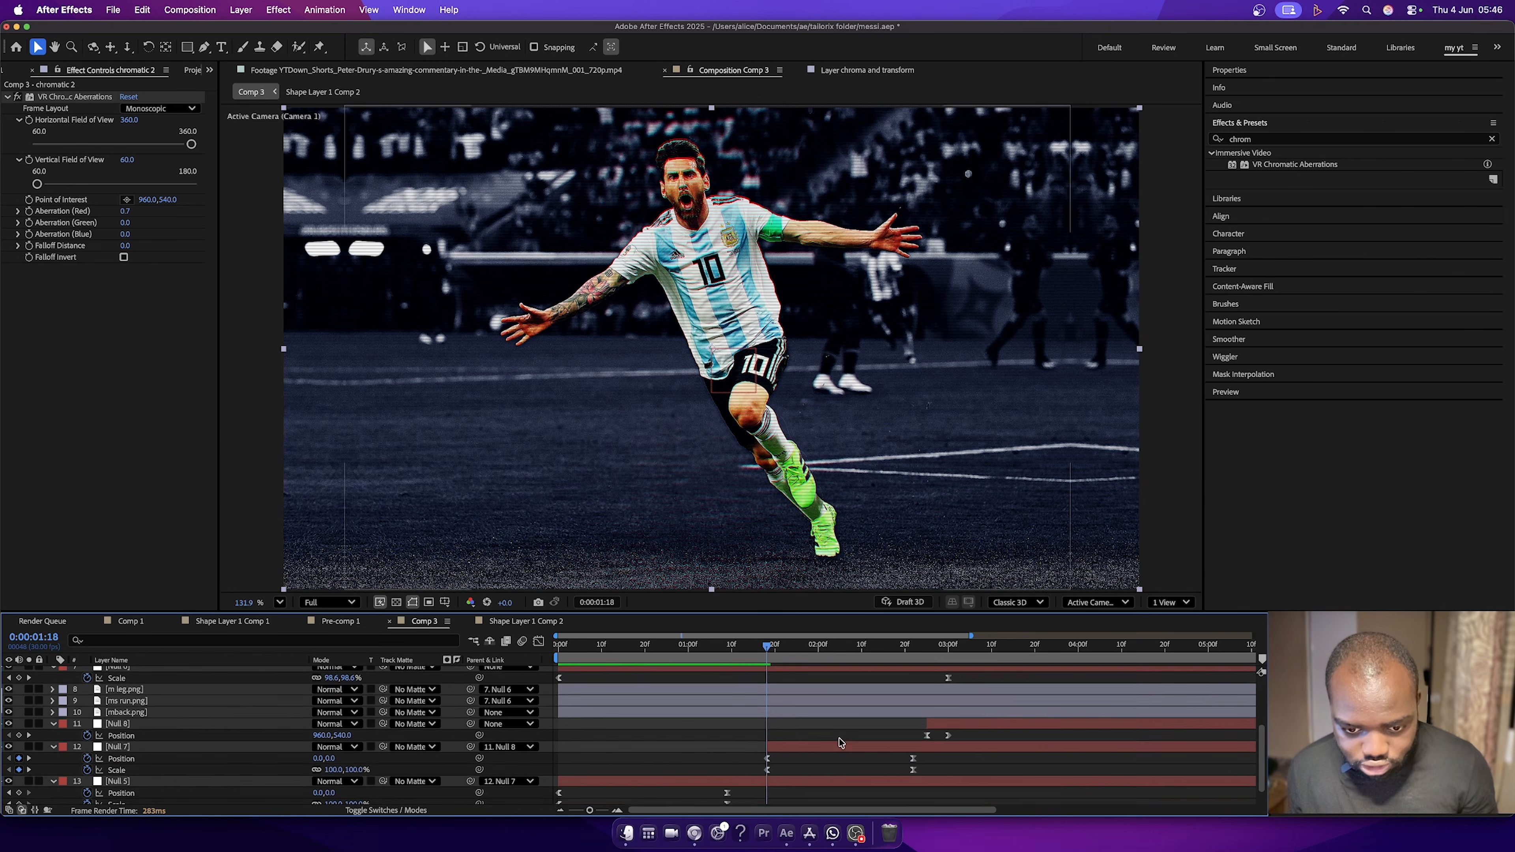
pyautogui.scroll(5, 781, 652)
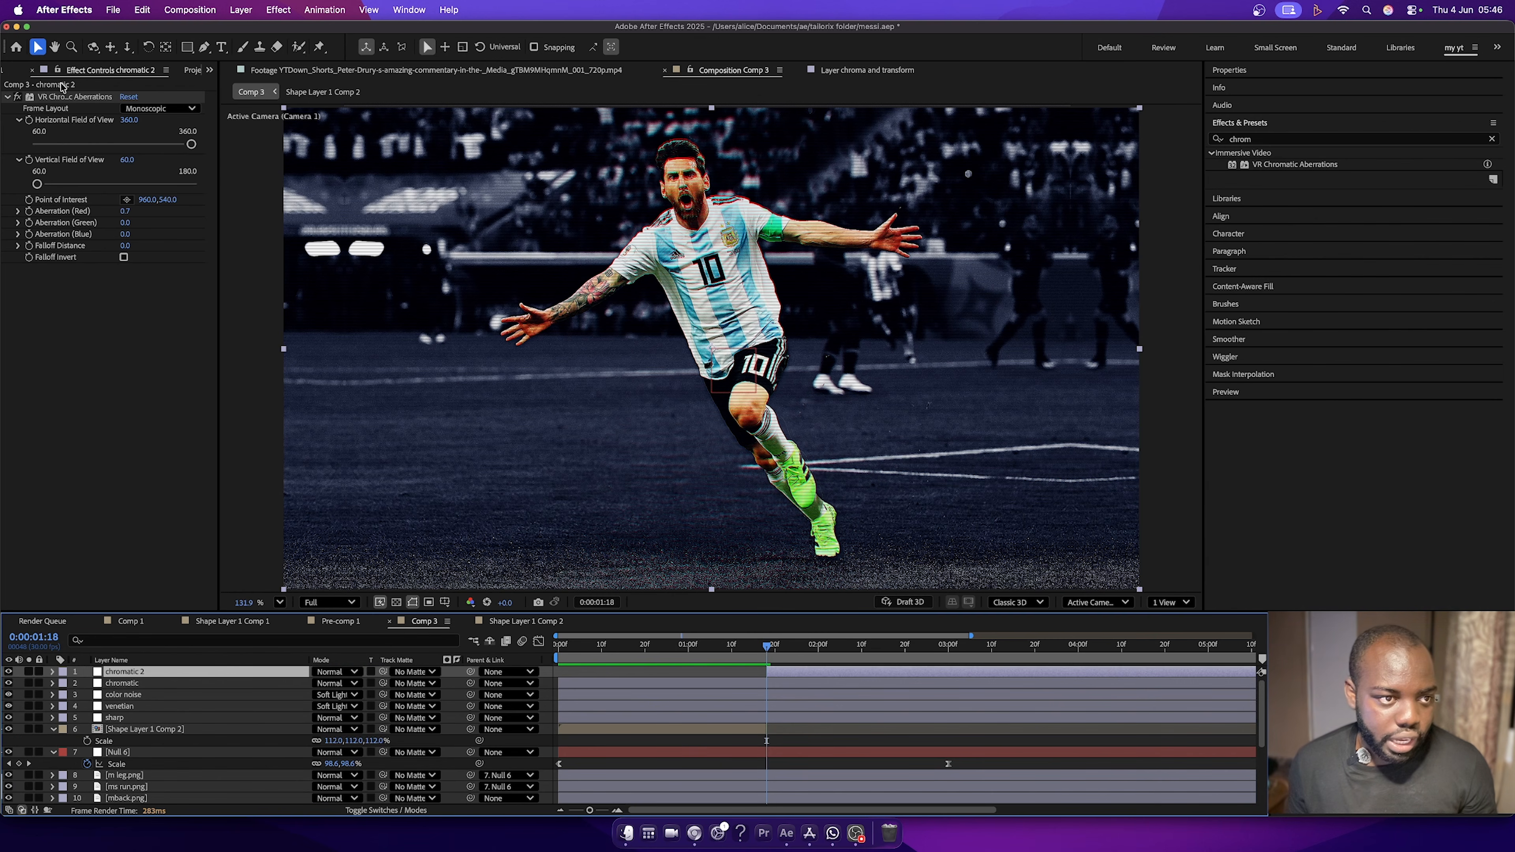
# Remove VR Chromatic Aberrations from the chromatic 2 layer and apply the CC Lens effect to it instead.
pyautogui.click(73, 96)
pyautogui.press('Delete')
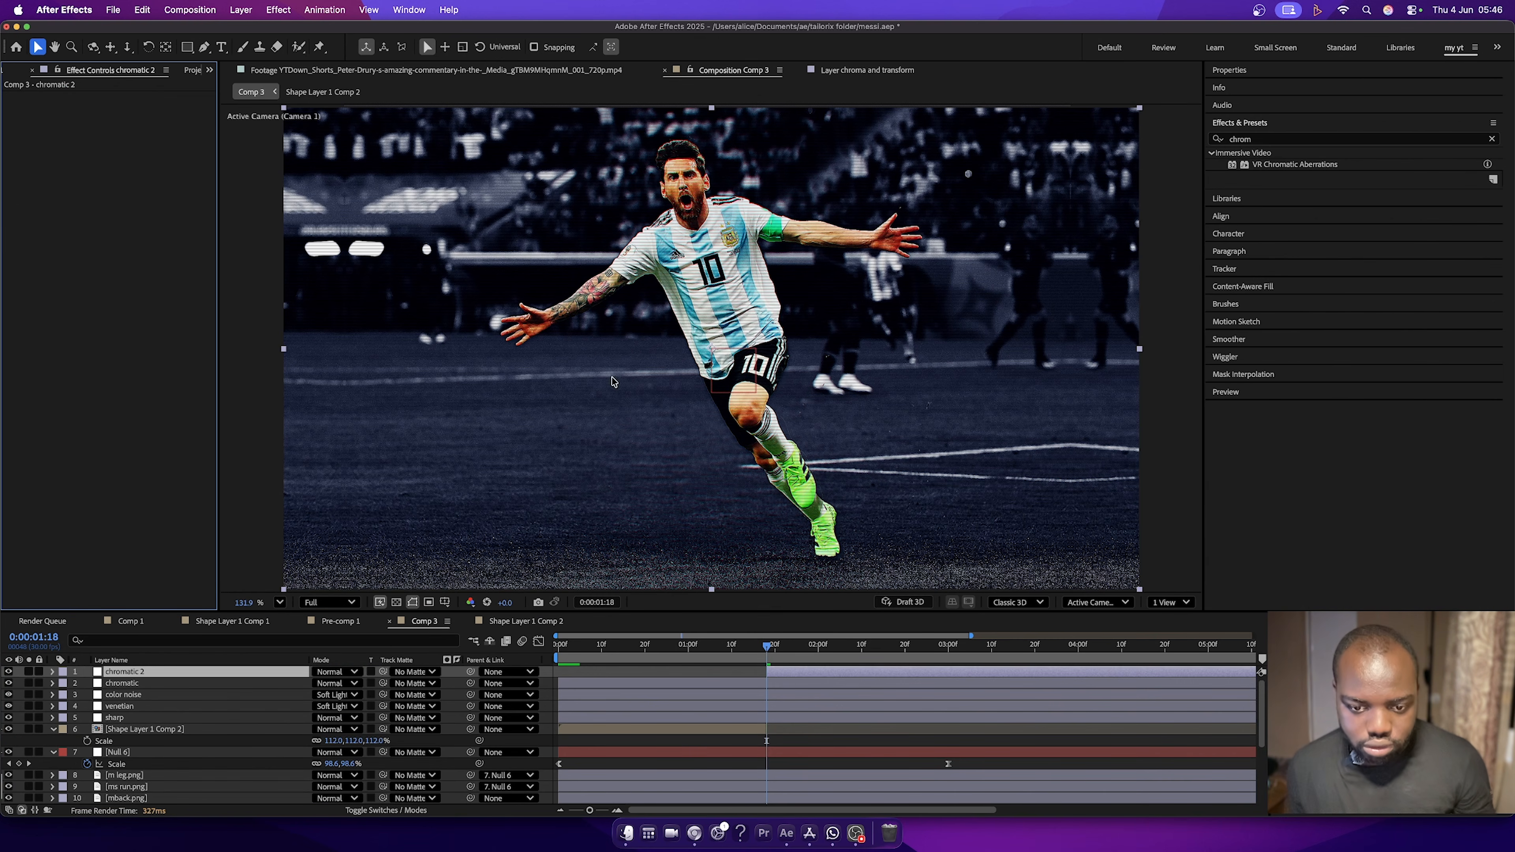
pyautogui.click(1246, 140)
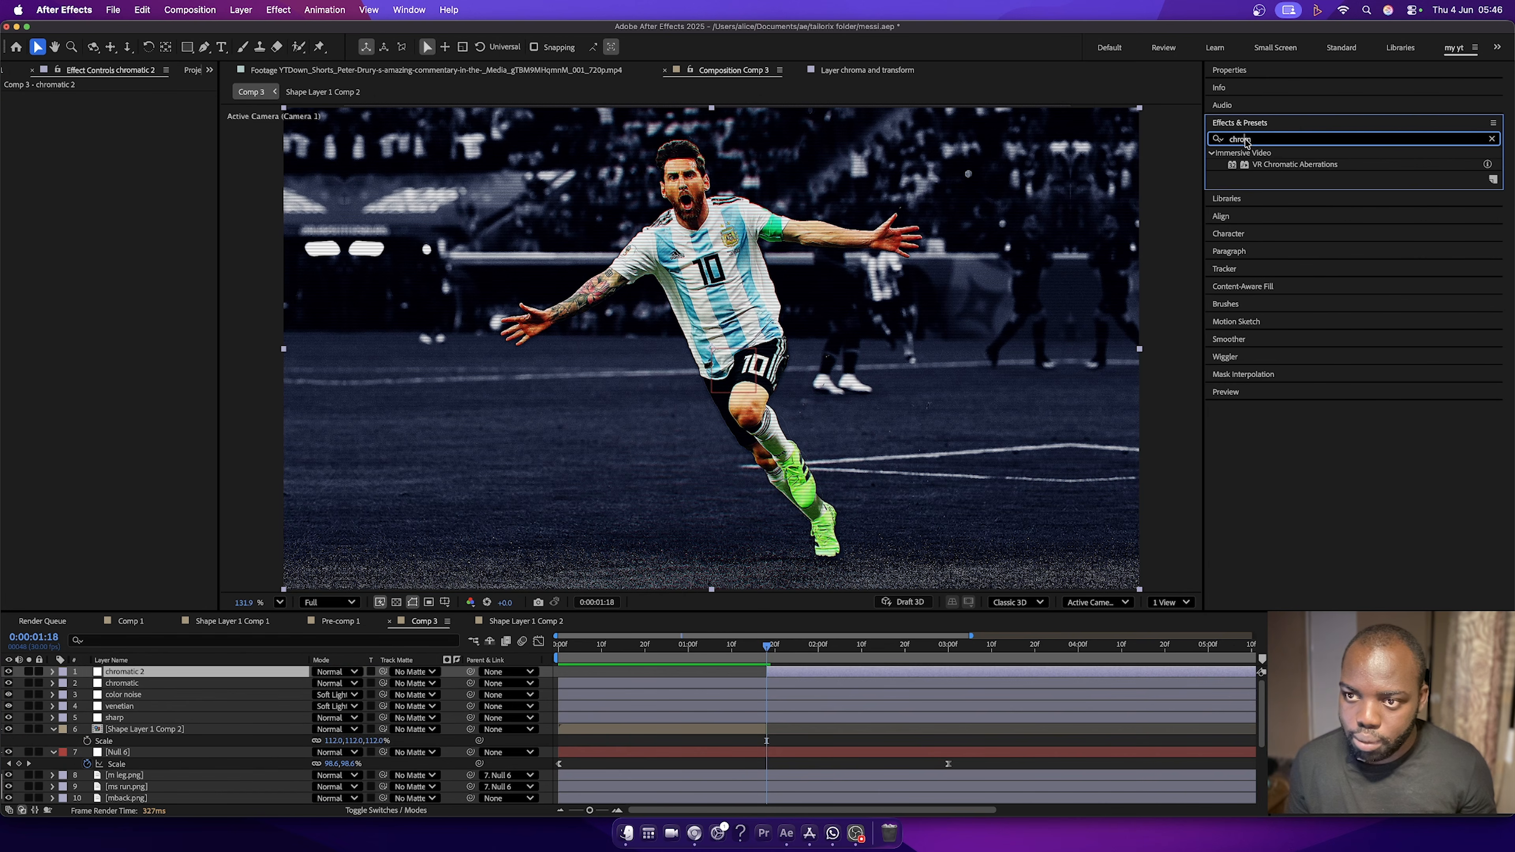
pyautogui.doubleClick(1245, 140)
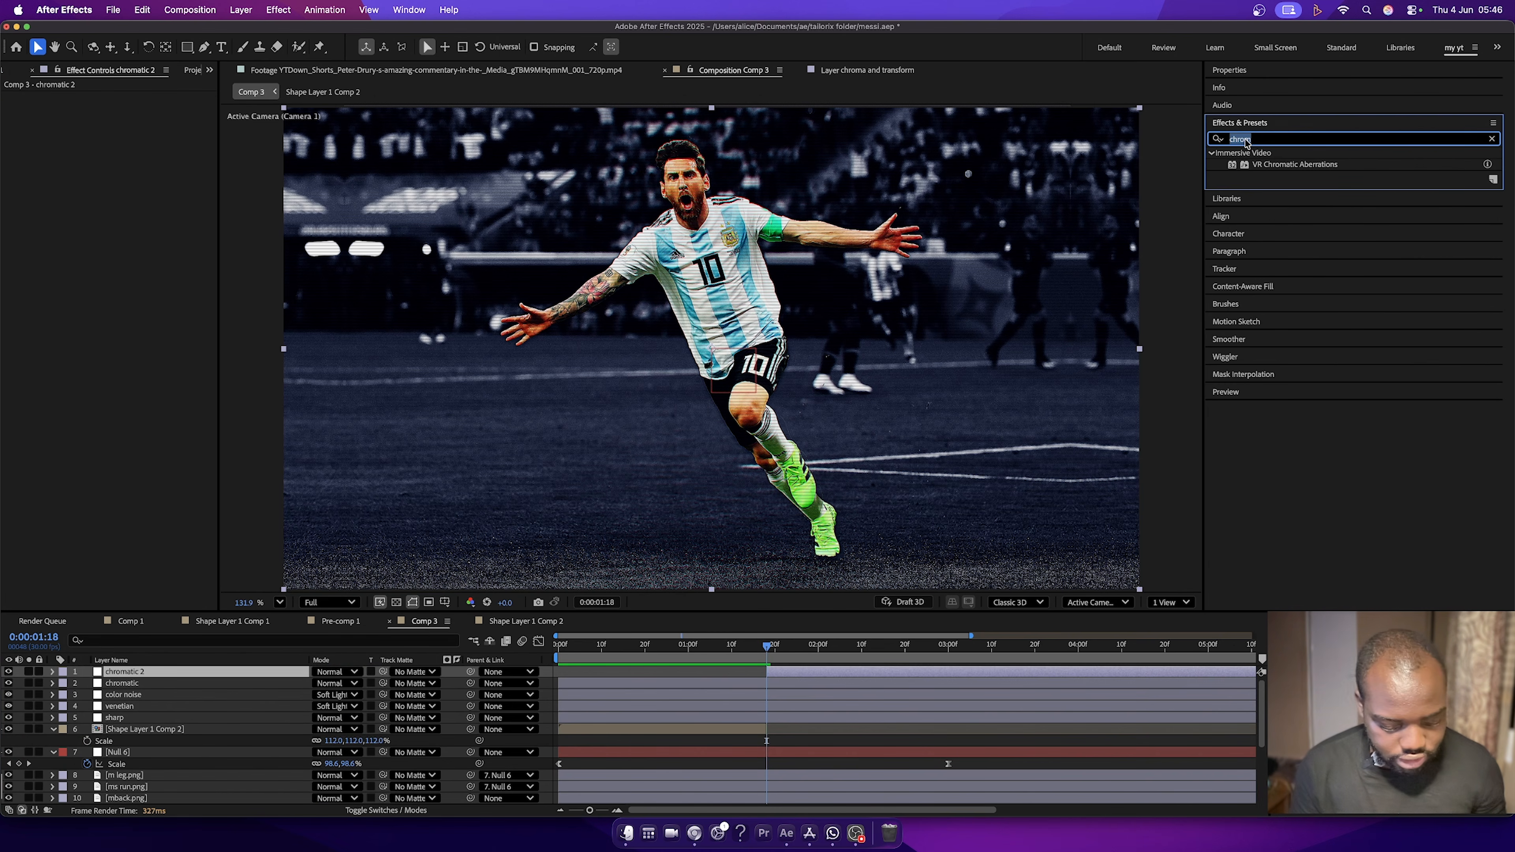
pyautogui.write('cc l')
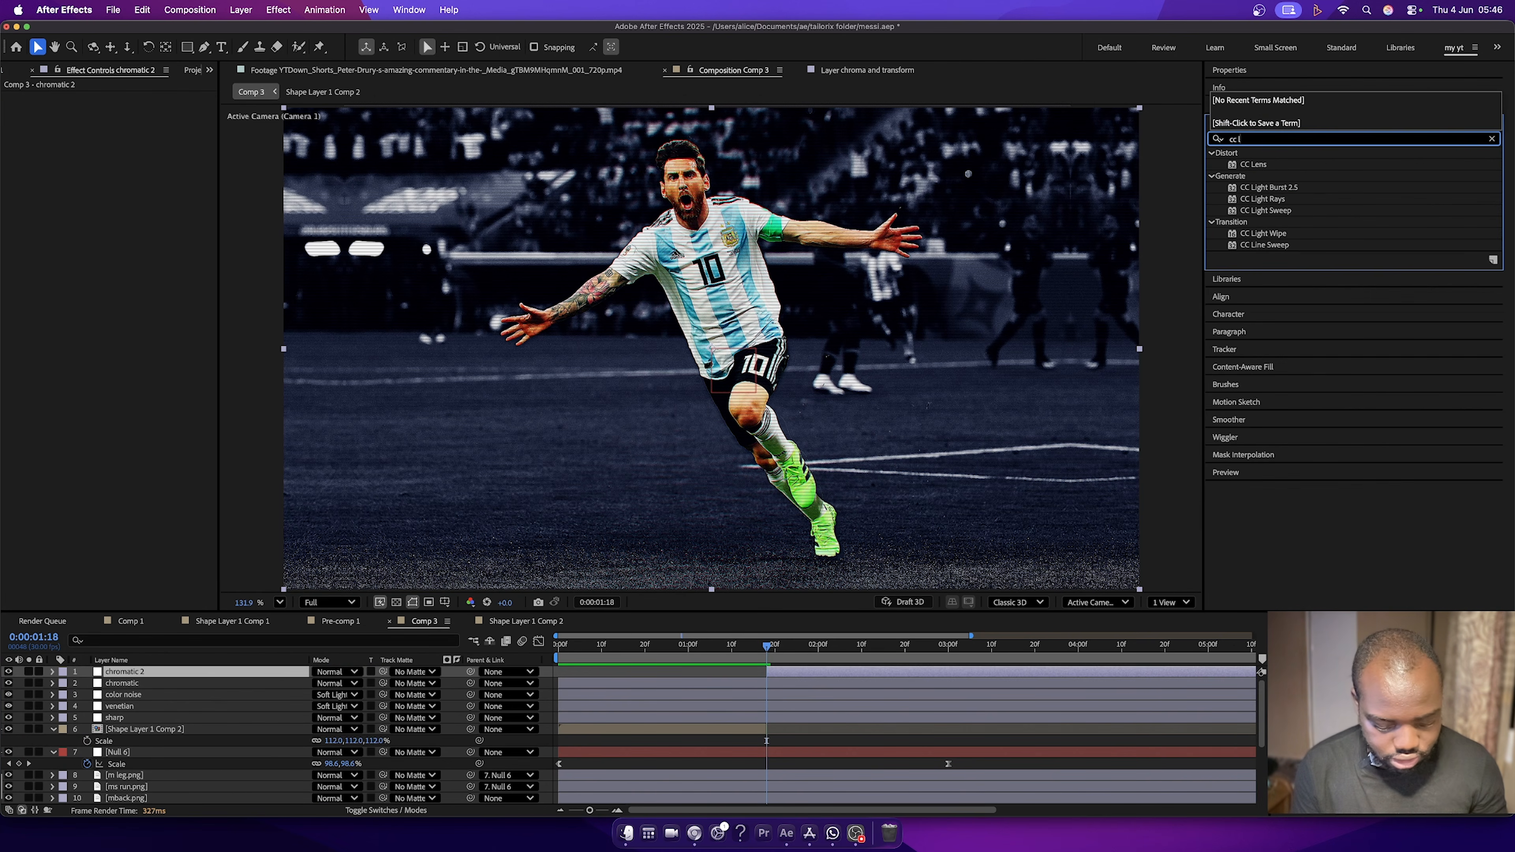
pyautogui.write('en')
pyautogui.moveTo(1252, 164); pyautogui.dragTo(796, 673)
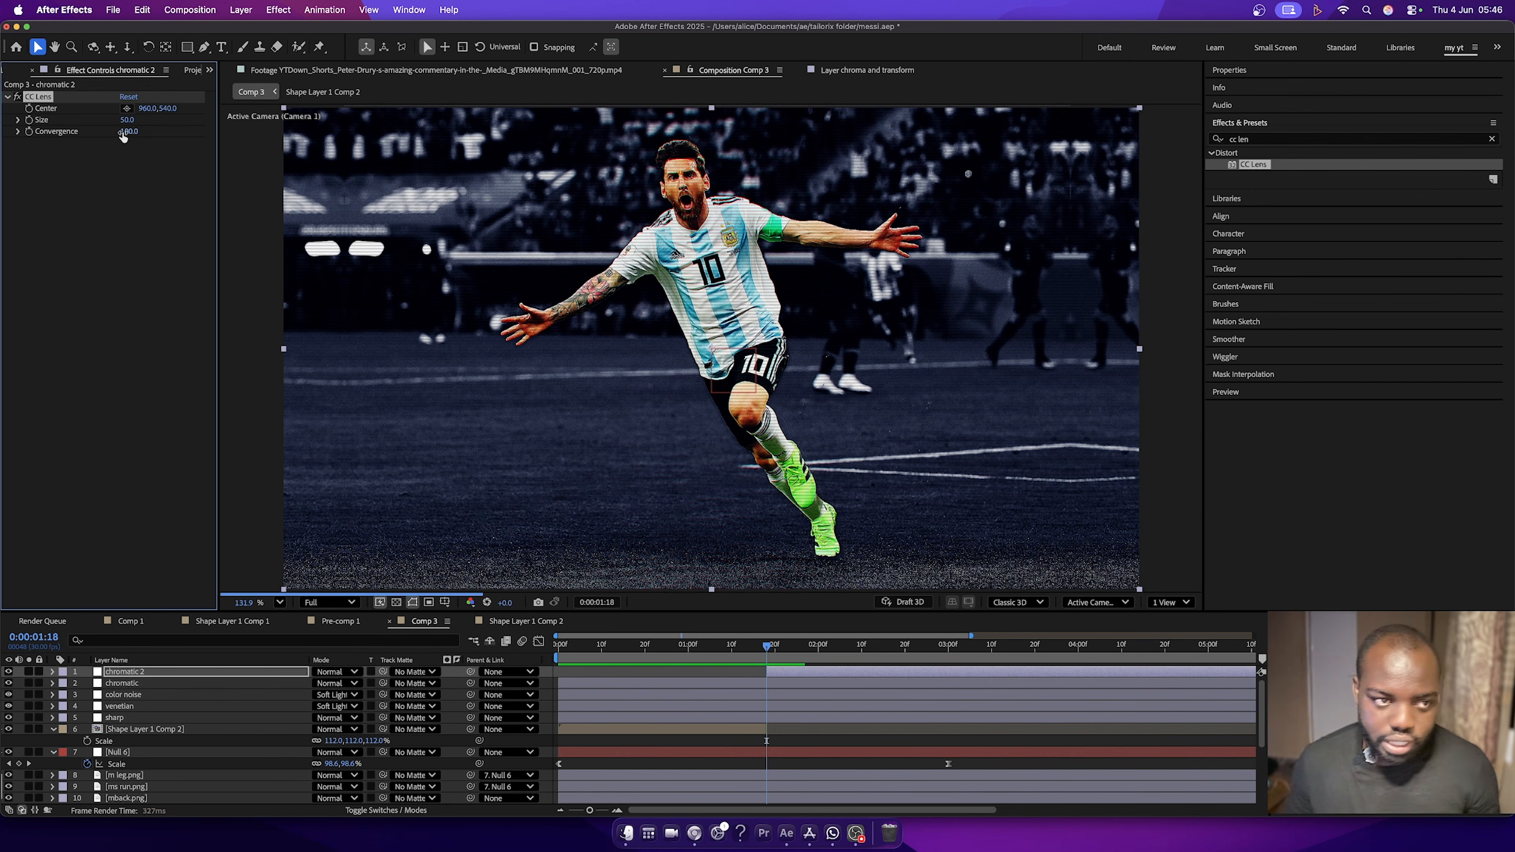
# Set the CC Lens size to 180, check the frame at 0:00:02:22 and raise the size to 189.
pyautogui.click(130, 120)
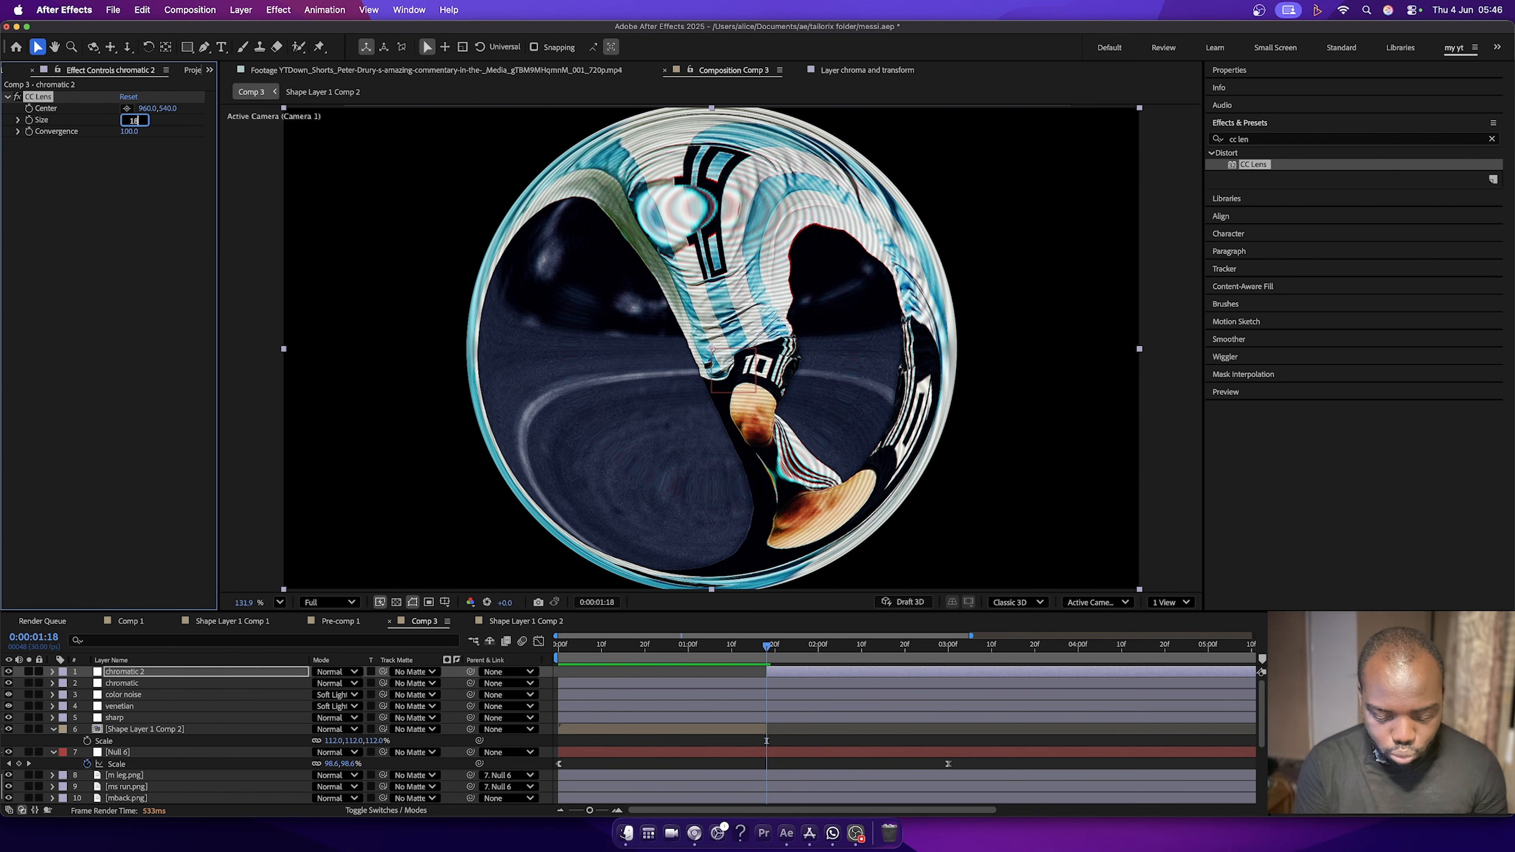
pyautogui.write('180')
pyautogui.press('Return')
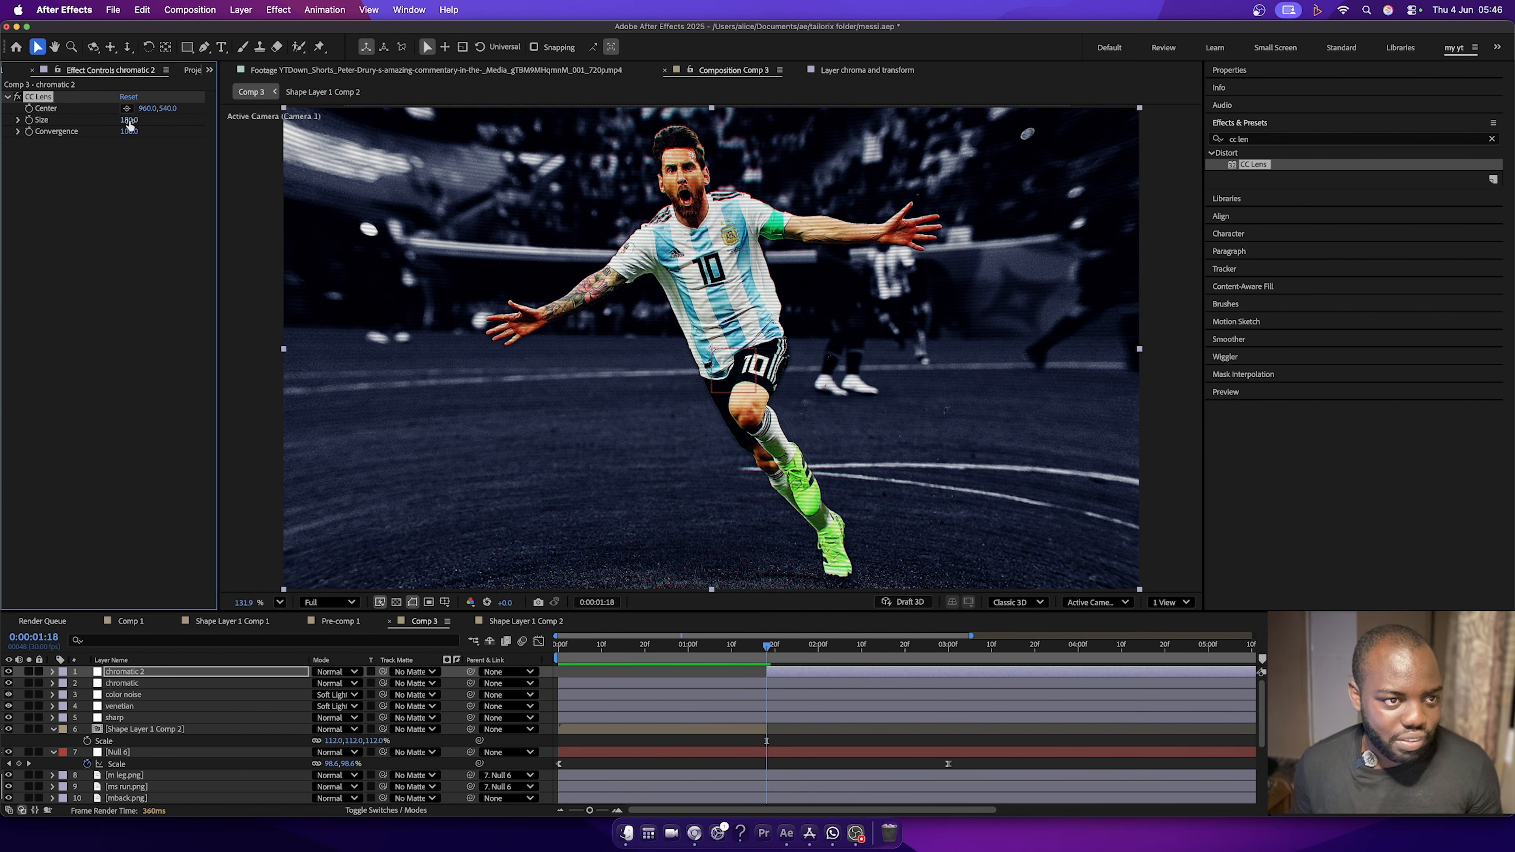
pyautogui.moveTo(852, 650); pyautogui.dragTo(903, 653)
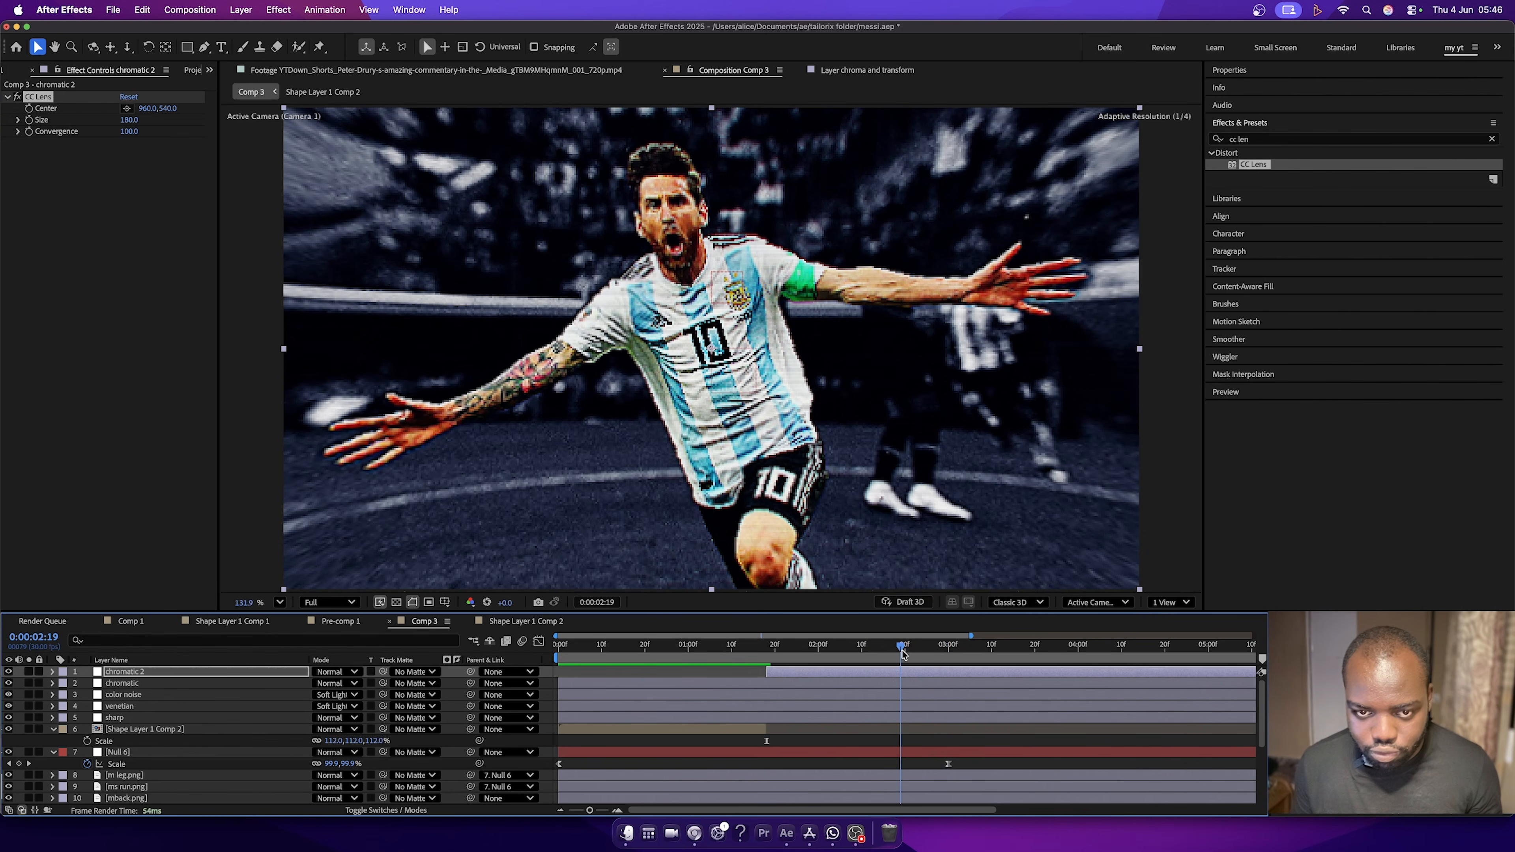
pyautogui.scroll(-5, 966, 690)
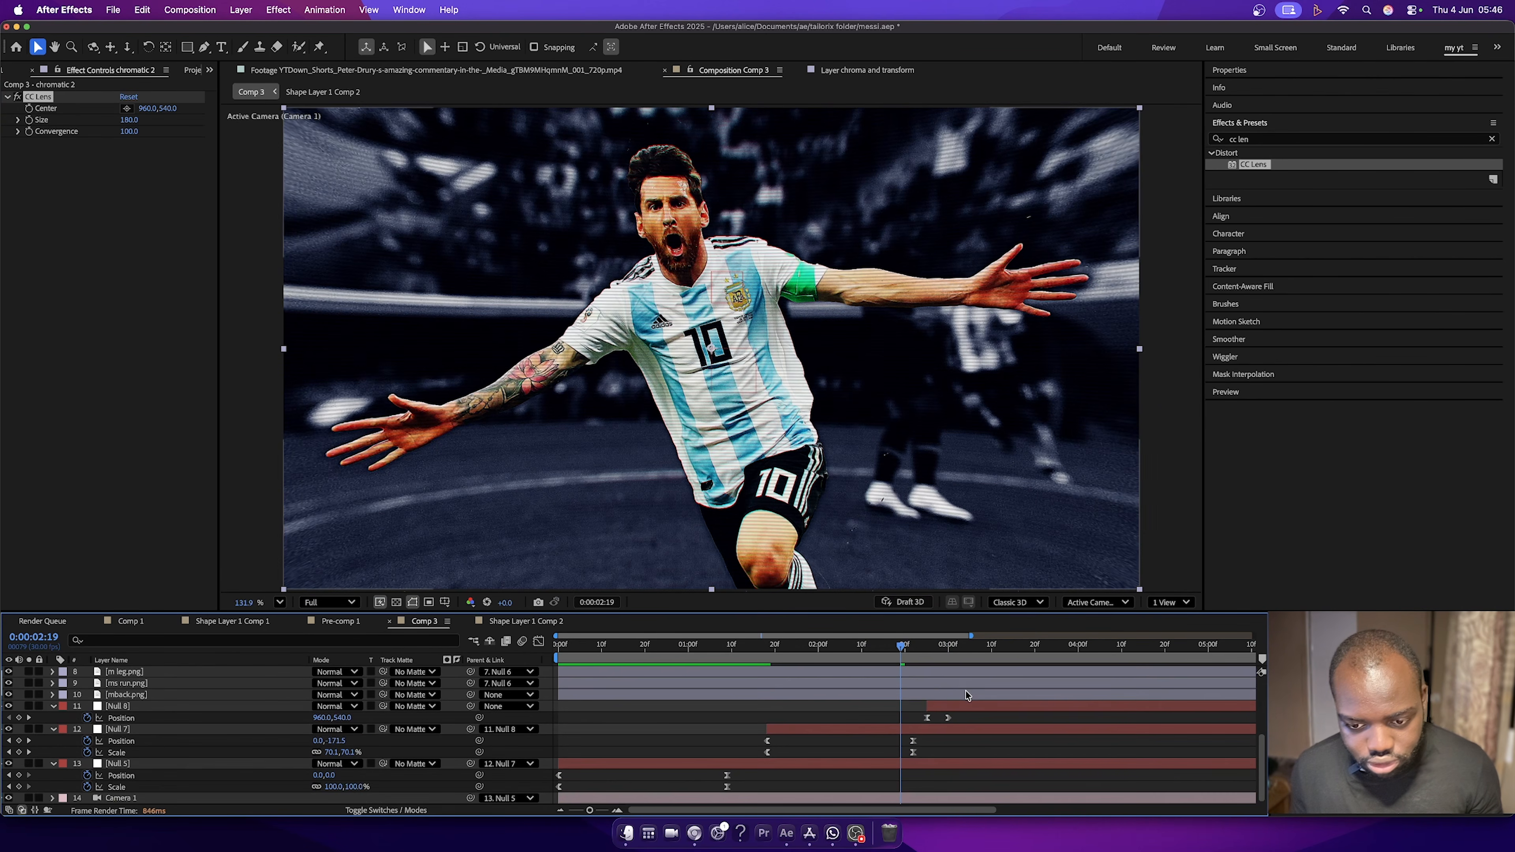
pyautogui.moveTo(900, 659); pyautogui.dragTo(915, 650)
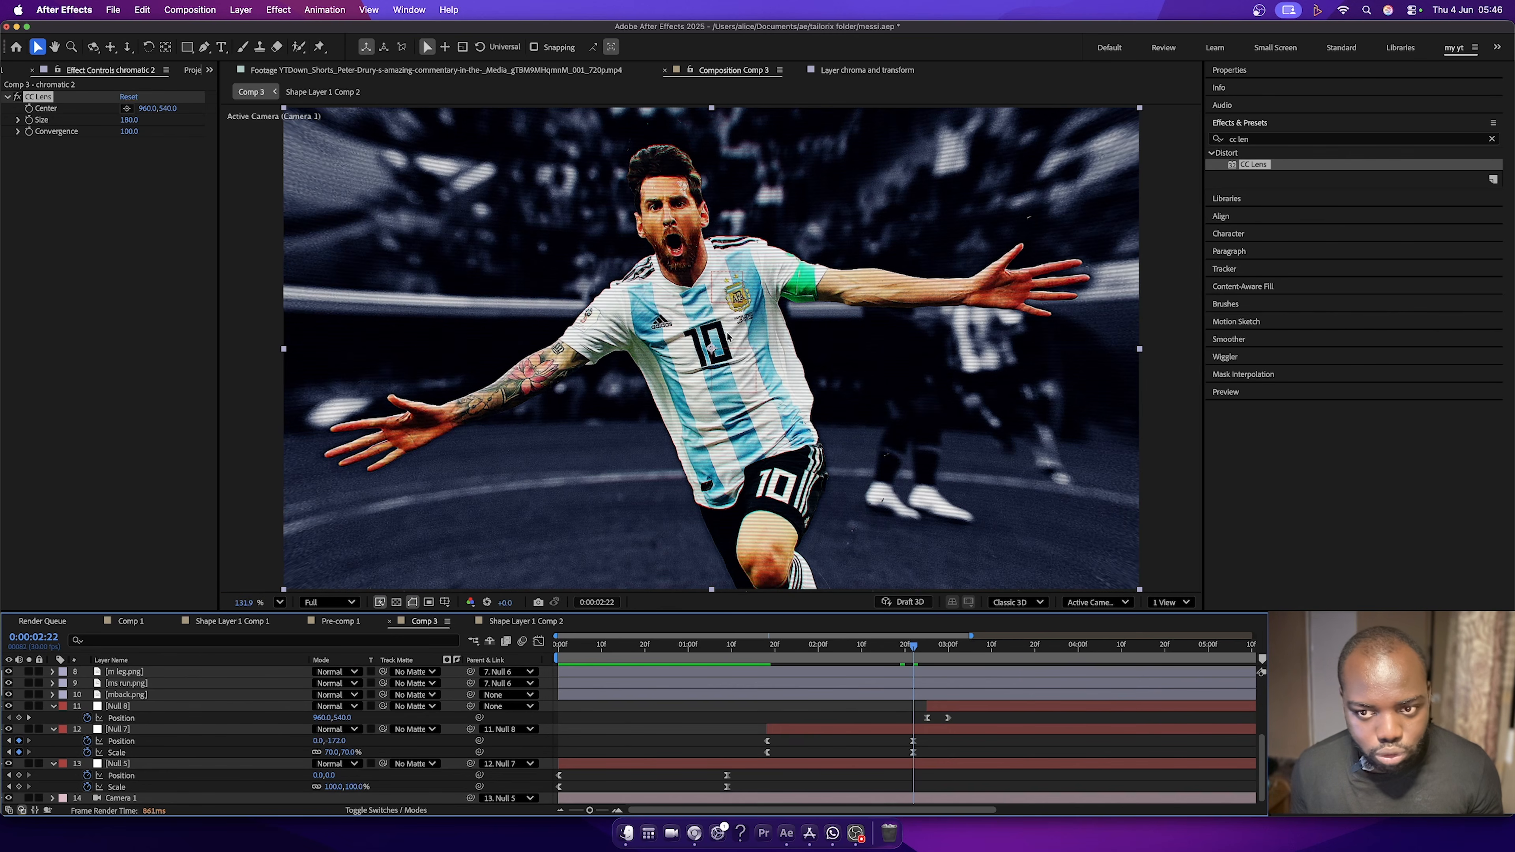
pyautogui.moveTo(129, 120); pyautogui.dragTo(133, 120)
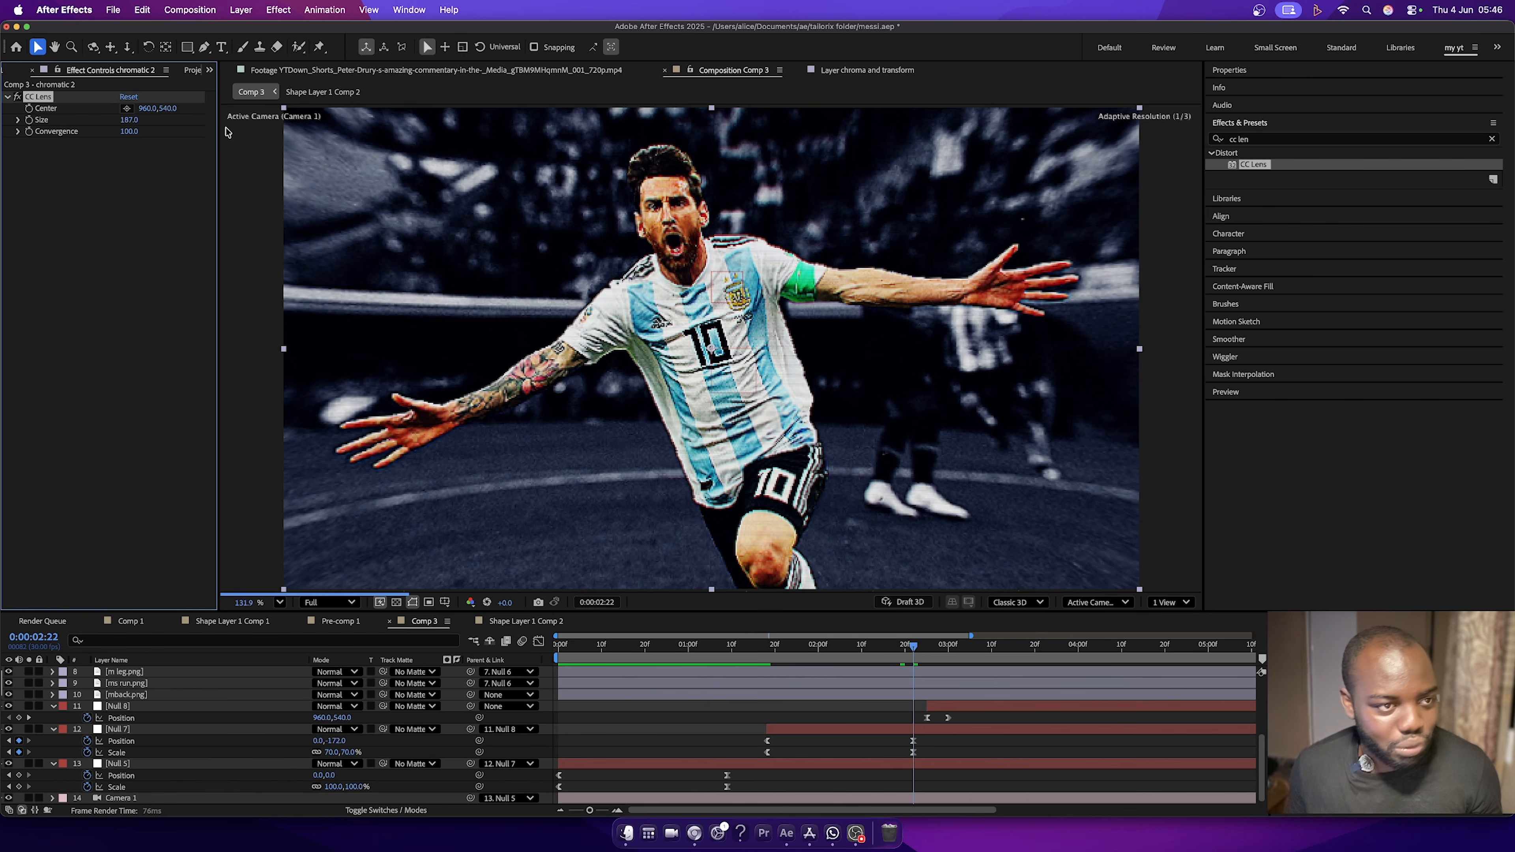
# Duplicate the chromatic 2 layer and remove the CC Lens effect from the copy.
pyautogui.scroll(5, 820, 674)
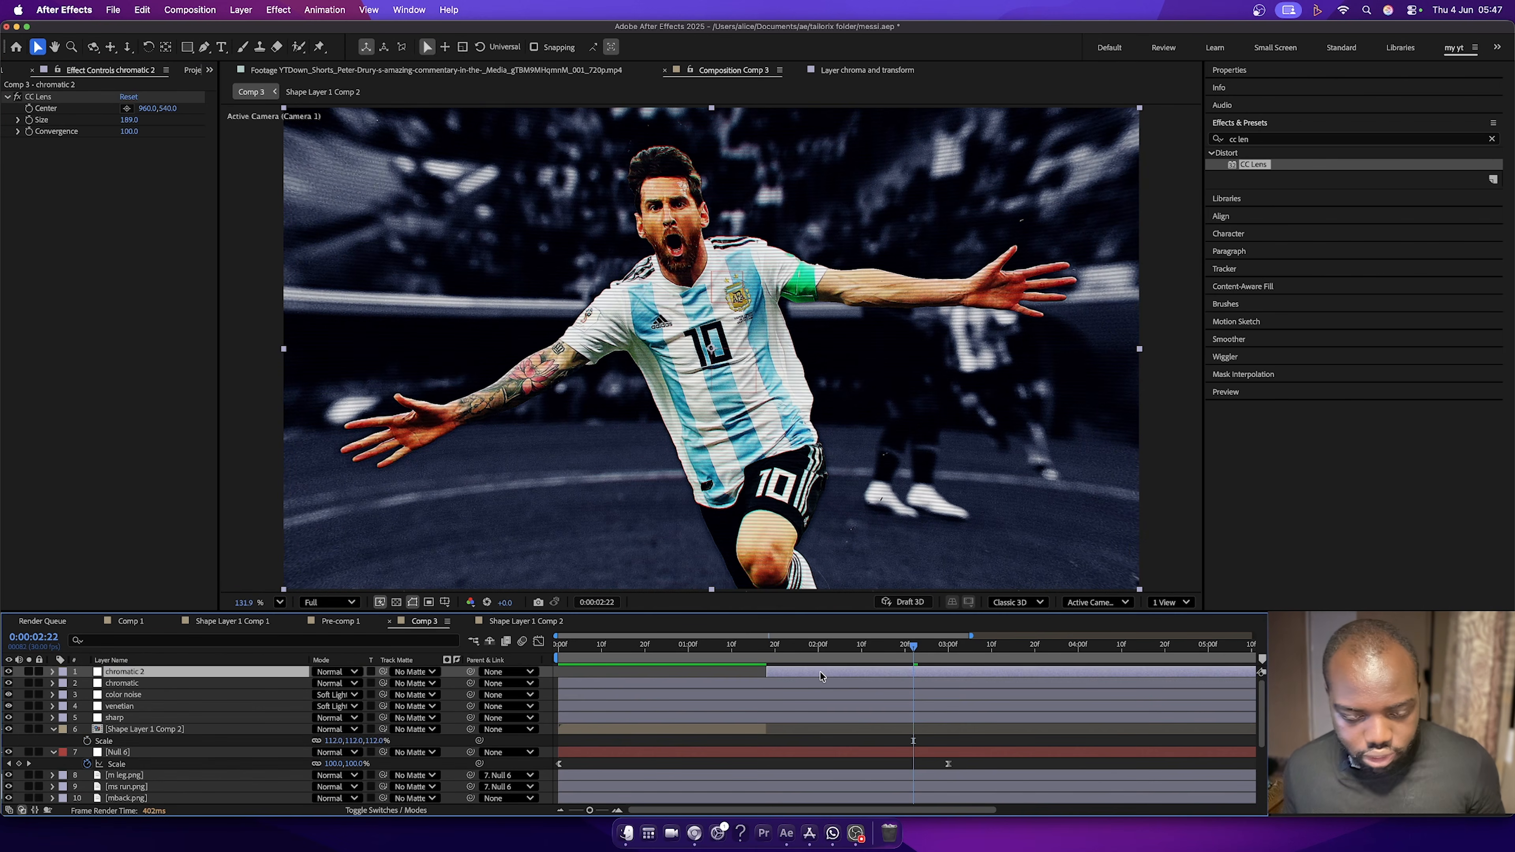
pyautogui.press('super+d')
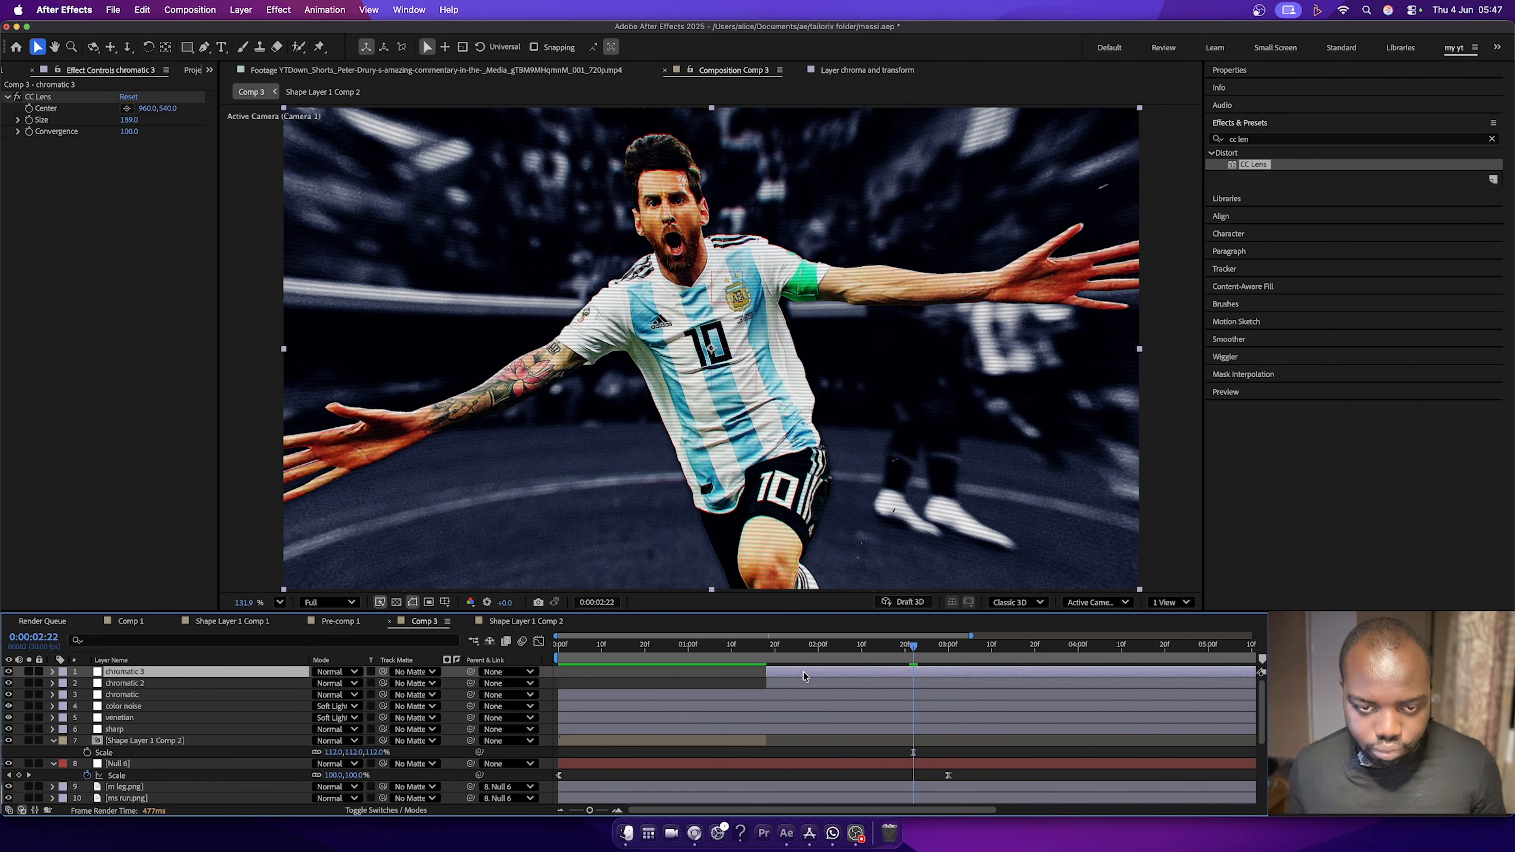
pyautogui.click(39, 97)
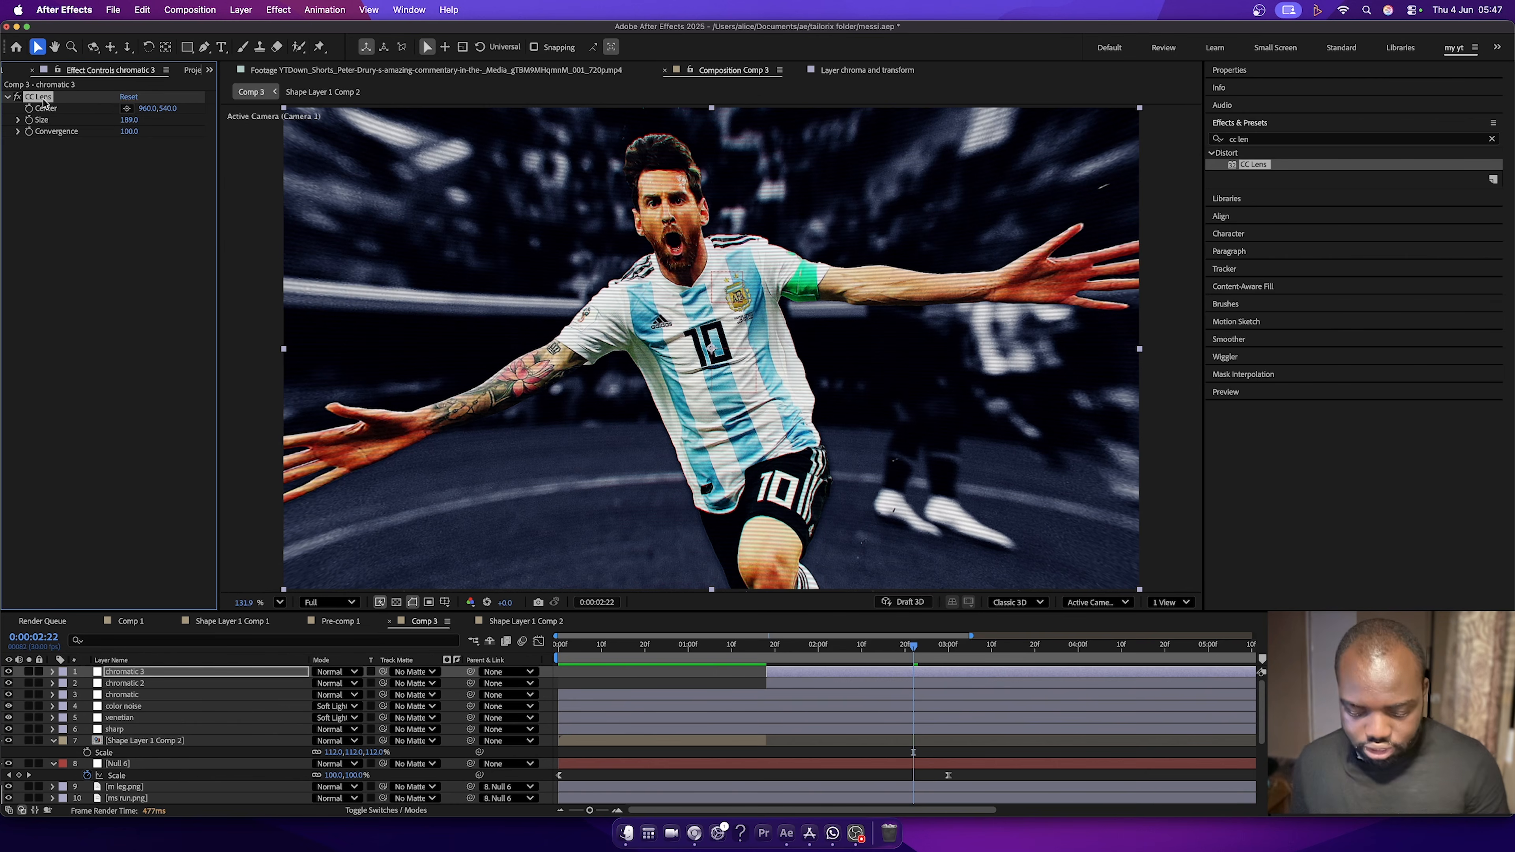
pyautogui.press('Delete')
pyautogui.doubleClick(138, 740)
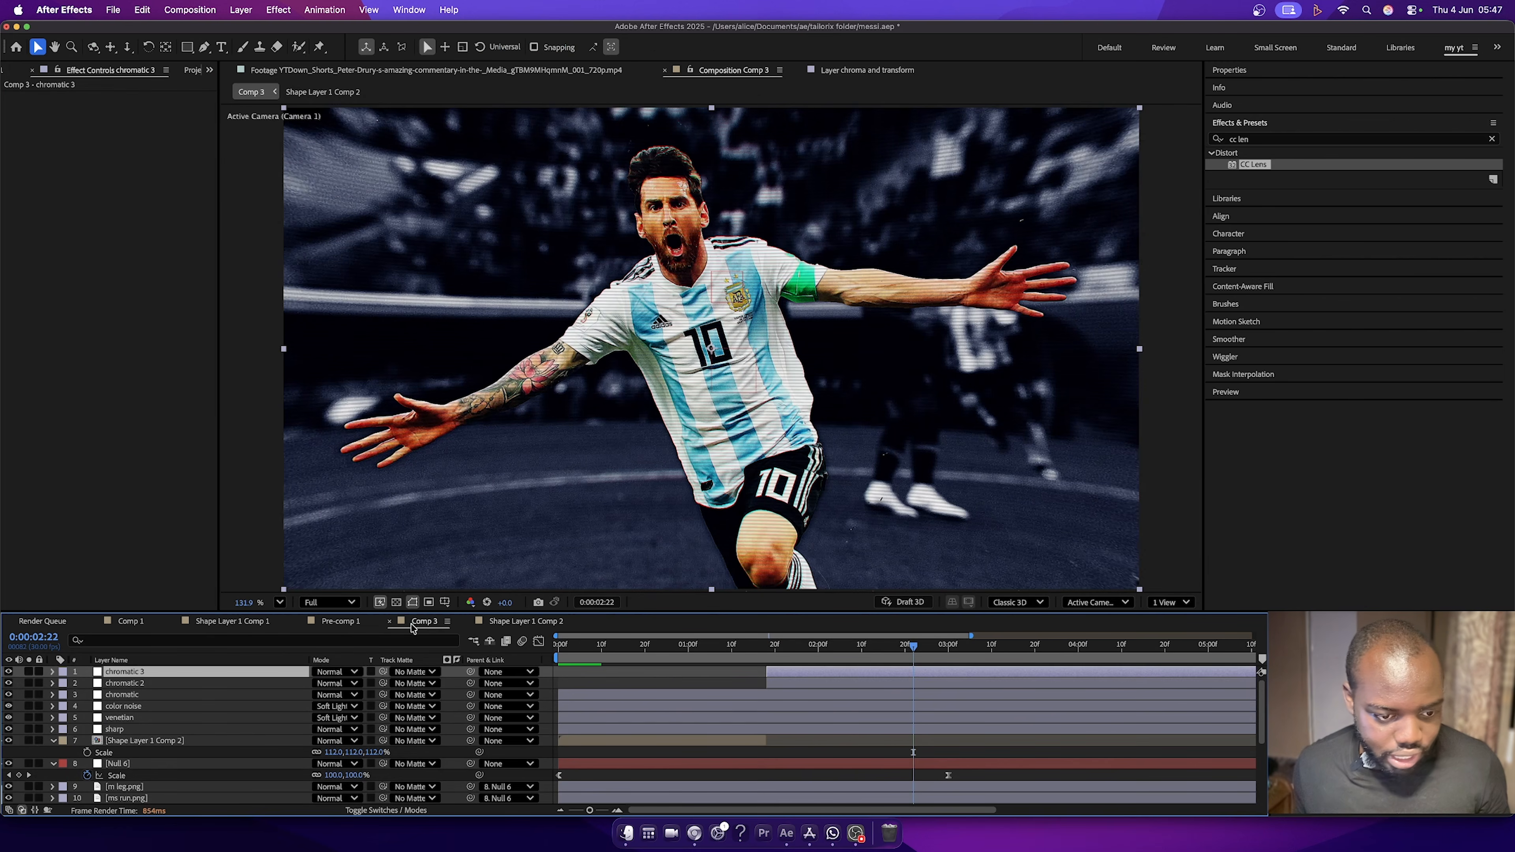
pyautogui.click(420, 623)
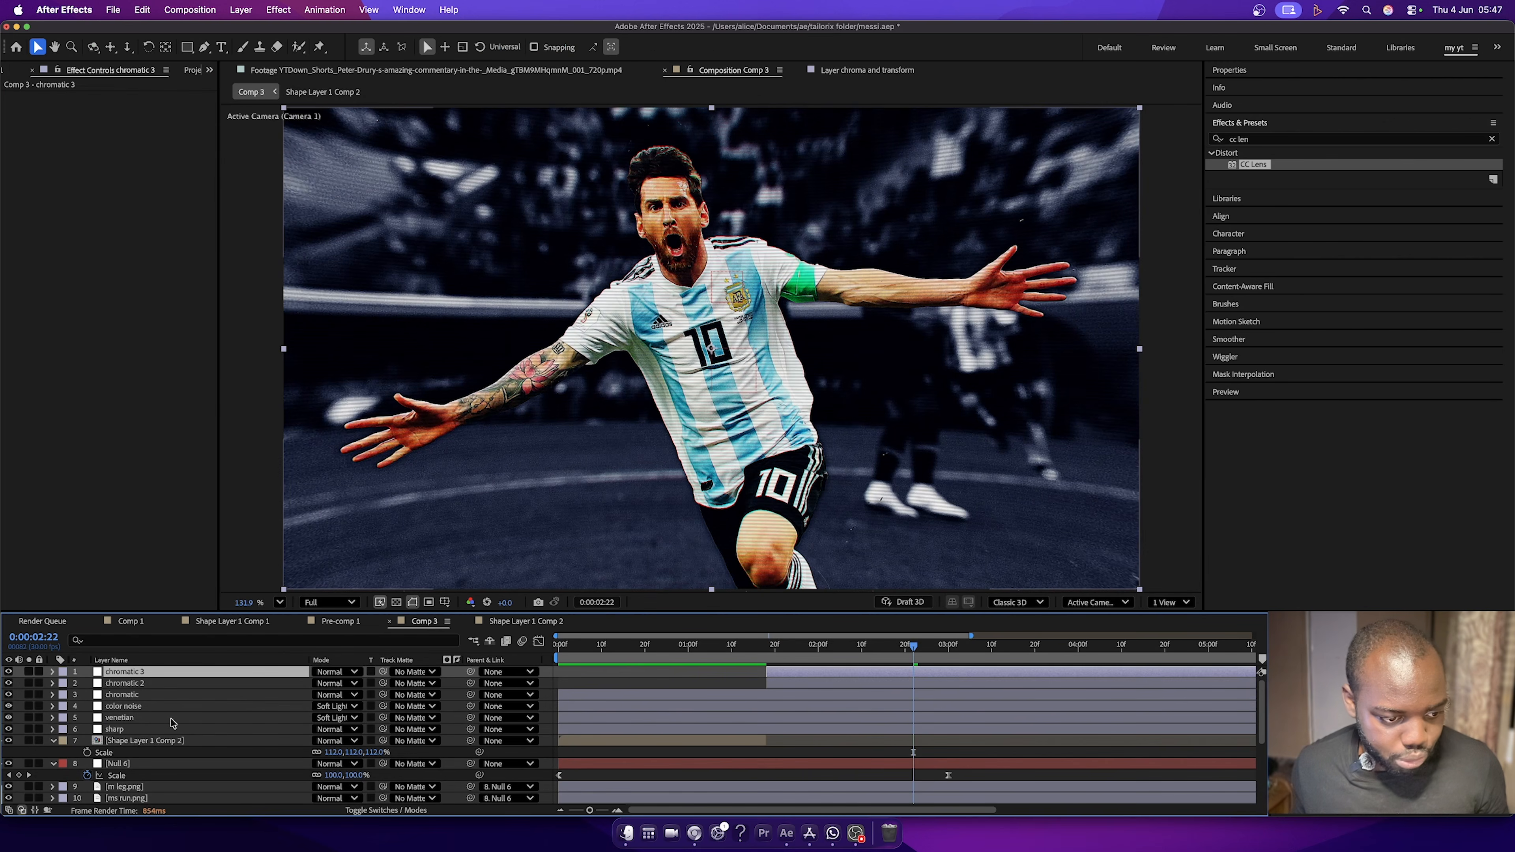
# Rename the chromatic 2 layer as cc lens.
pyautogui.click(142, 683)
pyautogui.rightClick(142, 682)
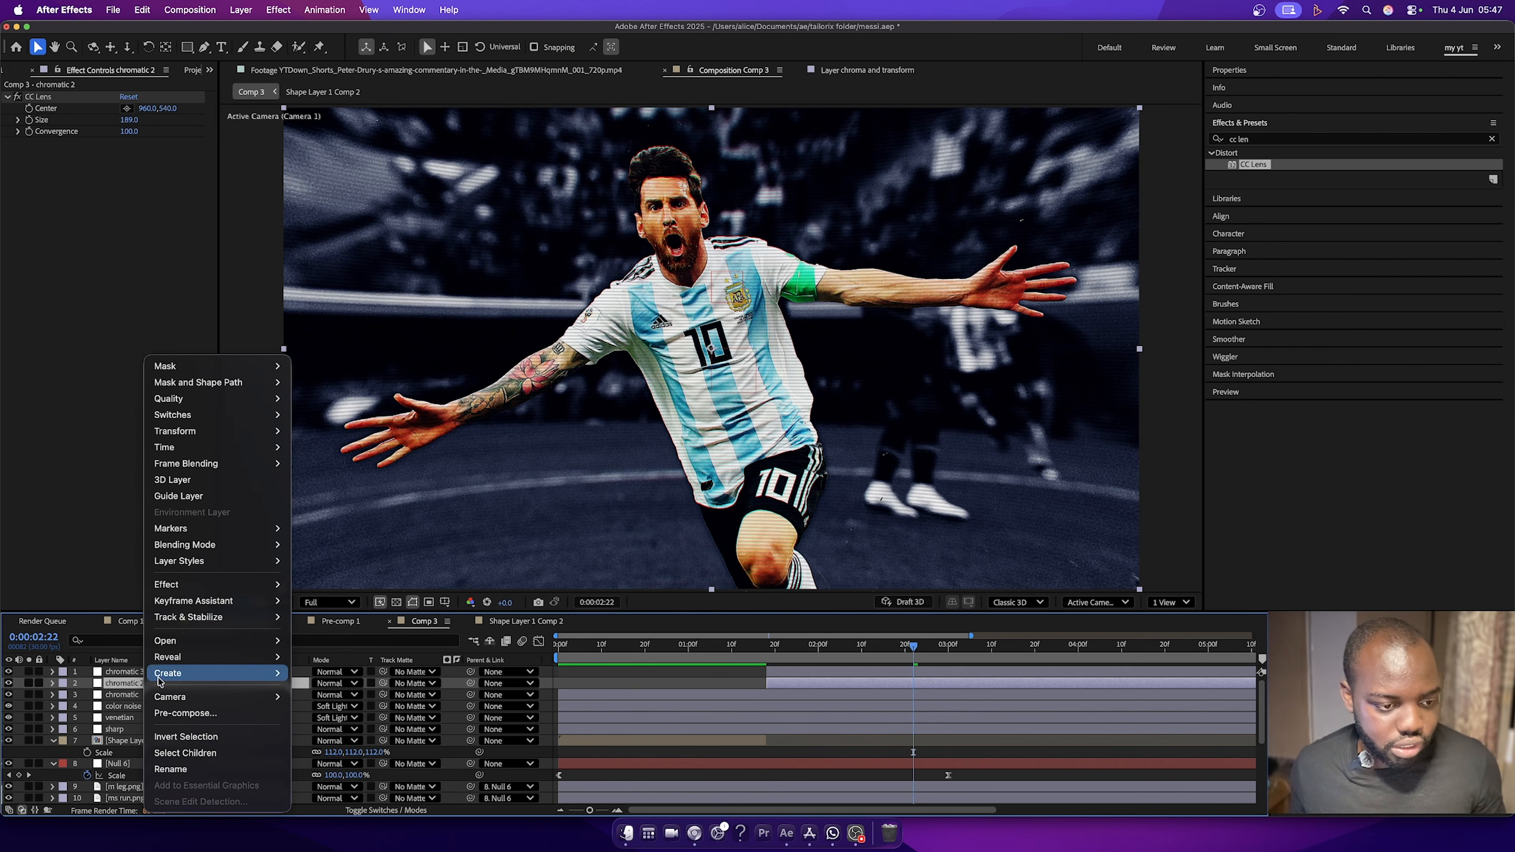
pyautogui.click(182, 772)
pyautogui.write('cc lens')
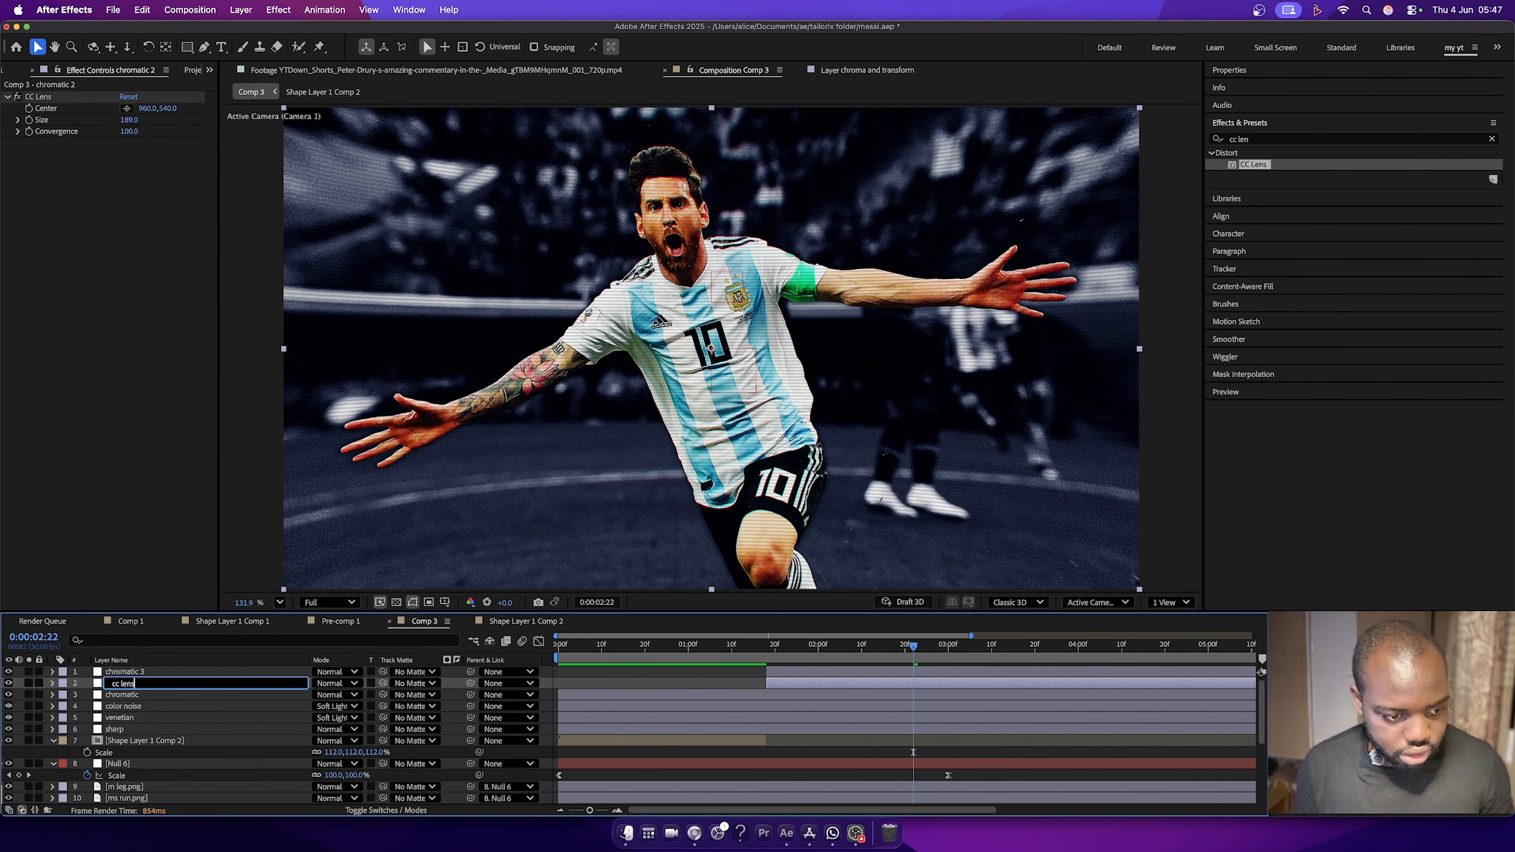
pyautogui.press('Return')
# Find the Lumetri Color effect and apply it to the chromatic 3 layer.
pyautogui.click(147, 674)
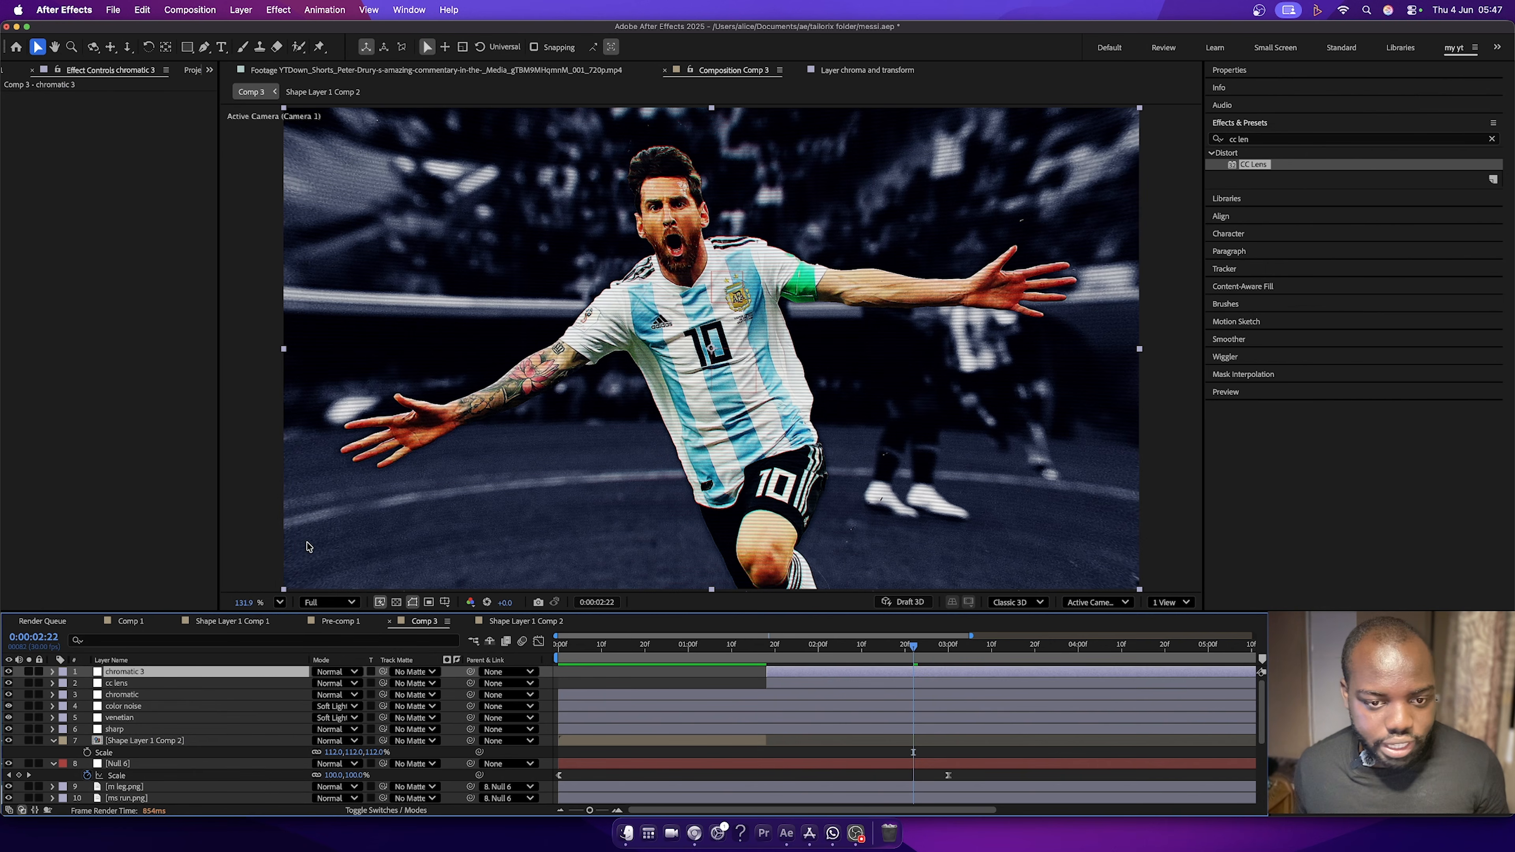
pyautogui.click(1492, 139)
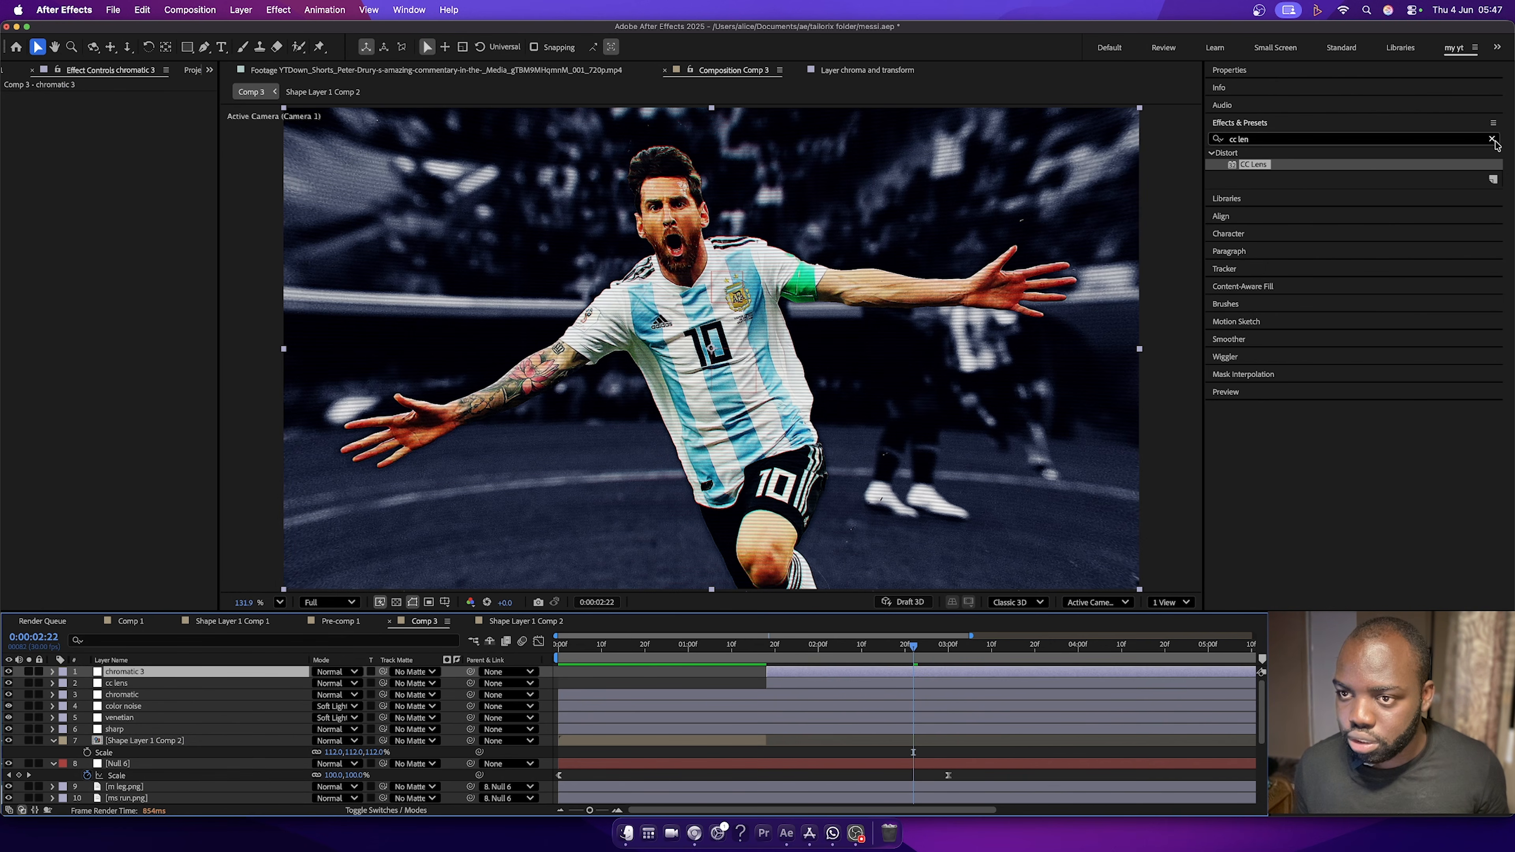
pyautogui.click(1414, 140)
pyautogui.write('lumet')
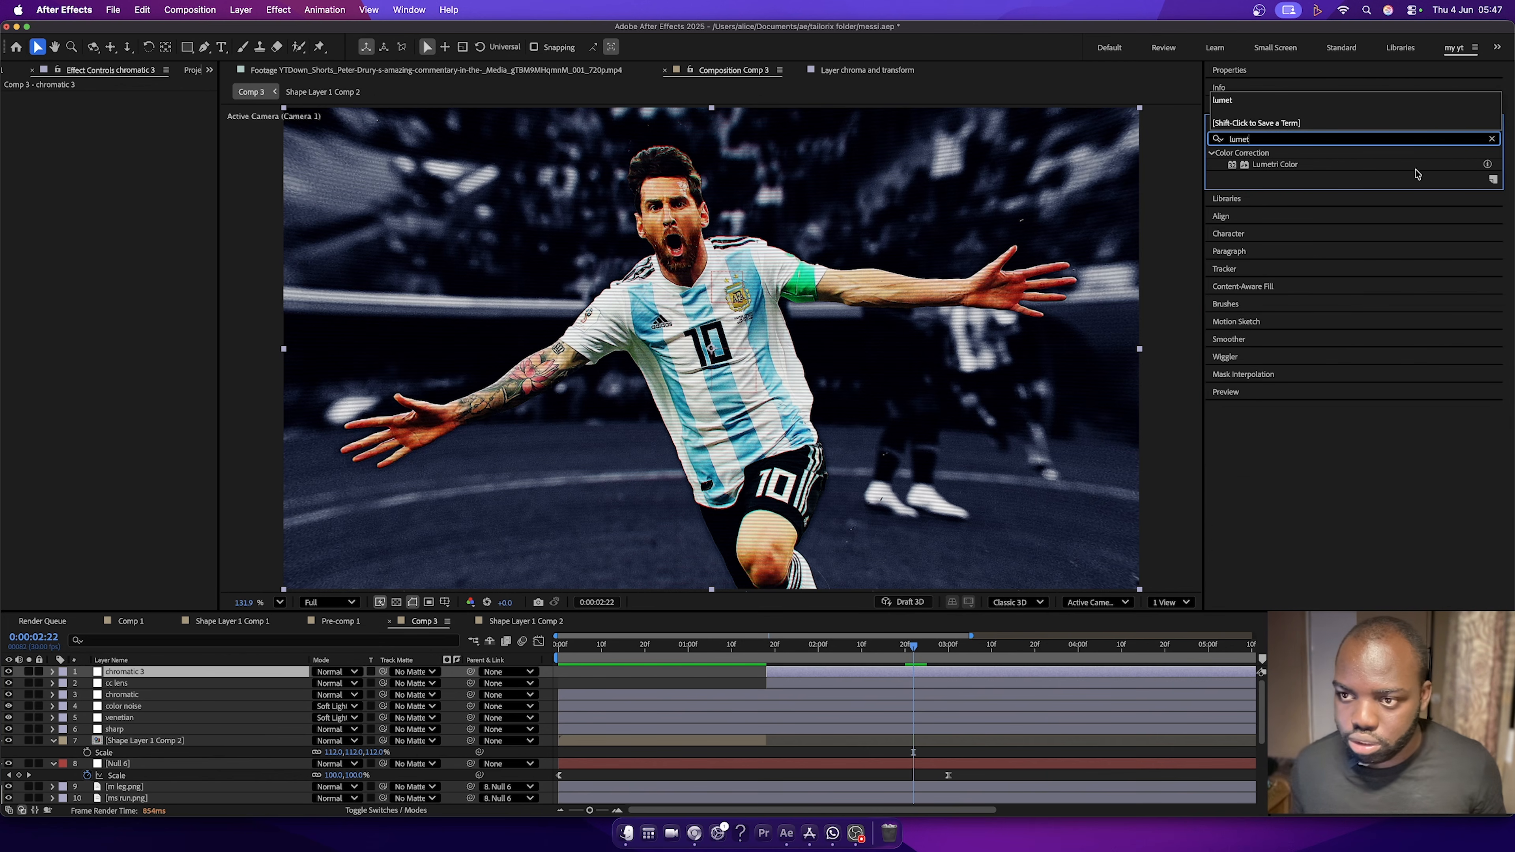
pyautogui.moveTo(1283, 166); pyautogui.dragTo(104, 276)
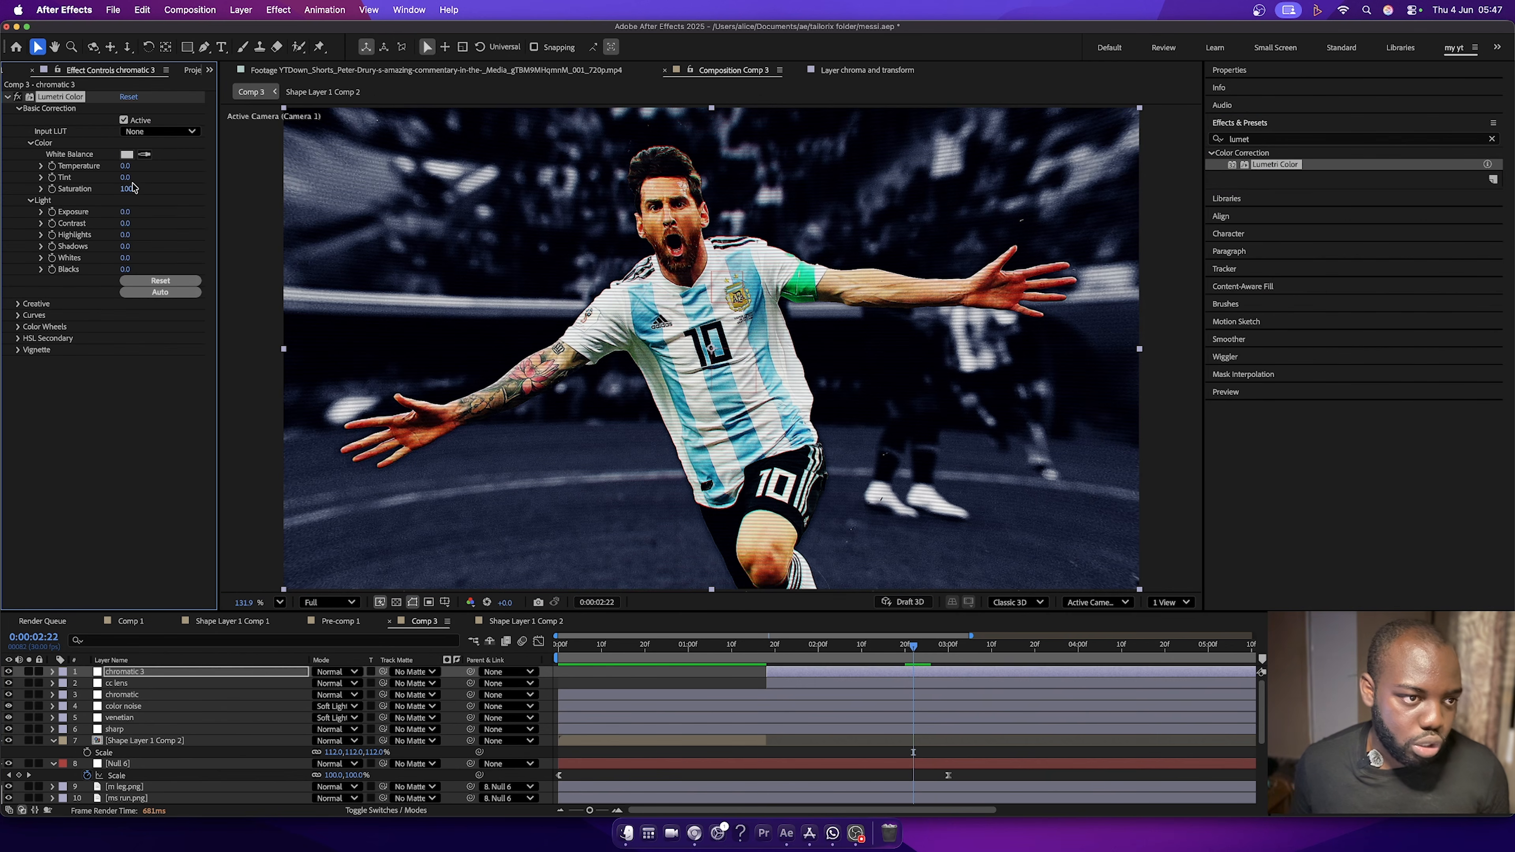
# Set the Lumetri Color exposure to 1 and its saturation to 200 on the chromatic 3 layer.
pyautogui.click(125, 212)
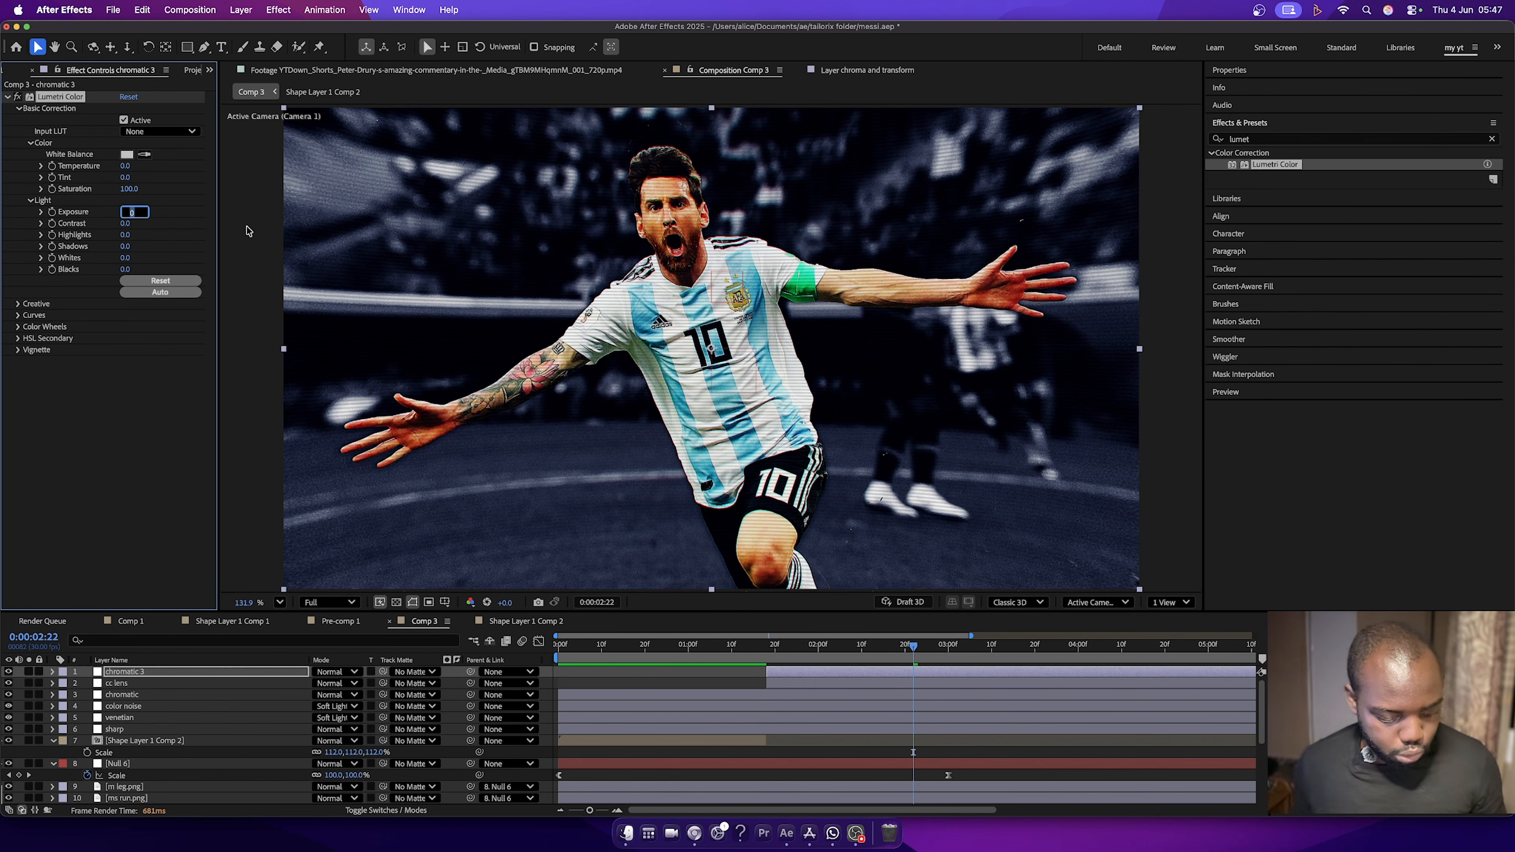
pyautogui.write('1')
pyautogui.press('Return')
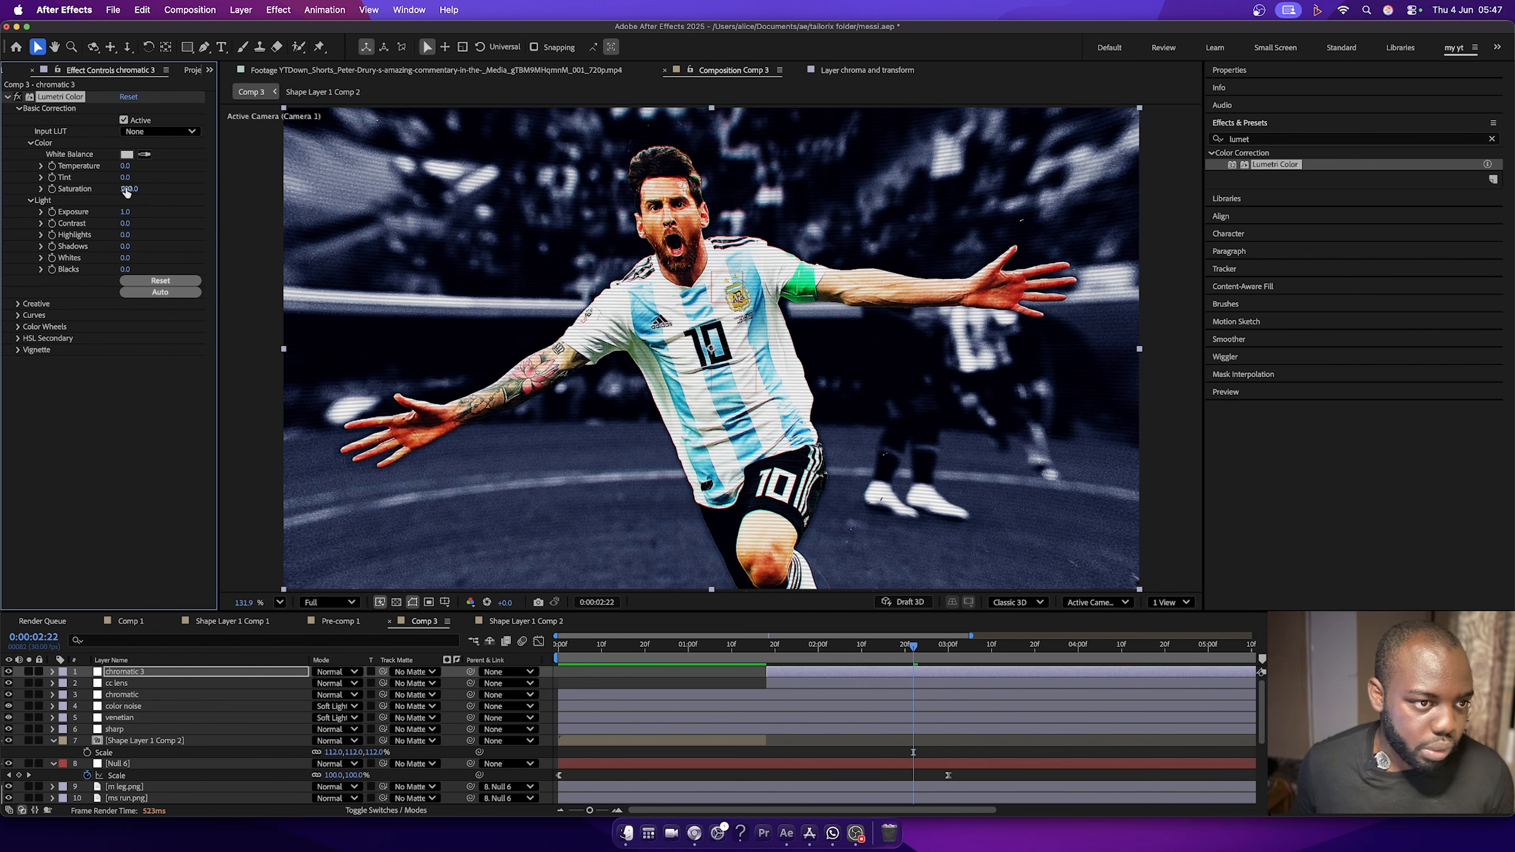
pyautogui.moveTo(225, 190); pyautogui.dragTo(281, 190)
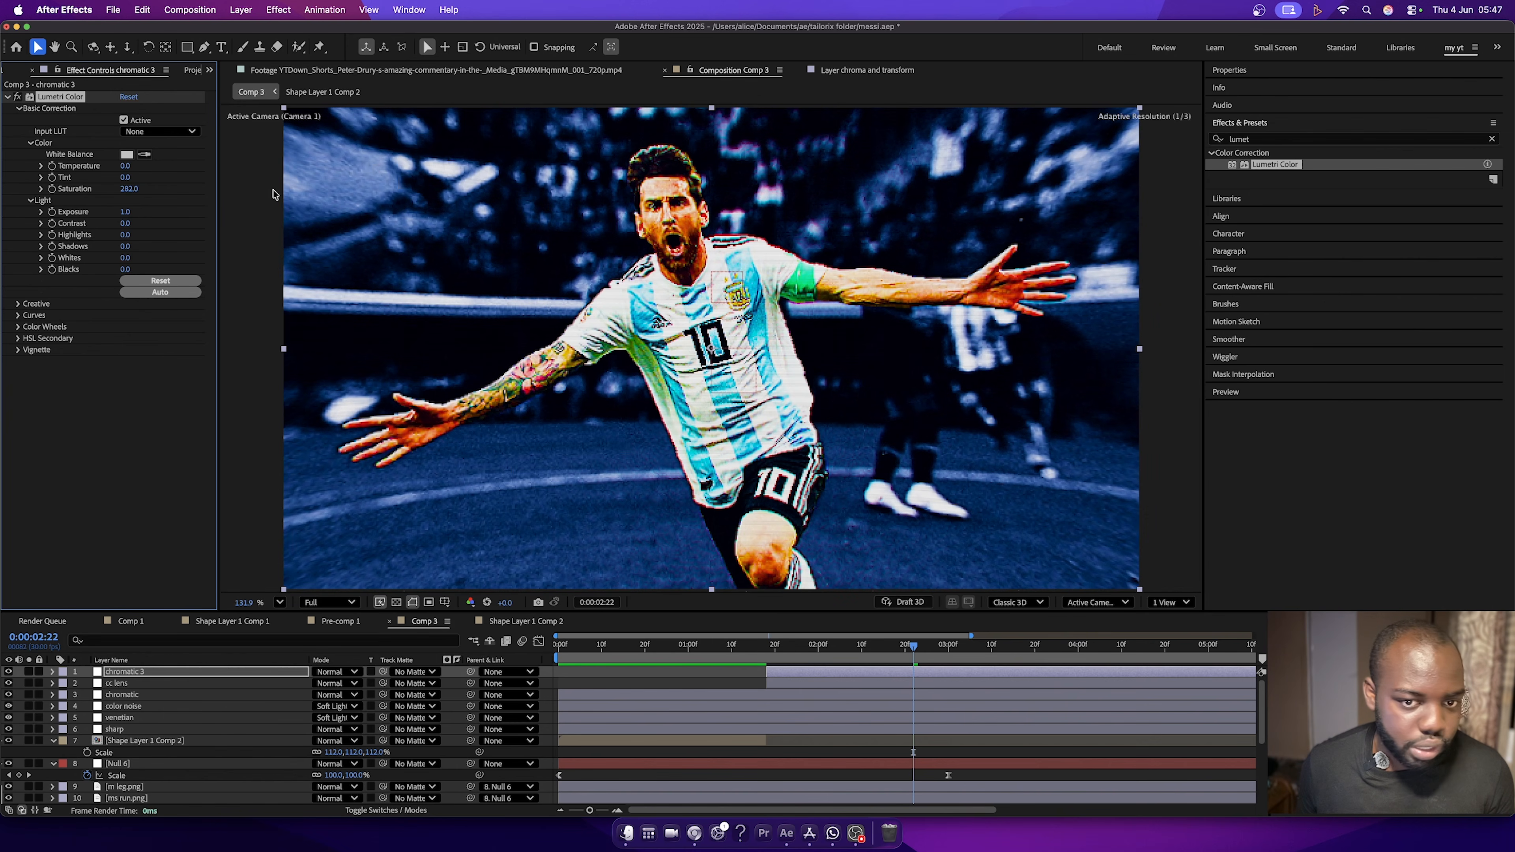
pyautogui.click(132, 189)
pyautogui.write('200')
pyautogui.press('Return')
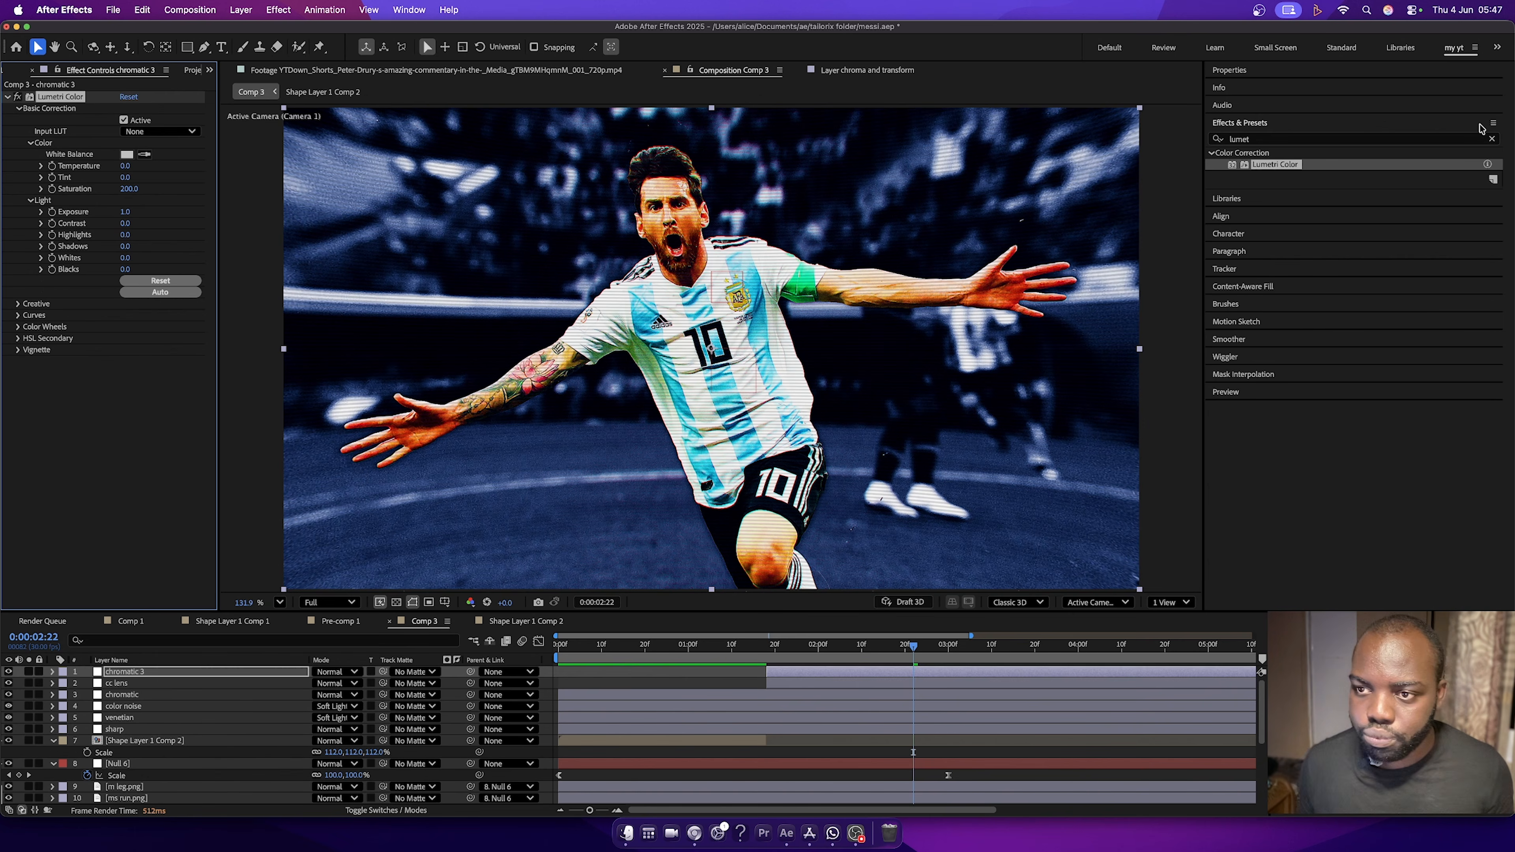
# Find the Exposure color correction effect and add it to chromatic 3 below Lumetri Color.
pyautogui.click(1287, 139)
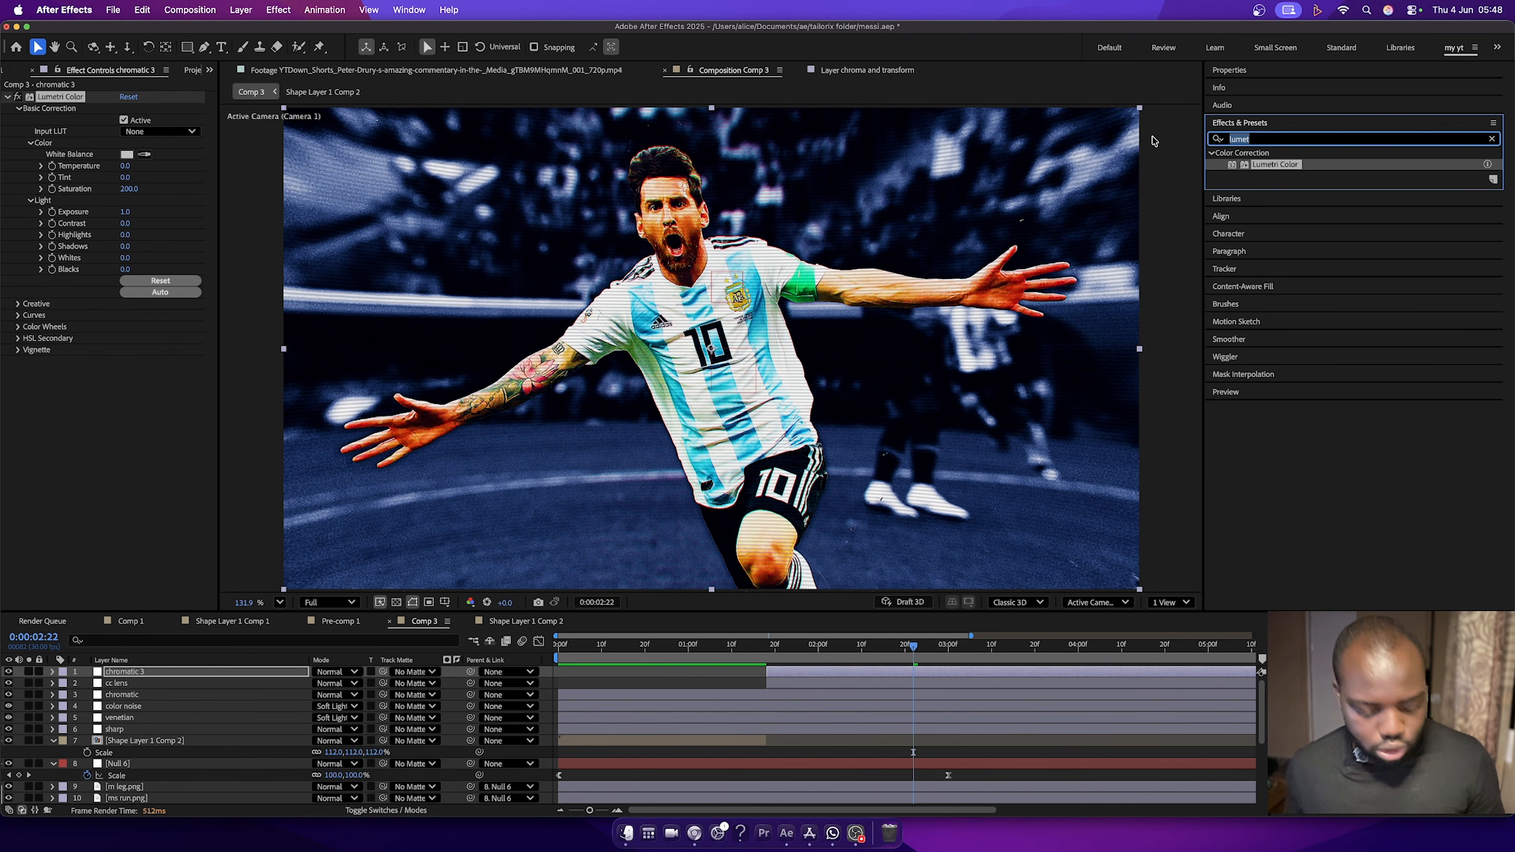
pyautogui.write('exposu')
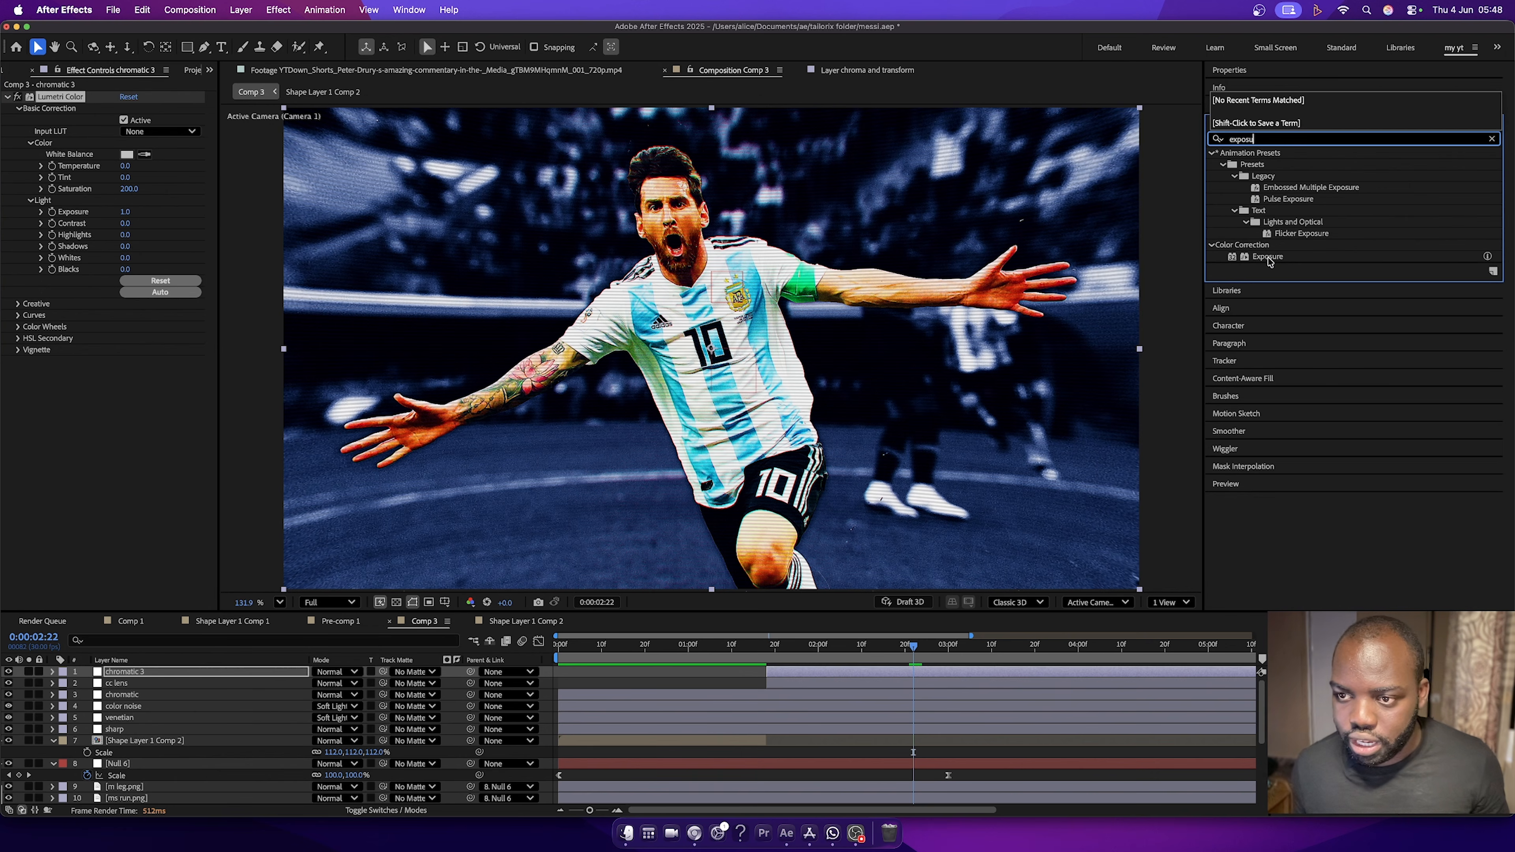
pyautogui.moveTo(1267, 256); pyautogui.dragTo(133, 435)
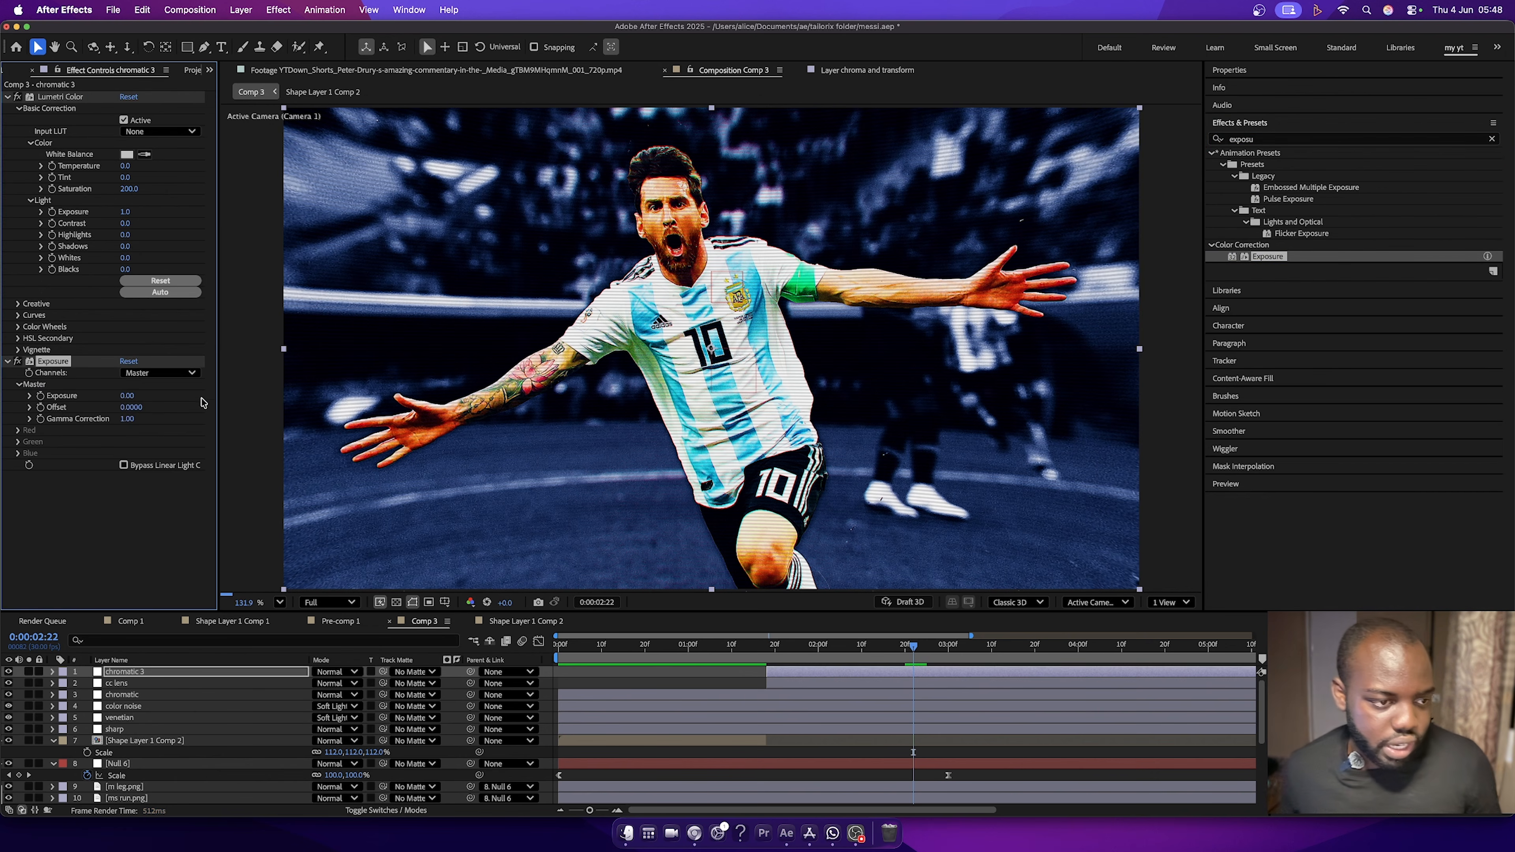
# Add the expression wiggle(10, 0.4) to the master exposure of the Exposure effect.
pyautogui.keyDown('alt'); pyautogui.click(40, 397); pyautogui.keyUp('alt')
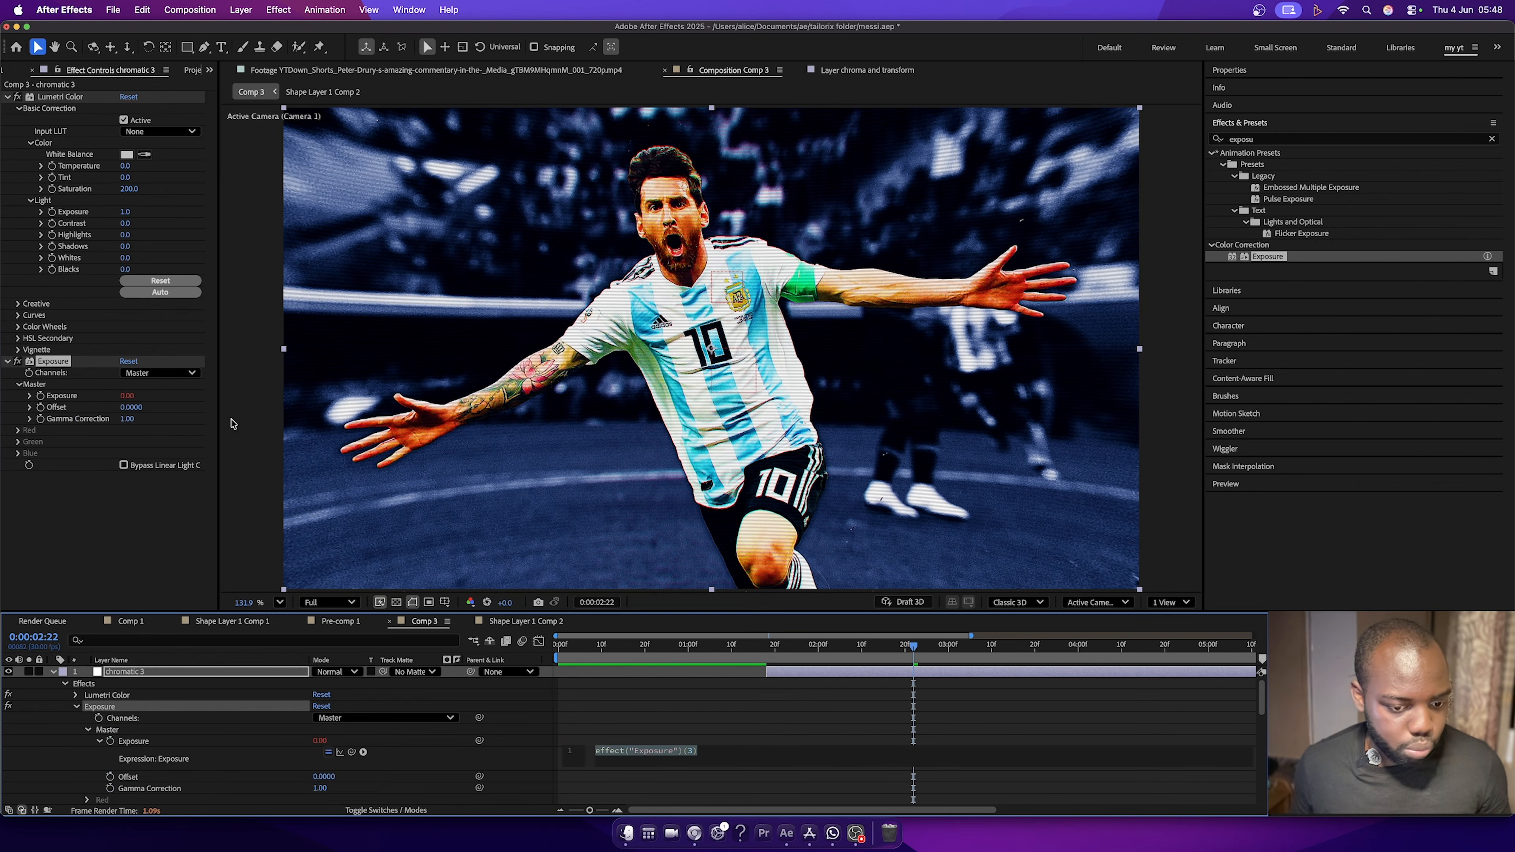
pyautogui.write('wiggl')
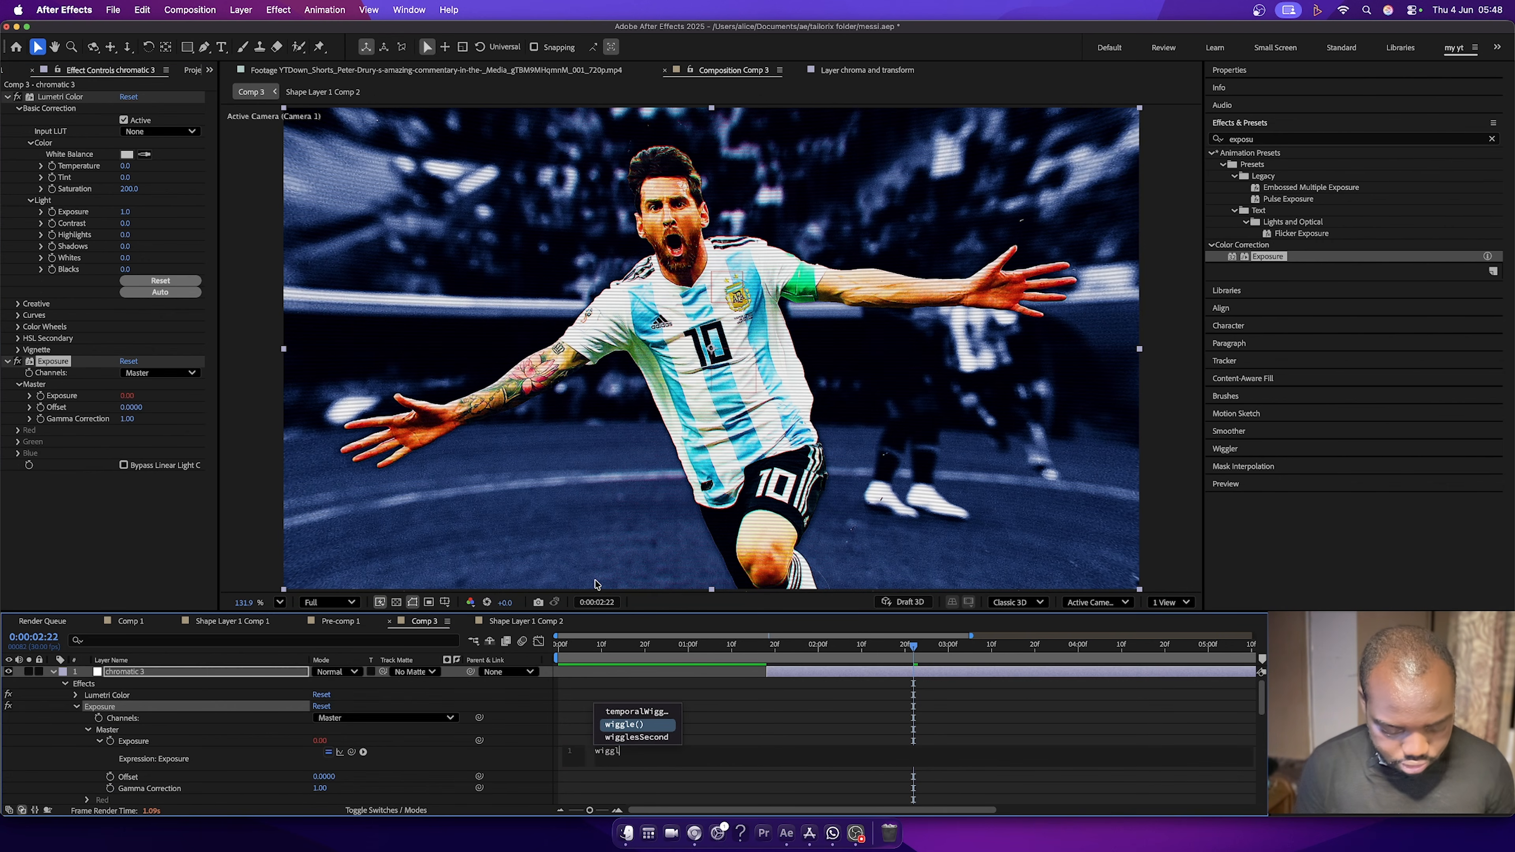
pyautogui.write('e')
pyautogui.click(625, 724)
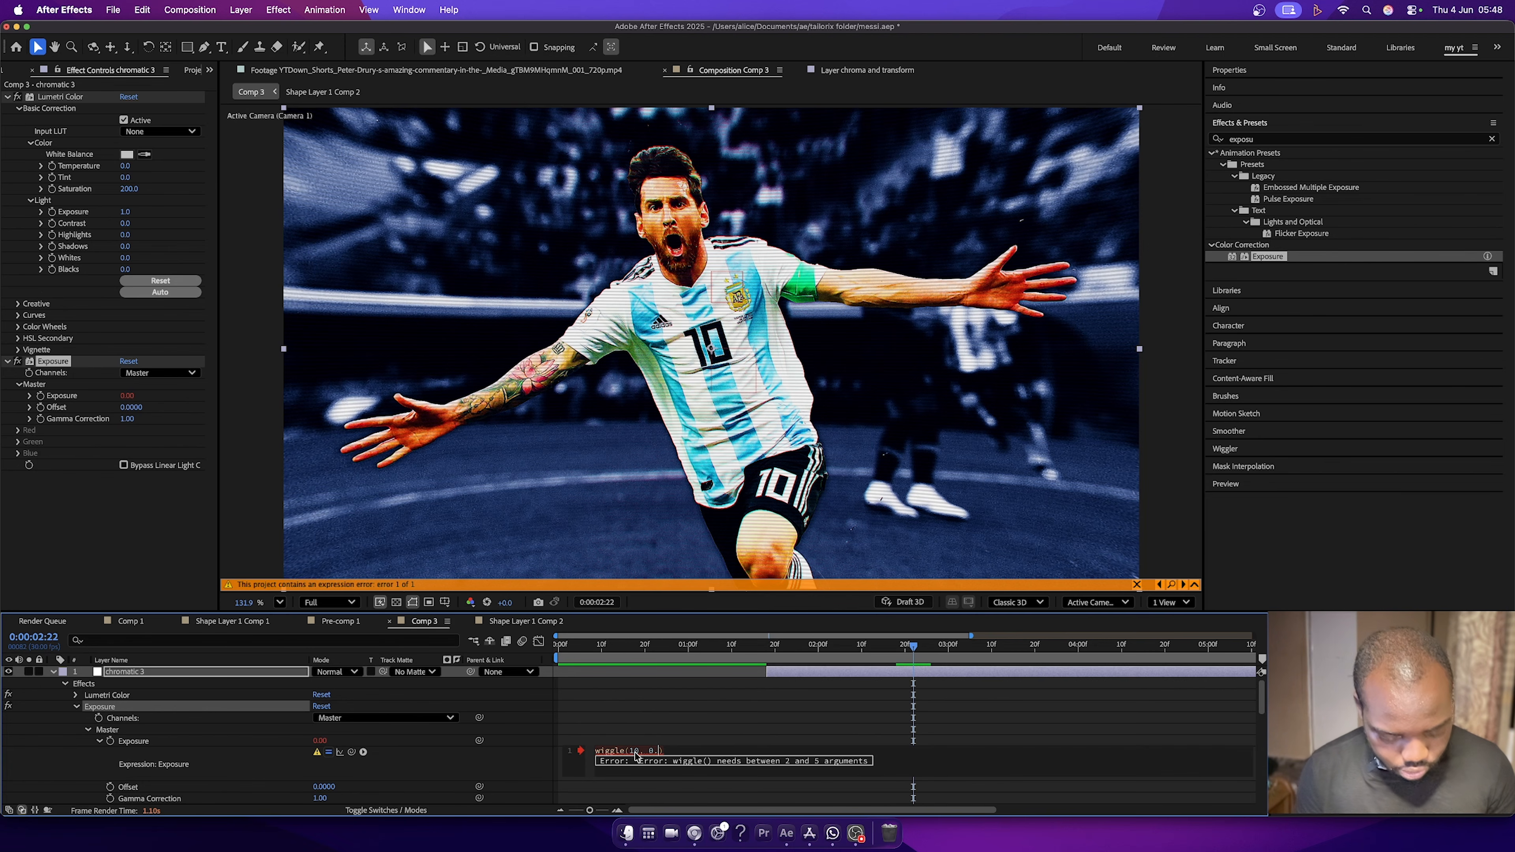
# Preview the exposure flicker from 0:00:01:04 and collapse the chromatic 3 layer's properties.
pyautogui.click(705, 656)
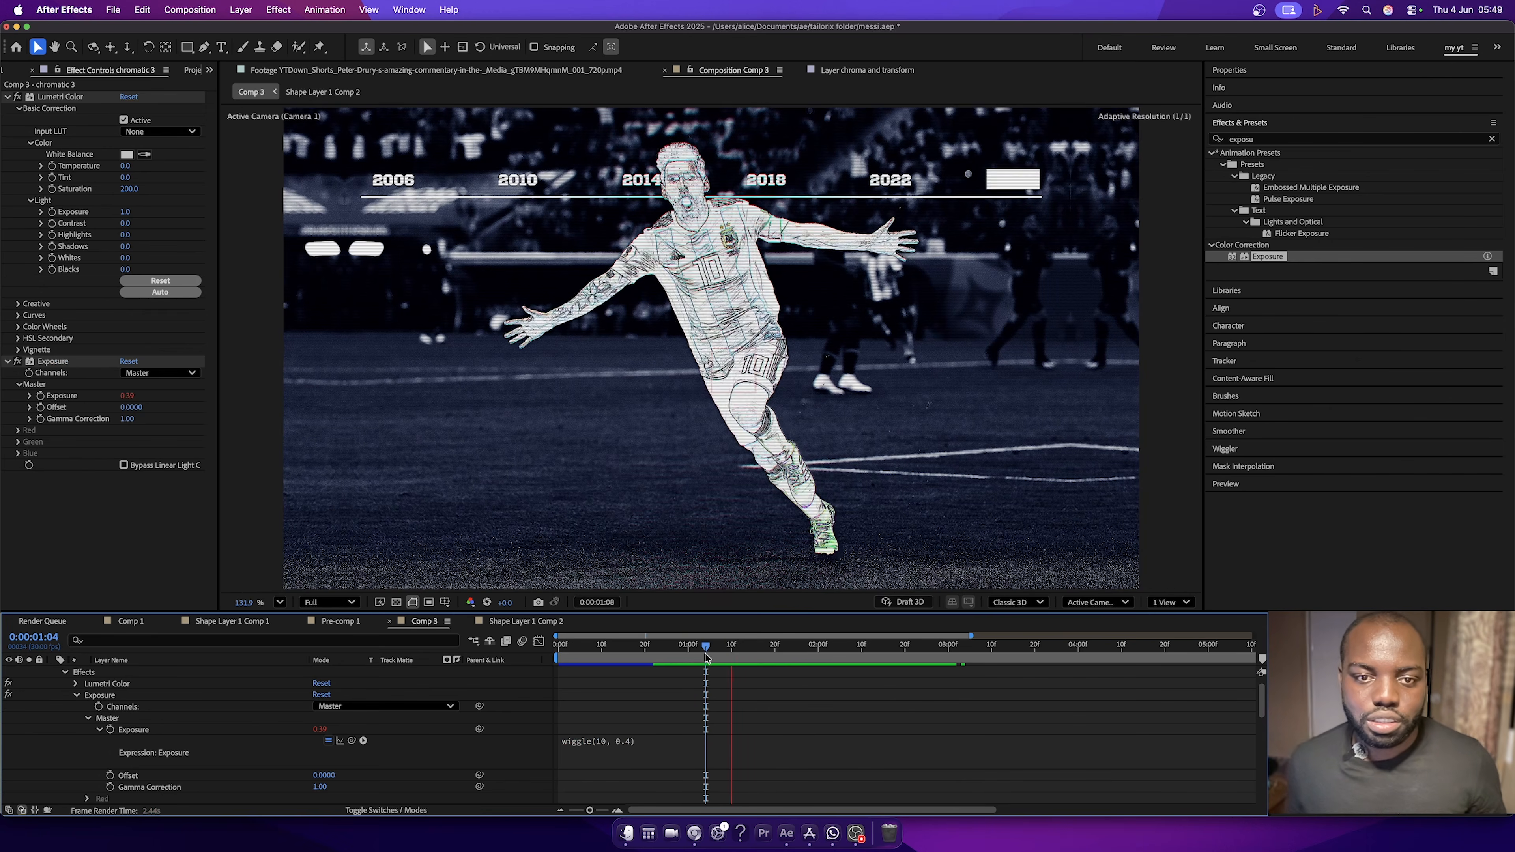
pyautogui.press('space')
pyautogui.scroll(1, 830, 699)
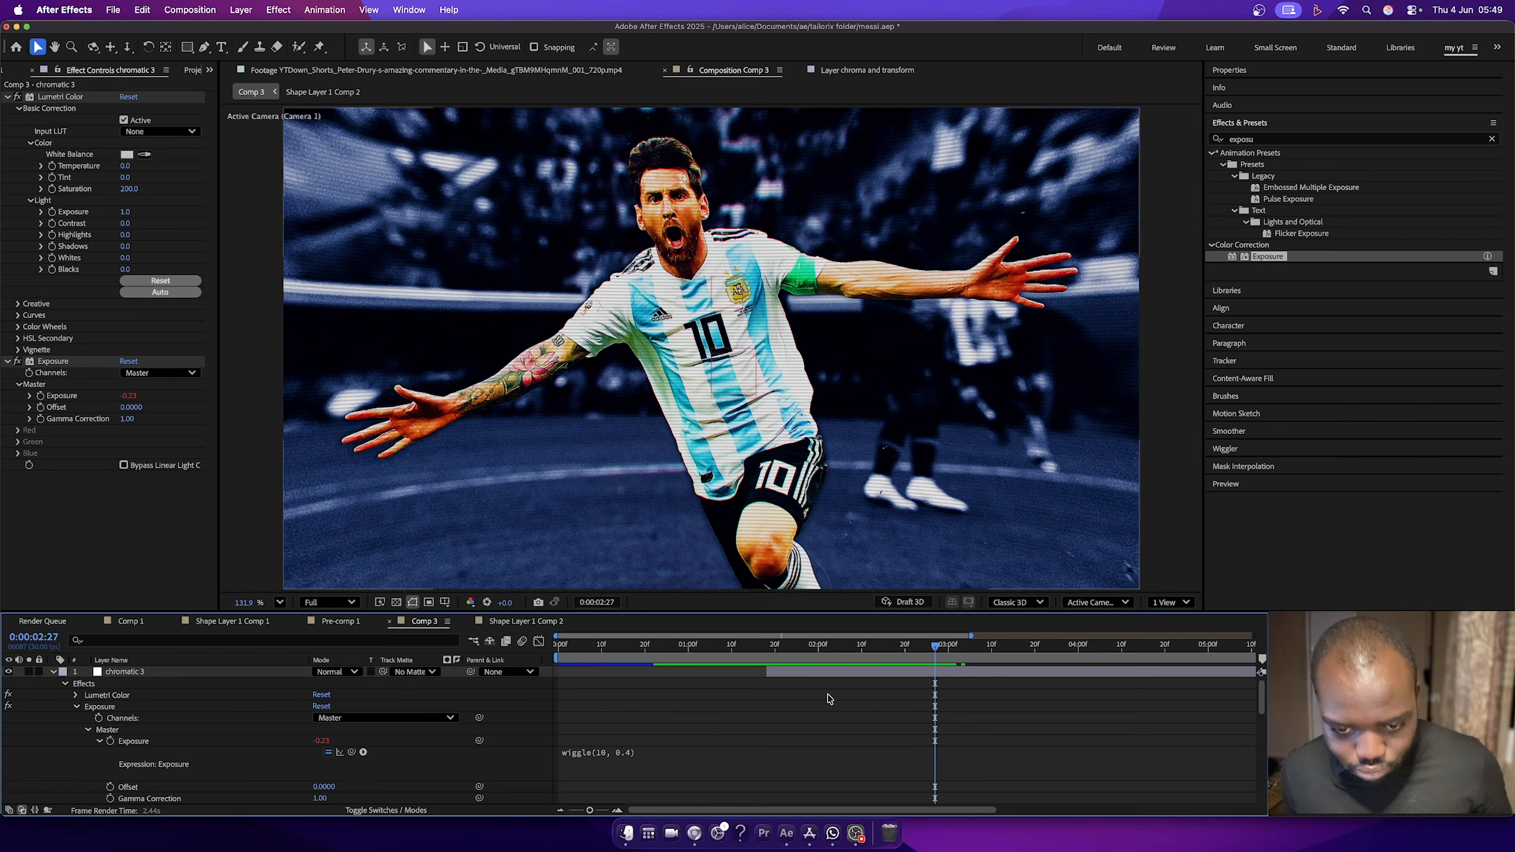
pyautogui.click(53, 673)
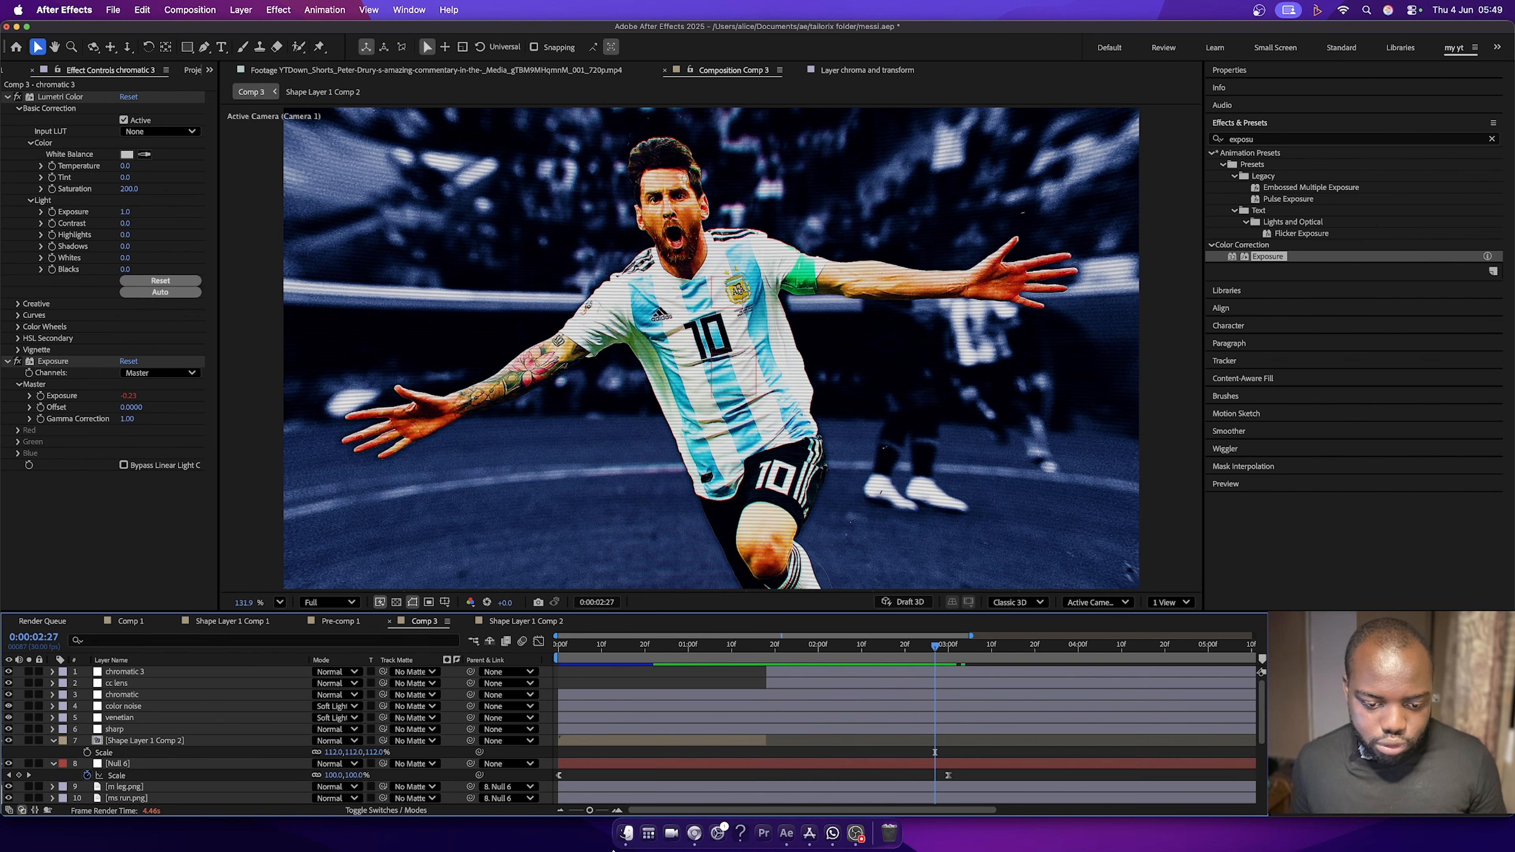
# Bring ag head.png, messi wc.png and wc bg.png from the Documents folder into Comp 3 as its uppermost layers.
pyautogui.click(625, 835)
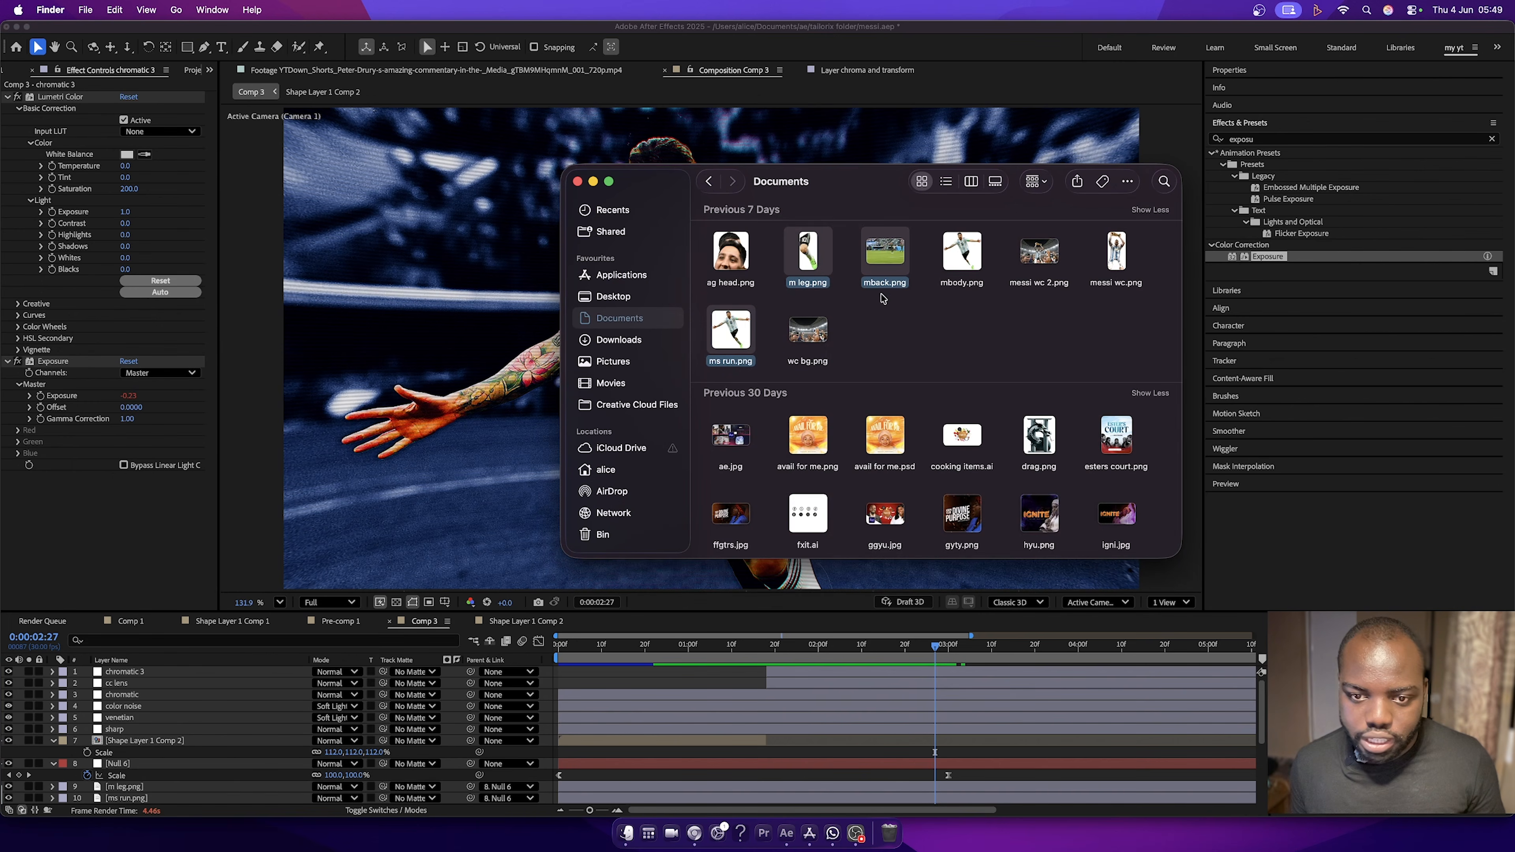
pyautogui.click(808, 332)
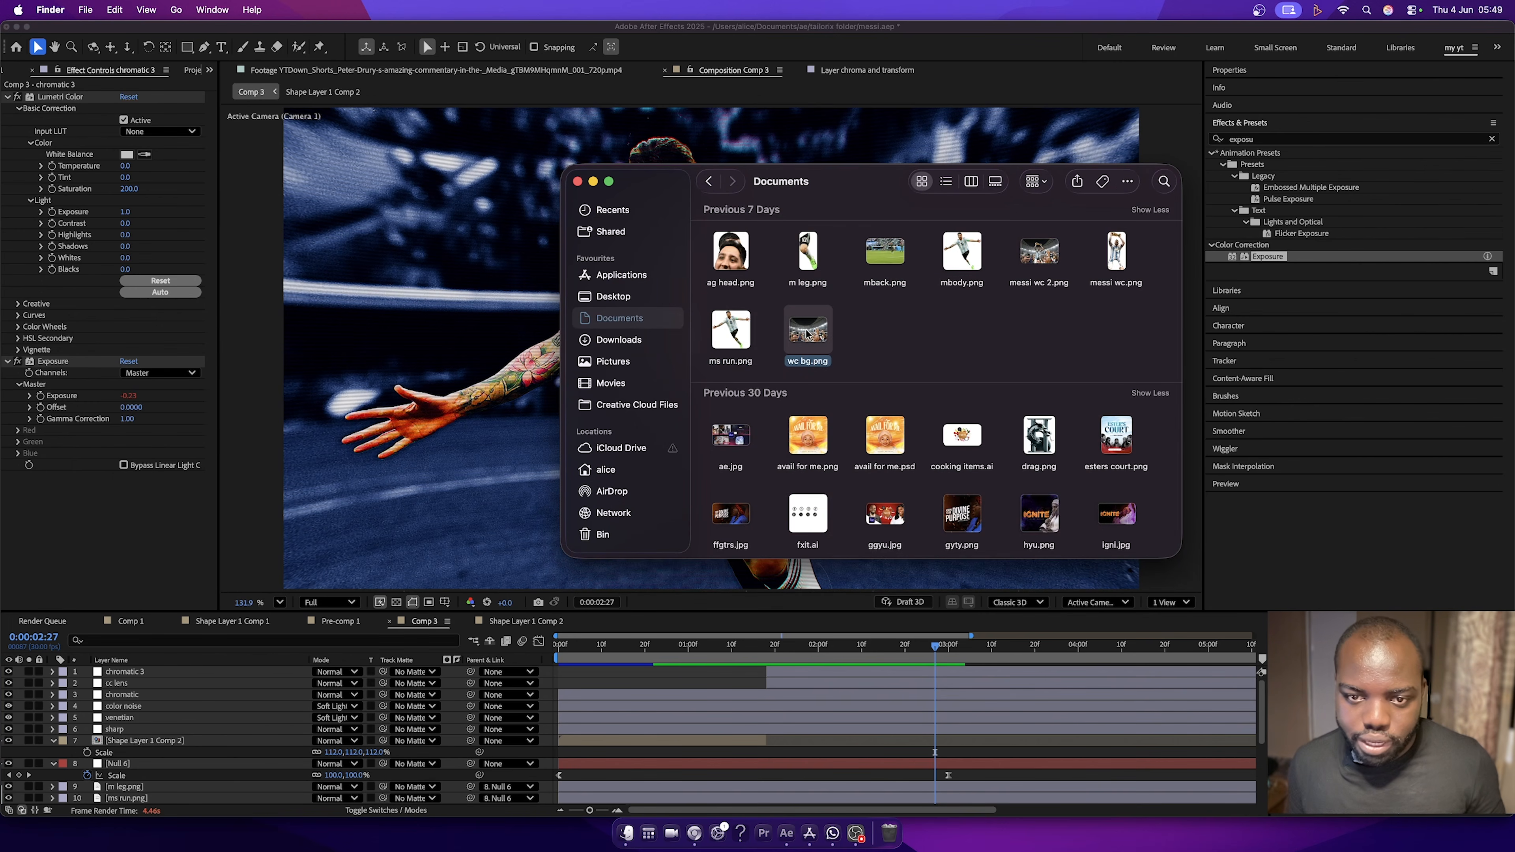
pyautogui.keyDown('super'); pyautogui.click(725, 255); pyautogui.keyUp('super')
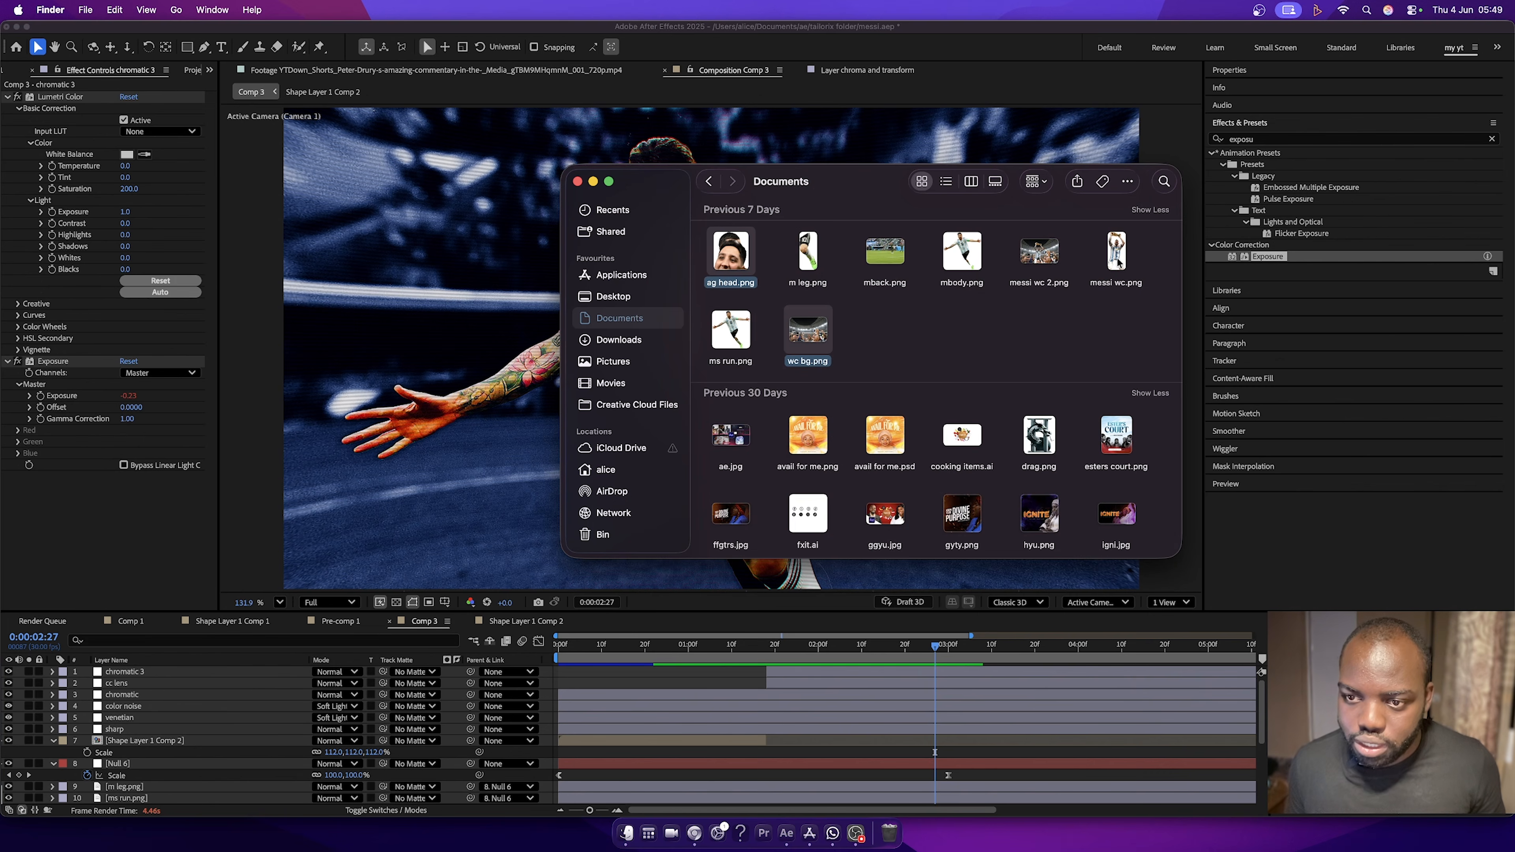
pyautogui.keyDown('super'); pyautogui.click(1118, 257); pyautogui.keyUp('super')
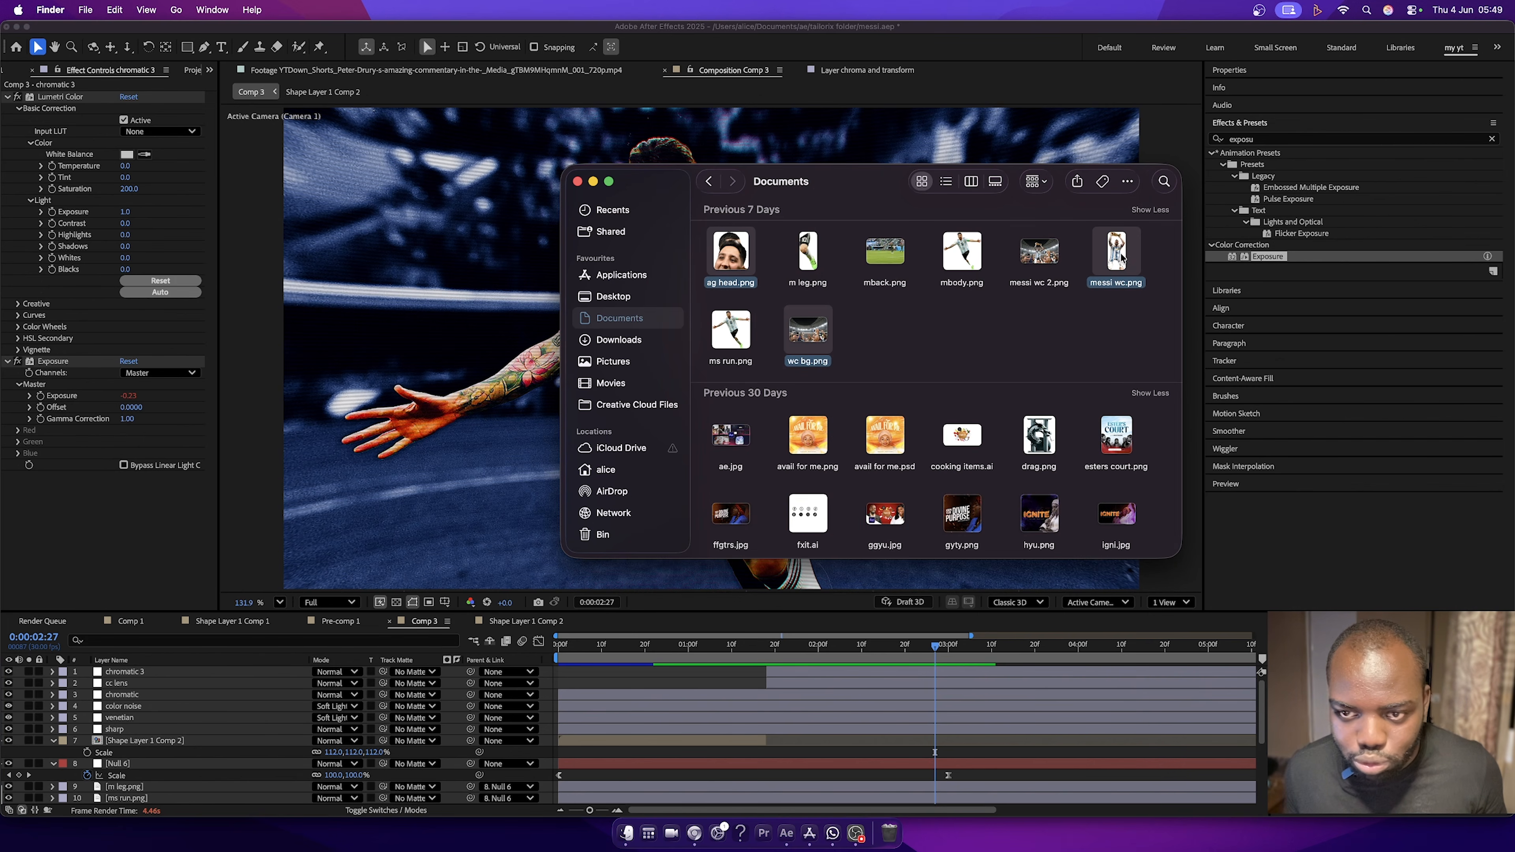
pyautogui.moveTo(1116, 257); pyautogui.dragTo(196, 686)
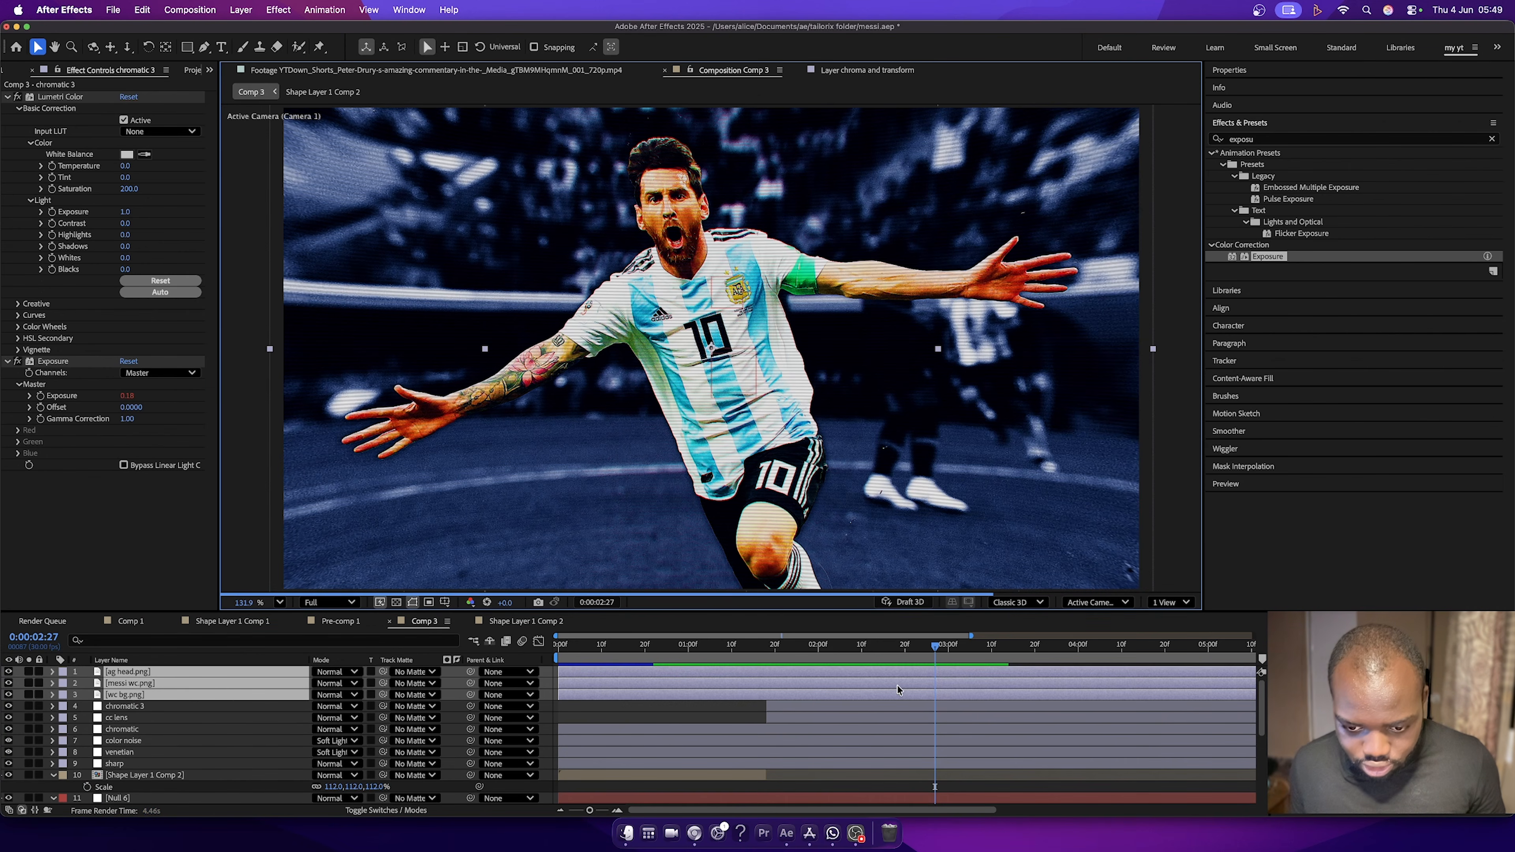
# Trim the start of the ag head, messi wc and wc bg layers to 0:00:02:25, where Null 8 begins.
pyautogui.scroll(-3, 897, 690)
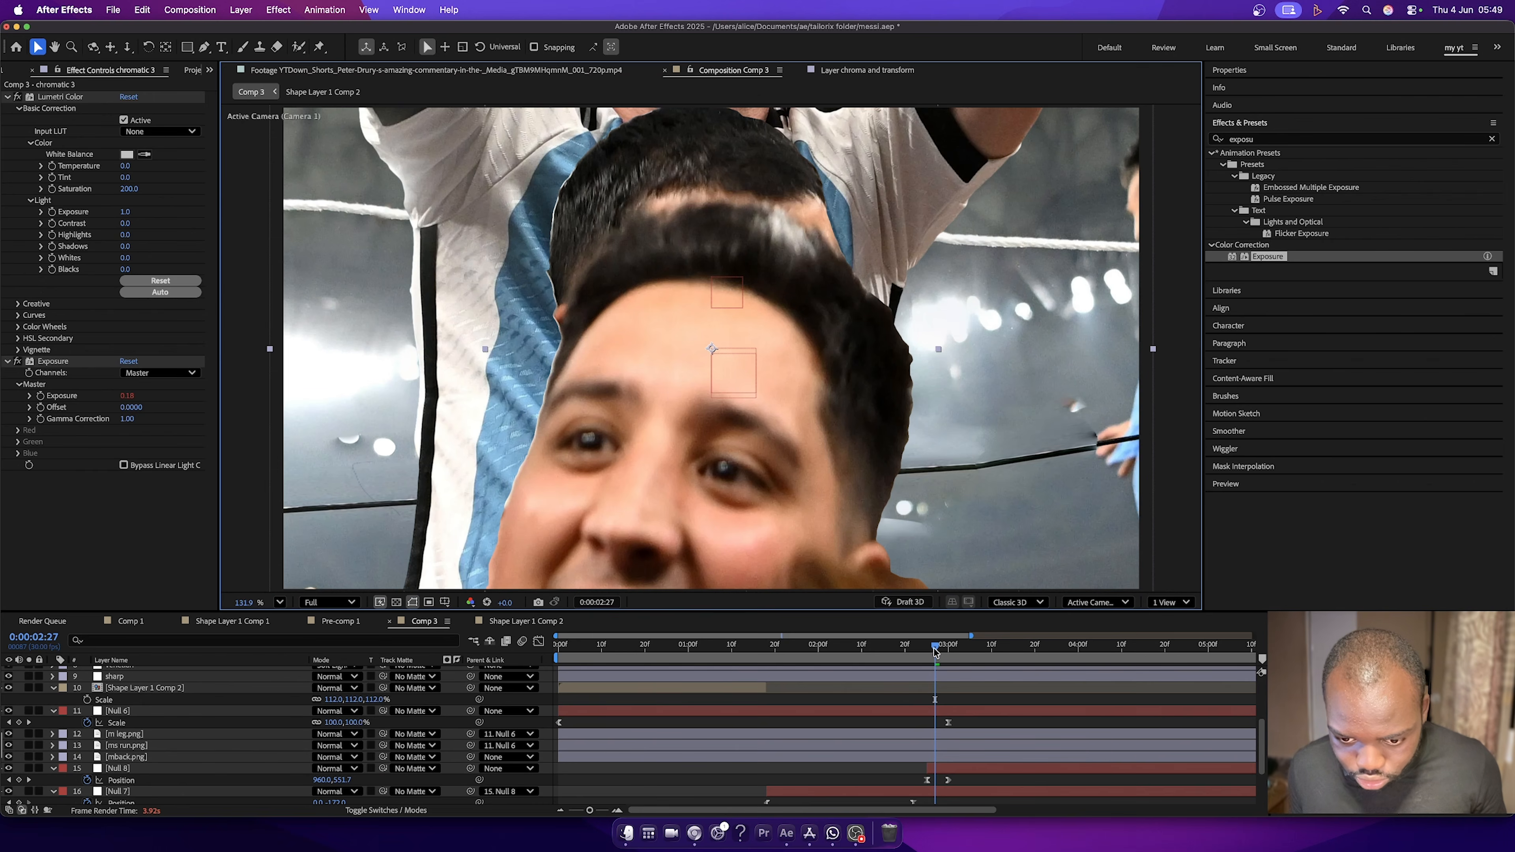
pyautogui.click(934, 651)
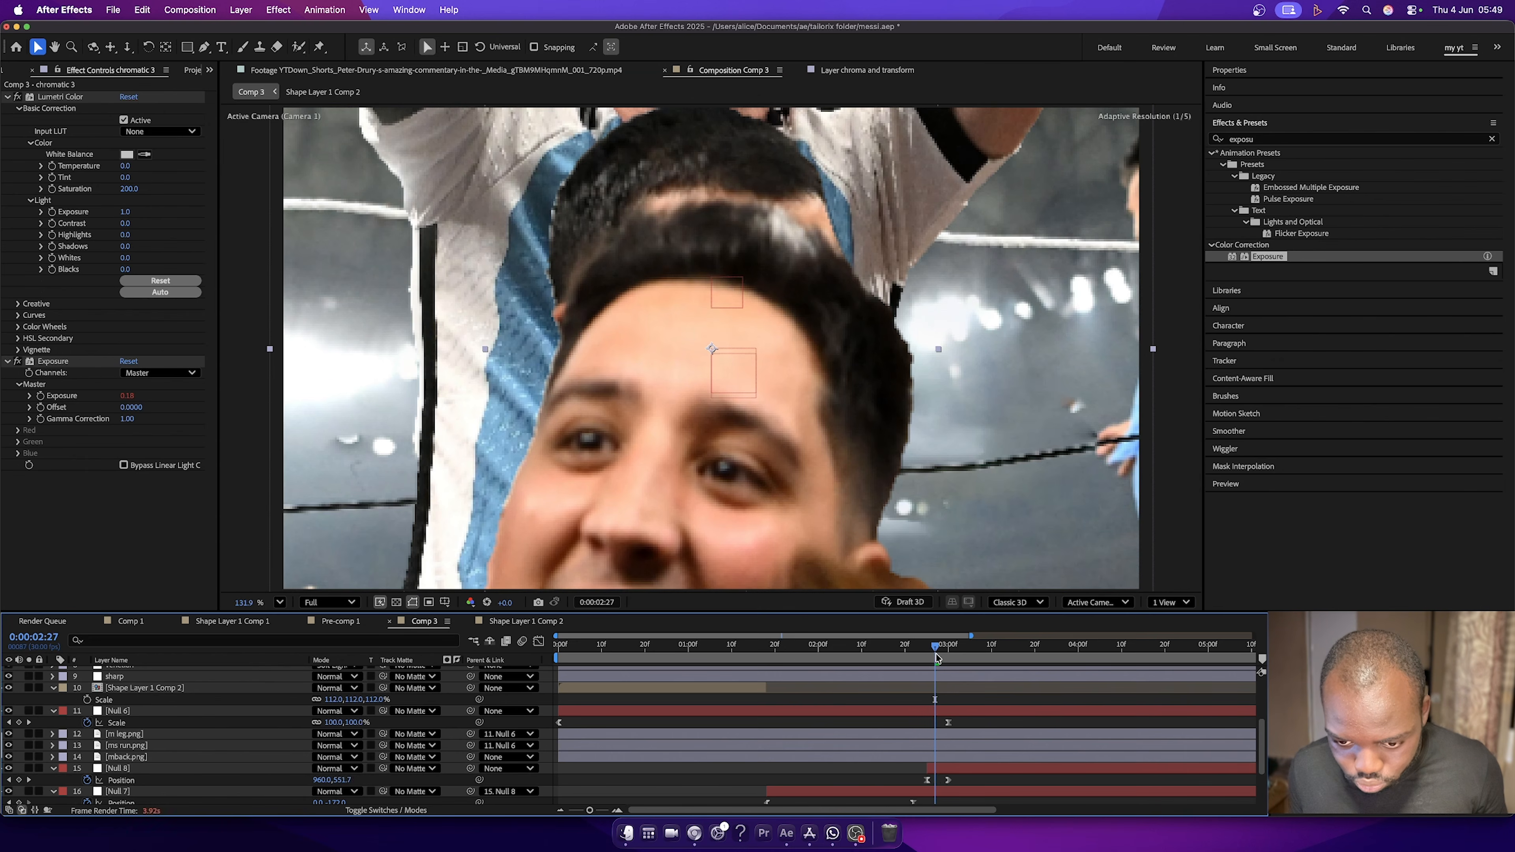
pyautogui.moveTo(936, 658)
pyautogui.mouseDown()
pyautogui.moveTo(950, 658)
pyautogui.moveTo(926, 659)
pyautogui.mouseUp()
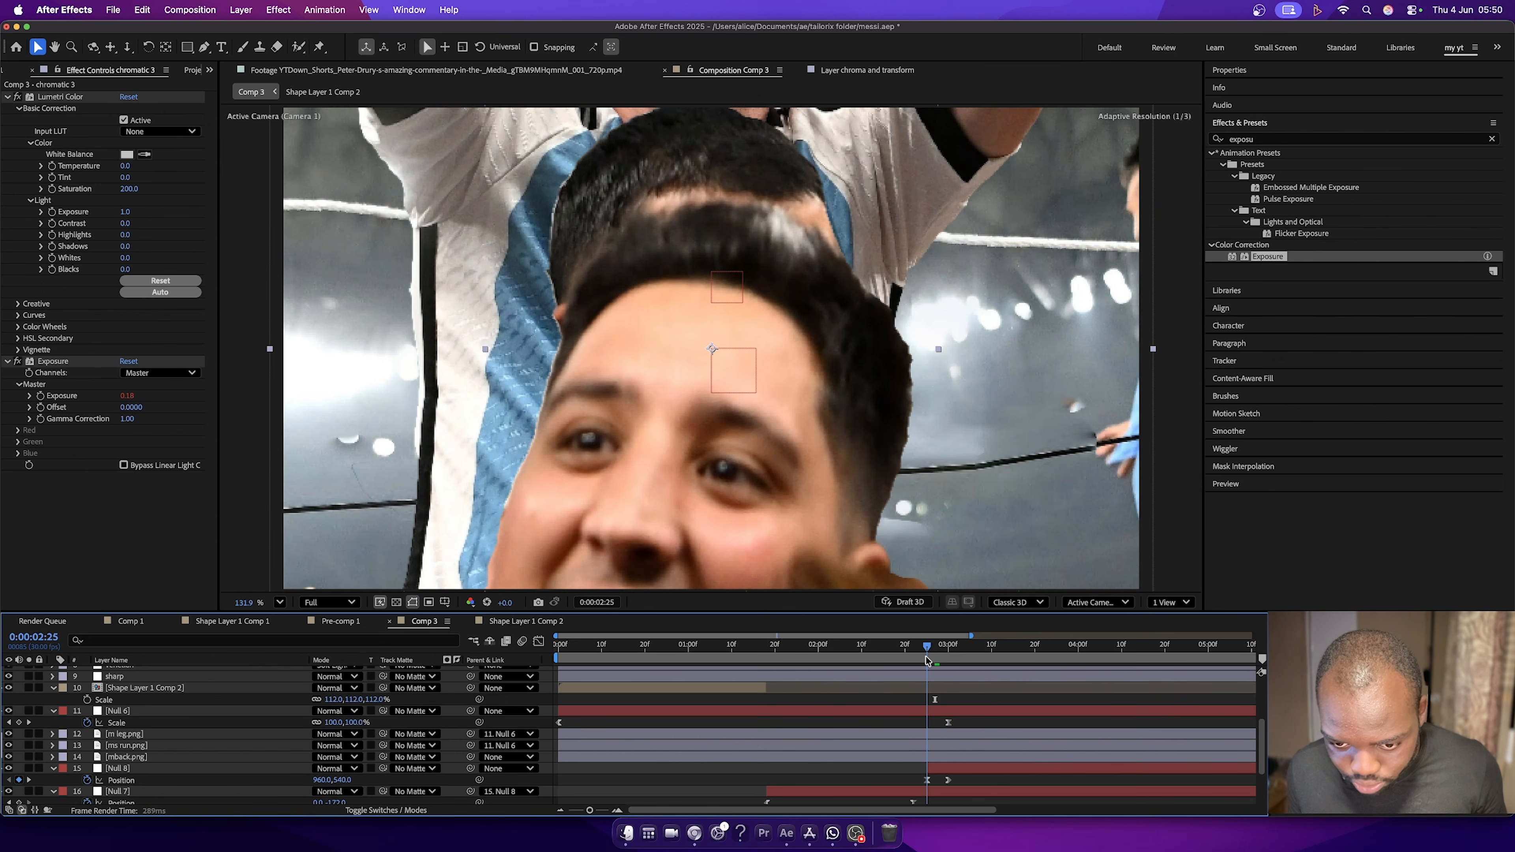
pyautogui.click(941, 770)
pyautogui.scroll(5, 942, 770)
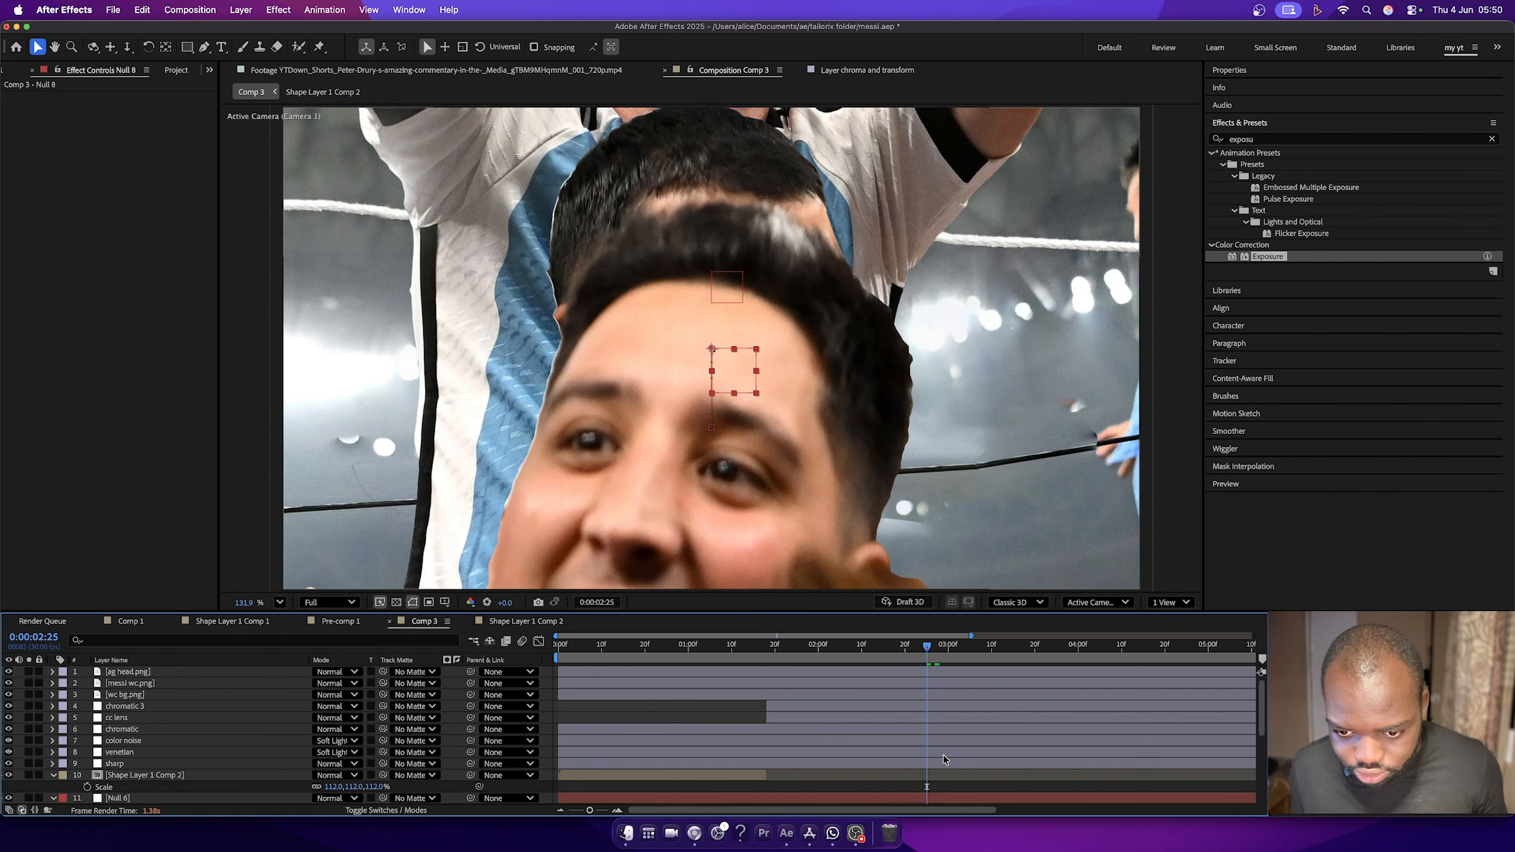
pyautogui.click(920, 694)
pyautogui.click(914, 670)
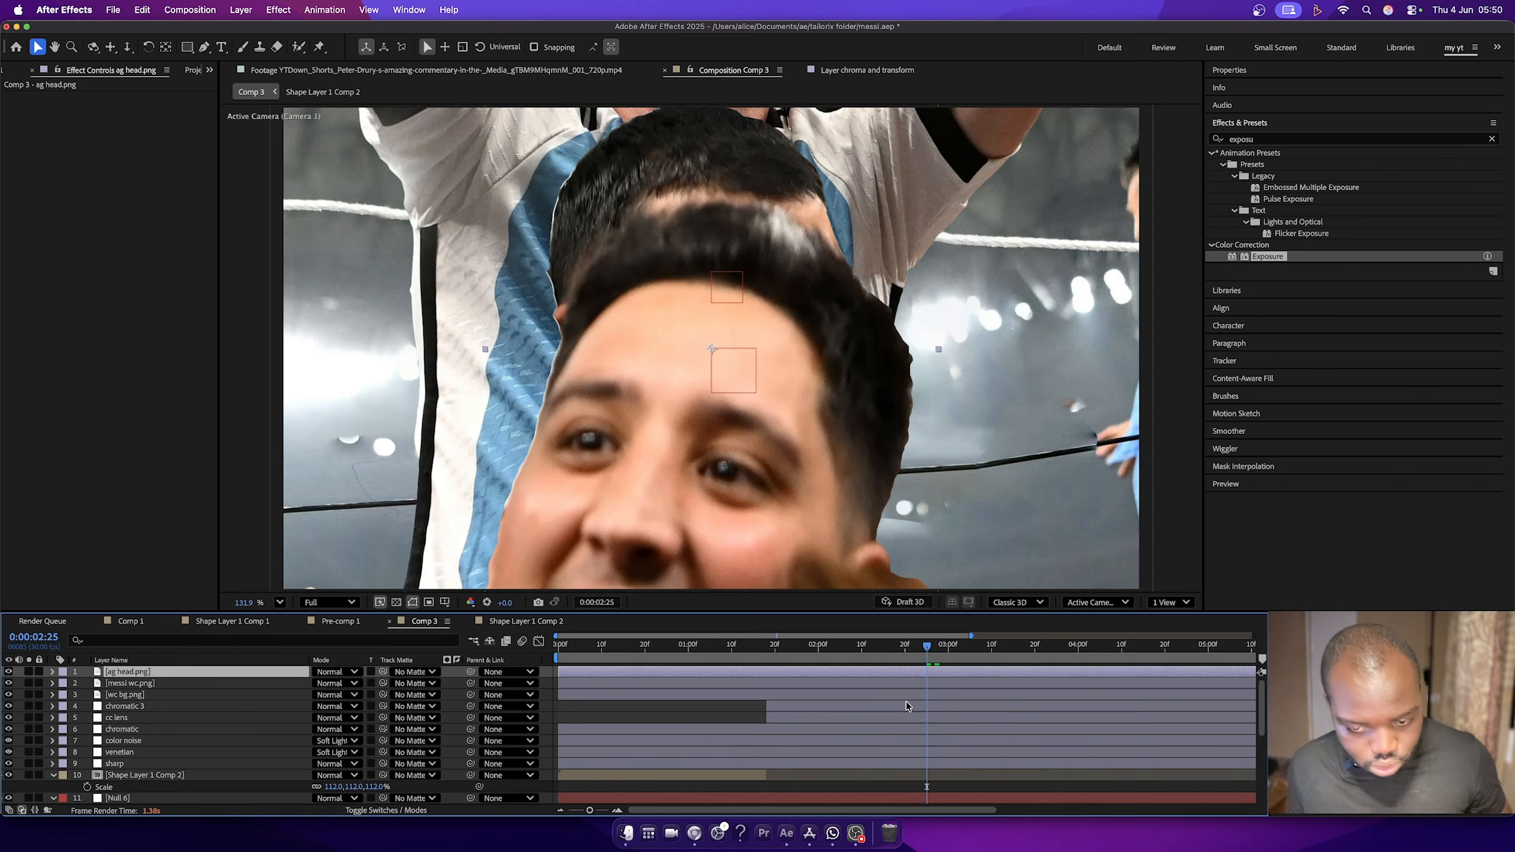
pyautogui.keyDown('shift'); pyautogui.click(919, 697); pyautogui.keyUp('shift')
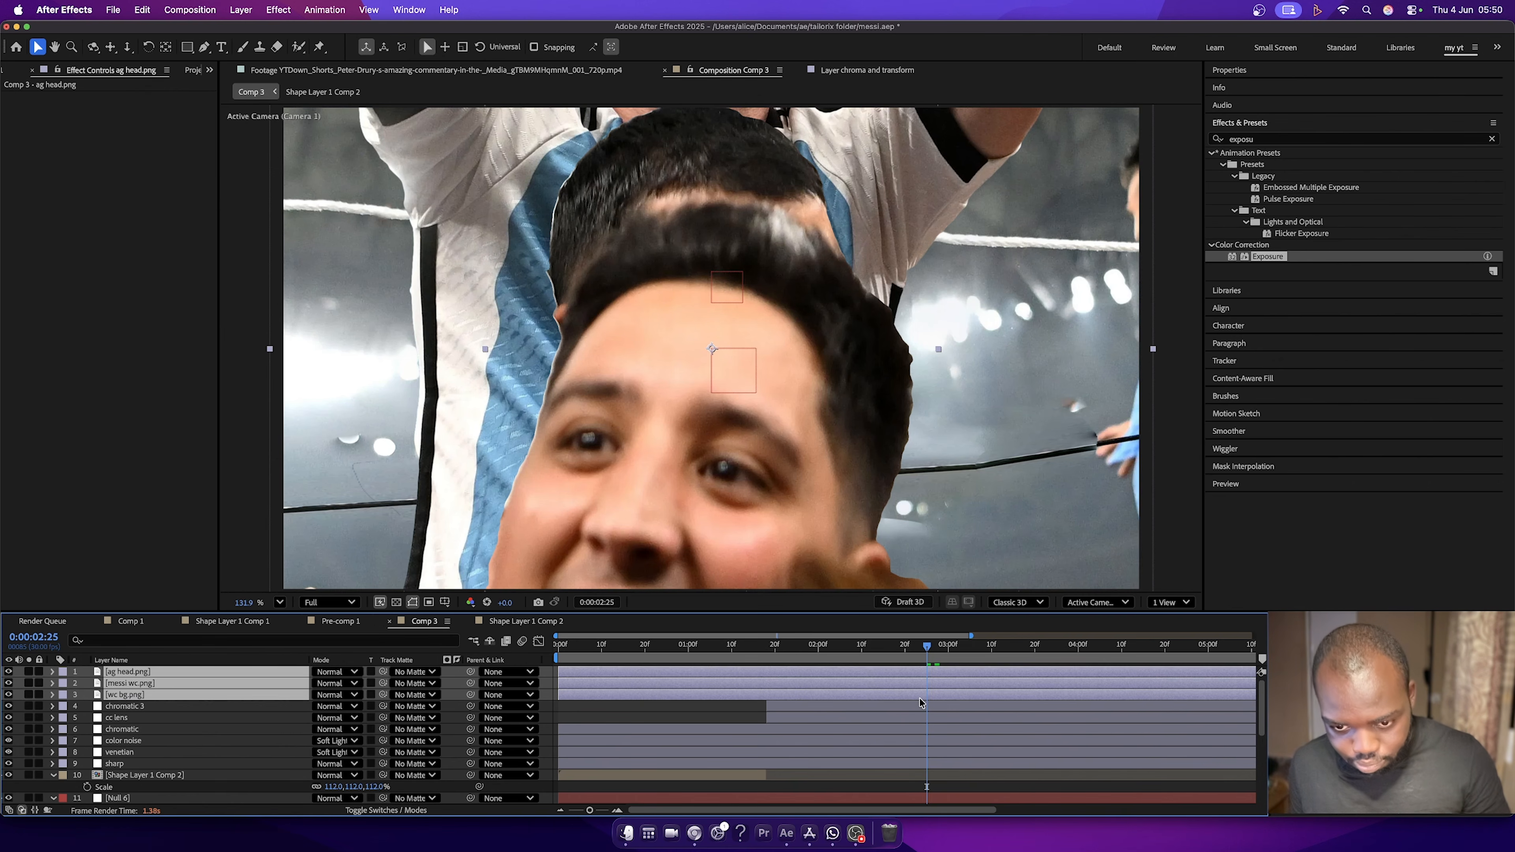
pyautogui.hotkey('alt', '[')
# Scale the three new image layers to 22% and collapse their scale properties.
pyautogui.press('s')
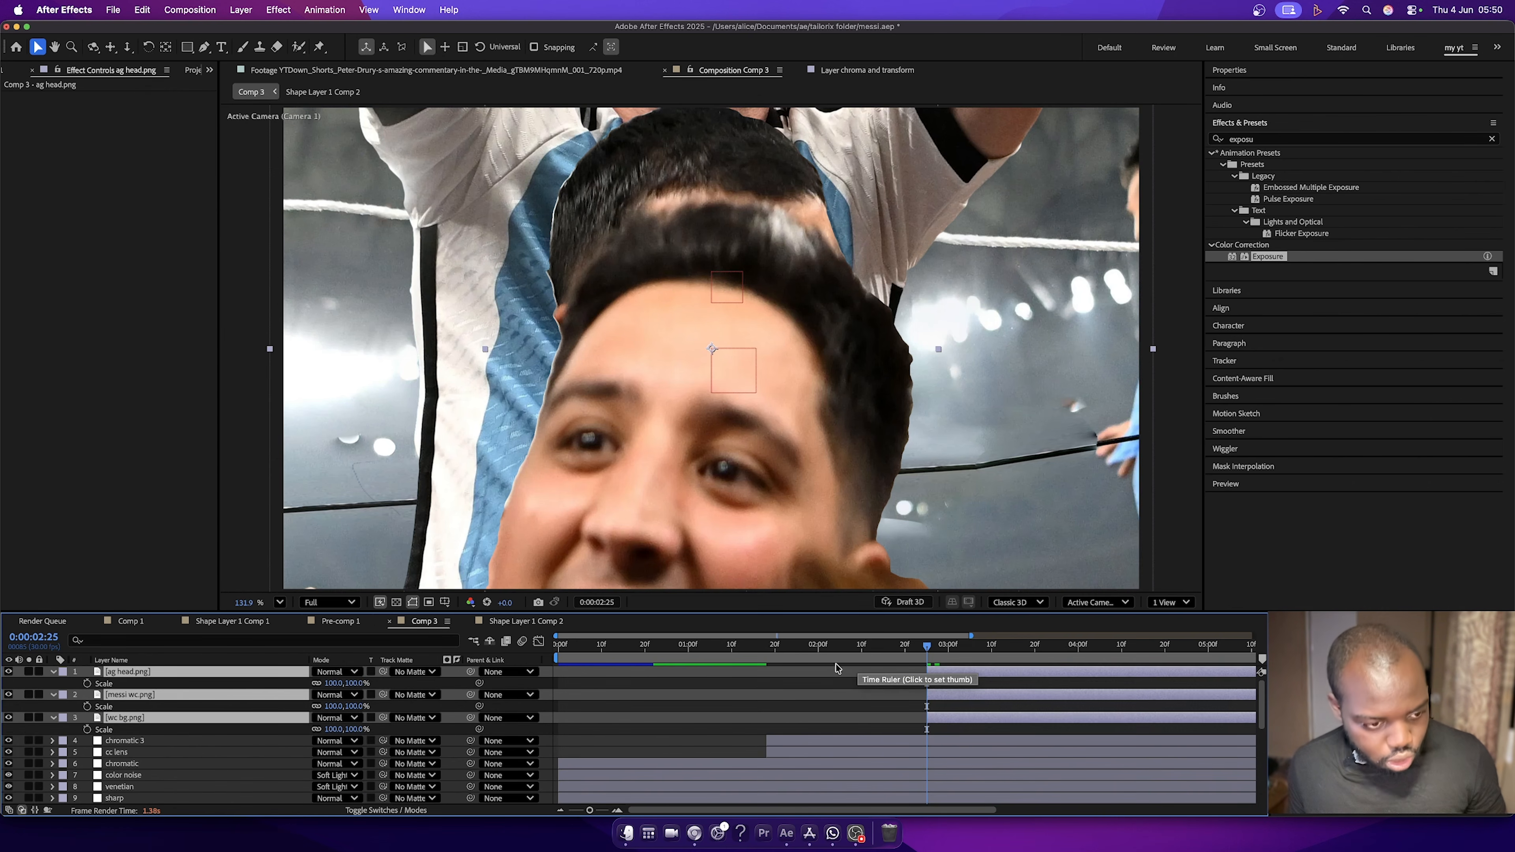
pyautogui.moveTo(365, 684); pyautogui.dragTo(304, 688)
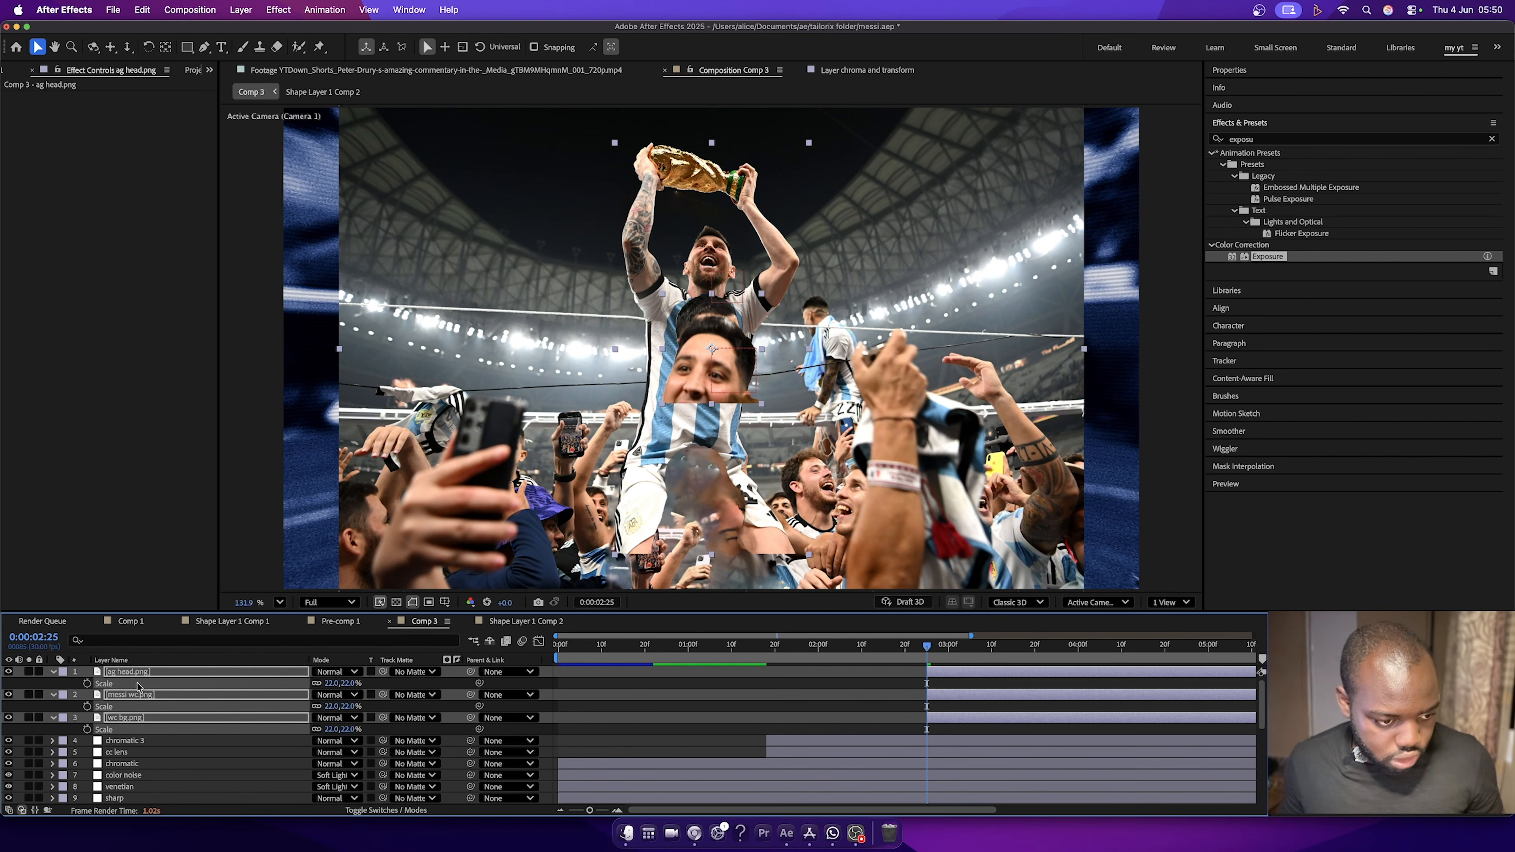
pyautogui.press('s')
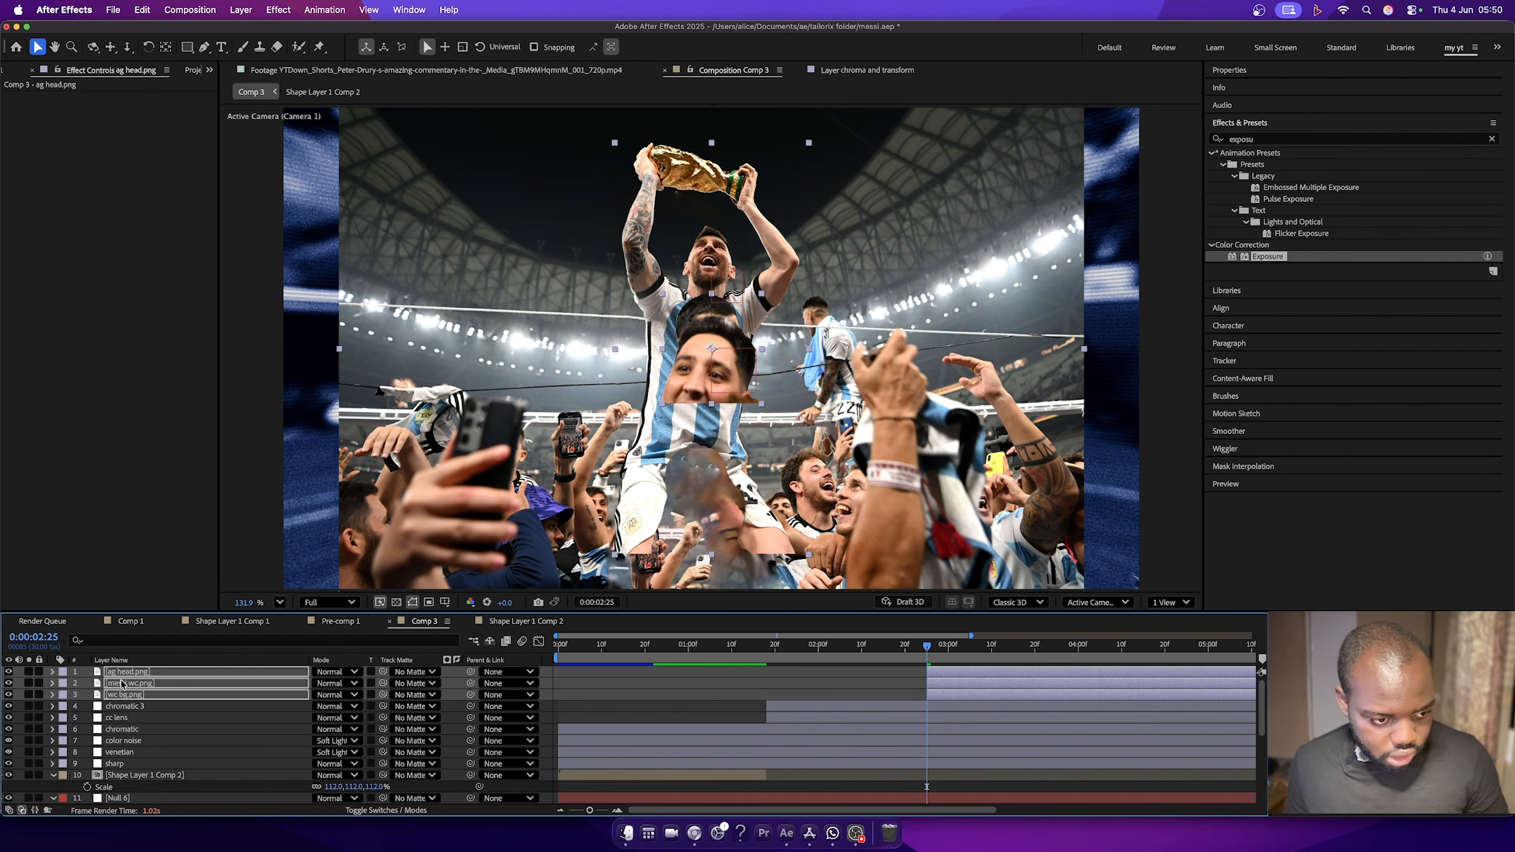
# Pre-compose the three image layers as Pre-comp 2, moving all attributes into it, and open the new composition.
pyautogui.rightClick(131, 675)
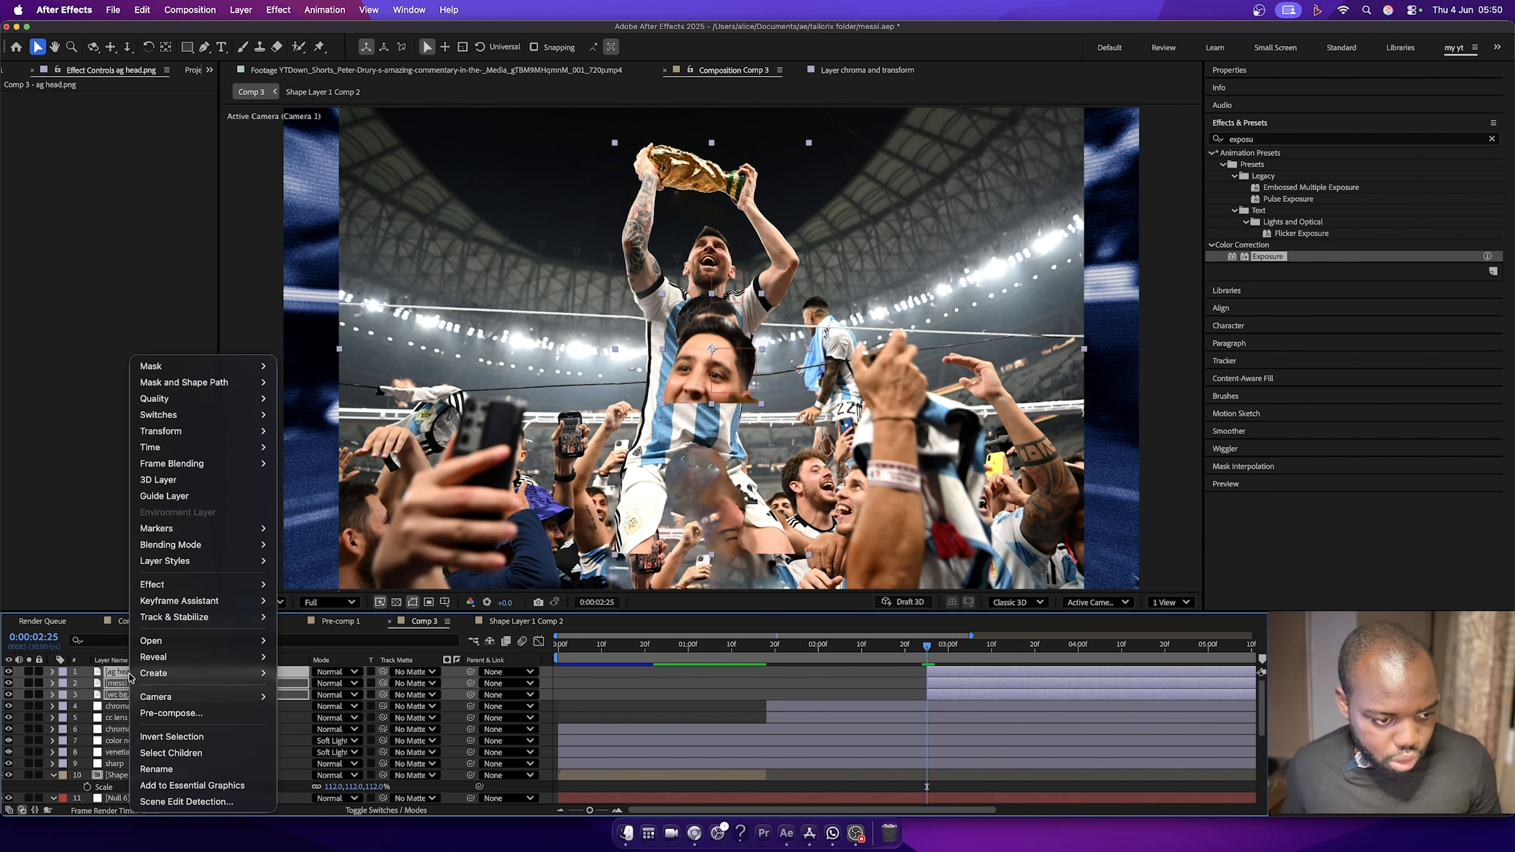
pyautogui.click(177, 719)
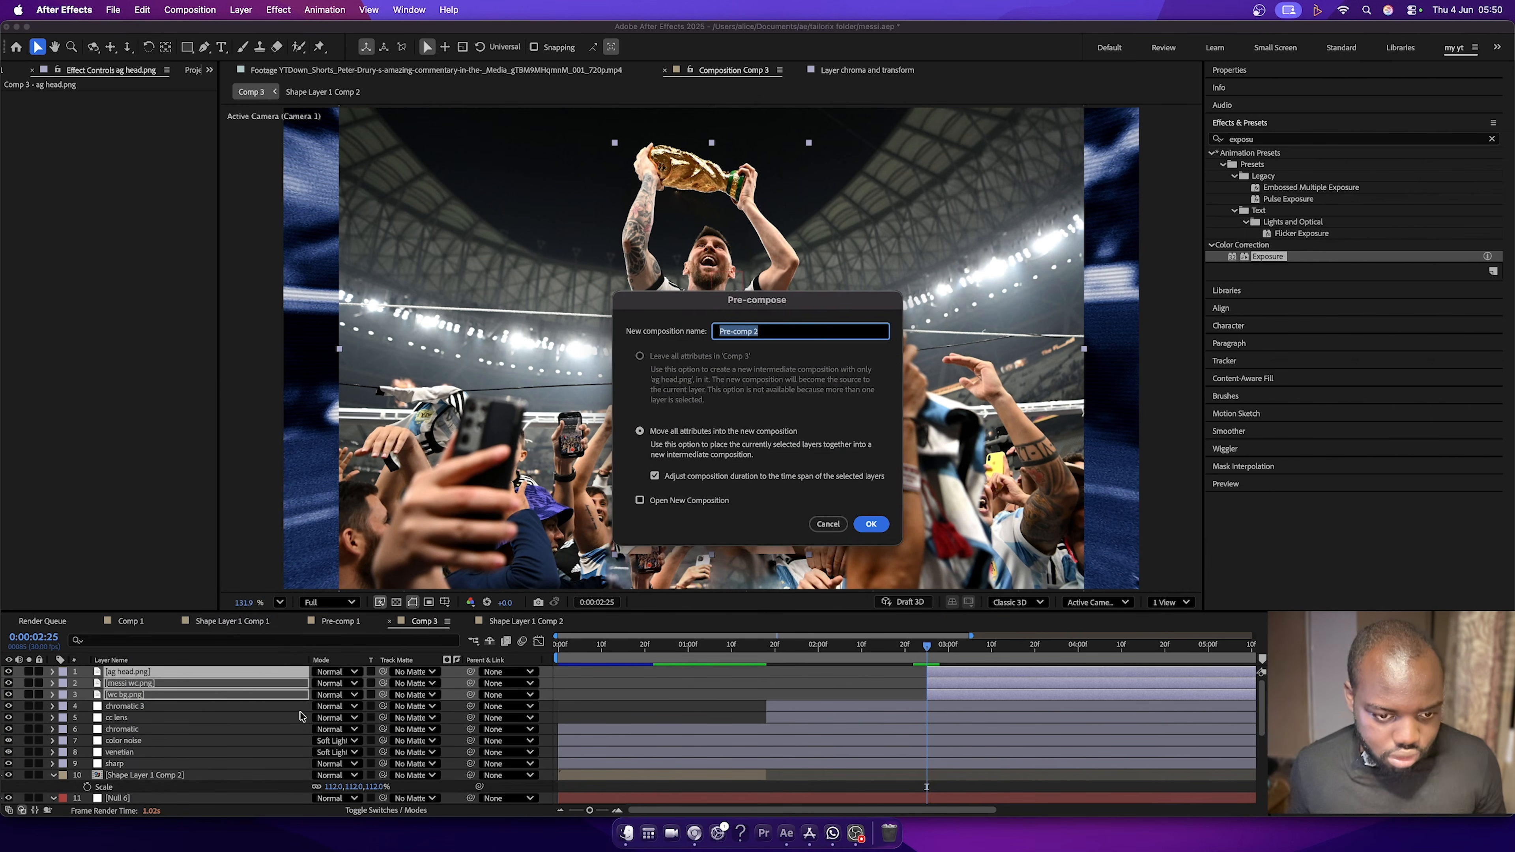
pyautogui.press('Return')
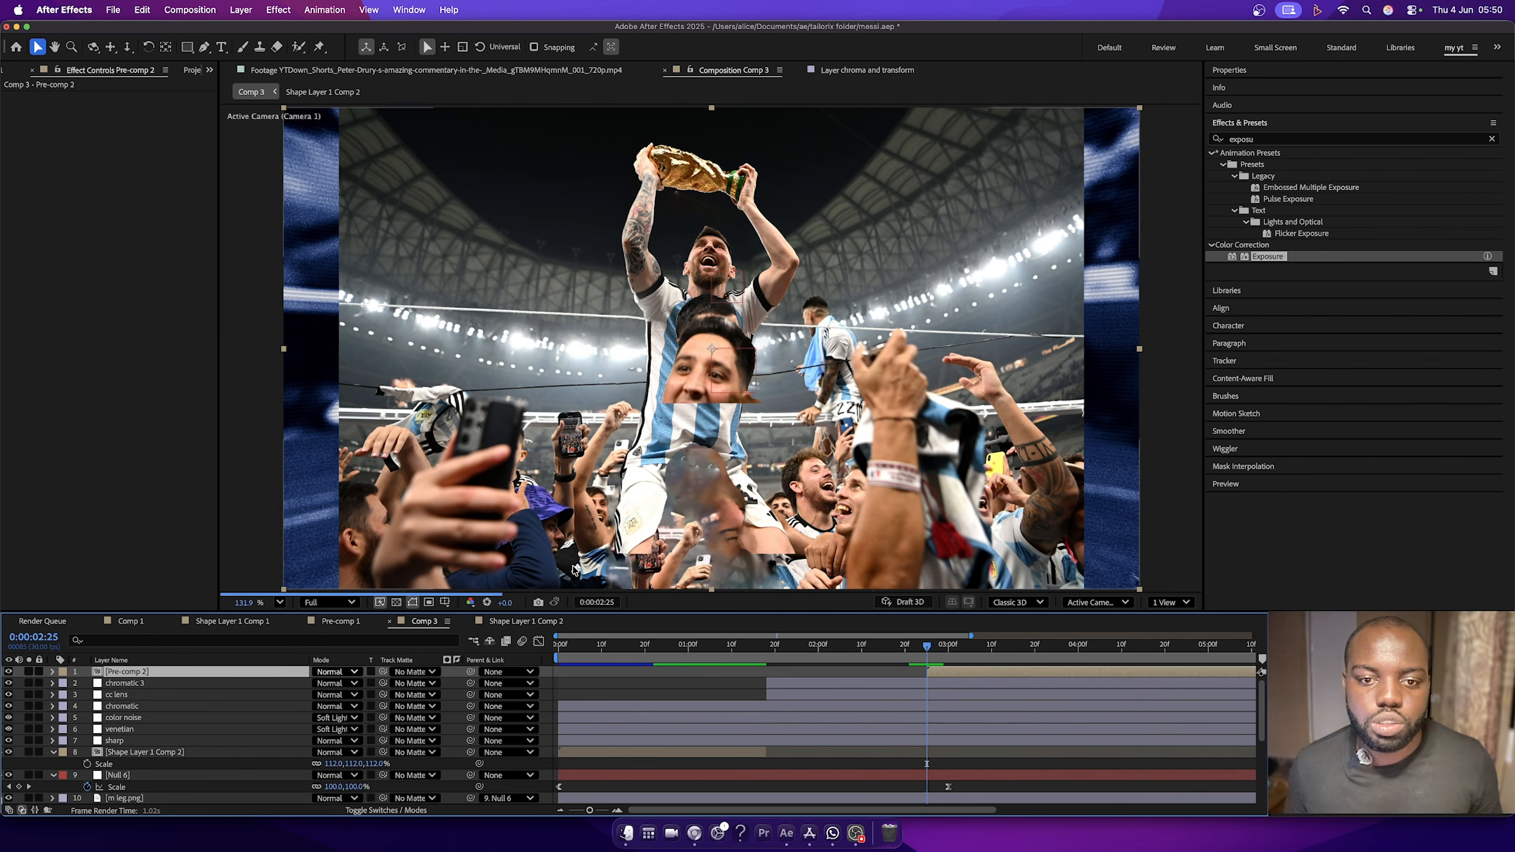
pyautogui.doubleClick(938, 673)
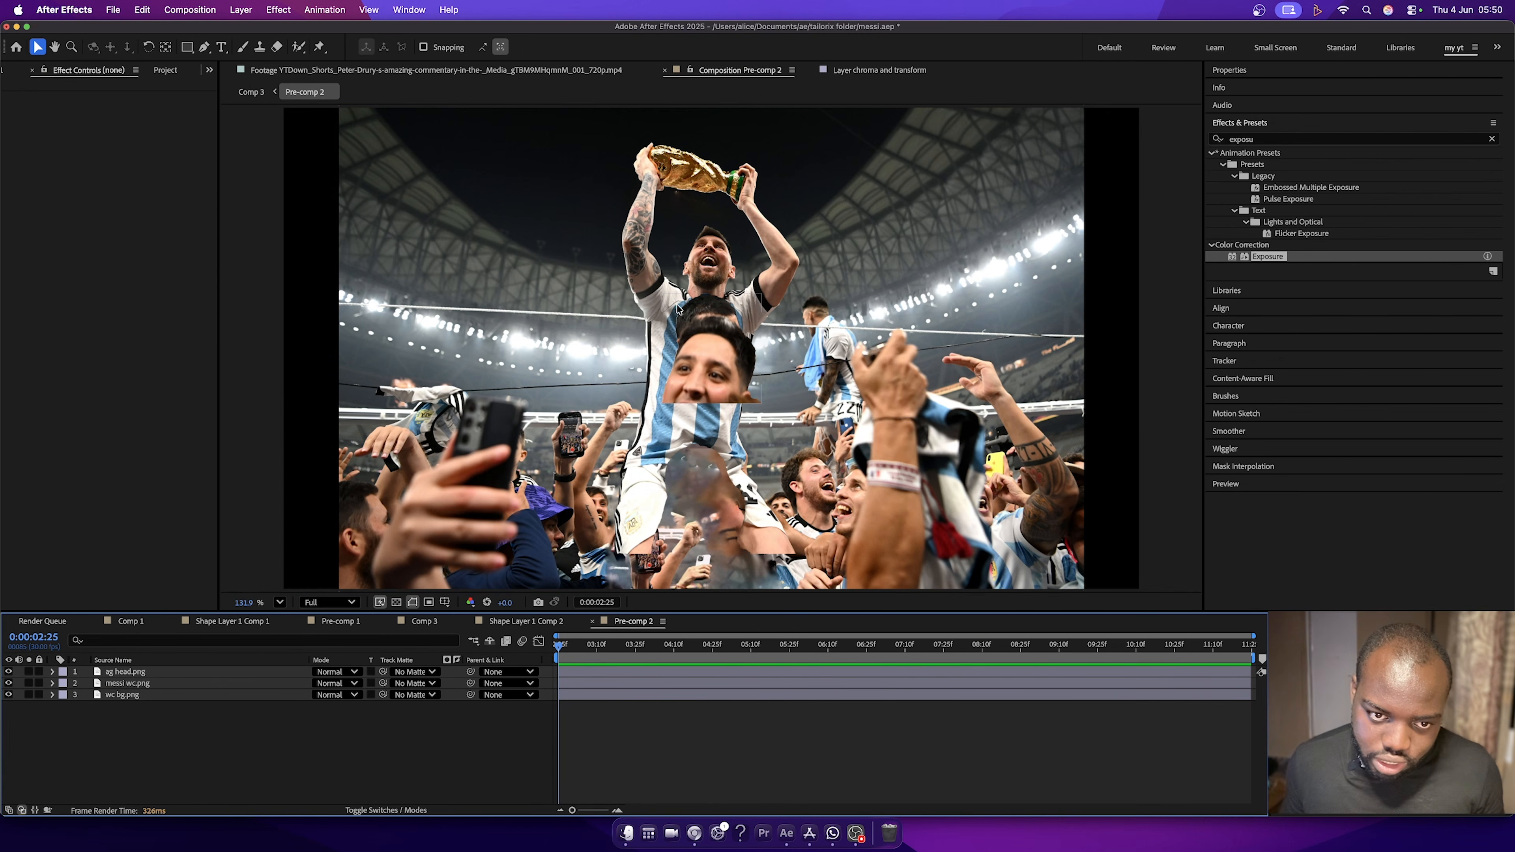
# Move the ag head cutout down below the trophy-lifting player, and lower both cutouts together so the head sits at the frame's bottom edge.
pyautogui.moveTo(713, 328); pyautogui.dragTo(705, 483)
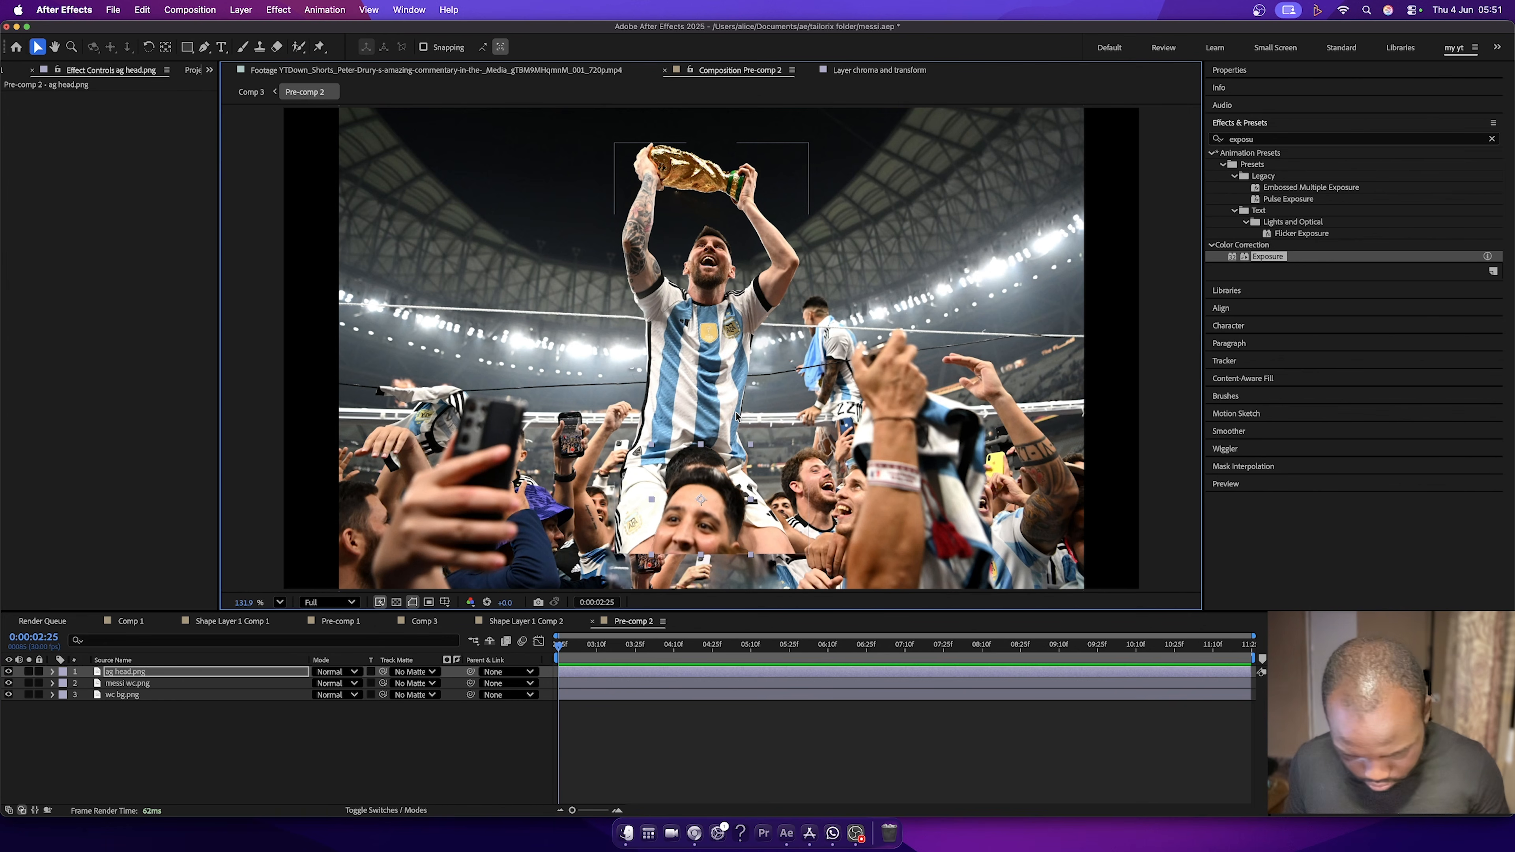
pyautogui.keyDown('shift'); pyautogui.click(699, 384); pyautogui.keyUp('shift')
pyautogui.moveTo(704, 383); pyautogui.dragTo(701, 414)
# Apply Motion Tile to wc bg.png with mirrored edges, output width 270 and output height 200.
pyautogui.click(537, 505)
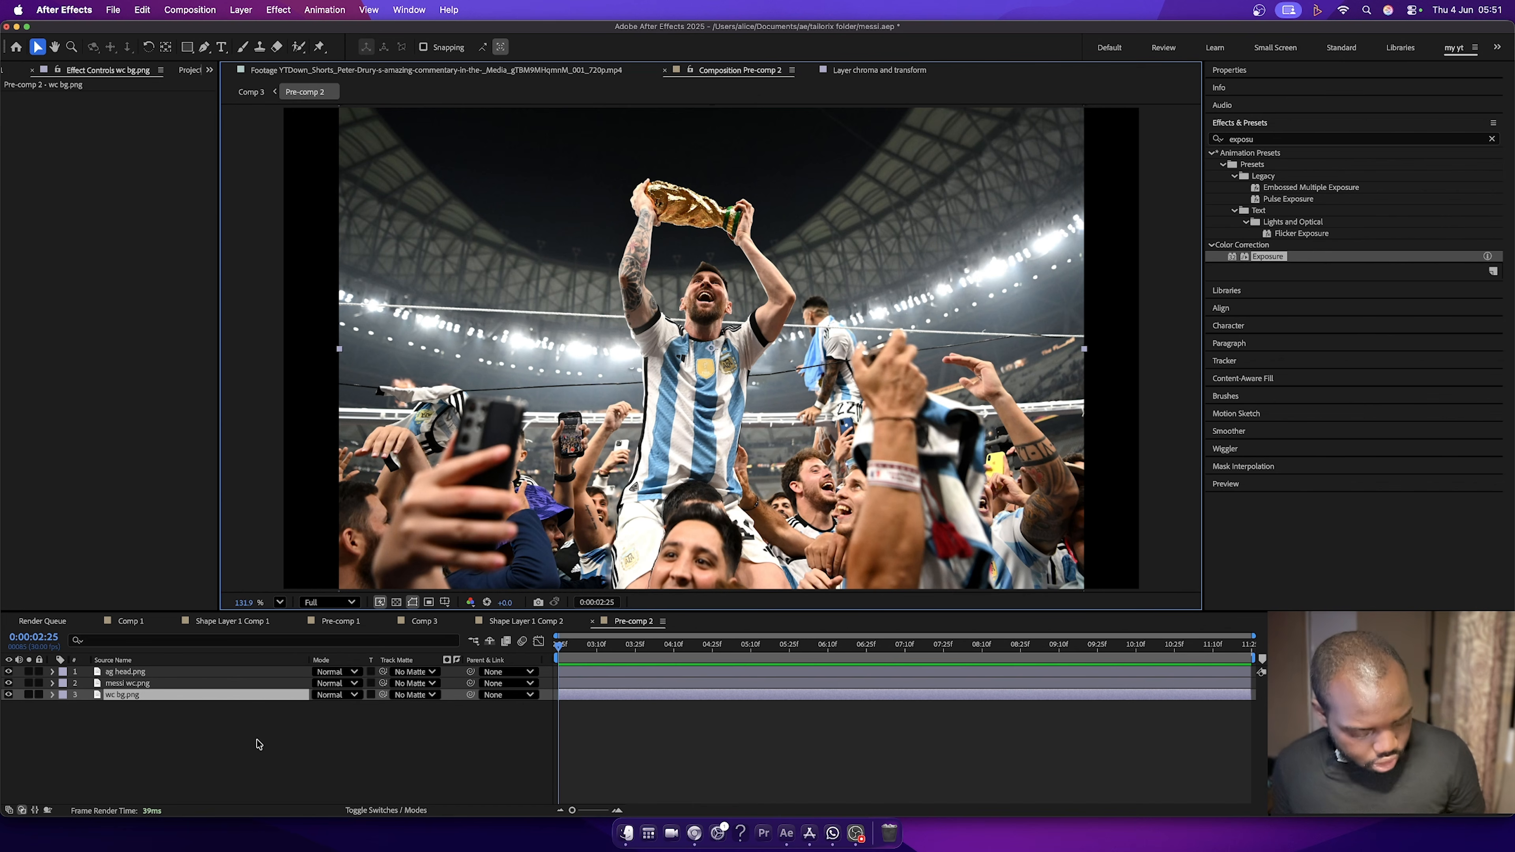
pyautogui.click(150, 700)
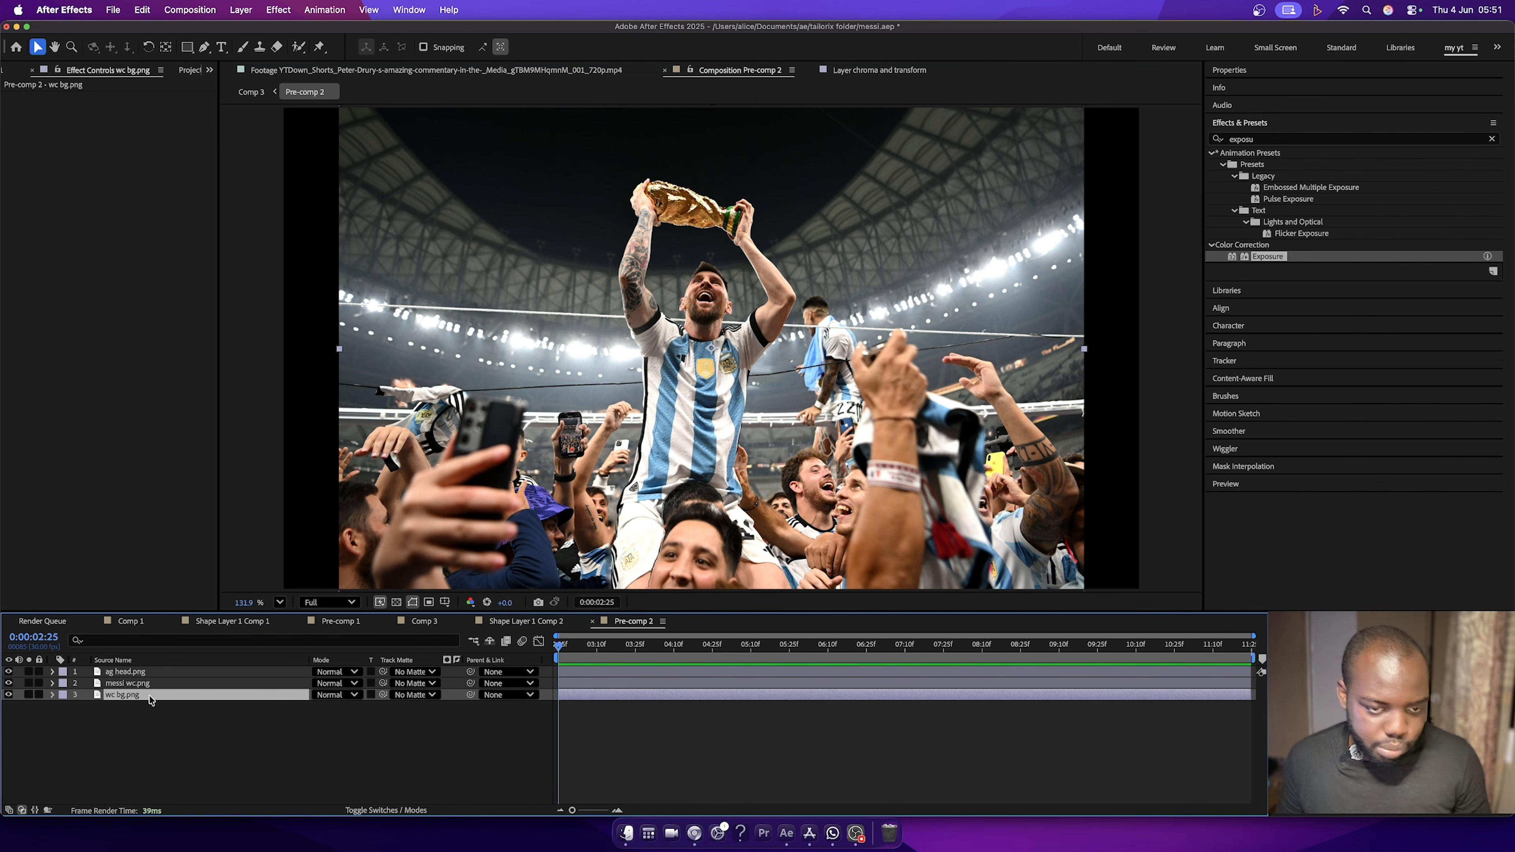
pyautogui.click(1265, 140)
pyautogui.write('motion tile')
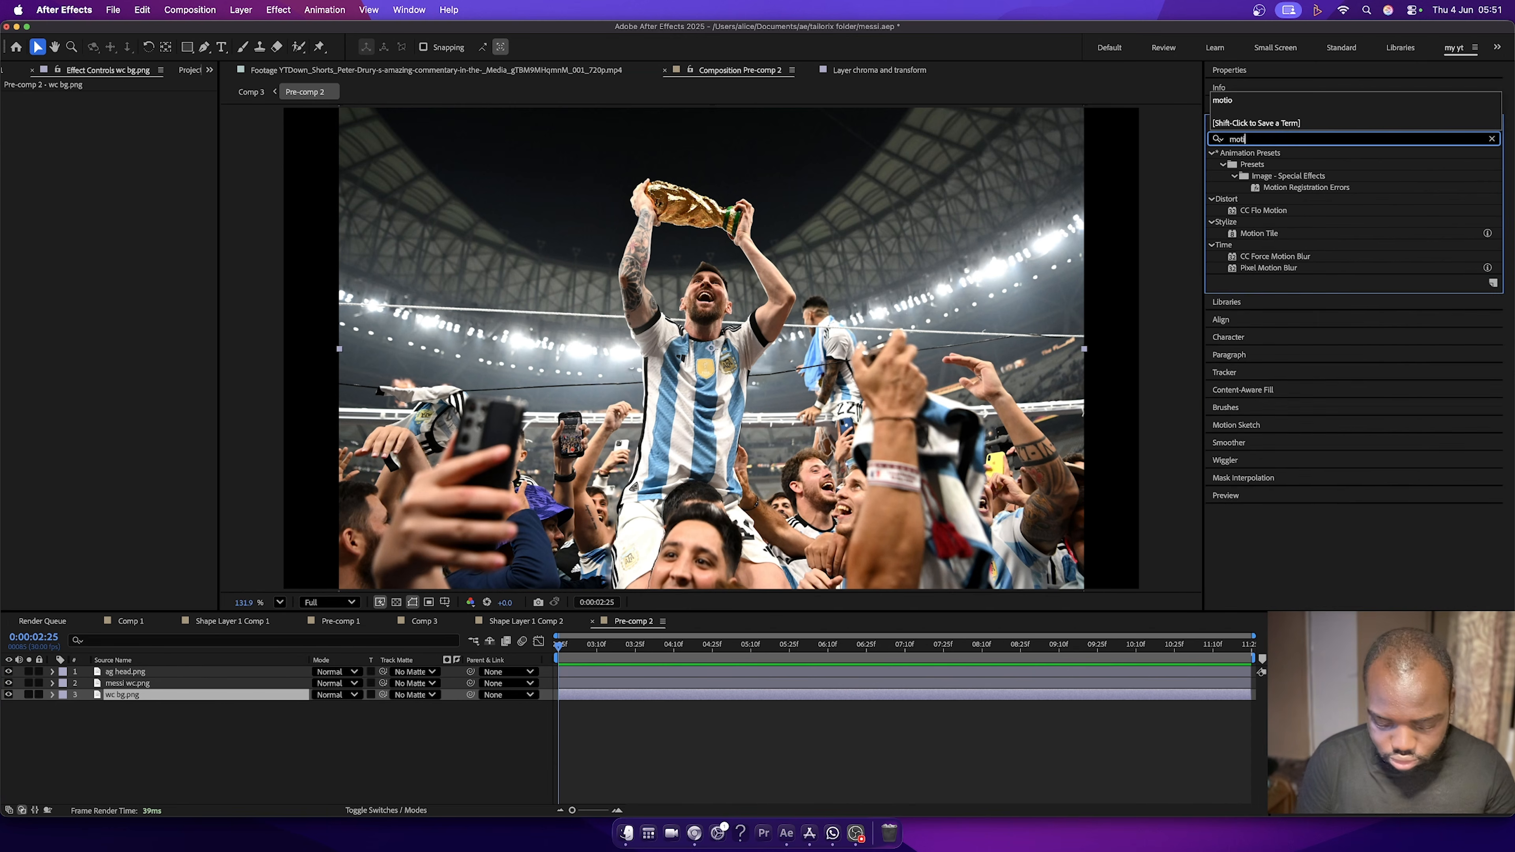
pyautogui.moveTo(1258, 164); pyautogui.dragTo(186, 702)
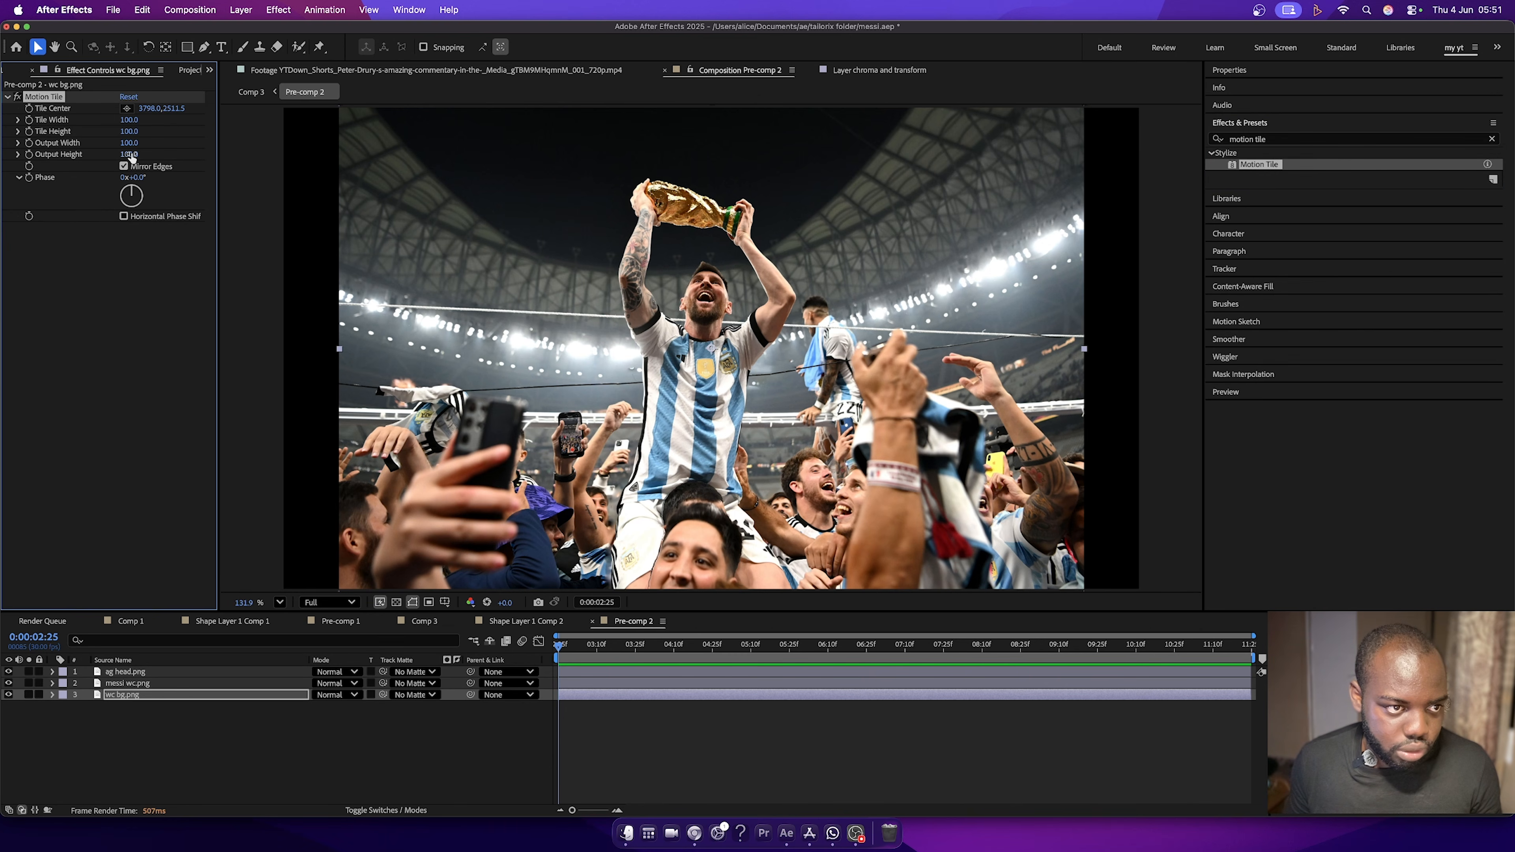
pyautogui.moveTo(135, 154); pyautogui.dragTo(139, 153)
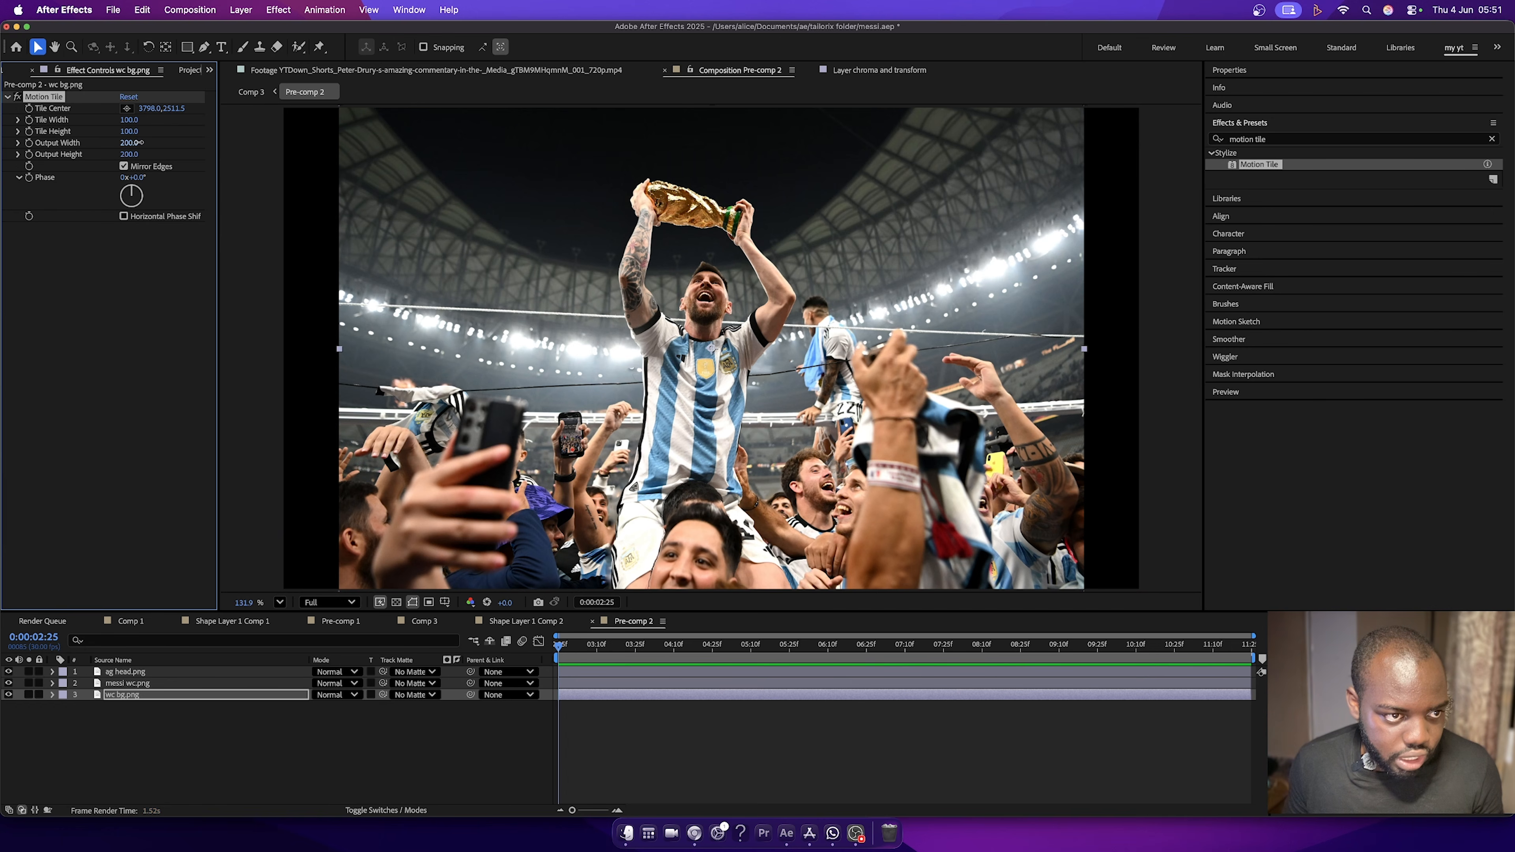
pyautogui.moveTo(141, 142); pyautogui.dragTo(143, 146)
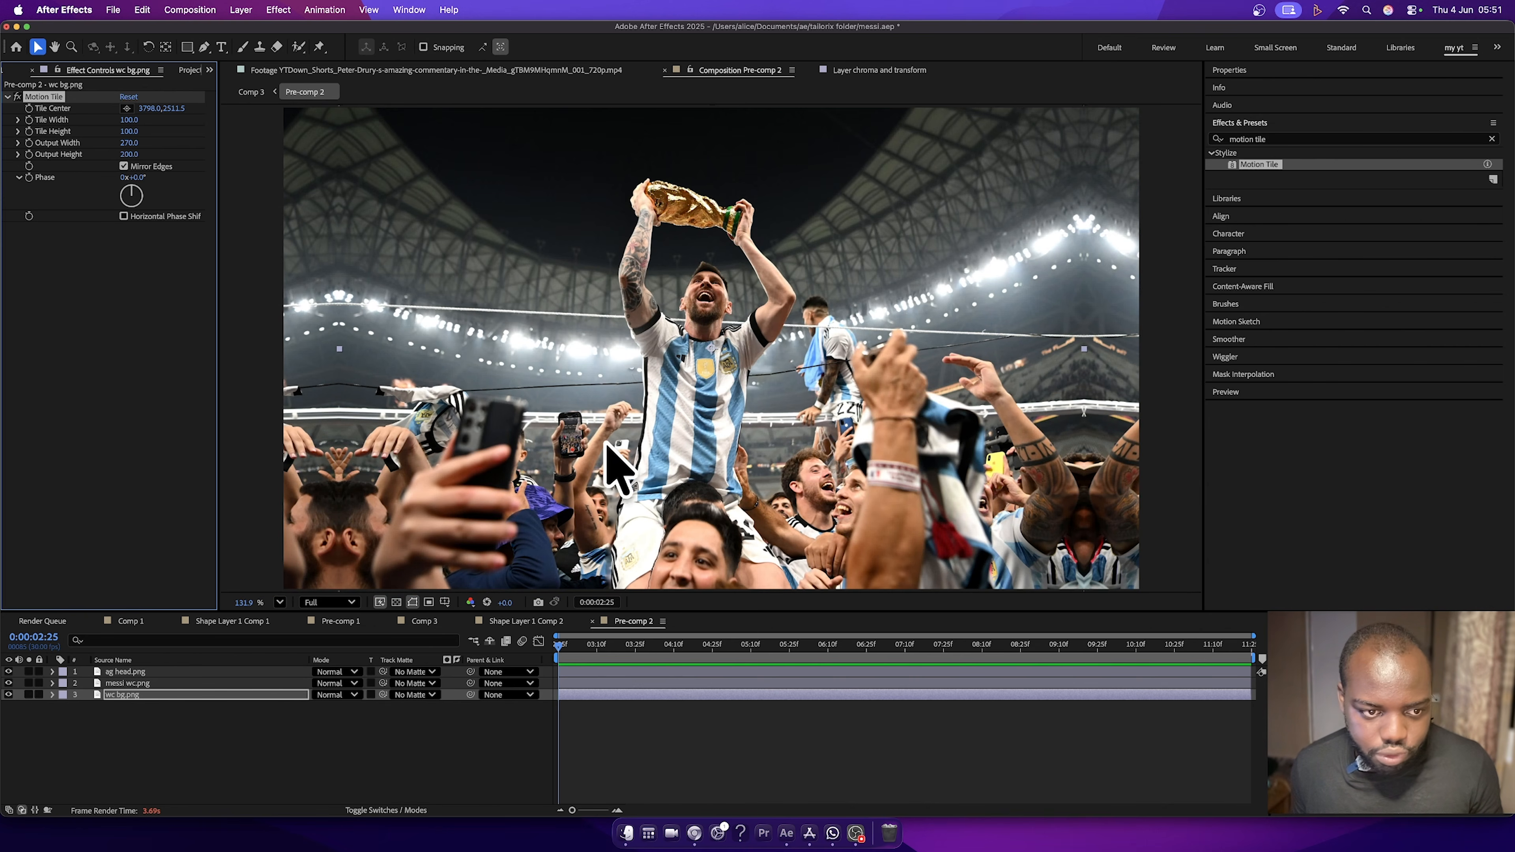
# Add a 35mm two-node camera named Camera 1 to Pre-comp 2.
pyautogui.click(203, 720)
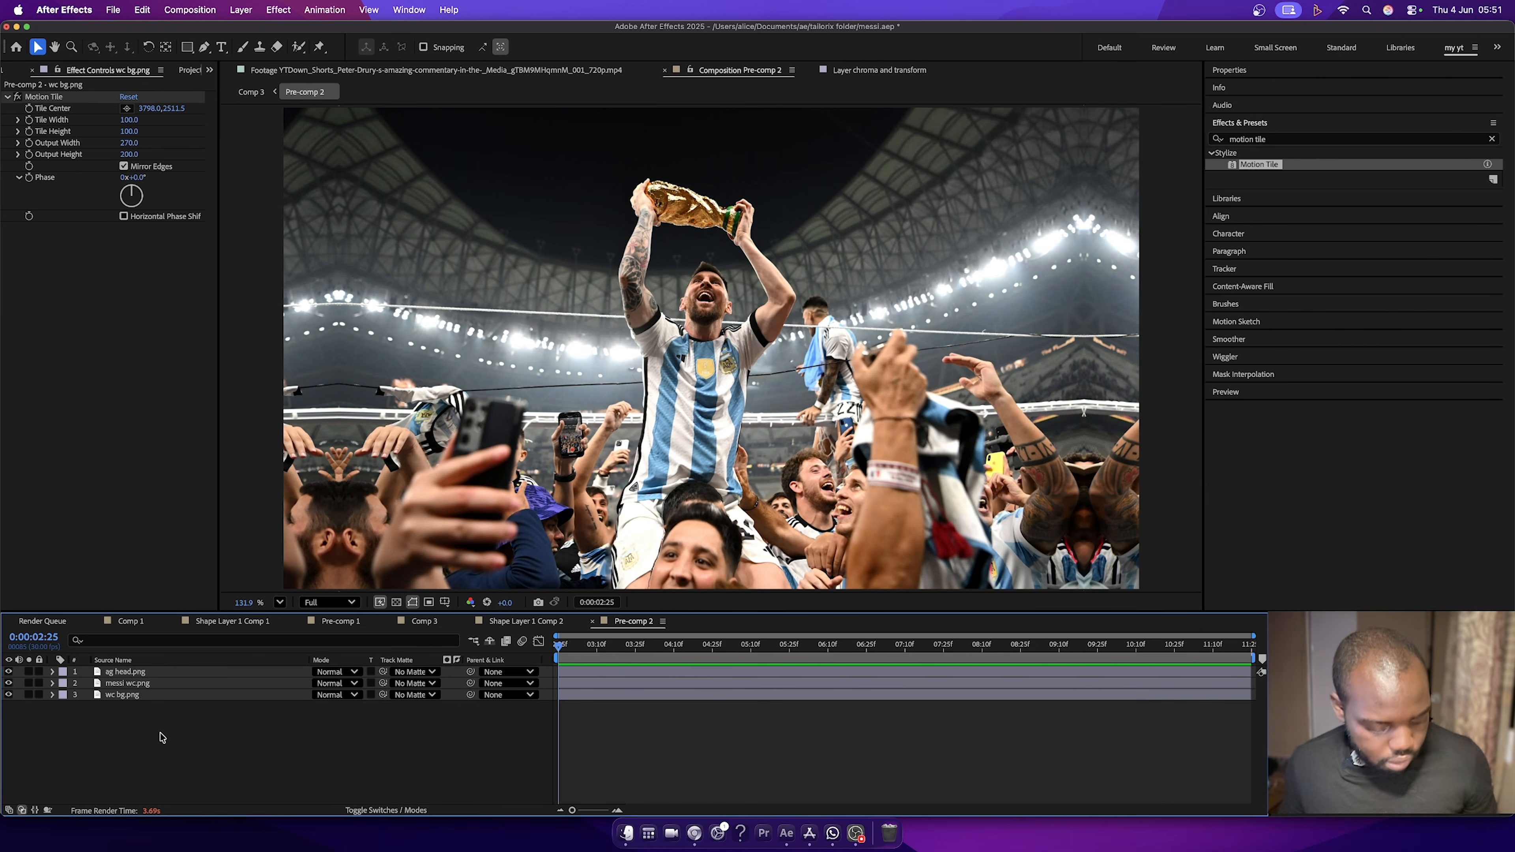
pyautogui.rightClick(160, 738)
pyautogui.moveTo(239, 625)
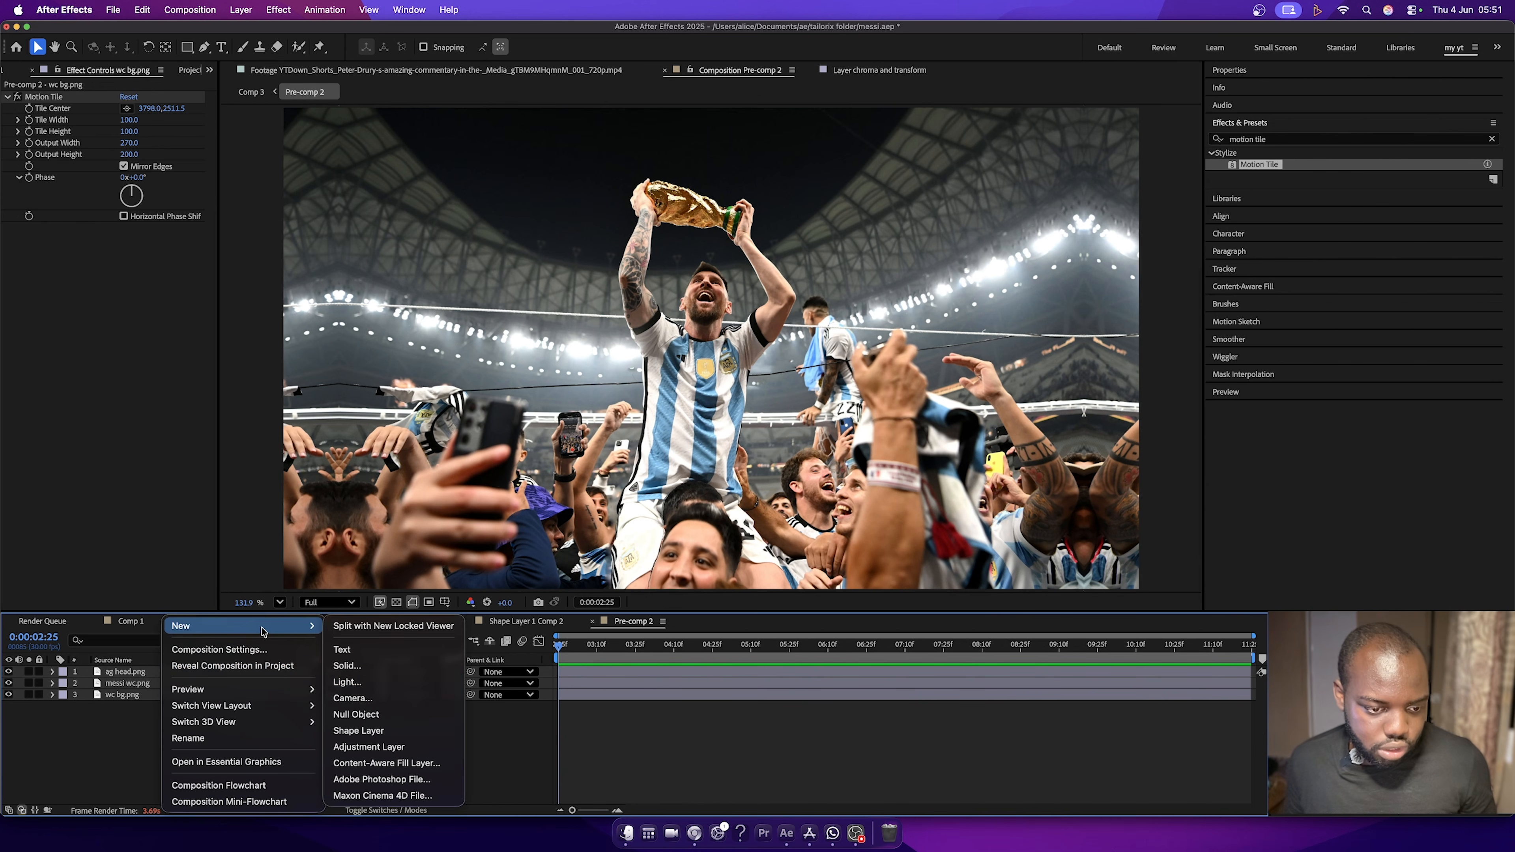
pyautogui.click(373, 697)
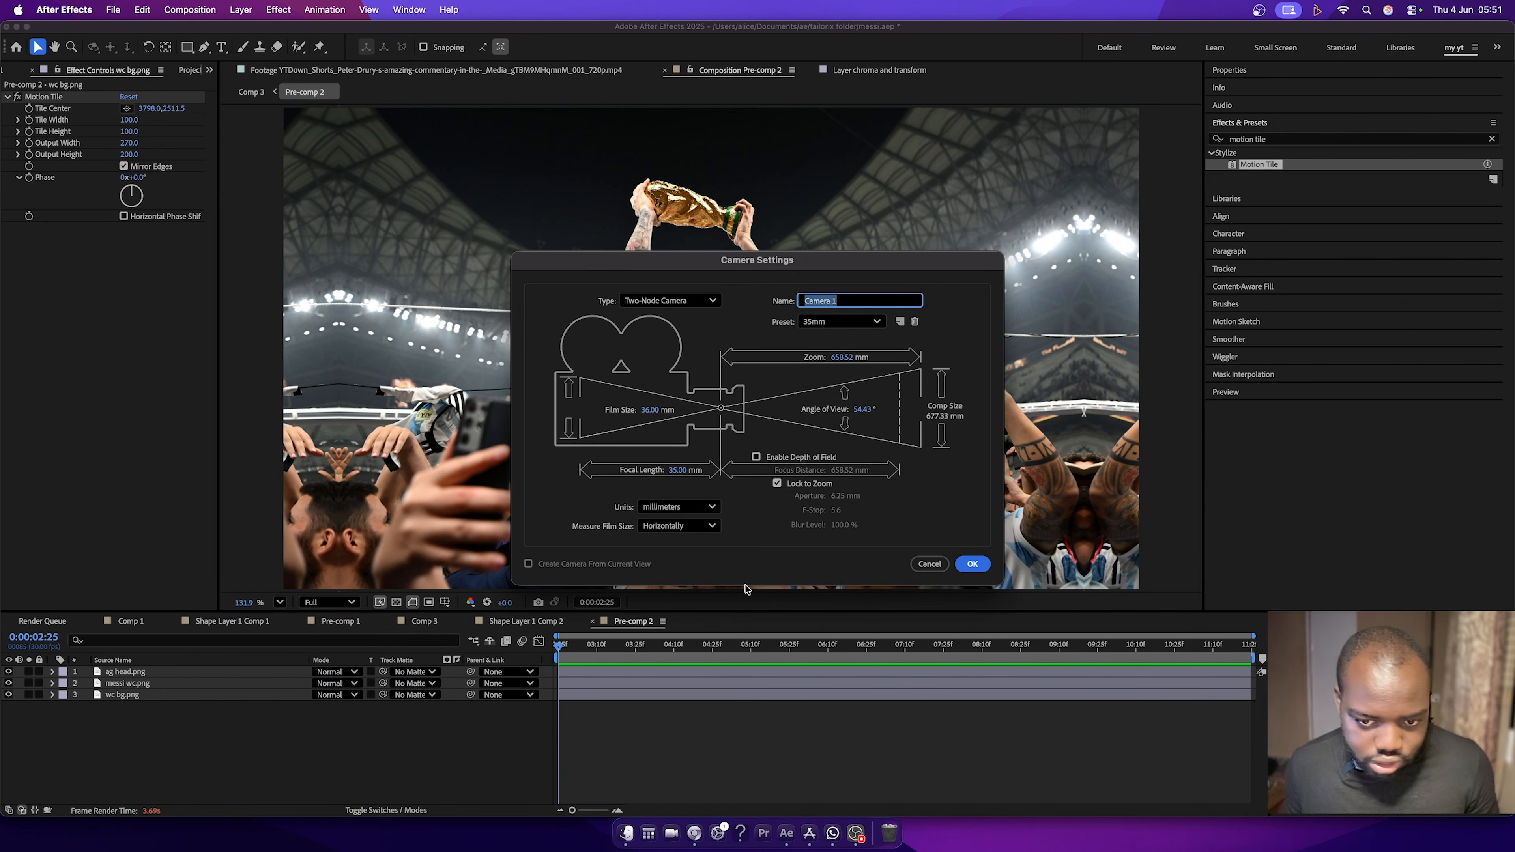
pyautogui.click(973, 563)
# Add a null object and move it together with Camera 1 below the three image layers.
pyautogui.rightClick(123, 777)
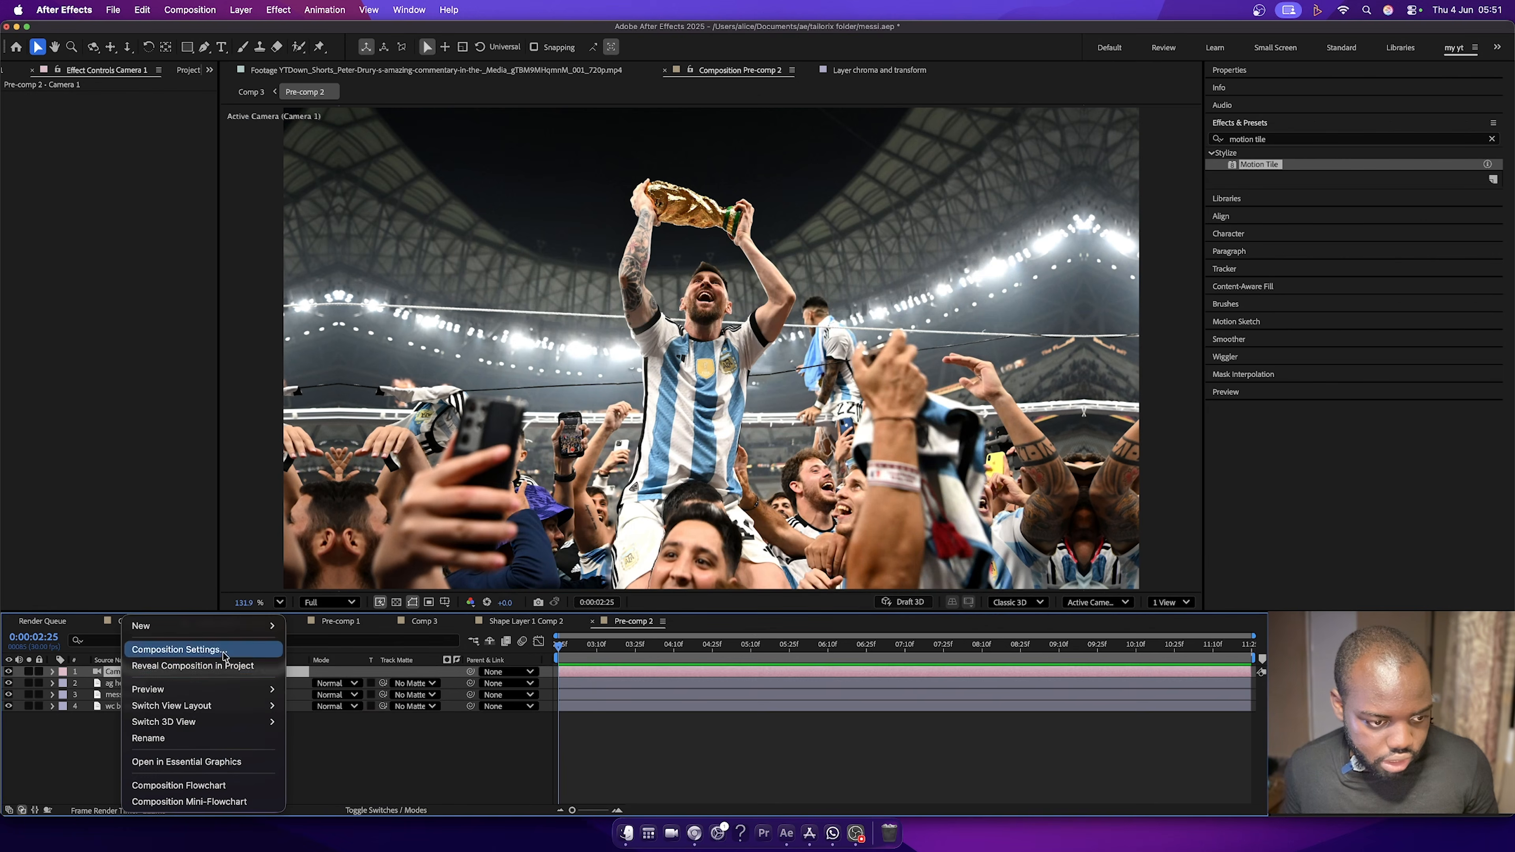
pyautogui.moveTo(221, 628)
pyautogui.click(313, 714)
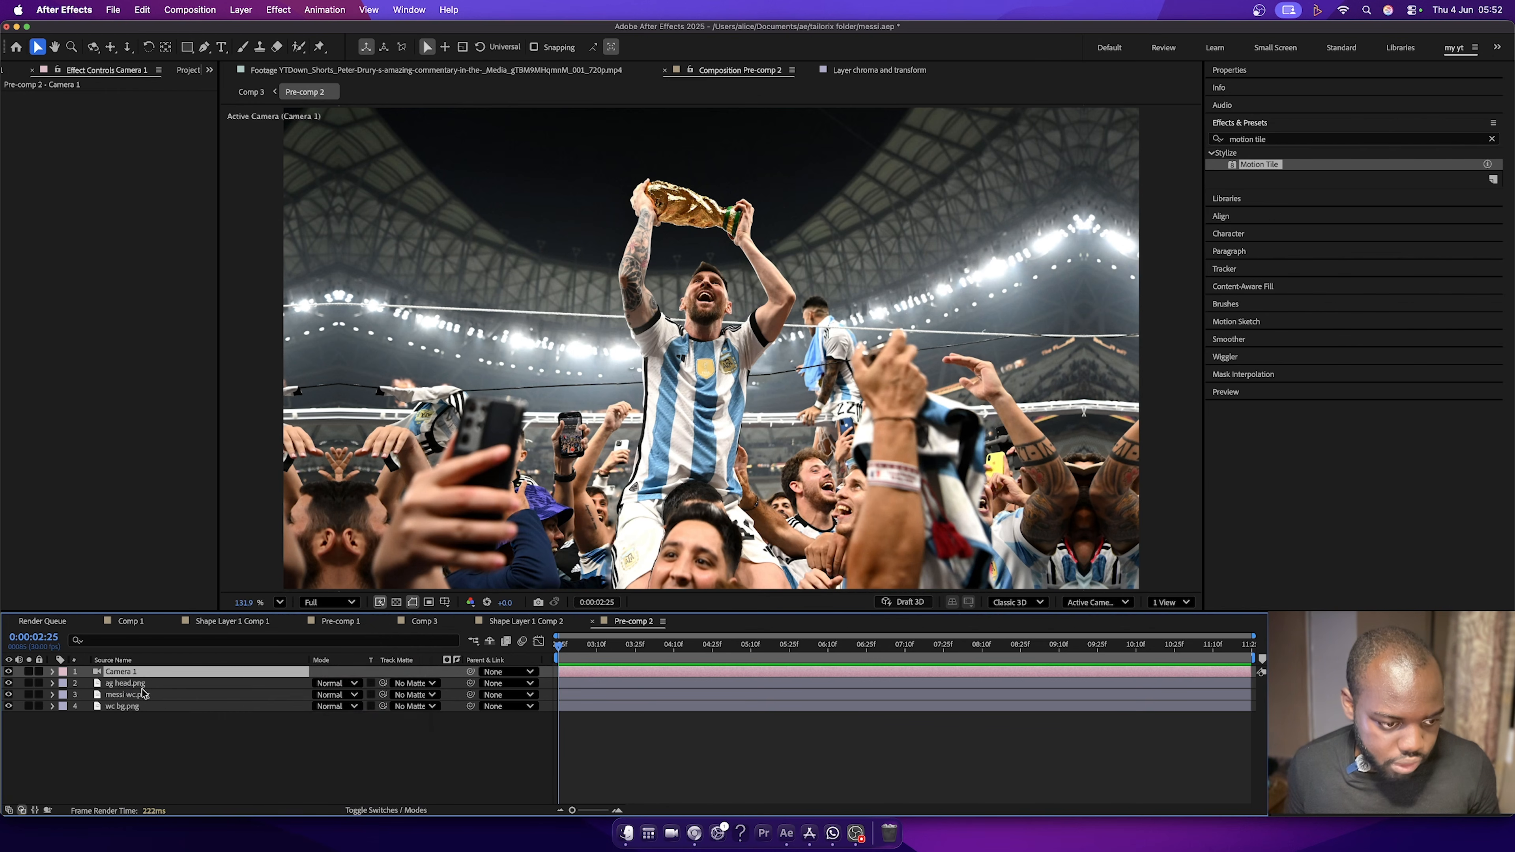
pyautogui.keyDown('shift'); pyautogui.click(126, 686); pyautogui.keyUp('shift')
pyautogui.moveTo(125, 686); pyautogui.dragTo(116, 754)
pyautogui.click(136, 752)
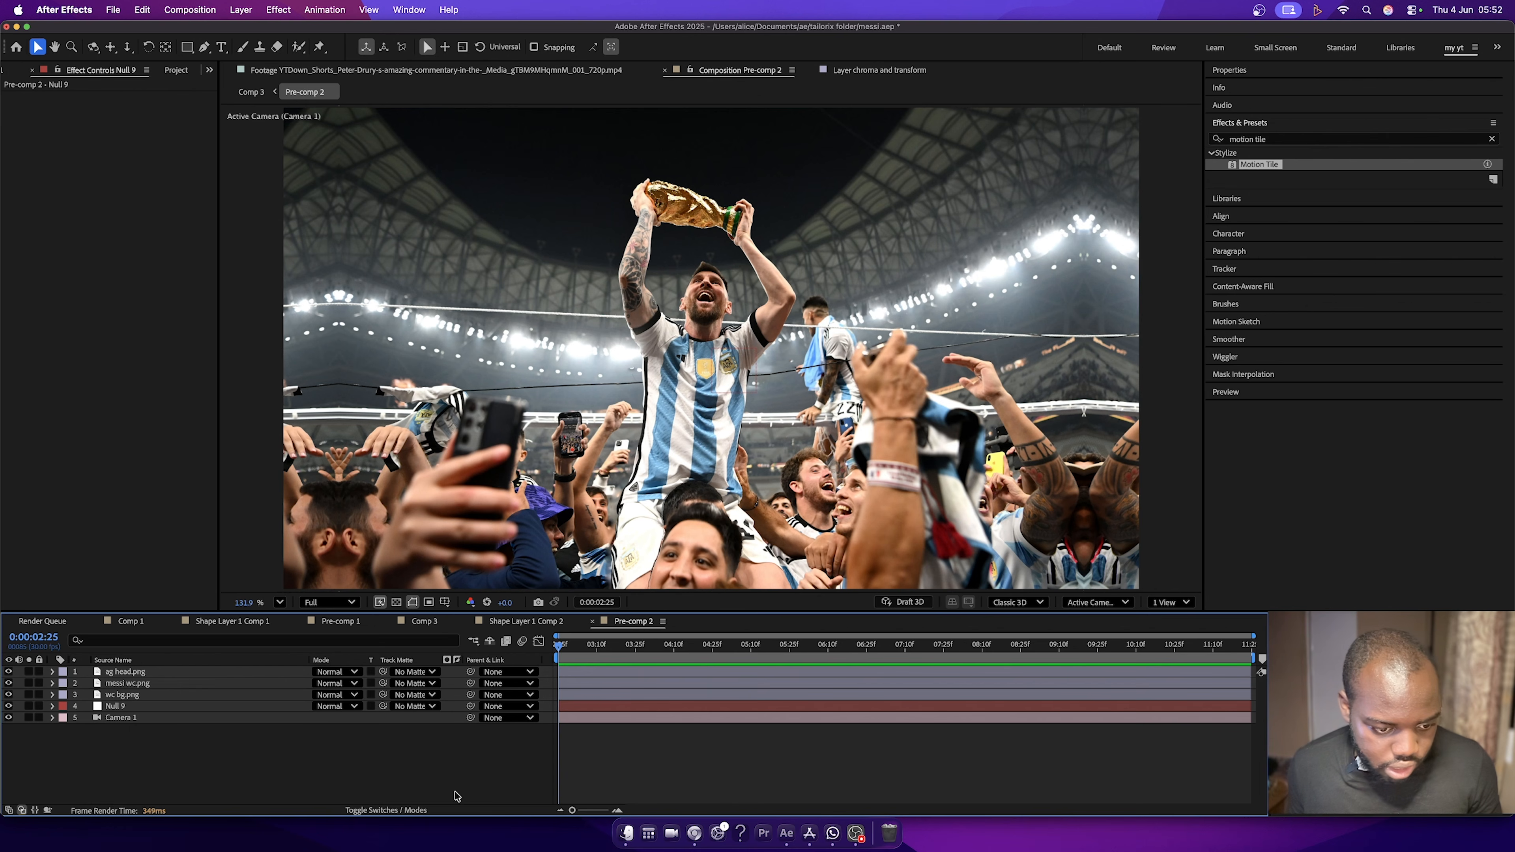
# Parent Camera 1 to the null object.
pyautogui.click(385, 811)
pyautogui.click(385, 811)
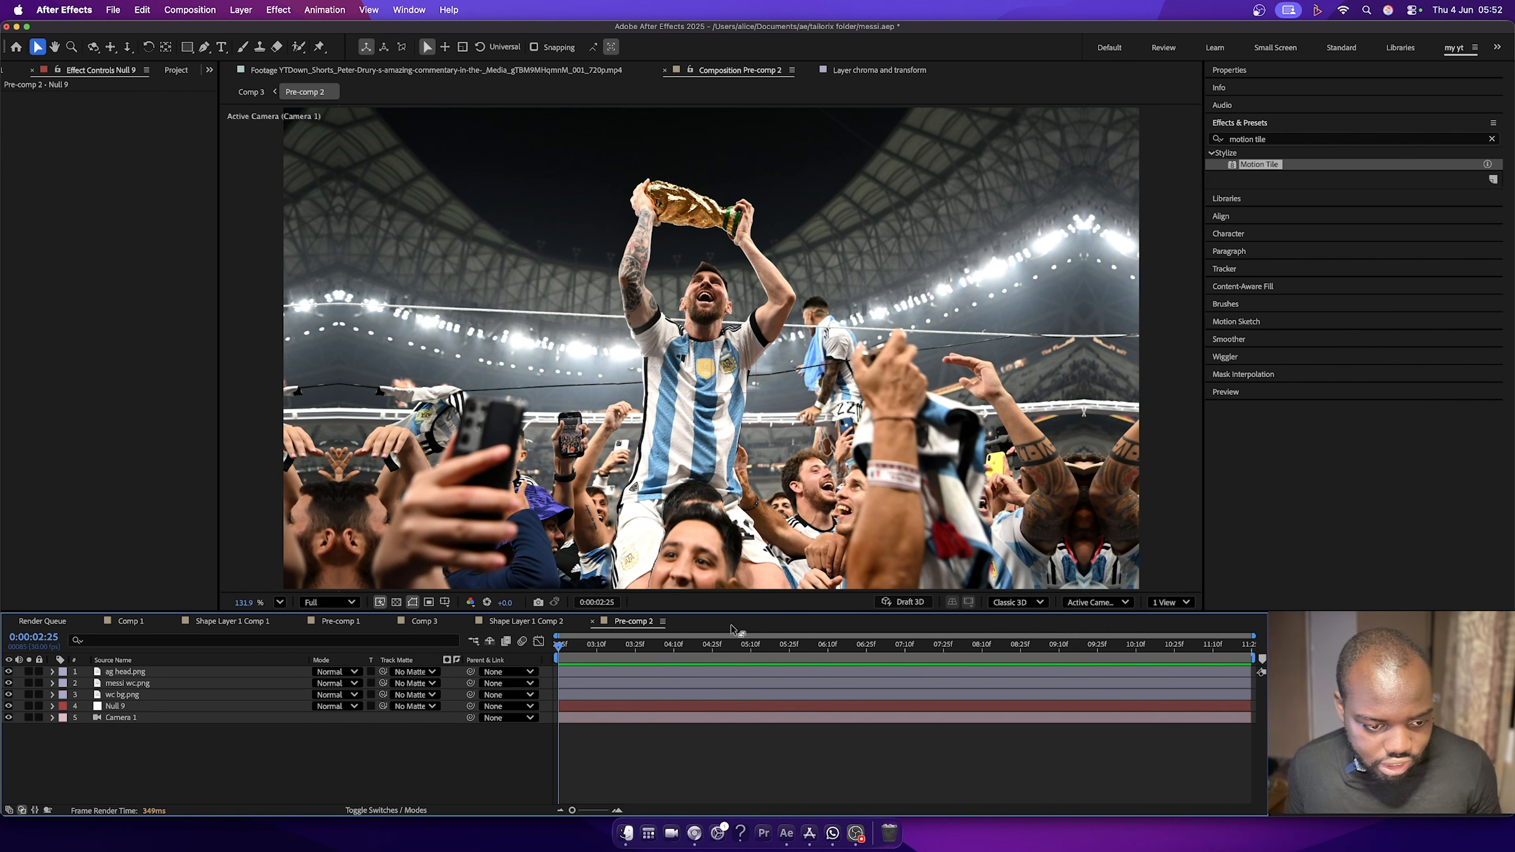
pyautogui.moveTo(471, 718); pyautogui.dragTo(125, 709)
# Reveal Null 9's Position and Scale, switch to two views, and make the three image layers 3D.
pyautogui.click(125, 709)
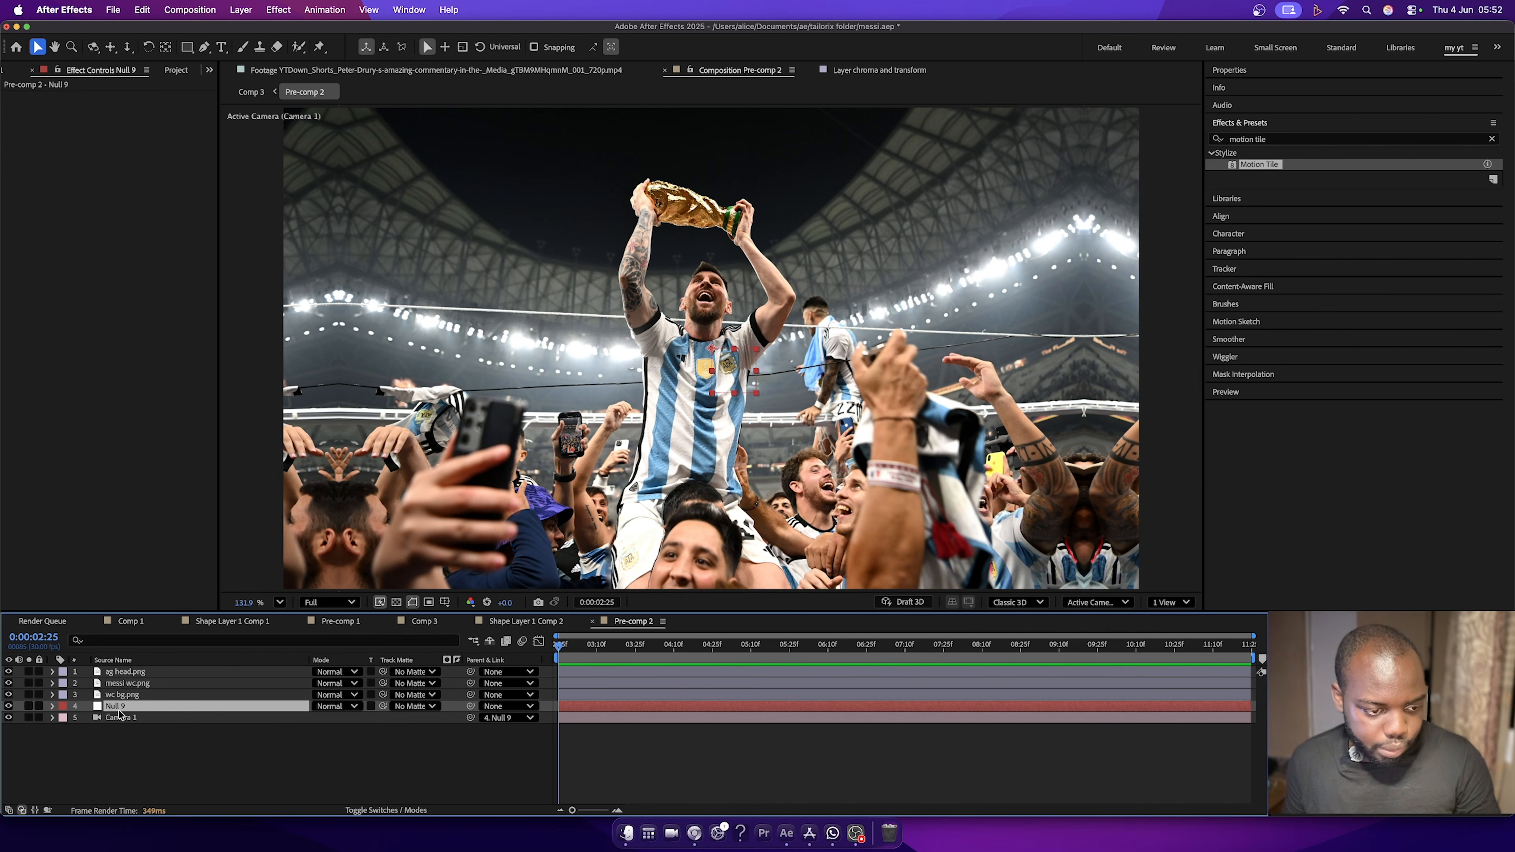
pyautogui.press('p')
pyautogui.hotkey('shift', 's')
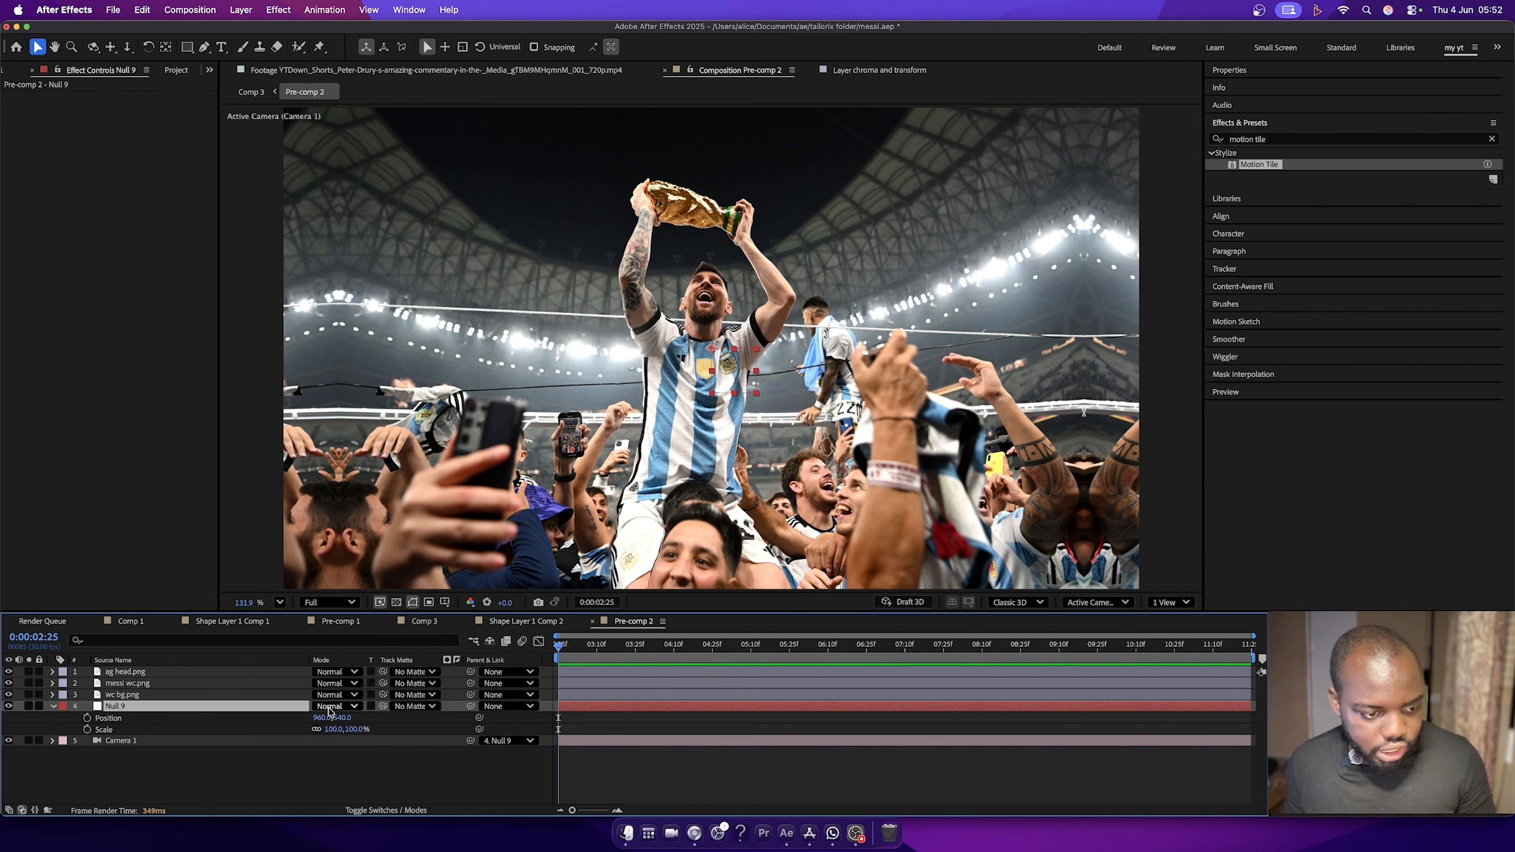
pyautogui.click(365, 798)
pyautogui.click(1169, 602)
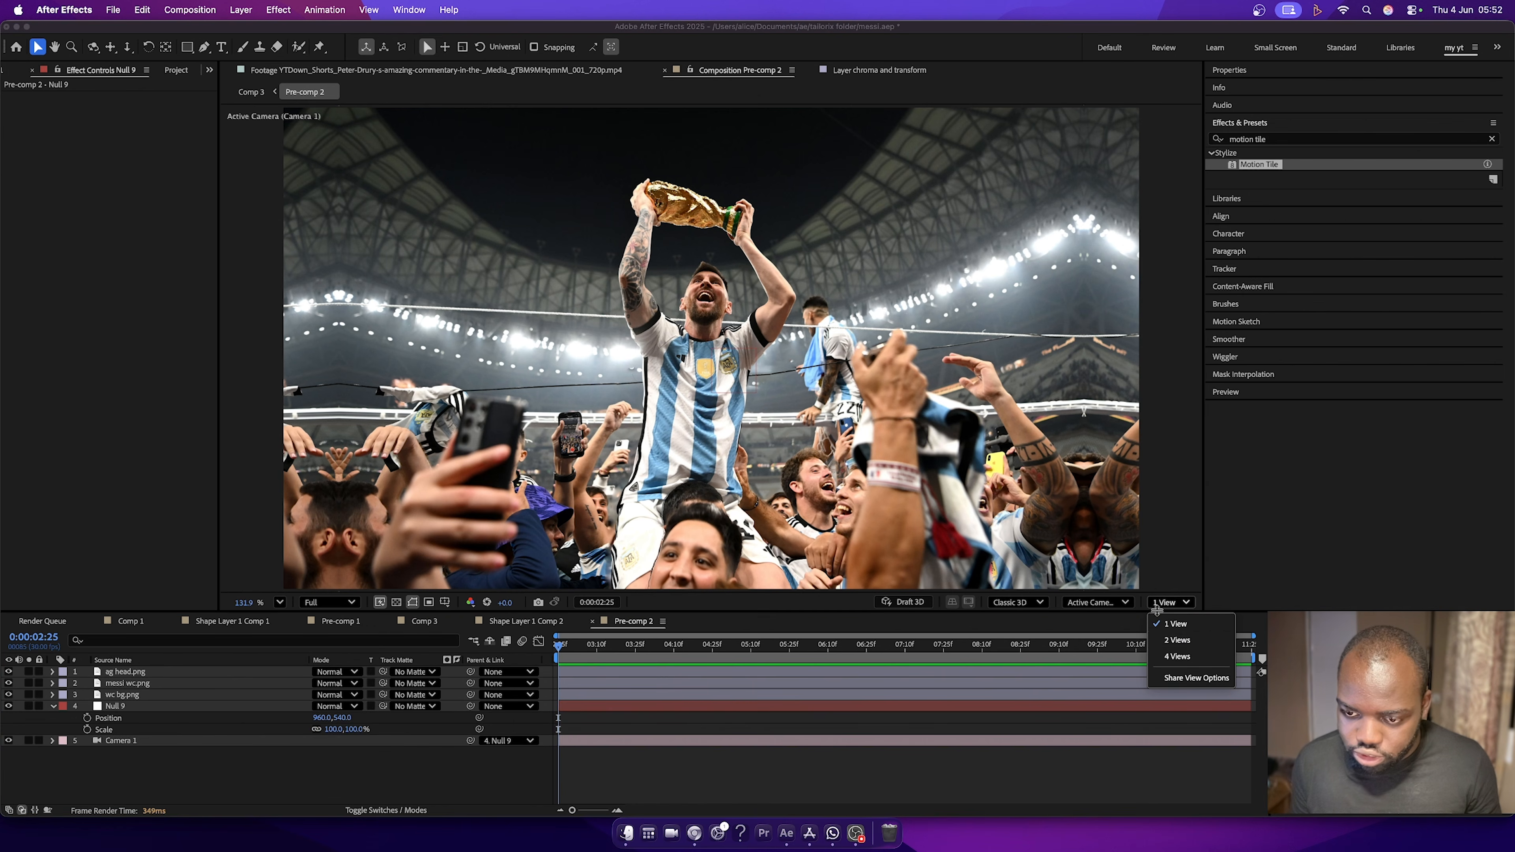
pyautogui.click(1169, 639)
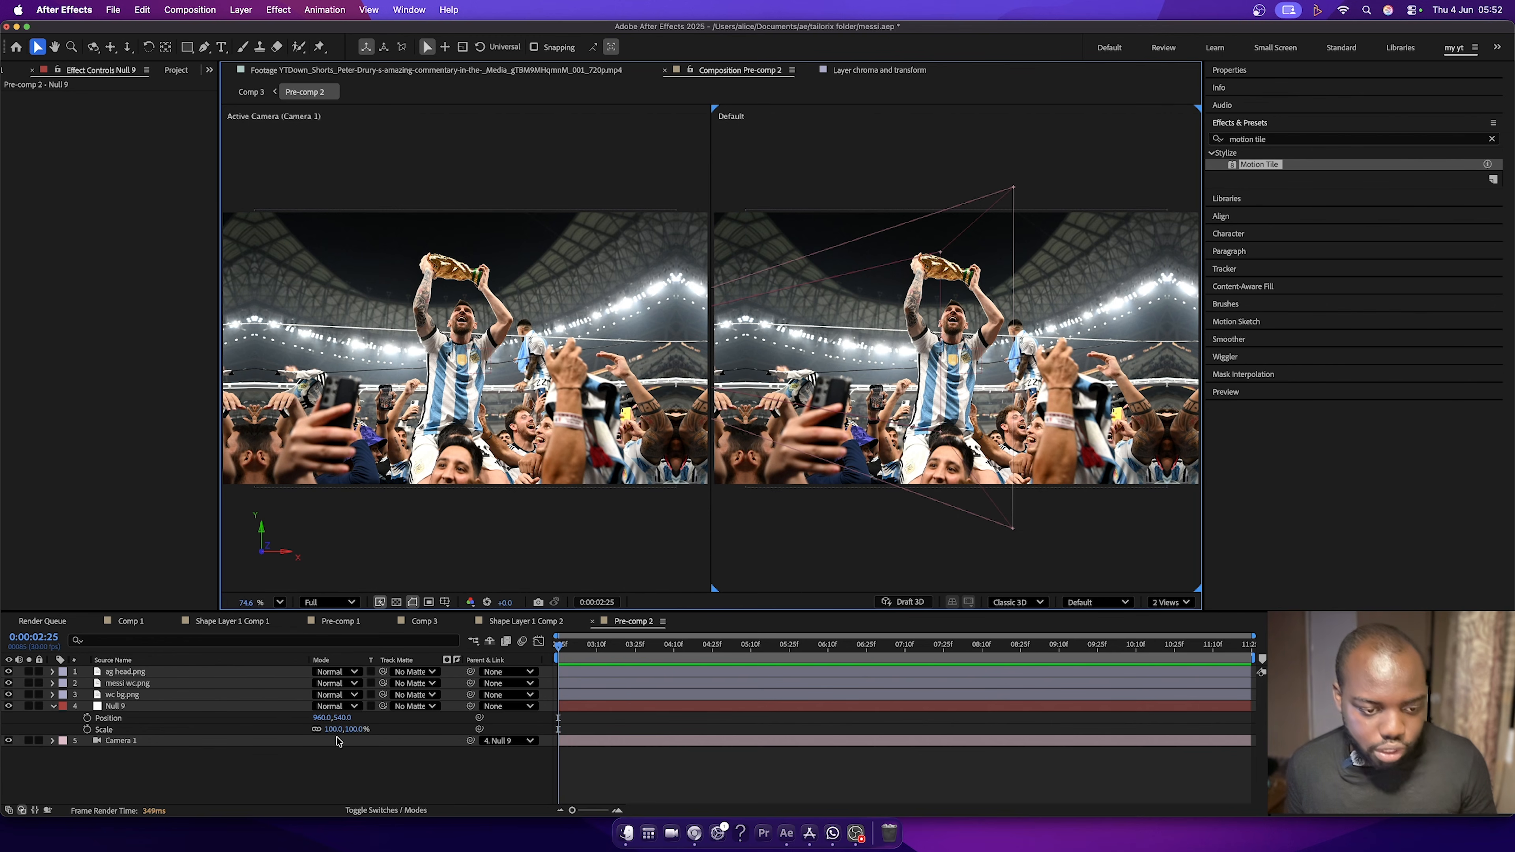
pyautogui.click(383, 813)
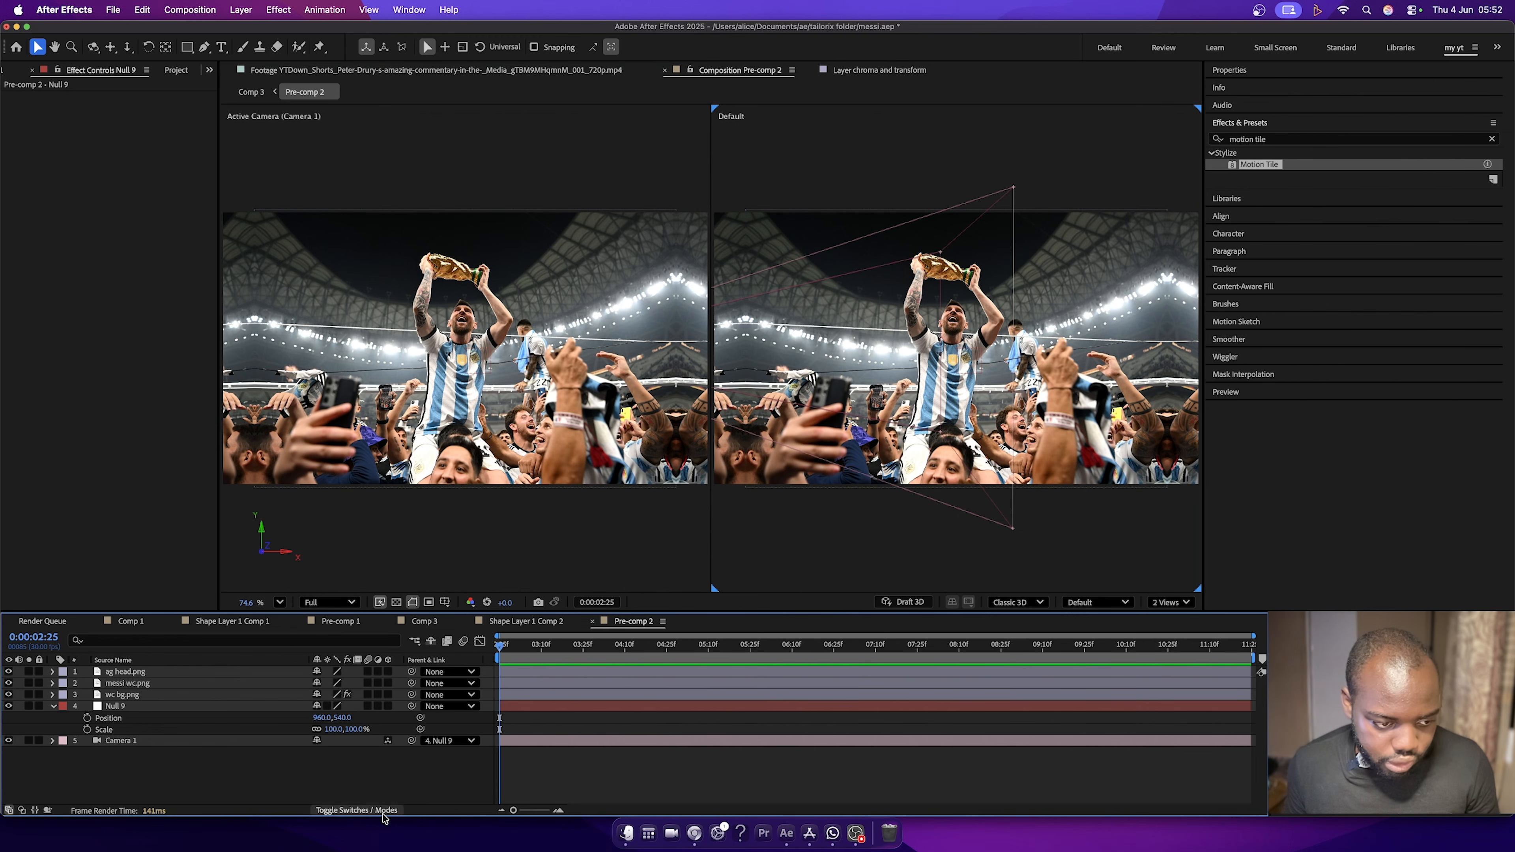
pyautogui.moveTo(388, 695)
pyautogui.mouseDown()
pyautogui.moveTo(389, 669)
pyautogui.moveTo(396, 706)
pyautogui.moveTo(692, 709)
pyautogui.moveTo(365, 707)
pyautogui.mouseUp()
# Push wc bg.png back in depth behind the player and set its scale to 28%.
pyautogui.click(166, 692)
pyautogui.press('p')
pyautogui.press('s')
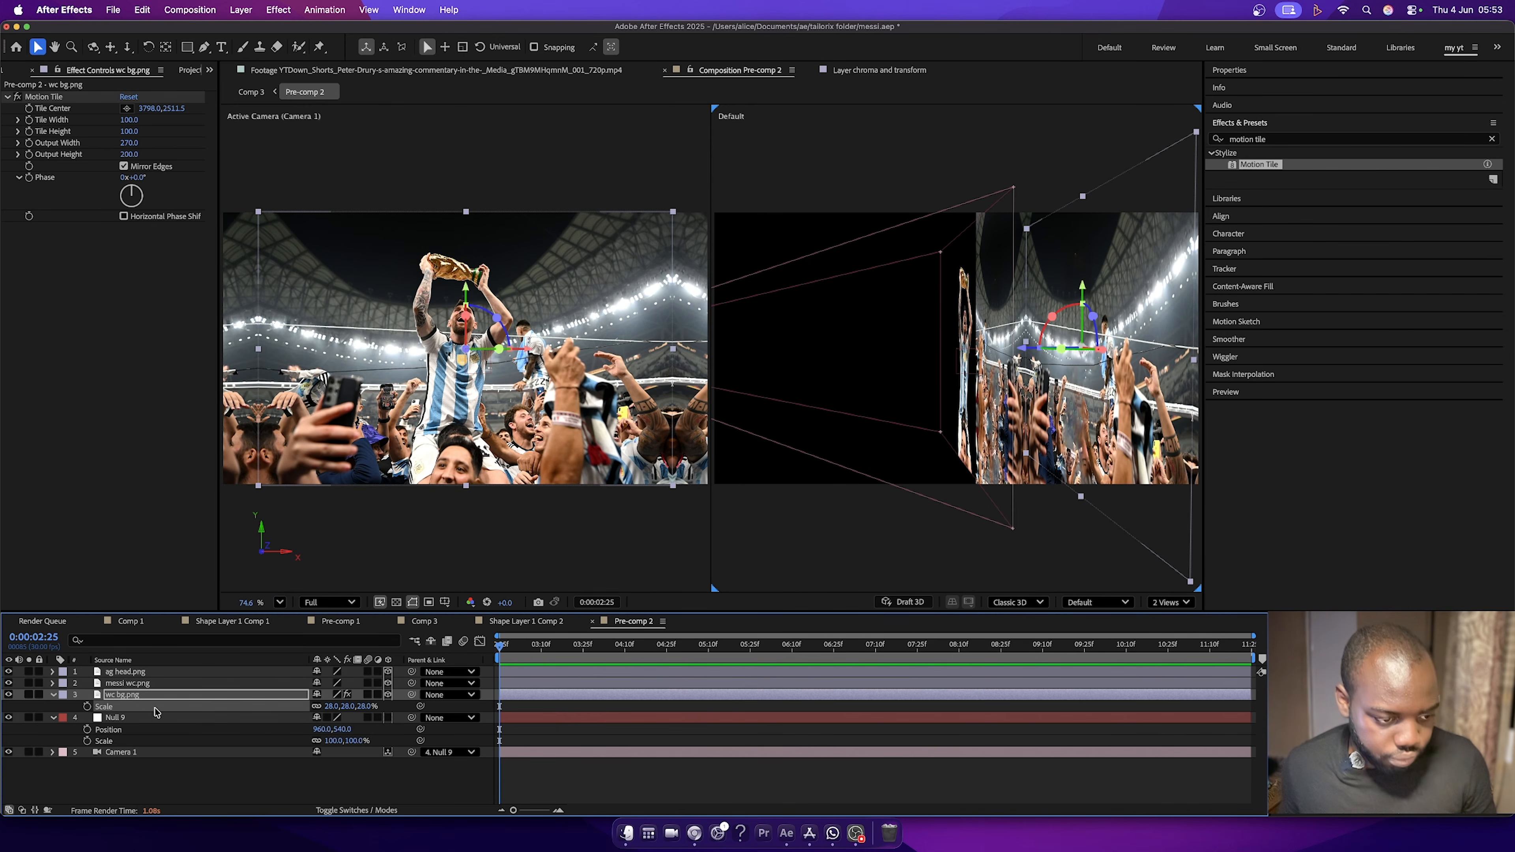
pyautogui.click(53, 696)
pyautogui.click(89, 768)
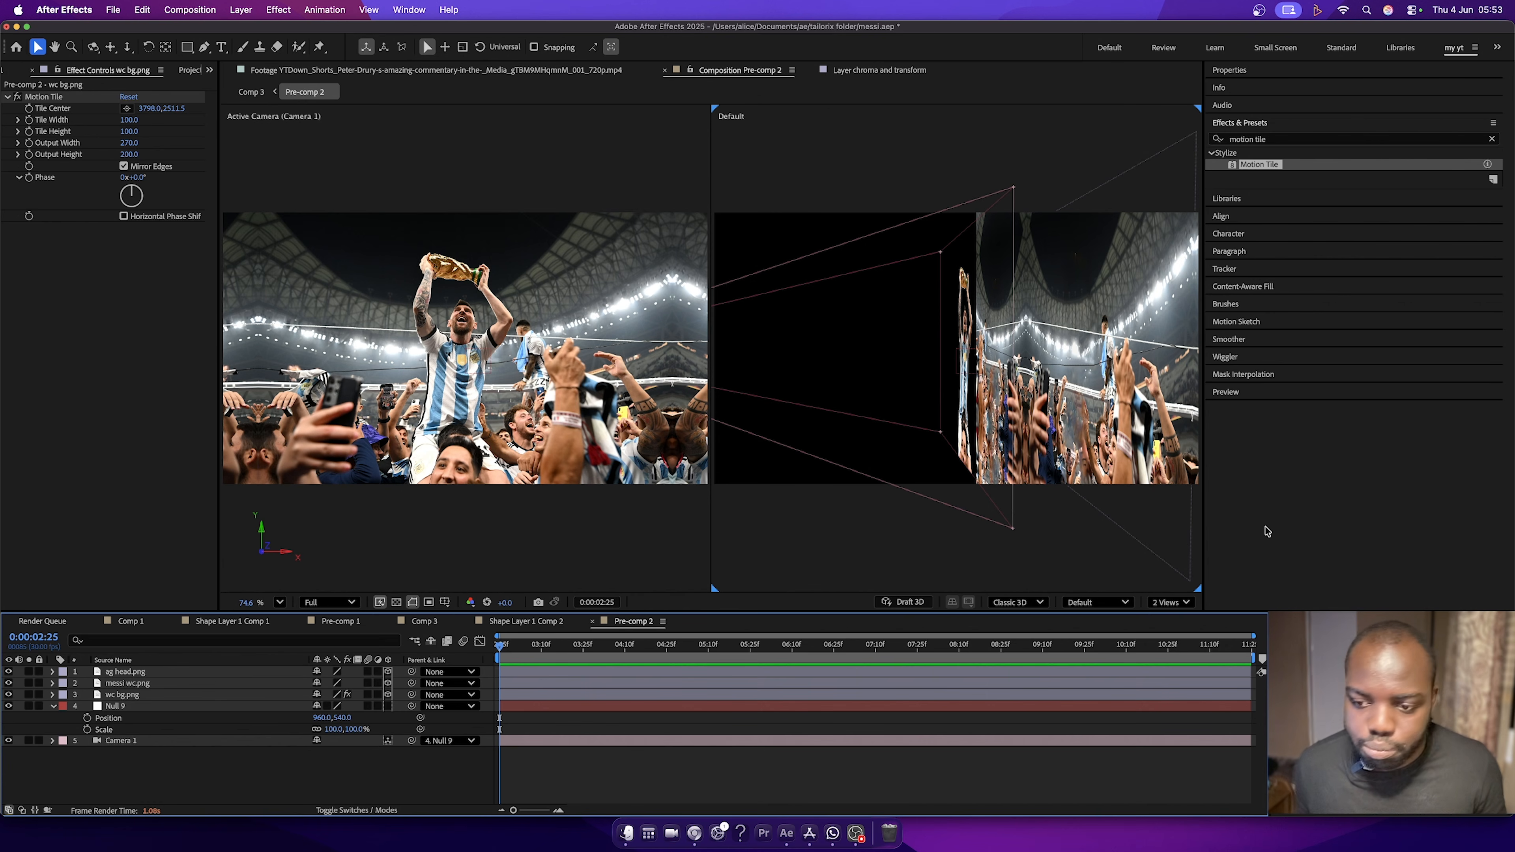
# Add a white text layer reading Messi in the Sports World font.
pyautogui.click(221, 47)
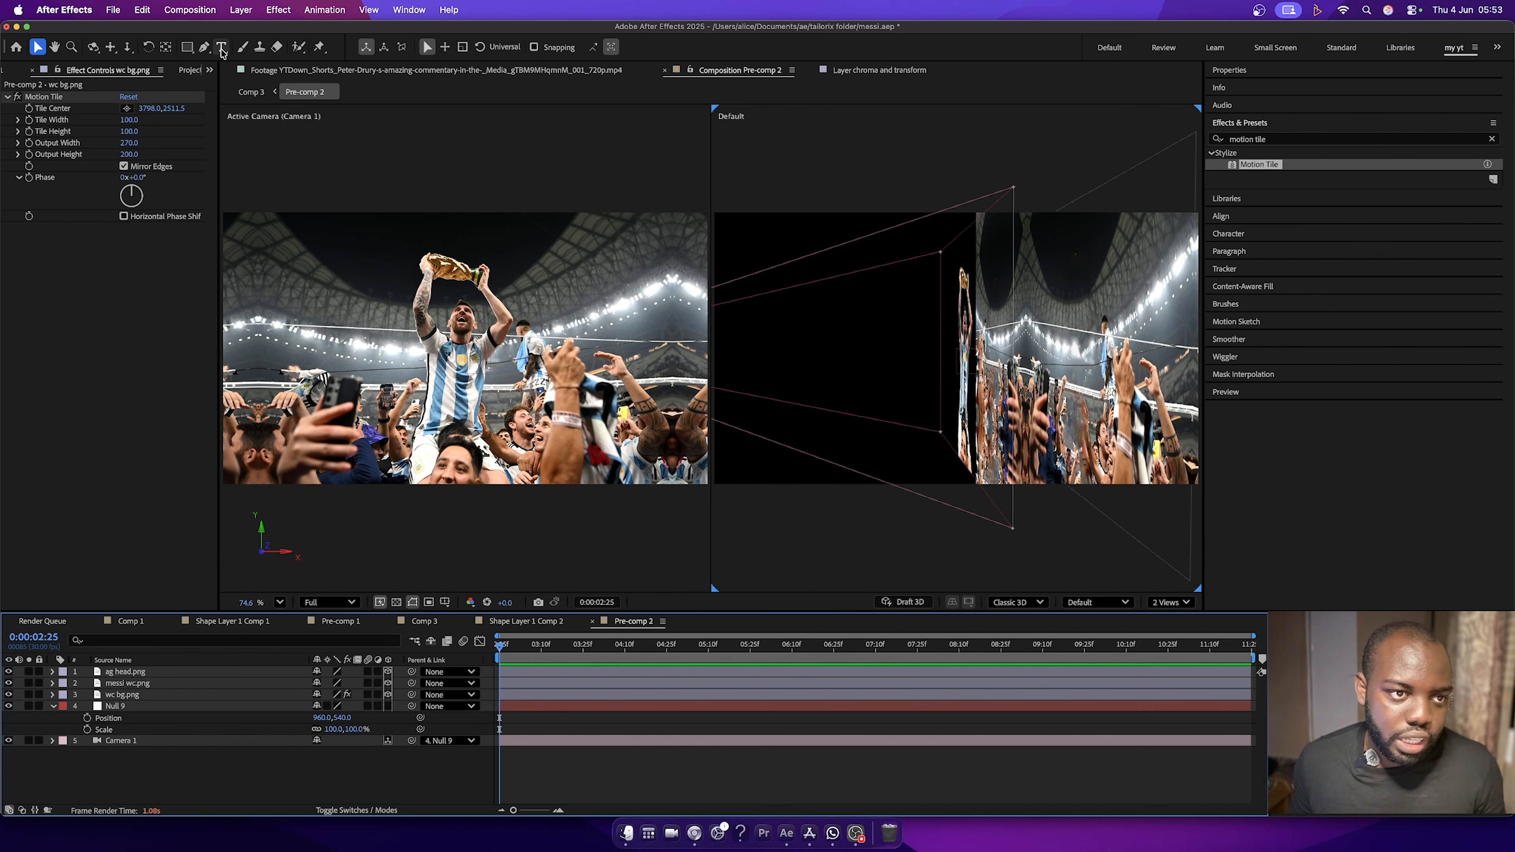
pyautogui.click(331, 315)
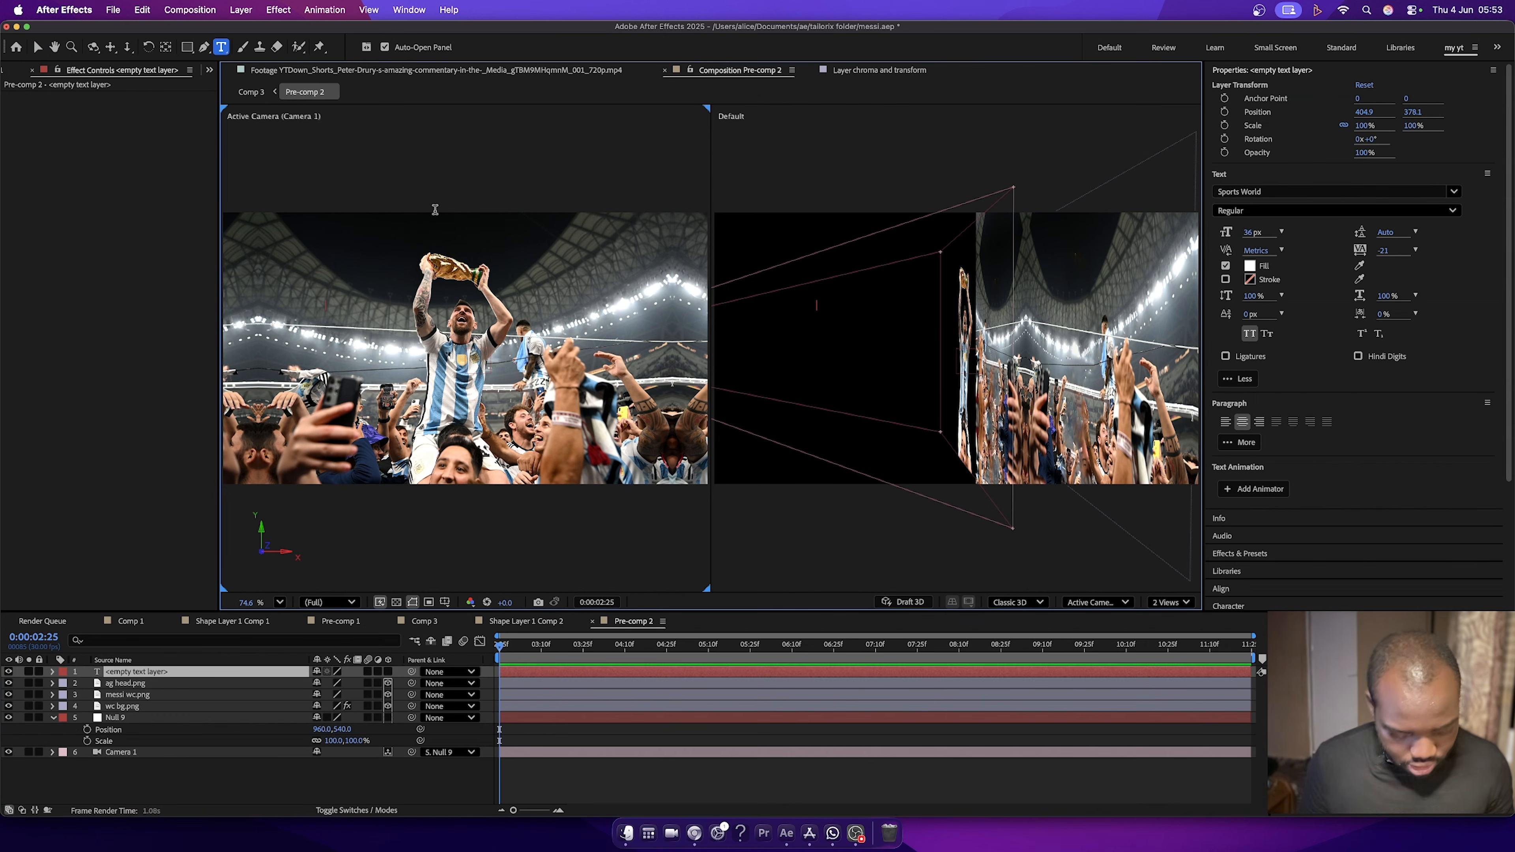
pyautogui.write('Messi')
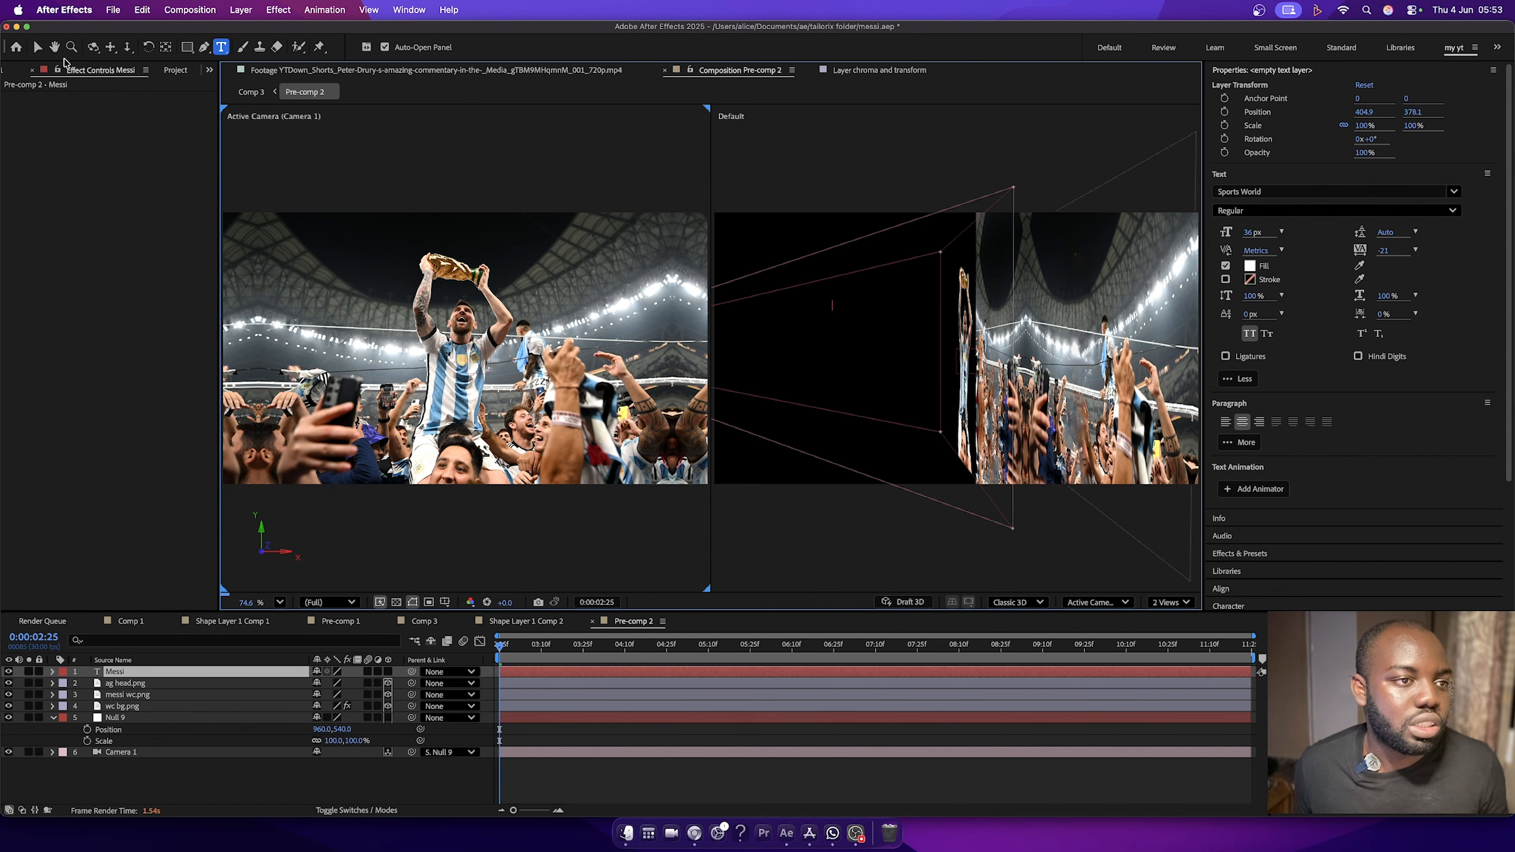
pyautogui.click(37, 47)
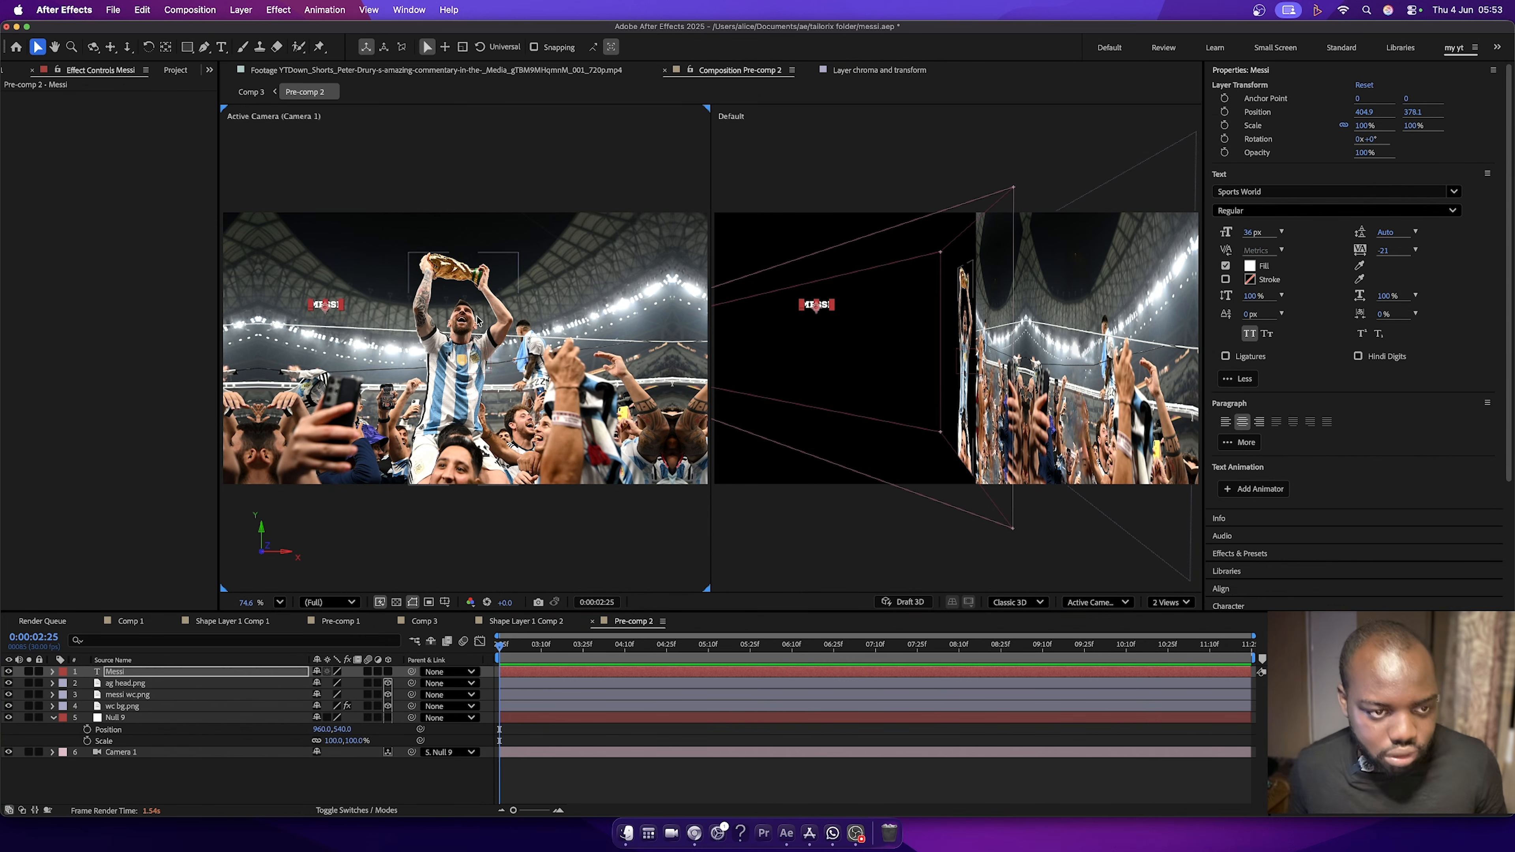
# Enlarge the Messi text to 478 px and centre it horizontally and vertically in the composition.
pyautogui.click(1281, 234)
pyautogui.click(1299, 456)
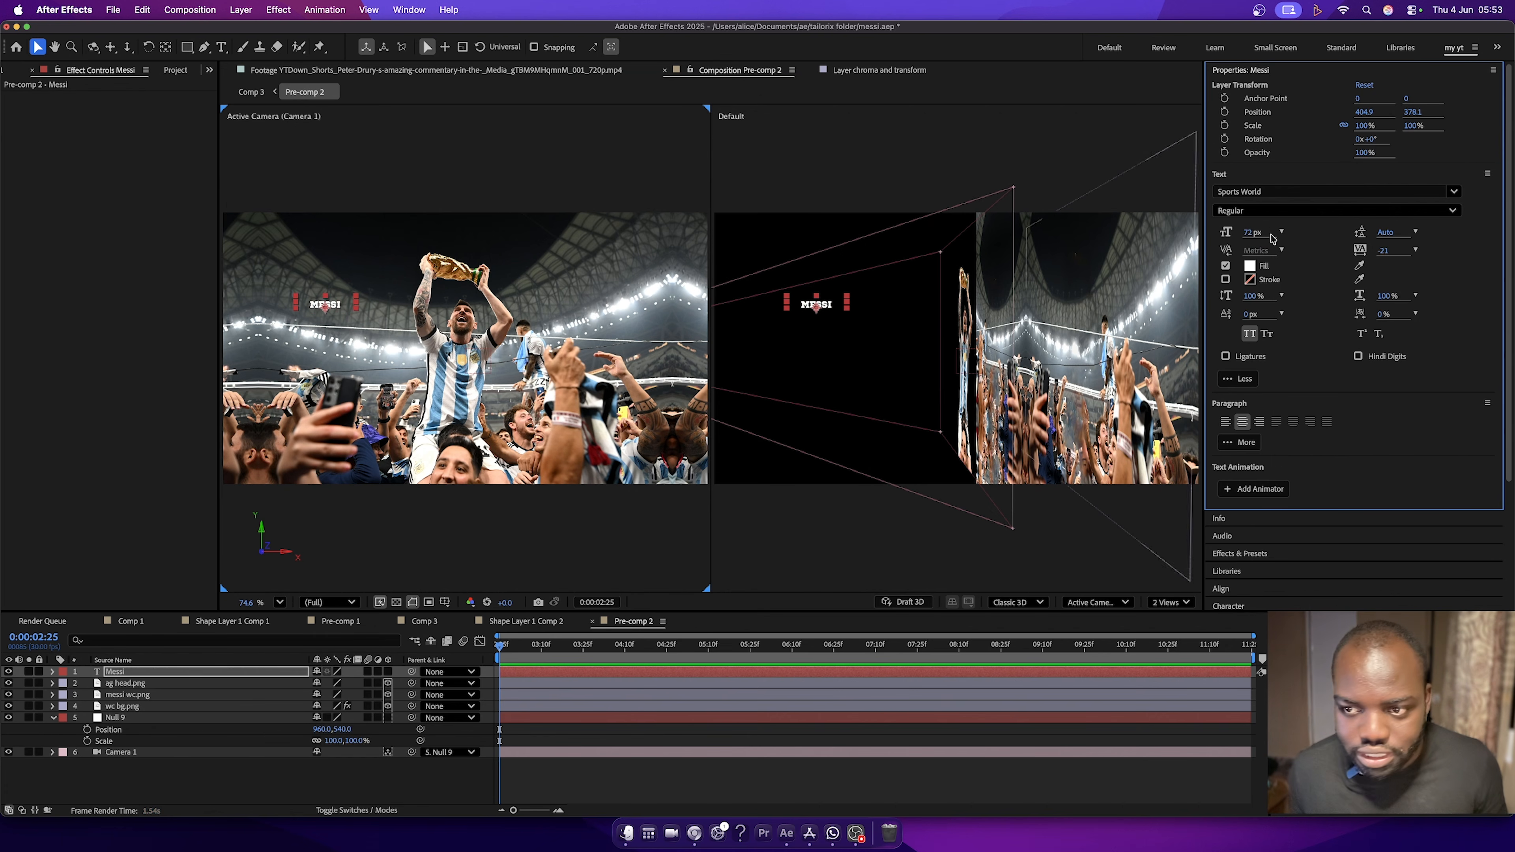
pyautogui.moveTo(1246, 233); pyautogui.dragTo(1462, 218)
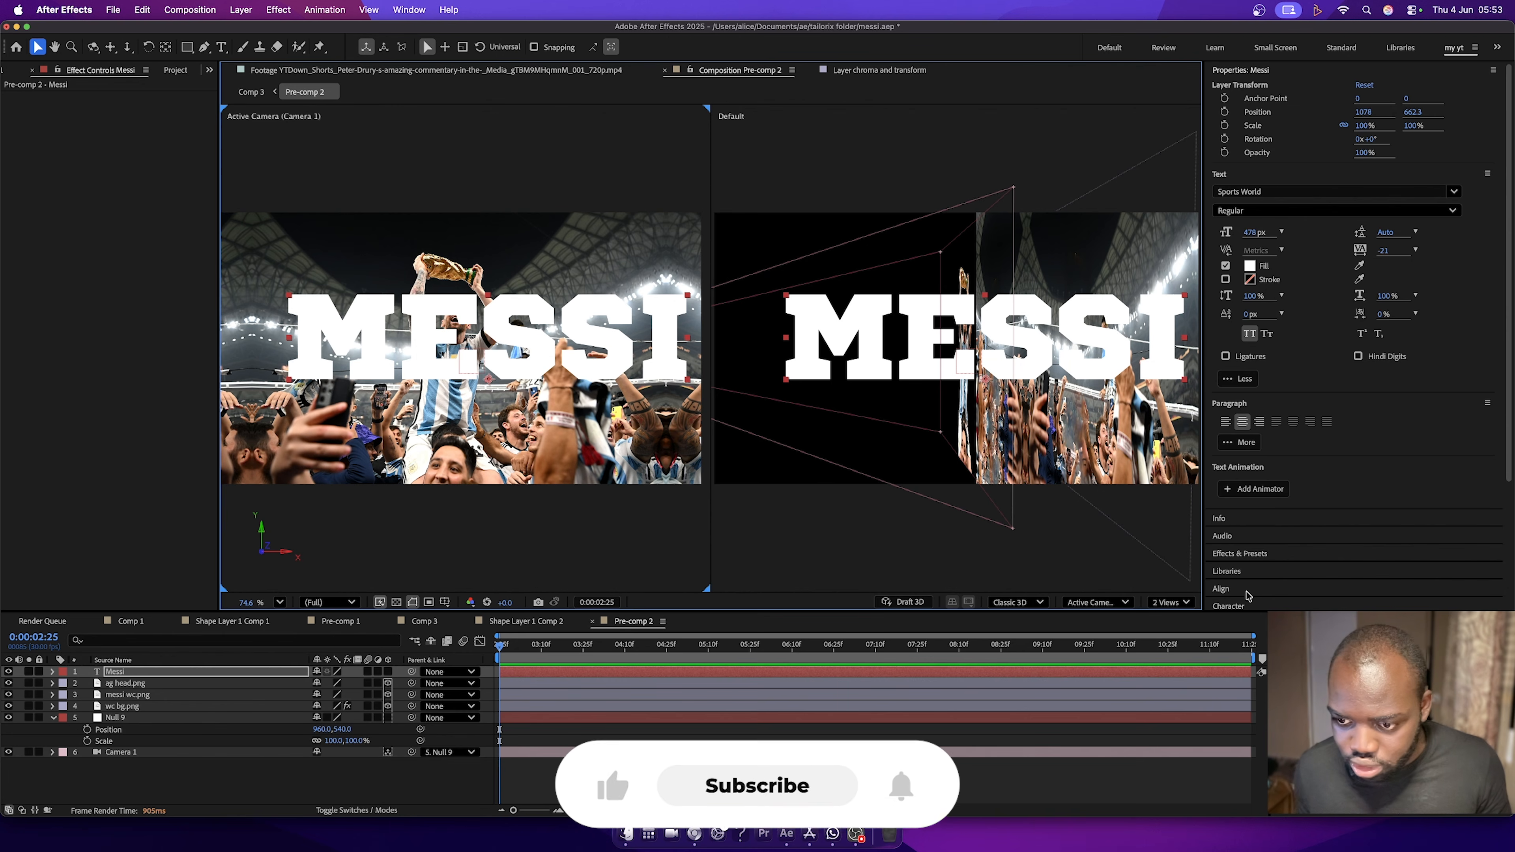
pyautogui.click(1239, 201)
pyautogui.click(1308, 201)
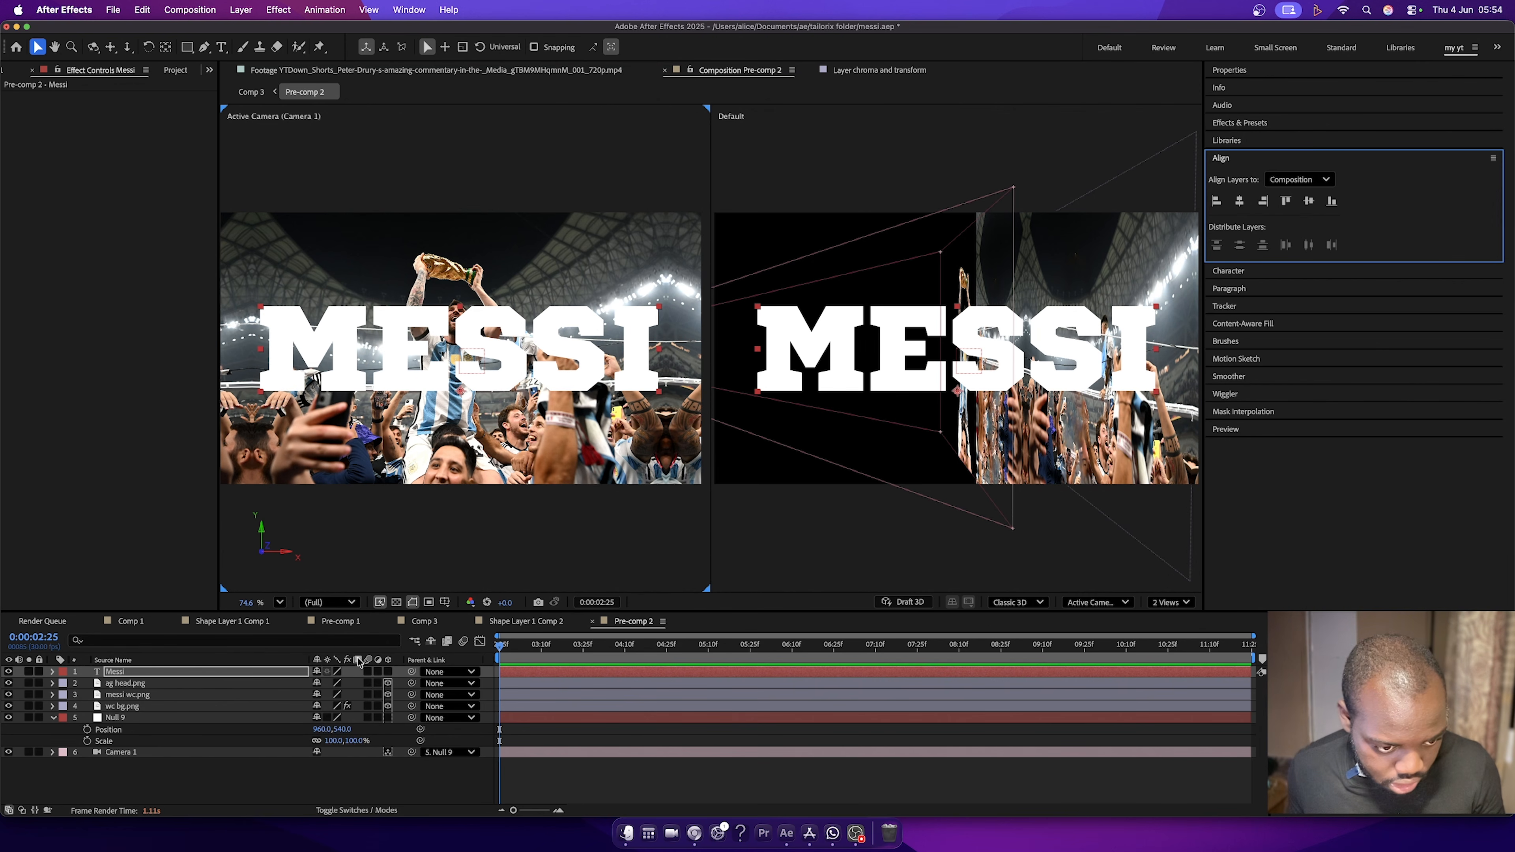
# Make the Messi text 3D, move it back in depth behind the player and slightly up, and return to one view.
pyautogui.click(388, 672)
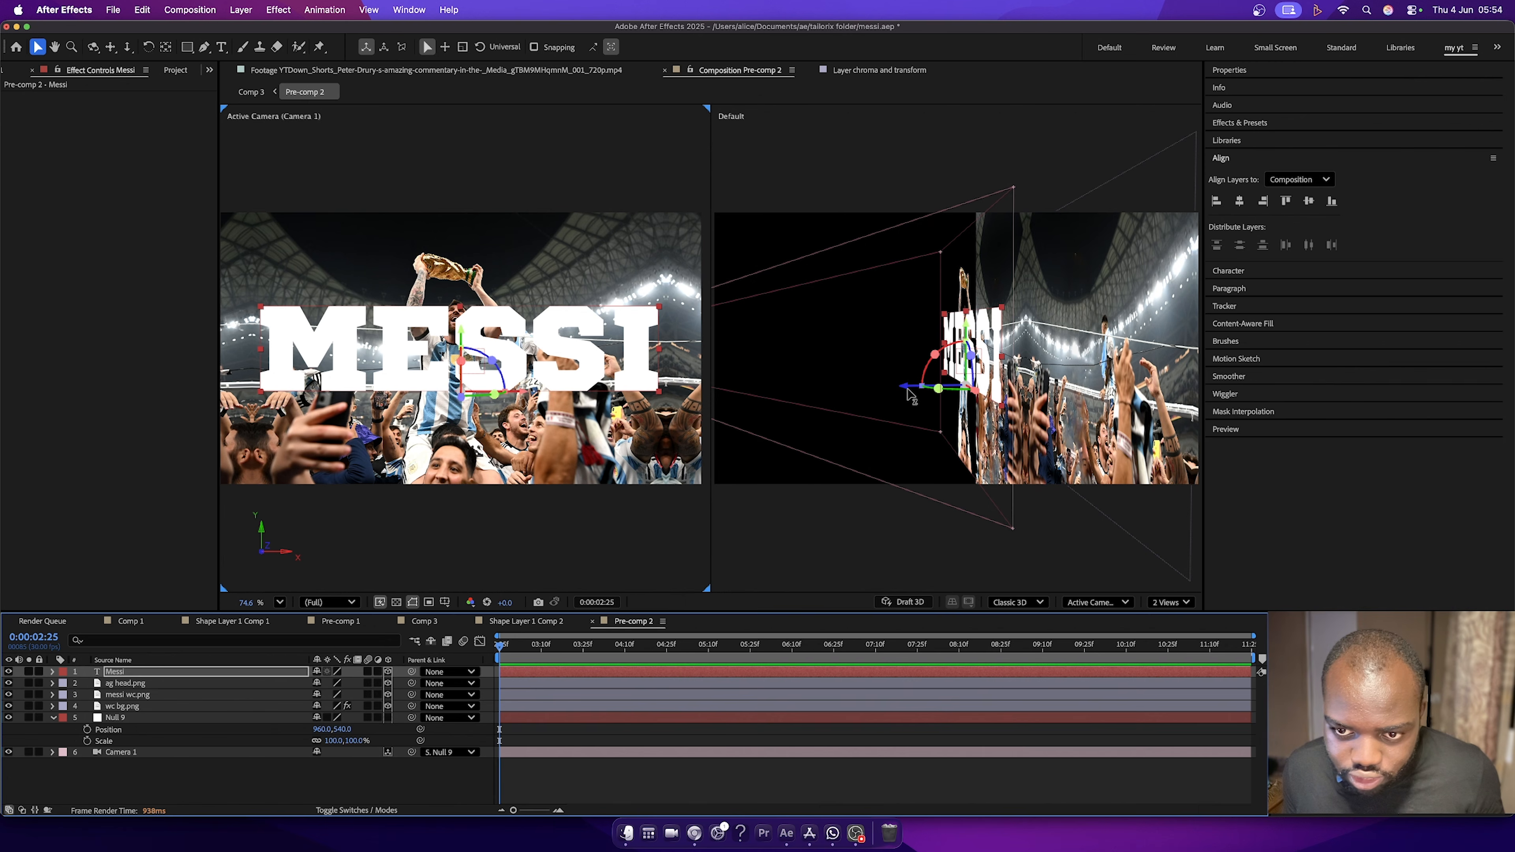
pyautogui.moveTo(909, 394); pyautogui.dragTo(949, 395)
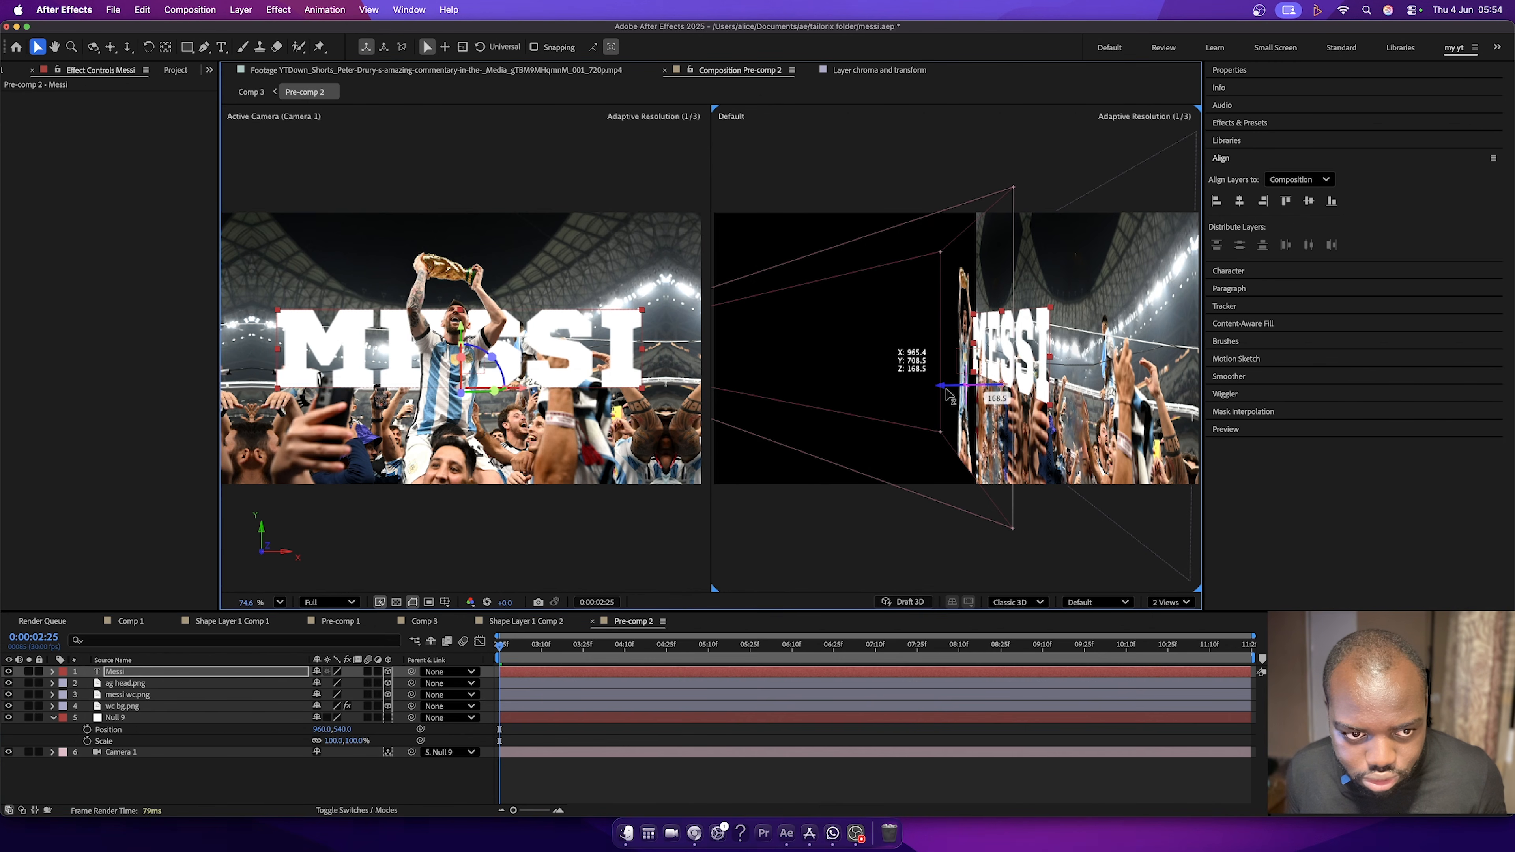
pyautogui.moveTo(949, 395); pyautogui.dragTo(951, 392)
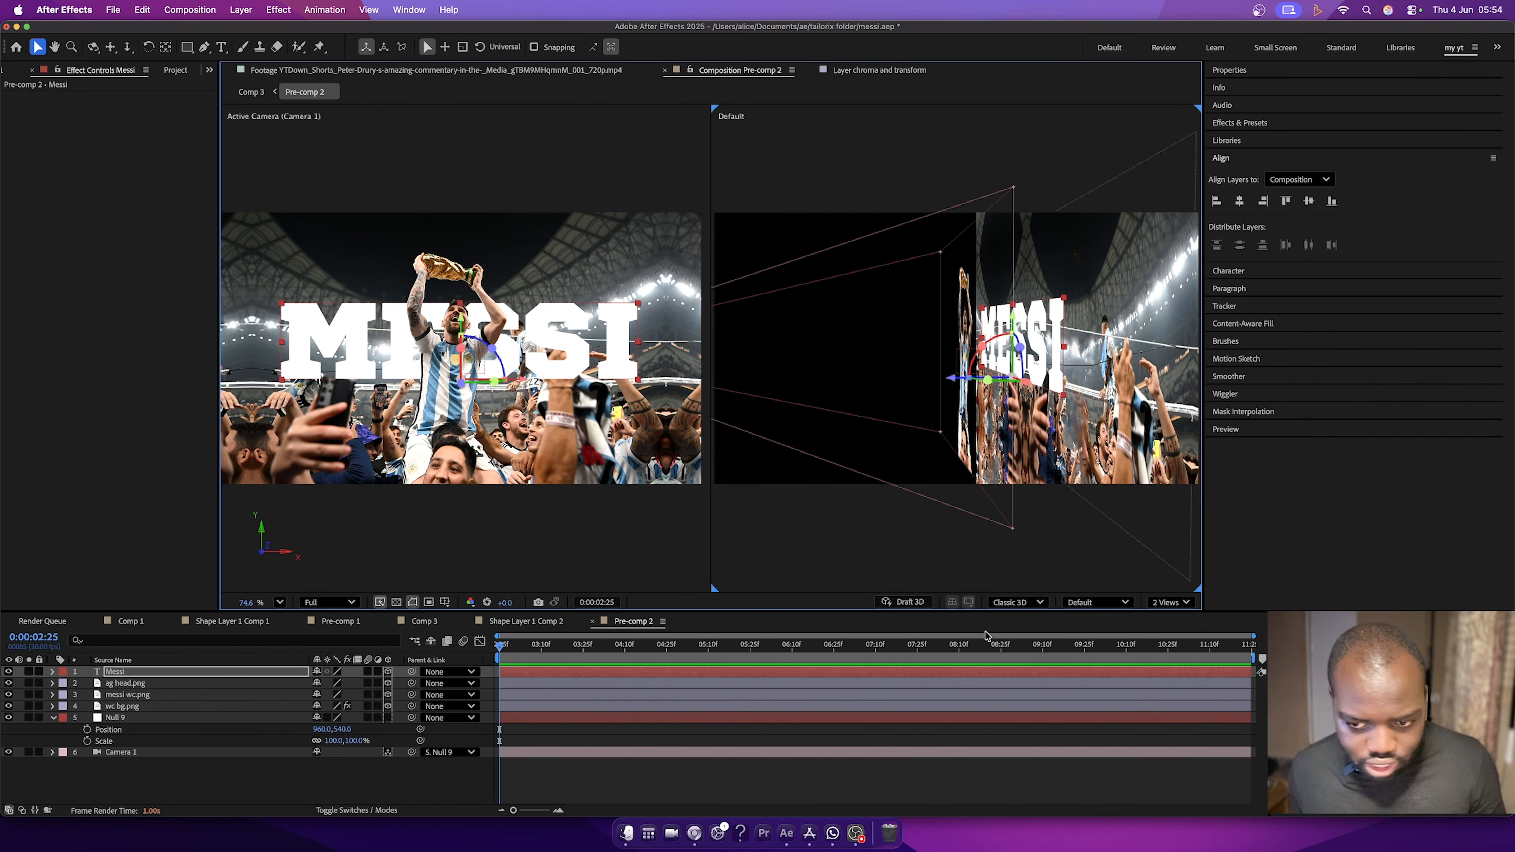
pyautogui.click(1169, 602)
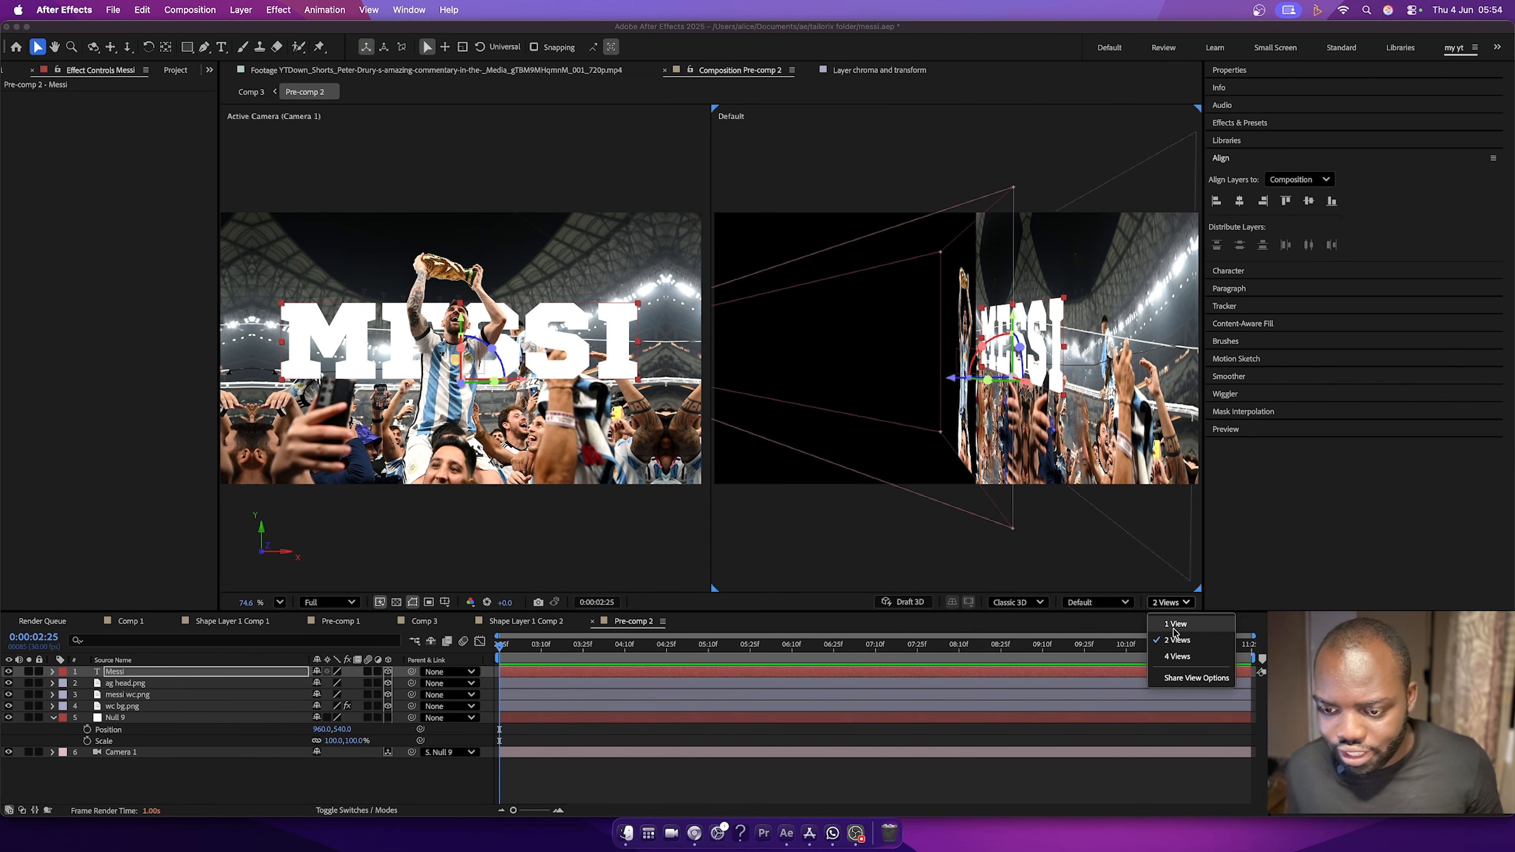
pyautogui.click(1173, 626)
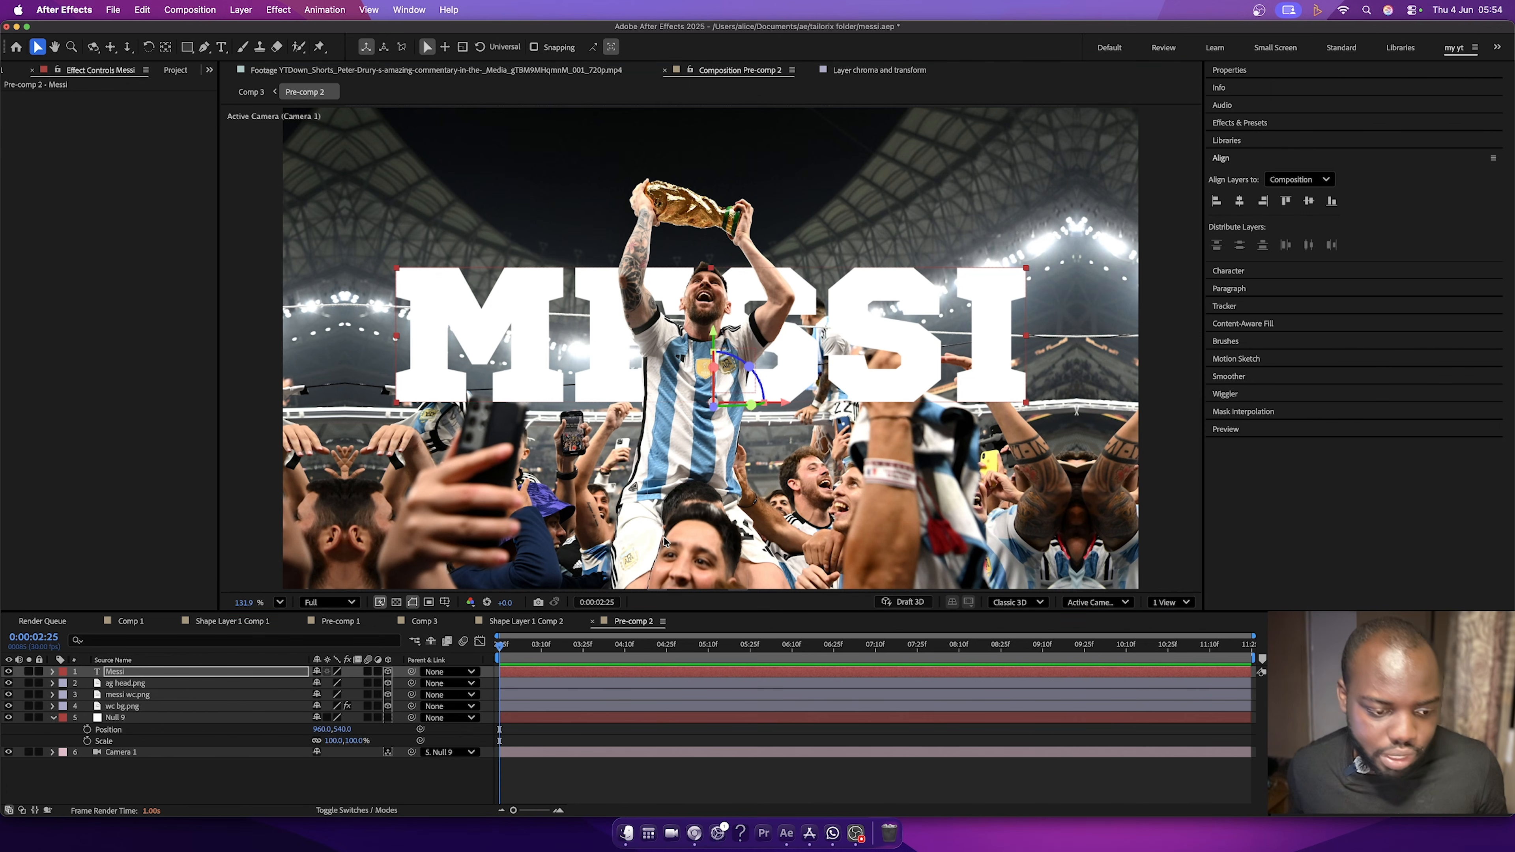
pyautogui.click(219, 780)
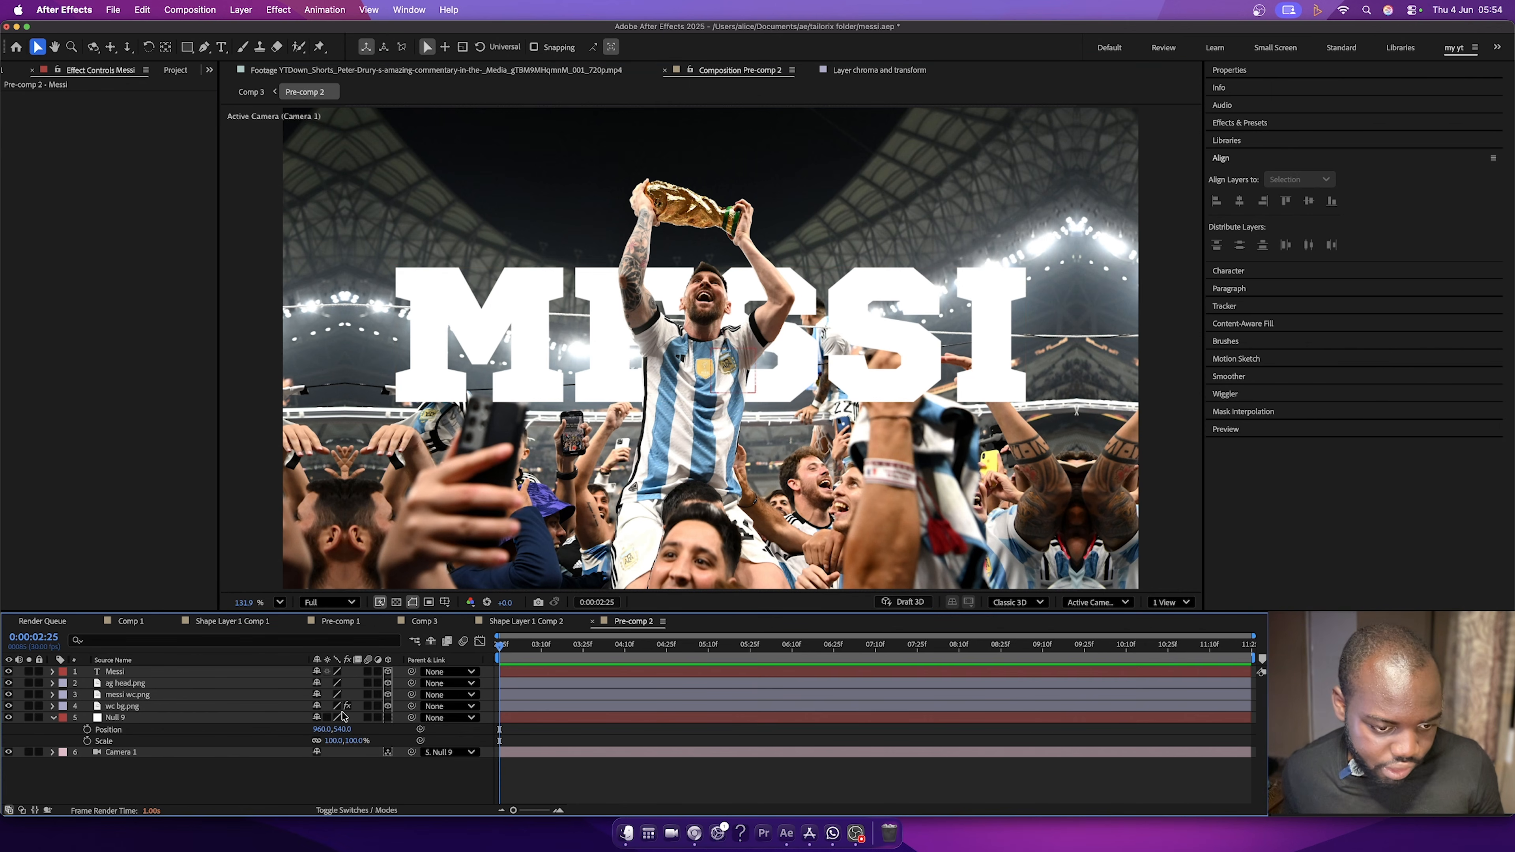
# Copy the Drop Shadow effect from the ms run.png layer in Comp 3.
pyautogui.click(453, 624)
pyautogui.scroll(-3, 185, 753)
pyautogui.scroll(-4, 185, 753)
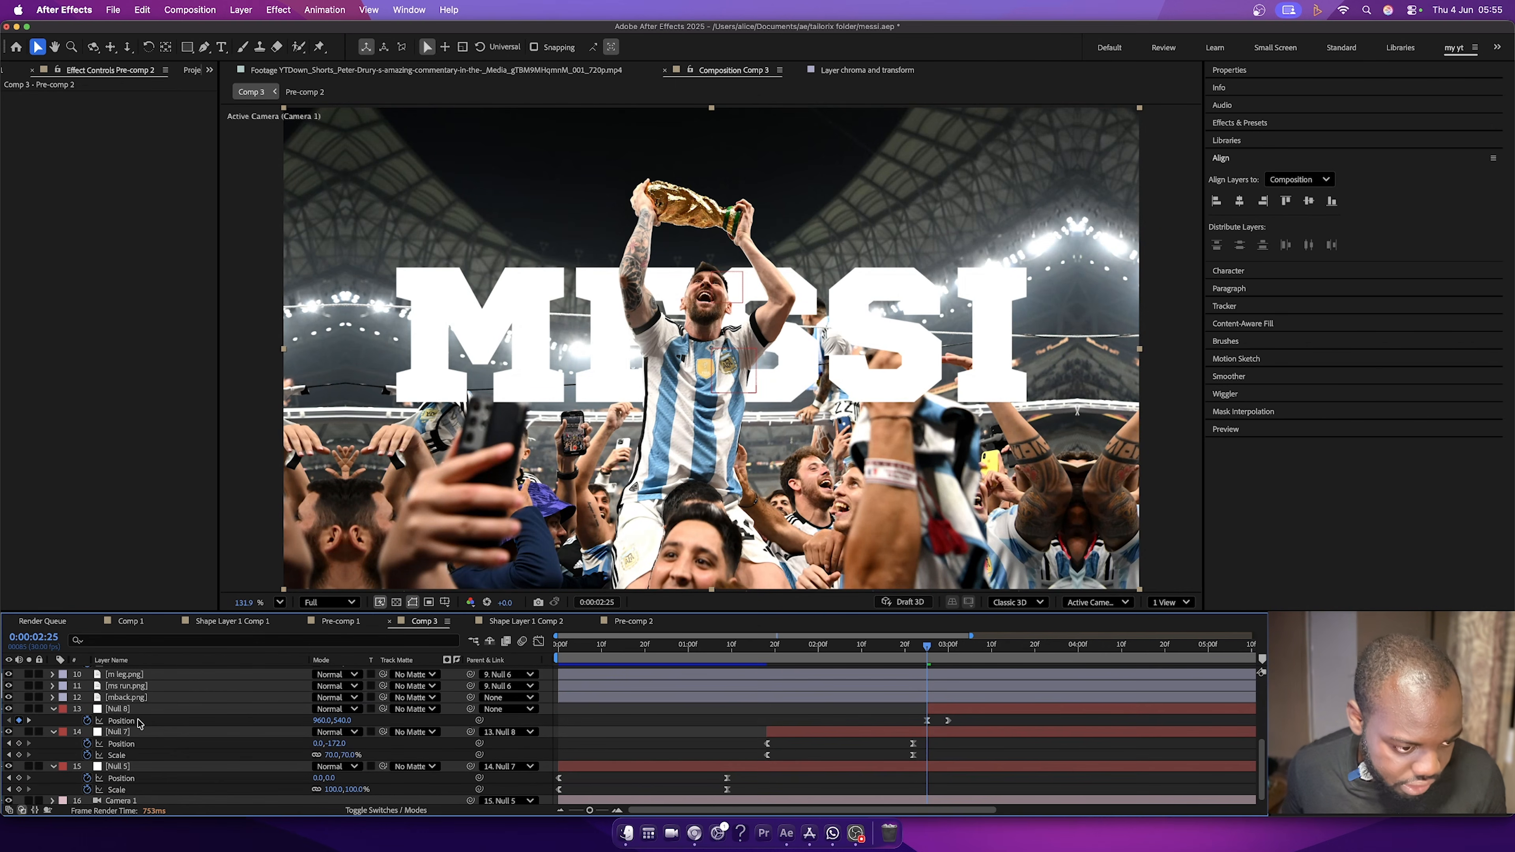
pyautogui.click(155, 686)
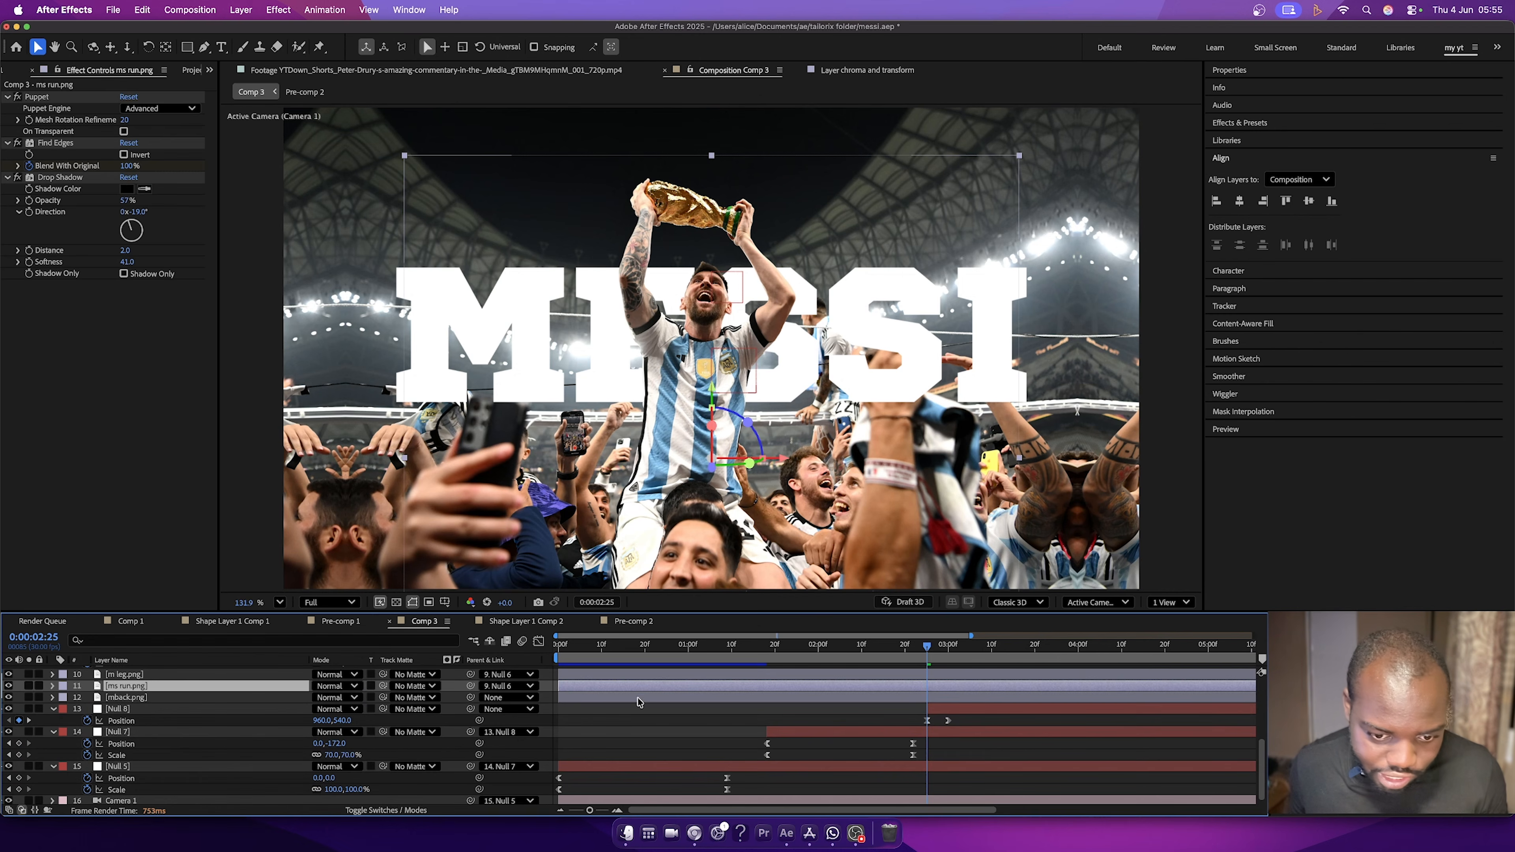
pyautogui.click(679, 645)
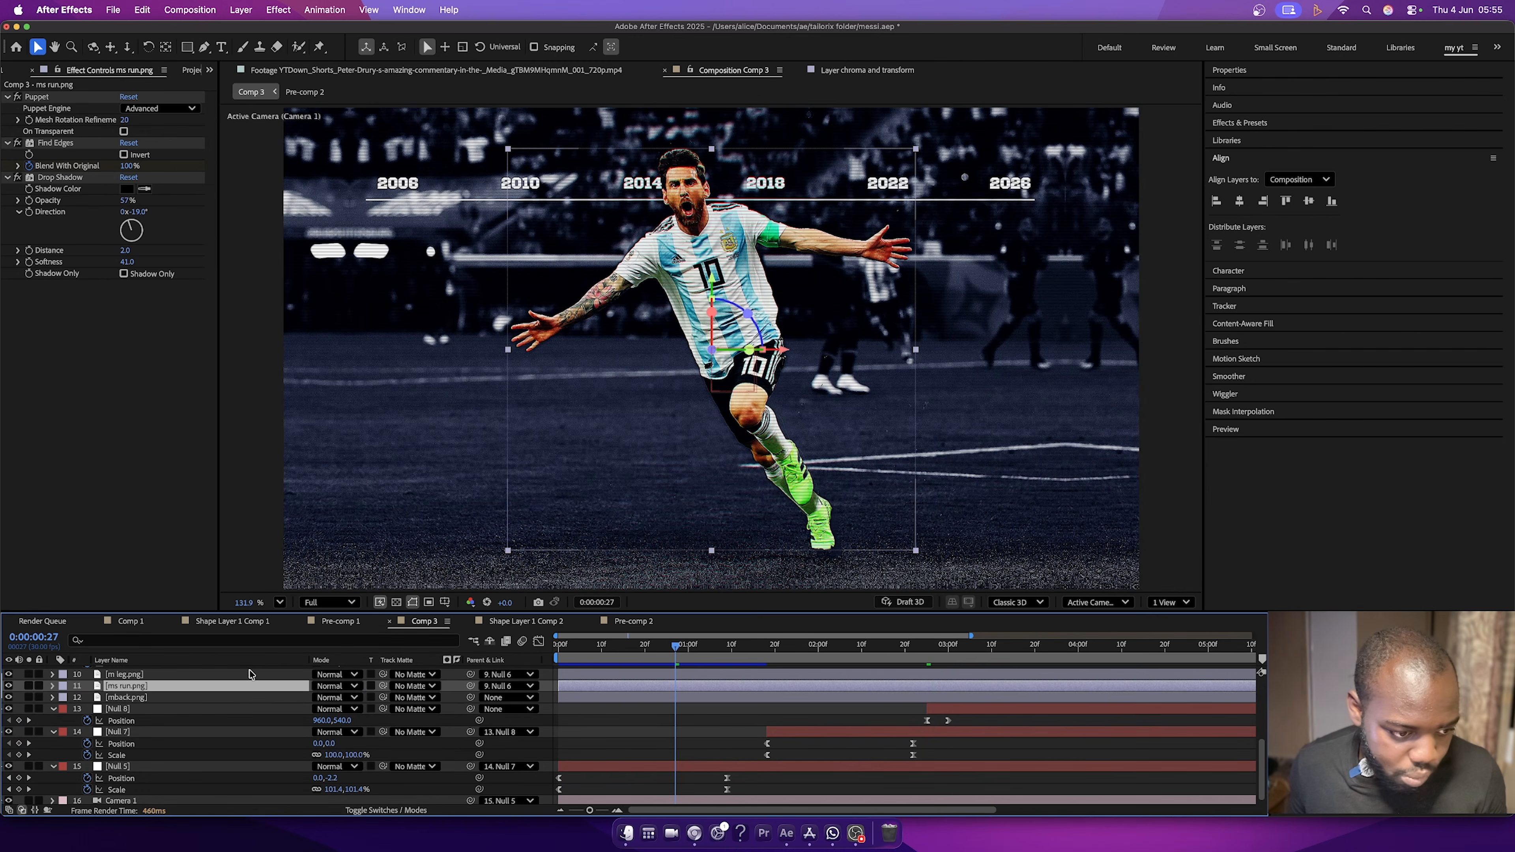
pyautogui.click(60, 177)
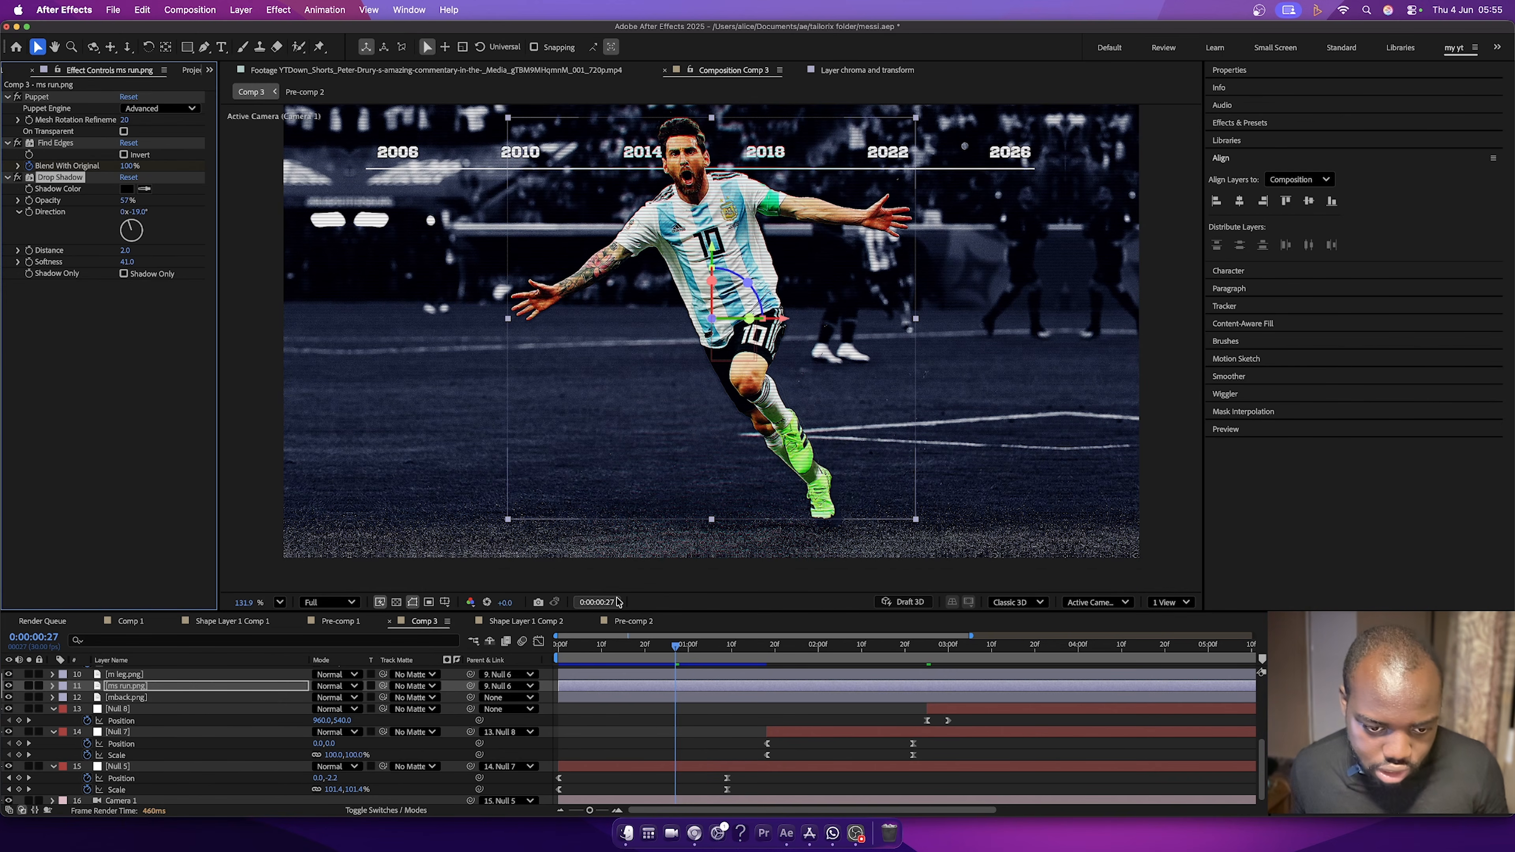
# Paste the Drop Shadow effect onto messi wc.png in Pre-comp 2.
pyautogui.click(526, 620)
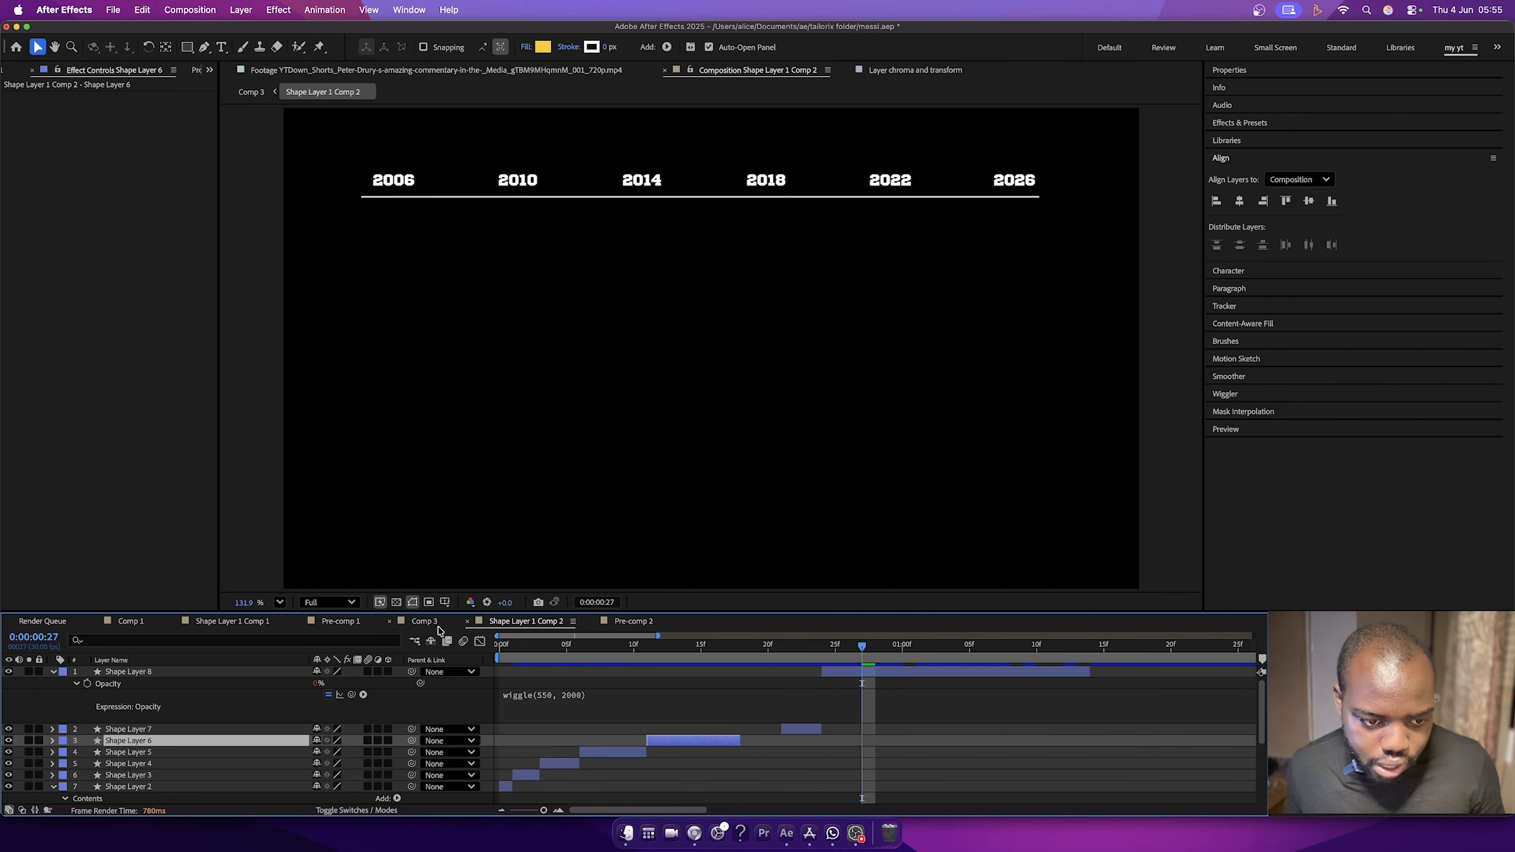
pyautogui.click(650, 621)
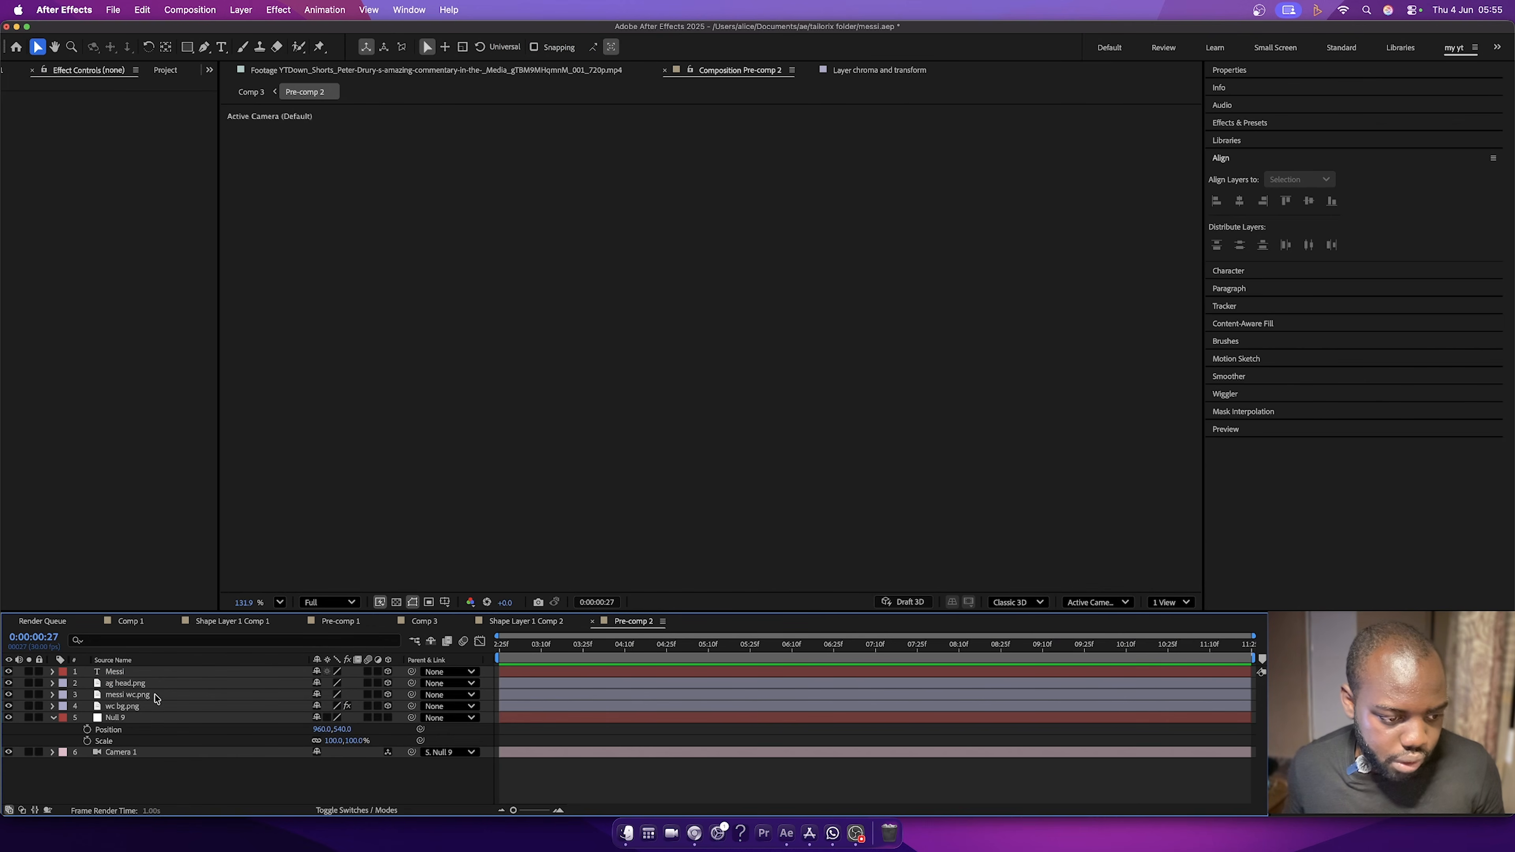
pyautogui.click(241, 695)
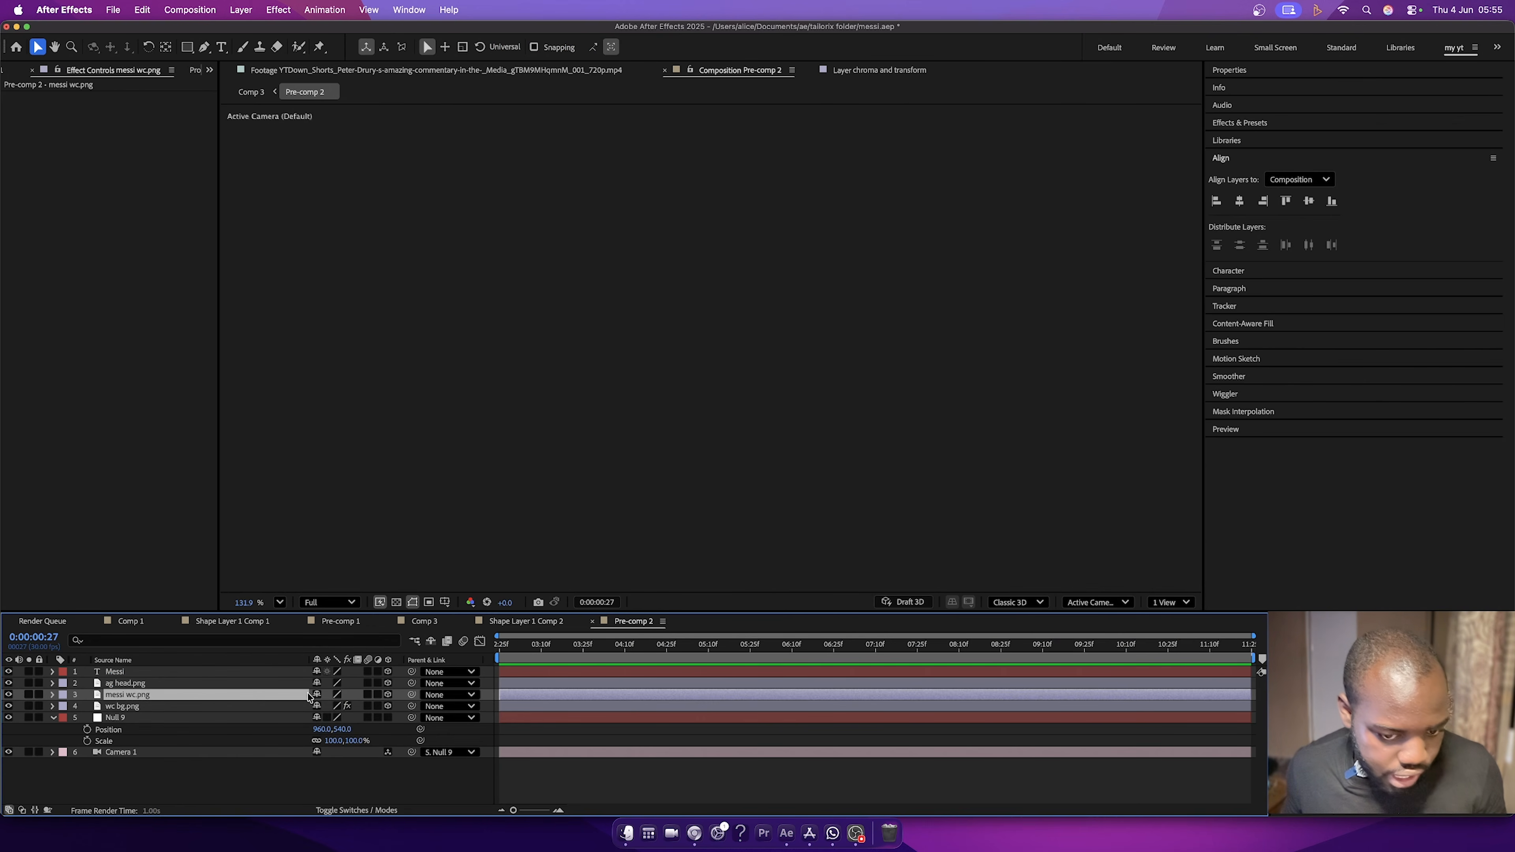
pyautogui.click(652, 657)
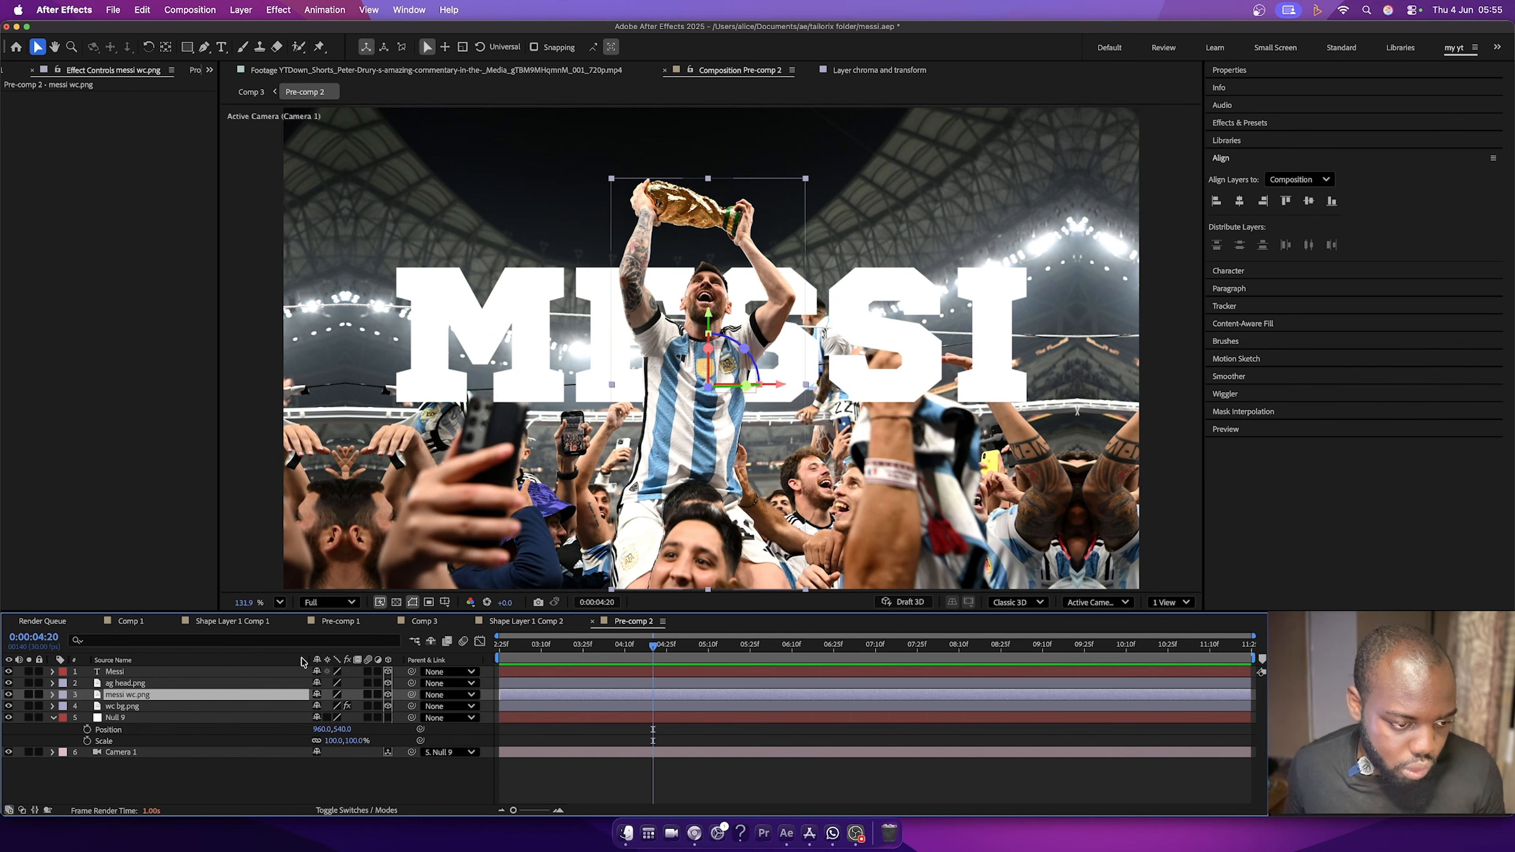
pyautogui.press('super+v')
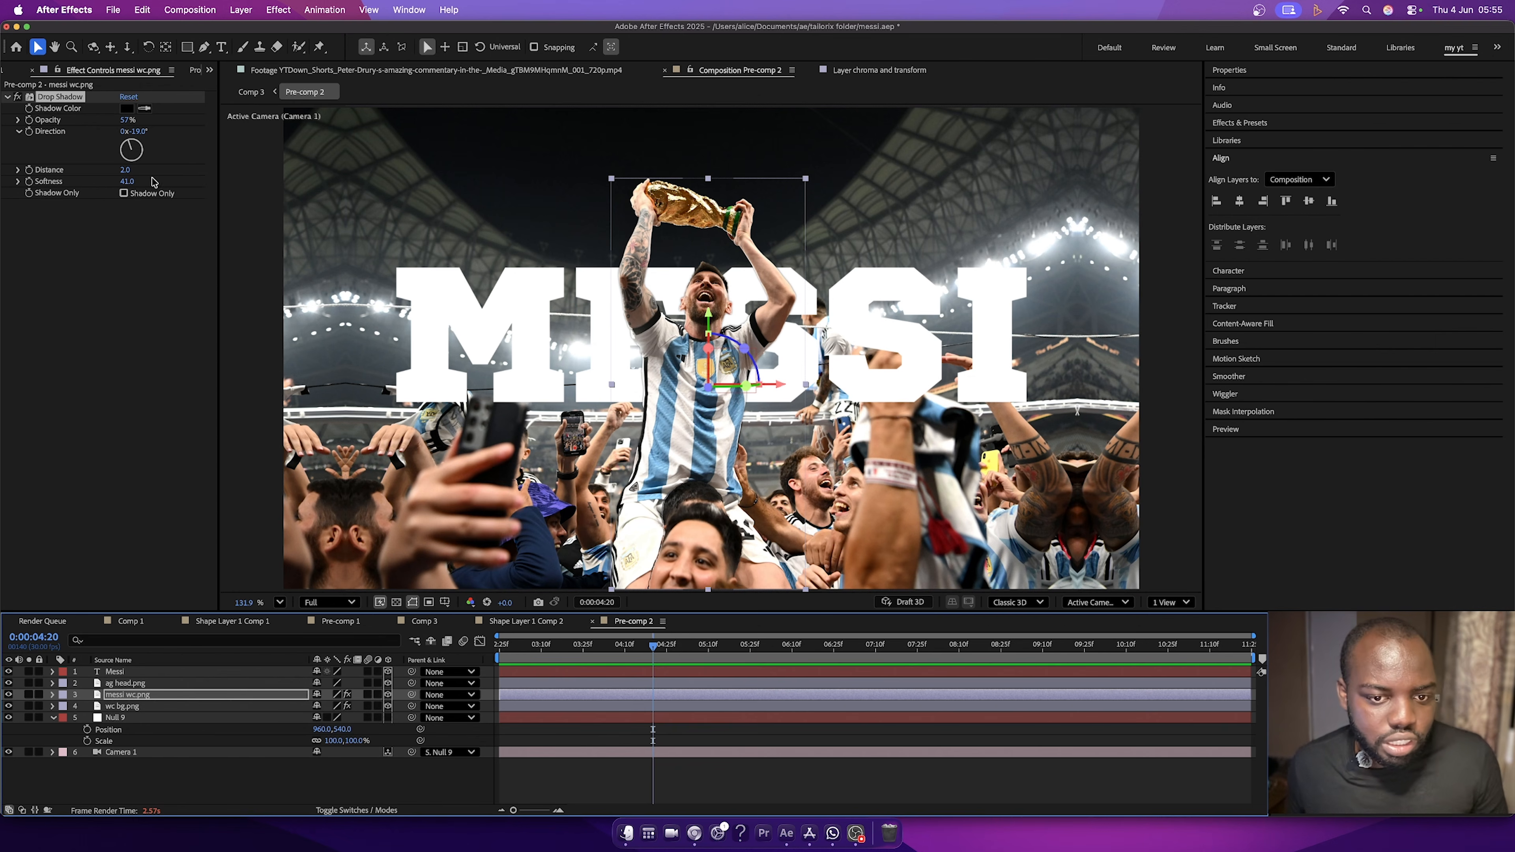
# Set the messi wc.png Drop Shadow's softness to 143 and its distance to 0.
pyautogui.moveTo(132, 185); pyautogui.dragTo(163, 183)
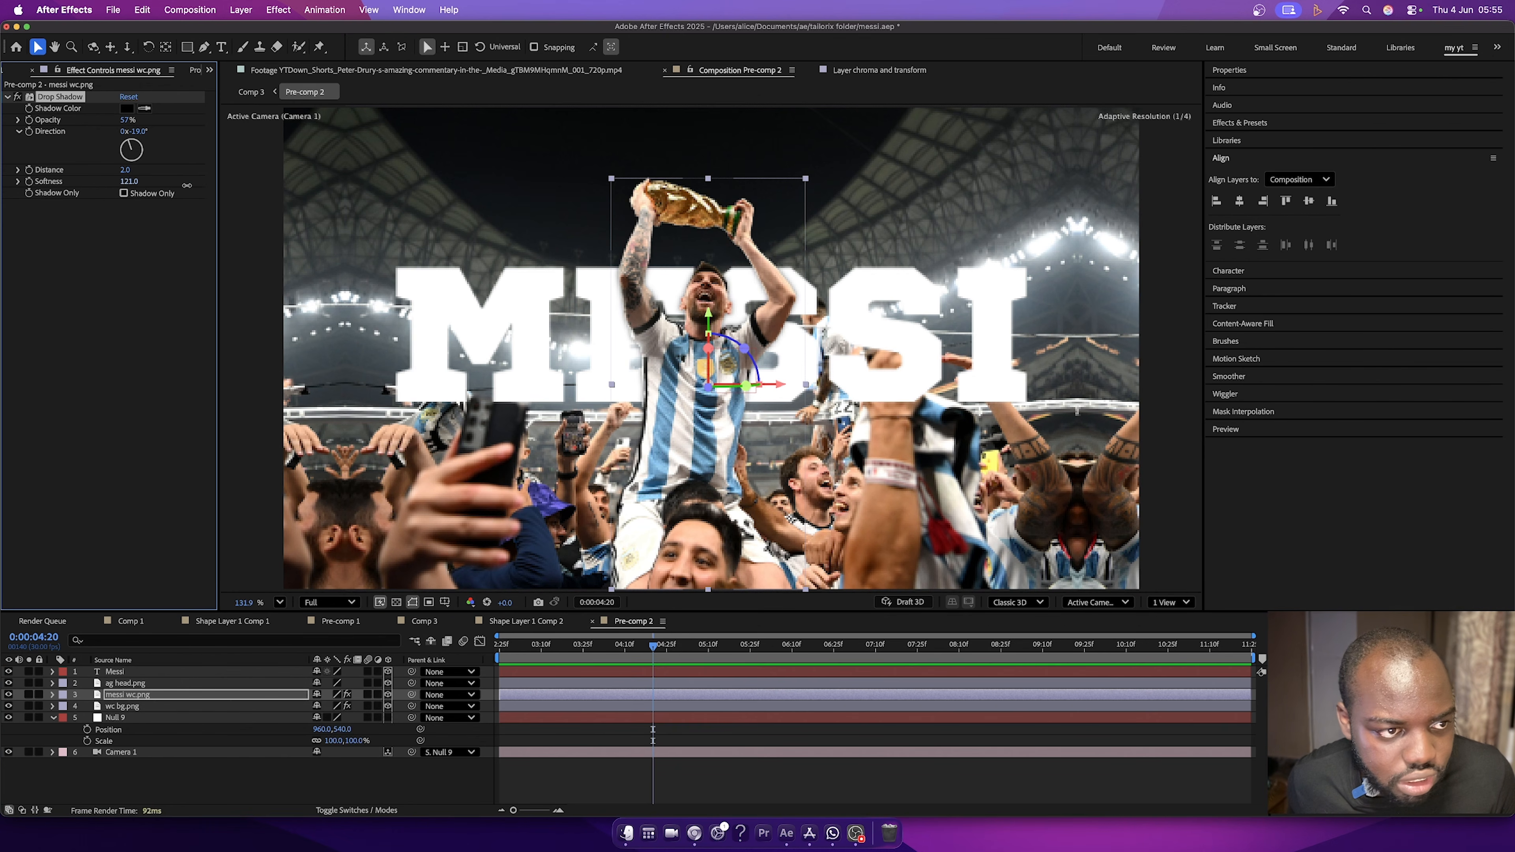
pyautogui.moveTo(4, 184); pyautogui.dragTo(18, 184)
pyautogui.click(126, 171)
pyautogui.write('0')
pyautogui.press('Return')
# Animate Null 9's position from 960, 247 on the first frame to 960, 540 at about 0:00:06:18.
pyautogui.press('Home')
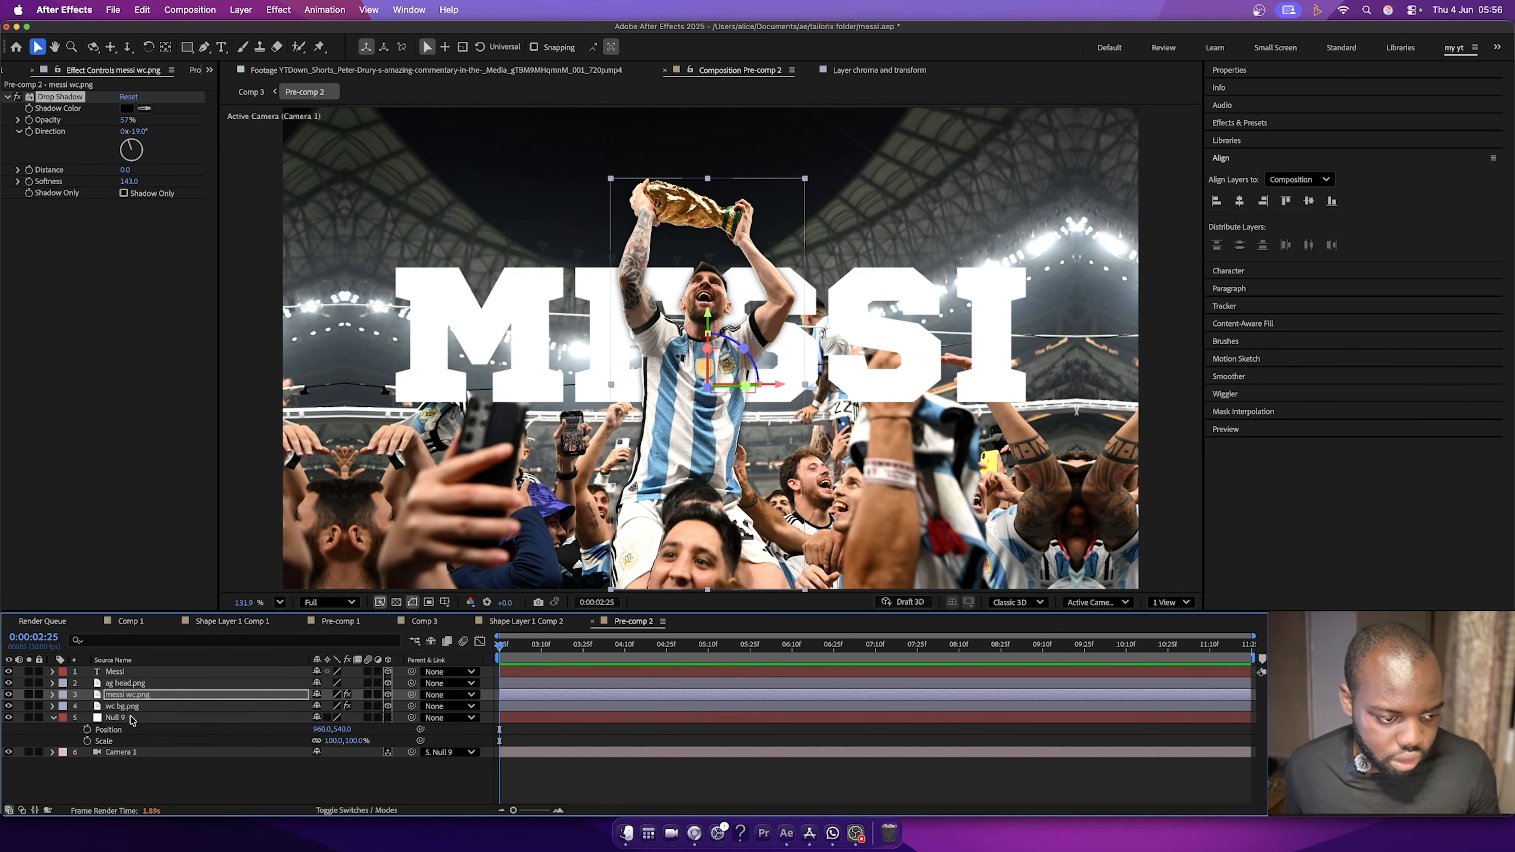
pyautogui.click(88, 729)
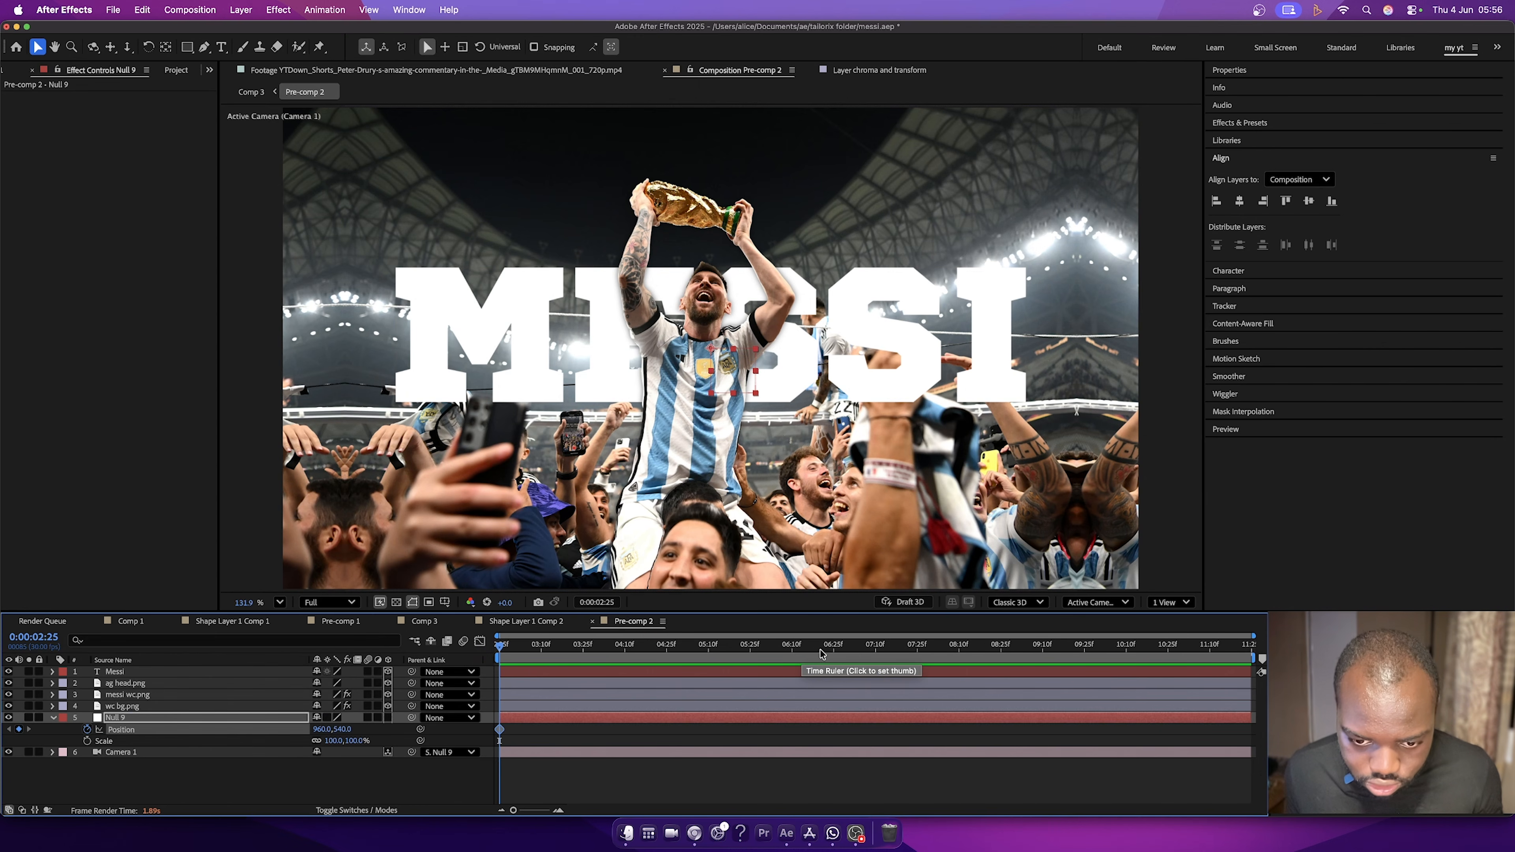
pyautogui.moveTo(801, 652); pyautogui.dragTo(814, 650)
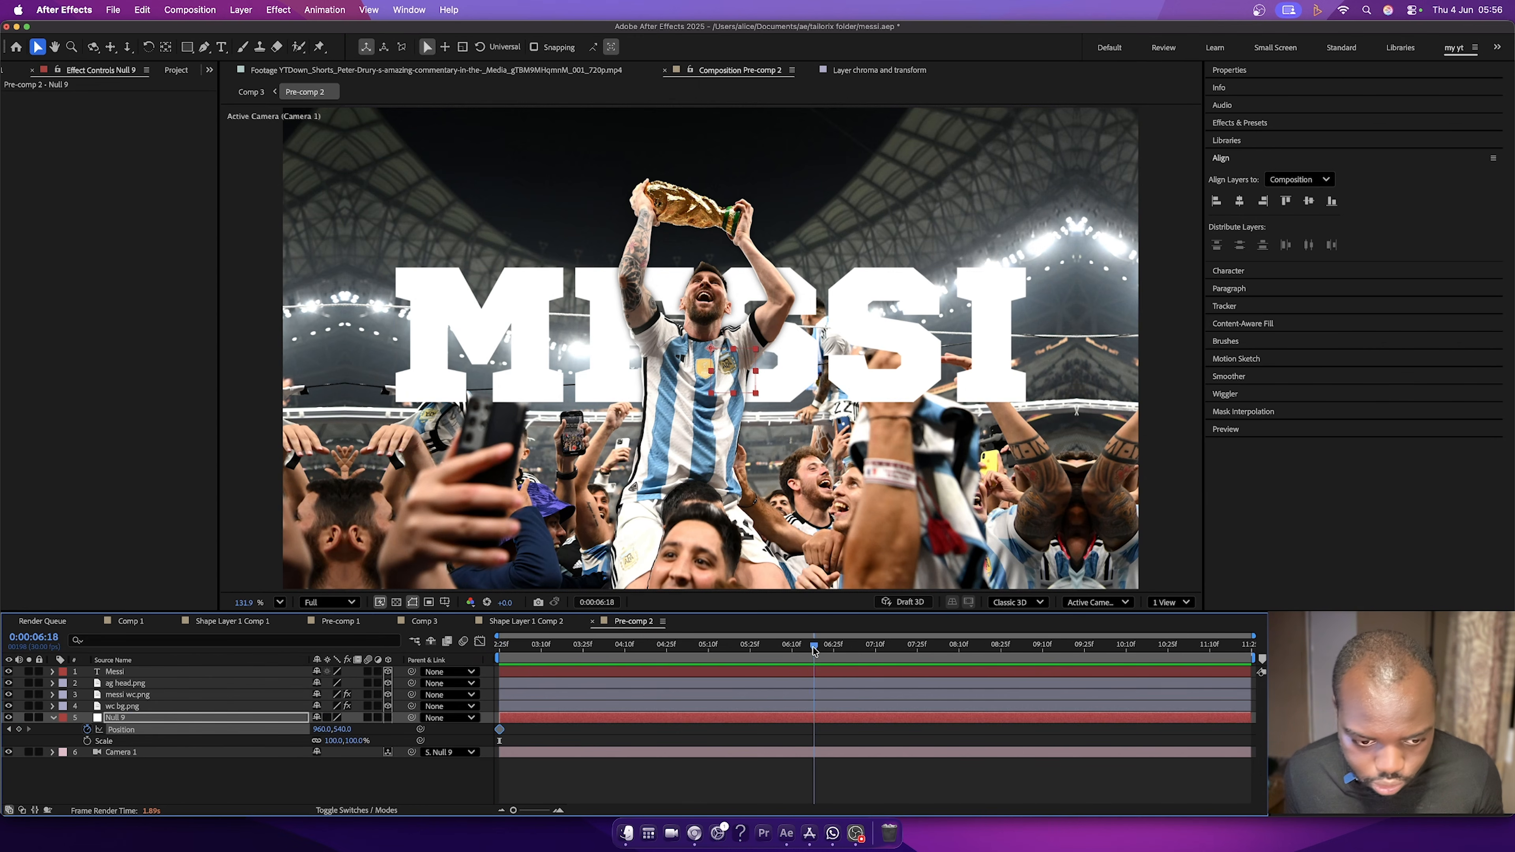
pyautogui.moveTo(502, 732); pyautogui.dragTo(812, 728)
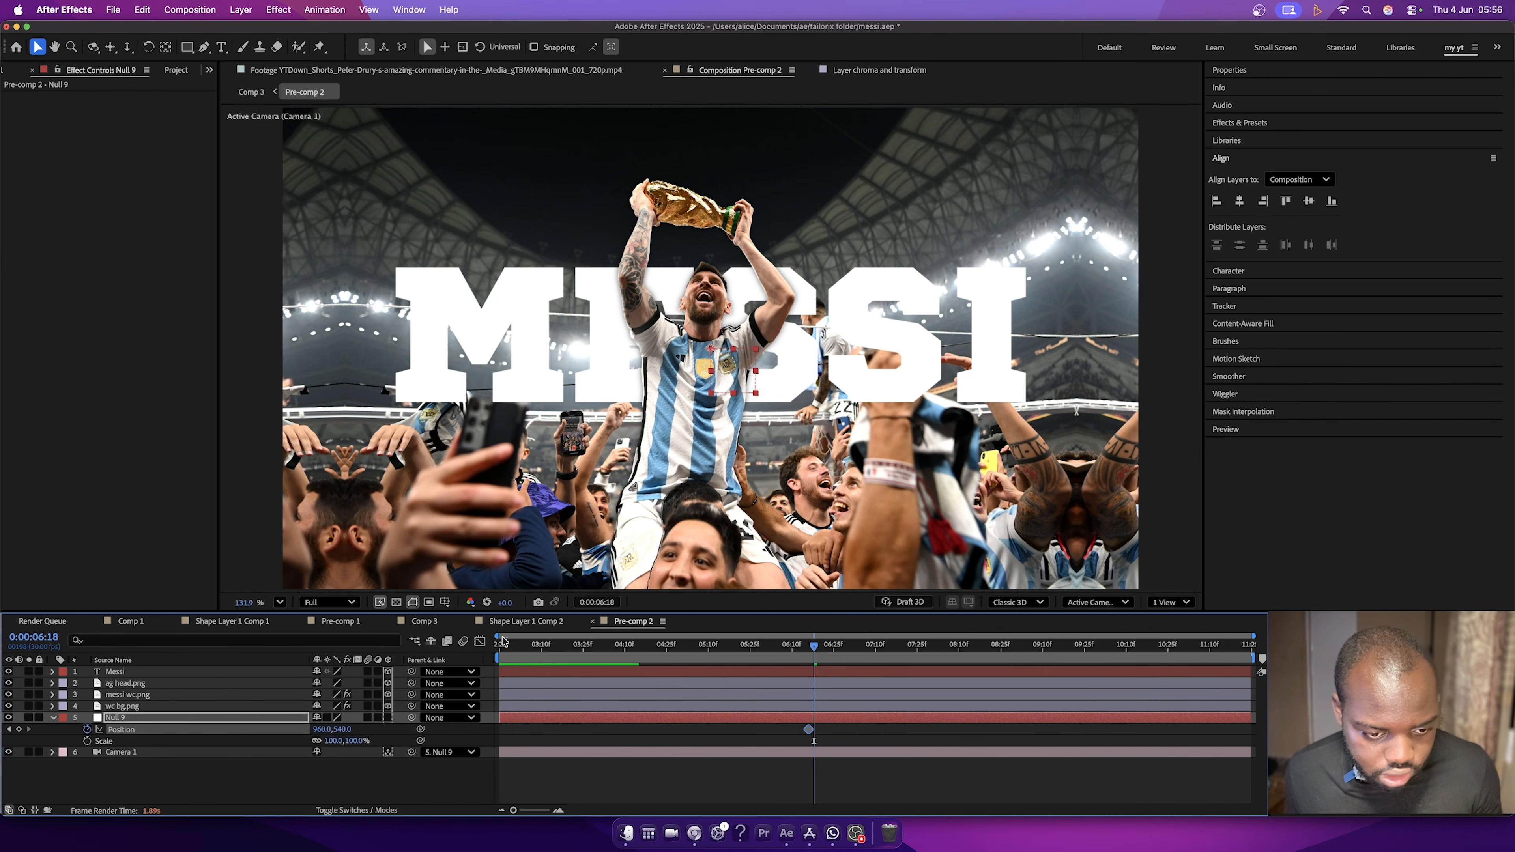
pyautogui.moveTo(546, 645); pyautogui.dragTo(466, 658)
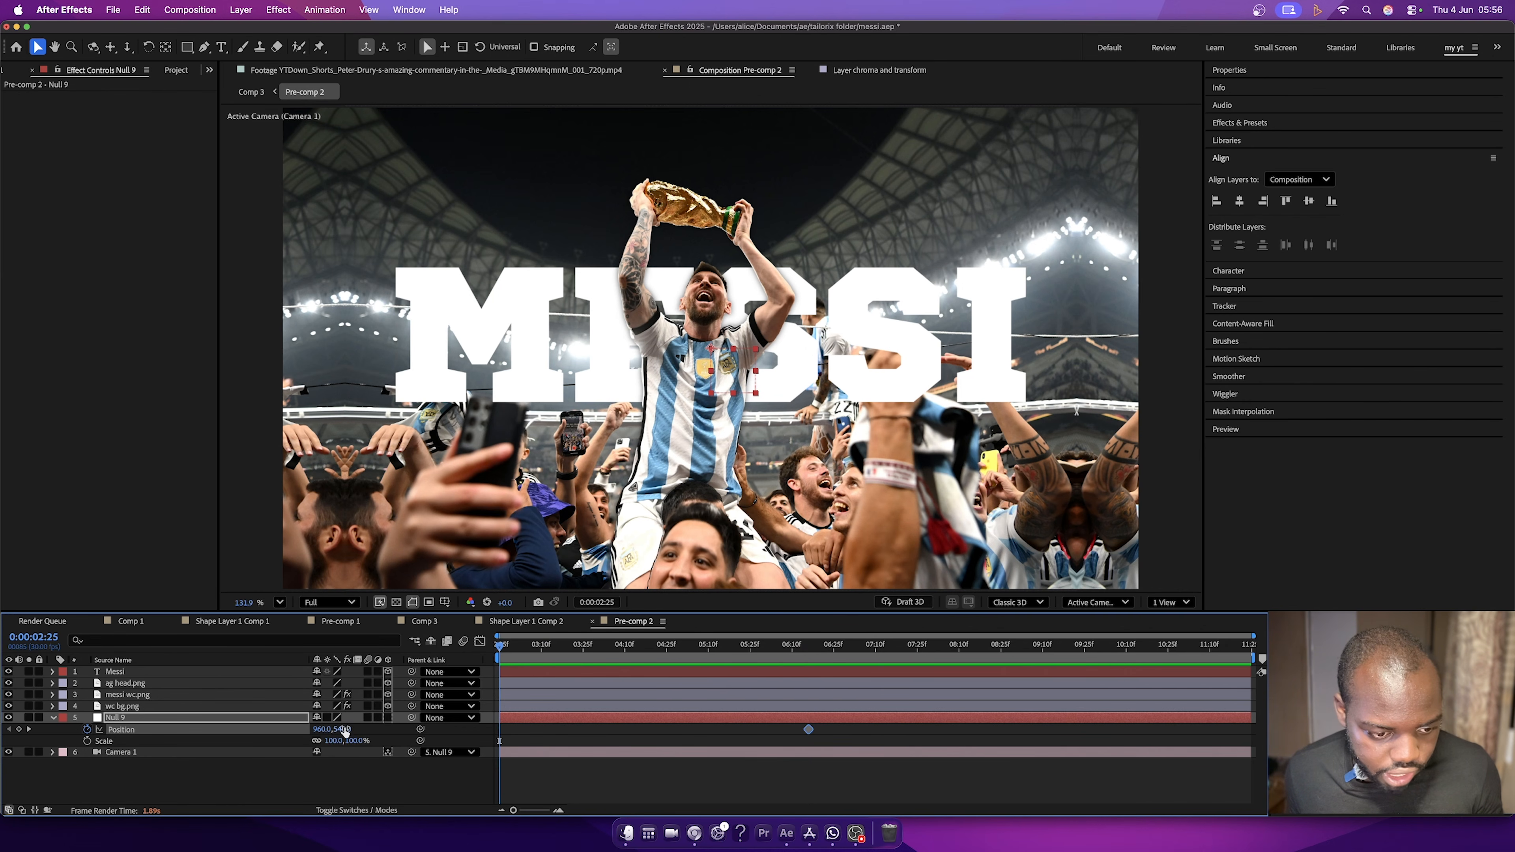
pyautogui.moveTo(345, 729); pyautogui.dragTo(156, 718)
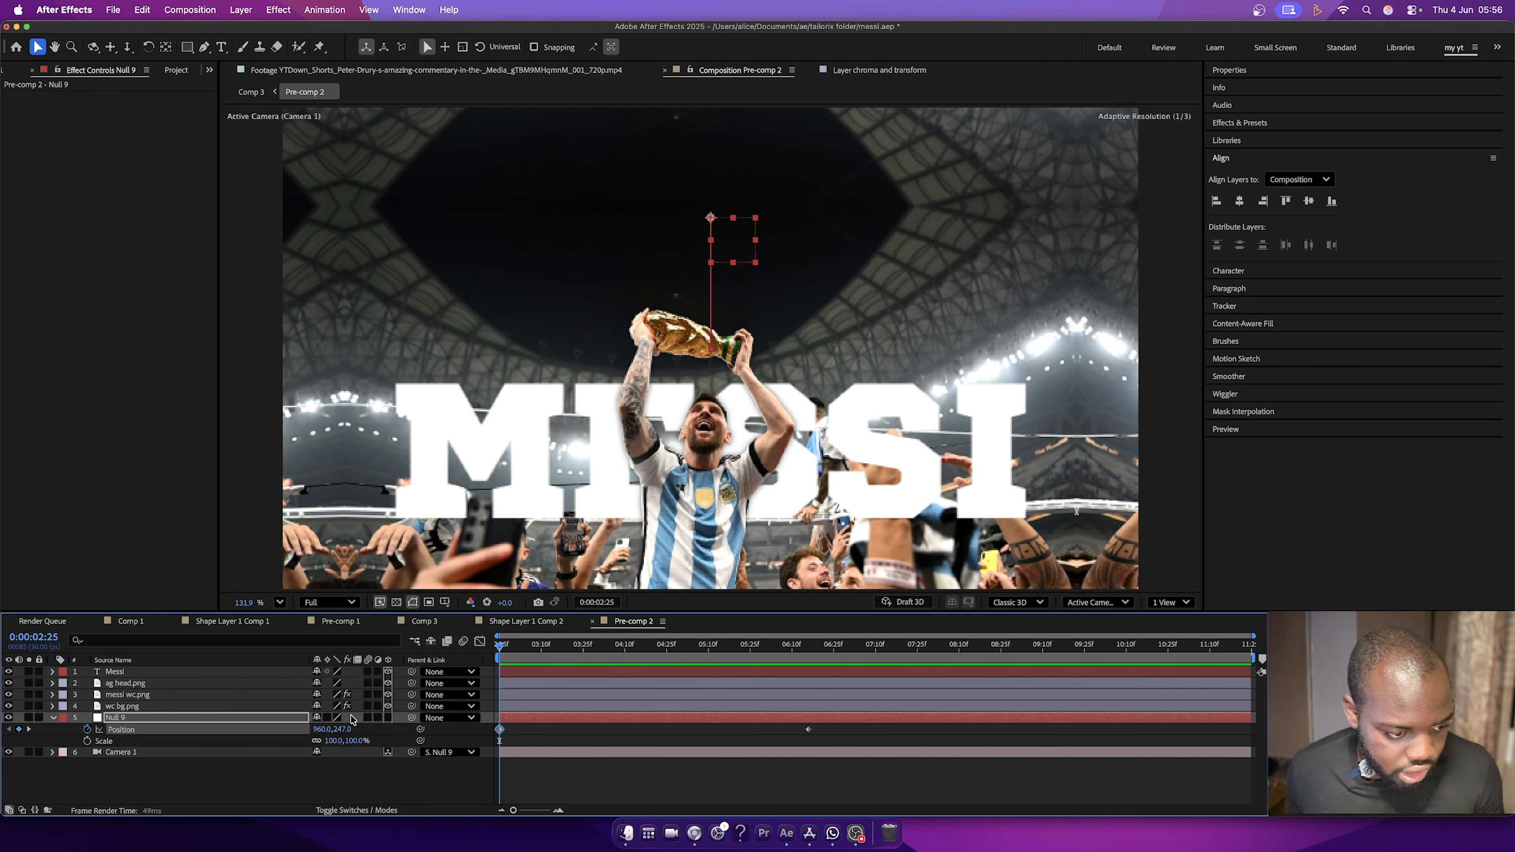
# Keyframe Null 9's scale to end at 100% alongside the last position keyframe, starting from 46% with the start position at 797, -148.
pyautogui.click(87, 741)
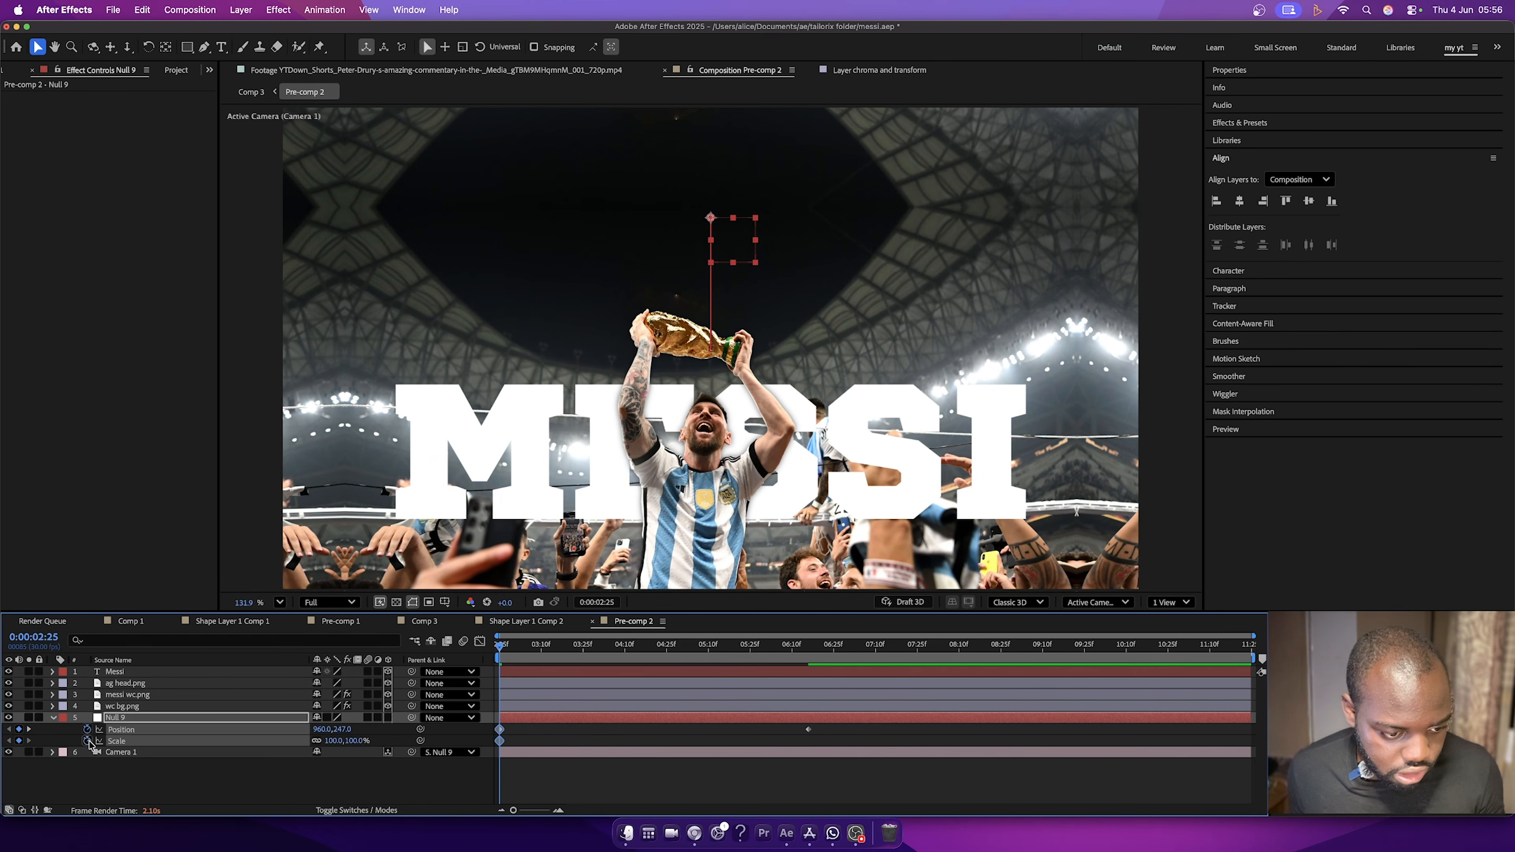
pyautogui.moveTo(500, 742); pyautogui.dragTo(809, 755)
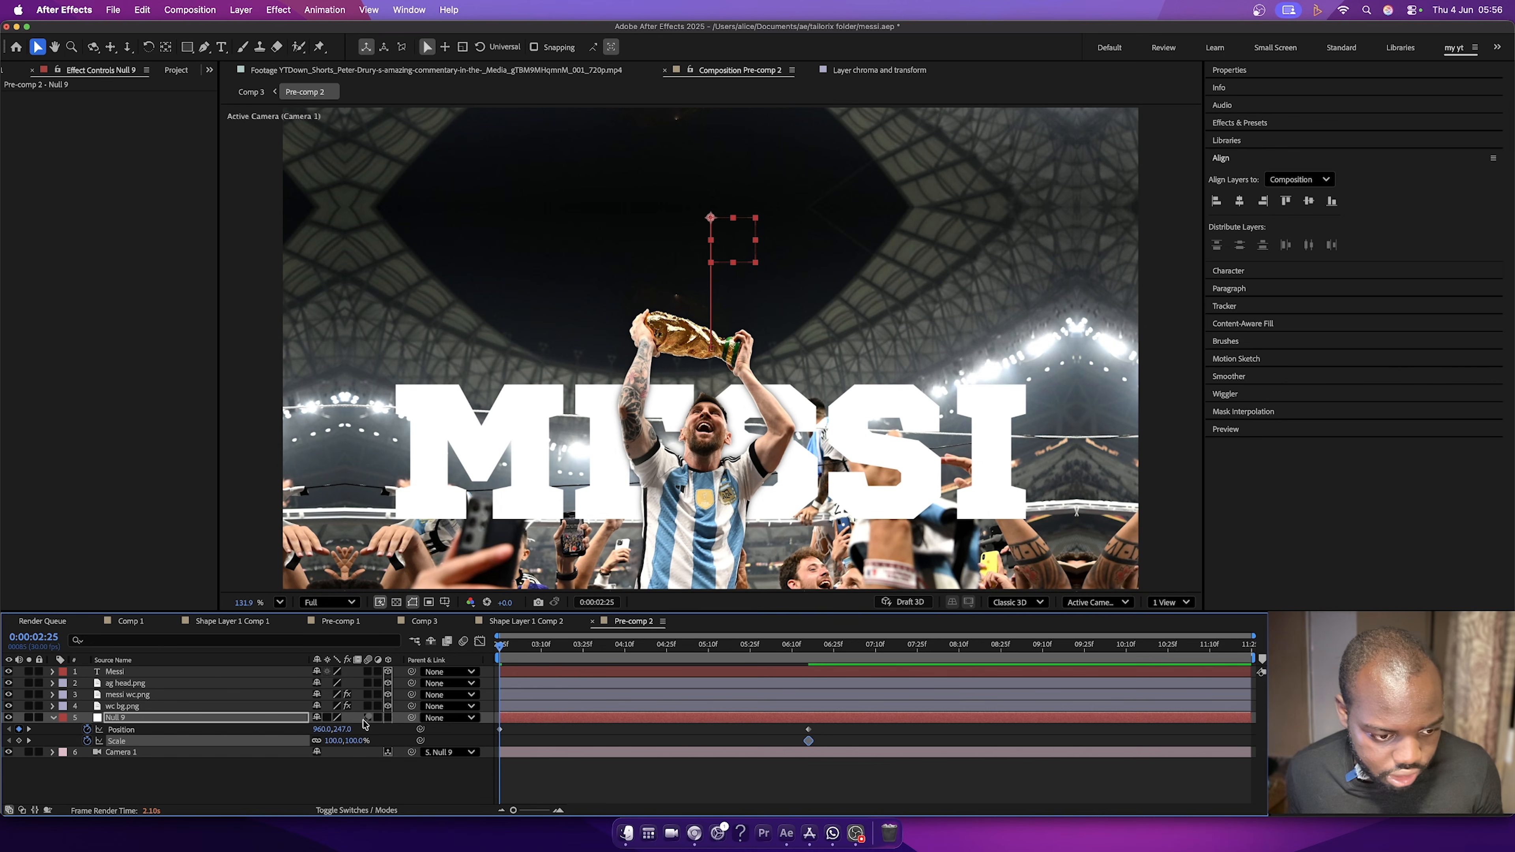
pyautogui.moveTo(349, 741); pyautogui.dragTo(313, 730)
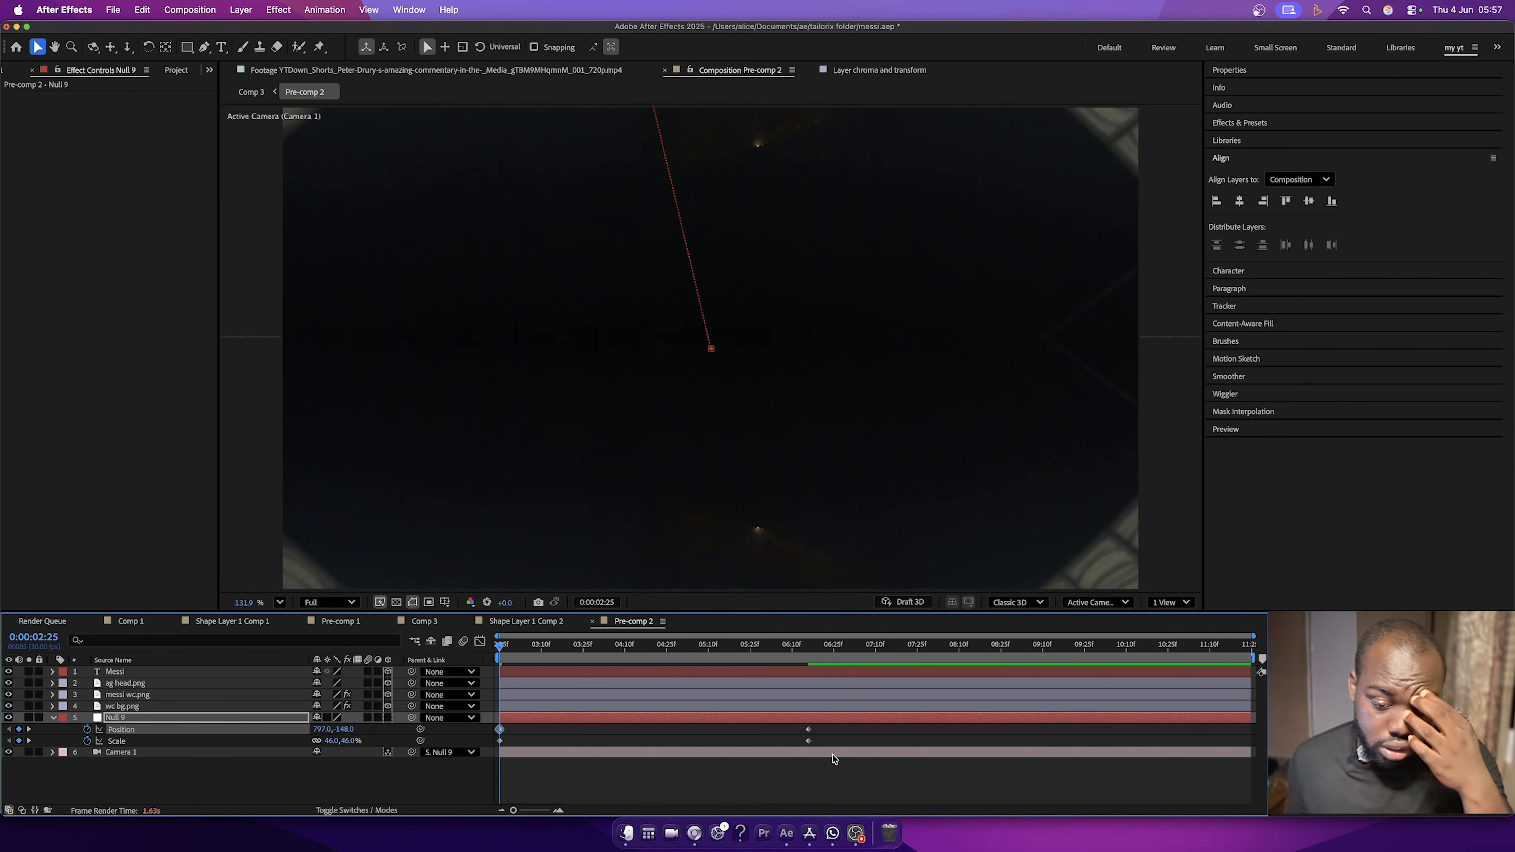
# Easy-ease Null 9's position and scale keyframes with a longer slowdown in the speed graph, and preview the camera move.
pyautogui.moveTo(822, 742); pyautogui.dragTo(755, 733)
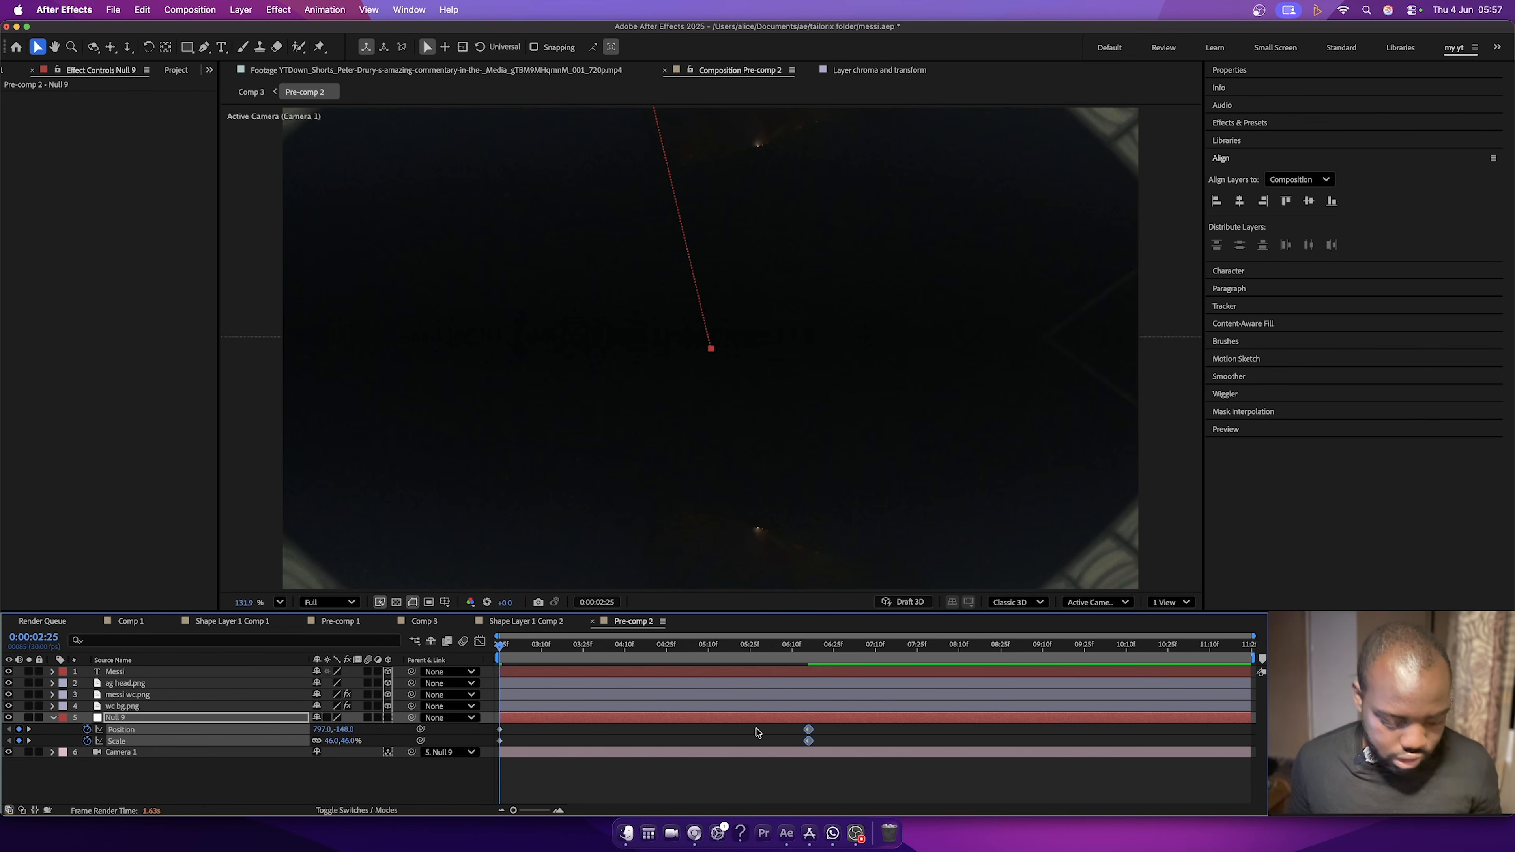
pyautogui.press('F9')
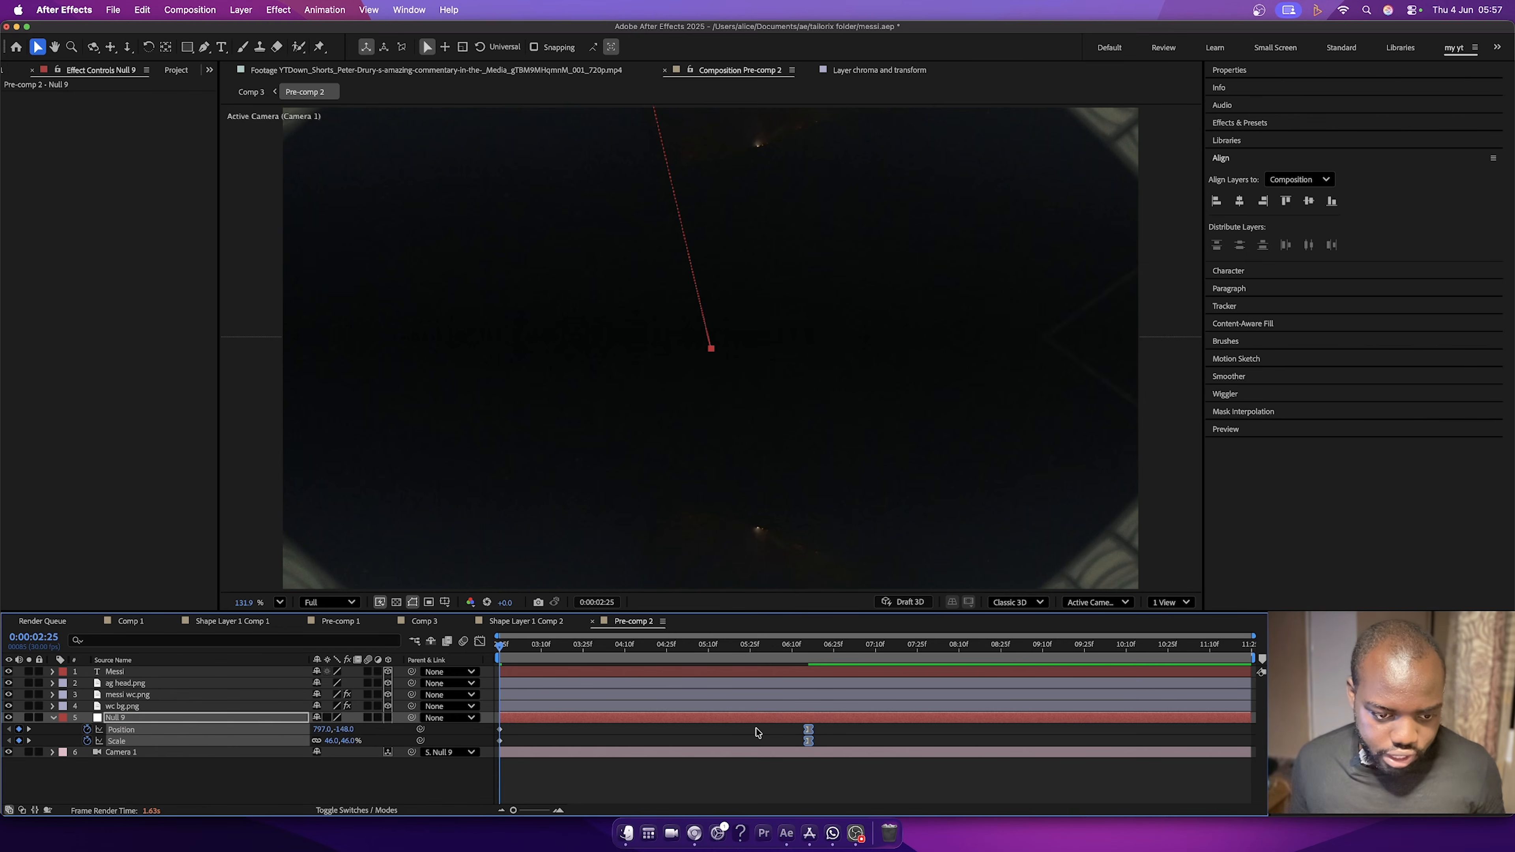
pyautogui.click(480, 641)
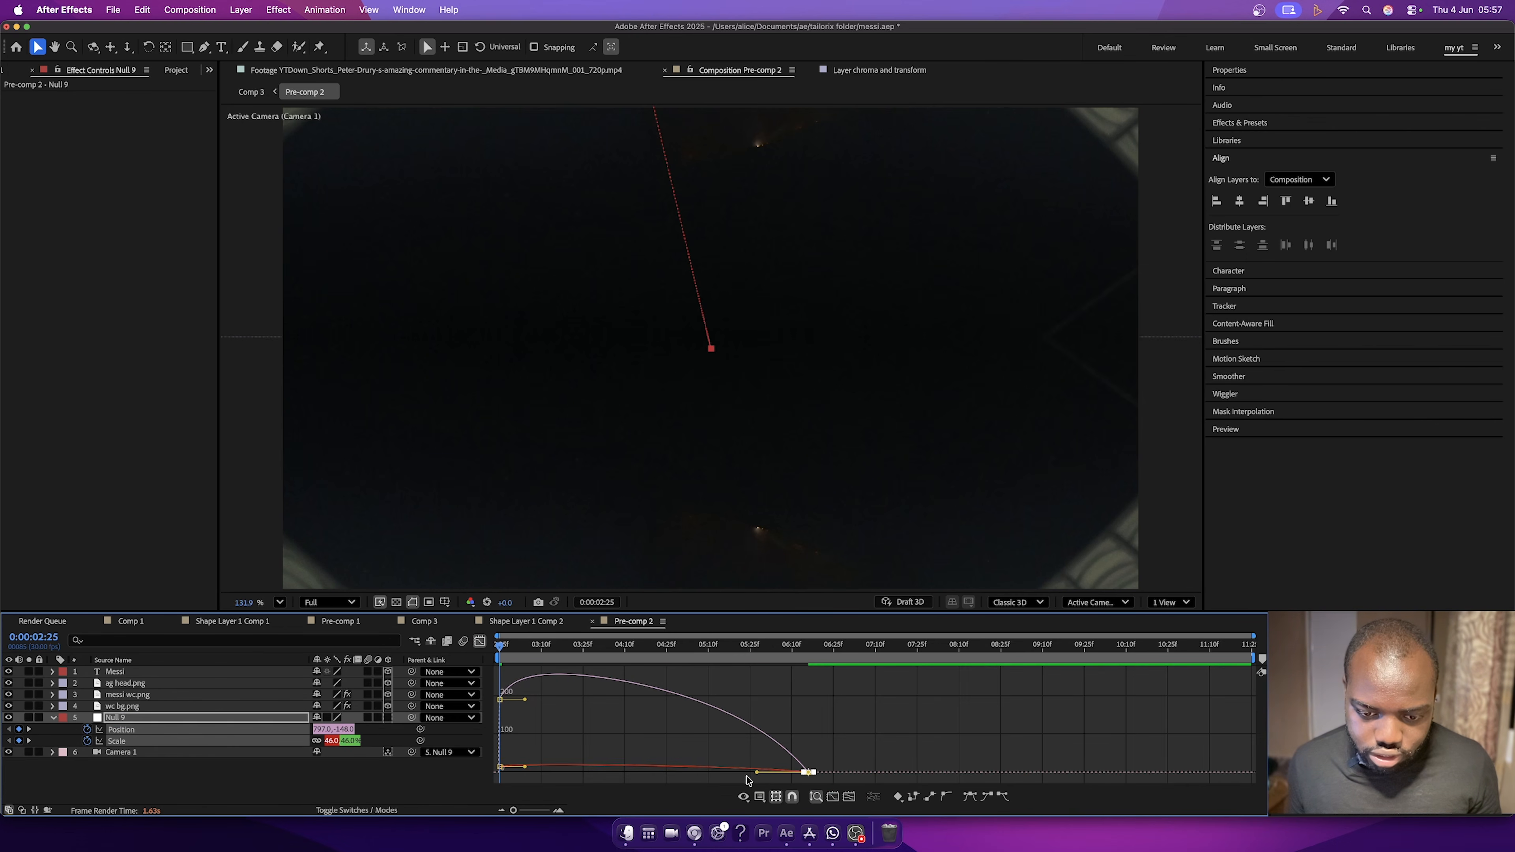
pyautogui.moveTo(757, 773); pyautogui.dragTo(654, 773)
pyautogui.moveTo(538, 724); pyautogui.dragTo(500, 768)
pyautogui.click(480, 641)
pyautogui.press('space')
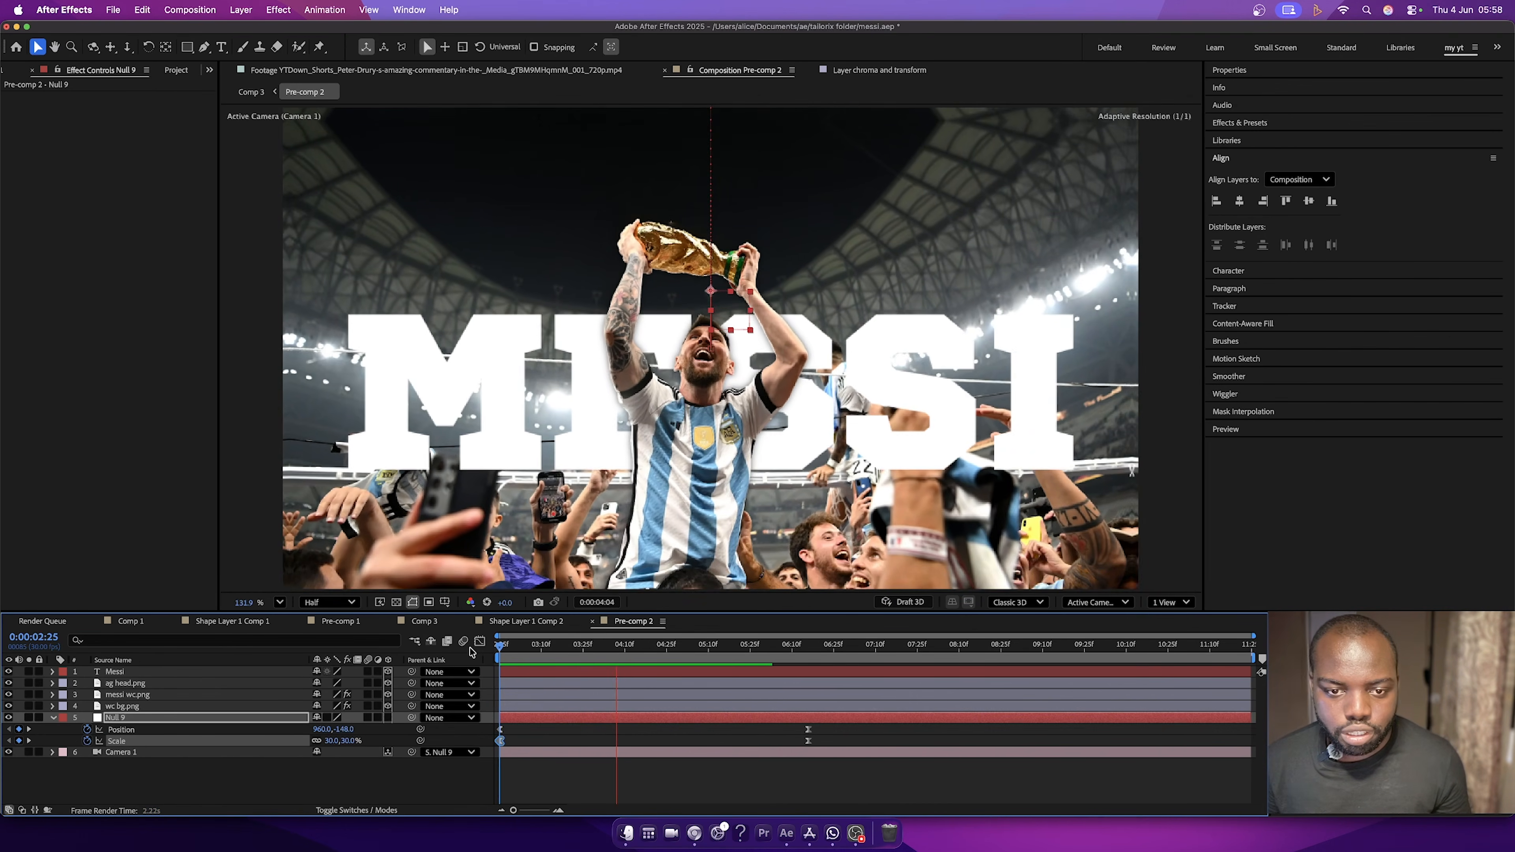
pyautogui.press('space')
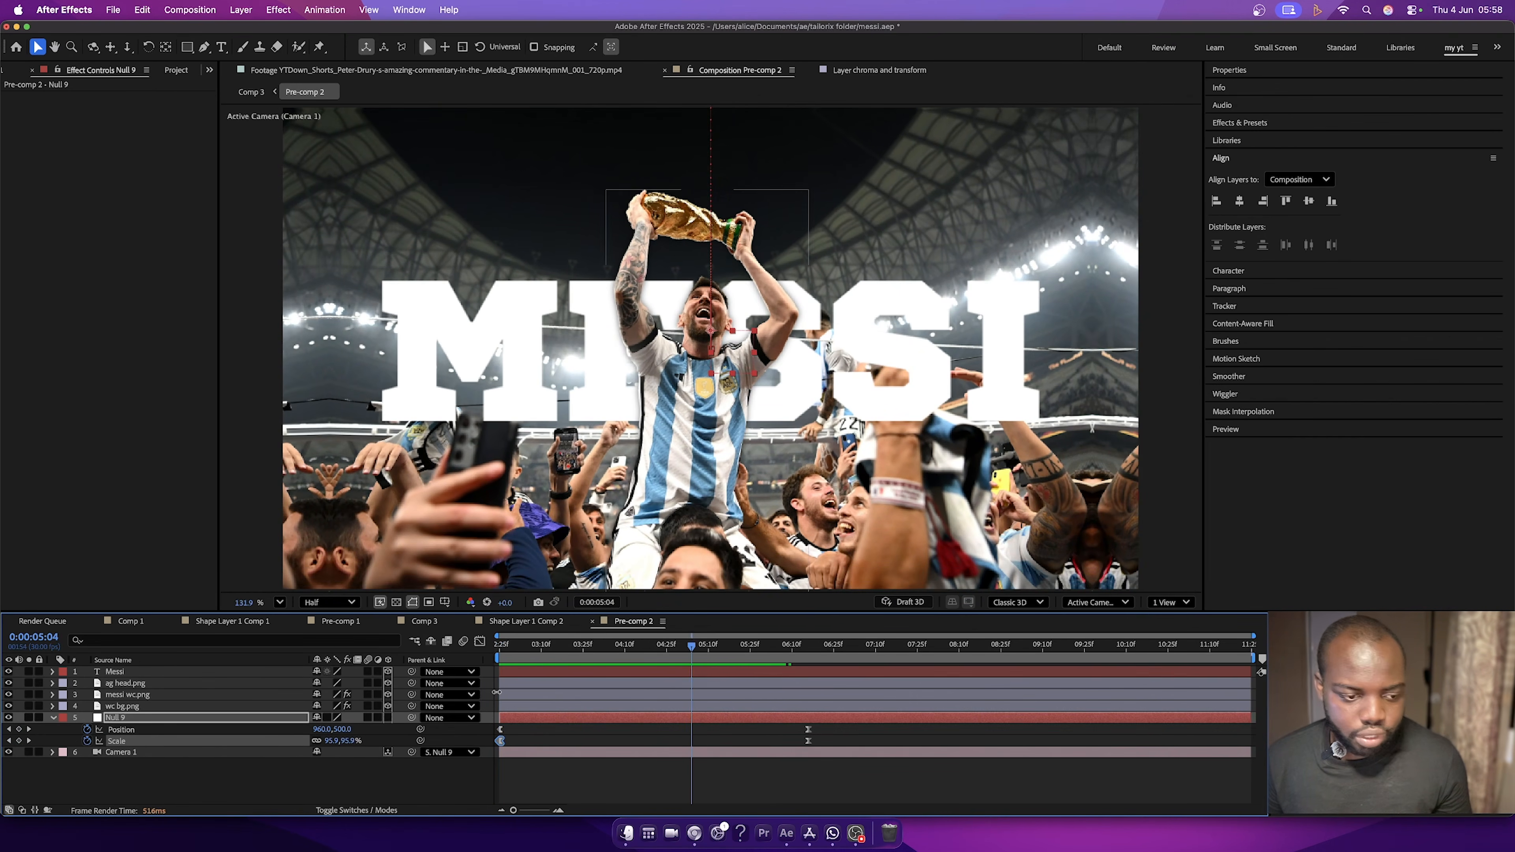
# Apply the "random movement color animation" user preset to the Messi text layer at 0:00:05:04.
pyautogui.click(179, 672)
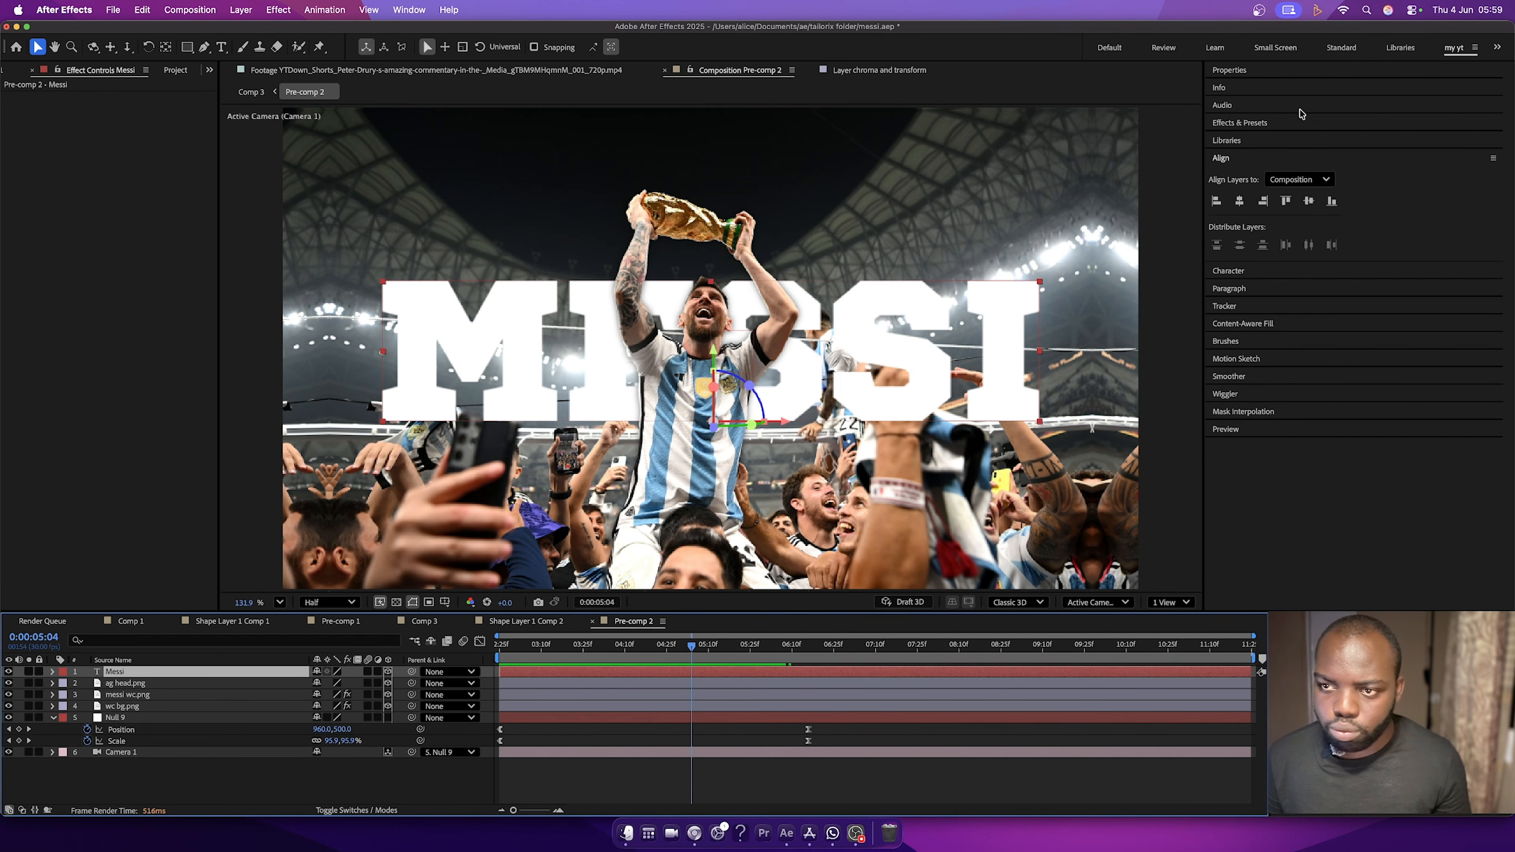
pyautogui.click(1232, 123)
pyautogui.click(1491, 138)
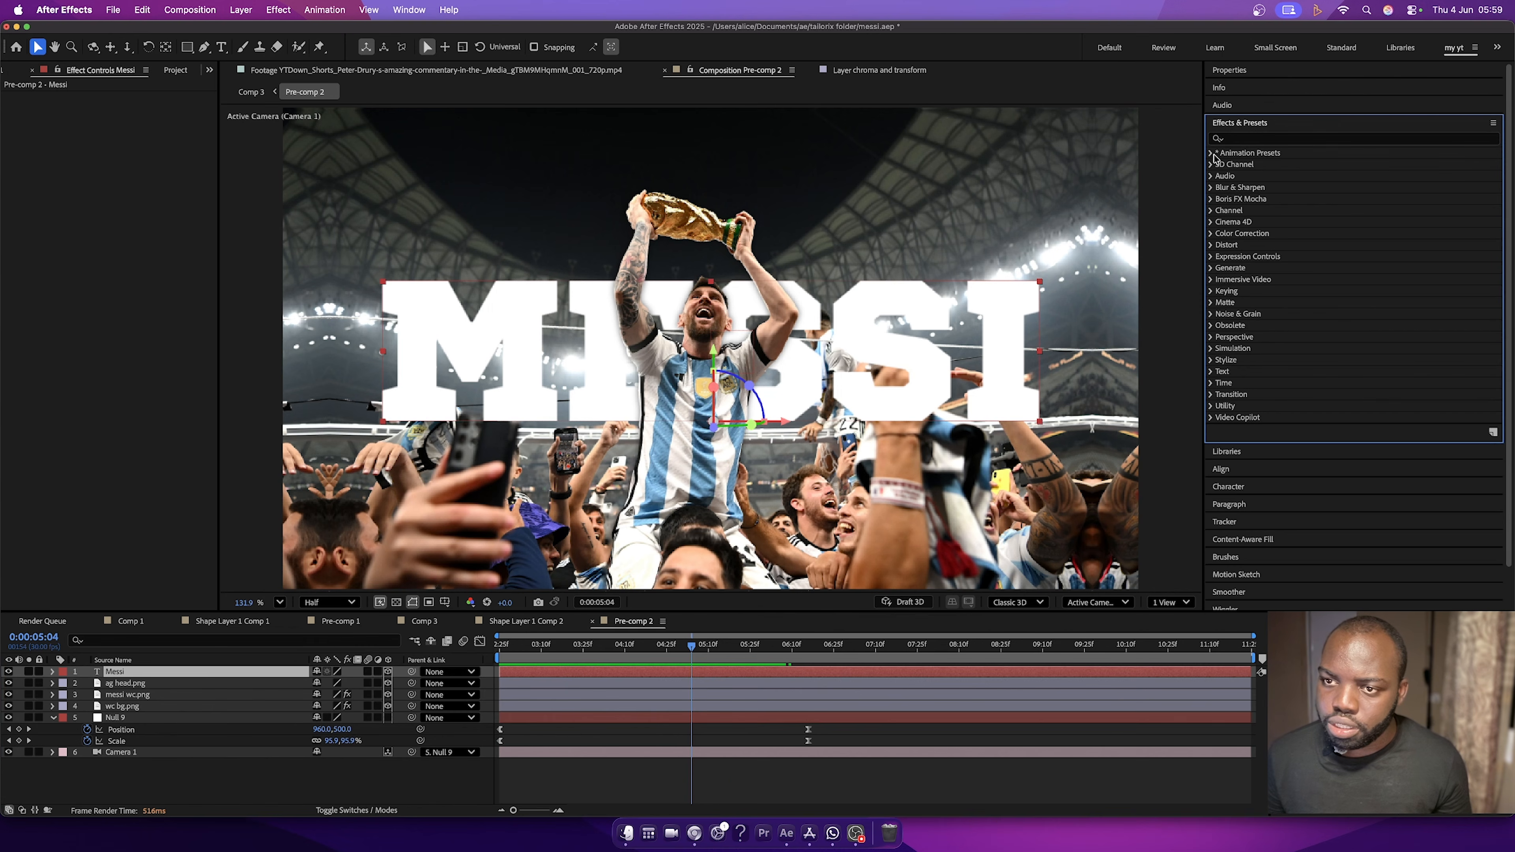
pyautogui.click(1211, 153)
pyautogui.click(1221, 176)
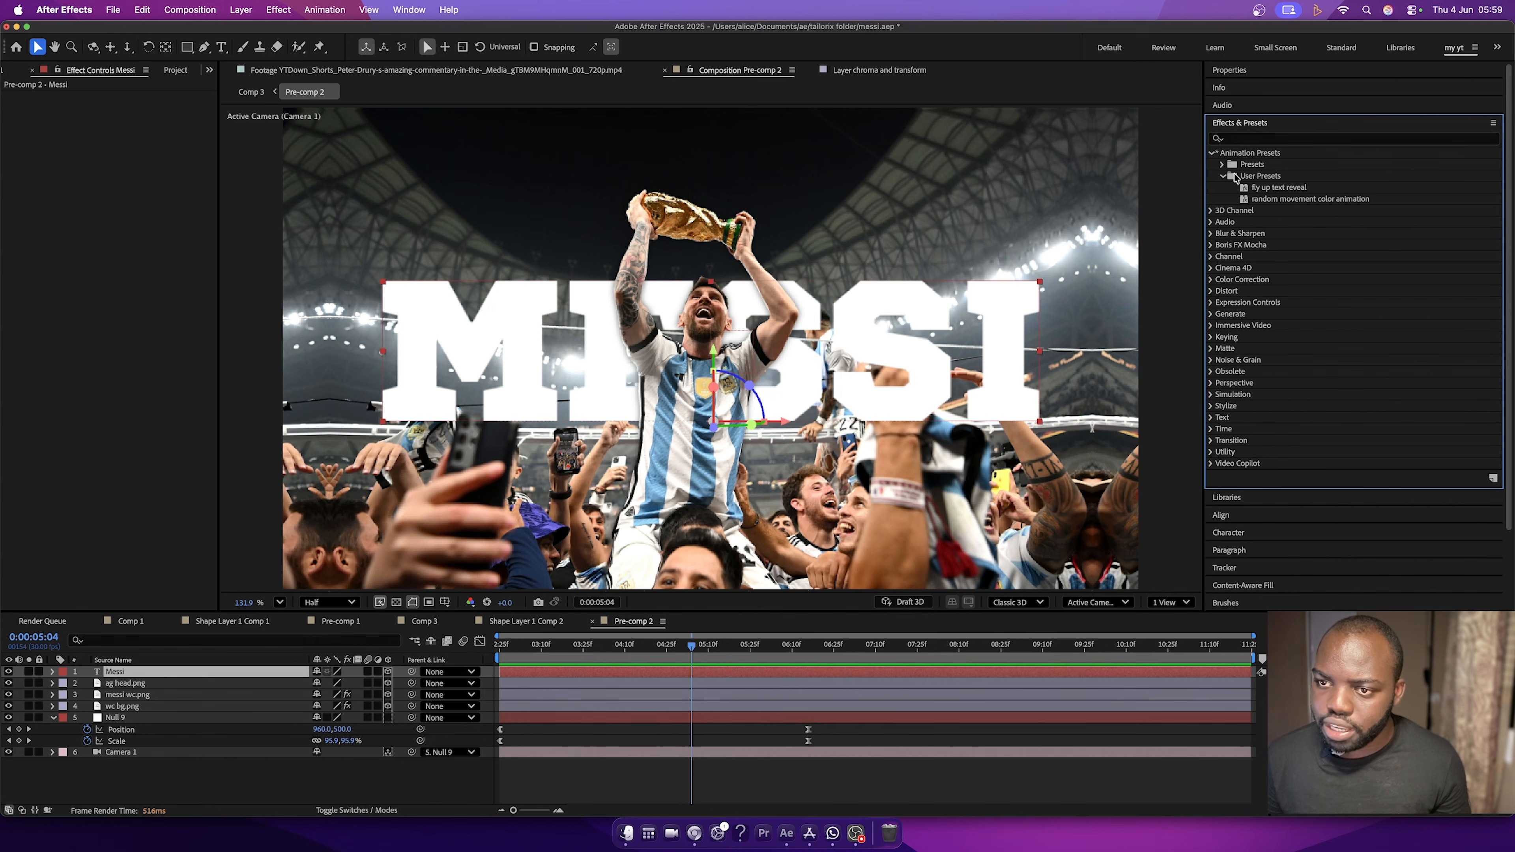
pyautogui.doubleClick(1288, 200)
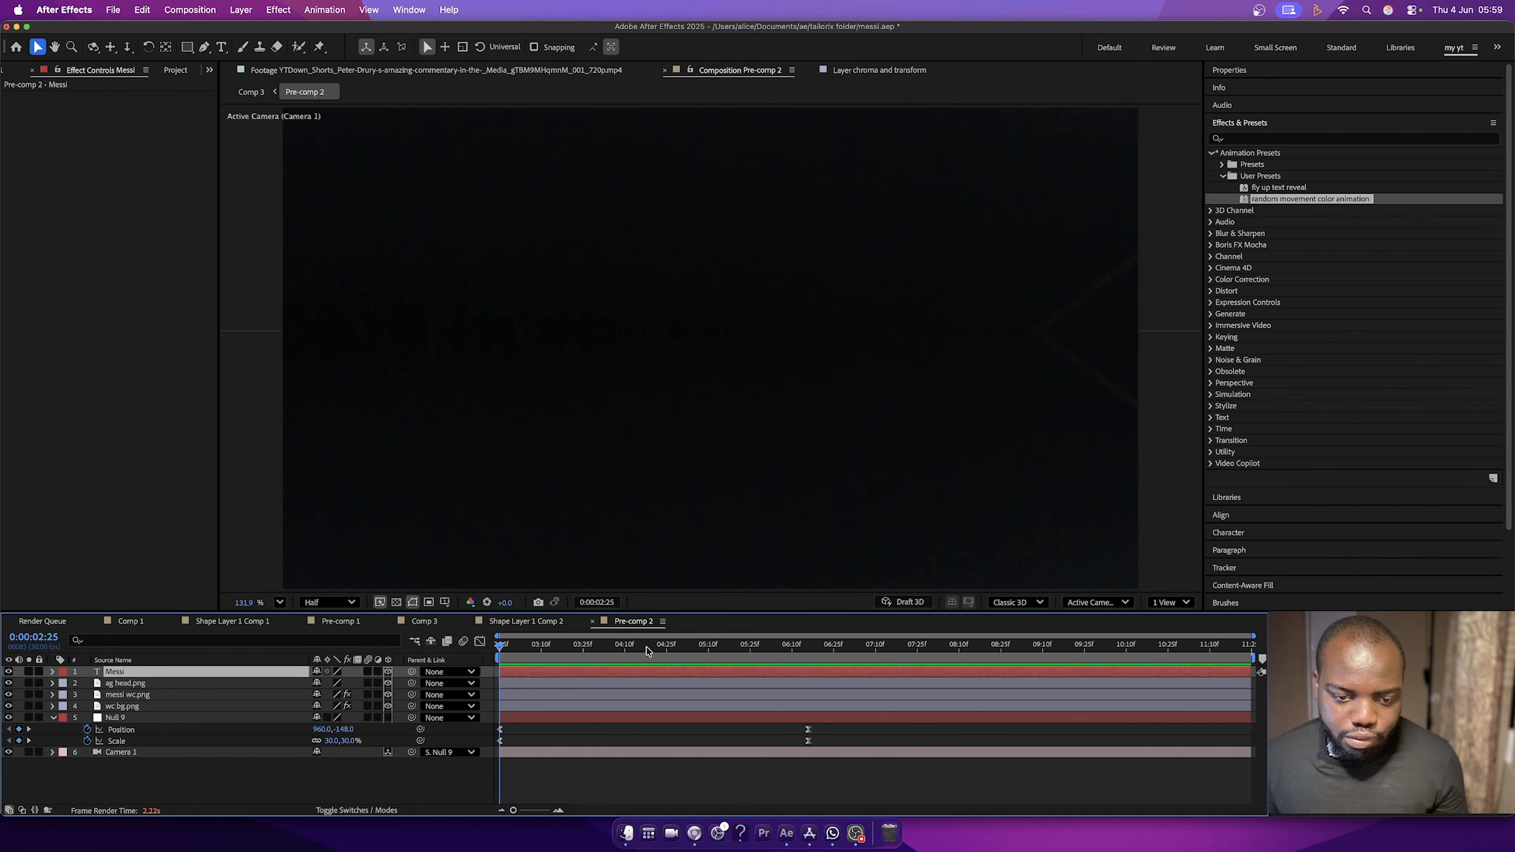
pyautogui.moveTo(619, 647); pyautogui.dragTo(691, 648)
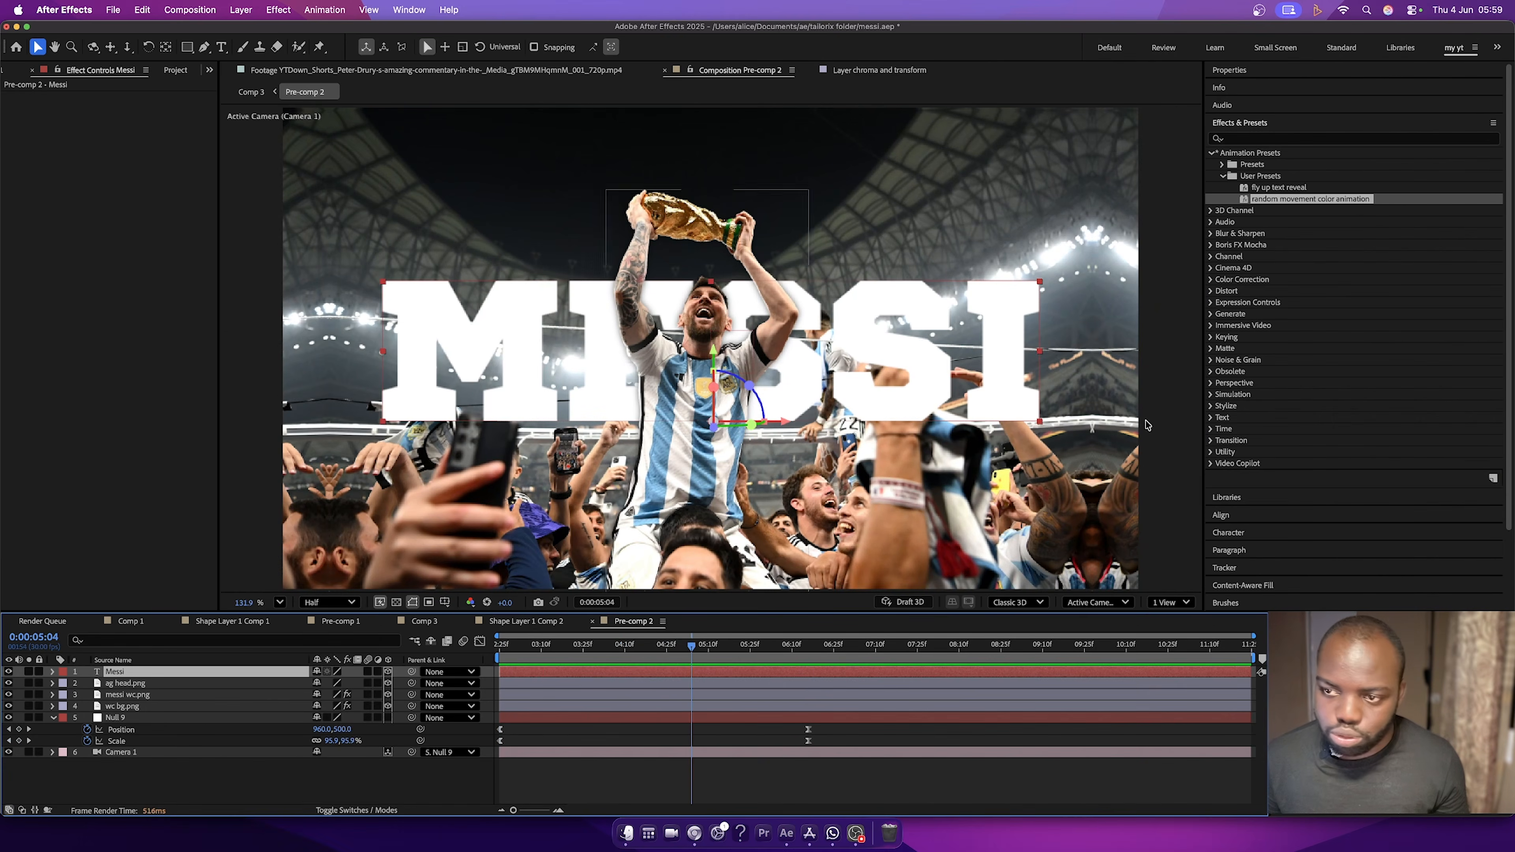
pyautogui.doubleClick(1294, 199)
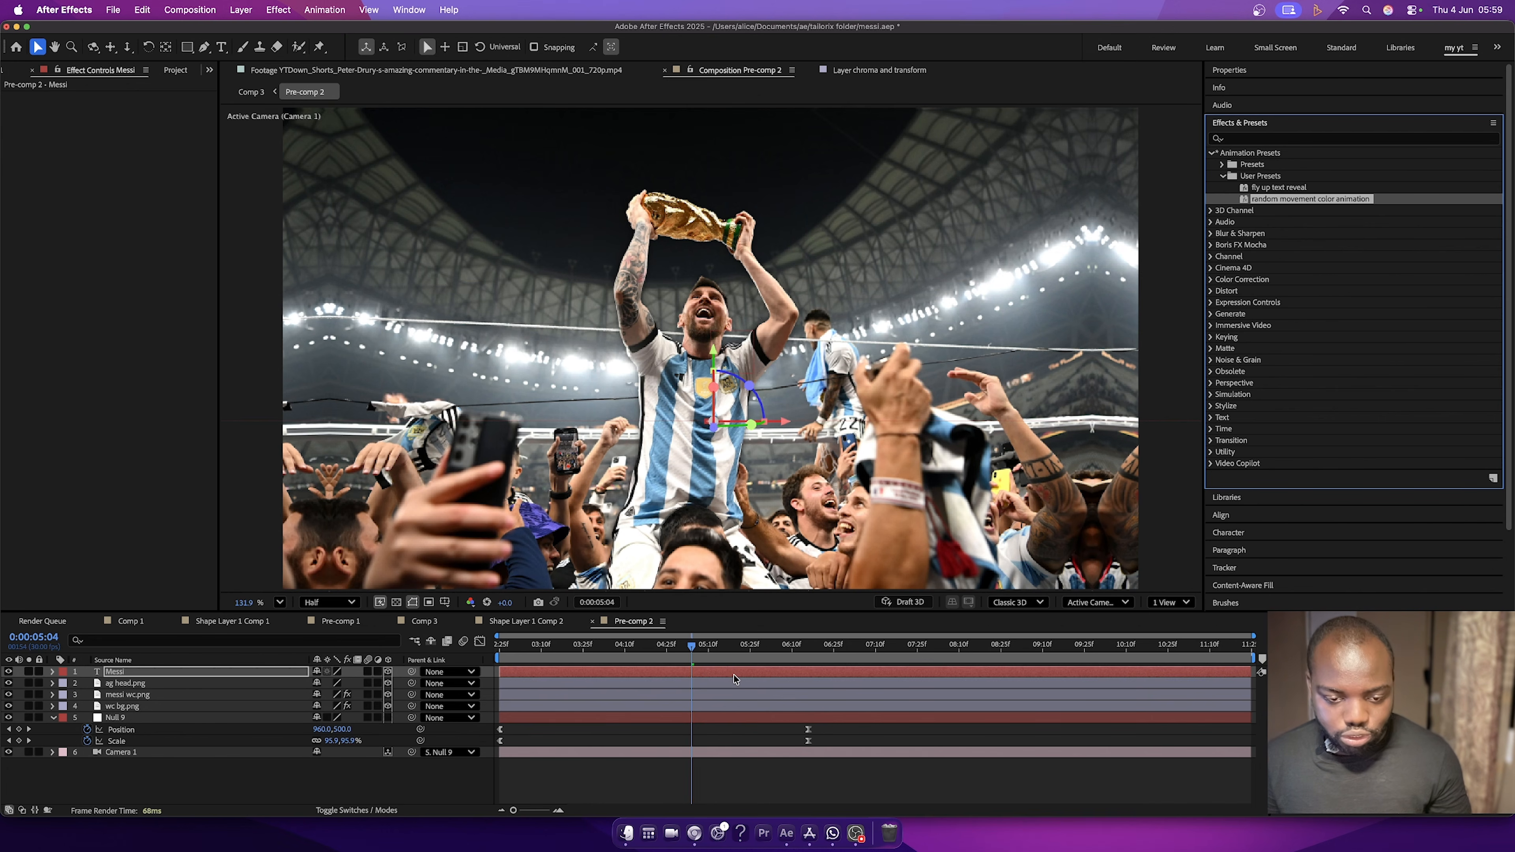
# Reveal the Messi text's animation keyframes and move them all earlier to start at about 0:00:03:03.
pyautogui.click(207, 673)
pyautogui.press('u')
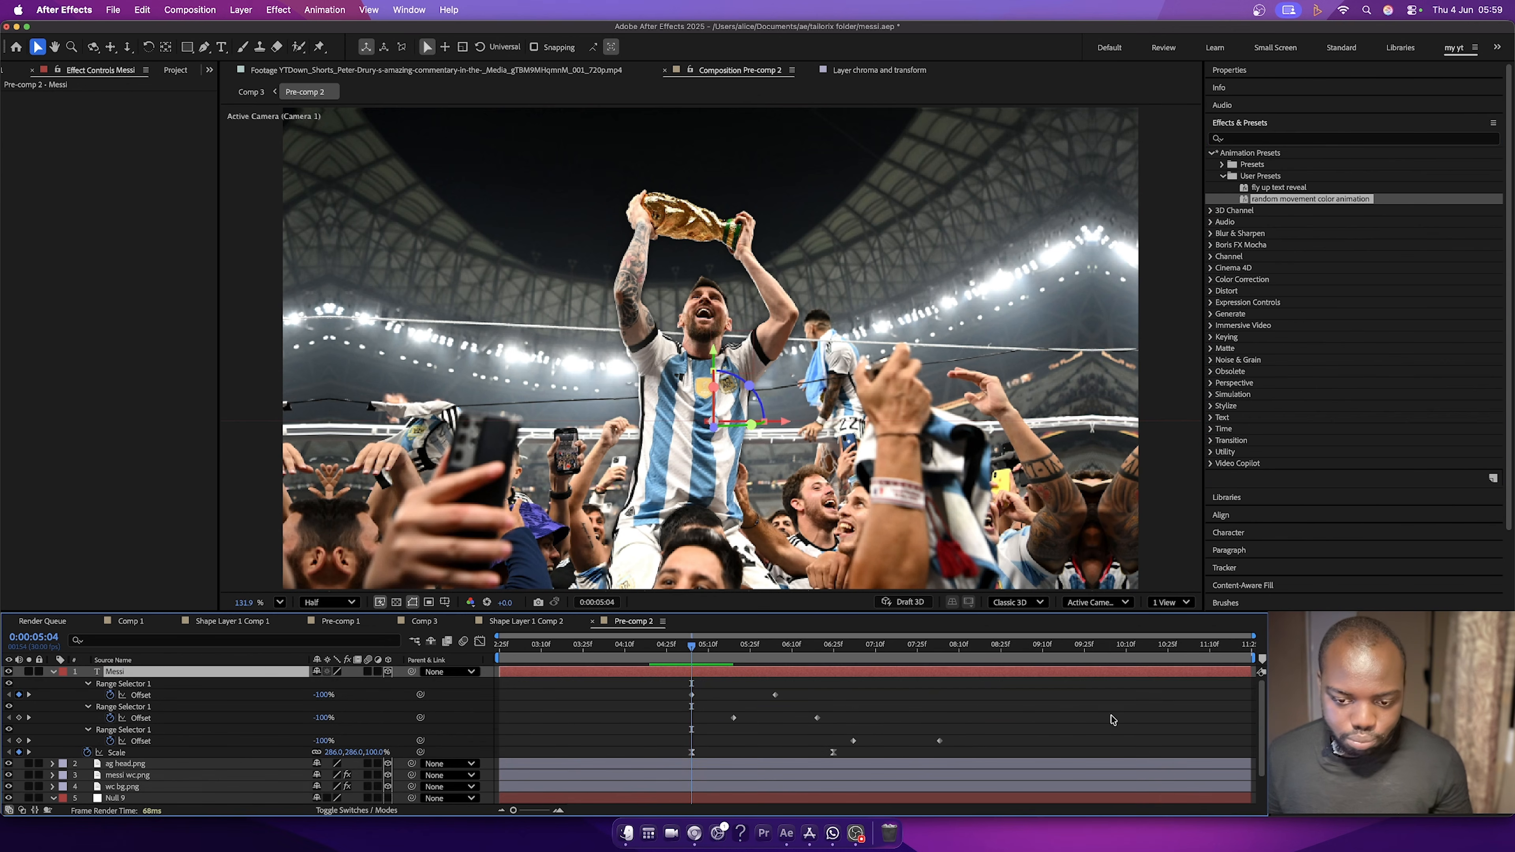
pyautogui.moveTo(1035, 746); pyautogui.dragTo(843, 716)
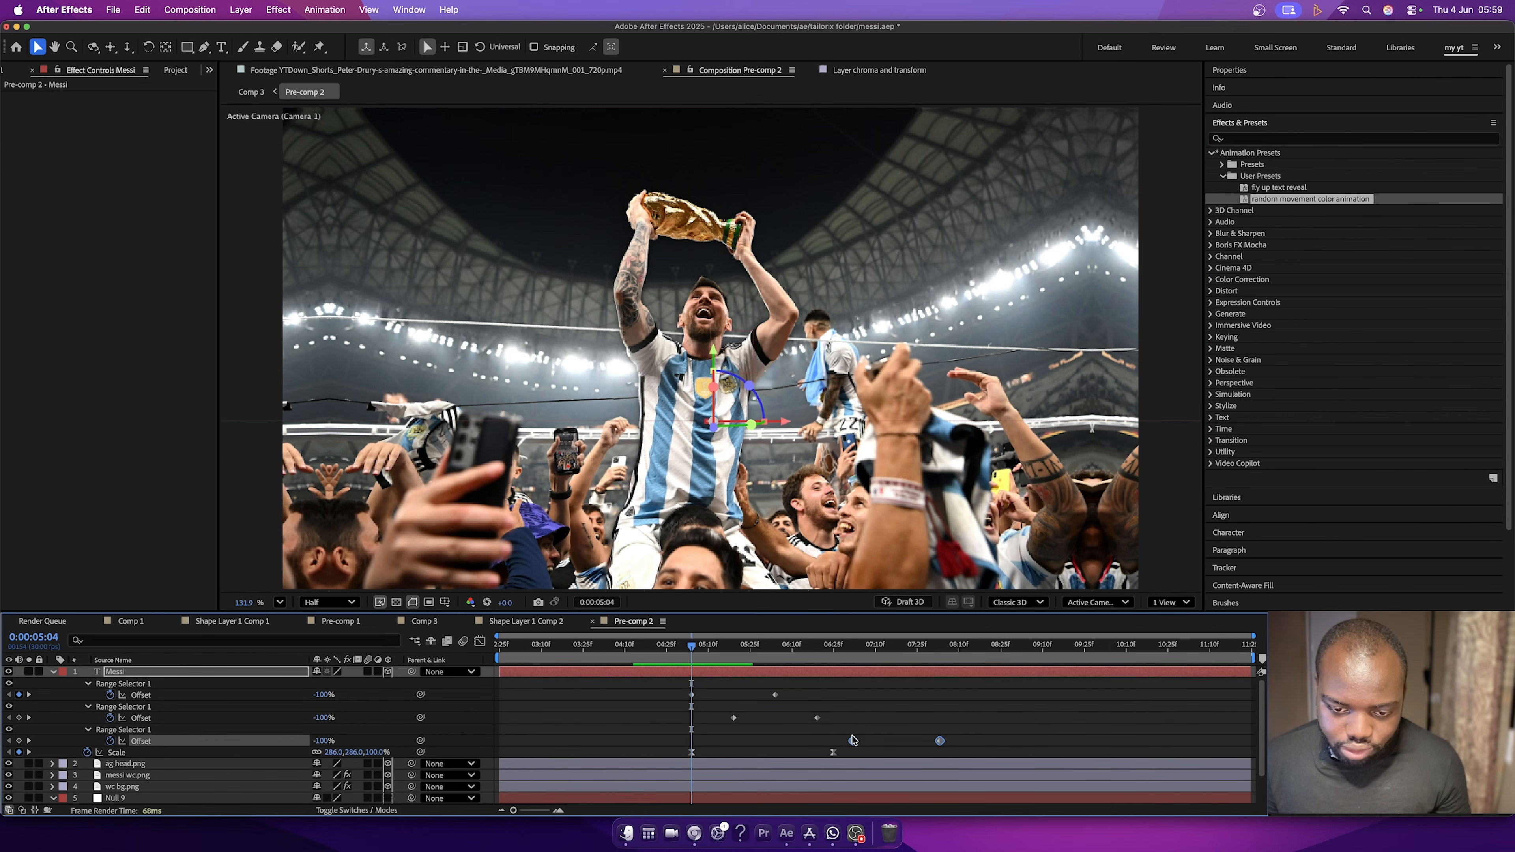
pyautogui.moveTo(980, 753); pyautogui.dragTo(664, 656)
pyautogui.click(520, 646)
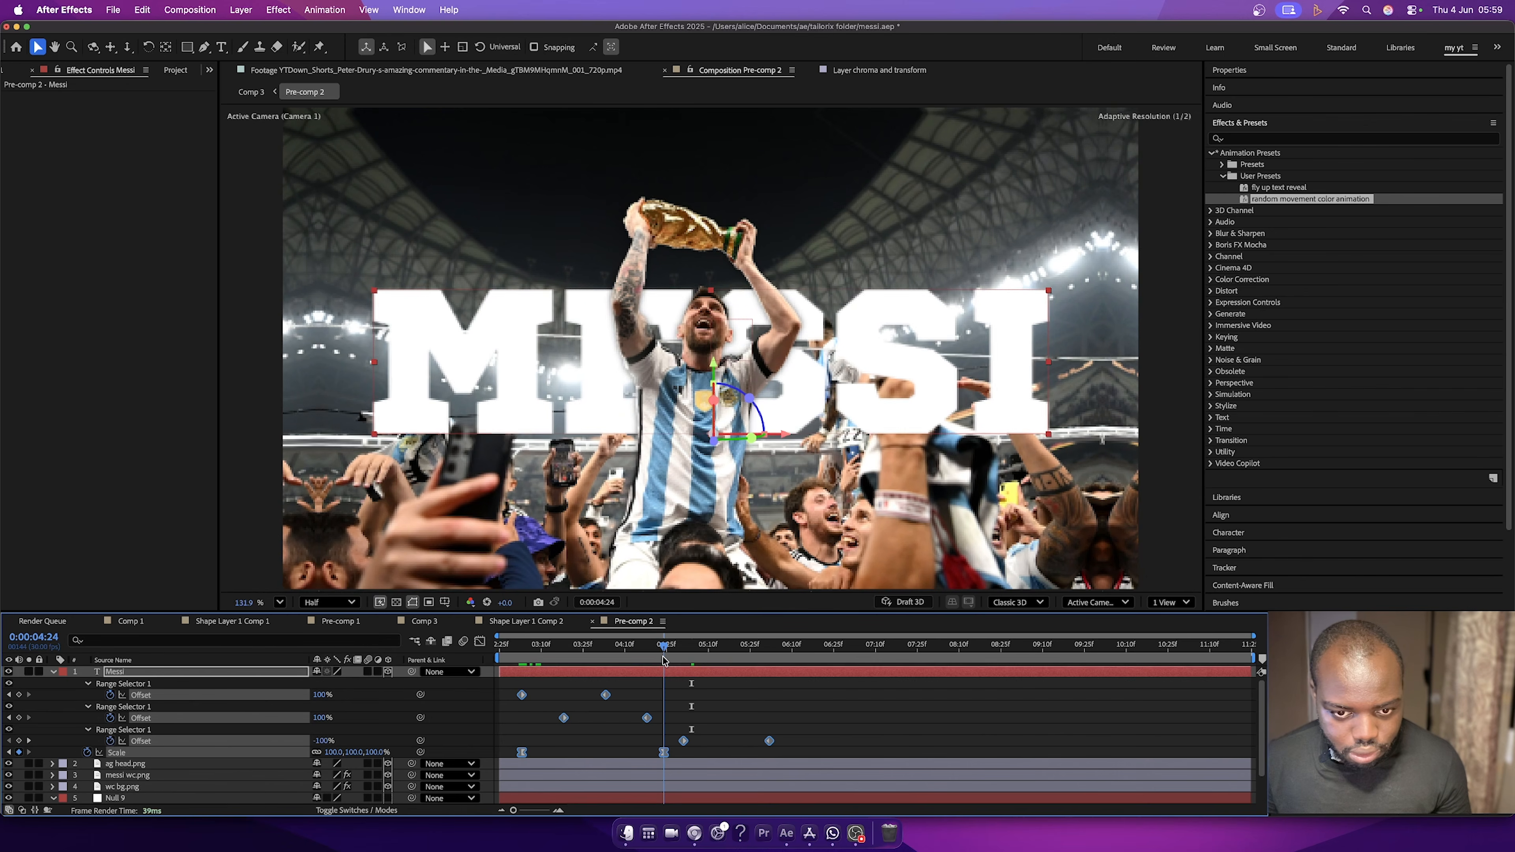
# Delete the third range selector's Offset keyframes from the Messi text and preview the text animation from the first frame.
pyautogui.moveTo(818, 722); pyautogui.dragTo(678, 749)
pyautogui.press('Delete')
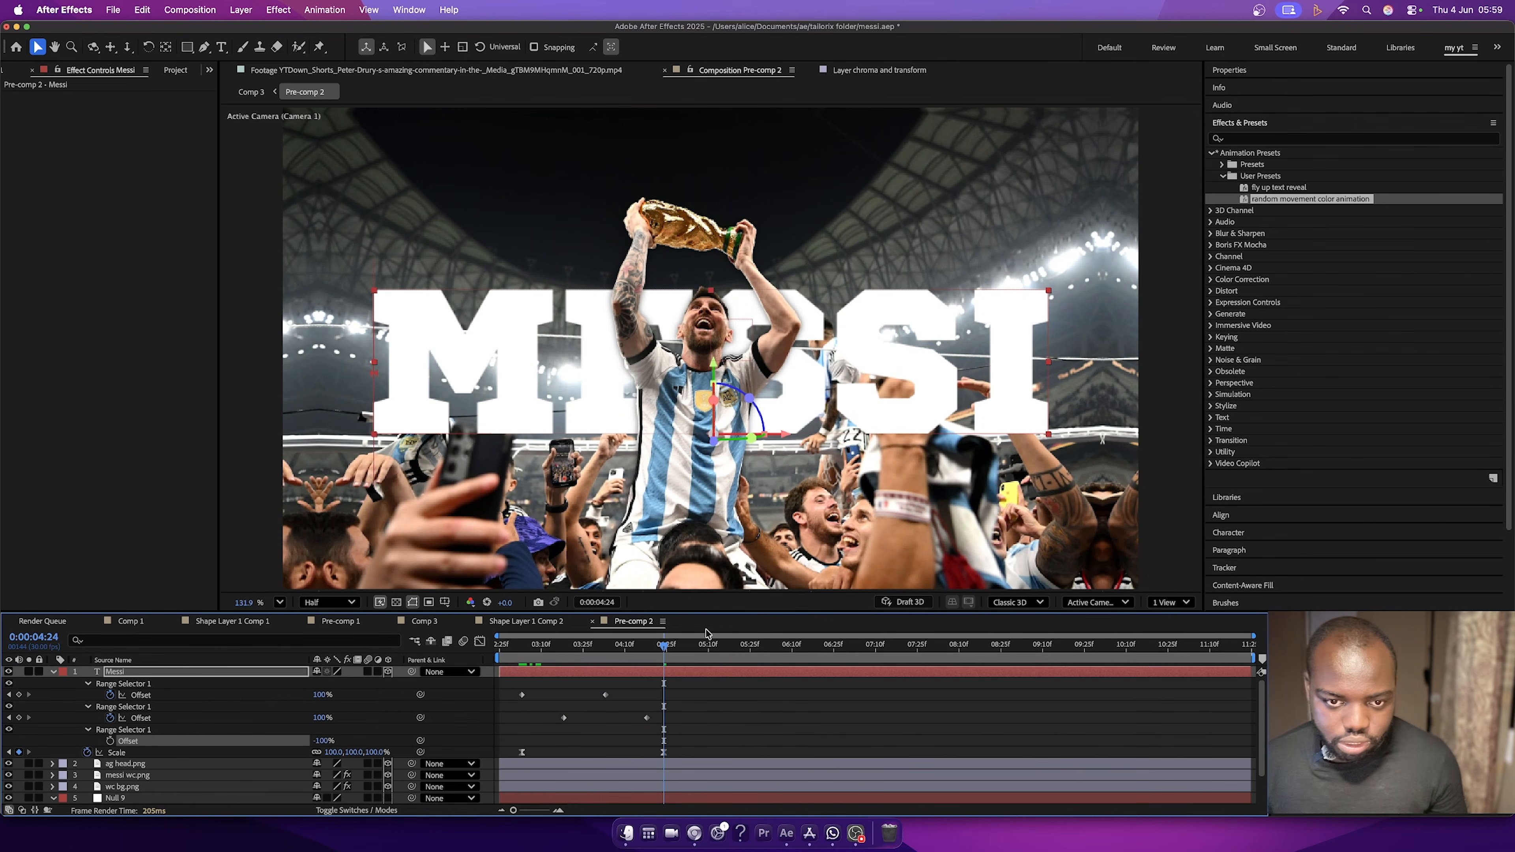
pyautogui.moveTo(665, 656); pyautogui.dragTo(485, 658)
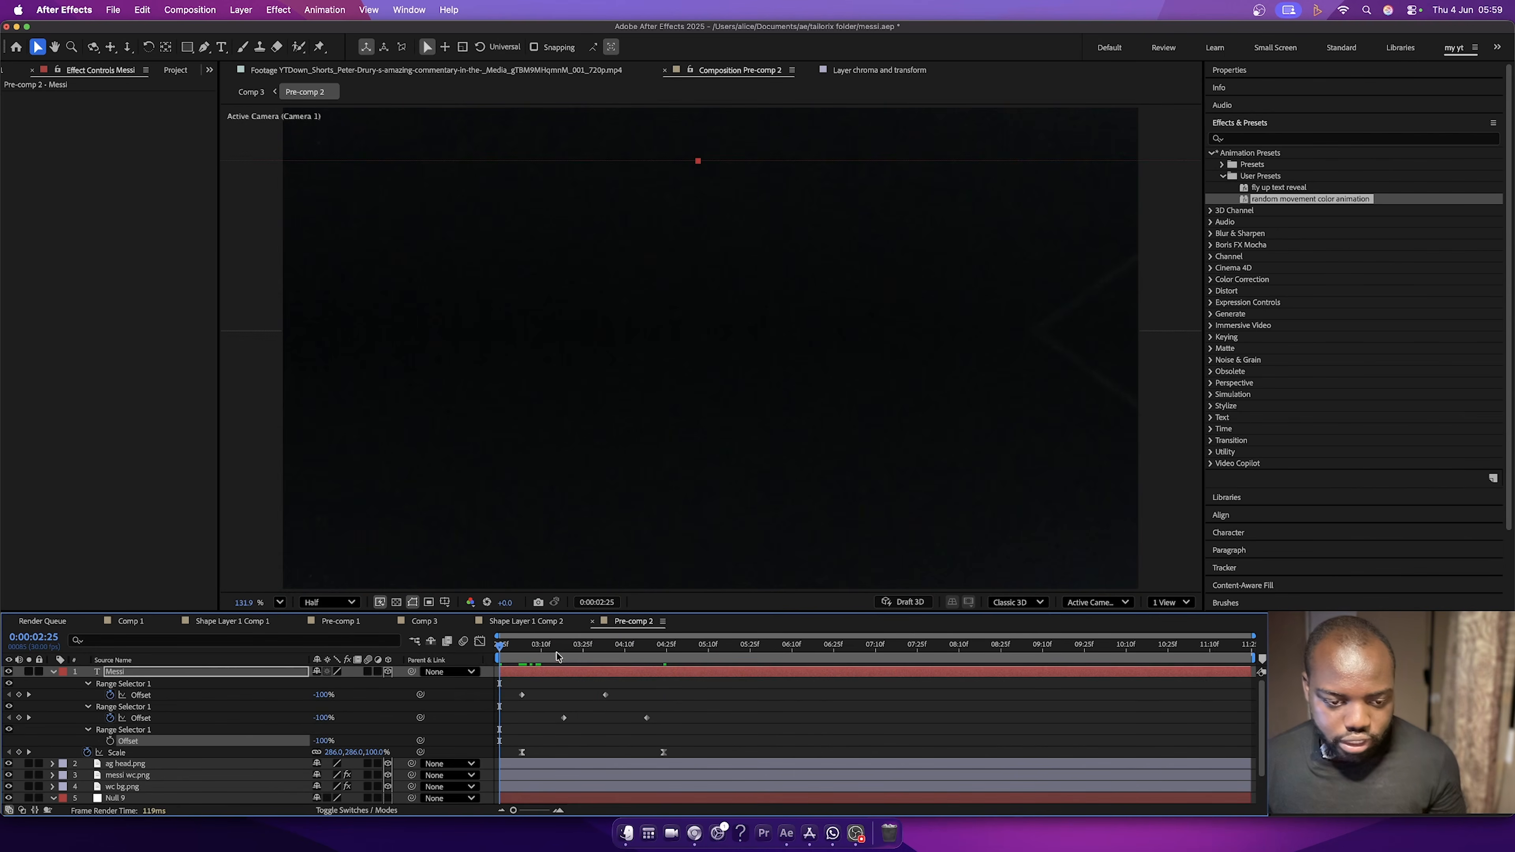
pyautogui.press('space')
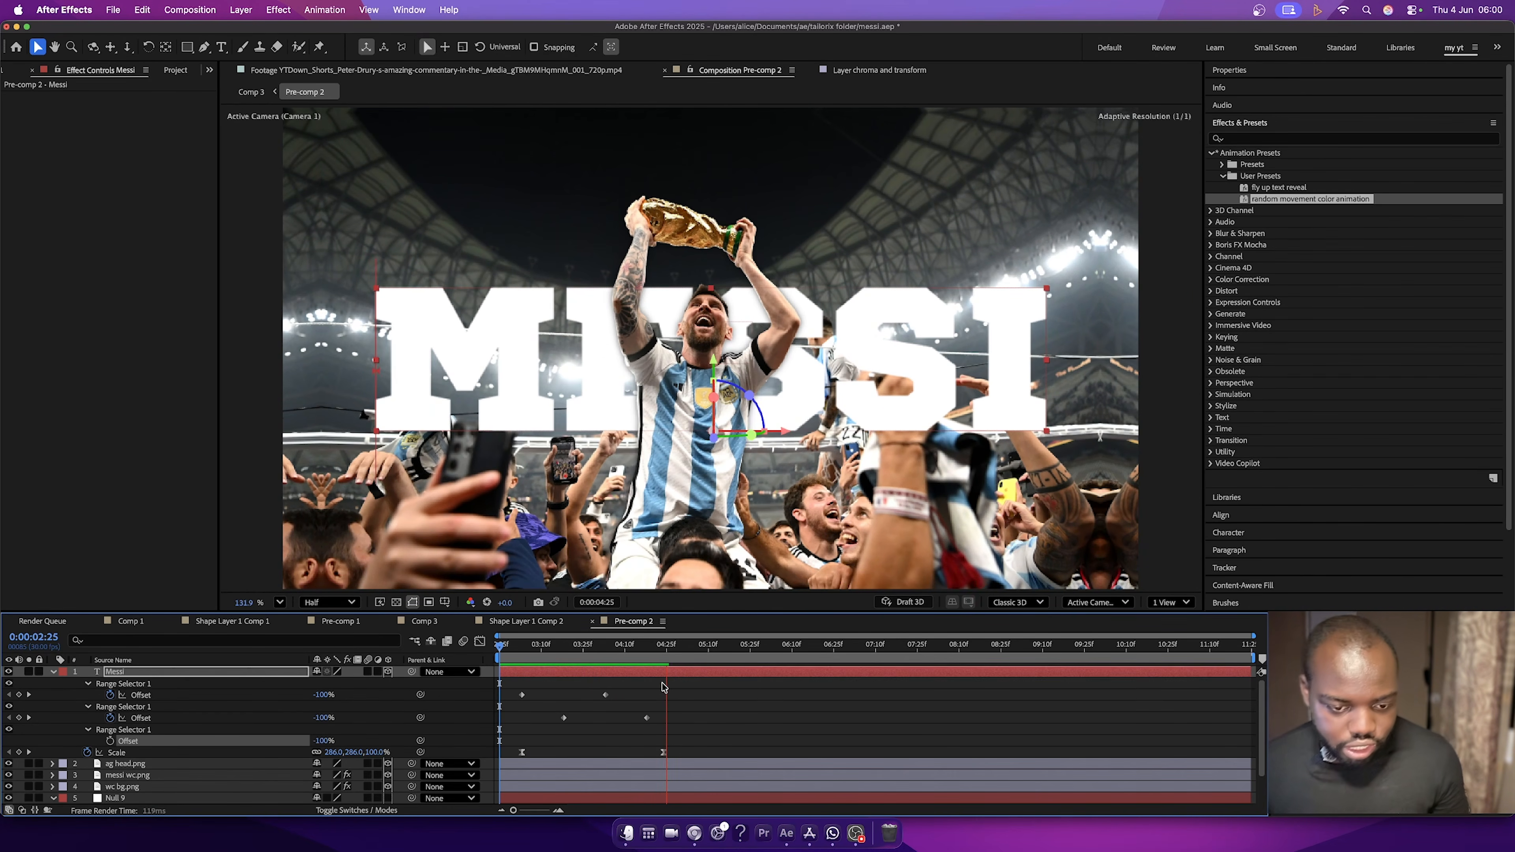
pyautogui.press('space')
# Duplicate the Messi text layer and delete all Offset and Scale keyframes from the original layer.
pyautogui.moveTo(669, 648)
pyautogui.mouseDown()
pyautogui.moveTo(624, 668)
pyautogui.moveTo(681, 669)
pyautogui.mouseUp()
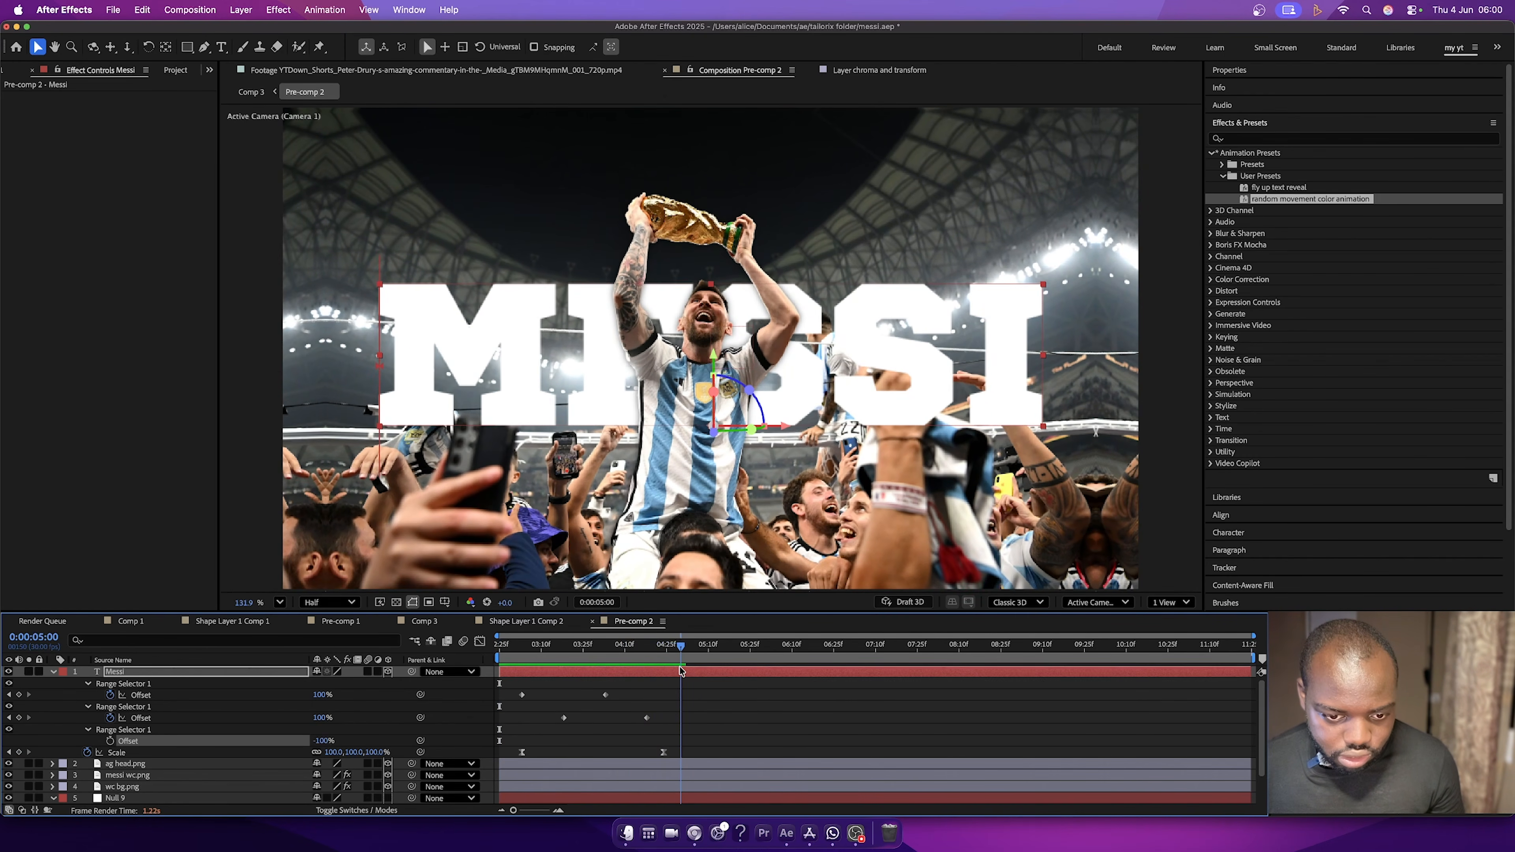
pyautogui.click(690, 674)
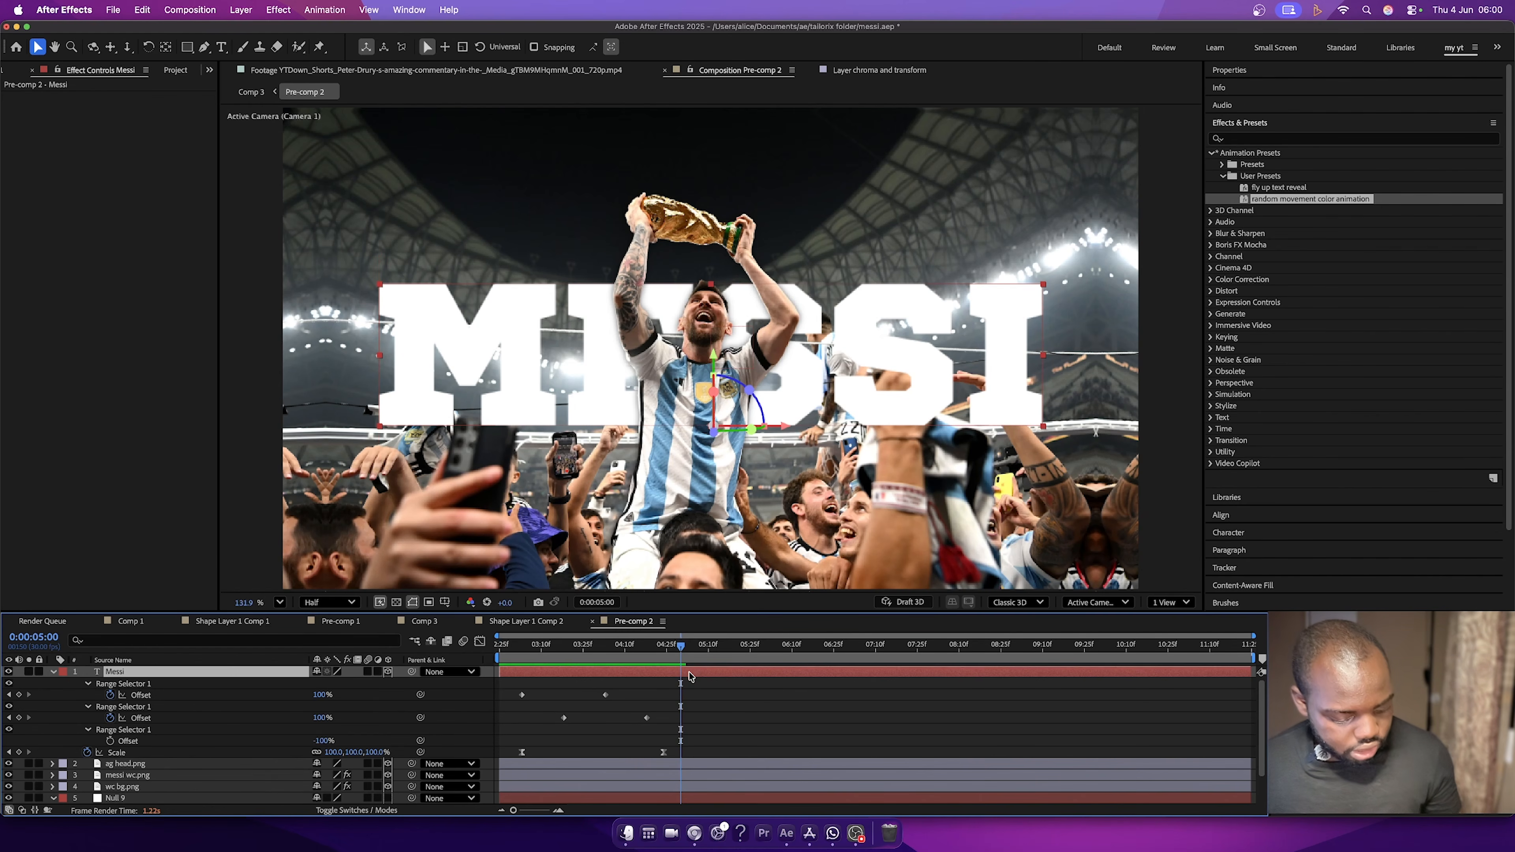
pyautogui.press('super+d')
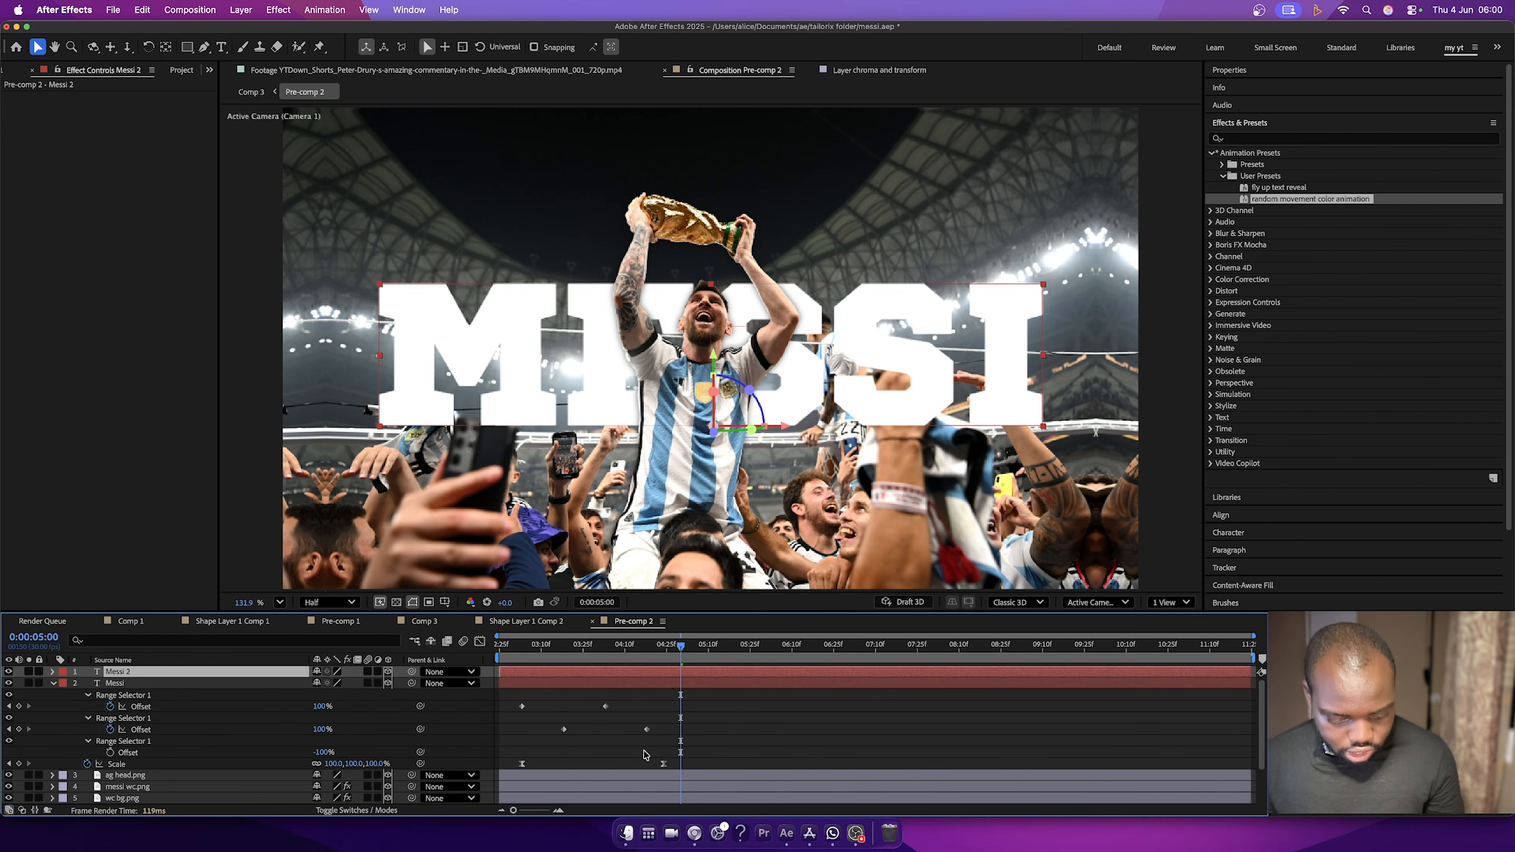
pyautogui.moveTo(675, 764); pyautogui.dragTo(497, 708)
pyautogui.press('Delete')
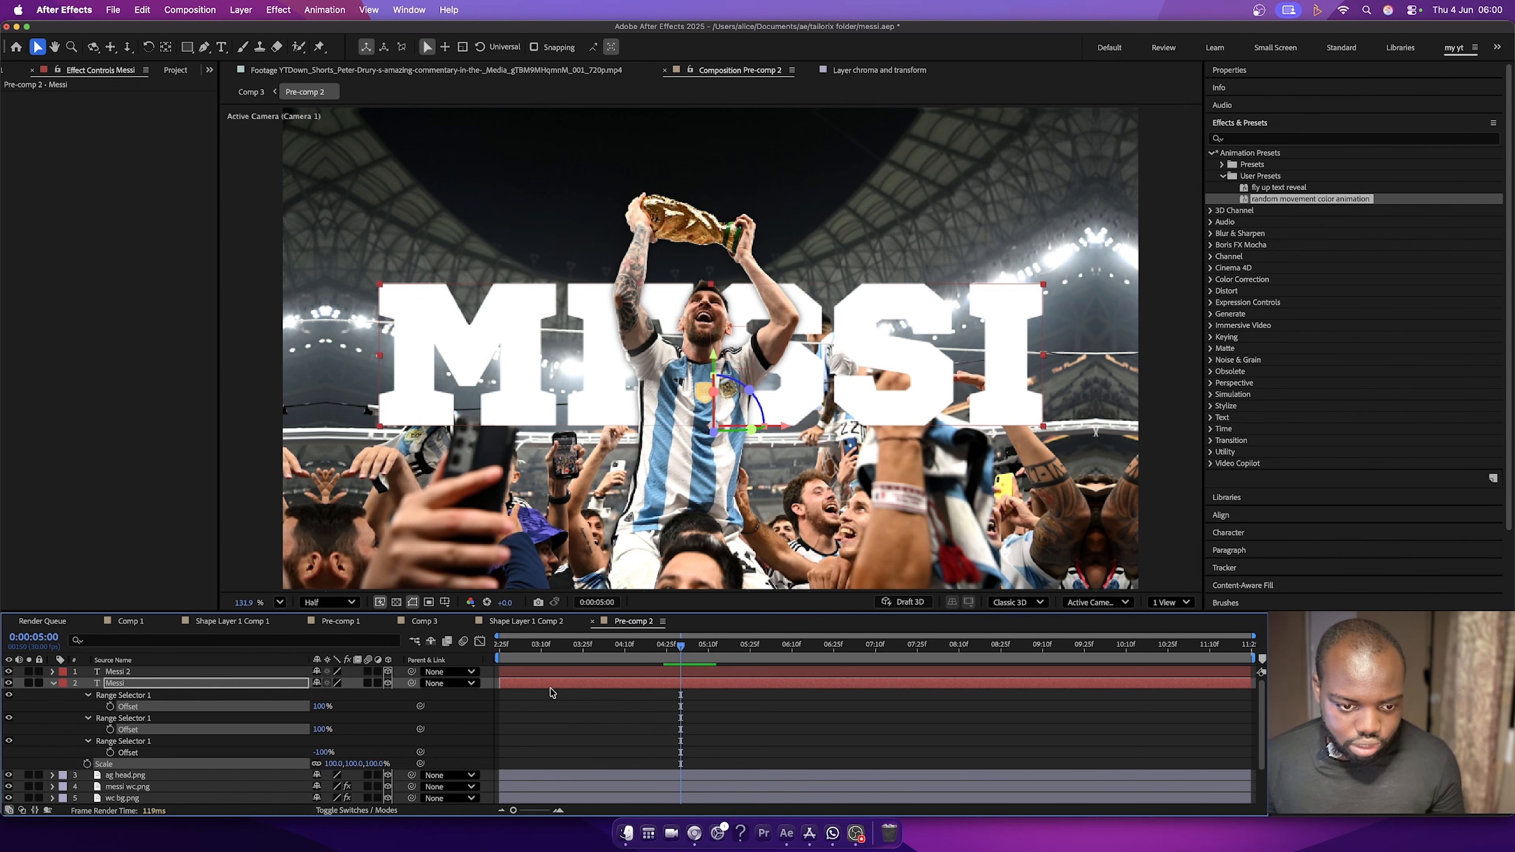
# Change the original Messi text layer's fill colour to orange, FF9700.
pyautogui.click(550, 685)
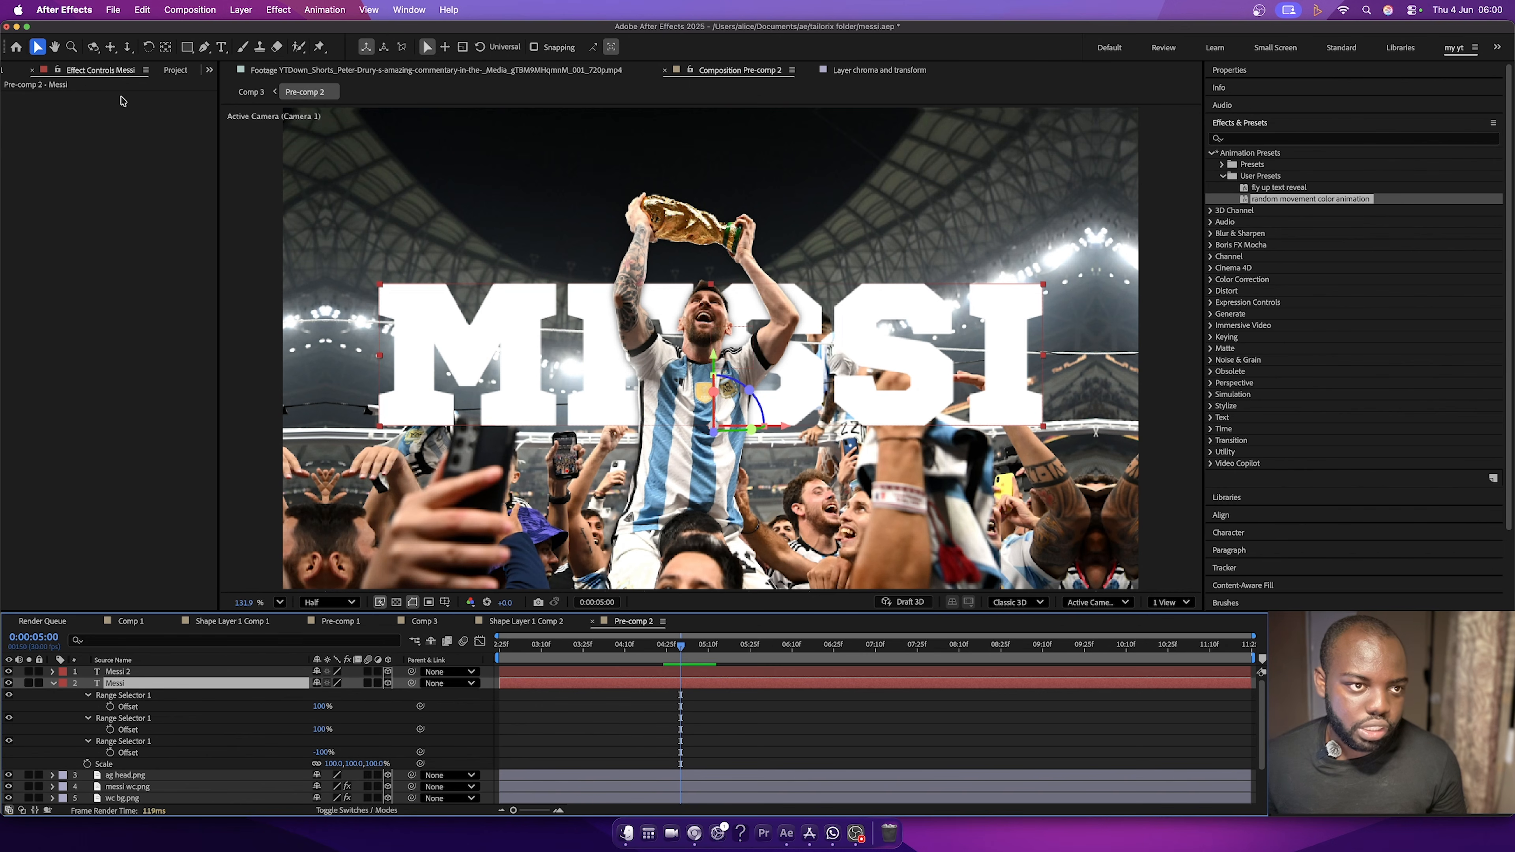
pyautogui.click(1247, 75)
pyautogui.click(1249, 309)
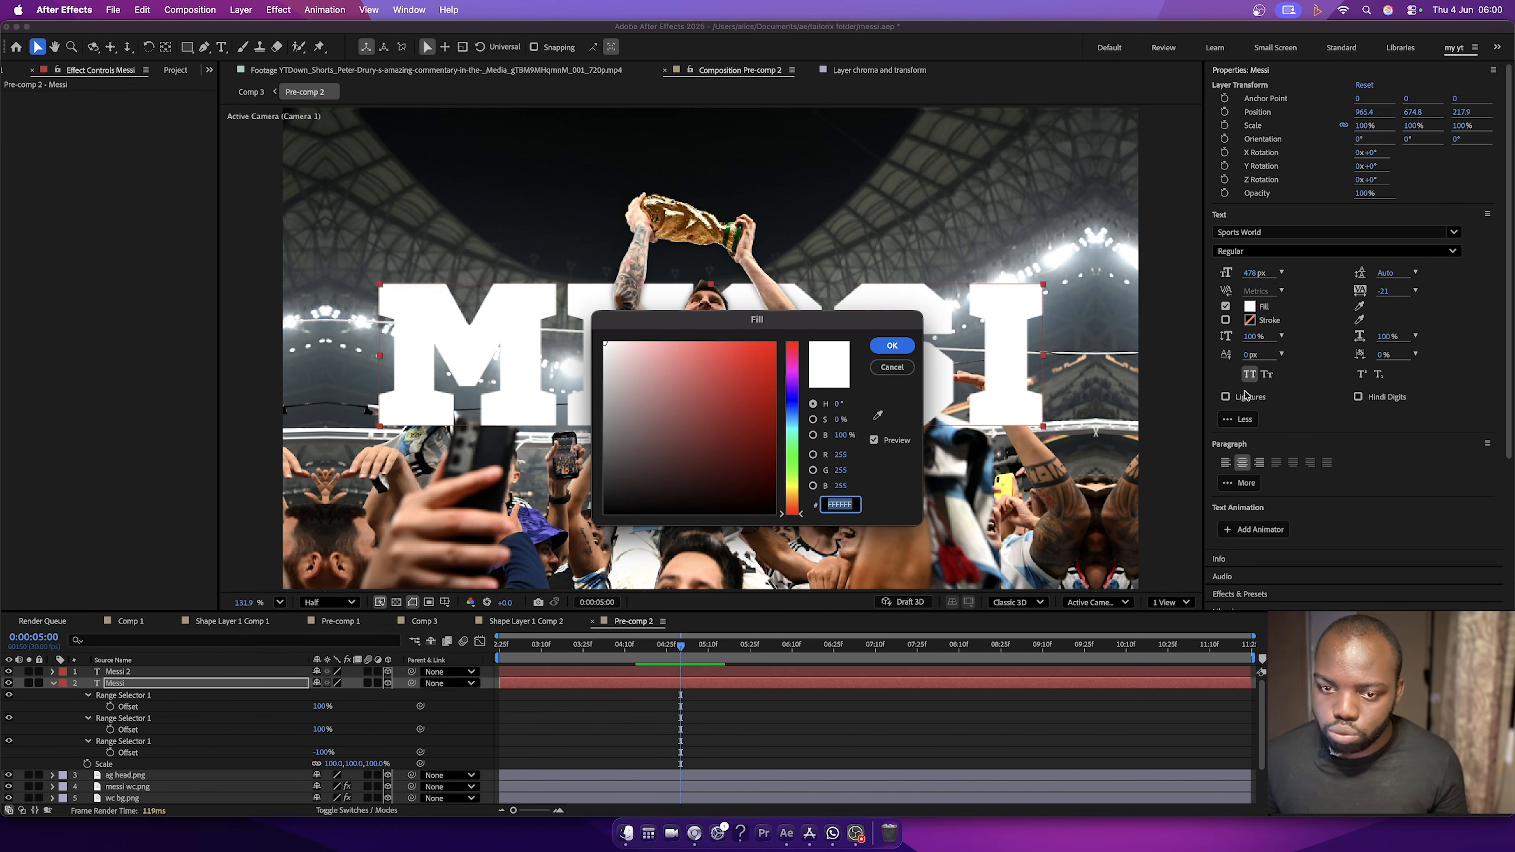
pyautogui.moveTo(743, 382); pyautogui.dragTo(977, 306)
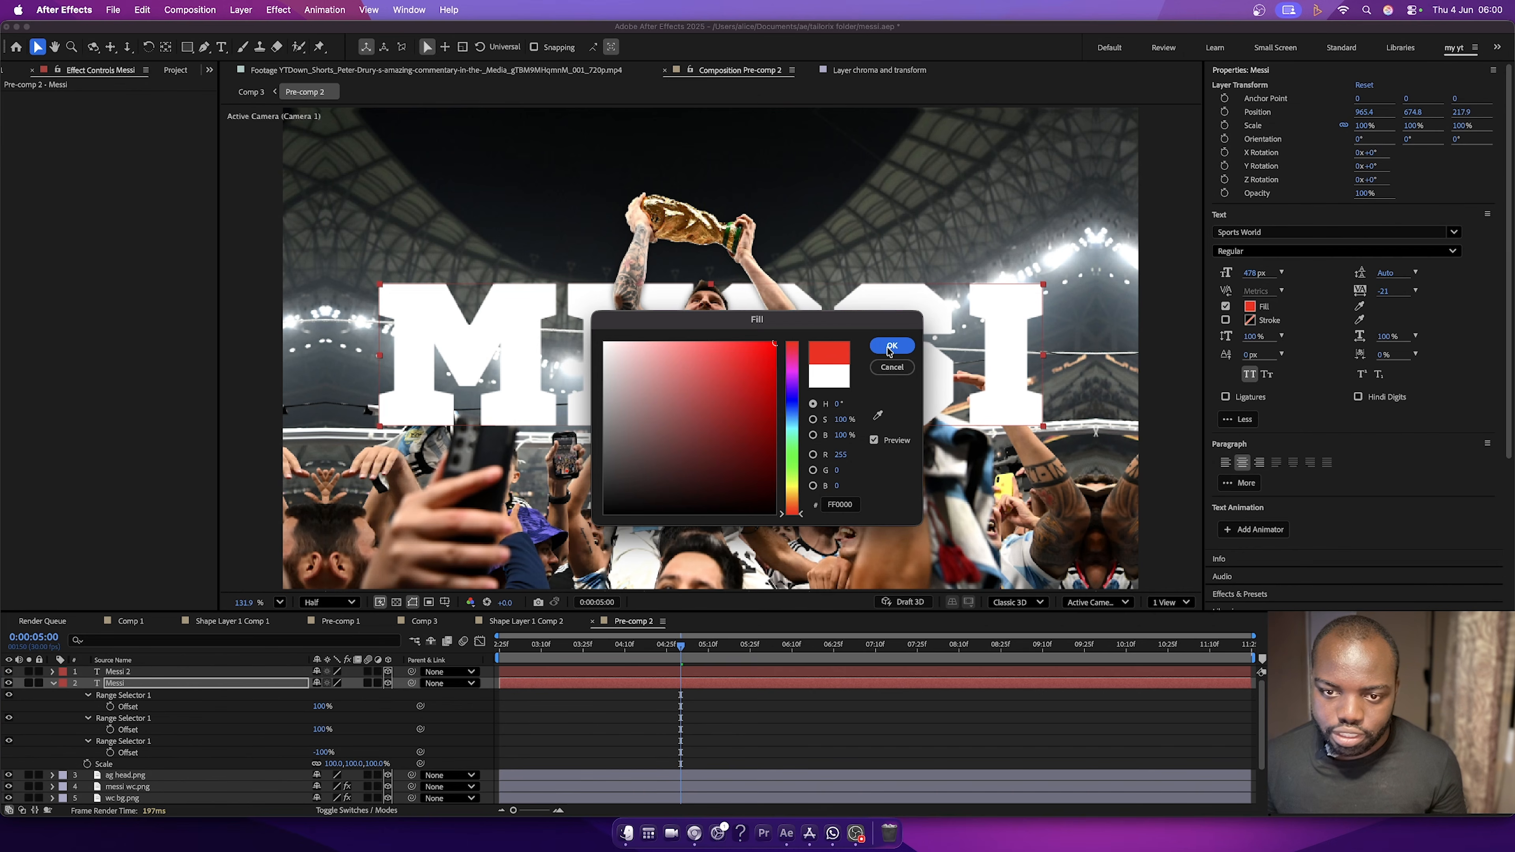
pyautogui.moveTo(789, 491); pyautogui.dragTo(780, 481)
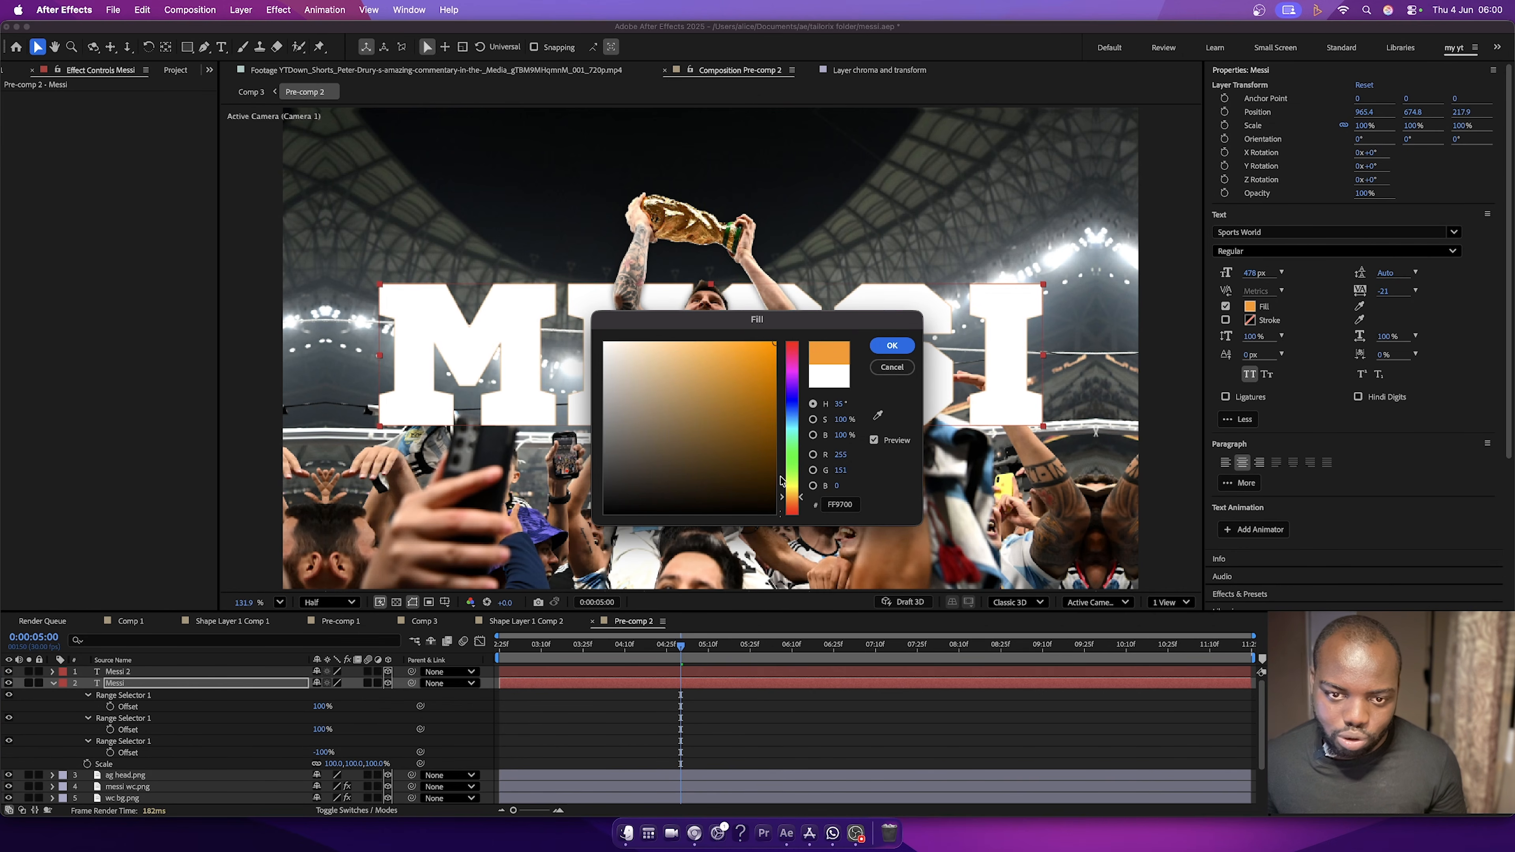
pyautogui.click(879, 351)
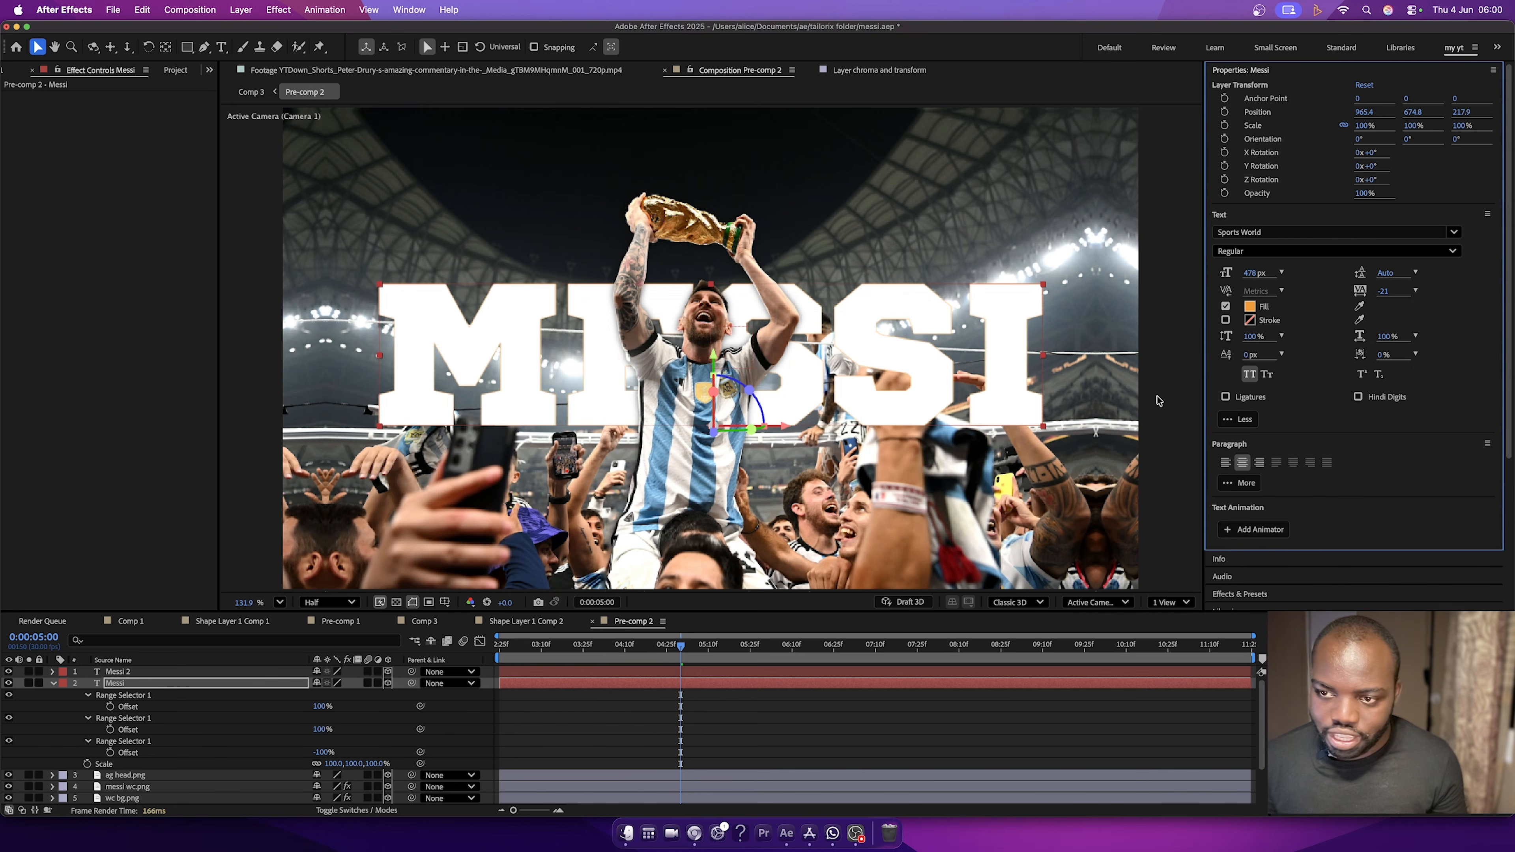
# Add the expression wiggle(10, 10) to the Position of the orange Messi text layer.
pyautogui.click(146, 687)
pyautogui.press('p')
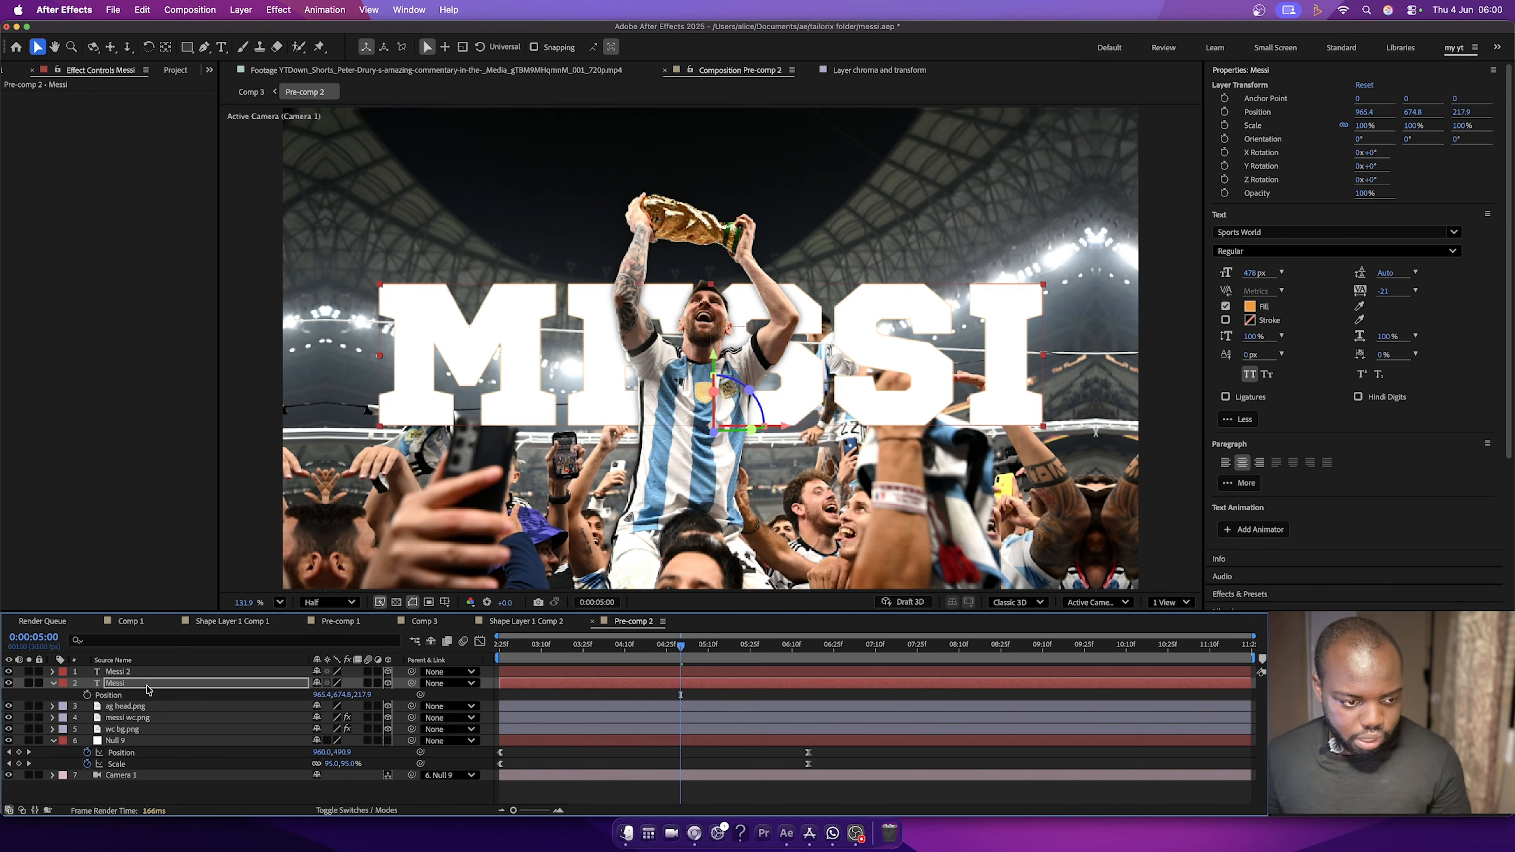
pyautogui.keyDown('alt'); pyautogui.click(87, 695); pyautogui.keyUp('alt')
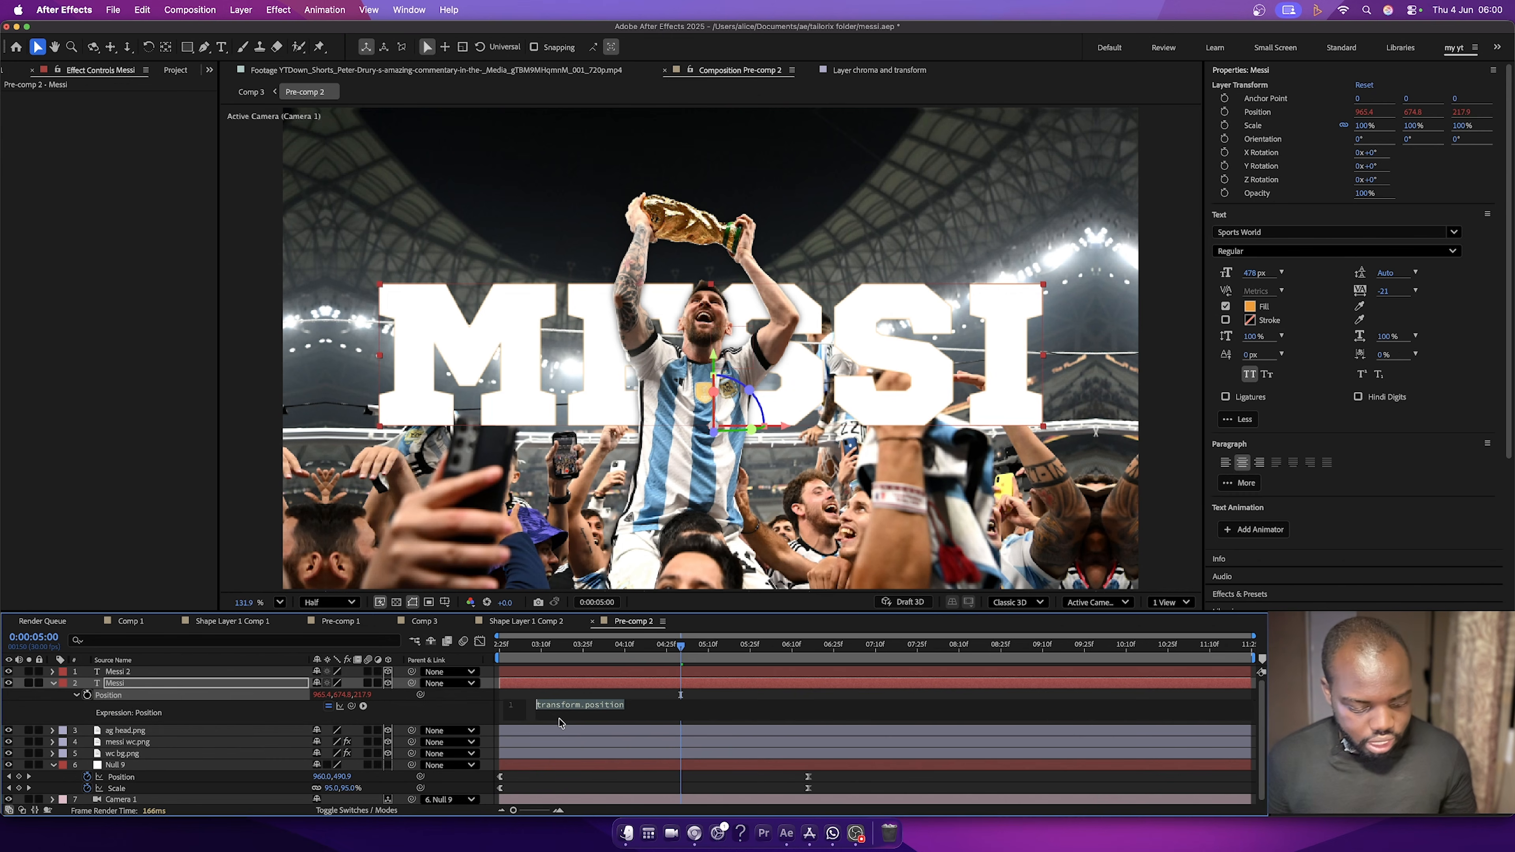
pyautogui.write('wiggle')
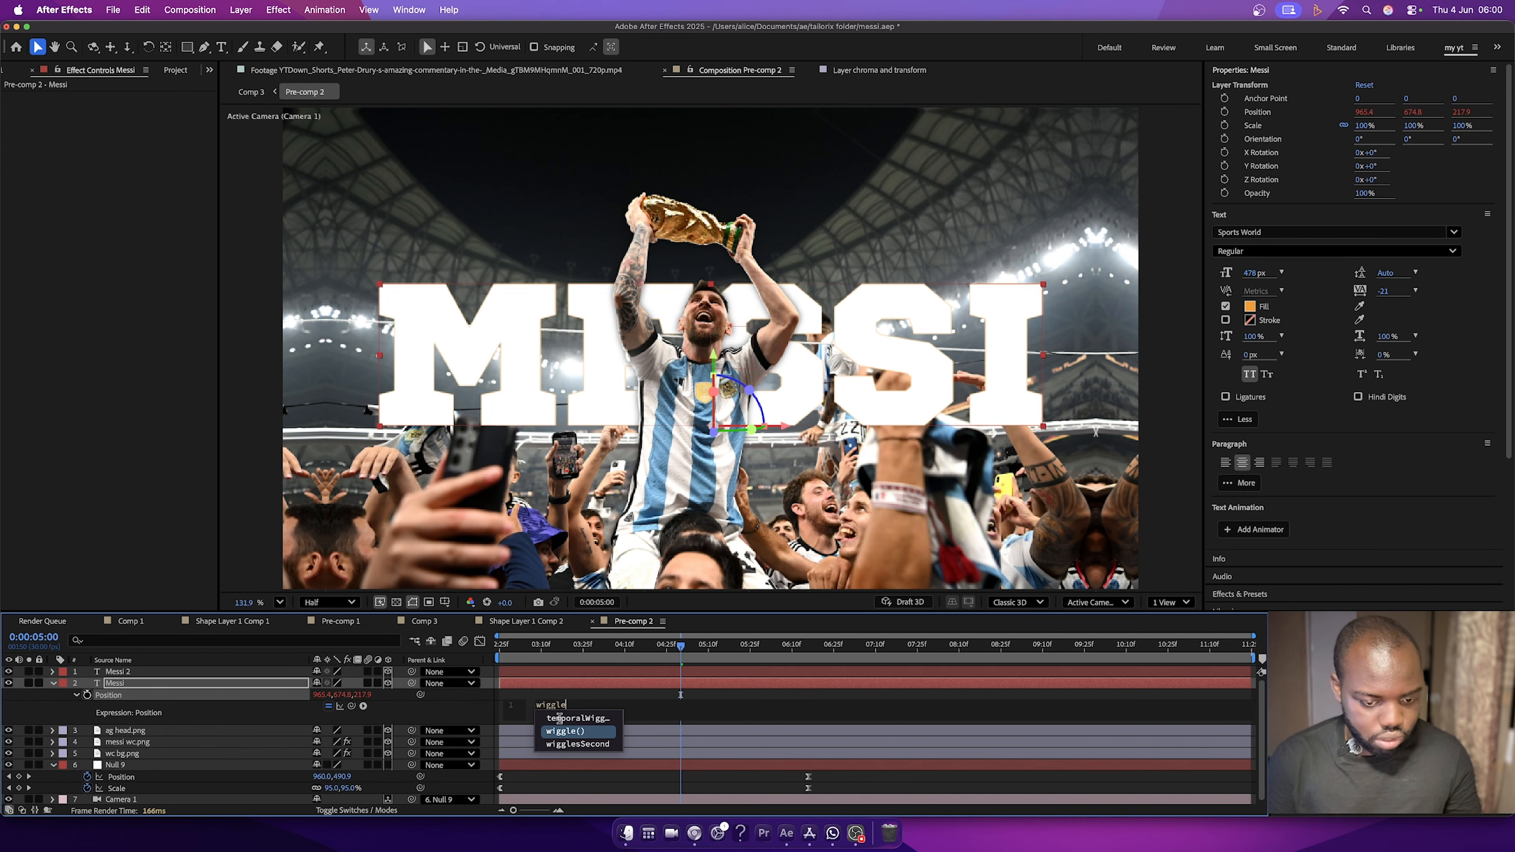
pyautogui.press('Return')
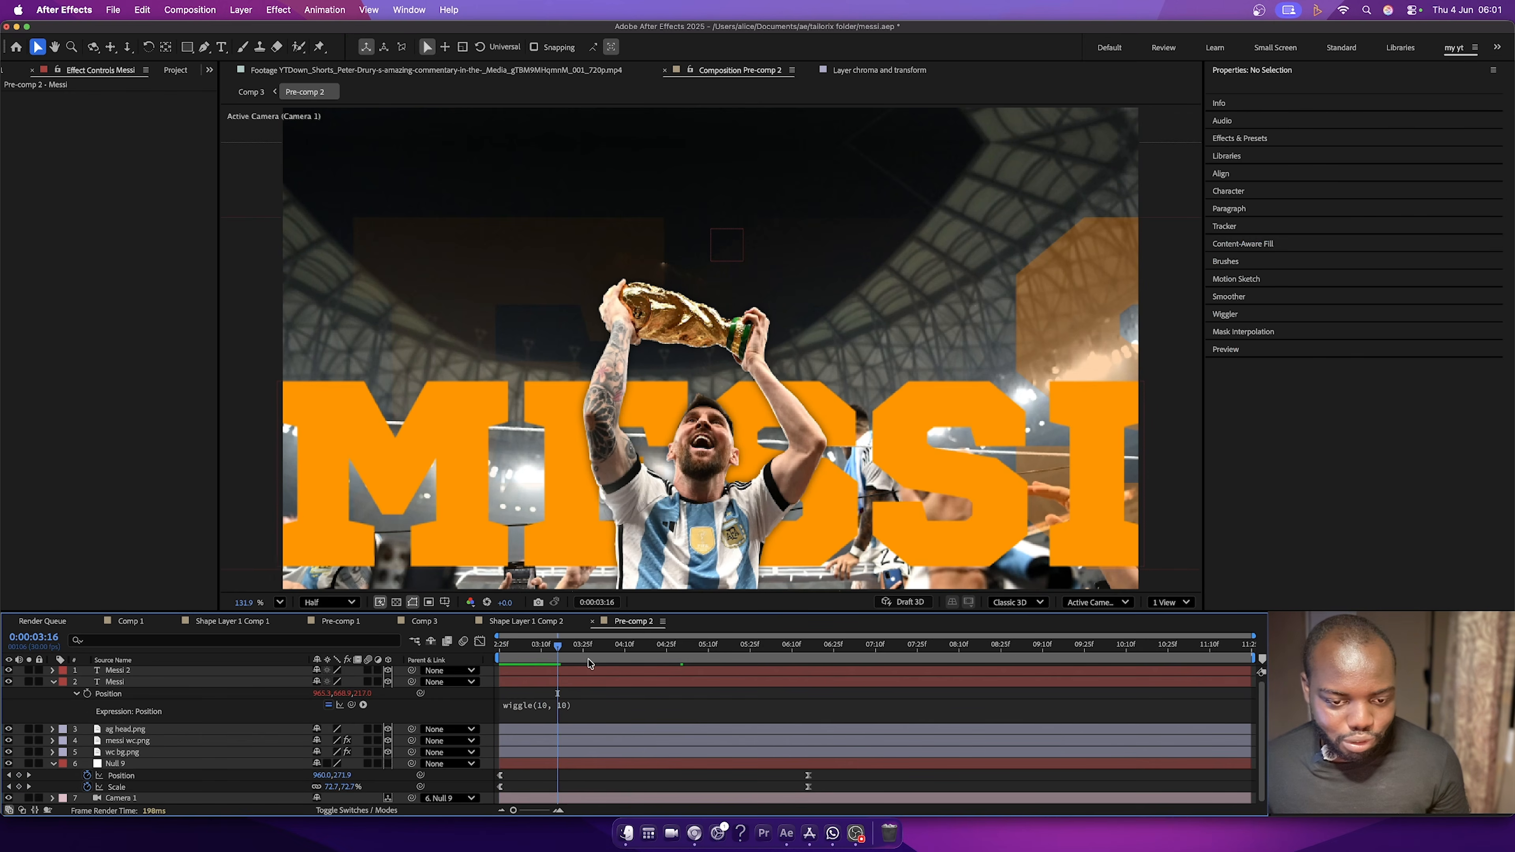
# Make the orange Messi layer start at about 0:00:04:24 and preview its wiggle from there.
pyautogui.moveTo(588, 658); pyautogui.dragTo(665, 661)
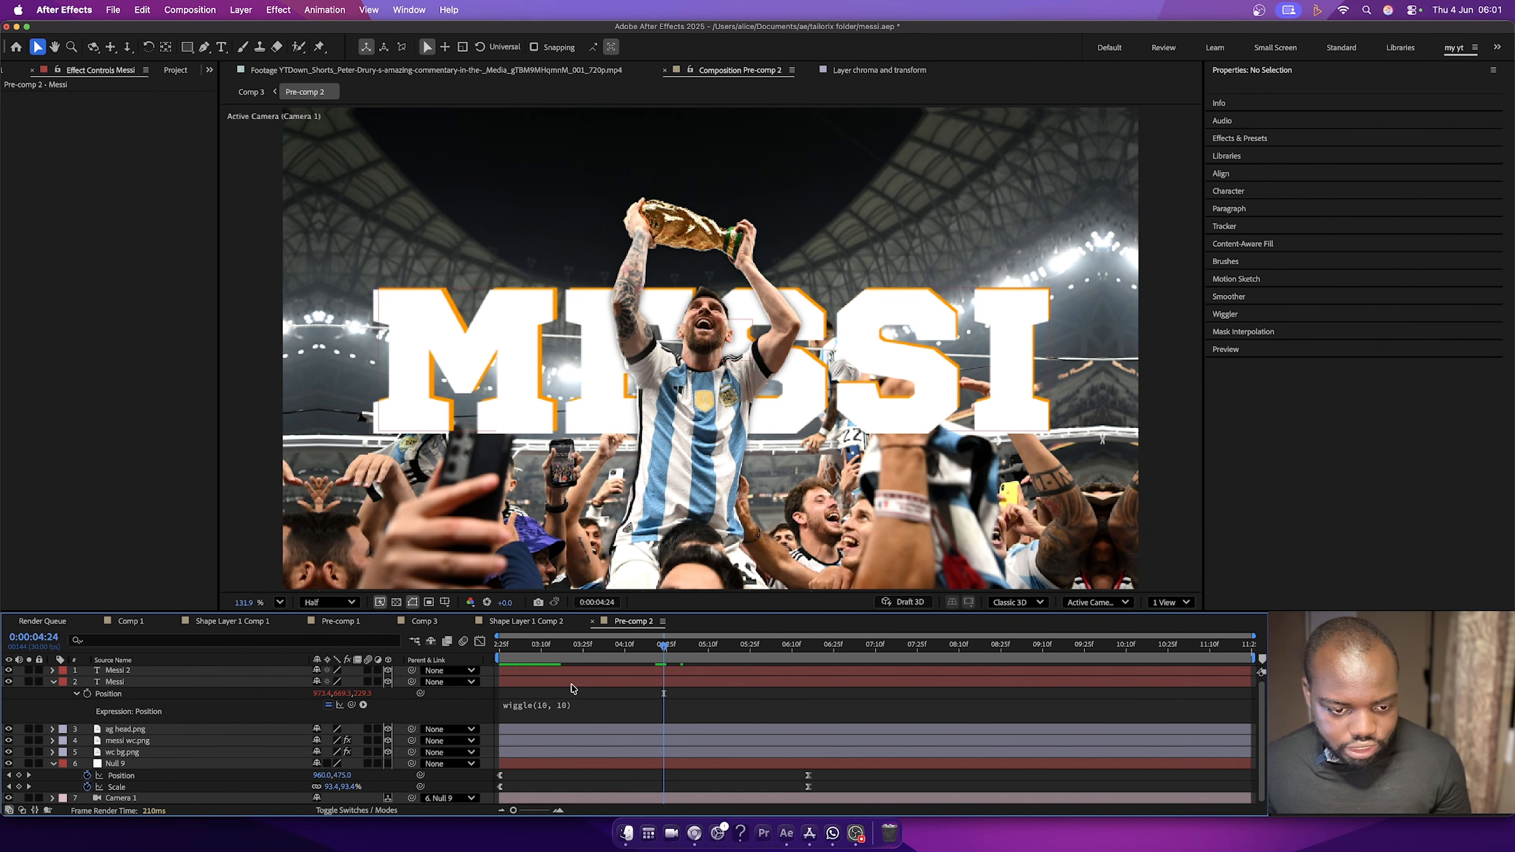
pyautogui.moveTo(550, 685); pyautogui.dragTo(714, 691)
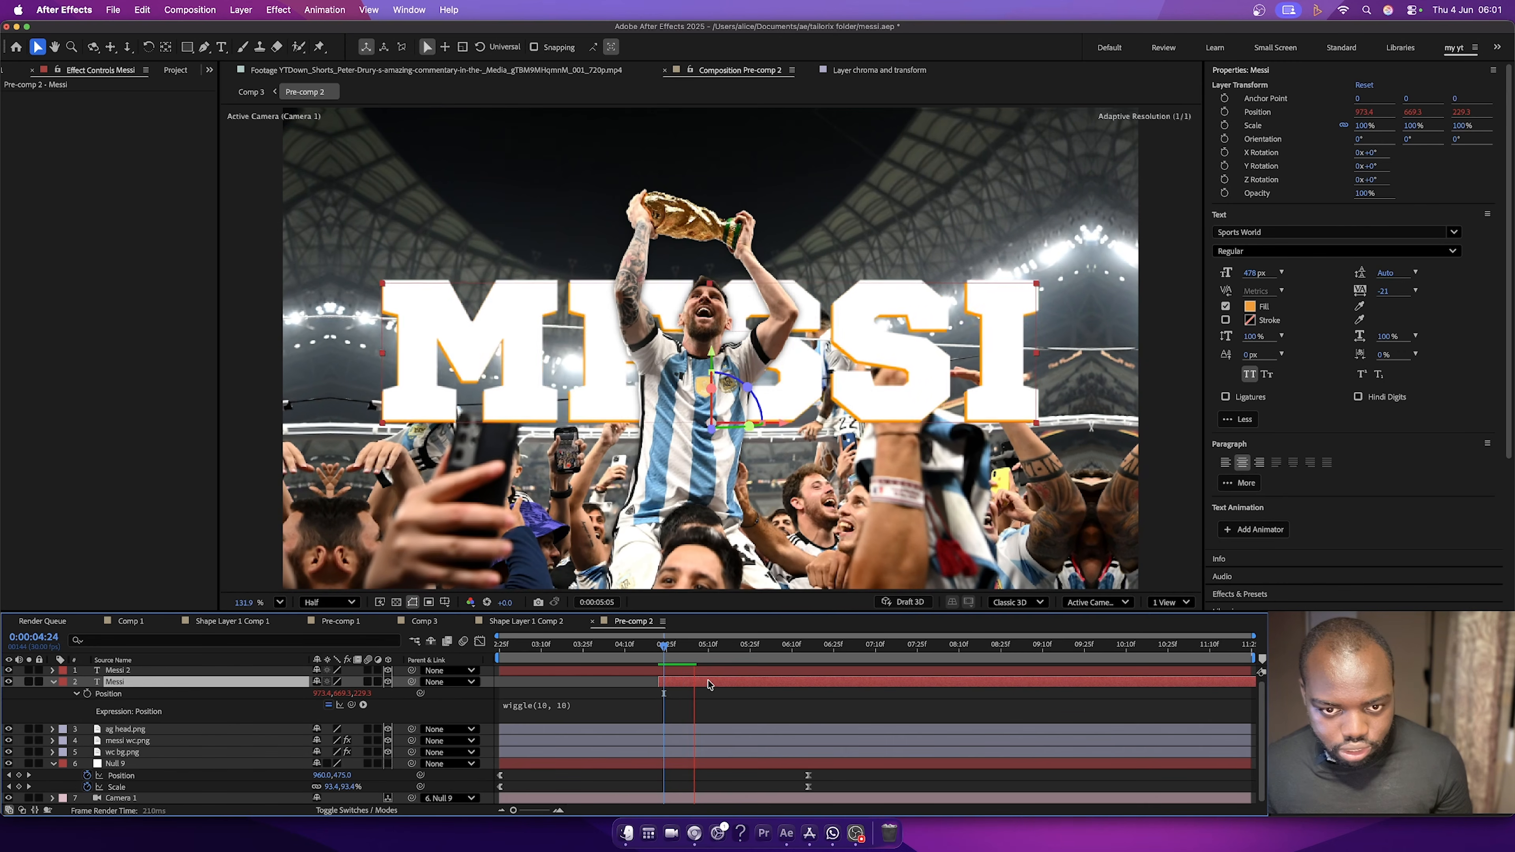
pyautogui.press('space')
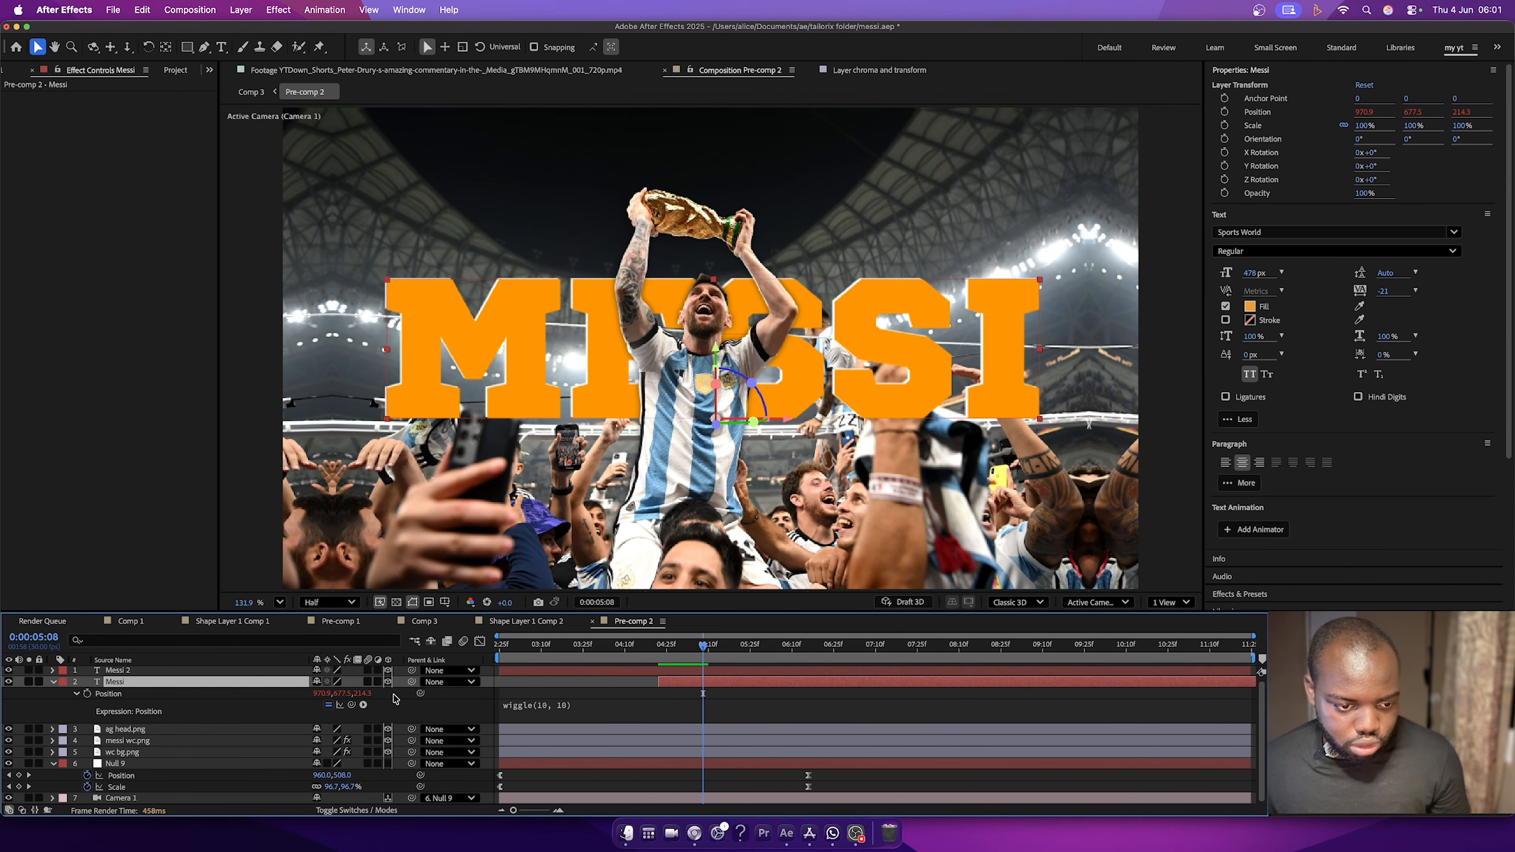
pyautogui.click(406, 706)
pyautogui.click(362, 699)
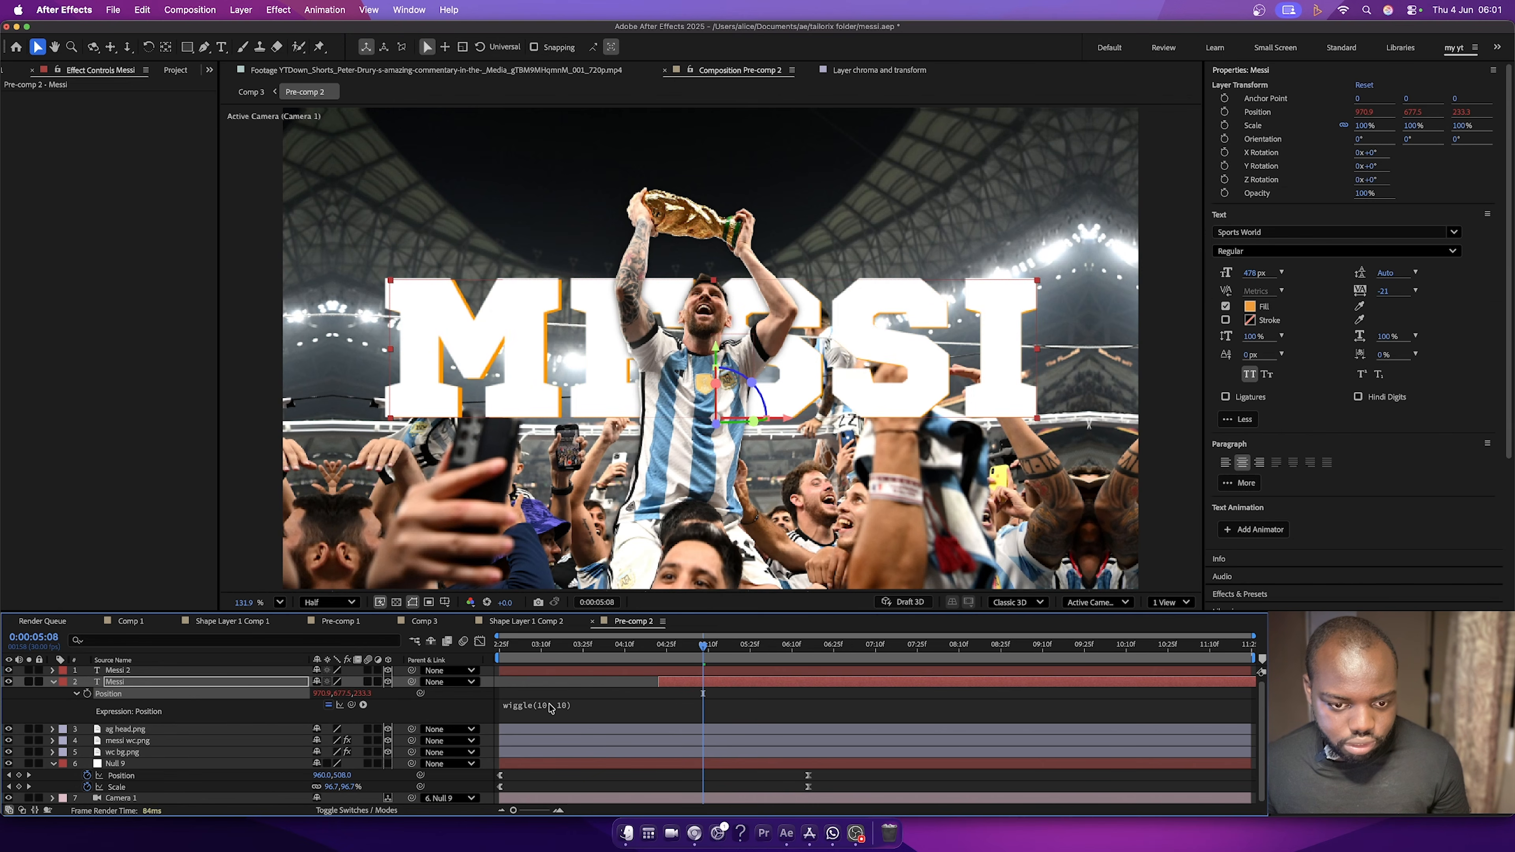
pyautogui.click(666, 645)
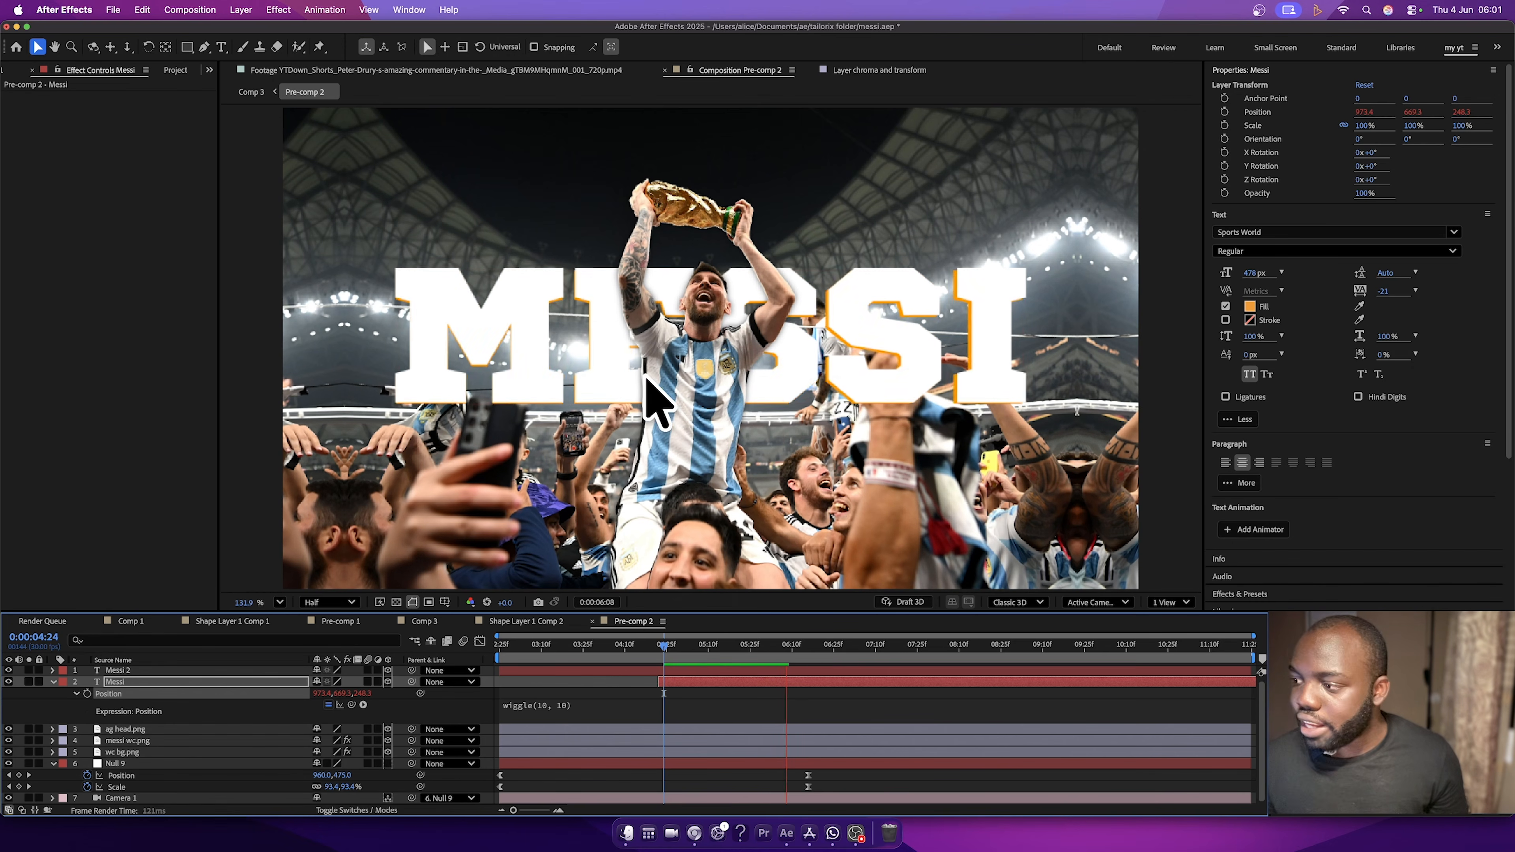
pyautogui.press('space')
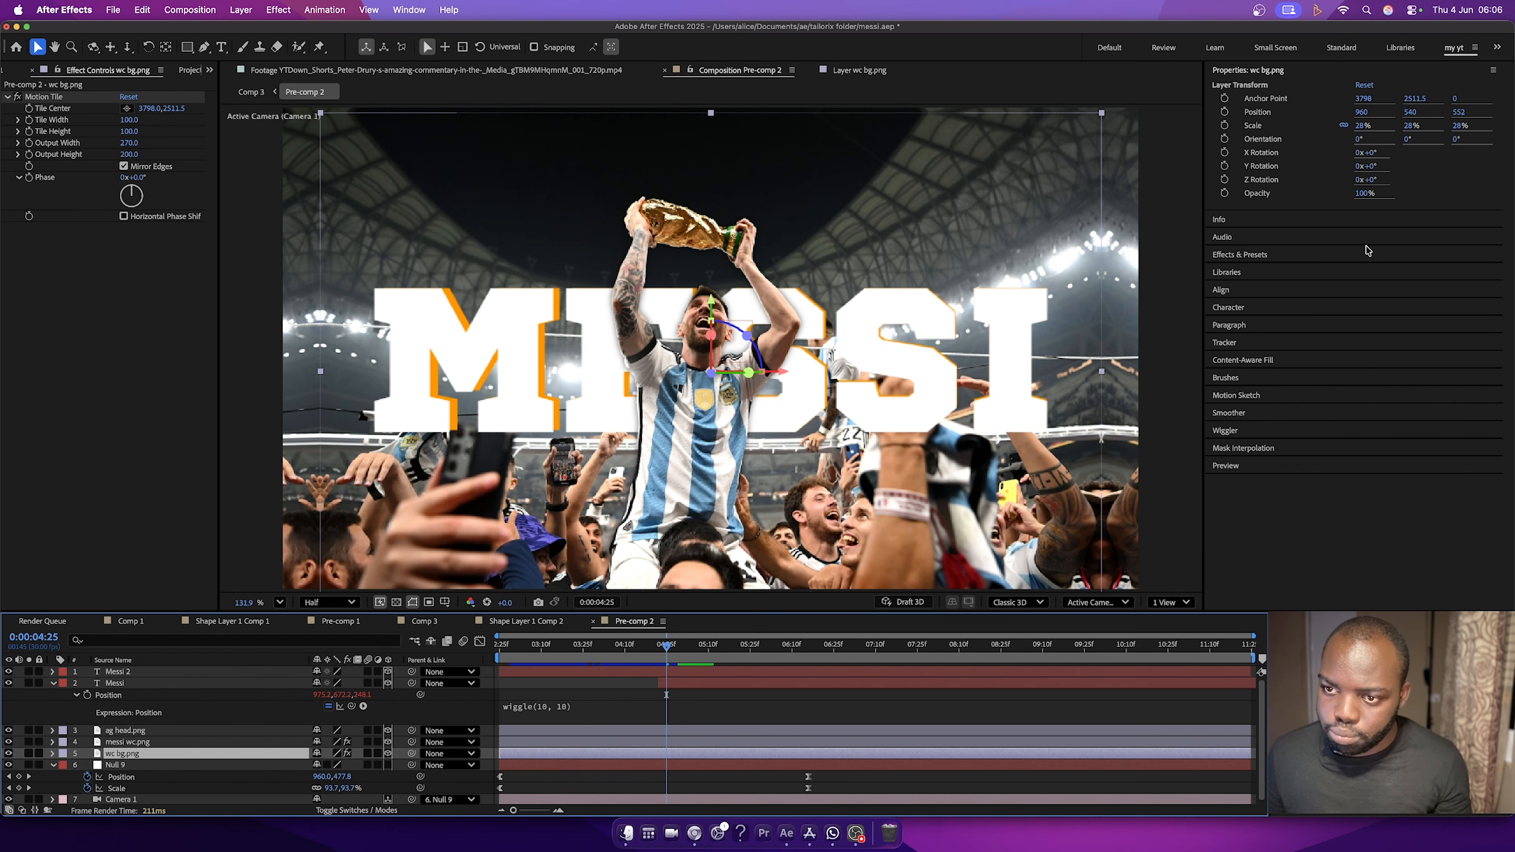
# Apply the Tint effect to the wc bg.png layer to turn the stadium background black and white.
pyautogui.click(1311, 257)
pyautogui.click(1258, 140)
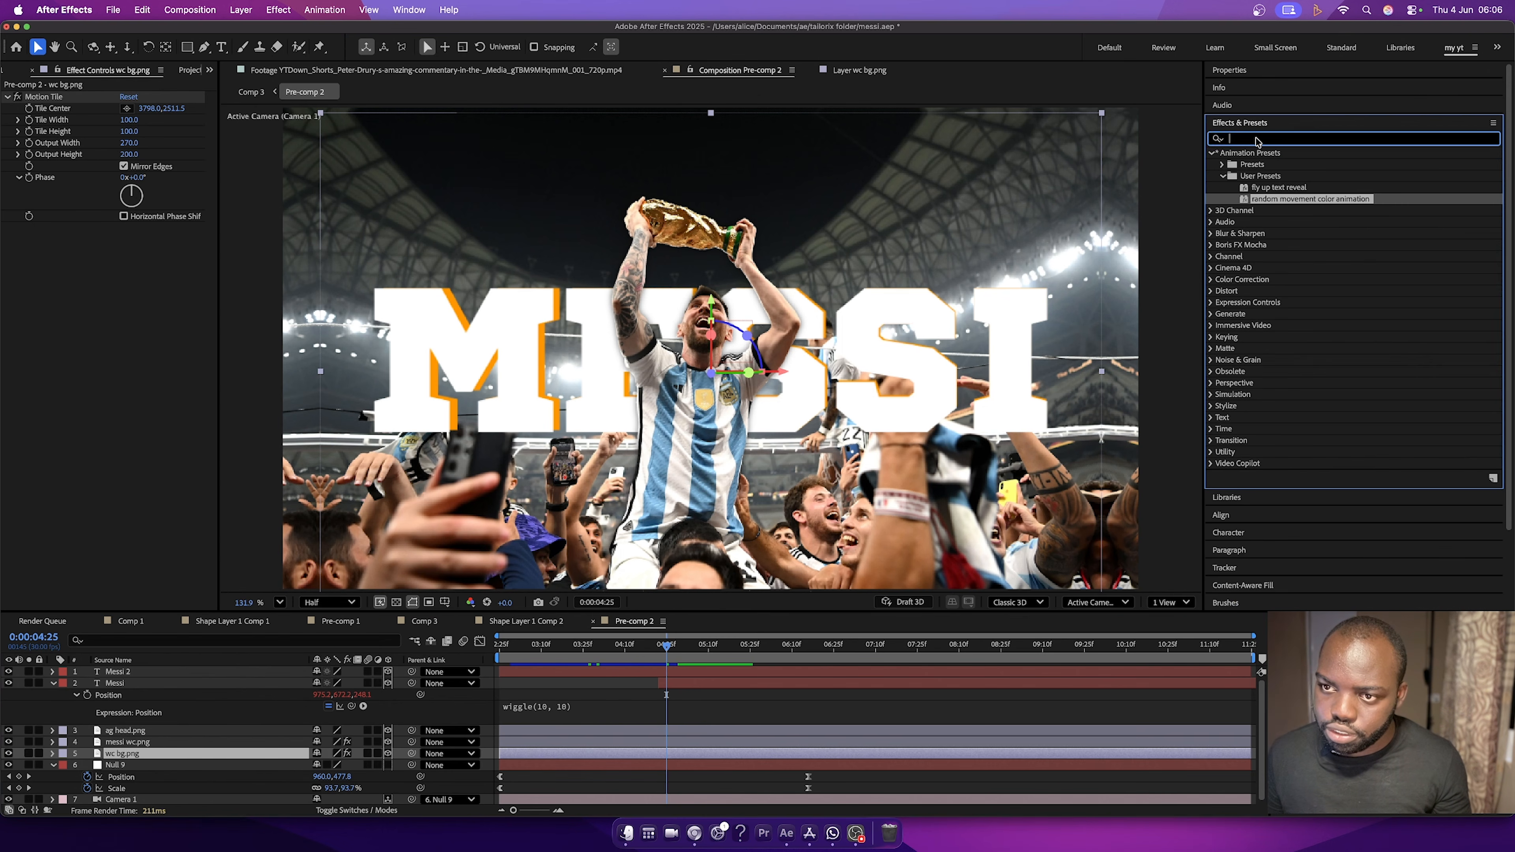
pyautogui.write('tint')
pyautogui.moveTo(1259, 210); pyautogui.dragTo(69, 364)
pyautogui.click(138, 755)
# Apply Curves to wc bg.png, bend its RGB curve down to darken the background, and move Motion Tile to the end of the effect stack.
pyautogui.click(1269, 139)
pyautogui.write('curve')
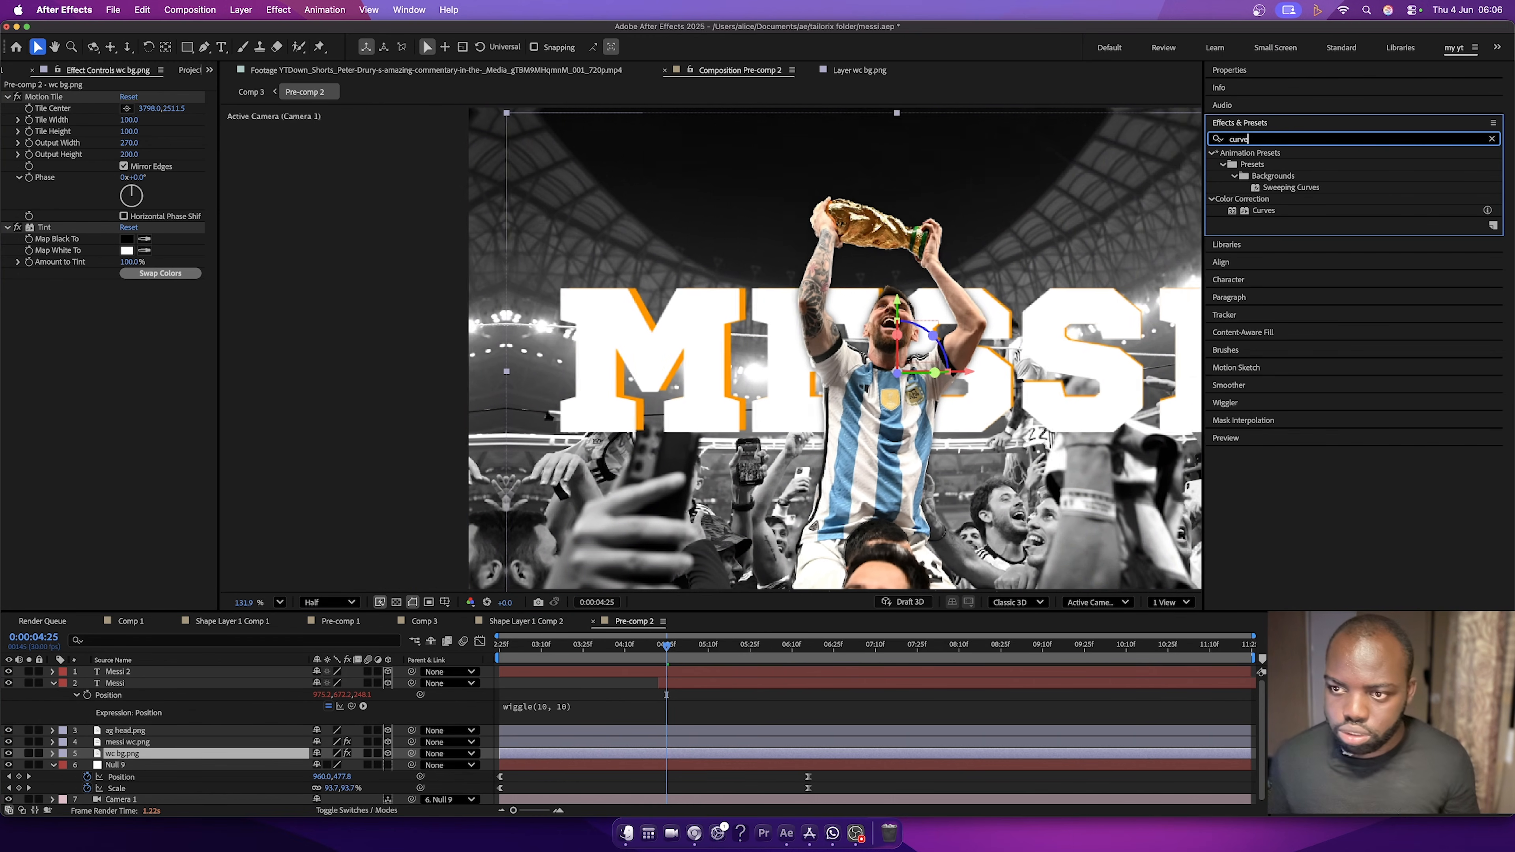
pyautogui.hscroll(-5, 1135, 136)
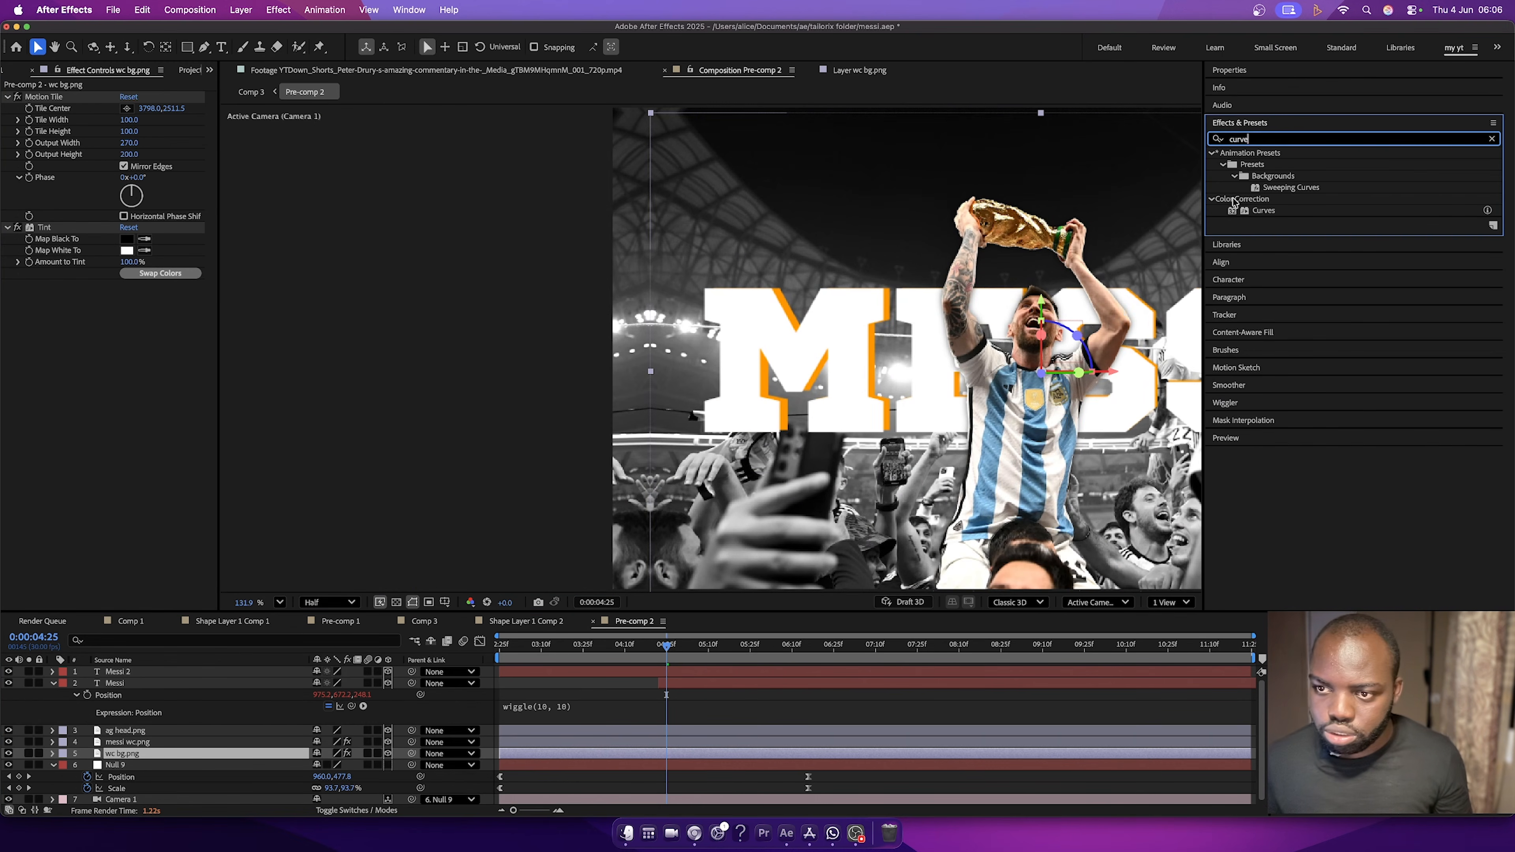
pyautogui.moveTo(1263, 211); pyautogui.dragTo(154, 415)
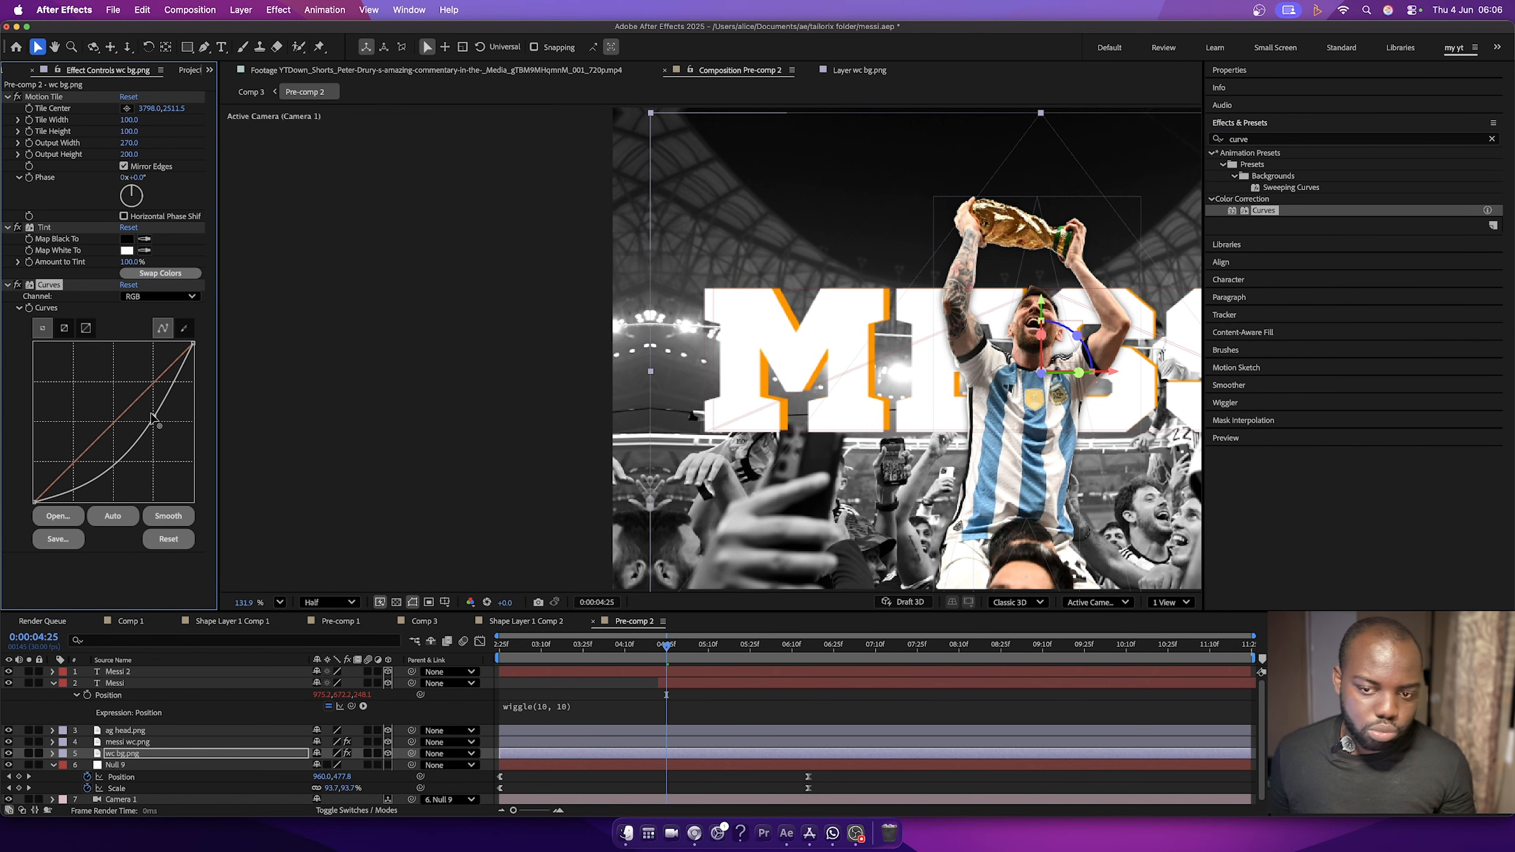
pyautogui.hscroll(10, 483, 376)
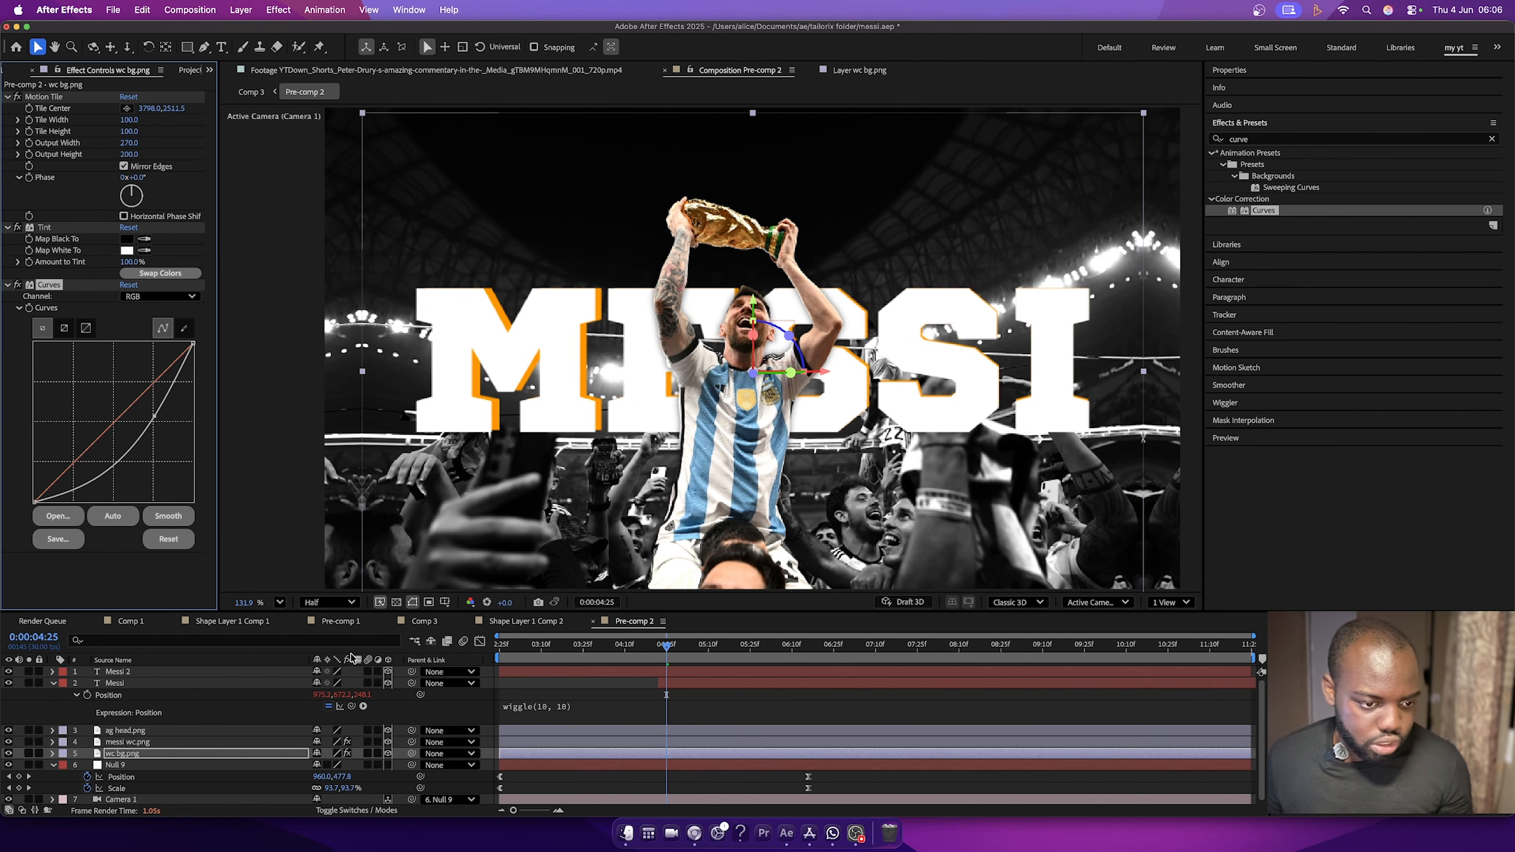
pyautogui.click(424, 622)
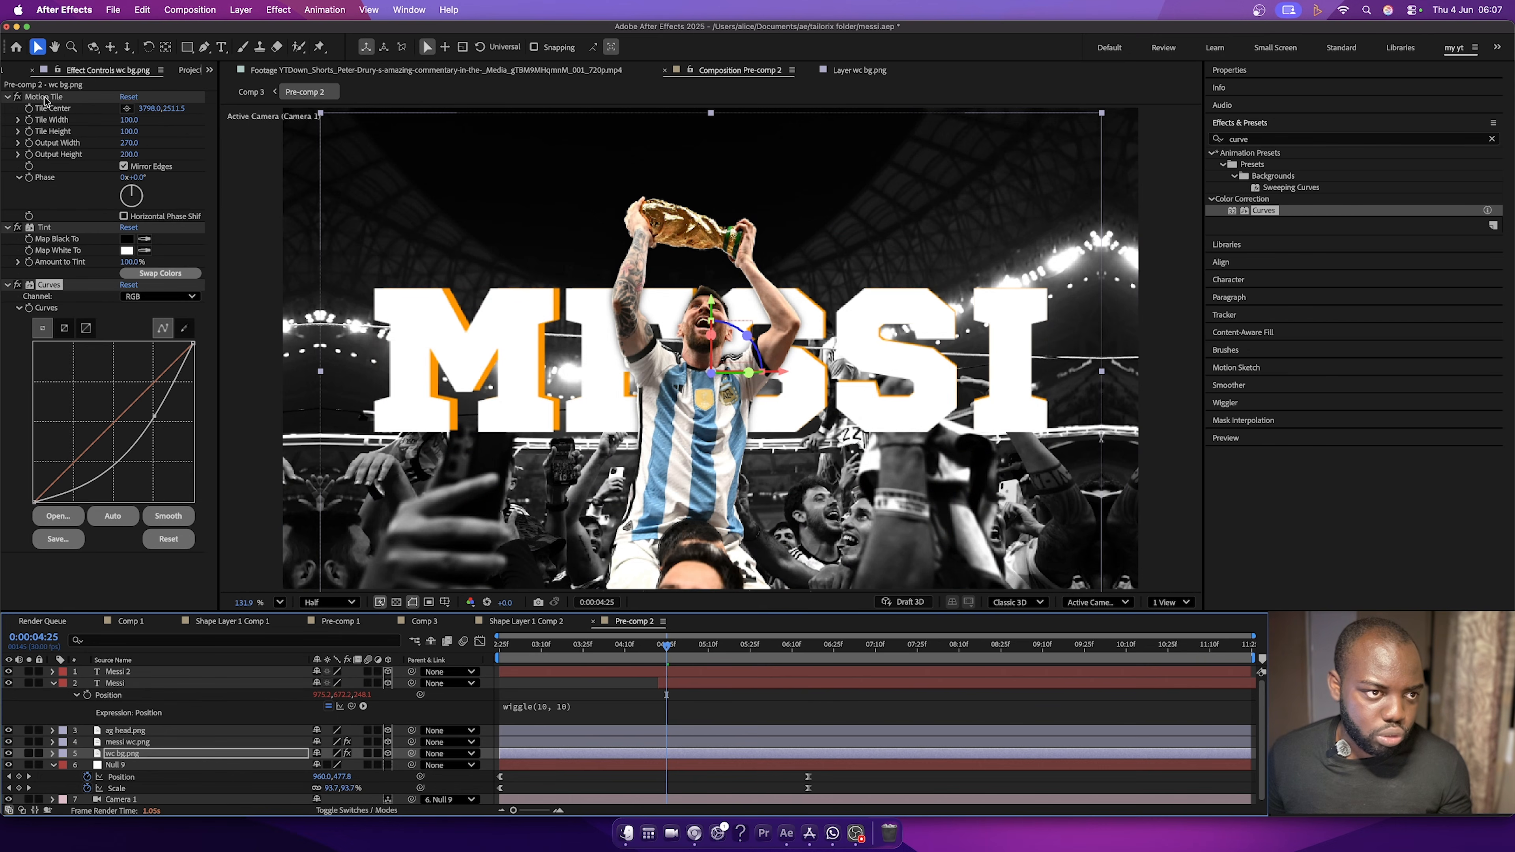
pyautogui.moveTo(45, 98); pyautogui.dragTo(76, 552)
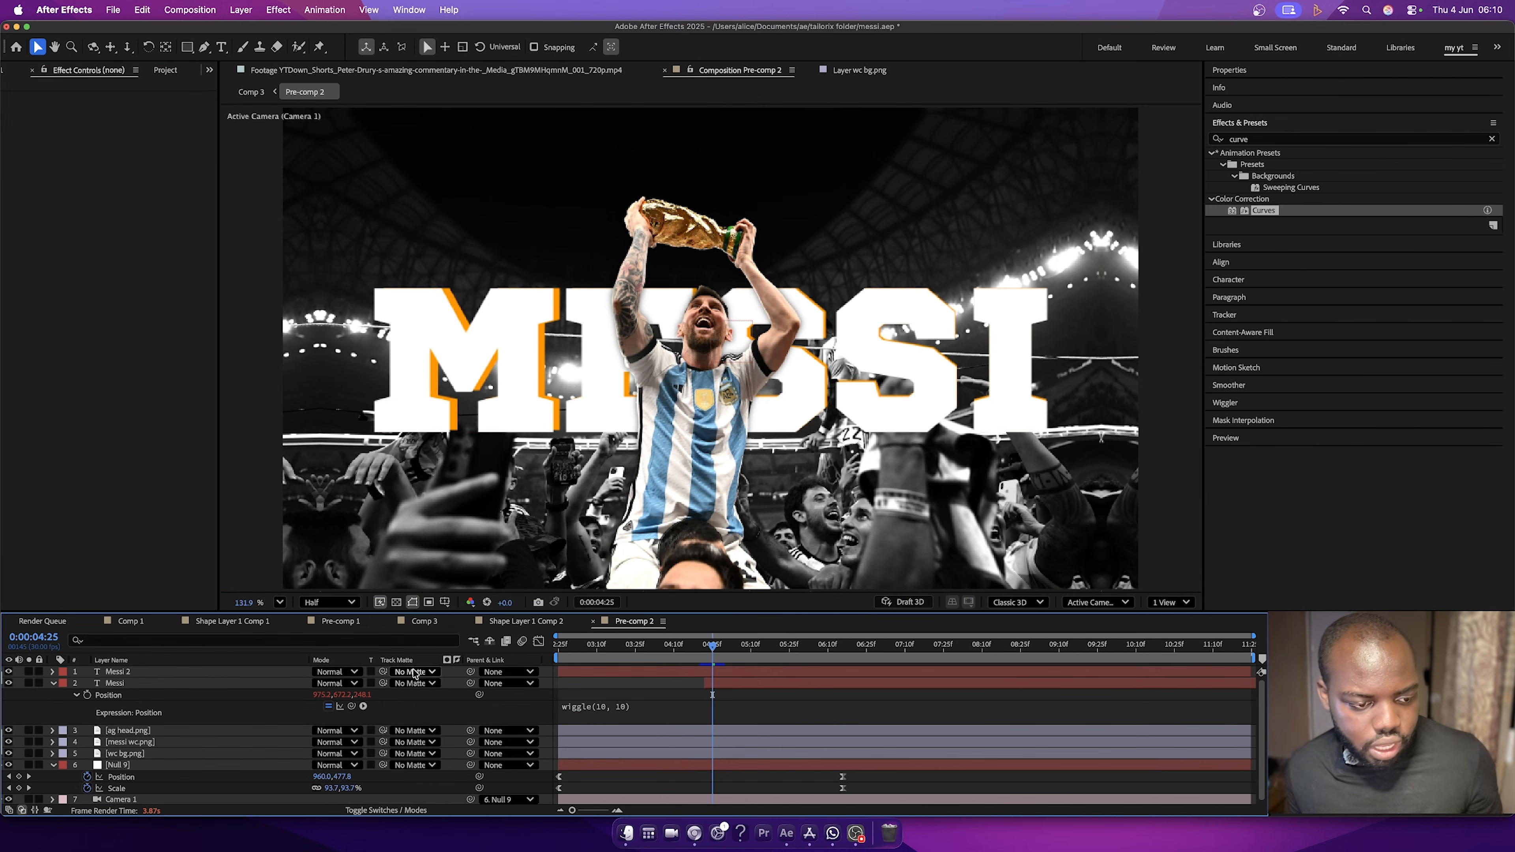
# Copy the six adjustment layers from chromatic 3 to sharp in Comp 3 and paste them at the top of Pre-comp 2.
pyautogui.click(424, 621)
pyautogui.click(130, 683)
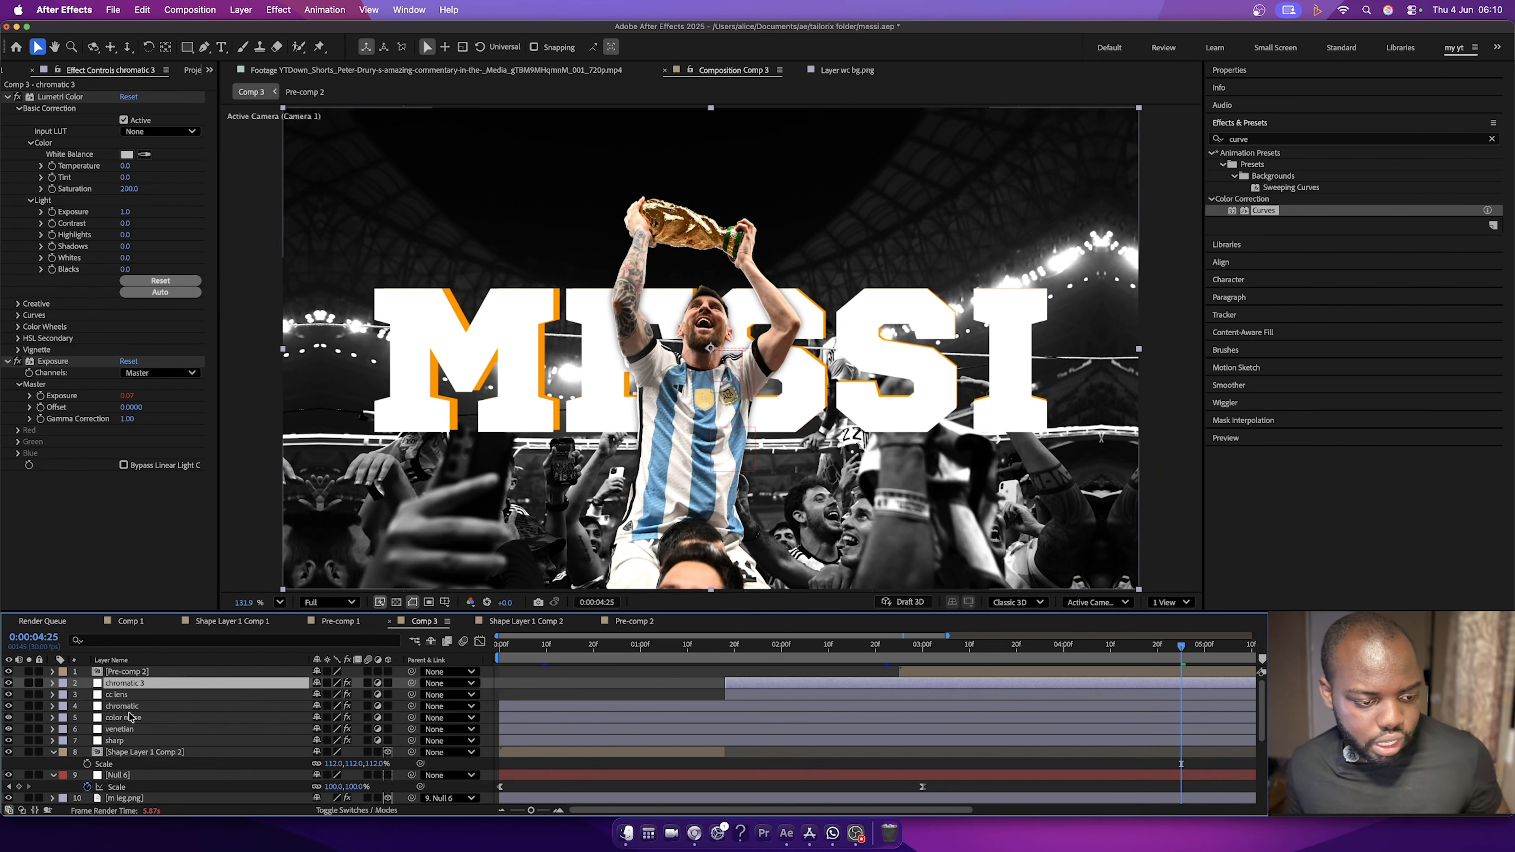
pyautogui.keyDown('shift'); pyautogui.click(123, 740); pyautogui.keyUp('shift')
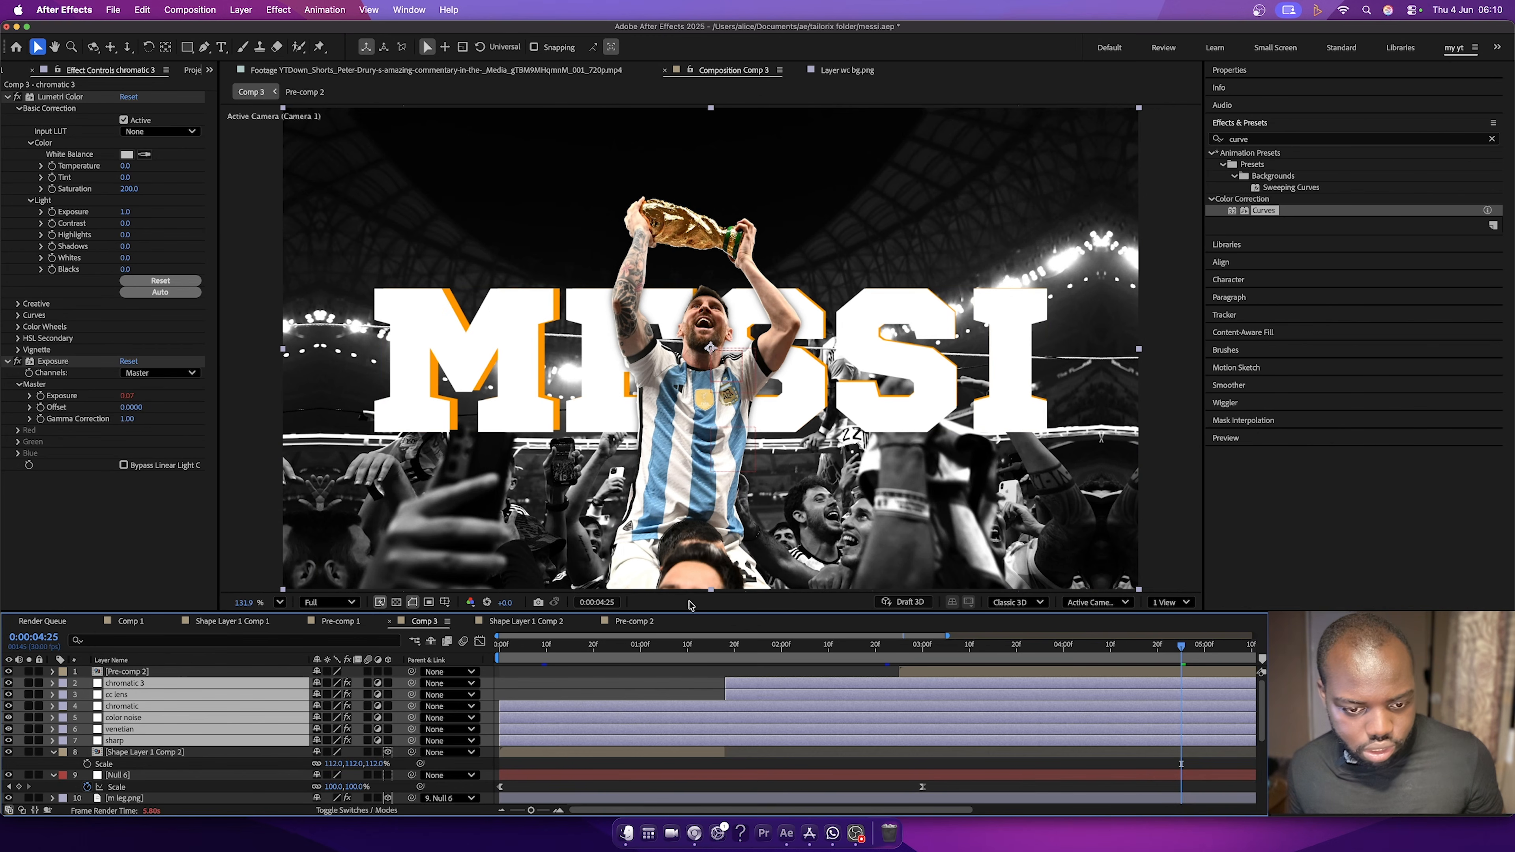
pyautogui.click(634, 622)
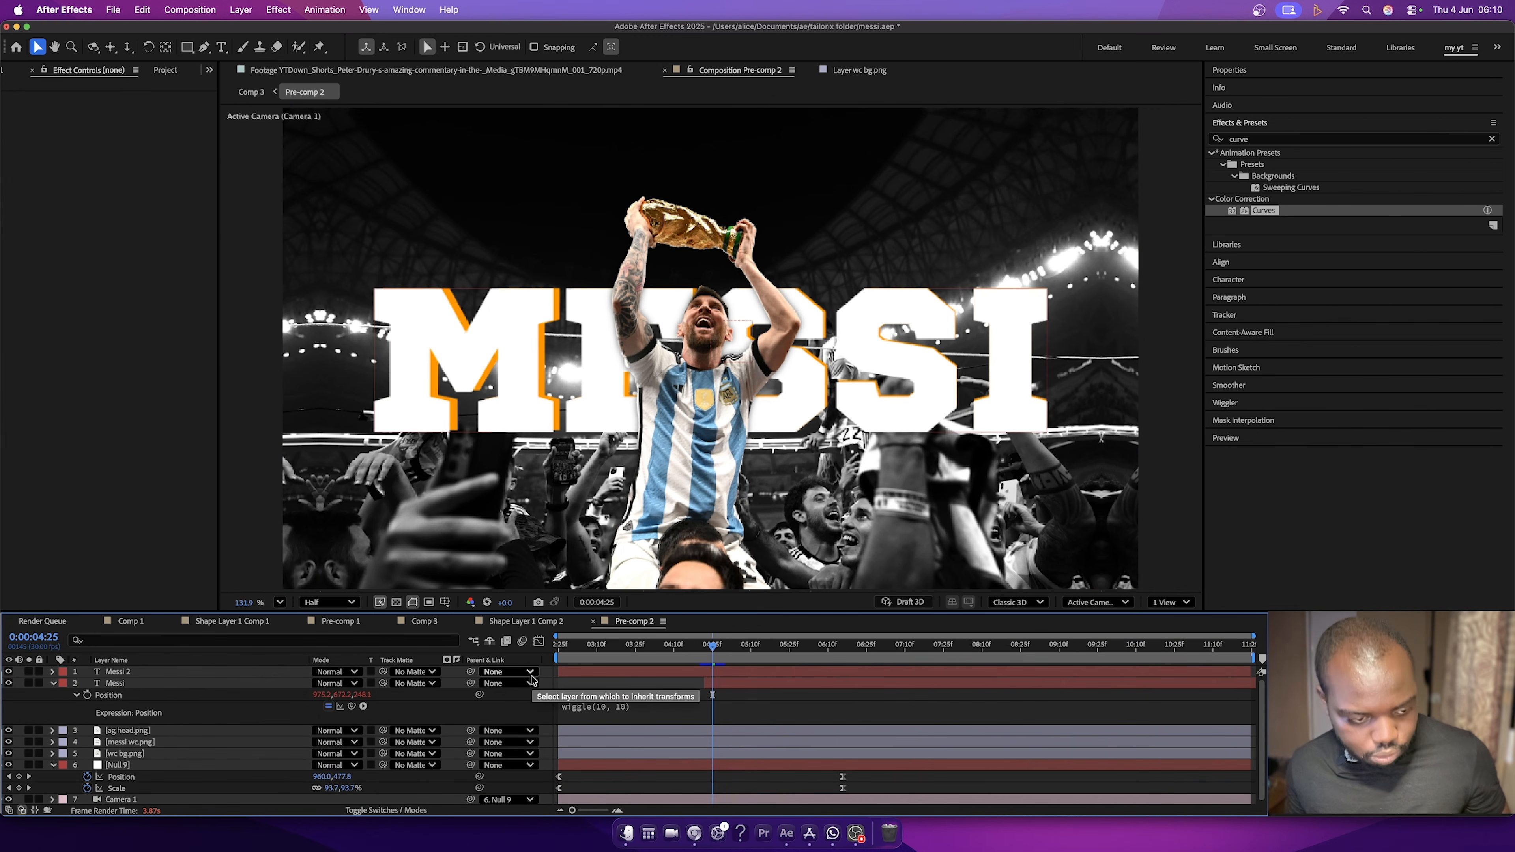
pyautogui.press('super+v')
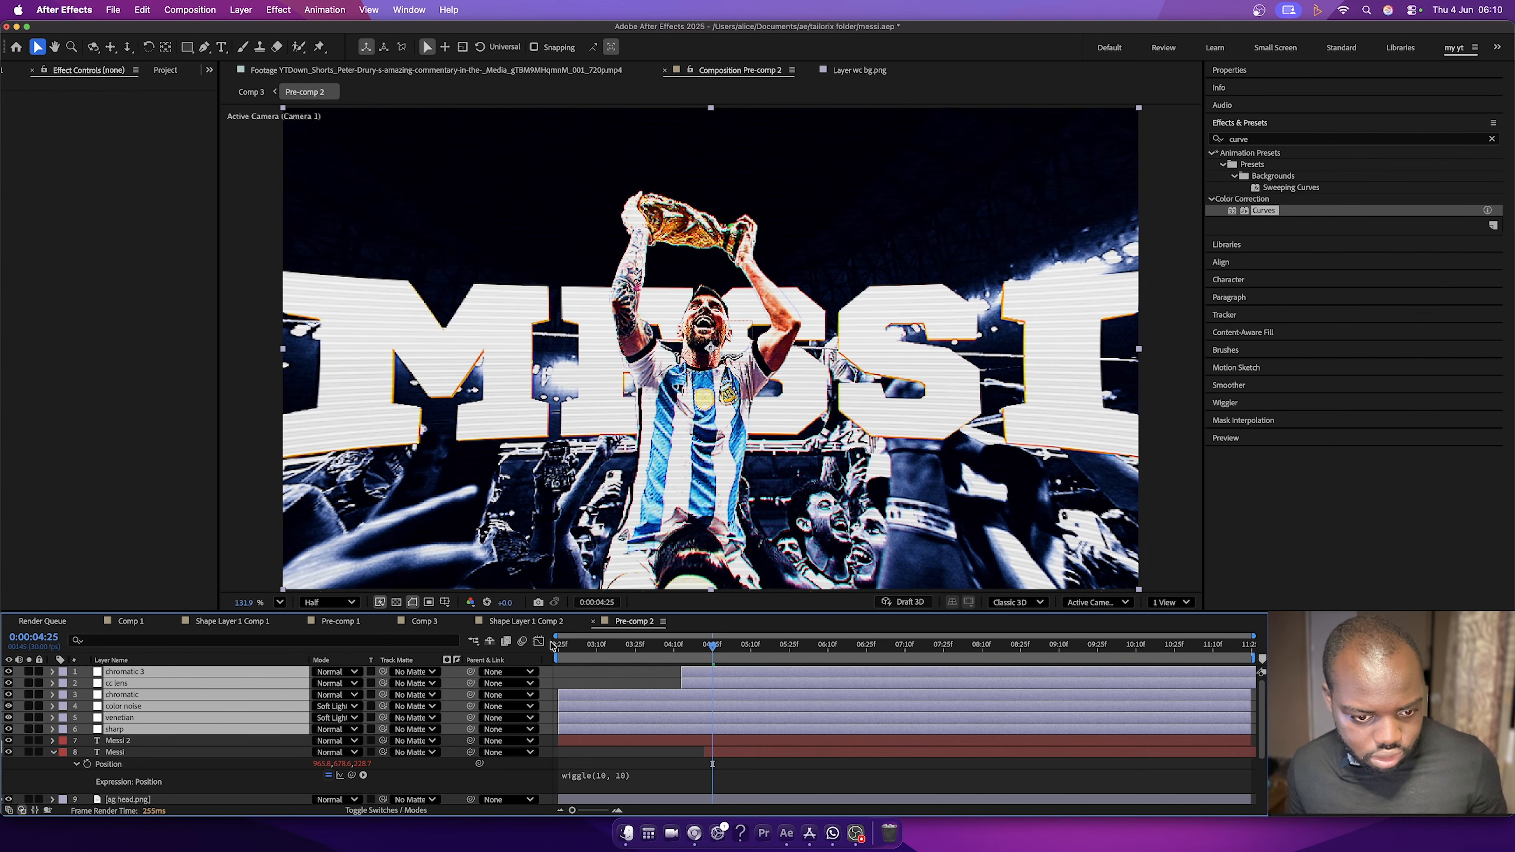
# Make all six pasted adjustment layers start at 0:00:02:25 and check the frame at 0:00:05:22.
pyautogui.moveTo(589, 644); pyautogui.dragTo(557, 644)
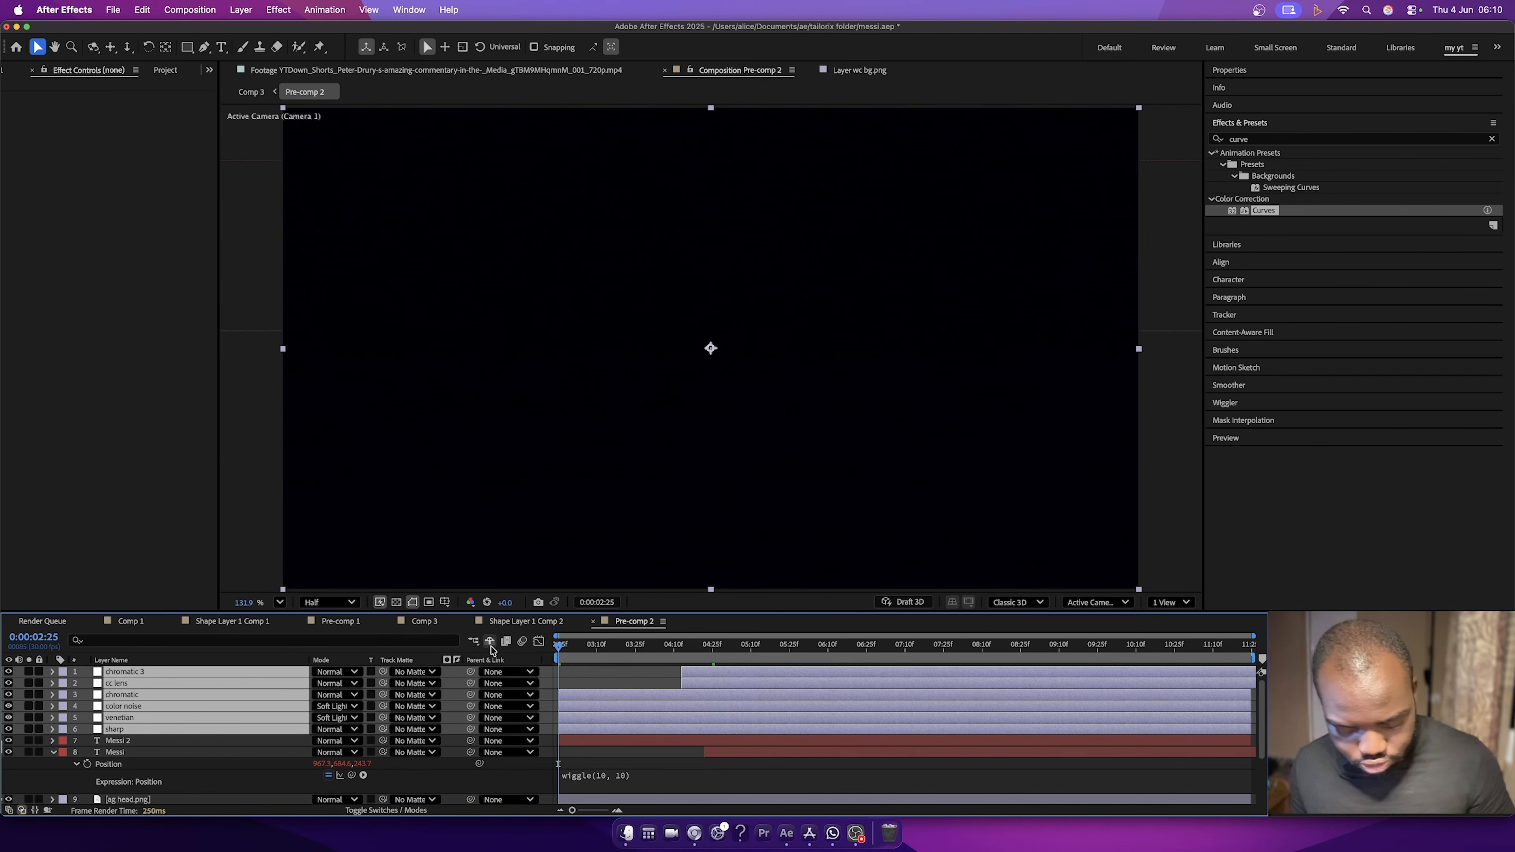
pyautogui.click(782, 647)
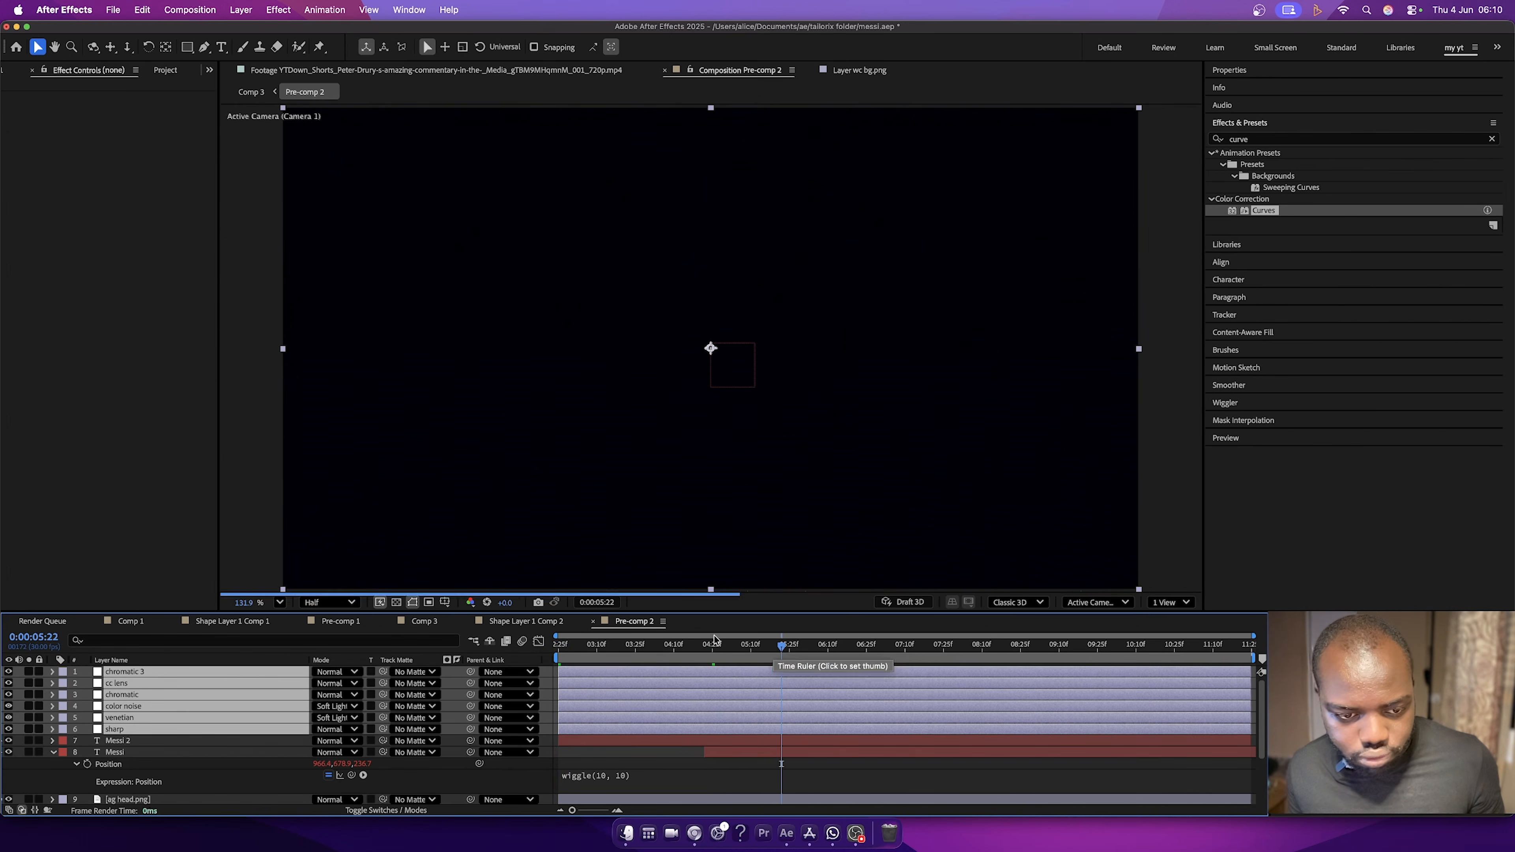
pyautogui.click(948, 749)
pyautogui.scroll(-4, 948, 746)
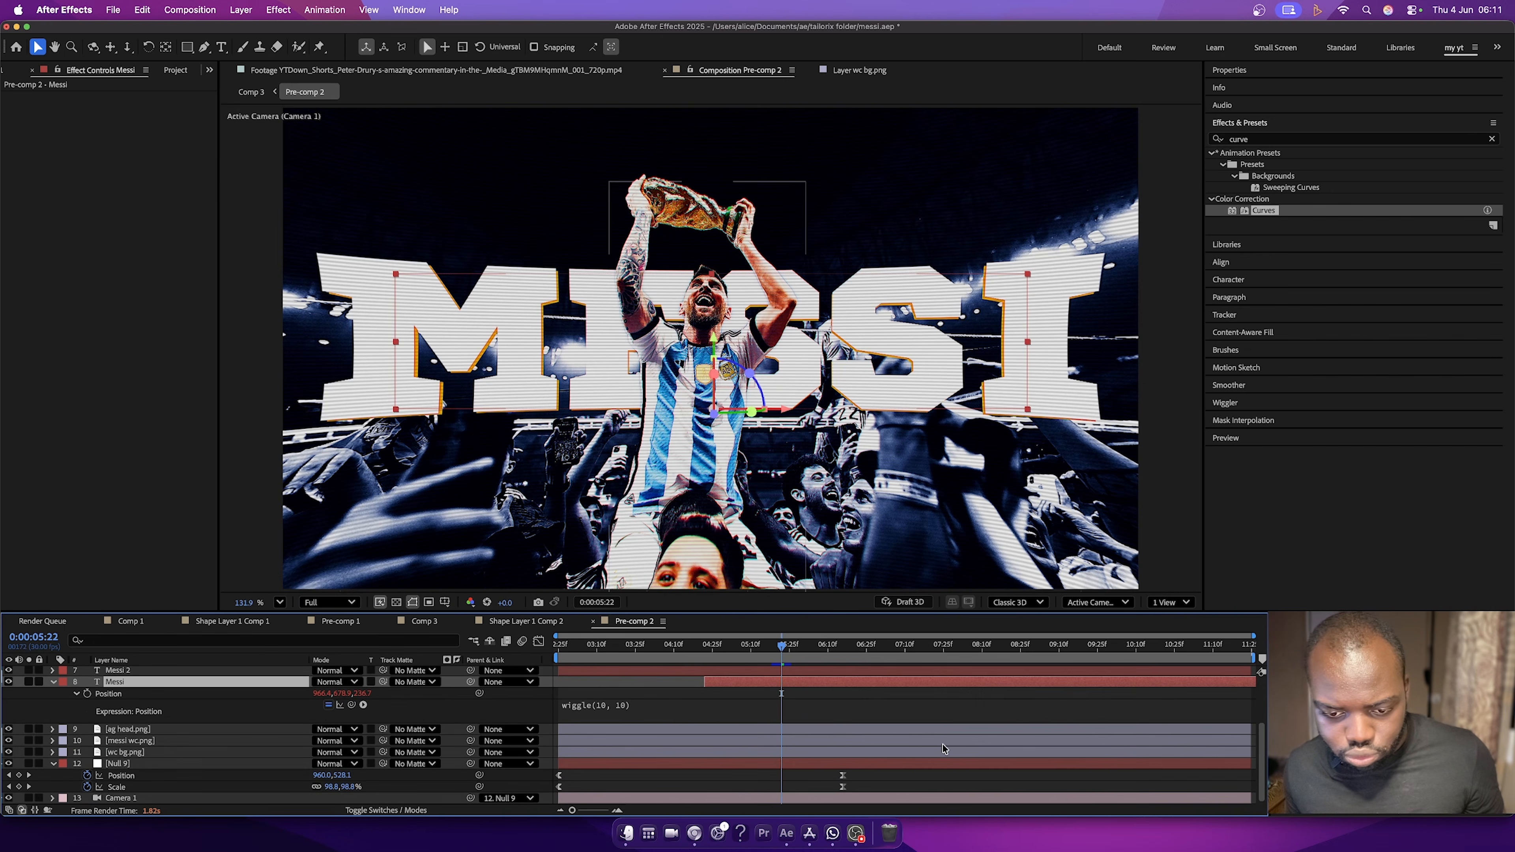
# Adjust Null 9's Scale at its last keyframe, 0:00:06:16.
pyautogui.click(842, 648)
pyautogui.moveTo(841, 649); pyautogui.dragTo(843, 649)
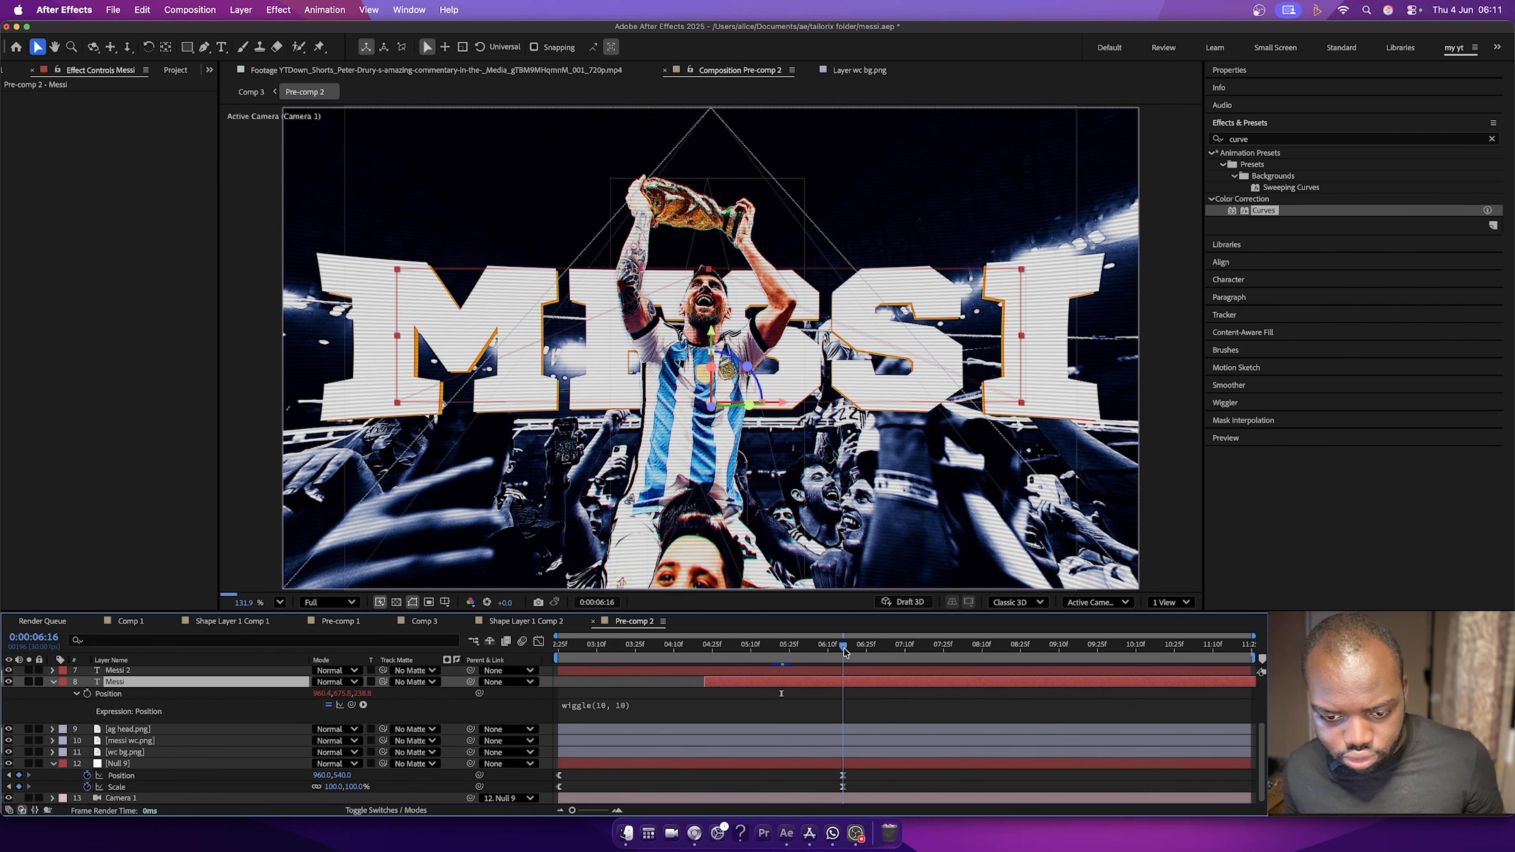
pyautogui.click(857, 766)
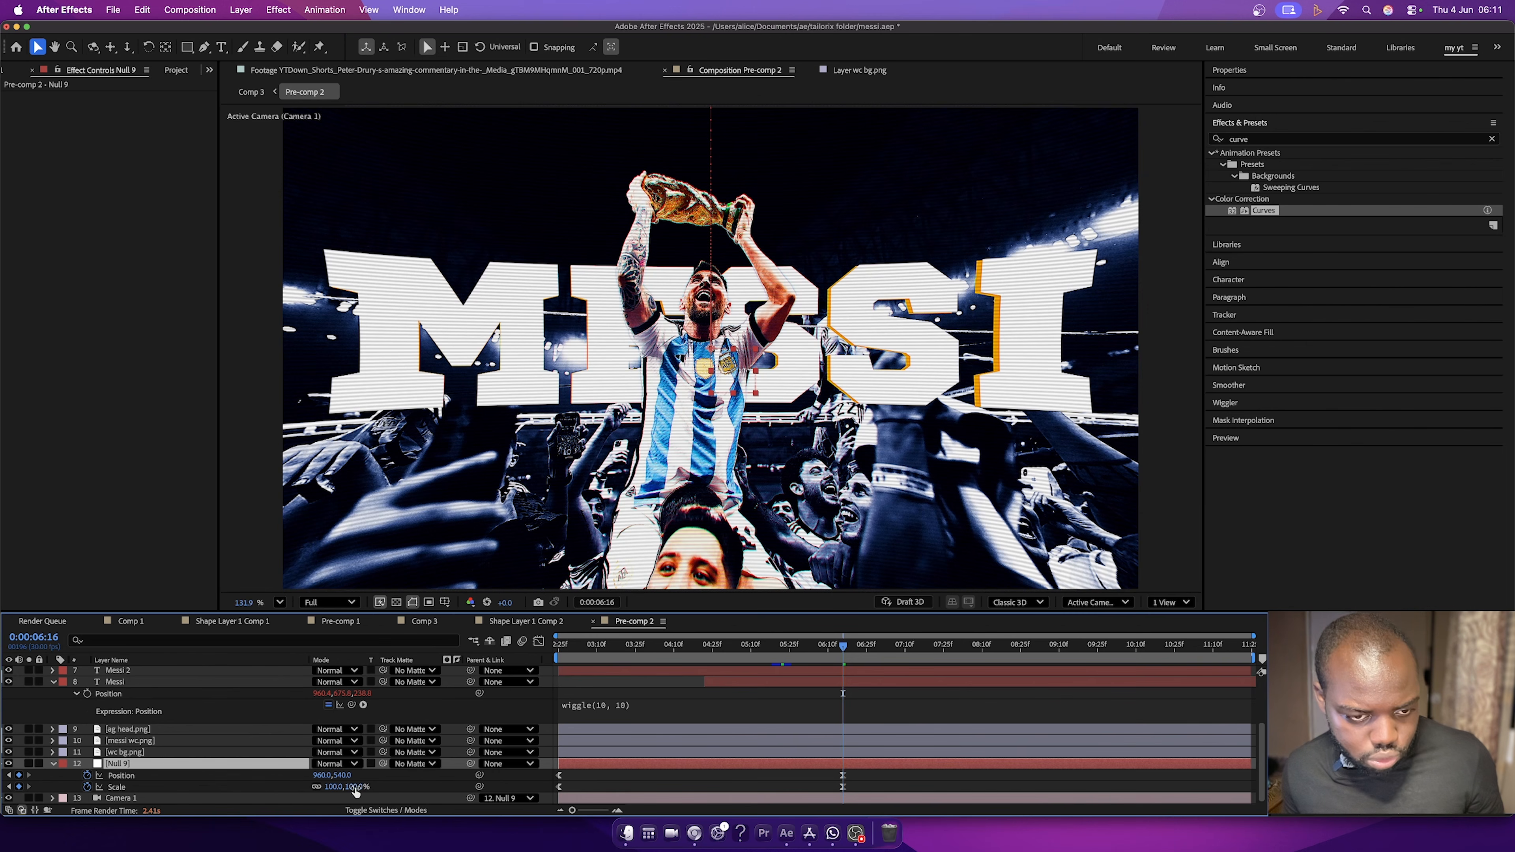
pyautogui.moveTo(357, 786); pyautogui.dragTo(360, 787)
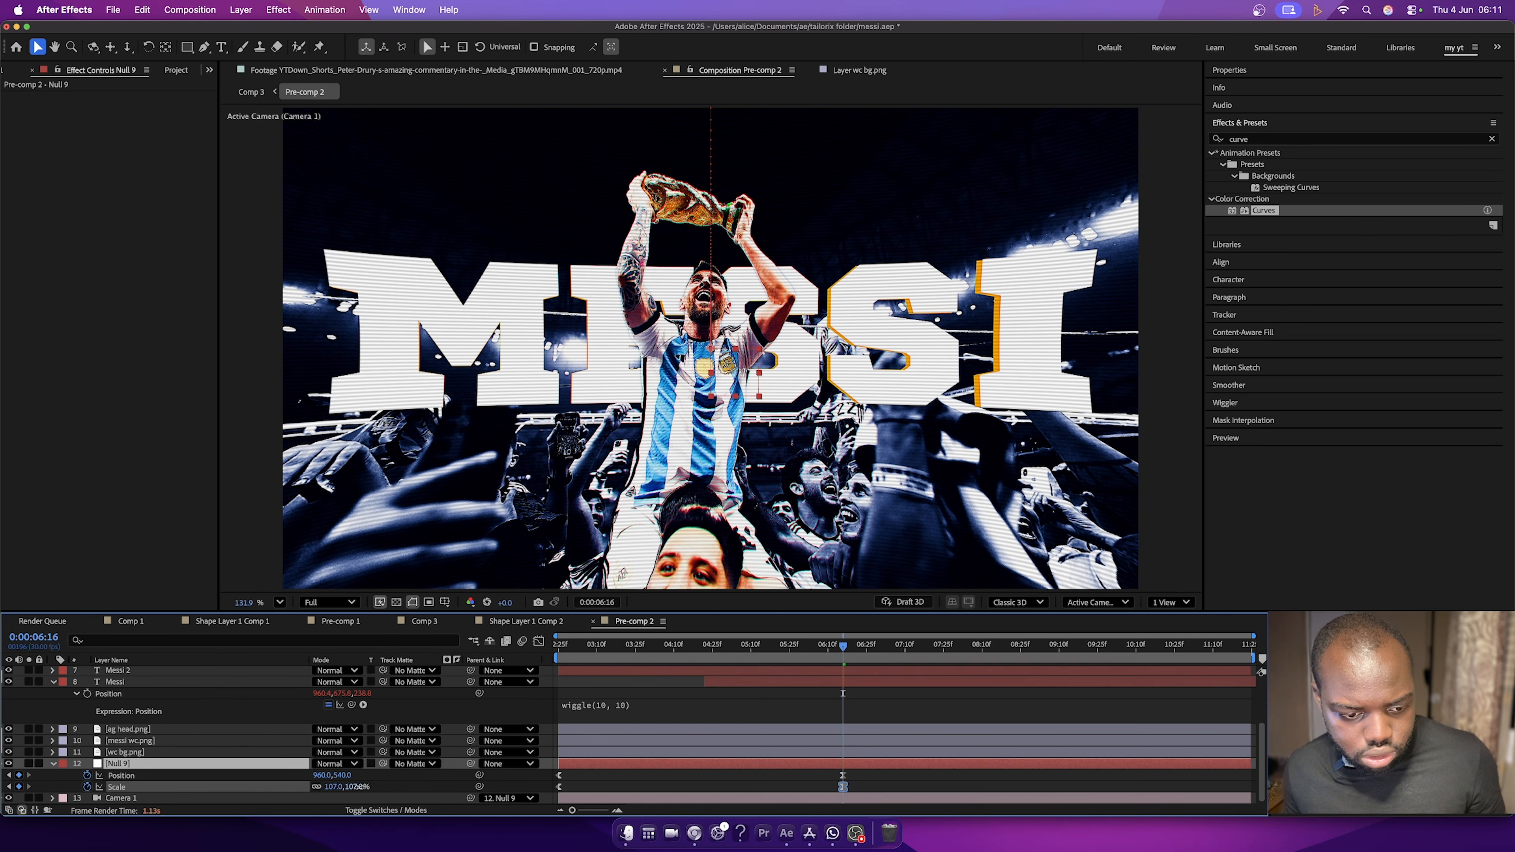
pyautogui.moveTo(358, 786); pyautogui.dragTo(352, 786)
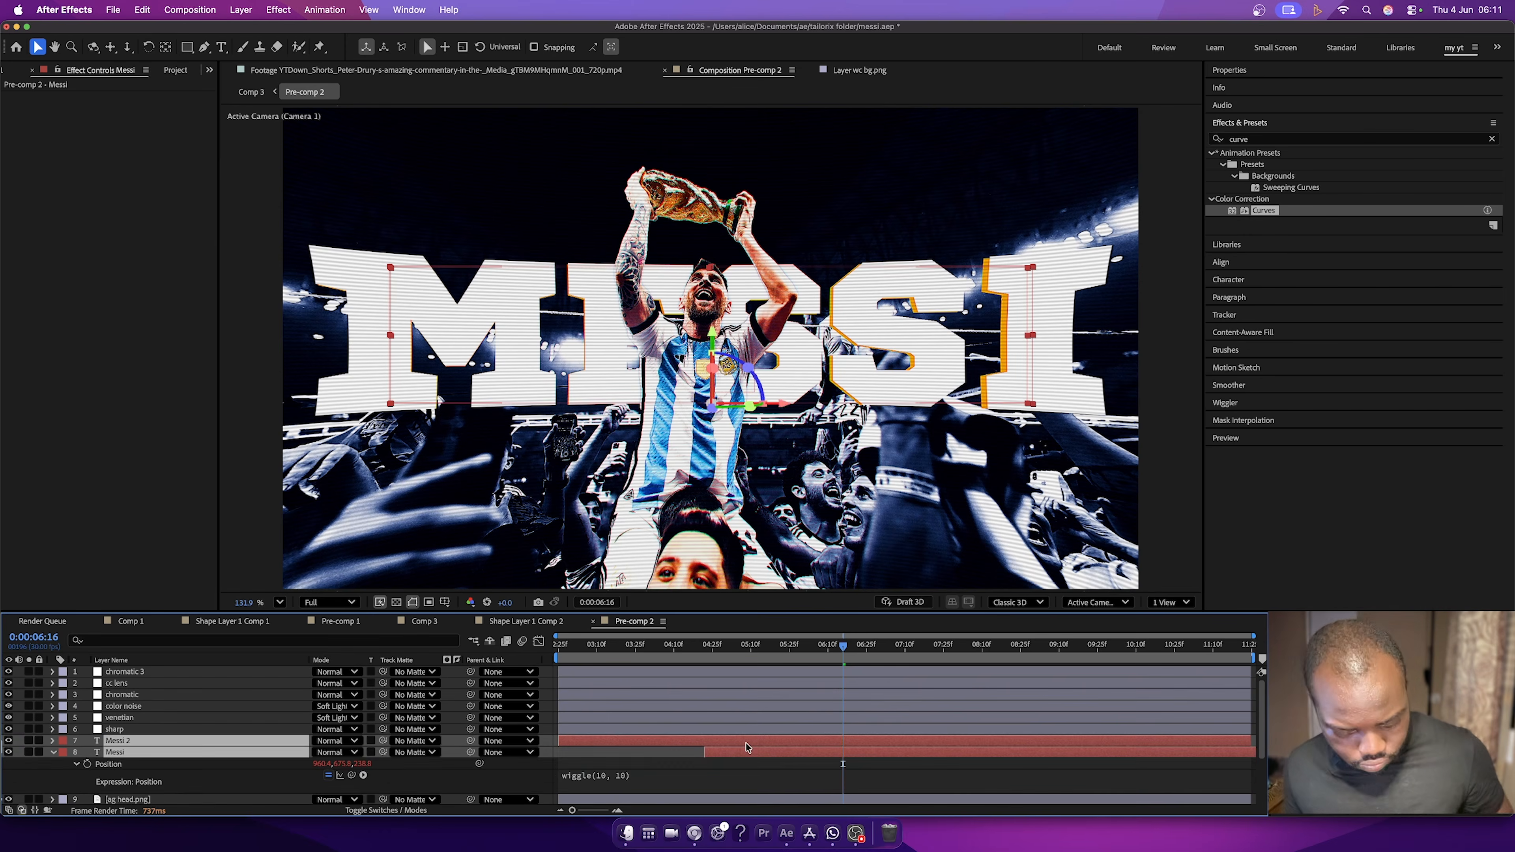
# Push both Messi text layers back in depth together, taking Messi 2's Z position to about 245.
pyautogui.press('p')
pyautogui.moveTo(365, 753)
pyautogui.mouseDown()
pyautogui.moveTo(387, 752)
pyautogui.moveTo(374, 776)
pyautogui.mouseUp()
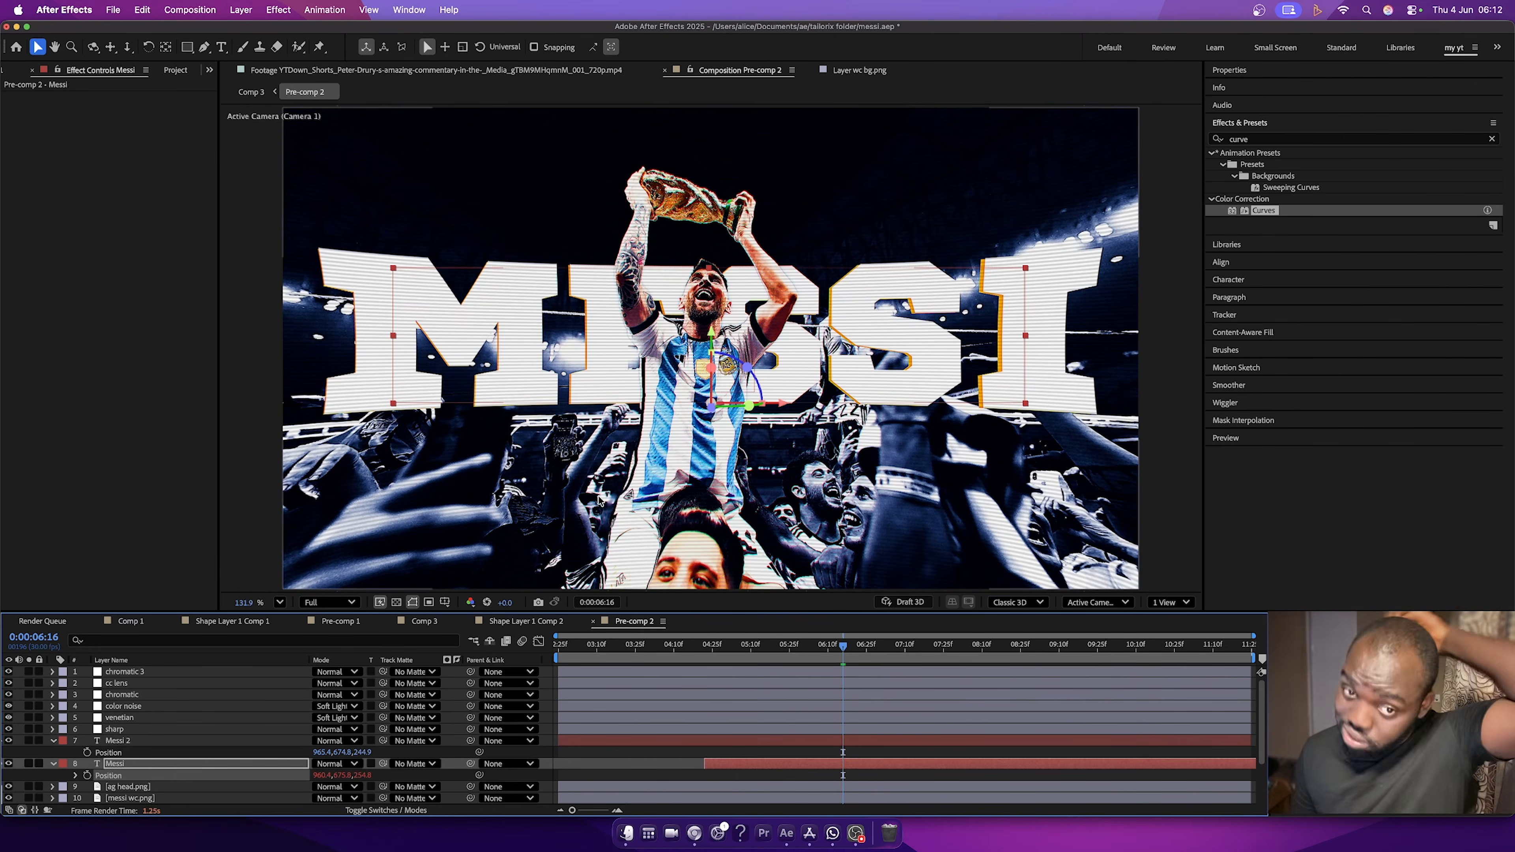
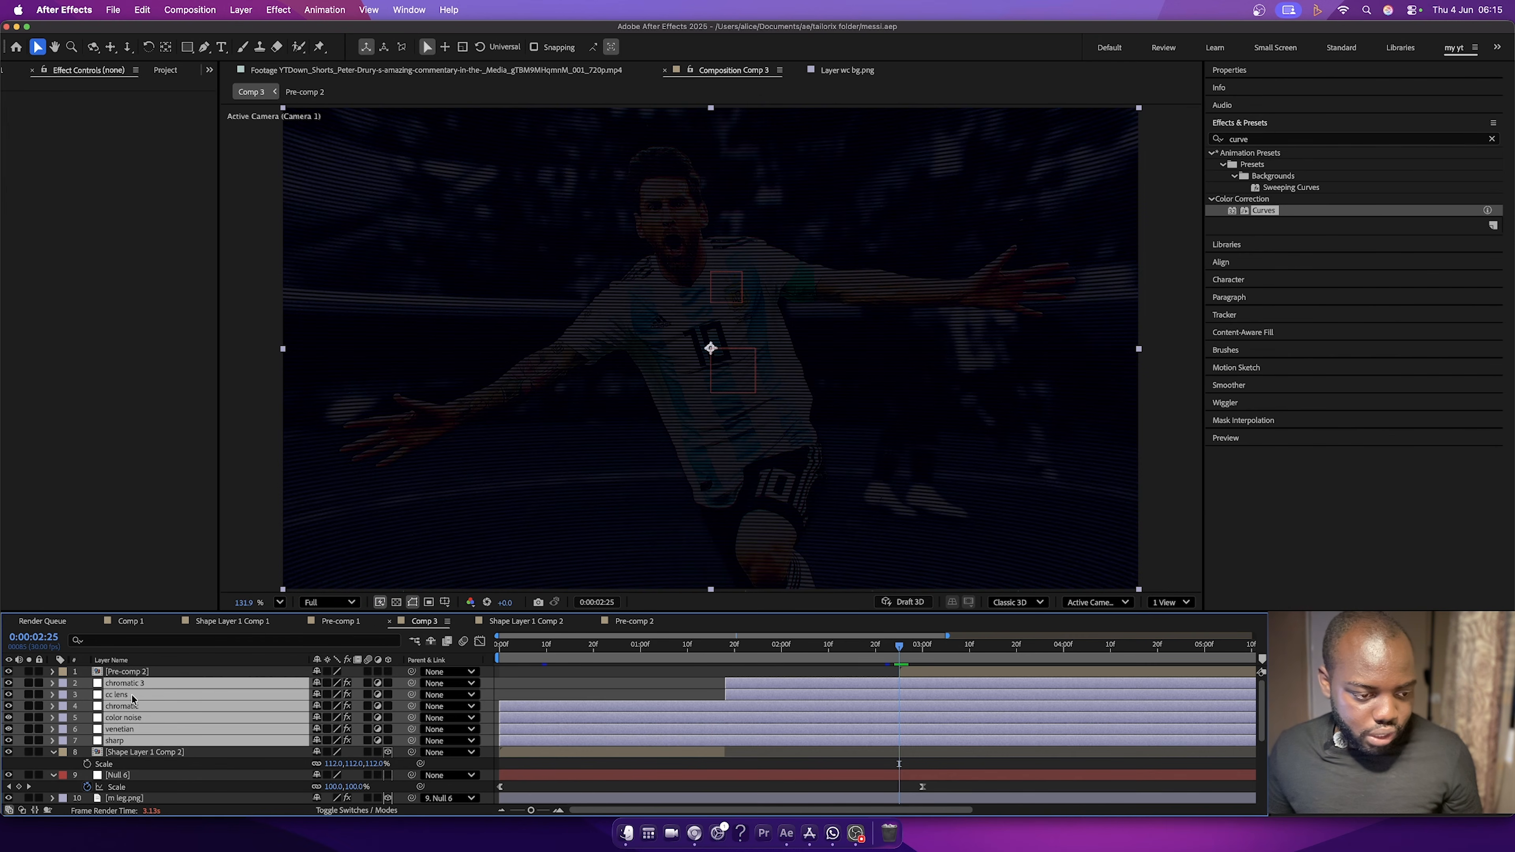
# Duplicate the chromatic 3 adjustment layer in Comp 3, place the copy above Pre-comp 2, and shift it to start slightly before Pre-comp 2.
pyautogui.press('F2')
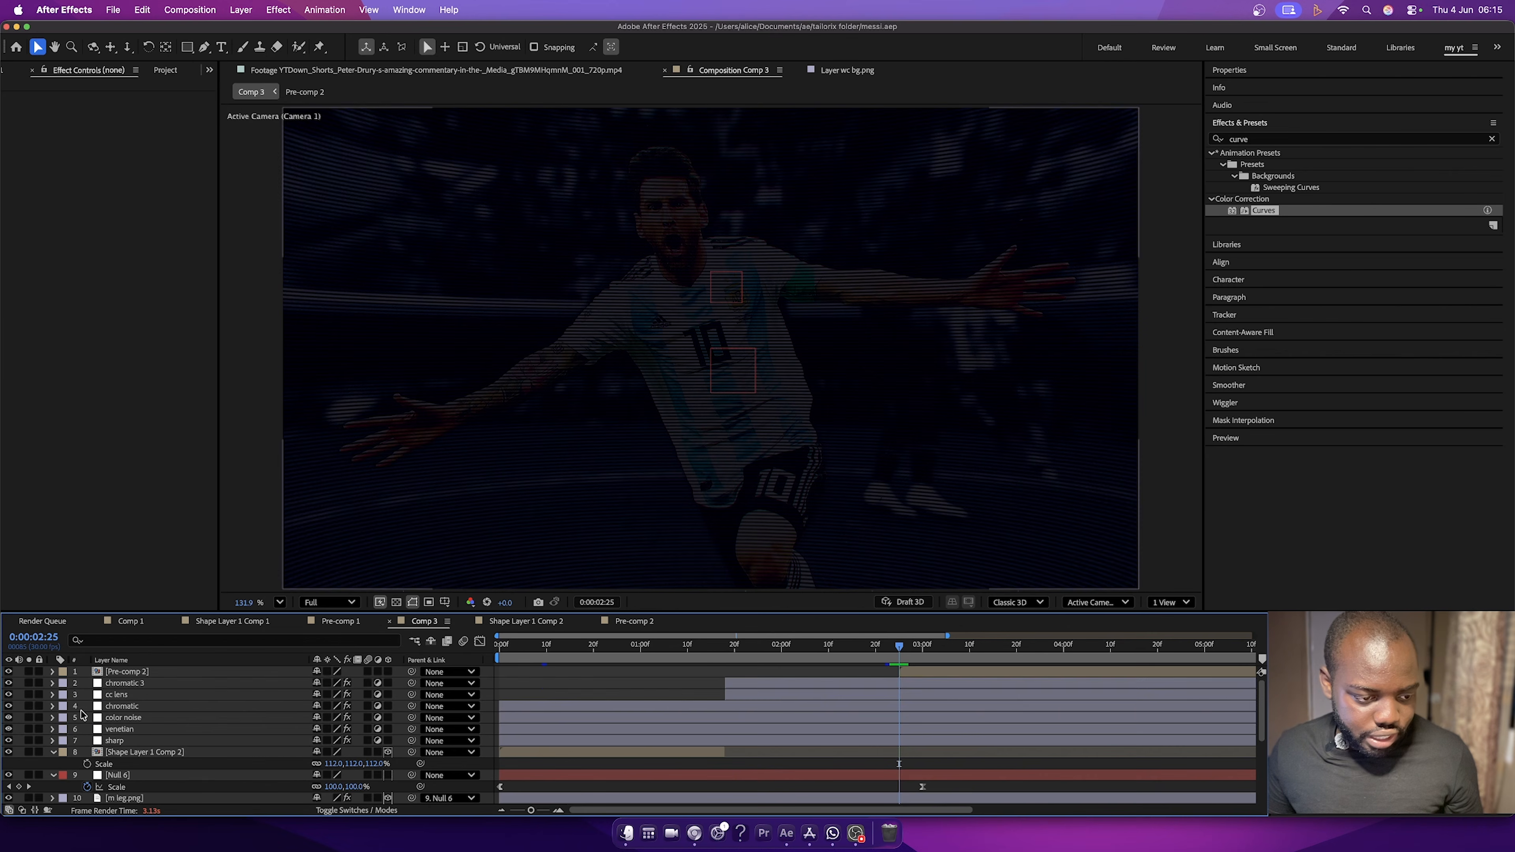
pyautogui.click(143, 686)
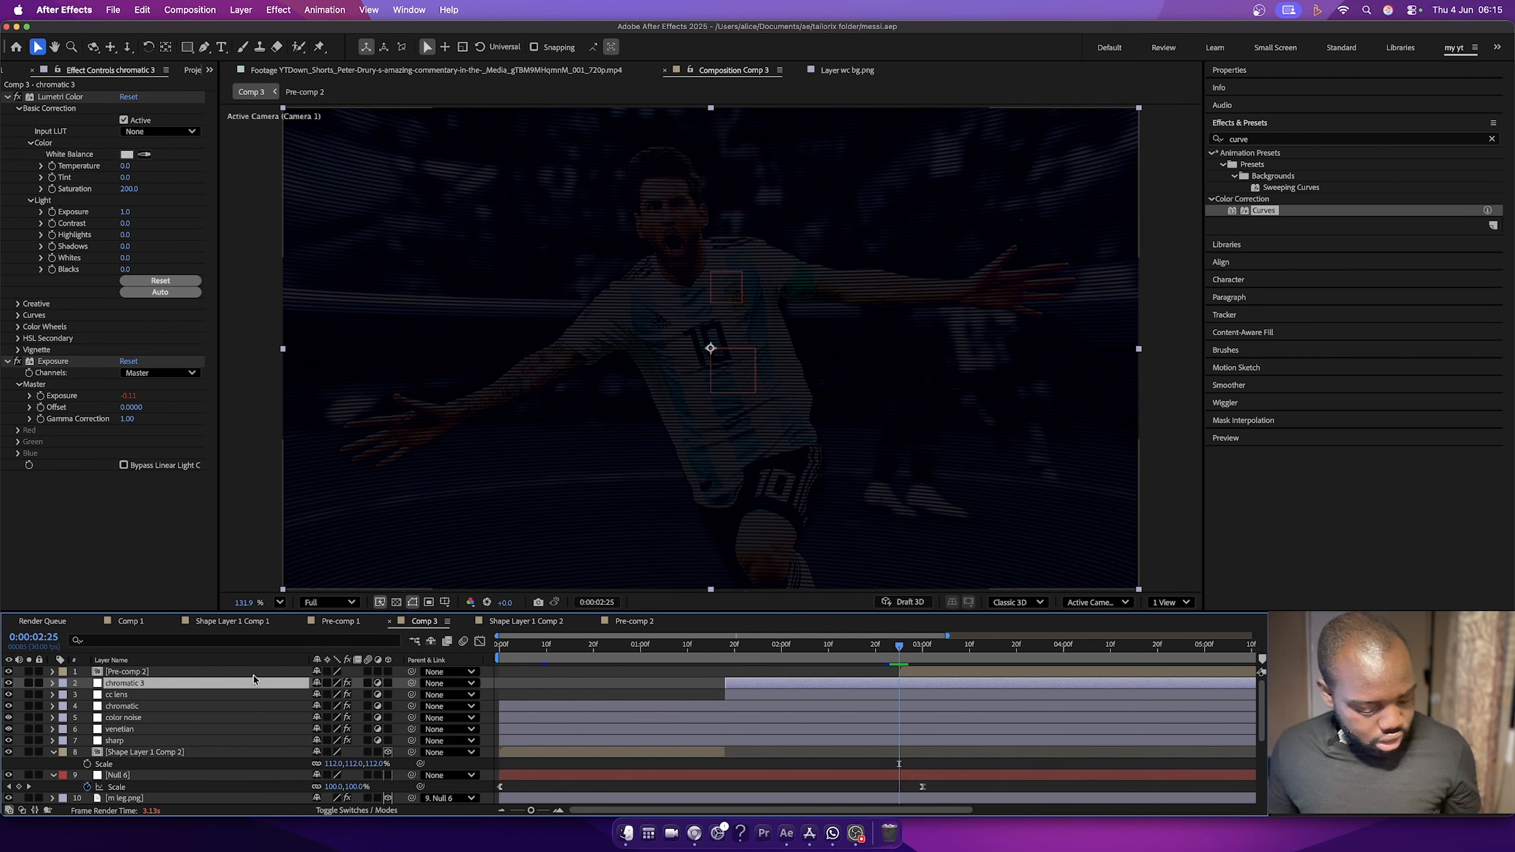
pyautogui.press('super+d')
pyautogui.moveTo(181, 685); pyautogui.dragTo(141, 671)
pyautogui.moveTo(762, 672); pyautogui.dragTo(897, 677)
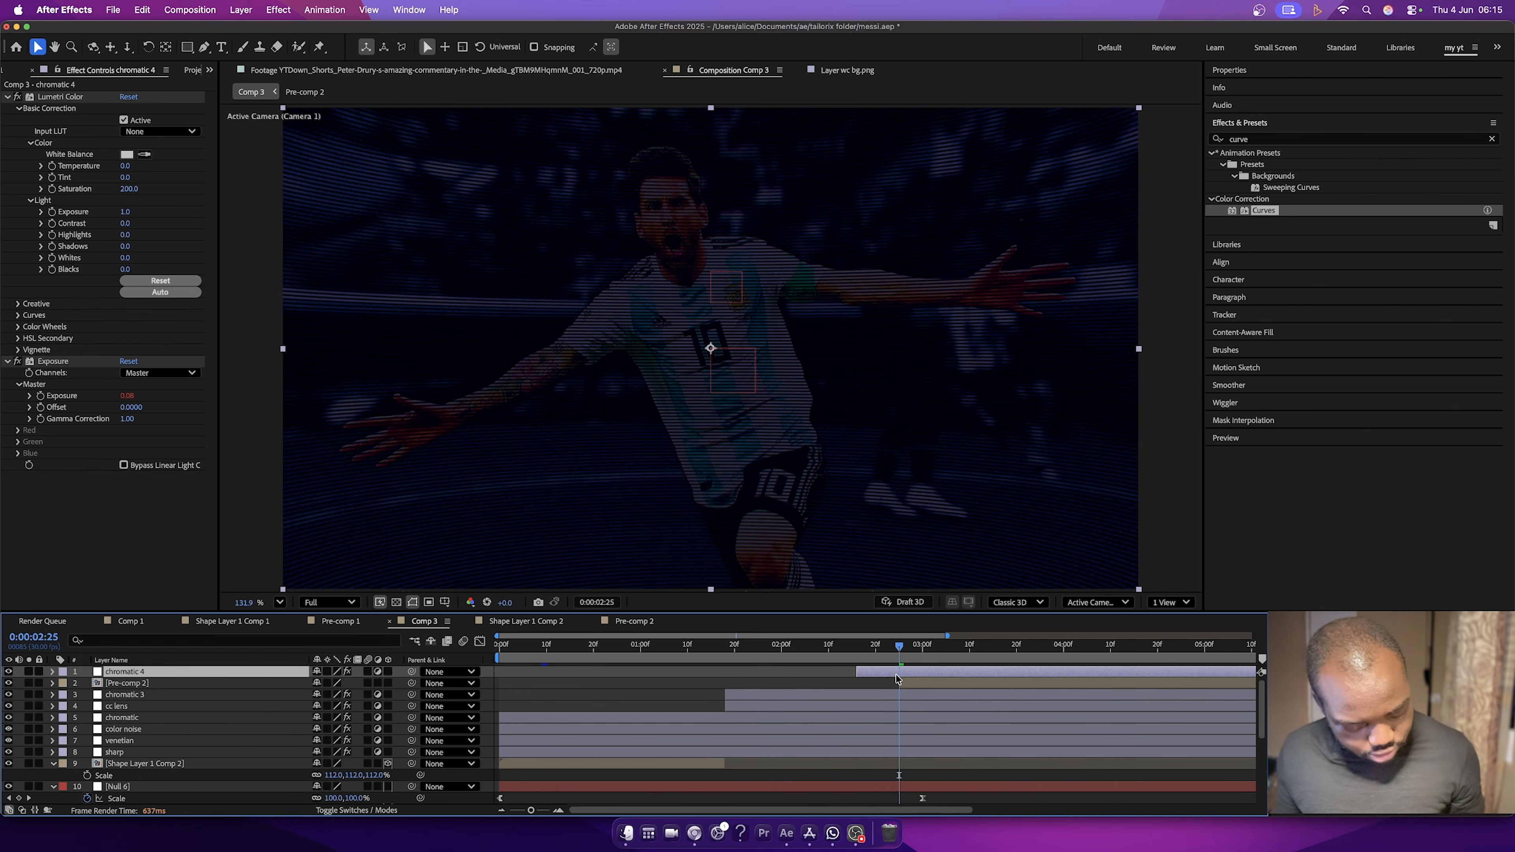
# Split the chromatic 4 layer at 0:00:02:25, delete its second part, and centre the remaining piece over the cut to Pre-comp 2.
pyautogui.press('shift+super+d')
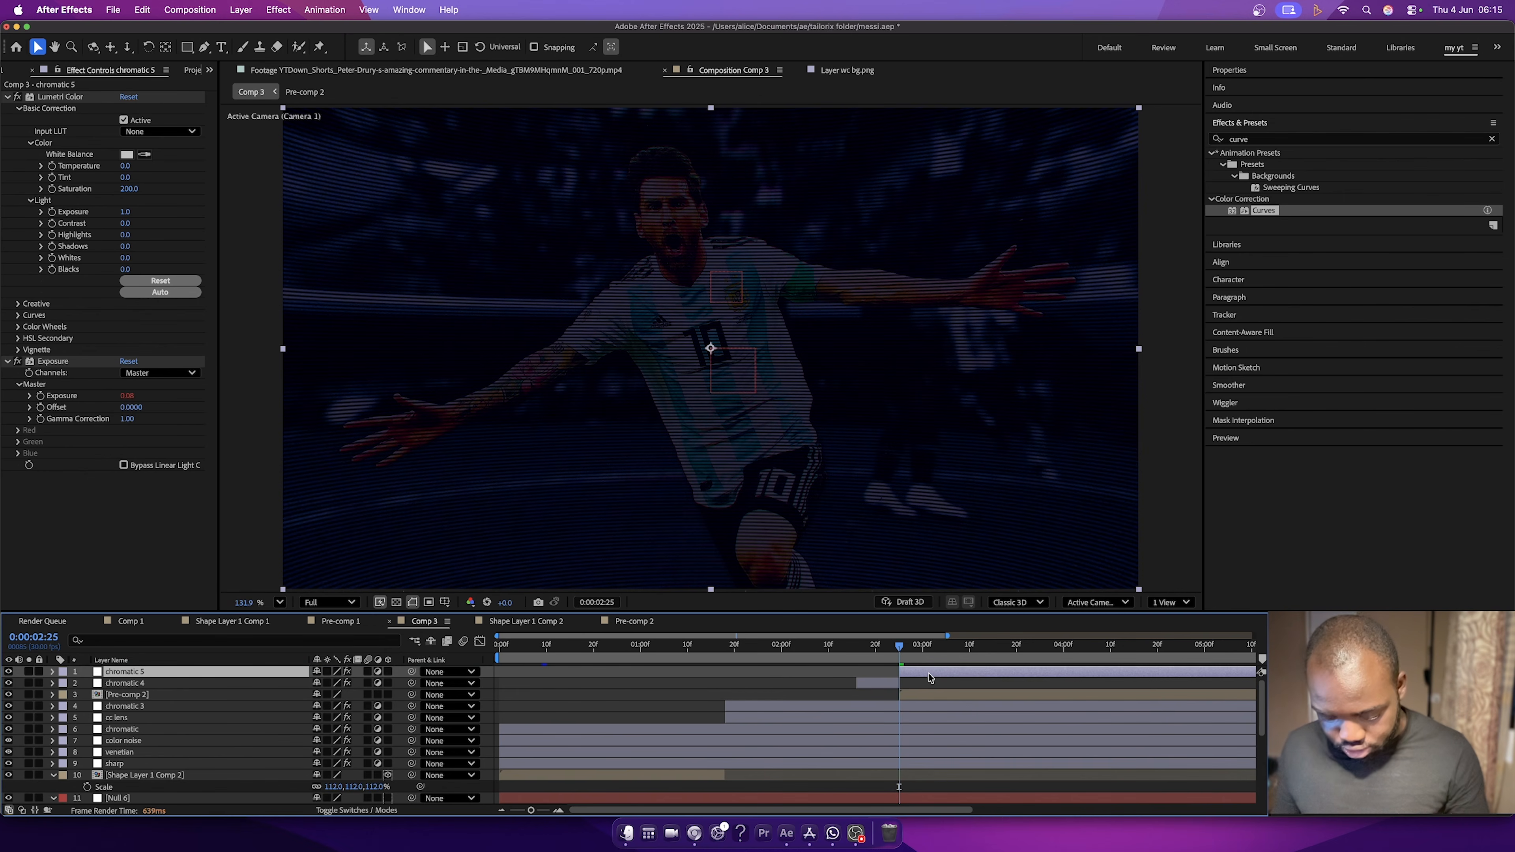
pyautogui.press('Delete')
pyautogui.moveTo(879, 674); pyautogui.dragTo(903, 675)
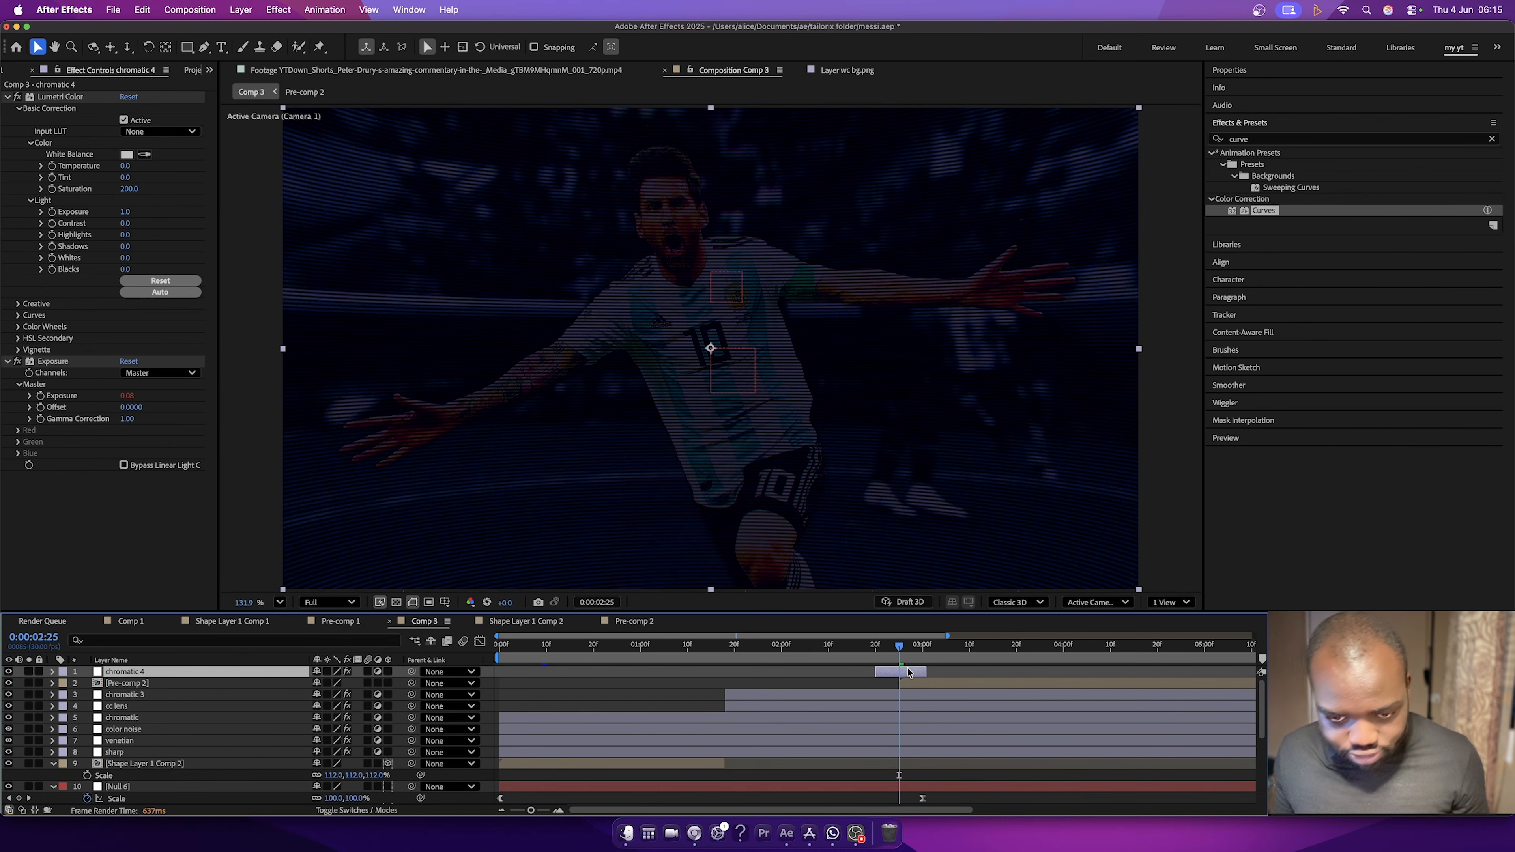
# Delete the Lumetri Color and Exposure effects from the chromatic 4 layer.
pyautogui.click(63, 97)
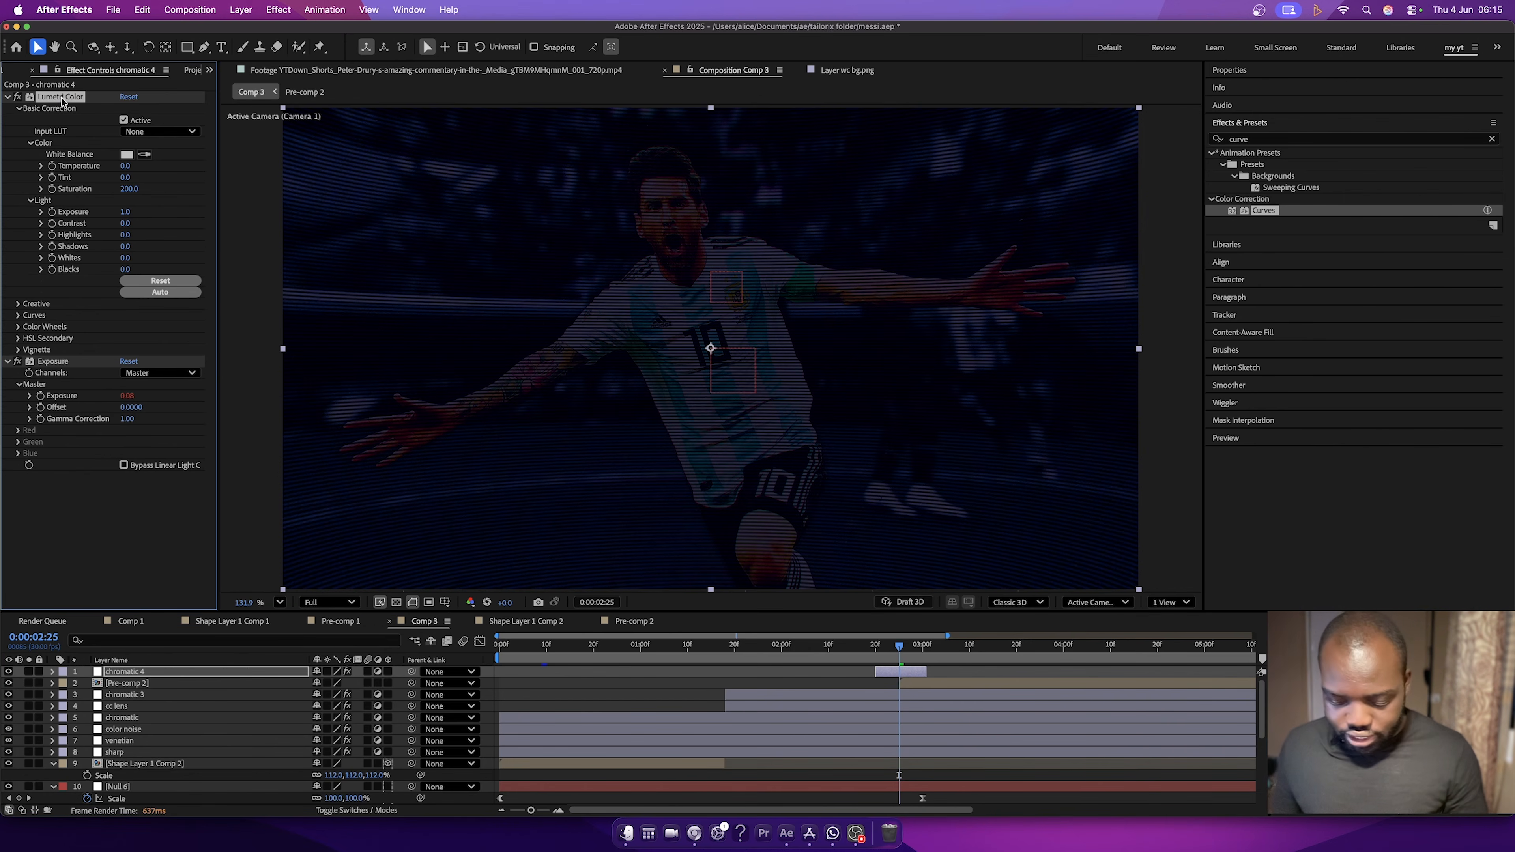
pyautogui.press('Delete')
pyautogui.click(60, 98)
pyautogui.press('Delete')
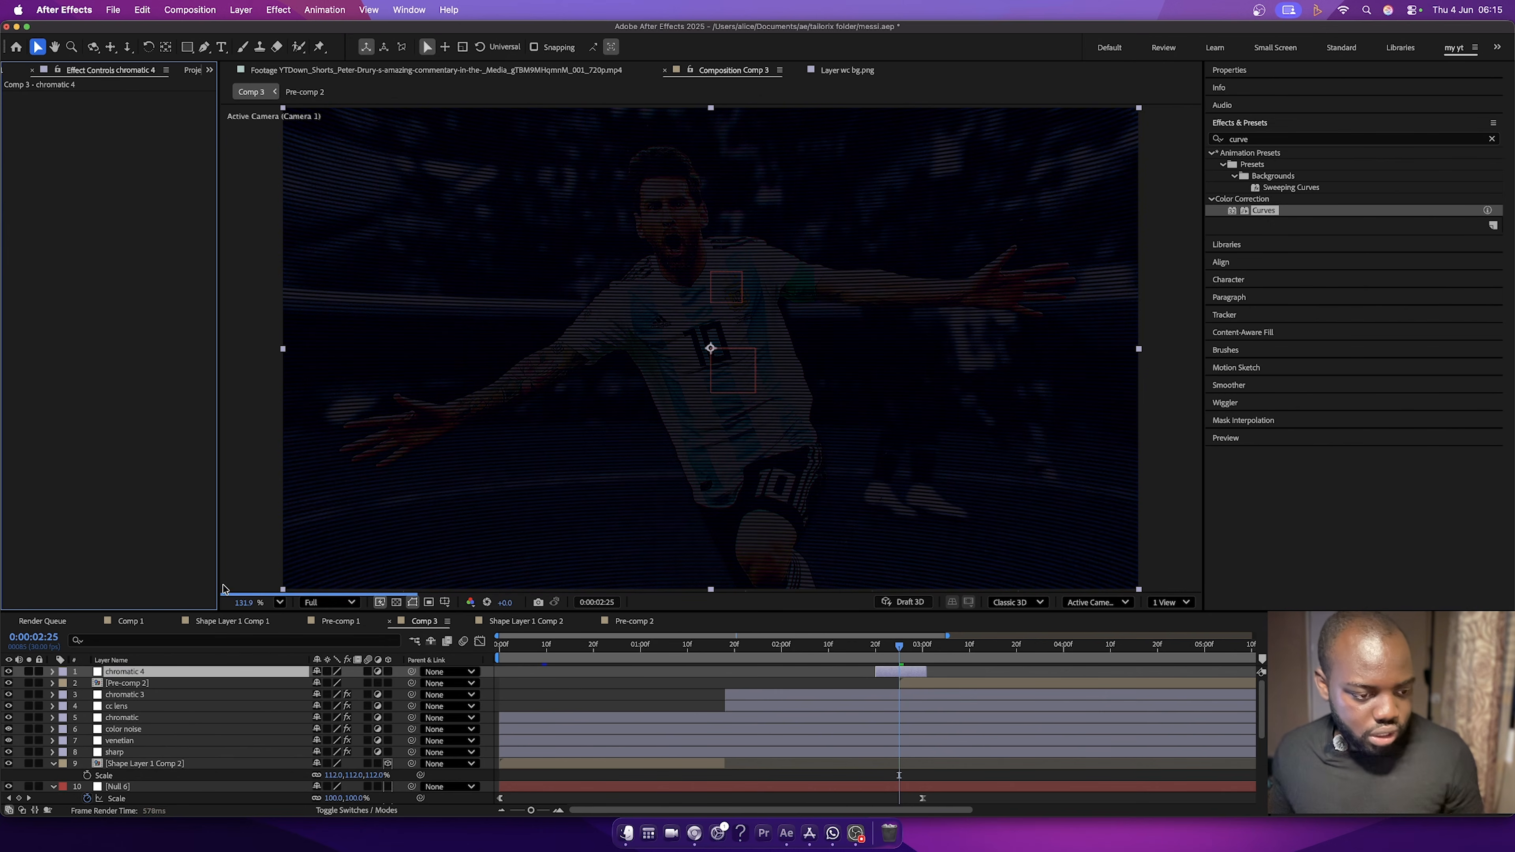
# Rename the chromatic 4 layer as transition.
pyautogui.click(136, 677)
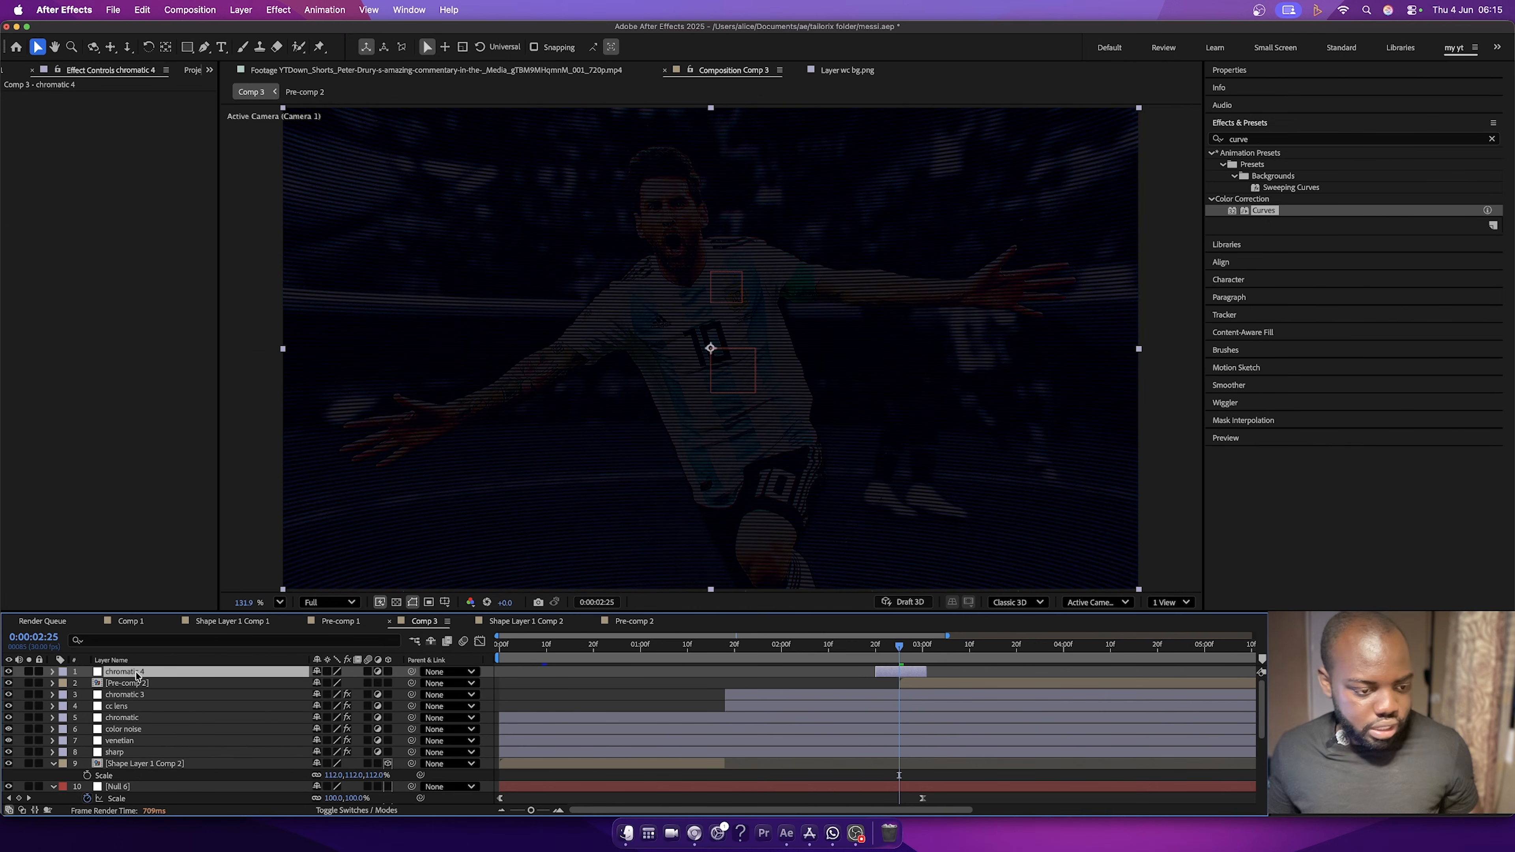
pyautogui.rightClick(136, 676)
pyautogui.click(190, 774)
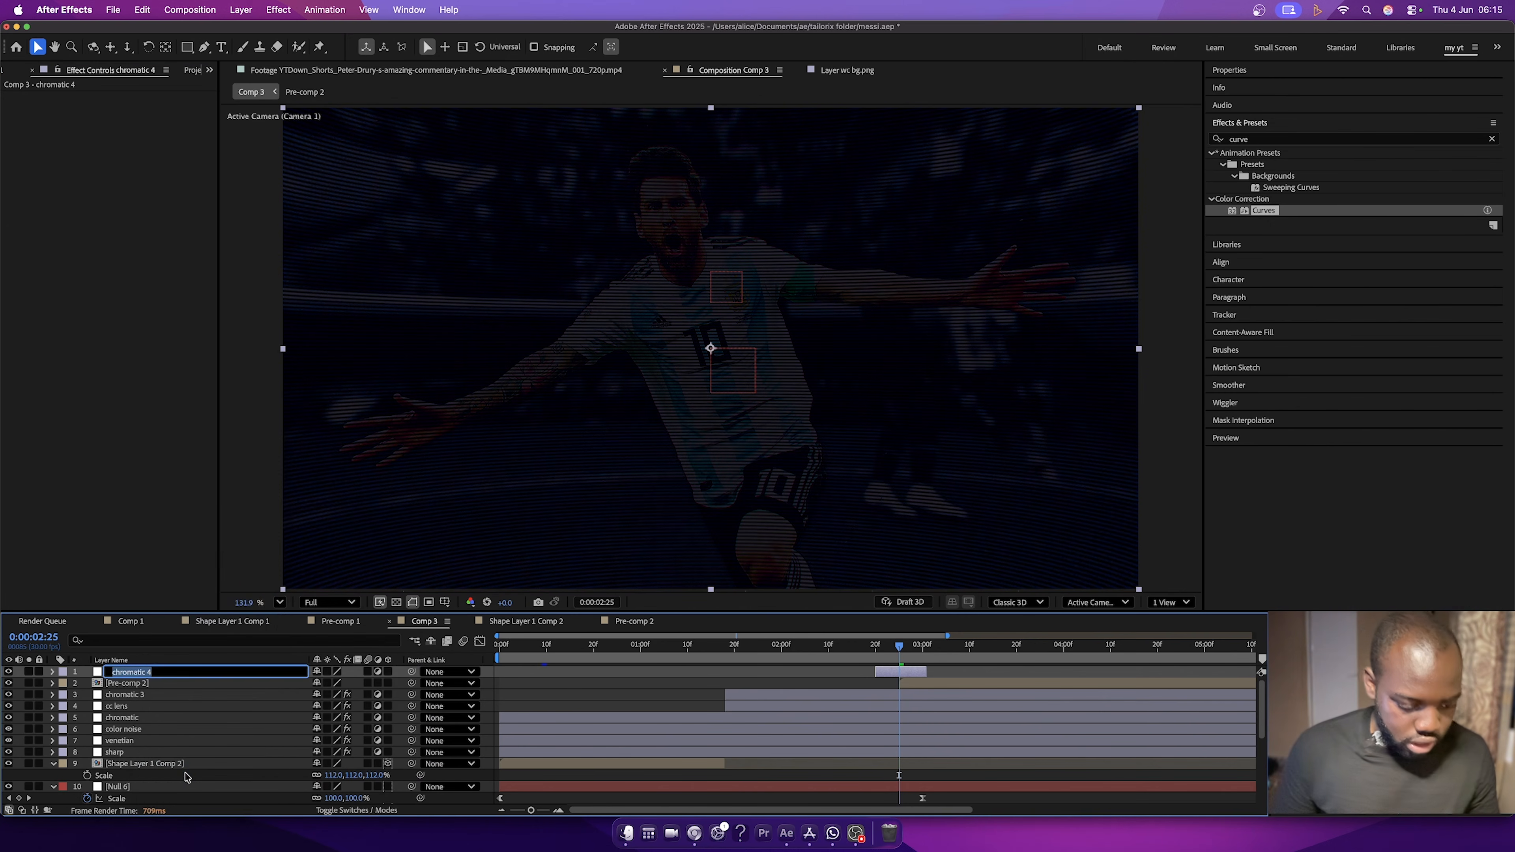
pyautogui.write('transition')
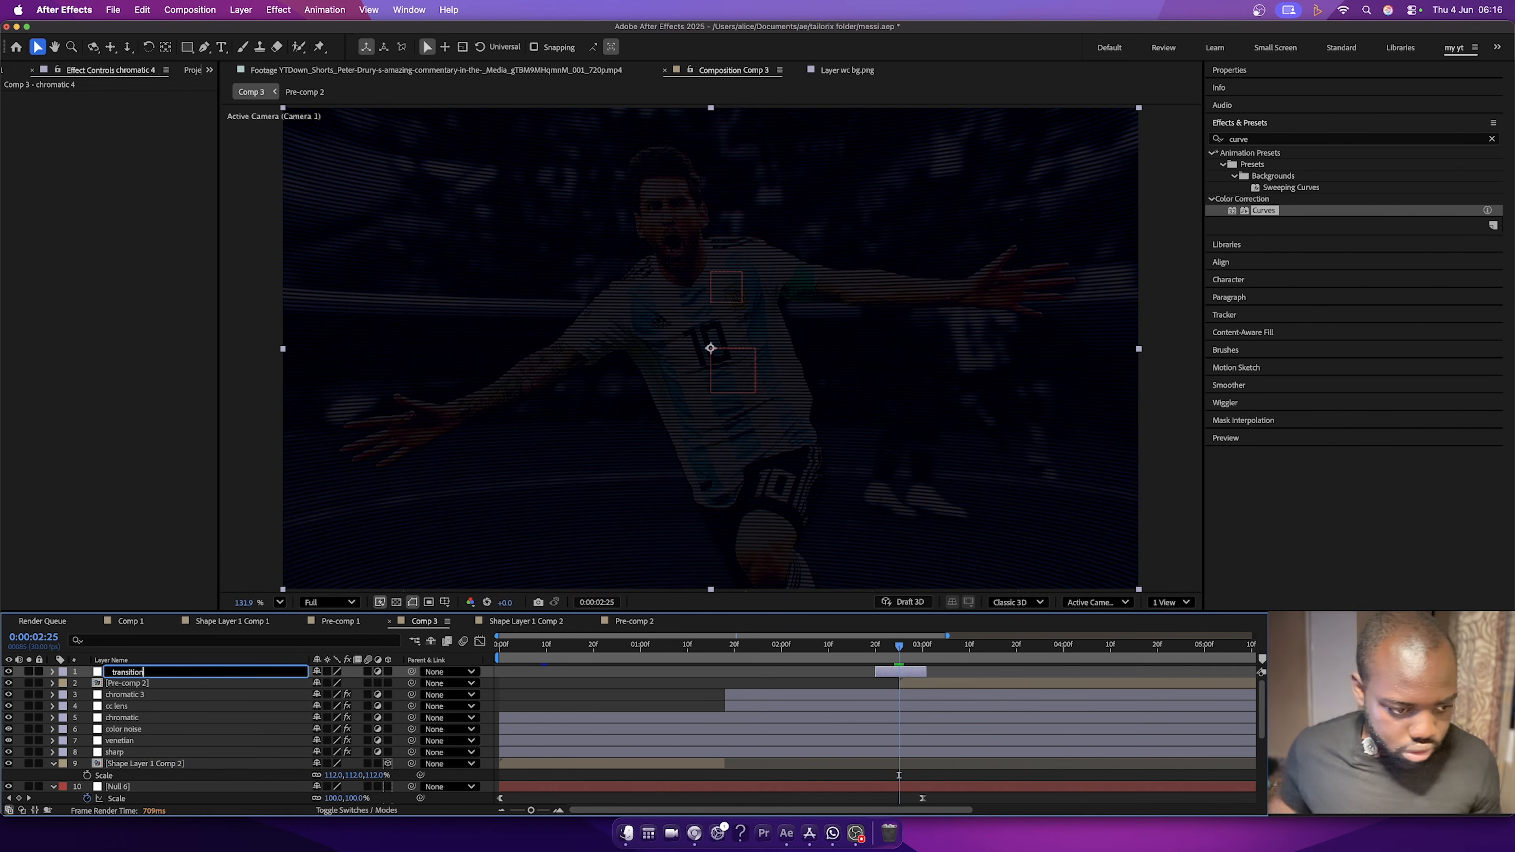
pyautogui.press('Return')
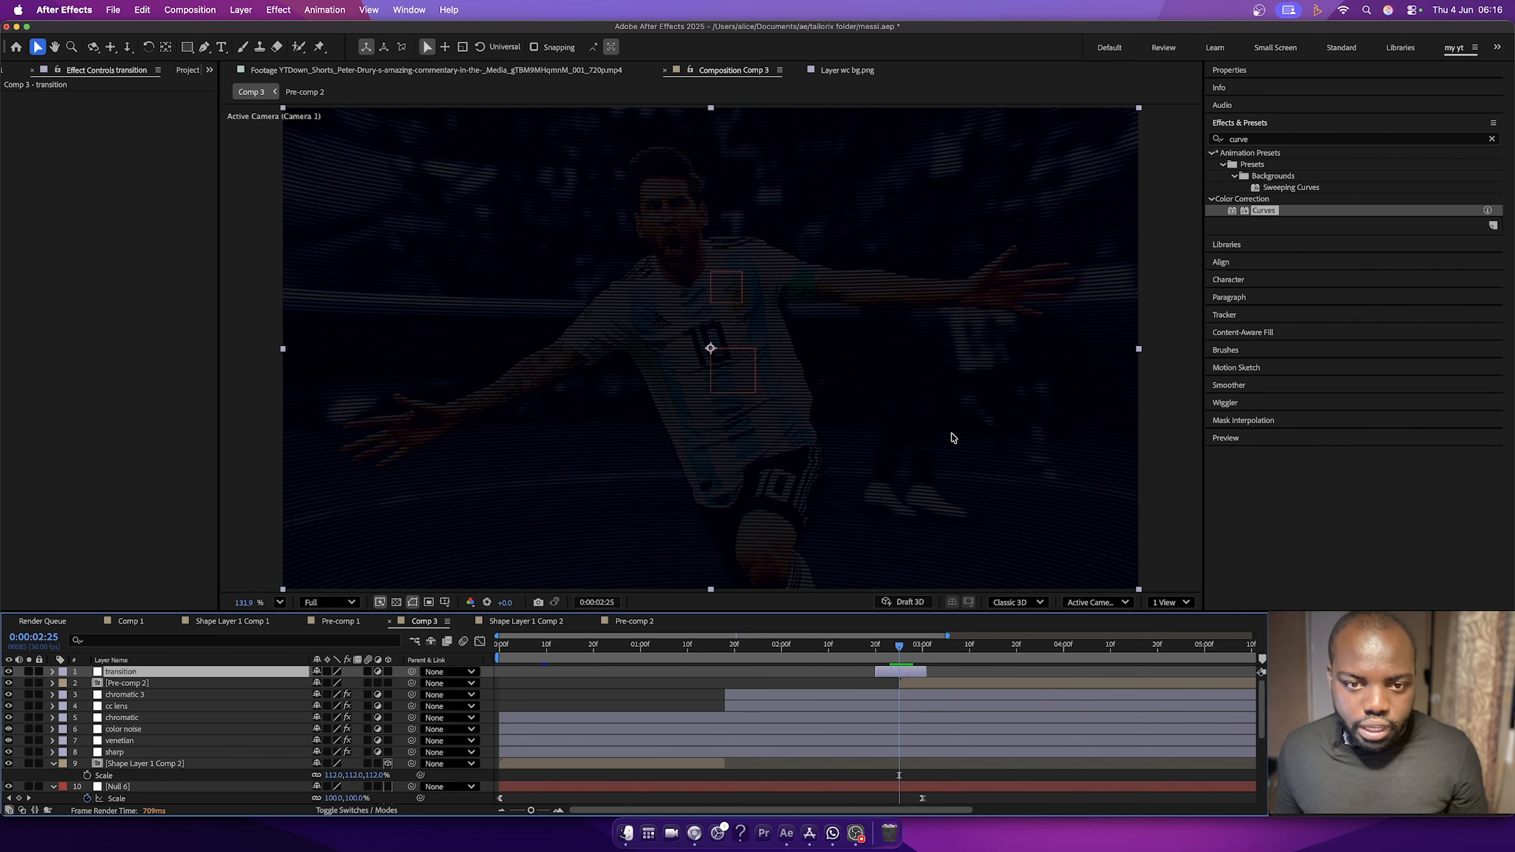
# Apply CC Radial Fast Blur to the transition layer, with Amount 0 and Zoom set to Brightest.
pyautogui.click(1278, 141)
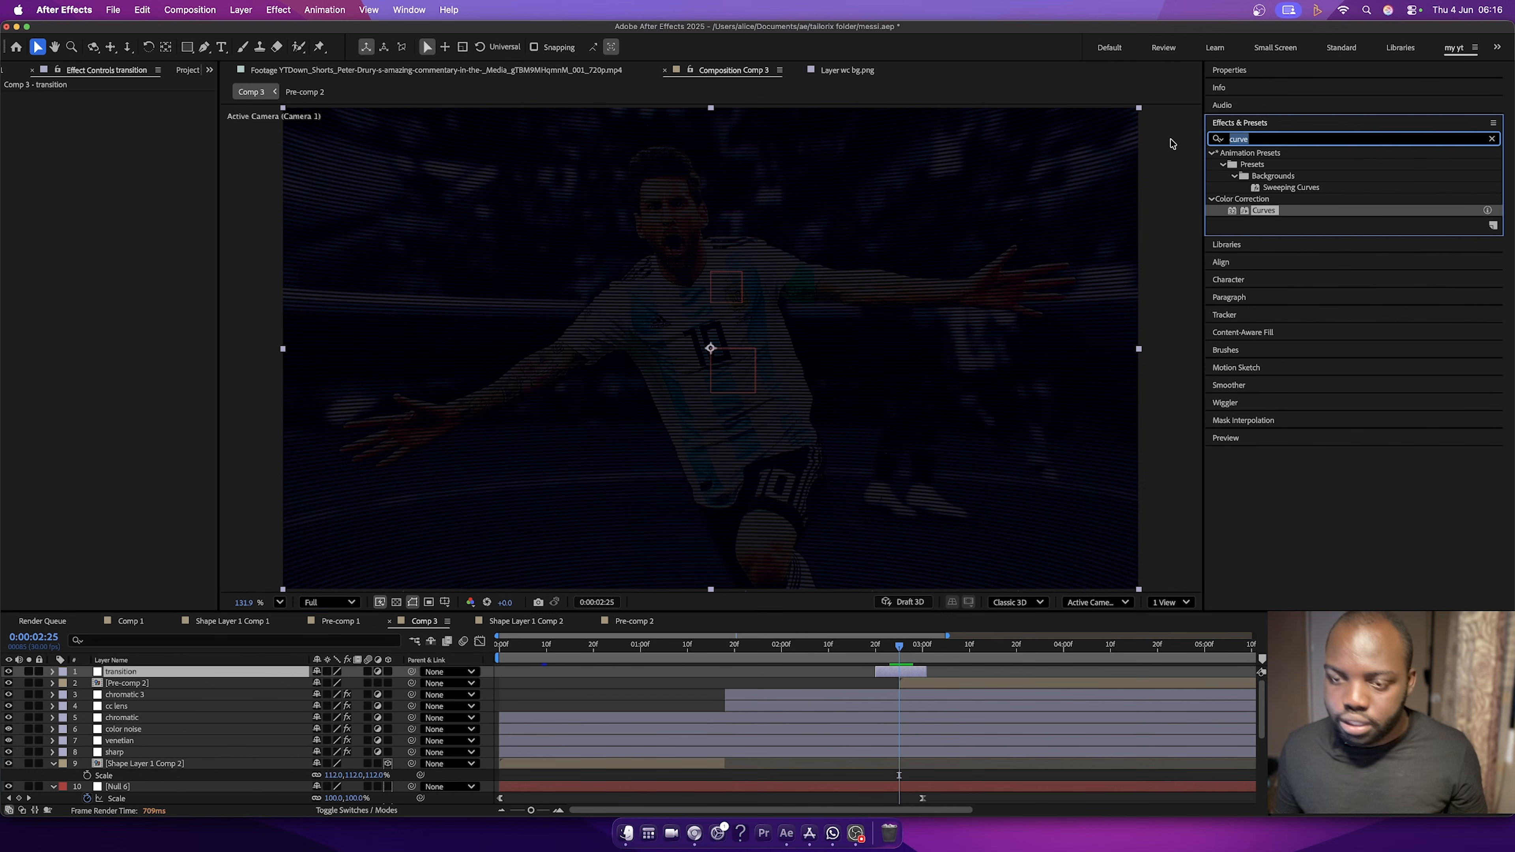
pyautogui.write('cc rad')
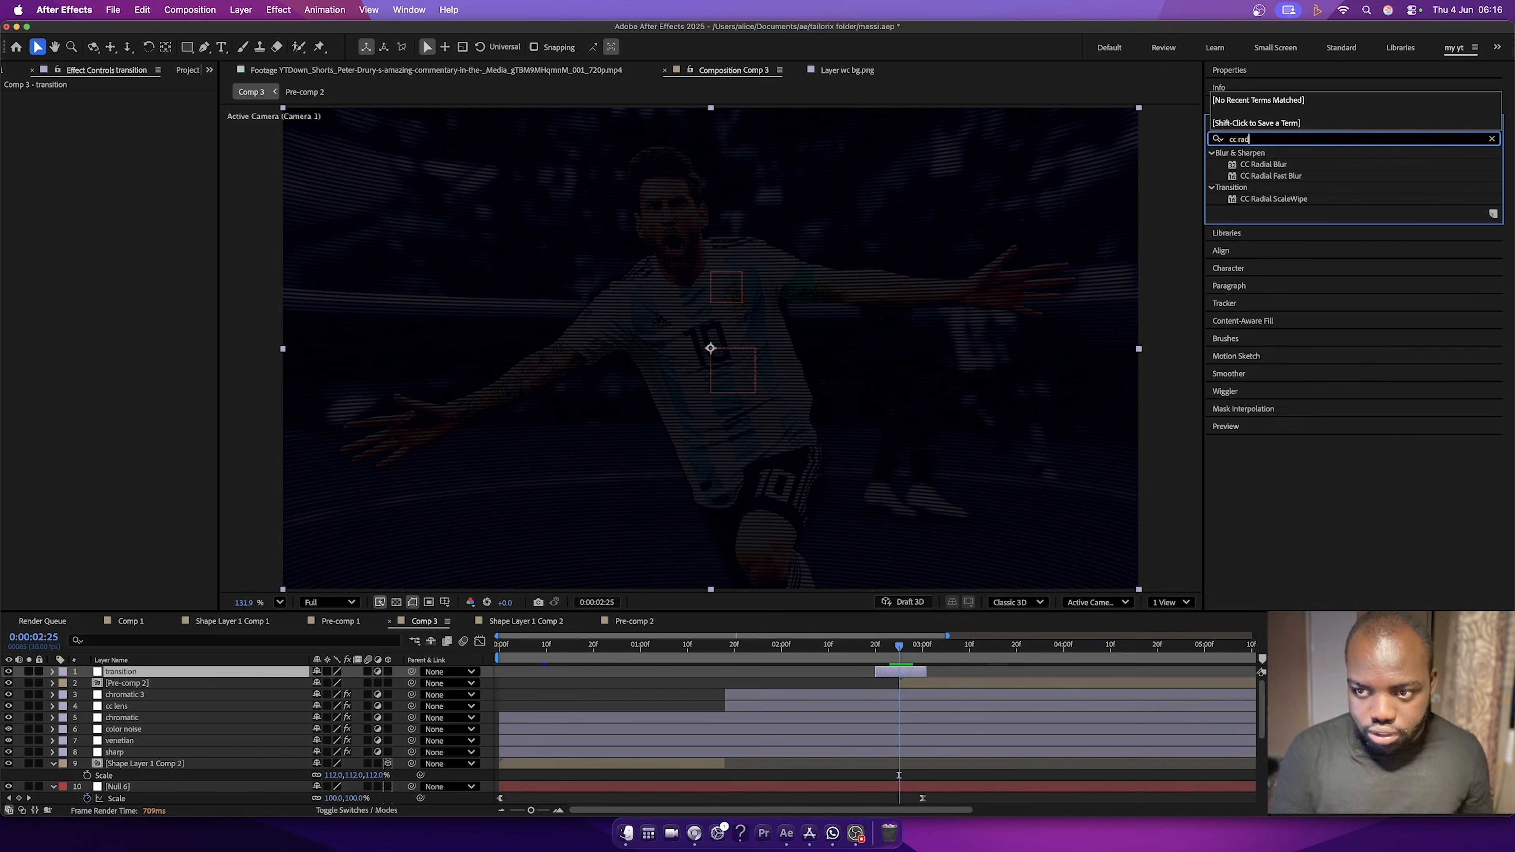
pyautogui.moveTo(1278, 183); pyautogui.dragTo(896, 674)
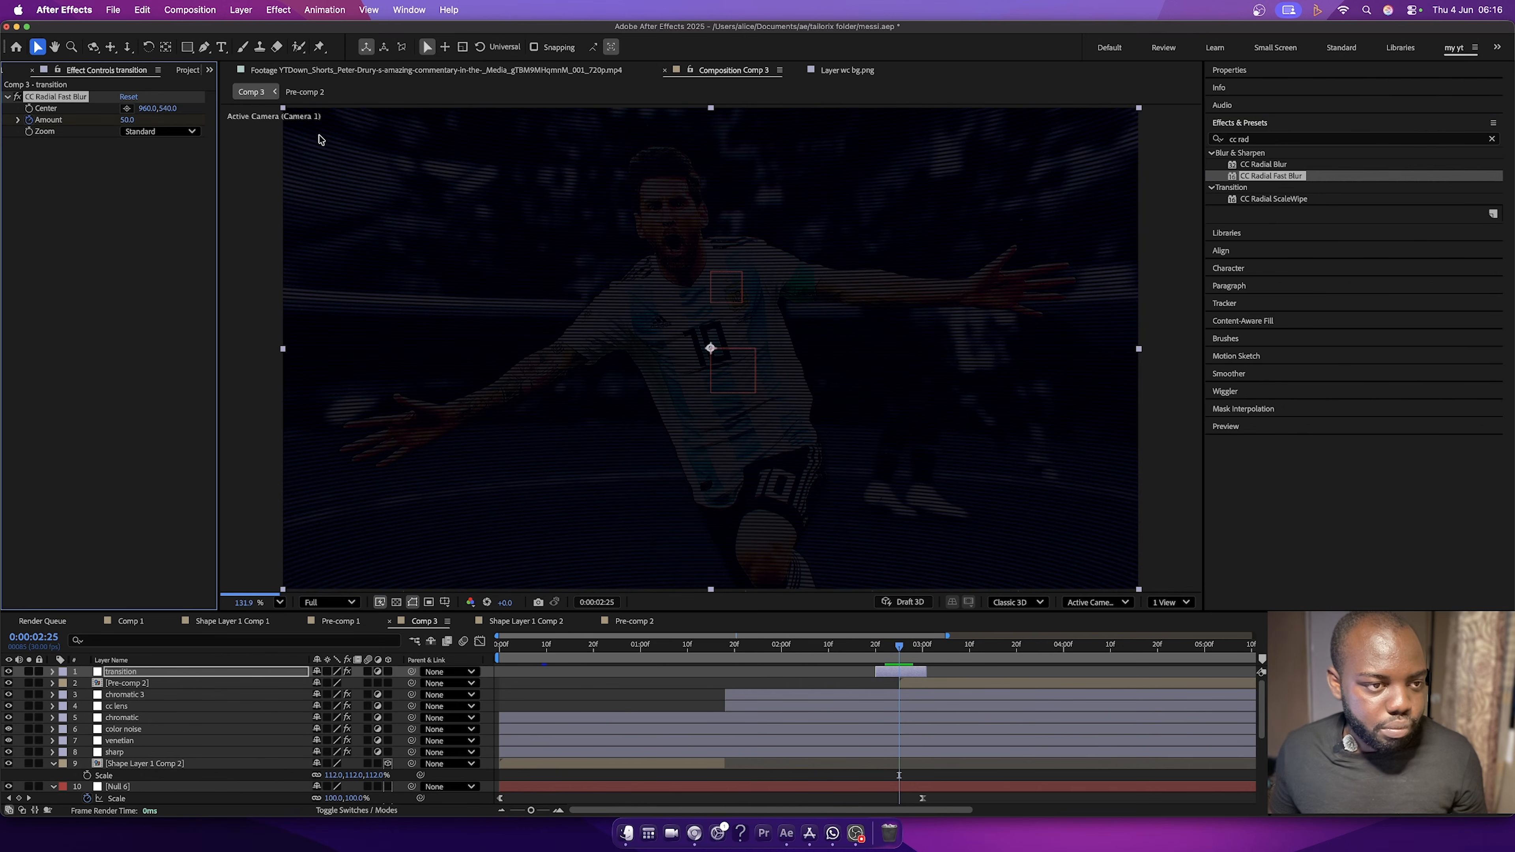
pyautogui.click(129, 119)
pyautogui.press('Return')
pyautogui.click(161, 132)
pyautogui.click(153, 163)
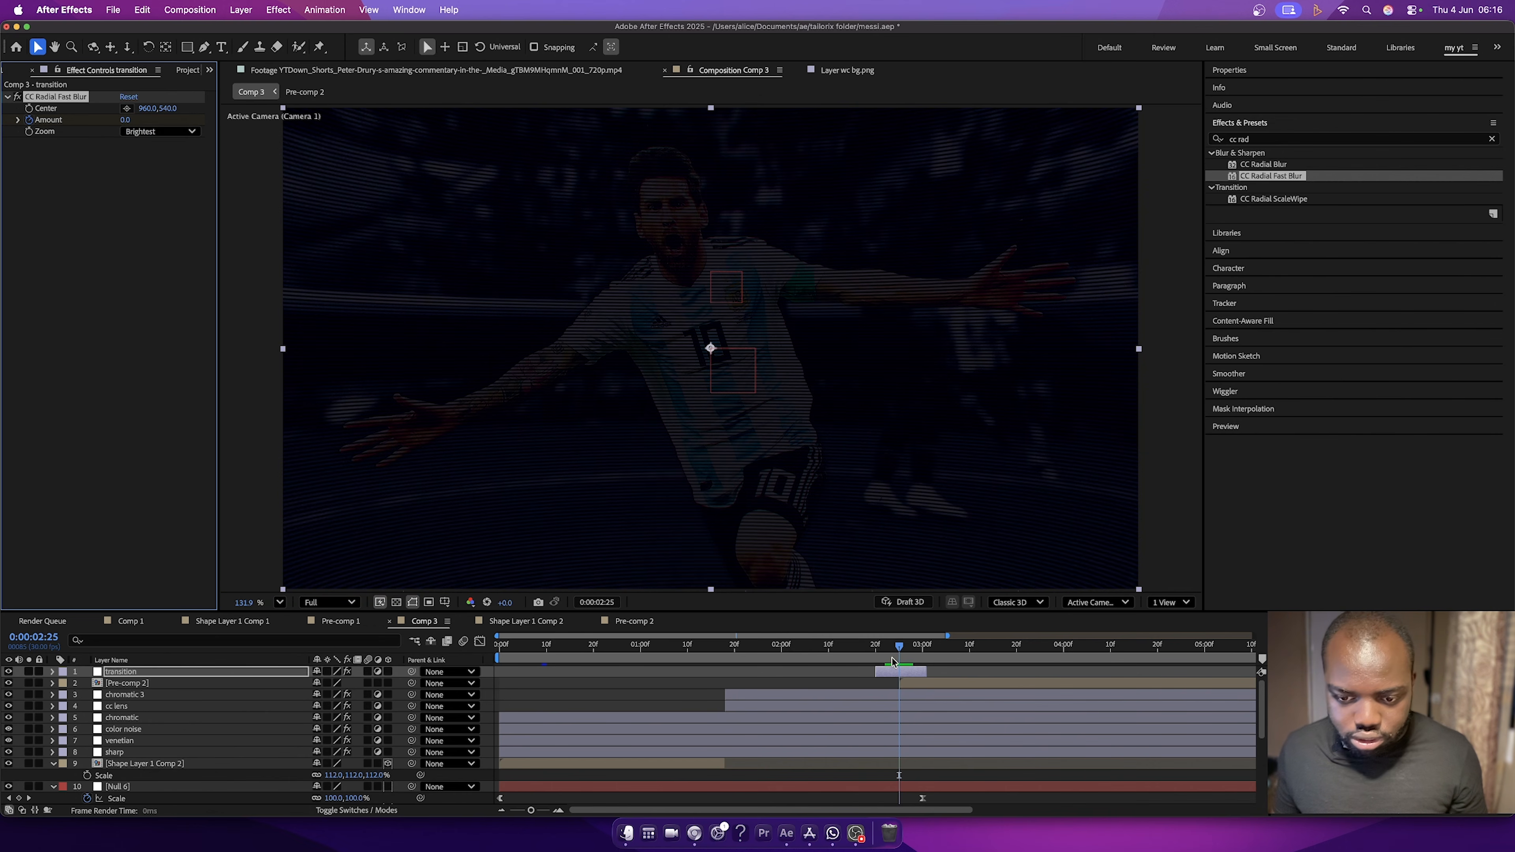
# Keyframe the radial blur's Amount at 0 on the transition layer's start, 94 at 0:00:02:25, and 0 at the layer's end.
pyautogui.press('u')
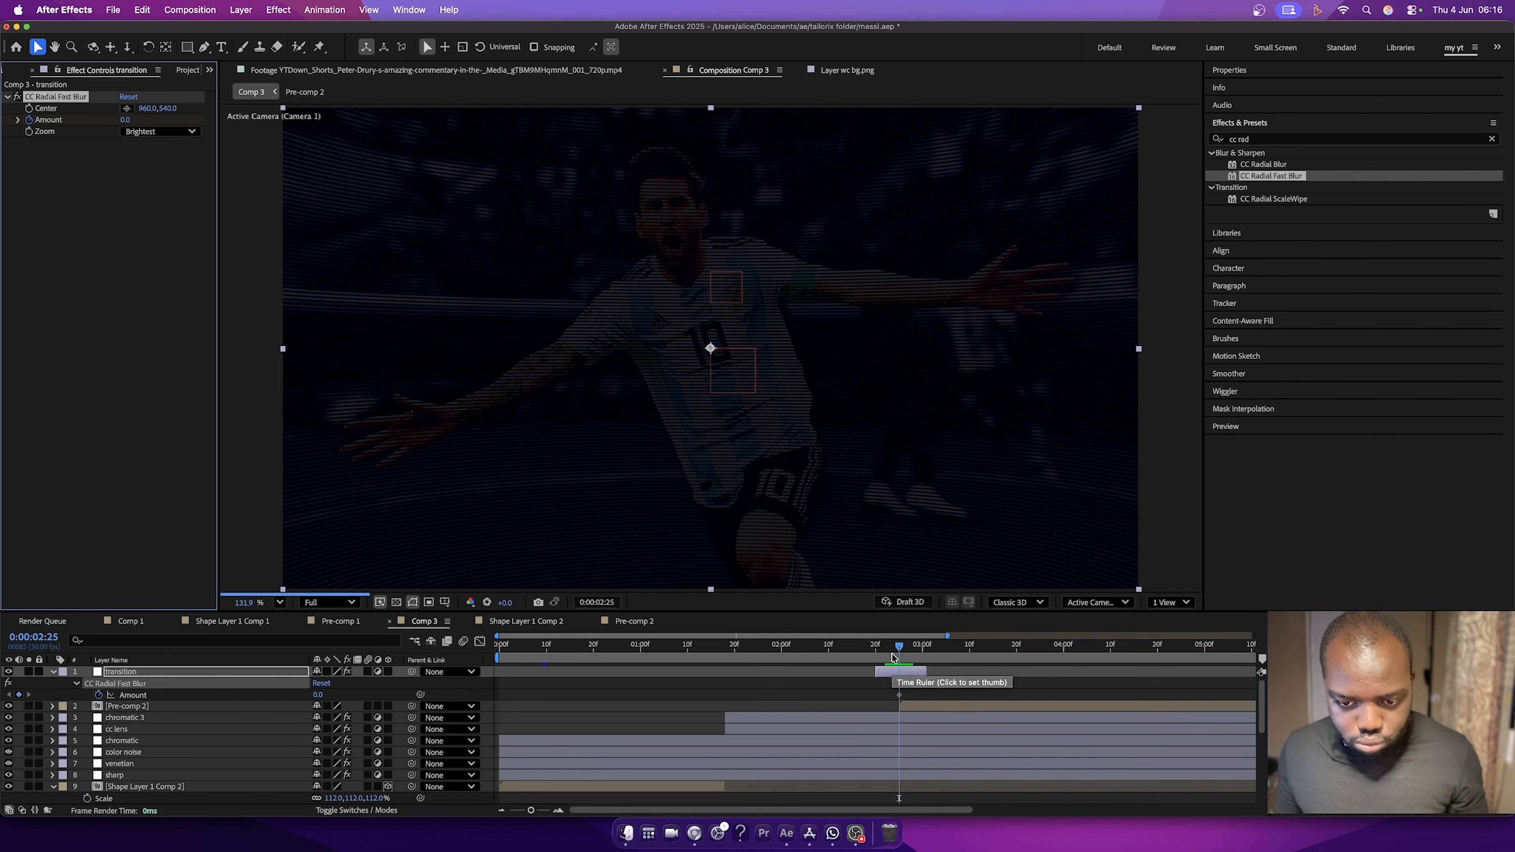
pyautogui.click(876, 656)
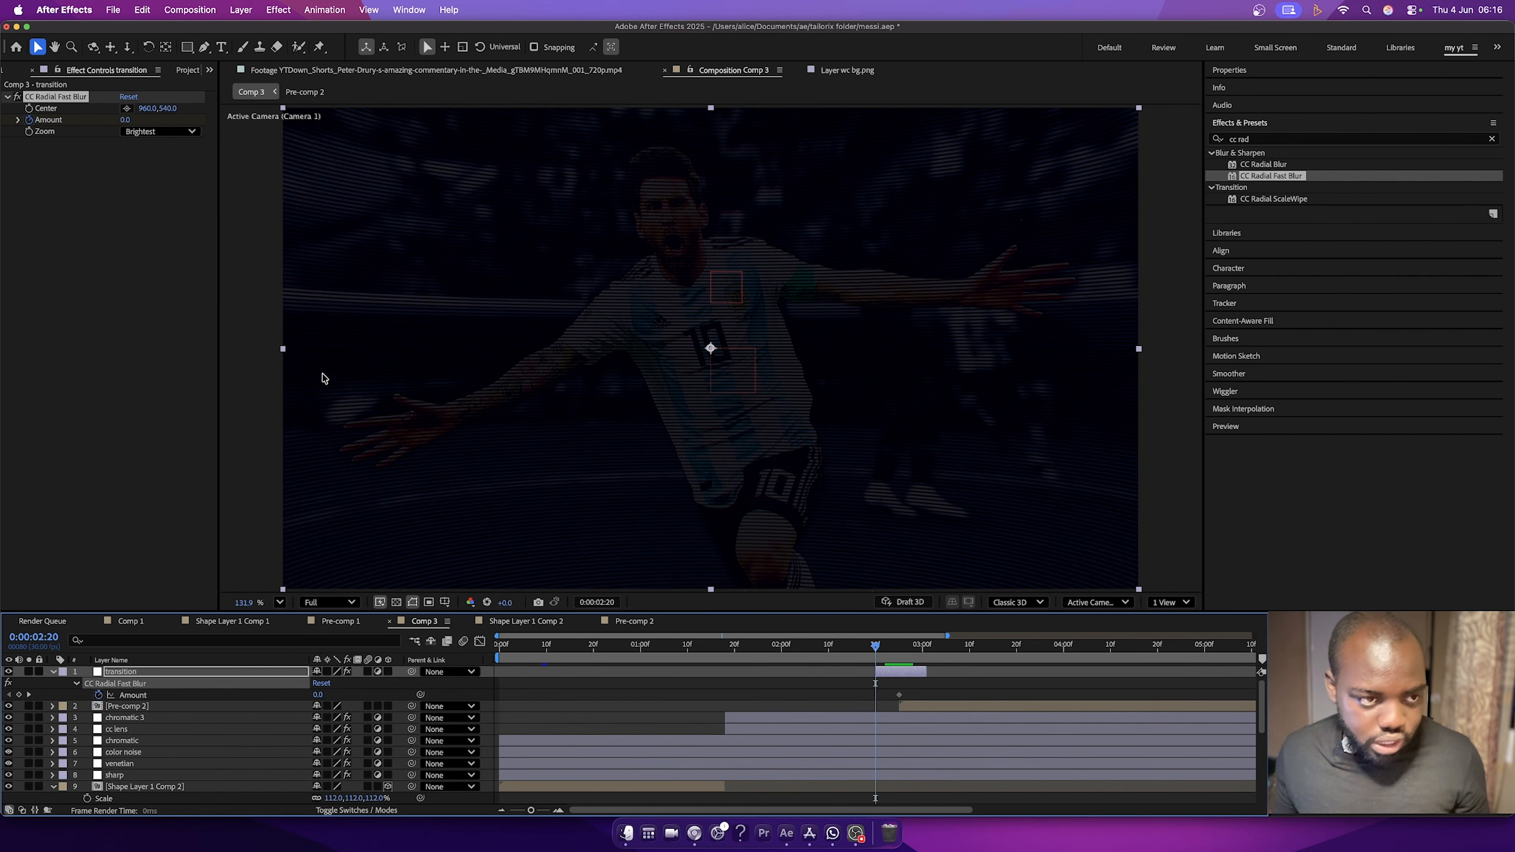
pyautogui.moveTo(124, 121); pyautogui.dragTo(188, 120)
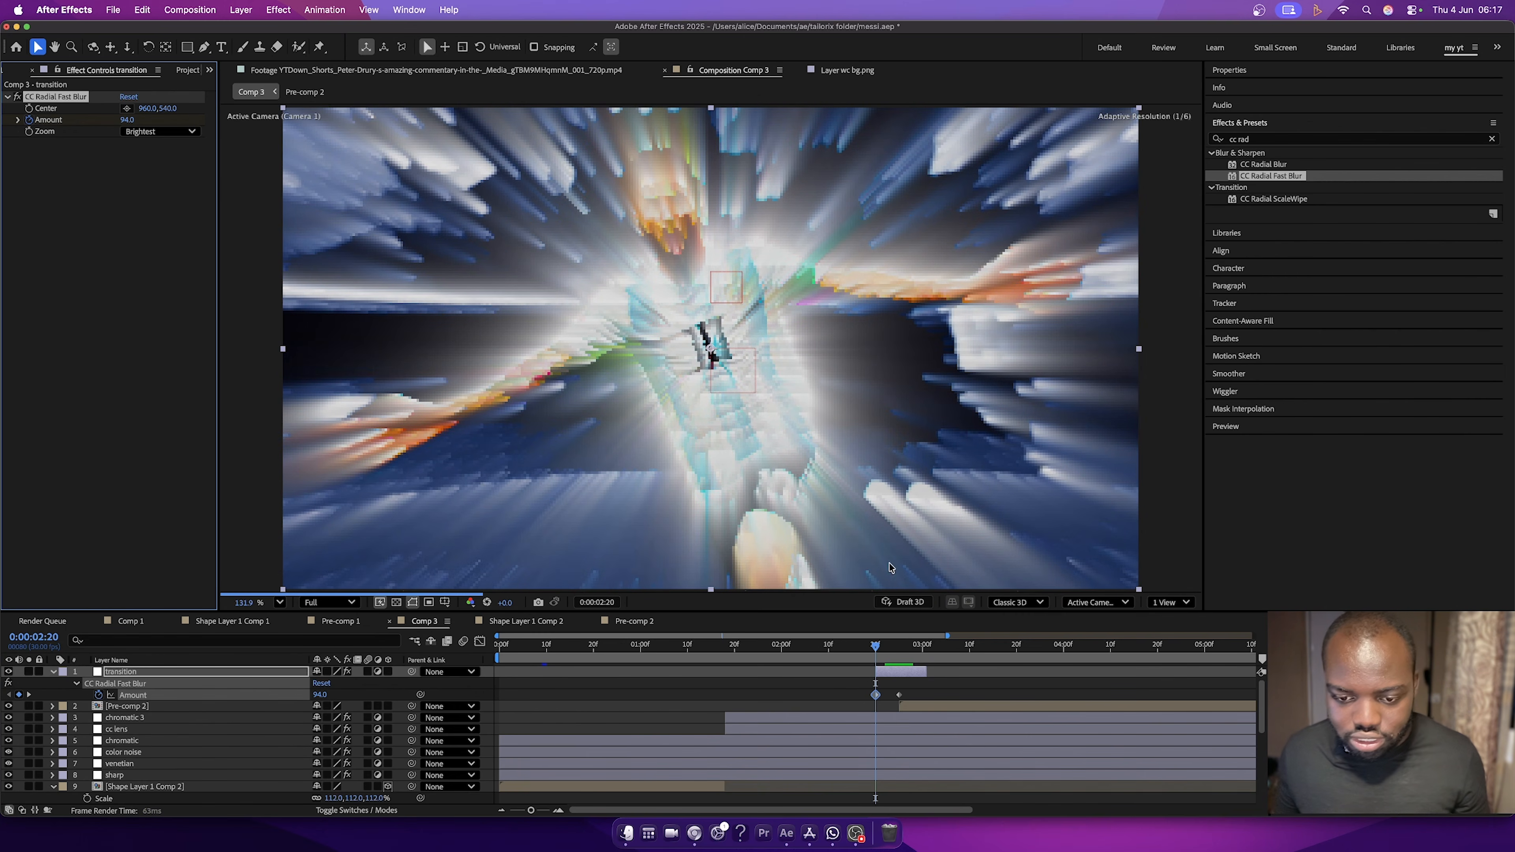
pyautogui.moveTo(899, 694)
pyautogui.mouseDown()
pyautogui.moveTo(858, 693)
pyautogui.moveTo(895, 695)
pyautogui.moveTo(875, 695)
pyautogui.mouseUp()
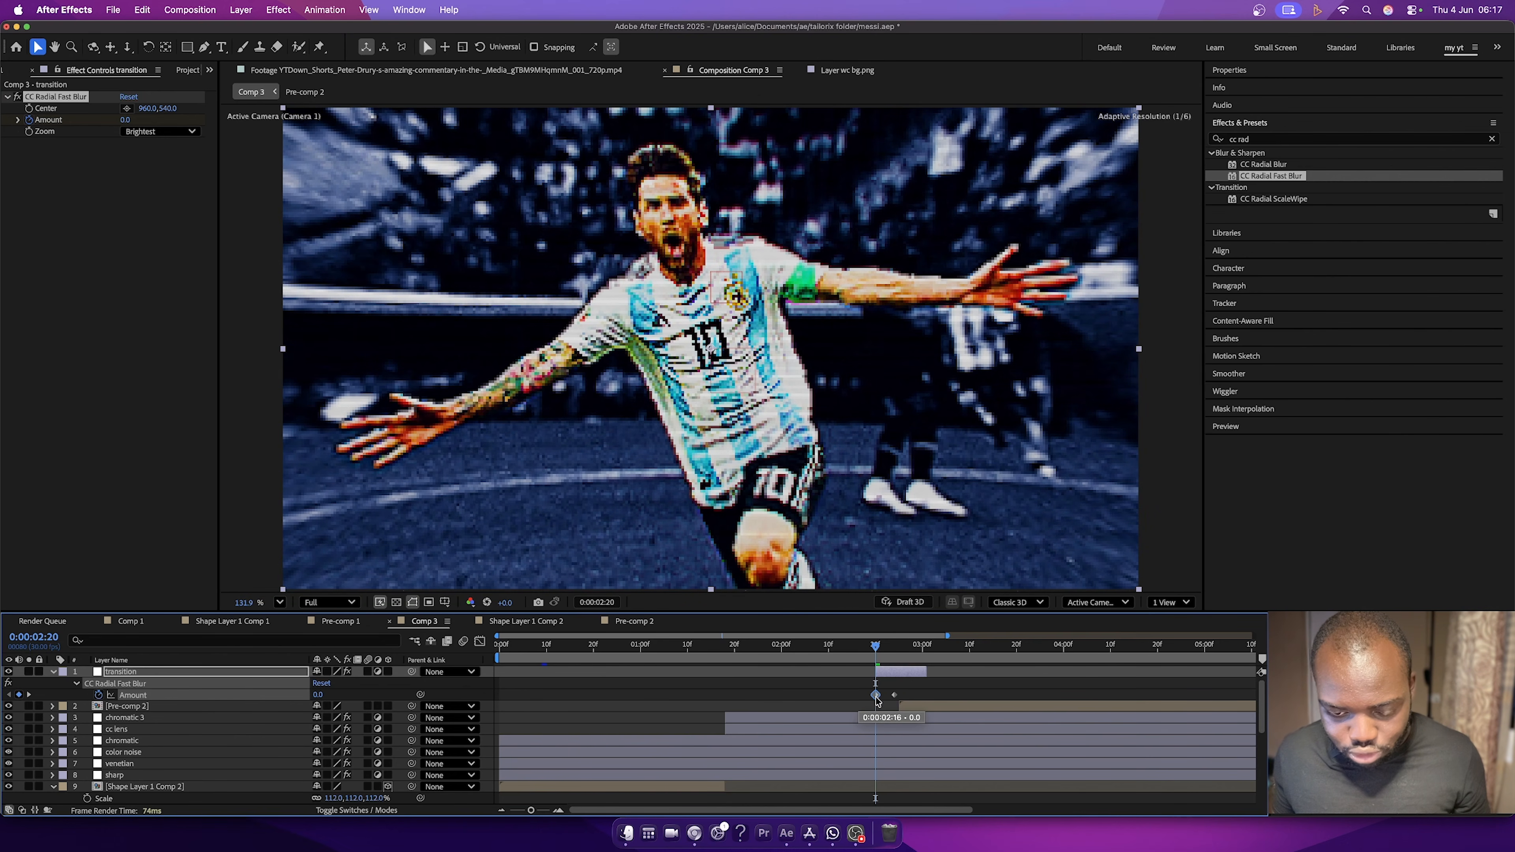
pyautogui.click(926, 648)
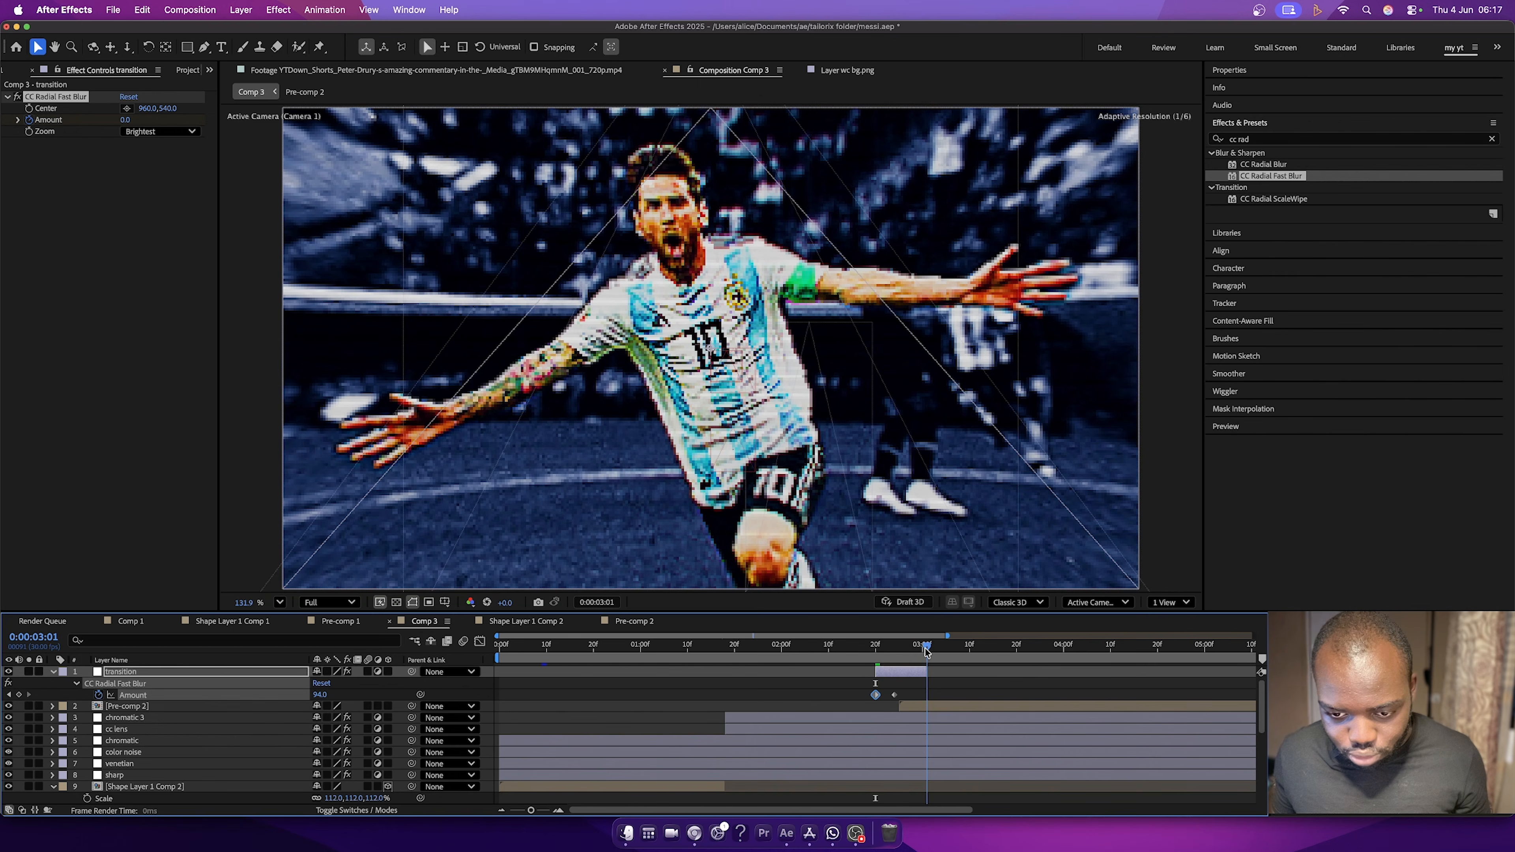
pyautogui.moveTo(894, 694); pyautogui.dragTo(899, 694)
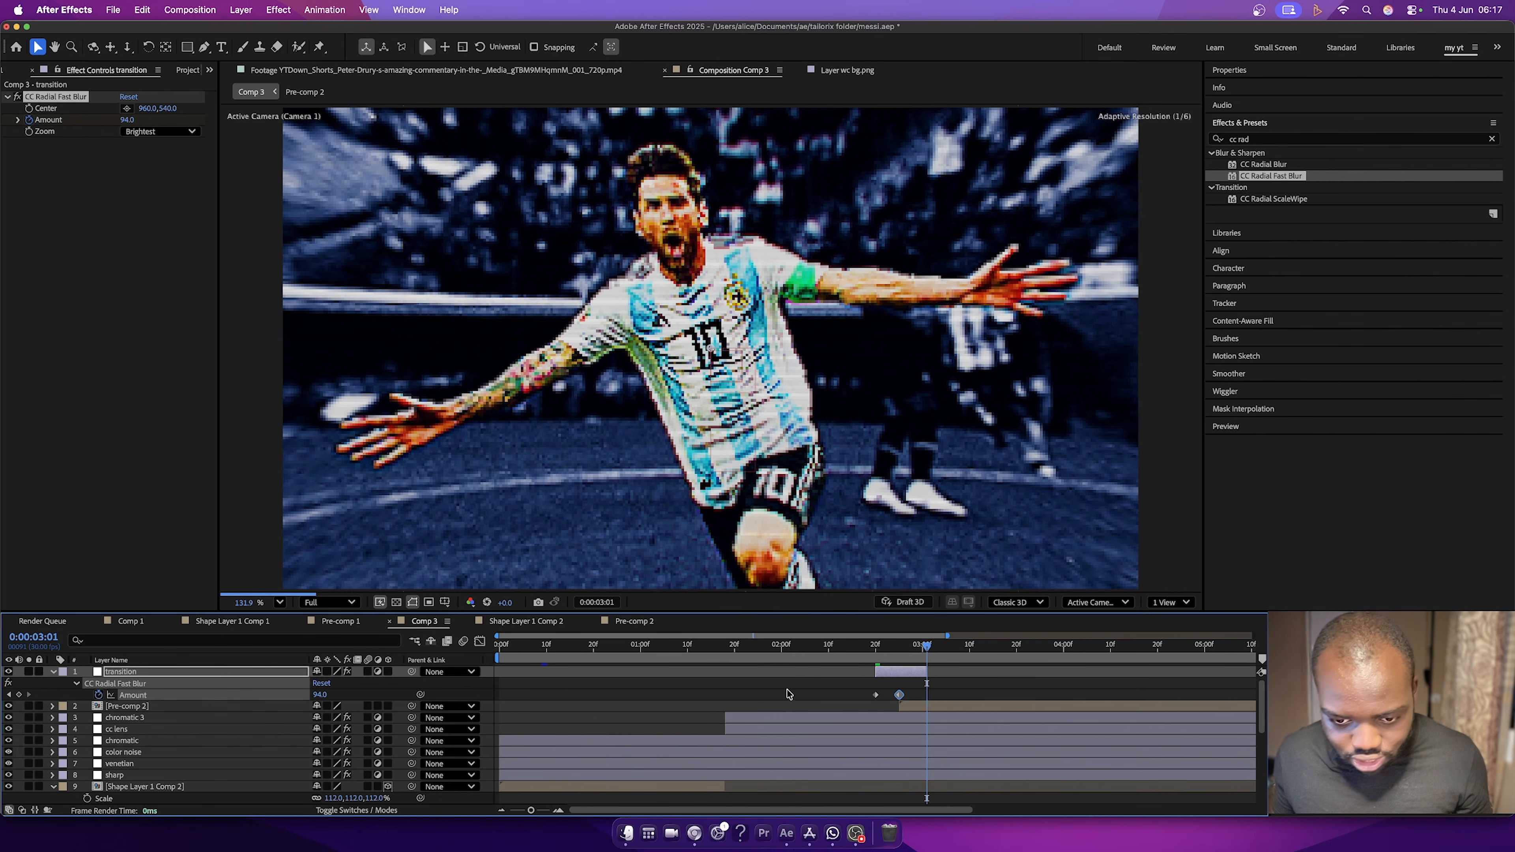
pyautogui.click(127, 120)
pyautogui.write('0')
pyautogui.press('Return')
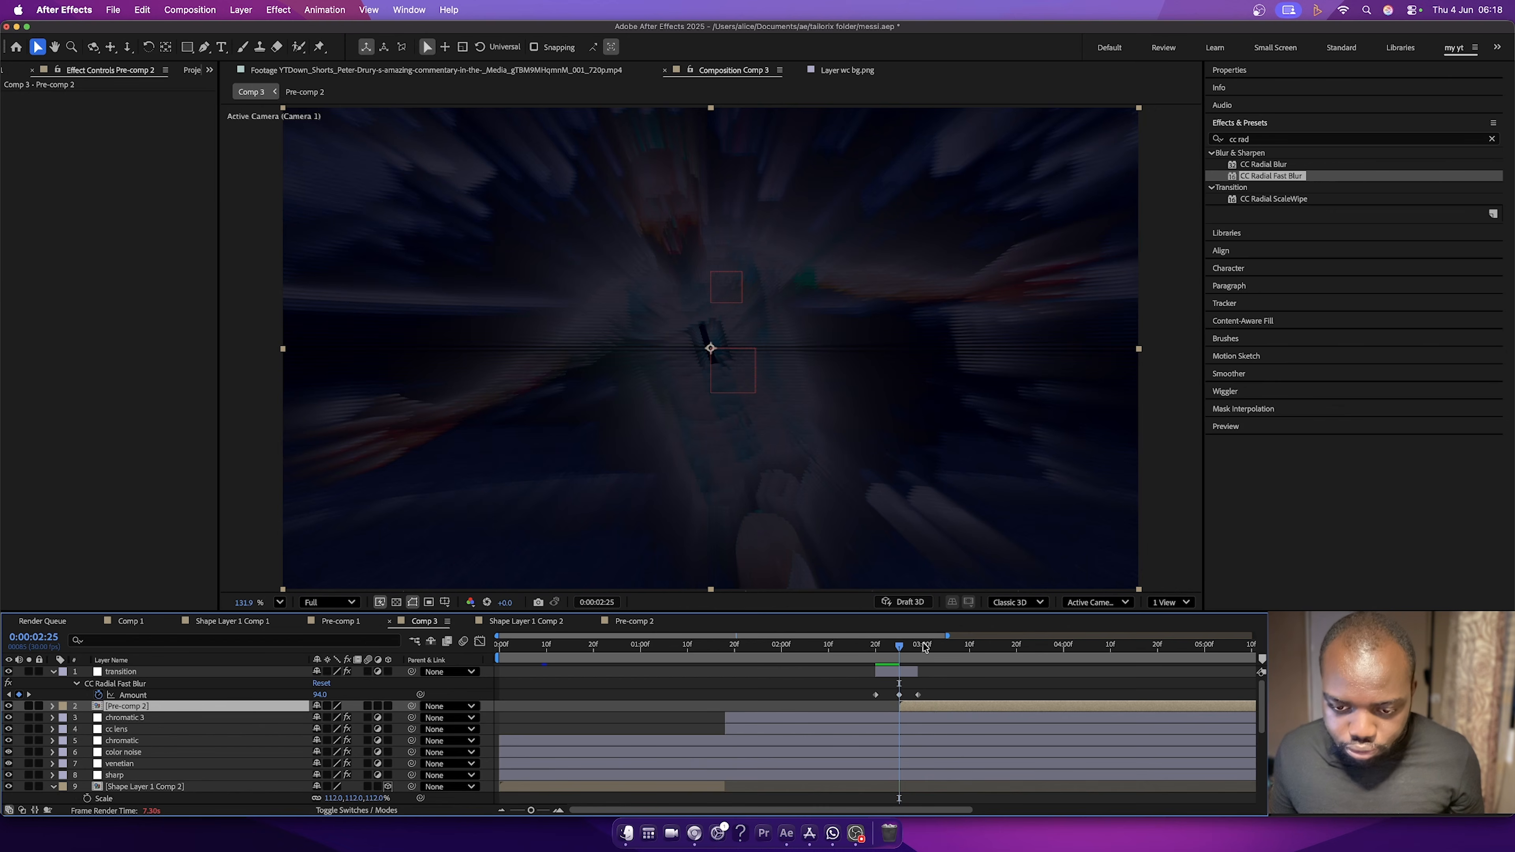
# Shift the transition layer and Pre-comp 2 together so that Pre-comp 2 starts at 0:00:03:00.
pyautogui.click(923, 646)
pyautogui.moveTo(907, 673); pyautogui.dragTo(952, 707)
pyautogui.click(928, 717)
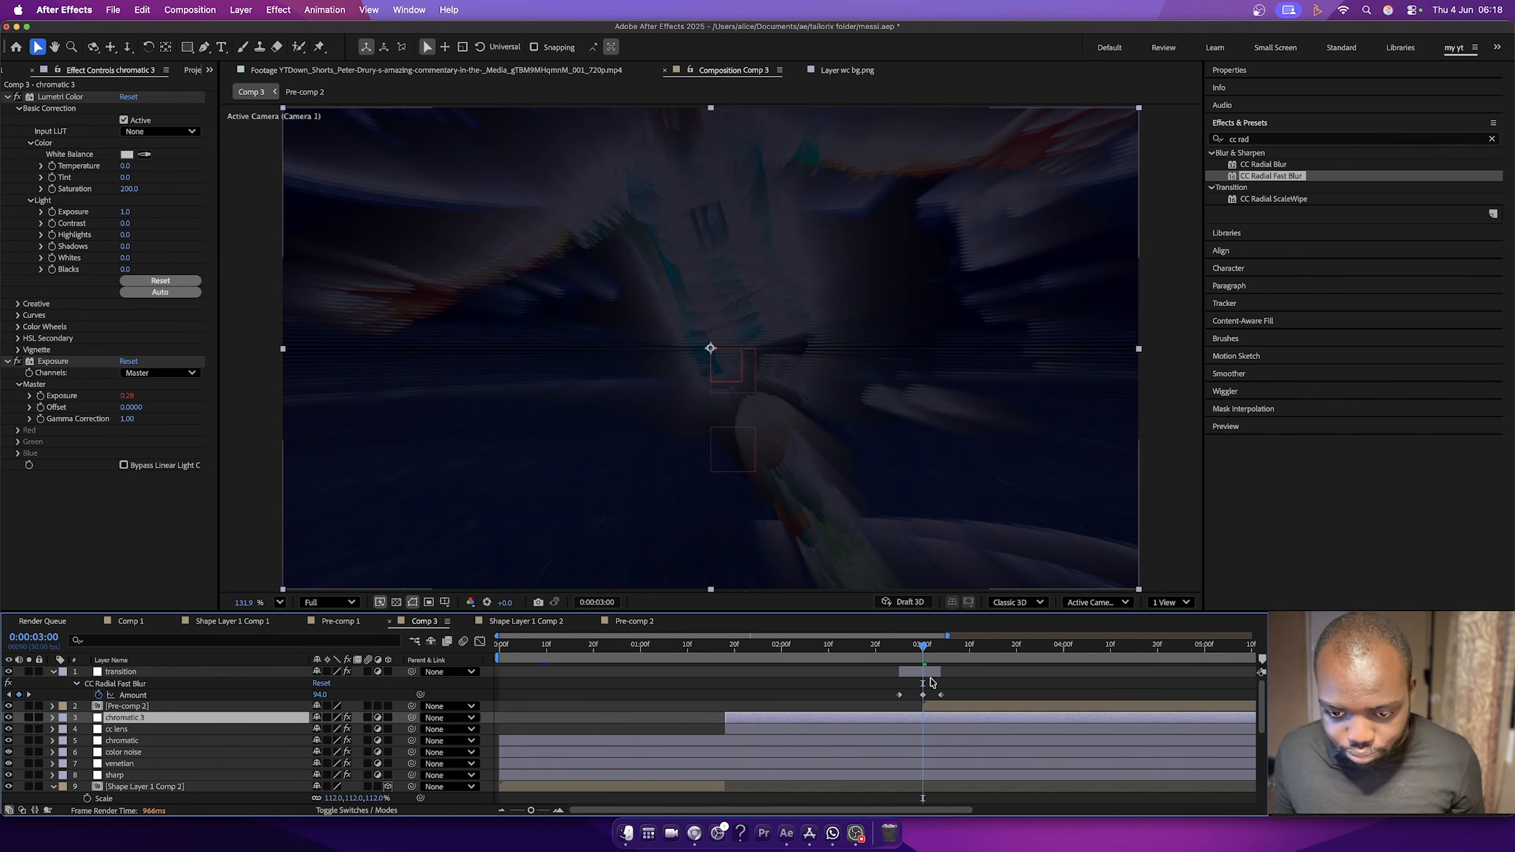
# Split all layers below Pre-comp 2 at 0:00:03:00 and delete the parts after the cut.
pyautogui.scroll(-5, 926, 721)
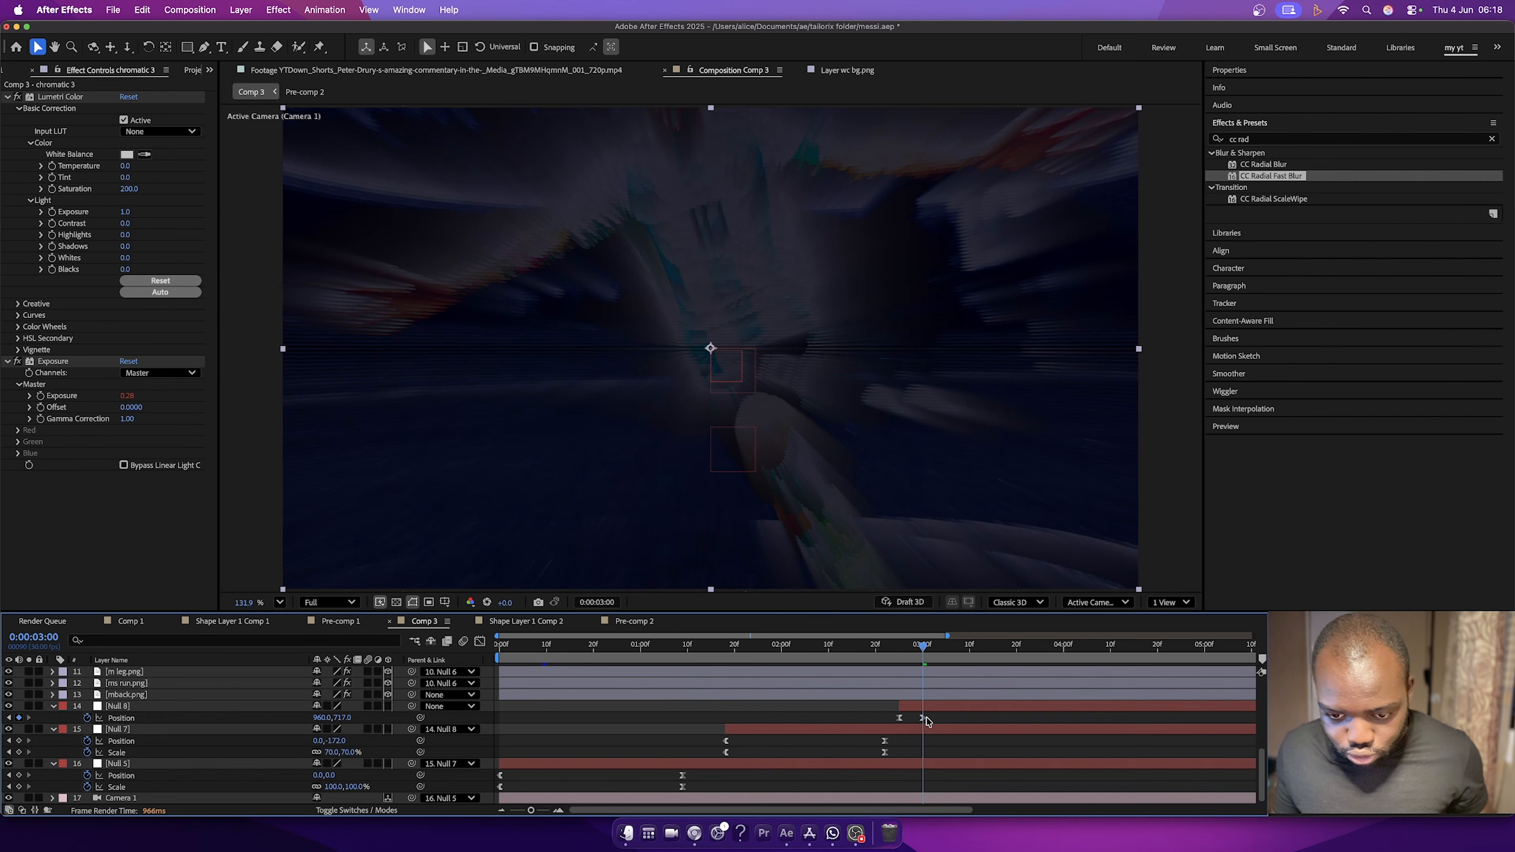
pyautogui.hscroll(5, 925, 752)
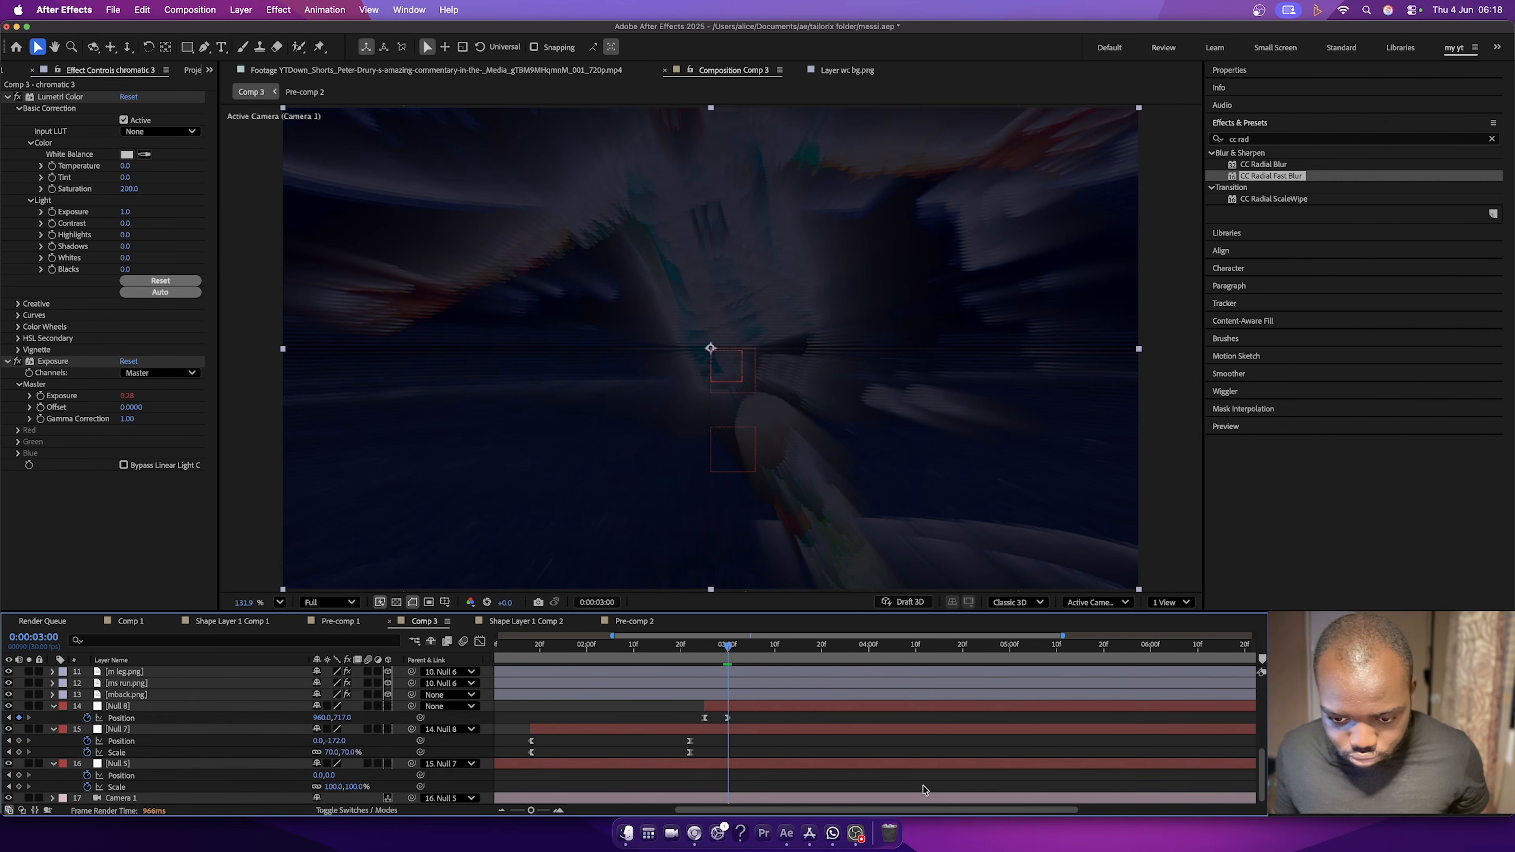
pyautogui.hotkey('ctrl', 'a')
pyautogui.scroll(5, 771, 776)
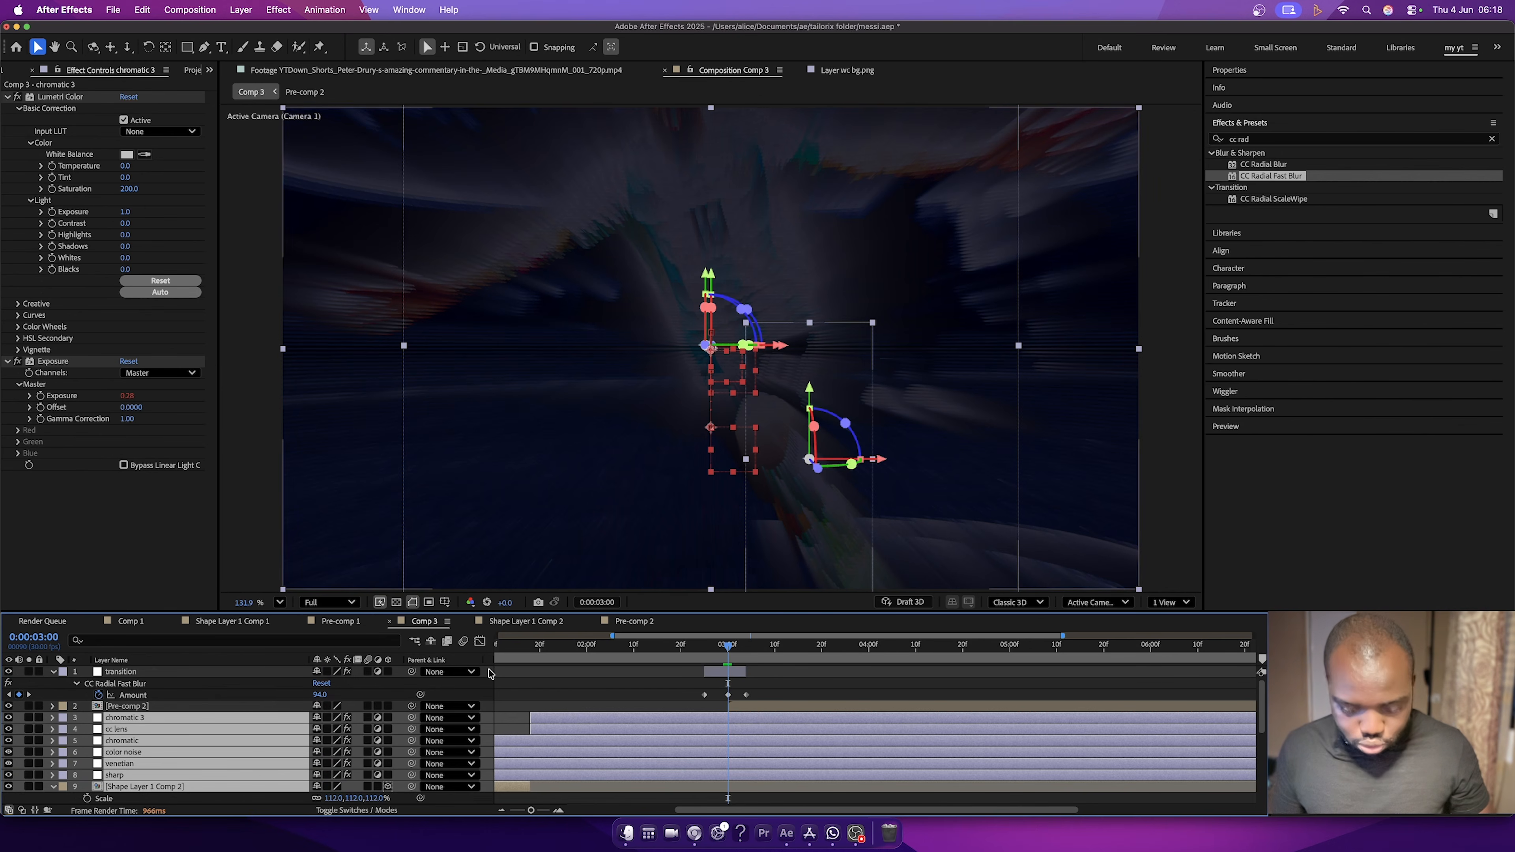
pyautogui.hotkey('ctrl', 'shift', 'd')
pyautogui.press('Delete')
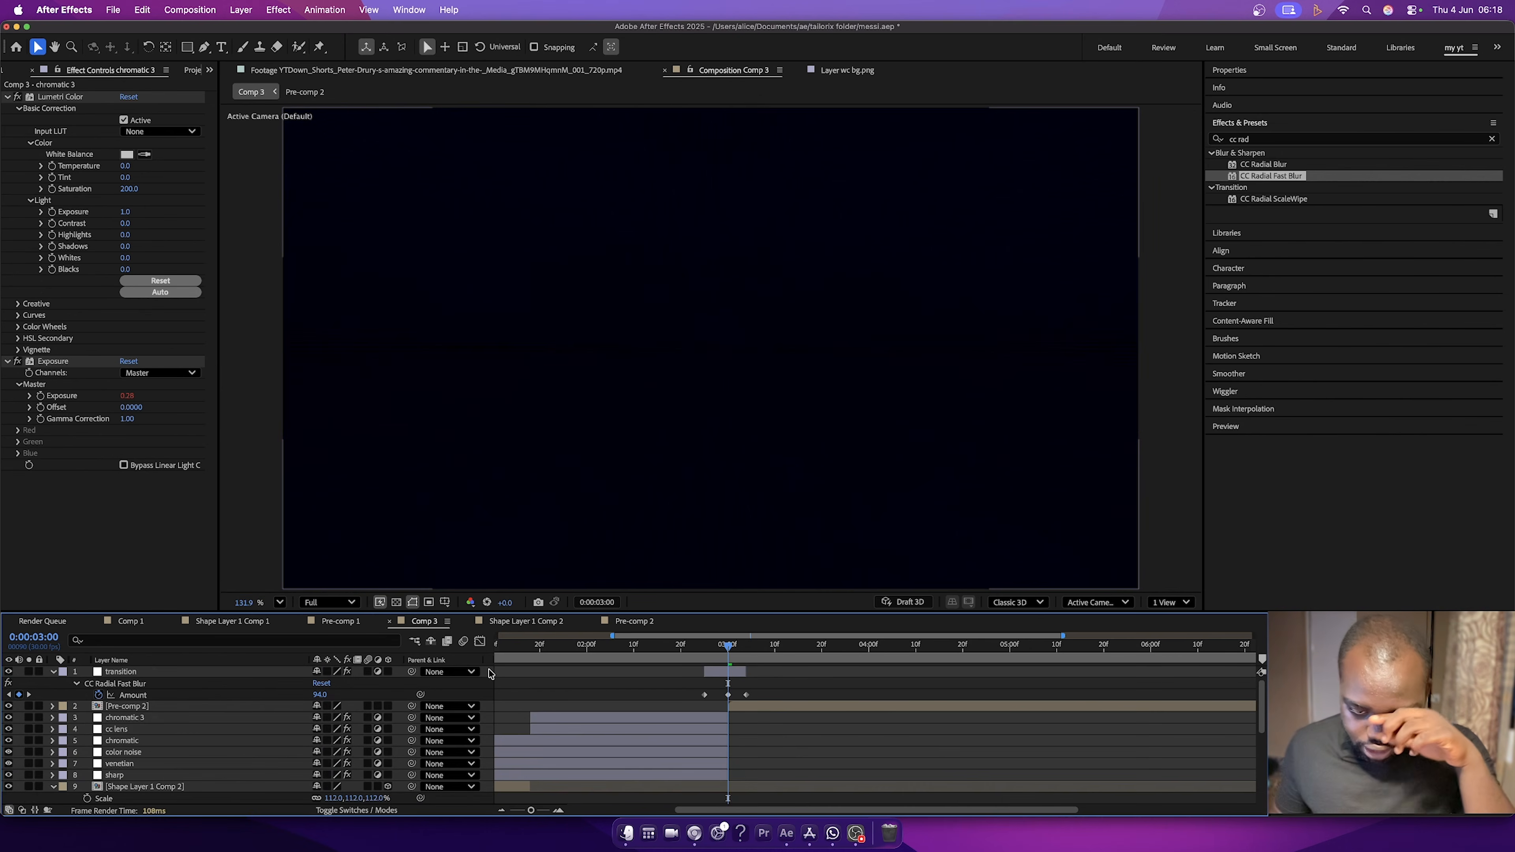
# Preview the blur transition into Pre-comp 2 from 0:00:02:23.
pyautogui.click(704, 644)
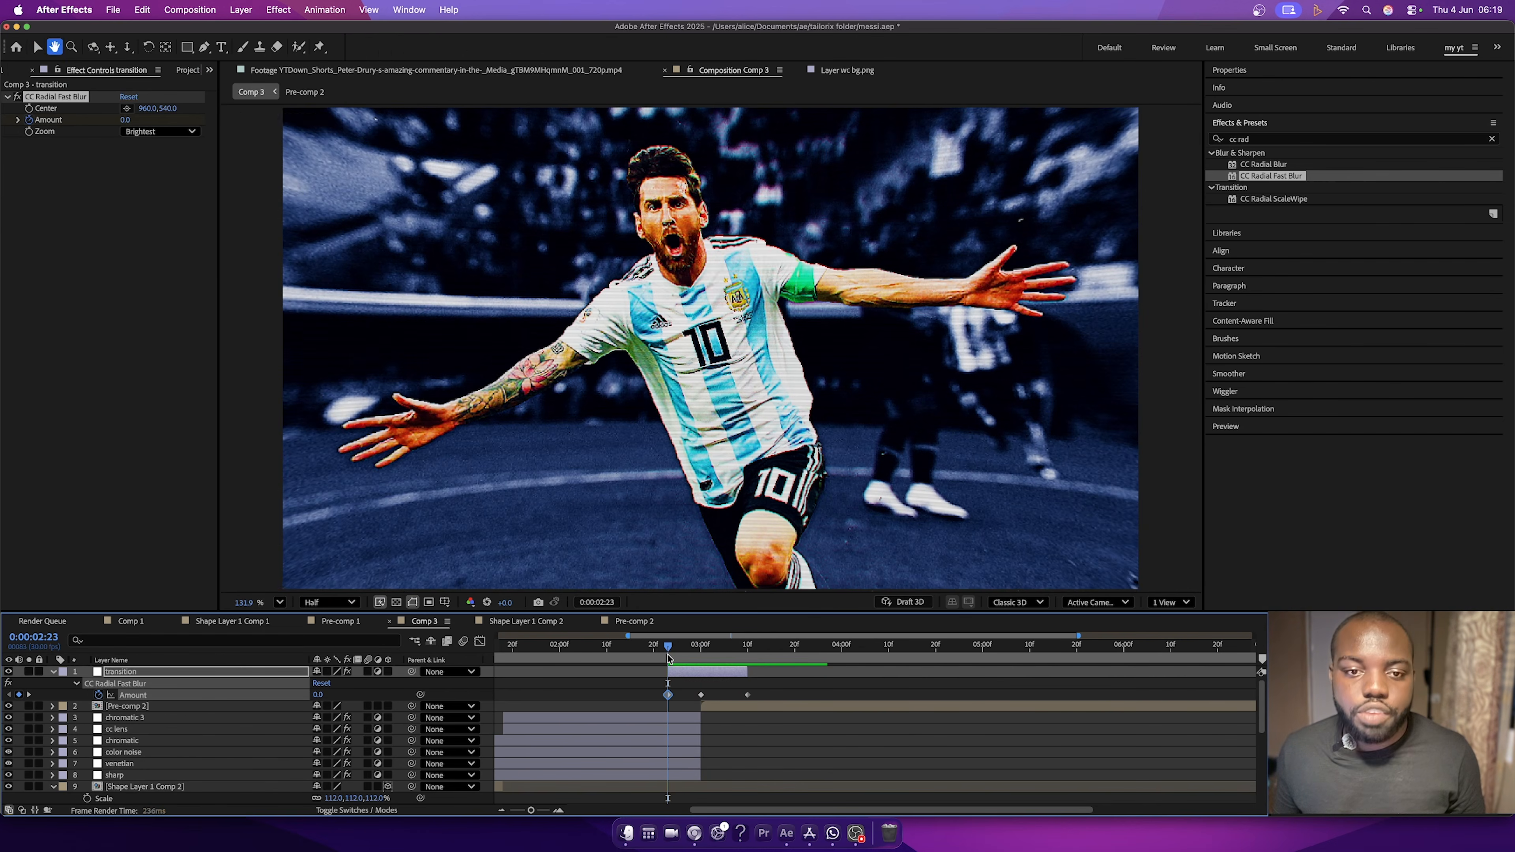
pyautogui.click(668, 655)
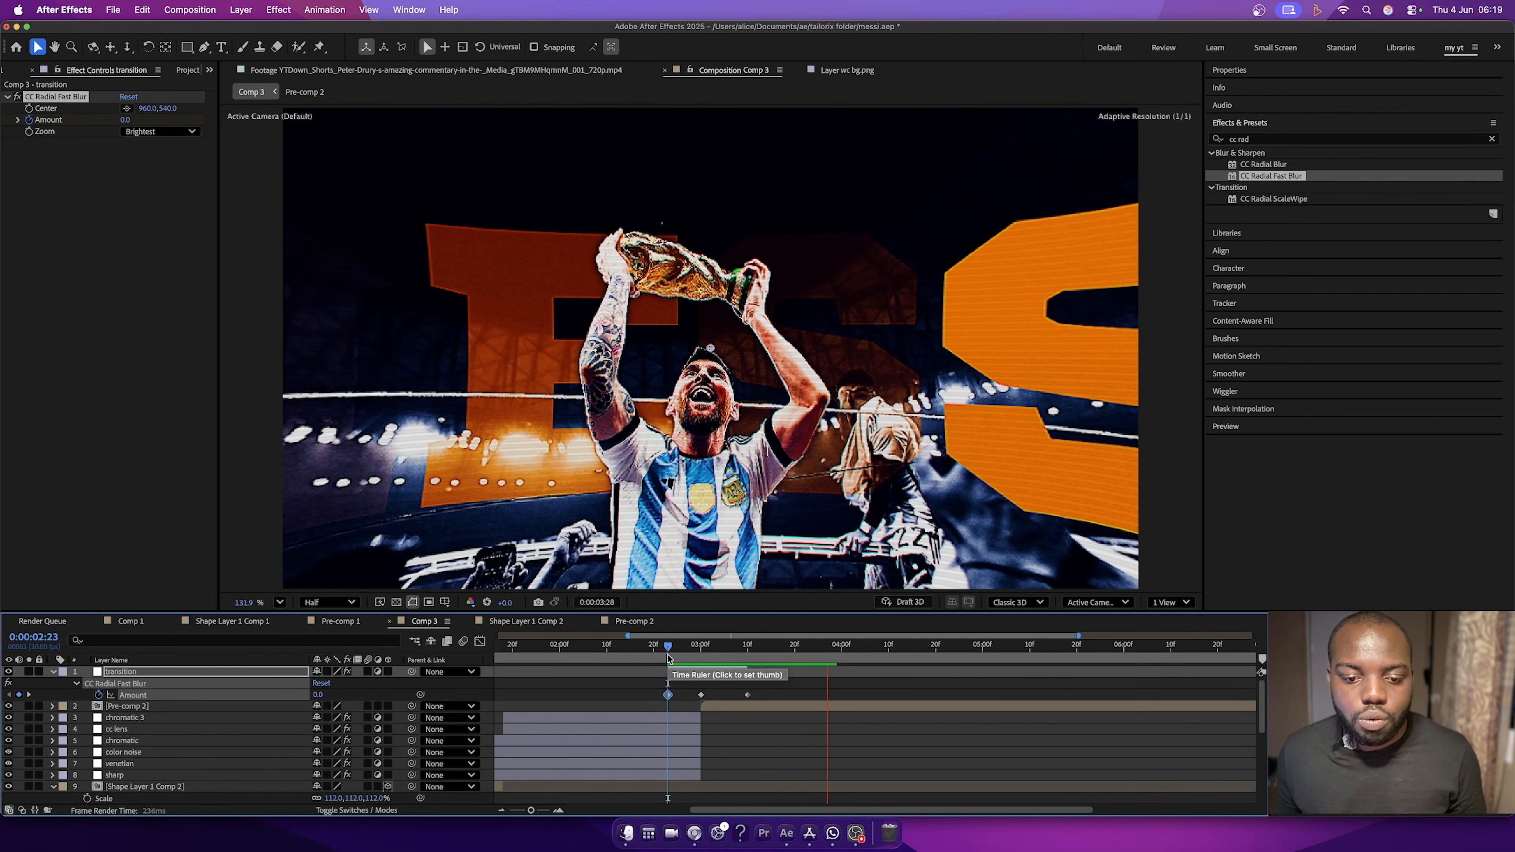
pyautogui.press('space')
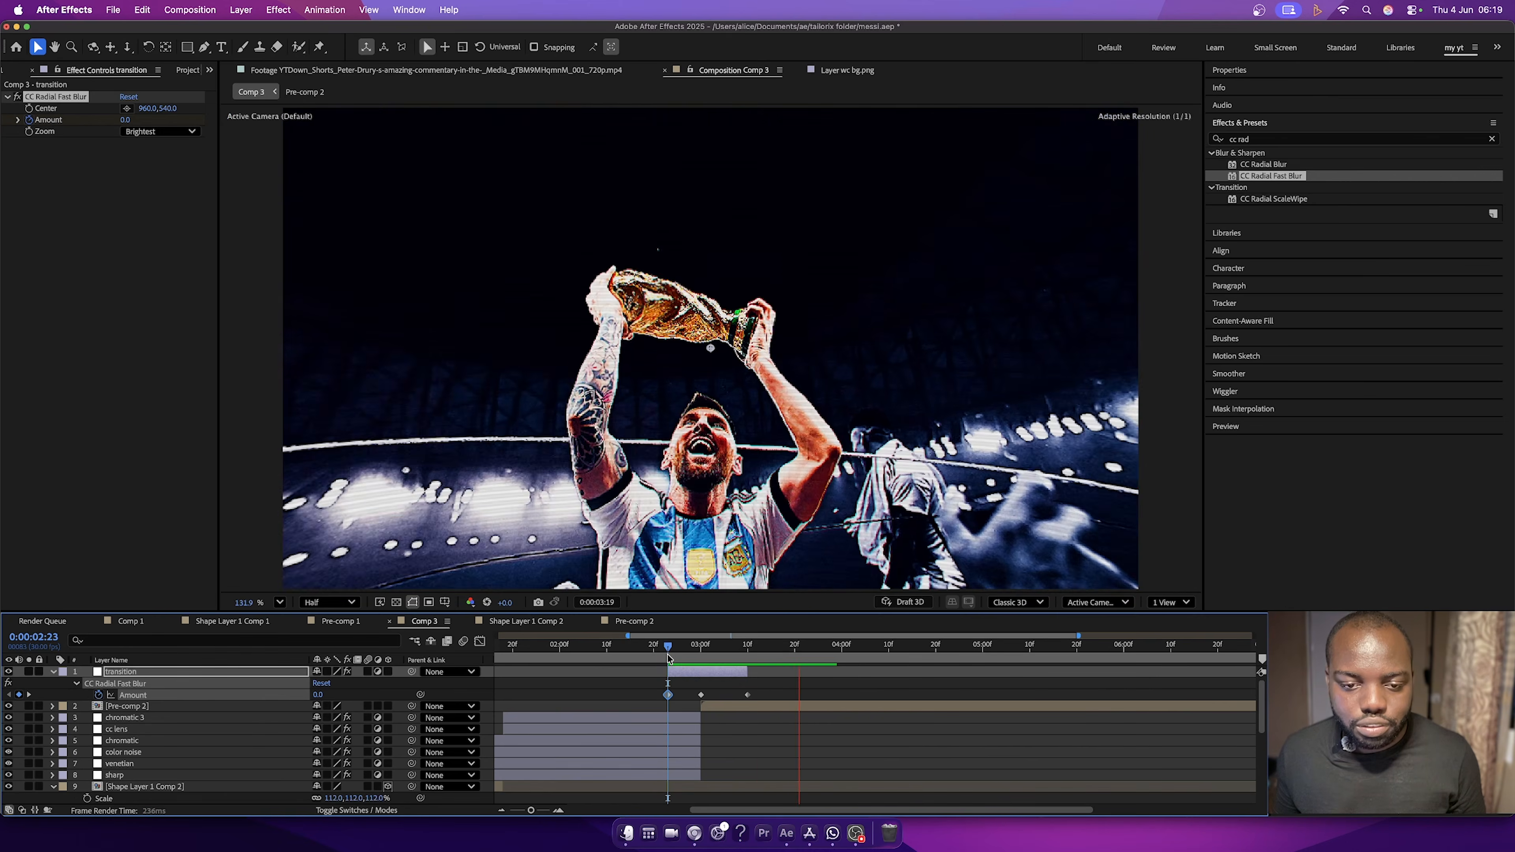
pyautogui.press('space')
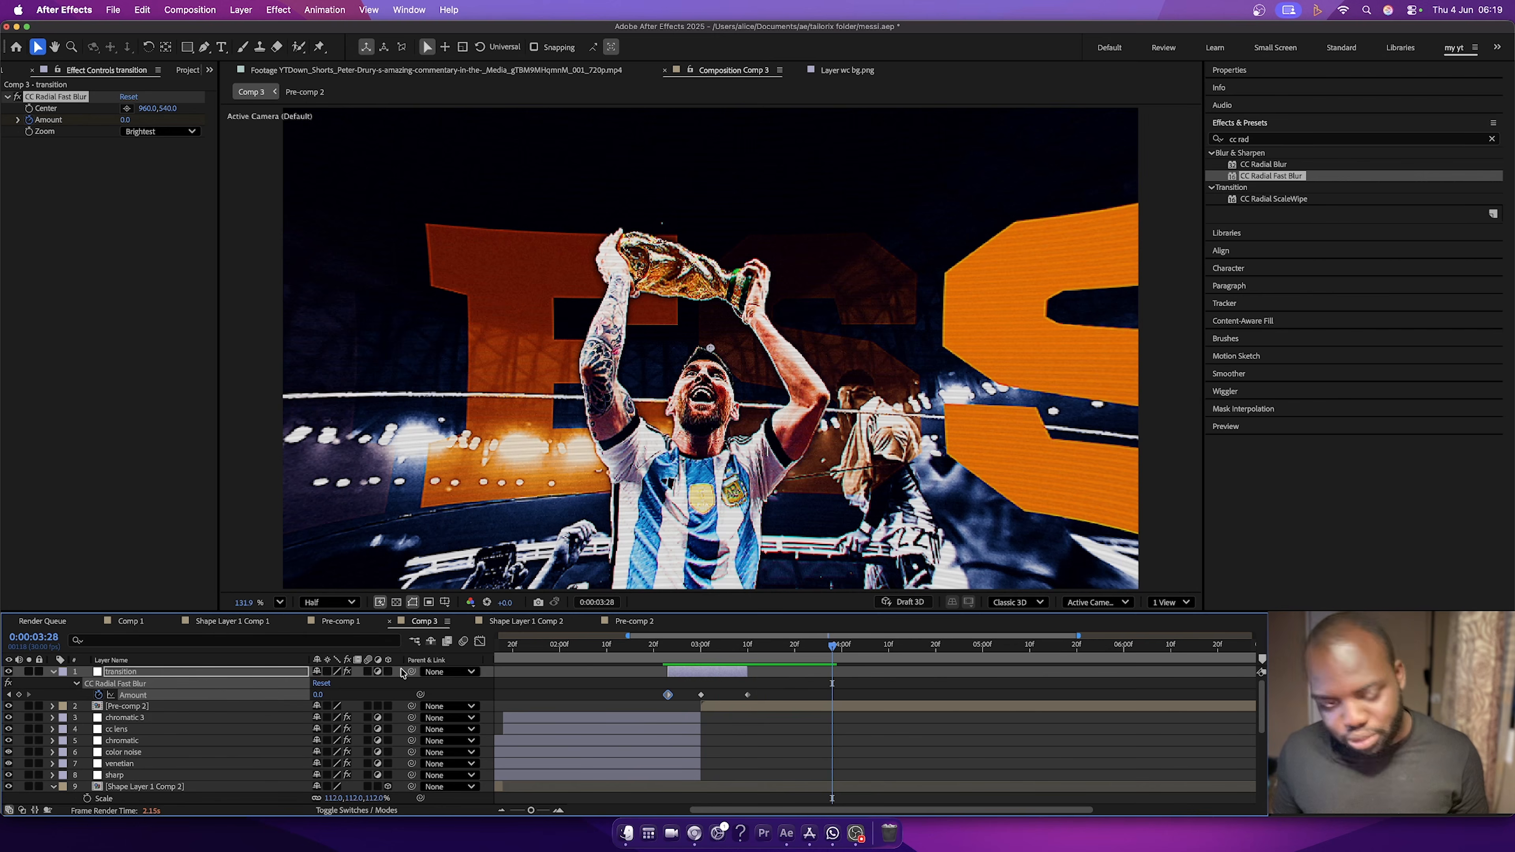
# Duplicate the transition layer and trim the copy to a thin sliver just before the cut to Pre-comp 2.
pyautogui.click(377, 666)
pyautogui.click(203, 673)
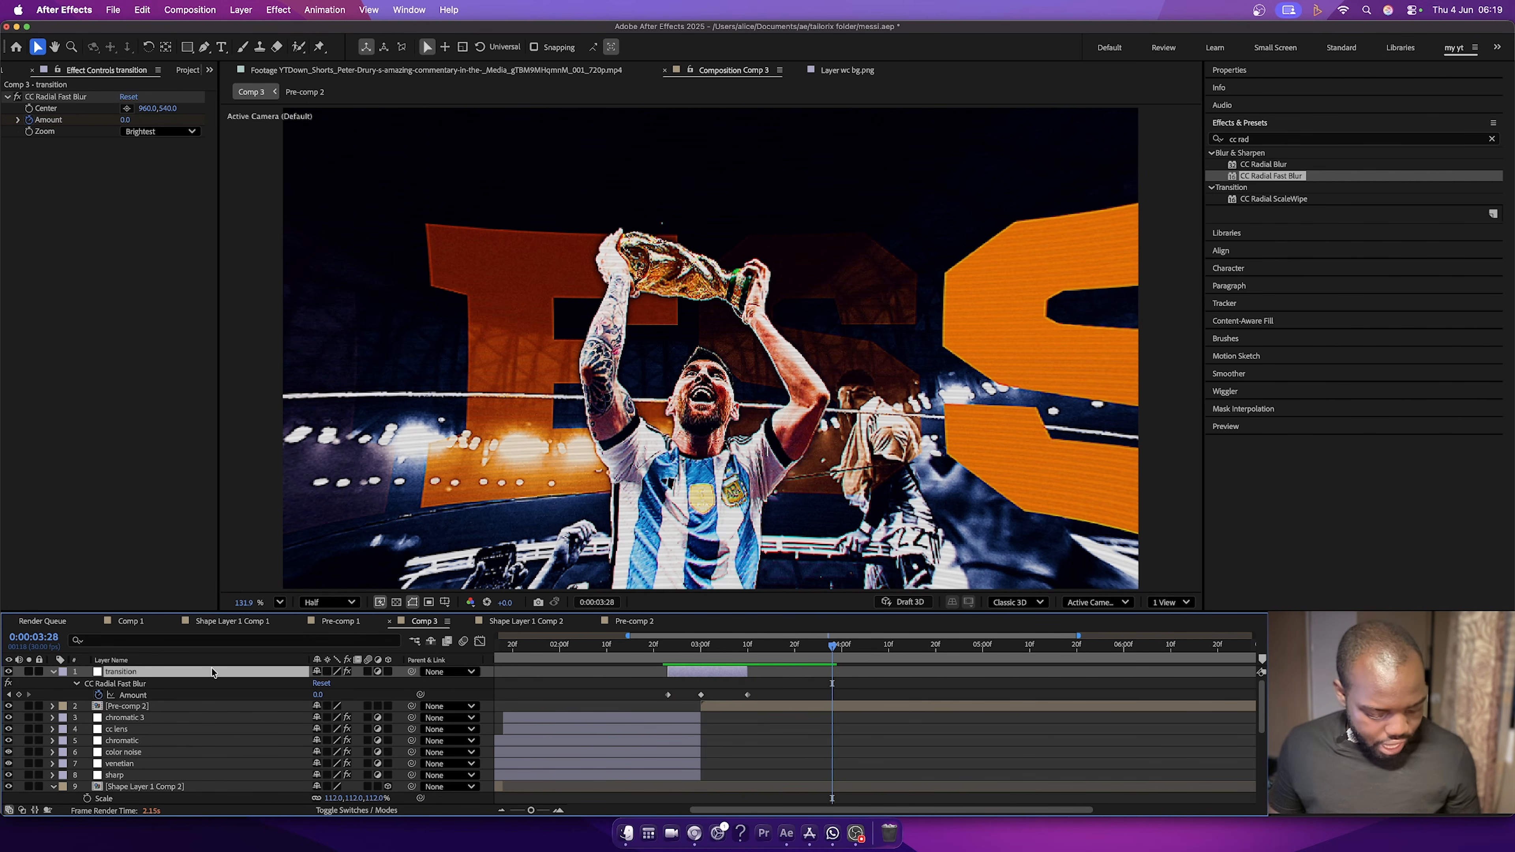
pyautogui.press('super+d')
pyautogui.moveTo(663, 672); pyautogui.dragTo(704, 680)
# Rename the short transition copy as turb and remove its CC Radial Fast Blur effect.
pyautogui.rightClick(134, 671)
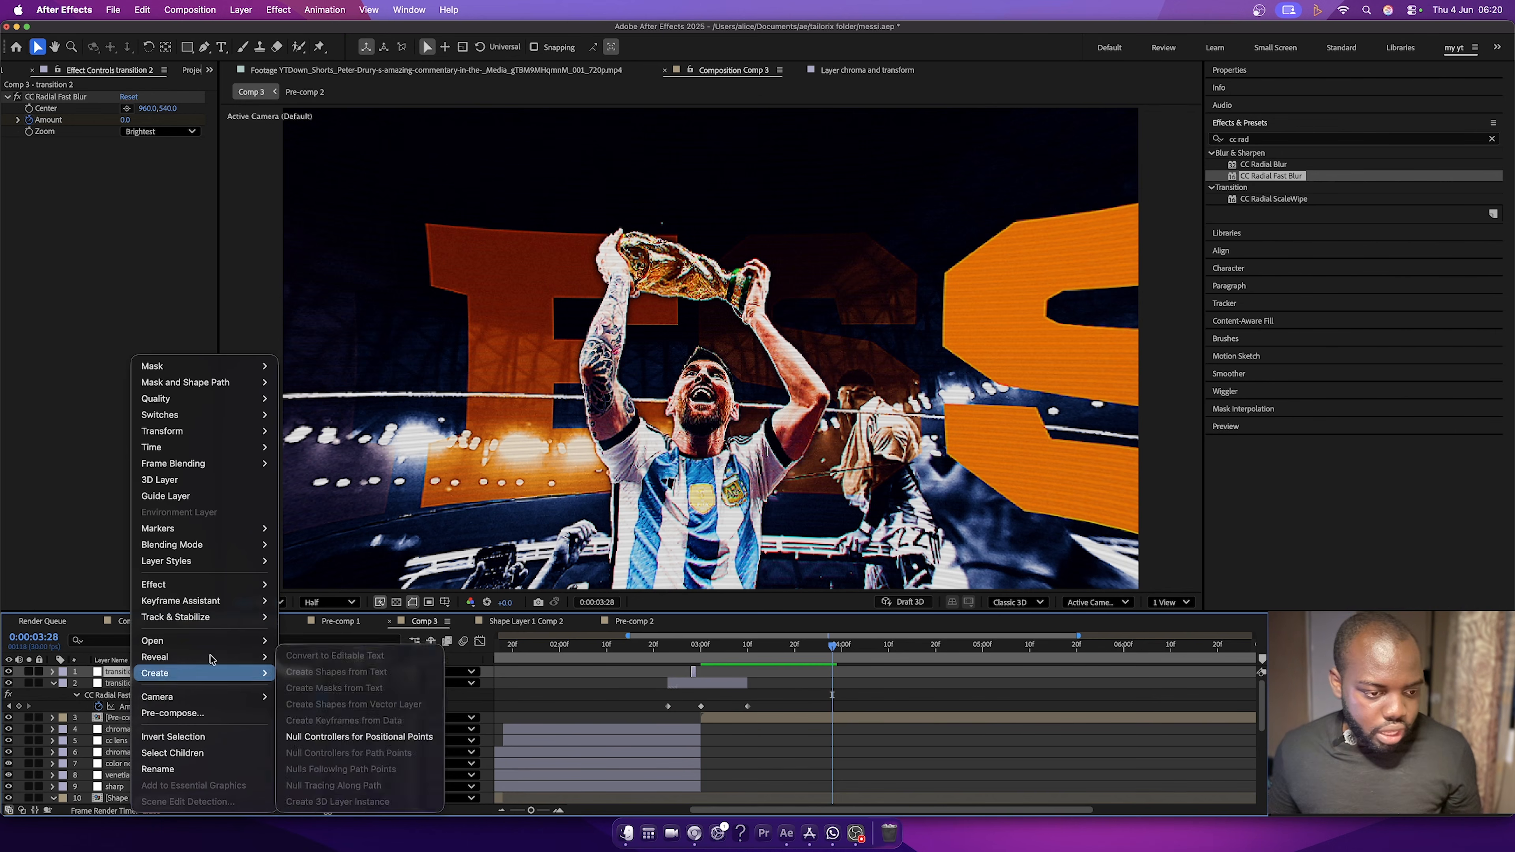
pyautogui.moveTo(165, 675)
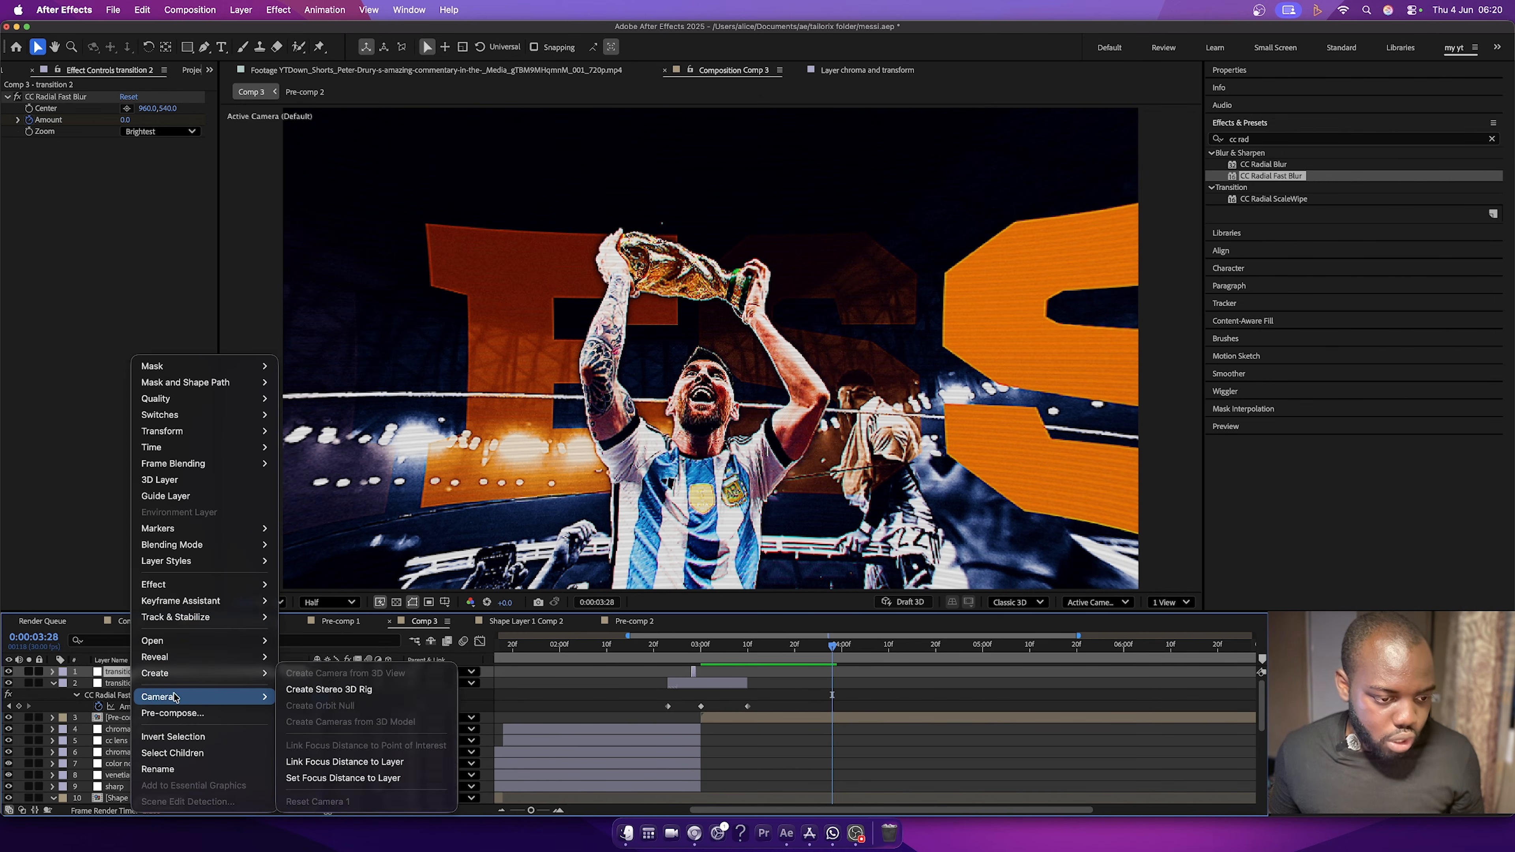
pyautogui.click(159, 768)
pyautogui.write('turb')
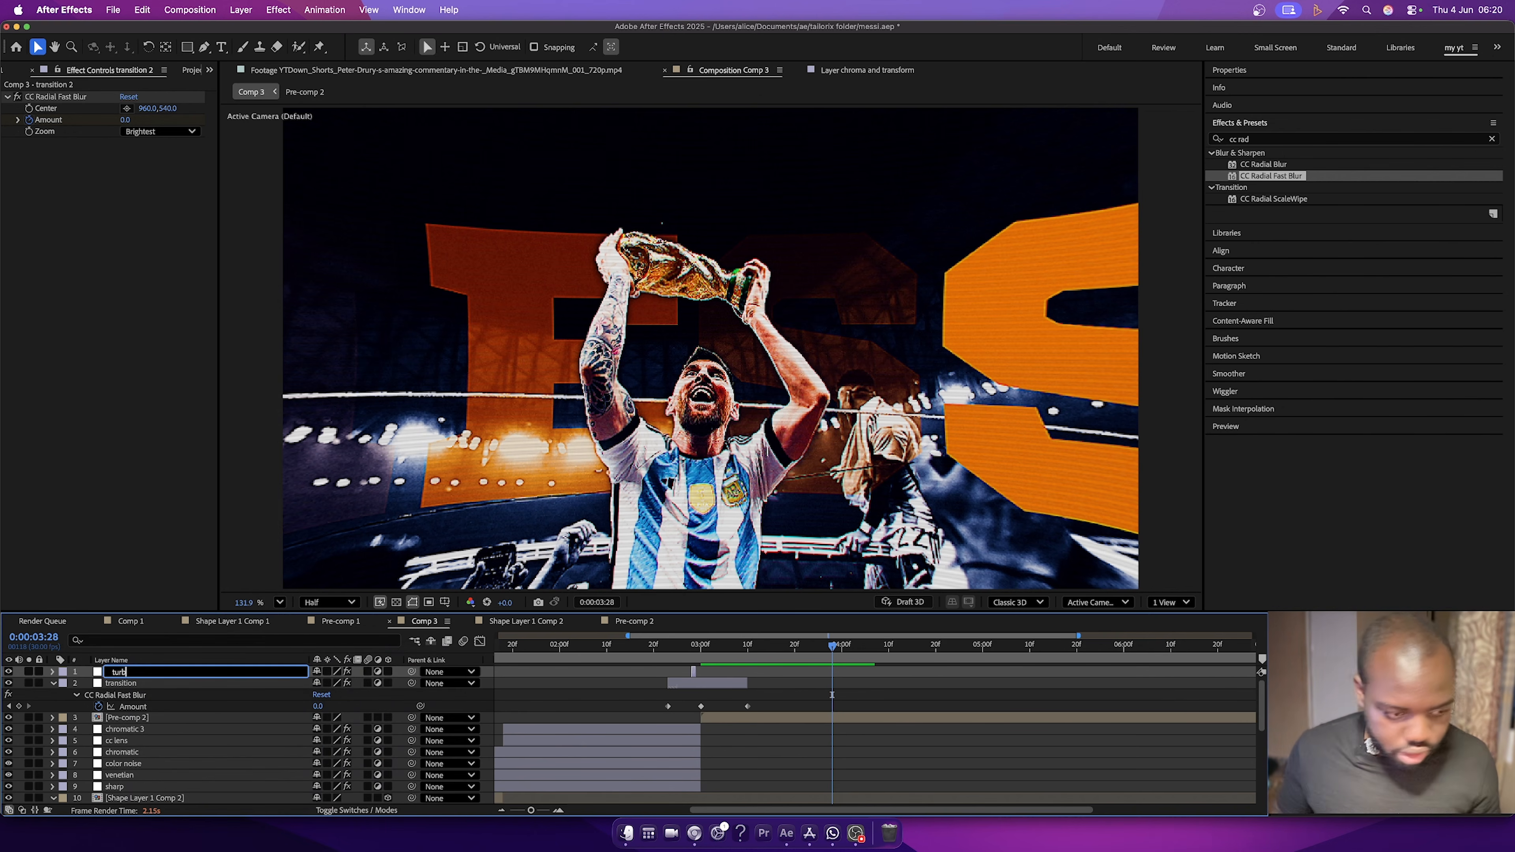
pyautogui.press('Return')
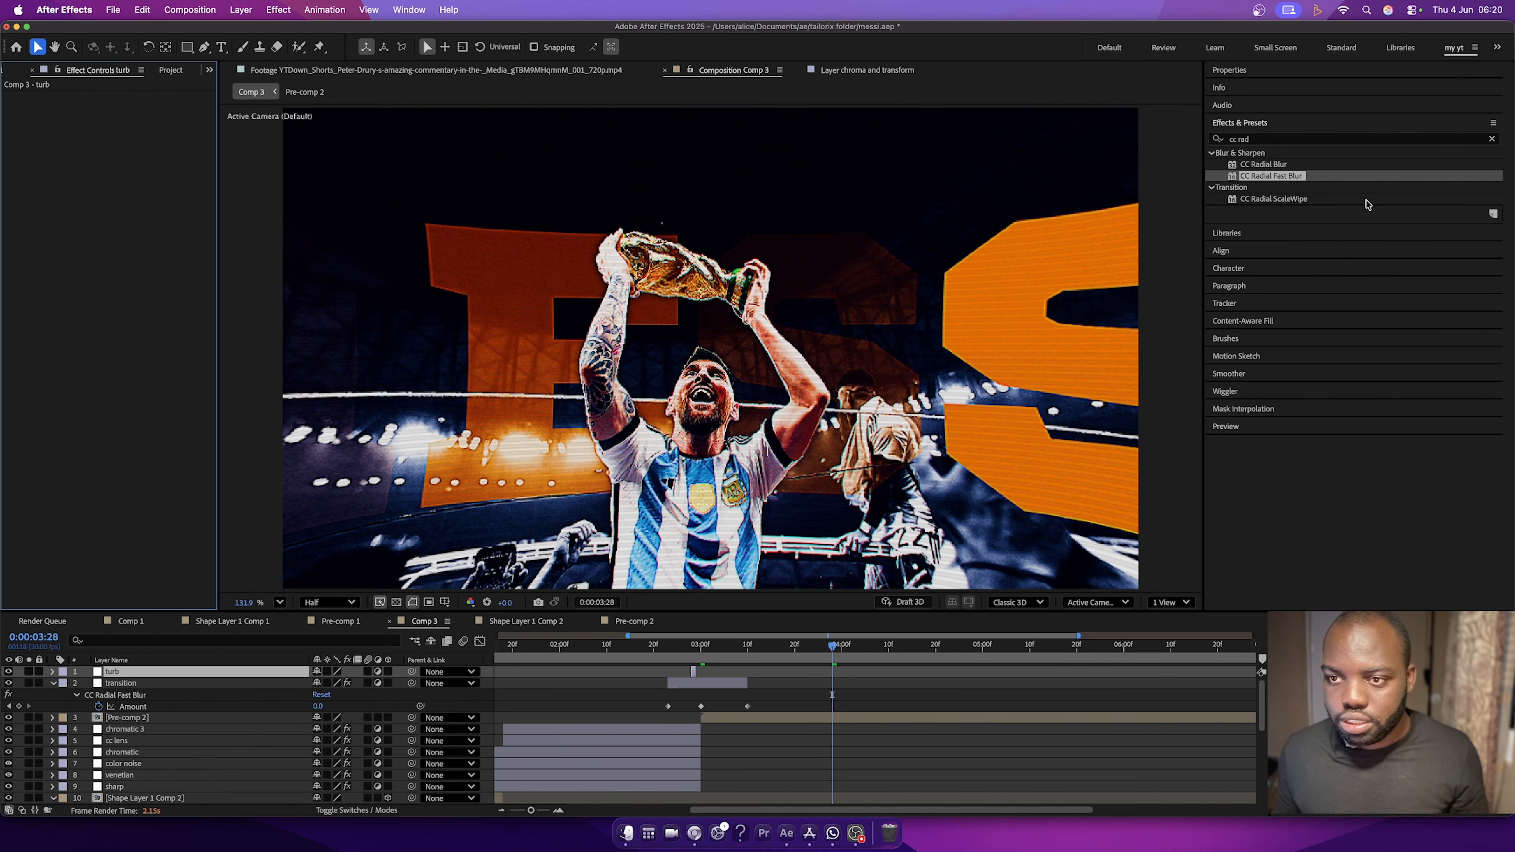
# Apply Turbulent Displace to the turb layer with the Amount set to 60 and the Complexity to 6.7.
pyautogui.click(1366, 138)
pyautogui.write('turb')
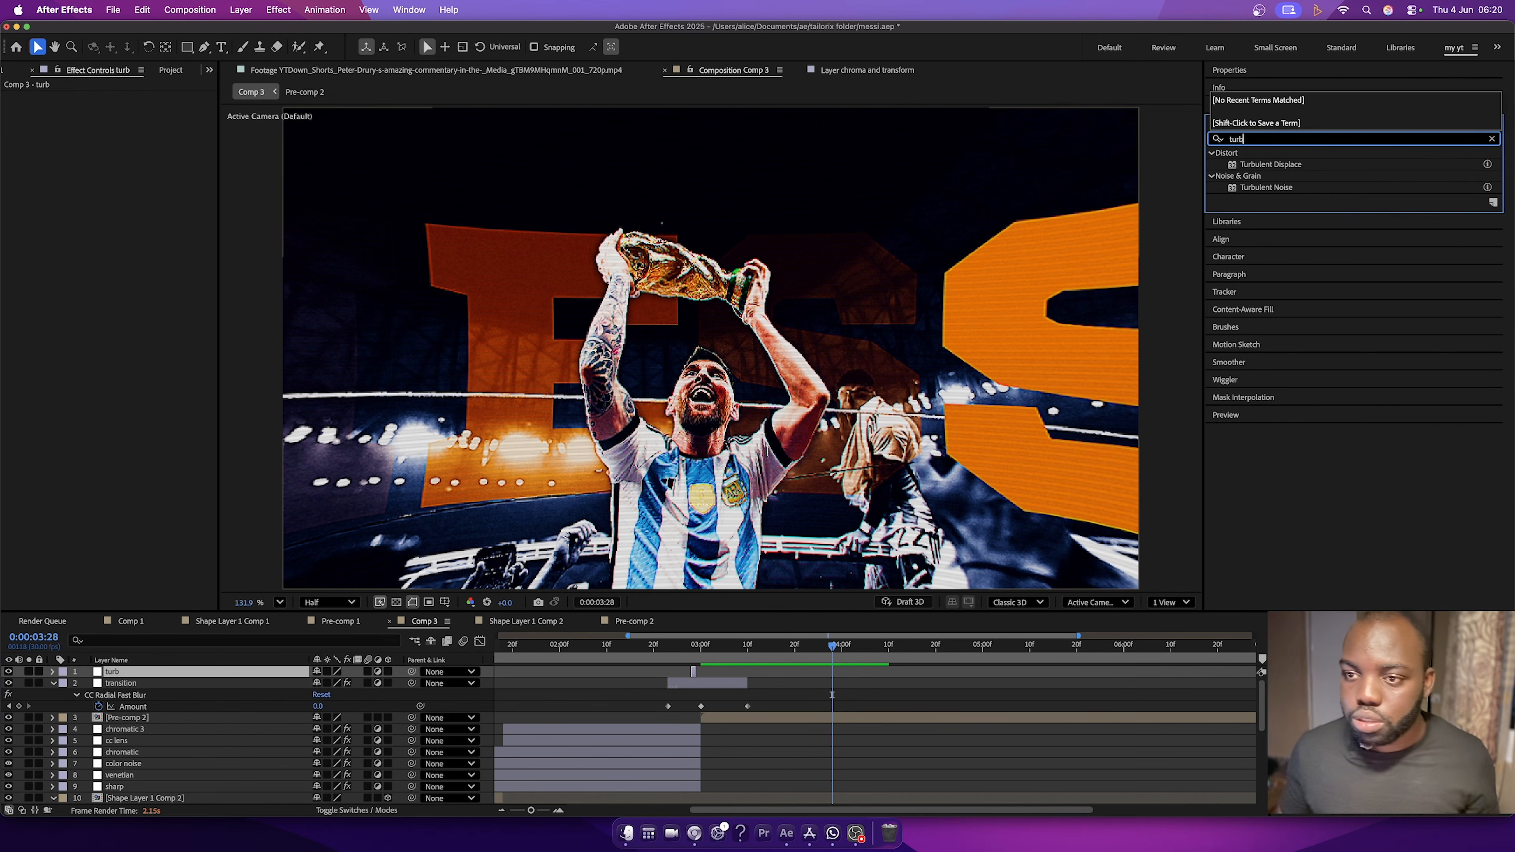
pyautogui.moveTo(1270, 164); pyautogui.dragTo(149, 258)
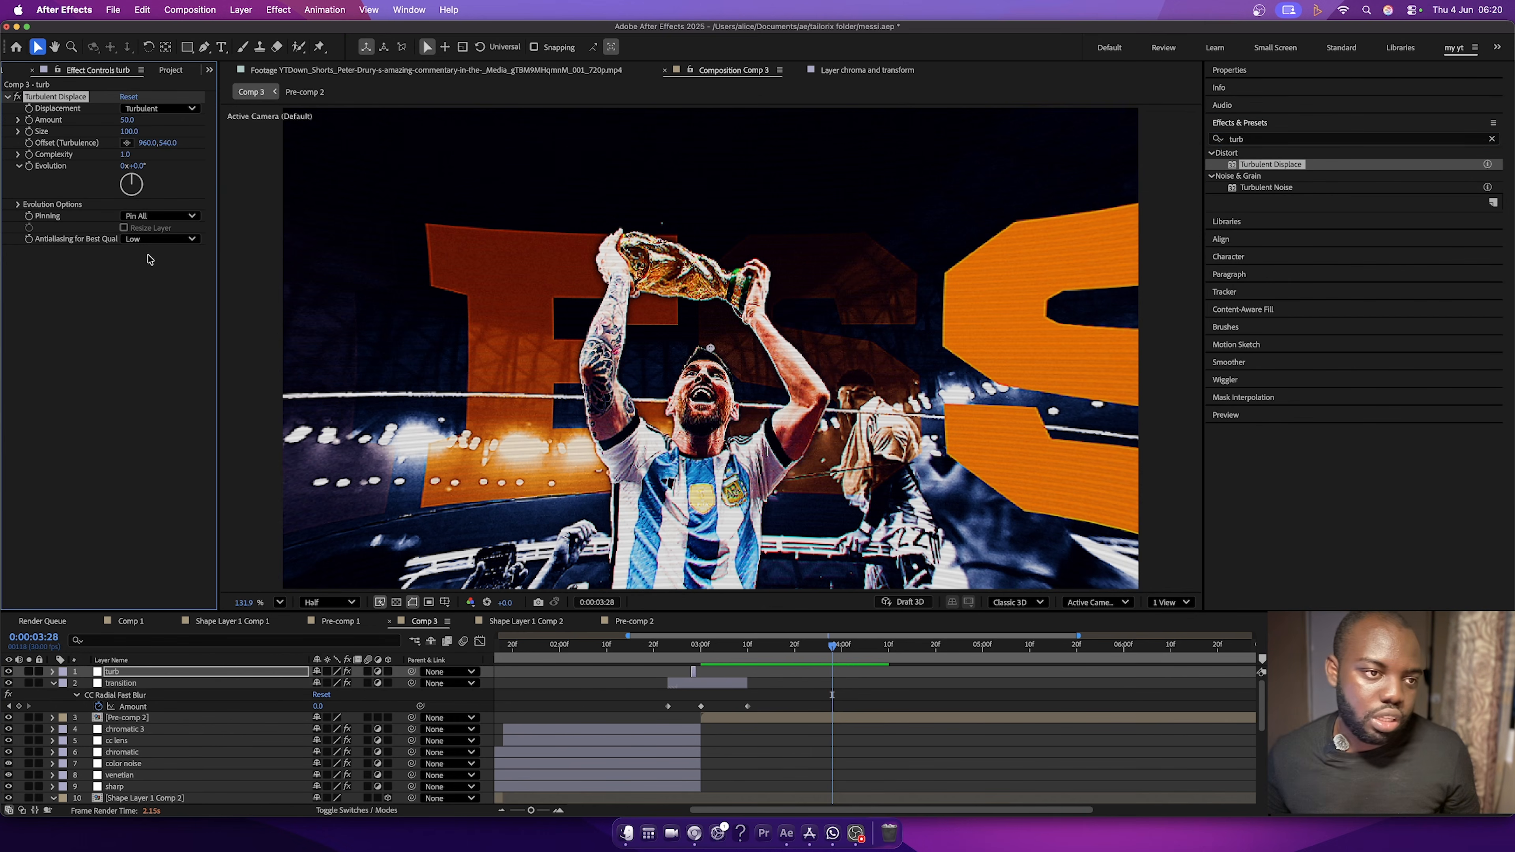
pyautogui.click(128, 120)
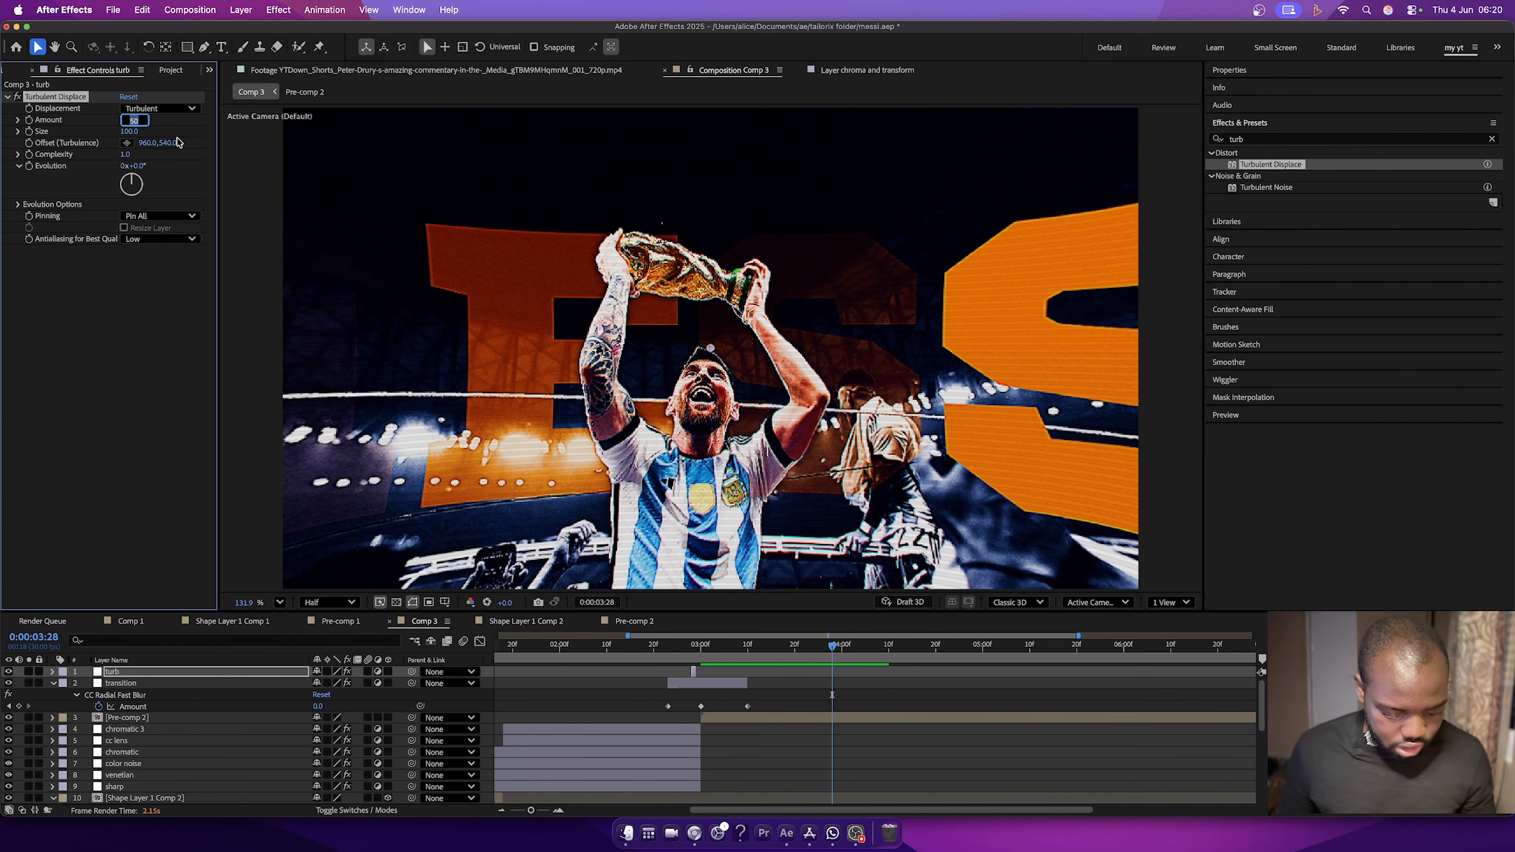
pyautogui.write('60')
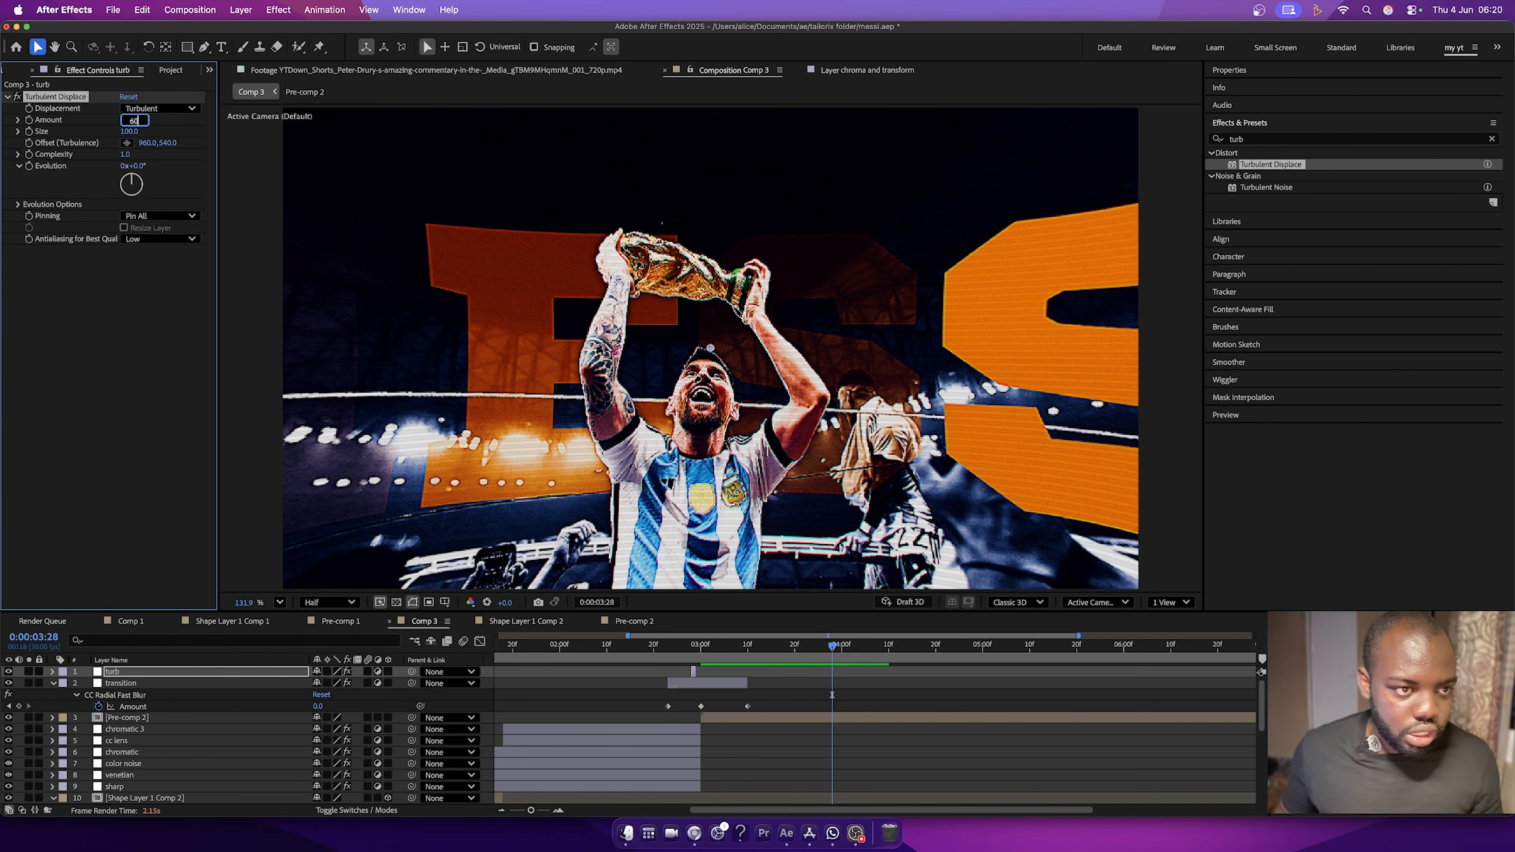
pyautogui.click(125, 155)
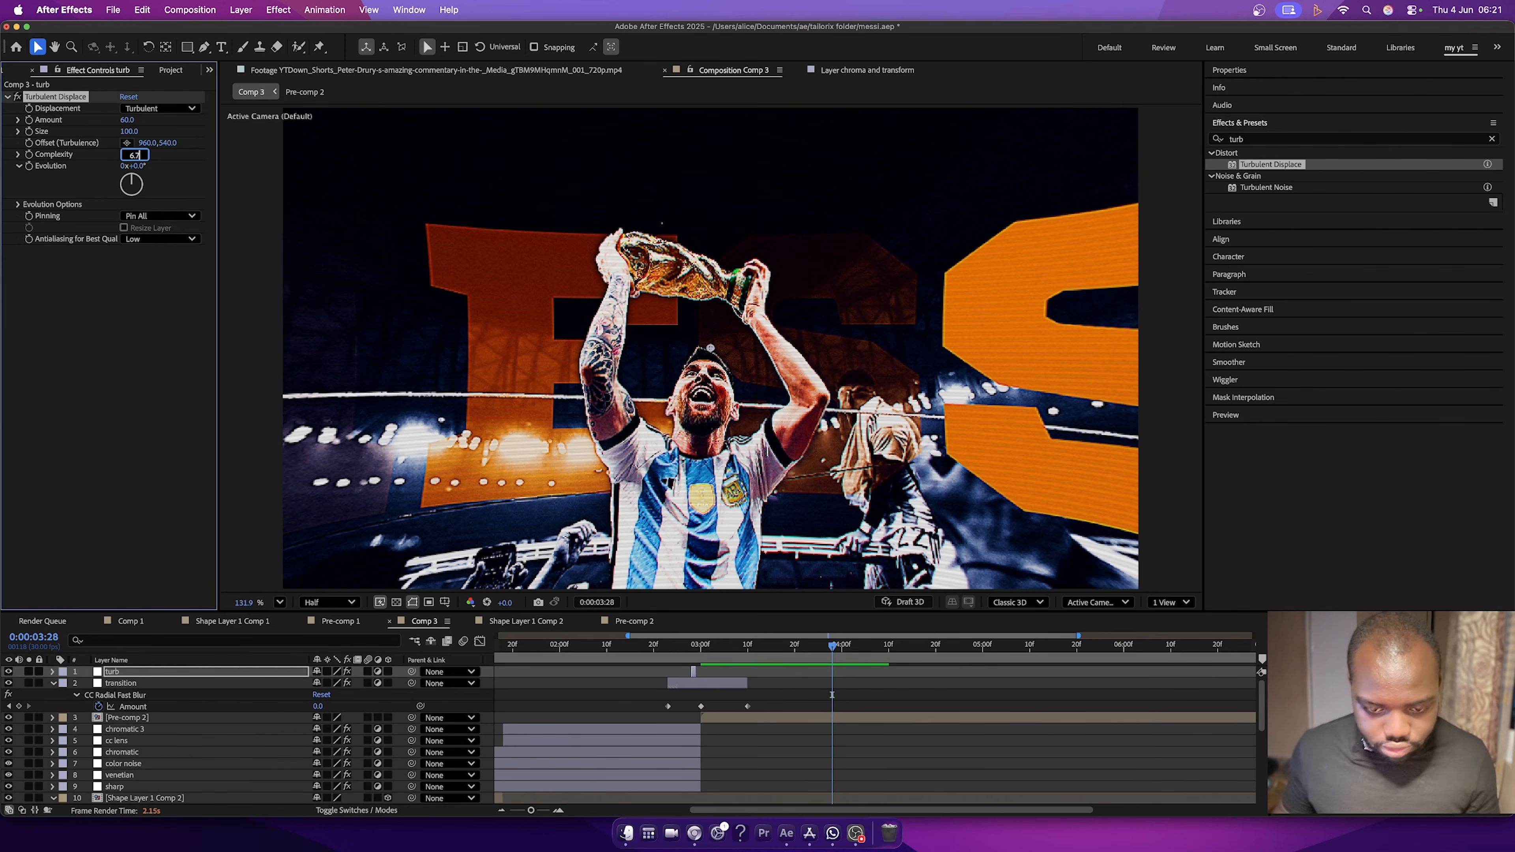
pyautogui.write('6.7')
pyautogui.press('Return')
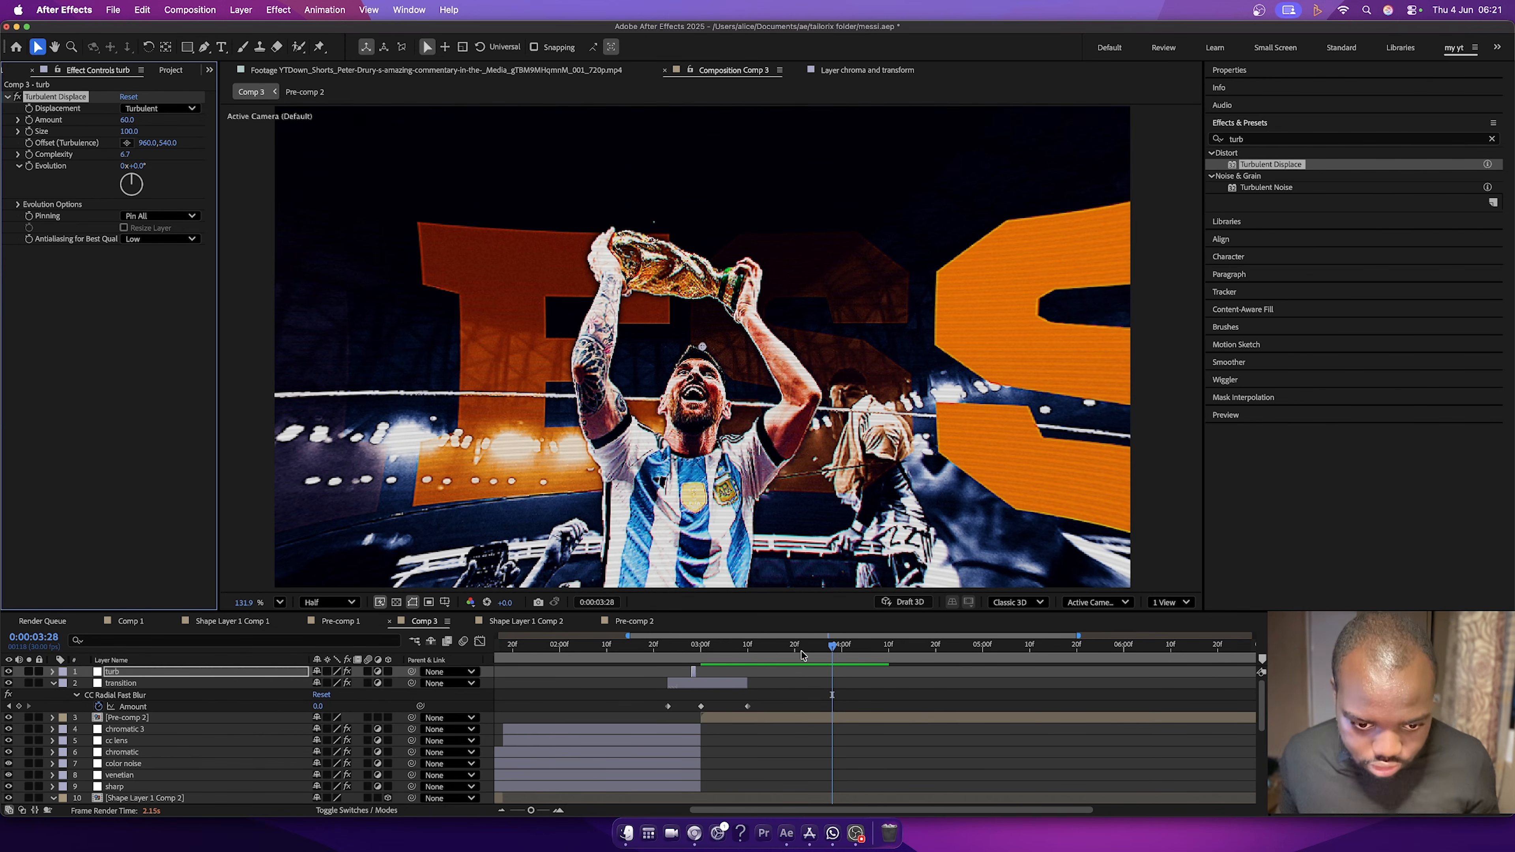
# Try Vertical Displacement for Turbulent Displace at 0:00:02:28, and settle on Horizontal Displacement as the displacement type.
pyautogui.moveTo(702, 655); pyautogui.dragTo(690, 658)
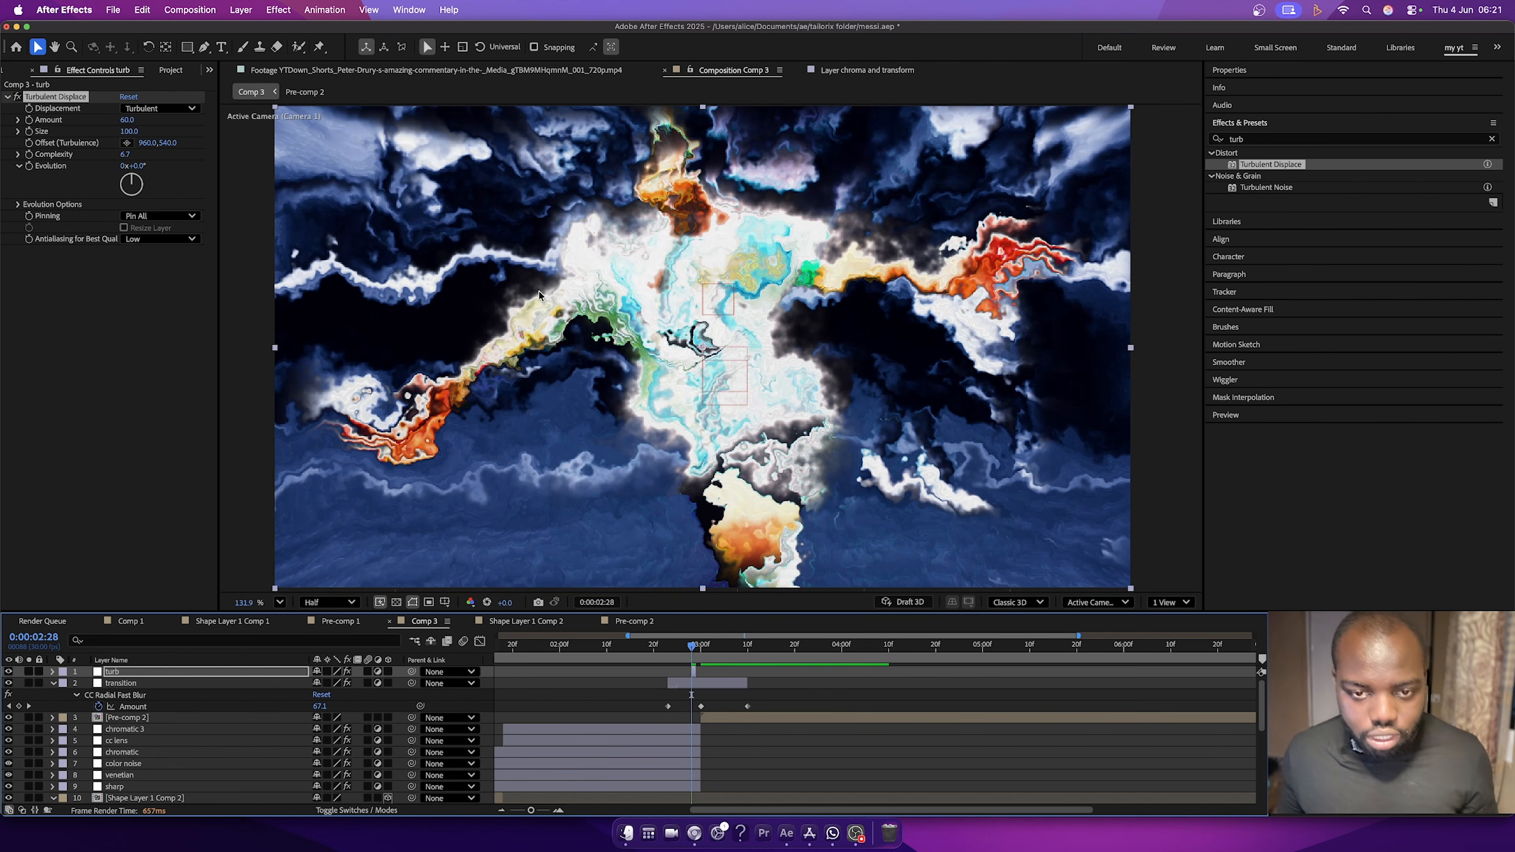
pyautogui.click(154, 108)
pyautogui.click(195, 236)
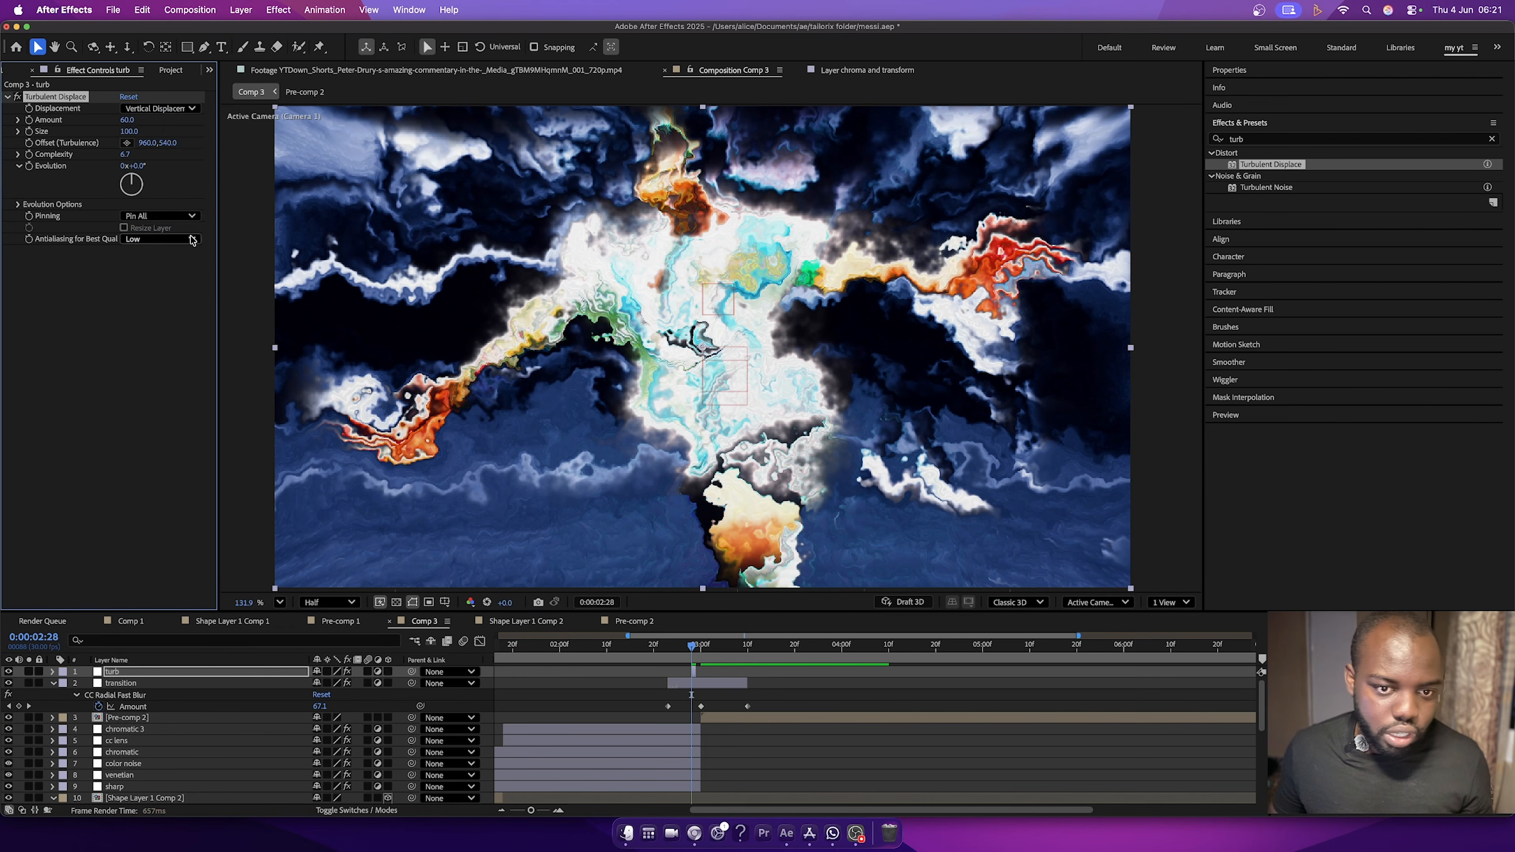
pyautogui.click(164, 111)
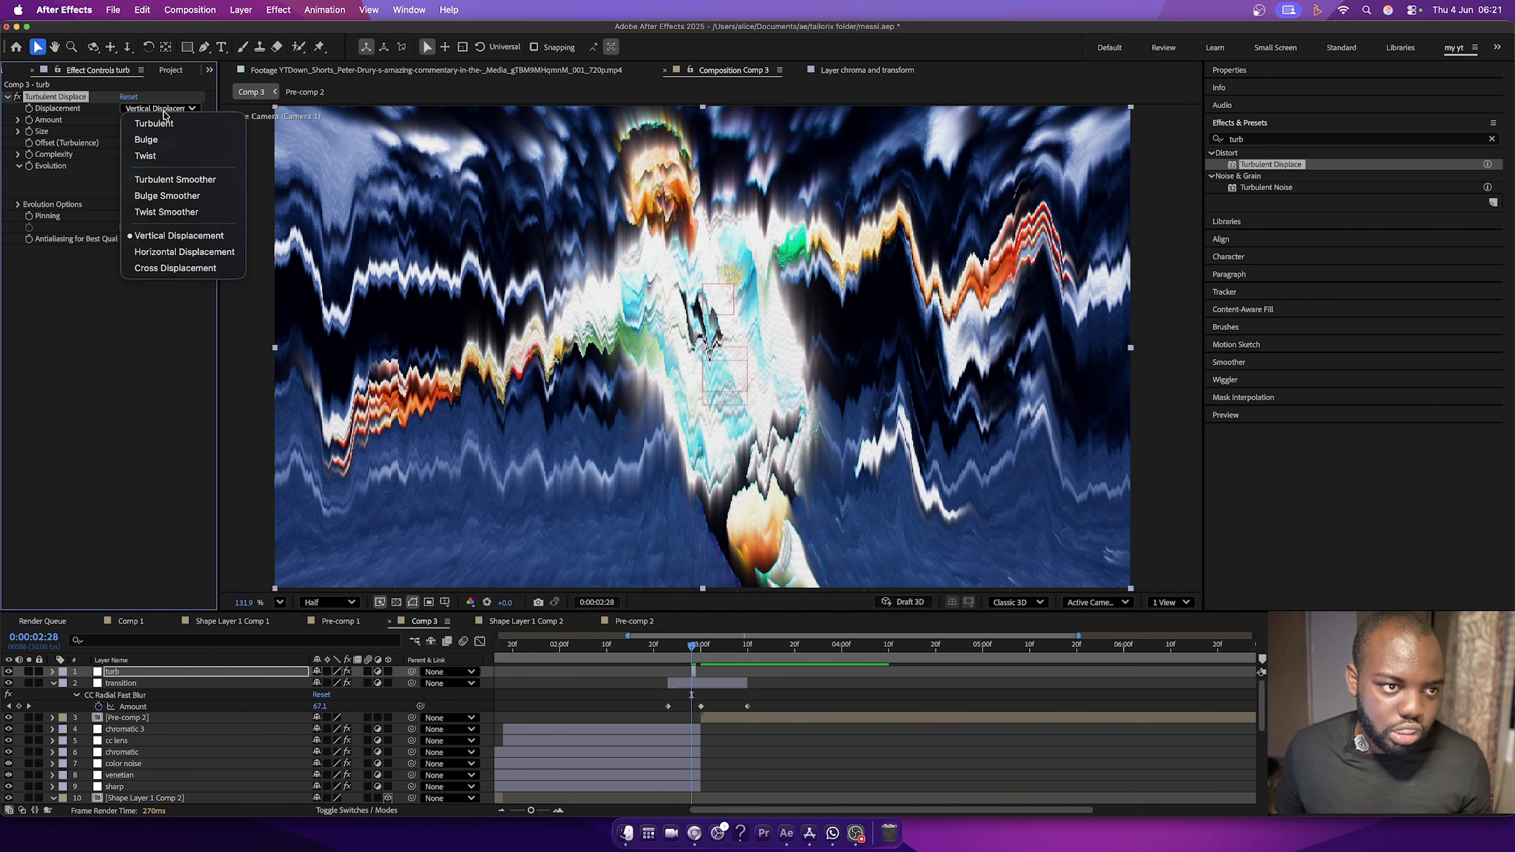
pyautogui.click(177, 253)
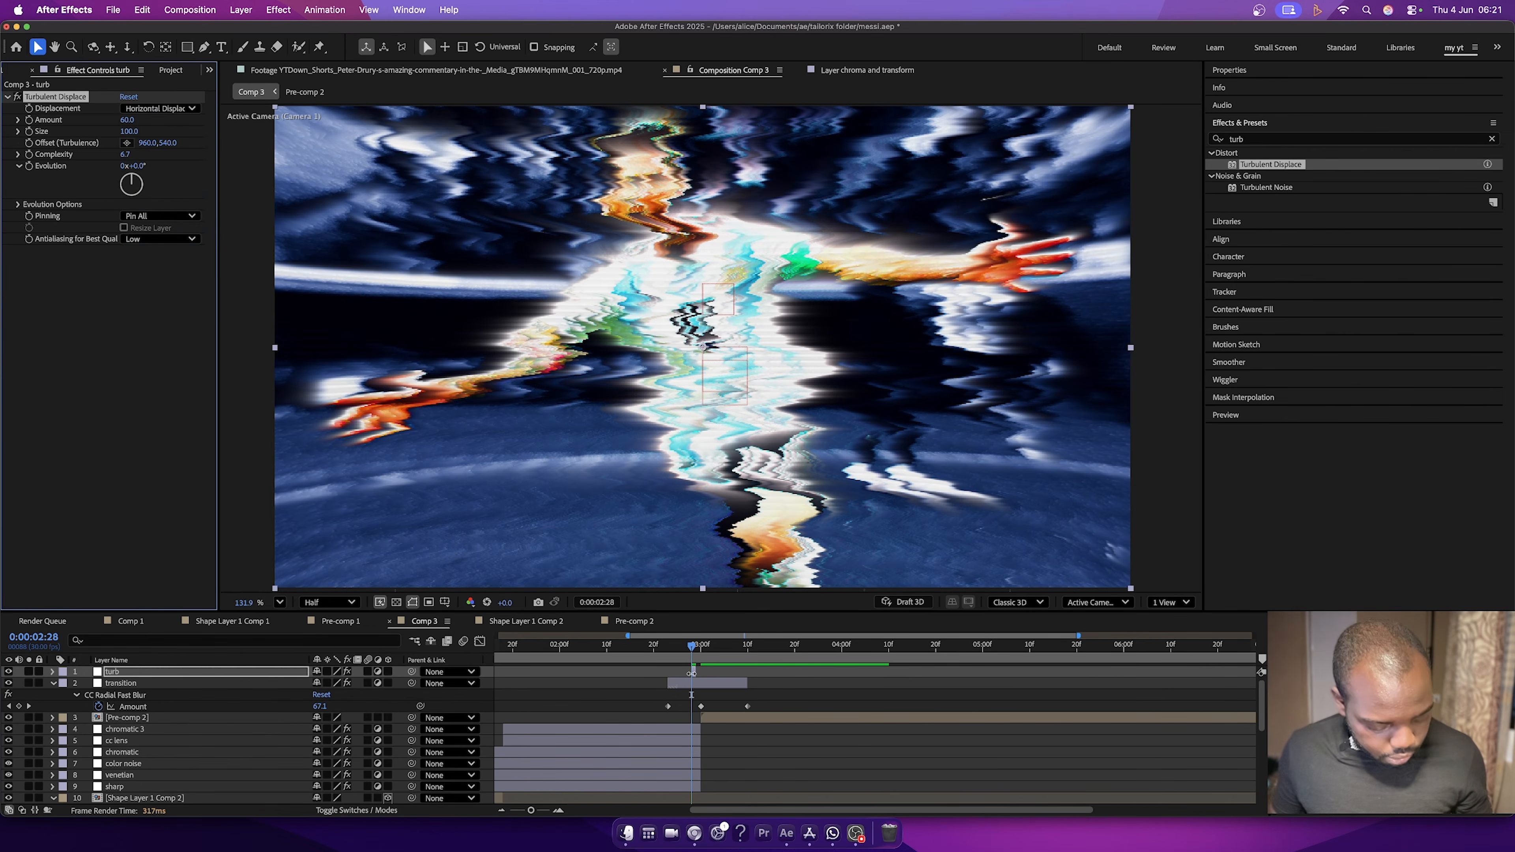
# Duplicate the turb layer and rename the copy as invert.
pyautogui.press('super+d')
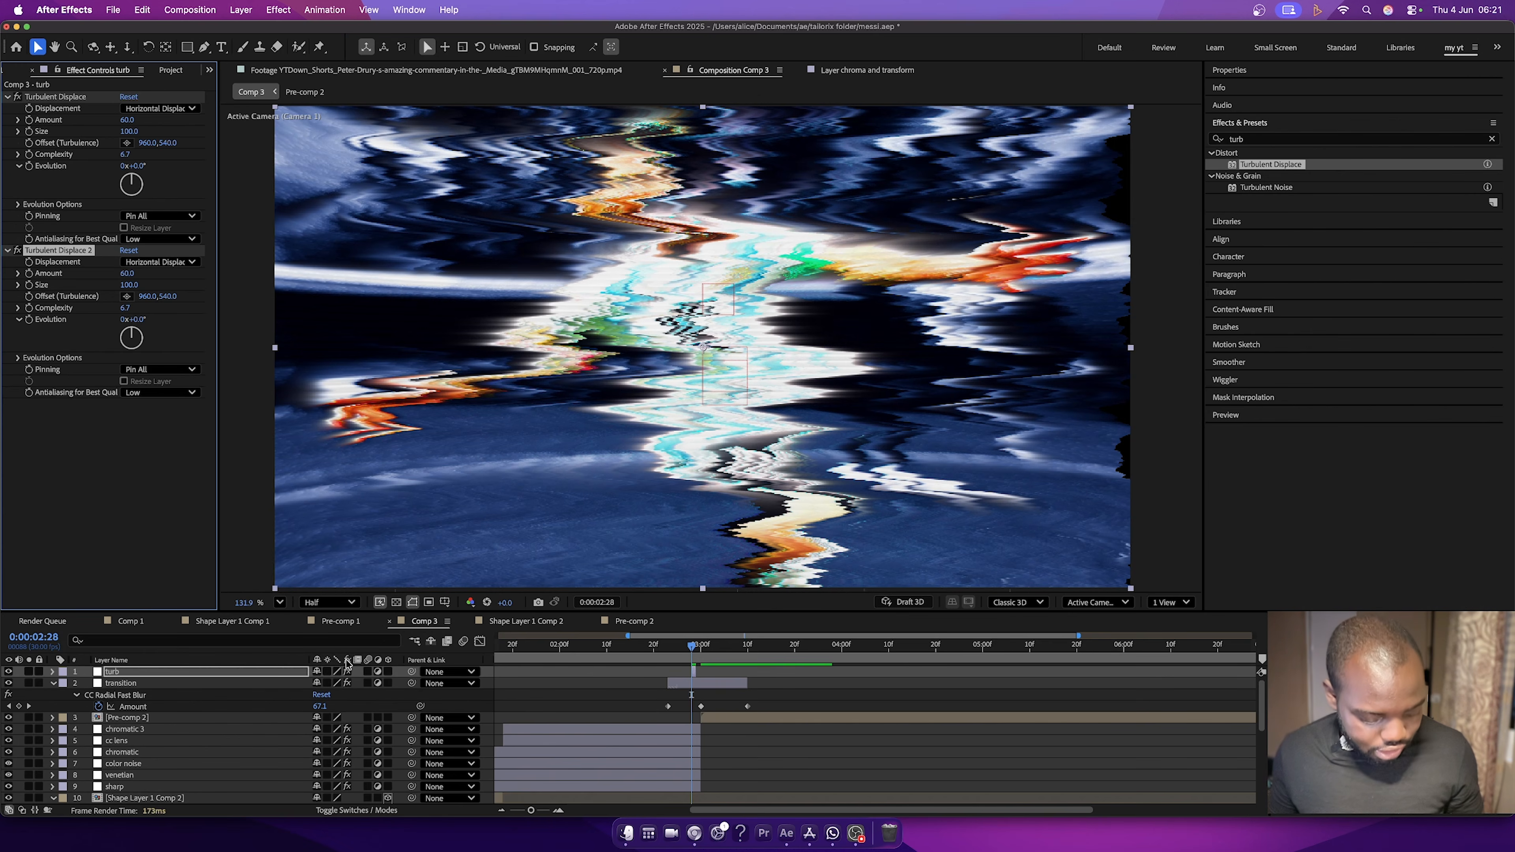
pyautogui.press('super+z')
pyautogui.click(140, 674)
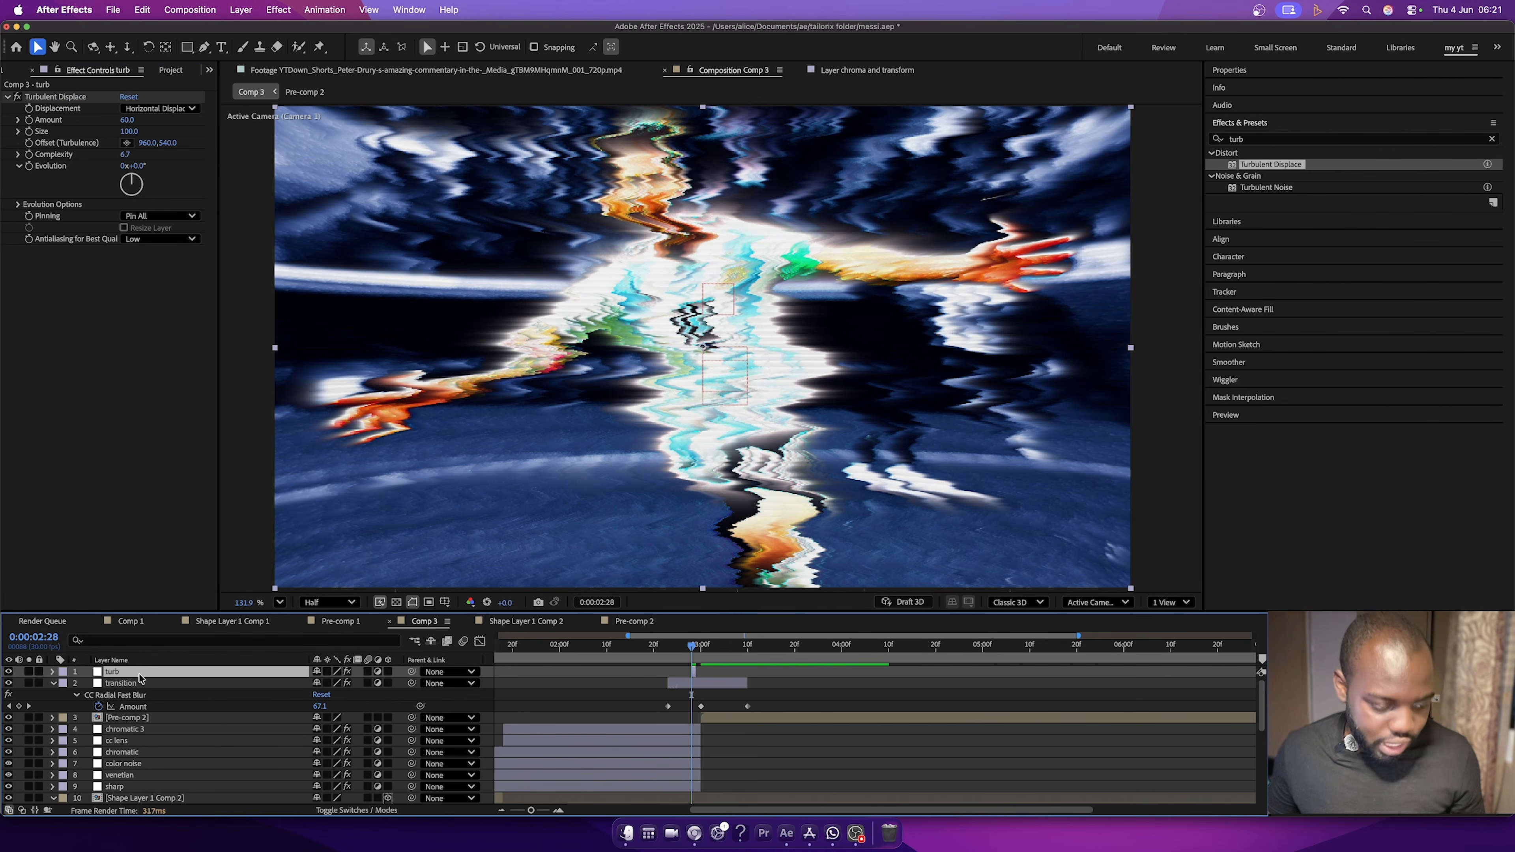
pyautogui.press('super+d')
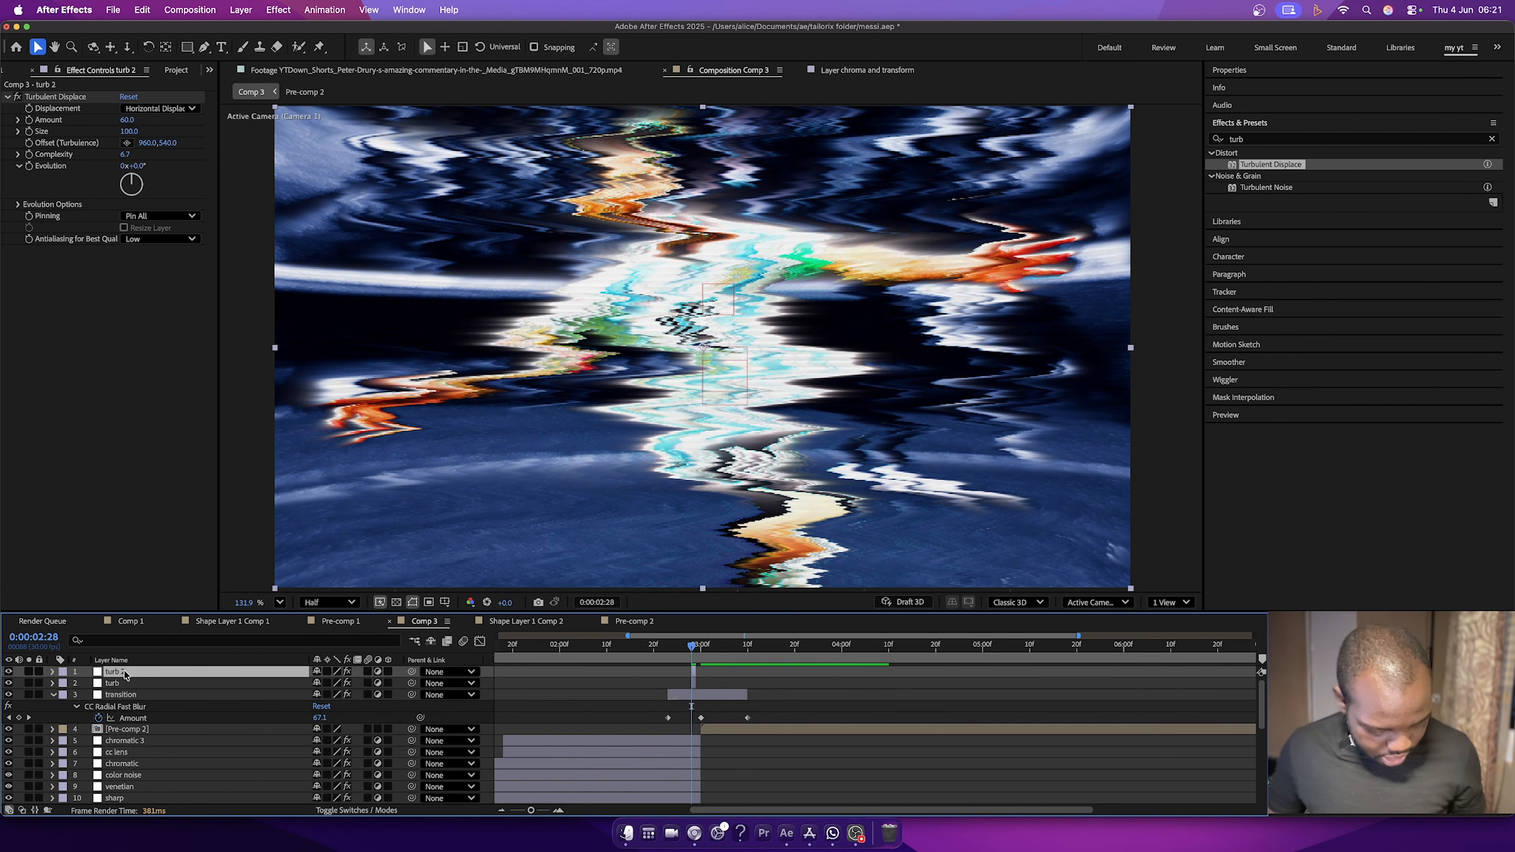
pyautogui.rightClick(125, 674)
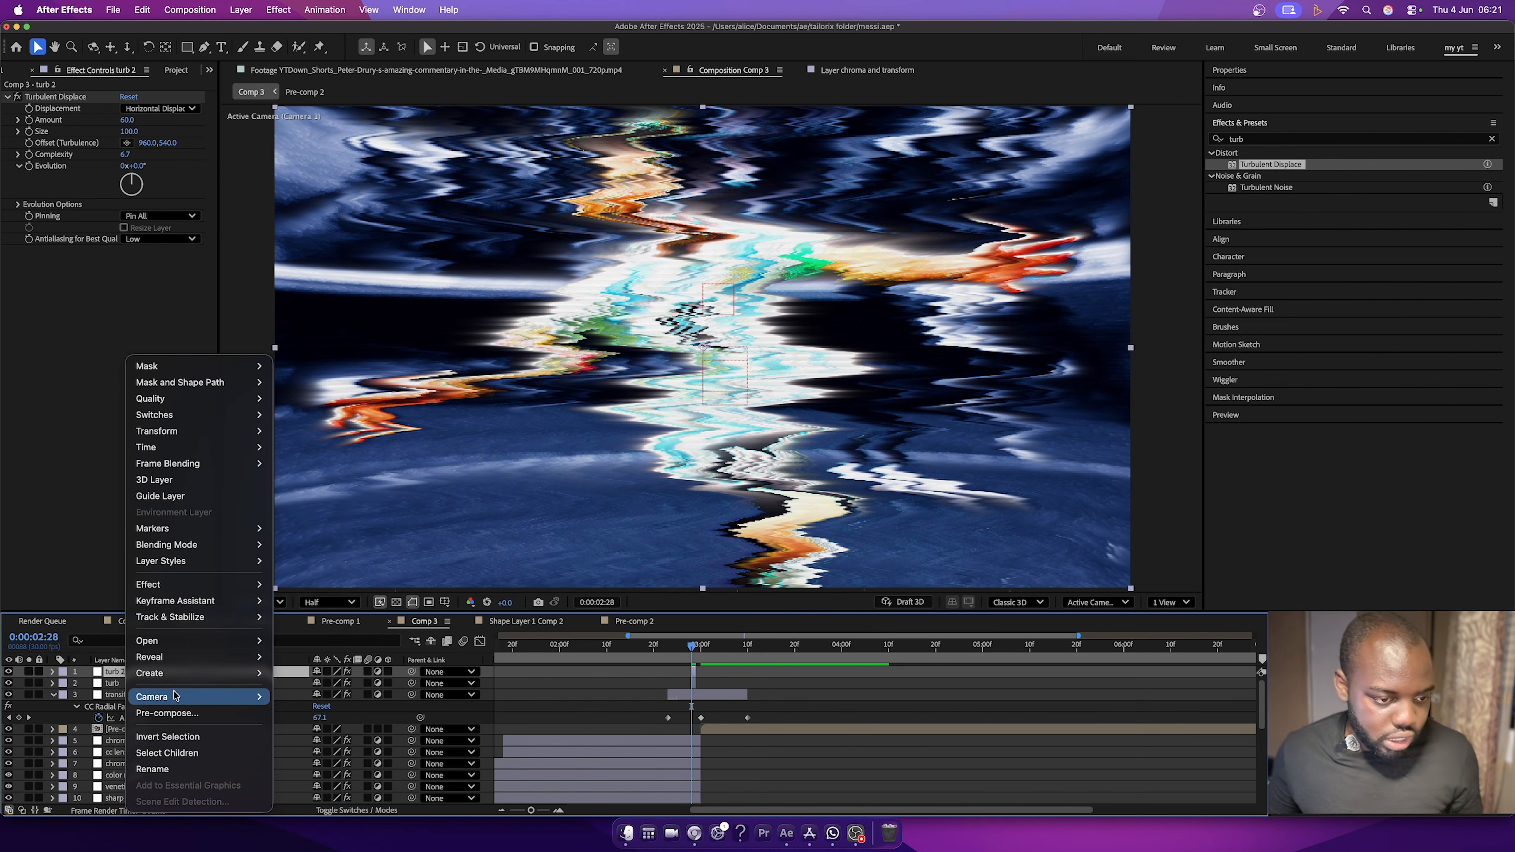
pyautogui.click(152, 769)
pyautogui.write('invert')
pyautogui.press('Return')
# Replace Turbulent Displace on the invert layer with the Invert effect.
pyautogui.click(73, 99)
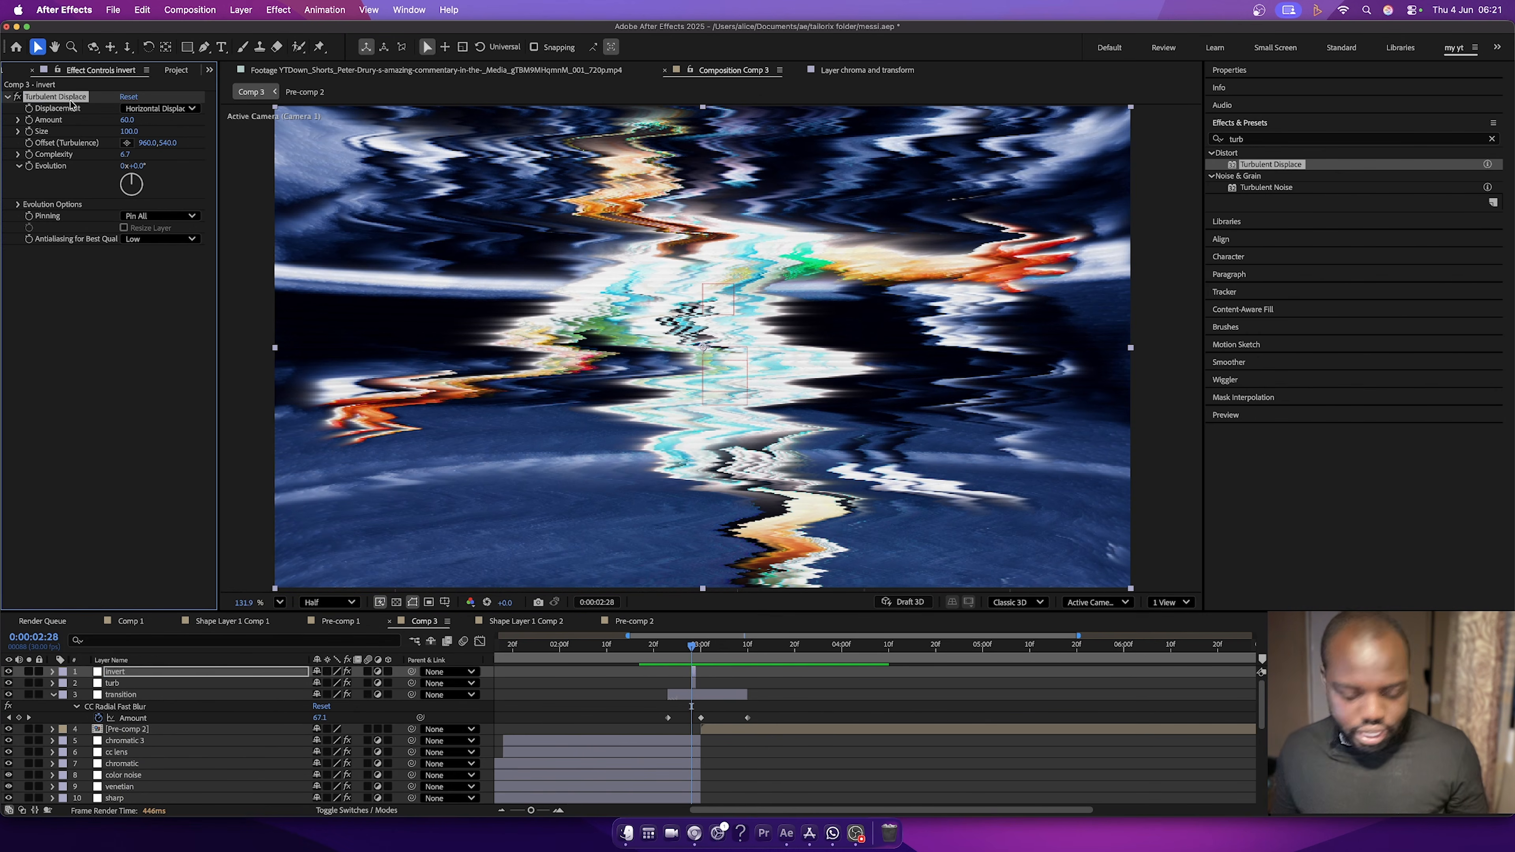
pyautogui.press('Delete')
pyautogui.click(1252, 140)
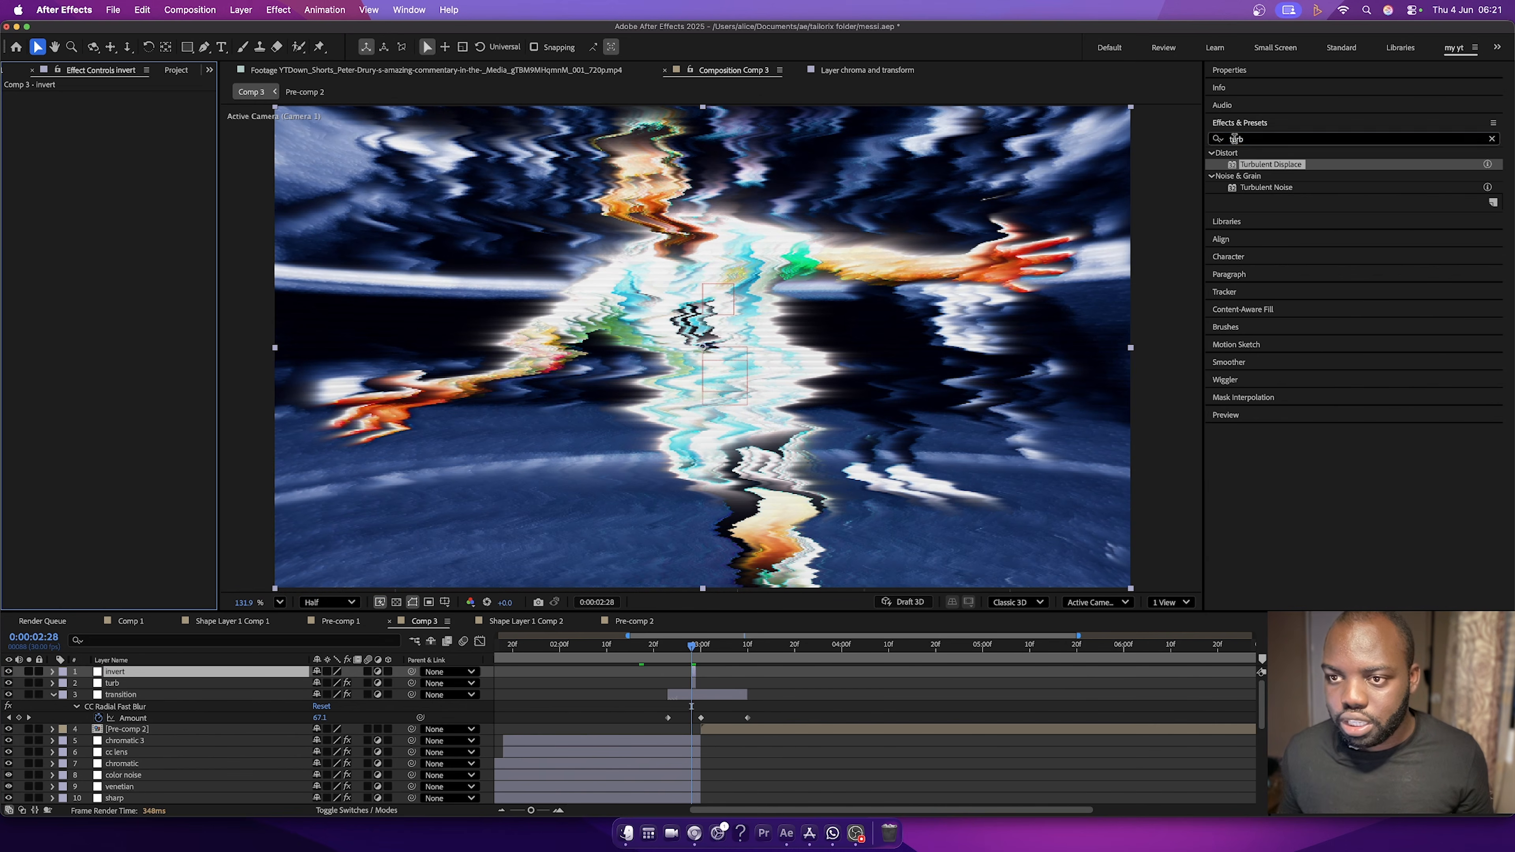
pyautogui.write('in')
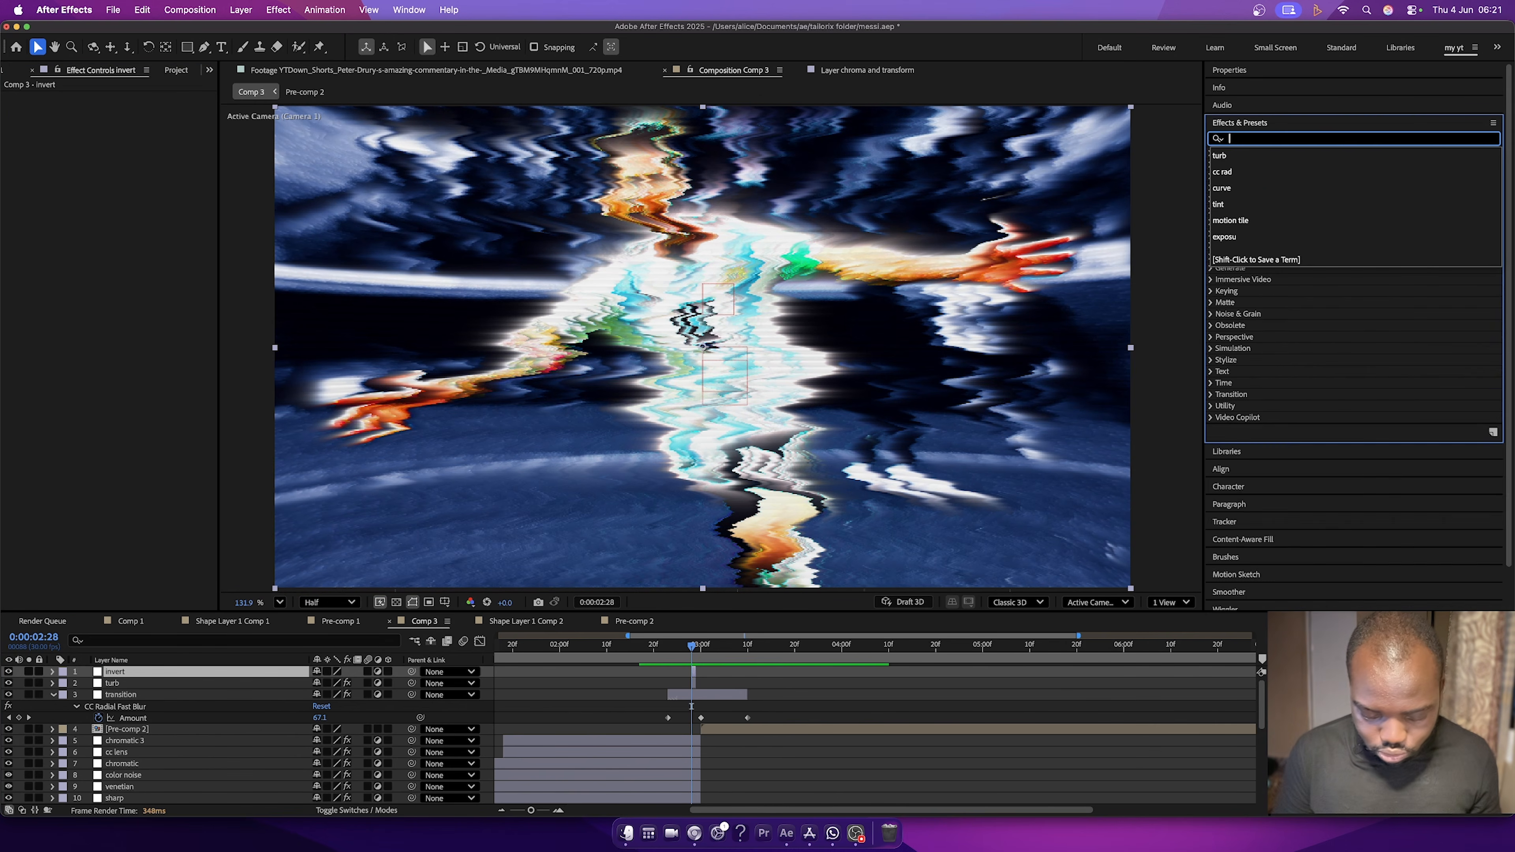
pyautogui.write('ve')
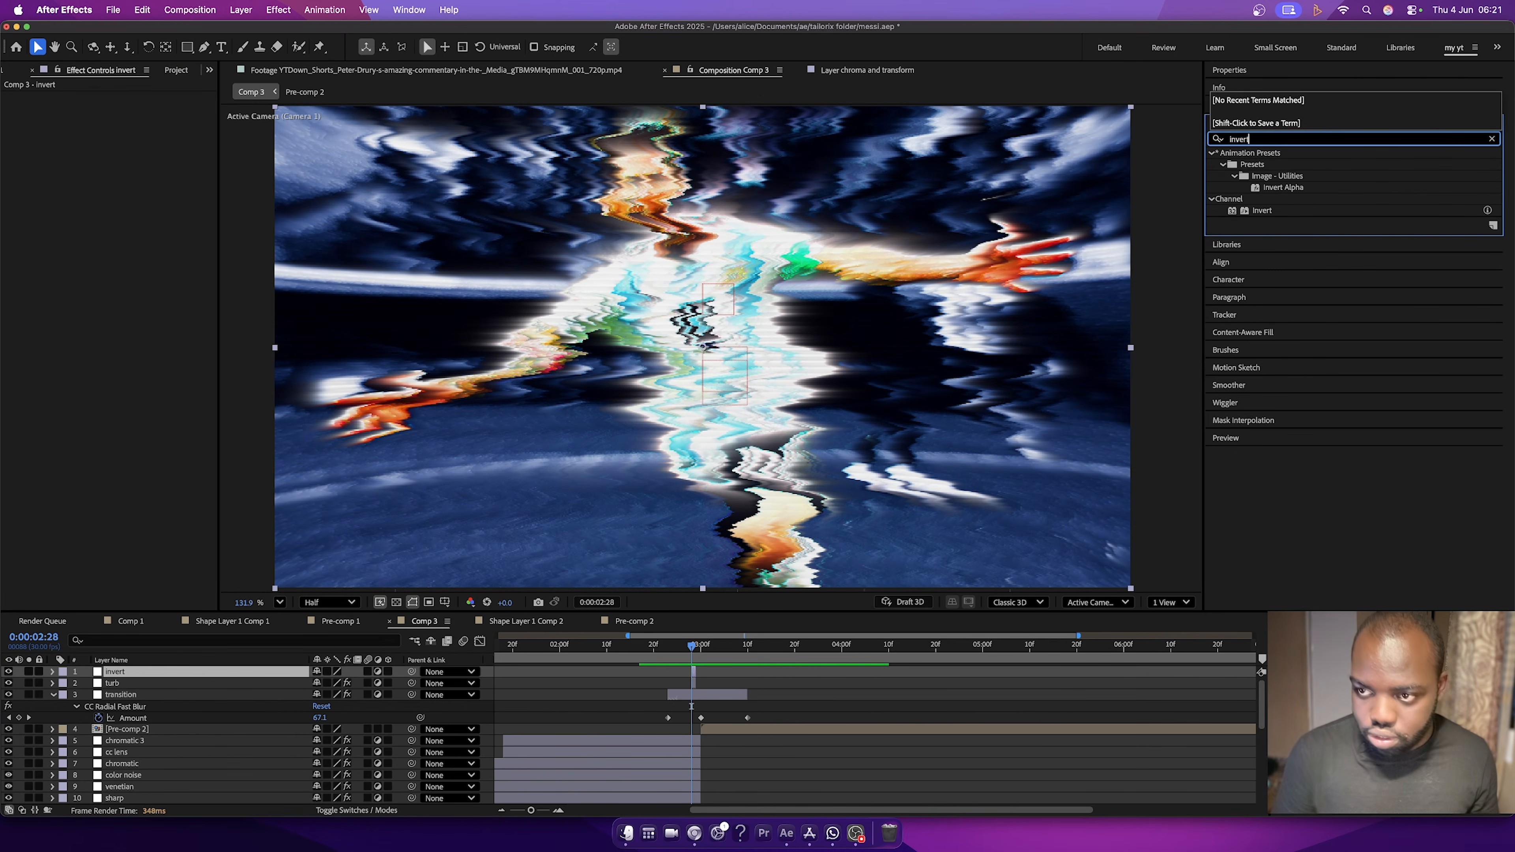
pyautogui.write('rt')
pyautogui.doubleClick(1261, 210)
# Add the Tint effect to the invert layer below Invert.
pyautogui.click(1241, 139)
pyautogui.press('BackSpace')
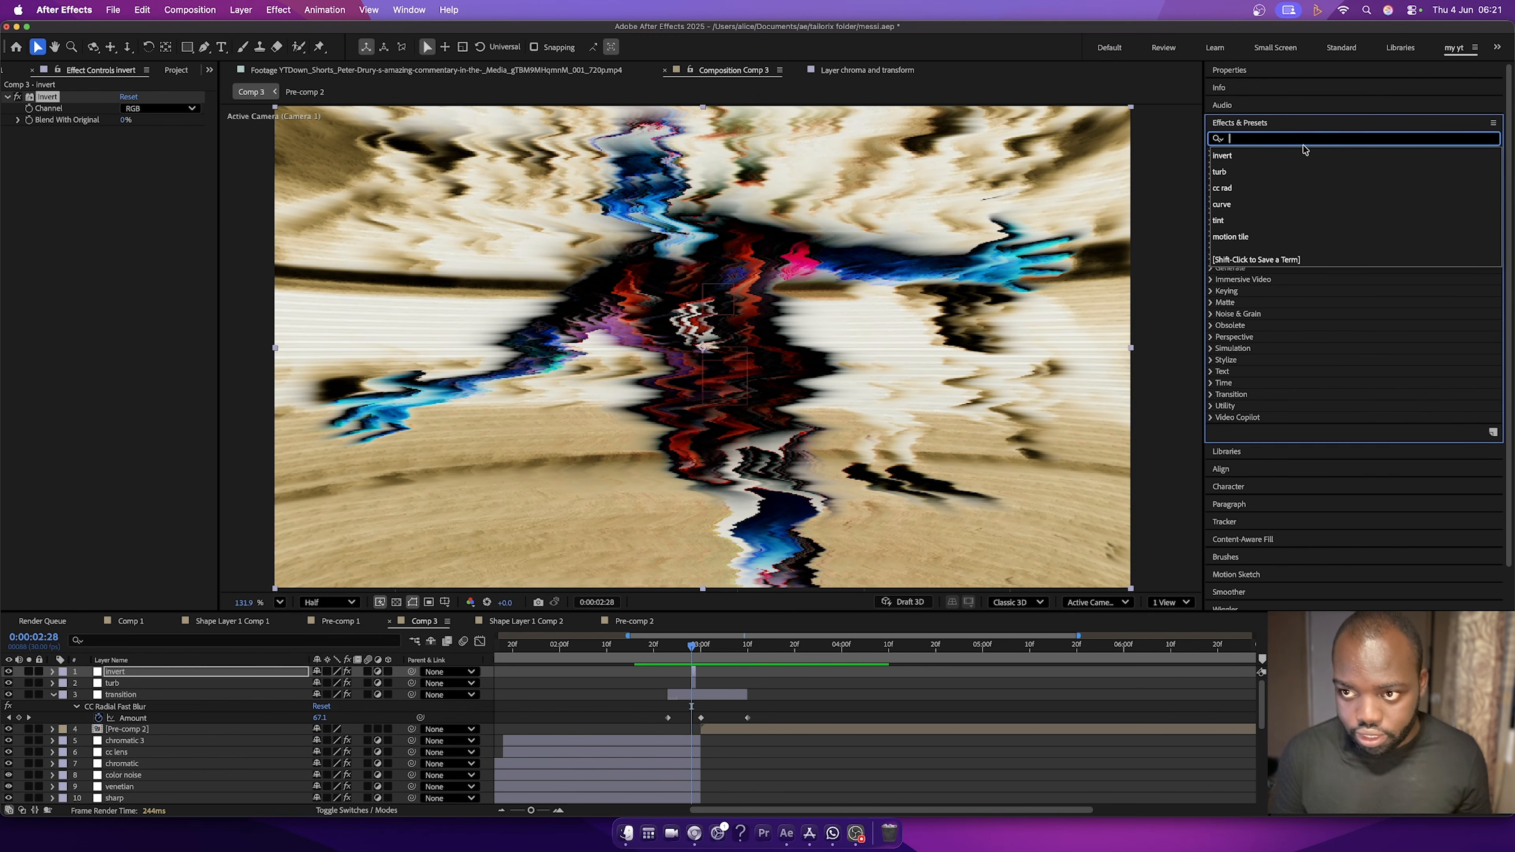
pyautogui.click(1220, 221)
pyautogui.moveTo(1258, 210); pyautogui.dragTo(713, 341)
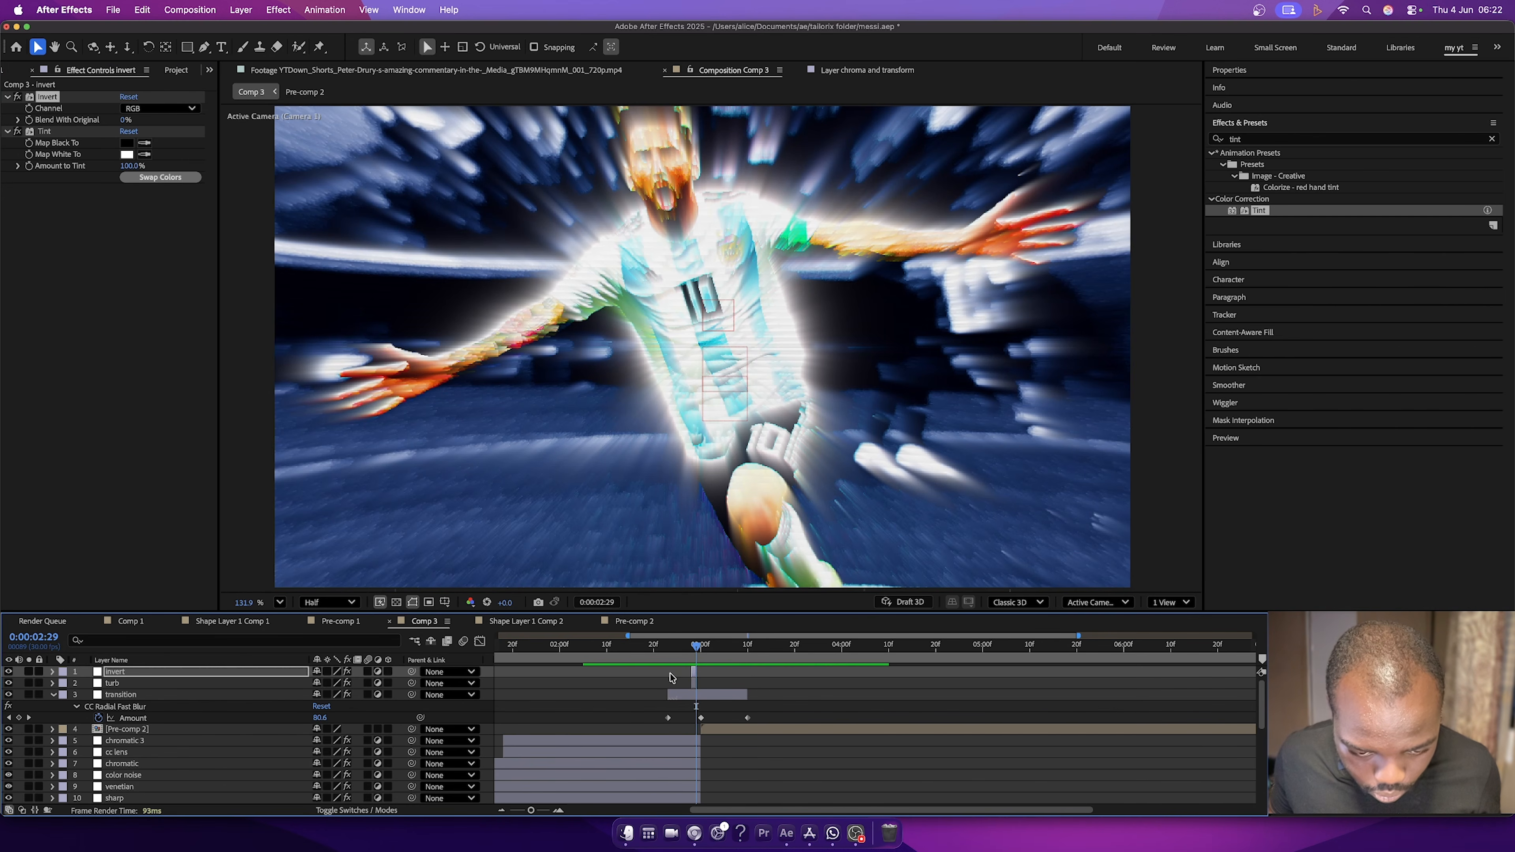
# Place the invert layer right after turb, covering 0:00:02:29 to 0:00:03:00, and preview the transition from 0:00:02:27.
pyautogui.click(652, 676)
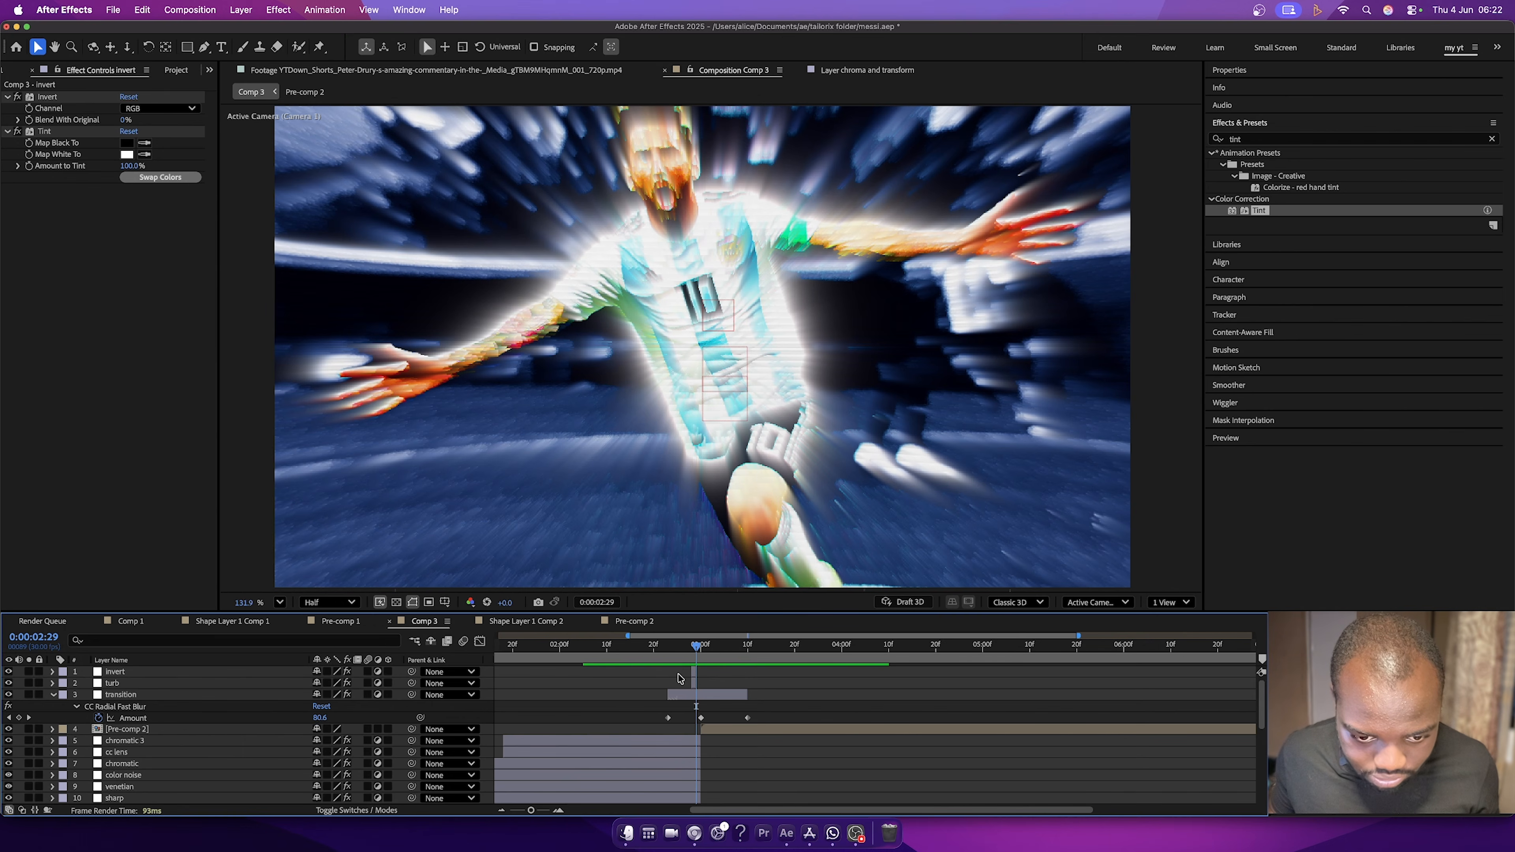
pyautogui.click(694, 673)
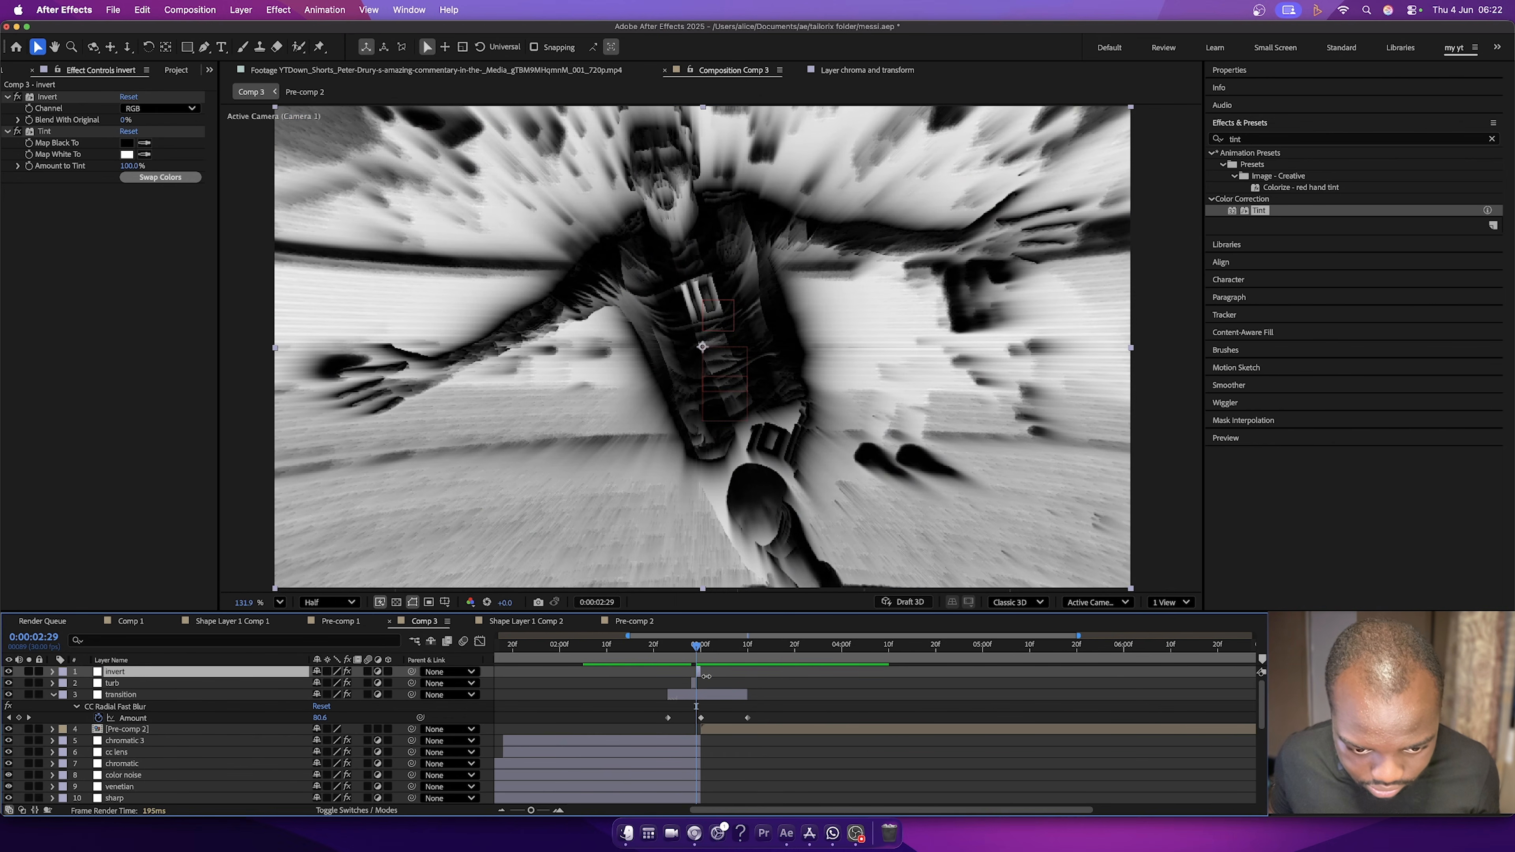
pyautogui.moveTo(697, 650); pyautogui.dragTo(704, 673)
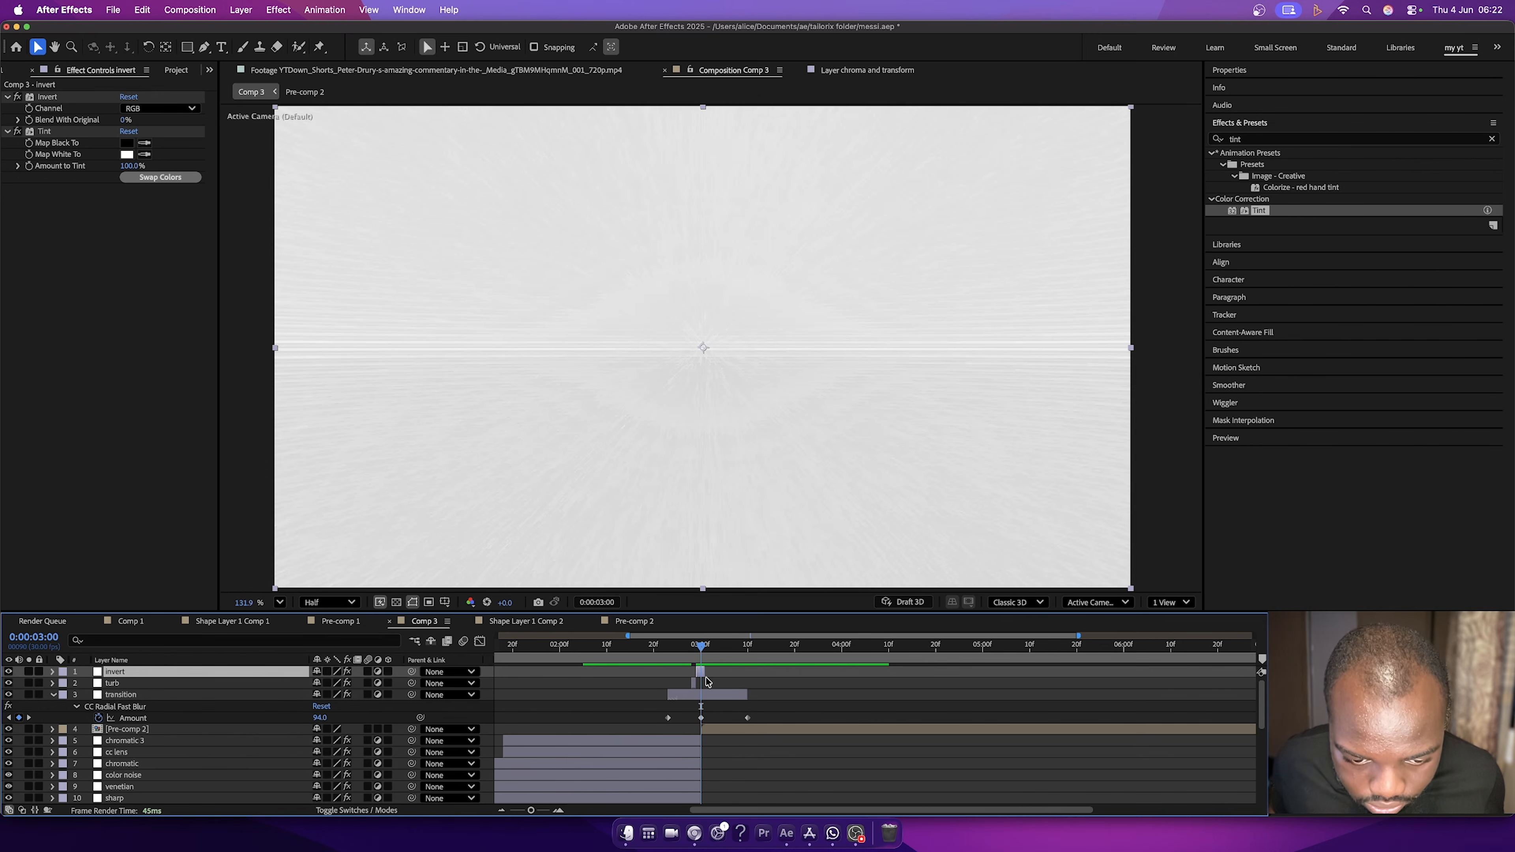
pyautogui.moveTo(703, 650); pyautogui.dragTo(685, 650)
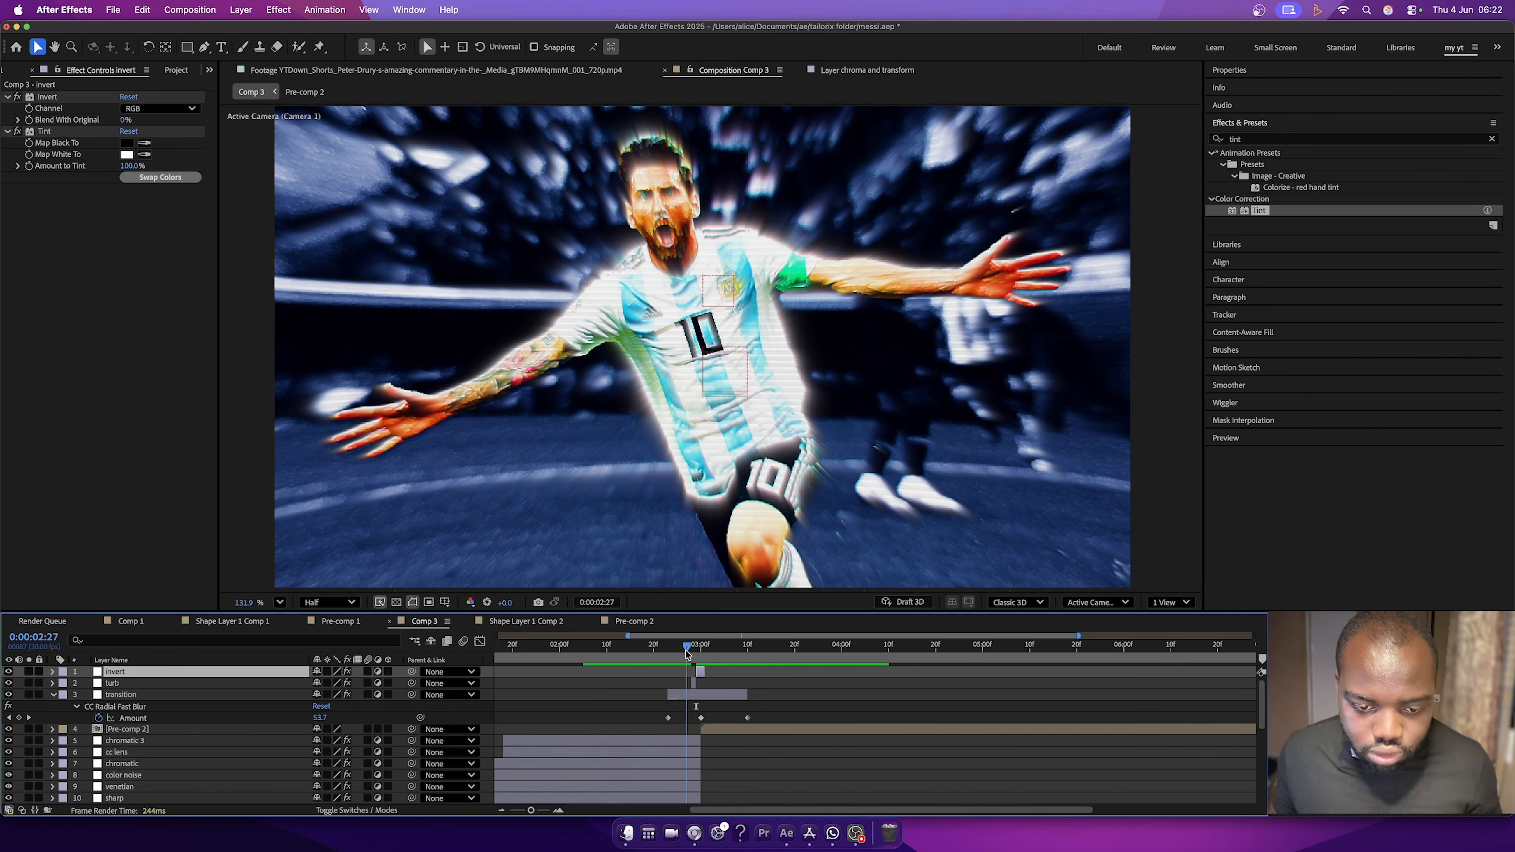
pyautogui.press('space')
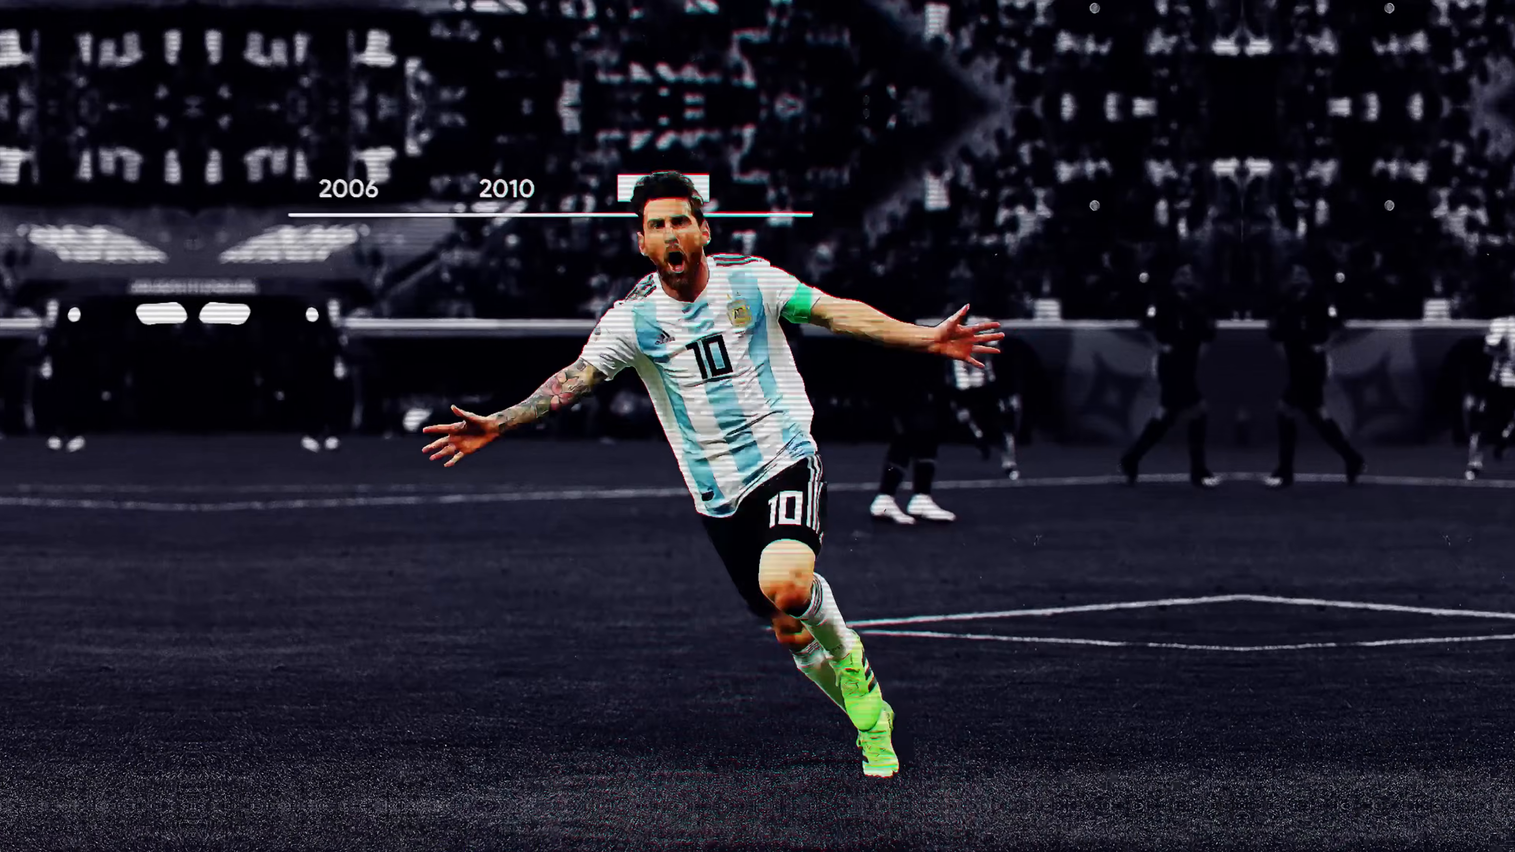